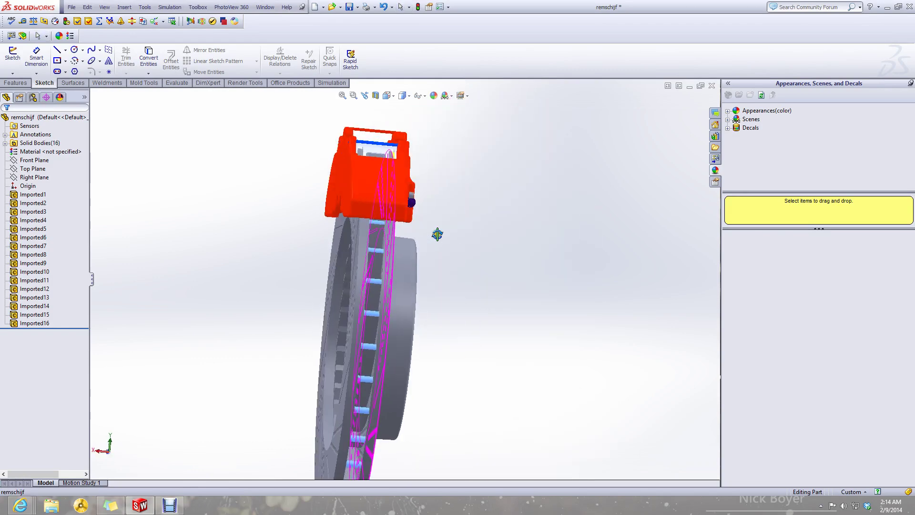
- Examine the brake disc's drilled faces, ventilation gap, hub and caliper from several angles
scroll(367, 272, "down", 3)
left_click(367, 272)
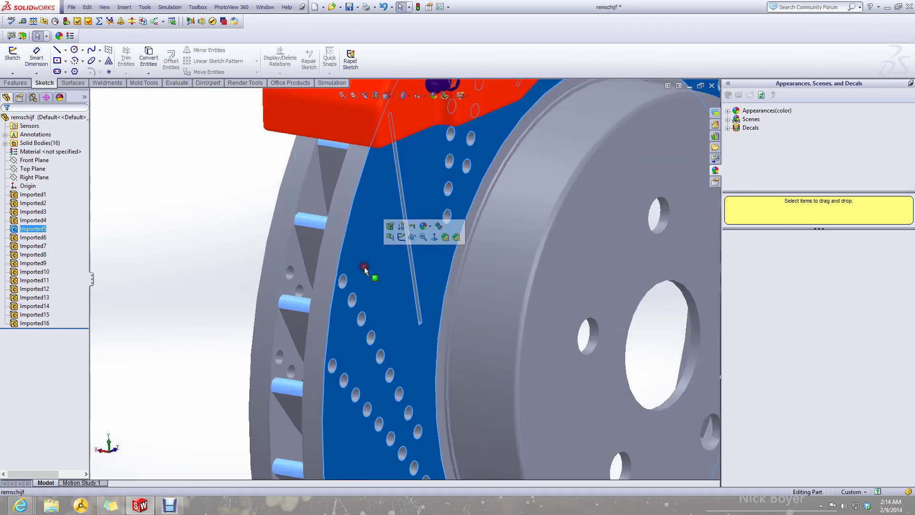
scroll(367, 272, "up", 5)
left_click(291, 182)
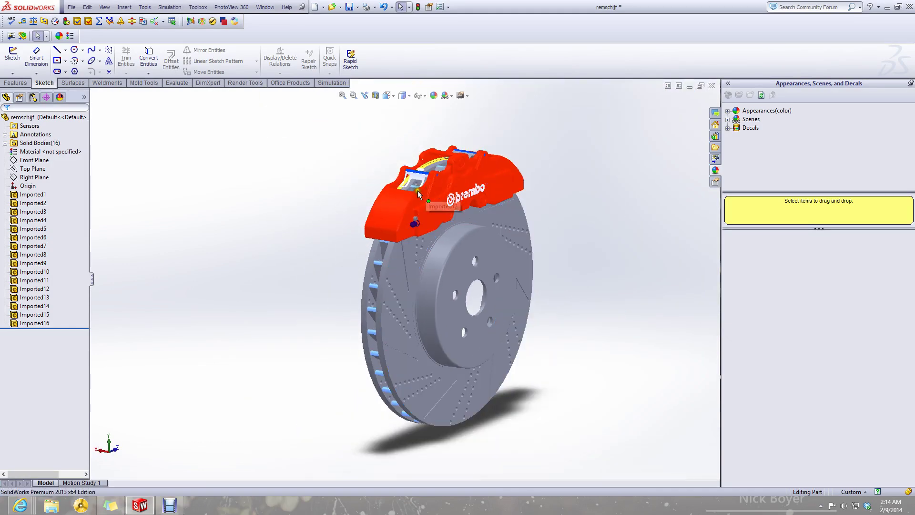
left_click(421, 204)
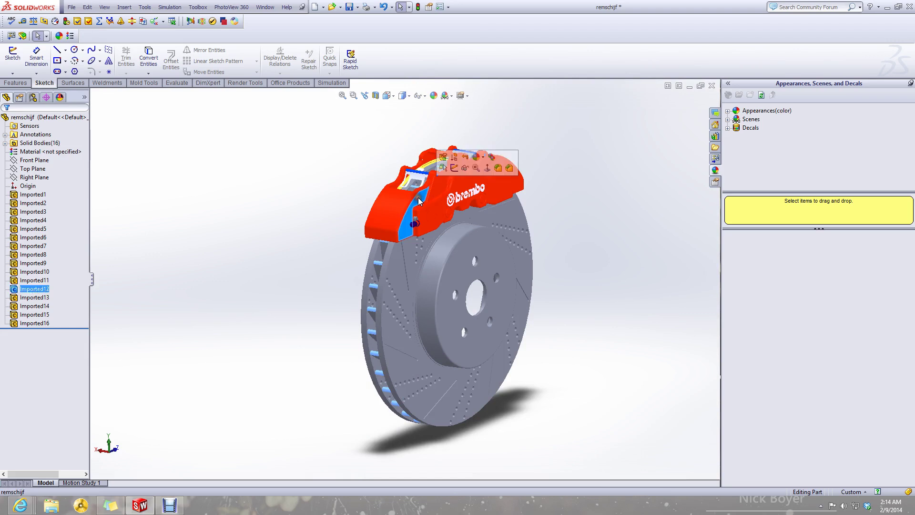
left_click(348, 205)
scroll(471, 367, "down", 2)
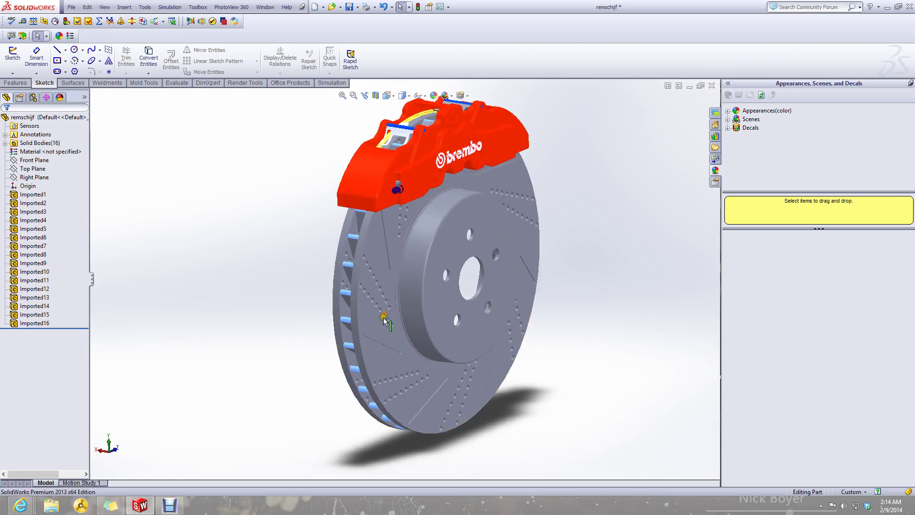
scroll(377, 326, "down", 1)
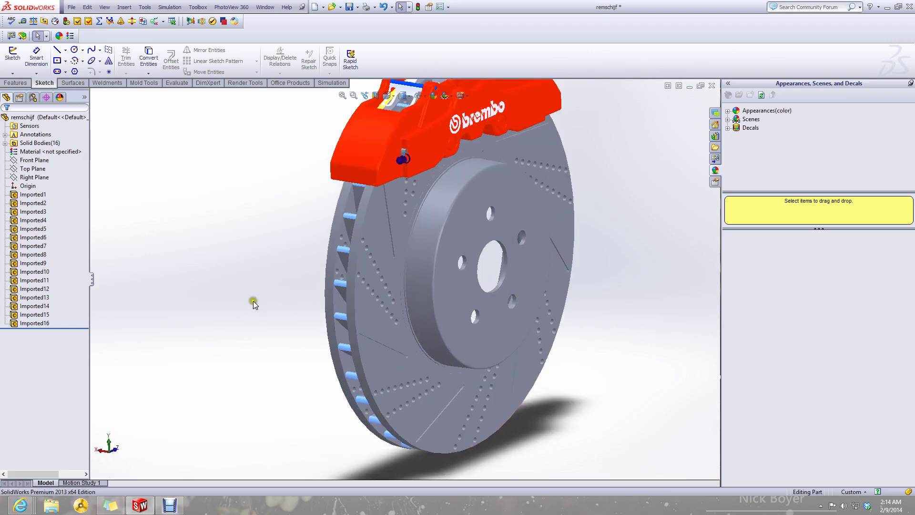
scroll(410, 305, "up", 3)
scroll(497, 224, "down", 2)
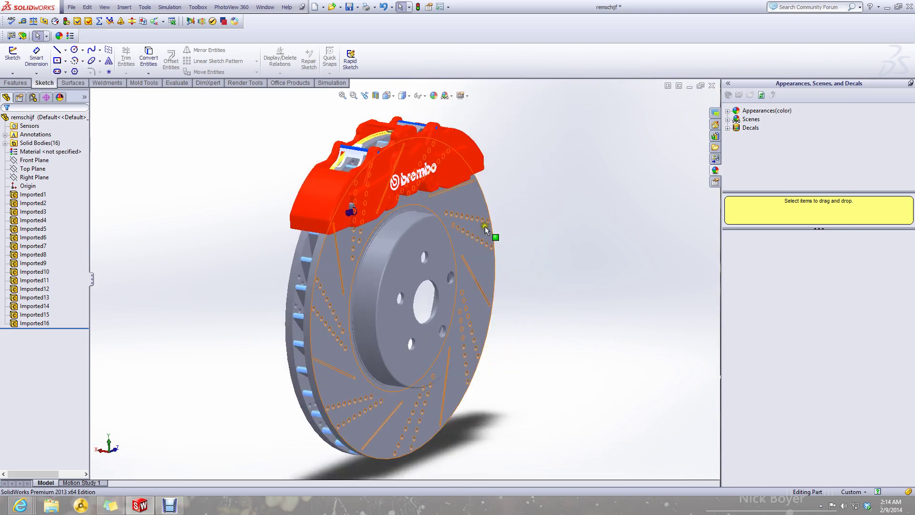
scroll(344, 281, "up", 2)
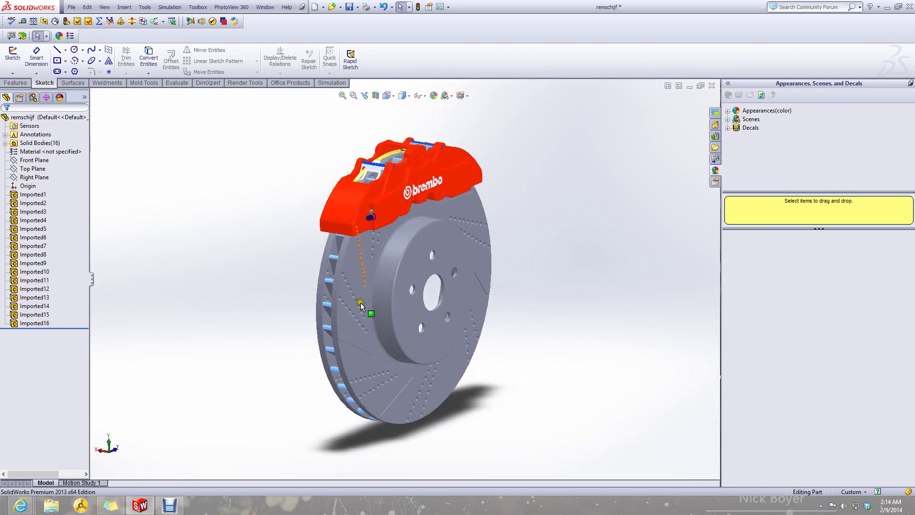
left_click(385, 310)
left_click(273, 283)
scroll(310, 310, "down", 3)
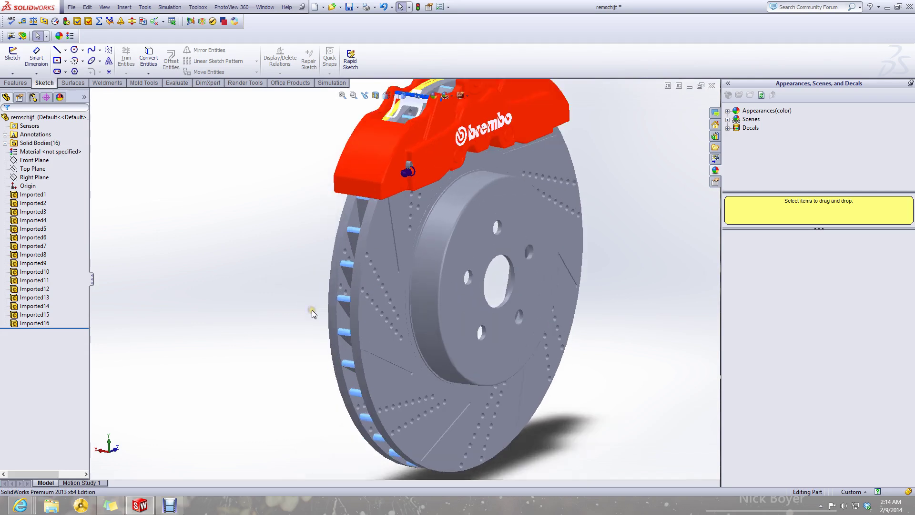
scroll(312, 310, "up", 4)
scroll(548, 258, "down", 1)
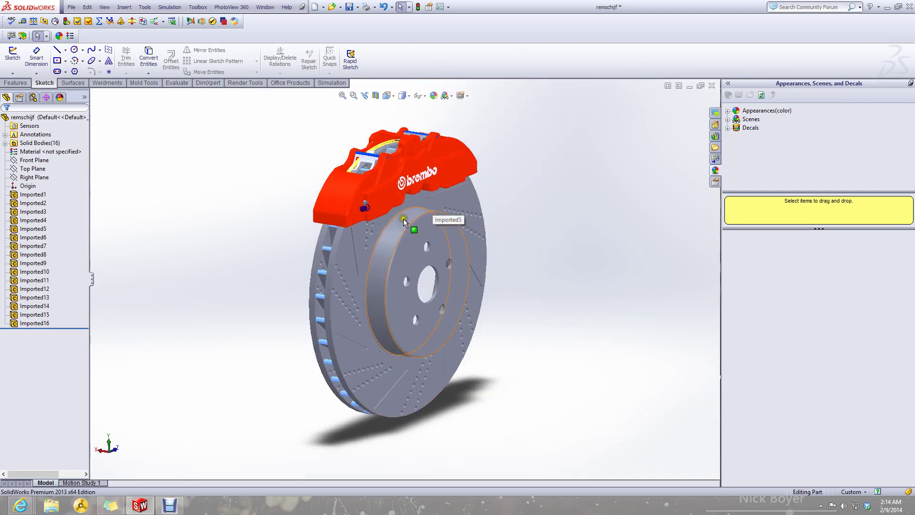
scroll(403, 257, "up", 2)
scroll(416, 315, "down", 1)
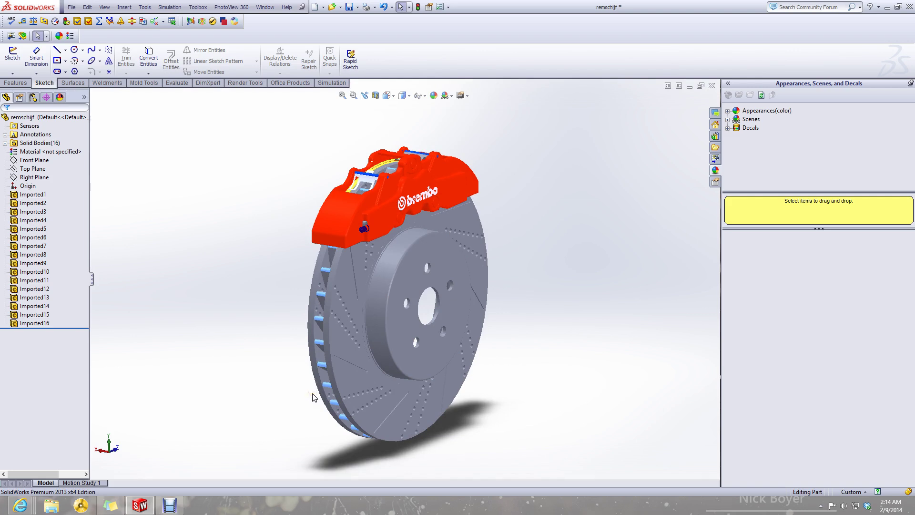
- Measure the thickness of the hub-side disc plate between its outer and inner faces
left_click(22, 22)
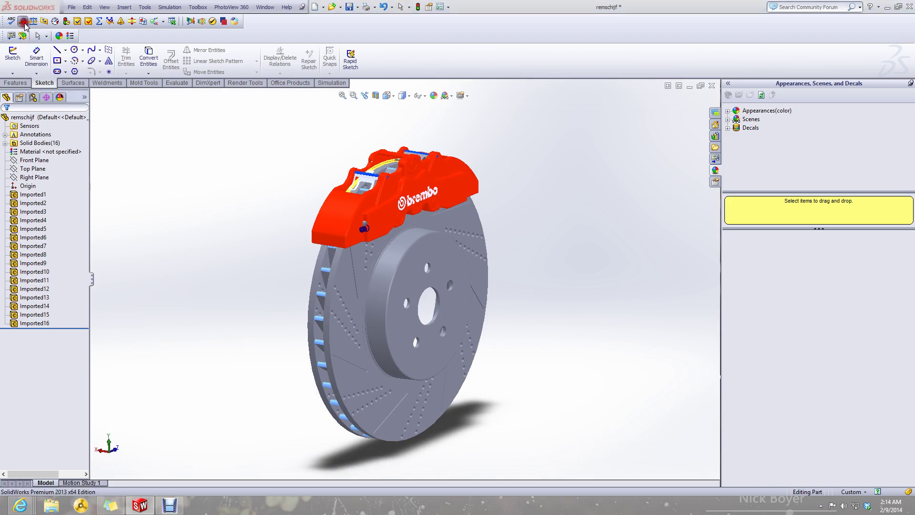
scroll(306, 337, "down", 5)
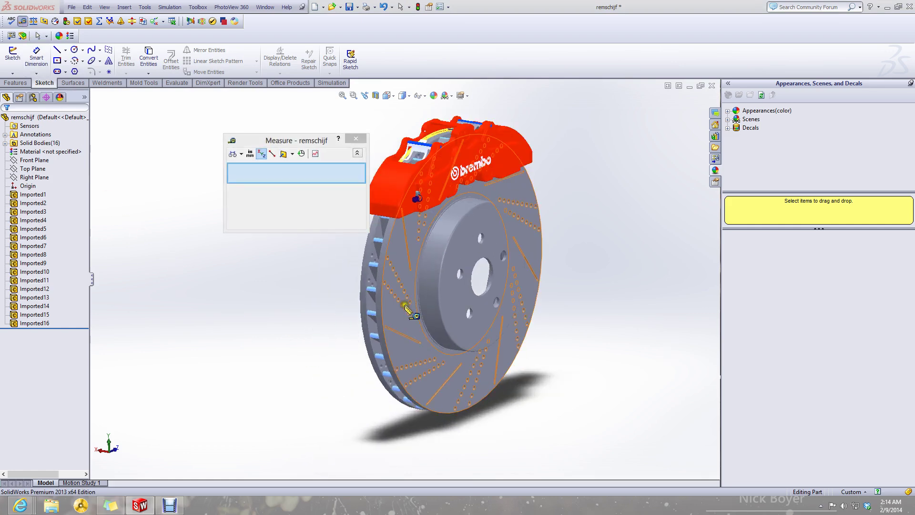
left_click(377, 313)
middle_click_drag(353, 312, 397, 329)
scroll(357, 317, "down", 4)
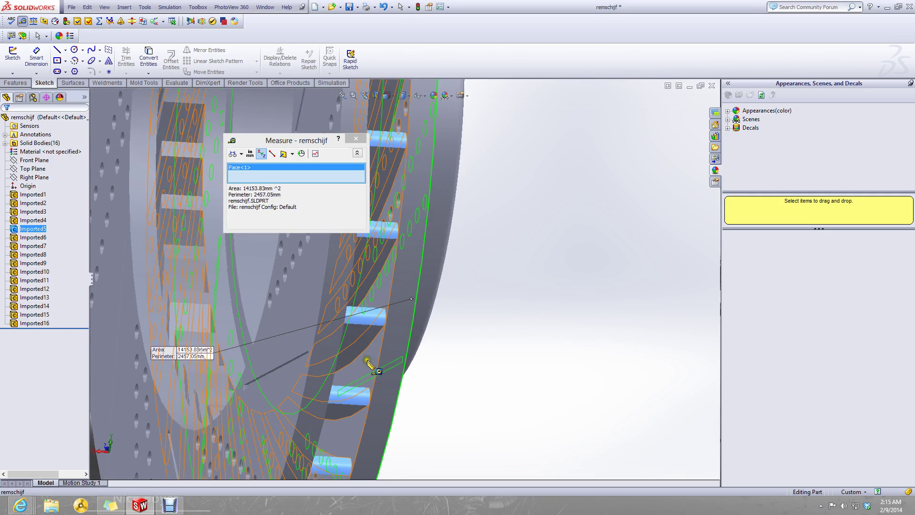
left_click(366, 360)
scroll(371, 352, "up", 8)
scroll(402, 252, "down", 4)
middle_click_drag(401, 253, 339, 260)
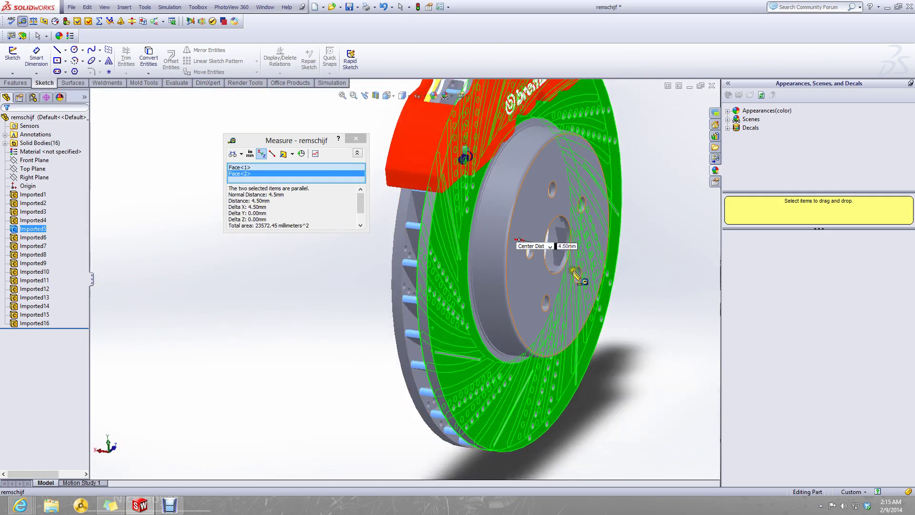
middle_click_drag(575, 274, 463, 345)
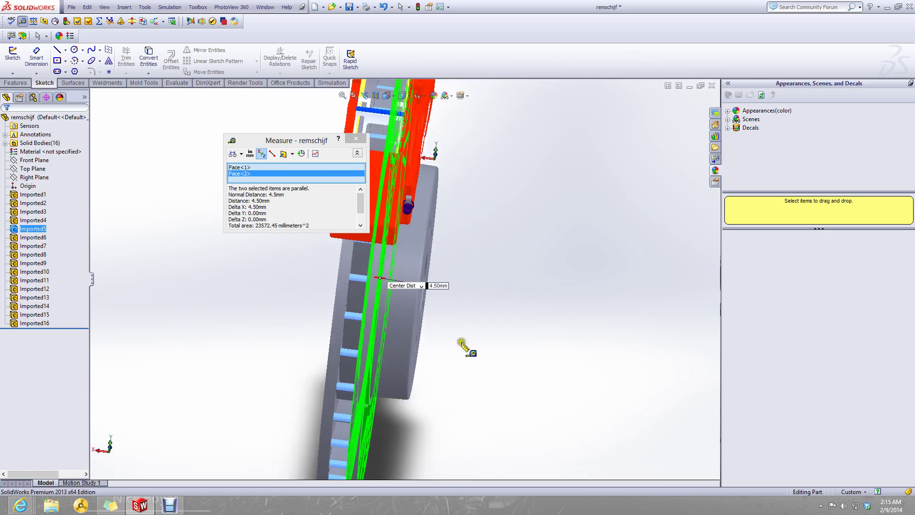
- Create a sticky note beside the model reading 4.5mm and move the uCOST note out of the way
right_click(110, 505)
left_click(98, 434)
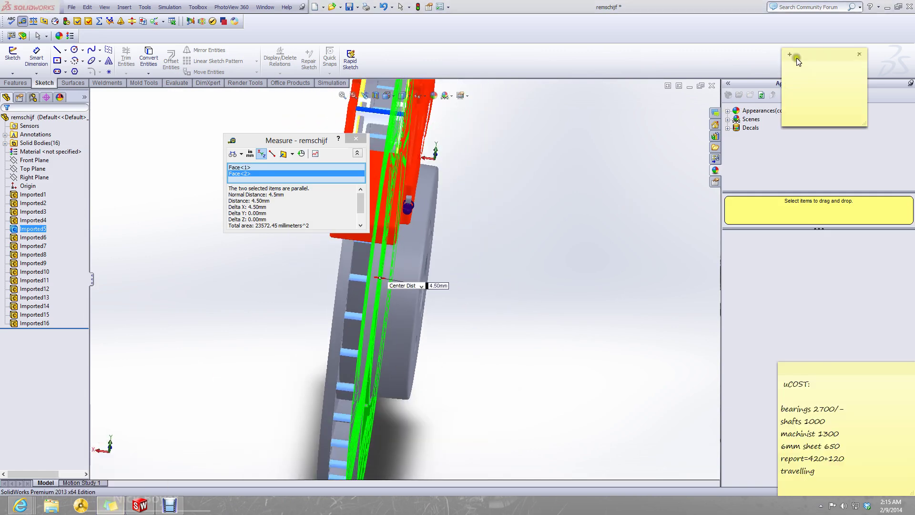
left_click_drag(796, 58, 634, 207)
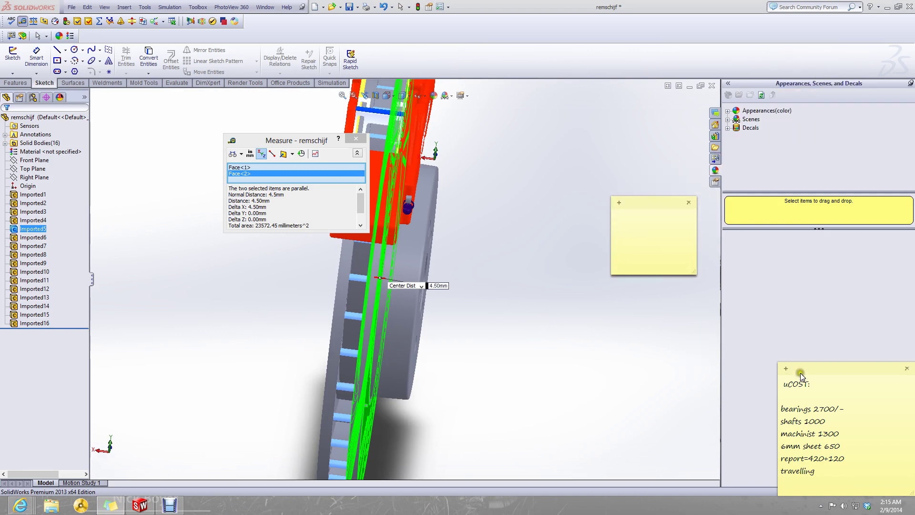
left_click_drag(800, 373, 831, 482)
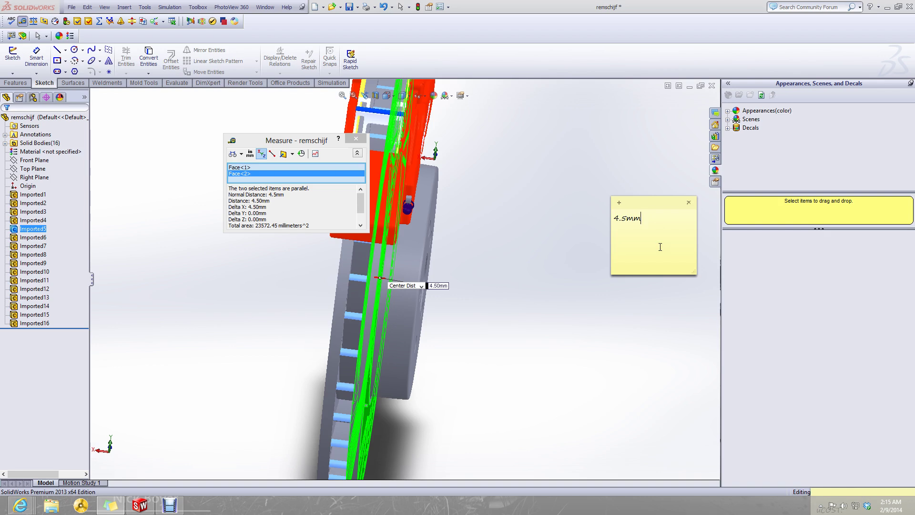
- Measure the gap between the two disc plates' facing edges and add distance=7mm to the sticky note
left_click(505, 303)
scroll(292, 309, "up", 3)
scroll(308, 307, "down", 2)
middle_click_drag(309, 307, 306, 312)
scroll(415, 372, "down", 6)
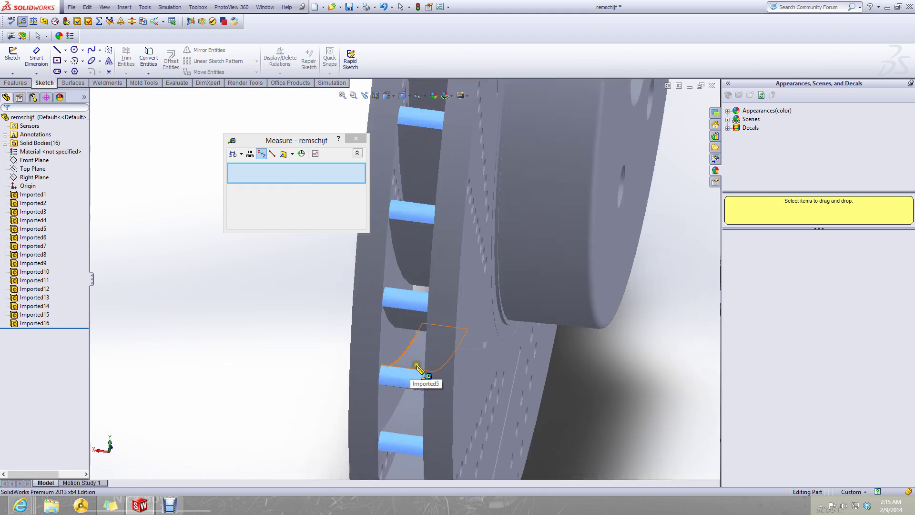
left_click(425, 355)
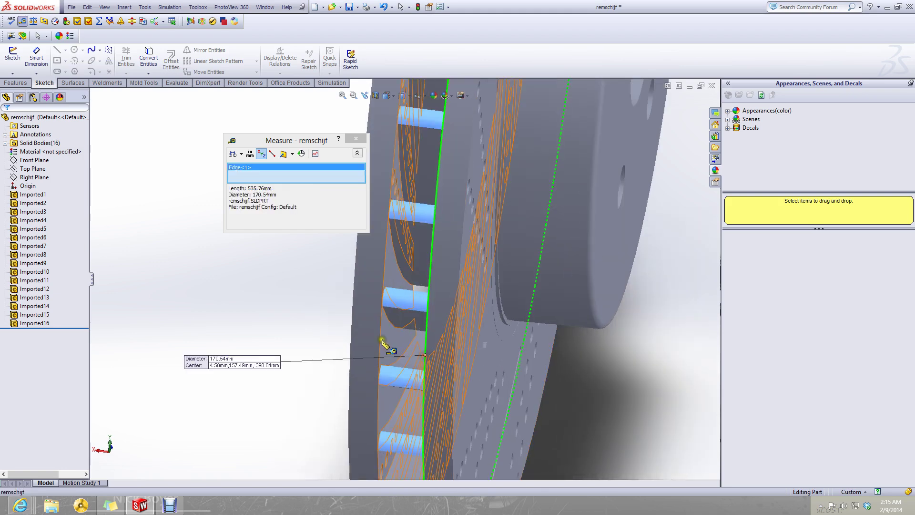
left_click(382, 340)
scroll(263, 320, "up", 6)
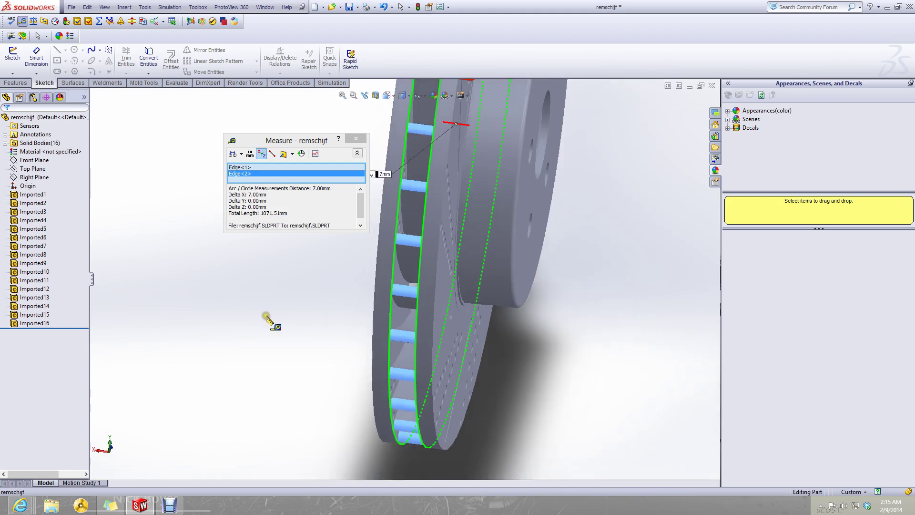
left_click(117, 504)
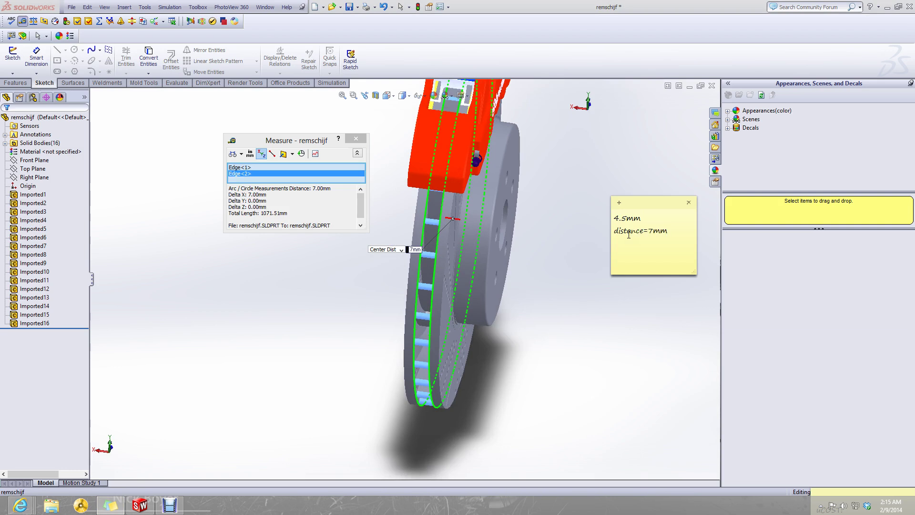
- Clear the measured selections and measure the thickness of the other disc plate between its two outer circular edges
right_click(269, 171)
left_click(291, 173)
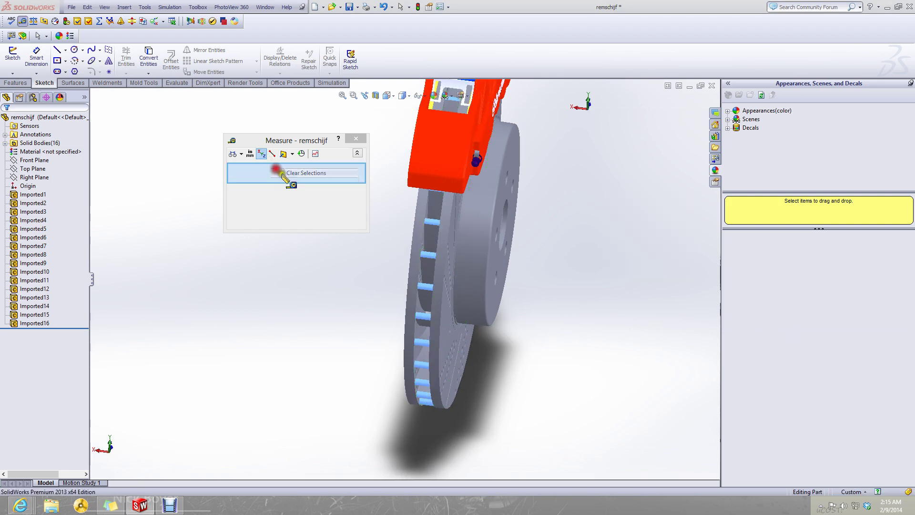
scroll(429, 277, "down", 4)
left_click(395, 264)
middle_click_drag(358, 265, 380, 286)
left_click(372, 285)
scroll(266, 300, "up", 3)
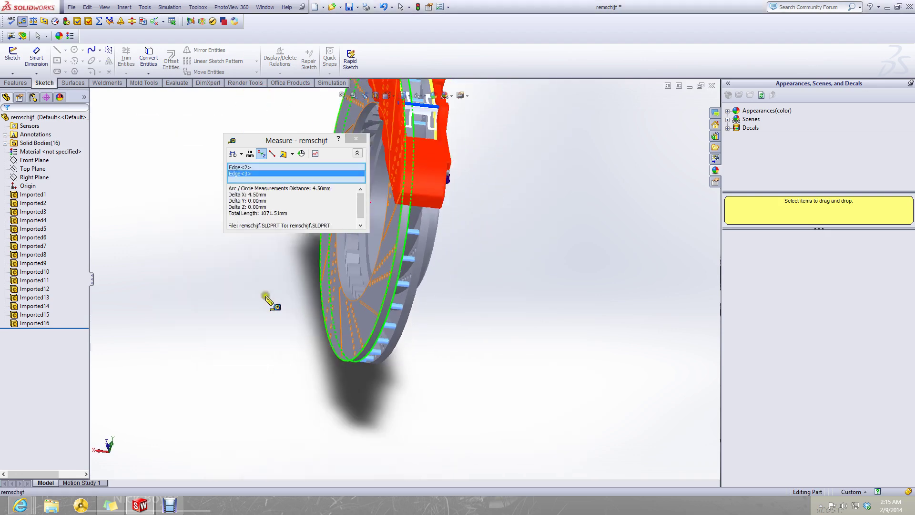
scroll(266, 299, "down", 4)
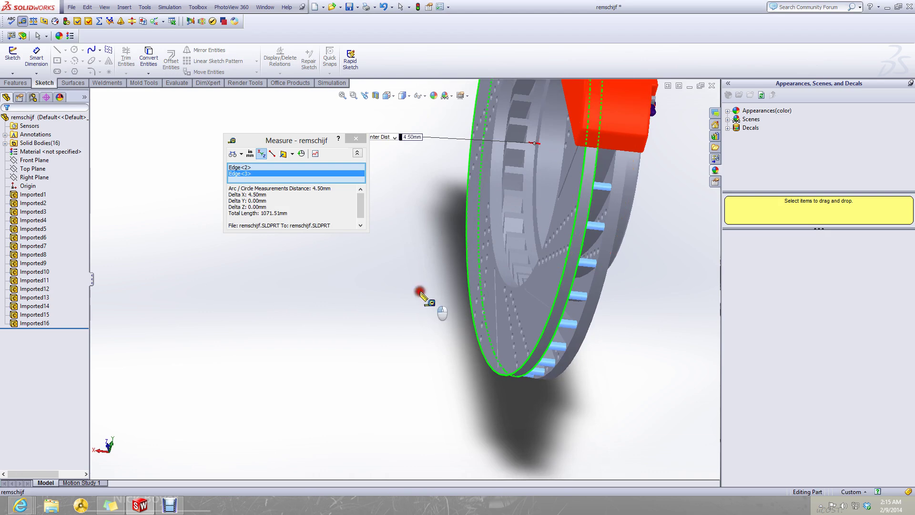
left_click(420, 291)
- Measure the disc's outside diameter on the outer circular edge of the hub-side plate
middle_click_drag(492, 223, 447, 195)
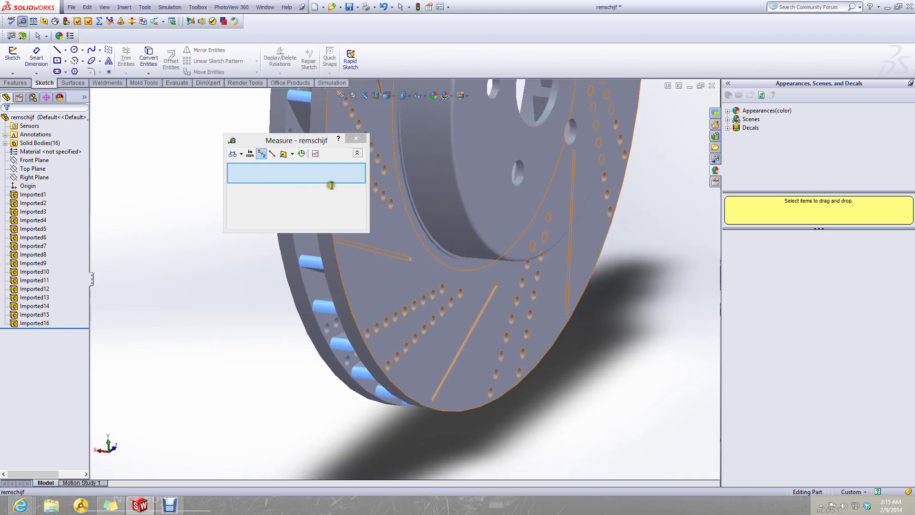
left_click(331, 184)
scroll(377, 198, "up", 5)
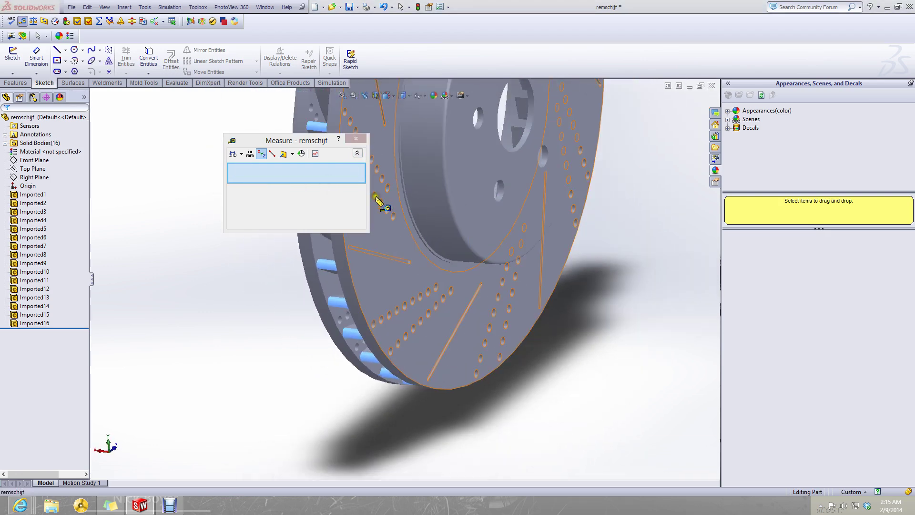
scroll(385, 258, "down", 3)
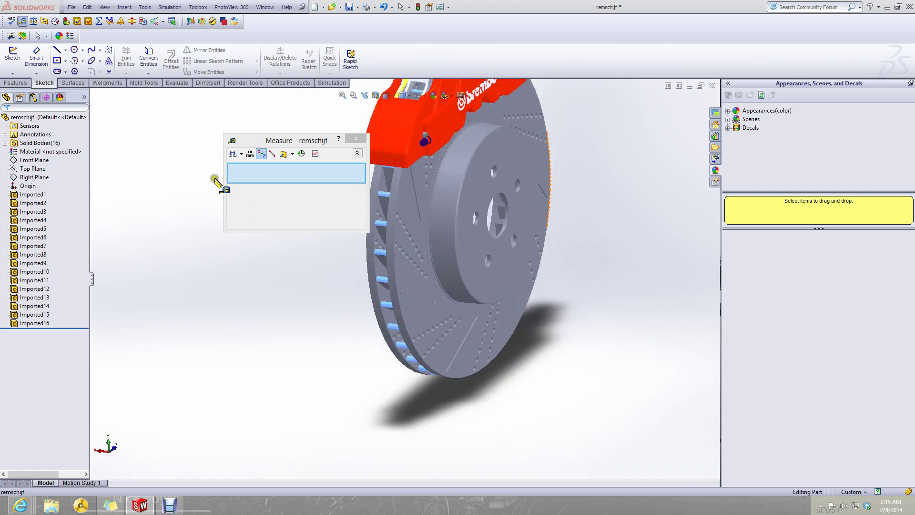
right_click(251, 170)
left_click(258, 176)
scroll(376, 286, "down", 3)
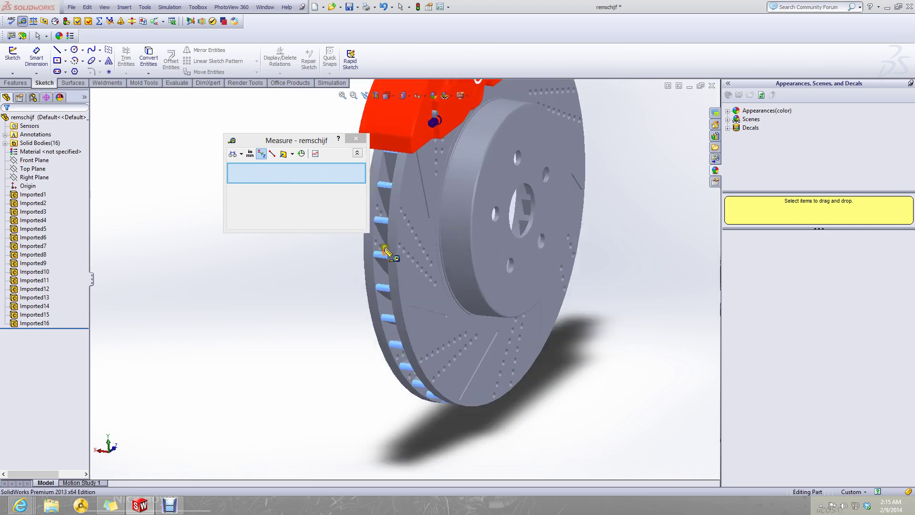
left_click(416, 285)
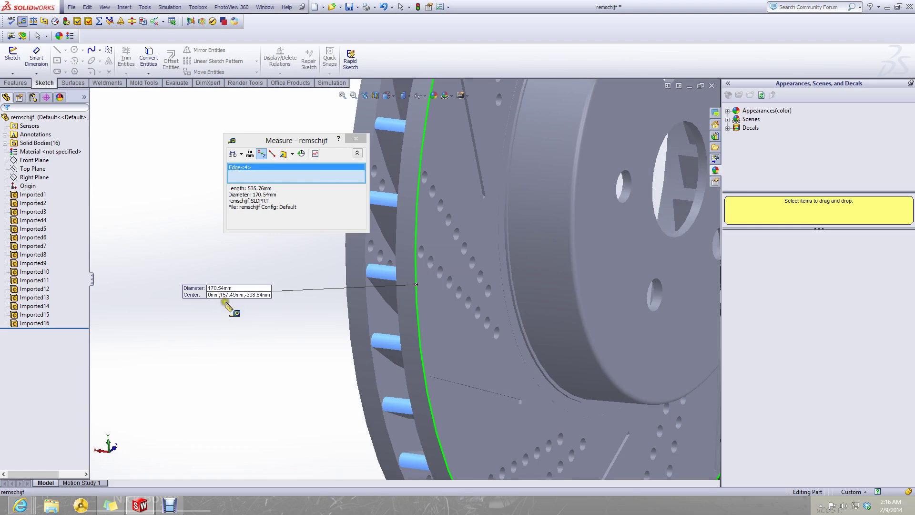
scroll(302, 332, "up", 6)
scroll(464, 225, "down", 2)
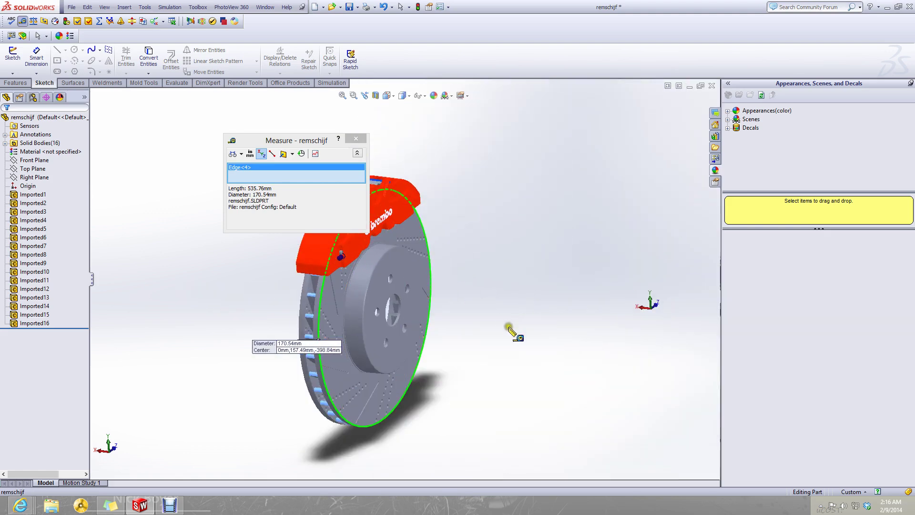
scroll(442, 290, "up", 3)
scroll(352, 288, "down", 5)
middle_click_drag(347, 290, 384, 322)
- Switch the document units to IPS (inch, pound, second) and measure the disc's outer circular edge again
left_click(849, 494)
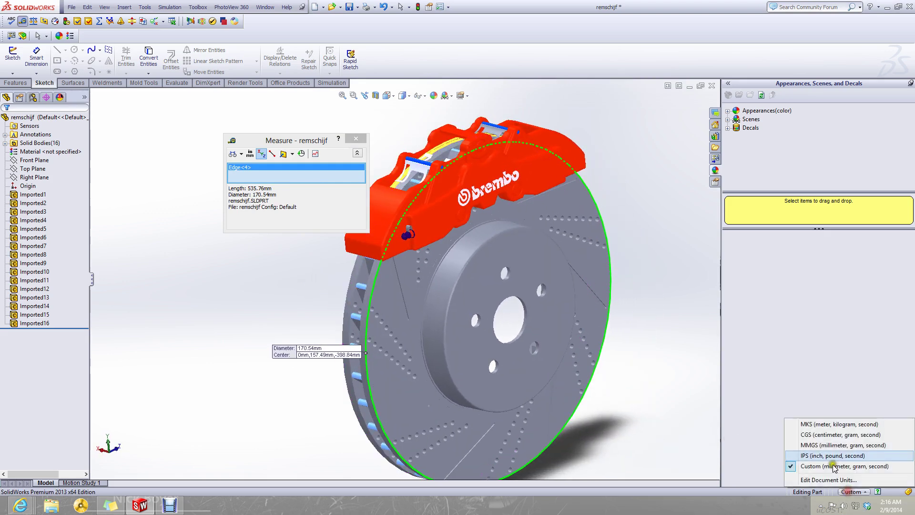
left_click(829, 461)
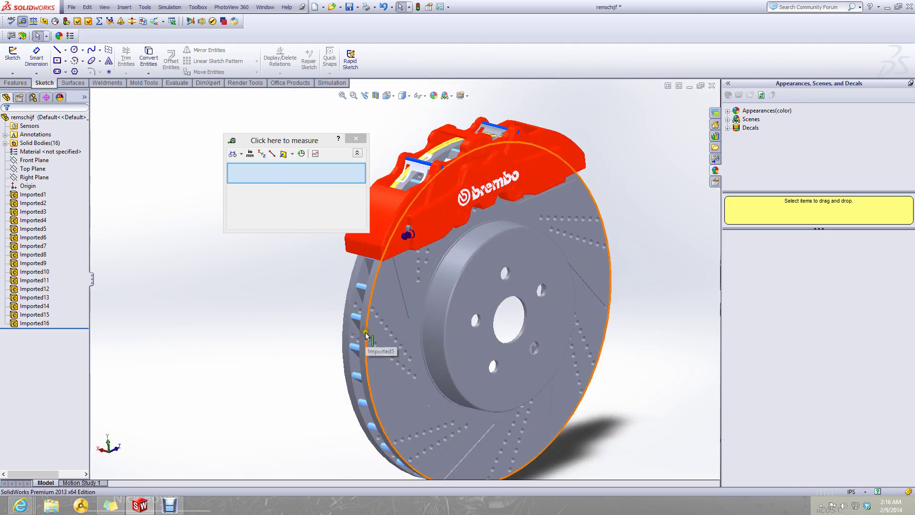
left_click(293, 178)
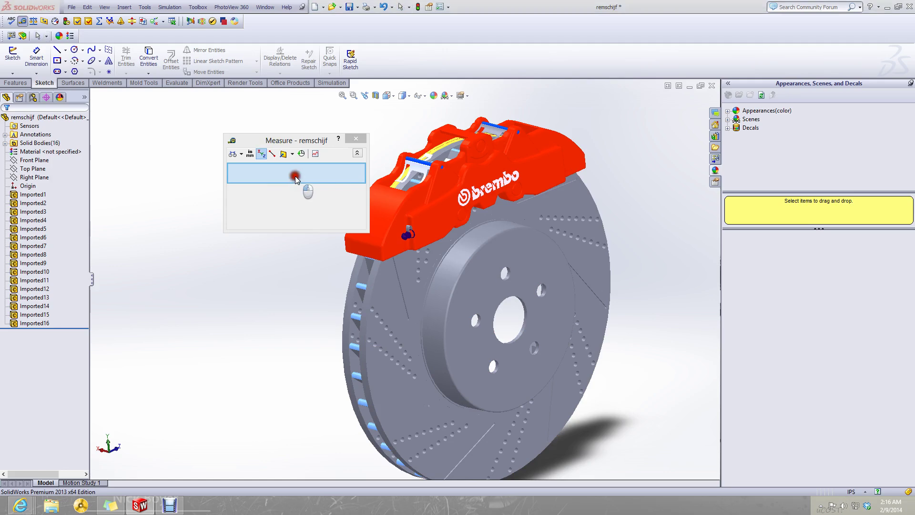
left_click(372, 307)
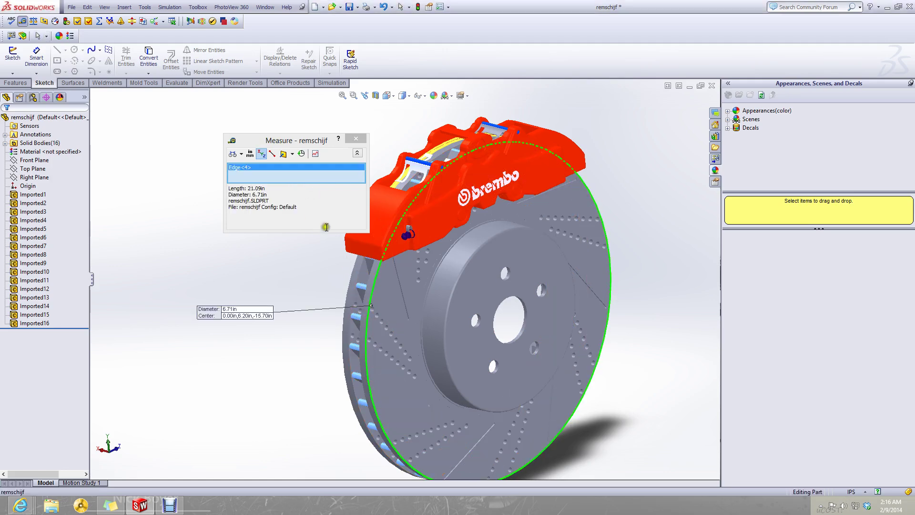
- Clear the measured edge selection and switch the document units back to MMGS (millimeter, gram, second)
right_click(288, 174)
left_click(295, 177)
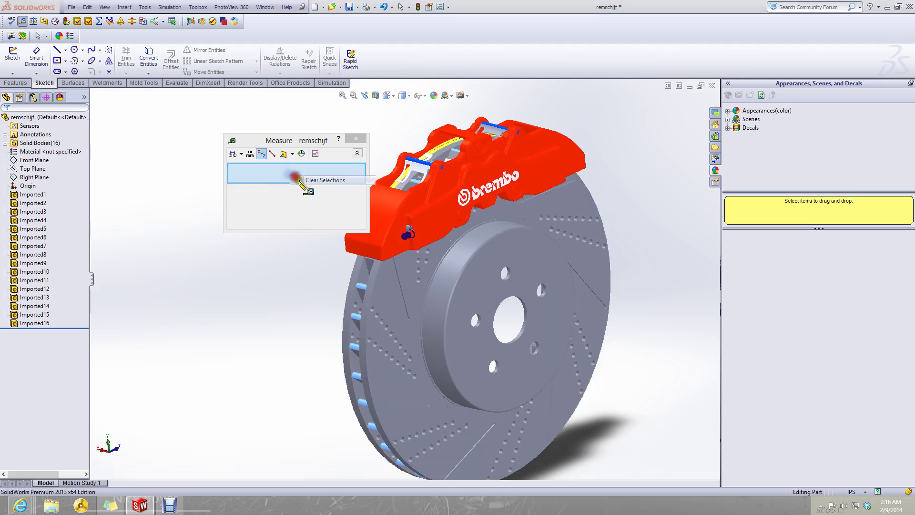
left_click(851, 491)
left_click(819, 457)
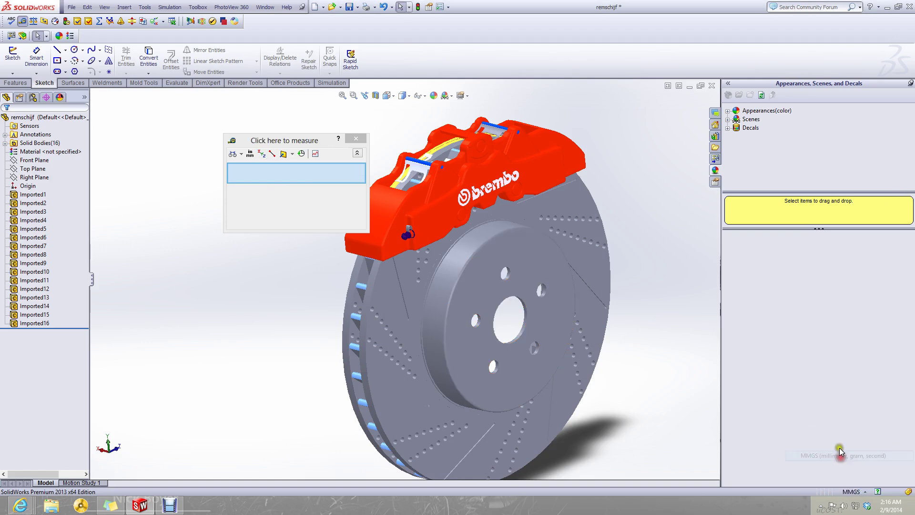
left_click(316, 180)
scroll(305, 267, "up", 2)
scroll(365, 310, "down", 3)
middle_click_drag(368, 312, 371, 320)
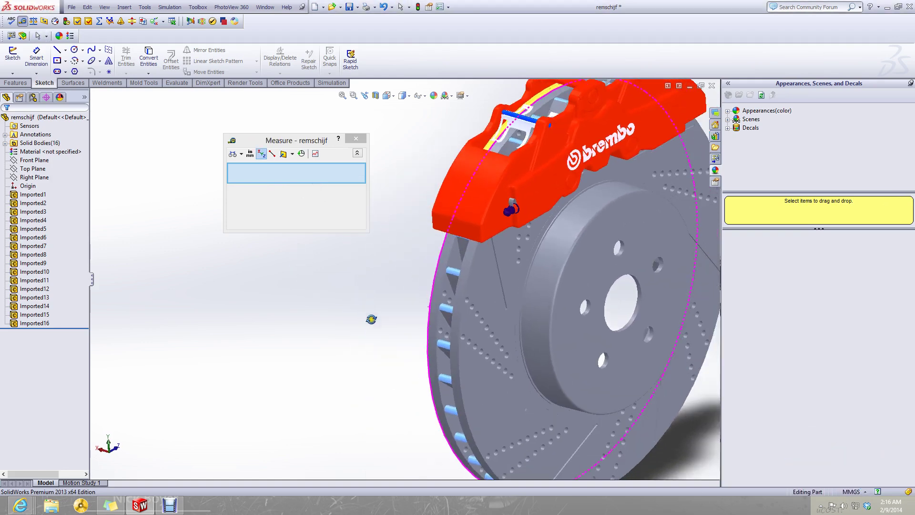
scroll(405, 309, "up", 5)
scroll(591, 293, "down", 2)
scroll(375, 167, "down", 1)
scroll(424, 267, "up", 3)
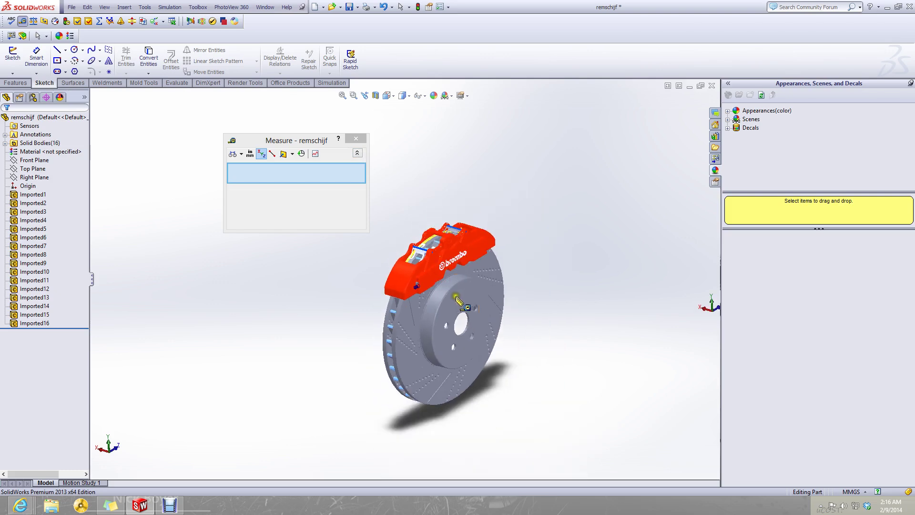
- Create a new part document and close the Measure tool
left_click(72, 6)
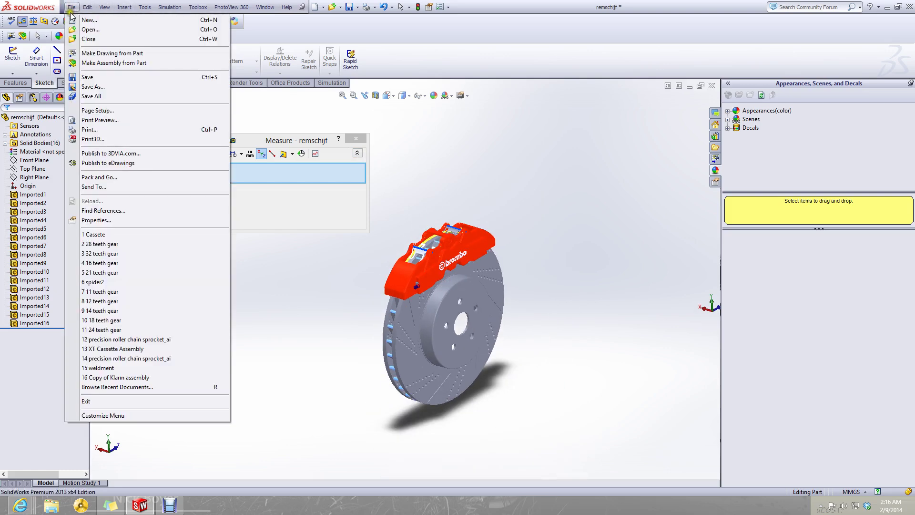
left_click(72, 22)
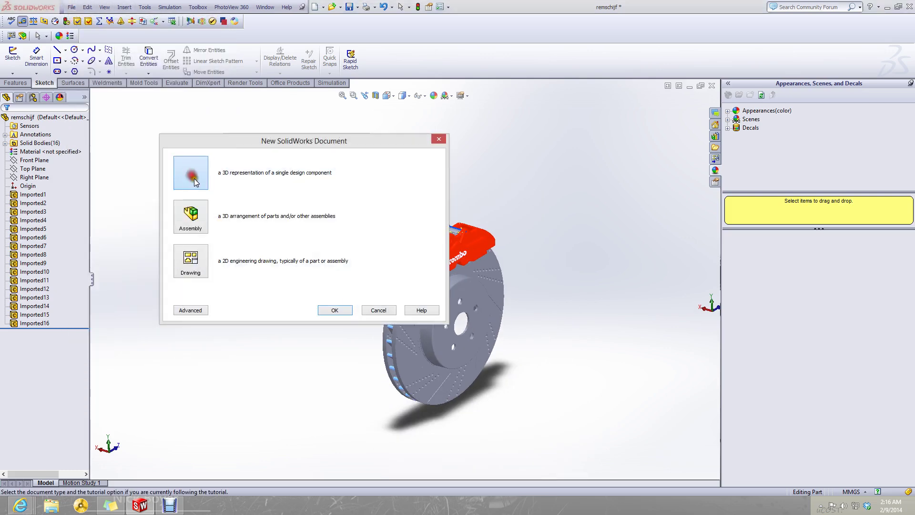
left_click(333, 310)
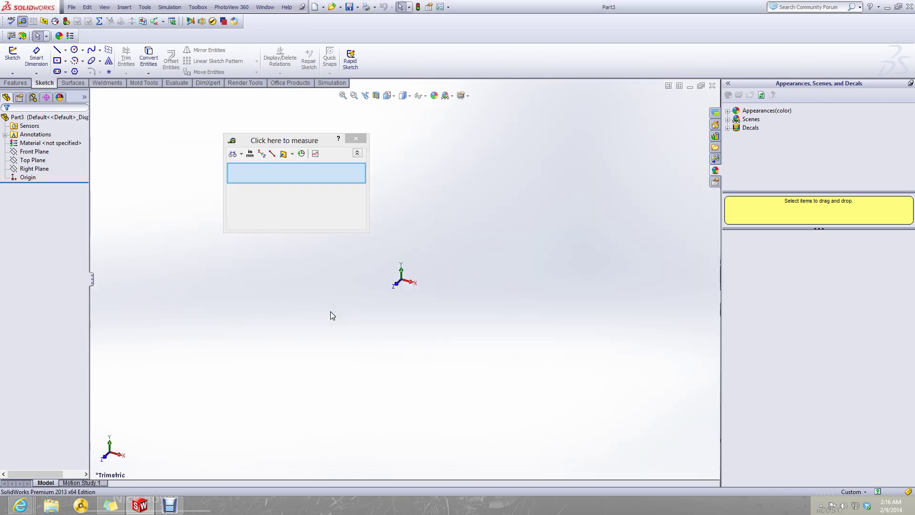
left_click(356, 138)
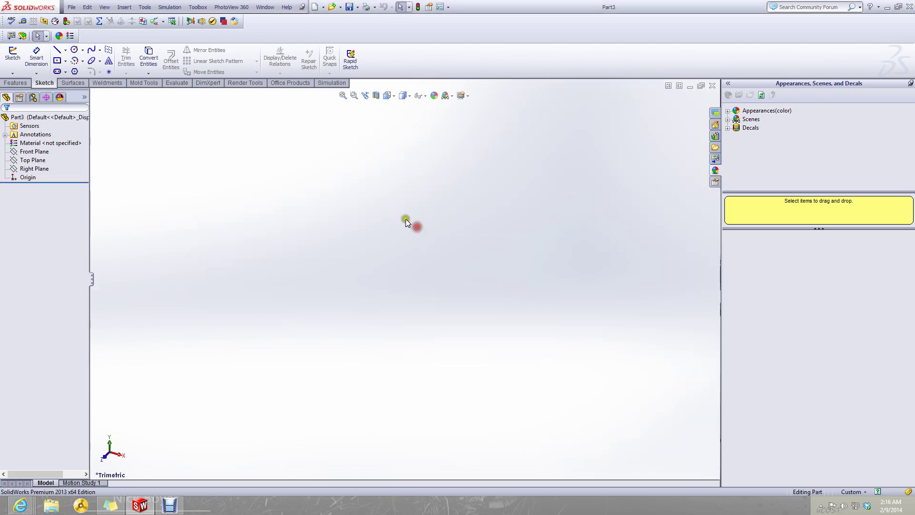
- Start a sketch on the Front Plane and draw a circle of about 80 mm radius centred on the origin
left_click(29, 151)
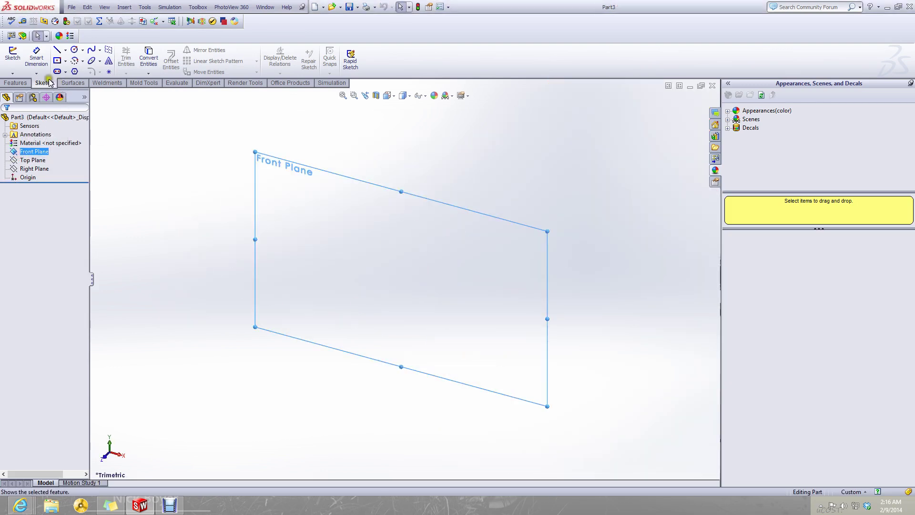
left_click(12, 55)
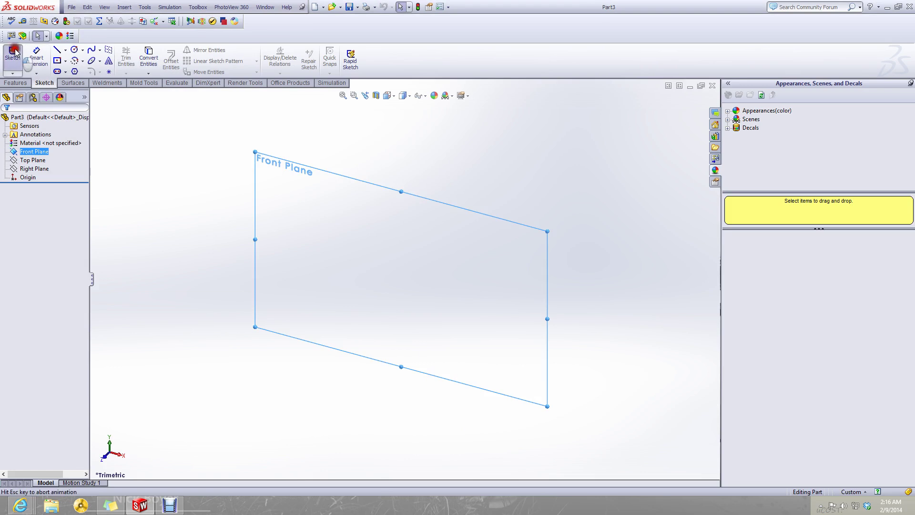
left_click(74, 49)
left_click(405, 279)
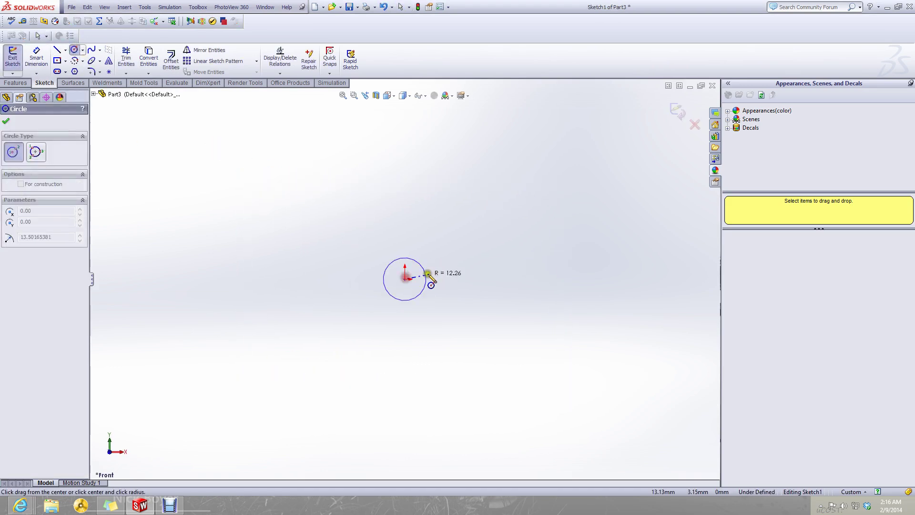
left_click(544, 279)
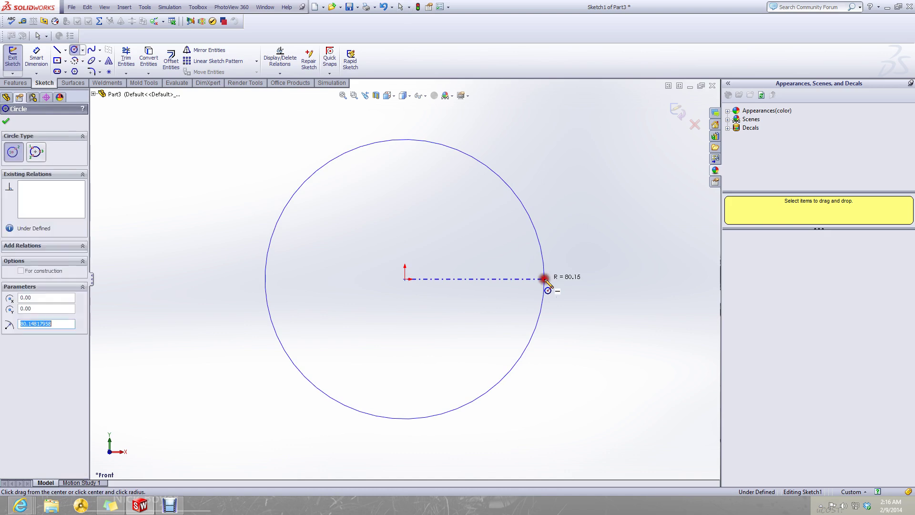
- Dimension the circle's diameter and set it to 174 mm
left_click(36, 57)
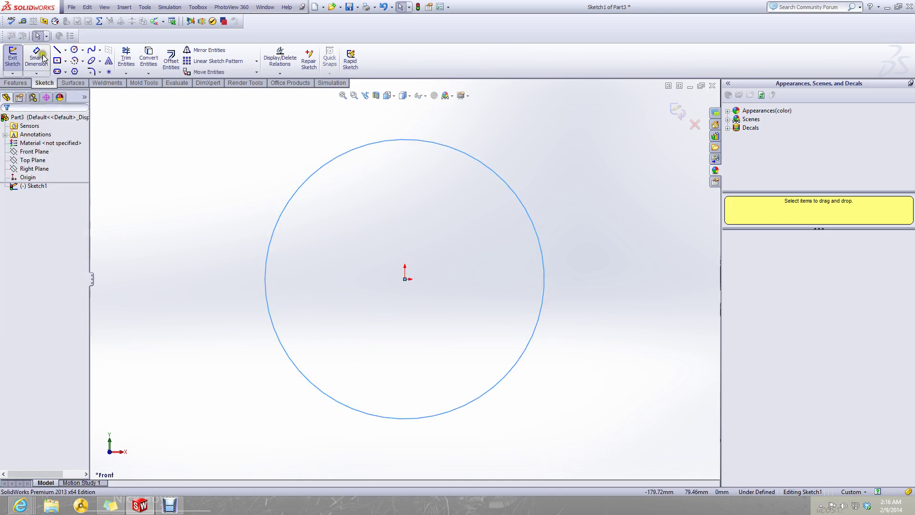
left_click(536, 215)
left_click(570, 313)
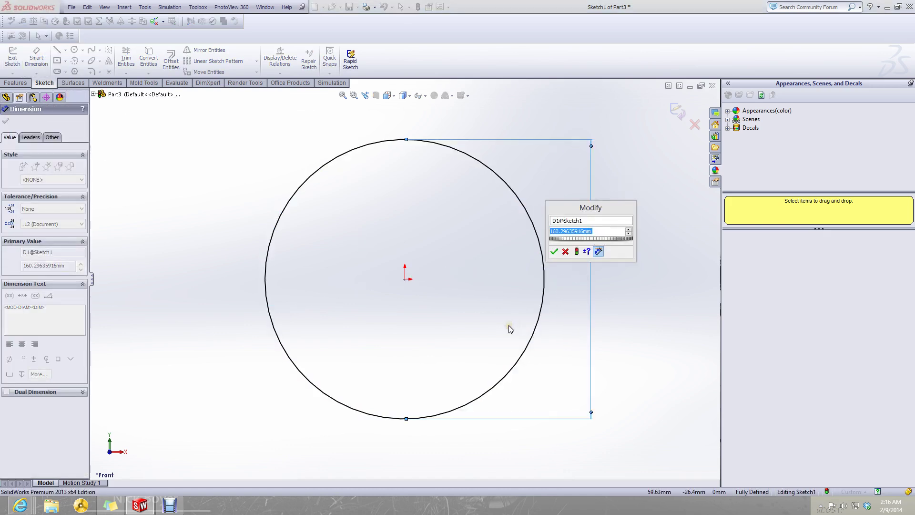
type("174")
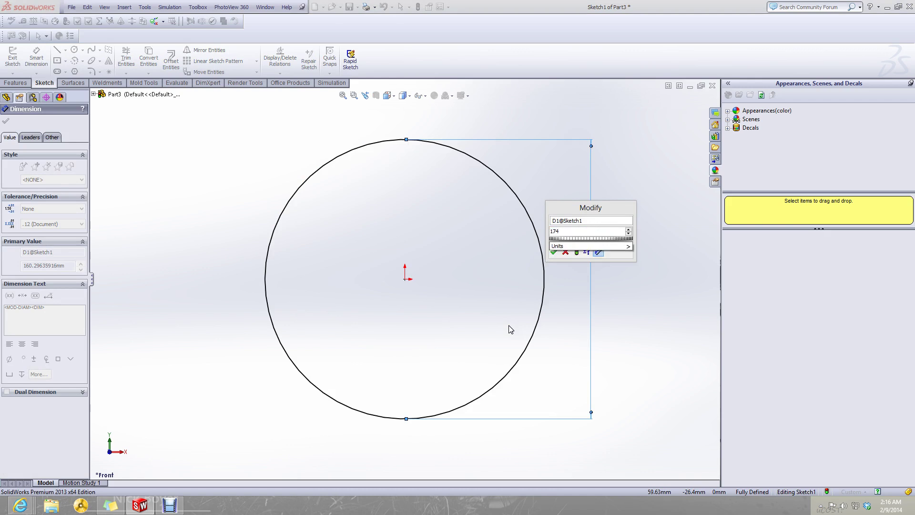
key("Return")
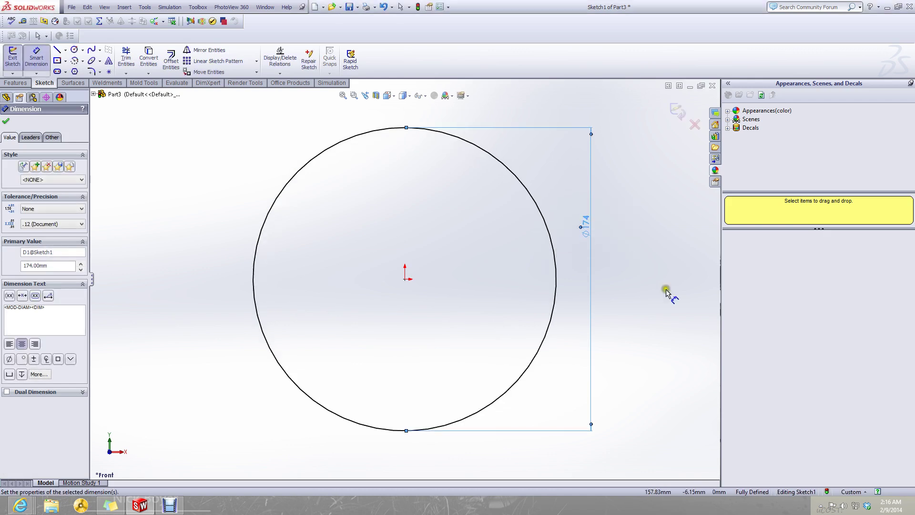
left_click(653, 251)
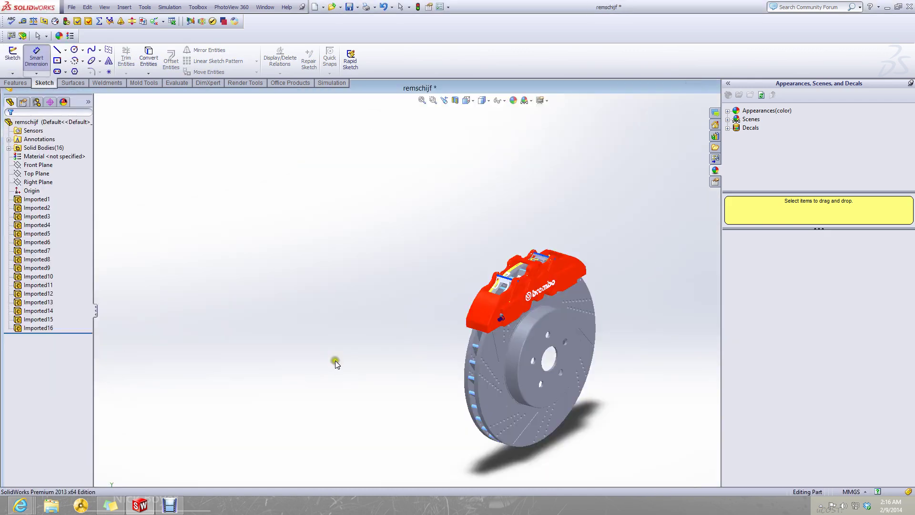
- Measure the outer circular edge of the brake disc's hub-side plate in the remschijf document, then close the Measure tool
scroll(531, 356, "down", 5)
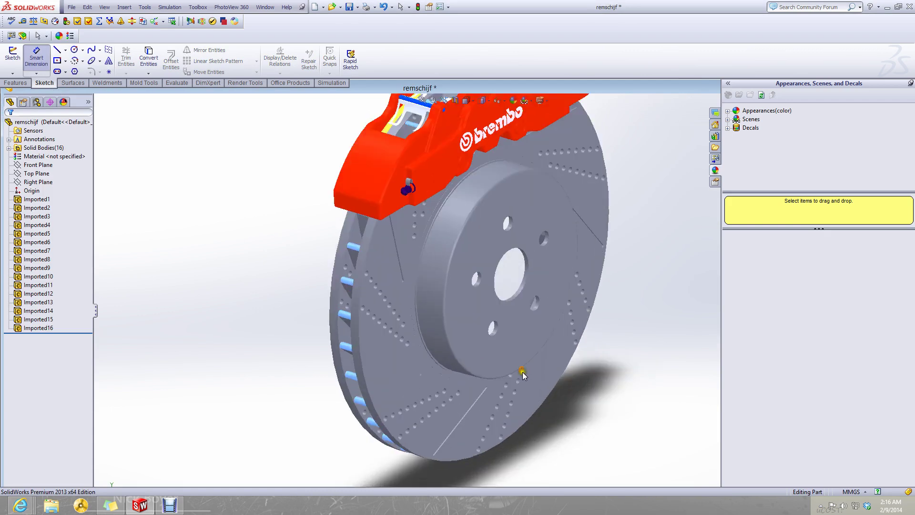
left_click(22, 21)
left_click(367, 254)
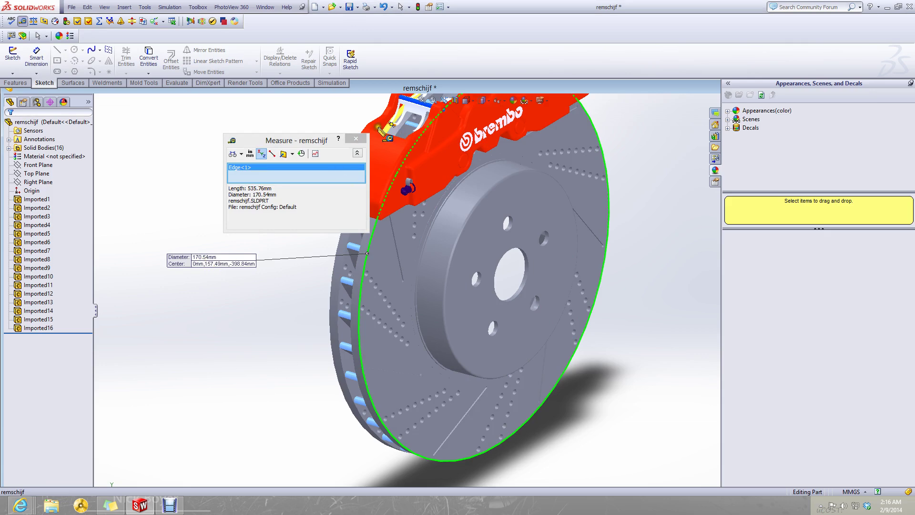
left_click(353, 139)
- Minimize the brake disc document and restore the new part's sketch window to full size
double_click(656, 87)
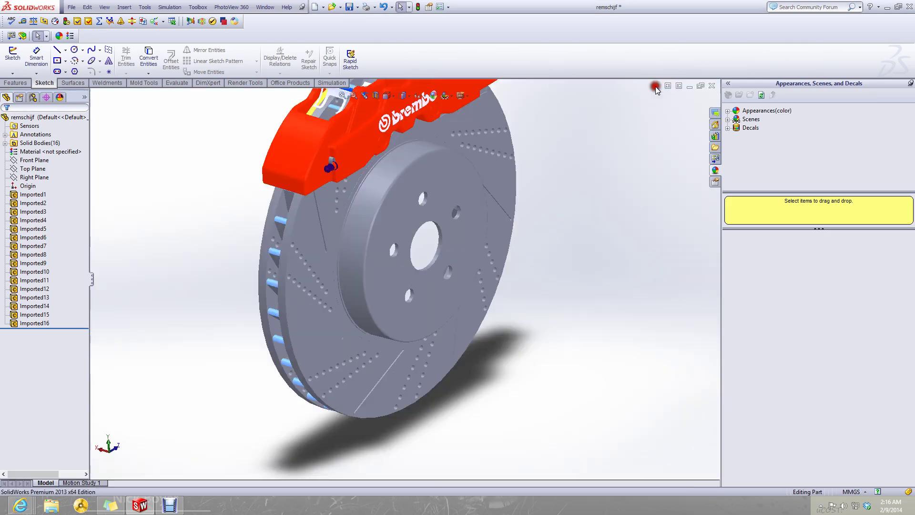
left_click(693, 86)
left_click(126, 480)
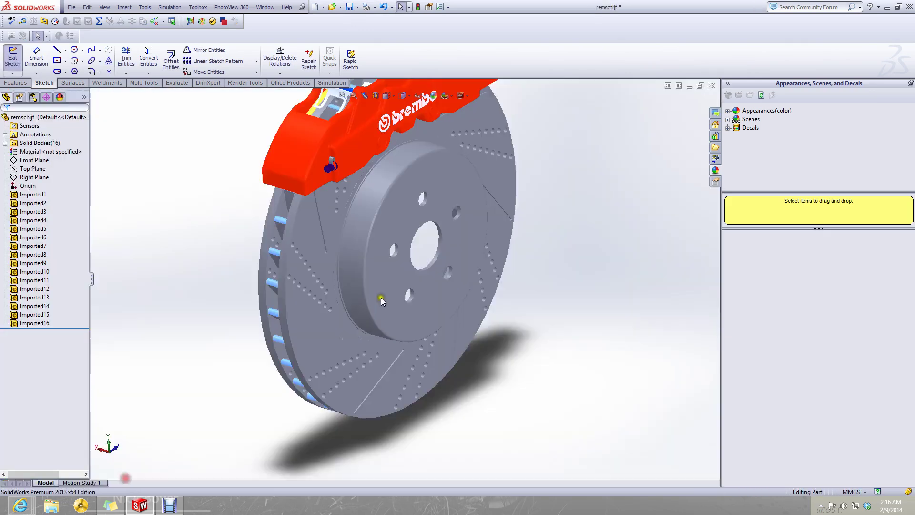
left_click(689, 86)
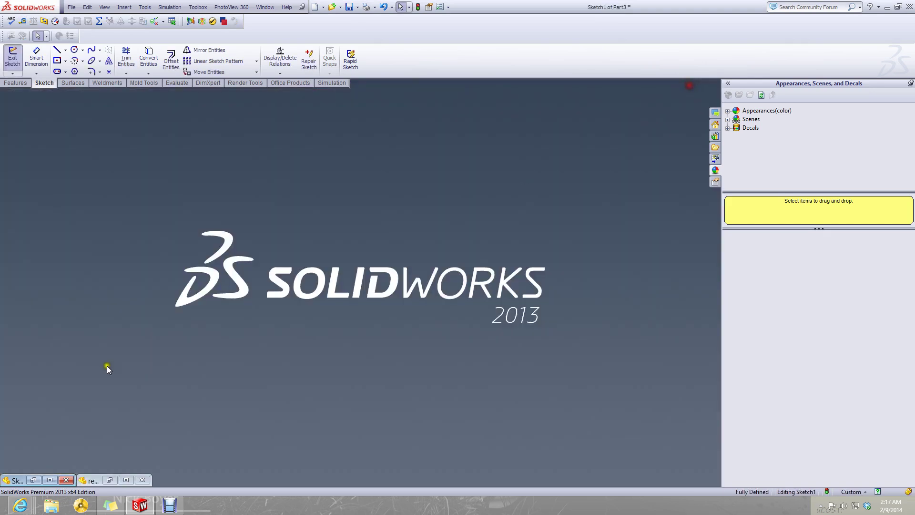
left_click(49, 479)
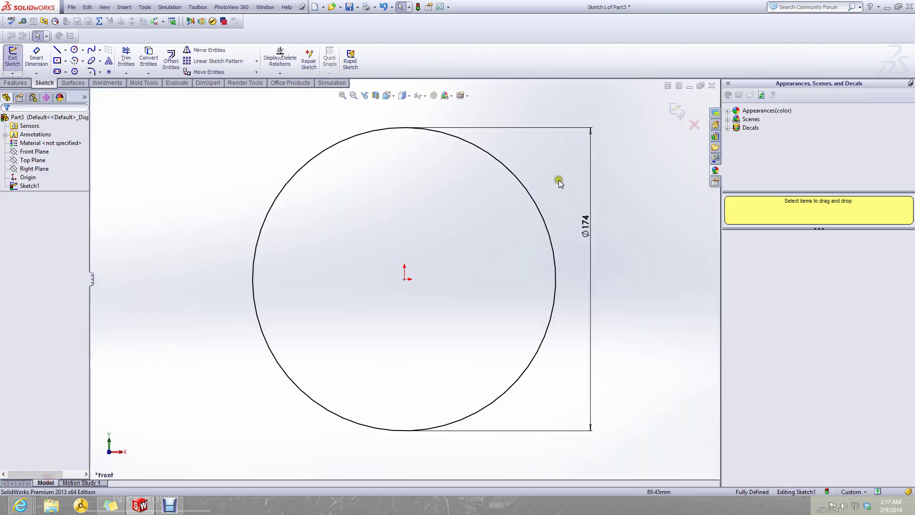
- Set the circle's diameter dimension to 170.54 mm
double_click(590, 216)
type("1")
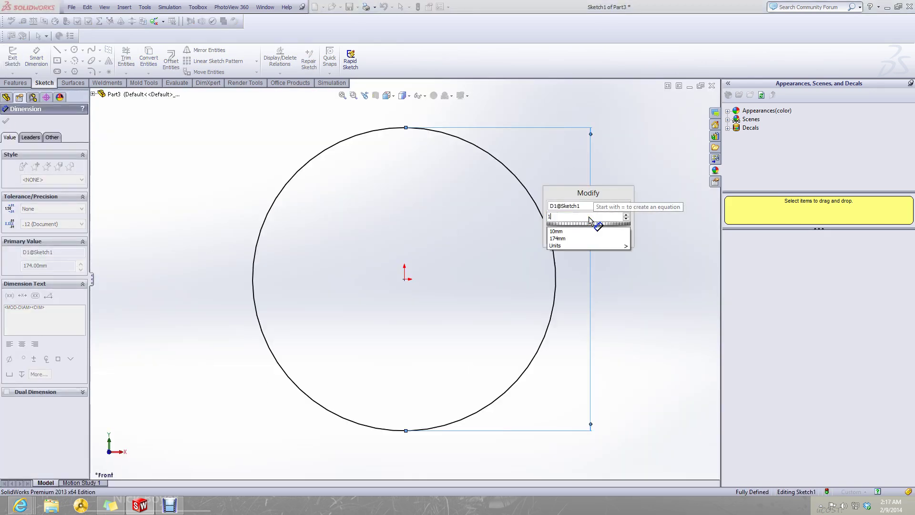
type("70.54")
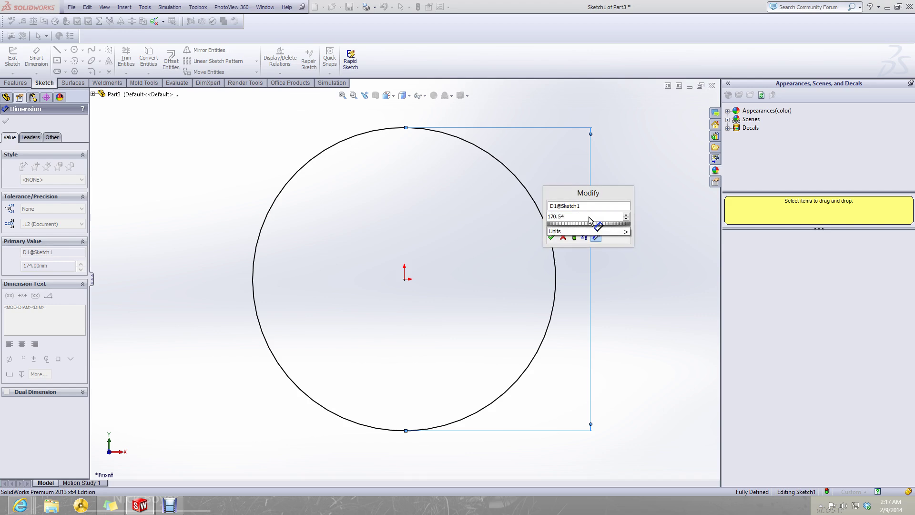
key("Return")
left_click(622, 245)
key("f")
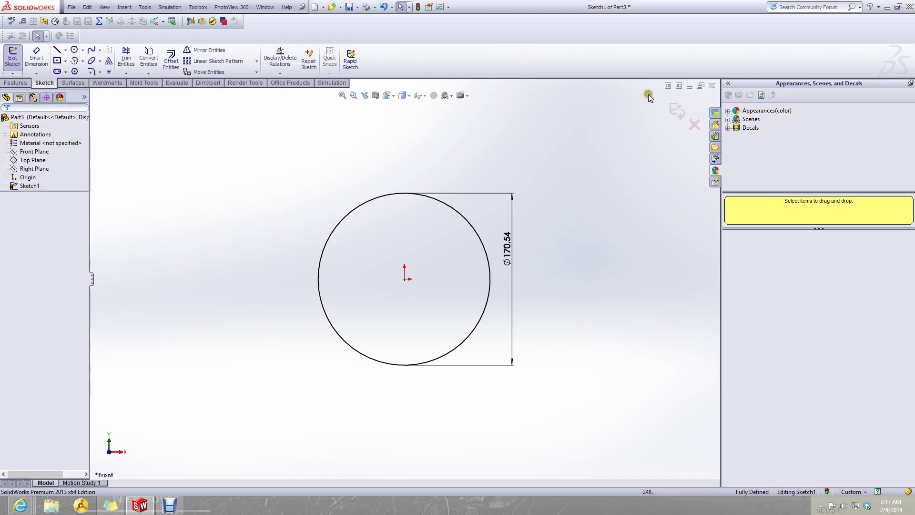
- Exit the sketch and extrude the circle with a blind depth of 4.5 mm to form the disc plate
left_click(677, 111)
middle_click_drag(336, 280, 378, 268)
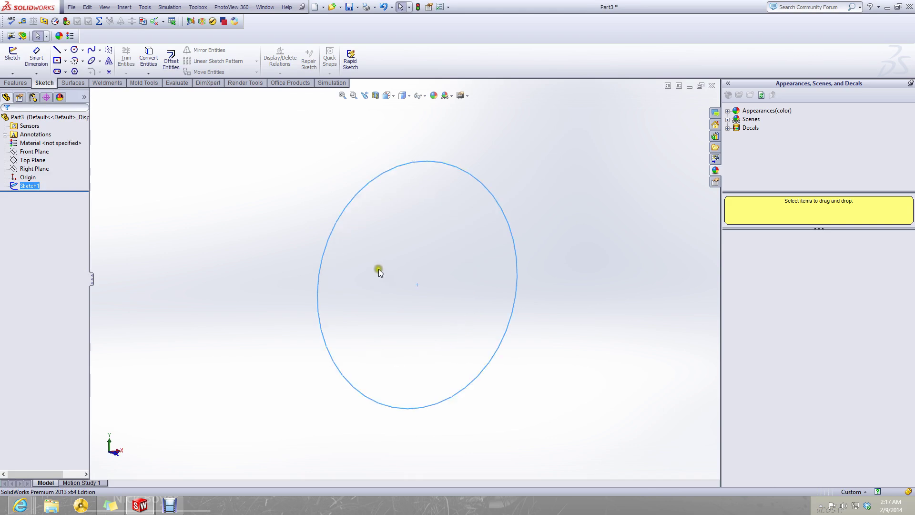
left_click(14, 83)
left_click(16, 58)
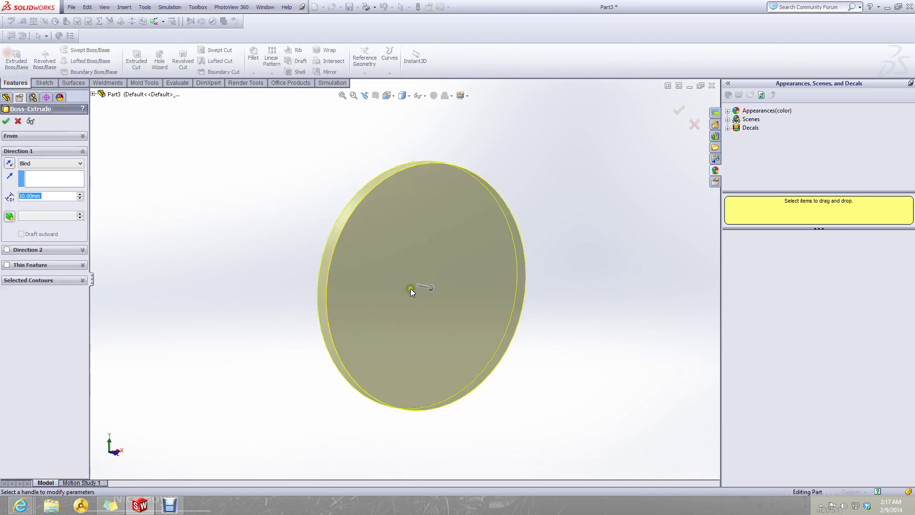
middle_click_drag(295, 275, 319, 305)
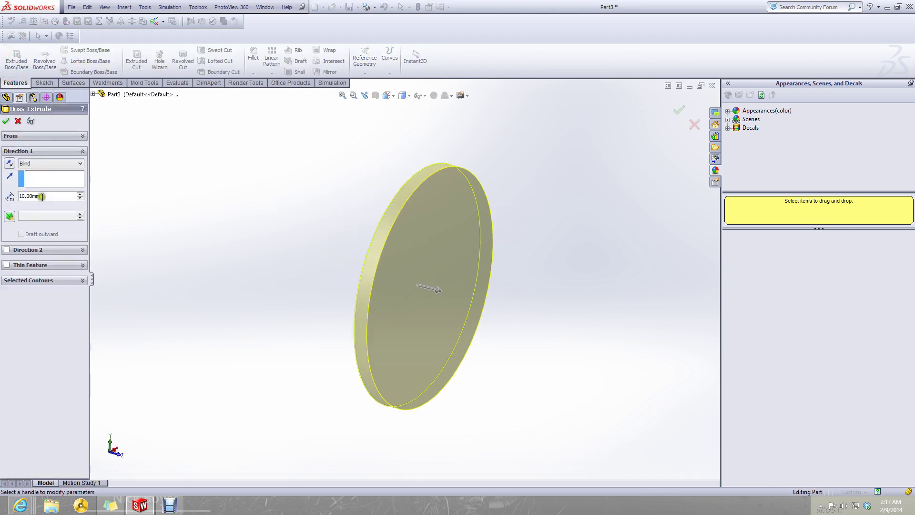
type("4.5")
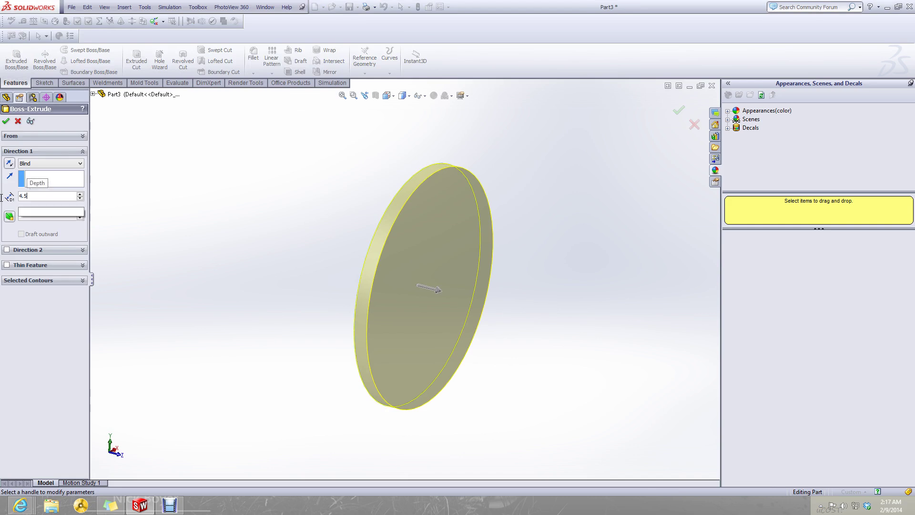
key("Return")
left_click(5, 122)
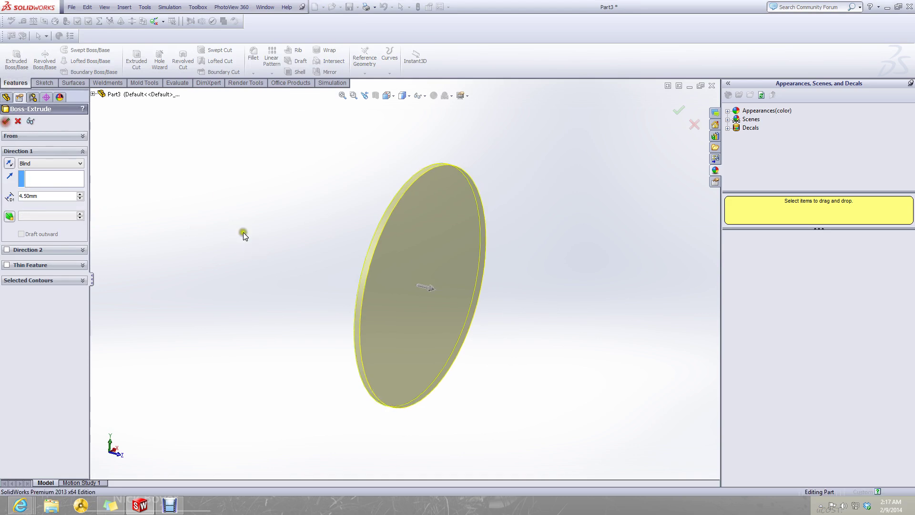
left_click(242, 233)
- Switch from the new part to the remschijf document and examine the brake disc's hub side and ventilation gap
middle_click_drag(386, 252, 189, 272)
scroll(322, 324, "up", 3)
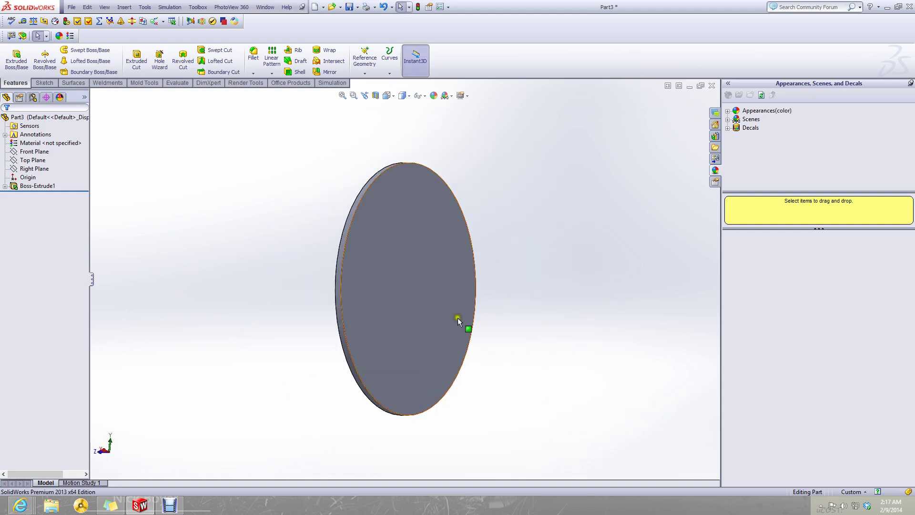
left_click(145, 507)
left_click(145, 507)
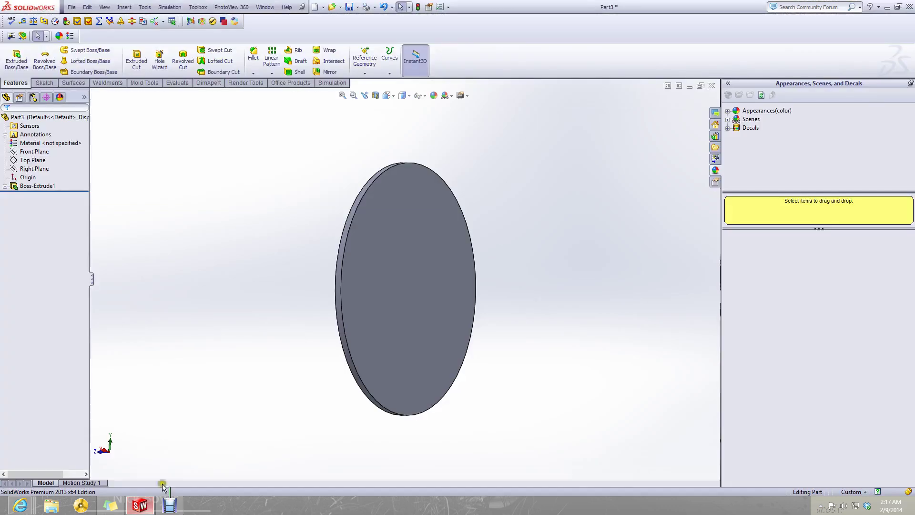
left_click(689, 86)
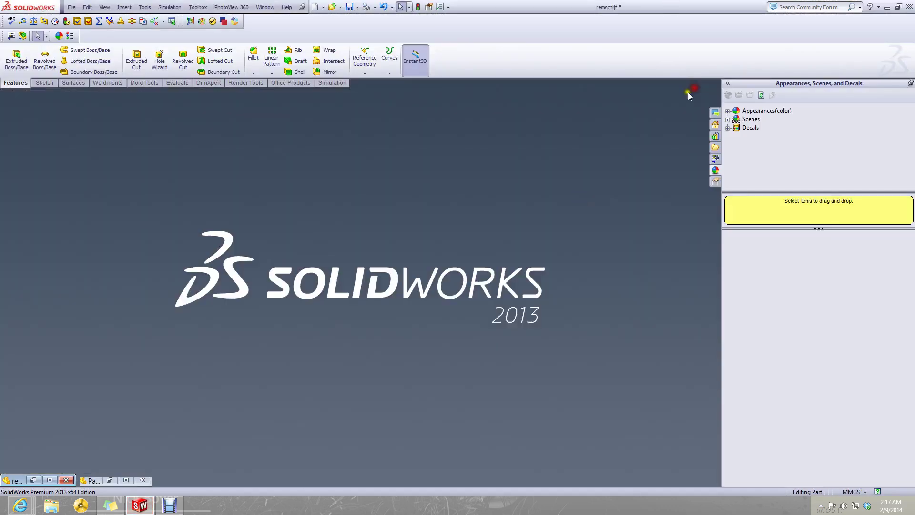
left_click(50, 479)
mouse_move(284, 242)
middle_mouse_down()
mouse_move(343, 237)
mouse_move(343, 263)
mouse_move(269, 229)
mouse_move(261, 236)
mouse_move(286, 239)
mouse_move(244, 233)
mouse_move(279, 234)
middle_mouse_up()
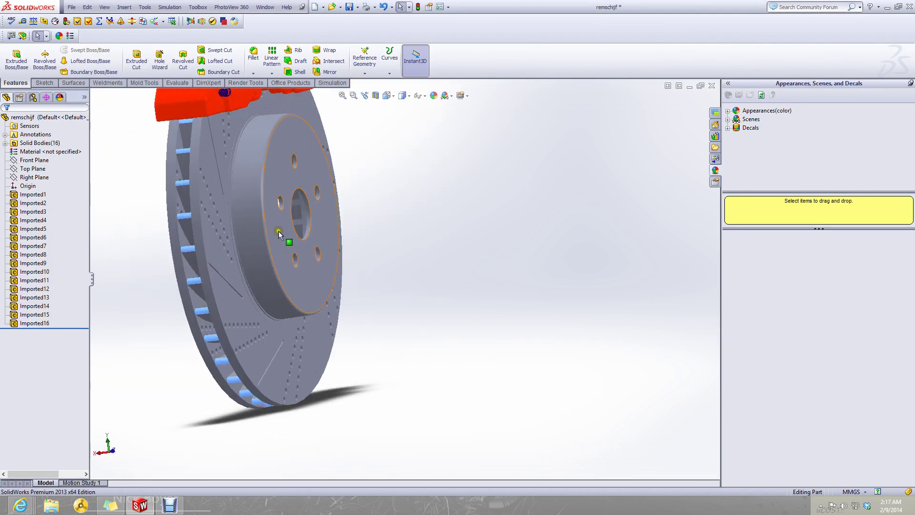
- Examine the reference brake disc from both sides and square-on, including the friction ring's slots, drilled holes and ventilation gap
left_click(243, 311)
middle_click_drag(243, 311, 318, 251)
left_click(336, 241)
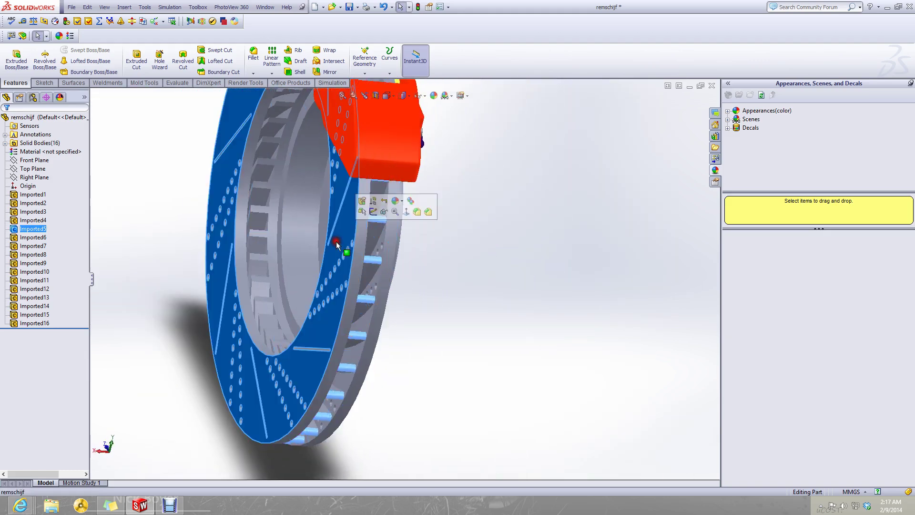
left_click(457, 286)
middle_click_drag(459, 284, 337, 259)
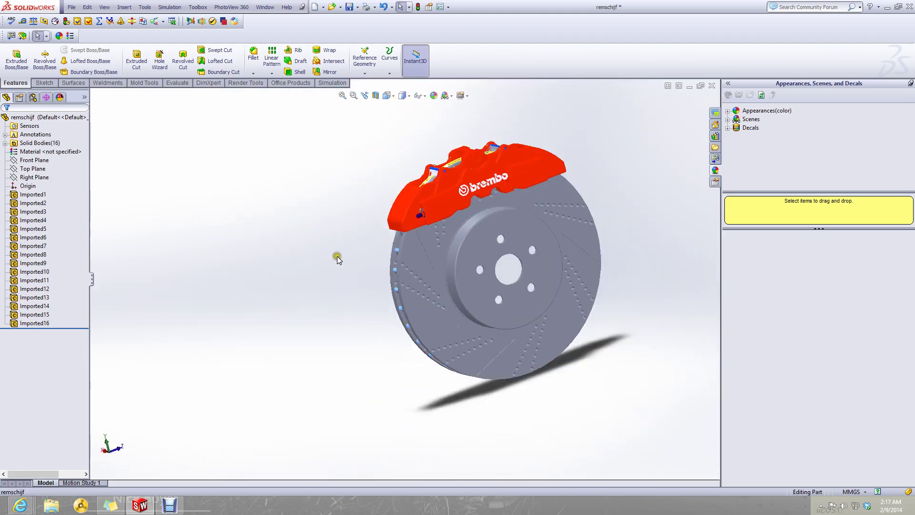
scroll(510, 232, "down", 1)
left_click(397, 96)
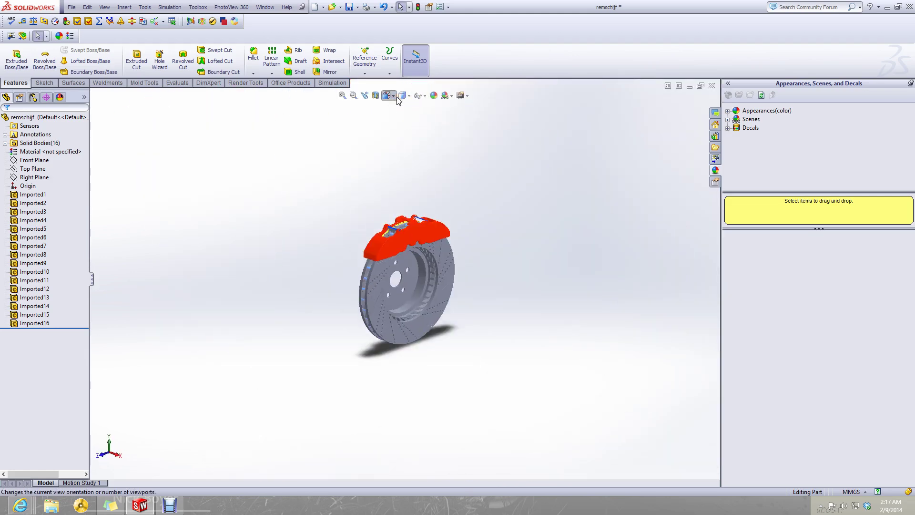
left_click(431, 143)
scroll(541, 299, "down", 3)
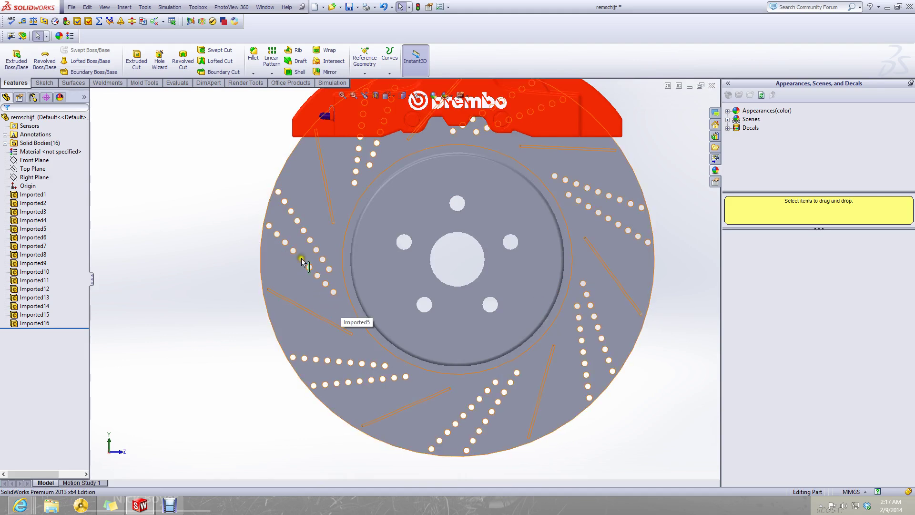
scroll(376, 287, "down", 3)
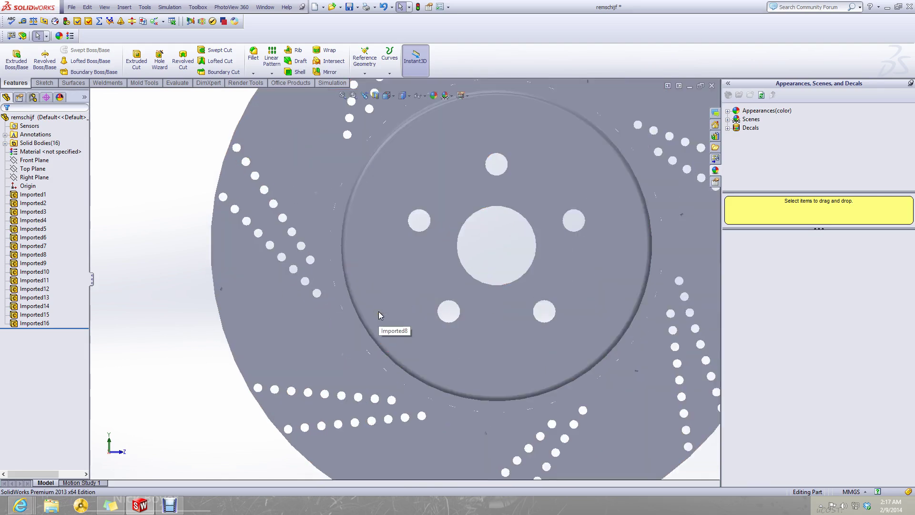
- Measure the diameter of the friction ring's inner circular edge around the hub on the reference disc
left_click(298, 316)
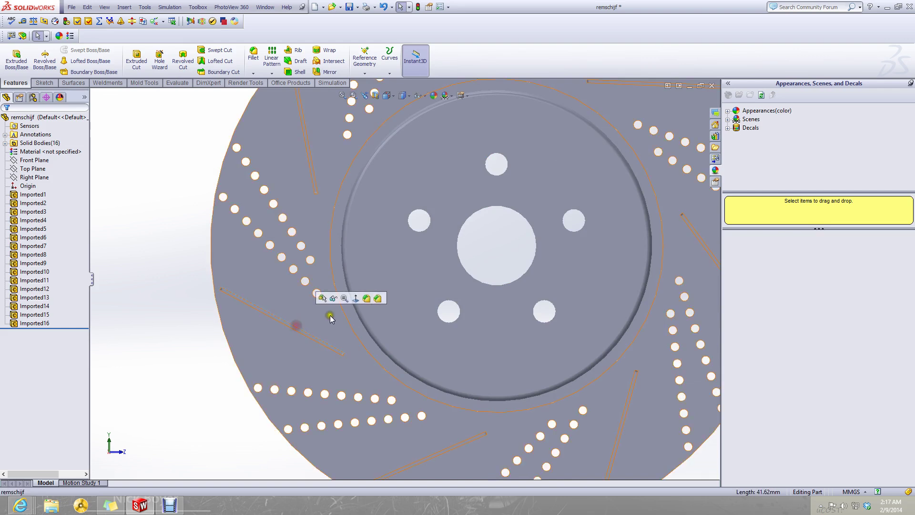
scroll(299, 317, "up", 3)
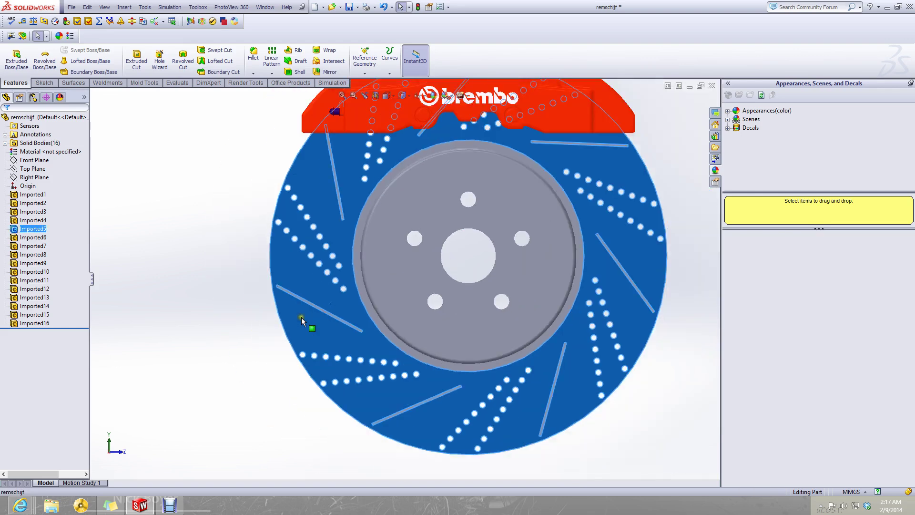
left_click(362, 310)
left_click(178, 267)
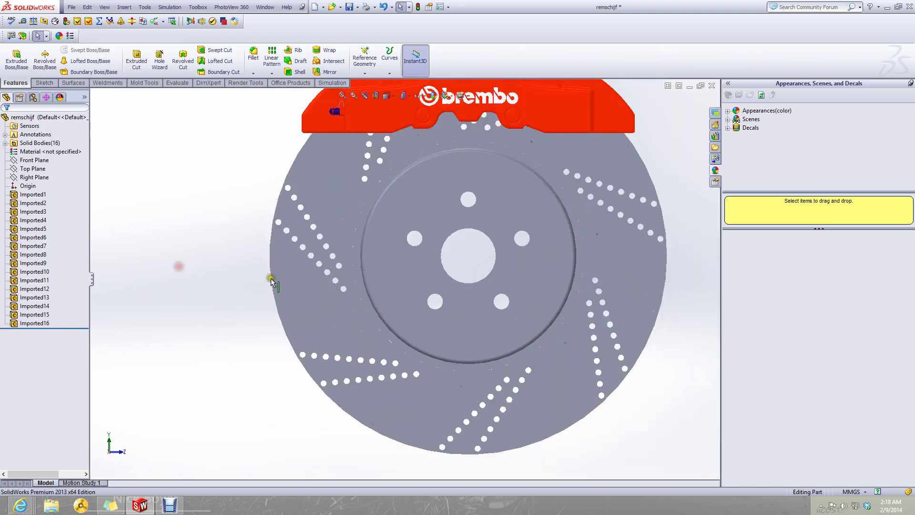
left_click(363, 308)
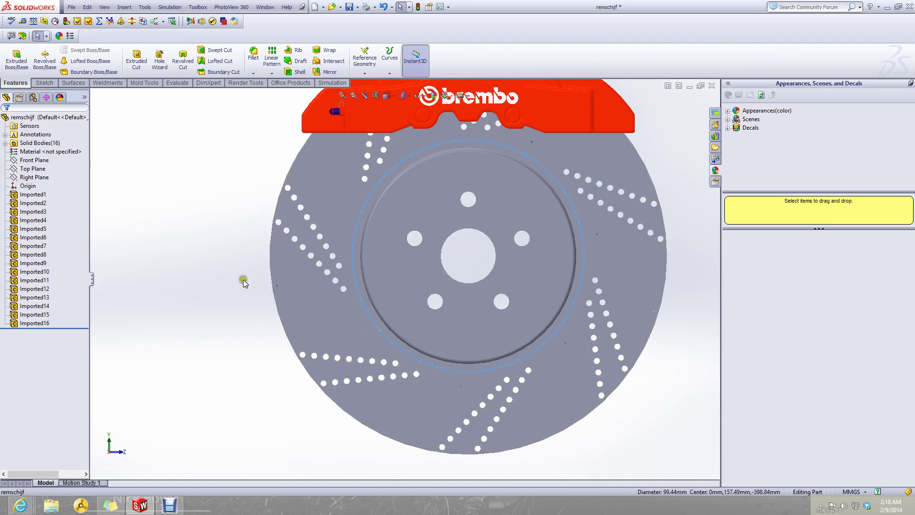
left_click(185, 203)
left_click(22, 20)
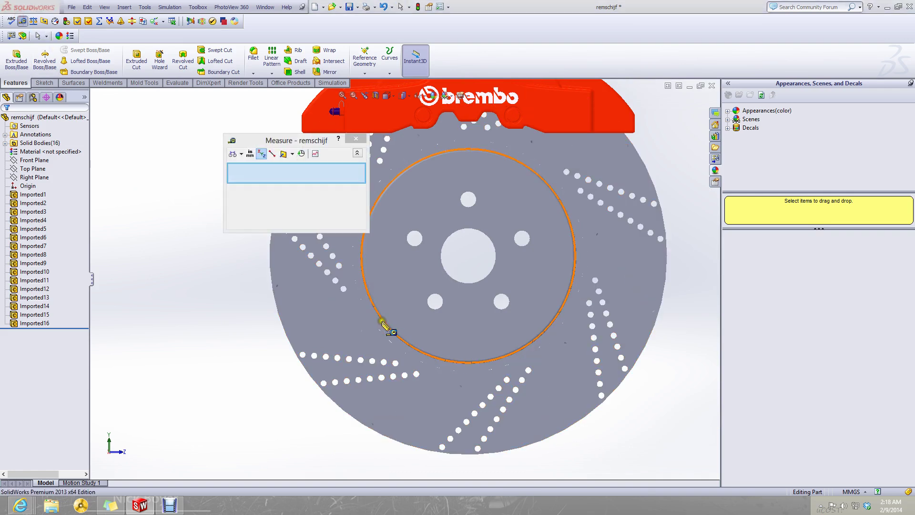
left_click(366, 315)
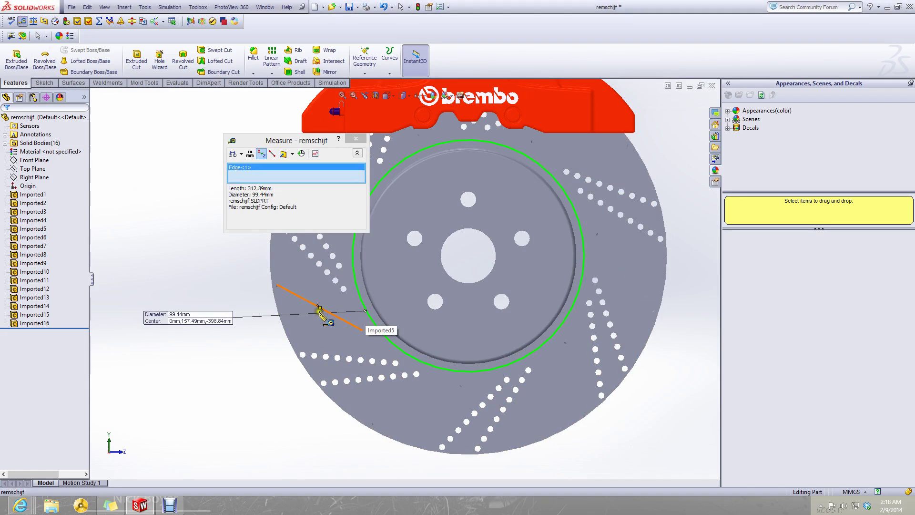
- Clear the measured edge and display the reference disc as Shaded With Edges
middle_click_drag(248, 274, 316, 219)
scroll(360, 343, "down", 5)
scroll(331, 293, "up", 5)
left_click(181, 310)
scroll(324, 305, "down", 5)
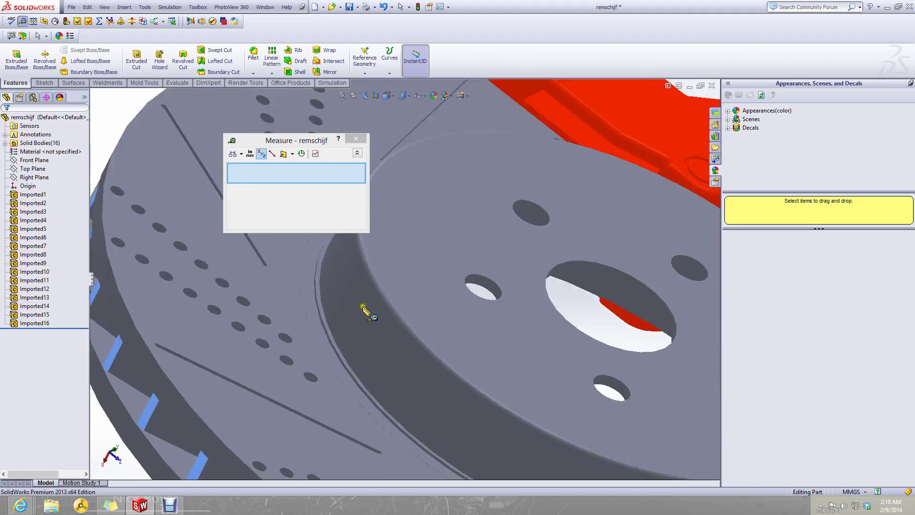
left_click(403, 96)
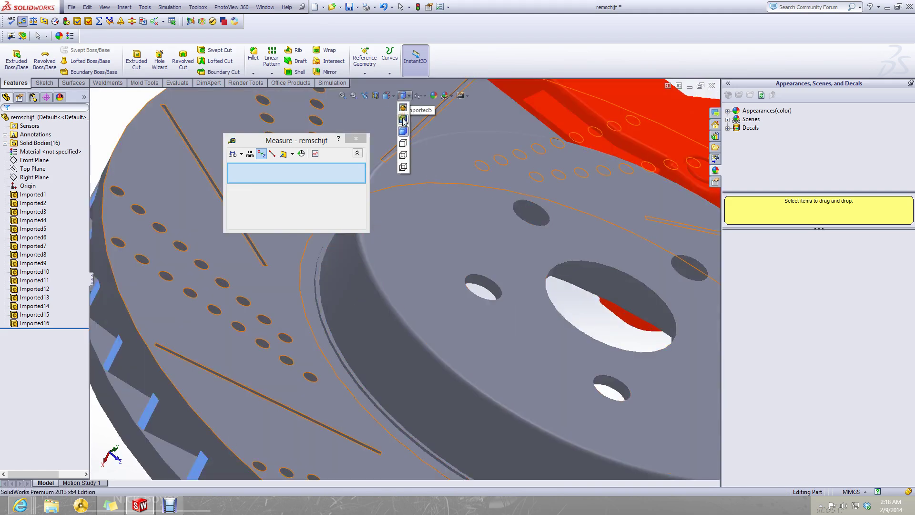
left_click(403, 119)
- Measure the friction ring's inner edge diameter again at the hub and close the measurement
scroll(358, 286, "up", 5)
scroll(374, 291, "down", 5)
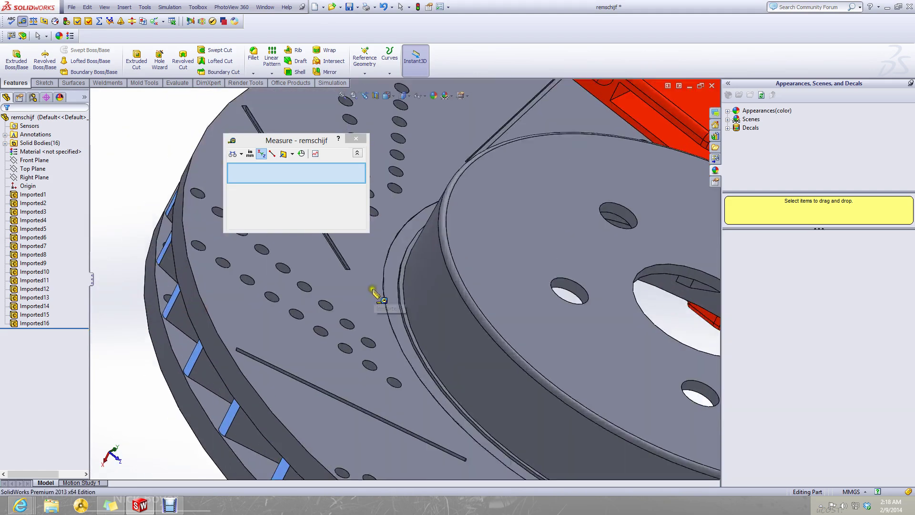
middle_click_drag(374, 292, 384, 264)
scroll(400, 367, "up", 5)
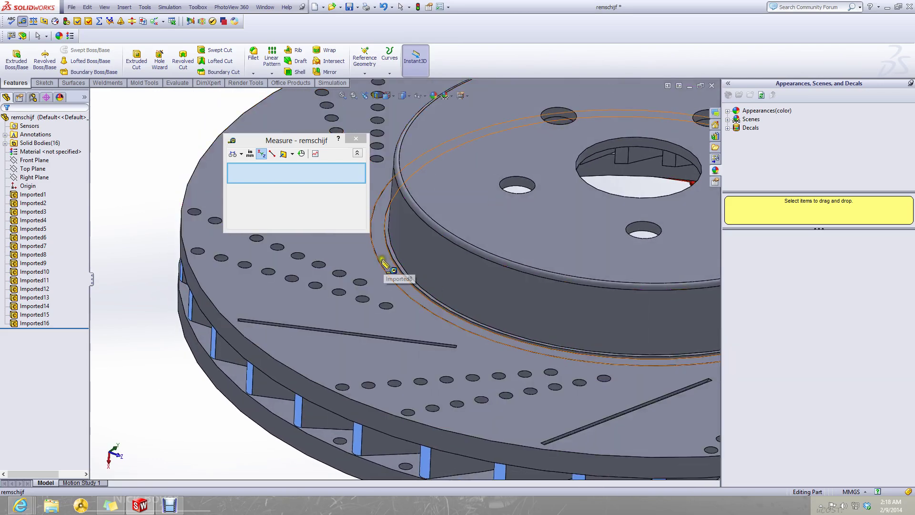
left_click(378, 259)
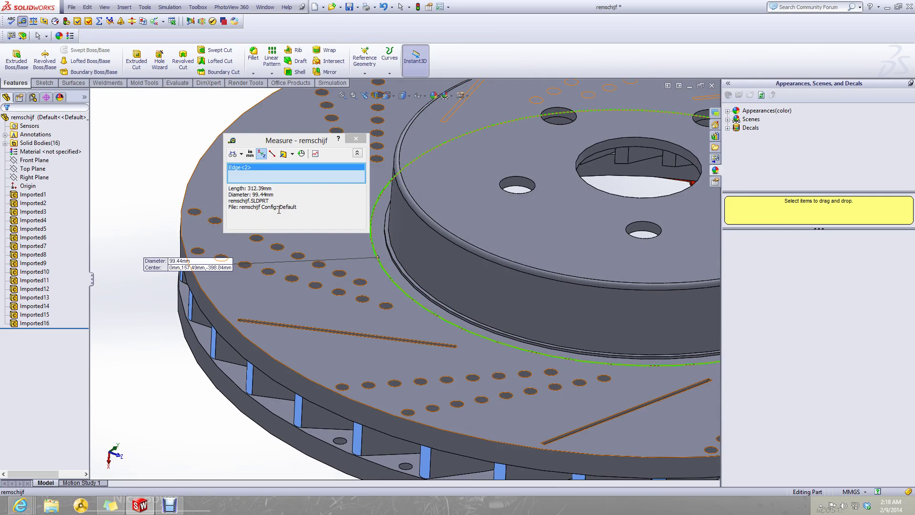
scroll(360, 279, "up", 3)
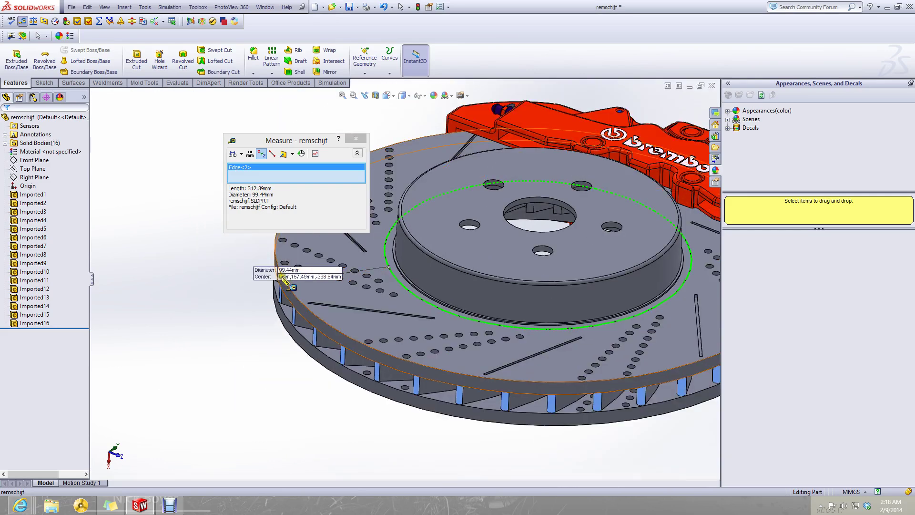
left_click(357, 136)
left_click(225, 232)
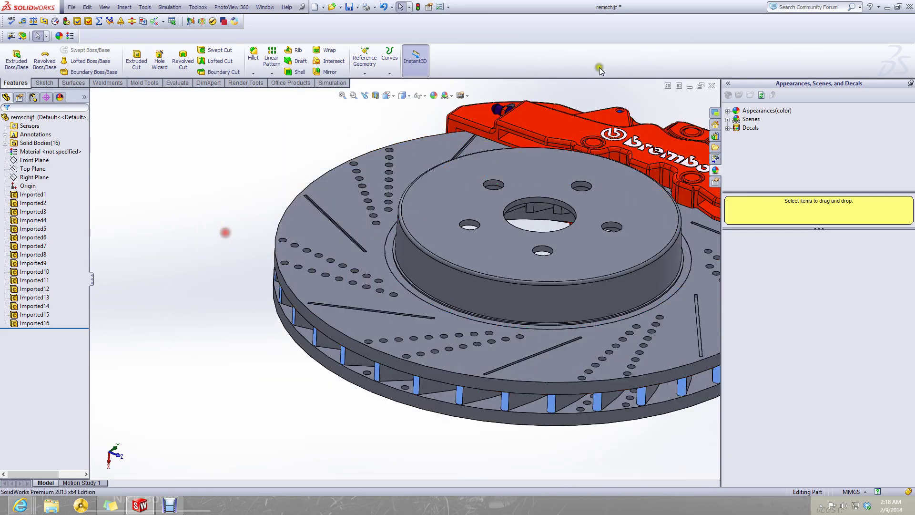
- Switch from the remschijf document to Part3 and start a sketch on the disc plate's flat face, viewed square-on
left_click(694, 87)
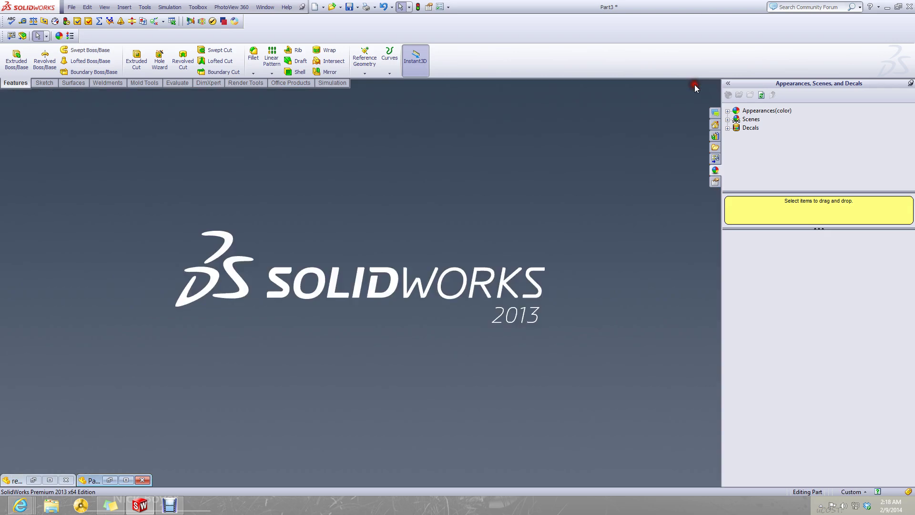
left_click(119, 481)
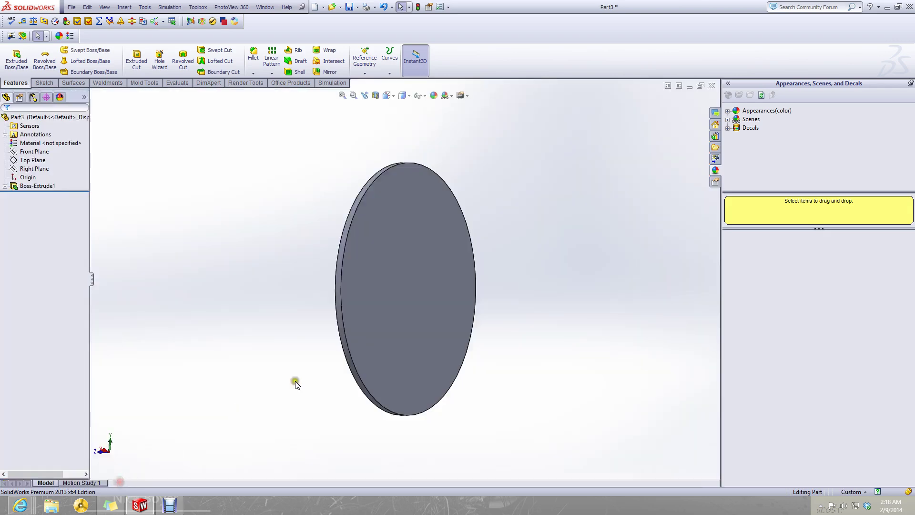
left_click(42, 84)
left_click(12, 56)
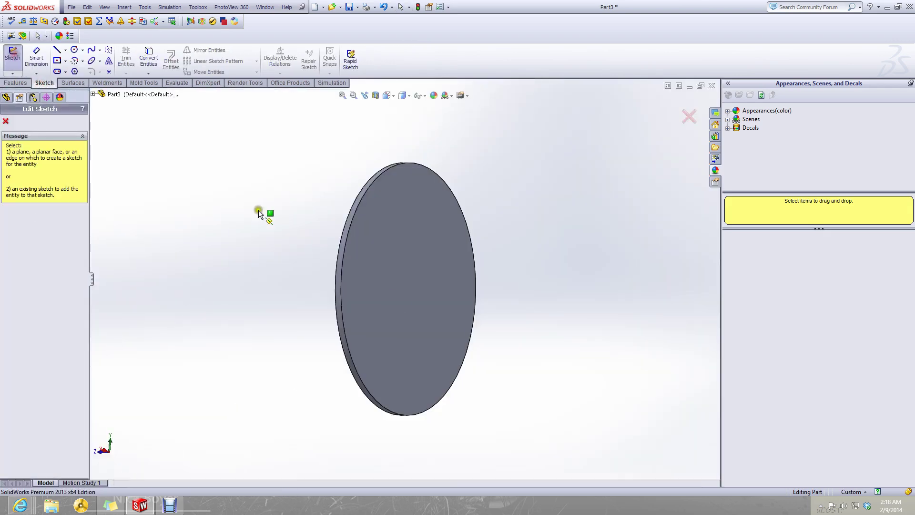
left_click(407, 297)
left_click(387, 99)
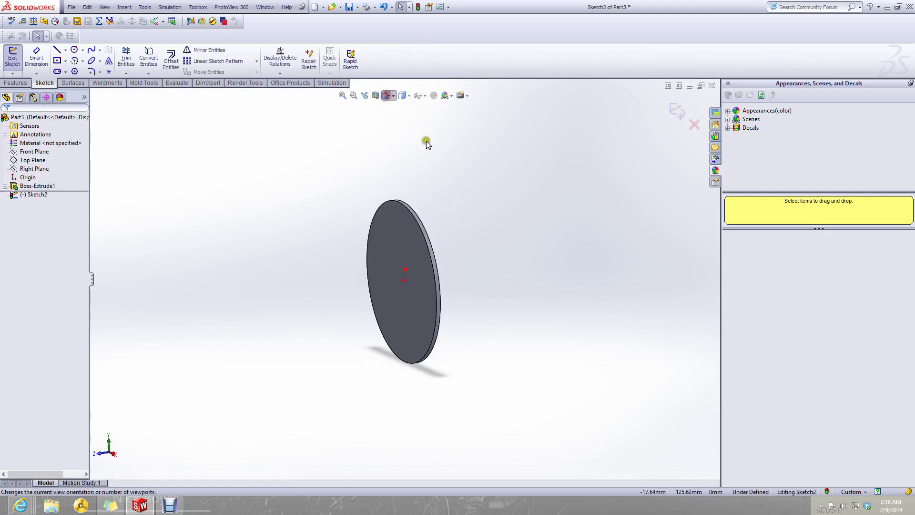
left_click(427, 153)
left_click(595, 218)
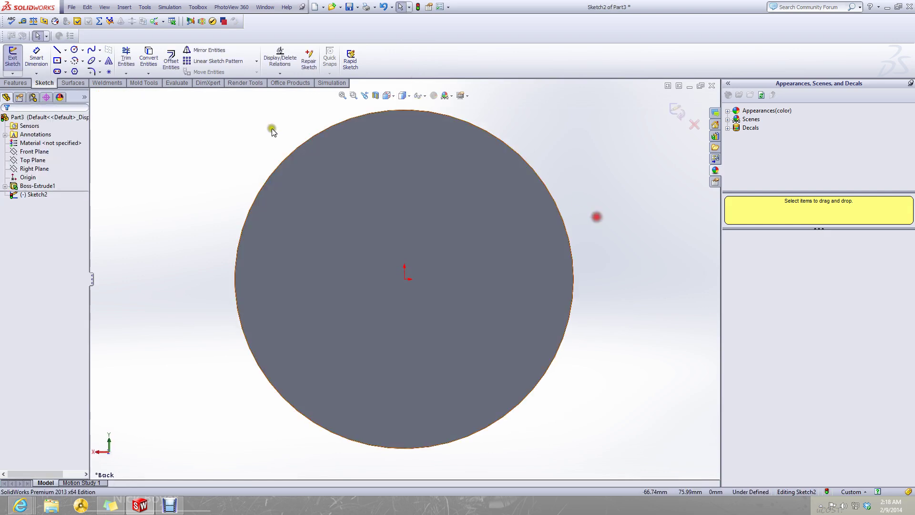
- Sketch a circle centred on the origin and dimension its diameter to 99.44 mm
left_click(75, 50)
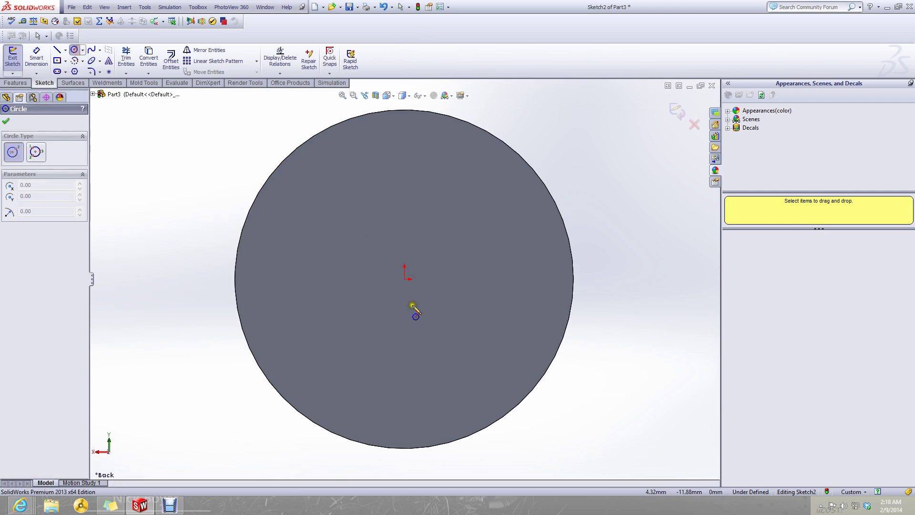
left_click(404, 280)
left_click(336, 202)
left_click(37, 57)
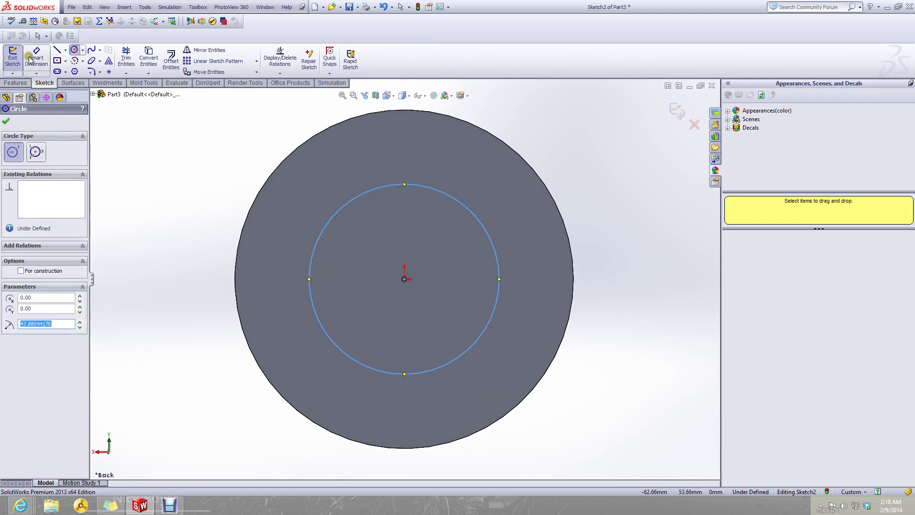
left_click(495, 251)
left_click(533, 266)
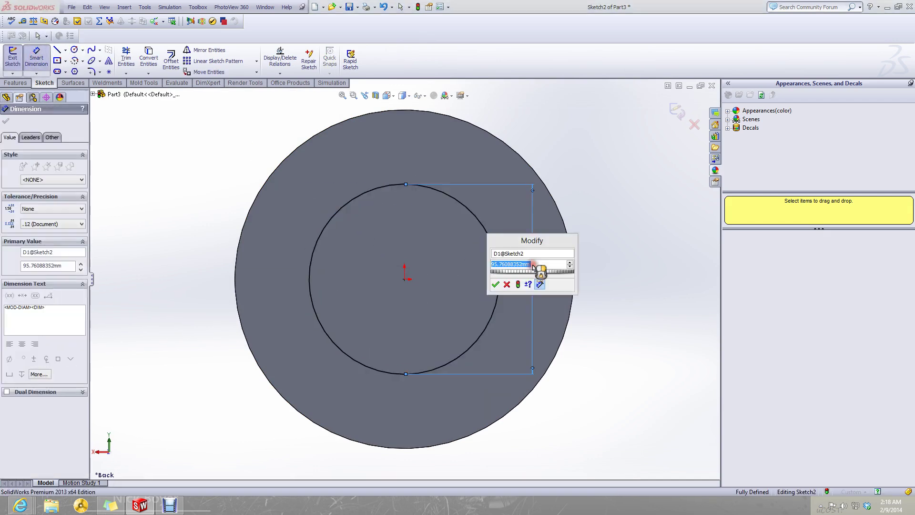
type("99.44")
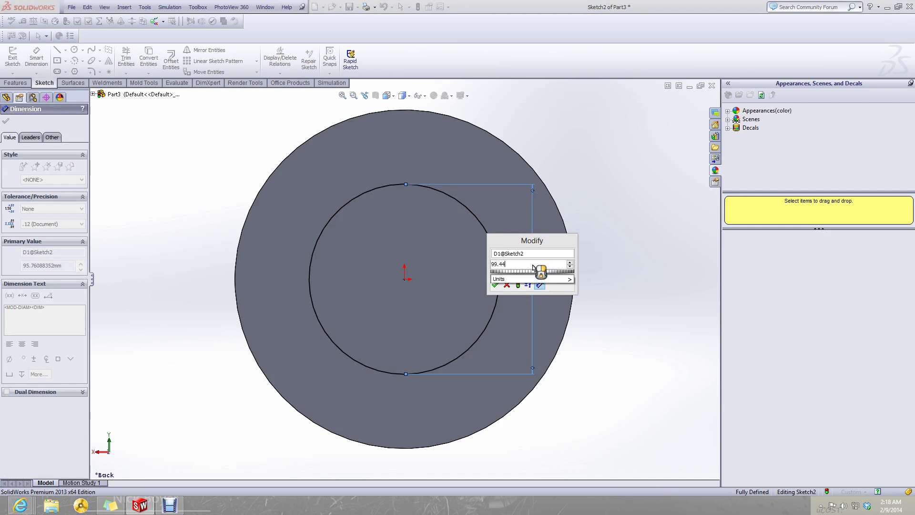
key("Return")
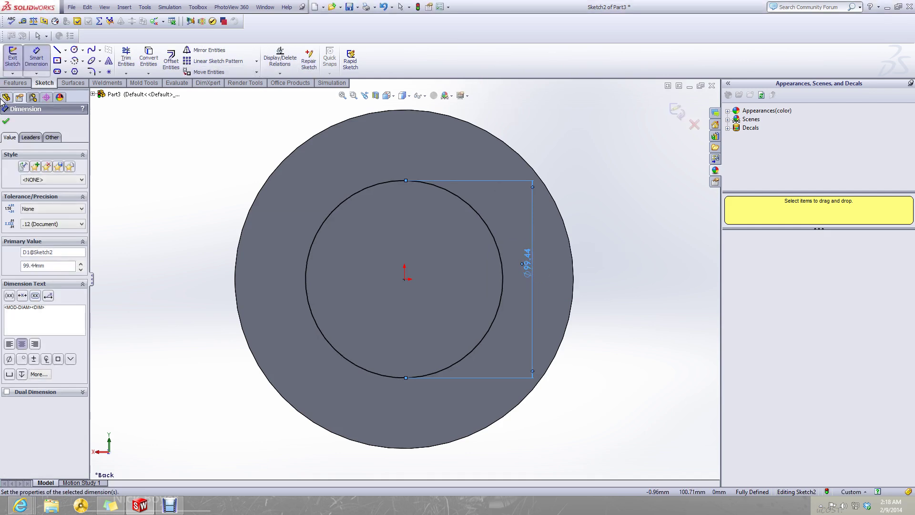
- Cut-extrude the circle through the disc plate with a blind depth of 4.5 mm
left_click(16, 82)
left_click(137, 59)
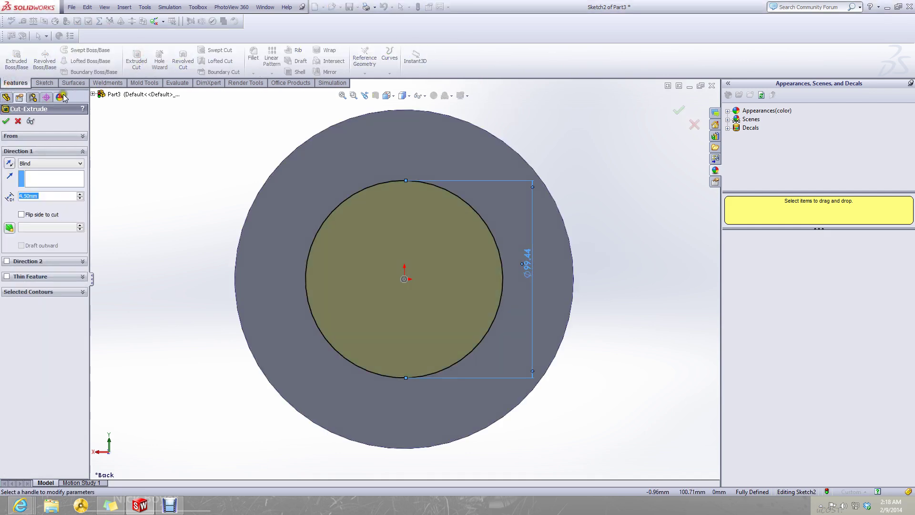
left_click(5, 120)
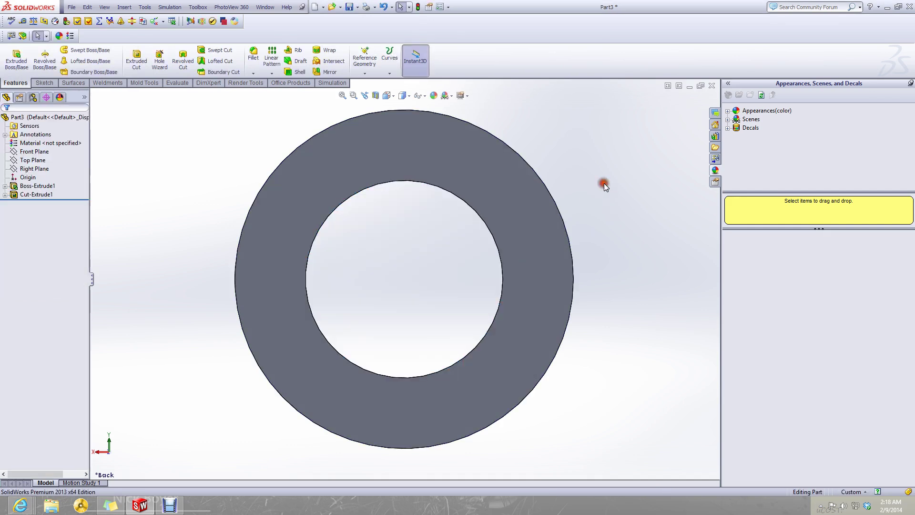
- Switch from Part3 to the remschijf document and examine the friction ring's slots and drilled holes square-on
left_click(687, 87)
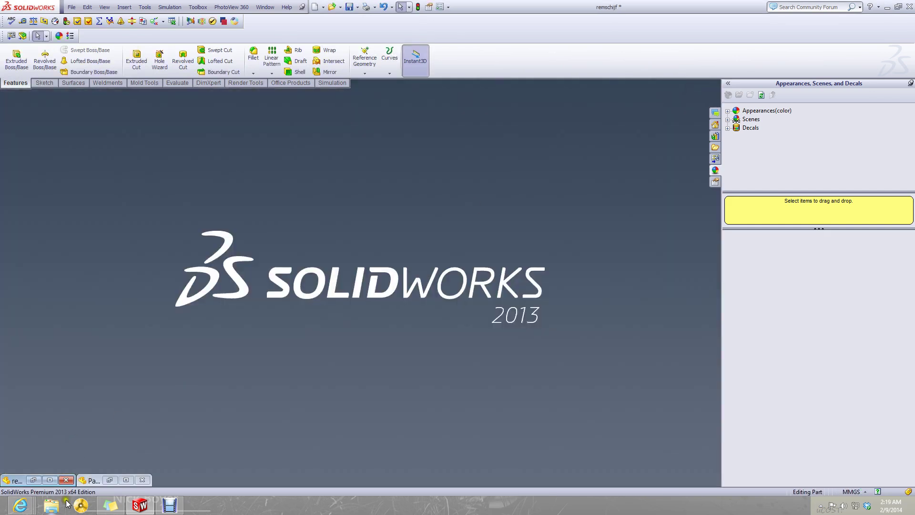
left_click(50, 480)
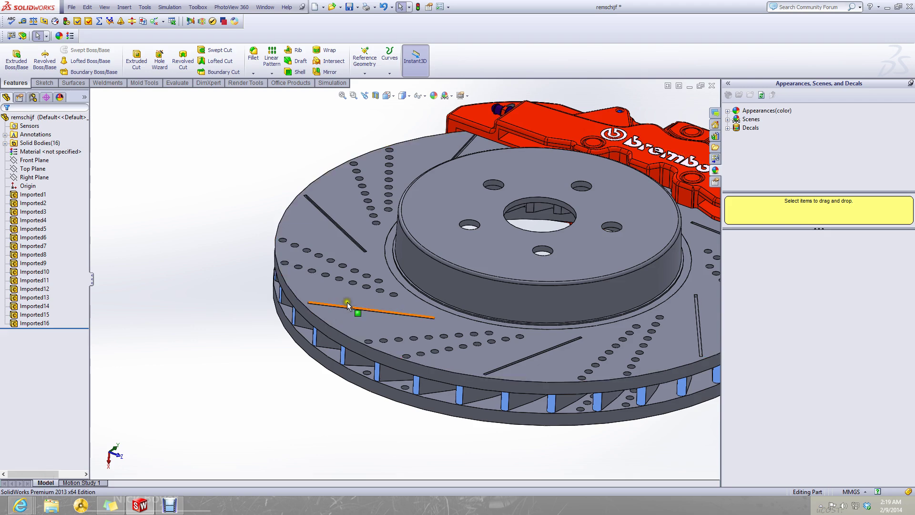
middle_click_drag(349, 307, 363, 359)
scroll(371, 361, "up", 5)
middle_click_drag(400, 282, 386, 278)
scroll(459, 240, "down", 1)
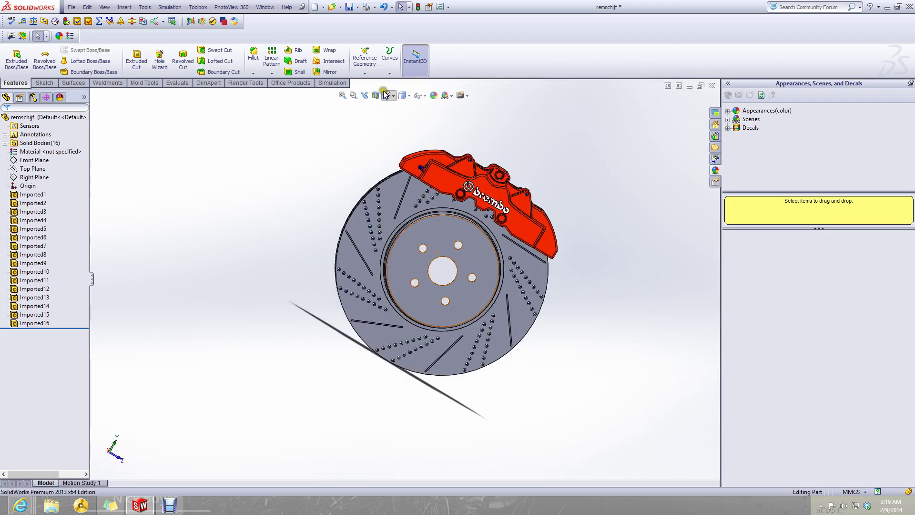
left_click(393, 93)
left_click(436, 142)
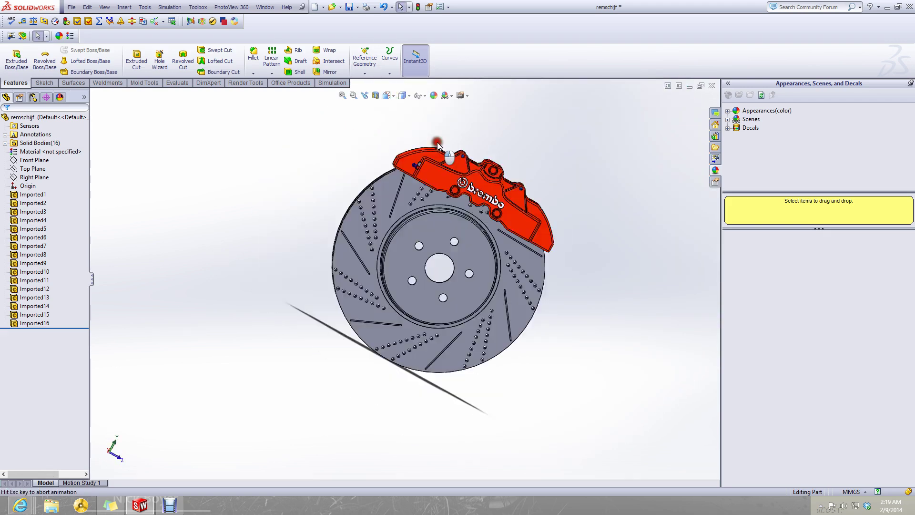
scroll(405, 305, "down", 3)
scroll(465, 355, "down", 5)
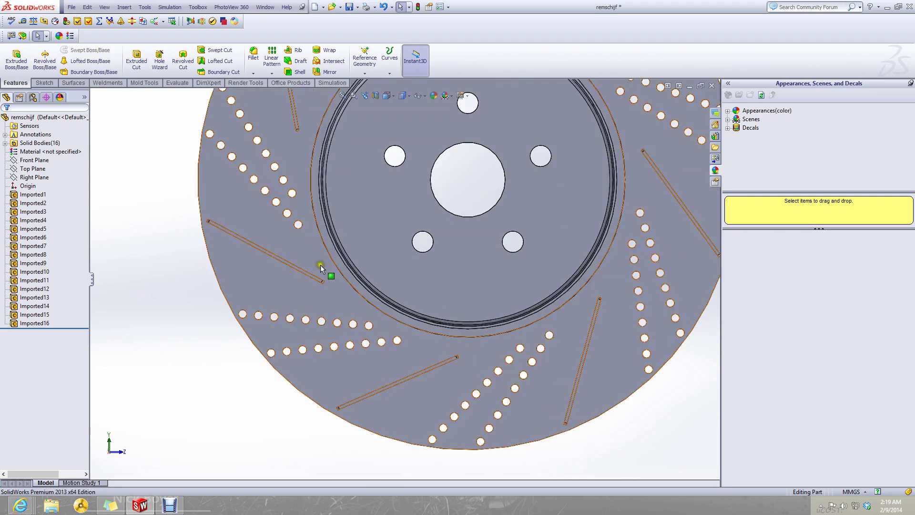
- Start a new sketch on the flat face of the imported disc's friction ring
left_click(474, 339)
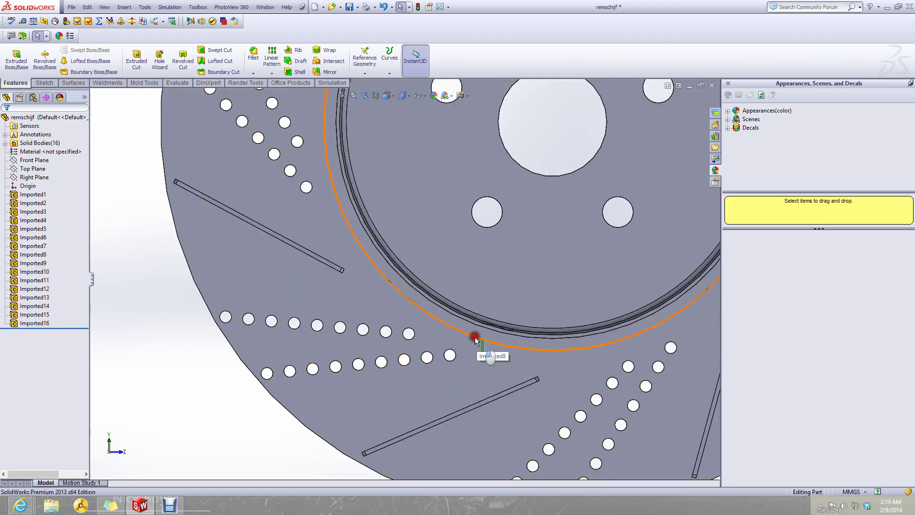
scroll(249, 325, "up", 5)
left_click(44, 82)
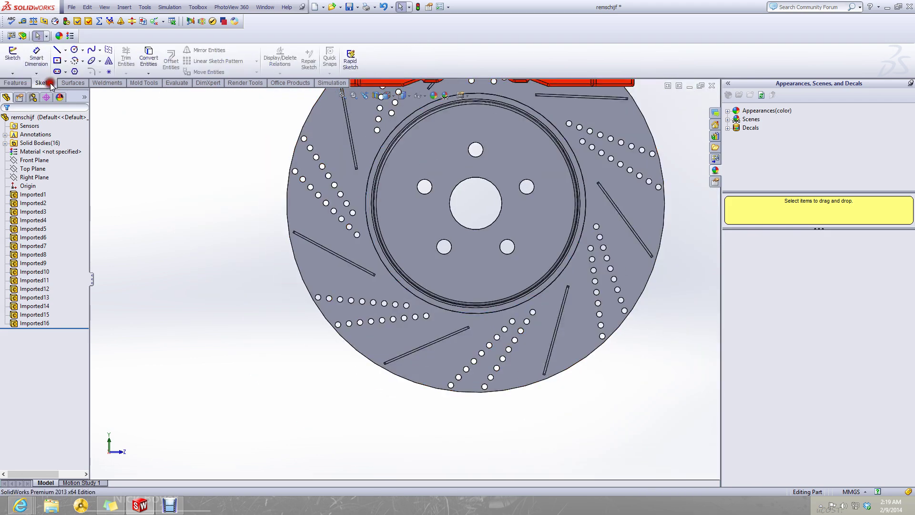
left_click(12, 57)
left_click(448, 336)
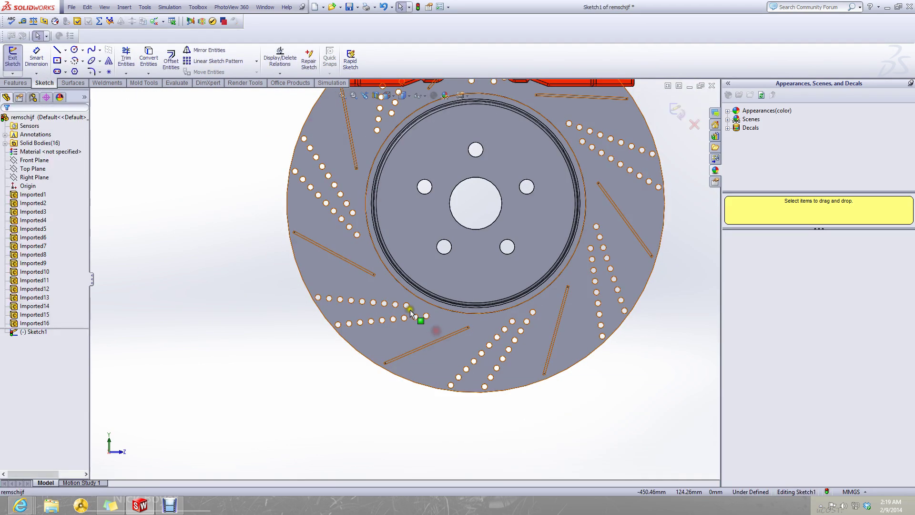
- Draw a construction line along the lower-left row of drilled holes, from the innermost hole's centre to the outermost hole's centre
left_click(58, 50)
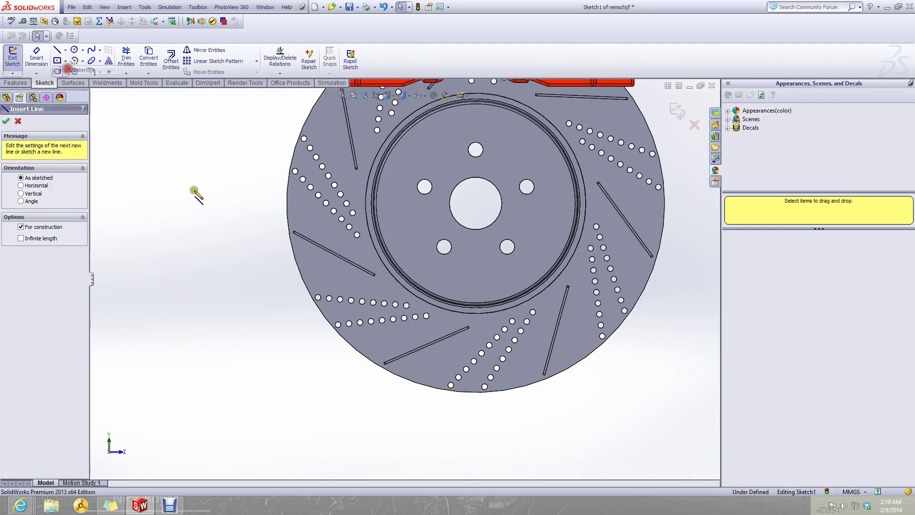
scroll(491, 315, "down", 3)
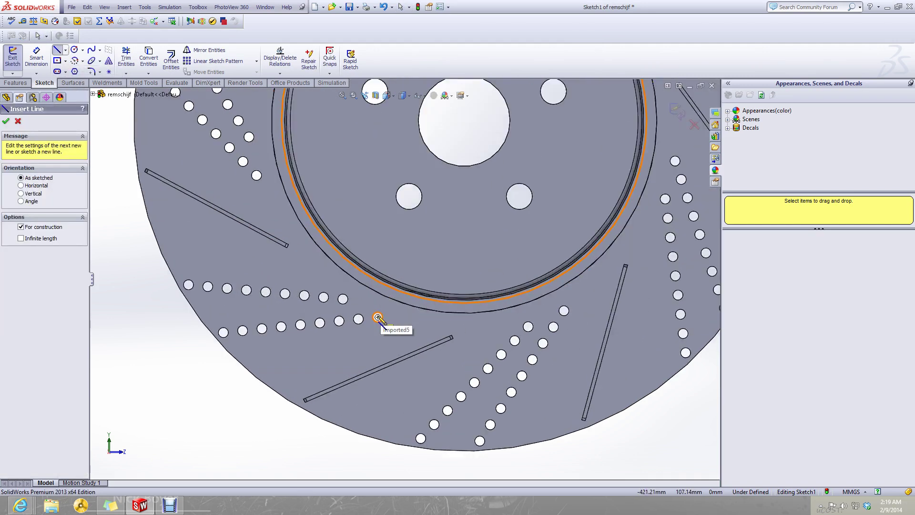
left_click(378, 317)
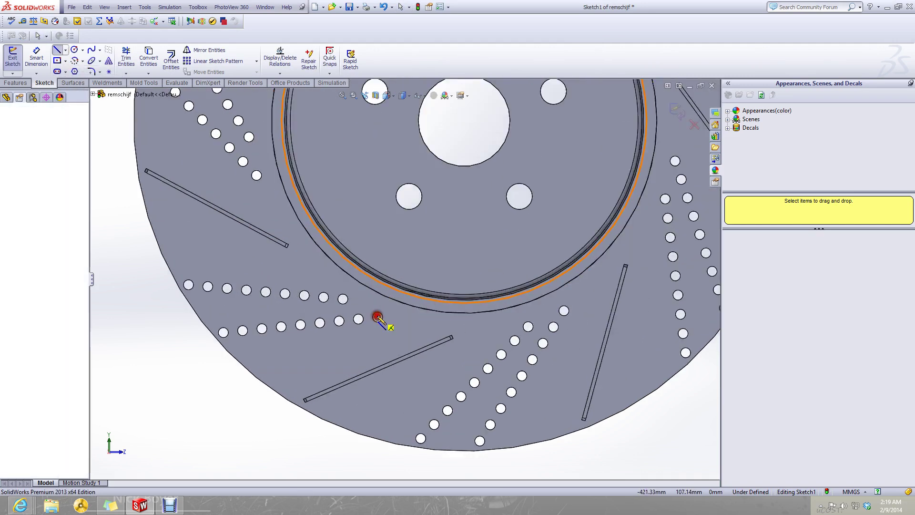
left_click(223, 332)
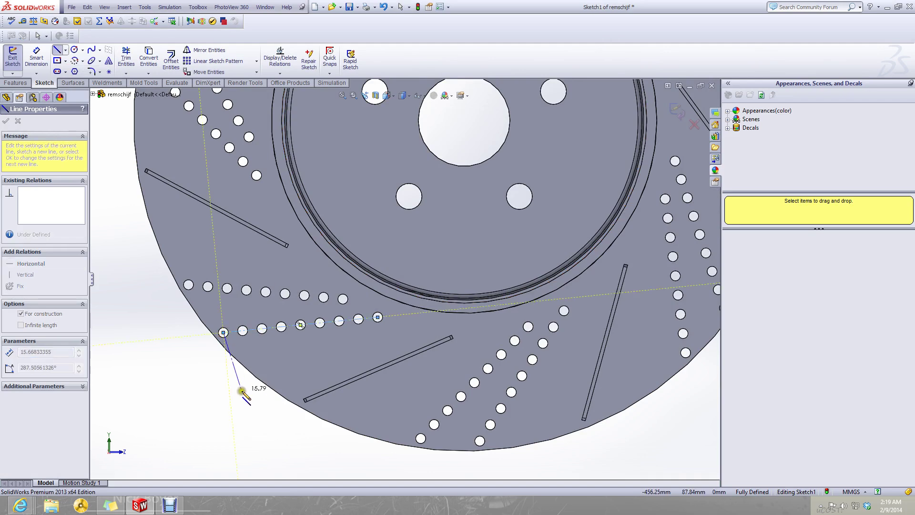
key("Escape")
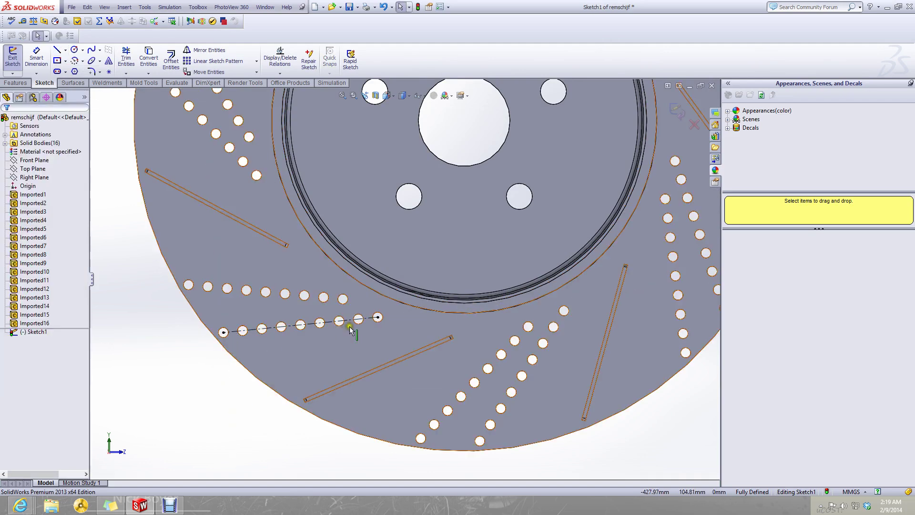
scroll(400, 310, "down", 2)
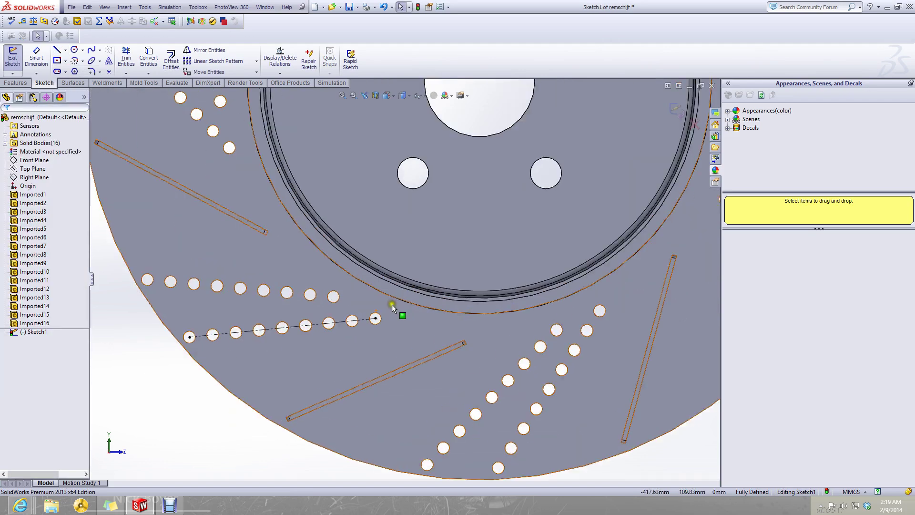
- Sketch a circle about 110.8 mm in diameter, centred on the disc's bore and passing through the innermost hole centre on the construction line
left_click(57, 50)
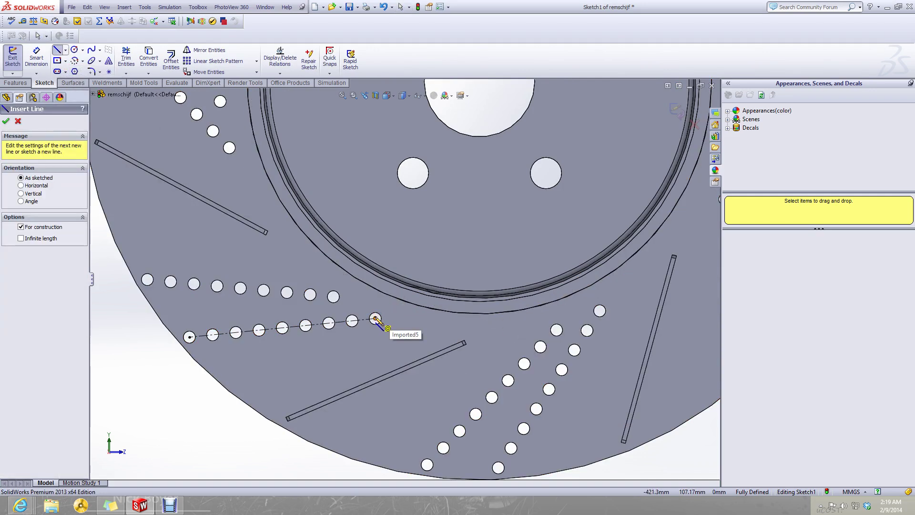
left_click(75, 51)
key("z")
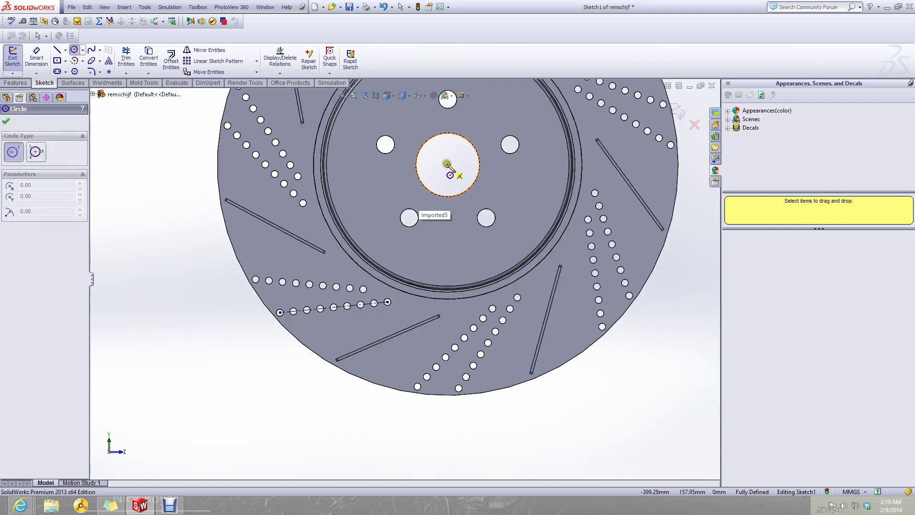
left_click(446, 164)
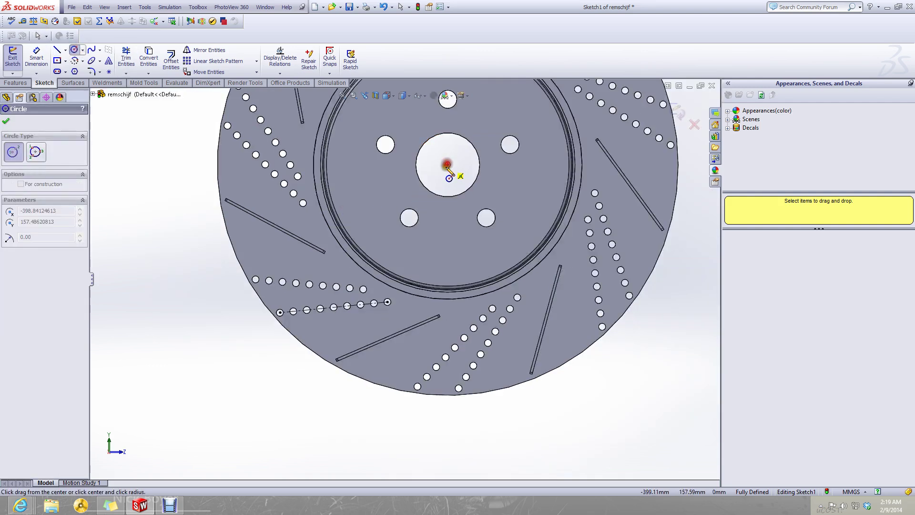
left_click(387, 302)
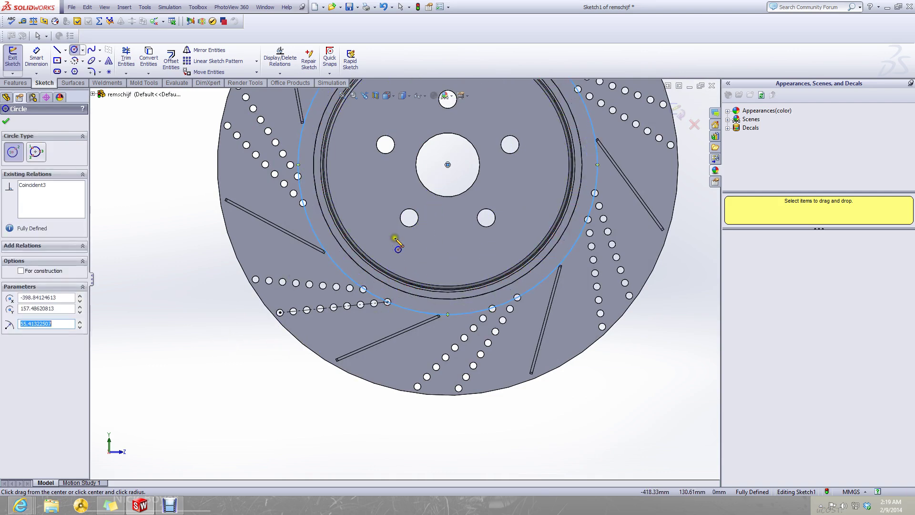
scroll(398, 245, "down", 4)
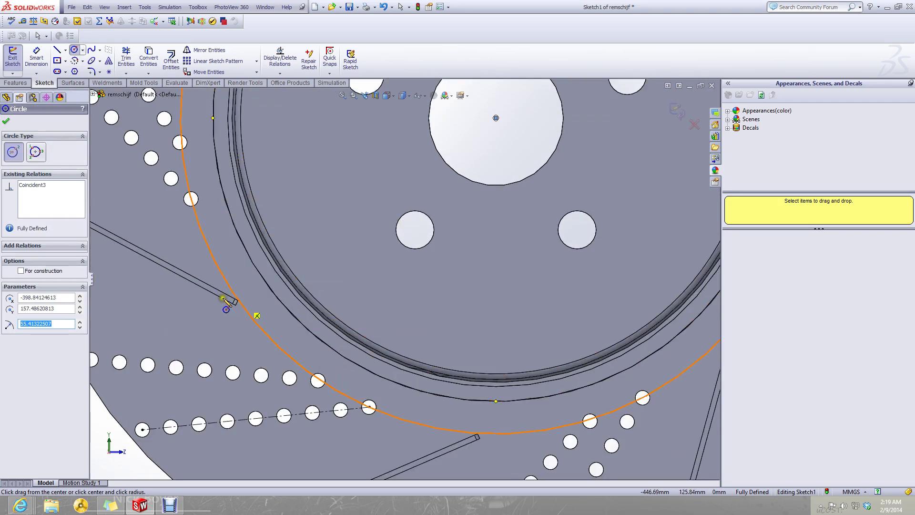
key("Escape")
- Examine where the sketched circle passes relative to the inner drilled holes and slot ends around the friction ring
scroll(287, 319, "up", 5)
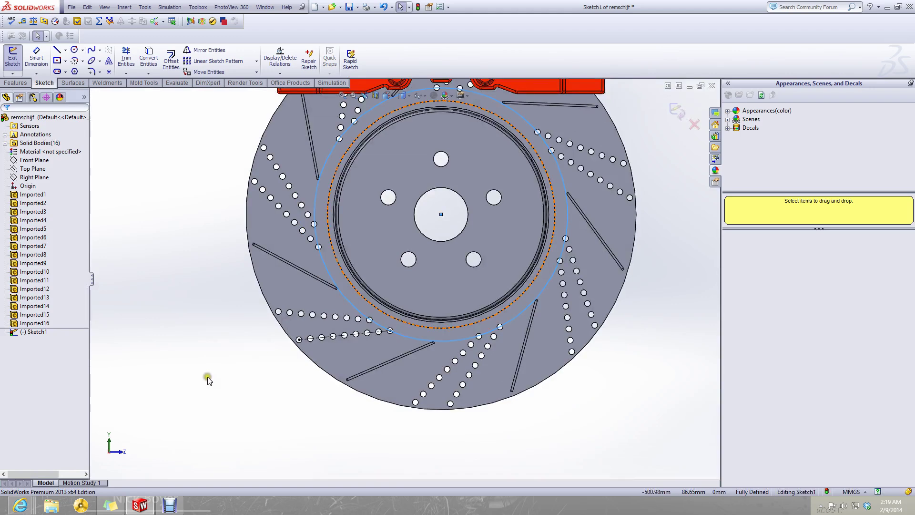
scroll(488, 329, "down", 5)
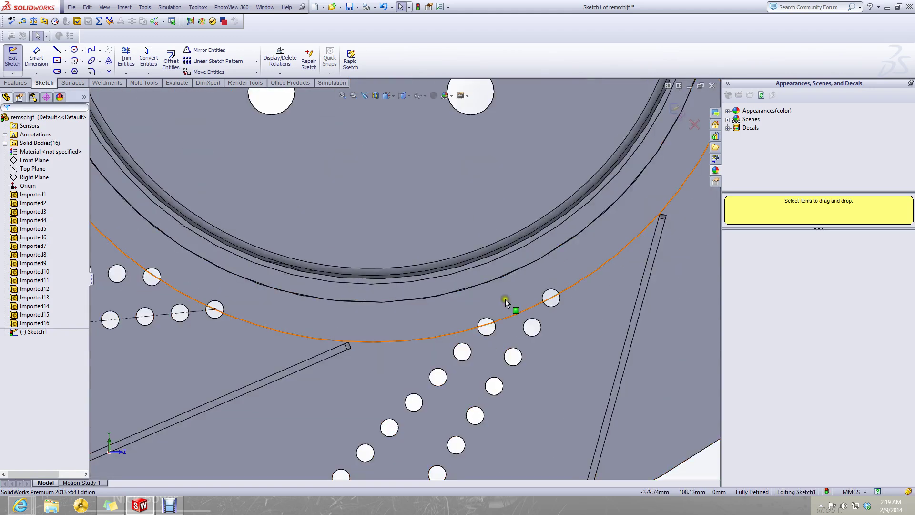
scroll(477, 317, "up", 5)
scroll(362, 269, "down", 5)
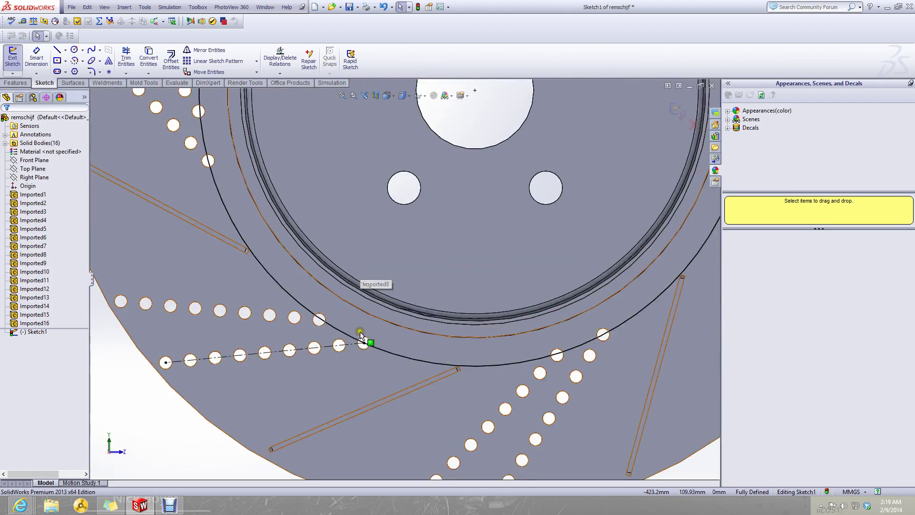
scroll(359, 331, "down", 3)
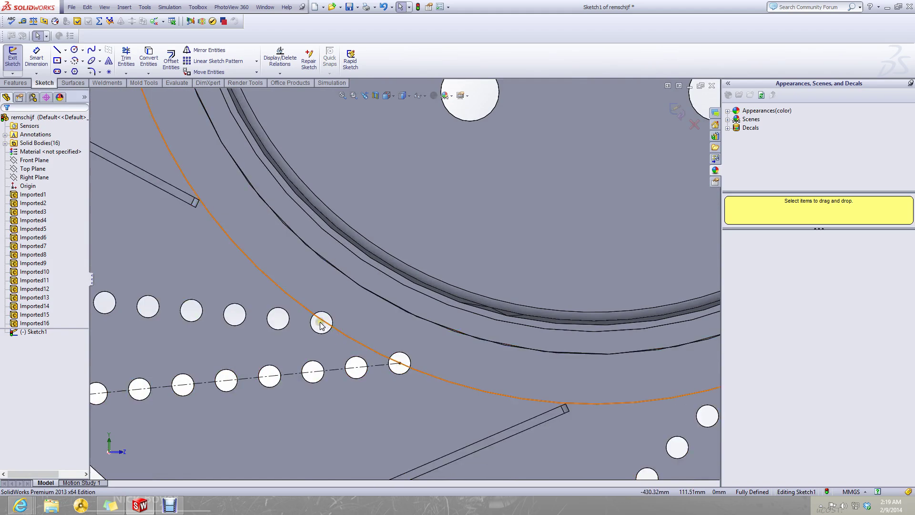
scroll(321, 325, "up", 5)
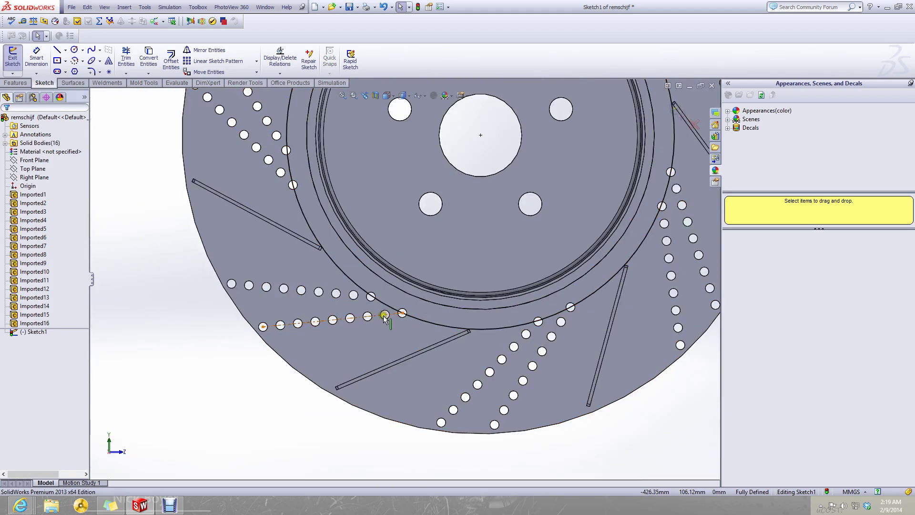
scroll(365, 321, "down", 5)
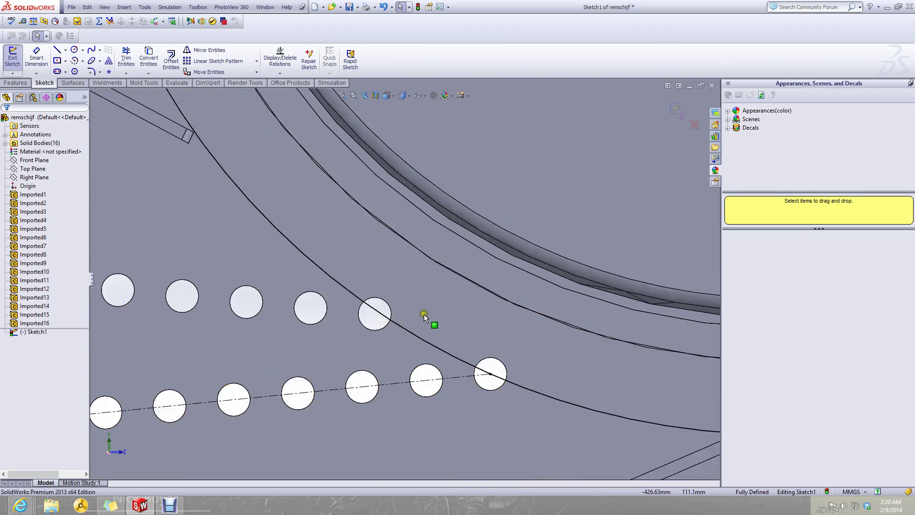
left_click(402, 330)
scroll(402, 330, "up", 3)
scroll(473, 191, "down", 3)
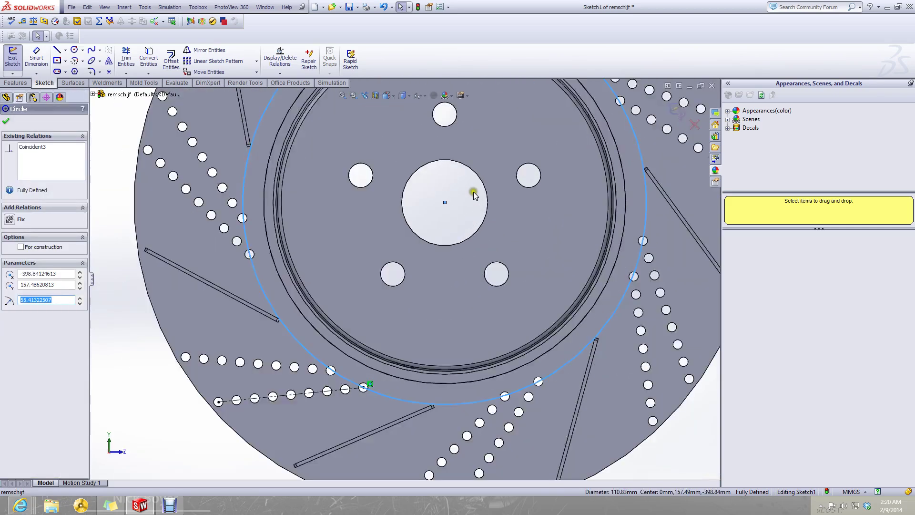
left_click(456, 224)
scroll(433, 252, "up", 4)
scroll(385, 305, "down", 2)
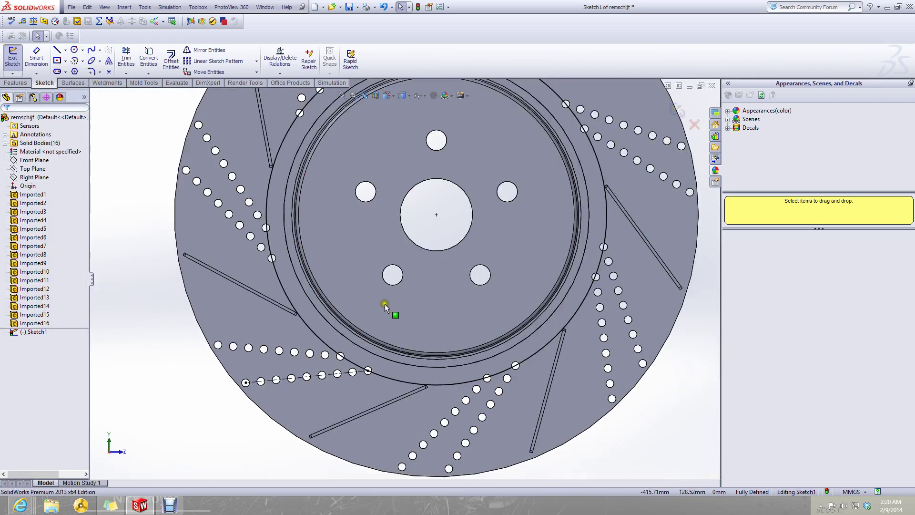
scroll(359, 358, "down", 3)
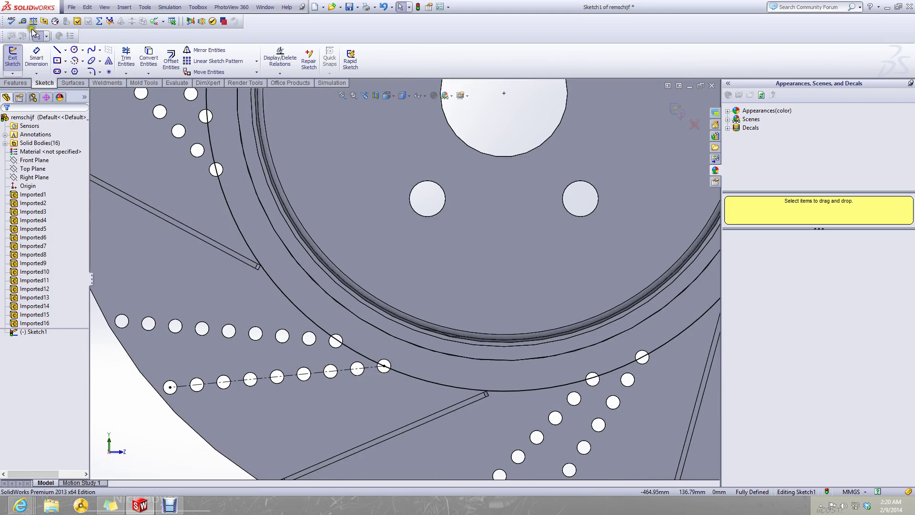
- Measure the sketched circle's length and diameter, and briefly bring up the sticky note of recorded dimensions
left_click(22, 21)
scroll(381, 312, "up", 3)
scroll(353, 292, "down", 2)
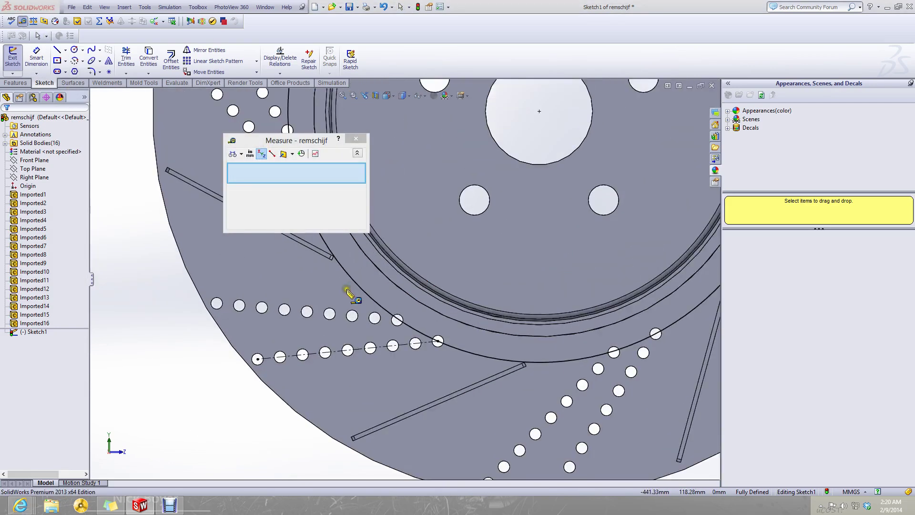
left_click(368, 293)
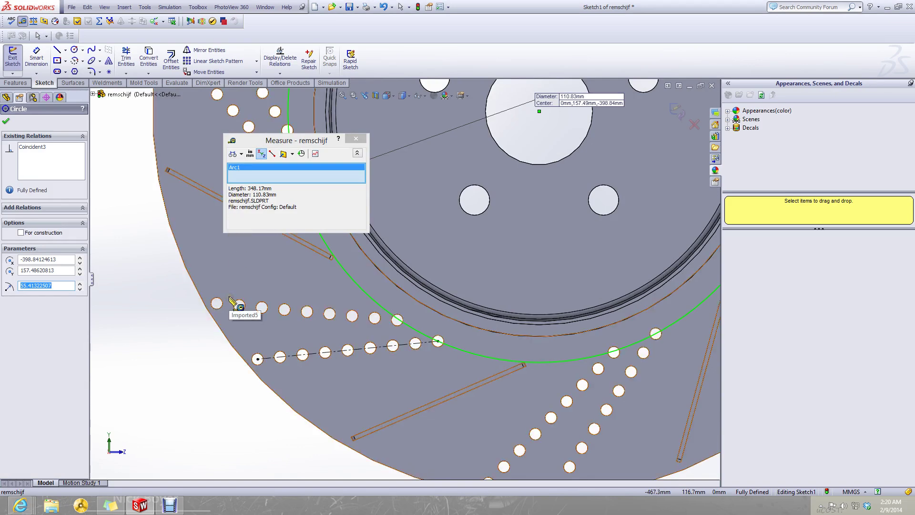
scroll(230, 296, "up", 6)
left_click(258, 189)
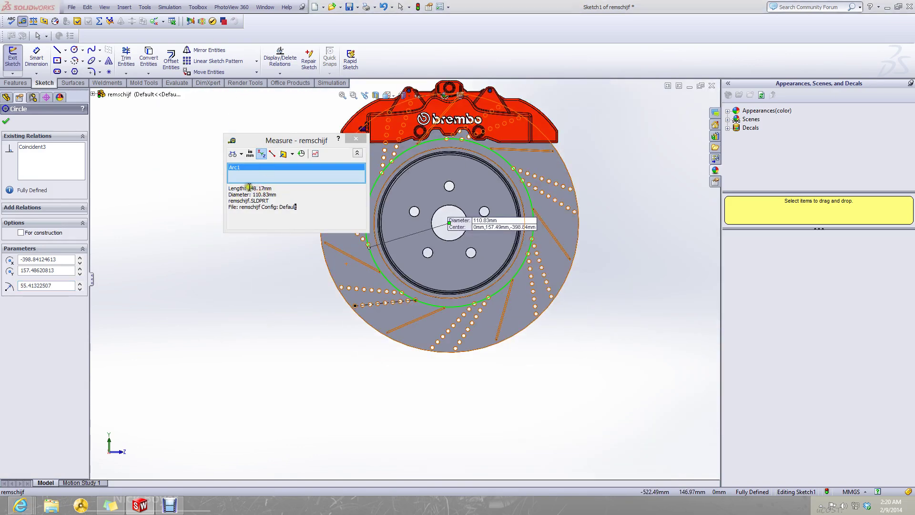
left_click_drag(248, 189, 276, 188)
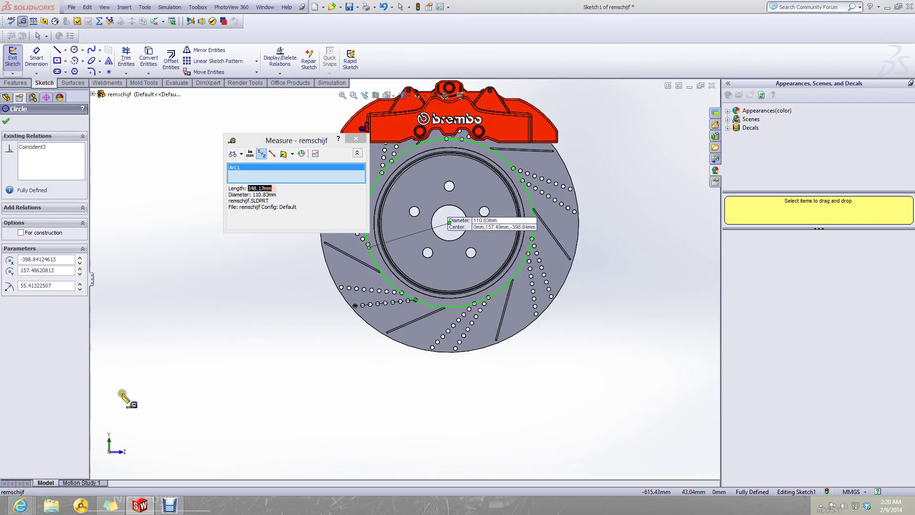
left_click(109, 511)
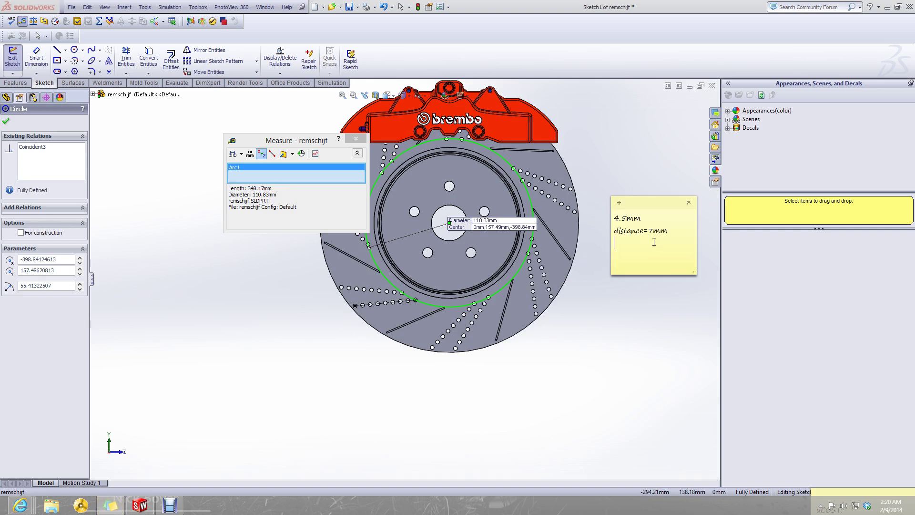
left_click(569, 376)
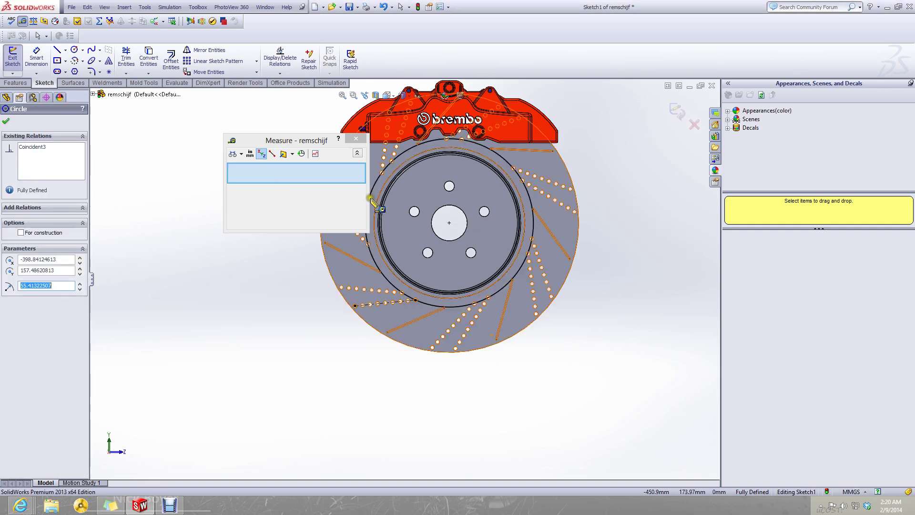
- Restart the Measure tool and measure the diameter of the innermost drilled hole at the construction line's end
scroll(372, 162, "down", 3)
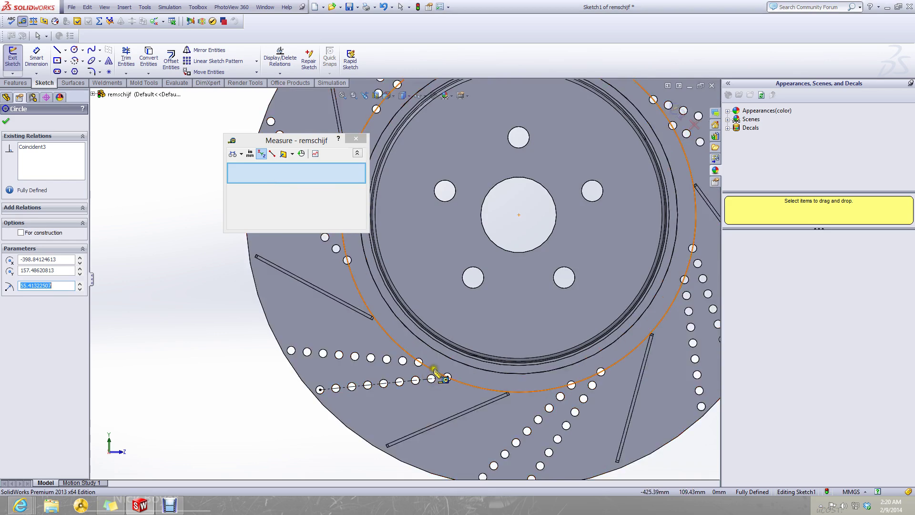
scroll(438, 379, "down", 4)
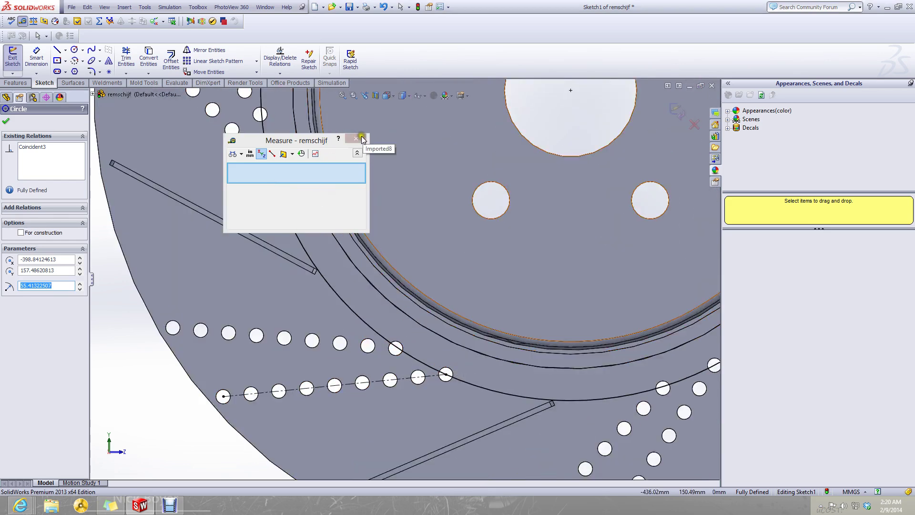
left_click(360, 141)
scroll(307, 298, "up", 6)
left_click(253, 300)
scroll(407, 239, "down", 4)
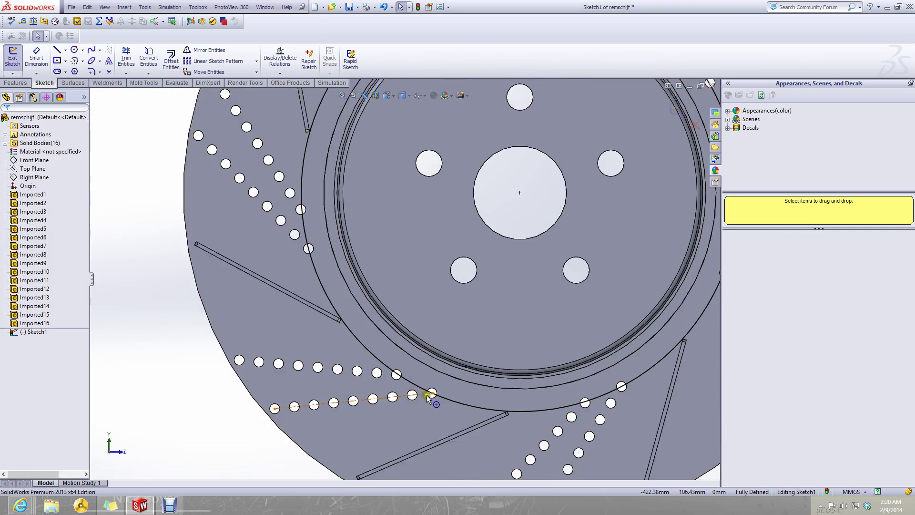
left_click(24, 21)
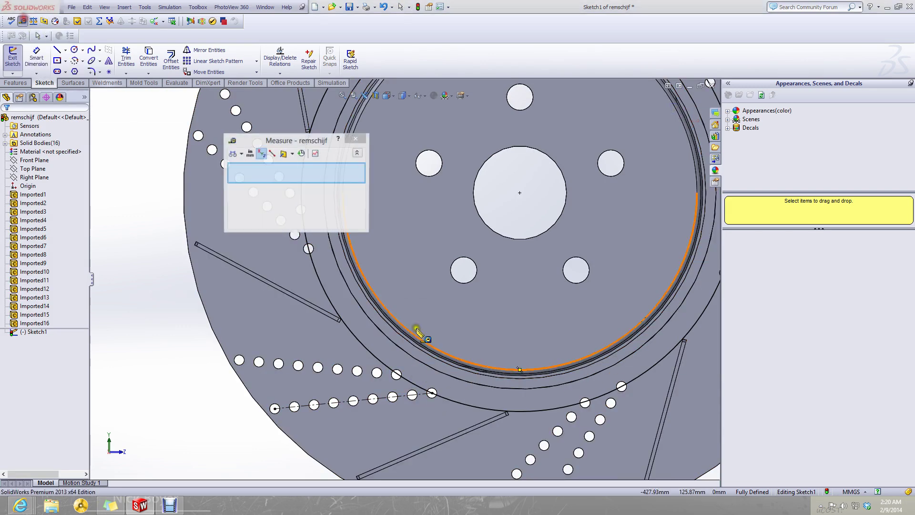
scroll(427, 386, "down", 5)
left_click(410, 362)
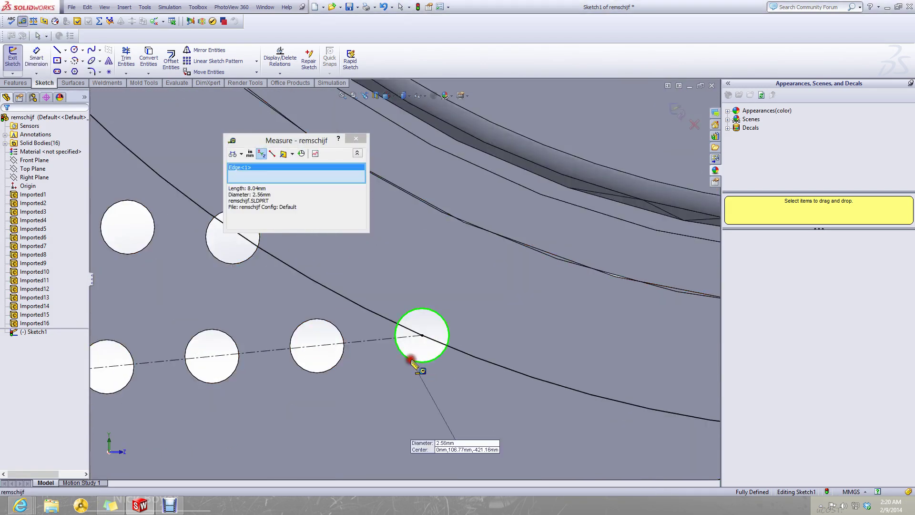
left_click(159, 506)
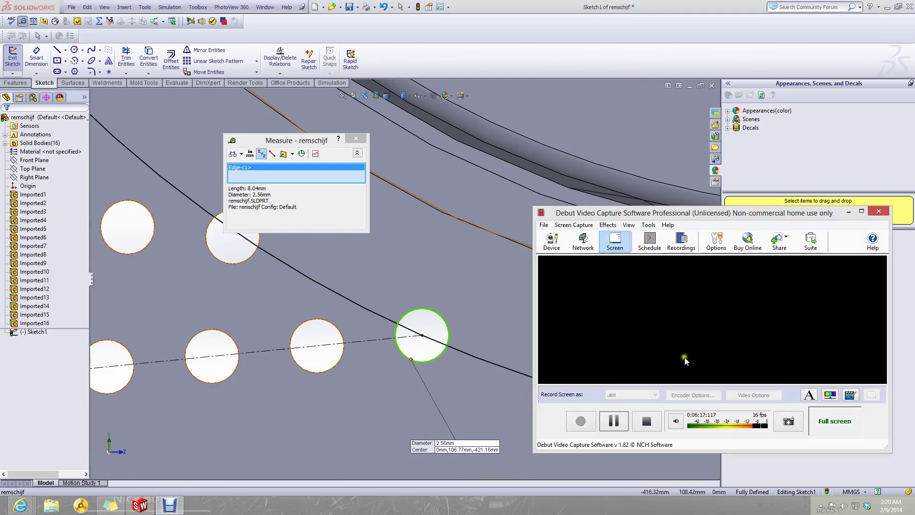
- Record the hole diameter as 2.56mm in the sticky note and clear the current measurement selection
left_click(139, 506)
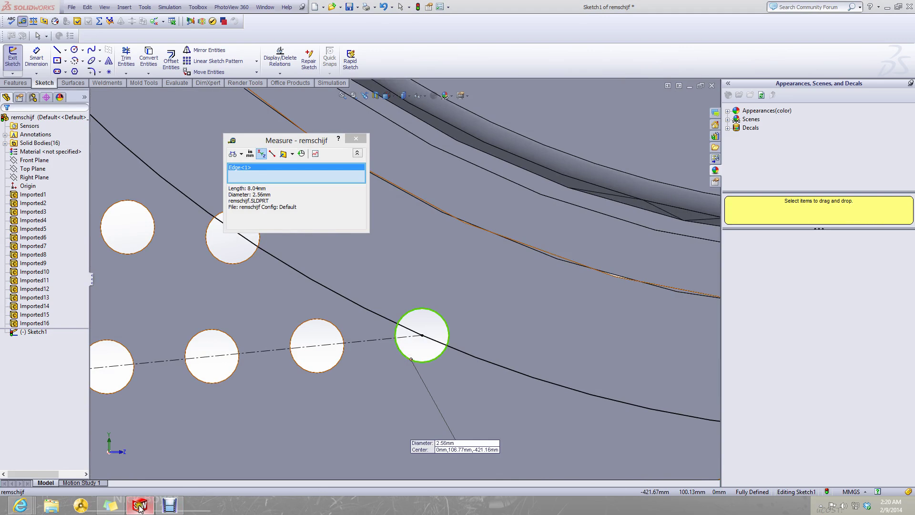
left_click(105, 508)
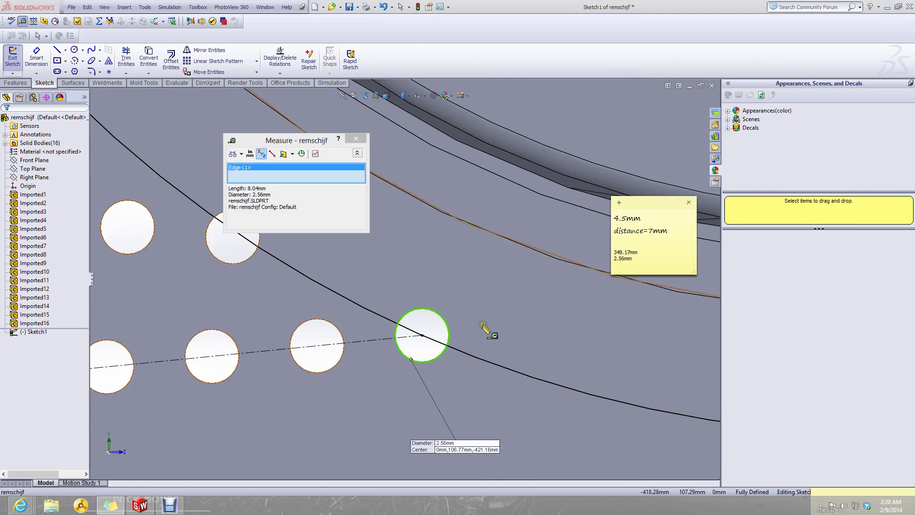
left_click(349, 393)
scroll(355, 401, "up", 5)
left_click(141, 422)
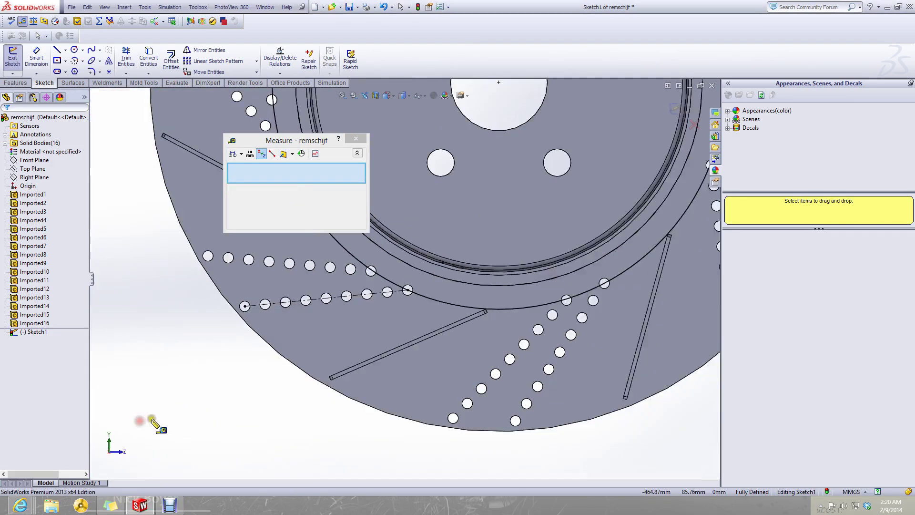
- Measure the centre distance between the two innermost holes on the construction line, and clear the selection
scroll(276, 285, "down", 4)
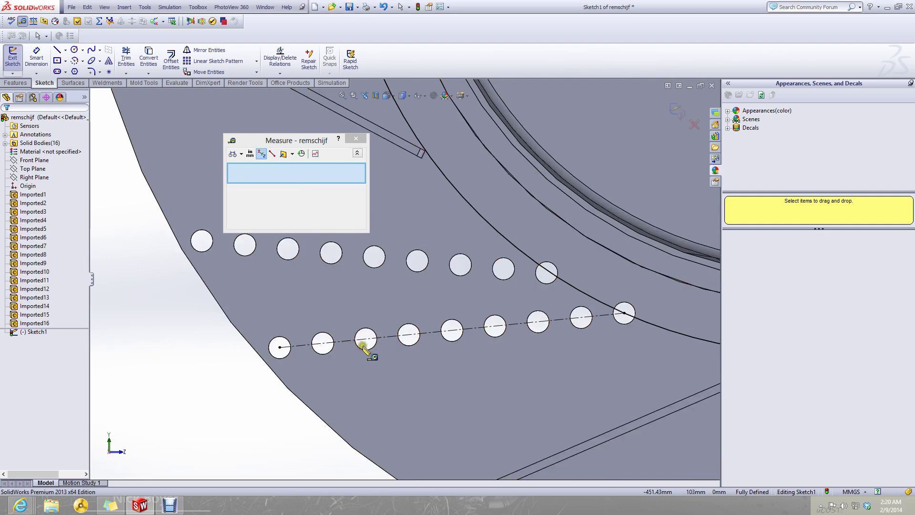
scroll(613, 262, "up", 5)
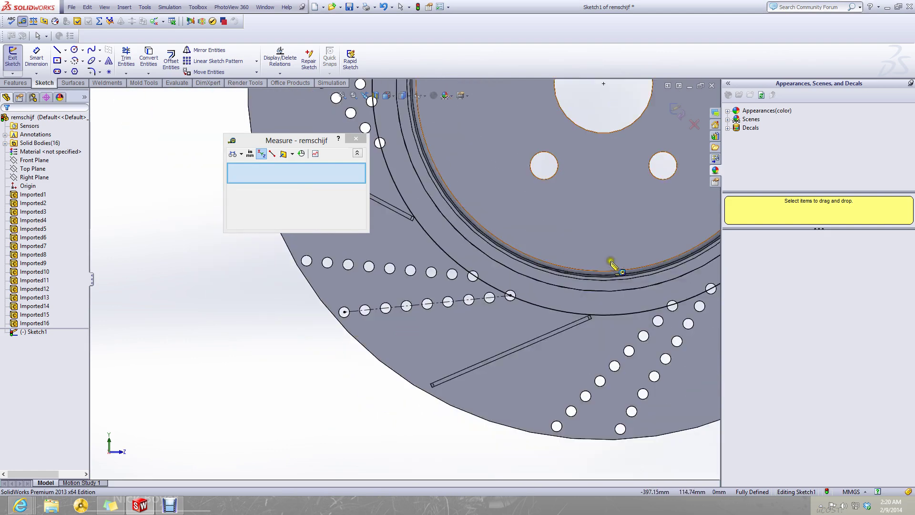
scroll(551, 230, "down", 2)
scroll(442, 320, "down", 3)
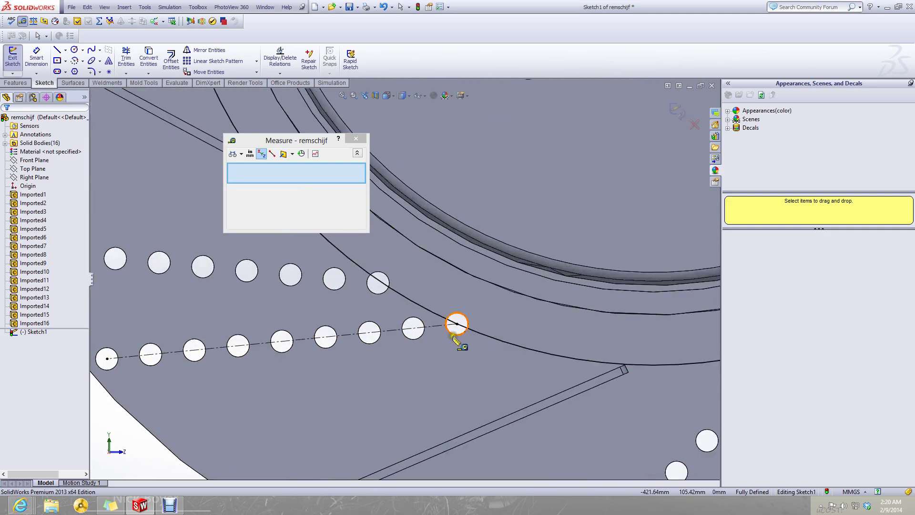
left_click(453, 335)
left_click(420, 334)
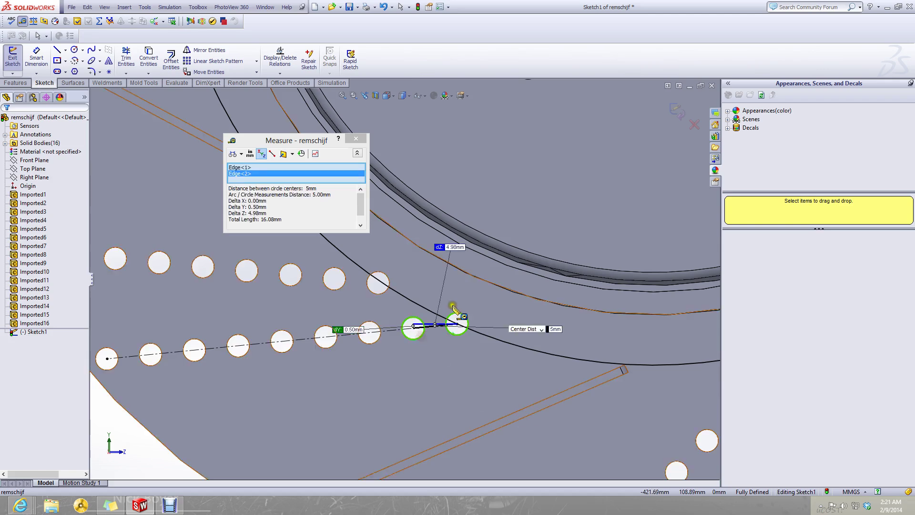
scroll(457, 306, "down", 2)
scroll(496, 360, "up", 5)
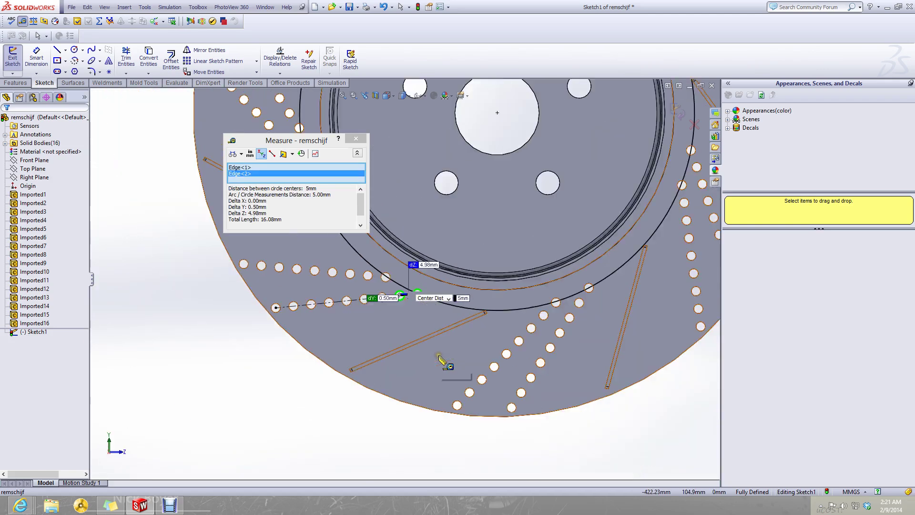
scroll(334, 265, "down", 3)
left_click(300, 358)
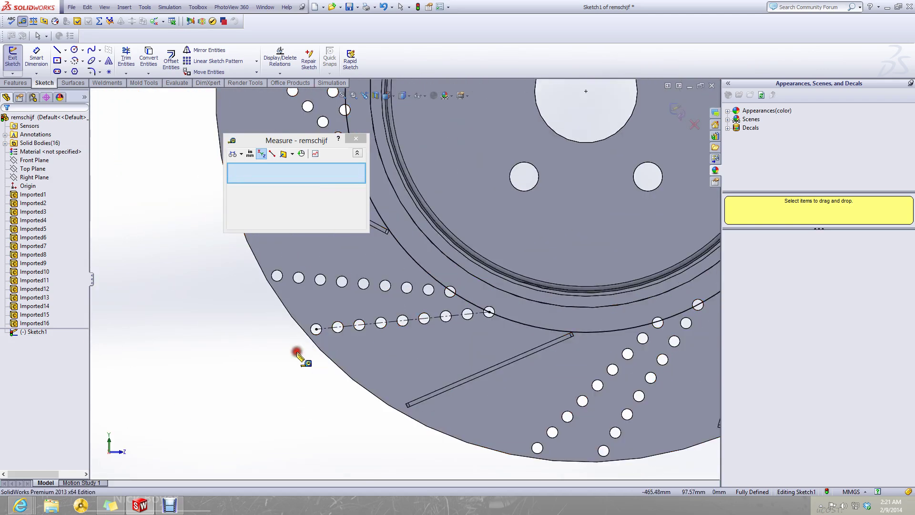
- Measure the length of the construction line through the hole row, and close the Measure tool
scroll(565, 292, "up", 2)
scroll(481, 272, "up", 3)
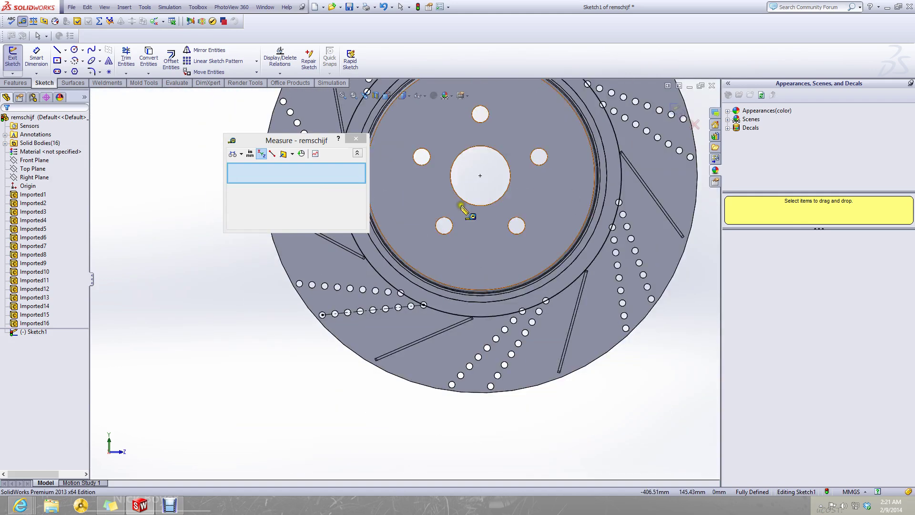
scroll(459, 235, "down", 4)
scroll(388, 343, "up", 1)
scroll(325, 363, "down", 3)
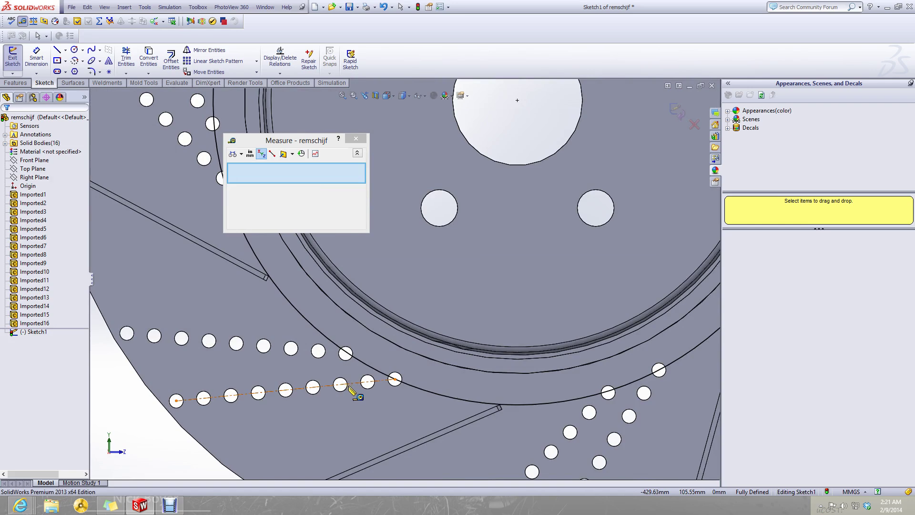
scroll(352, 389, "up", 5)
scroll(405, 292, "down", 3)
scroll(400, 332, "down", 2)
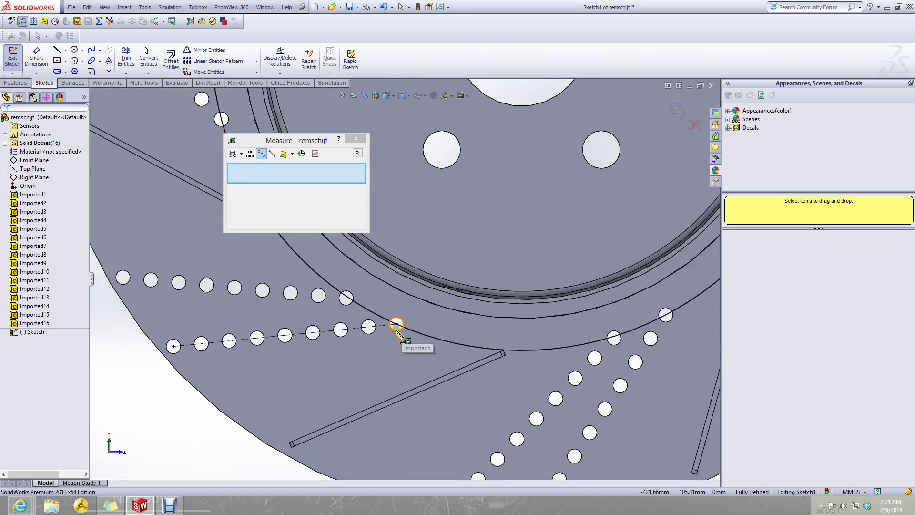
left_click(379, 328)
scroll(419, 367, "up", 2)
scroll(426, 286, "down", 2)
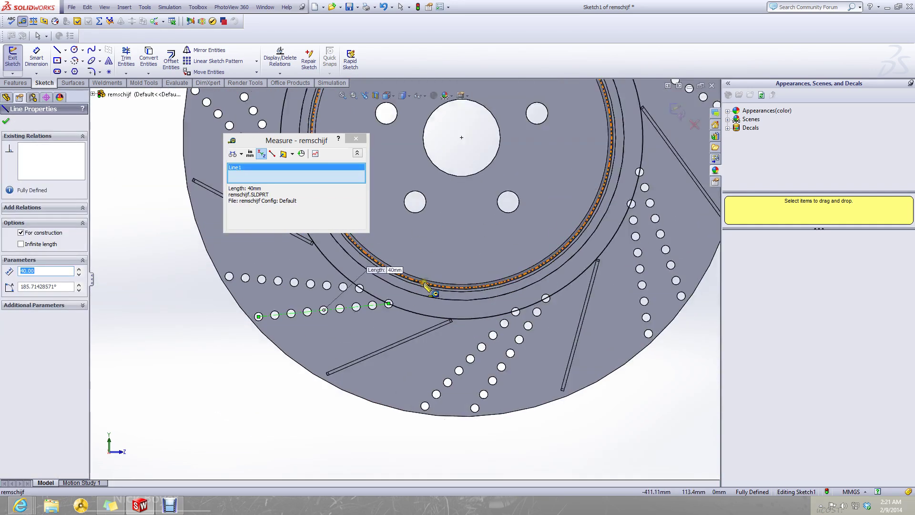
left_click(358, 141)
left_click(163, 211)
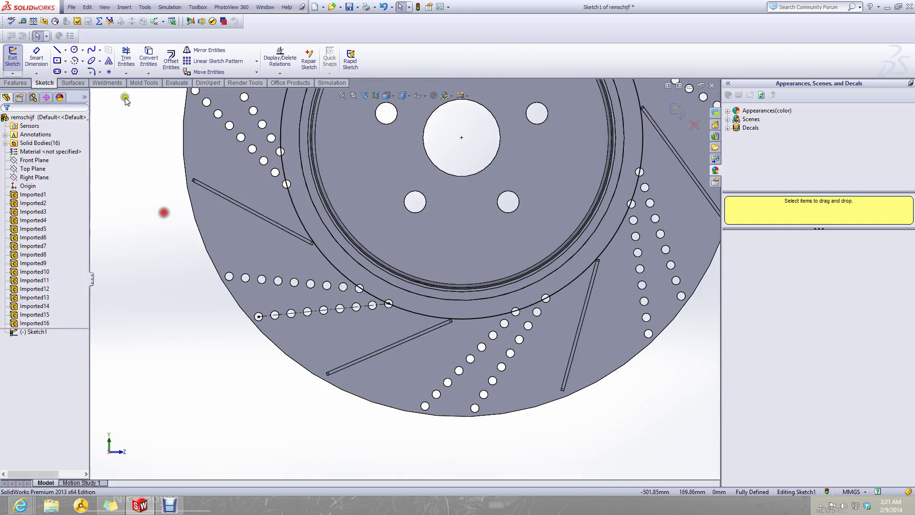
- Sketch a vertical construction line from the bore's centre straight down to the disc's outer edge
left_click(57, 50)
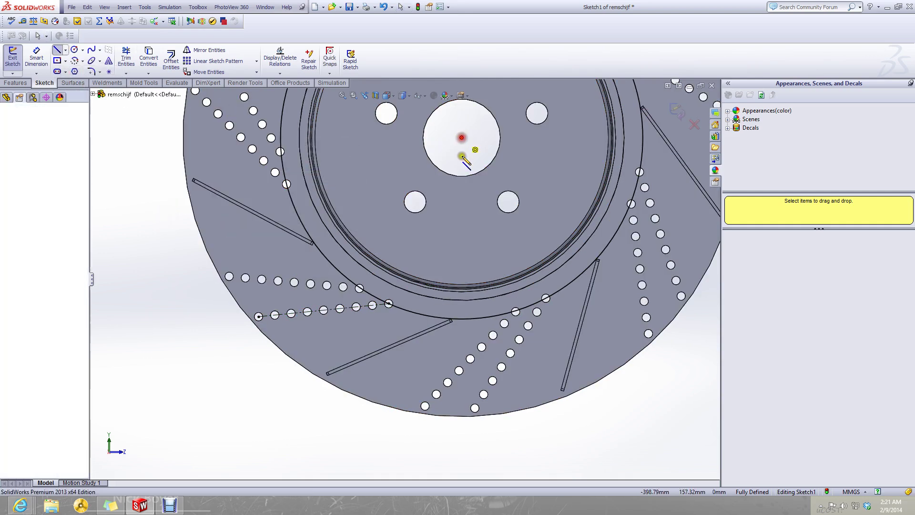
left_click(461, 138)
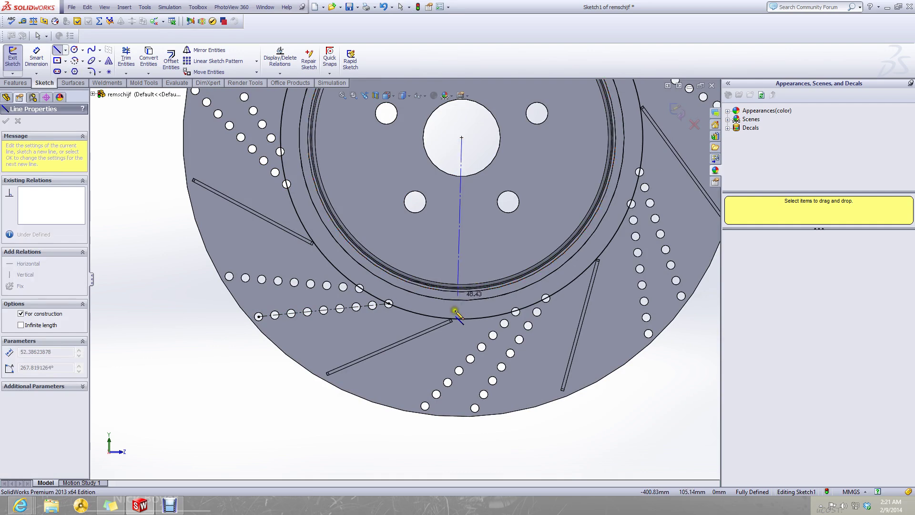
left_click(462, 416)
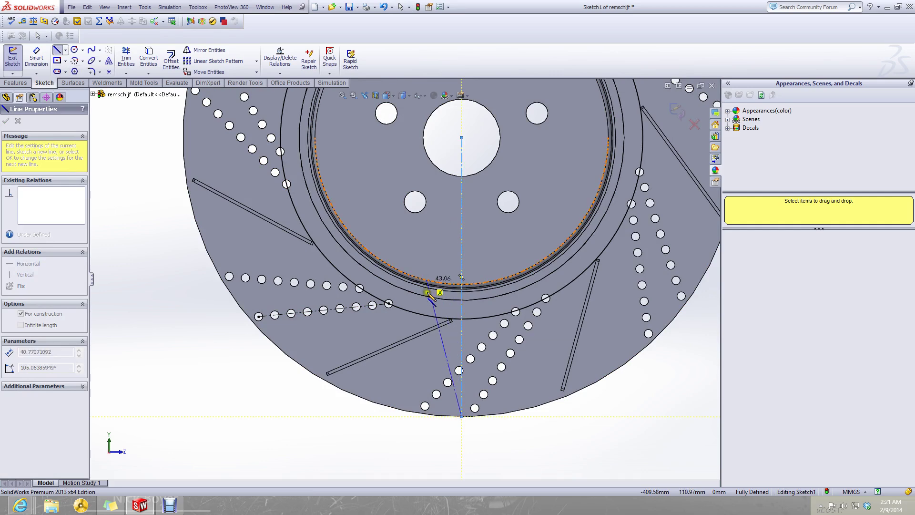
key("Escape")
- Measure the angle between the hole-row construction line and the vertical construction line, and record 84.29deg in the sticky note
left_click(23, 21)
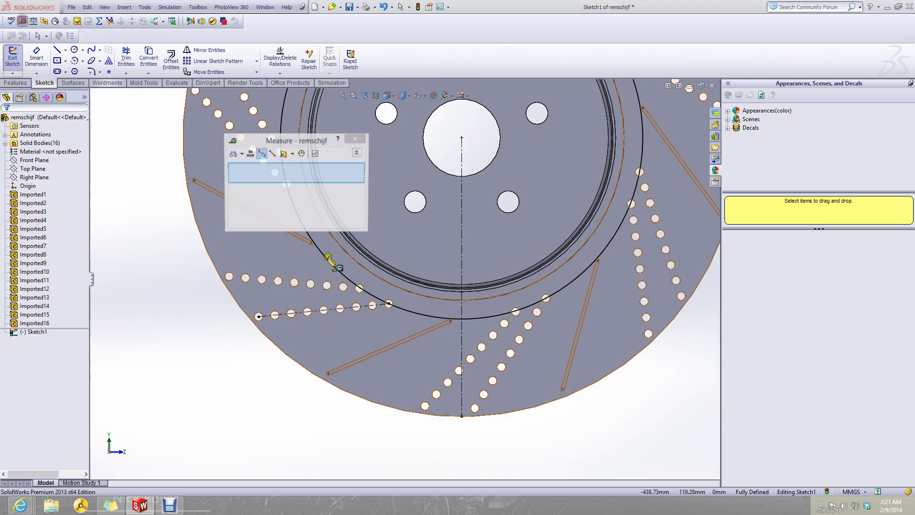
left_click(362, 307)
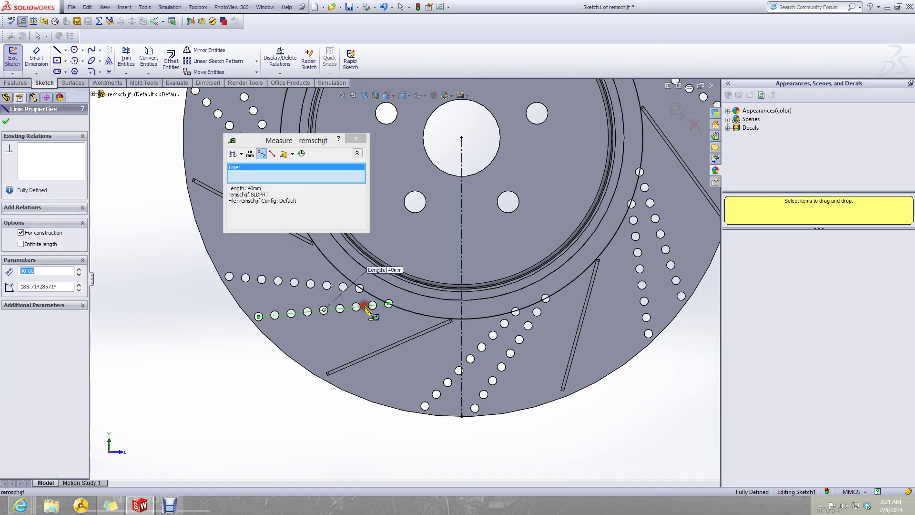
left_click(461, 337)
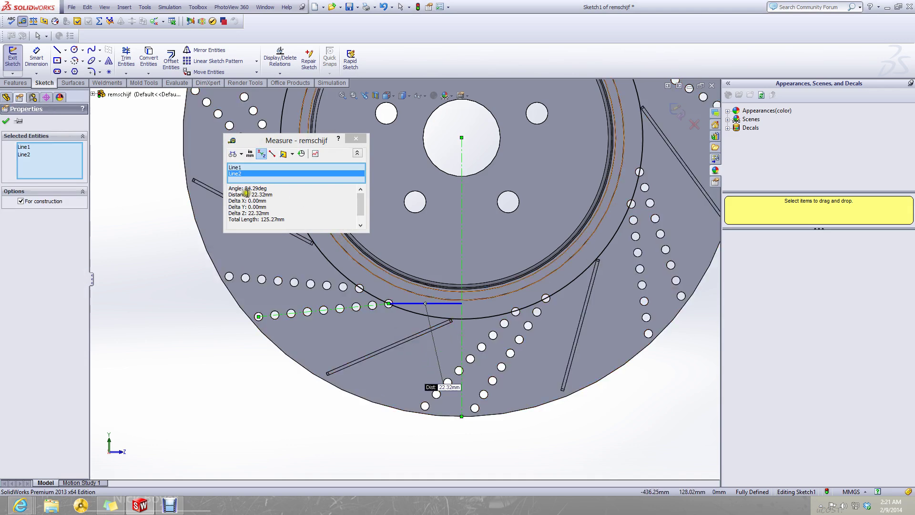
left_click_drag(269, 189, 244, 188)
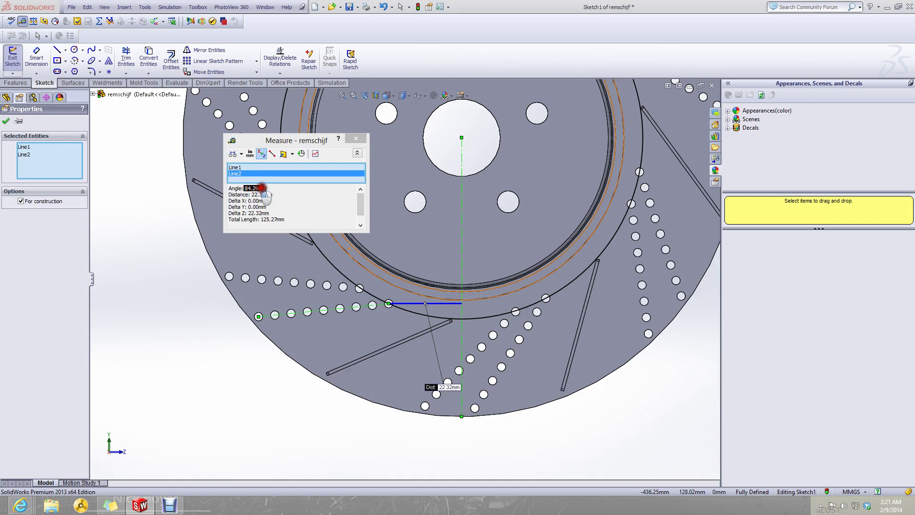
left_click(118, 505)
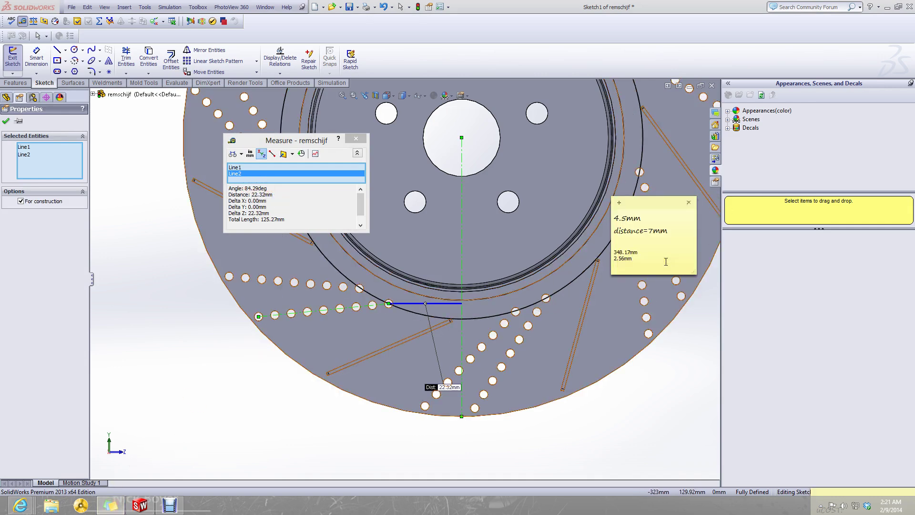
key("Return")
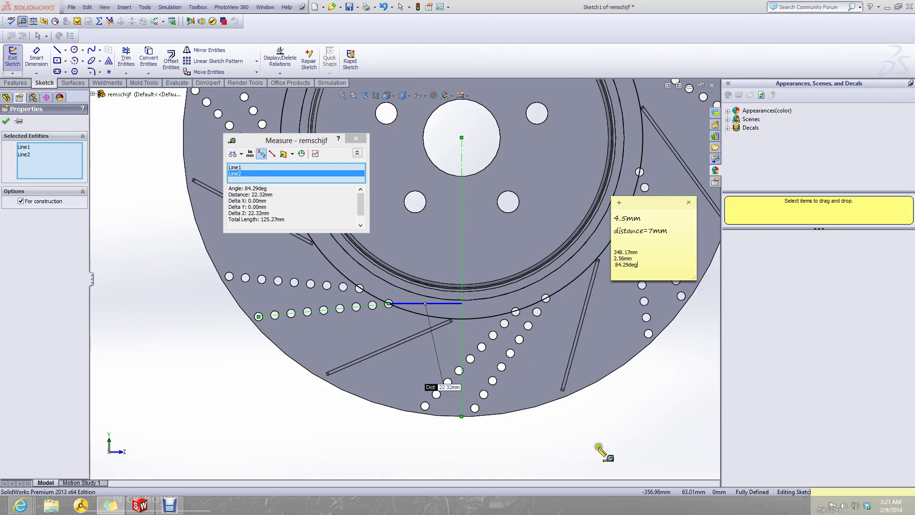
left_click(604, 449)
- Sketch a centerline along the adjacent upper hole row, from the innermost hole's centre to the outermost hole's centre
scroll(405, 288, "up", 5)
scroll(358, 256, "down", 4)
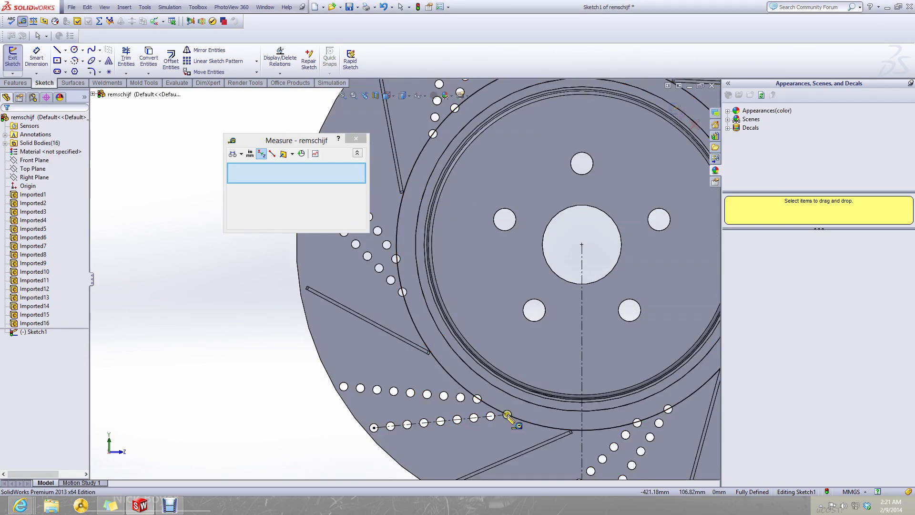
scroll(378, 390, "up", 4)
scroll(466, 358, "down", 4)
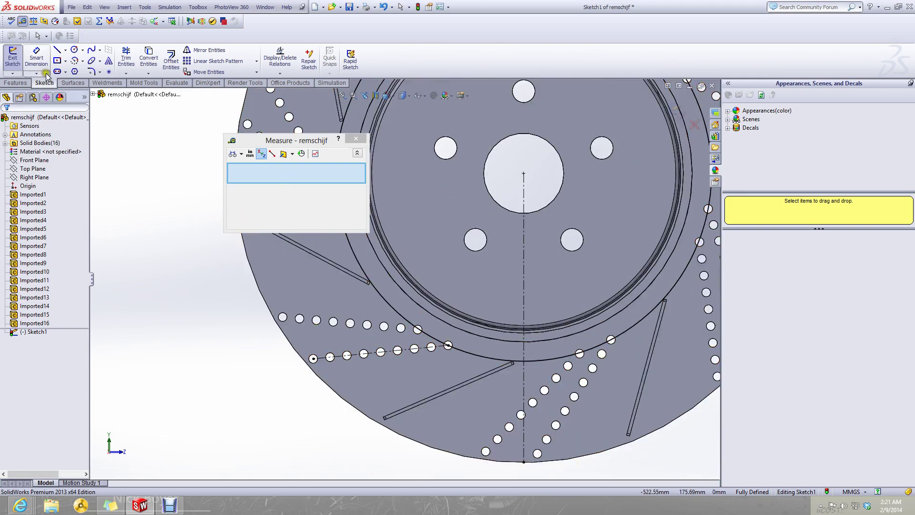
left_click(65, 50)
left_click(80, 70)
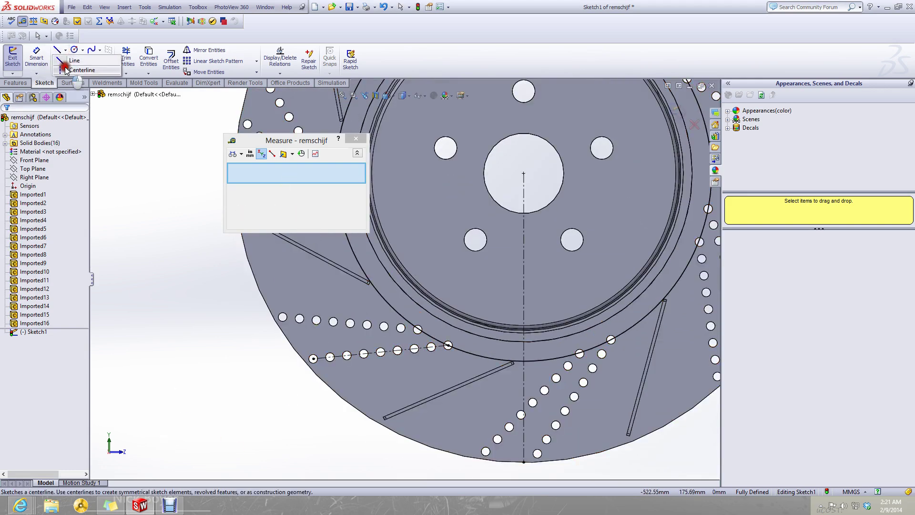
left_click(418, 329)
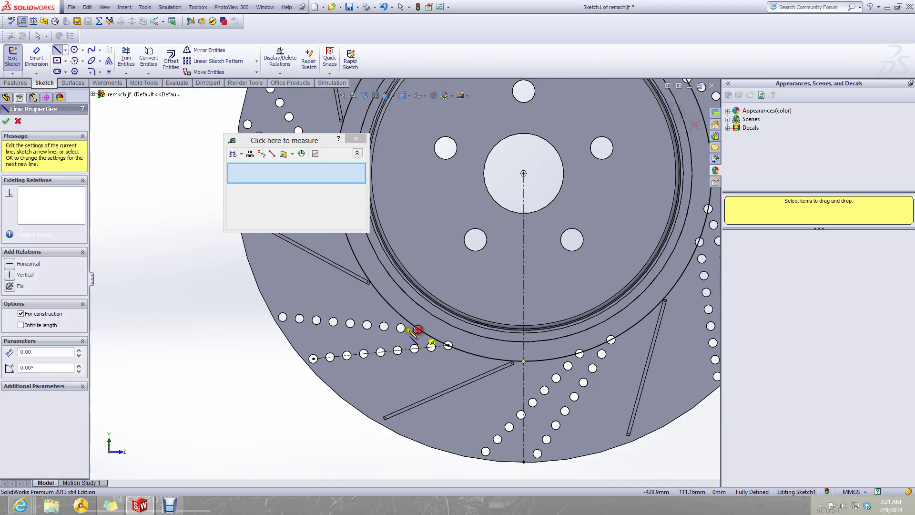
left_click(282, 317)
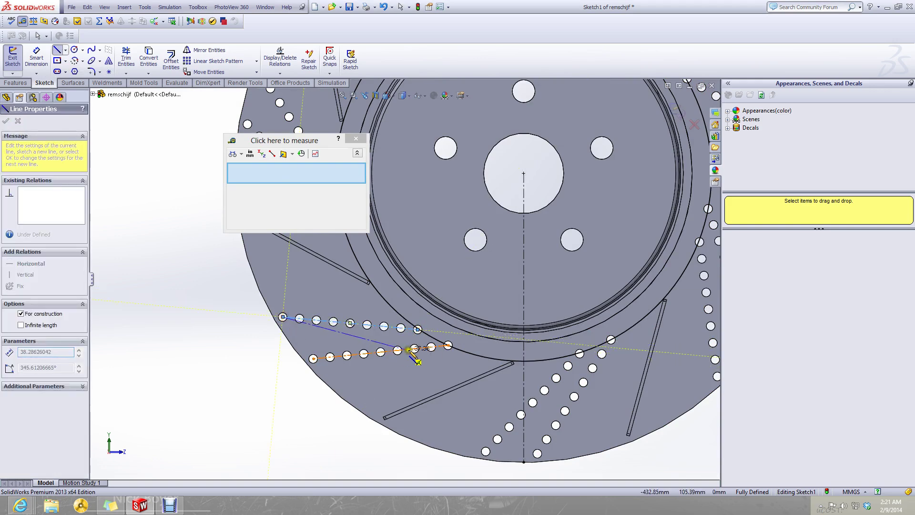
key("Escape")
- Measure the angle between the upper hole row's centerline and the vertical construction line
scroll(435, 279, "down", 2)
scroll(435, 279, "down", 1)
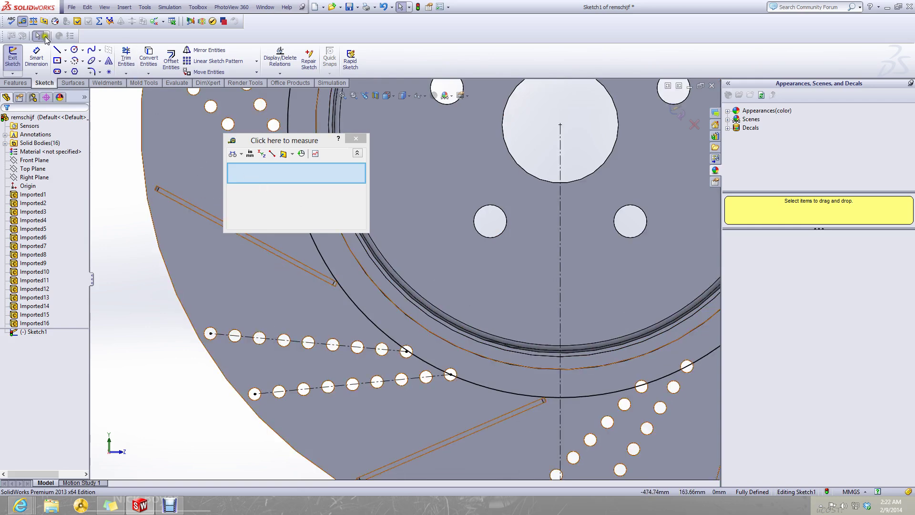
left_click(259, 170)
left_click(391, 351)
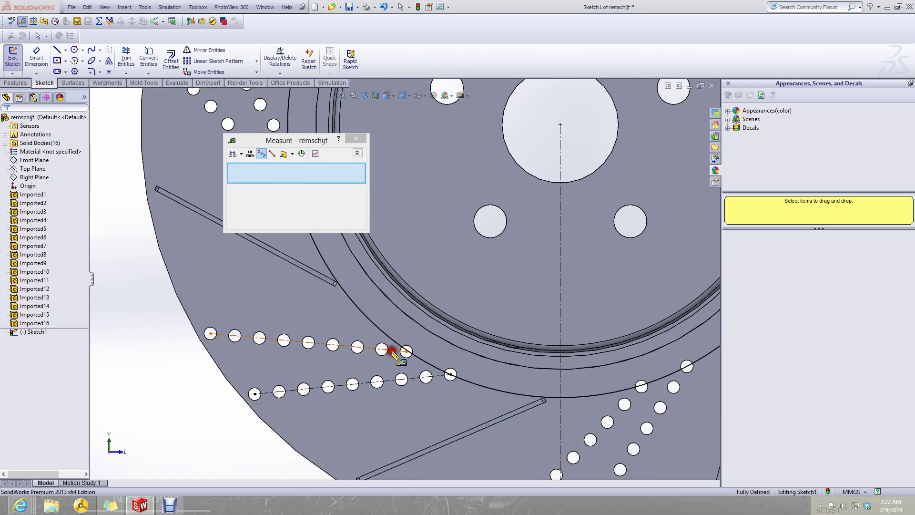
scroll(399, 356, "up", 5)
scroll(484, 362, "down", 2)
left_click(481, 343)
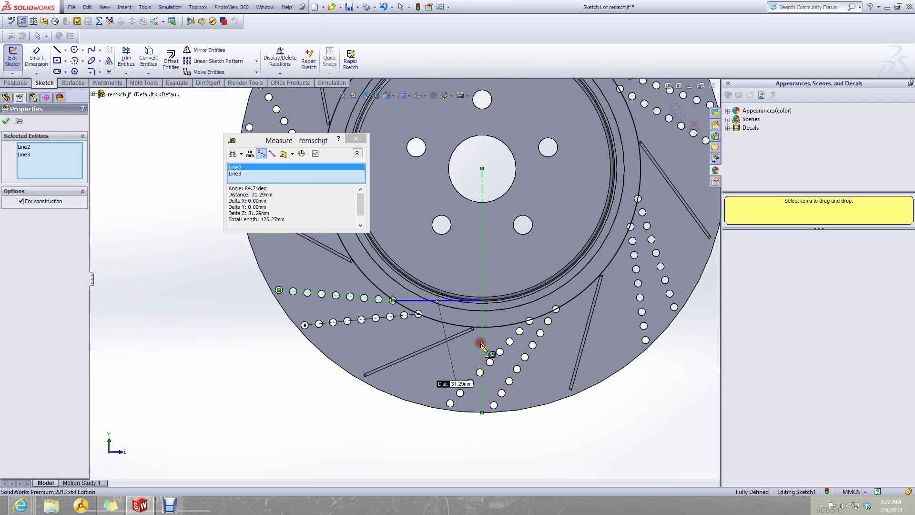
- Record the upper hole row's measured angle of 84.71deg on a new line in the sticky note
left_click(265, 186)
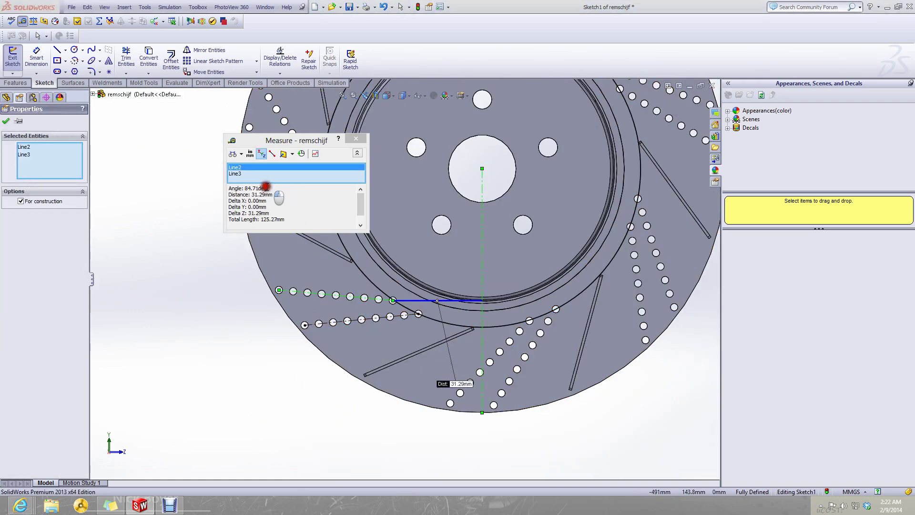
left_click_drag(245, 188, 264, 188)
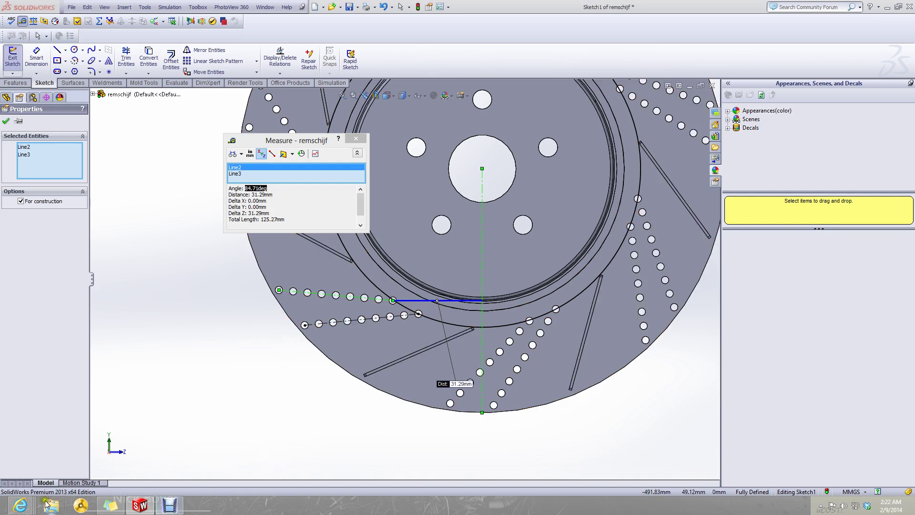
left_click(111, 504)
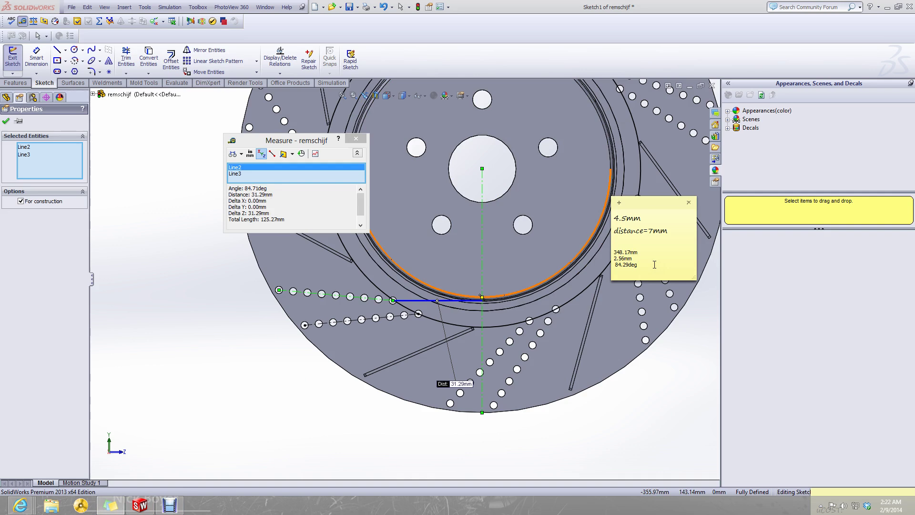
key("Return")
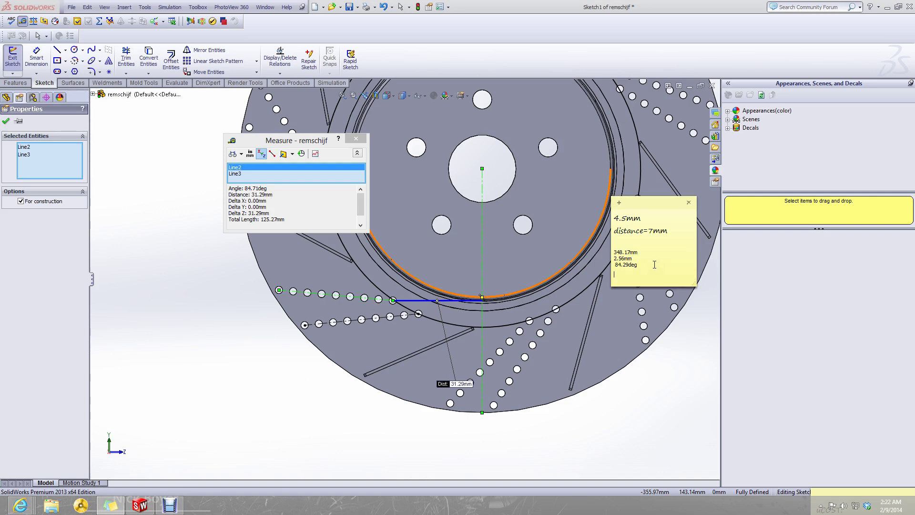
- Clear the measured selection and measure the angle between the vertical construction line and the lower hole row's centerline
left_click(277, 173)
right_click(277, 173)
left_click(307, 180)
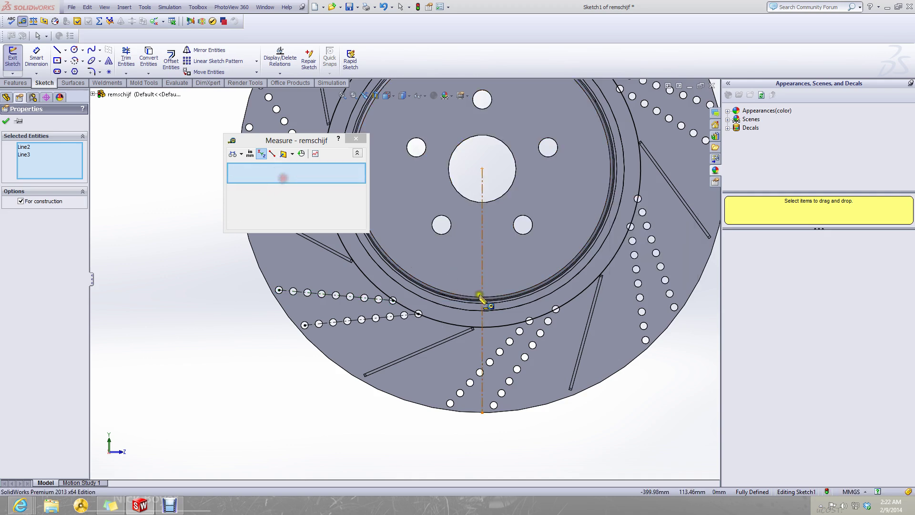
left_click(482, 293)
left_click(402, 316)
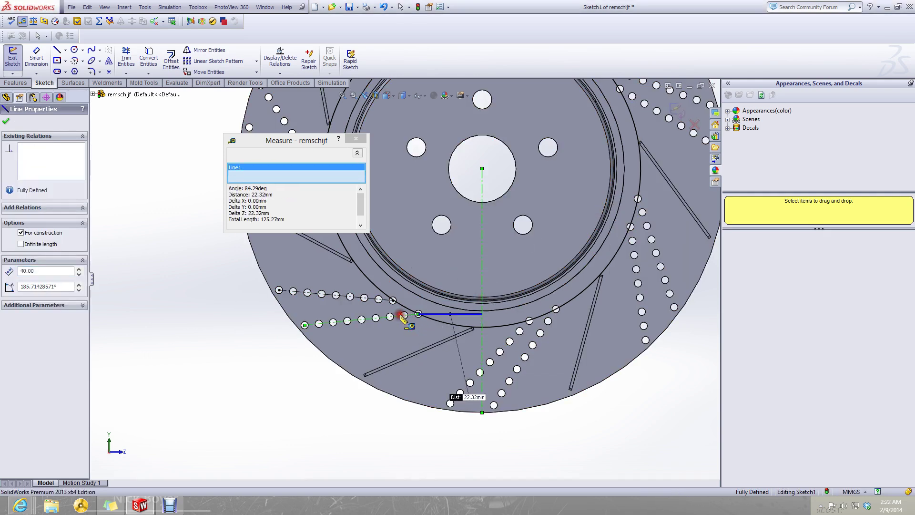
- Measure the centre distance between the innermost holes of the lower and upper hole rows
right_click(333, 170)
left_click(337, 175)
scroll(418, 283, "down", 5)
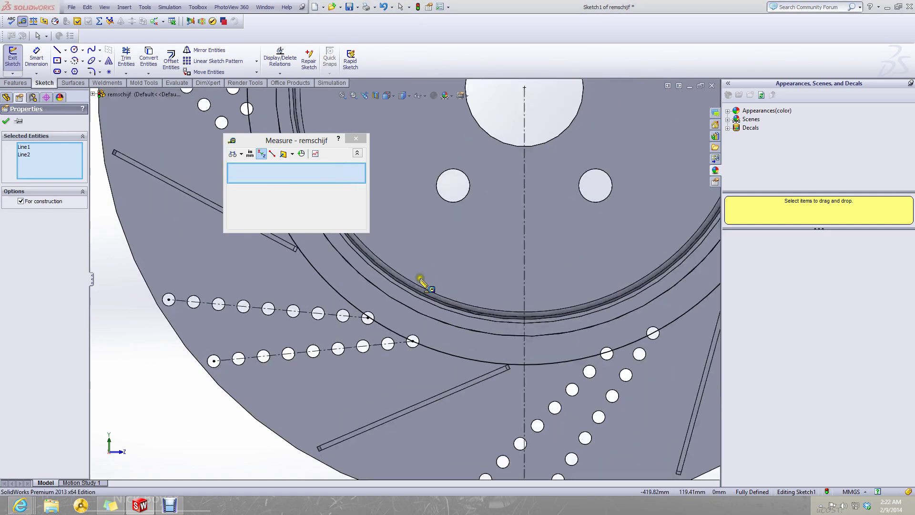
scroll(418, 293, "up", 5)
scroll(379, 265, "down", 4)
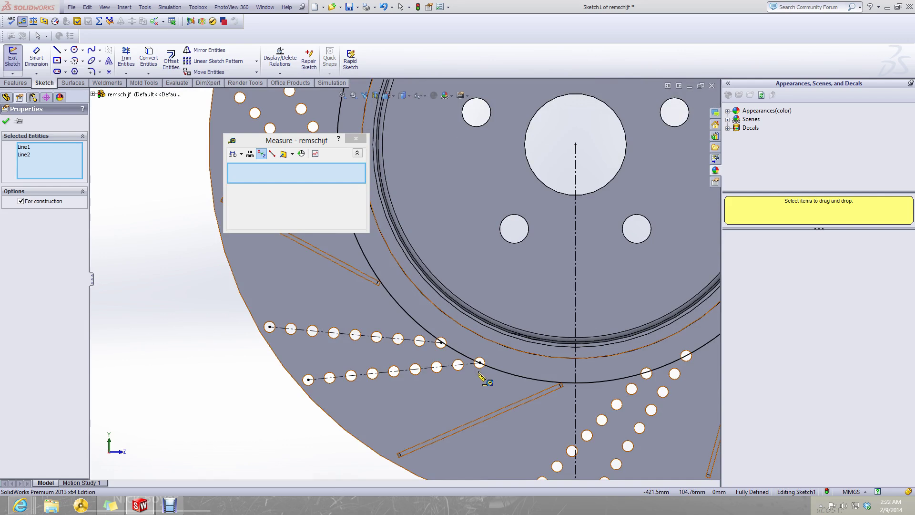
scroll(479, 369, "down", 5)
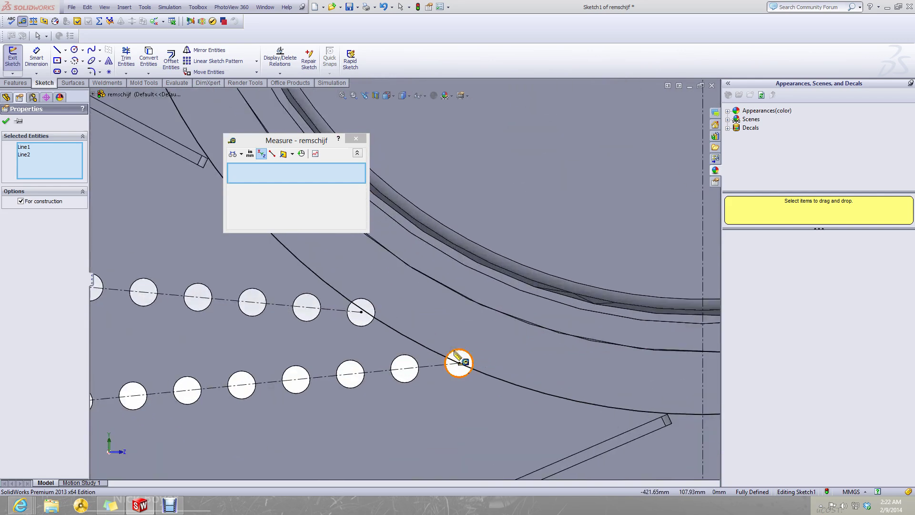
left_click(458, 361)
scroll(381, 314, "up", 3)
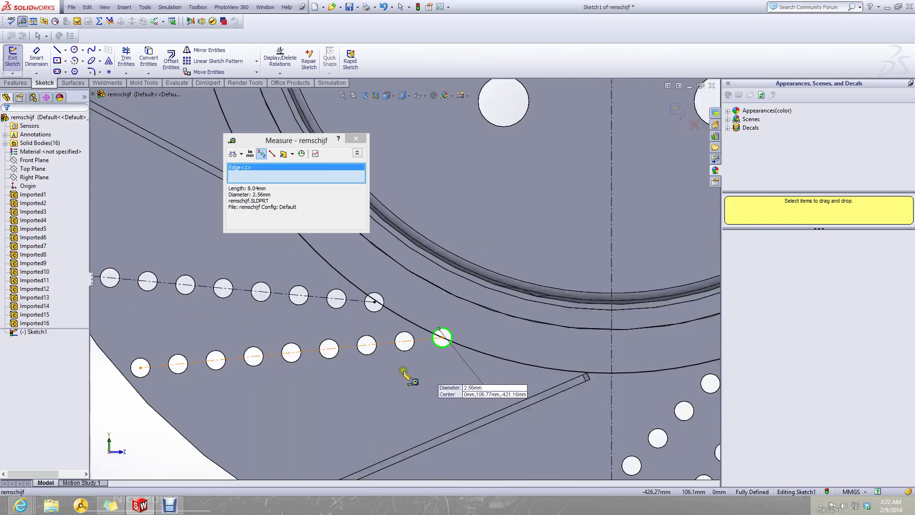
scroll(400, 271, "down", 2)
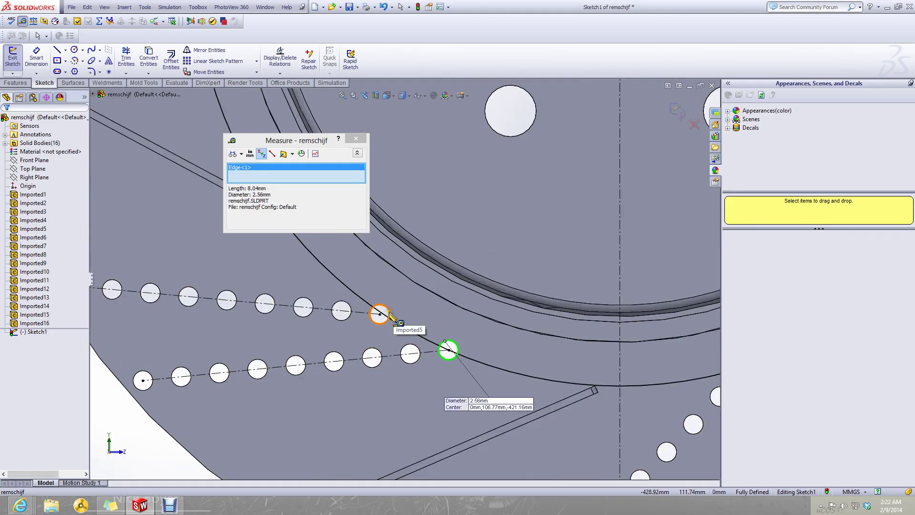
left_click(389, 315)
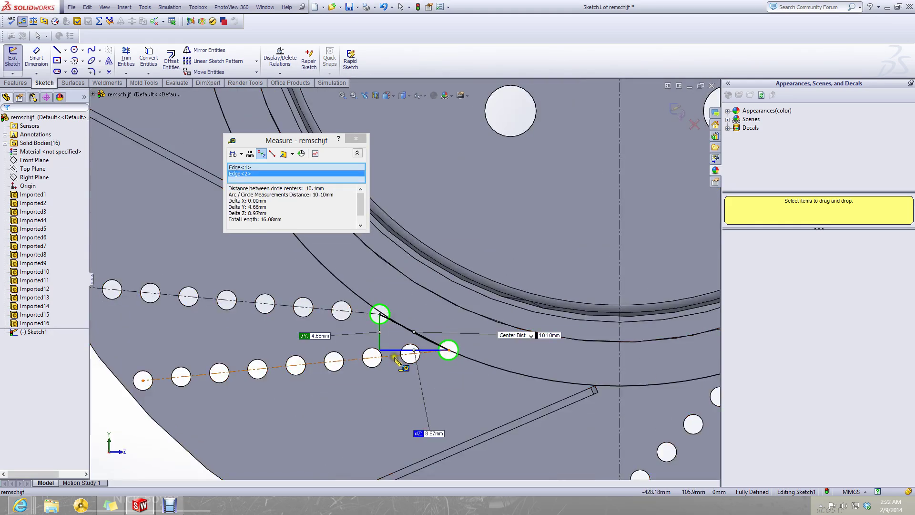
scroll(402, 359, "up", 2)
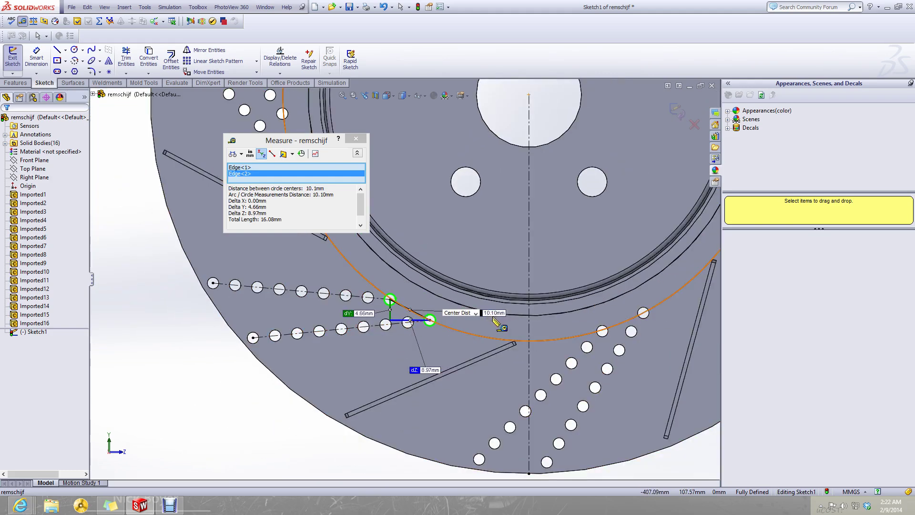
scroll(495, 324, "up", 4)
scroll(379, 267, "down", 3)
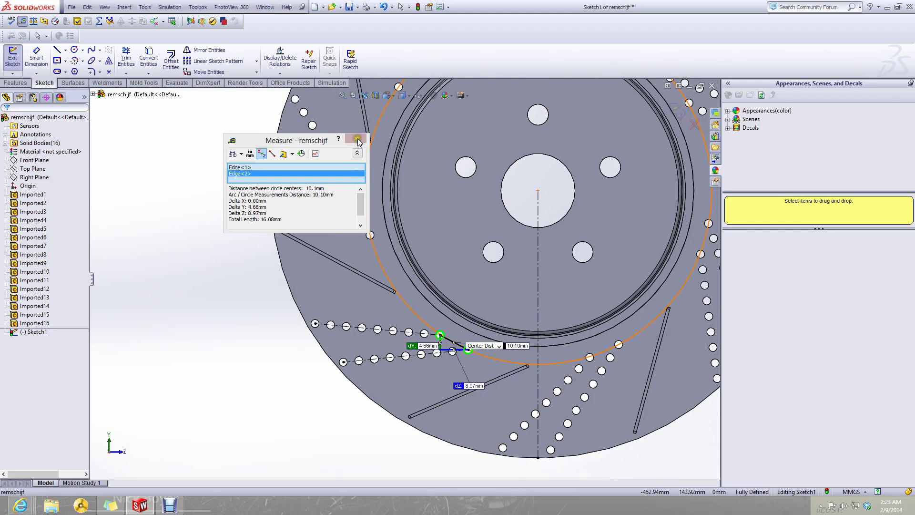
- Measure the centre distance between the two innermost holes of the upper row, and clear the measured selection
right_click(291, 174)
left_click(314, 181)
scroll(416, 328, "down", 5)
scroll(410, 324, "down", 2)
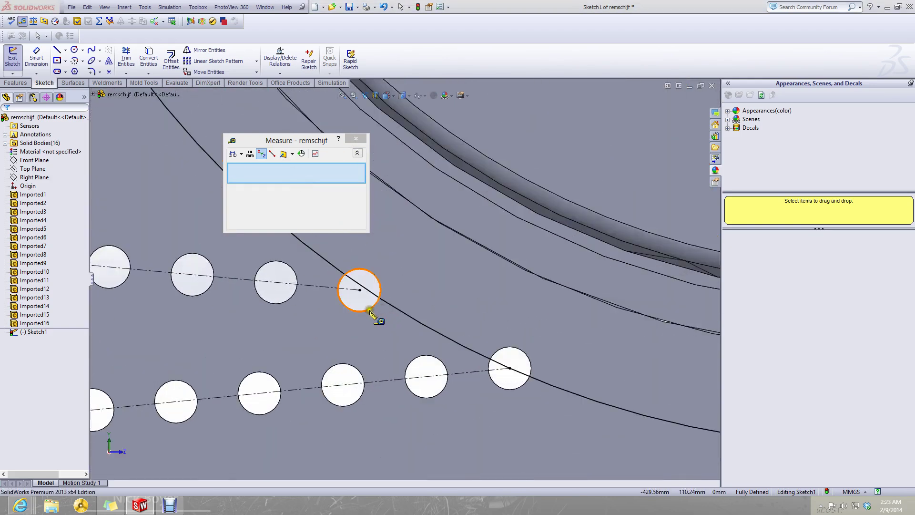
left_click(371, 308)
left_click(287, 303)
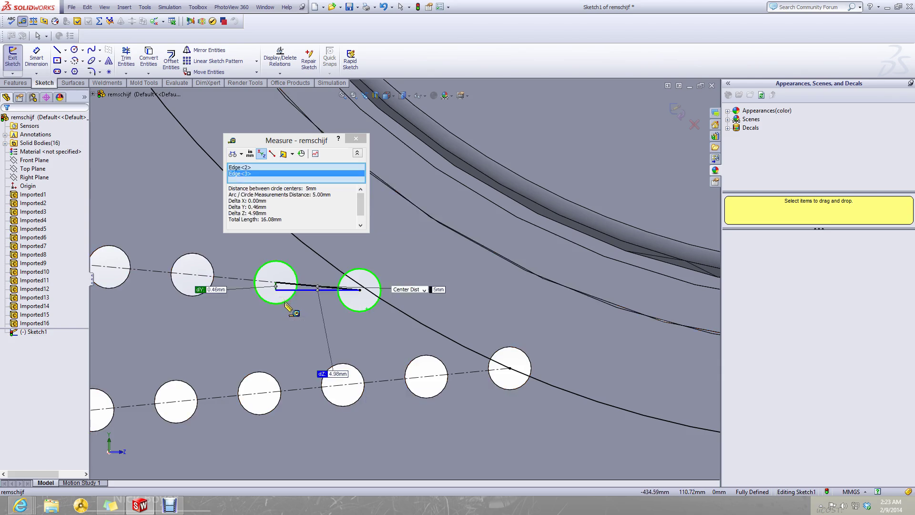
scroll(440, 287, "up", 5)
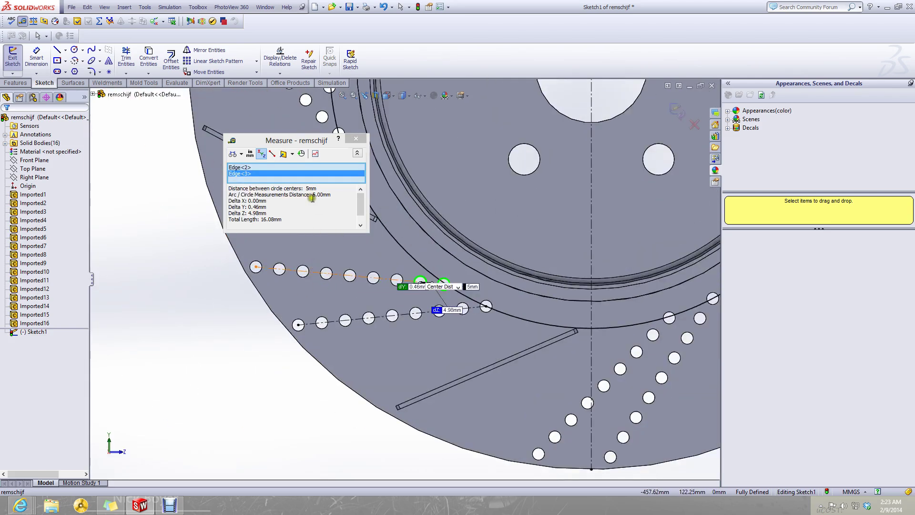
right_click(299, 173)
left_click(317, 181)
- Close the Measure tool, minimize the imported disc's document and open the Part3 ring at full size
scroll(420, 279, "down", 3)
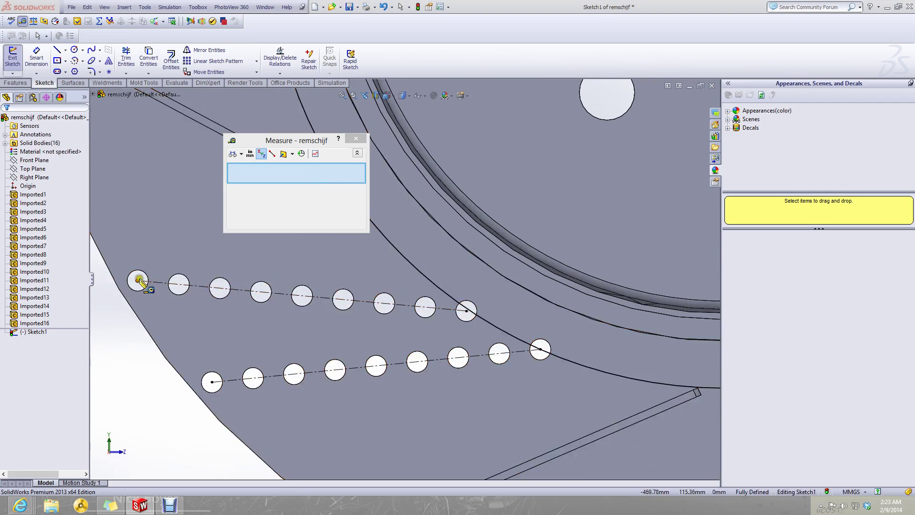
scroll(421, 283, "up", 3)
scroll(358, 289, "down", 1)
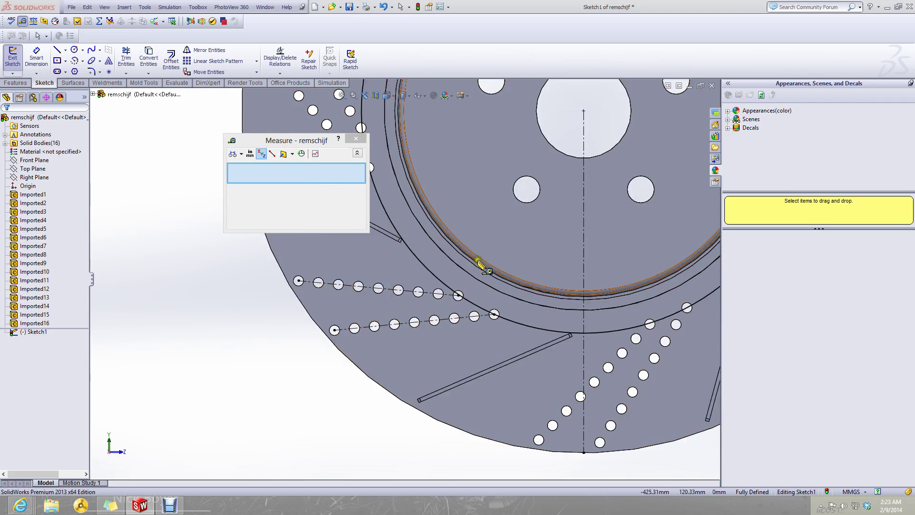
scroll(443, 281, "up", 6)
scroll(431, 284, "down", 5)
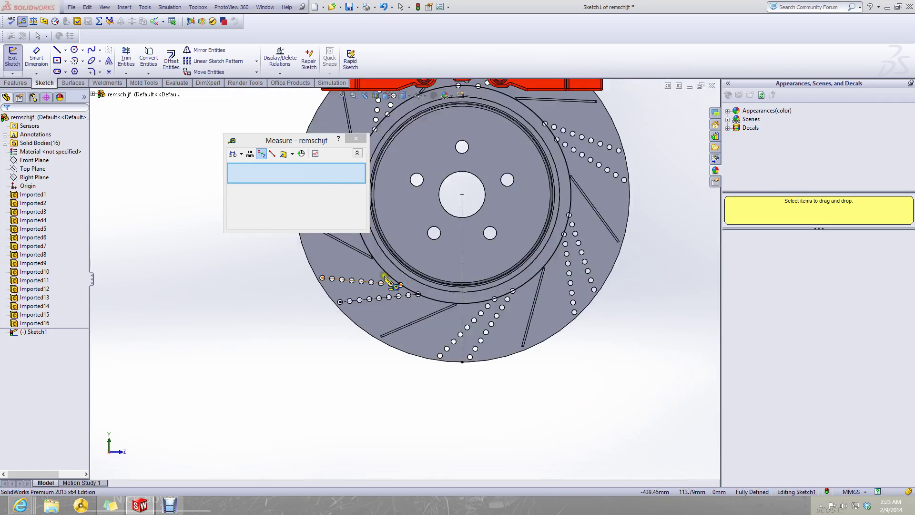
left_click(357, 140)
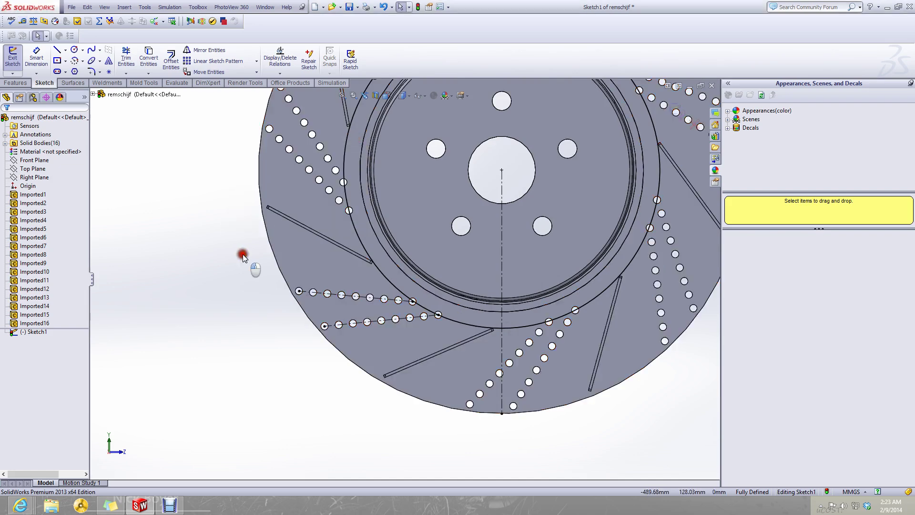
left_click(687, 85)
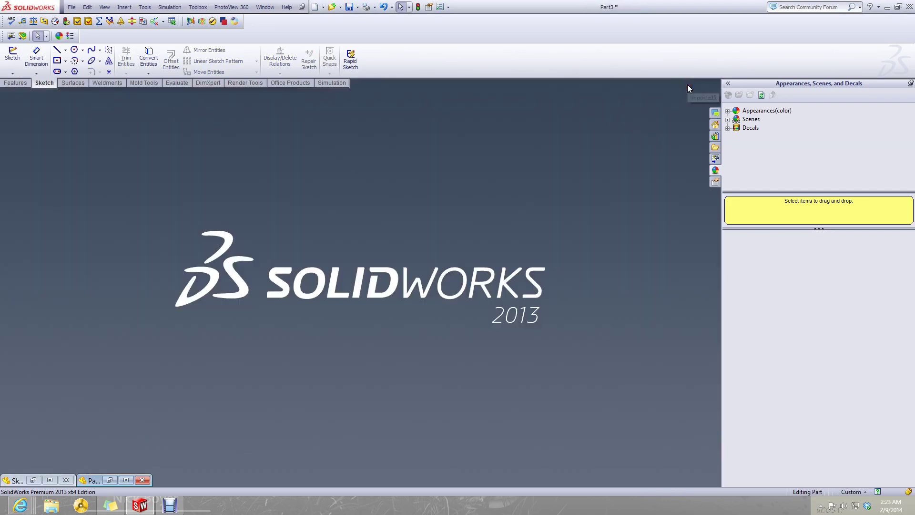
left_click(51, 478)
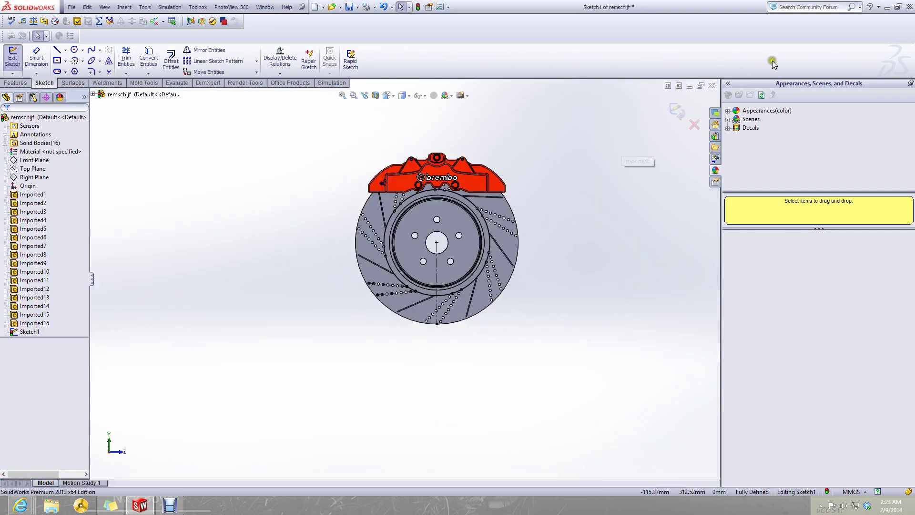
left_click(689, 85)
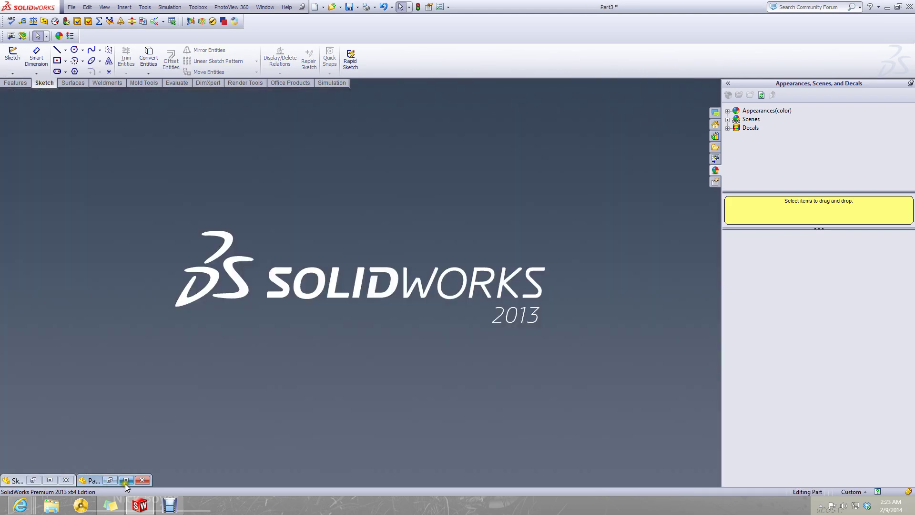
left_click(125, 482)
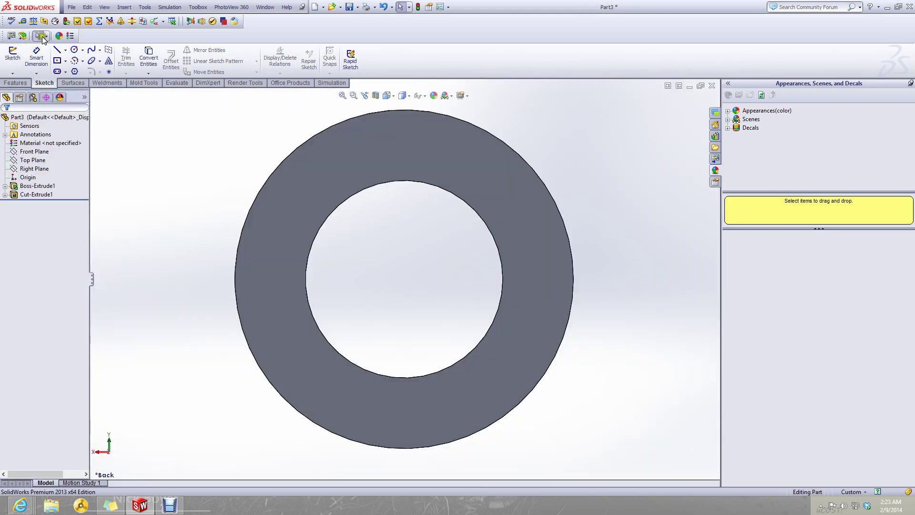
- Start a sketch on the ring's flat face and draw a vertical centerline from the origin down to the outer edge
left_click(66, 50)
left_click(66, 69)
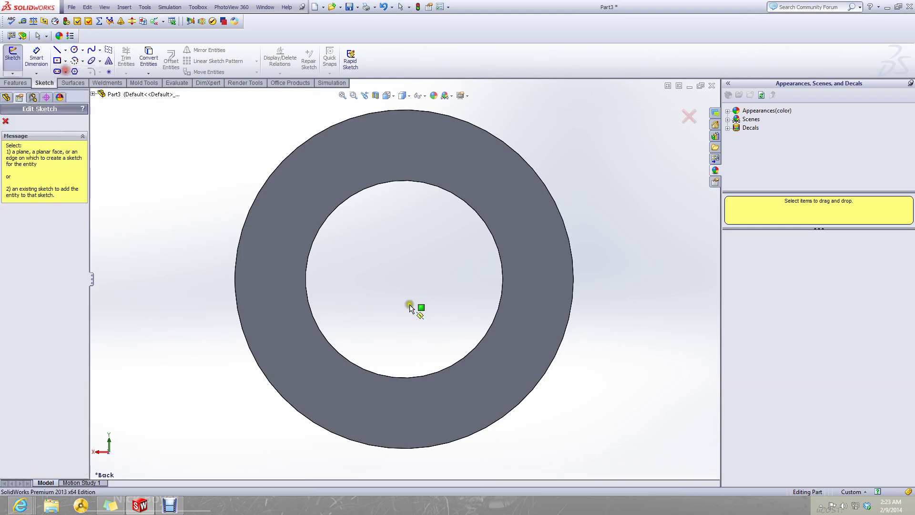
left_click(404, 381)
left_click(66, 51)
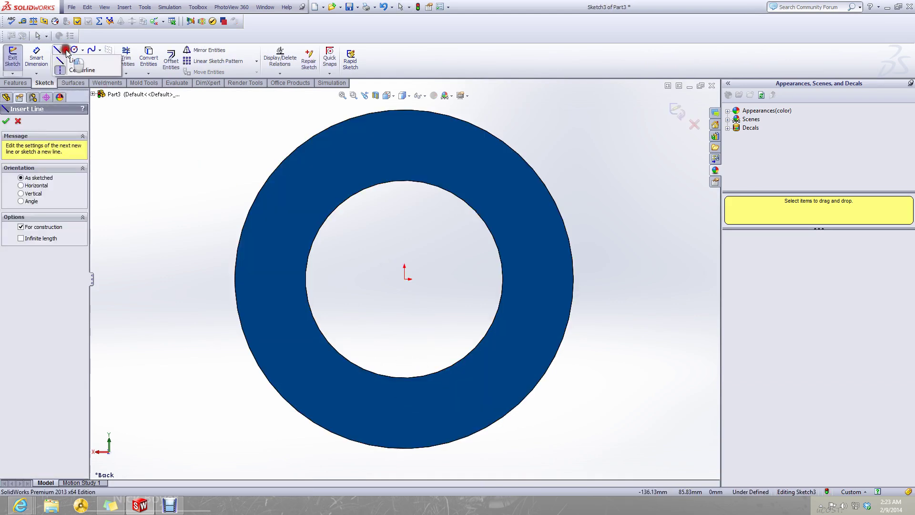
left_click(403, 280)
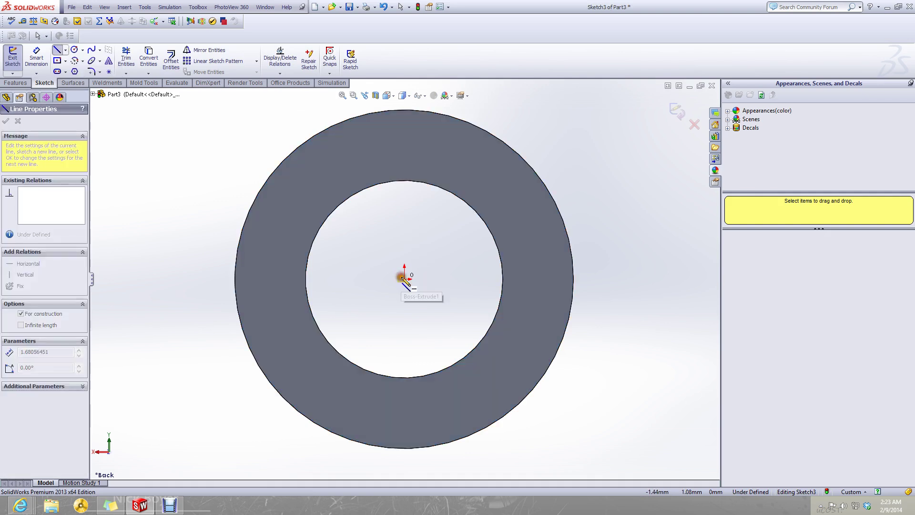
key("Escape")
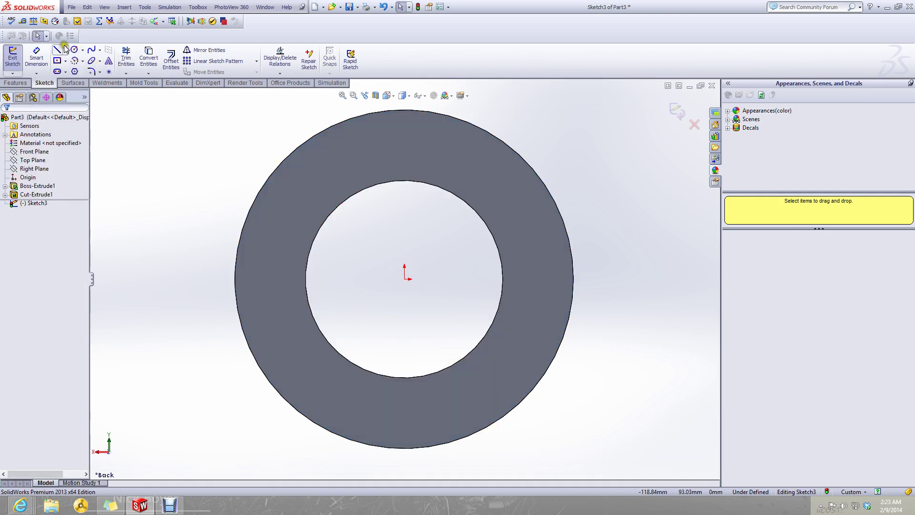
left_click(65, 50)
left_click(76, 70)
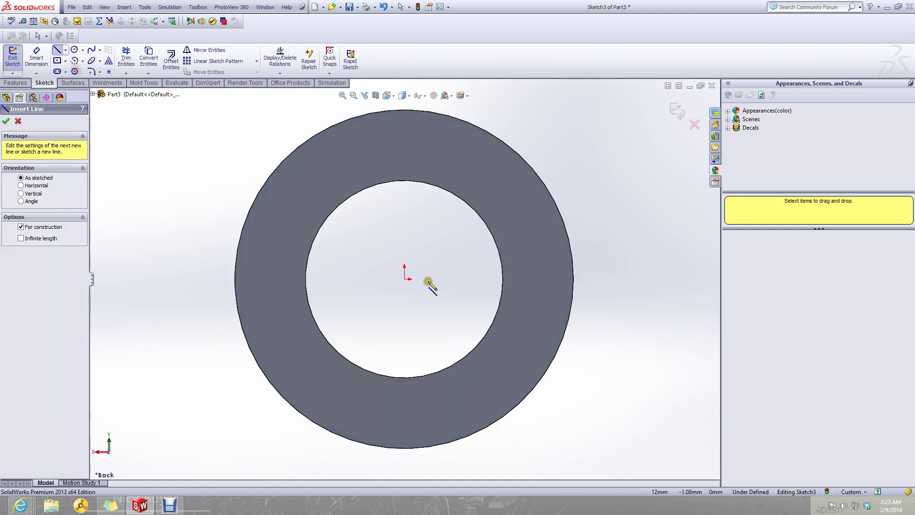
left_click(404, 279)
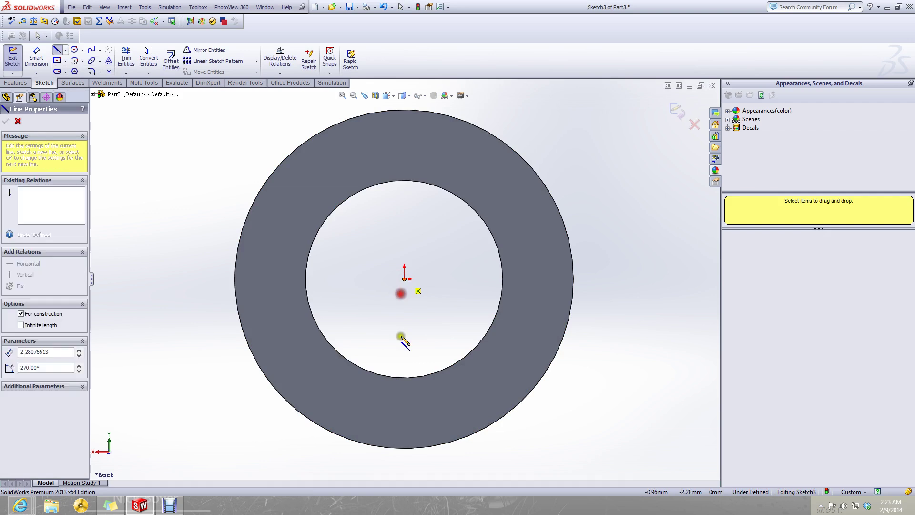
left_click(404, 448)
key("Escape")
- Draw a circle centred on the origin with a radius of about 59 mm, just outside the ring's inner edge
scroll(363, 343, "up", 5)
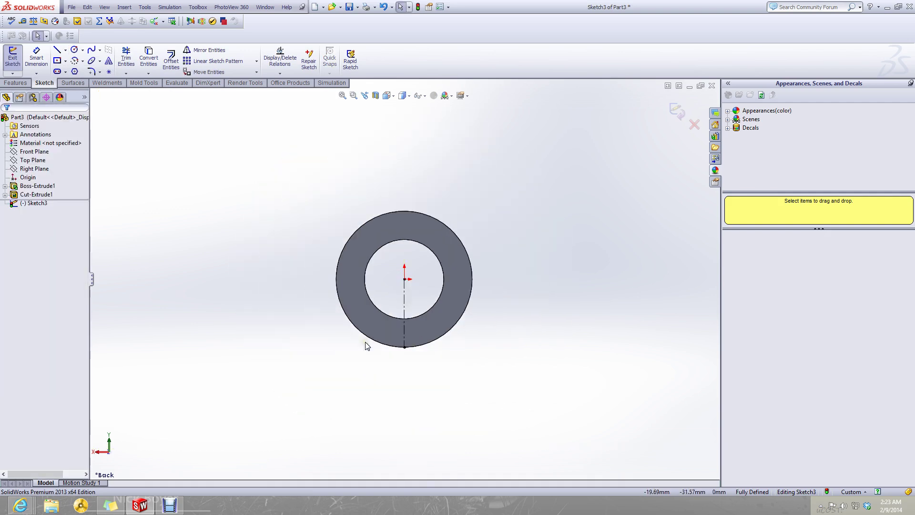
scroll(363, 343, "down", 3)
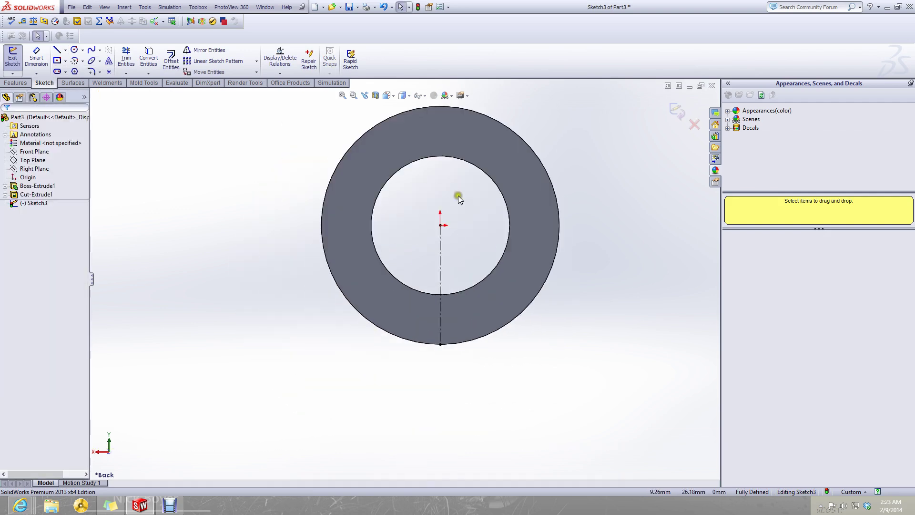
left_click(78, 50)
left_click(439, 225)
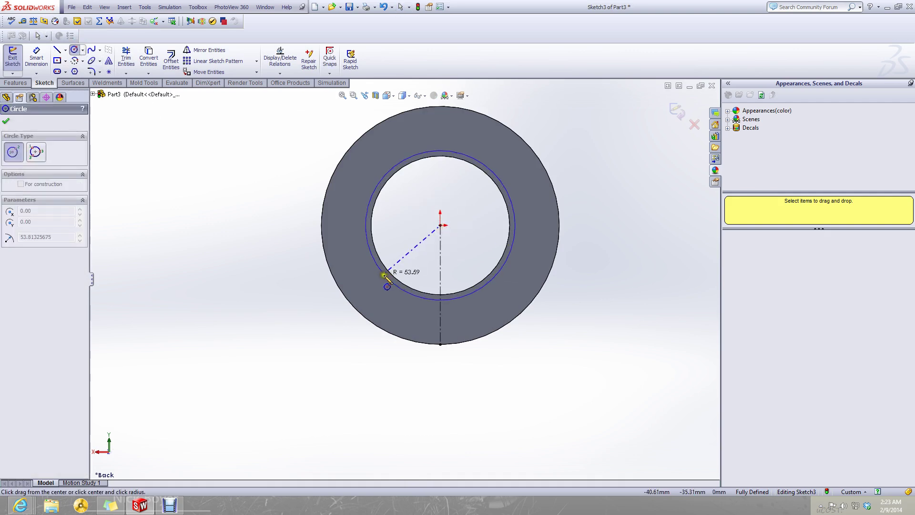
left_click(379, 279)
- Copy 348.17 from the sticky note and dimension the new circle's diameter as 348.17 mm
left_click(110, 504)
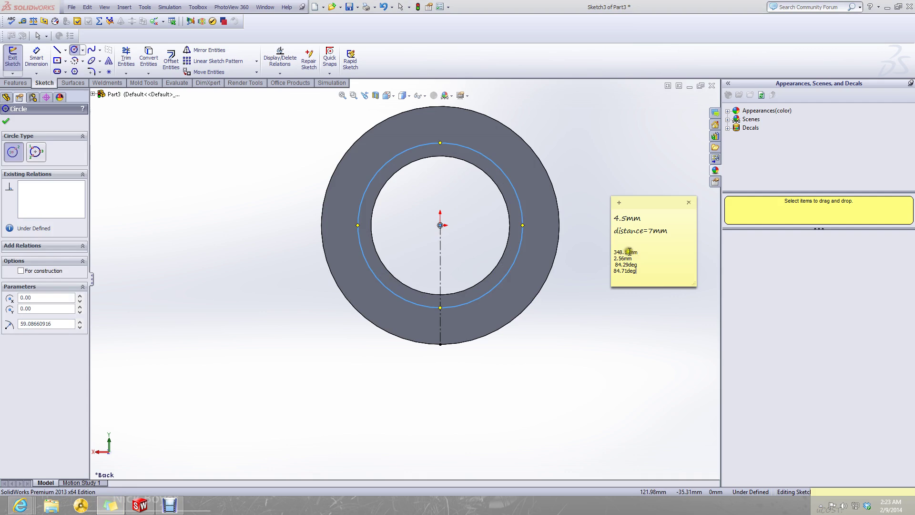
left_click_drag(627, 252, 608, 252)
key("ctrl+c")
left_click(36, 57)
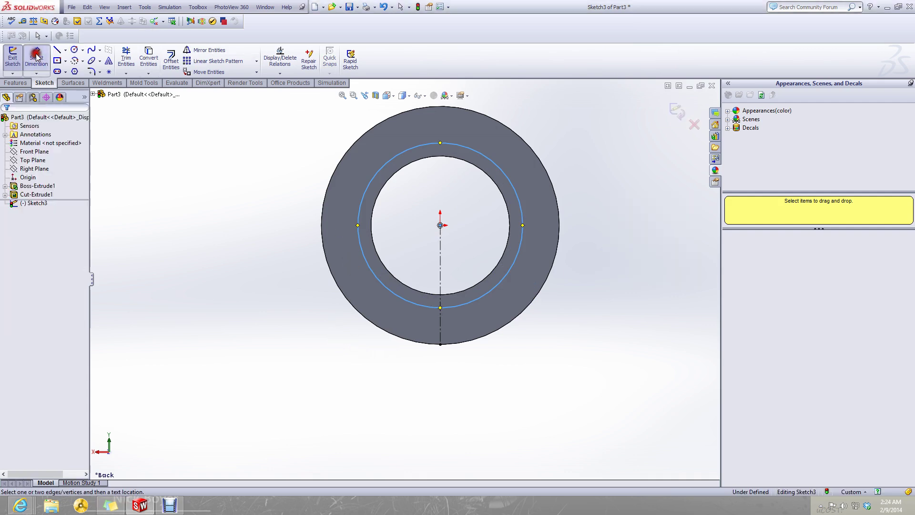
left_click(512, 270)
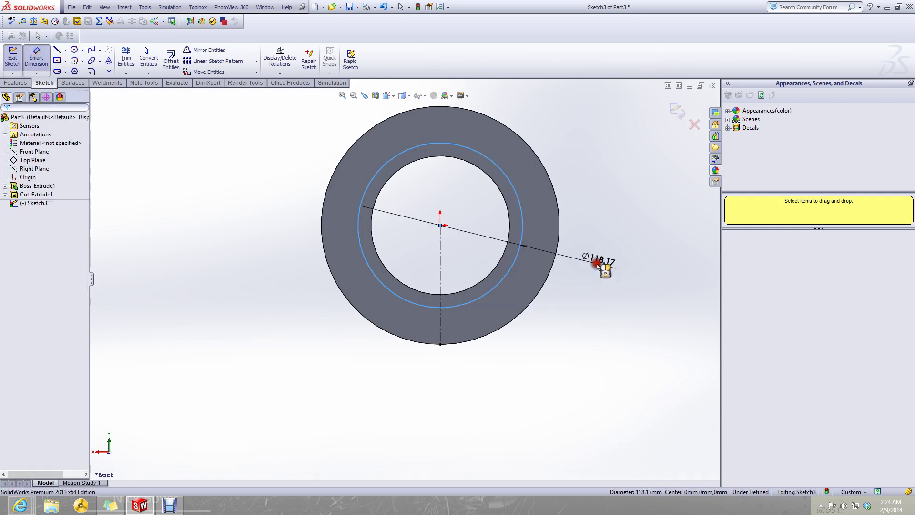
left_click(601, 269)
key("ctrl+v")
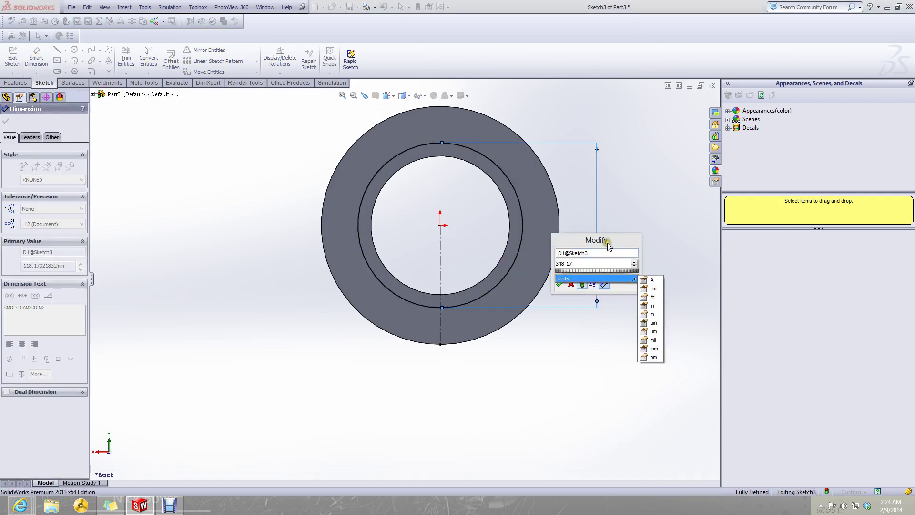
key("Return")
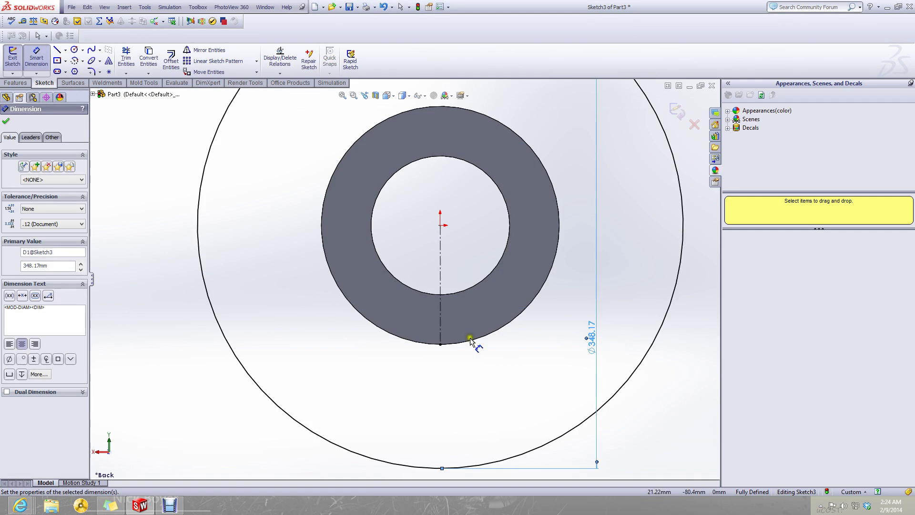
scroll(472, 310, "up", 2)
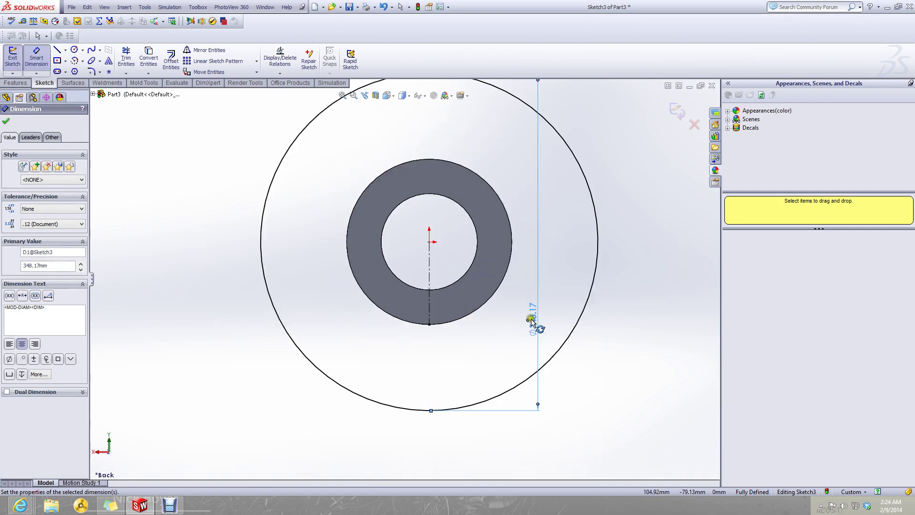
scroll(399, 312, "up", 2)
scroll(430, 212, "down", 2)
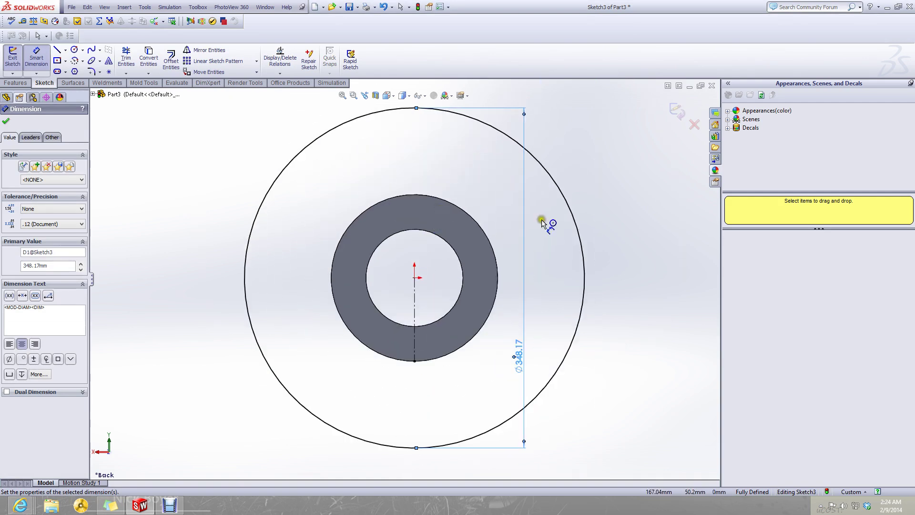
left_click(667, 257)
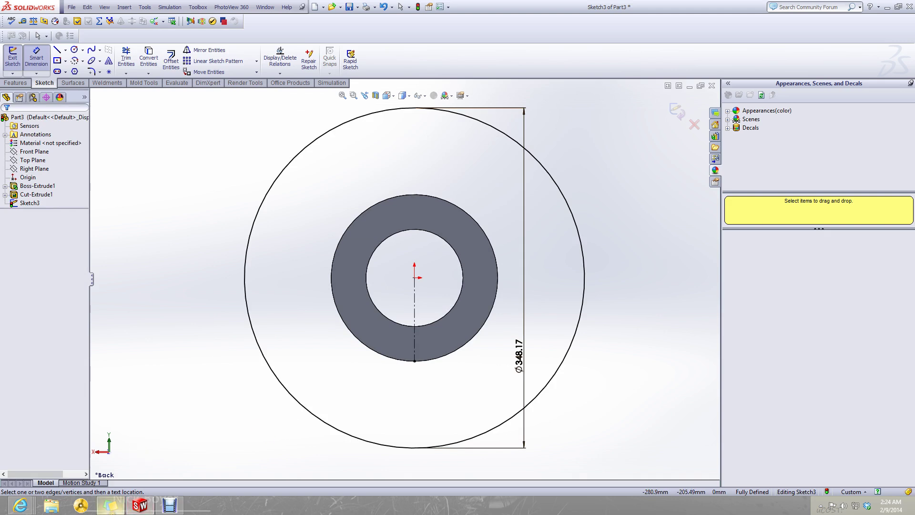
- Switch to the imported disc's document and measure the sketched circle through the innermost holes
left_click(111, 506)
left_click(112, 508)
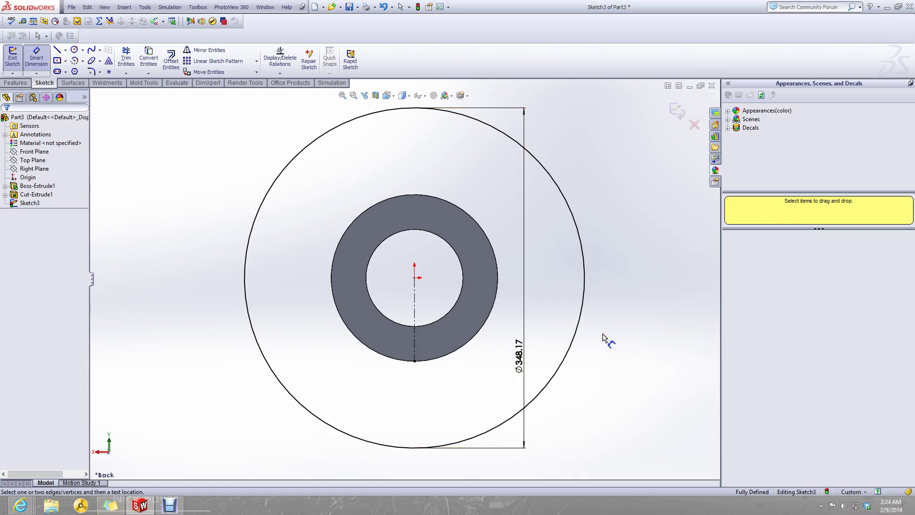
left_click(689, 86)
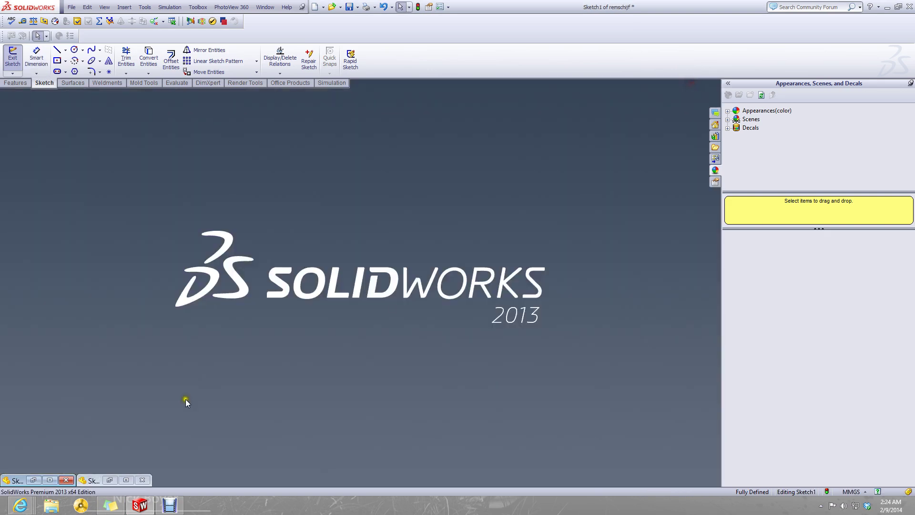
left_click(124, 480)
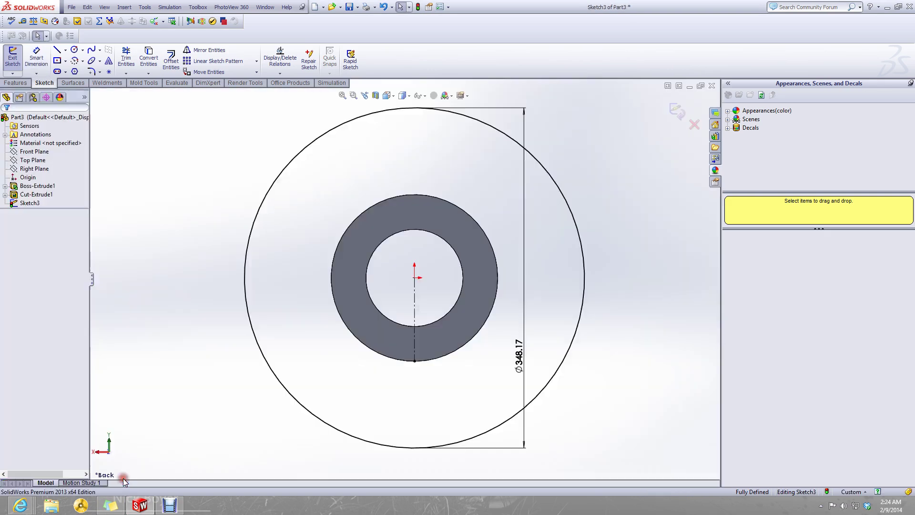
left_click(686, 85)
left_click(49, 479)
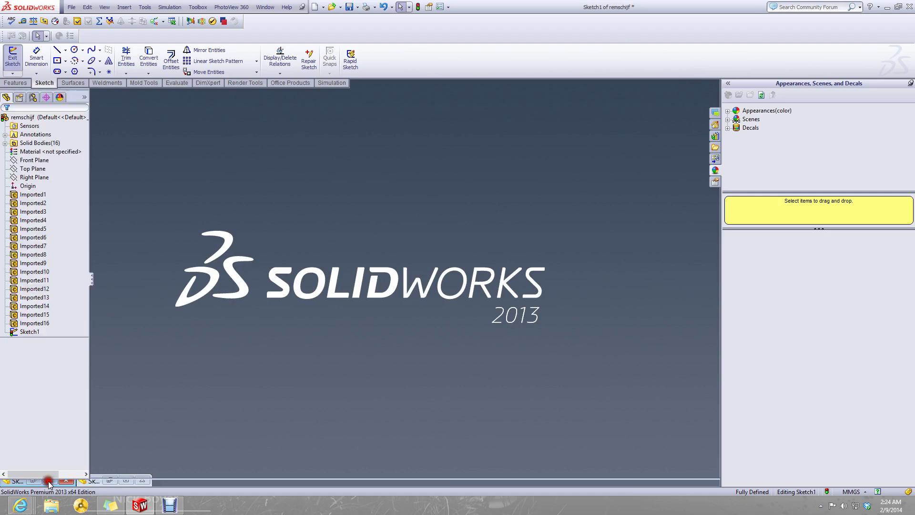
scroll(402, 243, "down", 5)
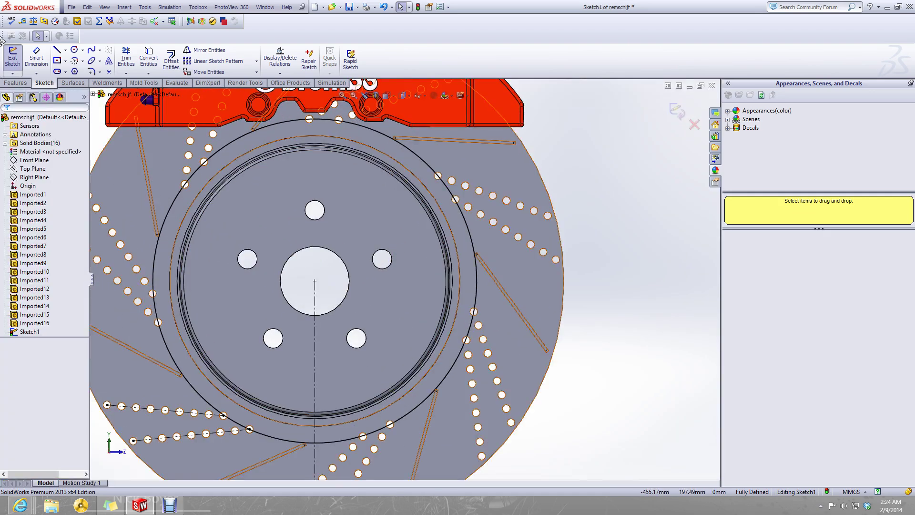
left_click(22, 21)
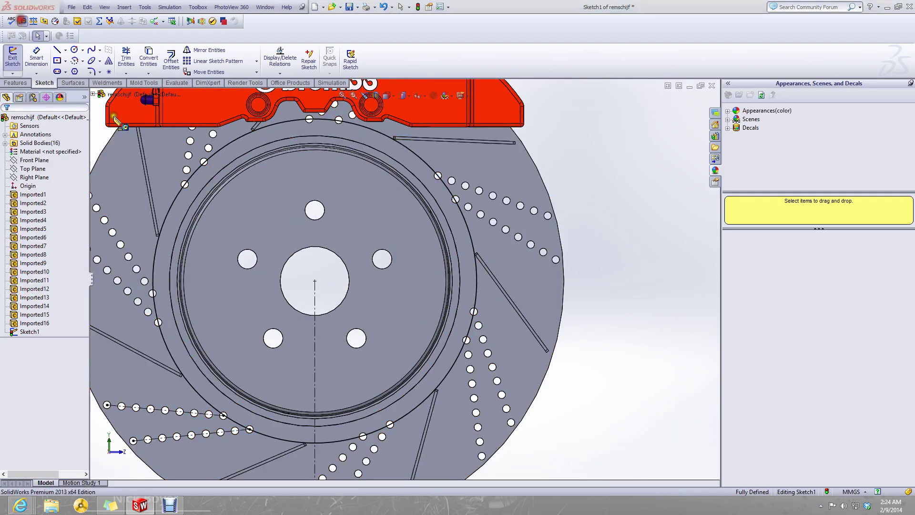
left_click(352, 440)
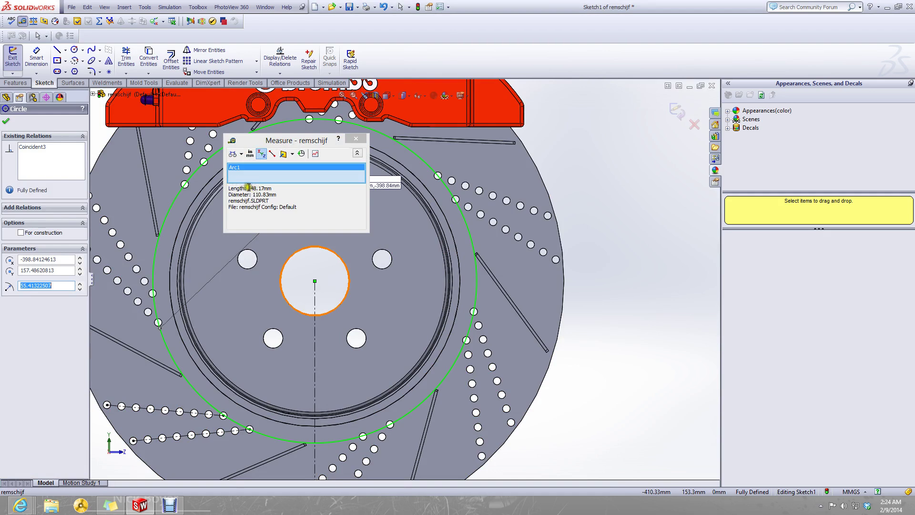
- Copy the measured diameter, replace the 348.17 mm entry in the sticky note with 110.83 mm, and close the Measure tool
left_click(265, 188)
left_click_drag(270, 187, 251, 194)
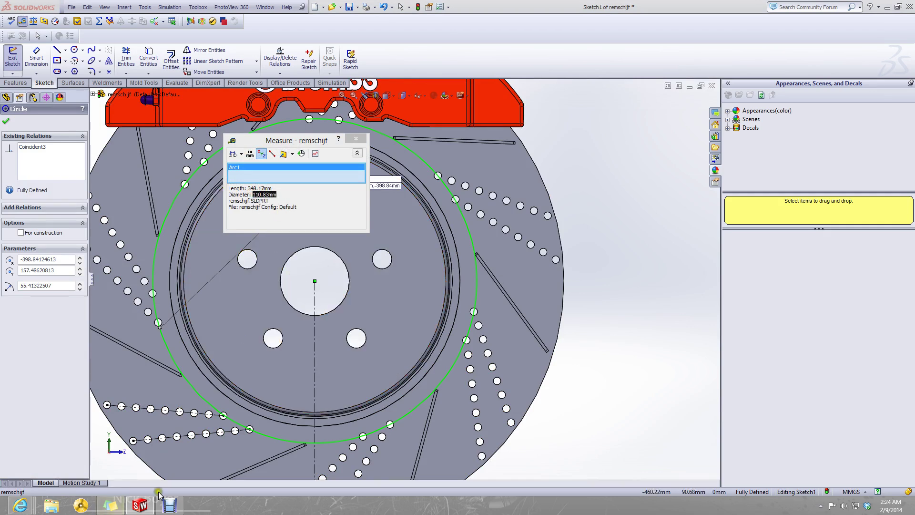
left_click(110, 505)
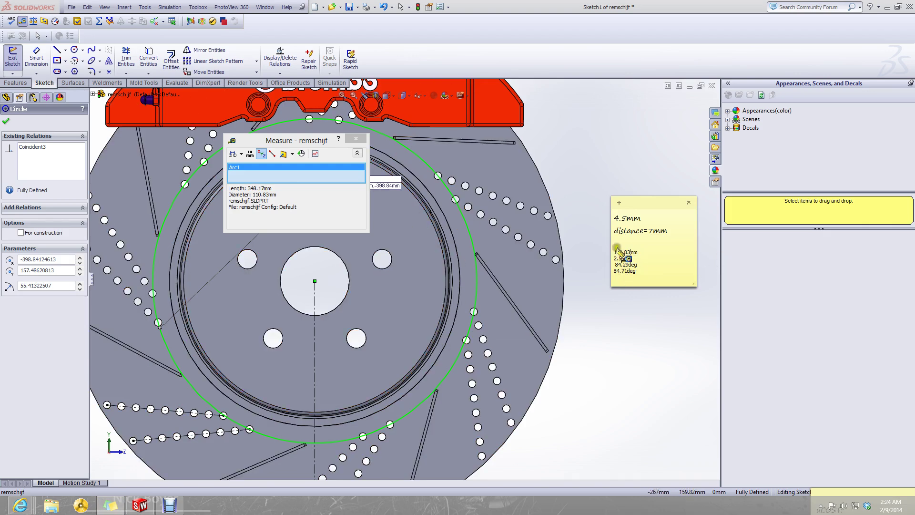
key("Escape")
left_click(642, 152)
key("Escape")
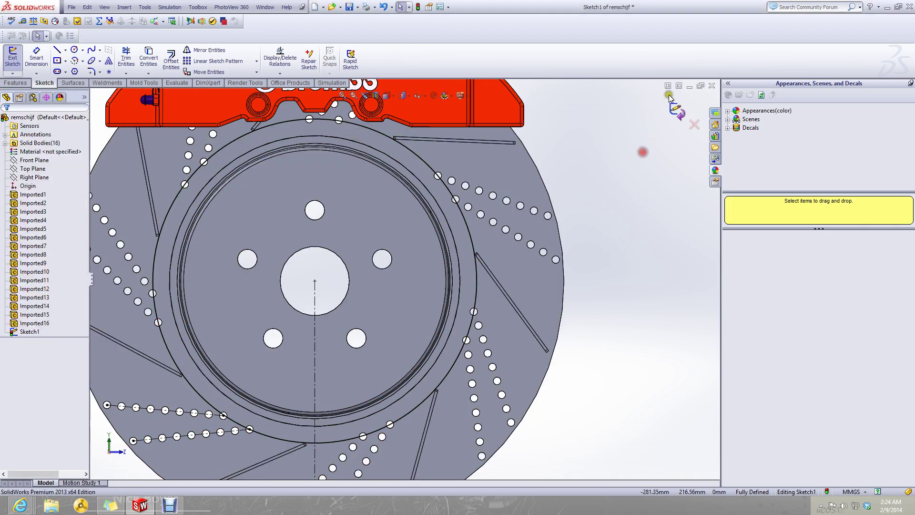
- Return to the Part3 sketch and set the circle's diameter to 110.83 mm
left_click(688, 86)
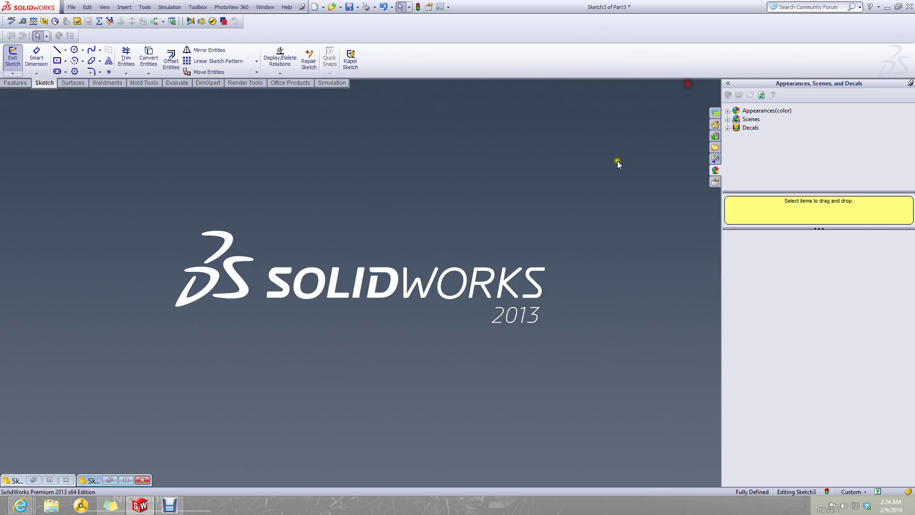
left_click(51, 479)
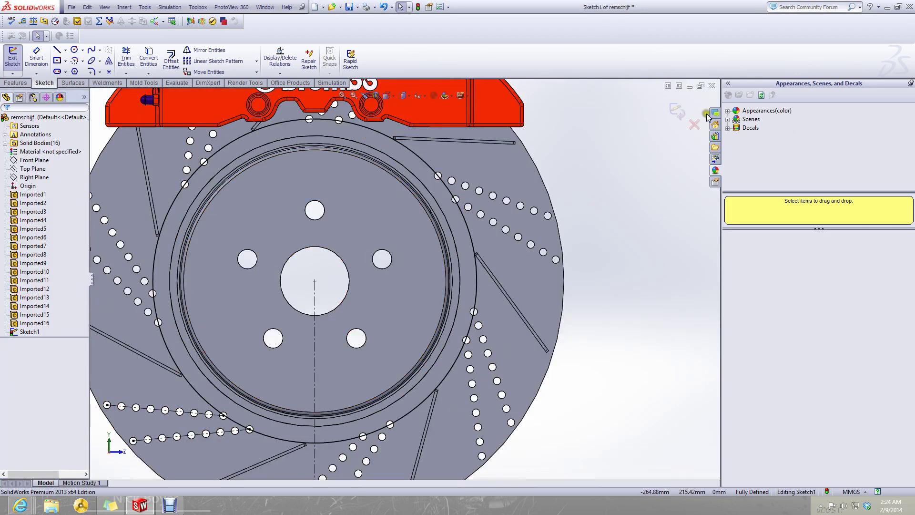
left_click(689, 86)
left_click(126, 480)
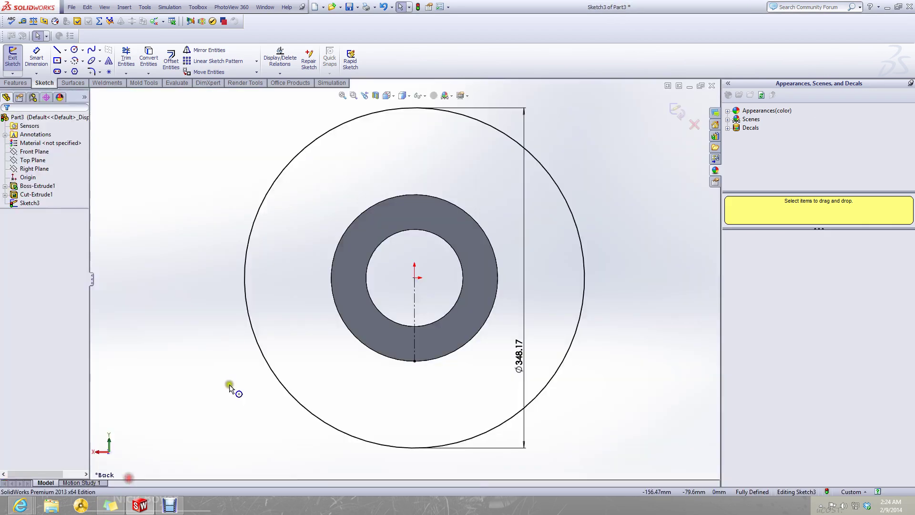
left_click_drag(492, 350, 521, 363)
left_click(521, 363)
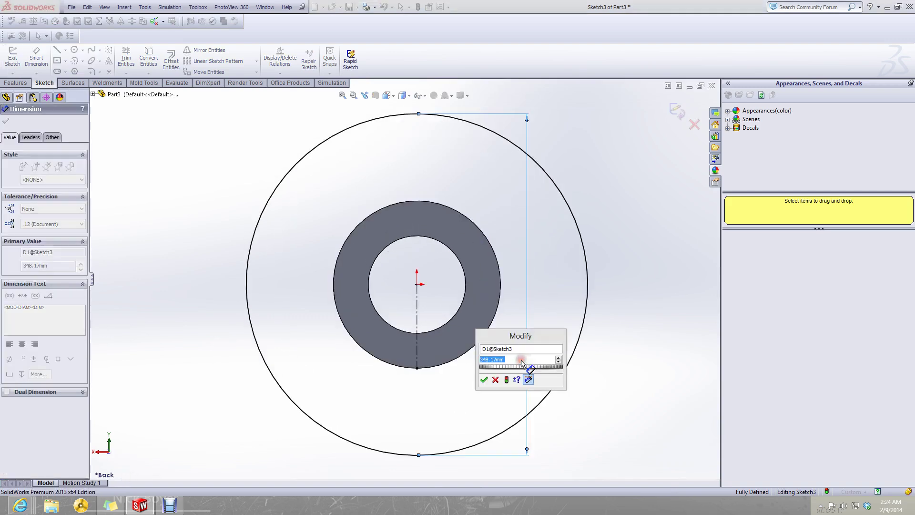
left_click(484, 379)
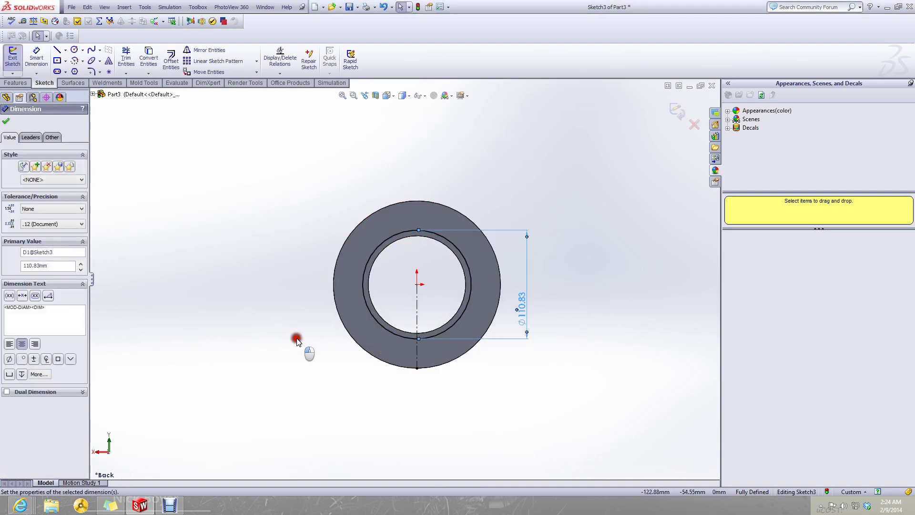
key("Escape")
key("f")
- Convert the 110.83 mm circle to construction geometry
left_click(344, 339)
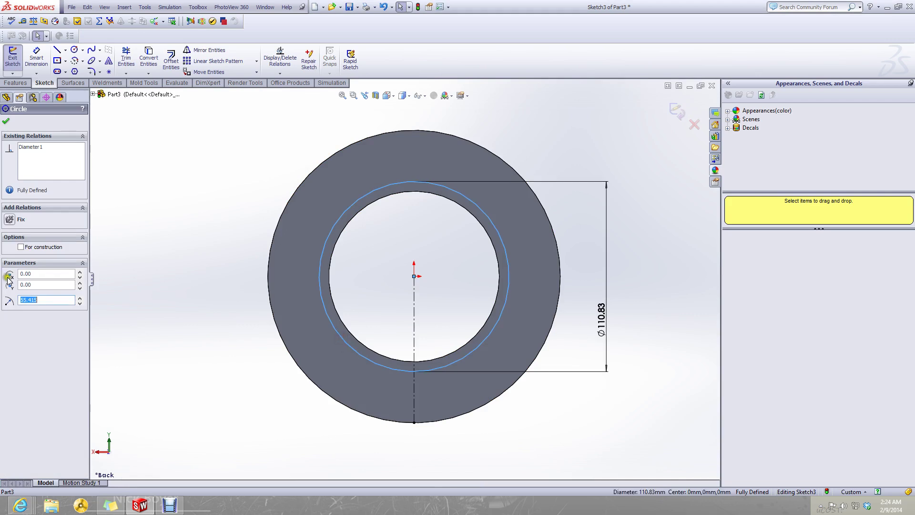
left_click(20, 247)
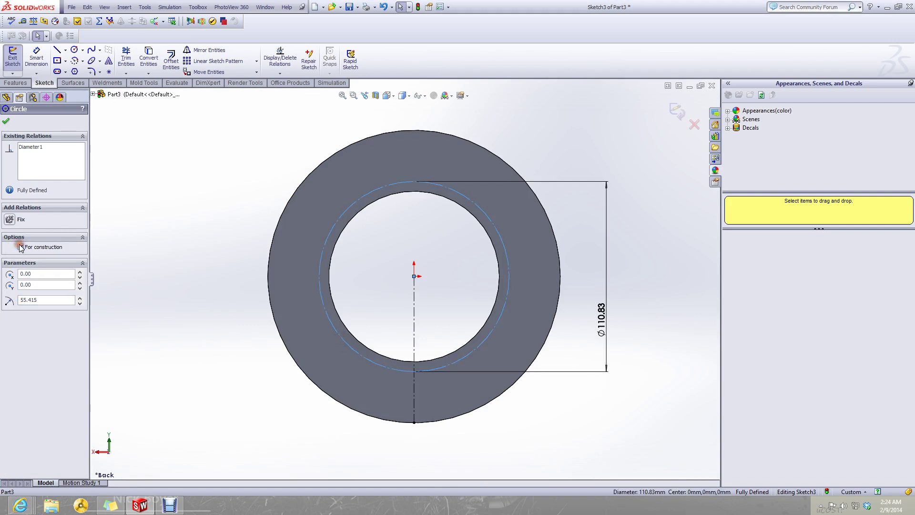
left_click(5, 121)
- Draw two small hole circles centred on the lower-left part of the construction circle, about 10 mm apart
left_click(74, 50)
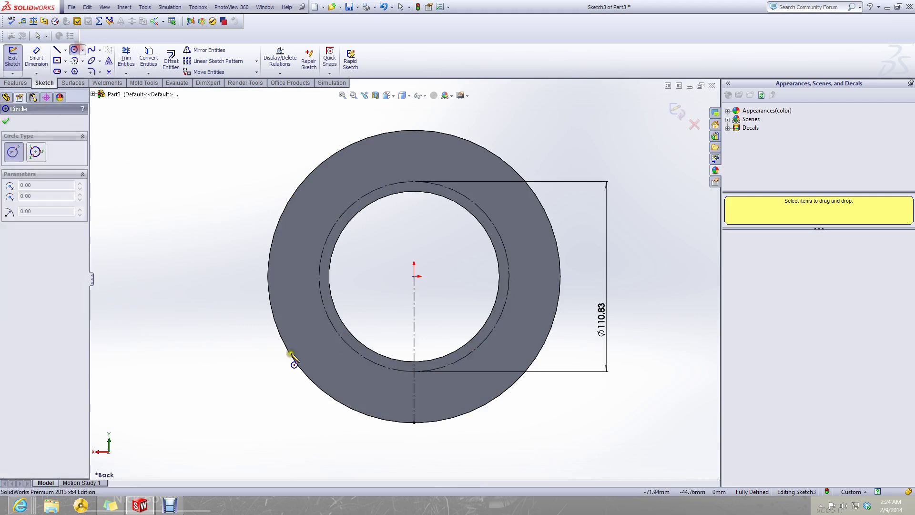
scroll(344, 339, "down", 3)
left_click(379, 371)
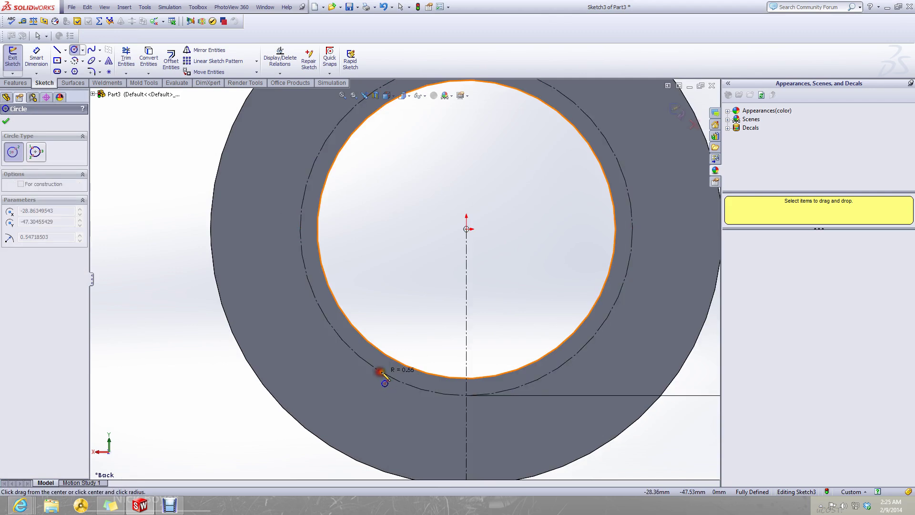
left_click(384, 373)
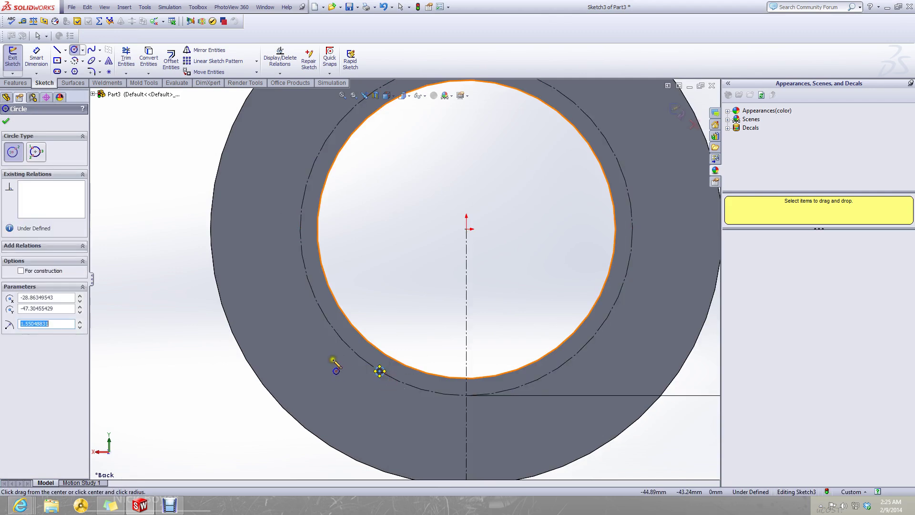
key("Escape")
left_click(76, 50)
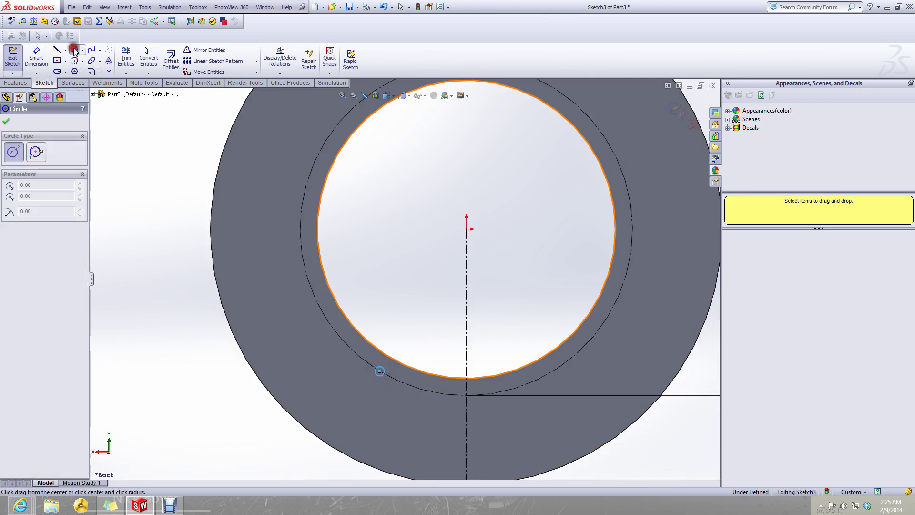
left_click(354, 352)
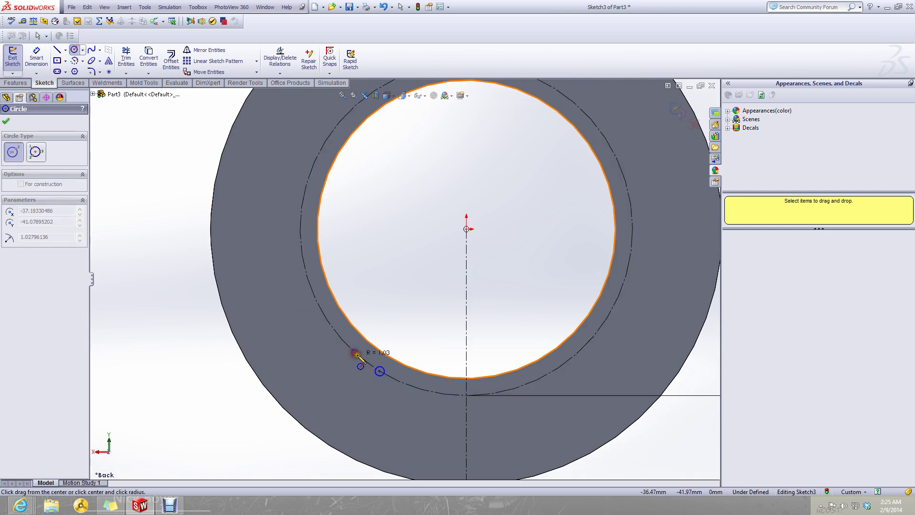
left_click(363, 363)
key("Escape")
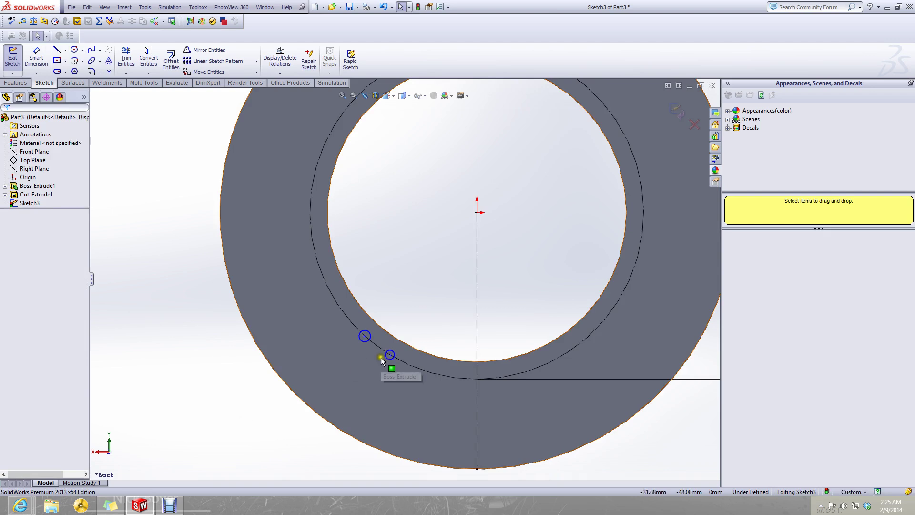
- Add an Equal relation between the two small hole circles on the construction circle
left_click(384, 356)
left_click(366, 341, "ctrl")
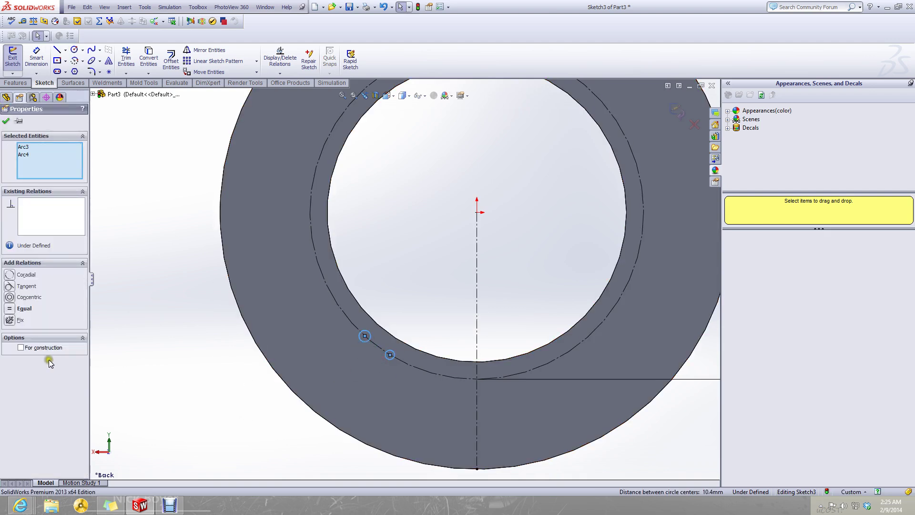
left_click(11, 308)
left_click(130, 321)
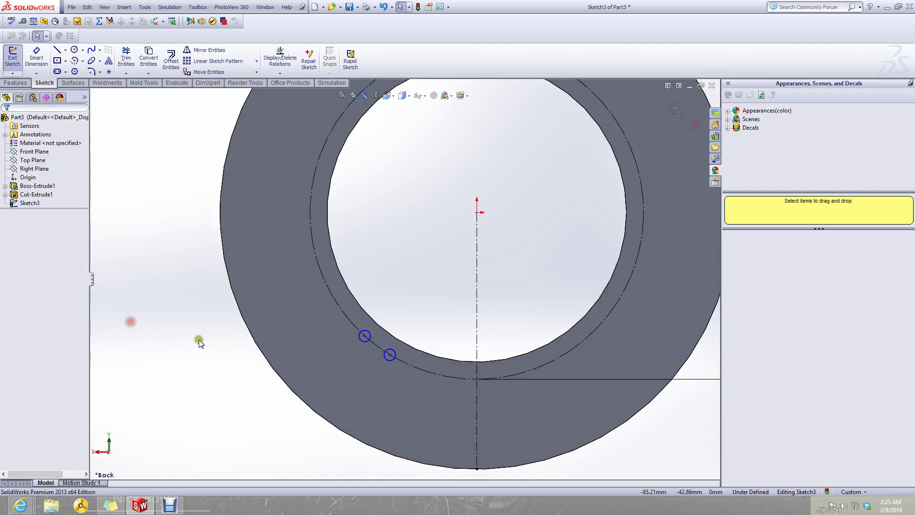
- Switch to the imported disc, examine the inner ends of its two lower-left hole rows, and return to the Part3 sketch
left_click(689, 87)
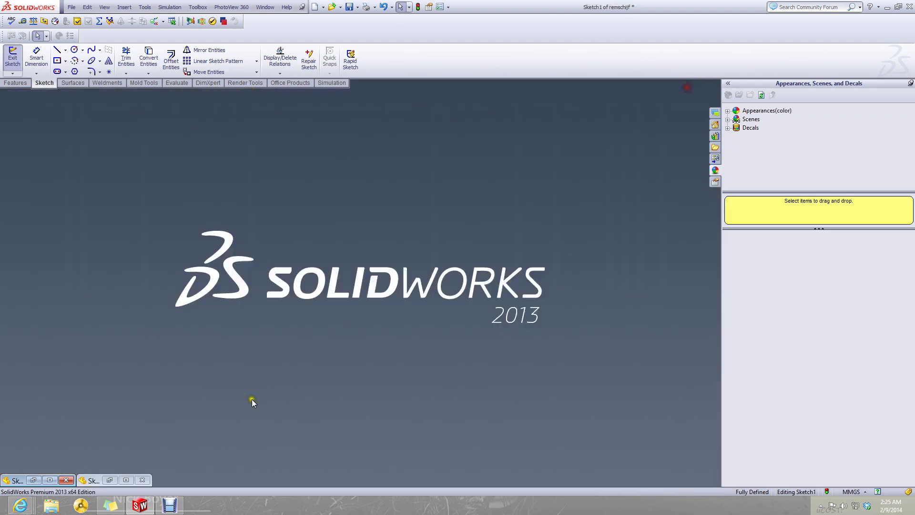
left_click(51, 479)
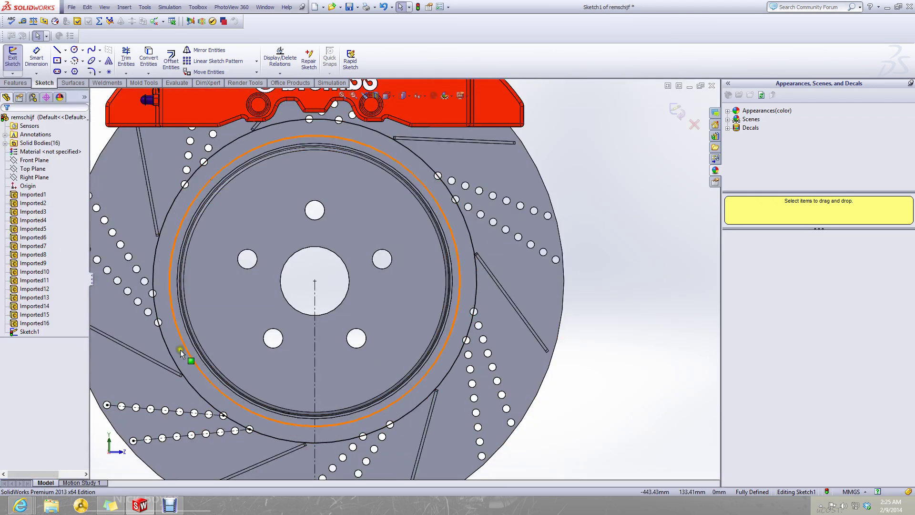
left_click(22, 21)
scroll(225, 302, "up", 3)
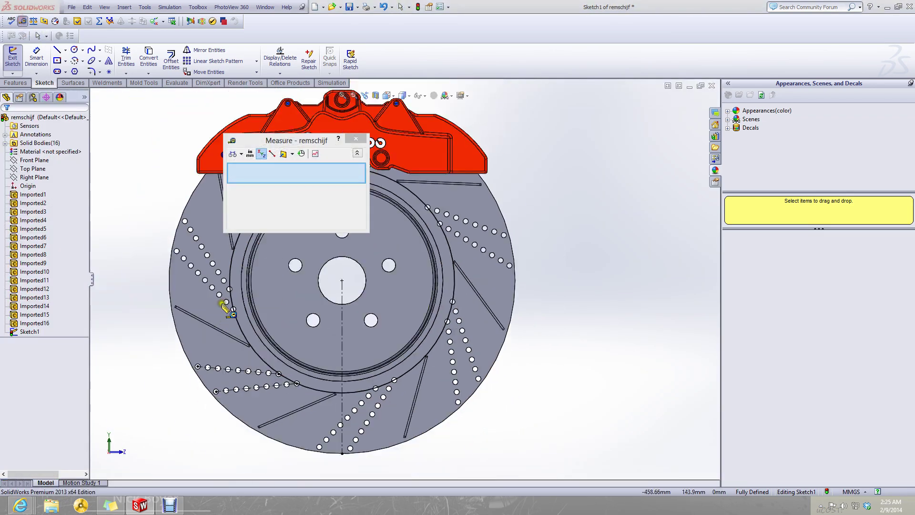
scroll(296, 374, "down", 10)
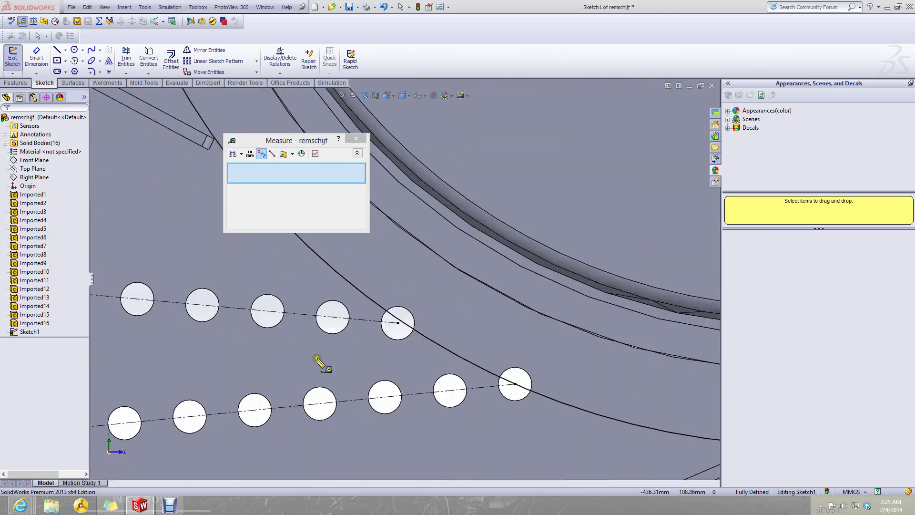
left_click(330, 333)
key("Escape")
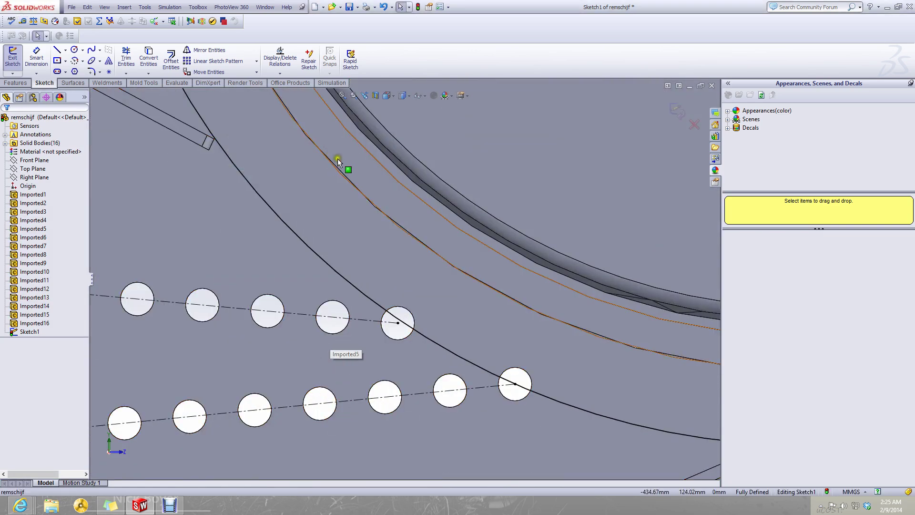
scroll(595, 214, "up", 10)
left_click(689, 86)
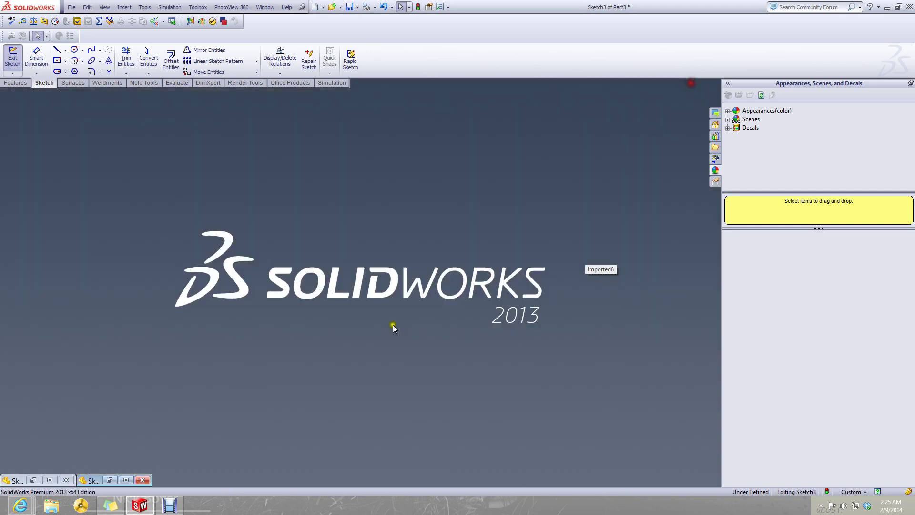
left_click(123, 484)
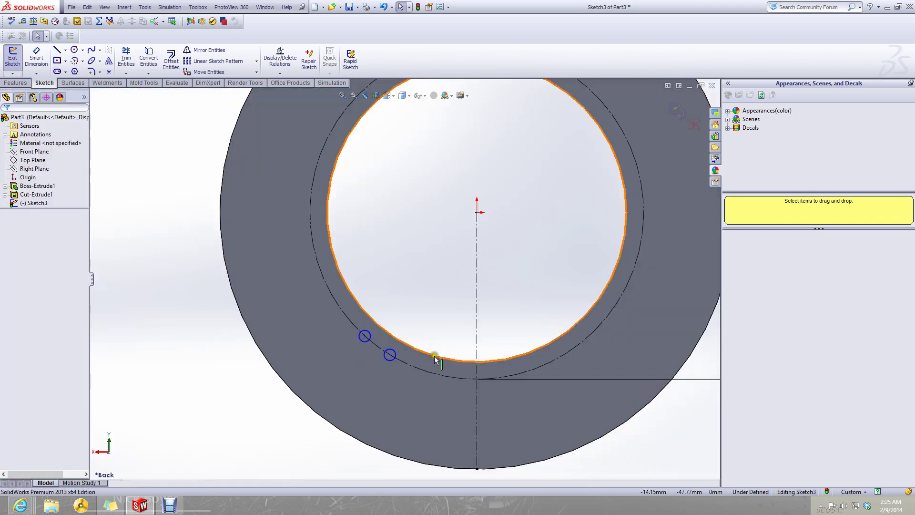
- Dimension the lower small hole circle with a diameter of 2.56 mm
scroll(433, 361, "down", 2)
left_click(38, 55)
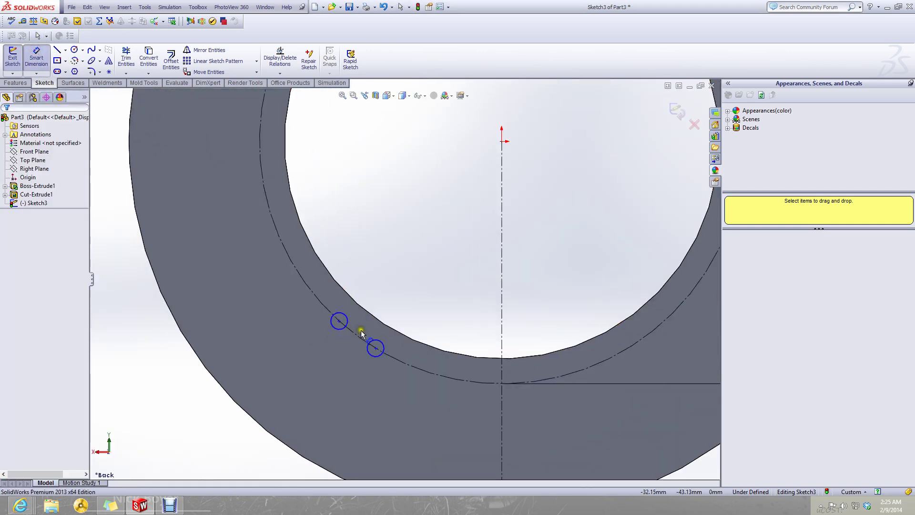
left_click(379, 343)
left_click(374, 352)
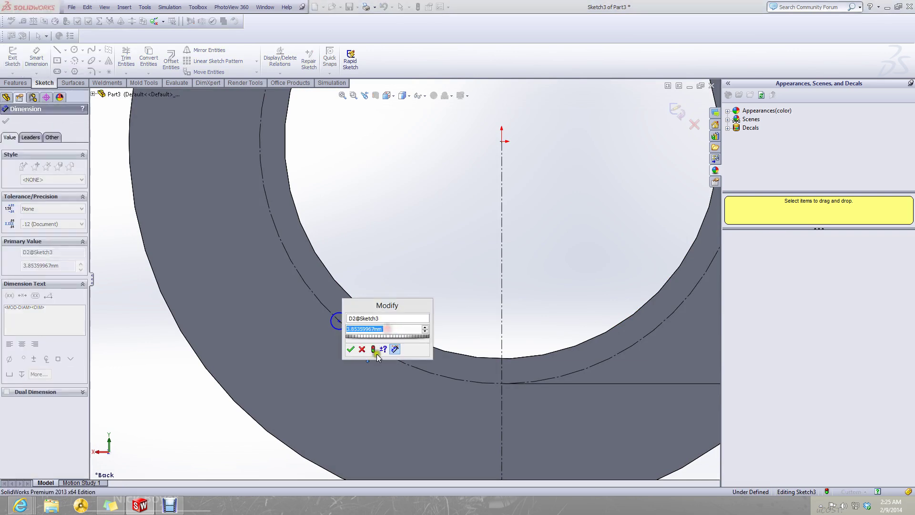
type("2.56")
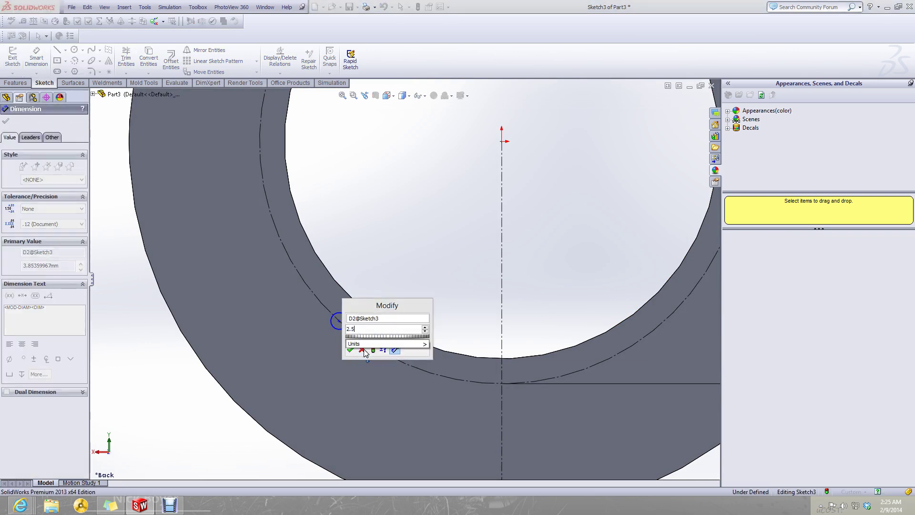
key("Return")
scroll(281, 396, "down", 2)
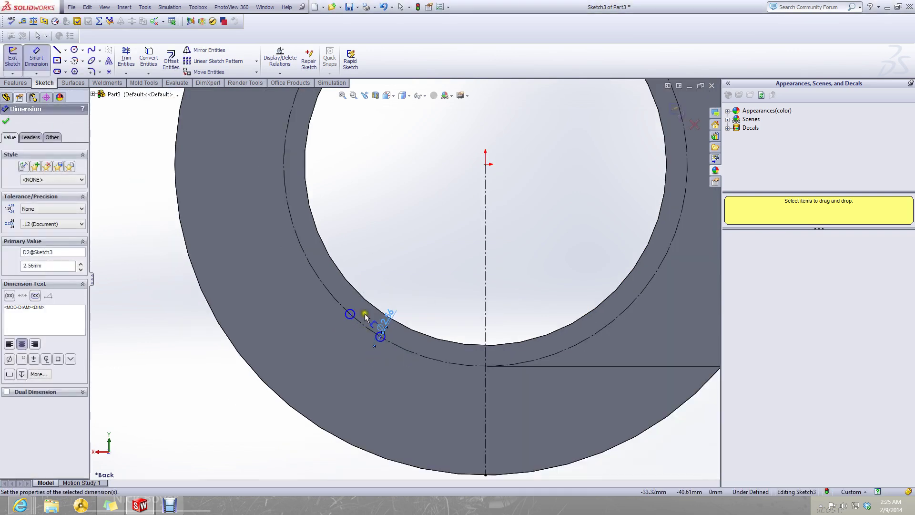
- Check the noted measurements and set the centre distance between the two small hole circles to 10 mm
left_click(117, 503)
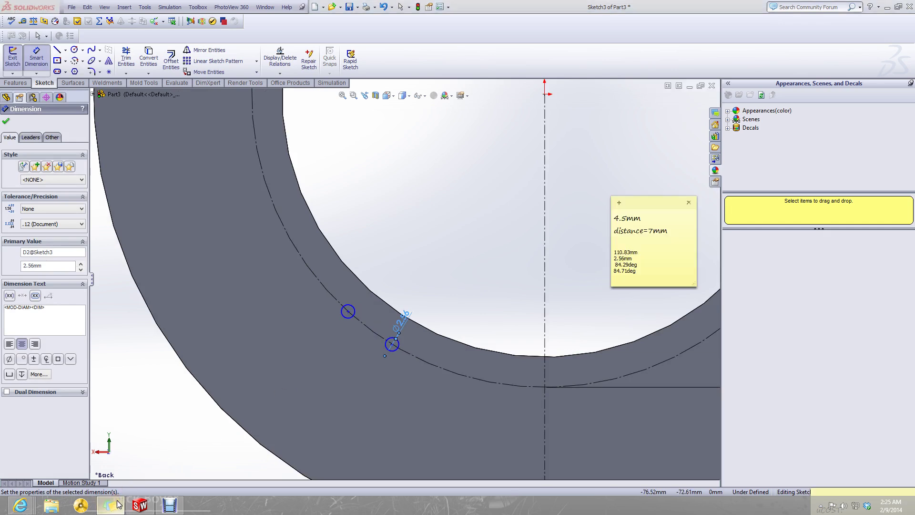
left_click(116, 504)
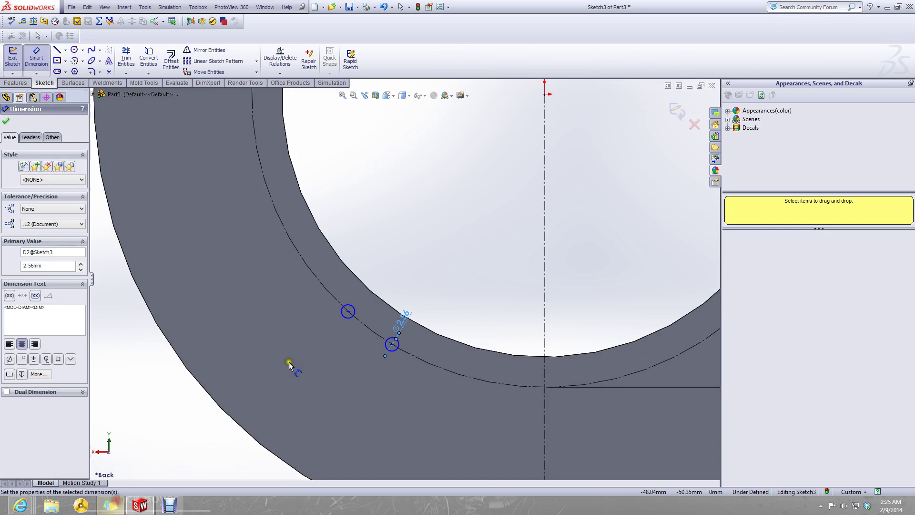
left_click(181, 404)
left_click(49, 58)
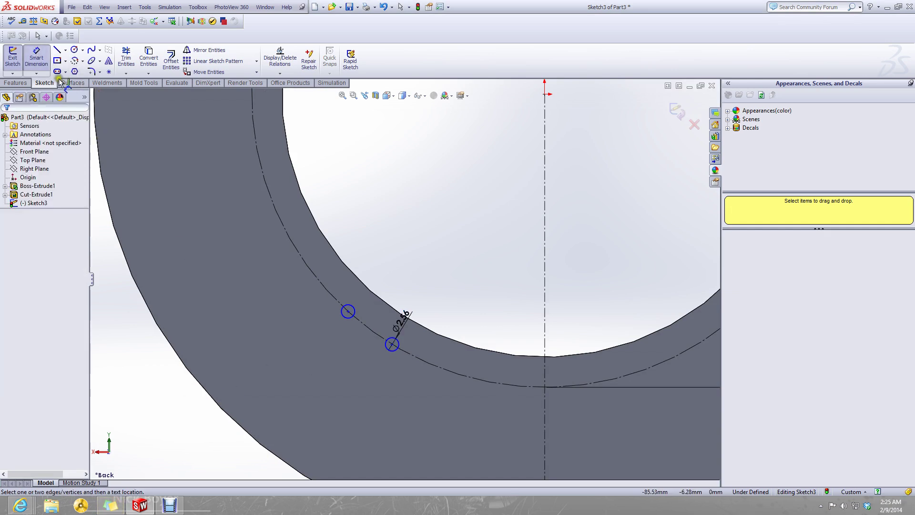
left_click(389, 342)
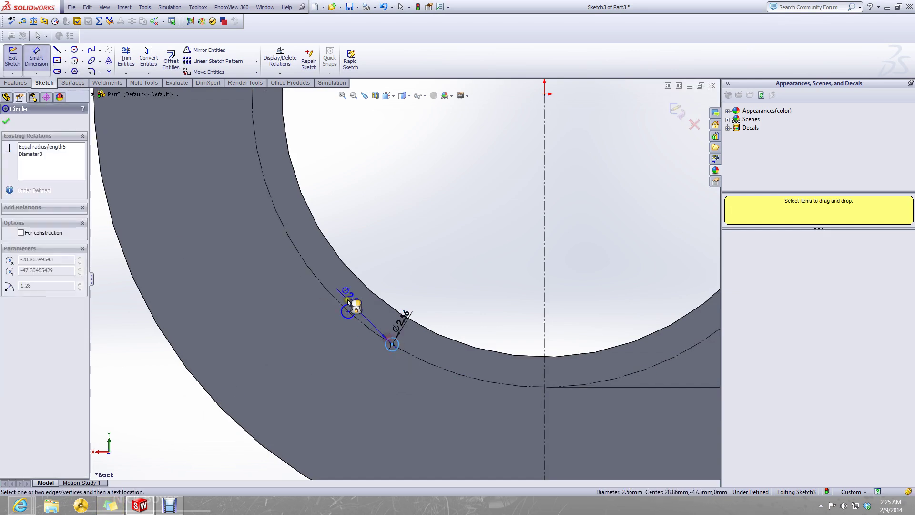
left_click(348, 306)
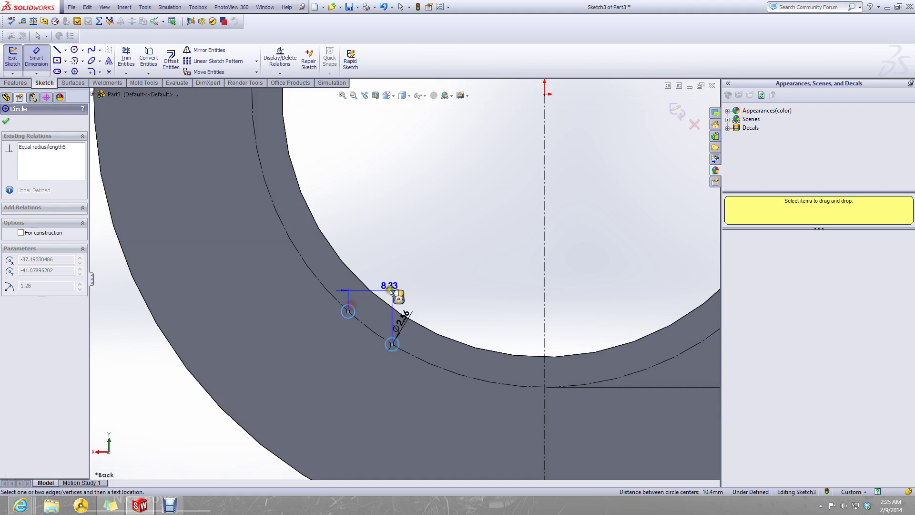
left_click(419, 281)
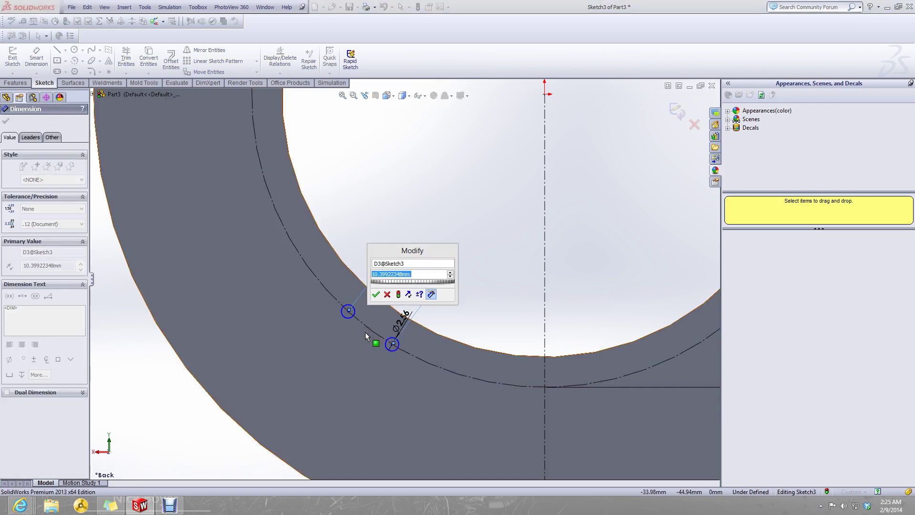
type("10")
key("Return")
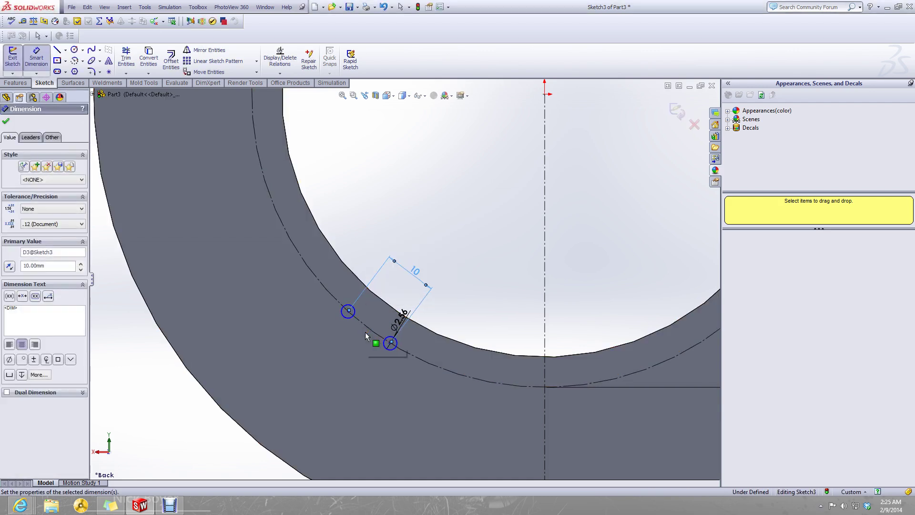
left_click(474, 221)
left_click(65, 50)
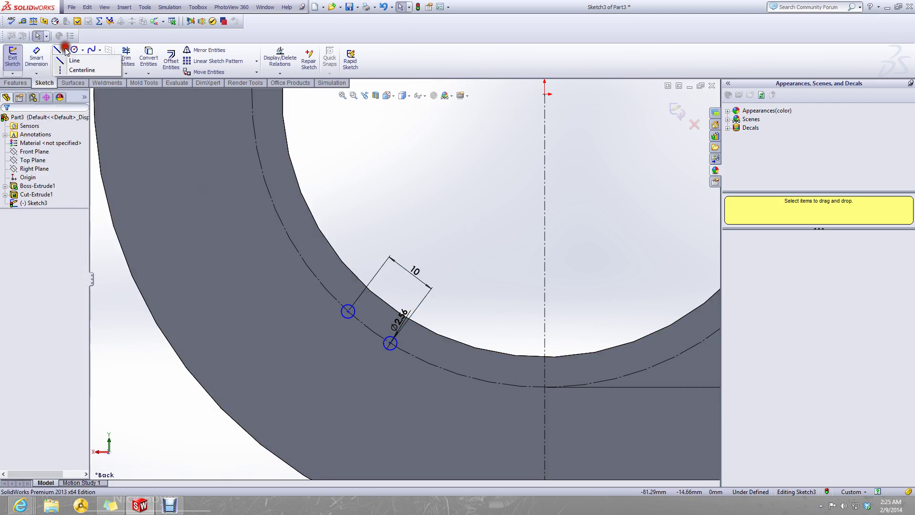
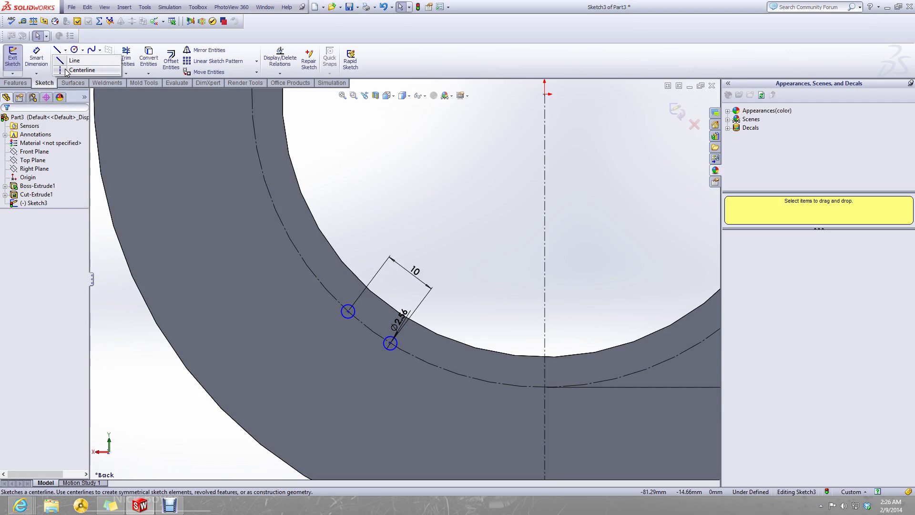
left_click(447, 167)
scroll(448, 183, "up", 4)
scroll(431, 240, "down", 1)
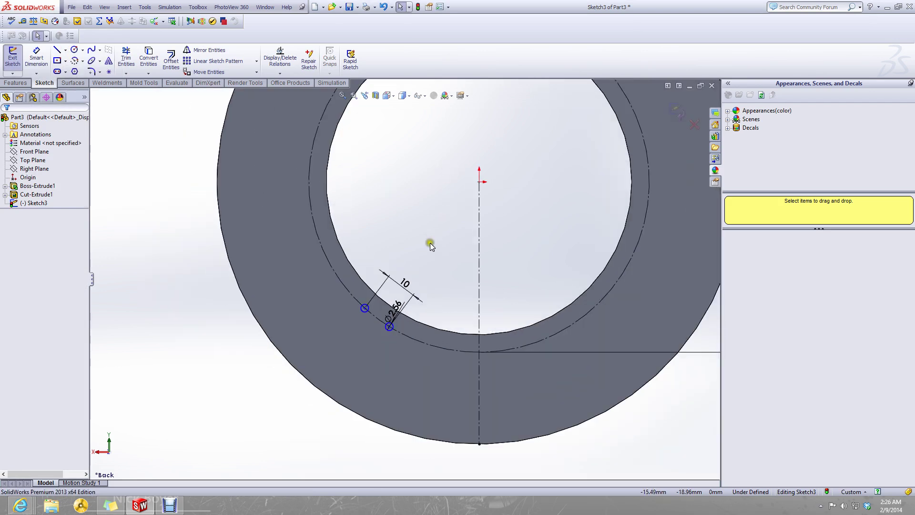
scroll(430, 246, "down", 1)
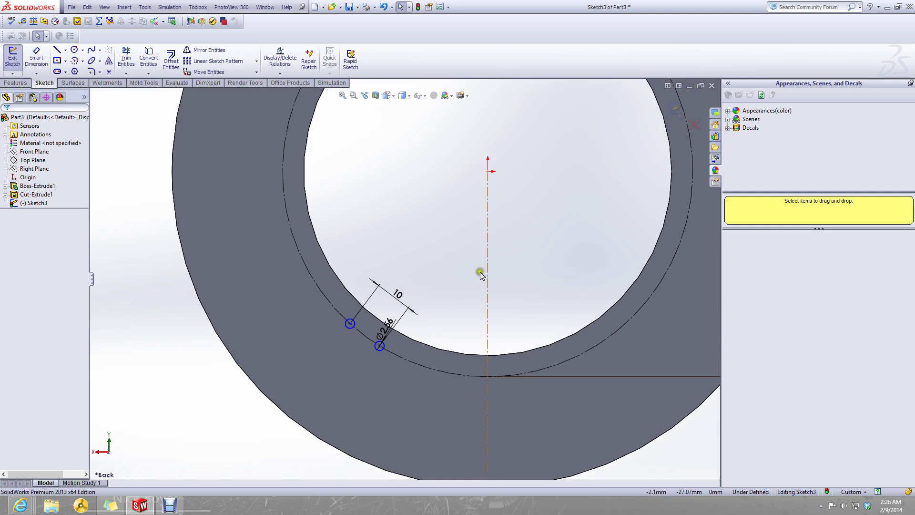
scroll(381, 310, "up", 3)
scroll(401, 343, "down", 4)
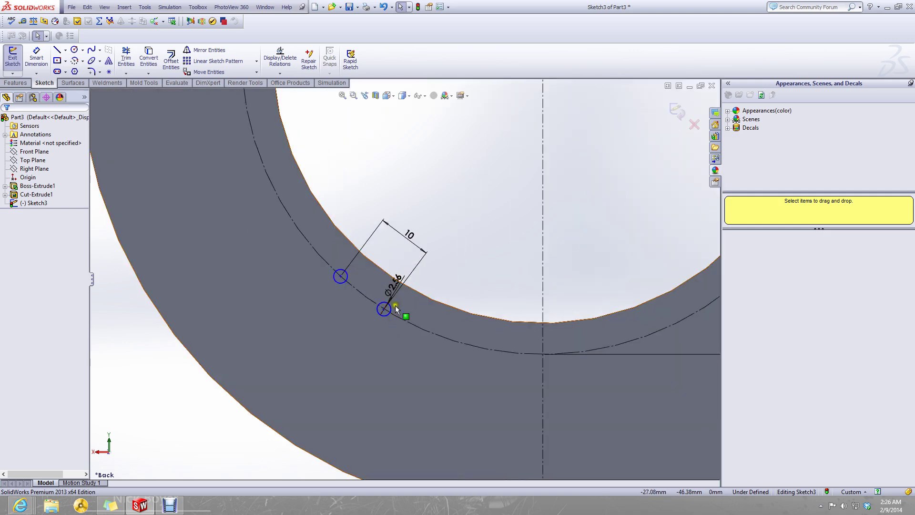
- Switch to the imported disc and measure the distance from its vertical centerline to the innermost hole centre of the lower-left pair's lower row
left_click(689, 86)
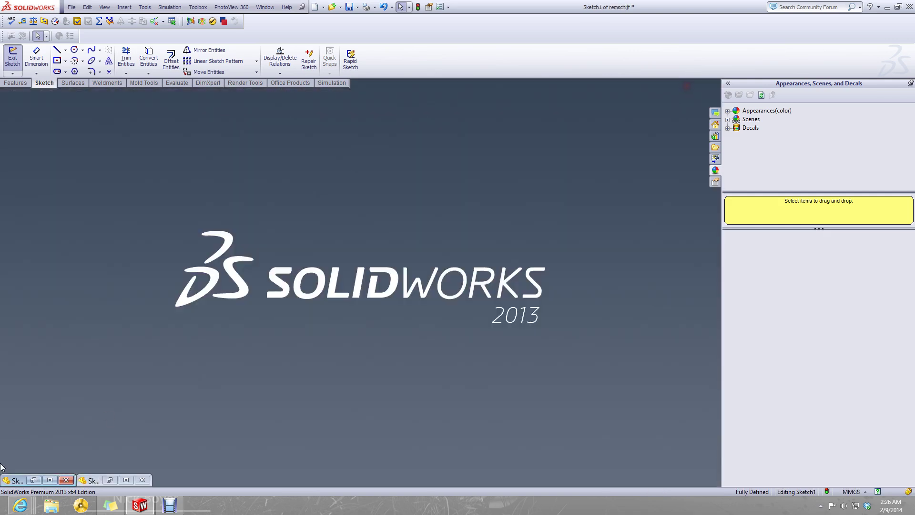
left_click(51, 480)
scroll(443, 270, "down", 3)
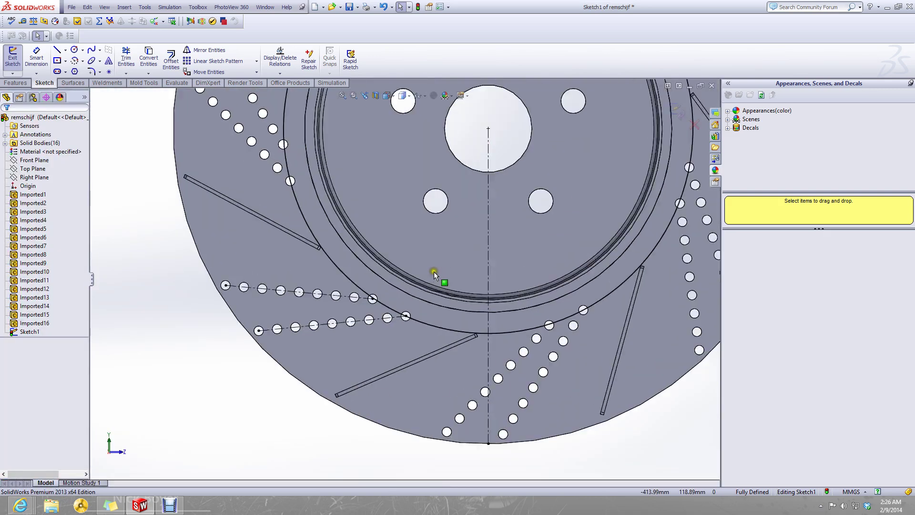
left_click(36, 51)
key("Escape")
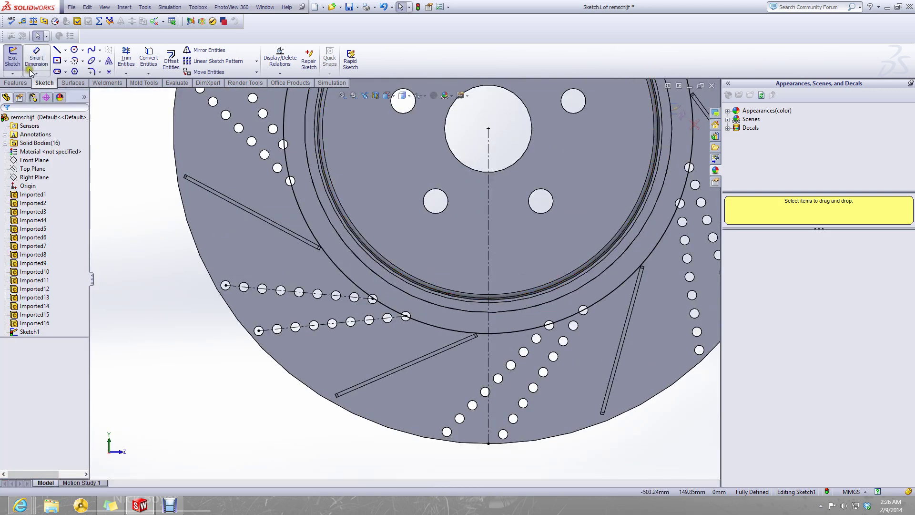
left_click(22, 21)
left_click(488, 322)
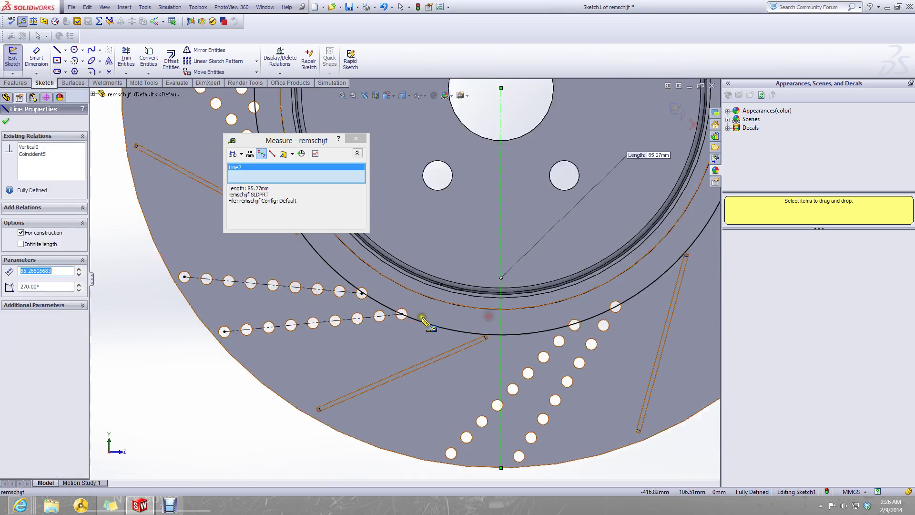
scroll(406, 316, "down", 3)
left_click(376, 300)
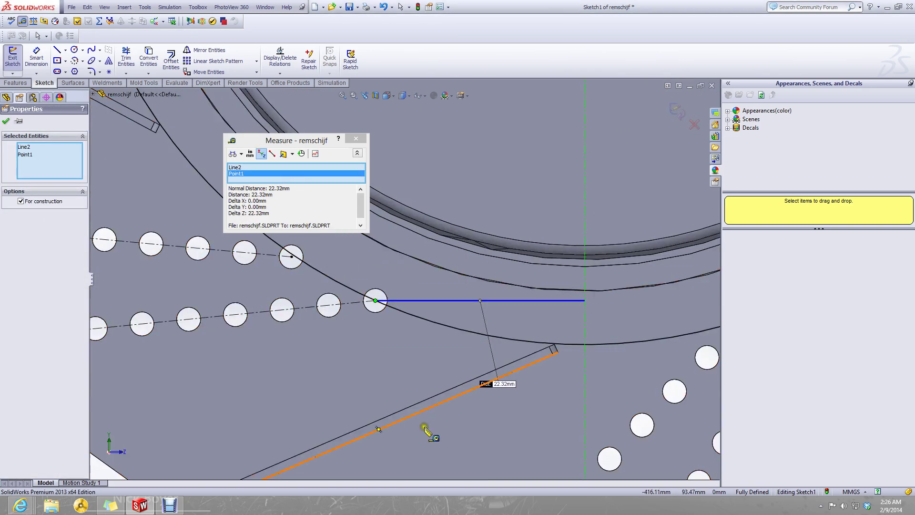
scroll(352, 369, "up", 2)
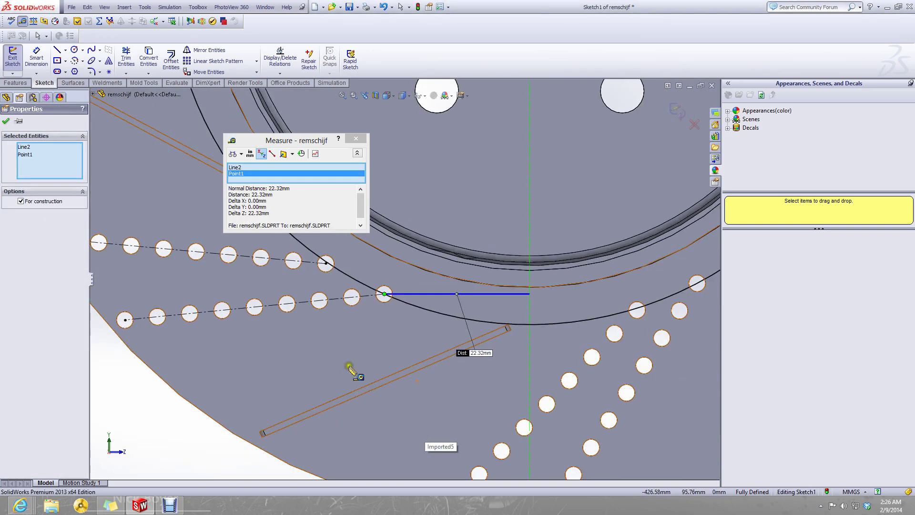
left_click(251, 213)
left_click(261, 216)
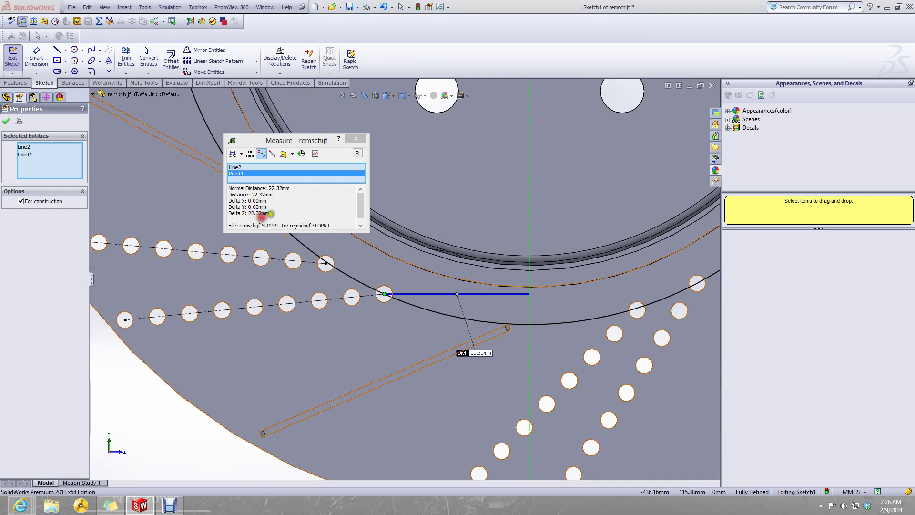
- Close the Measure tool, clear the selection, and minimize the imported disc's window
left_click(361, 143)
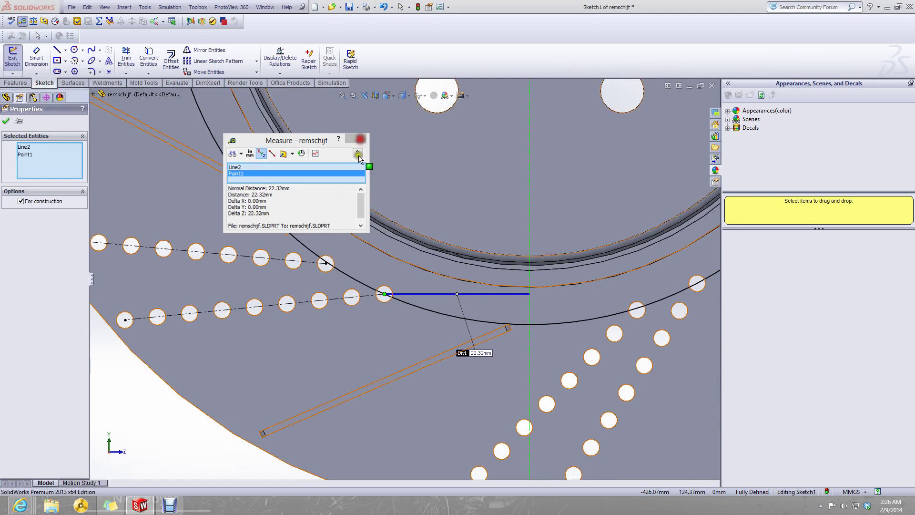
scroll(292, 368, "up", 3)
left_click(277, 370)
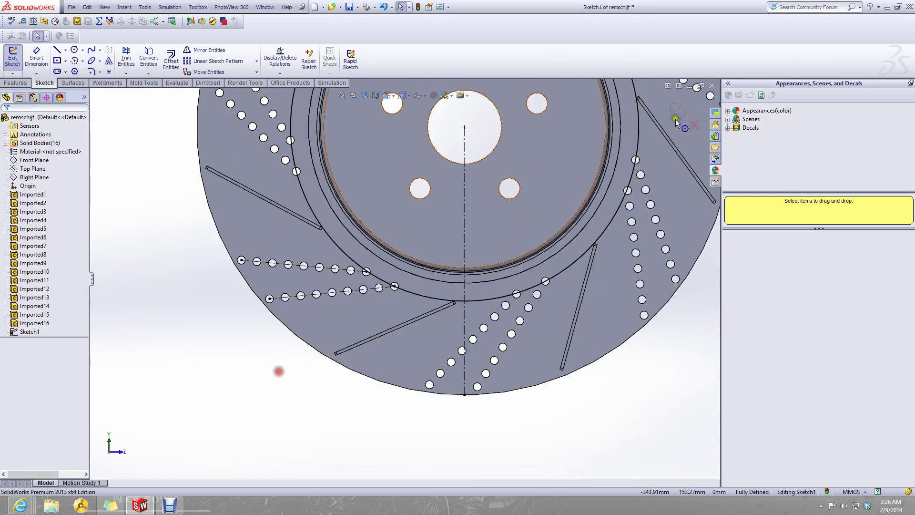
left_click(691, 85)
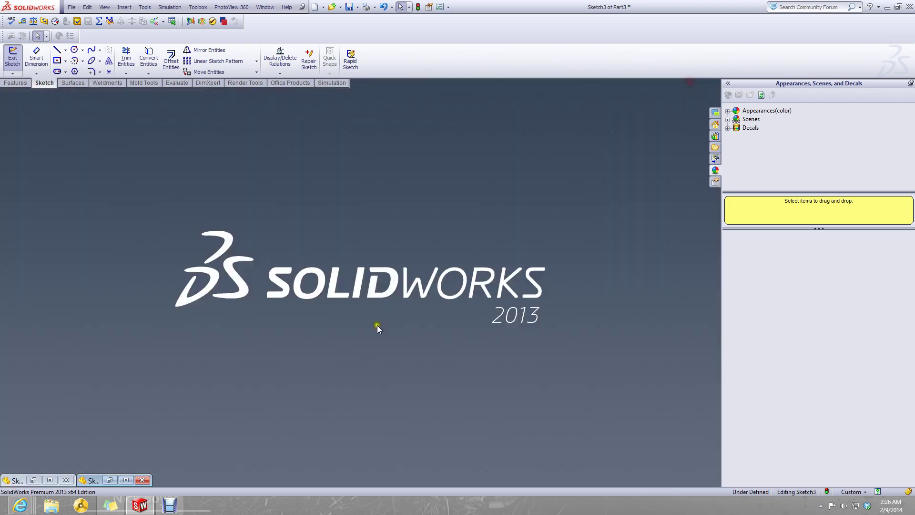
- Restore the new part's window and dimension the lower small circle's centre 22.32 mm from the vertical centerline
left_click(110, 481)
scroll(367, 320, "up", 2)
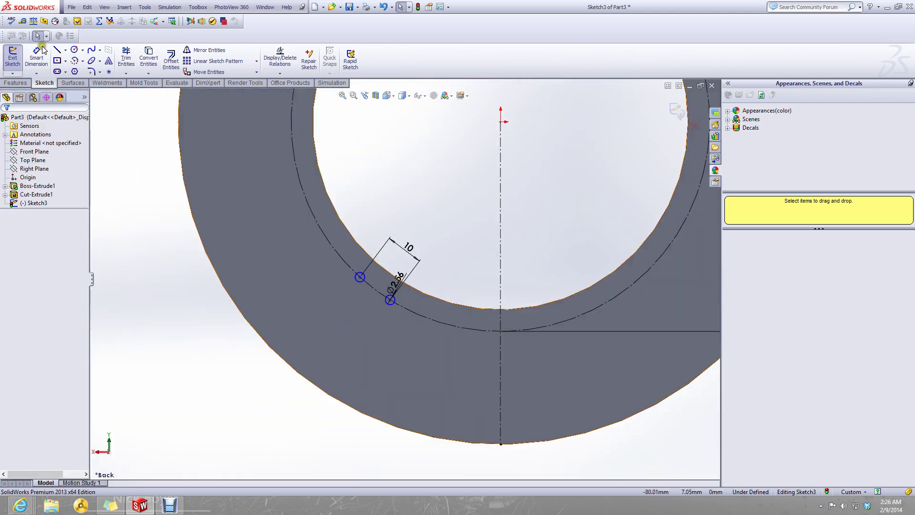
left_click(37, 53)
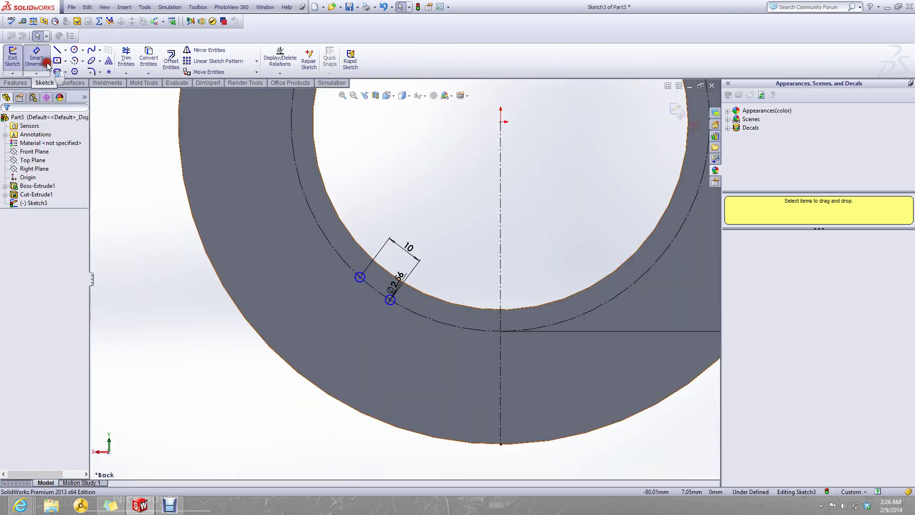
left_click(389, 300)
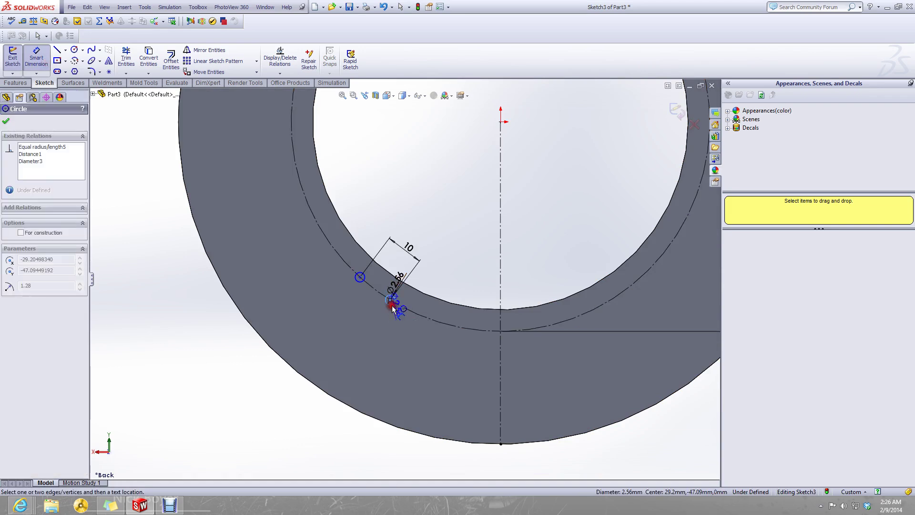
left_click(500, 302)
left_click(443, 364)
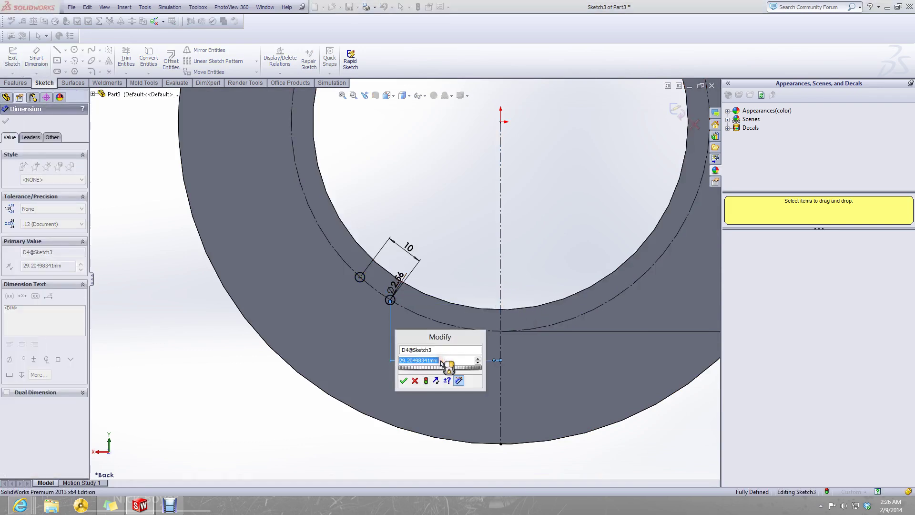
type("22.32")
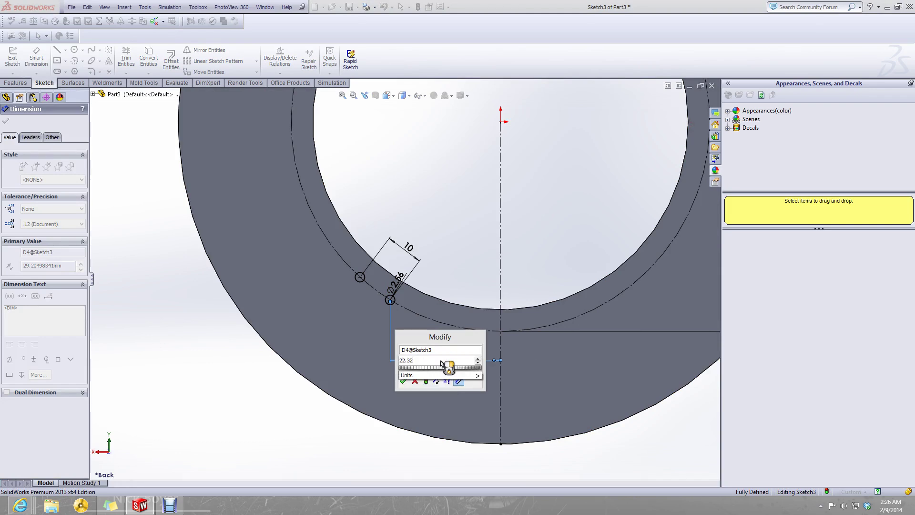
key("Return")
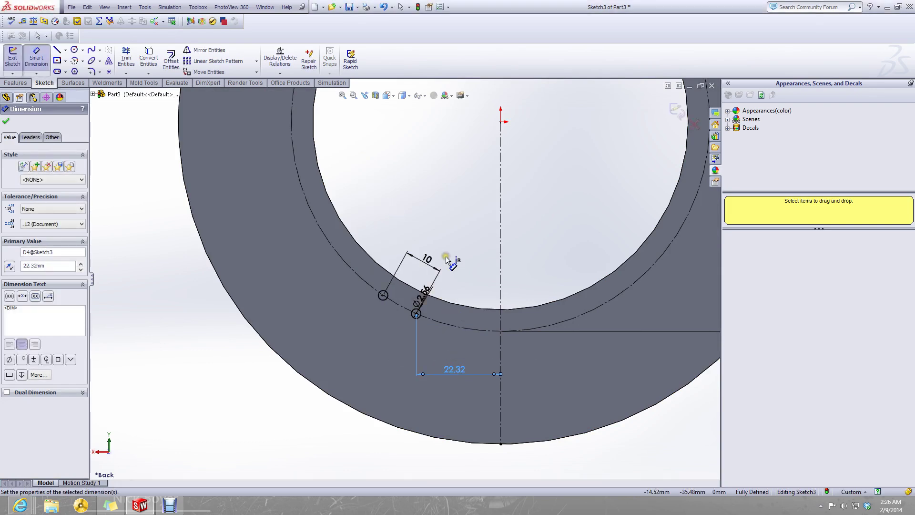
left_click(241, 343)
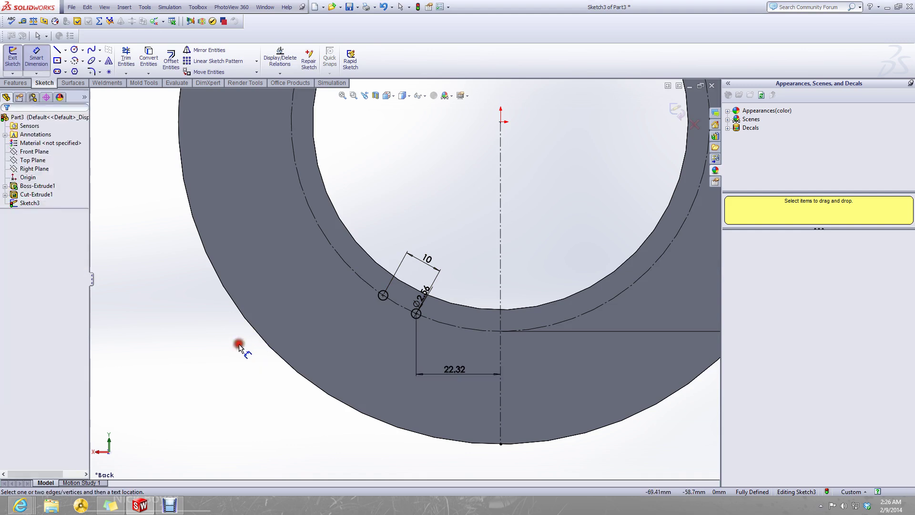
- Sketch a centerline about 35 mm long from the lower small circle's centre outward toward the disc's lower-left outer edge
left_click(65, 49)
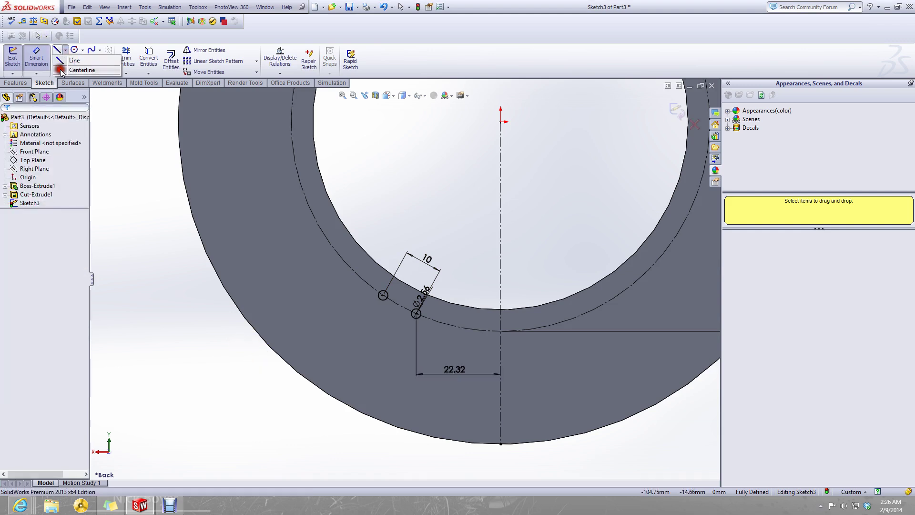
left_click(64, 72)
left_click(416, 314)
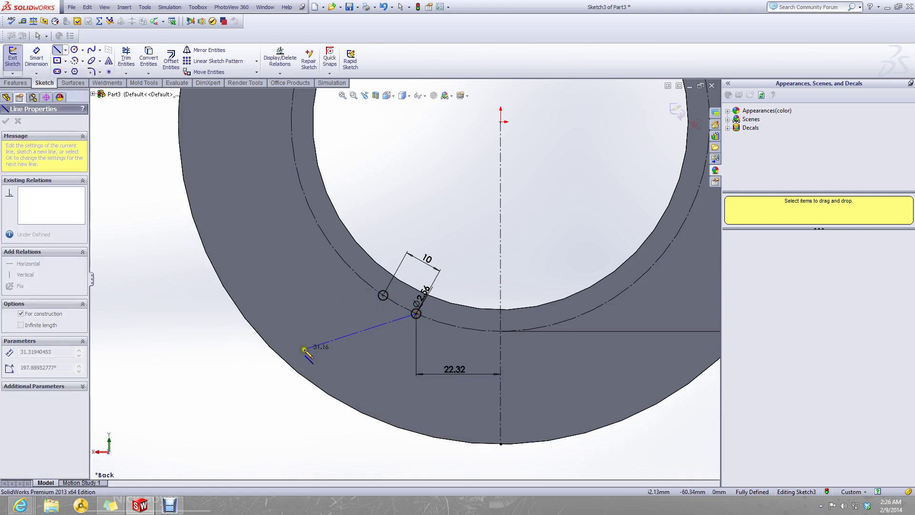
left_click(288, 348)
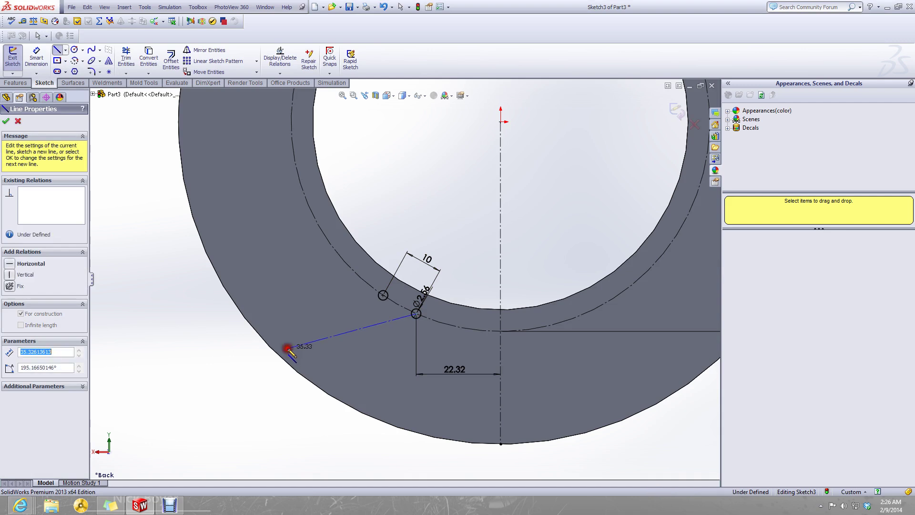
key("Escape")
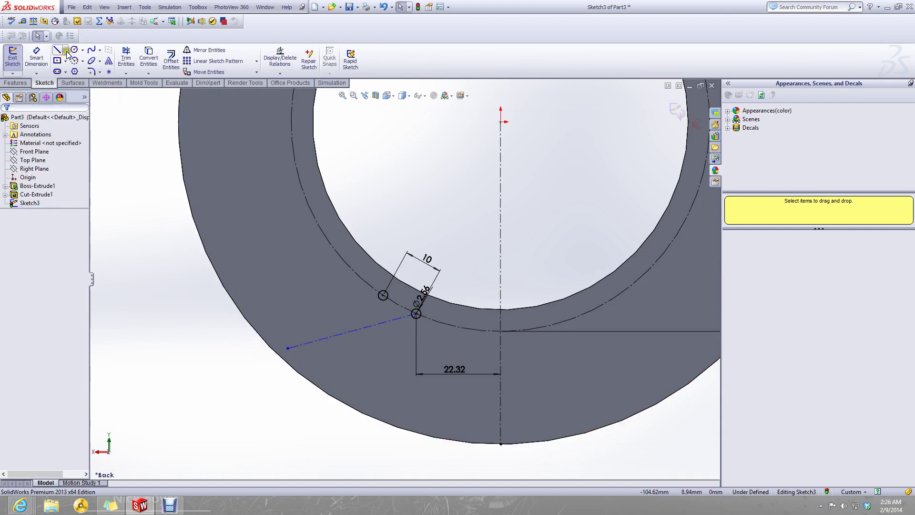
- Sketch a second, nearly horizontal centerline about 35 mm long from the upper small circle's centre toward the disc's outer edge
left_click(65, 50)
left_click(65, 72)
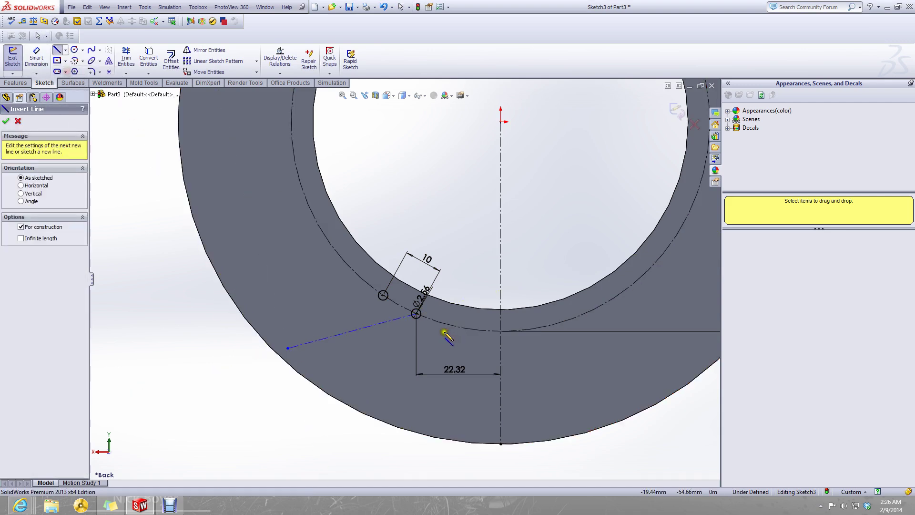
left_click(383, 295)
left_click(251, 301)
key("Escape")
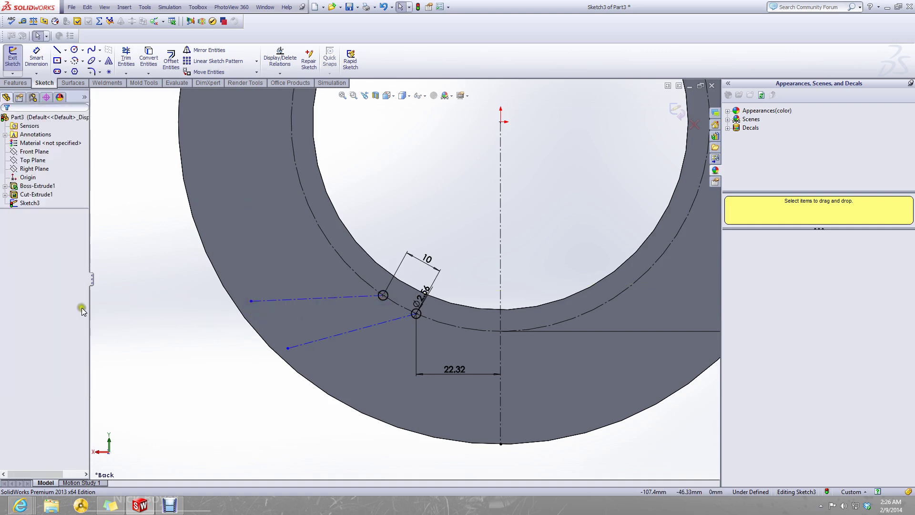
- Dimension the angle between the lower slanted centerline and the vertical centerline as 84.29 degrees, copying the value from the sticky note
left_click(36, 56)
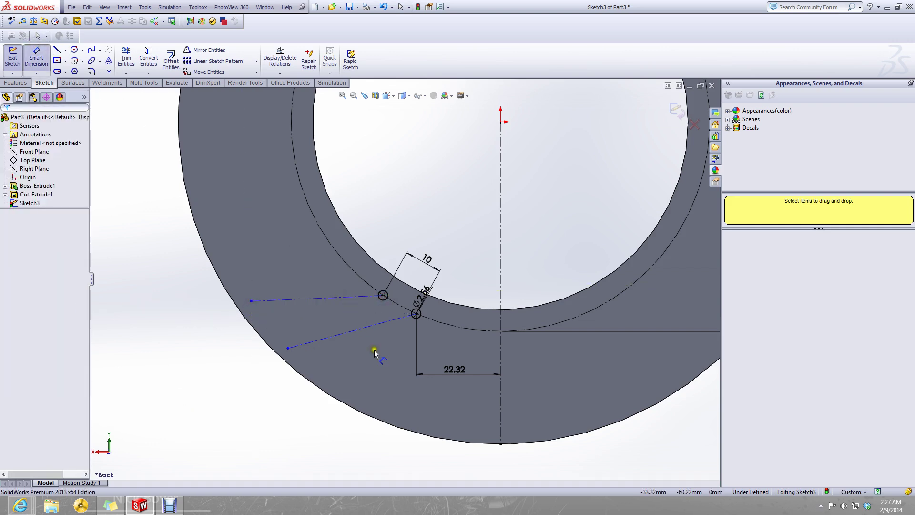
left_click(373, 332)
left_click(500, 312)
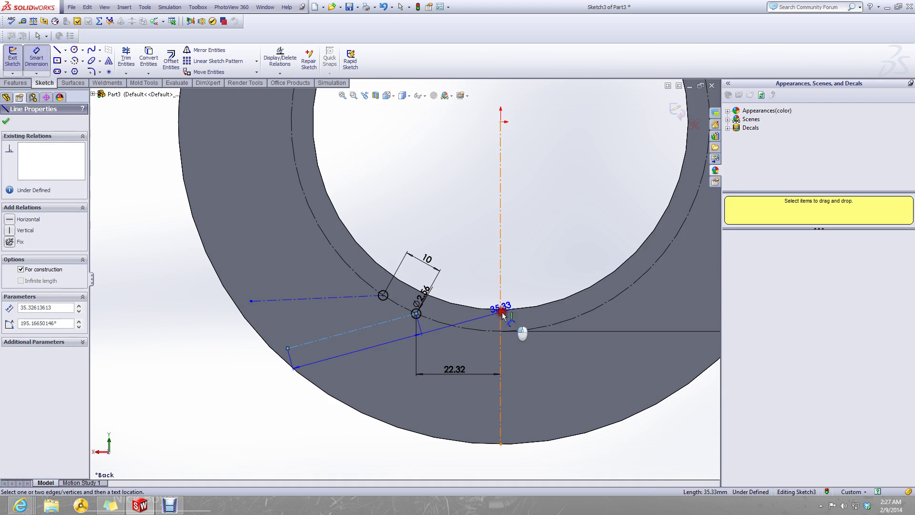
left_click(410, 403)
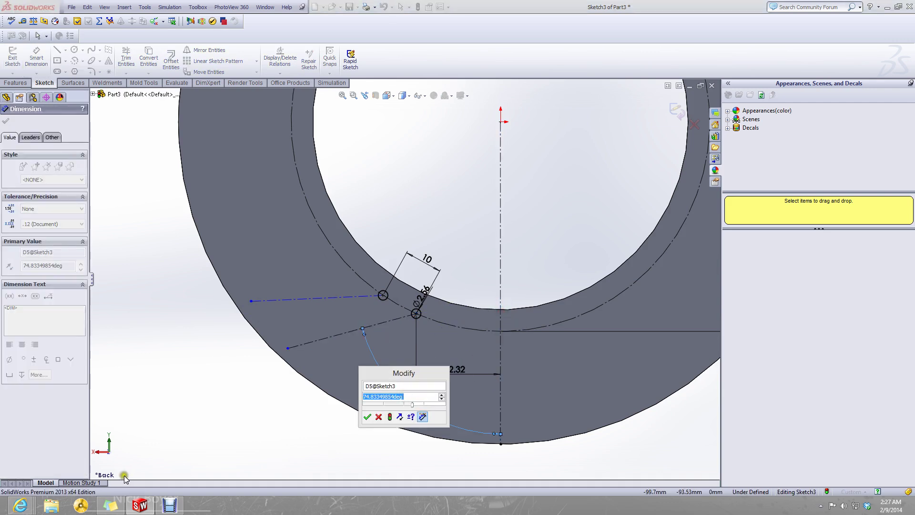
left_click(120, 508)
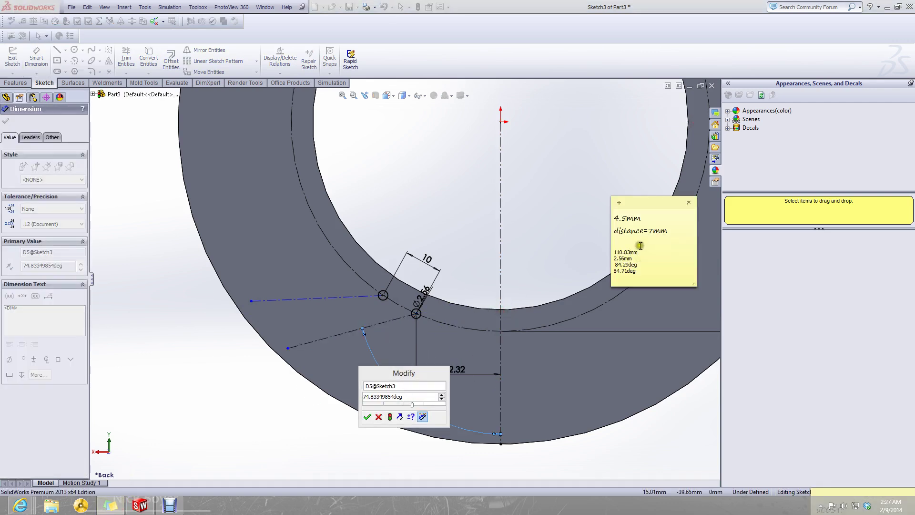
left_click_drag(640, 266, 613, 263)
key("ctrl+c")
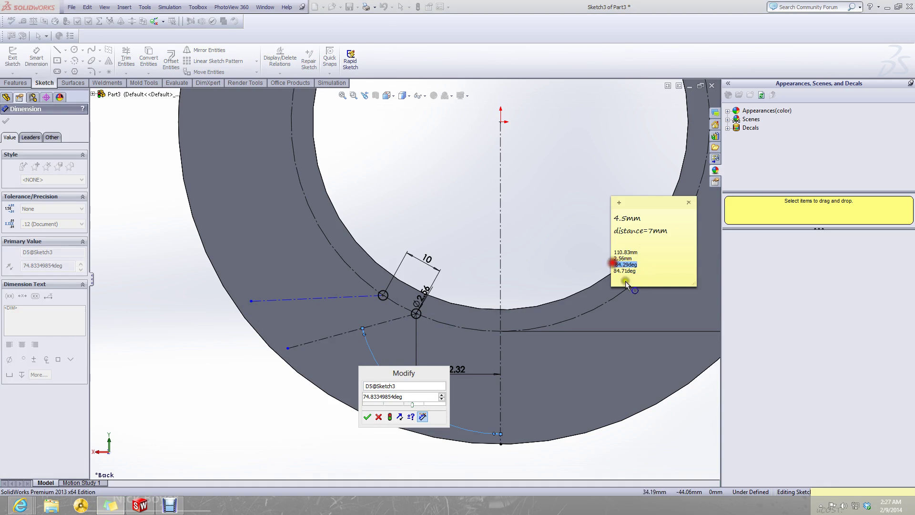
left_click(409, 396)
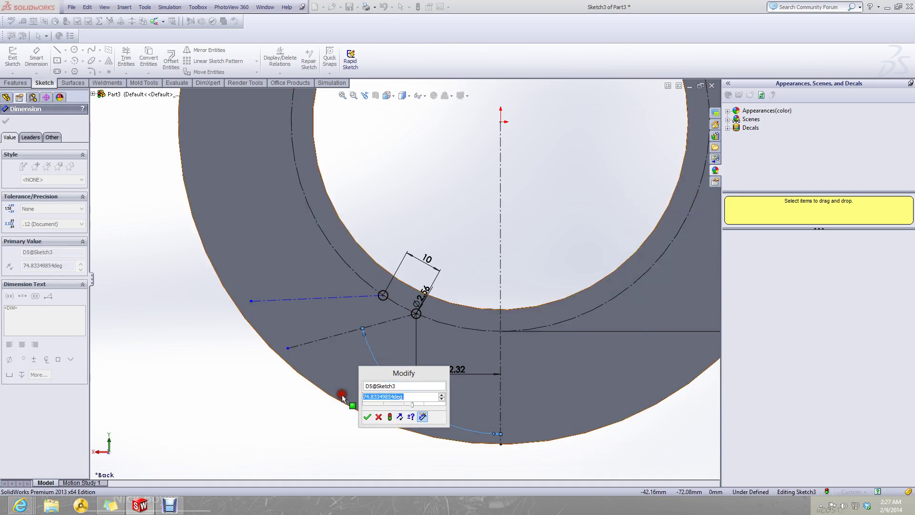
key("ctrl+v")
key("Return")
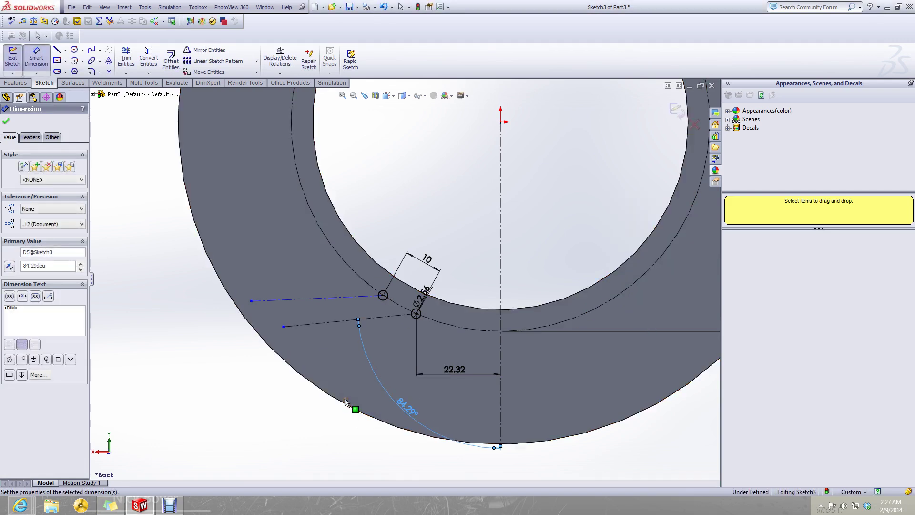
key("Escape")
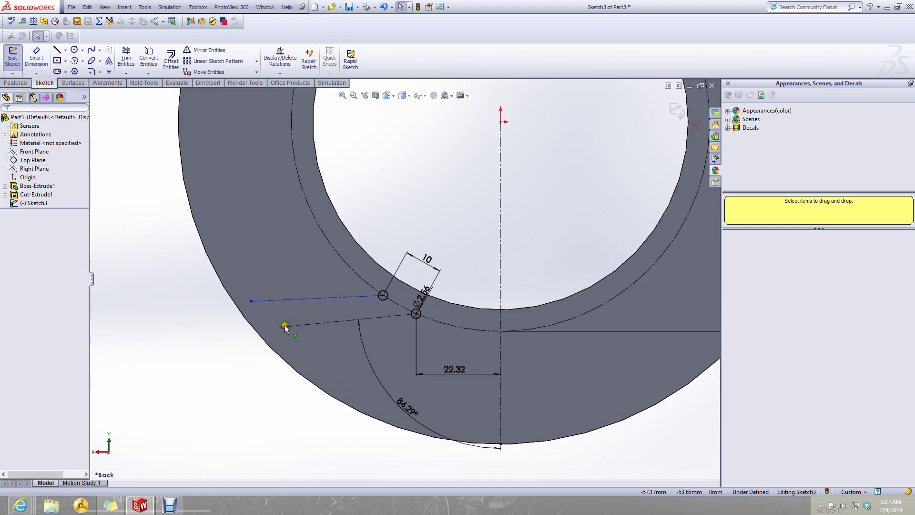
- Dimension the angle between the upper slanted centerline and the vertical centerline as 84.71 degrees, using the value from the sticky note
left_click(121, 505)
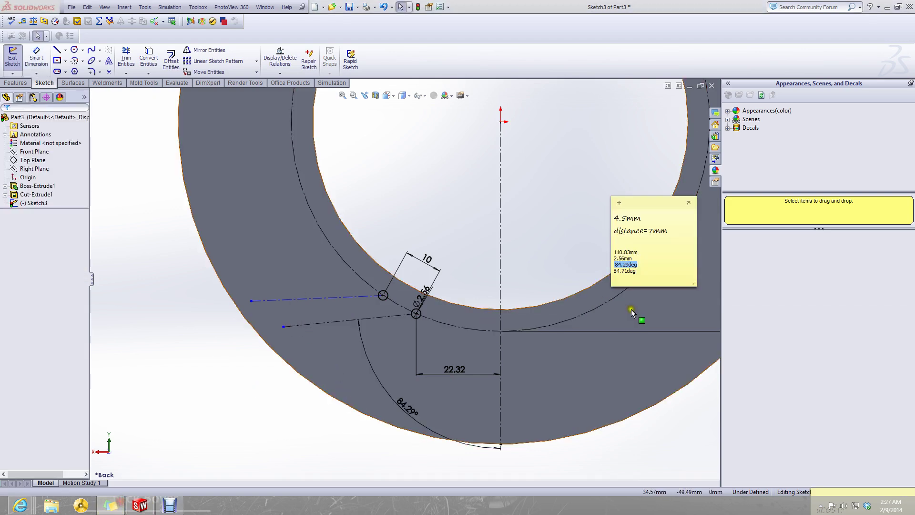
left_click_drag(637, 271, 613, 271)
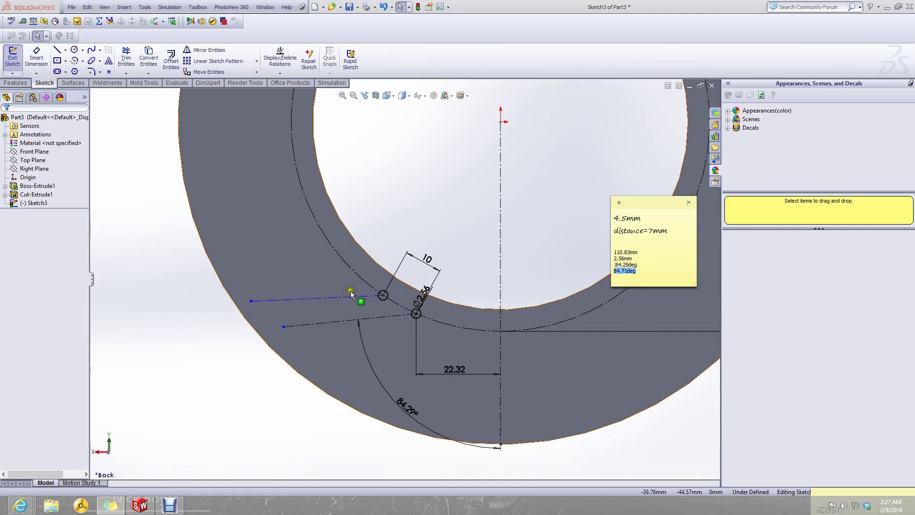
left_click(174, 333)
left_click(37, 57)
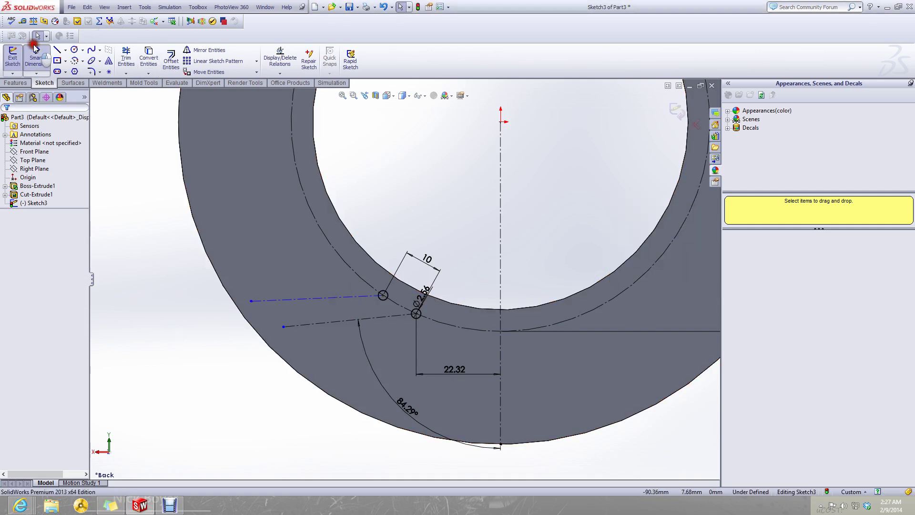
left_click(343, 295)
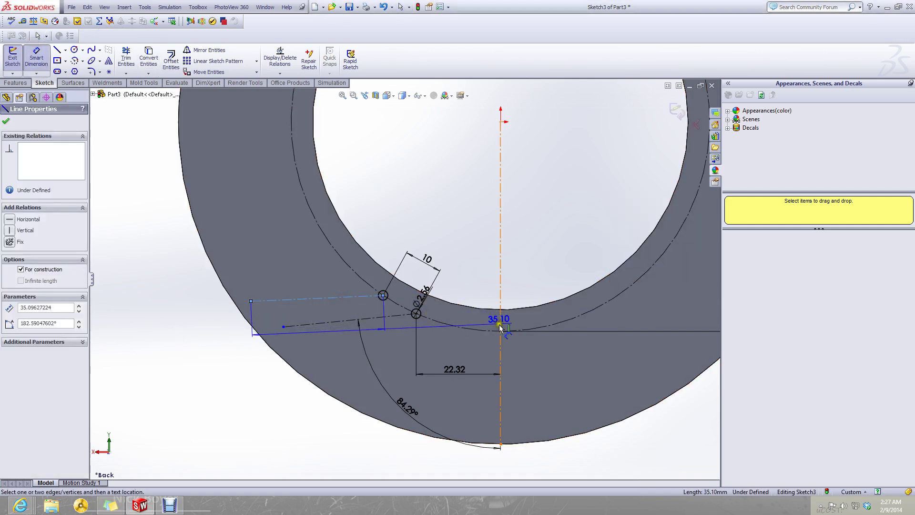
left_click(501, 314)
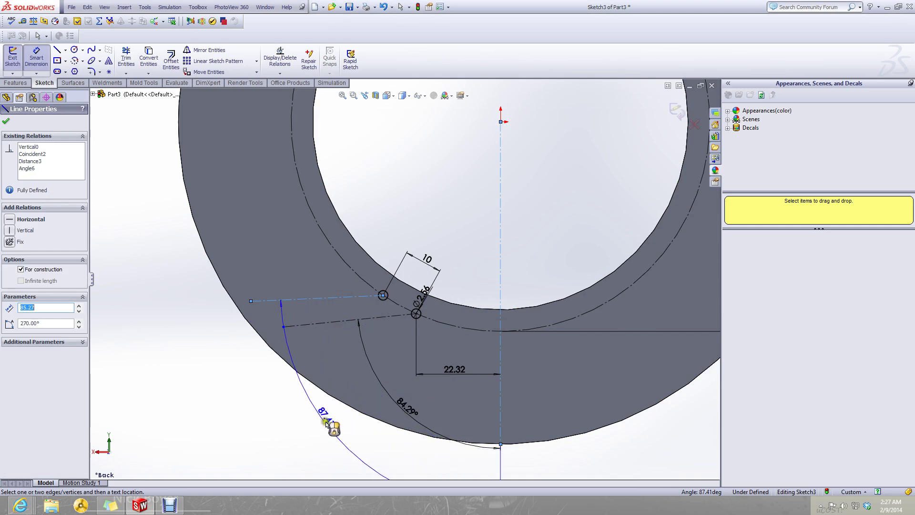
left_click(348, 417)
type("84.71deg")
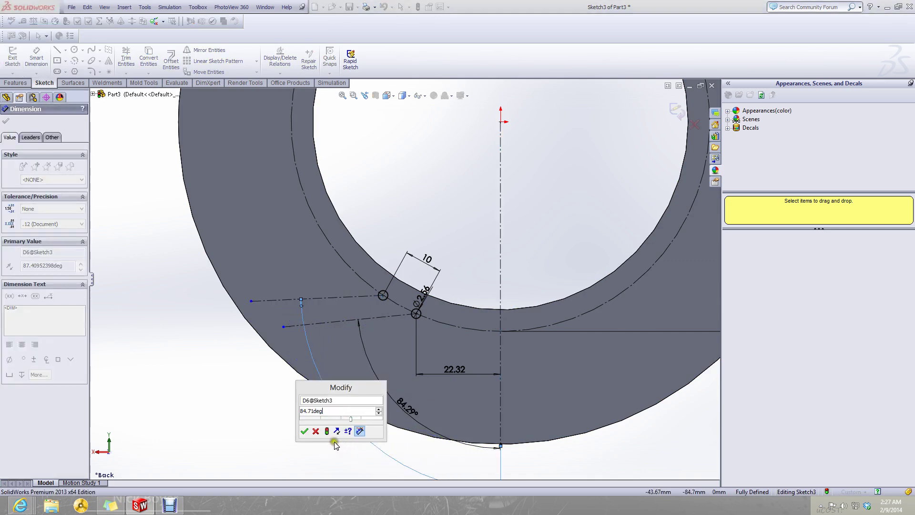
left_click(303, 431)
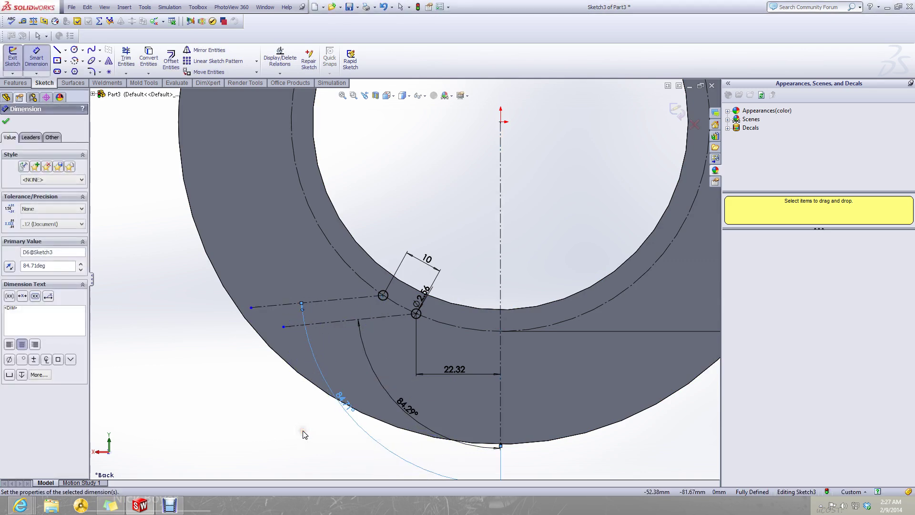
left_click(190, 362)
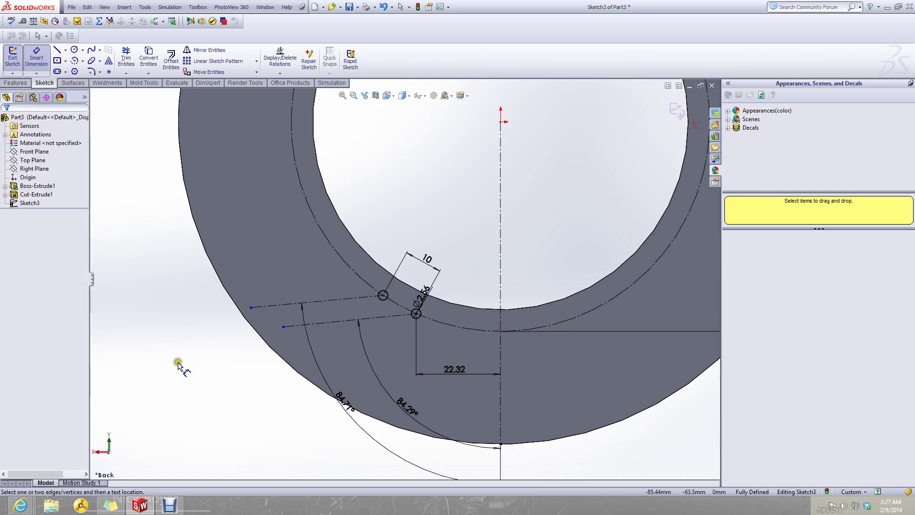
- Change the upper centerline's angle dimension to its supplement by entering 180-84.71deg
key("z")
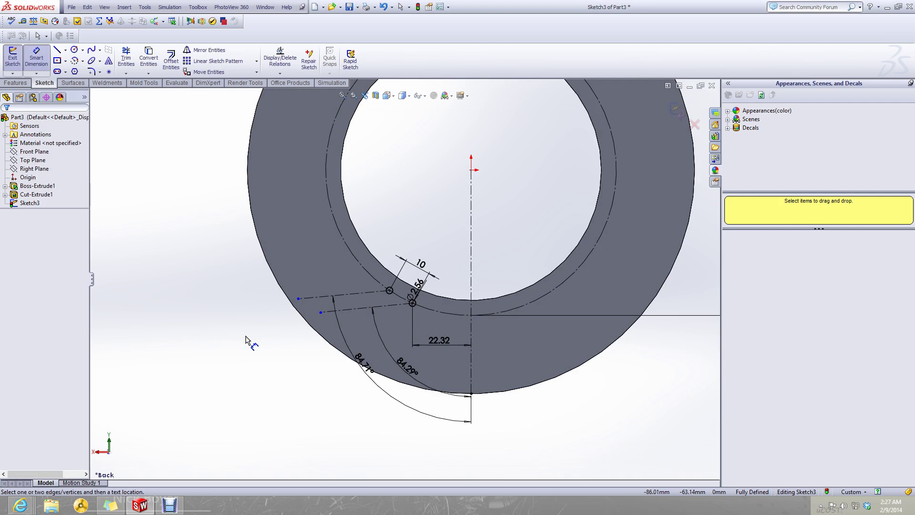
double_click(359, 361)
right_click(318, 359)
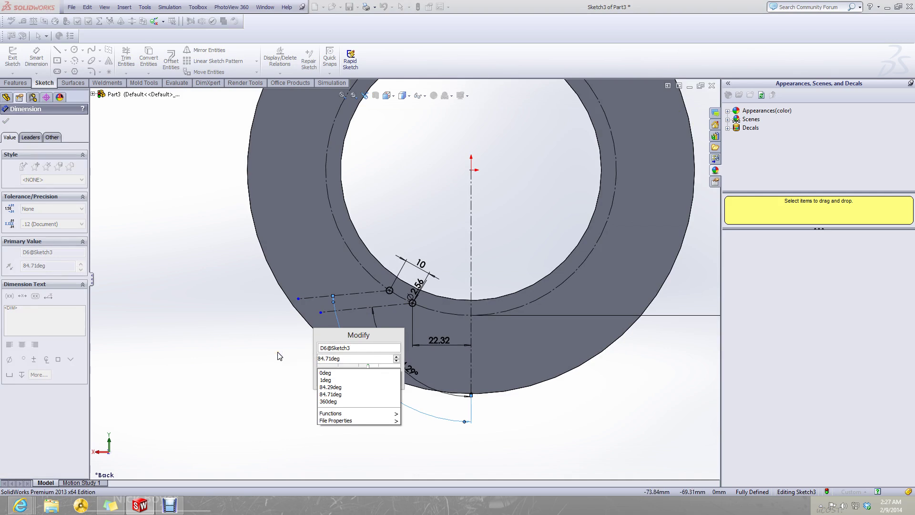
type("180-")
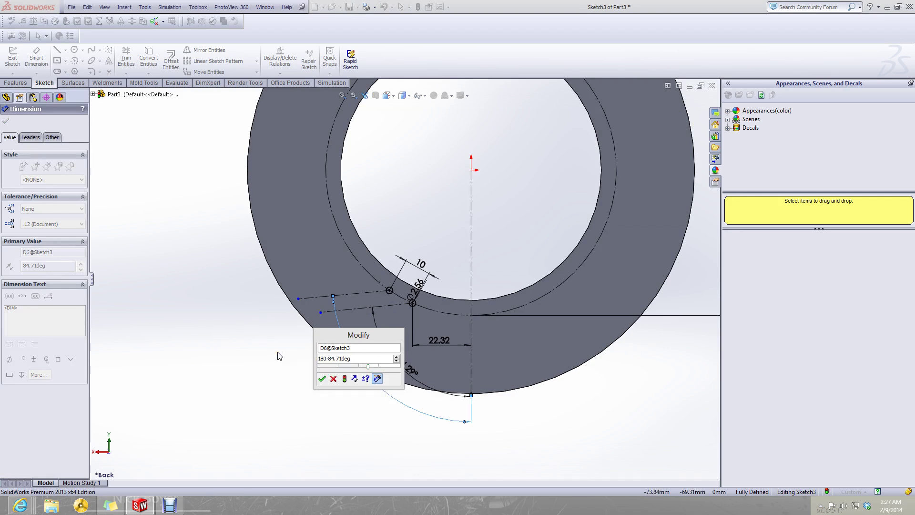
key("Return")
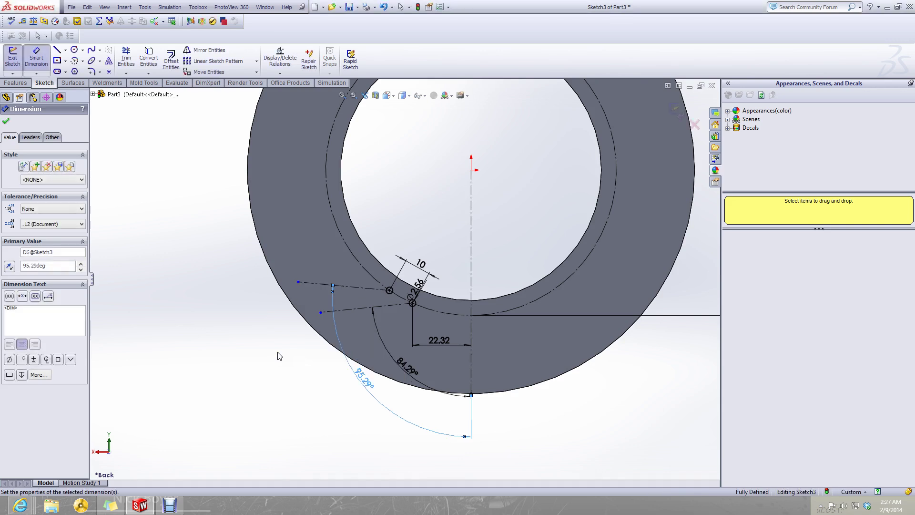
- Leave dimensioning and stretch the free ends of both slanted centerlines outward, close to the disc's outer edge
scroll(329, 258, "down", 3)
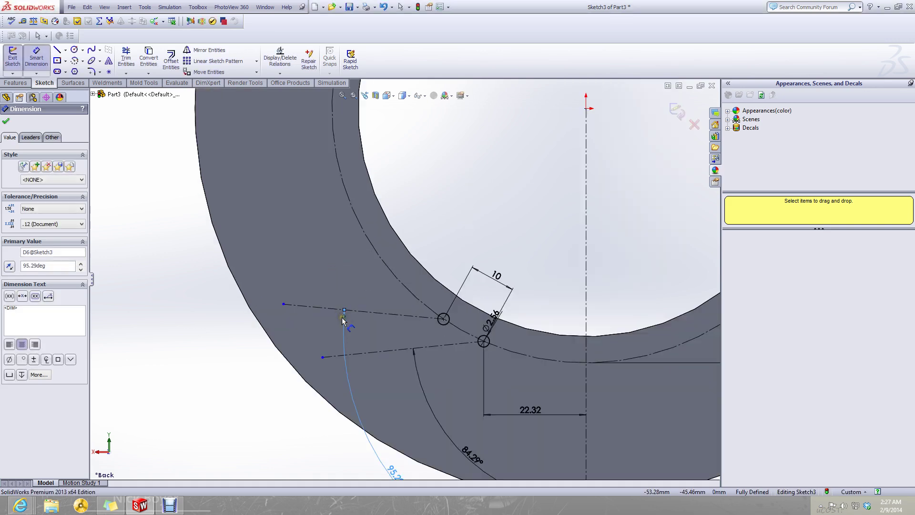
key("Escape")
left_click_drag(282, 304, 266, 302)
left_click_drag(322, 354, 295, 359)
left_click(204, 373)
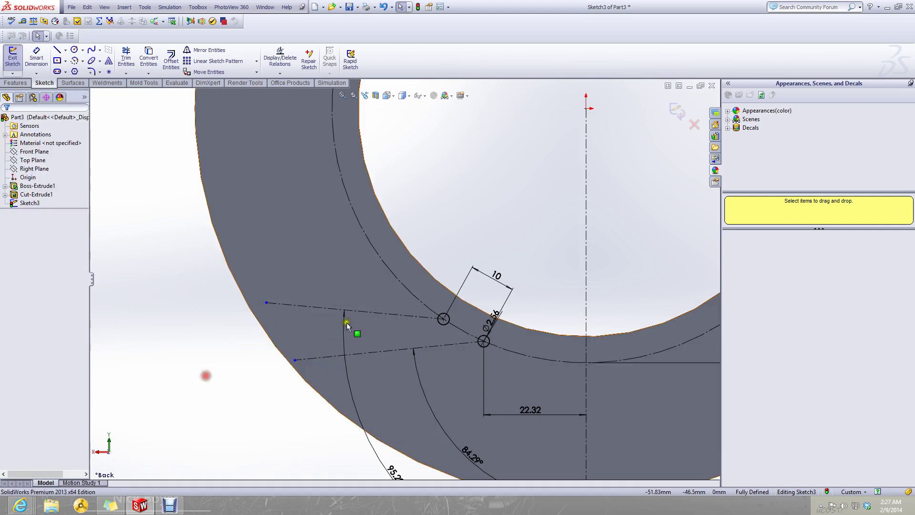
scroll(439, 300, "down", 3)
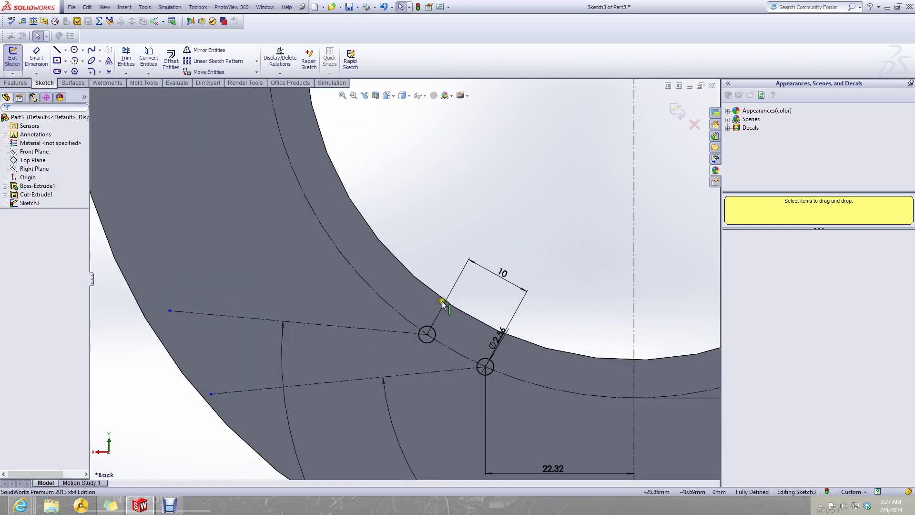
left_click(231, 61)
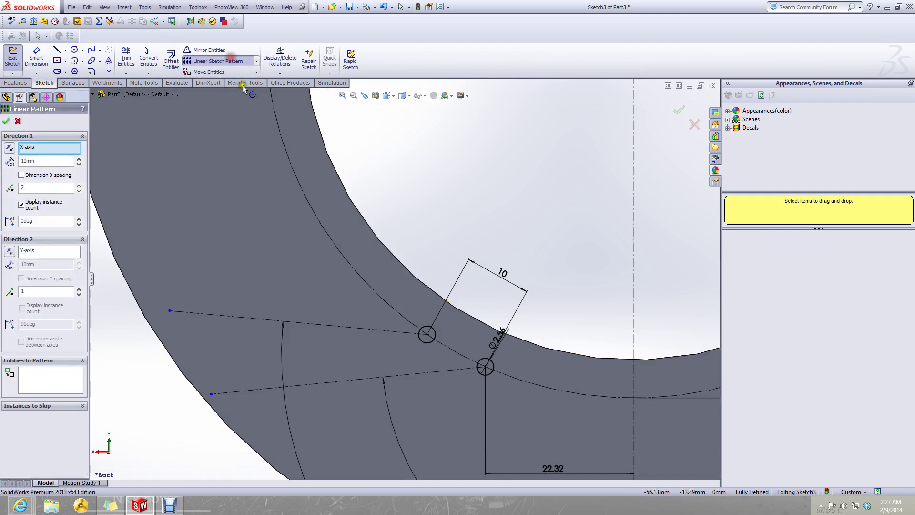
left_click(482, 369)
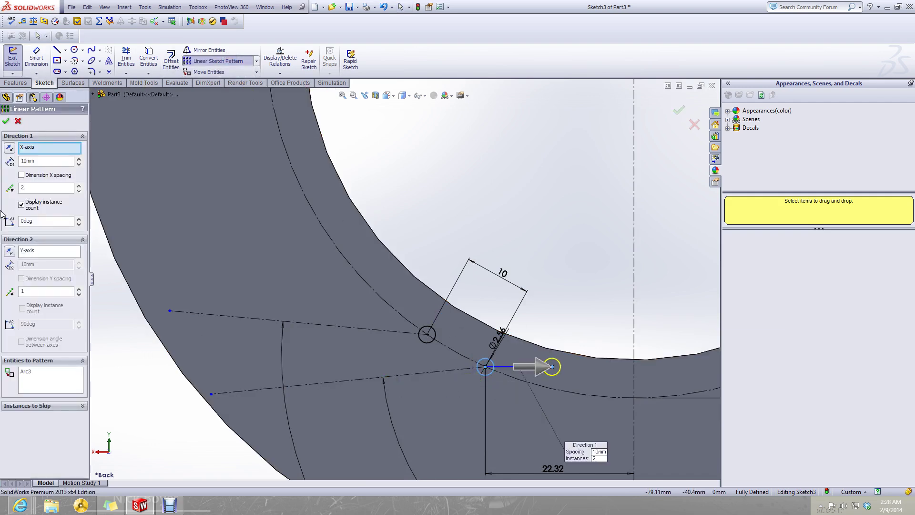
right_click(42, 148)
left_click(55, 154)
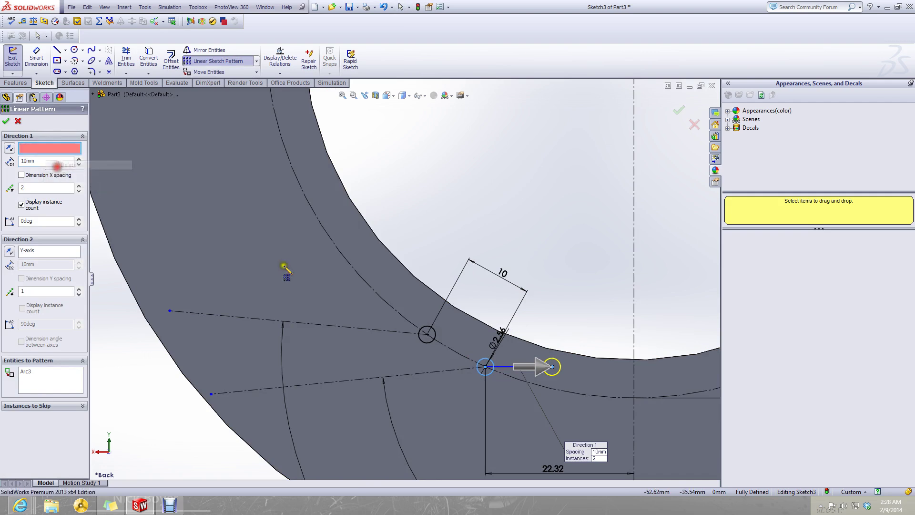
left_click(435, 375)
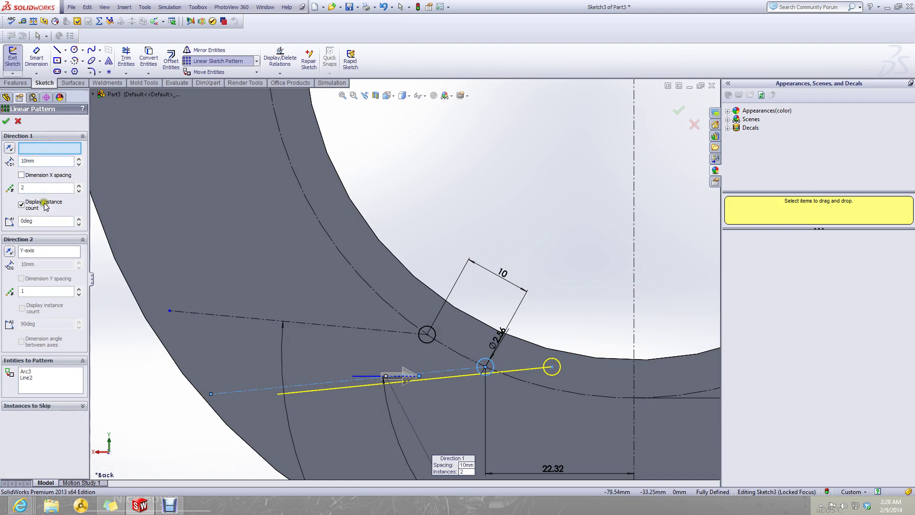
left_click(57, 250)
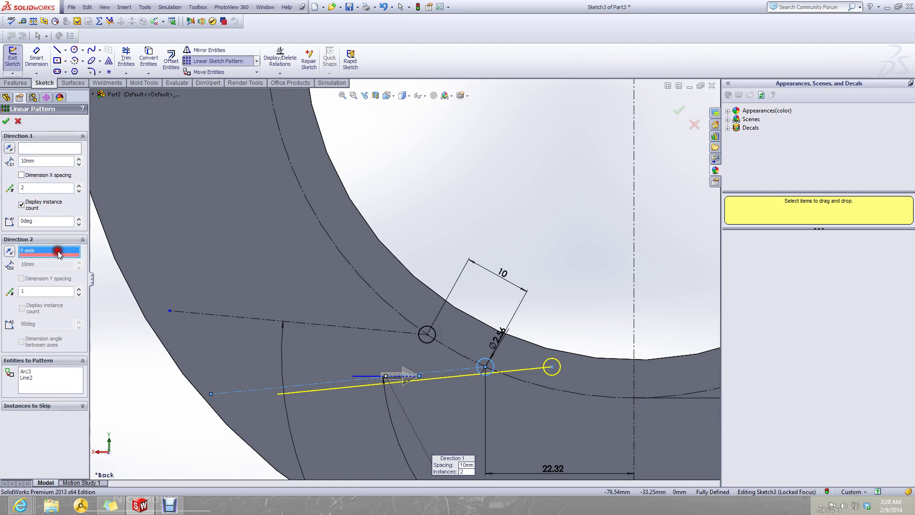
left_click(19, 122)
- Cut-extrude the two small hole circles into the disc with a blind depth of 4.50 mm
scroll(460, 274, "up", 3)
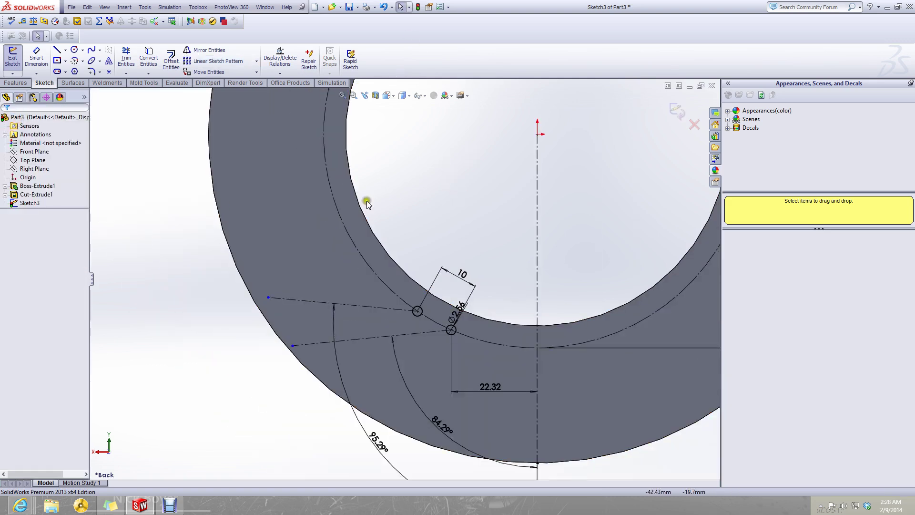
scroll(447, 255, "up", 3)
scroll(419, 285, "down", 3)
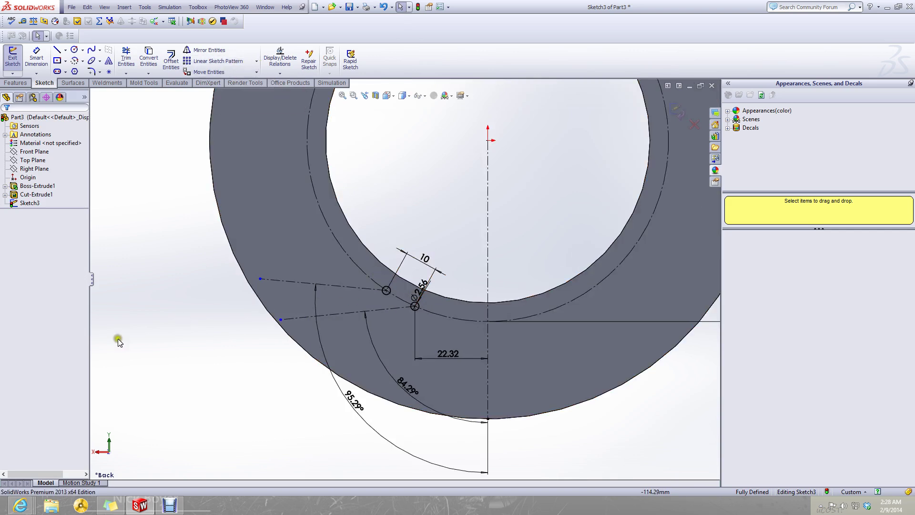
scroll(334, 267, "up", 3)
scroll(316, 202, "down", 2)
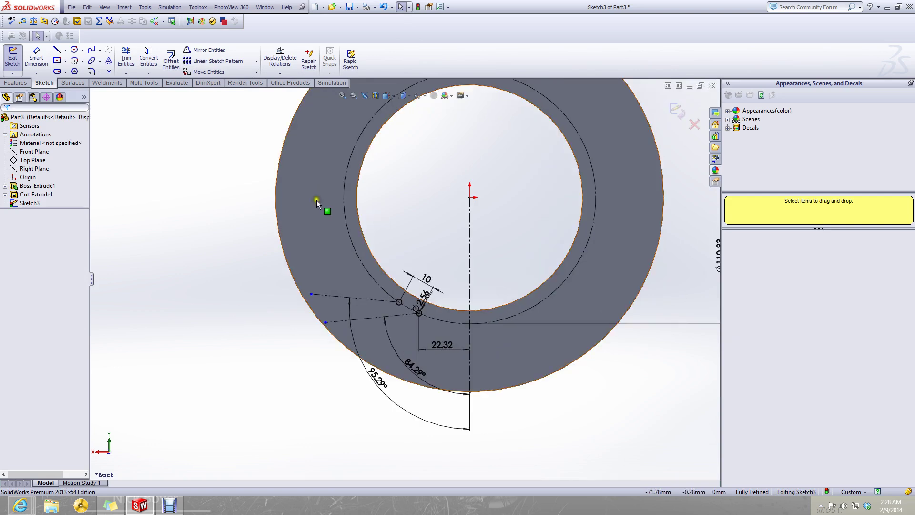
scroll(265, 184, "up", 3)
scroll(247, 171, "down", 1)
left_click(12, 81)
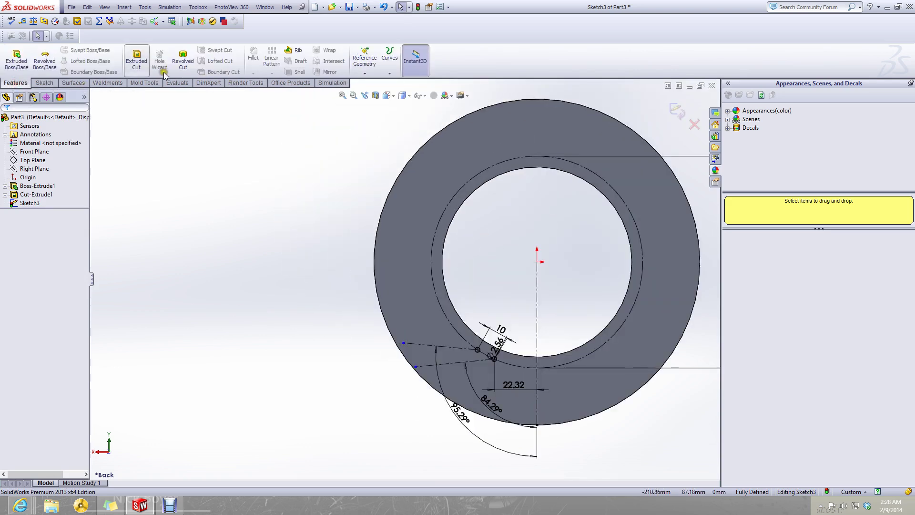
left_click(137, 64)
scroll(516, 297, "down", 6)
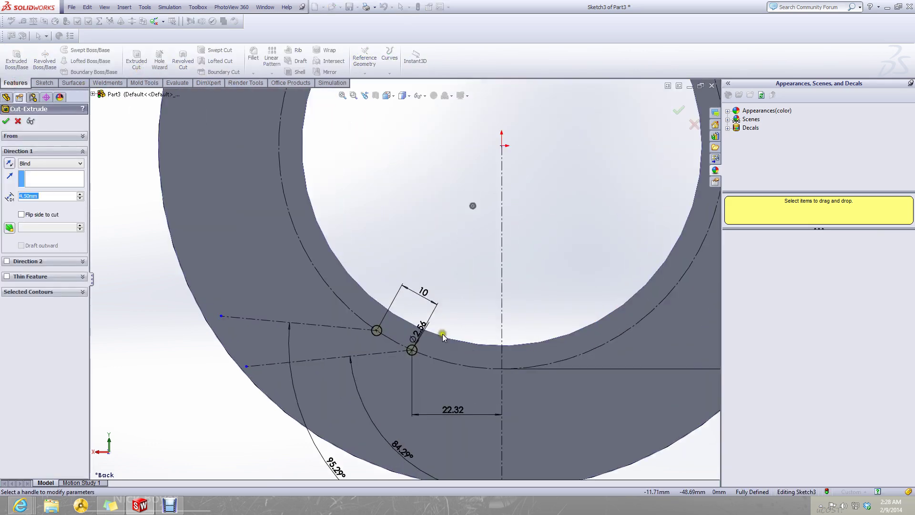
mouse_move(394, 321)
middle_mouse_down()
mouse_move(342, 370)
mouse_move(278, 400)
mouse_move(400, 339)
middle_mouse_up()
scroll(400, 337, "up", 5)
scroll(270, 276, "up", 5)
middle_click_drag(270, 276, 337, 248)
scroll(338, 248, "down", 2)
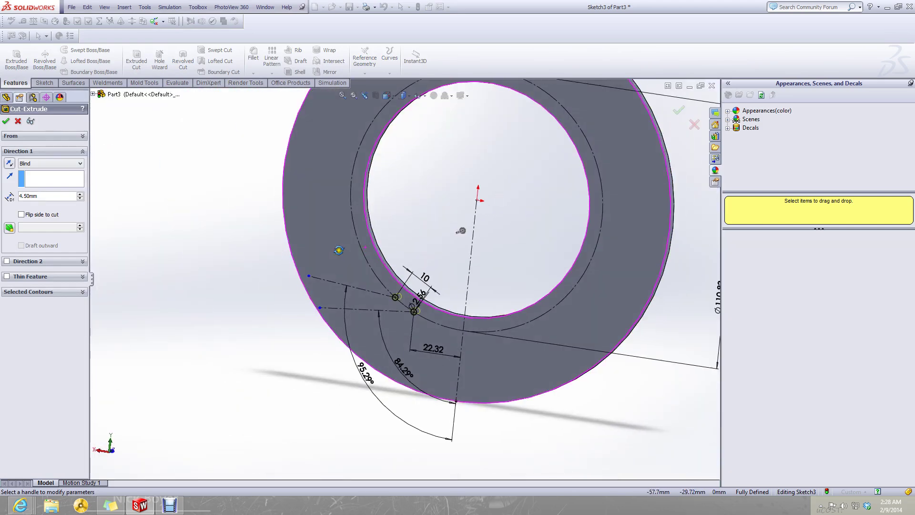
left_click(6, 122)
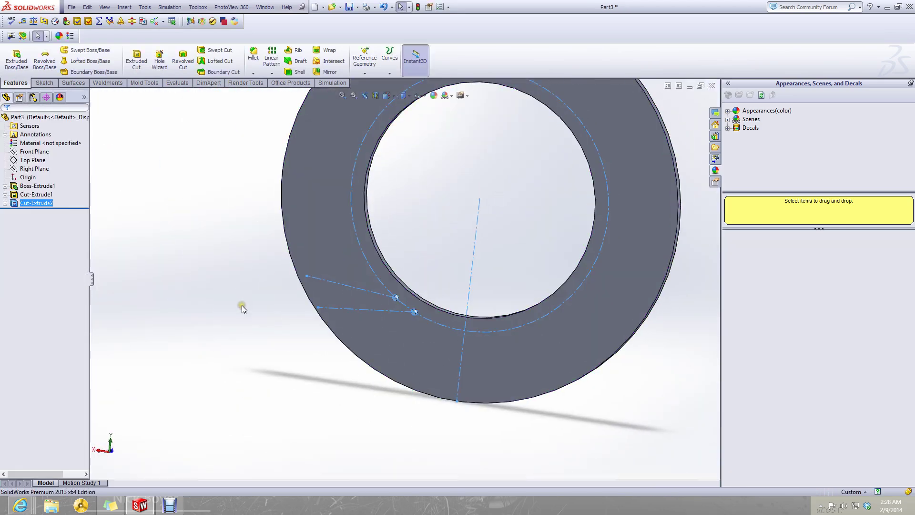
- Restore the straight-on back view of the disc and examine the two cut holes up close
scroll(322, 282, "down", 3)
scroll(376, 268, "up", 5)
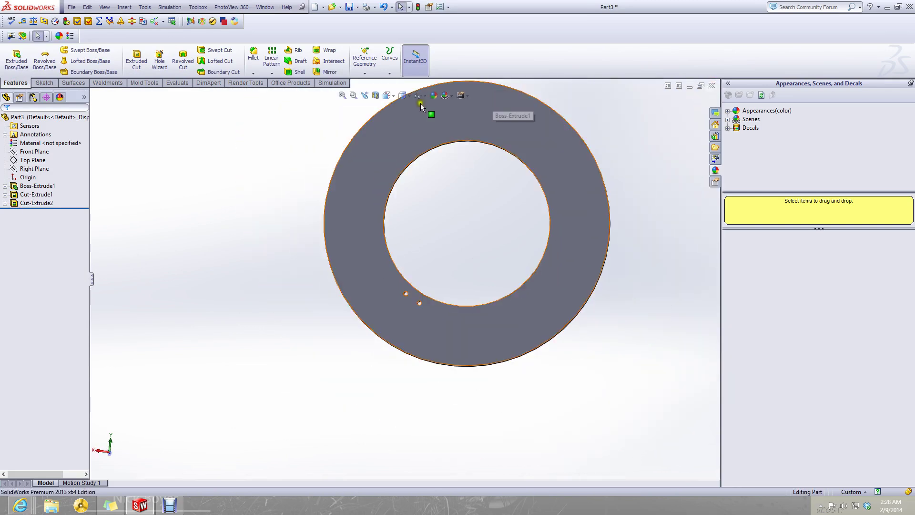
left_click(389, 96)
left_click(421, 135)
left_click(433, 139)
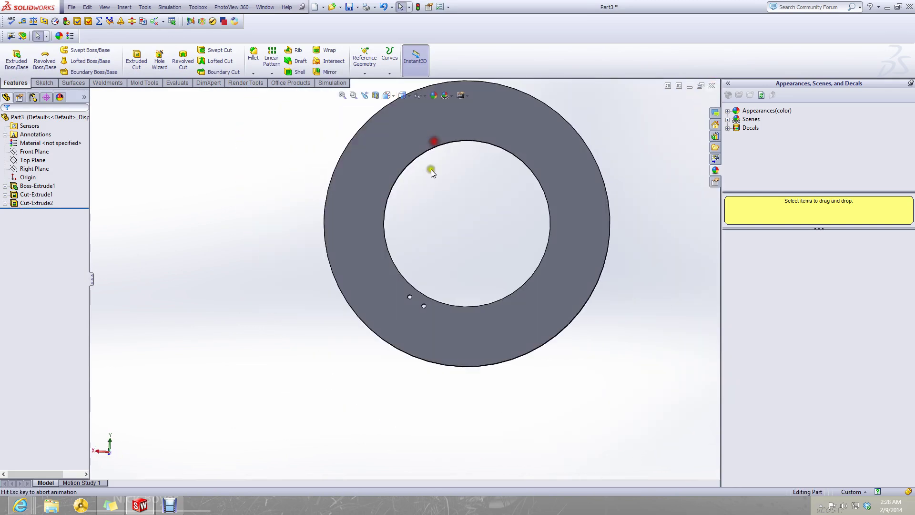
scroll(435, 291, "down", 6)
scroll(418, 321, "down", 1)
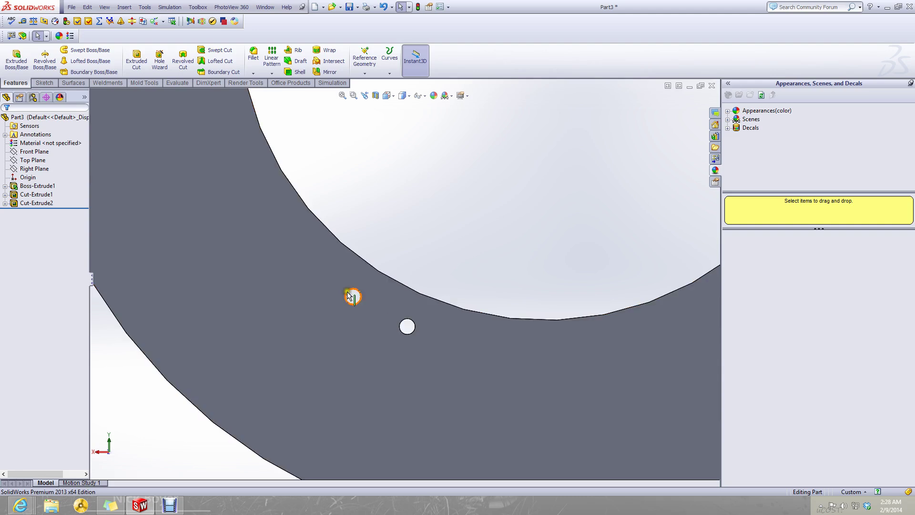
- Expand the small holes' cut feature in the model history and select its underlying sketch, Sketch3
left_click(40, 196)
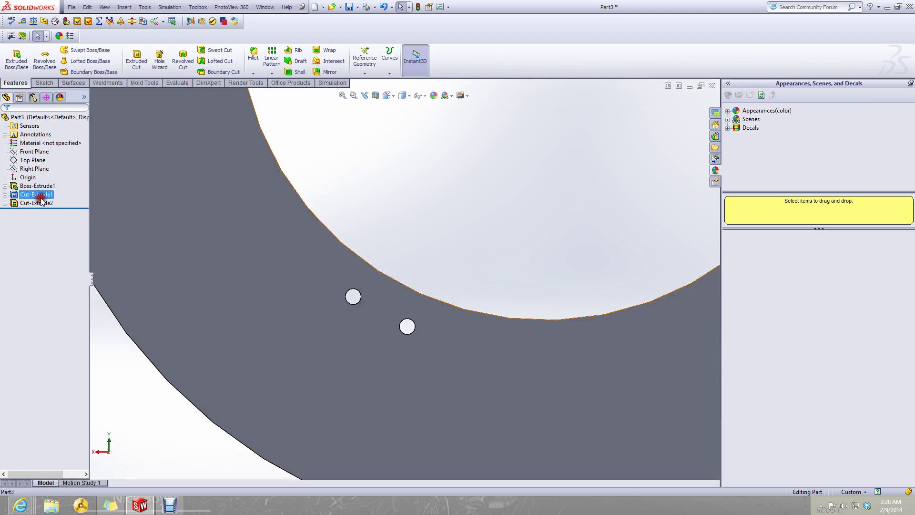
left_click(41, 203)
scroll(404, 279, "up", 3)
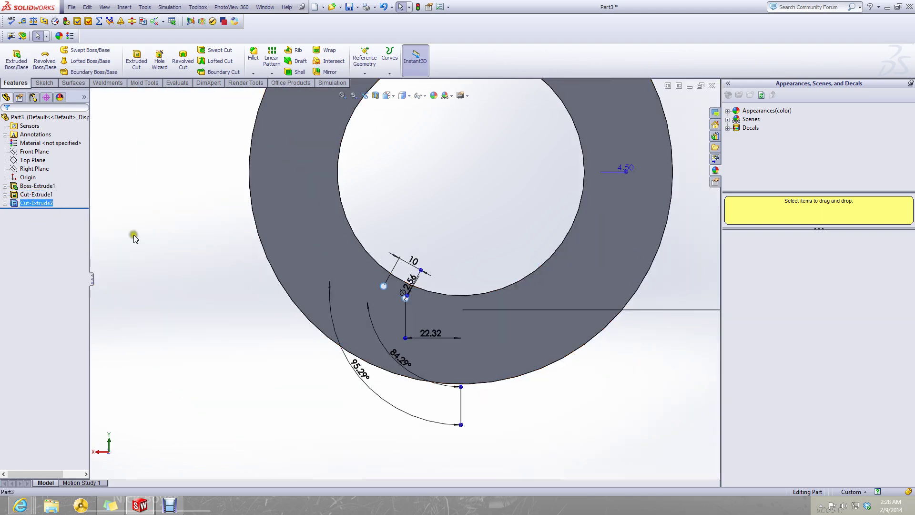
left_click(29, 212)
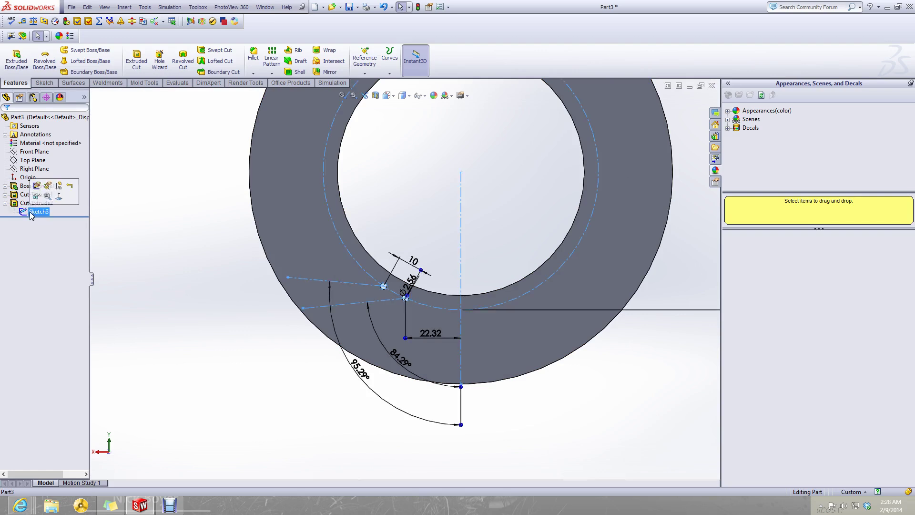
- Reopen the sketch of the second extruded cut for editing
right_click(31, 214)
left_click(37, 186)
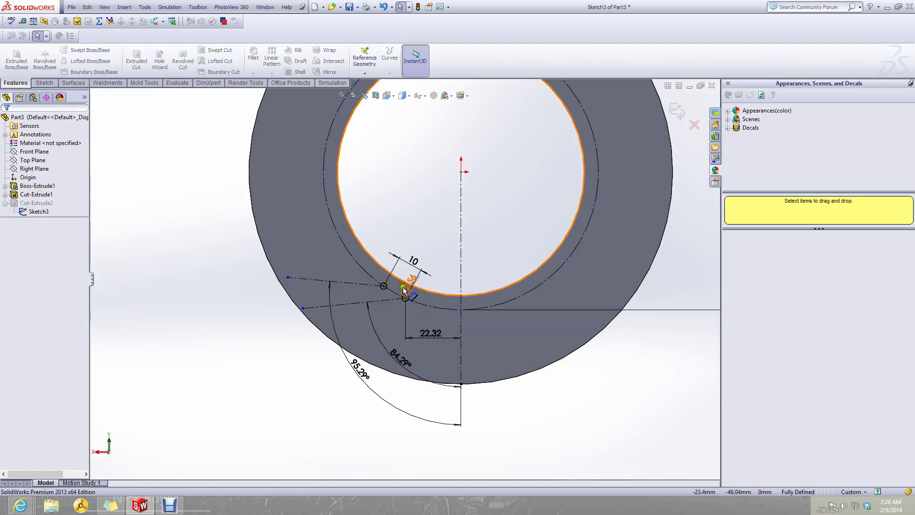
scroll(402, 290, "up", 5)
scroll(461, 136, "up", 4)
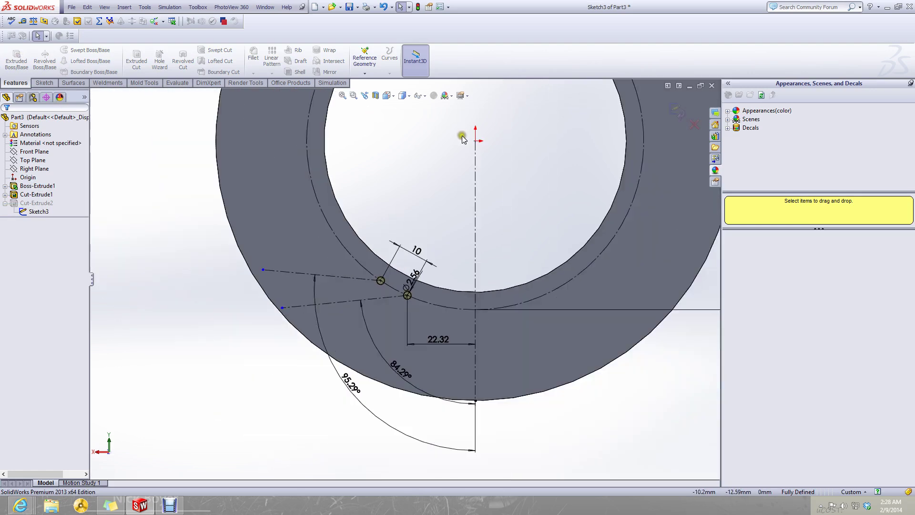
- Sketch eight circles of about 1.2 to 1.5 mm radius, centred along the lower angled centerline from the 2.56 mm hole outward
left_click(44, 82)
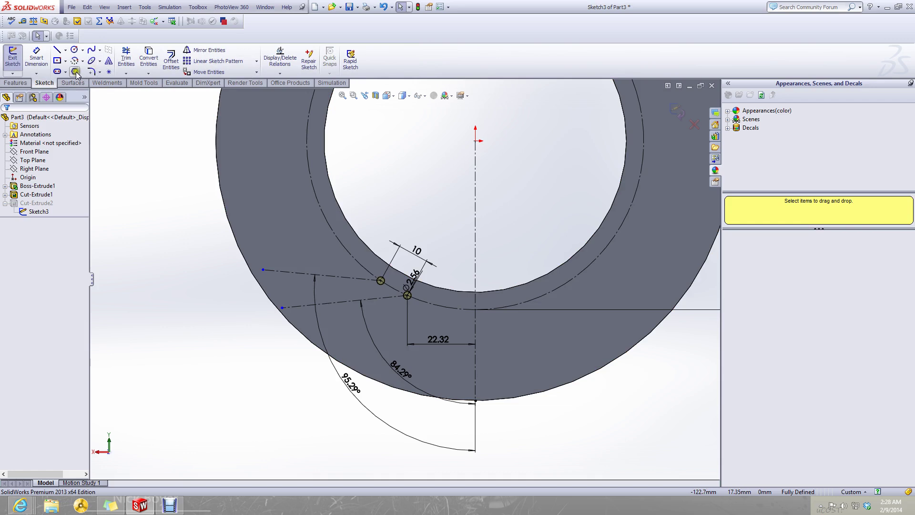
left_click(75, 50)
scroll(379, 309, "down", 3)
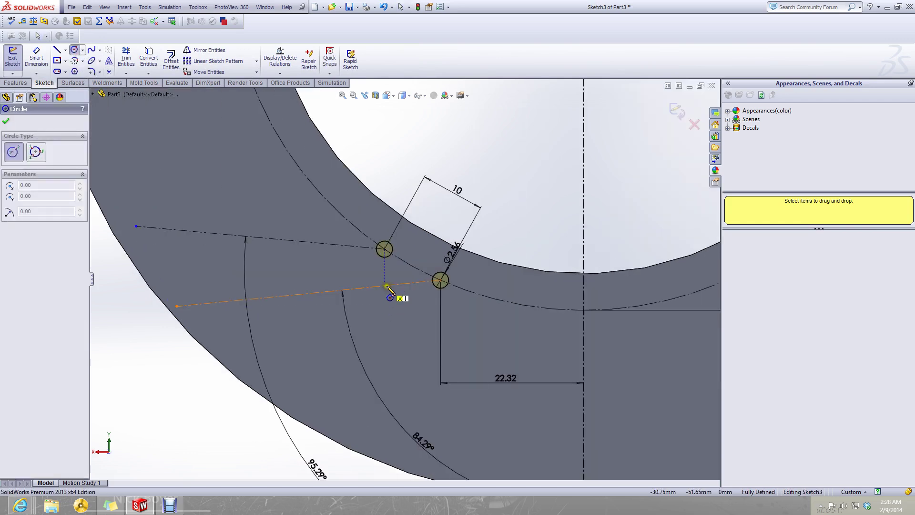
left_click(391, 286)
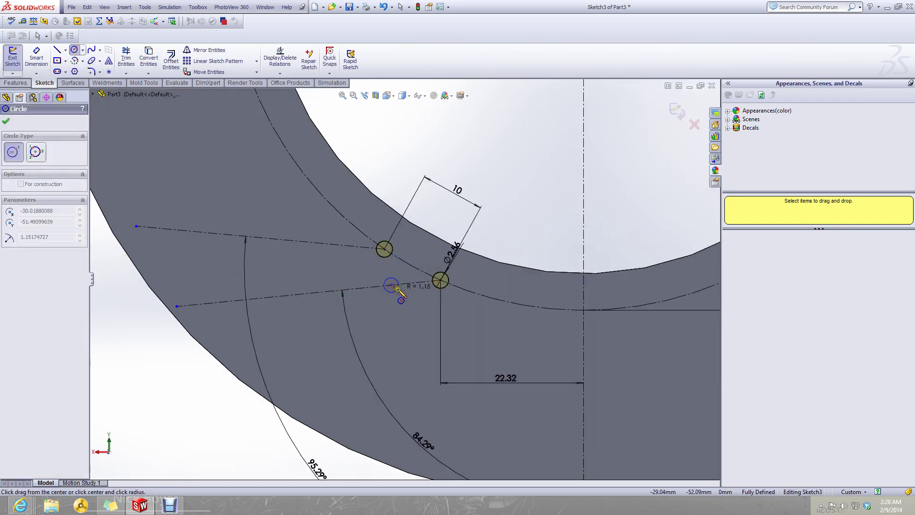
left_click(396, 290)
left_click(356, 288)
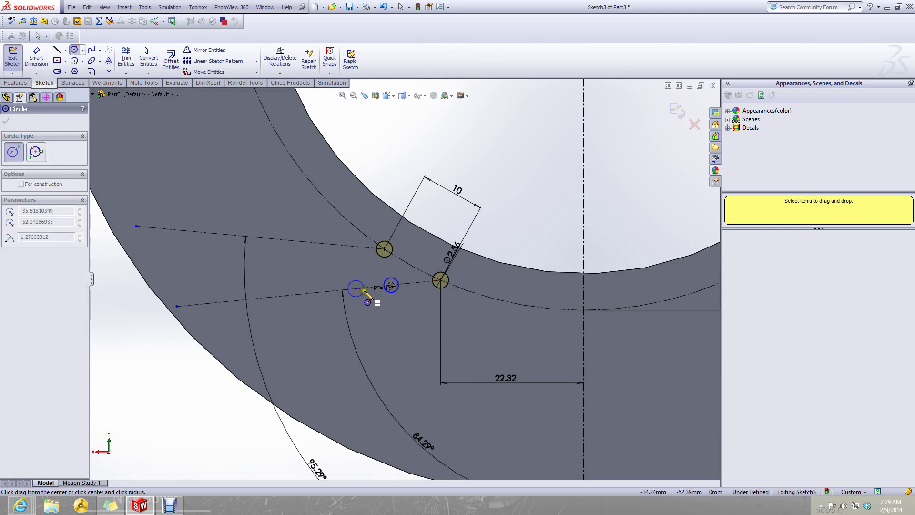
left_click(347, 290)
left_click(318, 292)
left_click(309, 293)
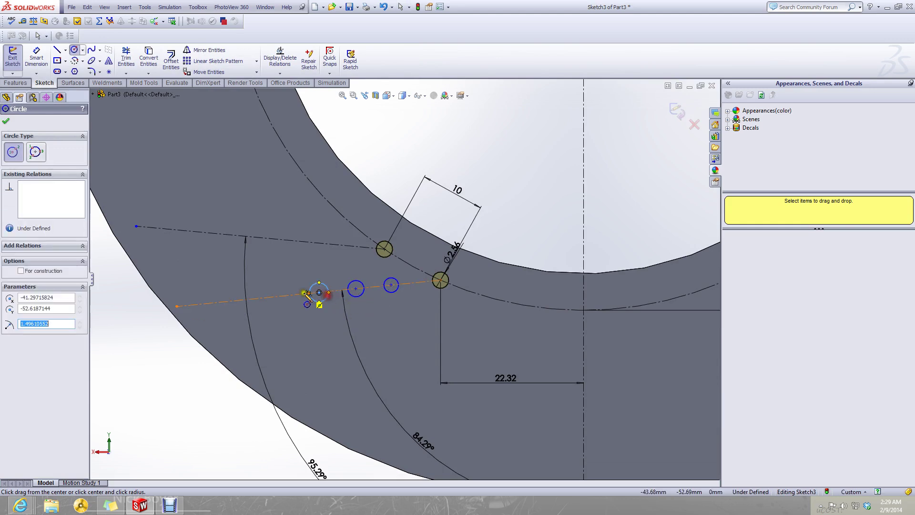
left_click(279, 296)
left_click(287, 300)
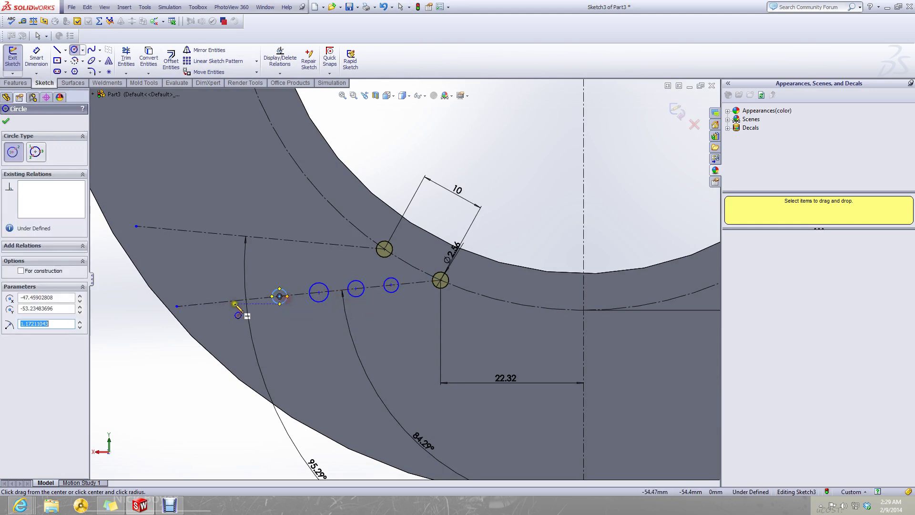
left_click(252, 299)
left_click(245, 300)
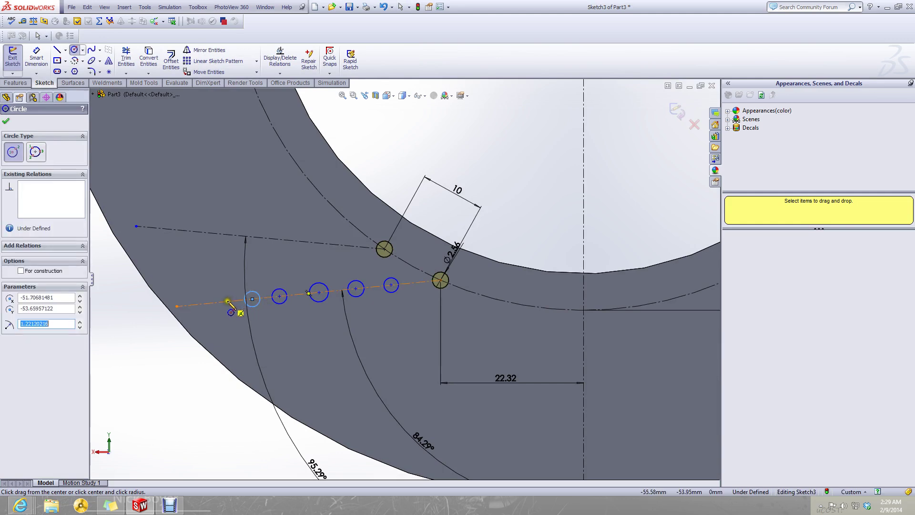
left_click(227, 301)
left_click(234, 301)
left_click(206, 303)
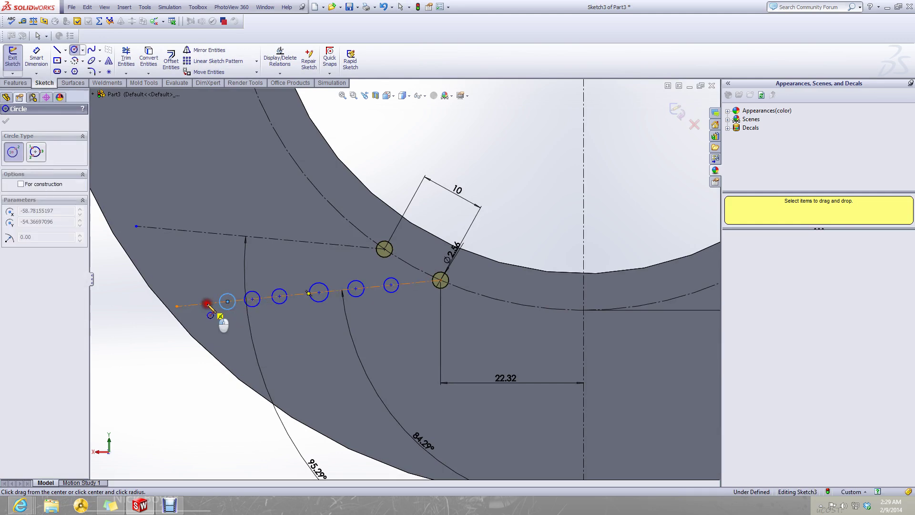
left_click(213, 304)
left_click(184, 306)
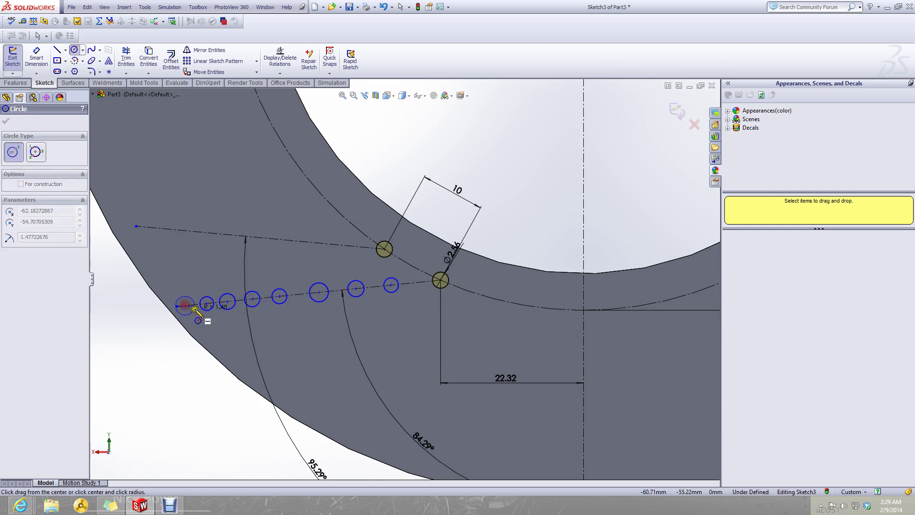
left_click(190, 308)
key("Escape")
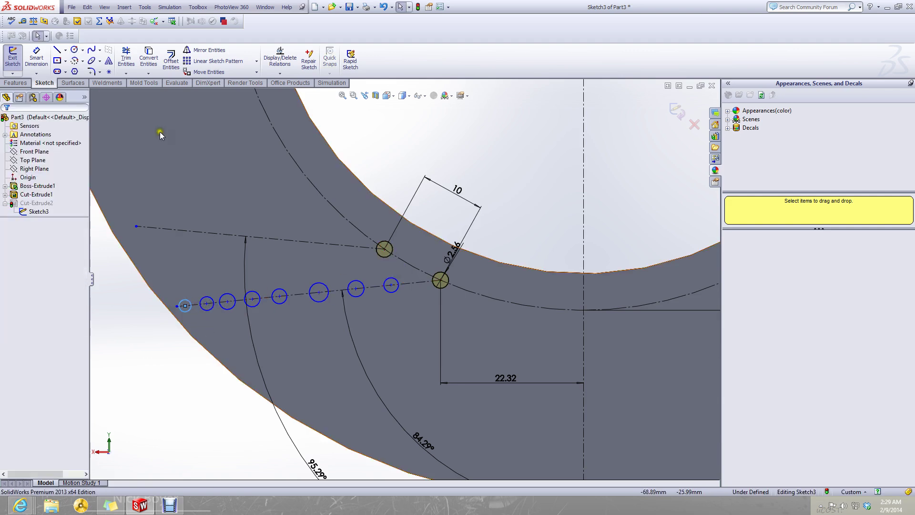
- Dimension the first new circle's center 5 mm from the center of the existing hole at the inner end of the lower centerline
left_click(28, 55)
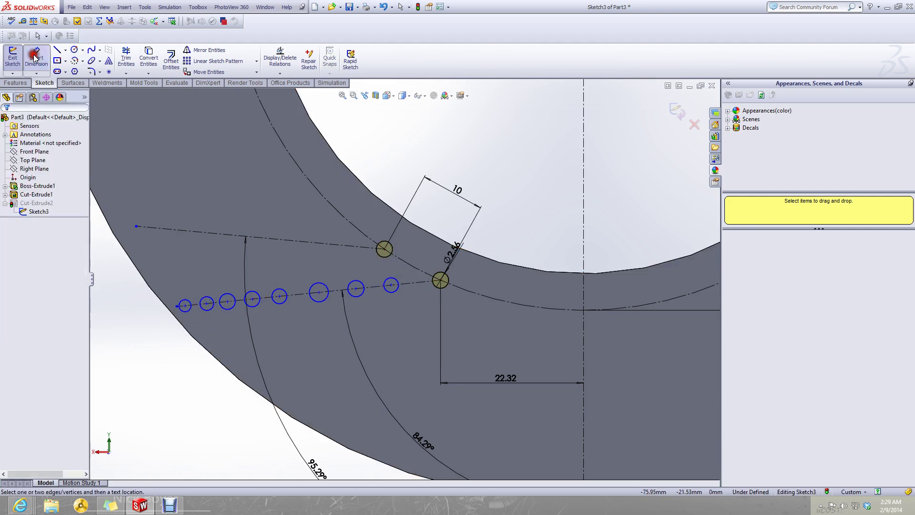
left_click(397, 295)
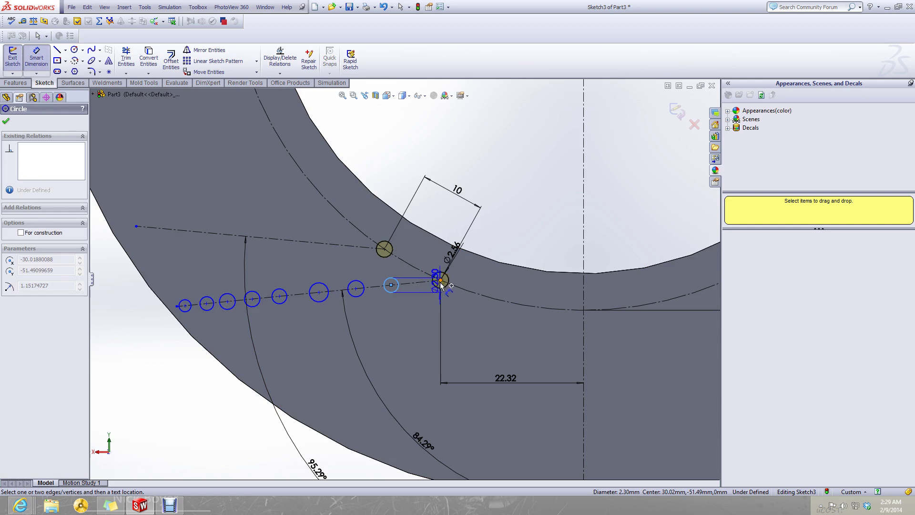
left_click(439, 283)
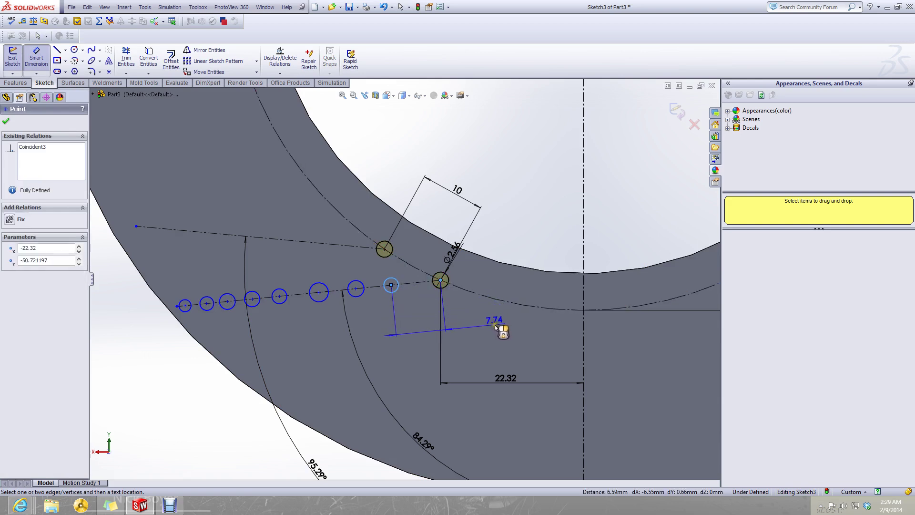
left_click(496, 327)
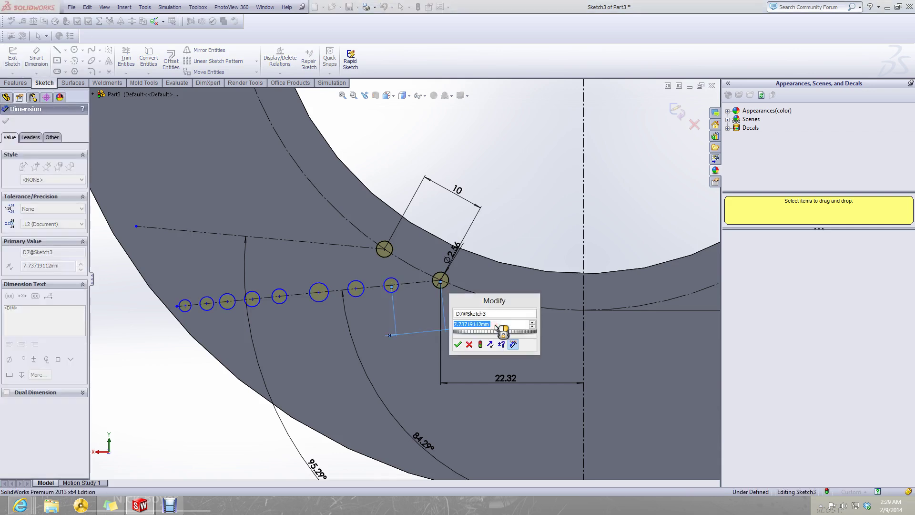
type("5")
key("Return")
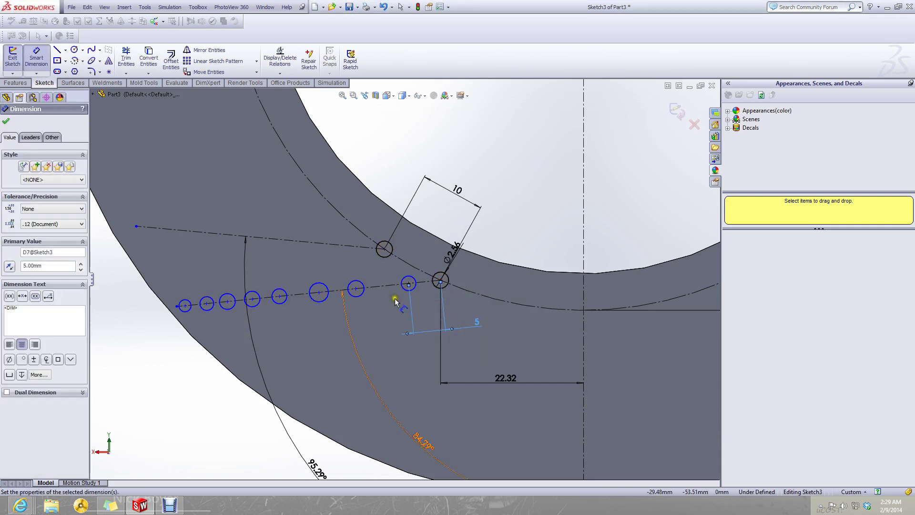
key("Escape")
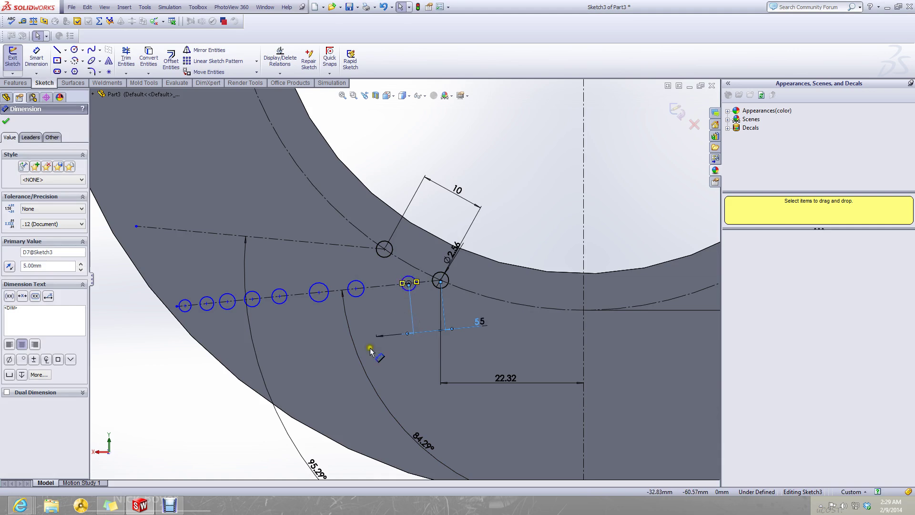
left_click_drag(370, 351, 195, 401)
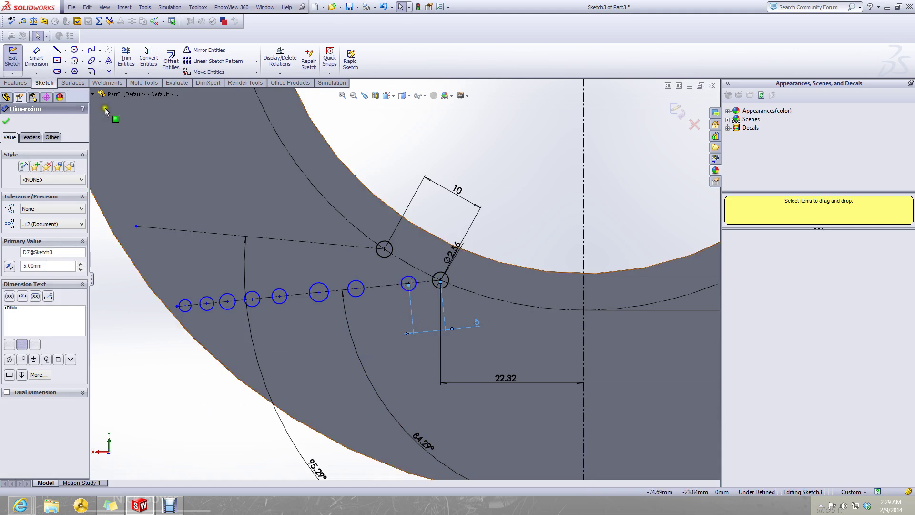
- Dimension the center distance between the first and second new circles as 5 mm
left_click(29, 68)
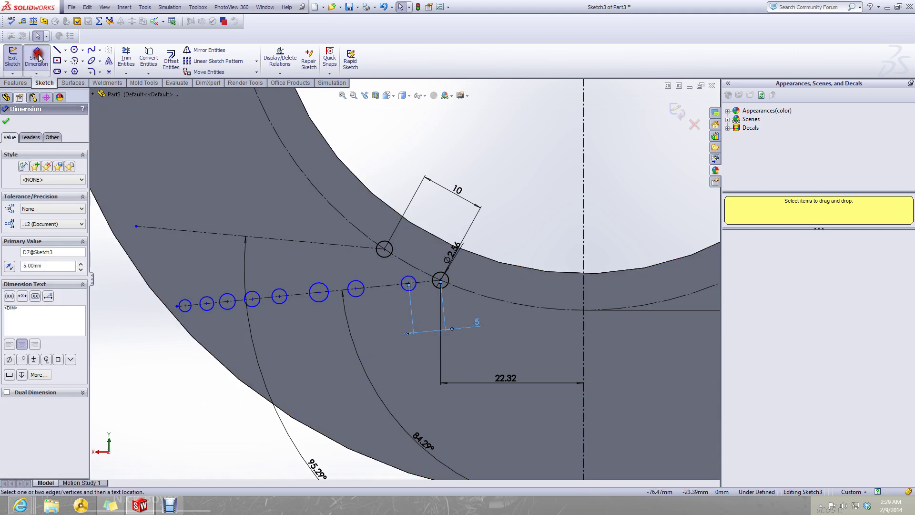
left_click(409, 284)
left_click(356, 289)
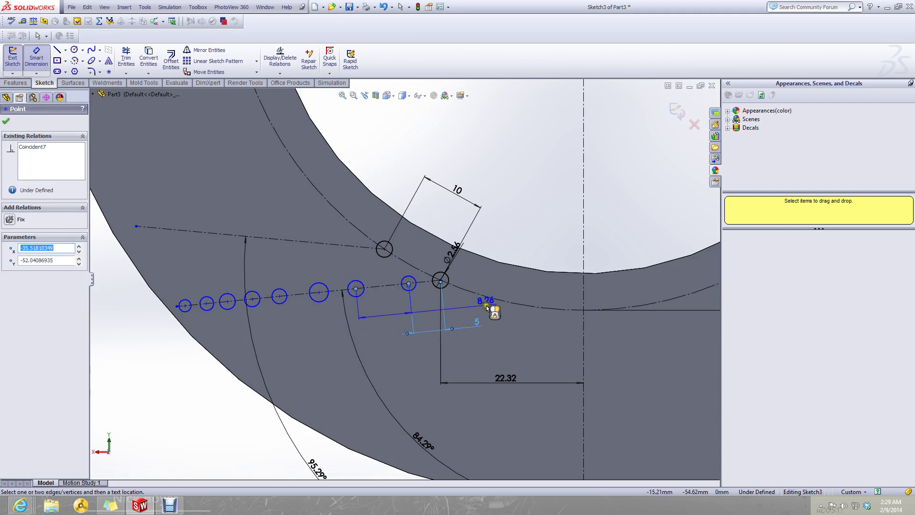
left_click(487, 306)
type("5")
key("Return")
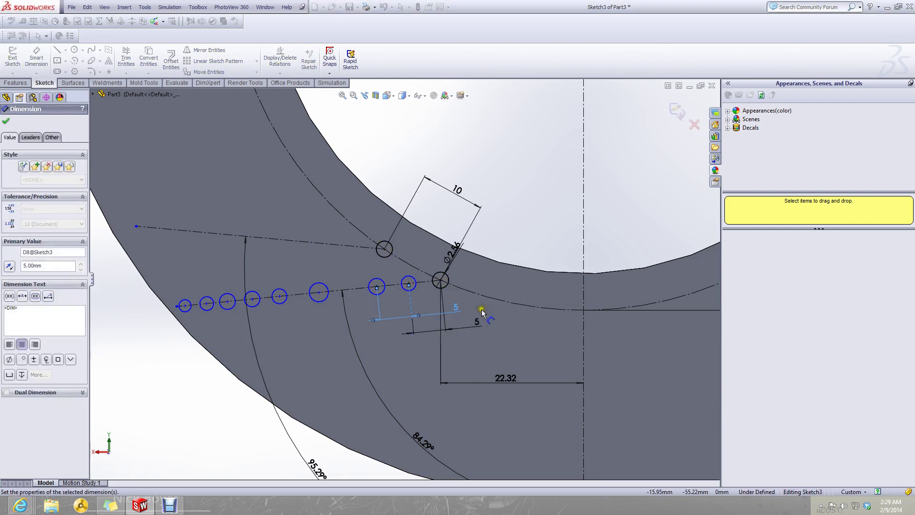
key("Escape")
- Set the spacing between the second and third new circles' centers to 5 mm with a dimension
left_click(41, 57)
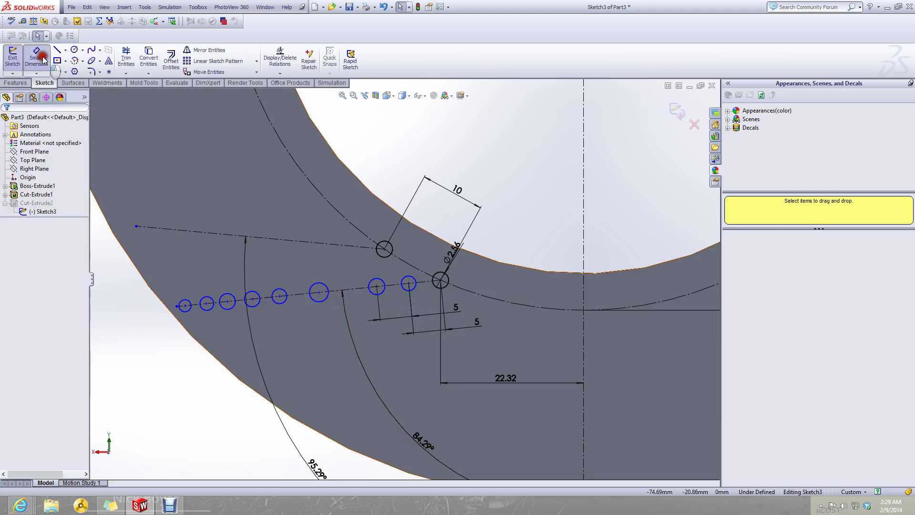
left_click(376, 286)
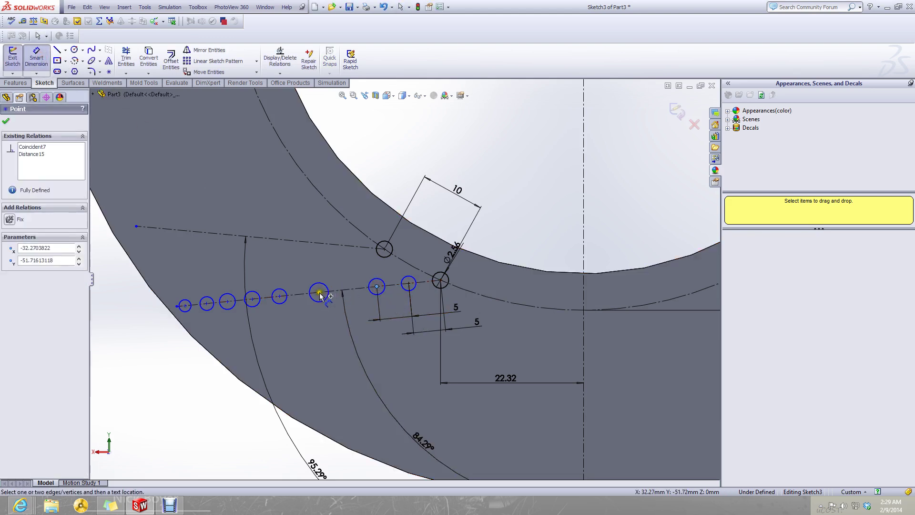
left_click(319, 292)
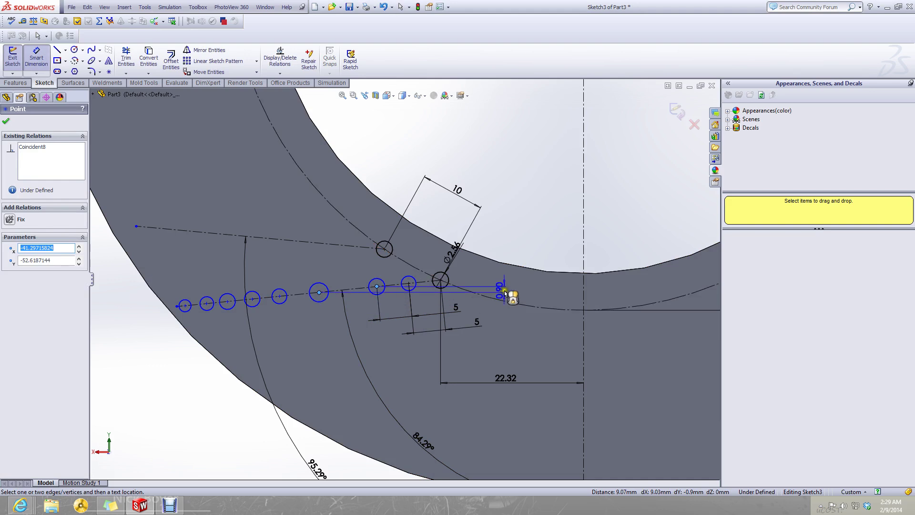
left_click(519, 296)
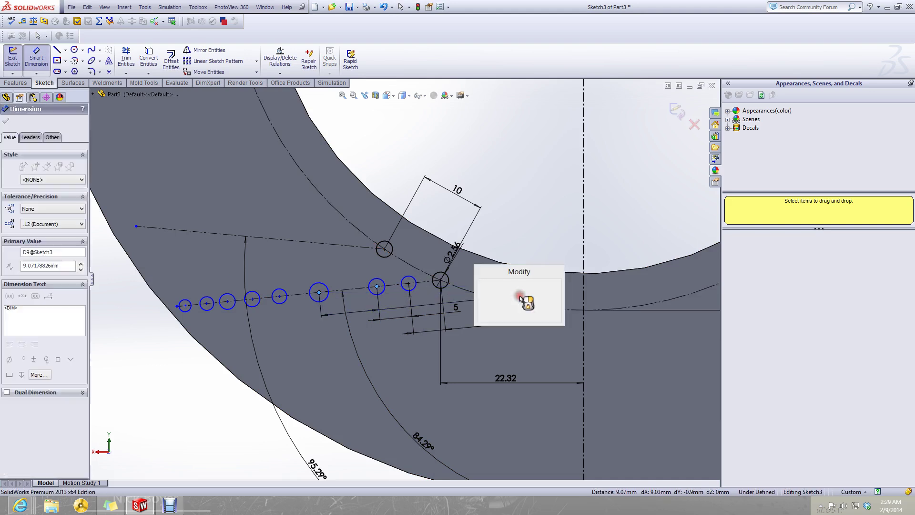
type("5")
key("Return")
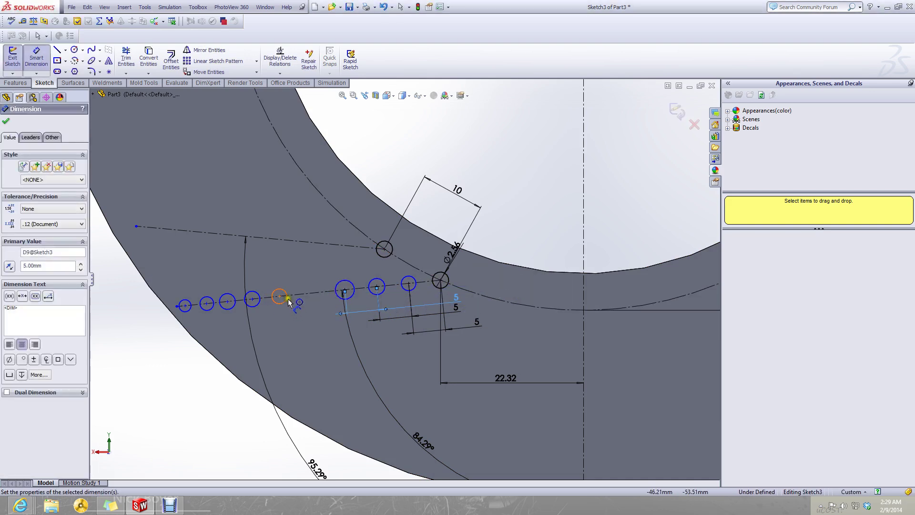
- Dimension the fourth circle's center 5 mm from the third circle's center along the lower centerline
left_click(280, 297)
left_click(344, 290)
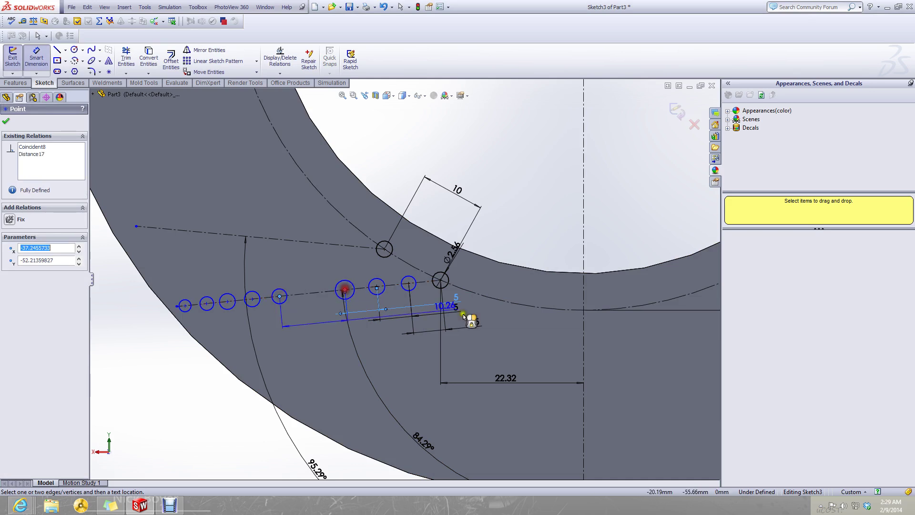
left_click(526, 301)
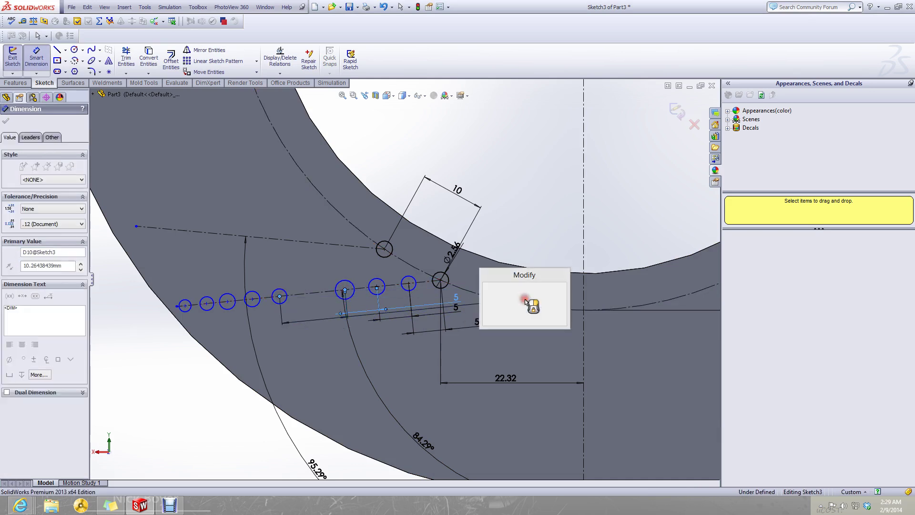
type("5")
key("Return")
left_click(197, 431)
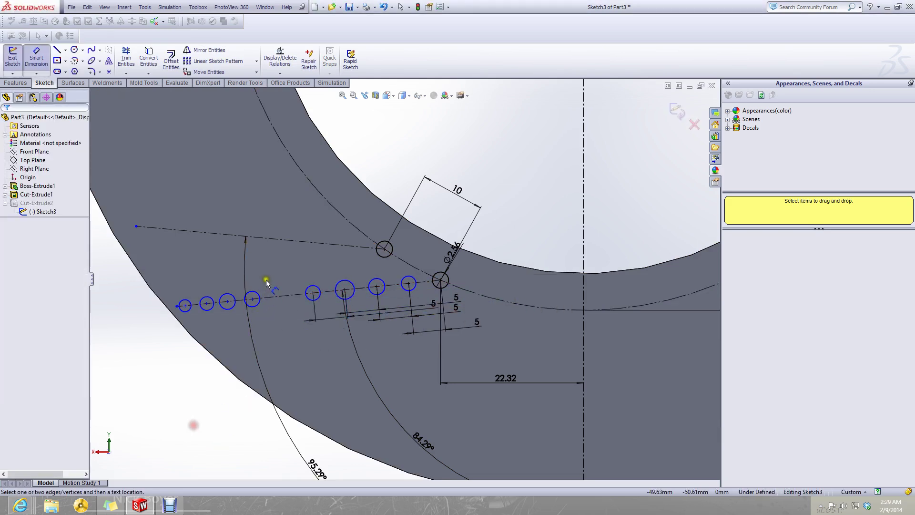
- Dimension the fifth circle's center 5 mm from the fourth circle's center
left_click(252, 298)
left_click(313, 293)
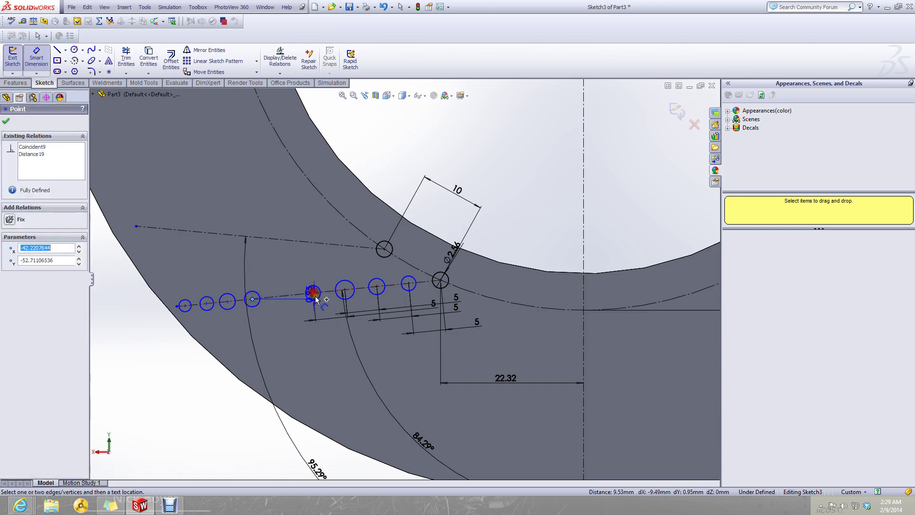
left_click(525, 294)
type("5")
key("Return")
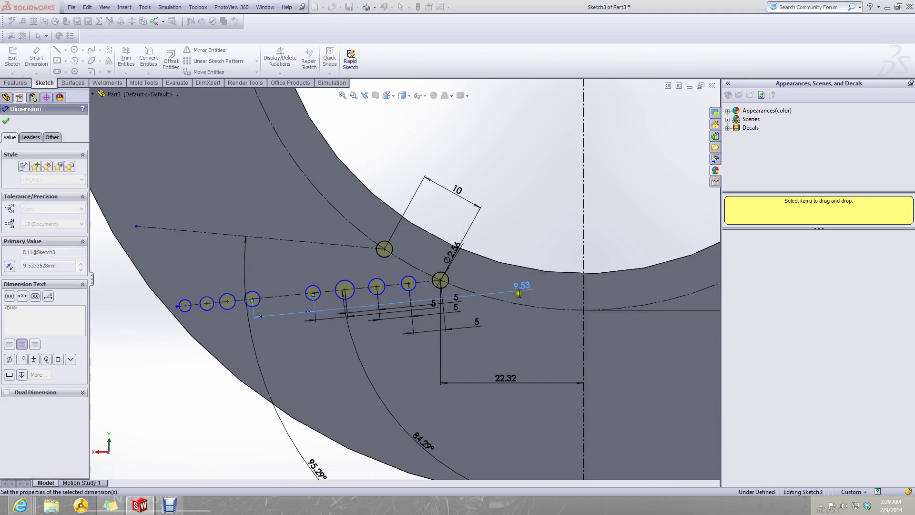
- Dimension the sixth circle's center 5 mm from the fifth circle's center
left_click(281, 298)
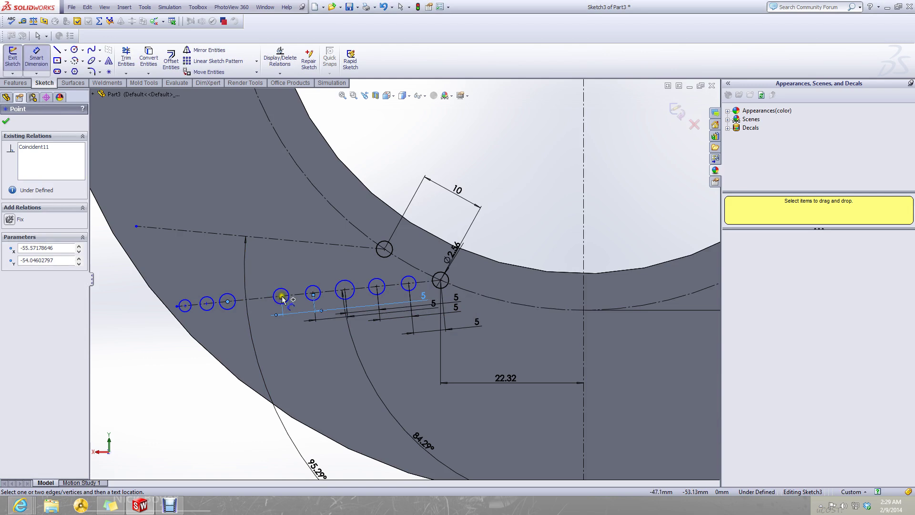
left_click(281, 297)
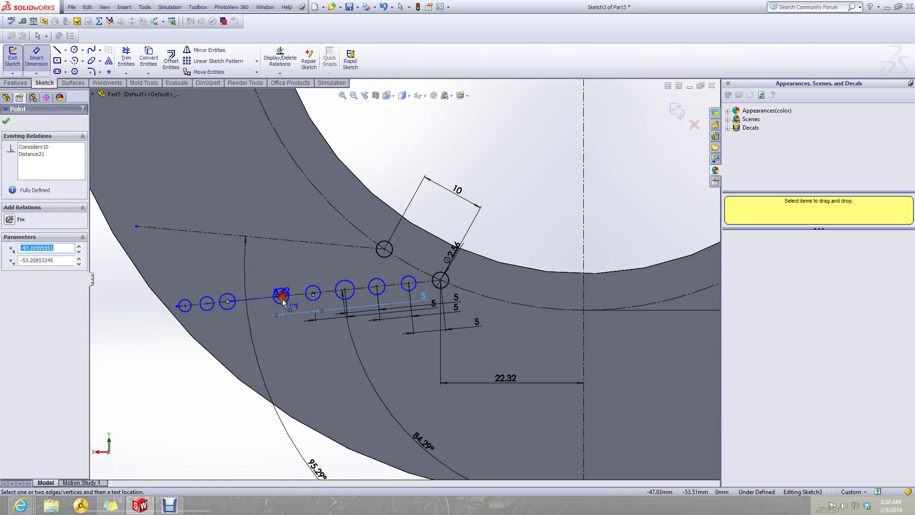
left_click(541, 293)
type("5")
key("Return")
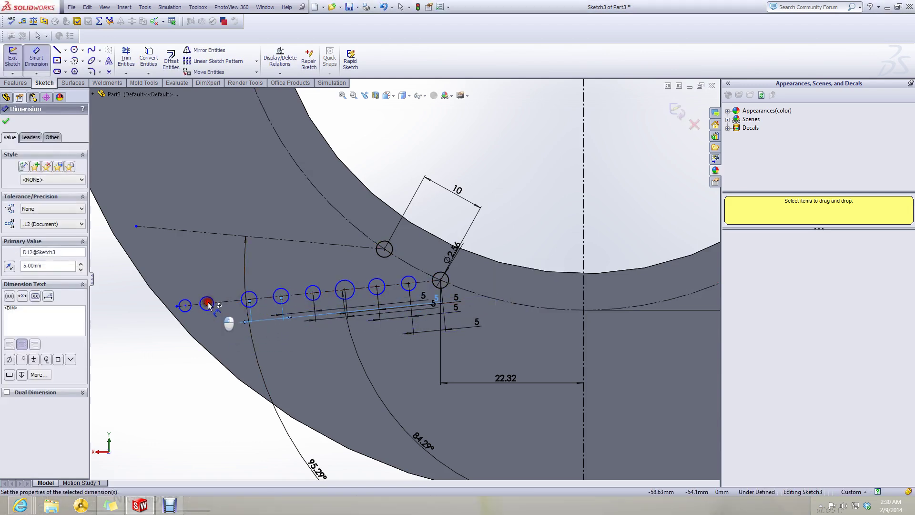
- Dimension the seventh circle's center 5 mm from the sixth circle's center along the lower centerline
left_click(208, 303)
left_click(249, 300)
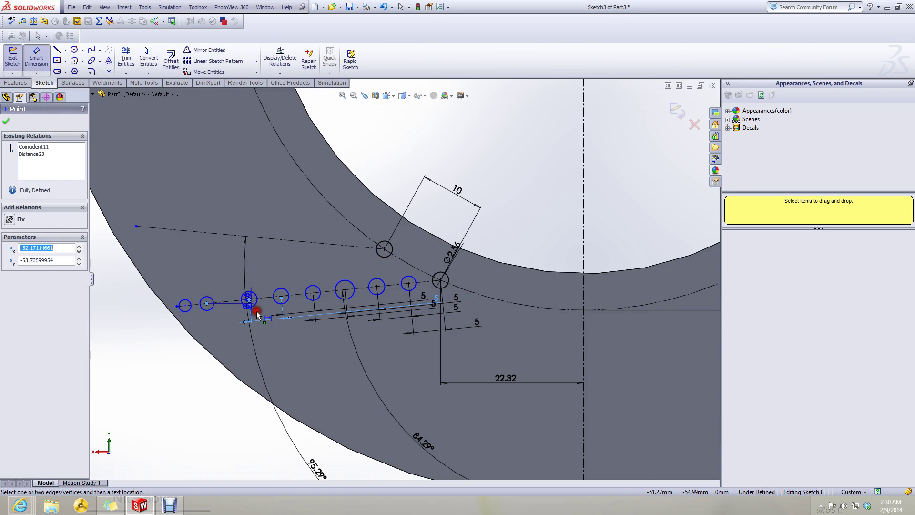
left_click(526, 295)
type("5")
key("Return")
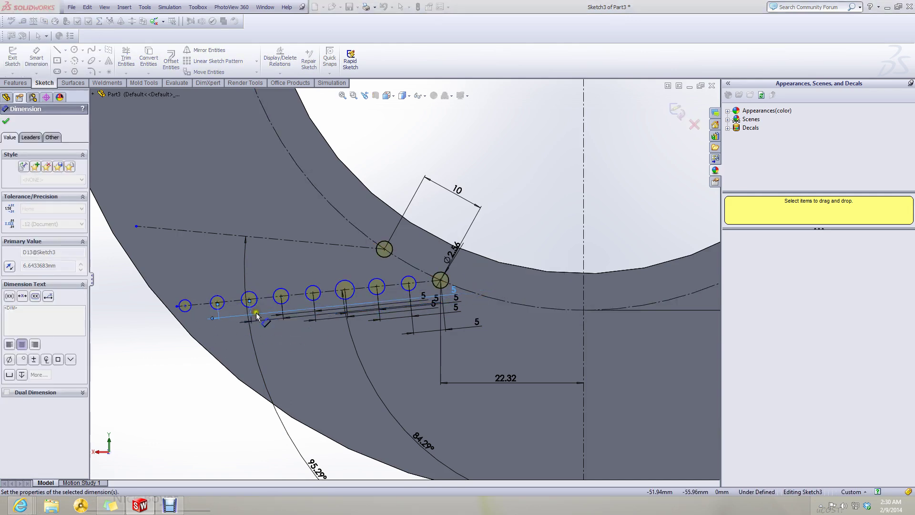
- Dimension the eighth, outermost circle's center 5 mm from the seventh circle's center and end dimensioning
left_click(185, 305)
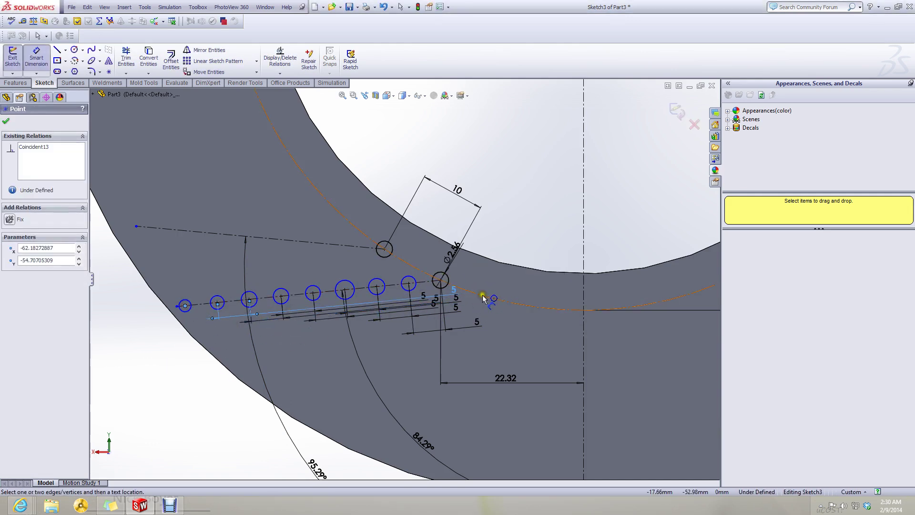
left_click(218, 303)
left_click(547, 288)
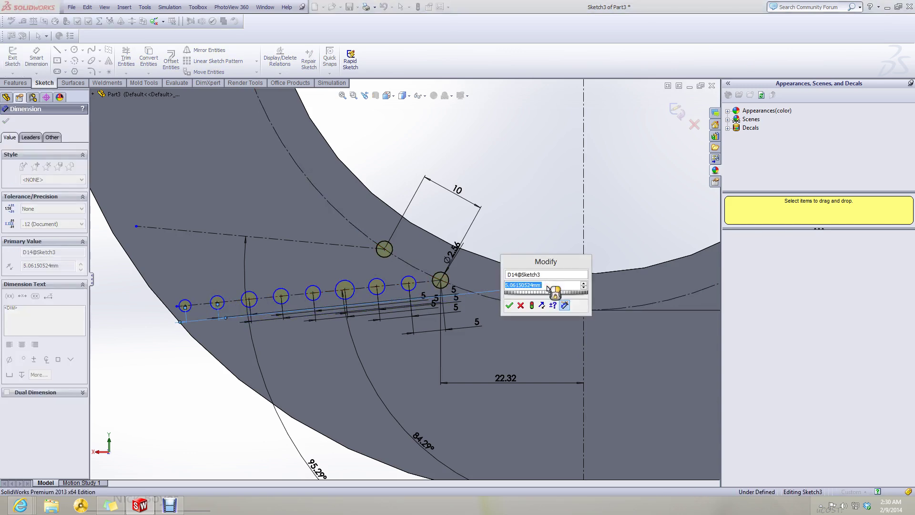
type("5")
key("Return")
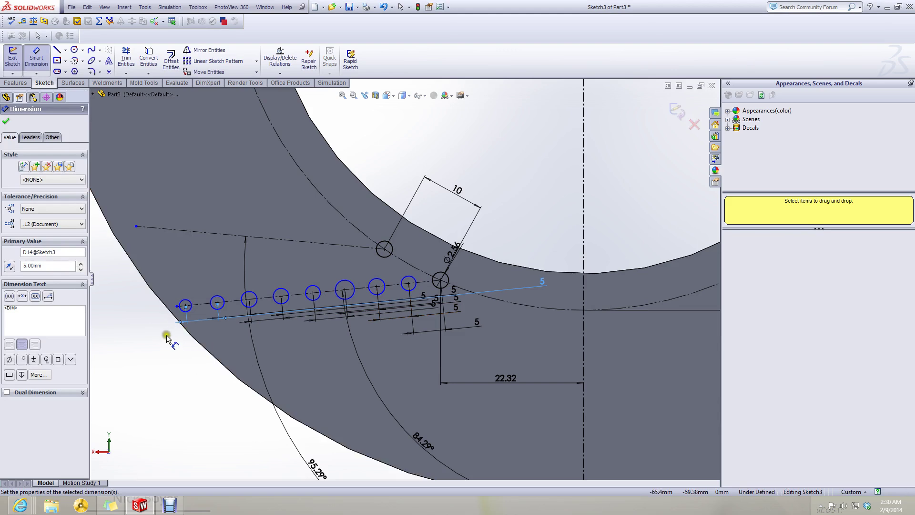
key("Escape")
left_click(181, 303)
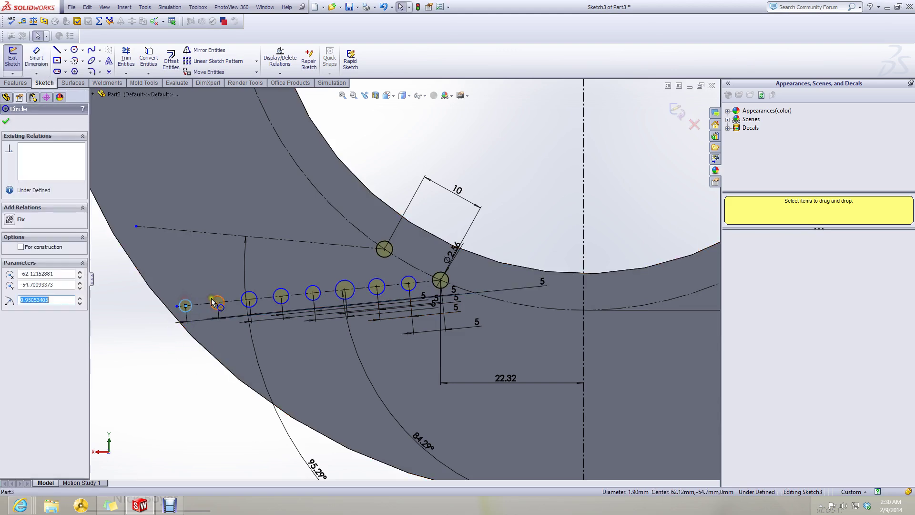
left_click(213, 301)
left_click(174, 358)
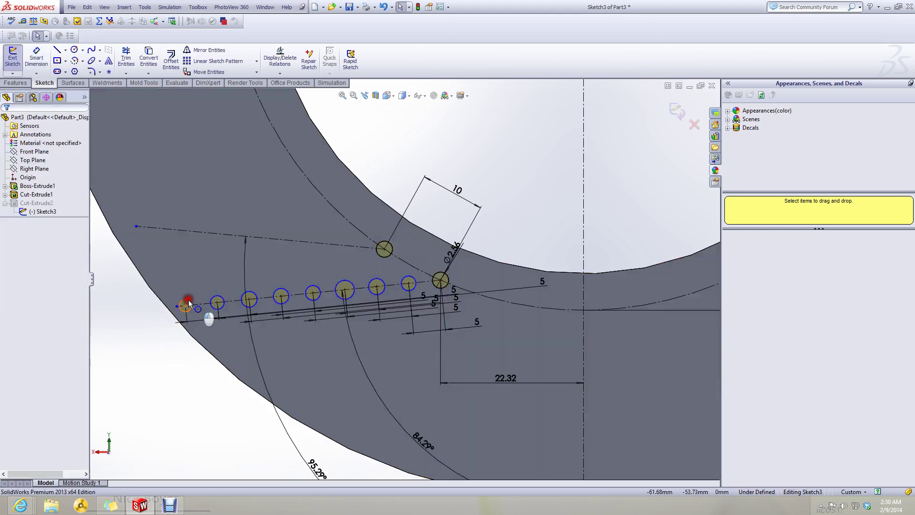
- Add an Equal relation between all eight new circles on the lower centerline and the 2.56 mm circle at its inner end
left_click(184, 306)
left_click(218, 299)
left_click(248, 298, "ctrl")
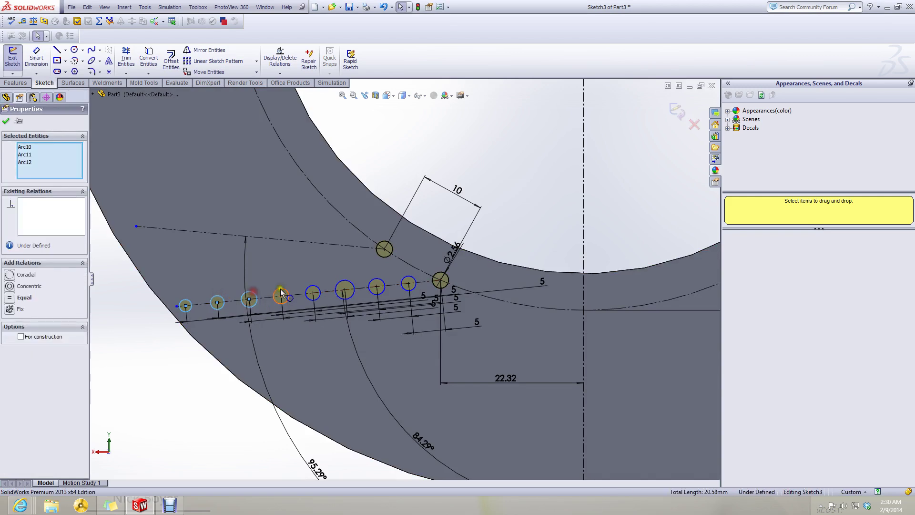
left_click(281, 295, "ctrl")
left_click(309, 288, "ctrl")
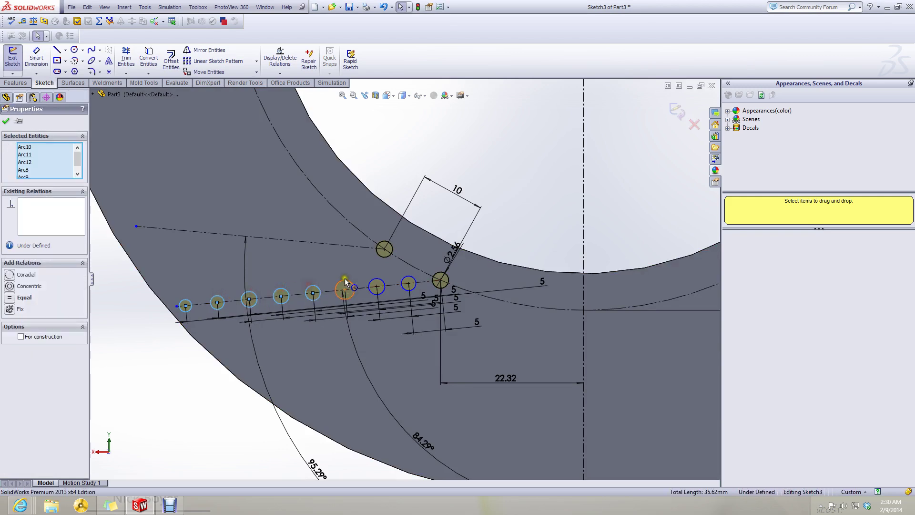
left_click(373, 283, "ctrl")
left_click(407, 281, "ctrl")
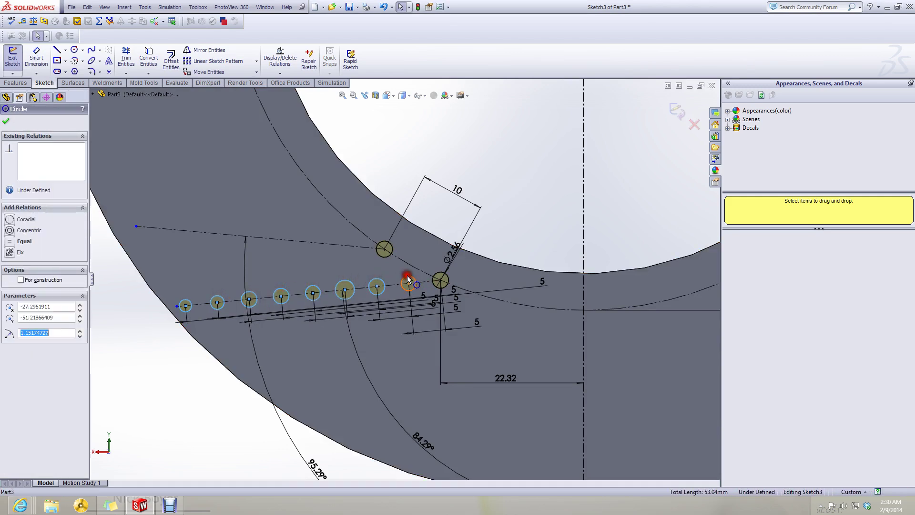
left_click(434, 277, "ctrl")
left_click(11, 298)
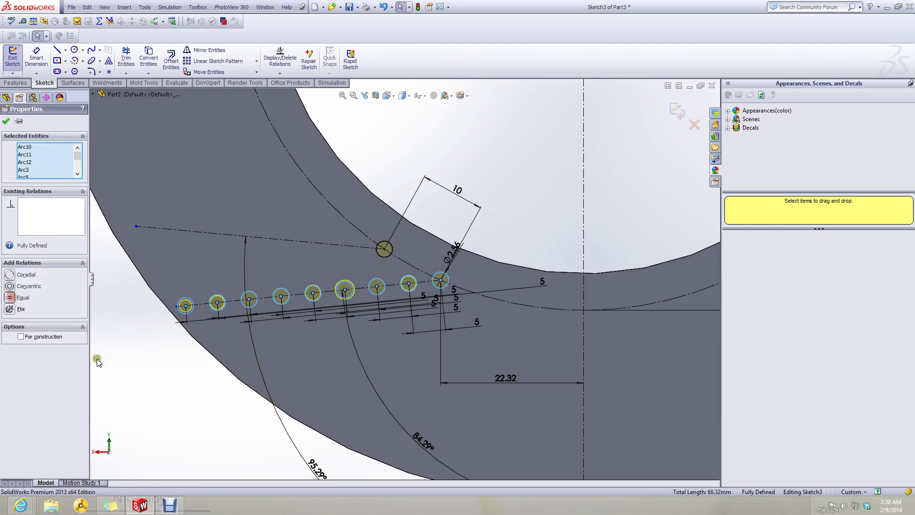
left_click(102, 371)
scroll(231, 251, "up", 2)
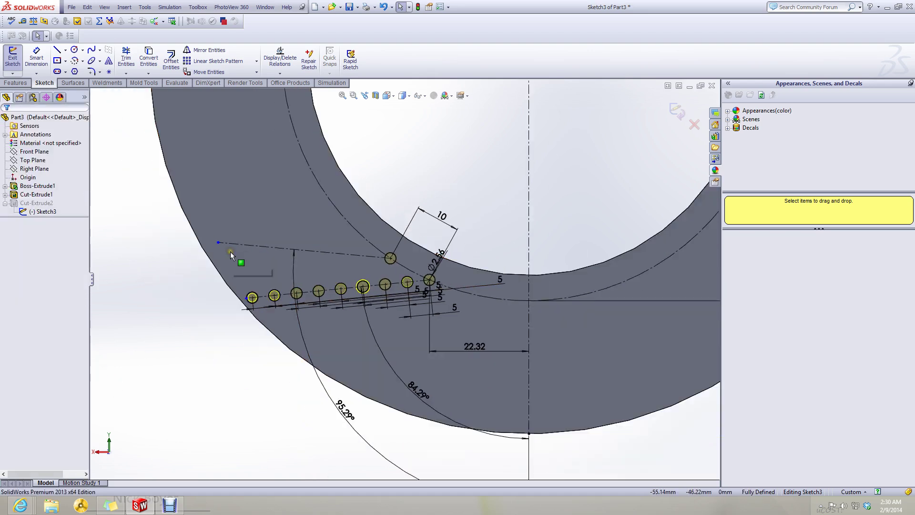
scroll(231, 251, "down", 3)
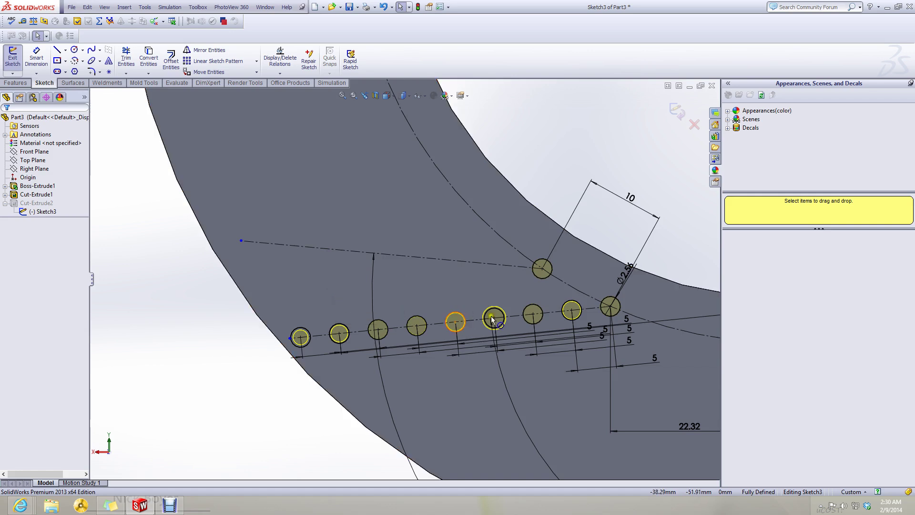
left_click(247, 351)
scroll(247, 351, "down", 5)
scroll(434, 336, "up", 4)
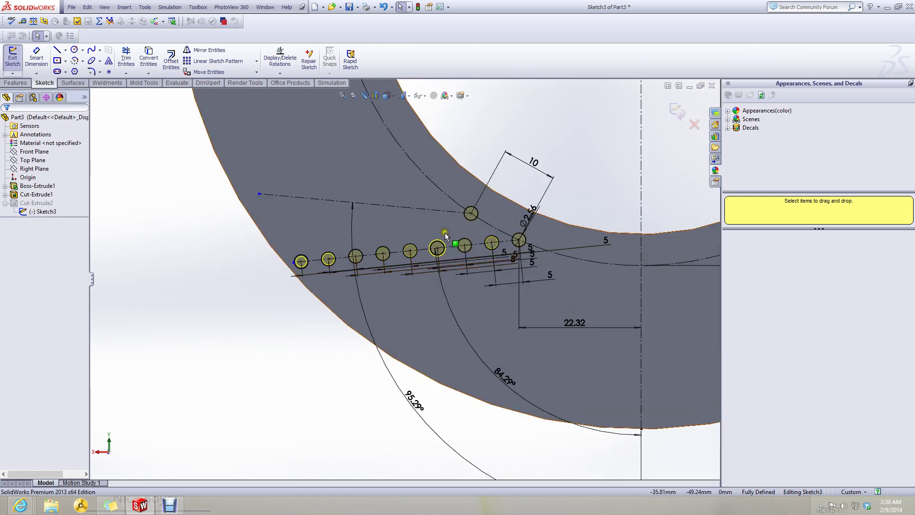
scroll(454, 234, "up", 1)
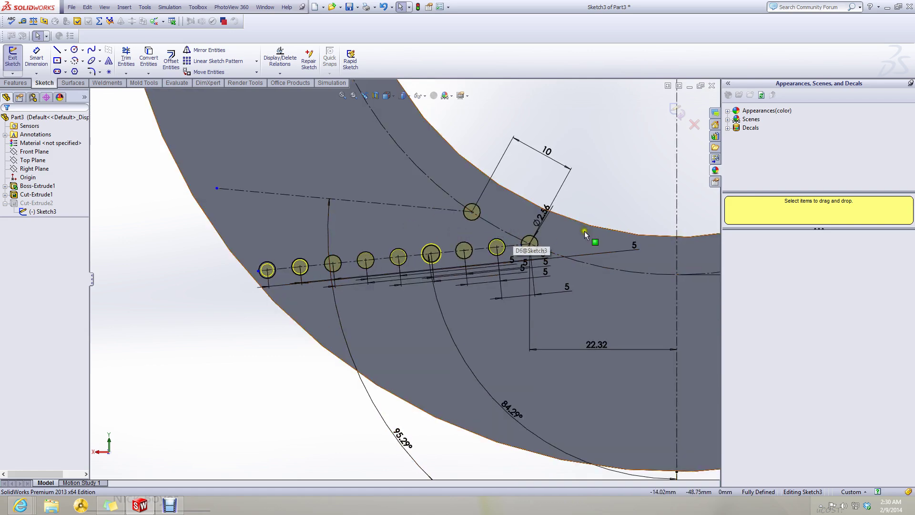
- Copy the lower row of circles with its centerline and dimensions, excluding the large construction circle, from its innermost circle's center to the upper circle's center
left_click_drag(567, 234, 227, 316)
scroll(327, 391, "up", 1)
scroll(450, 211, "down", 1)
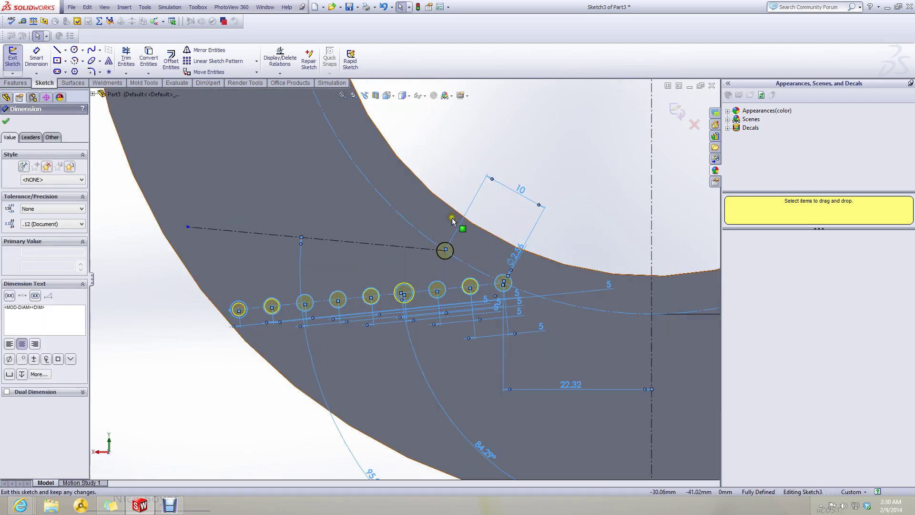
left_click(410, 225)
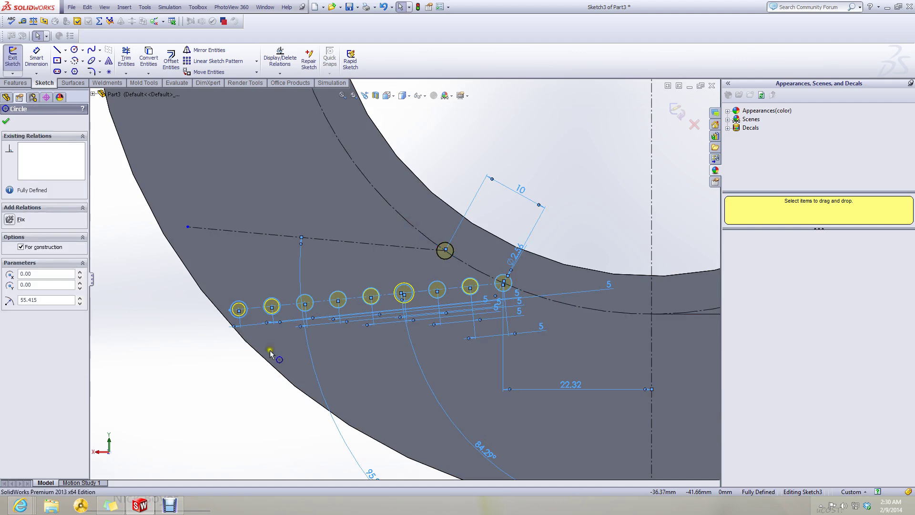
left_click(257, 73)
left_click(233, 91)
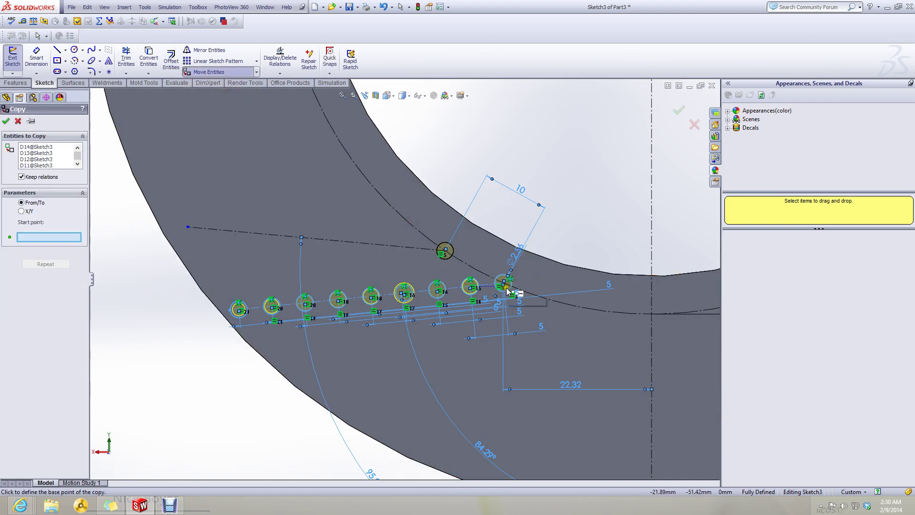
scroll(506, 291, "down", 5)
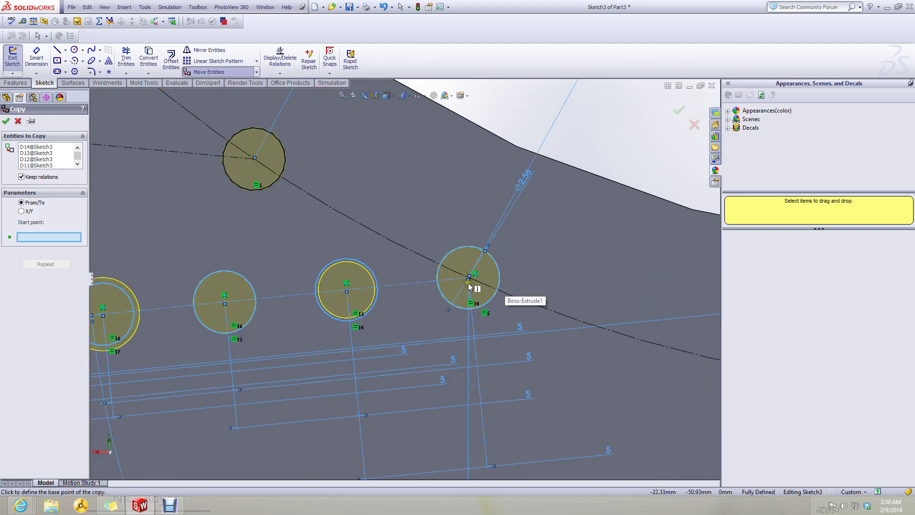
scroll(470, 285, "down", 6)
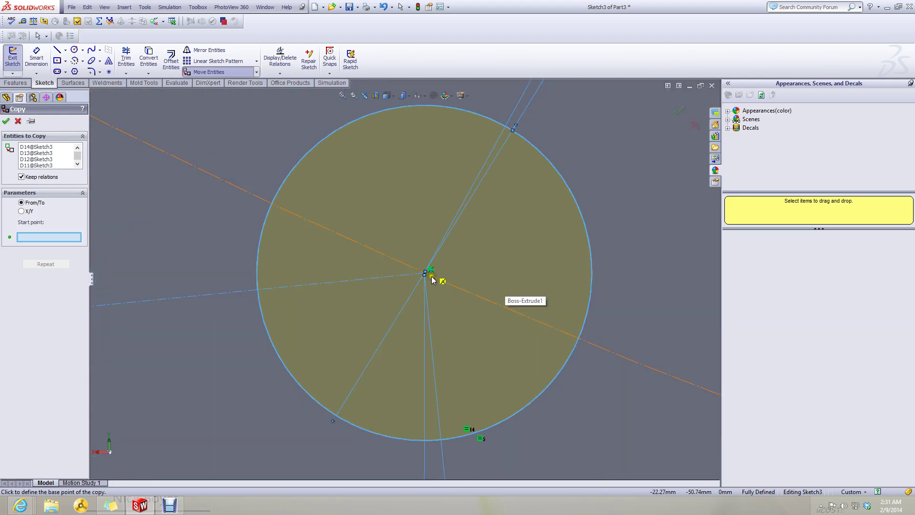
scroll(427, 282, "up", 6)
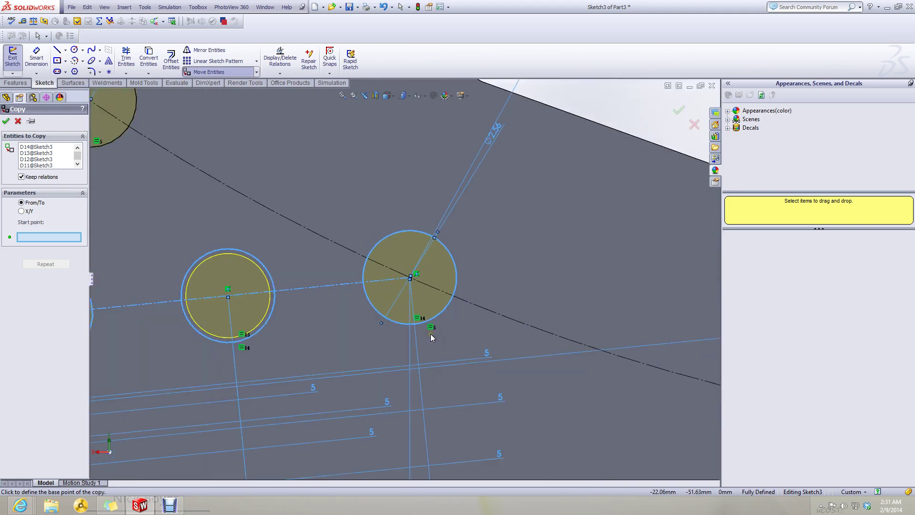
scroll(418, 292, "down", 6)
scroll(394, 260, "down", 4)
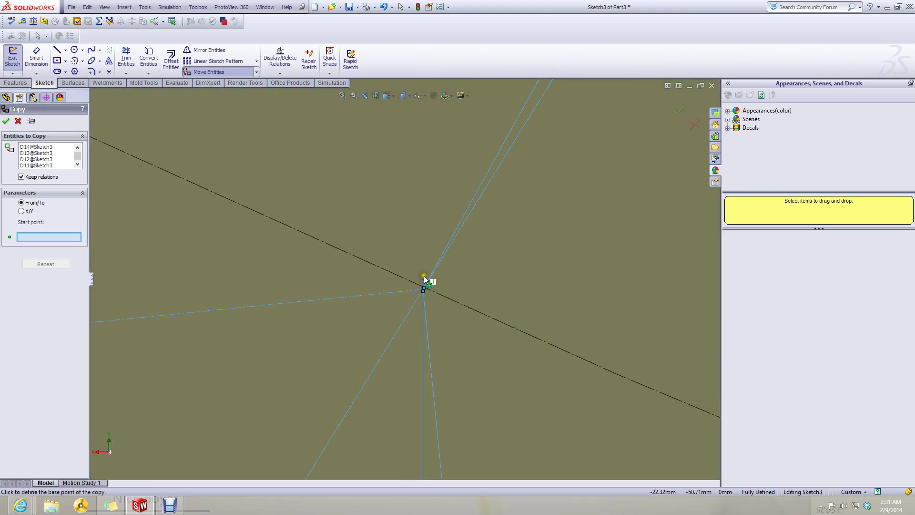
left_click(423, 289)
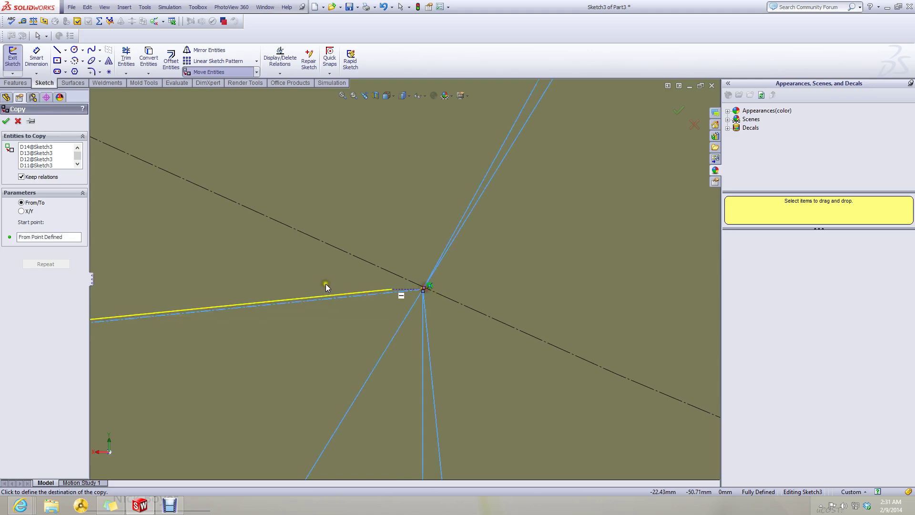
scroll(333, 287, "up", 2)
scroll(333, 287, "up", 10)
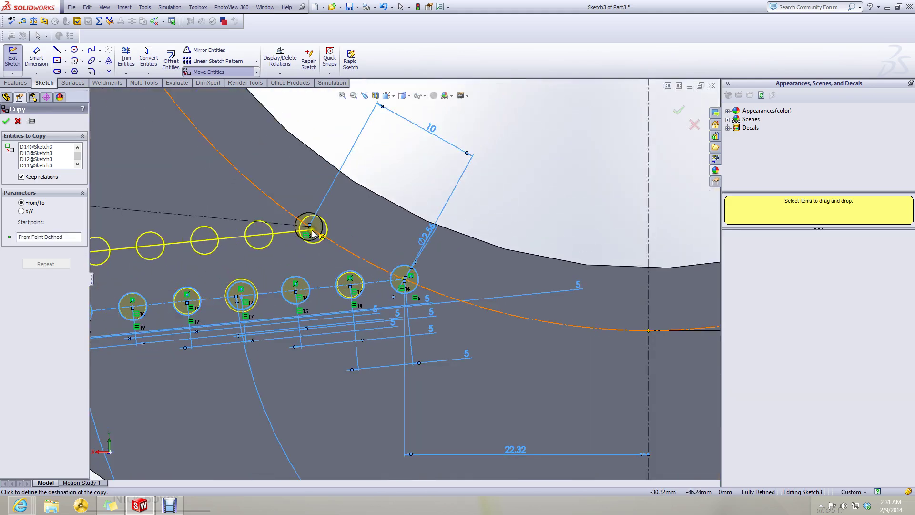
left_click(309, 230)
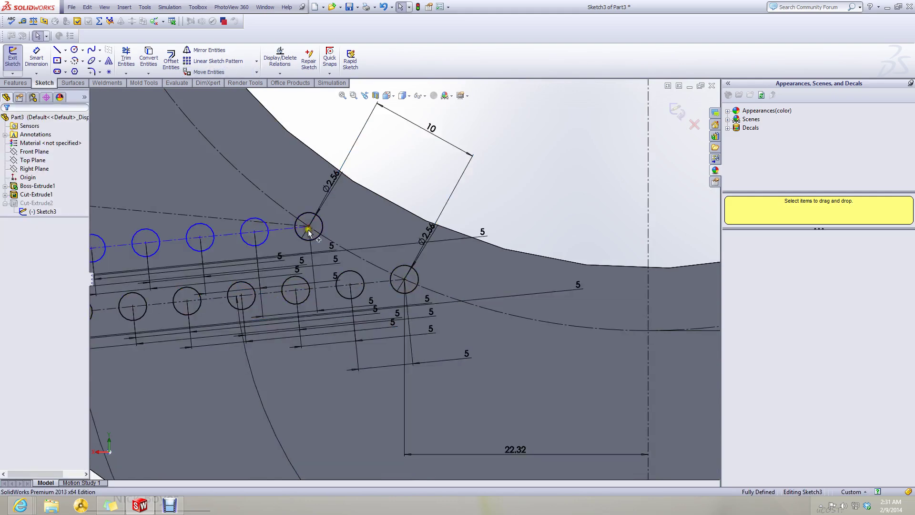
- Try to rotate the copied upper row of circles by 12 degrees about a point near its outer end
scroll(292, 265, "up", 5)
scroll(292, 264, "down", 4)
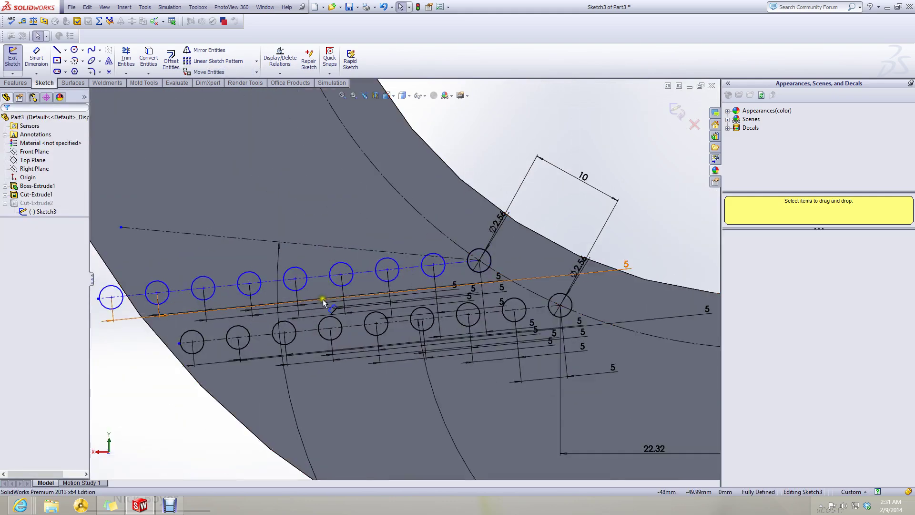
scroll(437, 209, "up", 2)
left_click_drag(456, 191, 371, 276)
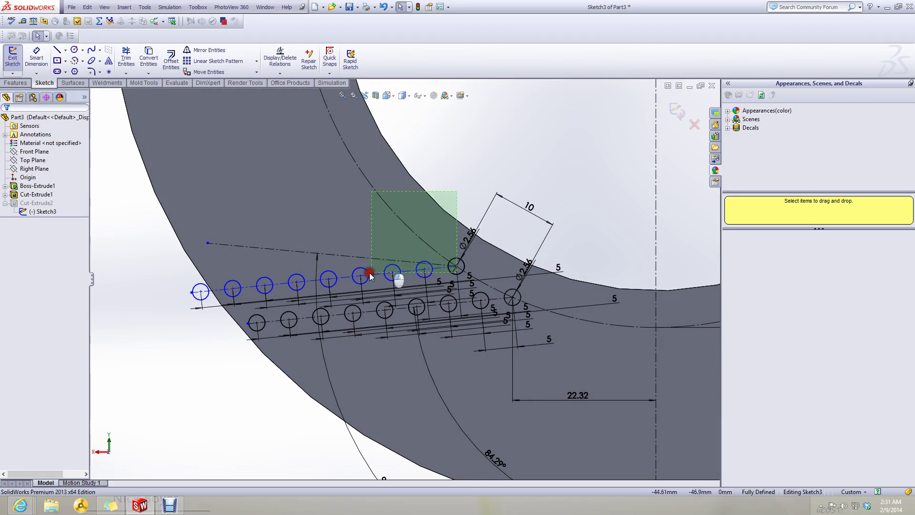
mouse_move(220, 296)
left_mouse_down()
mouse_move(168, 303)
mouse_move(175, 305)
left_mouse_up()
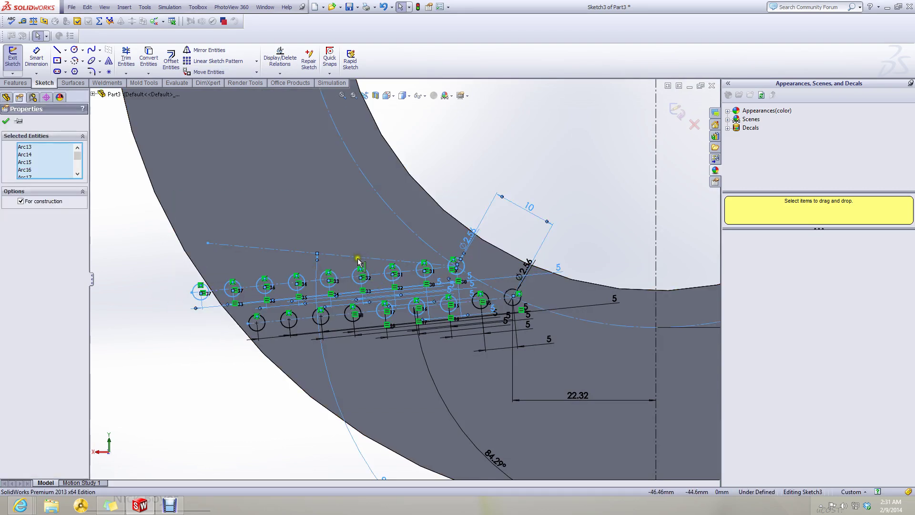
left_click(404, 227)
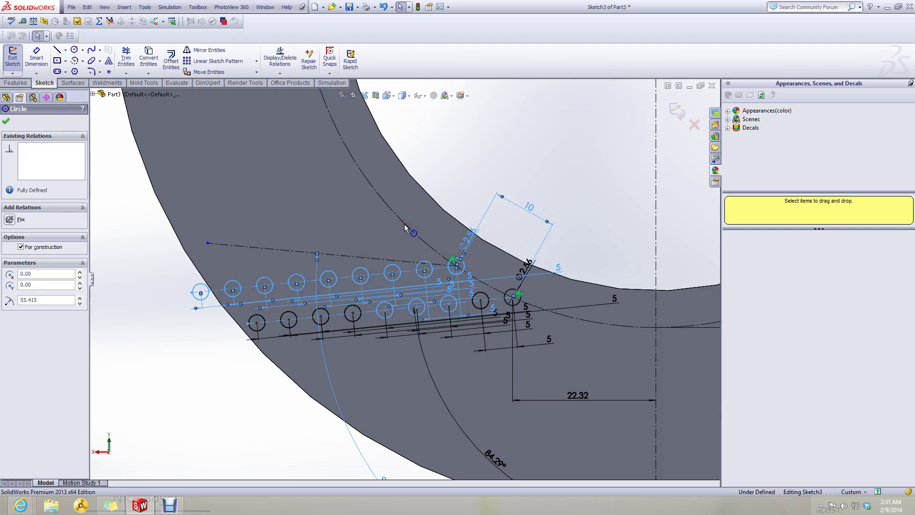
left_click(384, 310)
left_click(399, 311)
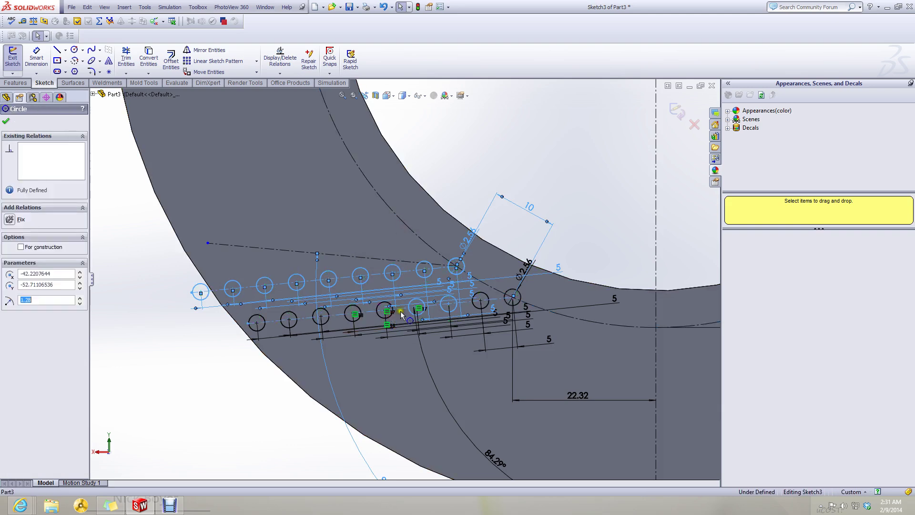
left_click(419, 310)
left_click(443, 312)
left_click(446, 312)
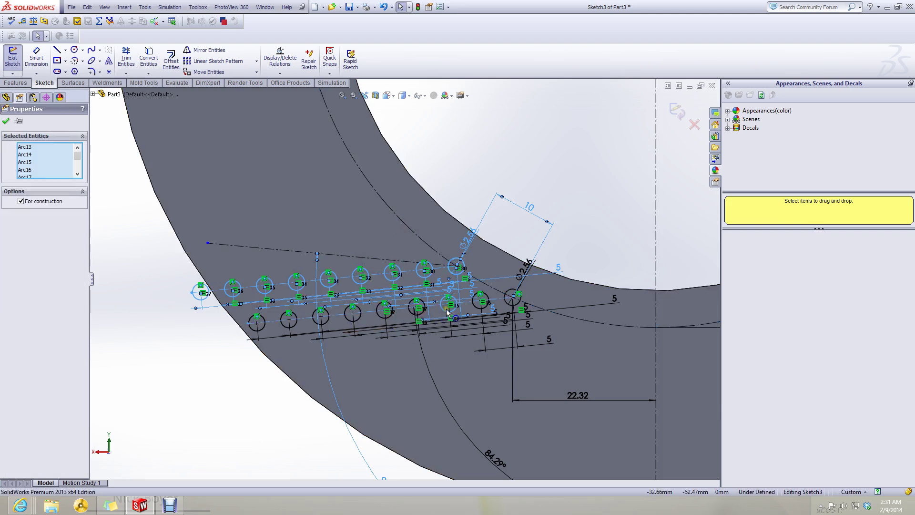
left_click(443, 312)
left_click(443, 312)
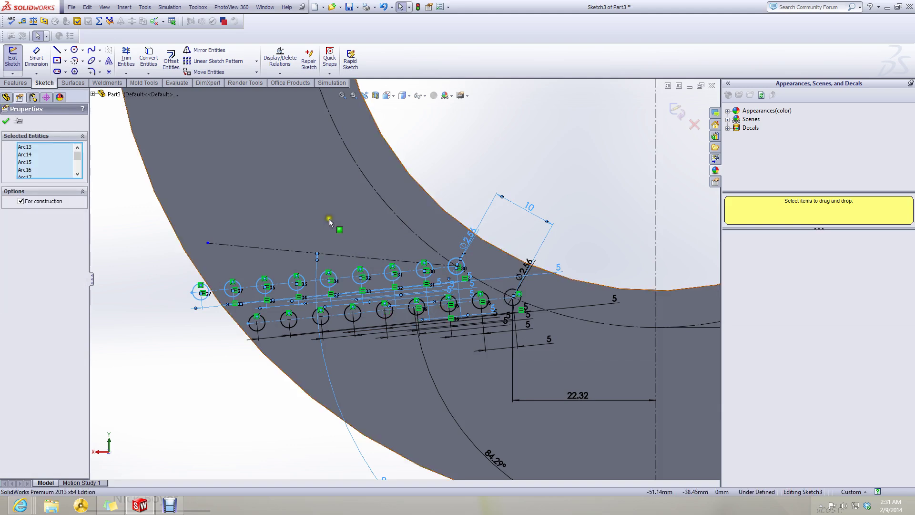
left_click(259, 72)
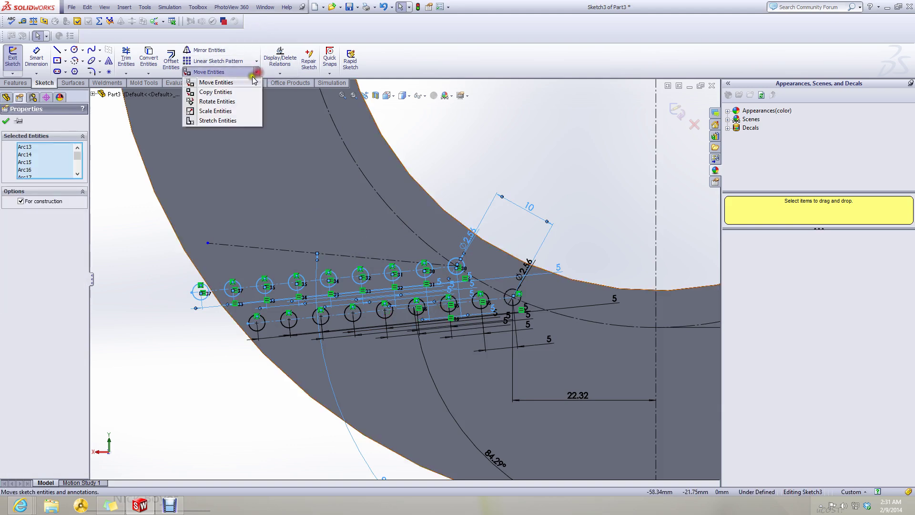
left_click(216, 101)
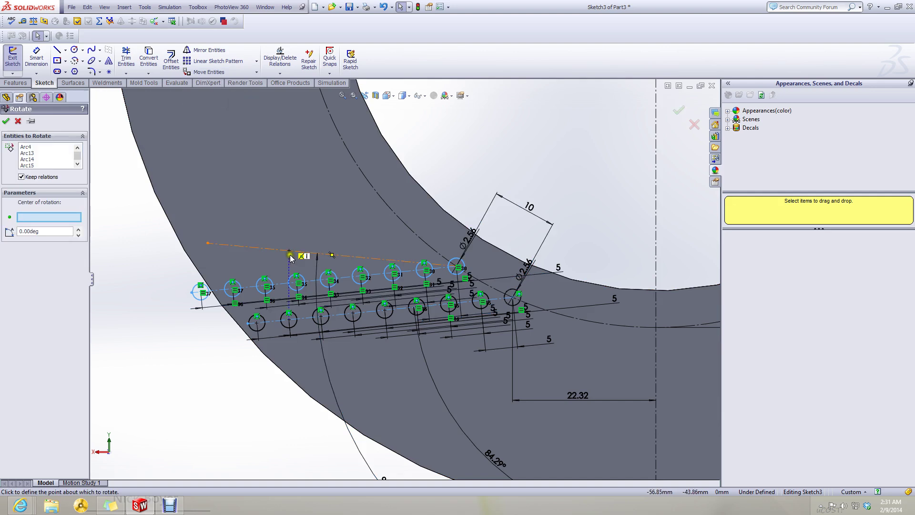
left_click(217, 292)
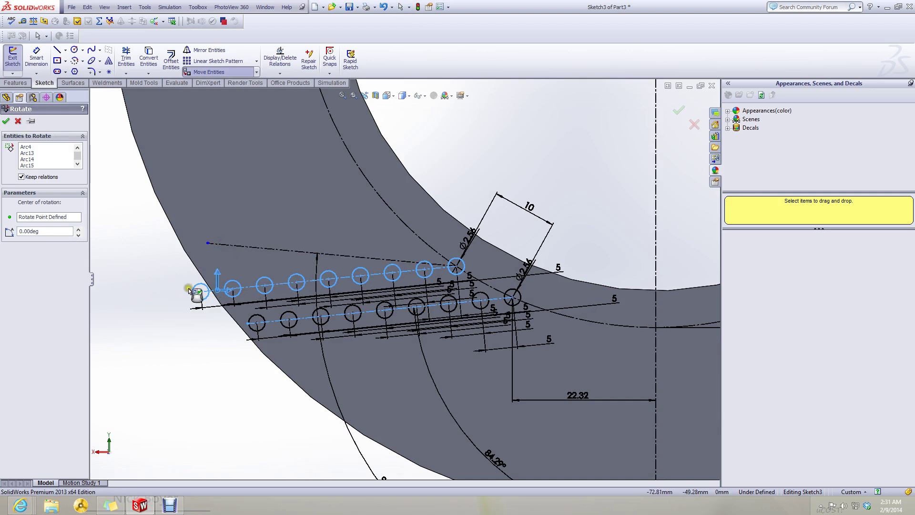
left_click(79, 229)
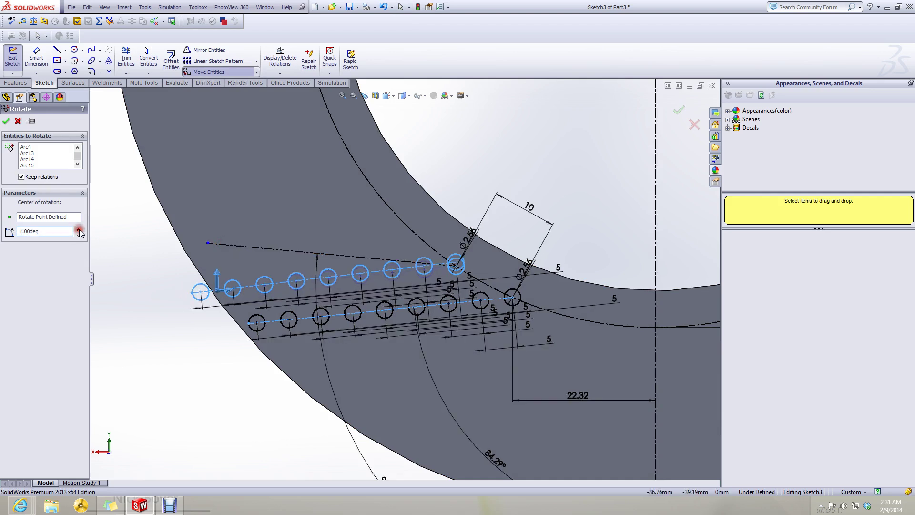
left_click(79, 229)
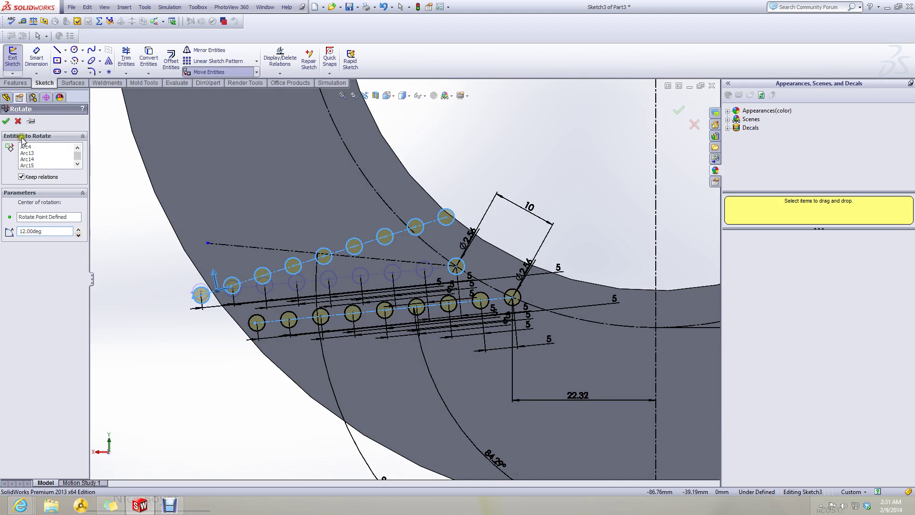
left_click(20, 122)
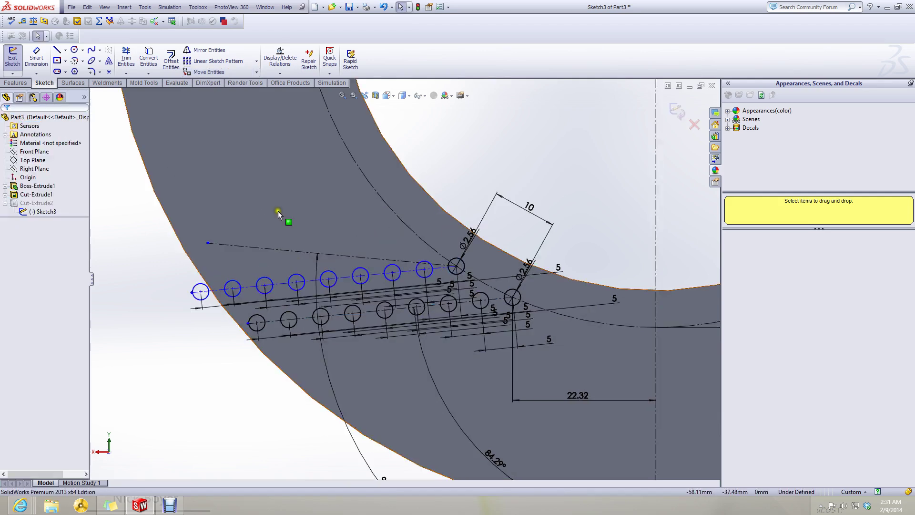
- Try to rotate the copied circles about the center of the upper row's innermost circle, stepping the angle to -19 degrees
mouse_move(130, 186)
left_mouse_down()
mouse_move(384, 298)
mouse_move(444, 292)
mouse_move(446, 304)
left_mouse_up()
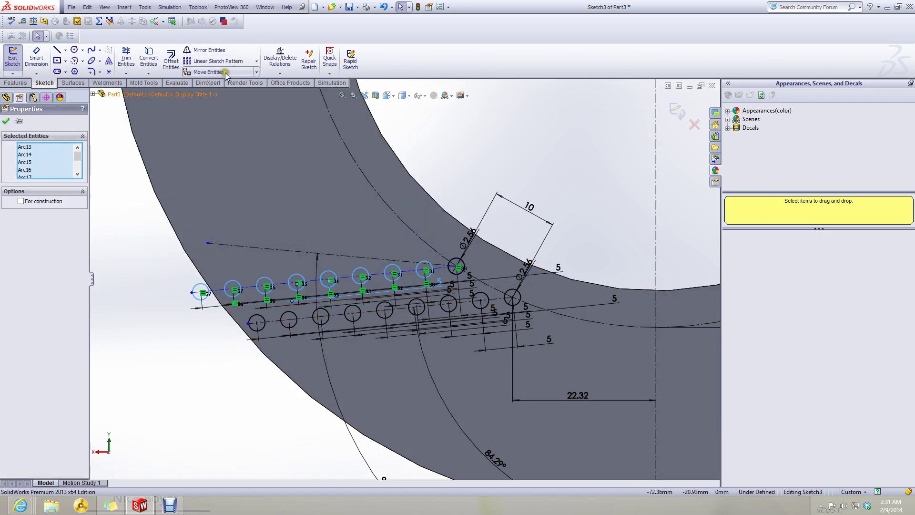
left_click(258, 71)
left_click(235, 100)
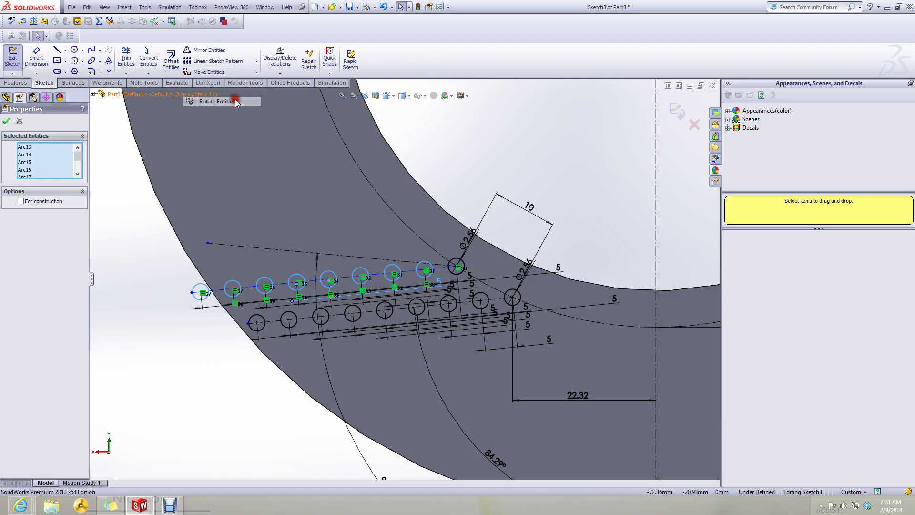
left_click(457, 268)
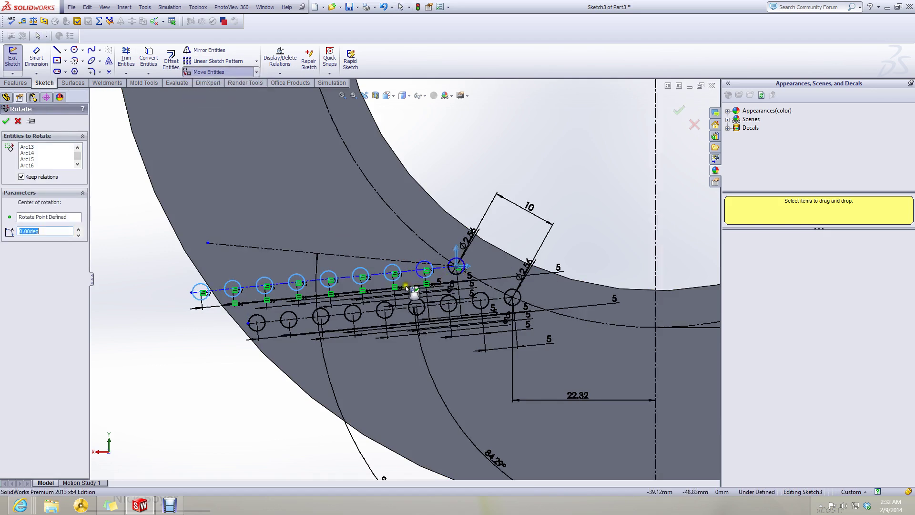
left_click(79, 230)
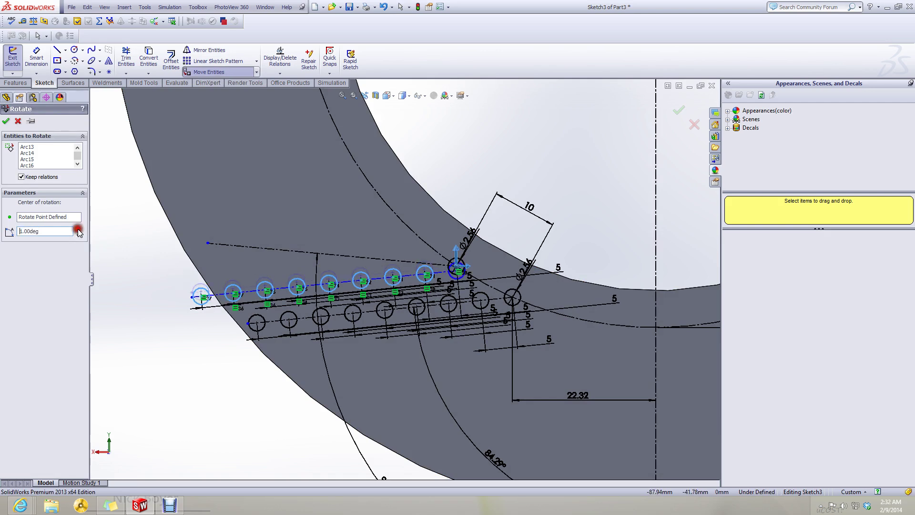
left_click(78, 230)
left_click(78, 229)
left_click(79, 229)
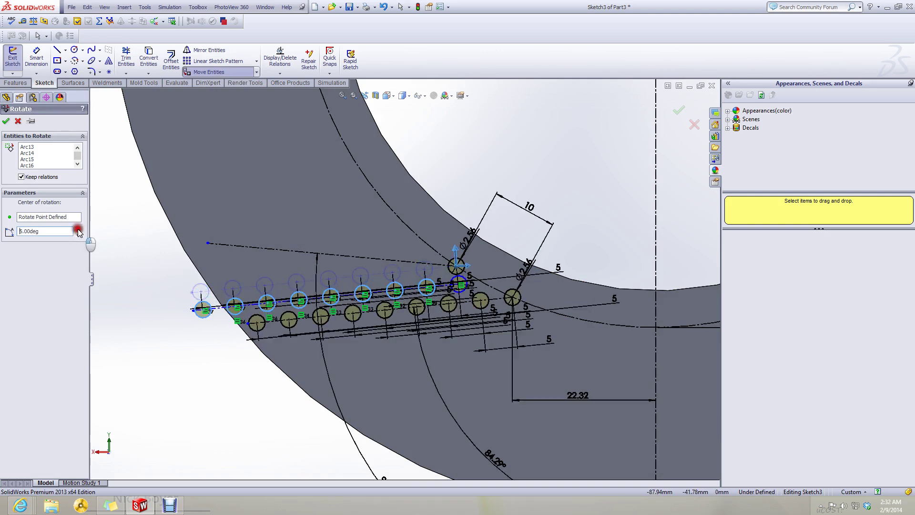
left_click(79, 230)
left_click_drag(79, 230, 78, 234)
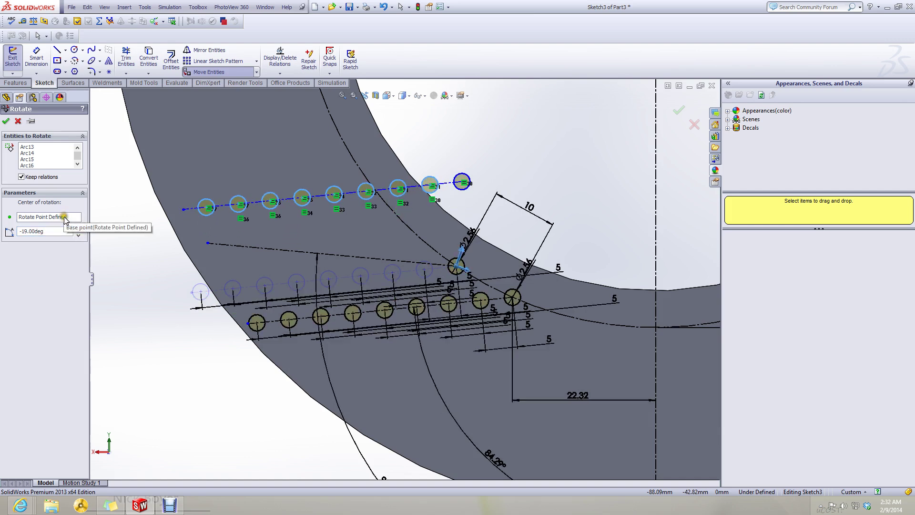
left_click(65, 217)
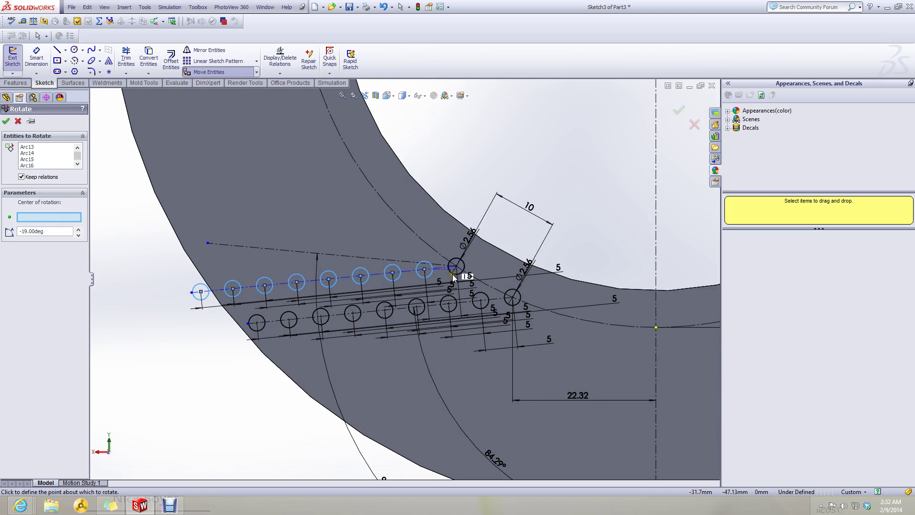
left_click(16, 121)
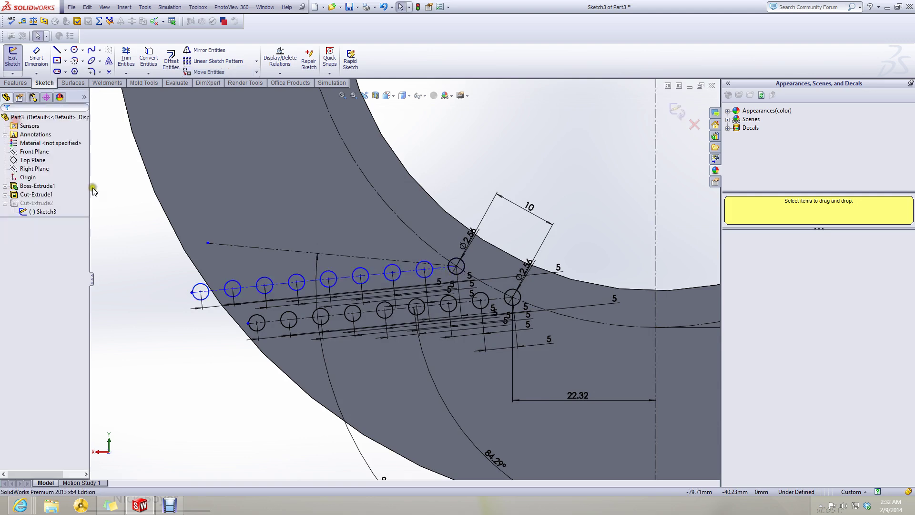
- Remove the copied upper row of circles together with its centerline and dimensions
left_click(170, 314)
scroll(207, 304, "up", 4)
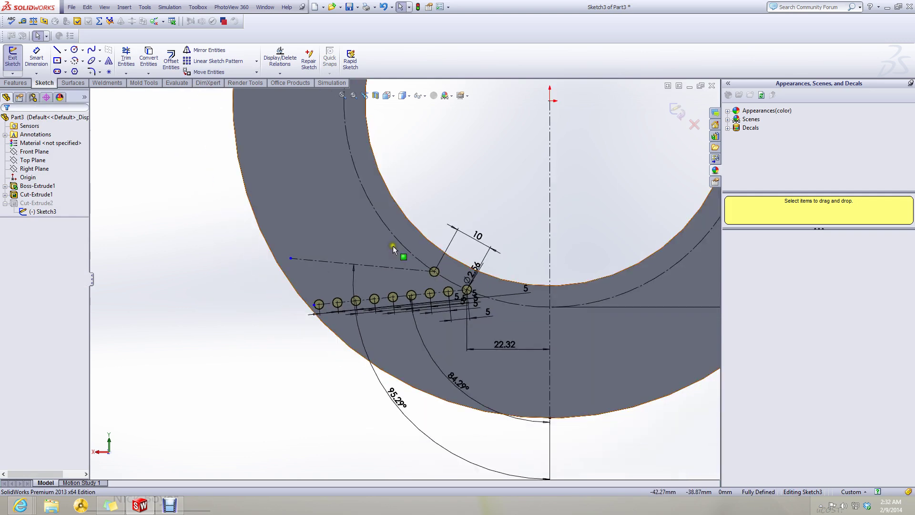
scroll(392, 245, "down", 1)
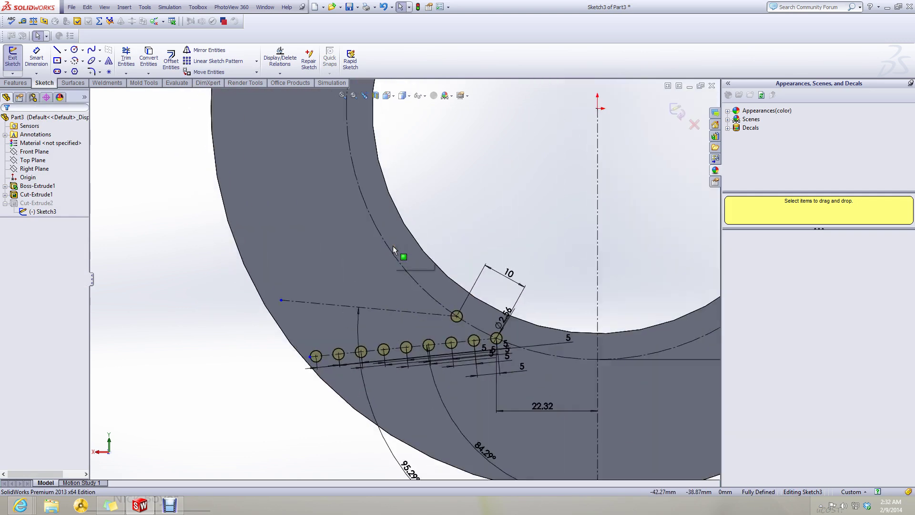
- Sketch five small circles centered on the upper centerline, working outward from its innermost circle, with radii of about 0.8 to 1.2 mm
left_click(74, 50)
scroll(429, 312, "down", 3)
scroll(448, 328, "down", 3)
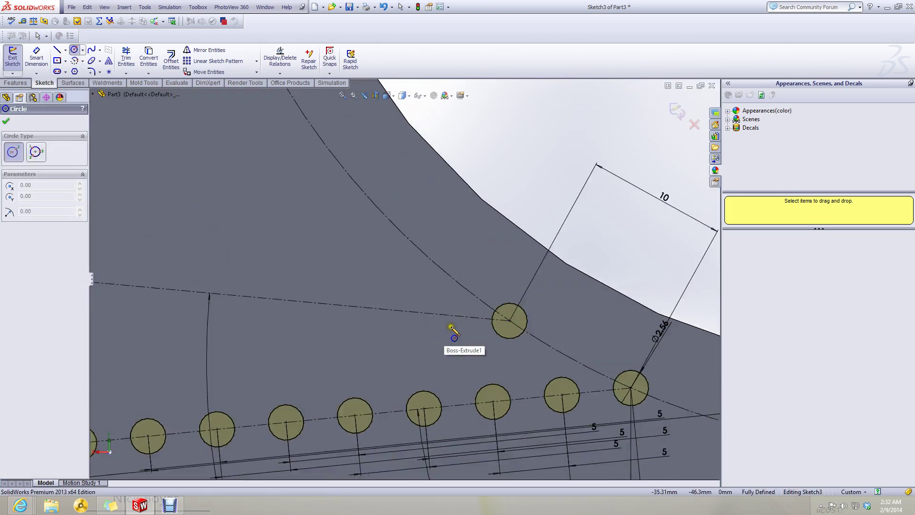
left_click(440, 314)
left_click(455, 320)
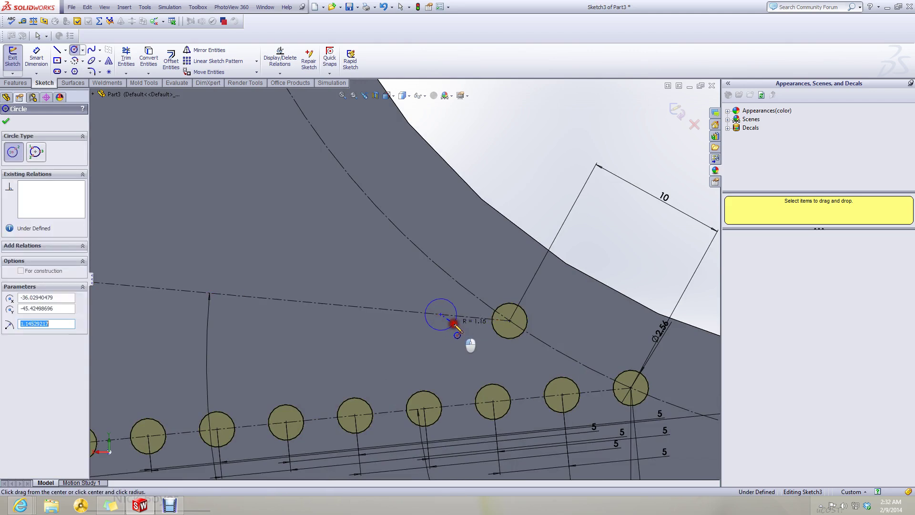
left_click(381, 309)
left_click(393, 314)
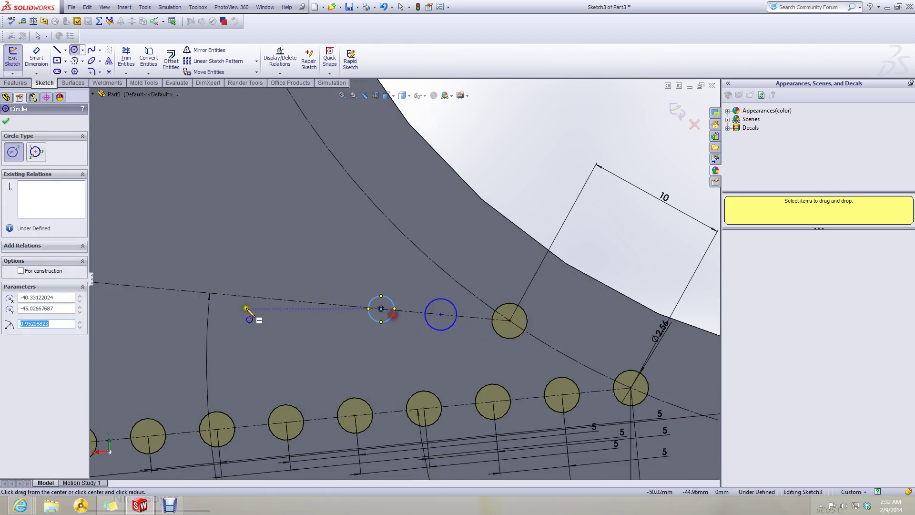
left_click(326, 303)
left_click(337, 305)
left_click(272, 299)
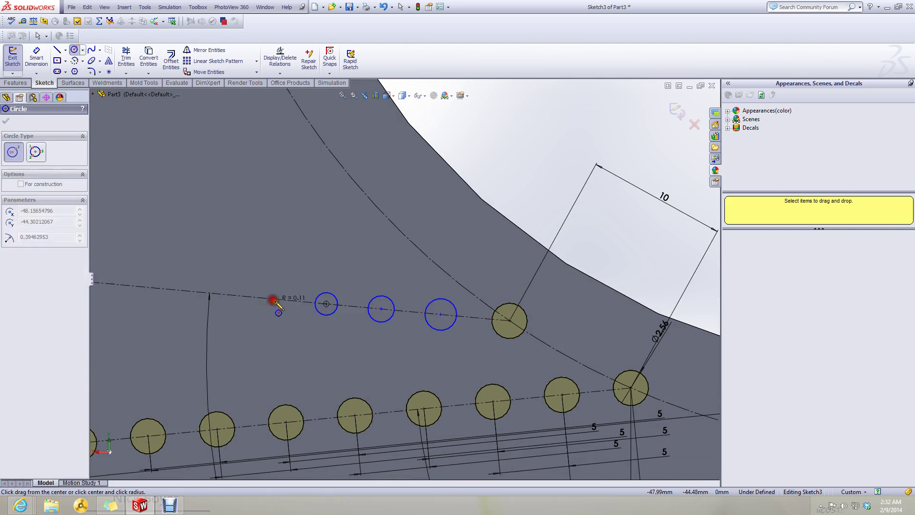
left_click(281, 306)
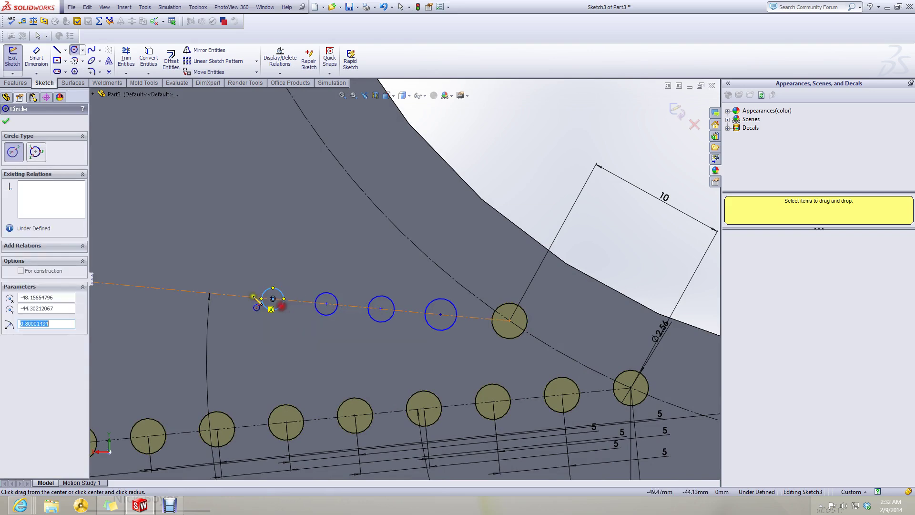
left_click(226, 294)
left_click(237, 298)
- Sketch four more small circles centered on the remaining outer part of the upper centerline and end circle drawing
scroll(238, 293, "up", 2)
scroll(218, 290, "down", 1)
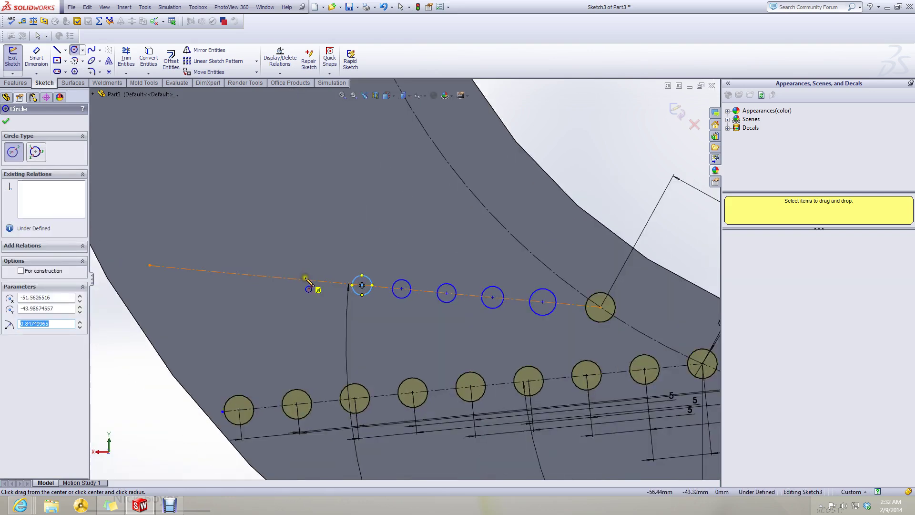
left_click(306, 279)
left_click(313, 281)
left_click(277, 277)
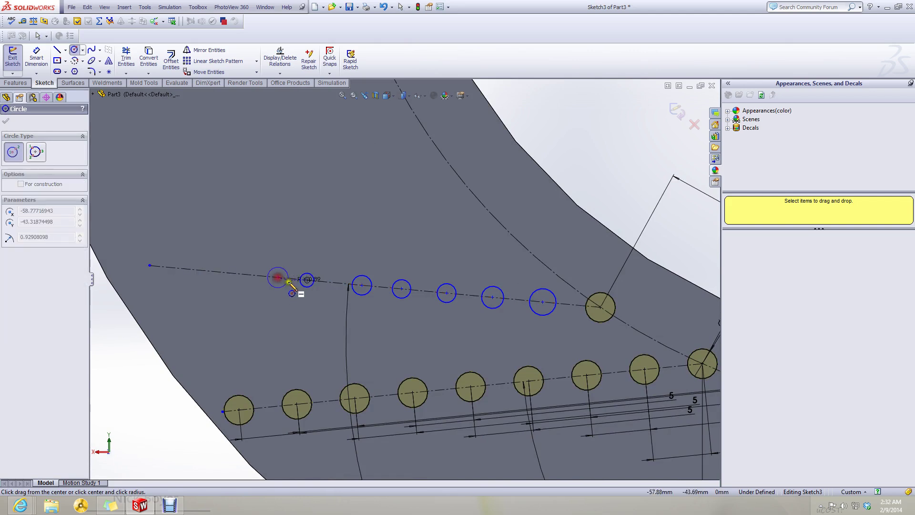
left_click(284, 282)
left_click(238, 274)
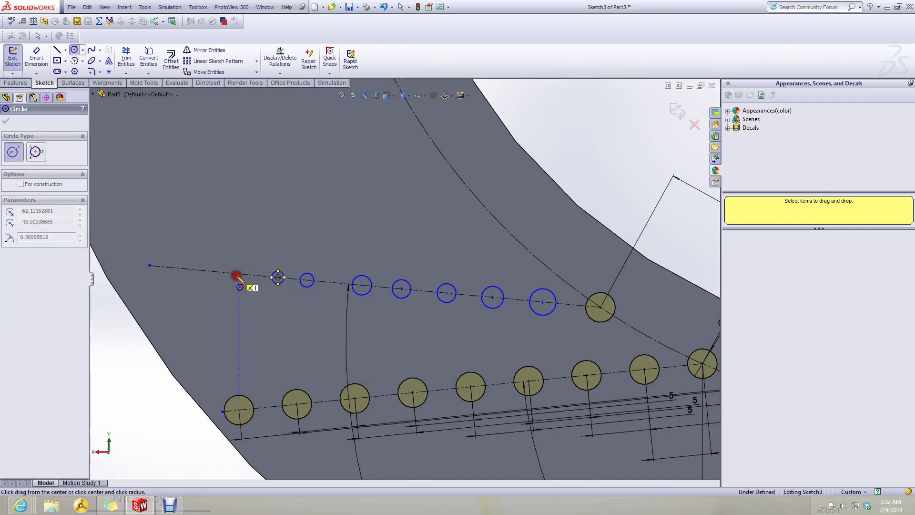
left_click(244, 280)
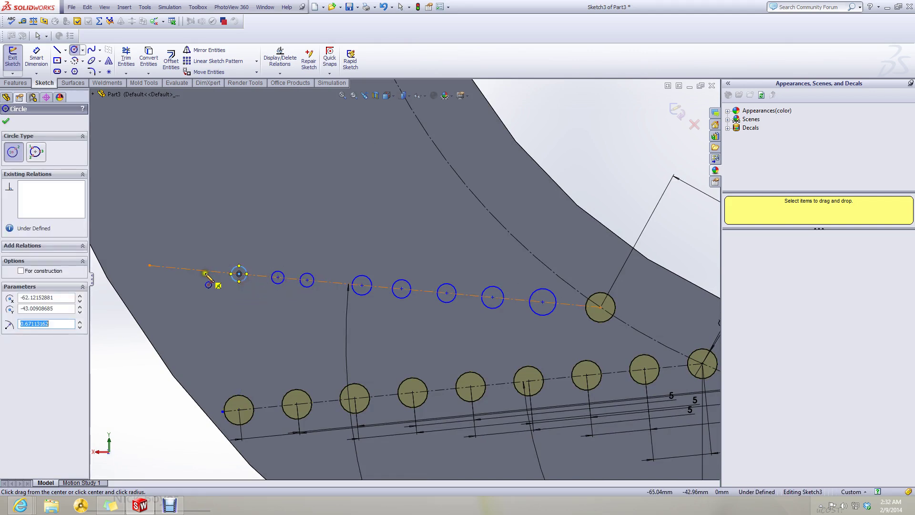
left_click(200, 270)
left_click(208, 276)
key("Escape")
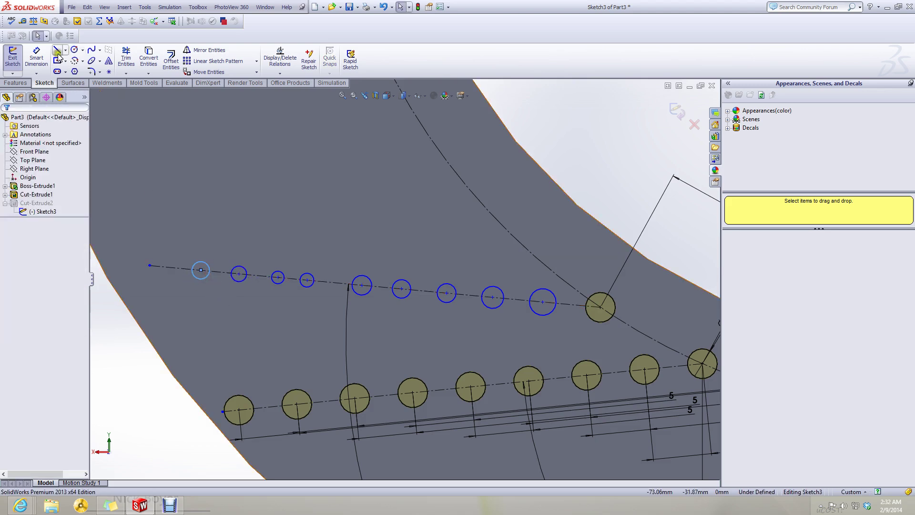
- Try to dimension the center distance between the two outermost circles of the upper row
left_click(40, 59)
left_click(201, 270)
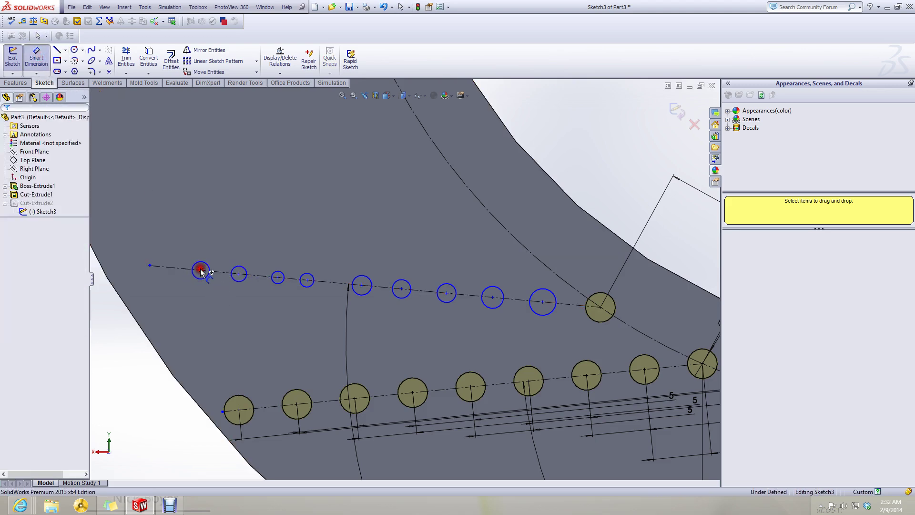
left_click(239, 272)
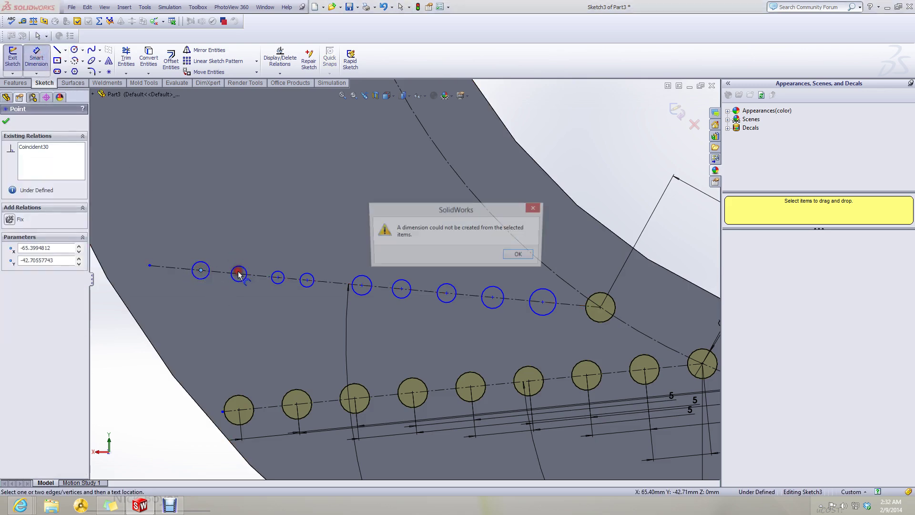
left_click(521, 255)
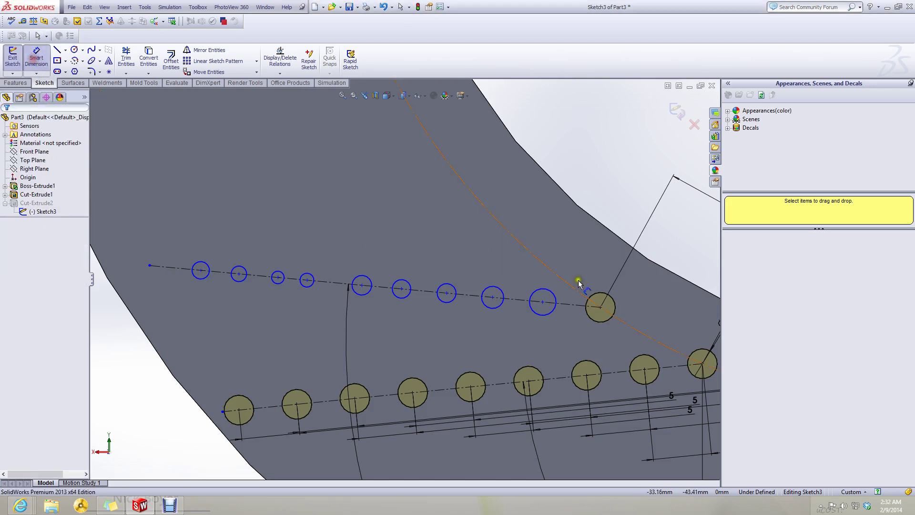
- Dimension the spacing between the upper row's innermost circle and its neighboring second circle as 5 mm along the centerline
left_click(600, 307)
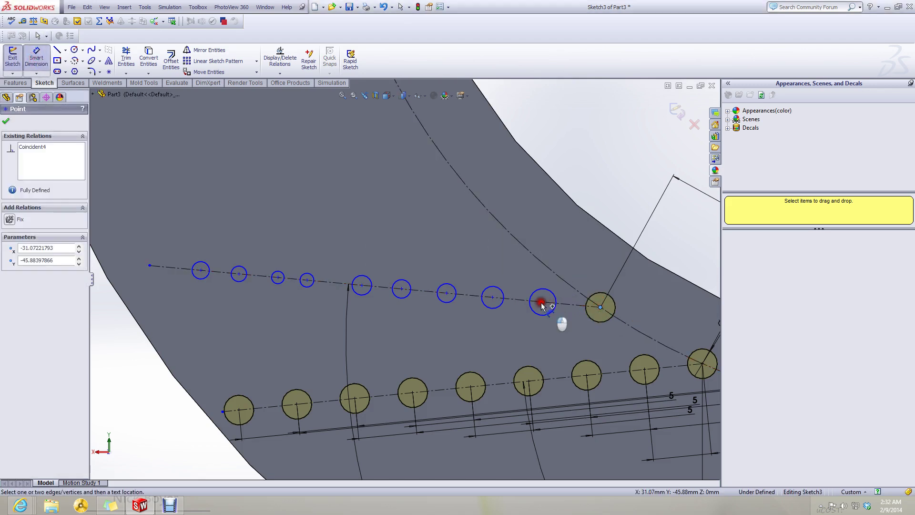
left_click(541, 304)
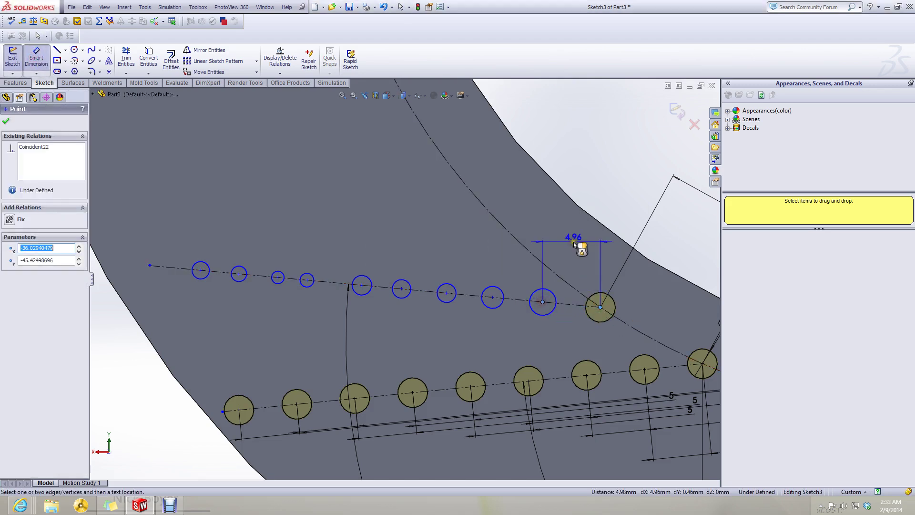
left_click(646, 281)
type("5")
key("Return")
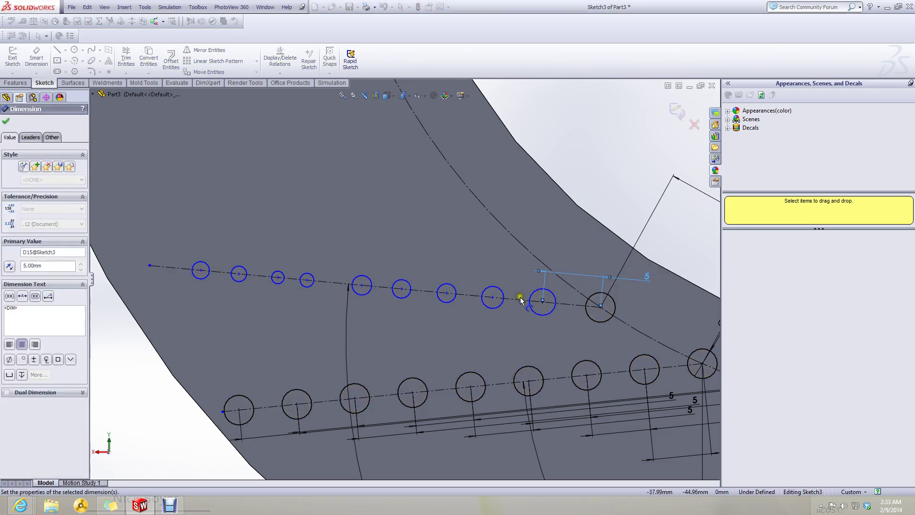
left_click(542, 303)
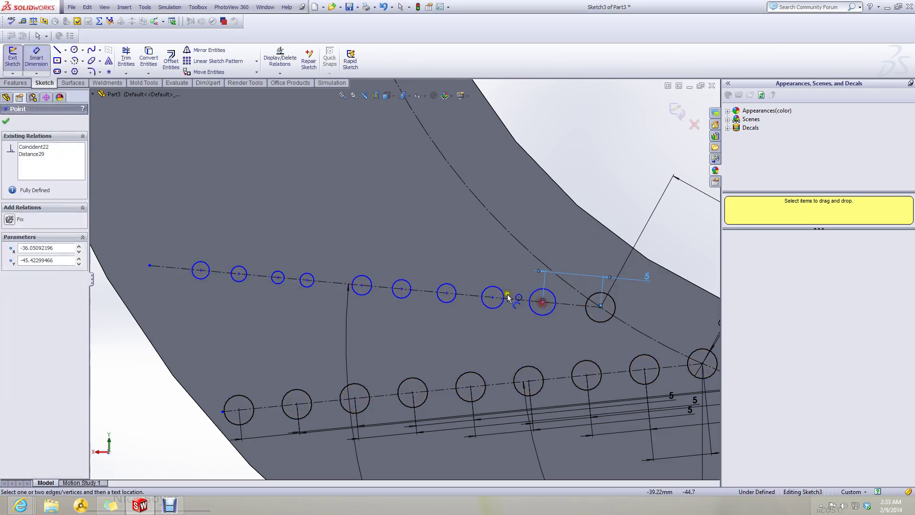
left_click(493, 298)
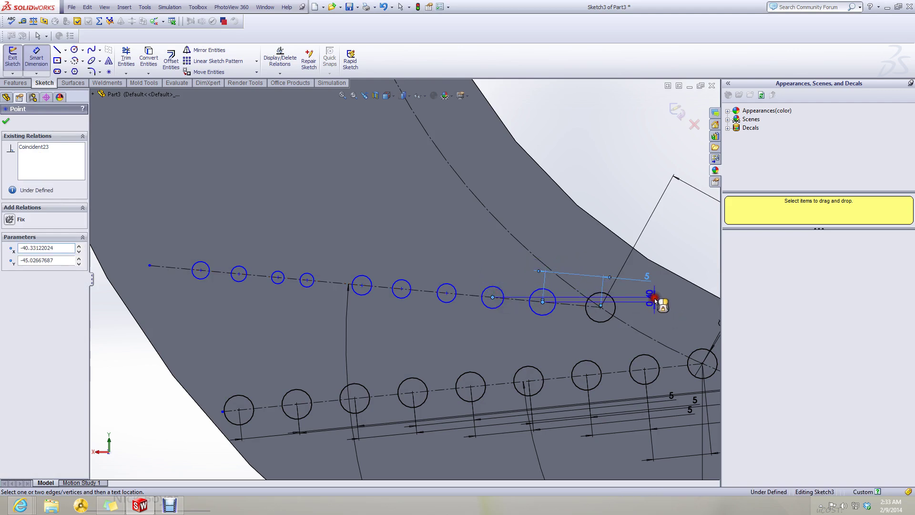
left_click(655, 300)
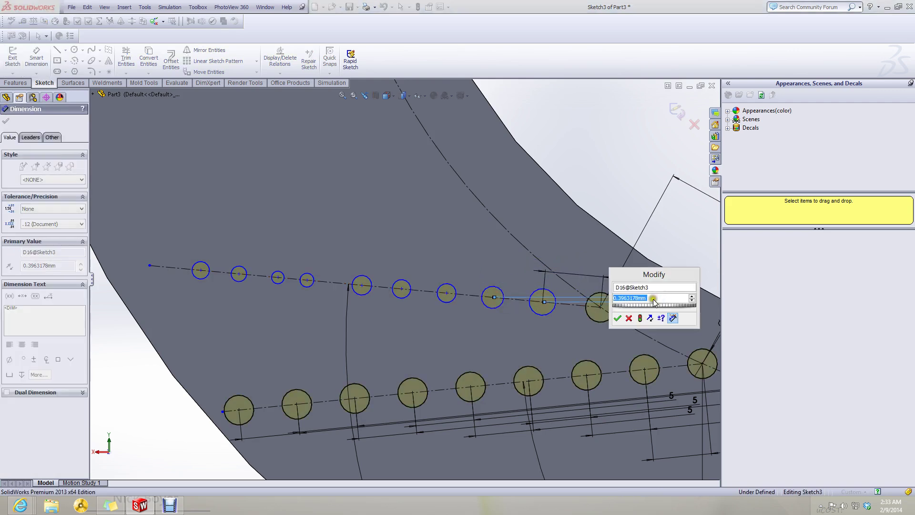
left_click(628, 319)
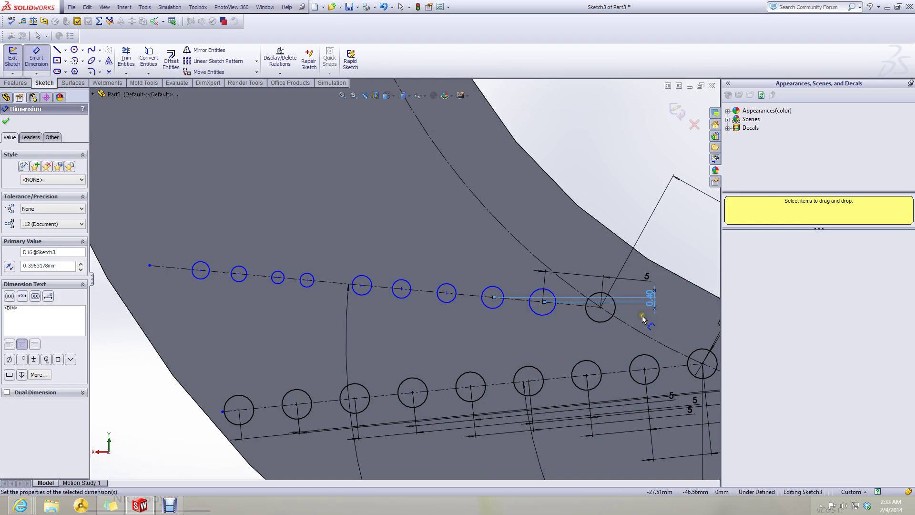
key("Delete")
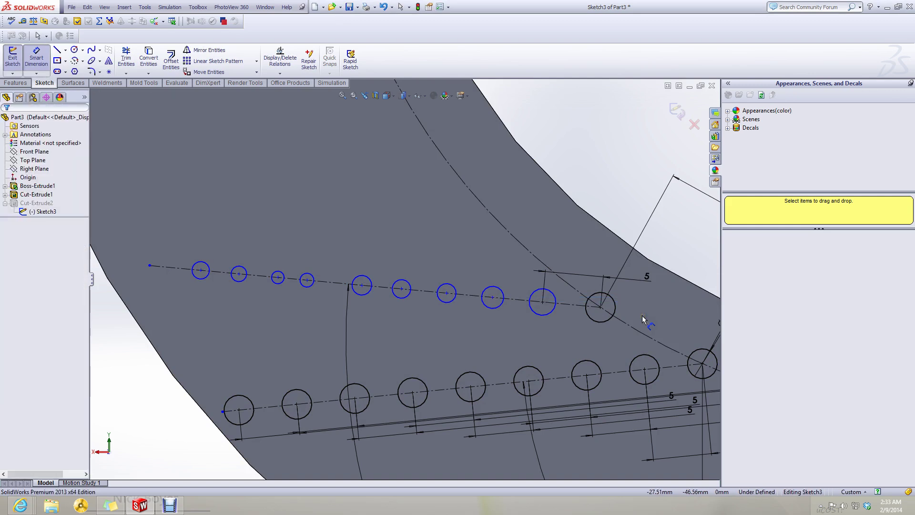
- Dimension the center distance between the second and third circles of the upper row, counted from the innermost, as 5 mm along the centerline
left_click(542, 302)
left_click(492, 297)
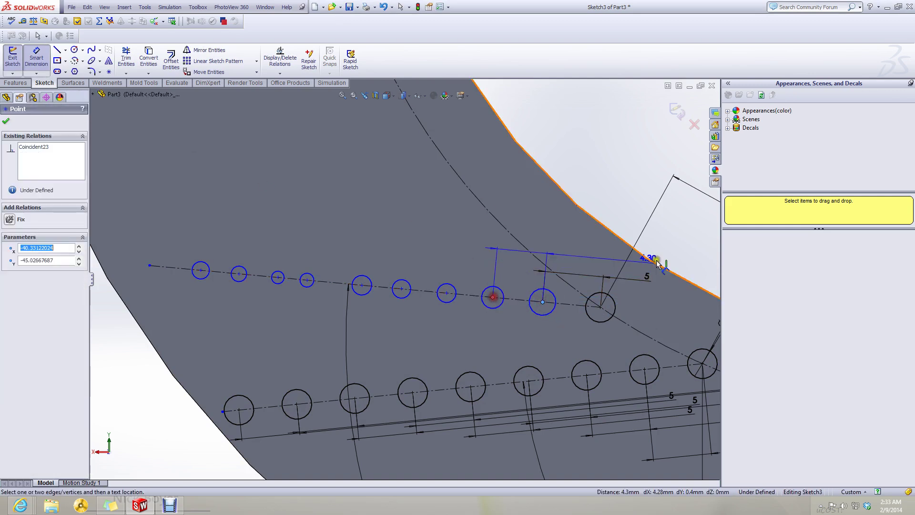
left_click(671, 275)
type("5")
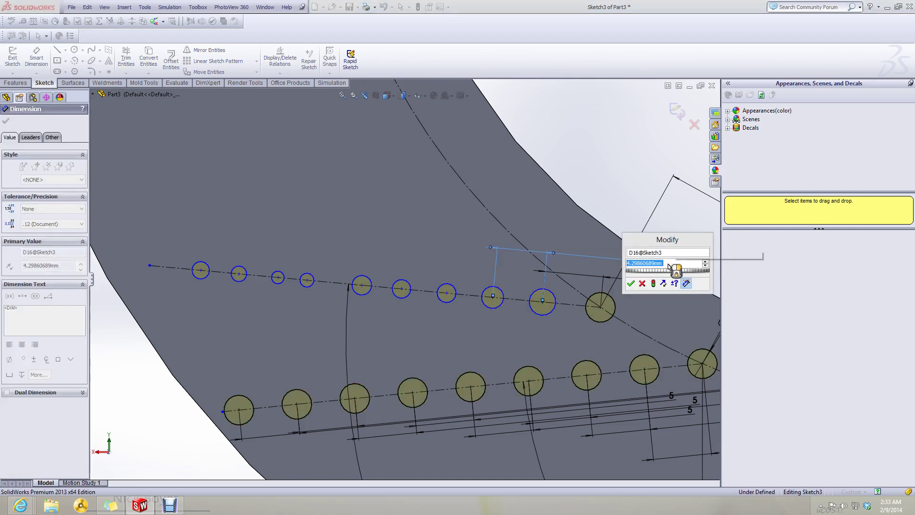
key("Return")
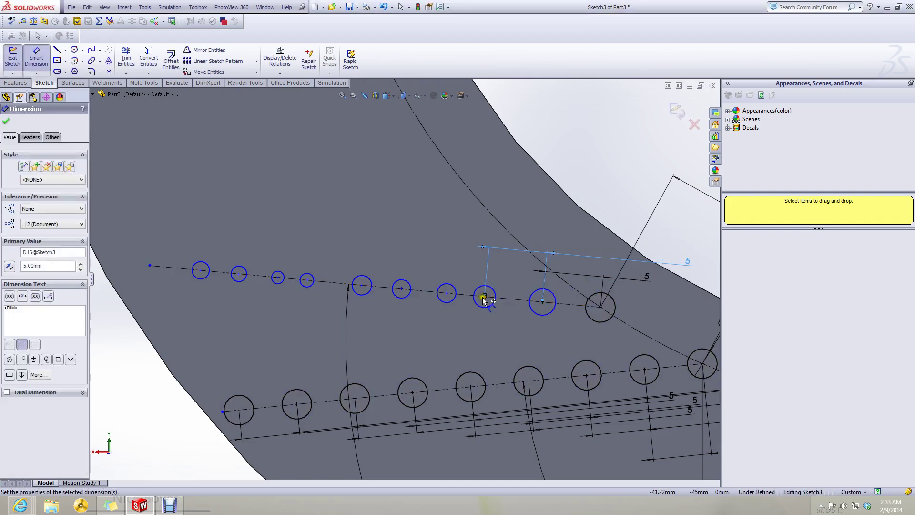
- Set a 5 mm aligned center distance between the upper row's third and fourth circles, counted from the innermost
left_click(484, 297)
left_click(446, 293)
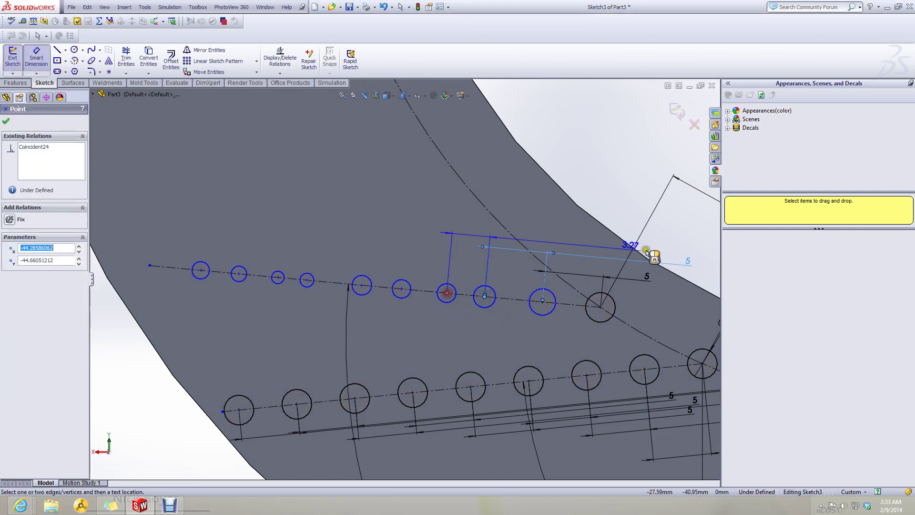
left_click(676, 240)
type("5")
key("Return")
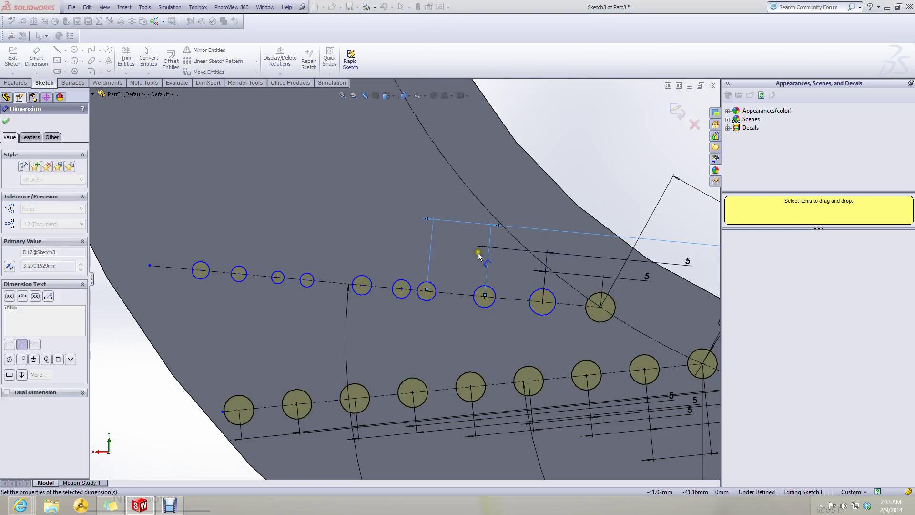
- Set a 5 mm aligned center distance between the upper row's fourth and fifth circles
left_click(427, 290)
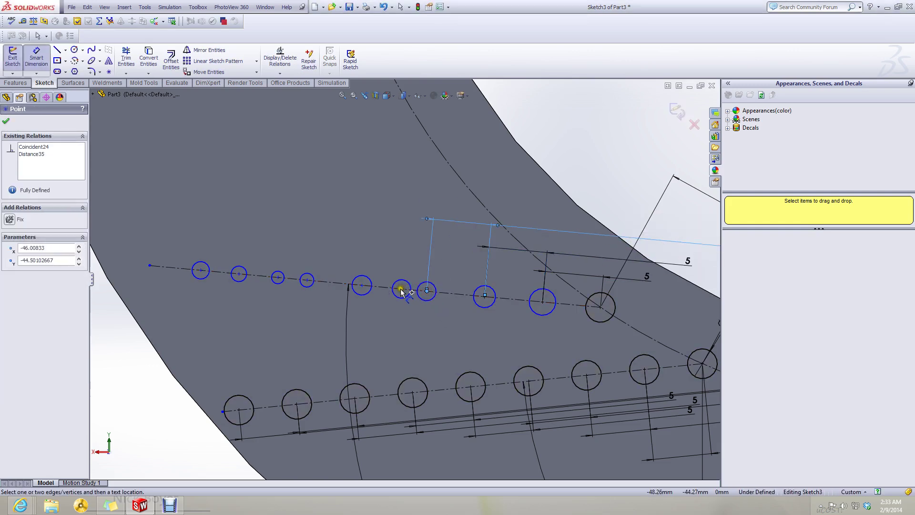
left_click(401, 290)
left_click(633, 194)
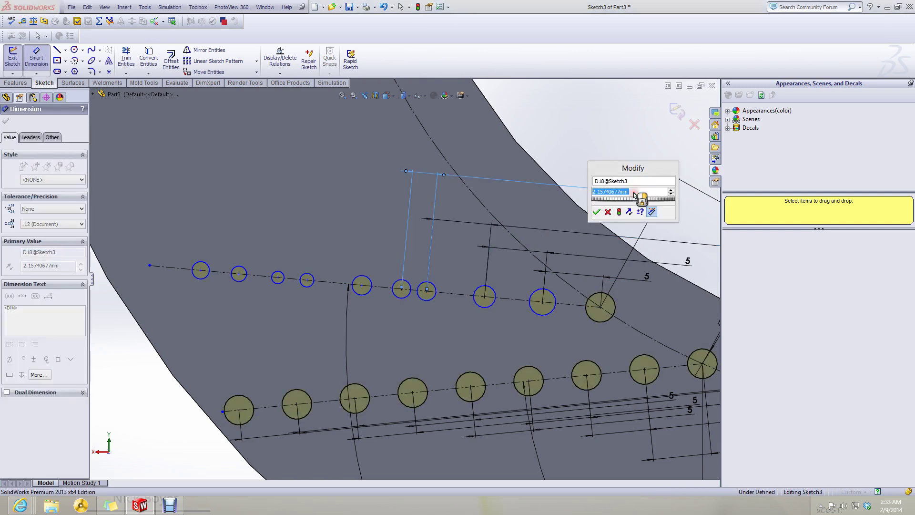
type("5")
key("Return")
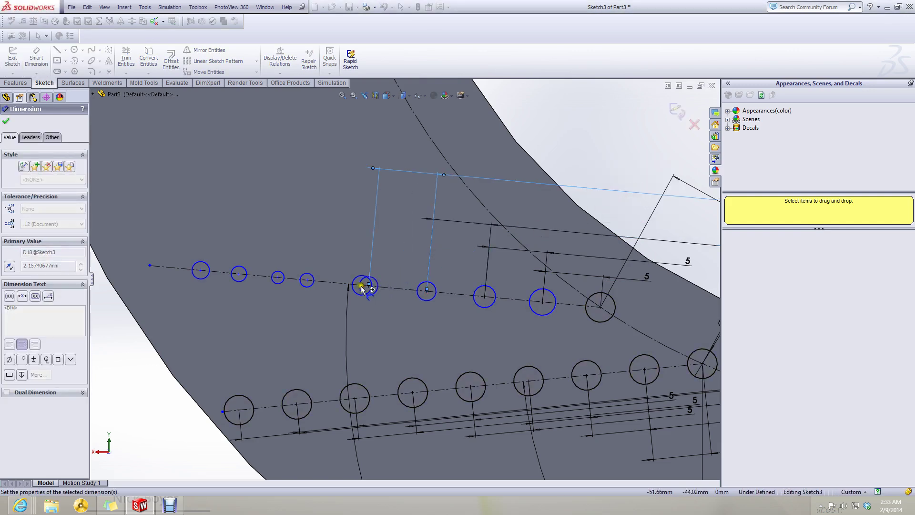
- Dimension the spacing between the overlapping fifth and sixth circles of the upper row as 5 mm along the centerline
left_click(369, 285)
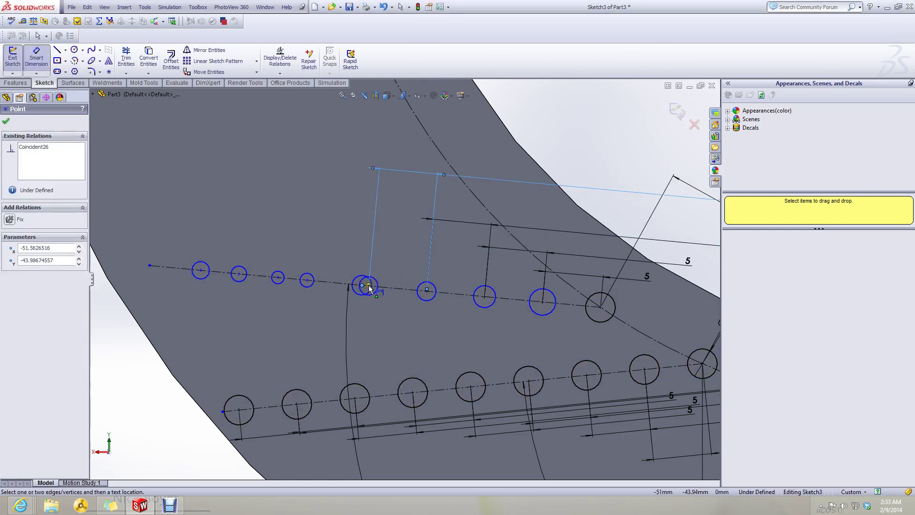
left_click(370, 288)
left_click(608, 199)
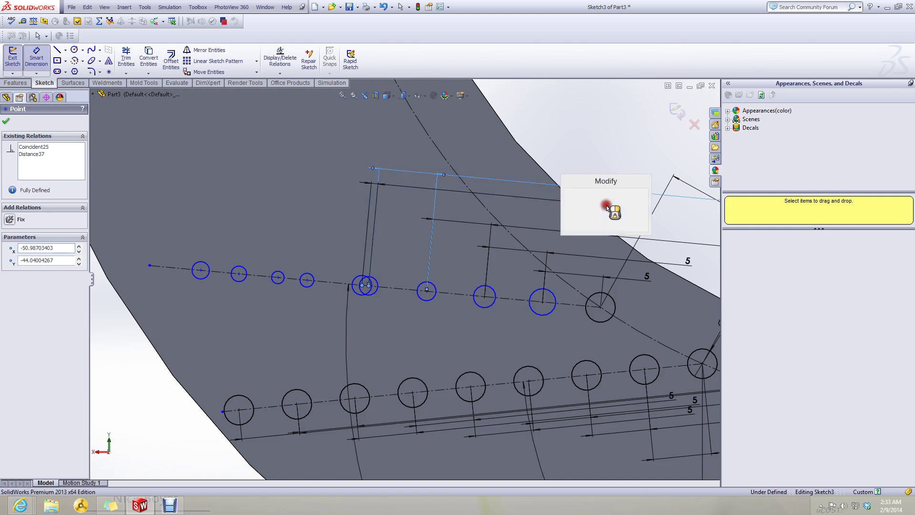
type("5")
key("Return")
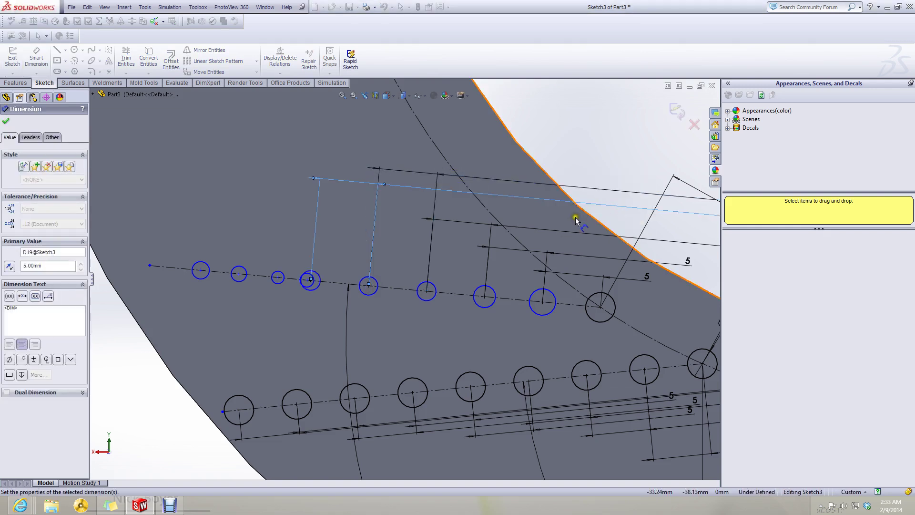
- Dimension the spacing between the overlapping sixth and seventh circles of the upper row as 5 mm along the centerline
left_click(309, 281)
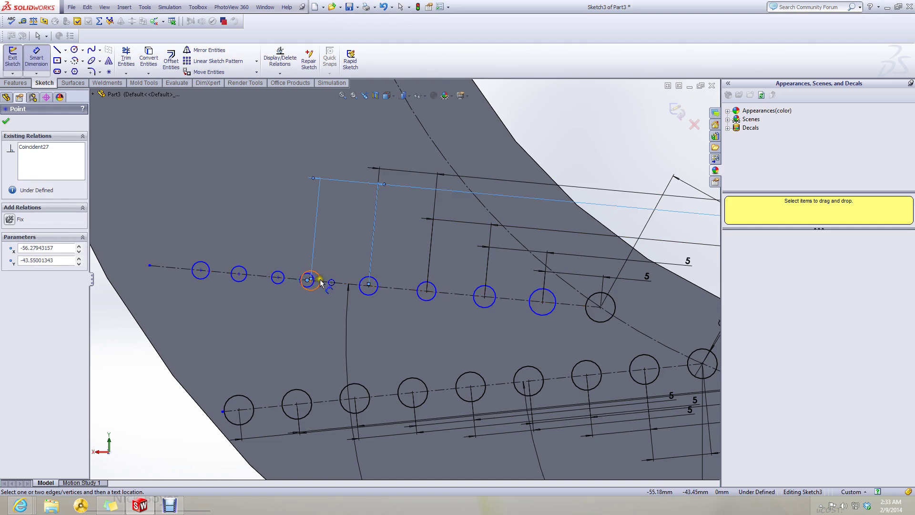
left_click(320, 283)
left_click(586, 162)
type("5")
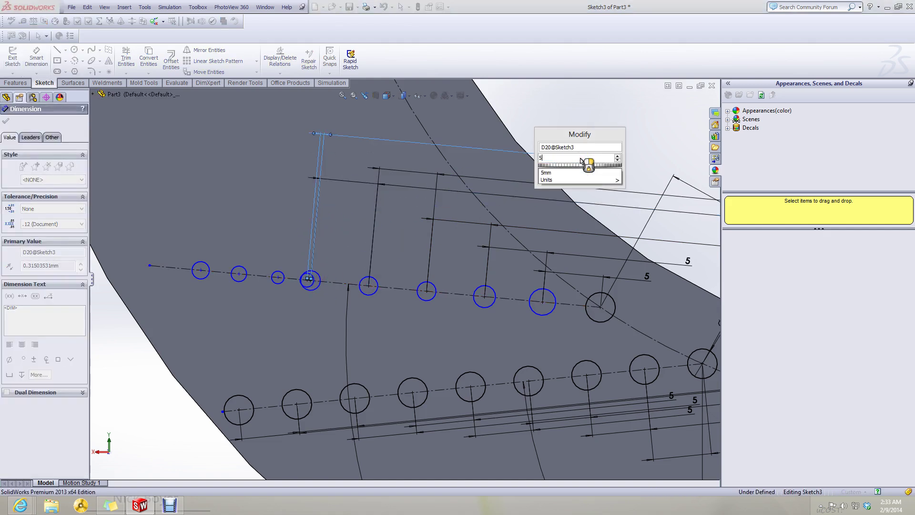
key("Return")
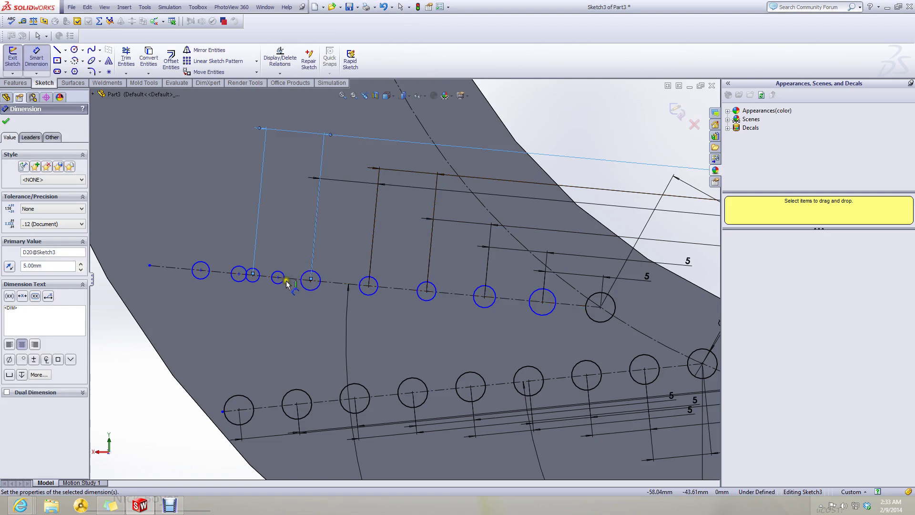
- Stretch the upper centerline outward to the part's outer edge and move the row's three outermost circles outward along it, clear of the seventh circle
scroll(244, 279, "down", 3)
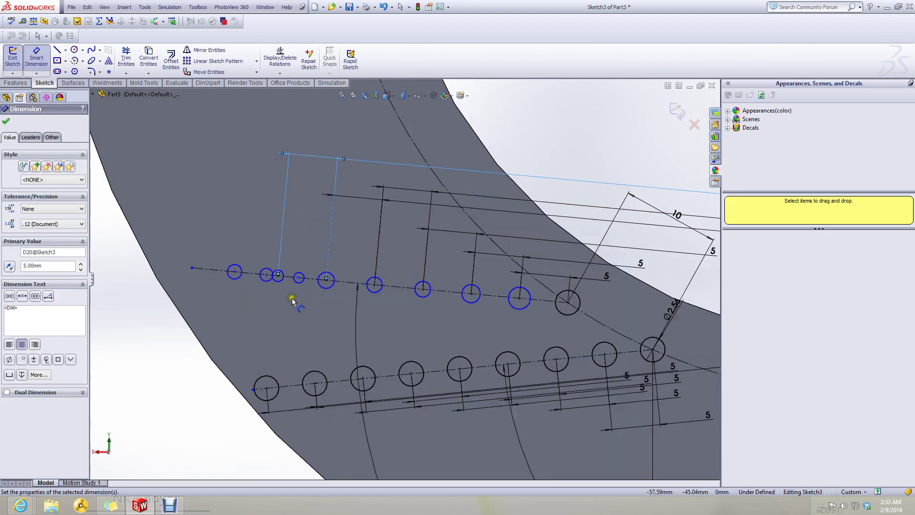
scroll(345, 266, "up", 2)
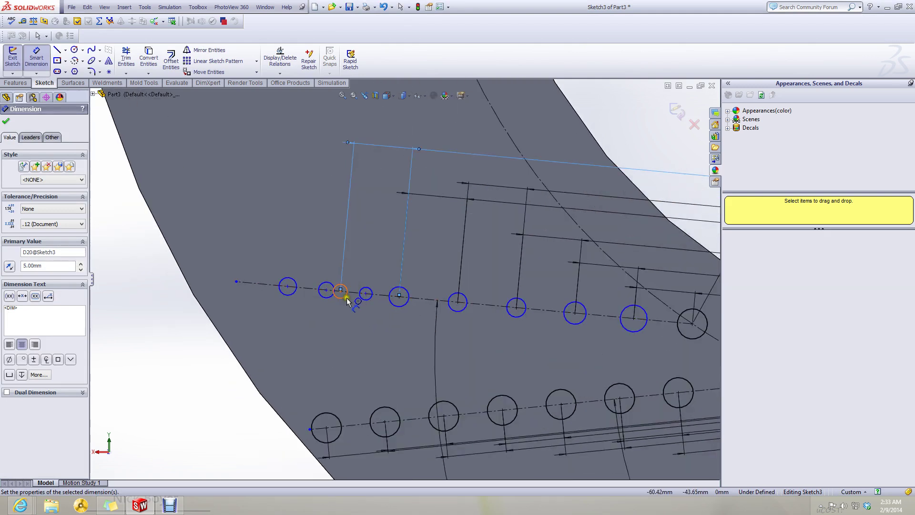
key("Escape")
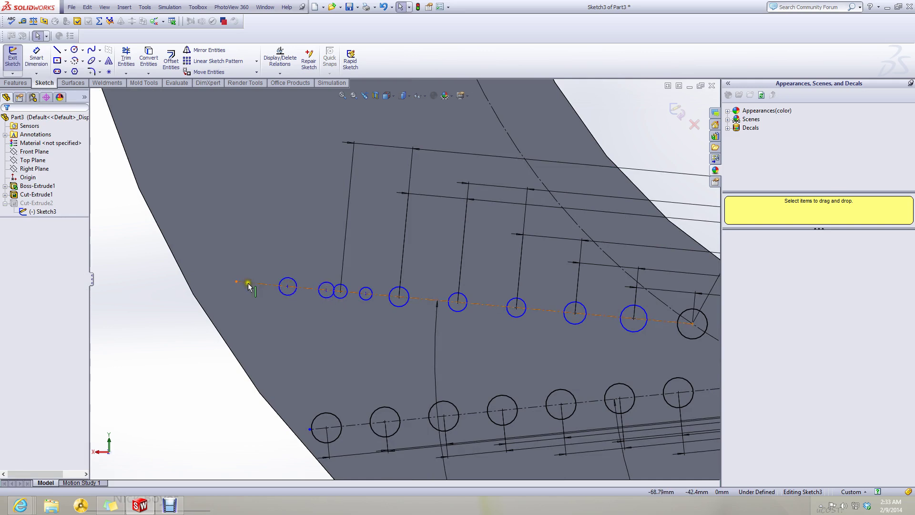
left_click_drag(236, 284, 193, 278)
left_click(287, 286)
left_click_drag(288, 285, 213, 280)
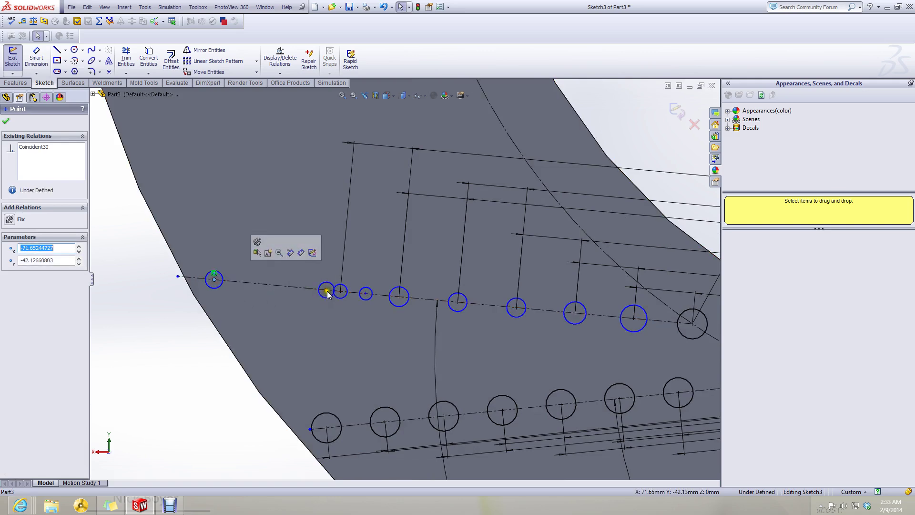
left_click_drag(327, 290, 242, 282)
left_click(366, 293)
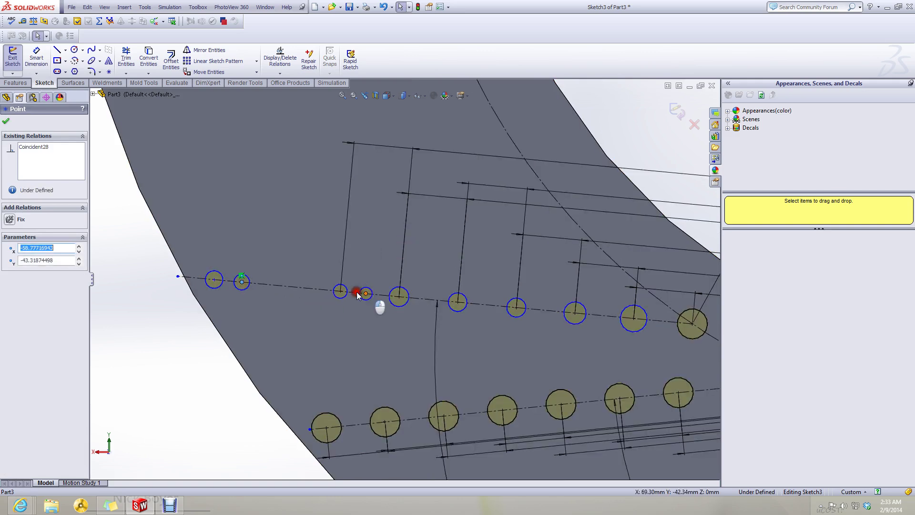
left_click_drag(358, 295, 284, 286)
left_click(195, 332)
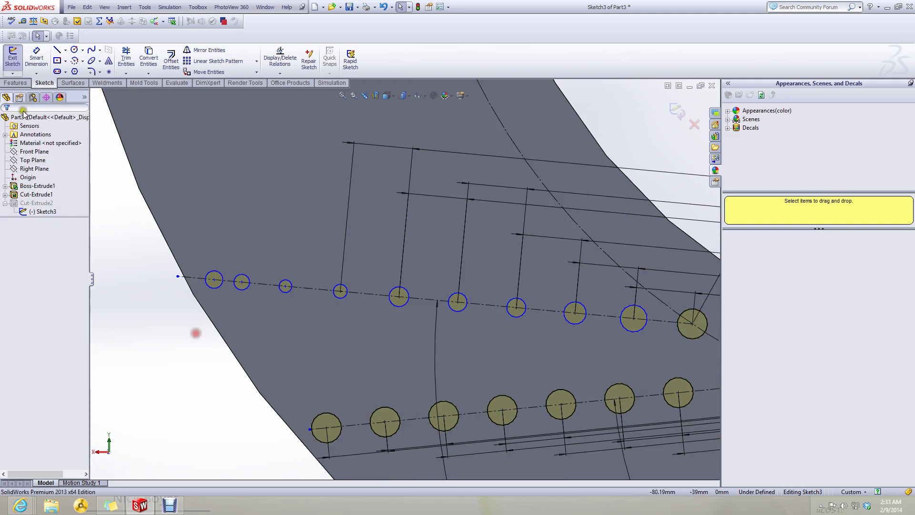
- Dimension the center distance between the upper row's seventh and eighth circles as 5 mm along the centerline
left_click(36, 57)
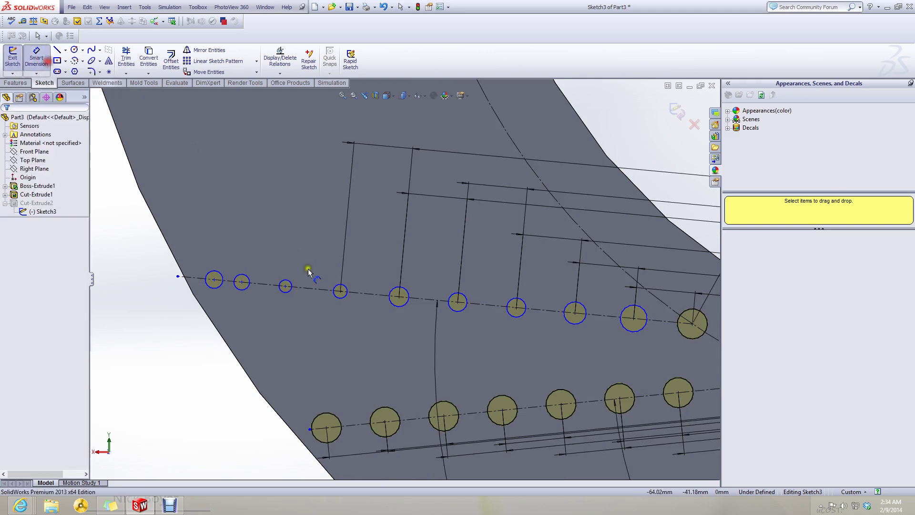
left_click(285, 286)
scroll(392, 245, "up", 3)
left_click(360, 288)
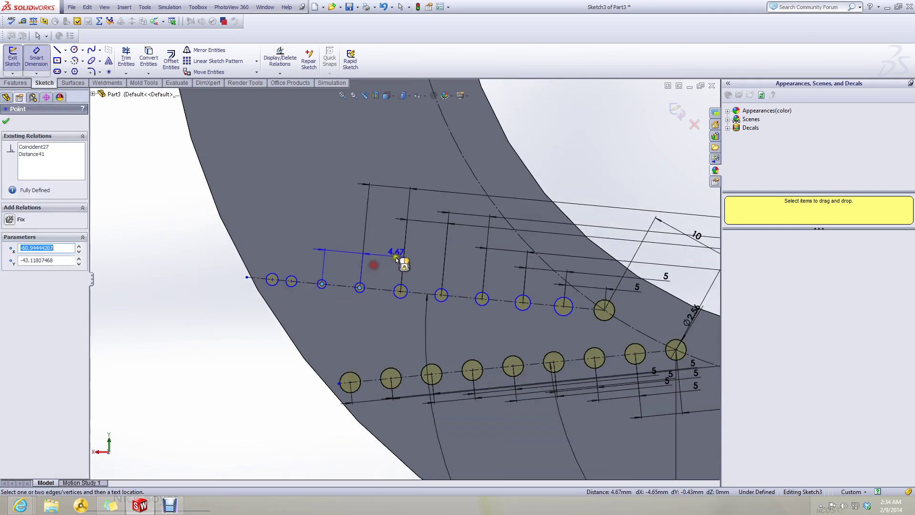
left_click(392, 264)
type("5")
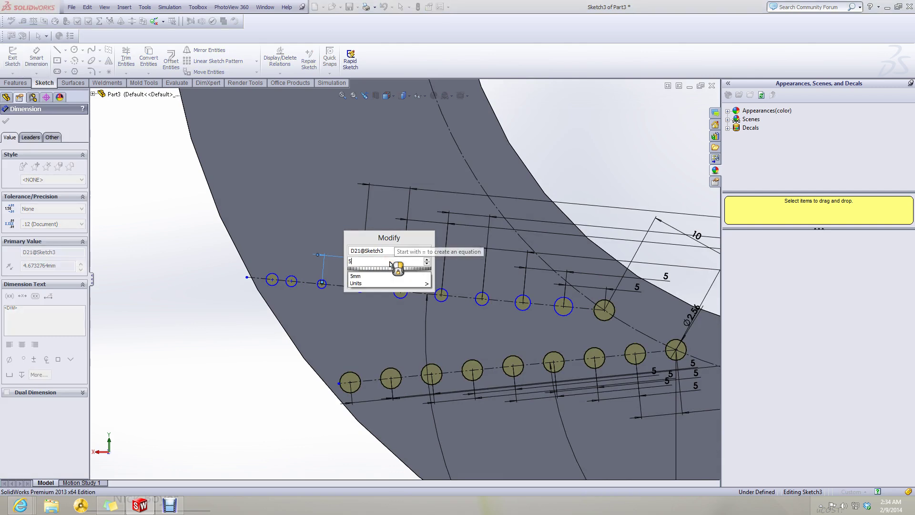
left_click(353, 281)
left_click(244, 326)
- Dimension the center distance between the upper row's eighth and ninth circles as 5 mm along the centerline
left_click(291, 281)
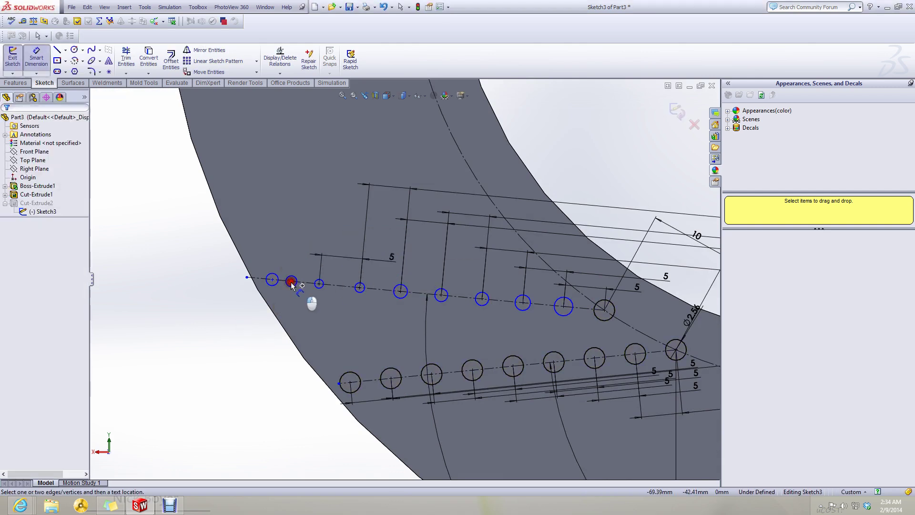
left_click(319, 284)
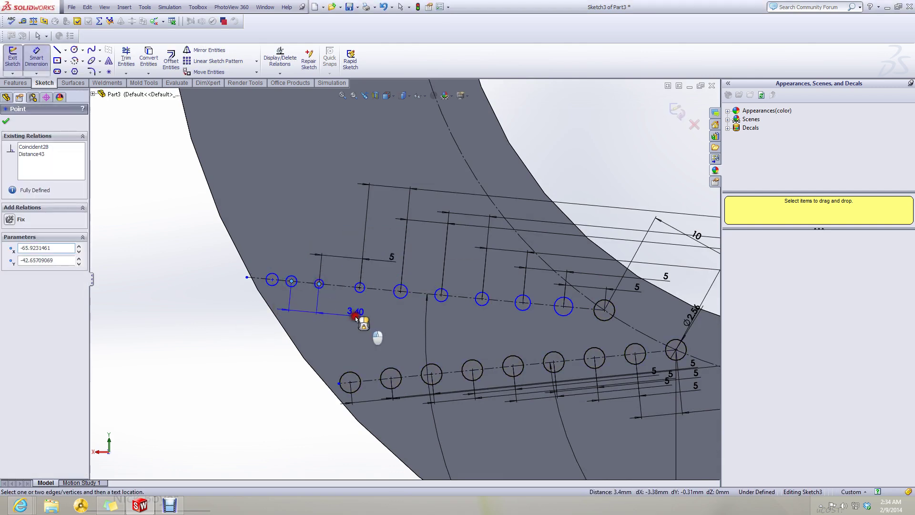
left_click(357, 316)
type("5")
key("Return")
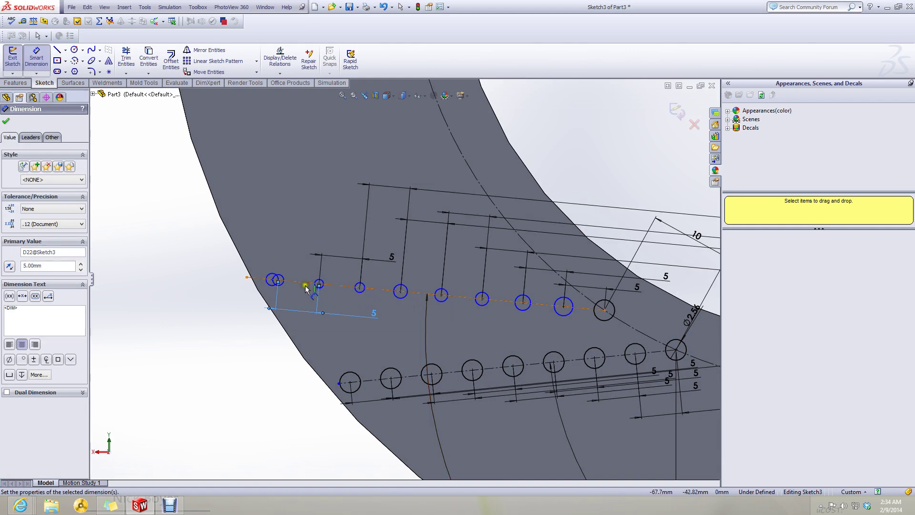
key("Escape")
key("Escape")
- Delete the surplus outermost circle that overlaps the ninth circle at the outer end of the upper row
scroll(286, 281, "down", 4)
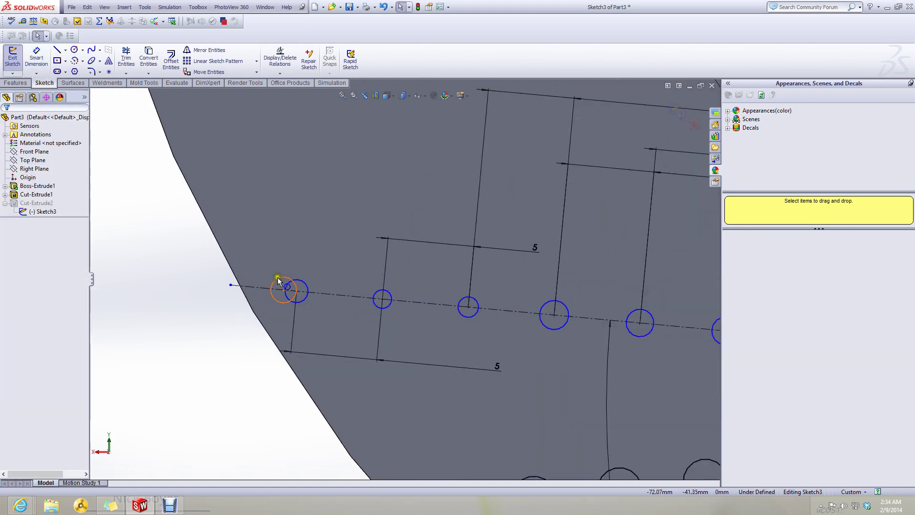
left_click(275, 280)
key("Delete")
scroll(248, 317, "up", 5)
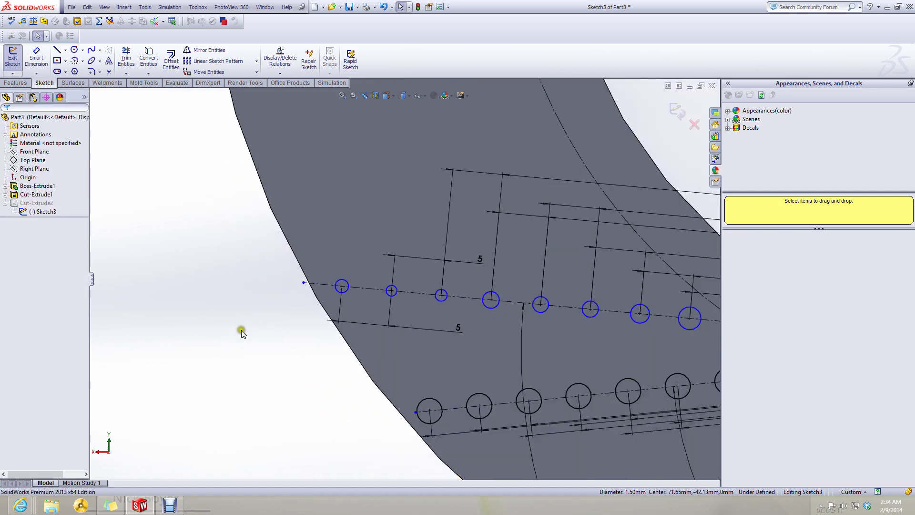
- Make all nine circles of the upper row equal in size with an Equal relation
scroll(366, 288, "down", 3)
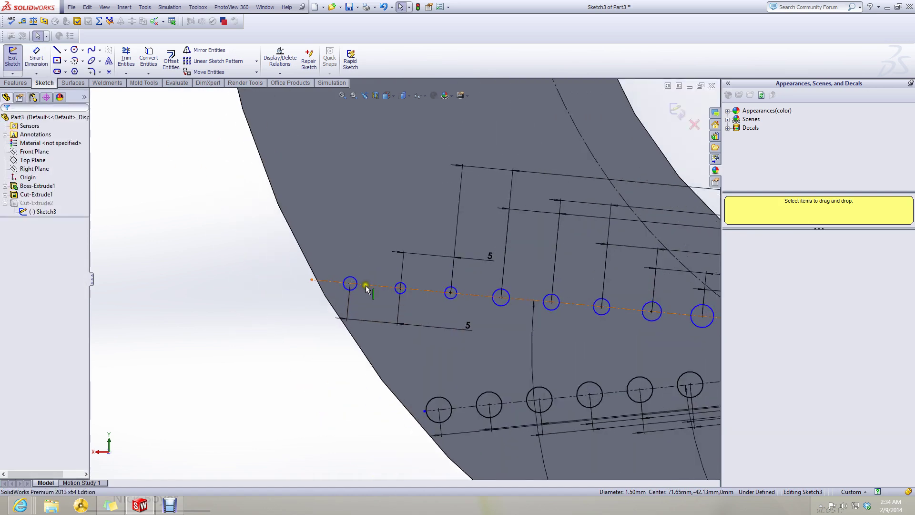
left_click(354, 288)
left_click(403, 293, "ctrl")
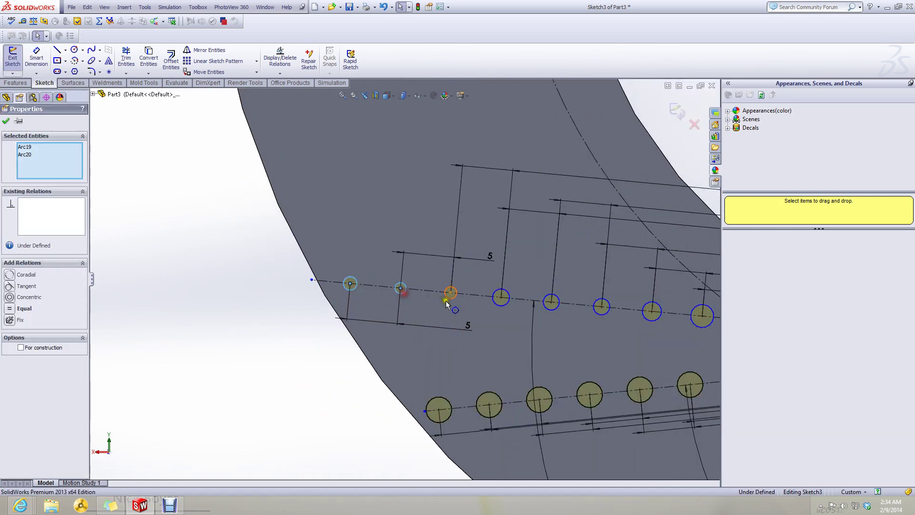
left_click(449, 299, "ctrl")
left_click(498, 303, "ctrl")
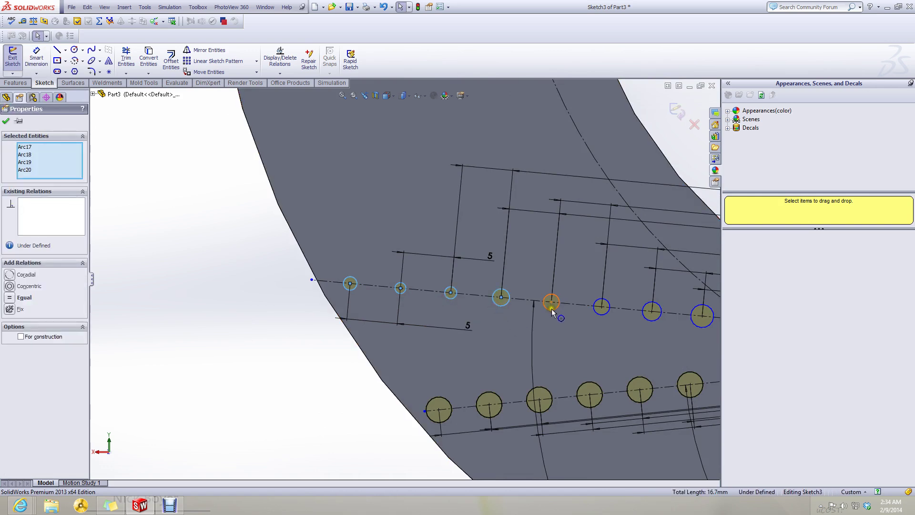
left_click(550, 308, "ctrl")
left_click(605, 309, "ctrl")
left_click(651, 314, "ctrl")
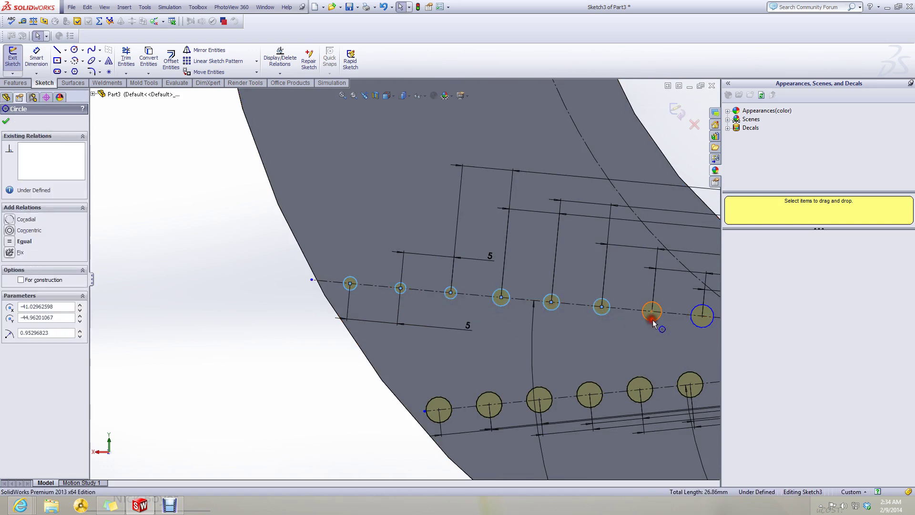
left_click(695, 324, "ctrl")
key("z")
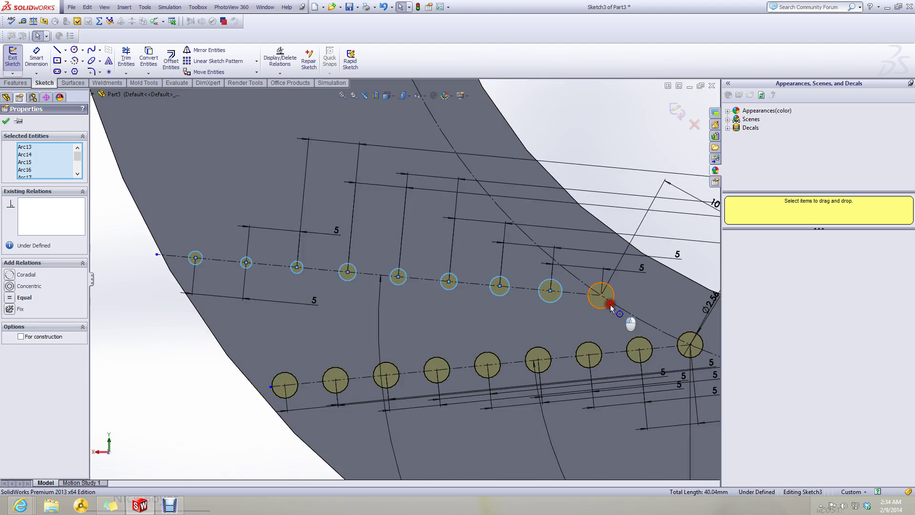
left_click(609, 310, "ctrl")
left_click(14, 301)
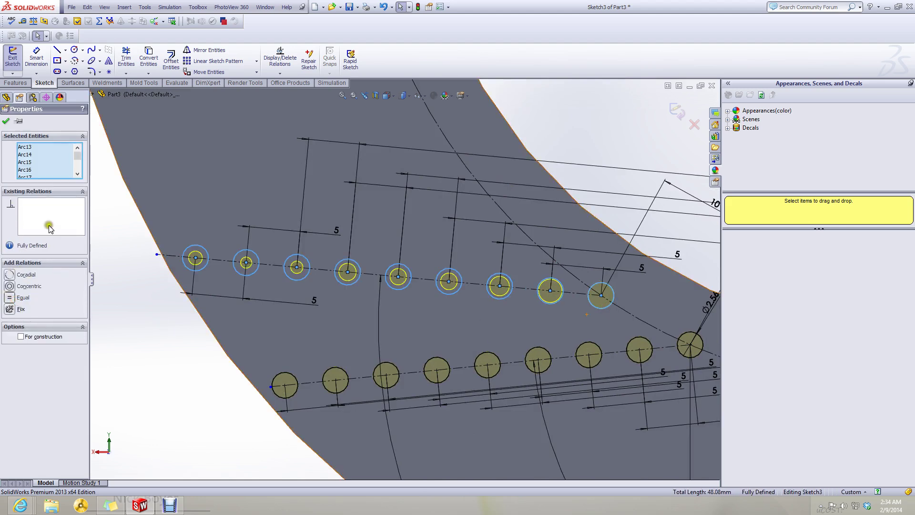
- Accept the circles' relation and exit the sketch so the cut rebuilds with both rows of holes
key("z")
key("z")
key("z")
key("z")
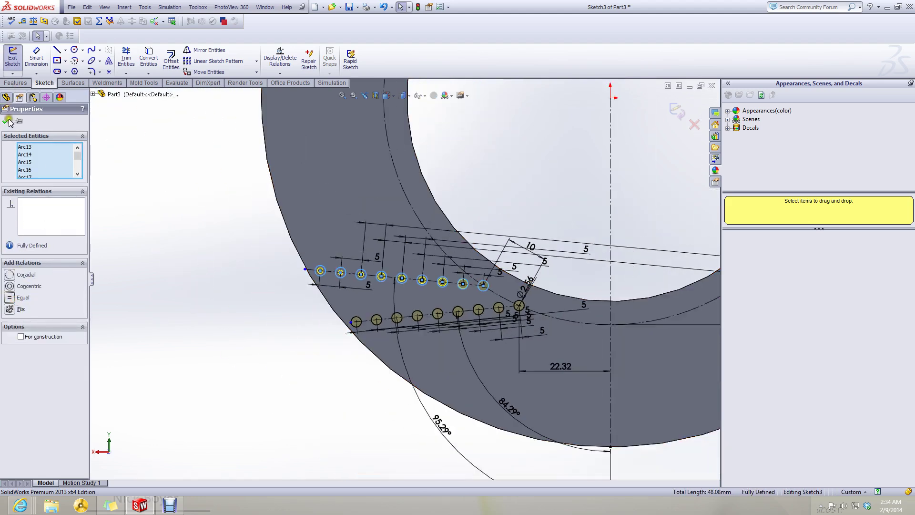
left_click(7, 121)
left_click(667, 106)
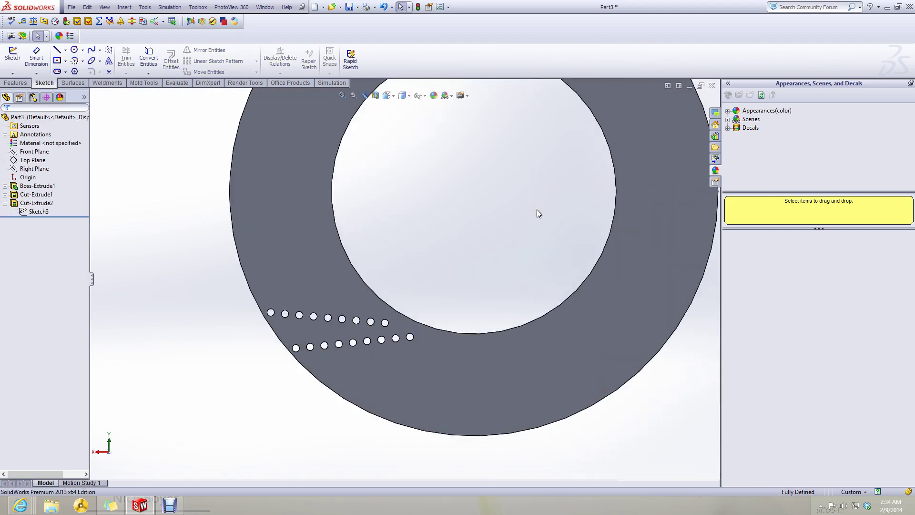
left_click(234, 418)
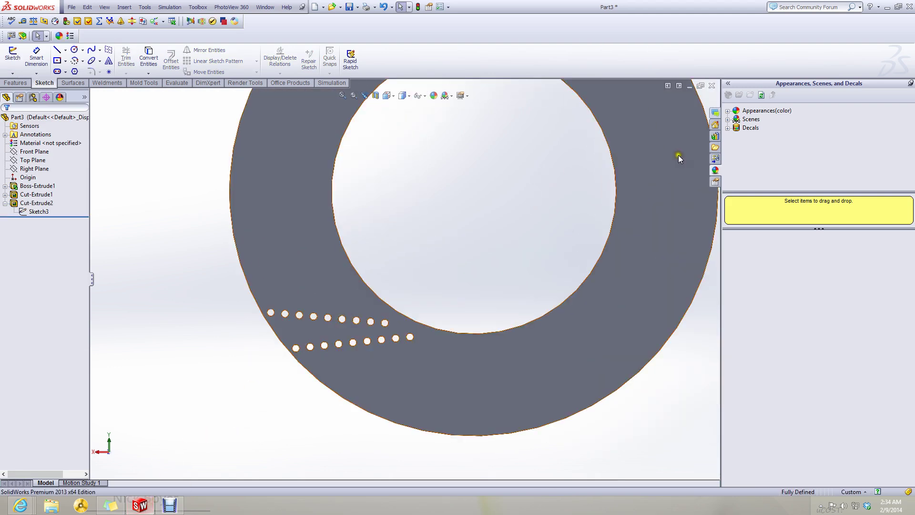
- Switch to the reference brake disc remschijf, examine how its hole groups repeat around the disc, and return to the ring part
left_click(690, 85)
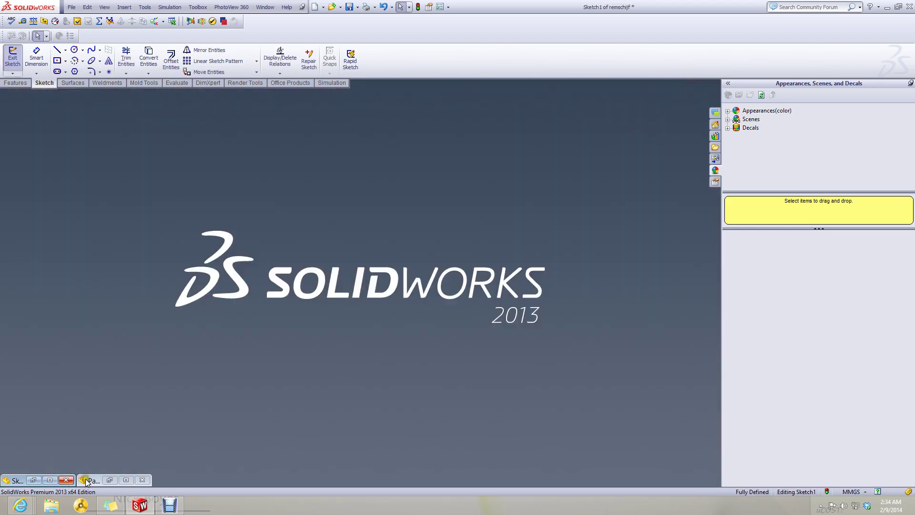
left_click(127, 480)
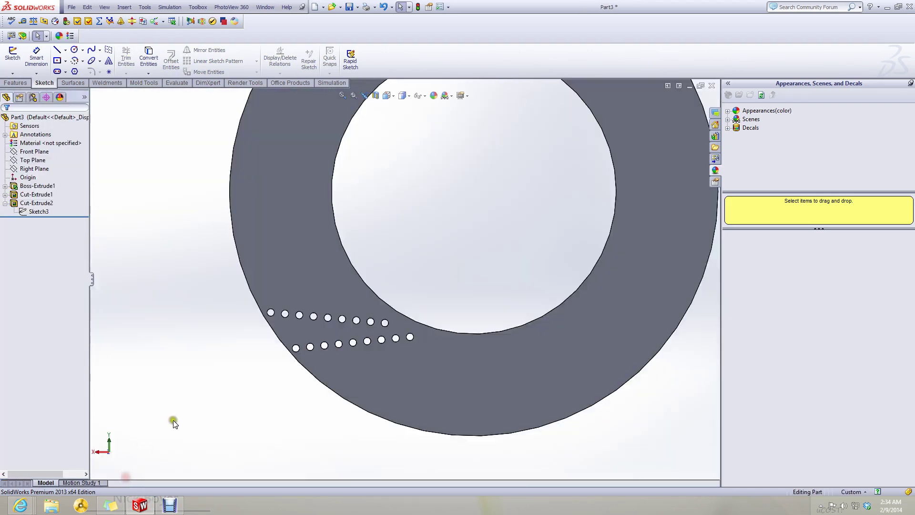
left_click(690, 85)
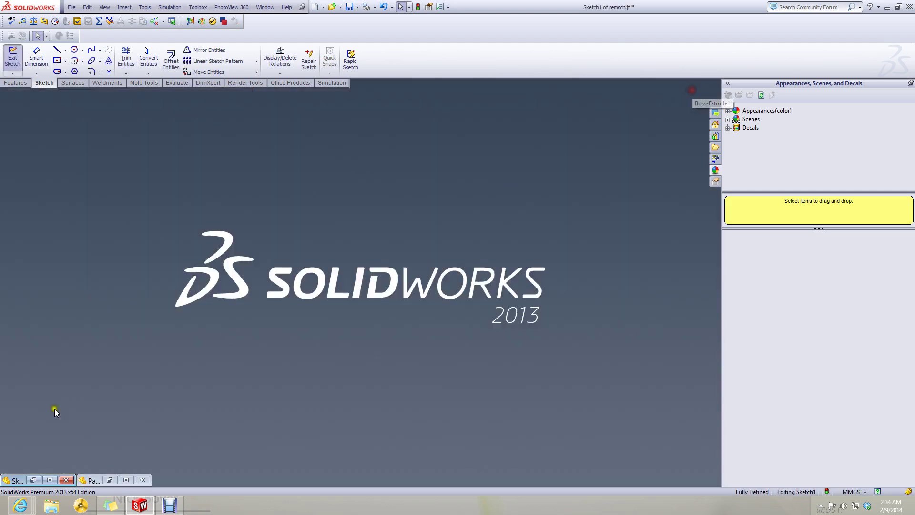
left_click(49, 479)
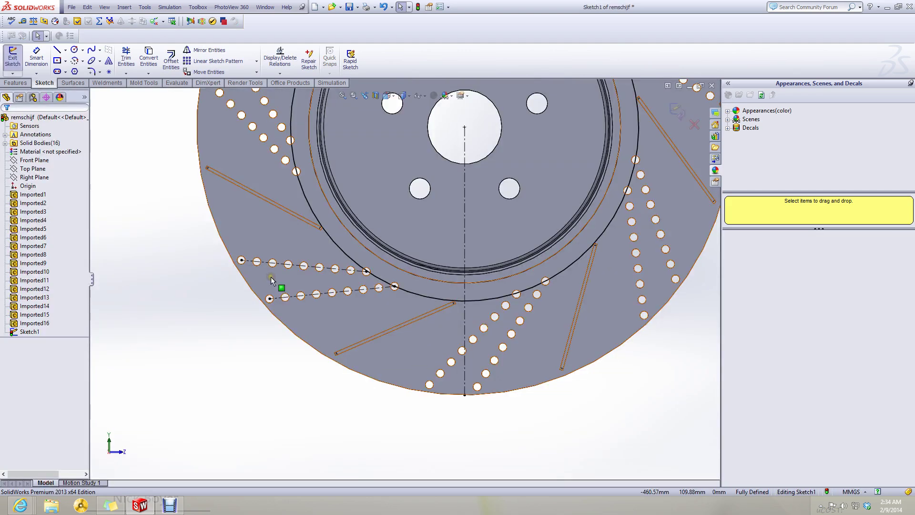
scroll(376, 282, "up", 5)
scroll(388, 231, "down", 5)
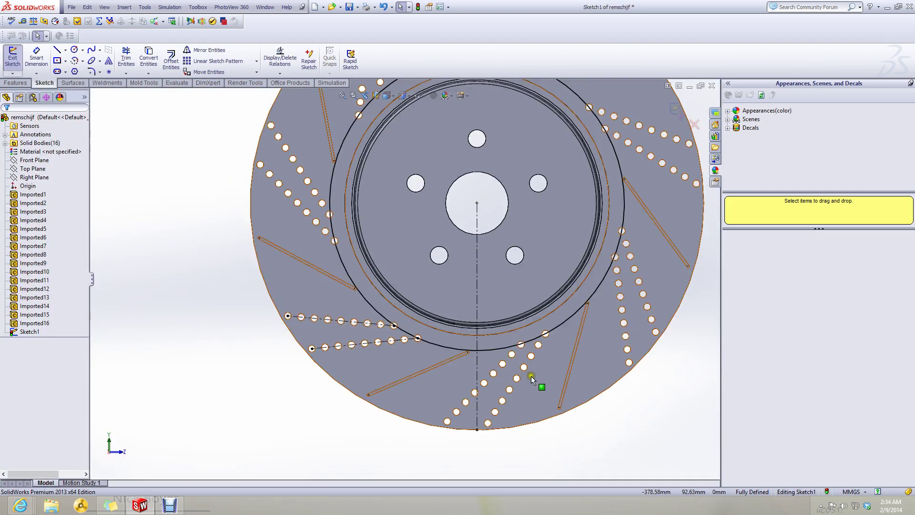
scroll(633, 148, "up", 2)
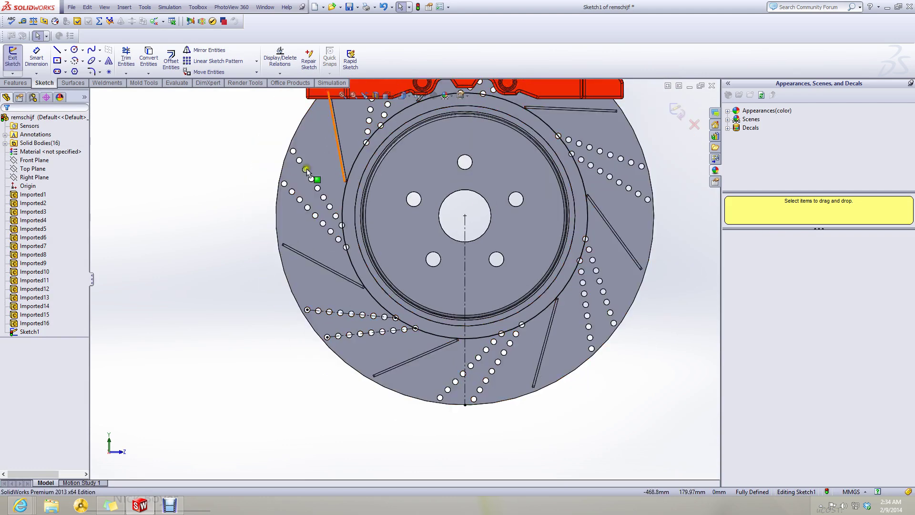
left_click(689, 87)
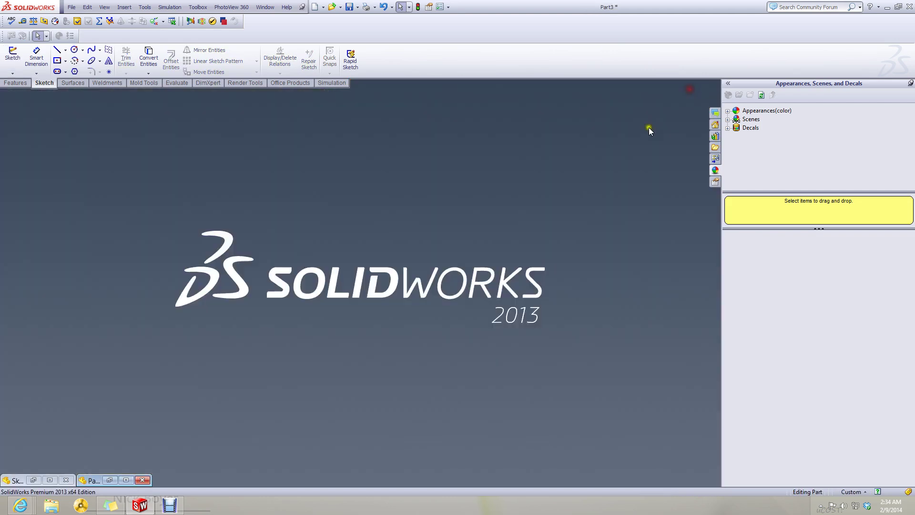
left_click(131, 479)
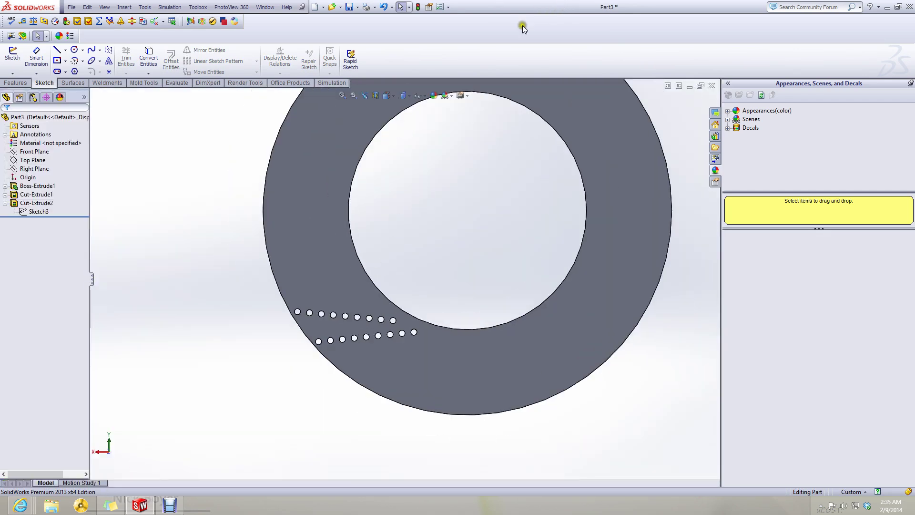
- Set up a circular pattern of the two-row hole cut around the ring's inner circular edge, equally spaced over 360 degrees
left_click(32, 205)
scroll(410, 221, "up", 3)
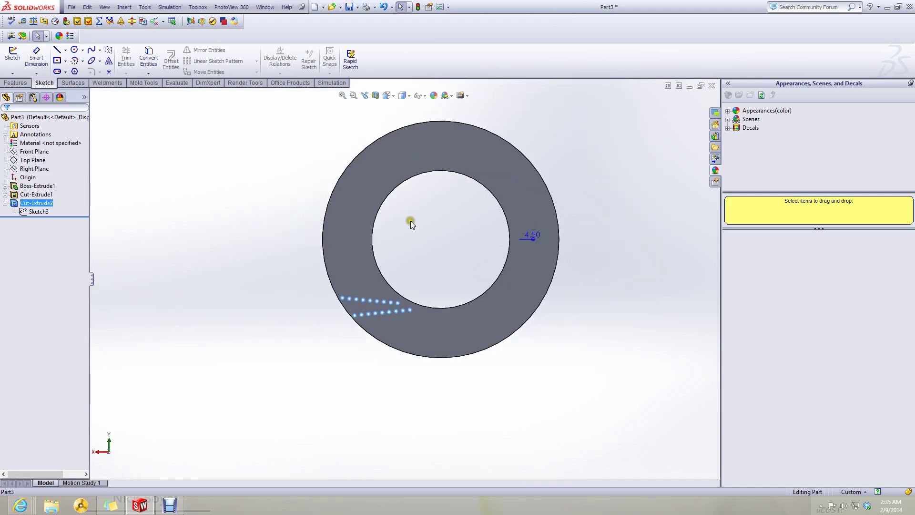
scroll(410, 221, "down", 2)
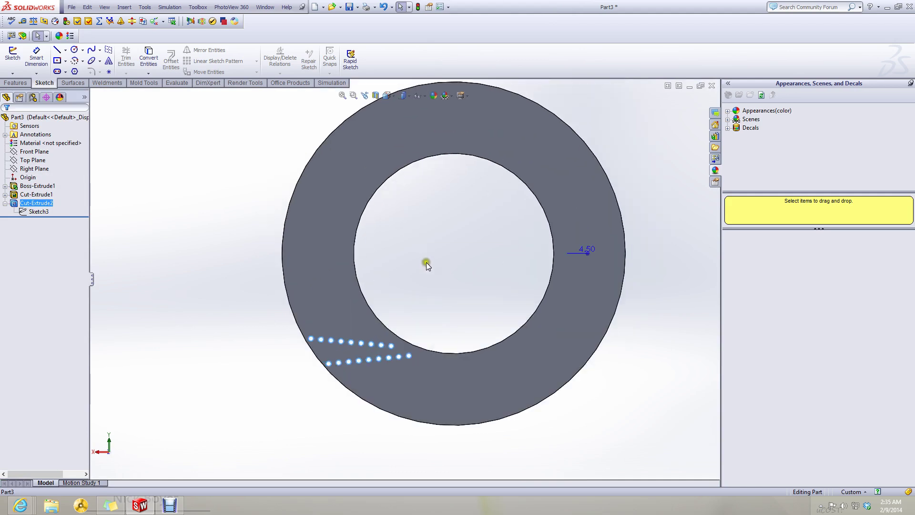
left_click(4, 84)
left_click(38, 82)
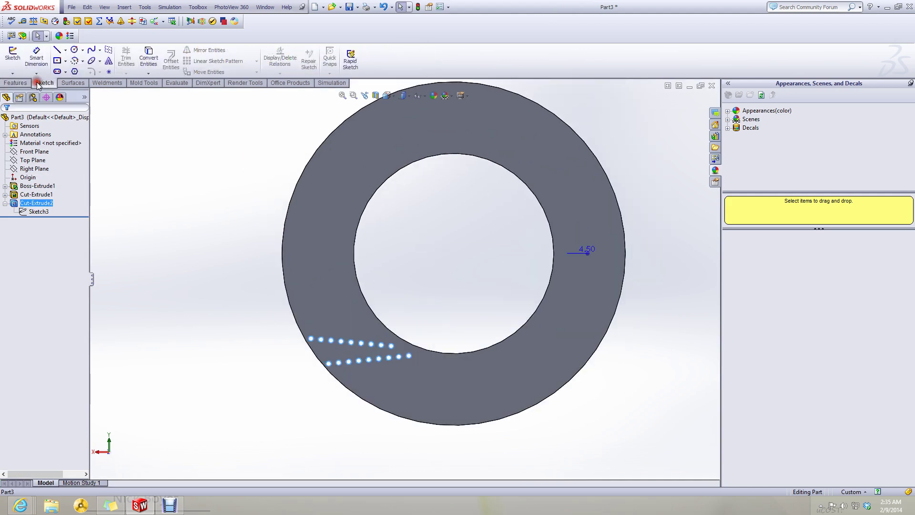
left_click(12, 81)
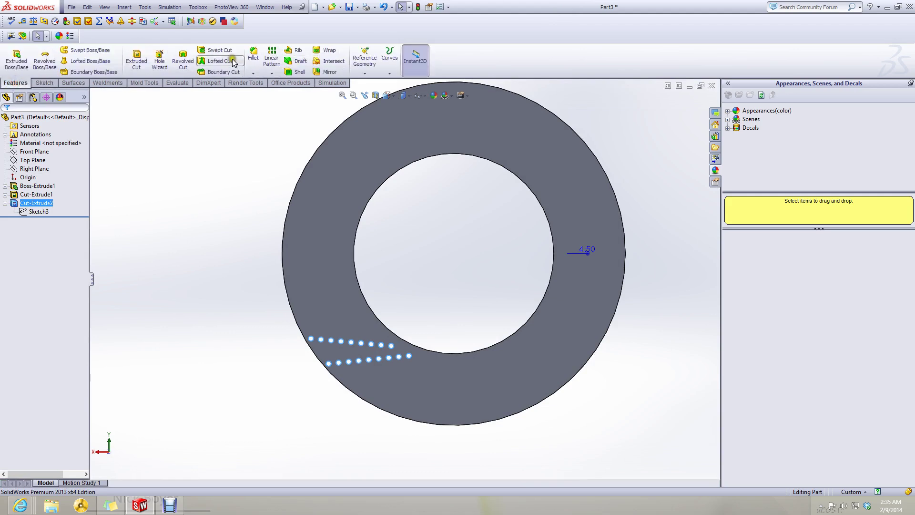
left_click(265, 73)
left_click(297, 92)
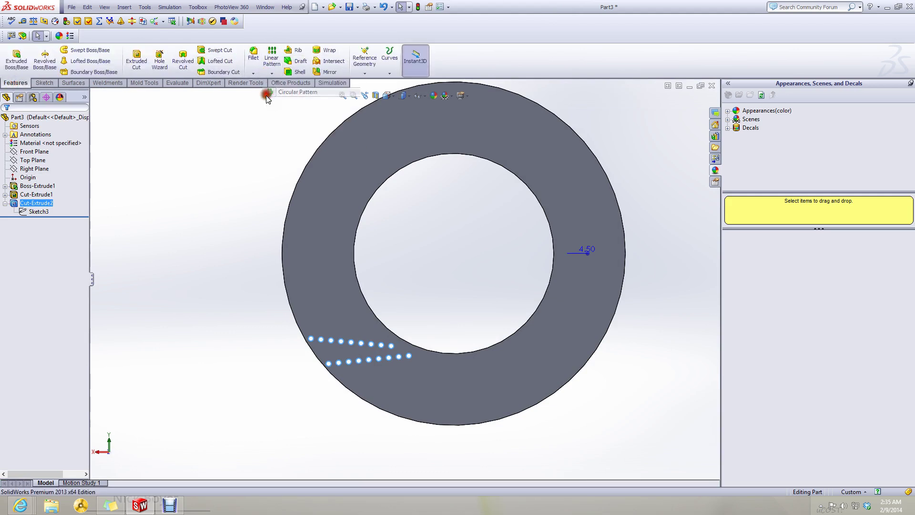
left_click(372, 196)
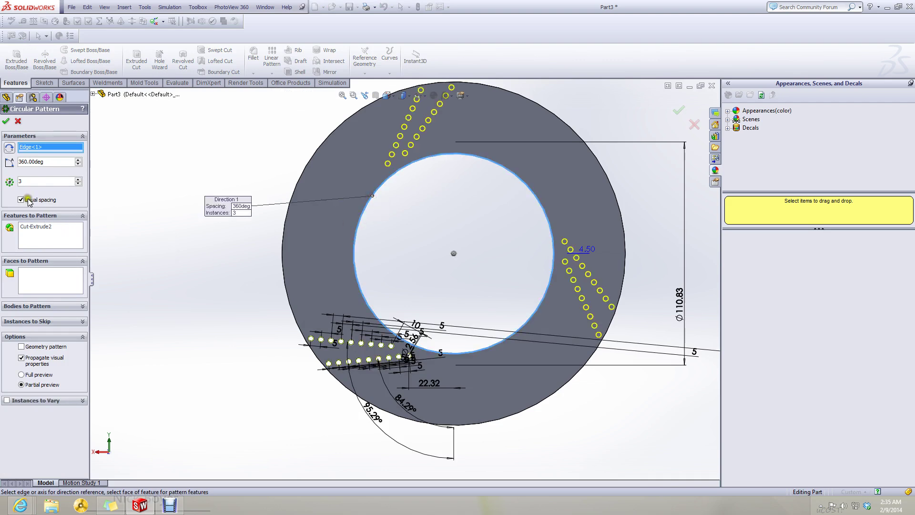
- Set the circular pattern of the hole rows to 7 instances and accept it
left_click(78, 180)
left_click(78, 179)
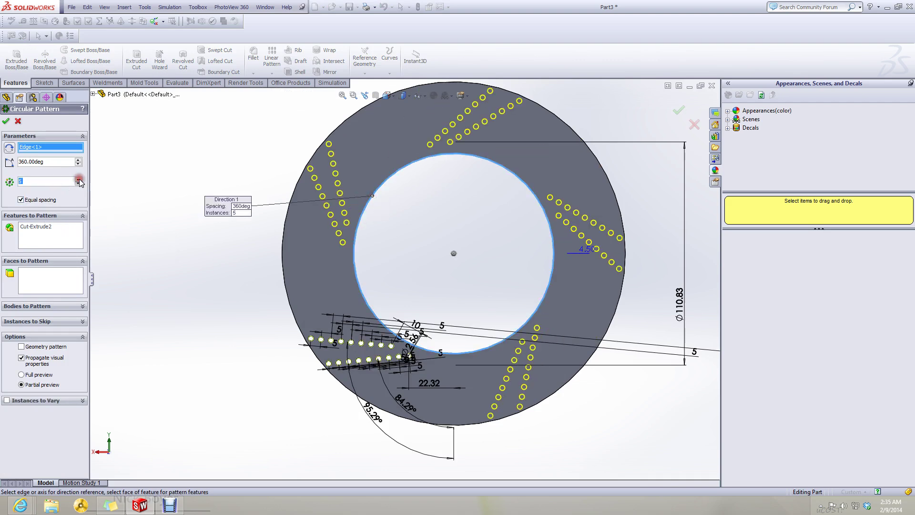
left_click(78, 179)
left_click(79, 179)
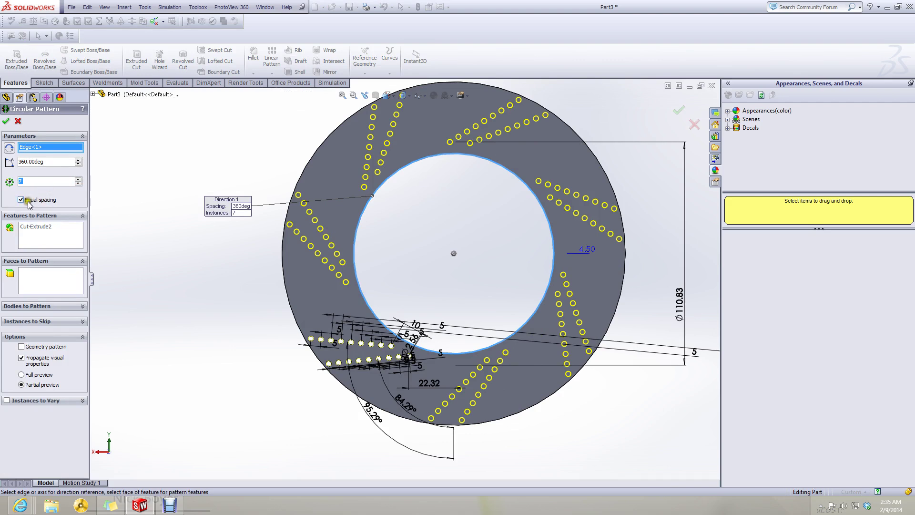
left_click(678, 111)
left_click(657, 125)
scroll(409, 227, "up", 2)
scroll(407, 228, "down", 1)
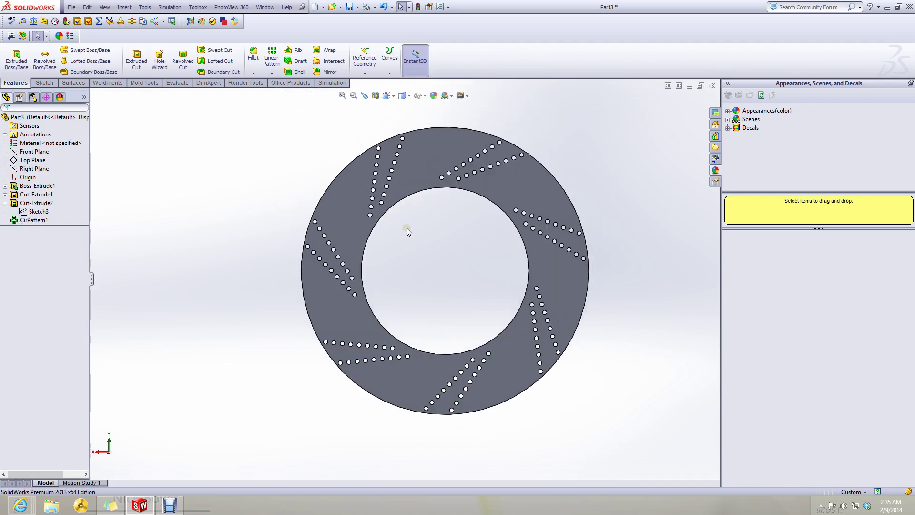
- Switch to the reference part remschijf and examine the shape of the slanted groove between two hole groups
left_click(689, 85)
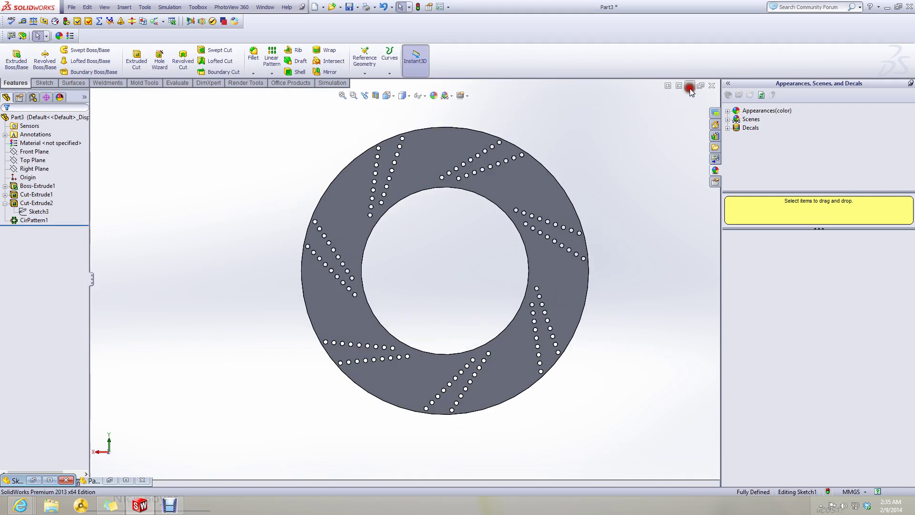
left_click(51, 480)
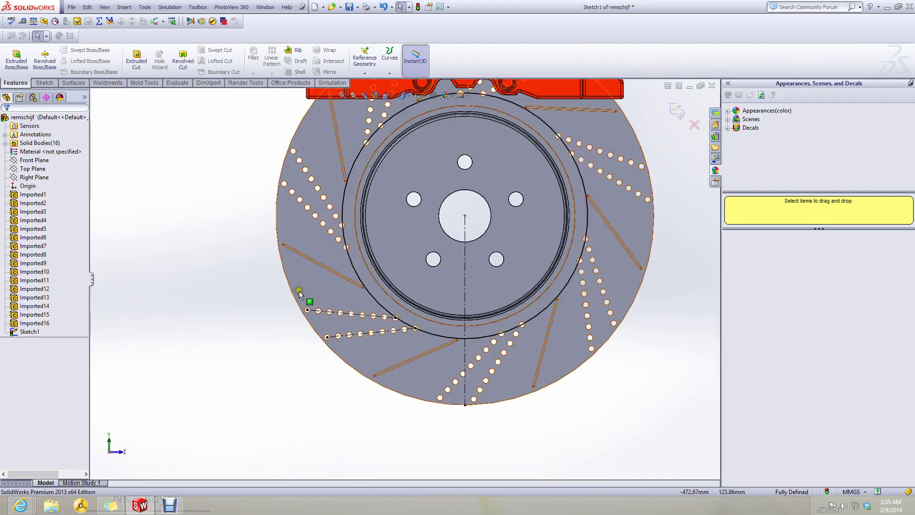
scroll(435, 321, "down", 3)
scroll(443, 368, "down", 4)
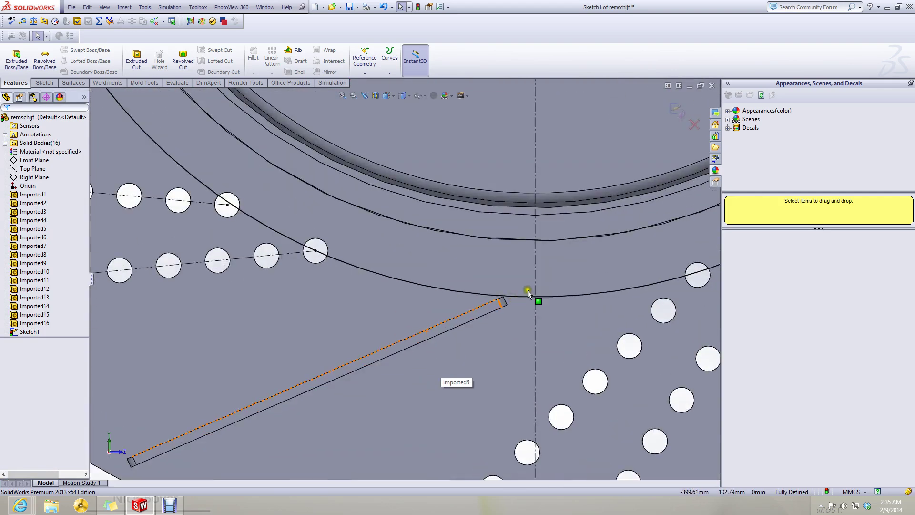
scroll(529, 290, "down", 4)
mouse_move(448, 347)
middle_mouse_down()
mouse_move(439, 327)
mouse_move(453, 236)
mouse_move(495, 243)
mouse_move(477, 241)
middle_mouse_up()
scroll(451, 329, "up", 5)
scroll(310, 362, "down", 2)
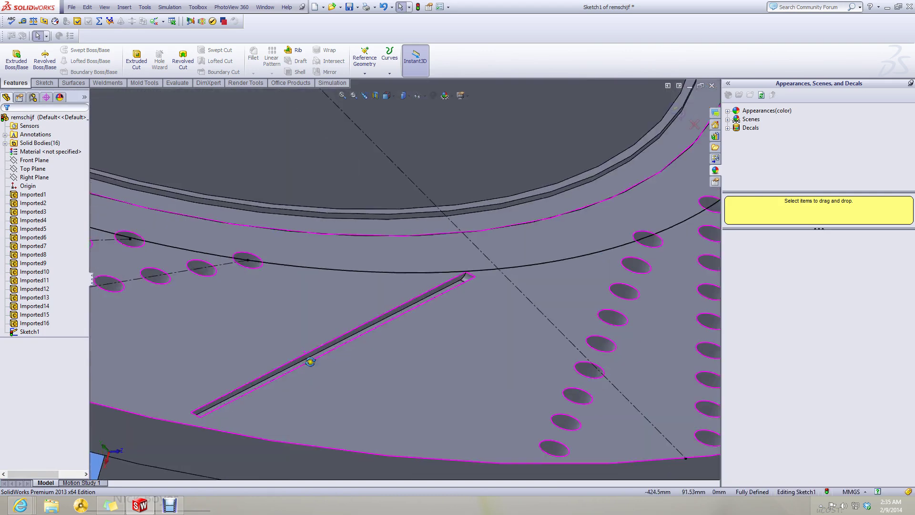
middle_click_drag(310, 361, 222, 326)
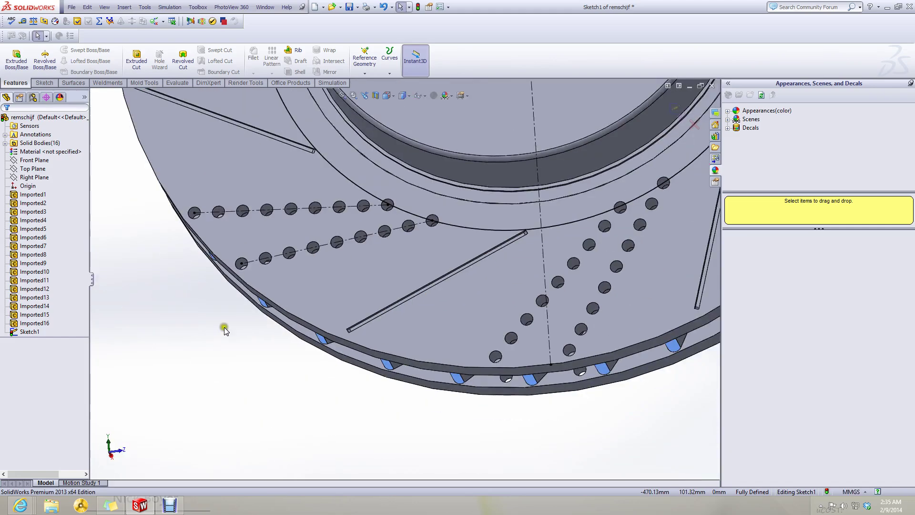
- Measure the slanted groove's depth between the disc face and the groove floor, and clear the measured selection
left_click(22, 21)
scroll(402, 314, "down", 5)
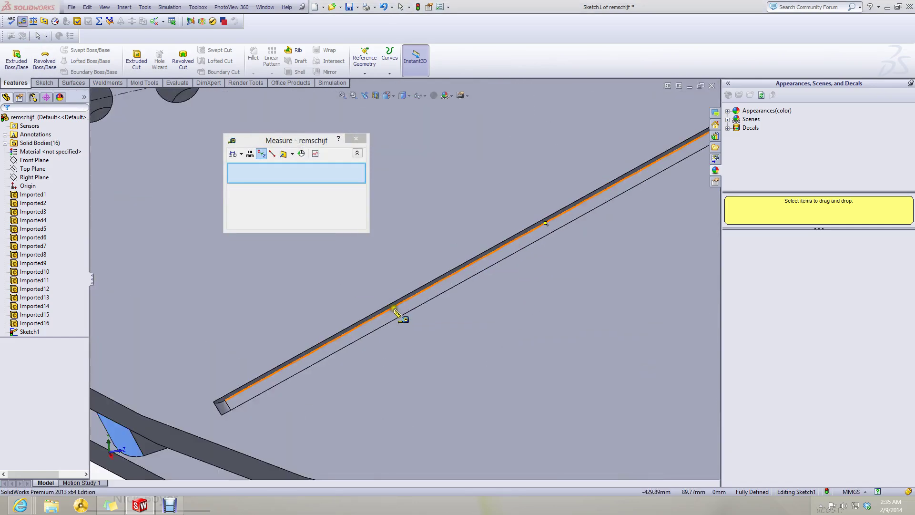
left_click(357, 310)
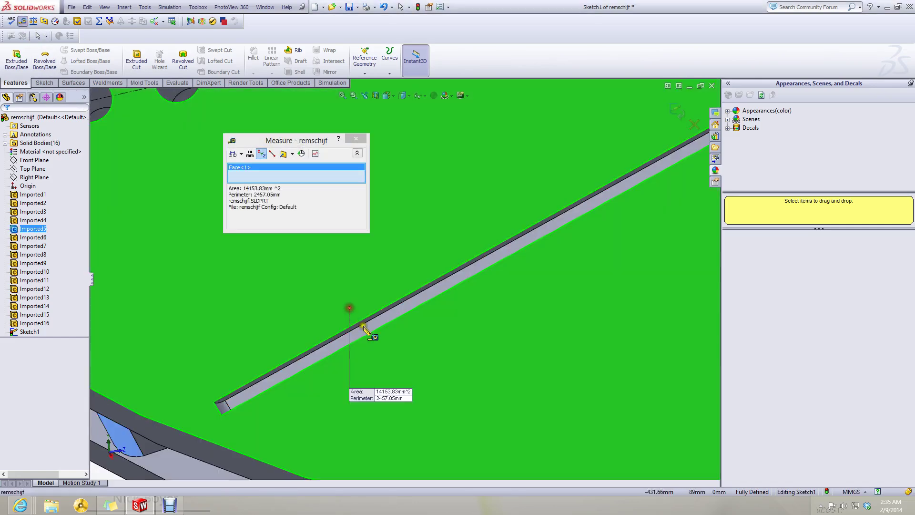
left_click(363, 320)
scroll(404, 316, "up", 3)
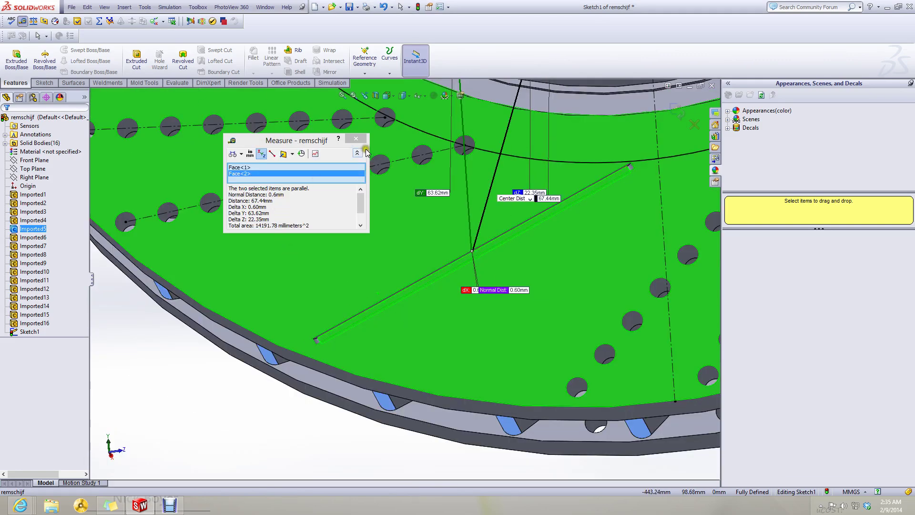
right_click(265, 175)
left_click(310, 181)
- Measure the slanted groove's width between its two long edges, and clear the measured selection
scroll(456, 293, "down", 5)
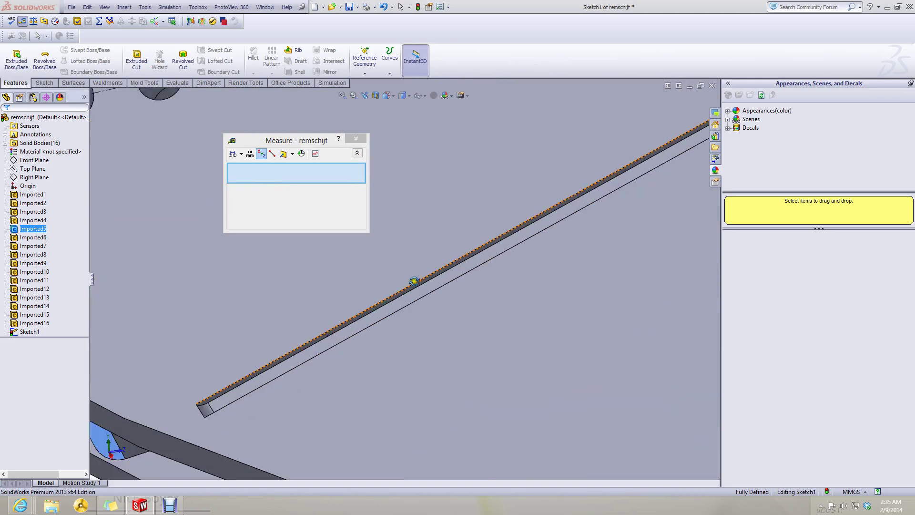
middle_click_drag(426, 330, 429, 337)
left_click(416, 314)
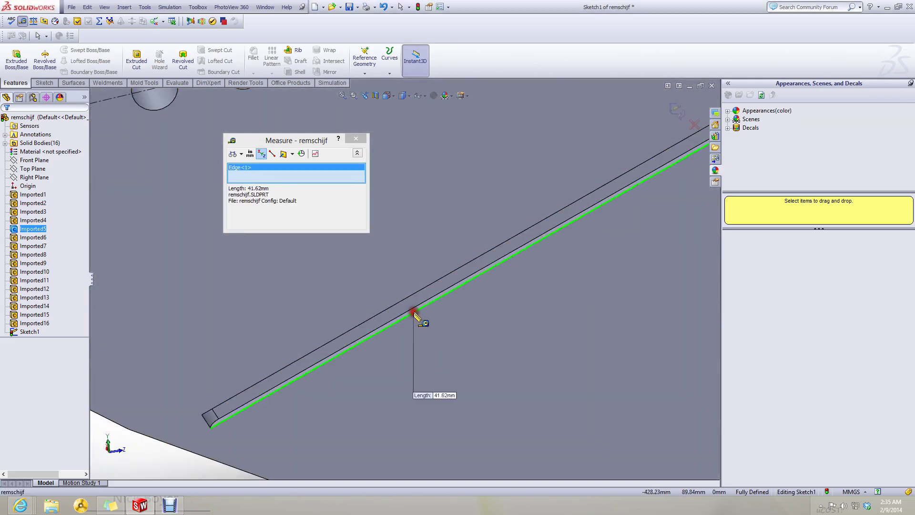
left_click(401, 297)
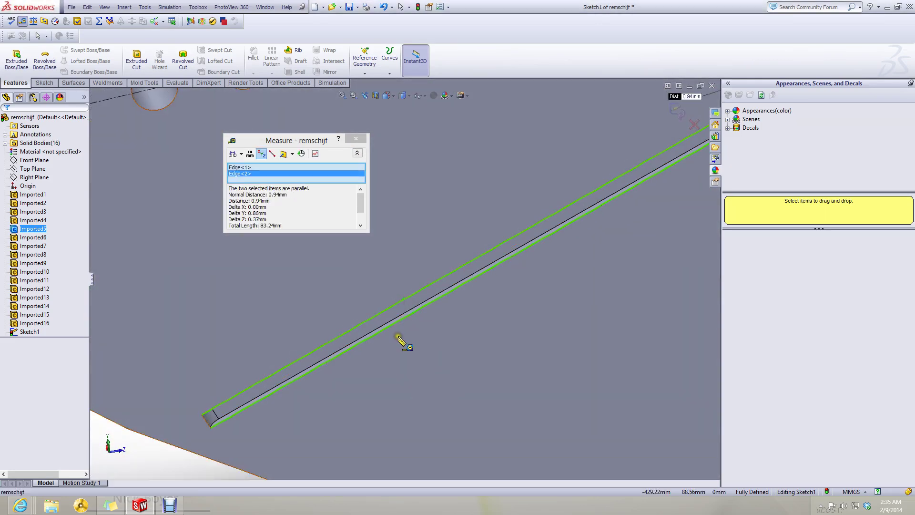
scroll(402, 340, "up", 3)
scroll(401, 340, "up", 2)
scroll(441, 224, "down", 6)
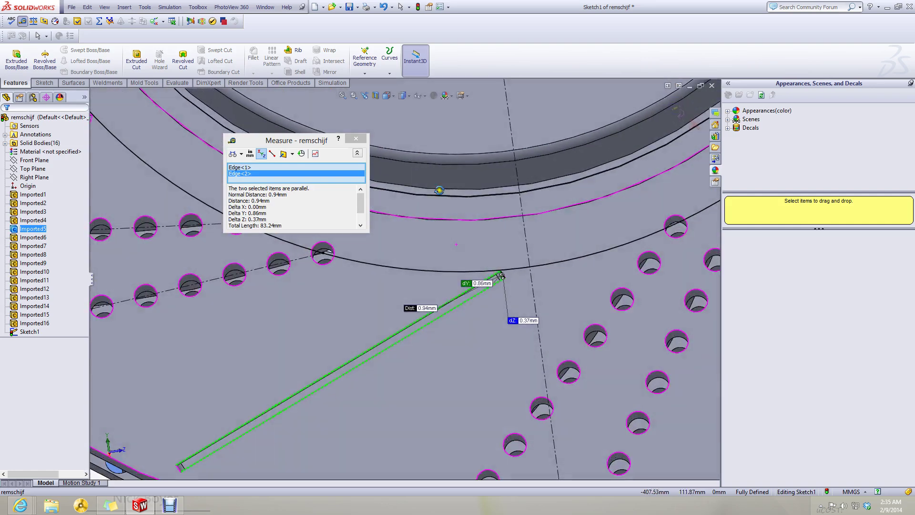
right_click(298, 175)
left_click(326, 180)
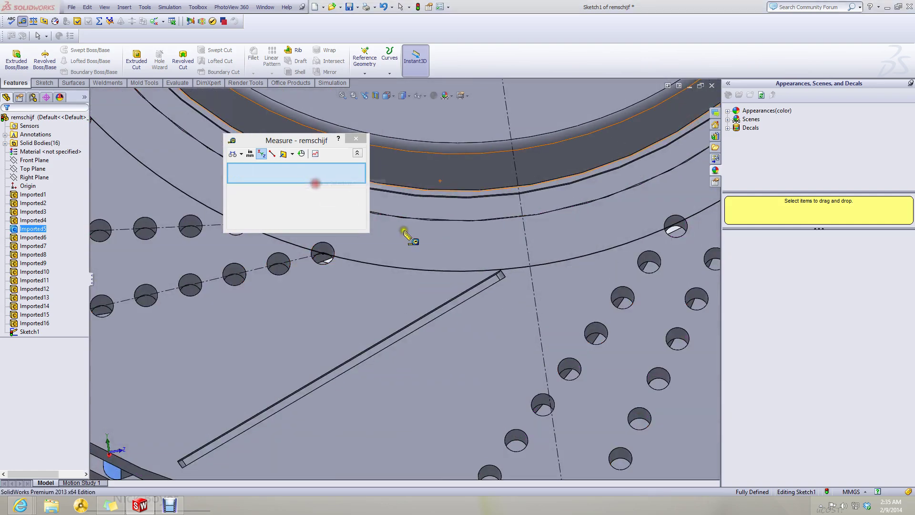
- Measure the angle between the groove's long edge and the vertical construction line, and clear the measured selection
middle_click_drag(509, 334, 527, 364)
scroll(531, 376, "up", 5)
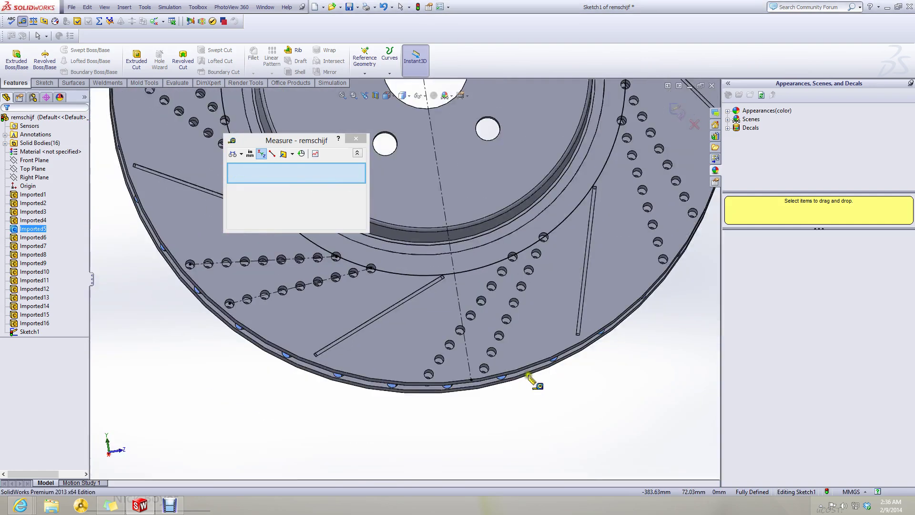
left_click(415, 296)
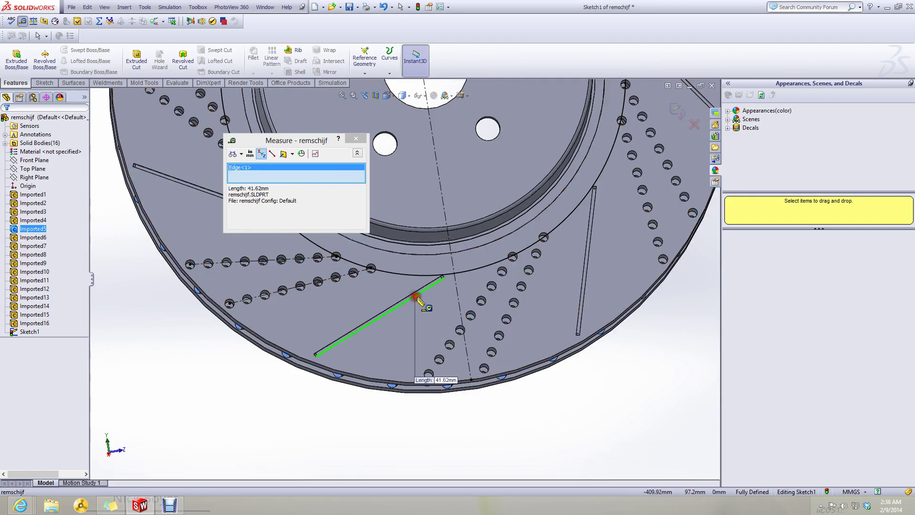
left_click(456, 289)
mouse_move(384, 320)
middle_mouse_down()
mouse_move(378, 347)
mouse_move(393, 342)
mouse_move(374, 327)
mouse_move(394, 310)
mouse_move(380, 327)
middle_mouse_up()
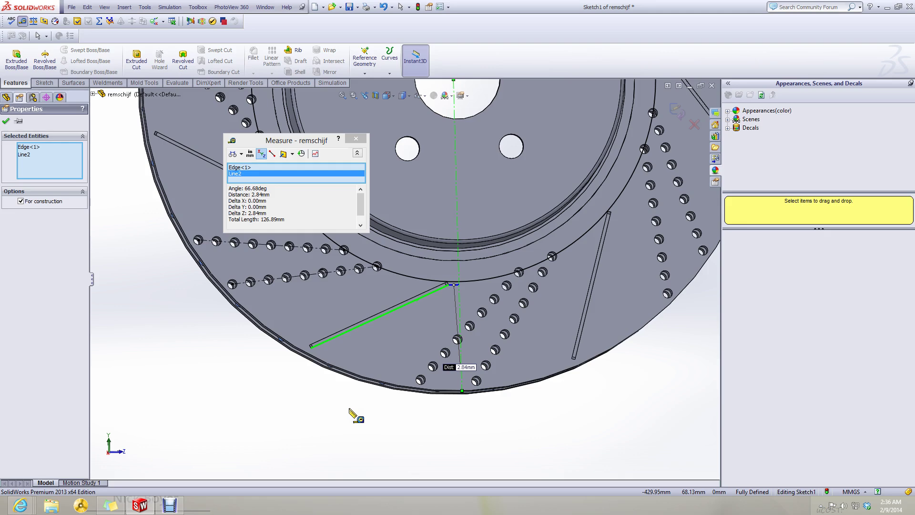
scroll(384, 328, "down", 2)
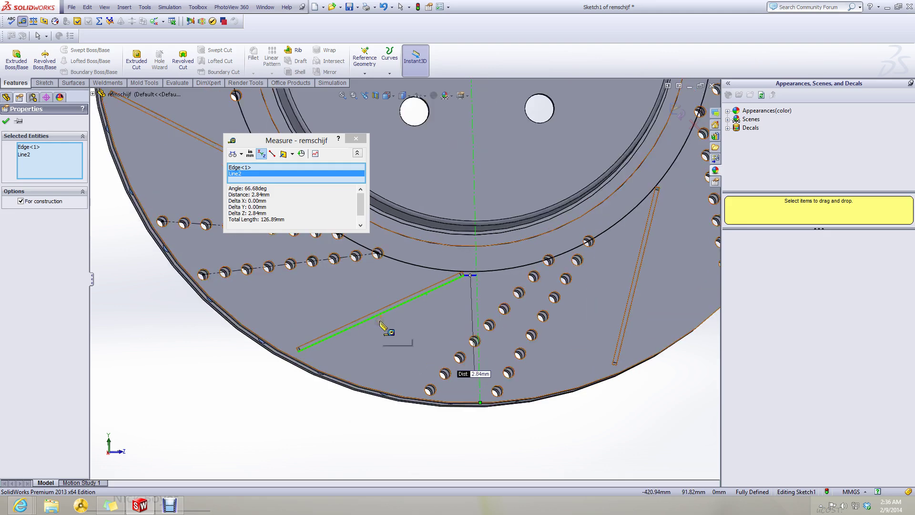
mouse_move(384, 329)
middle_mouse_down()
mouse_move(362, 327)
mouse_move(379, 330)
mouse_move(378, 345)
middle_mouse_up()
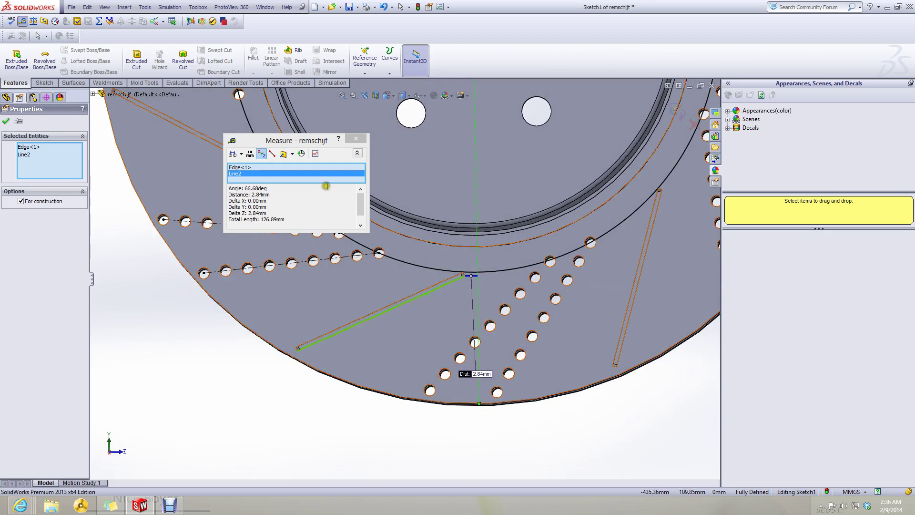
right_click(318, 172)
left_click(342, 180)
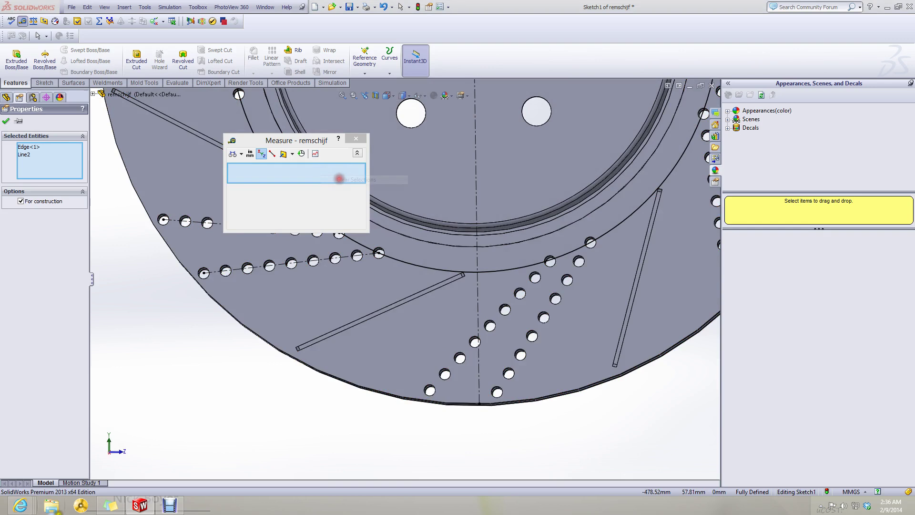
- Add the groove values 0.6mm, 0.94mm and 66 deg to the sticky note below the existing dimensions
left_click(110, 505)
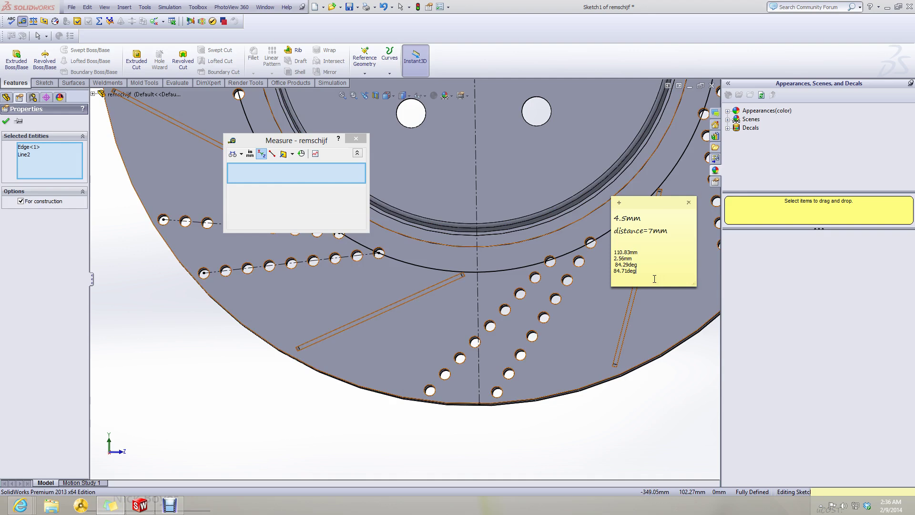
key("Return")
key("Return")
type("0.")
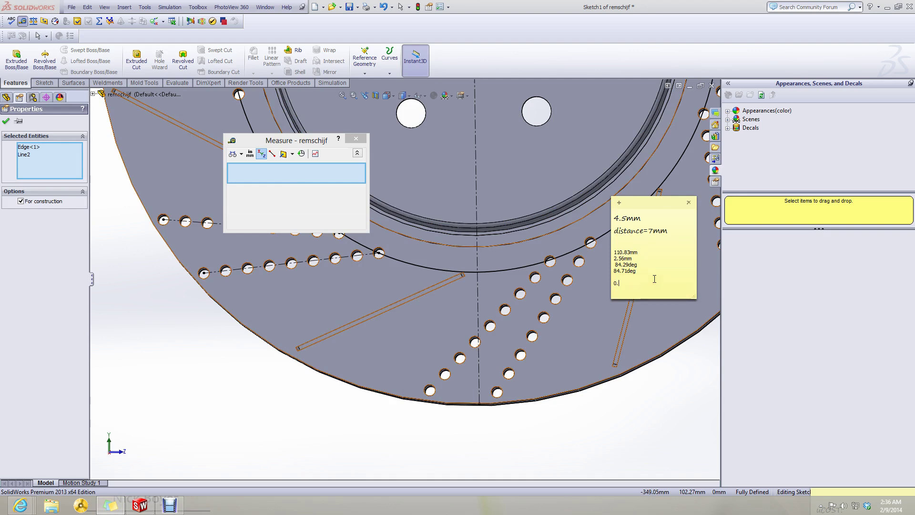
type("6mm")
key("Return")
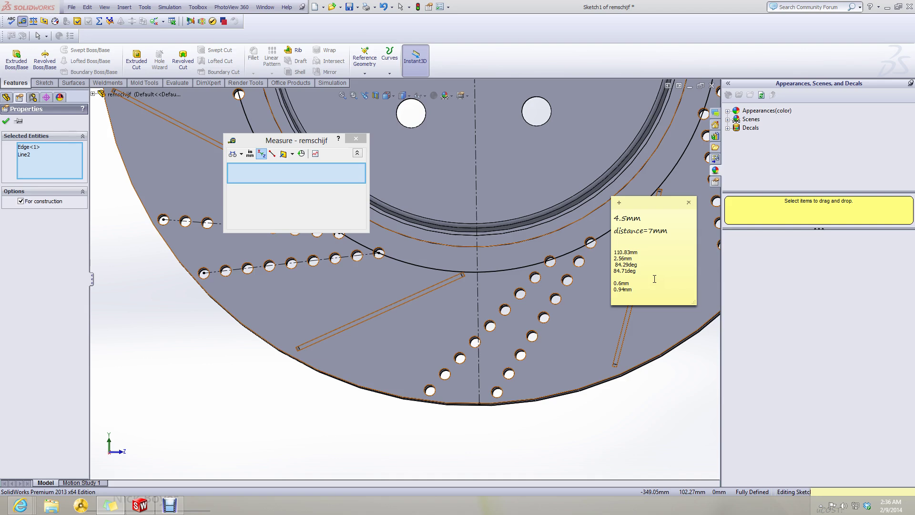
type("0.94mm")
key("Return")
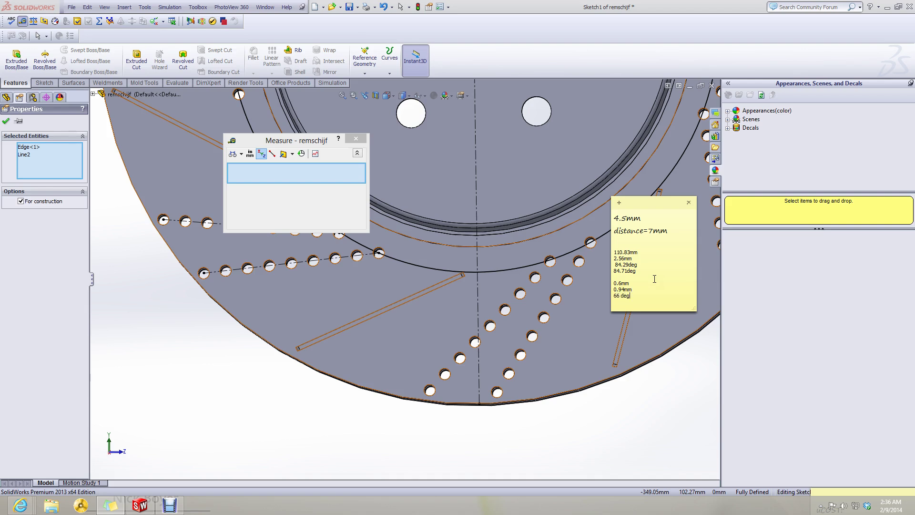
- Measure the length of the groove's long edge, add 40 to the sticky note, and clear the measured selection
left_click(322, 185)
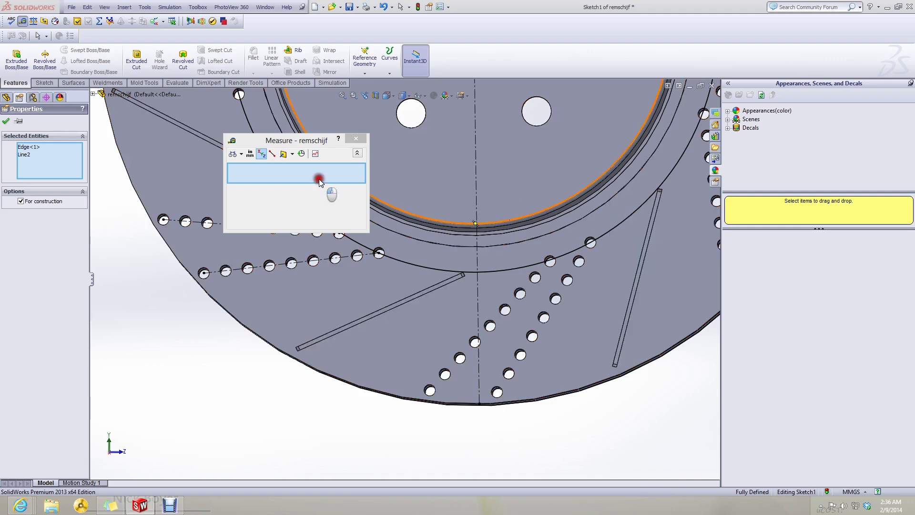
left_click(375, 315)
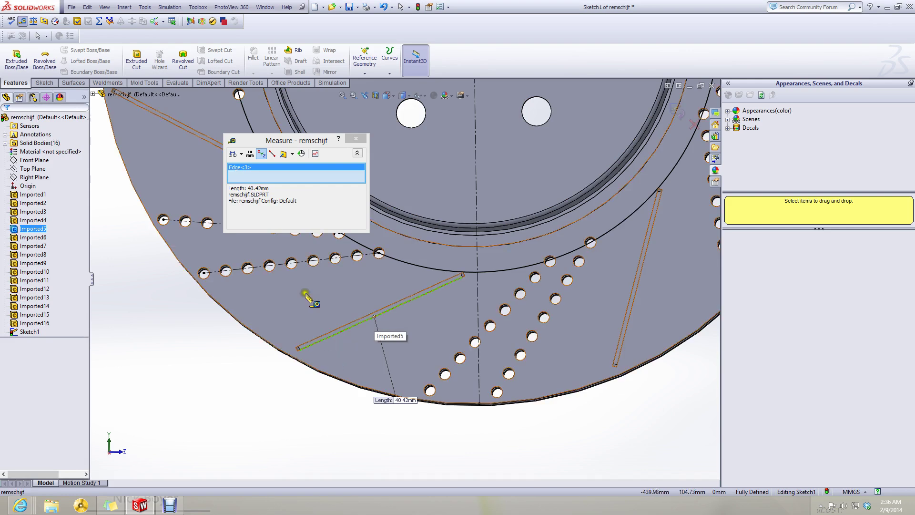
left_click(110, 505)
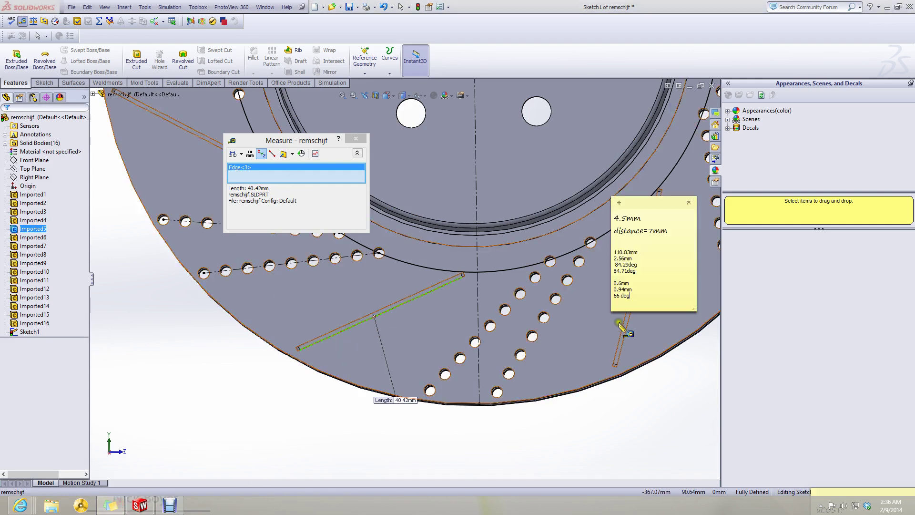
key("Return")
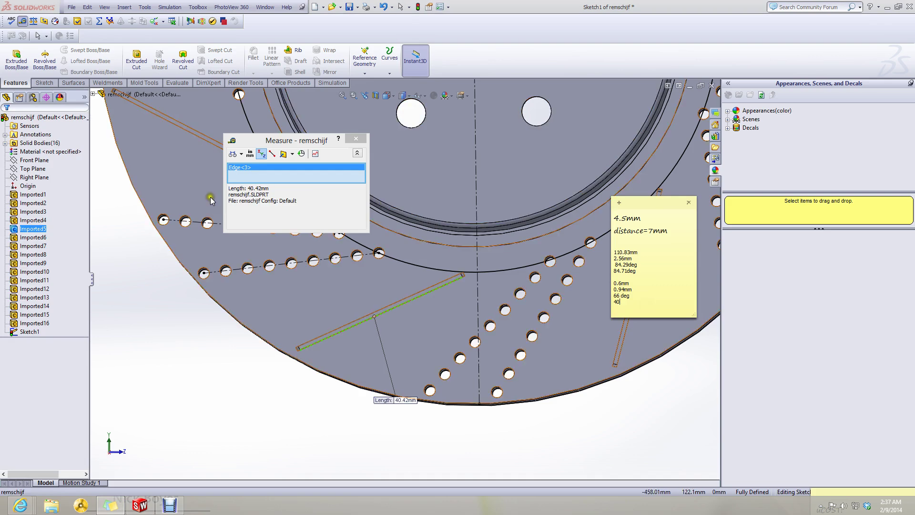
right_click(278, 173)
left_click(281, 178)
- Measure the distance from the groove's inner end corner to the vertical construction line, and finish measuring
scroll(469, 250, "down", 4)
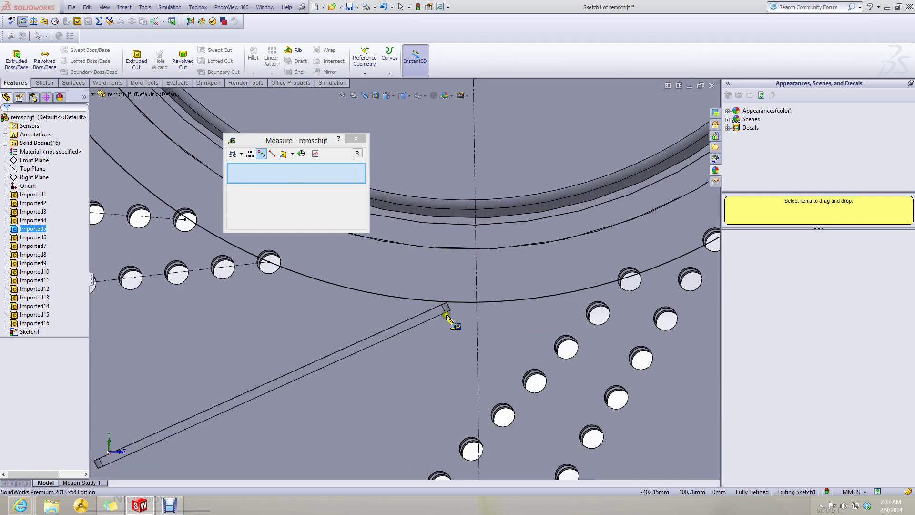
scroll(436, 317, "down", 5)
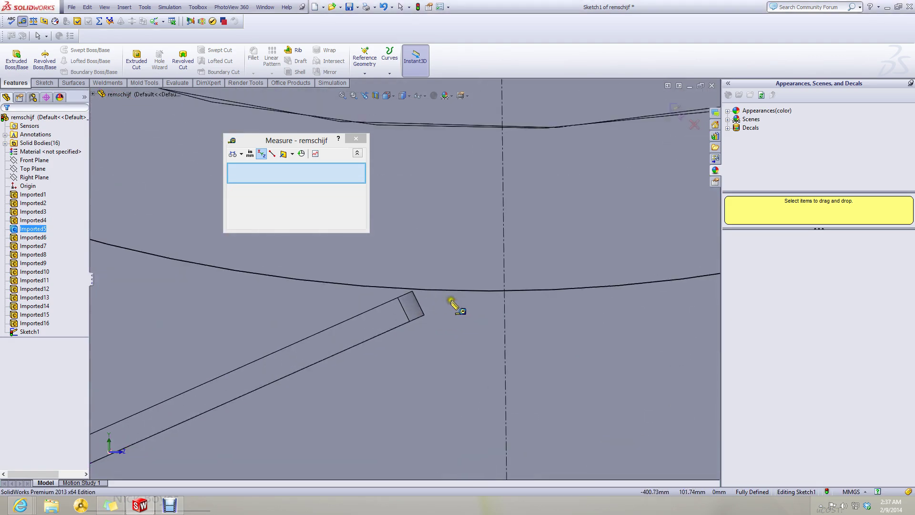
left_click(416, 317)
left_click(512, 316)
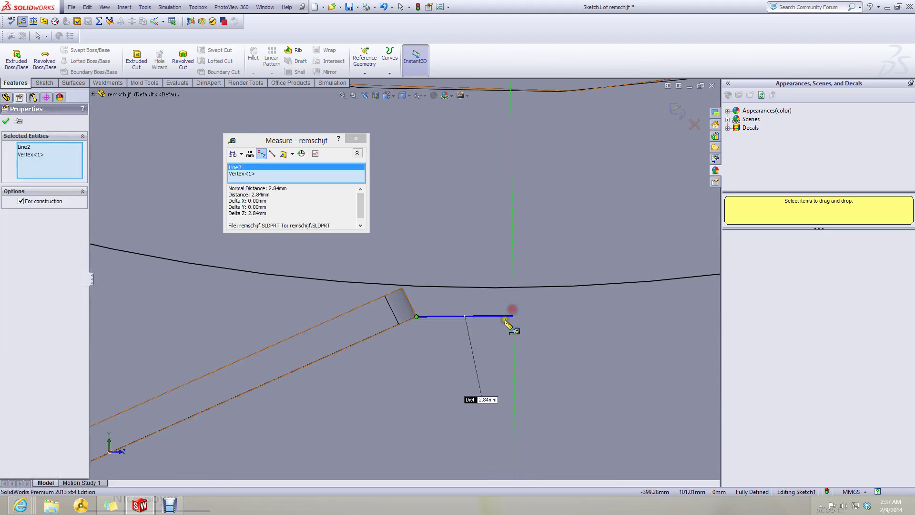
scroll(414, 367, "up", 8)
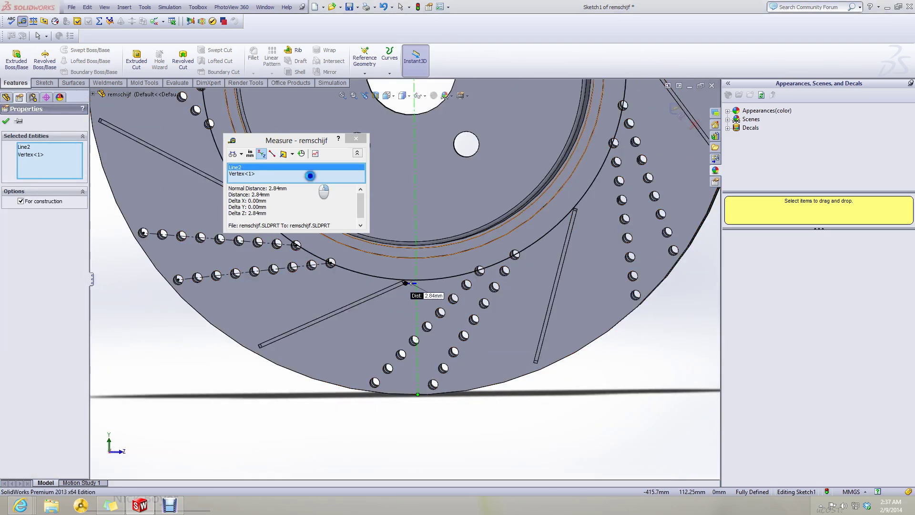
right_click(310, 176)
left_click(316, 179)
left_click(354, 138)
scroll(575, 139, "up", 5)
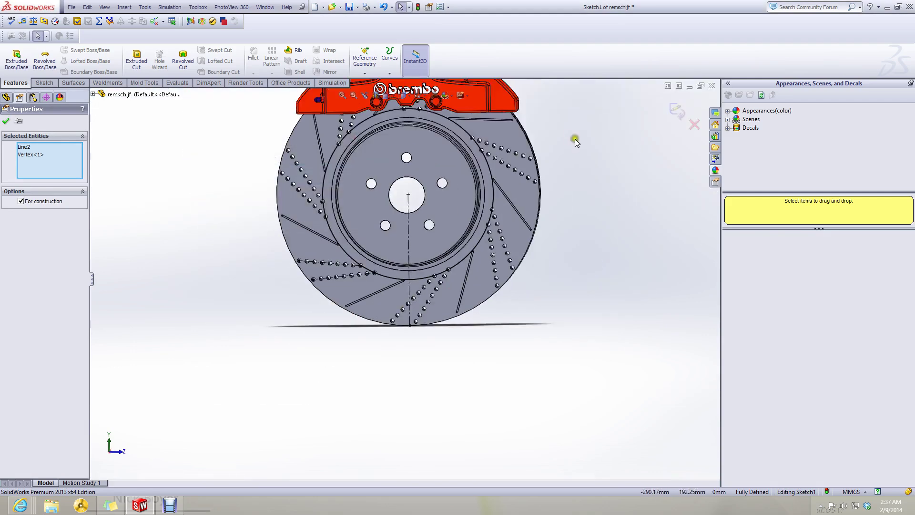
- Switch from the remschijf reference part back to the ring model in Part3
left_click(690, 86)
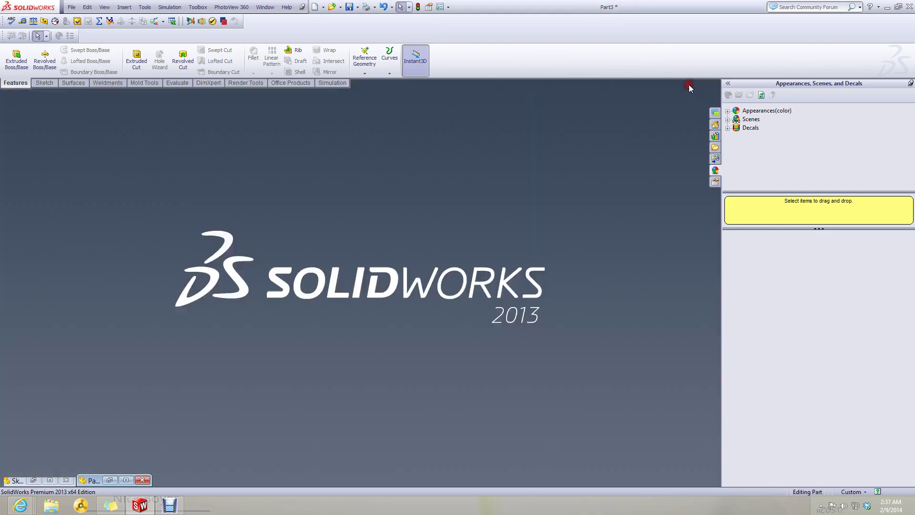
left_click(126, 479)
scroll(382, 351, "down", 2)
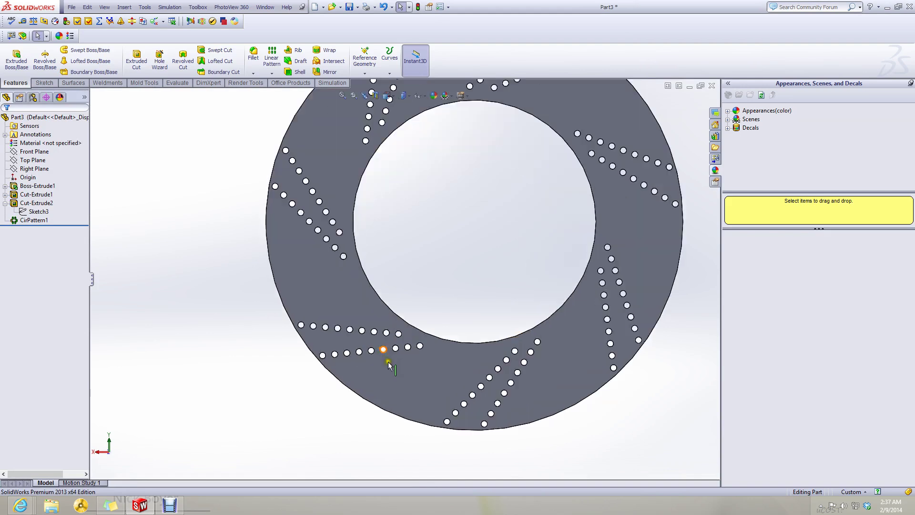
right_click(42, 212)
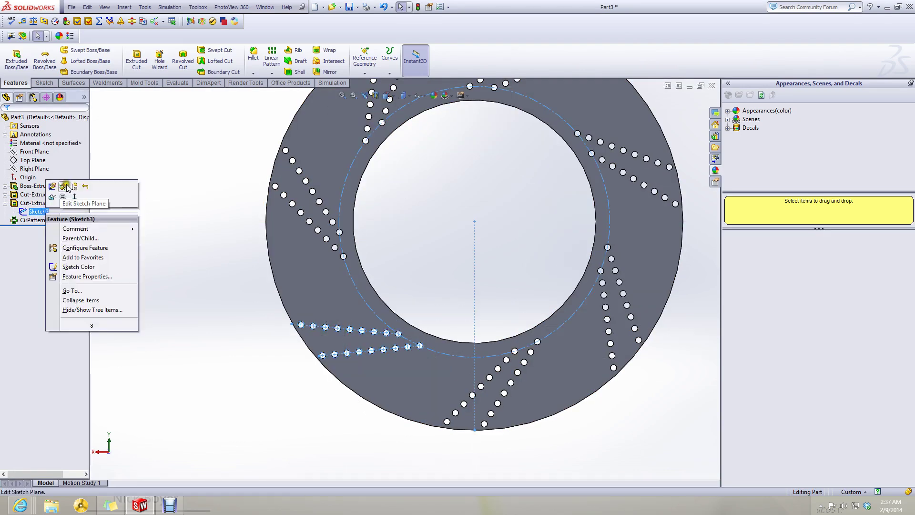
left_click(154, 351)
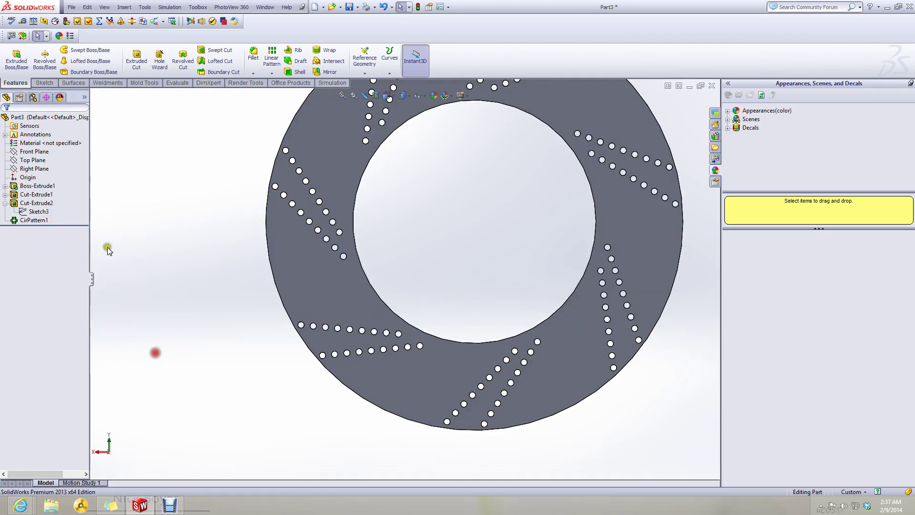
- Start a sketch on the ring's flat face and draw a vertical construction line about 85 mm long from the origin down to the outer edge
left_click(42, 83)
left_click(12, 57)
left_click(316, 279)
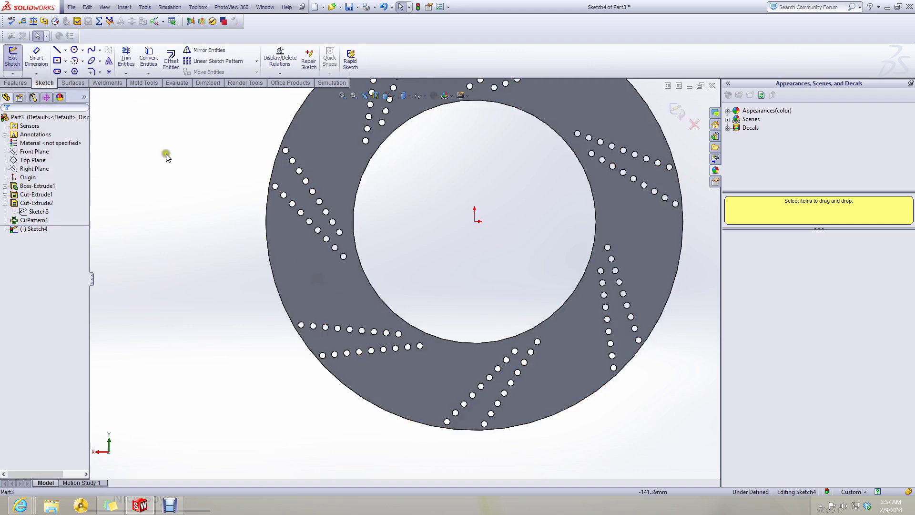
left_click(65, 49)
left_click(77, 71)
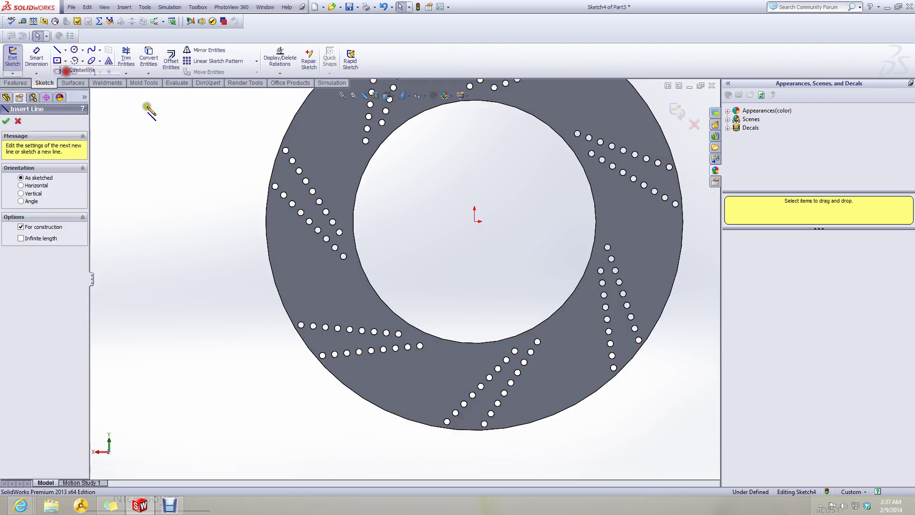
left_click(473, 221)
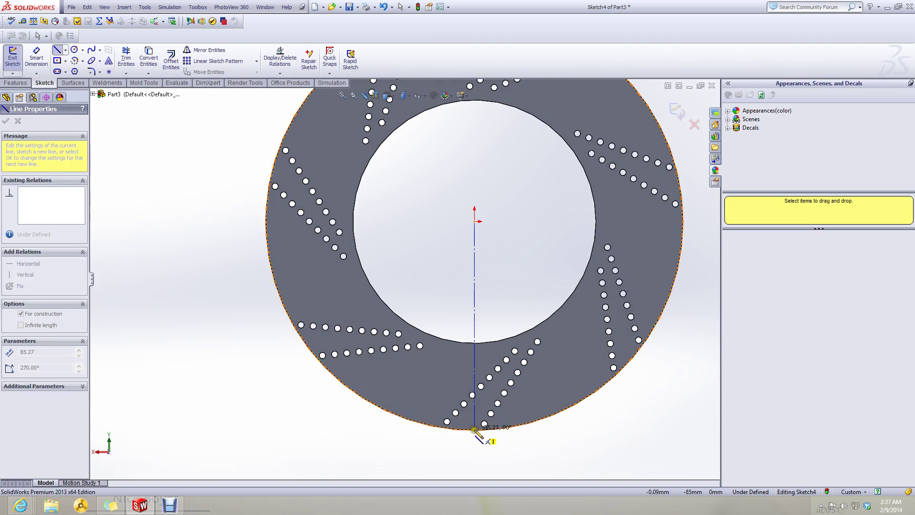
left_click(474, 429)
key("Escape")
- Sketch a slanted line about 35 mm long on the ring's lower face, between the vertical construction line and the neighbouring hole group
scroll(501, 314, "down", 3)
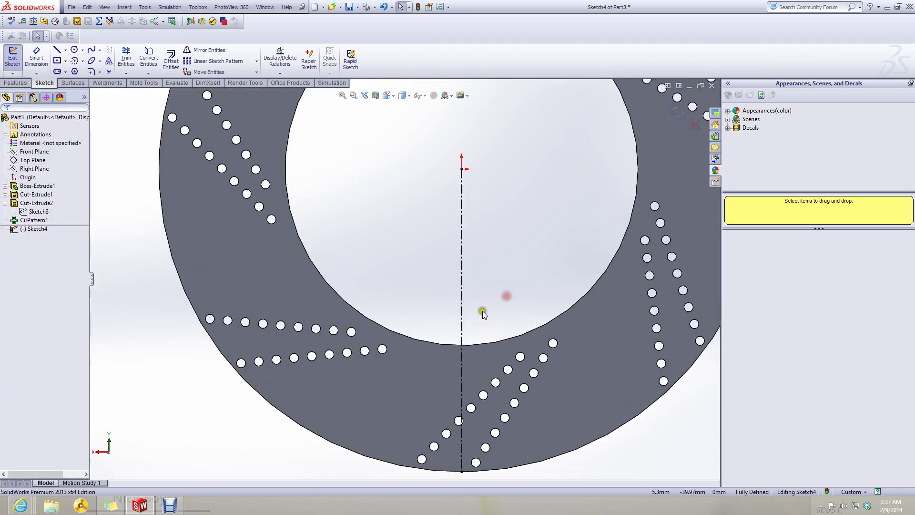
left_click(57, 49)
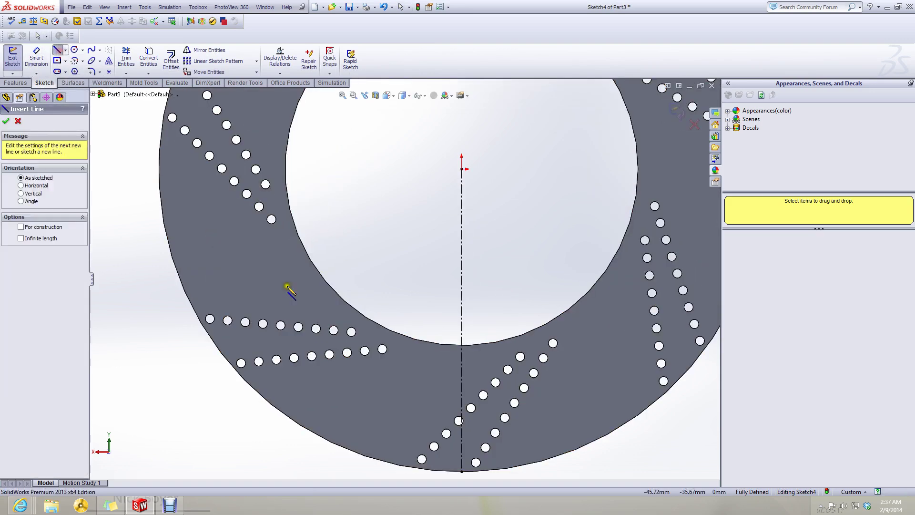
left_click(443, 361)
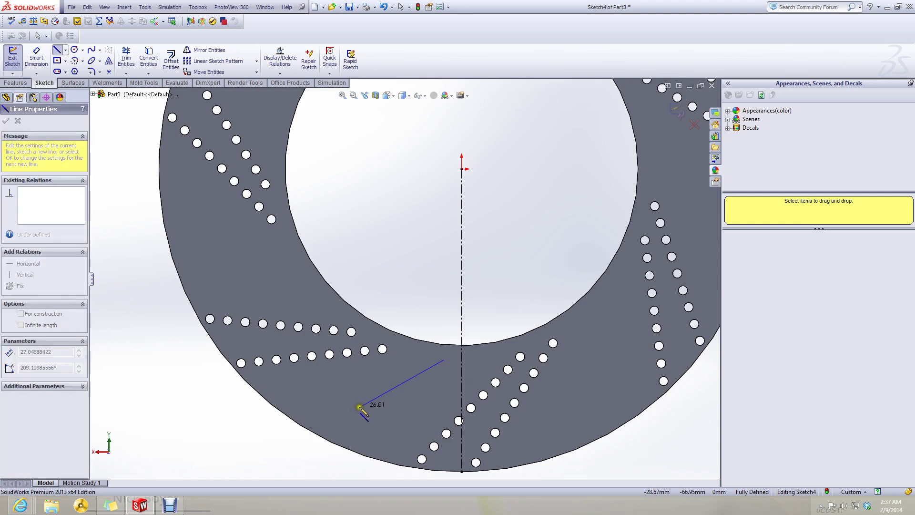
left_click(333, 419)
key("Escape")
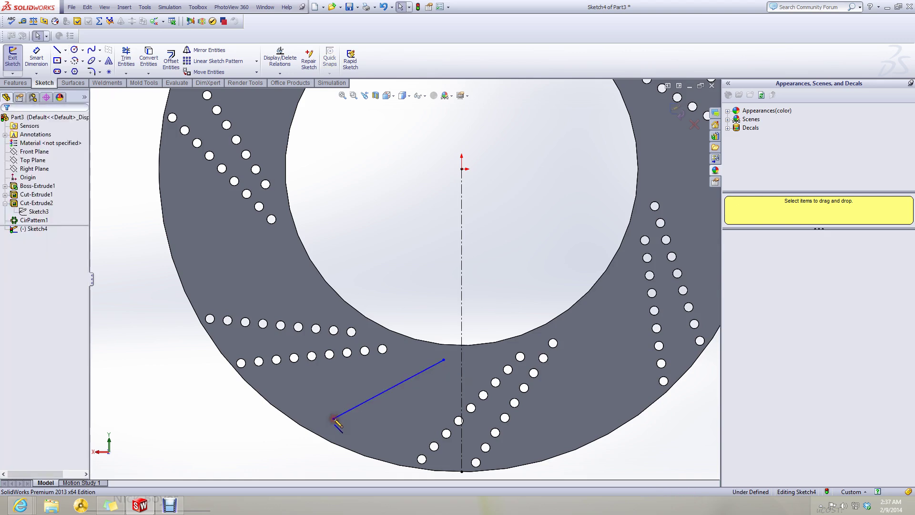
- Dimension the angle between the slanted line and the vertical construction line as 66 degrees
left_click(36, 56)
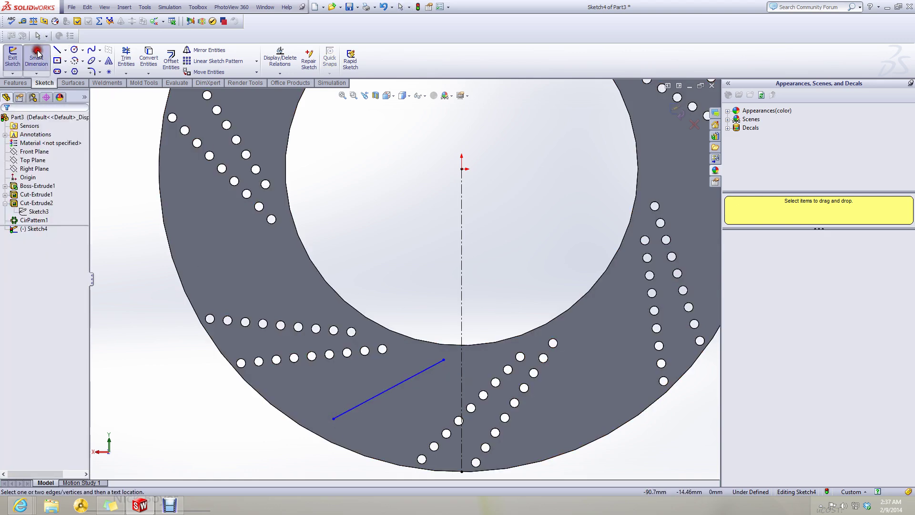
left_click(419, 377)
left_click(461, 381)
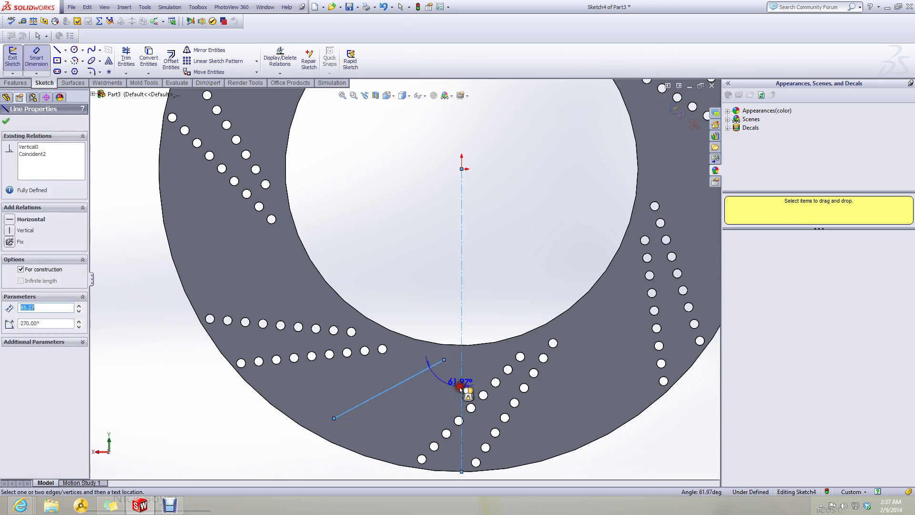
left_click(441, 408)
type("61.96614811deg")
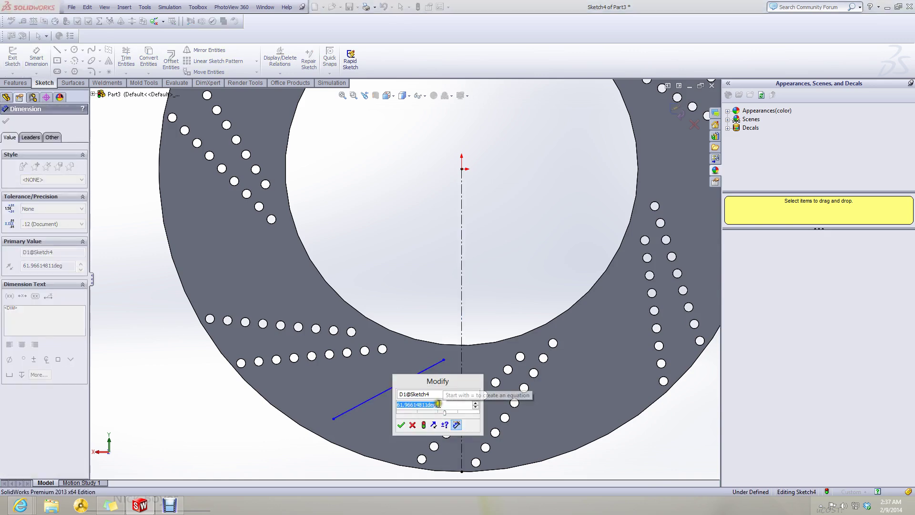
key("Return")
double_click(441, 405)
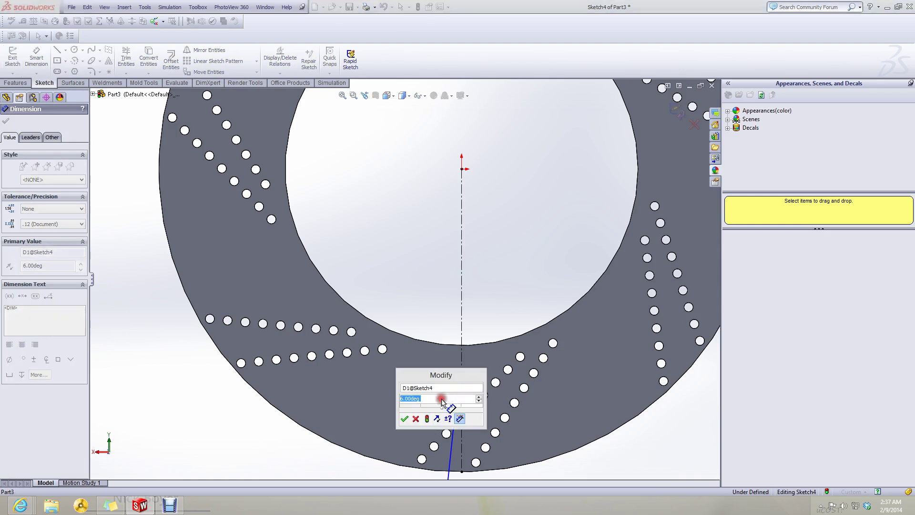
type("66")
key("Return")
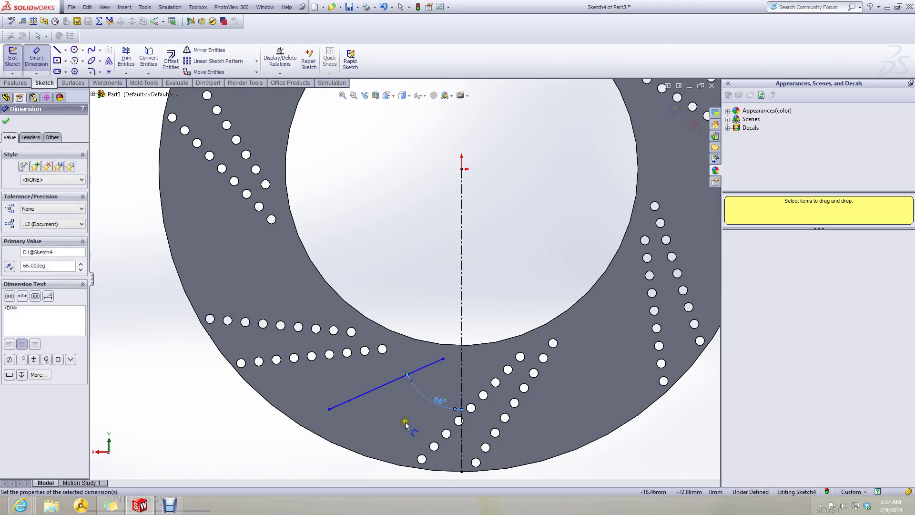
key("Escape")
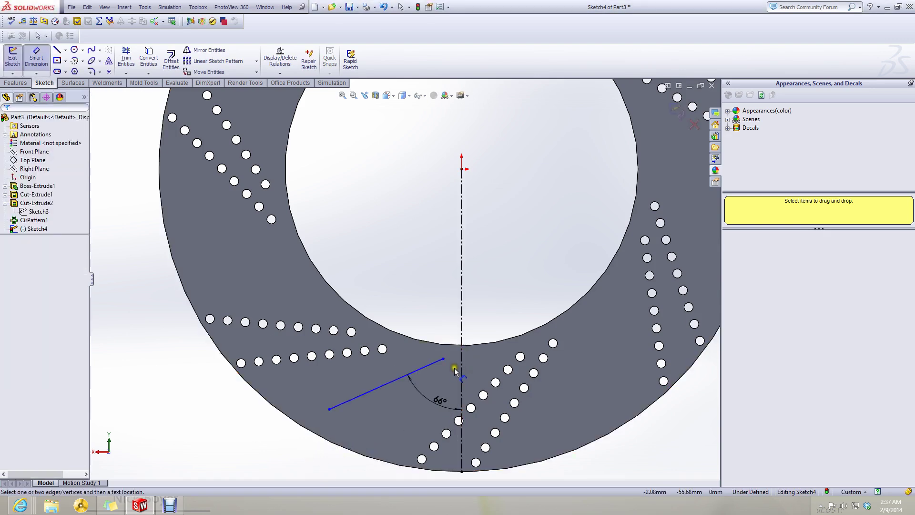
- Dimension the distance from the slanted line's inner endpoint to the vertical construction line as 2.843 mm
left_click(444, 359)
left_click(461, 365)
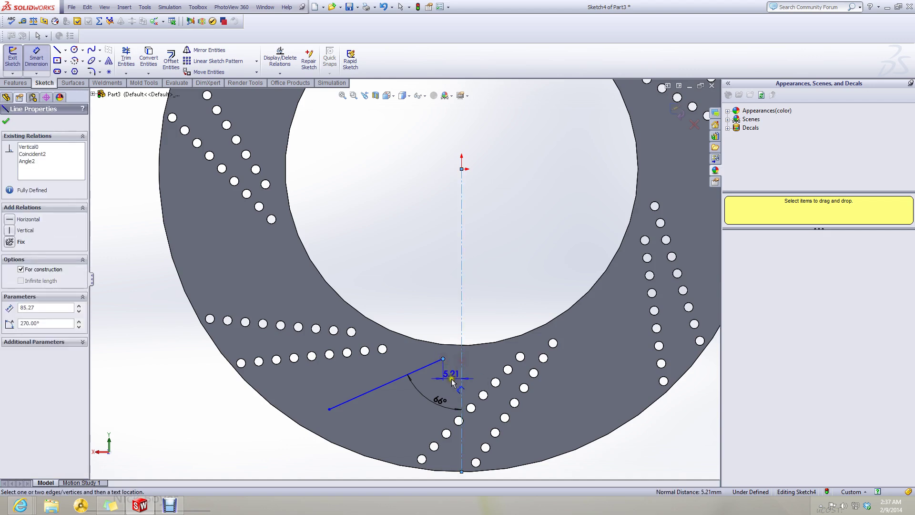
left_click(451, 381)
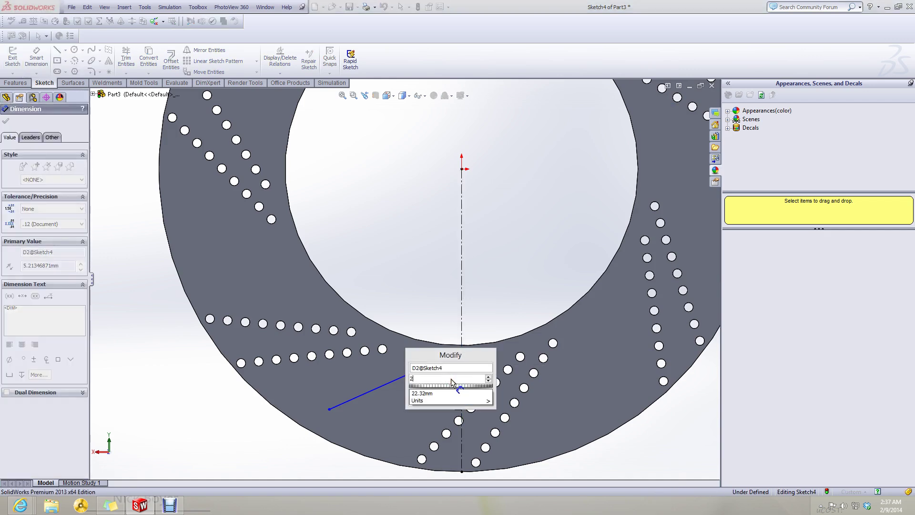
type(".84")
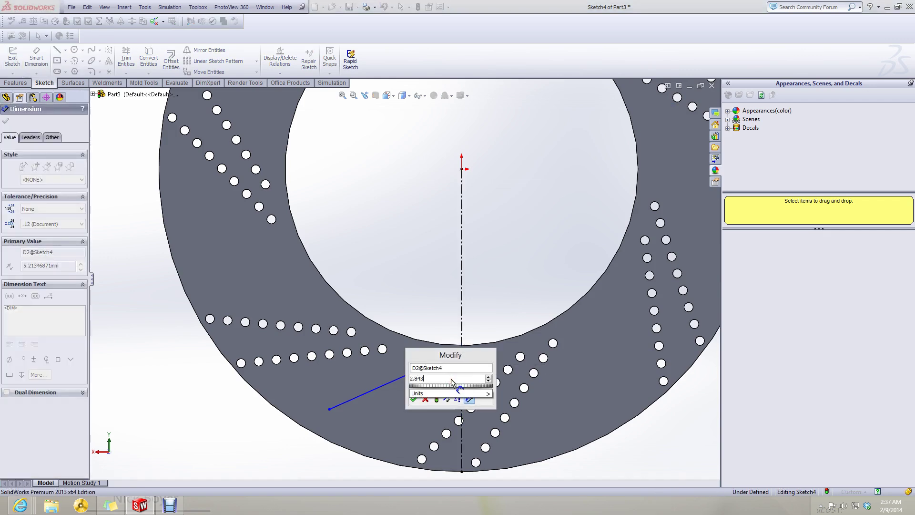
type("3")
key("Return")
left_click(243, 465)
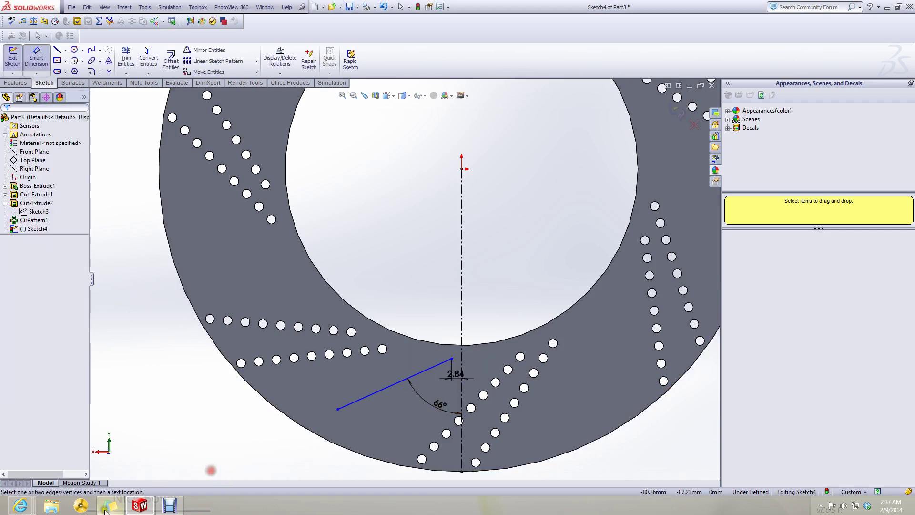
- Check the sticky note and dimension the slanted line's length as 40 mm
left_click(109, 506)
left_click(109, 506)
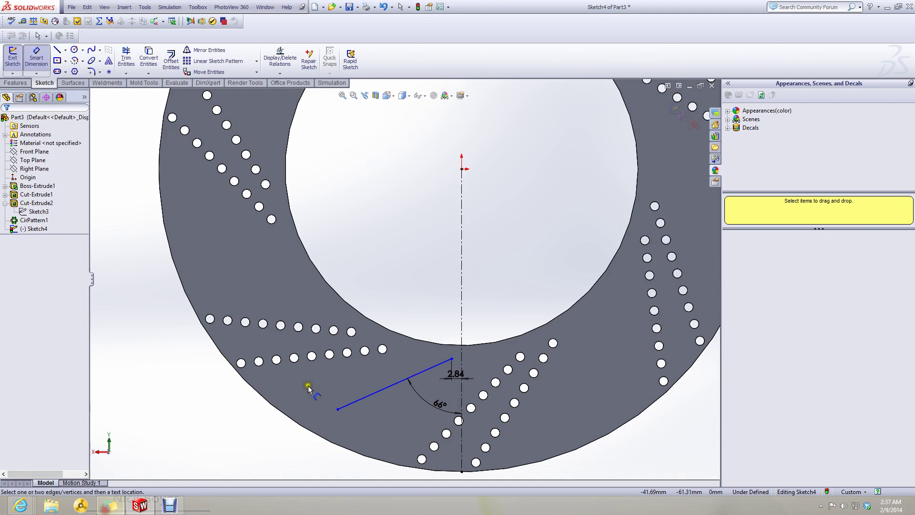
left_click(360, 398)
left_click(346, 377)
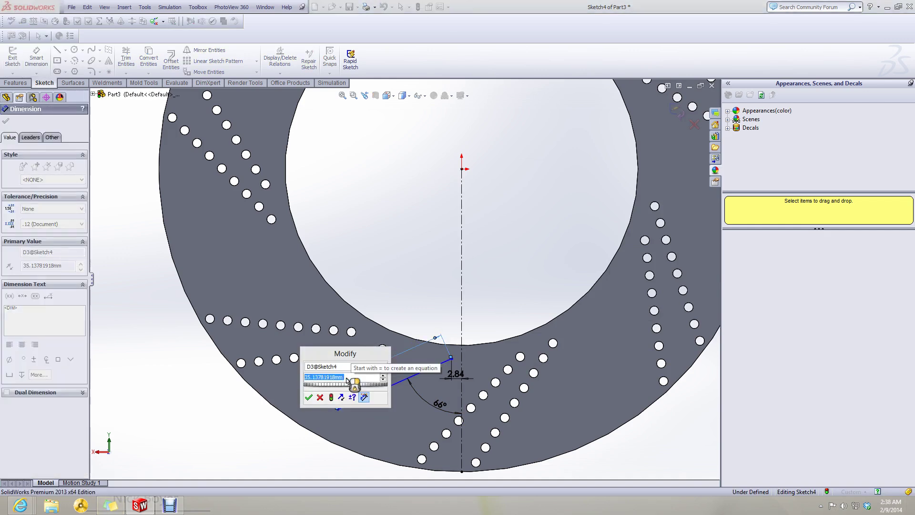
type("40")
key("Return")
left_click(292, 460)
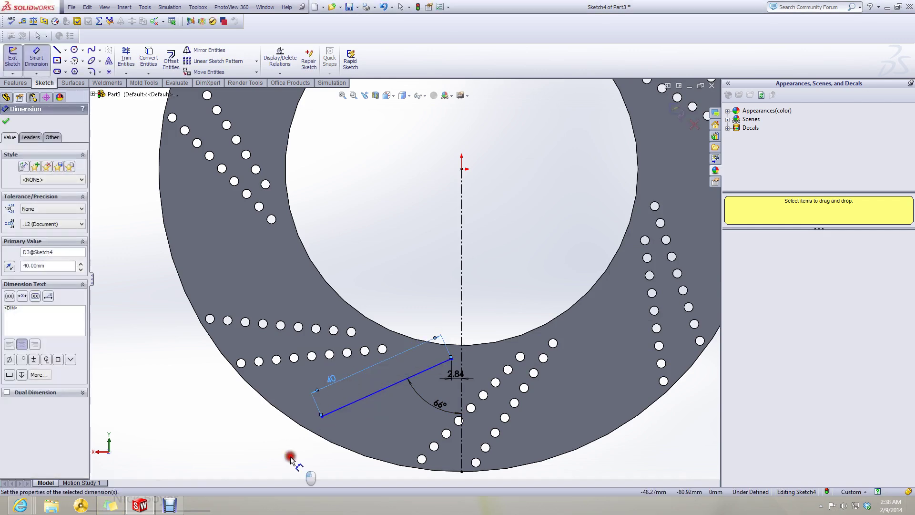
left_click(418, 307)
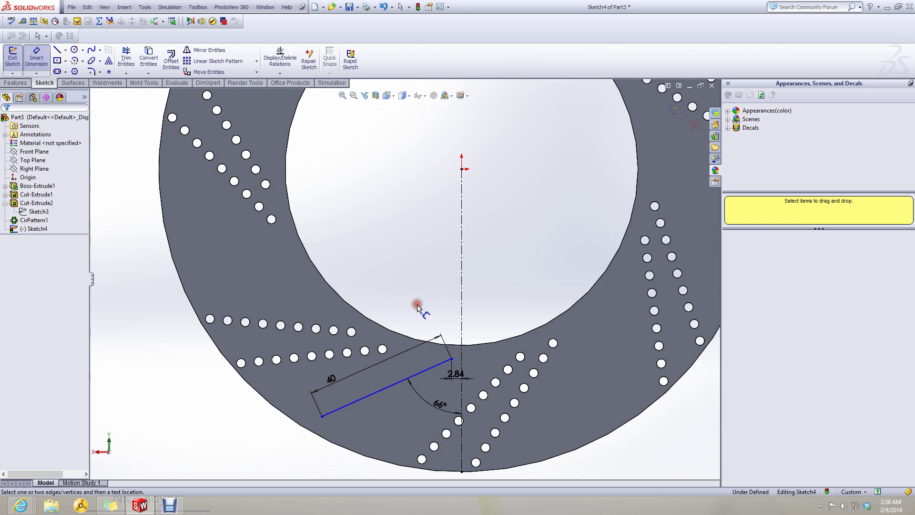
- Try 180-66 degrees for the slanted line's angle to the construction line, and restore the angle to 66 degrees
double_click(437, 409)
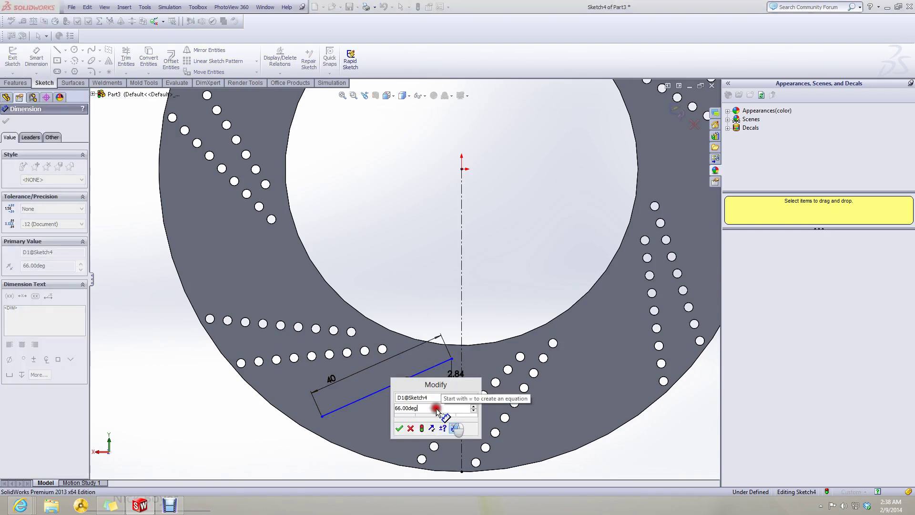
left_click(392, 408)
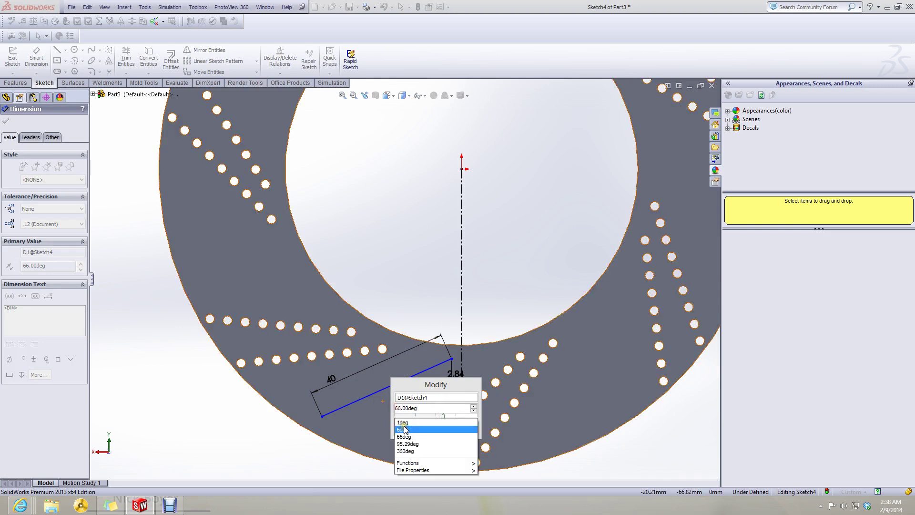
type("180-")
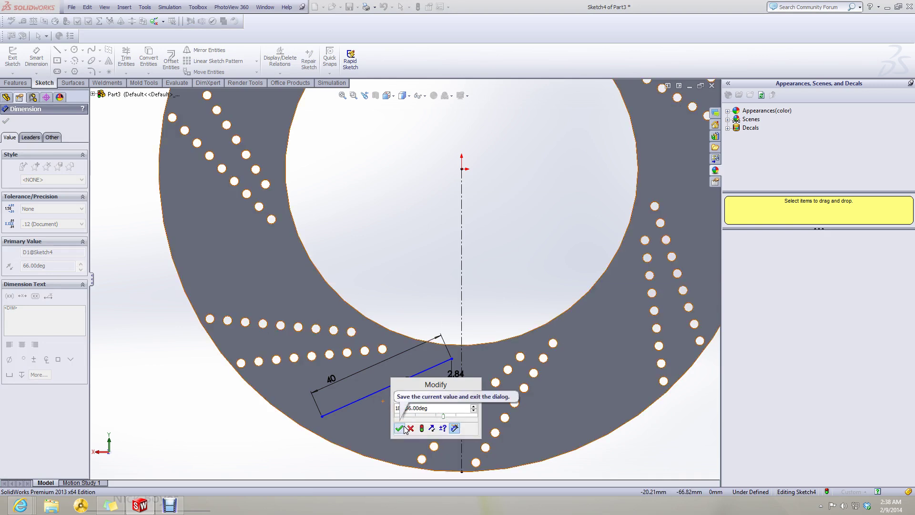
left_click(404, 426)
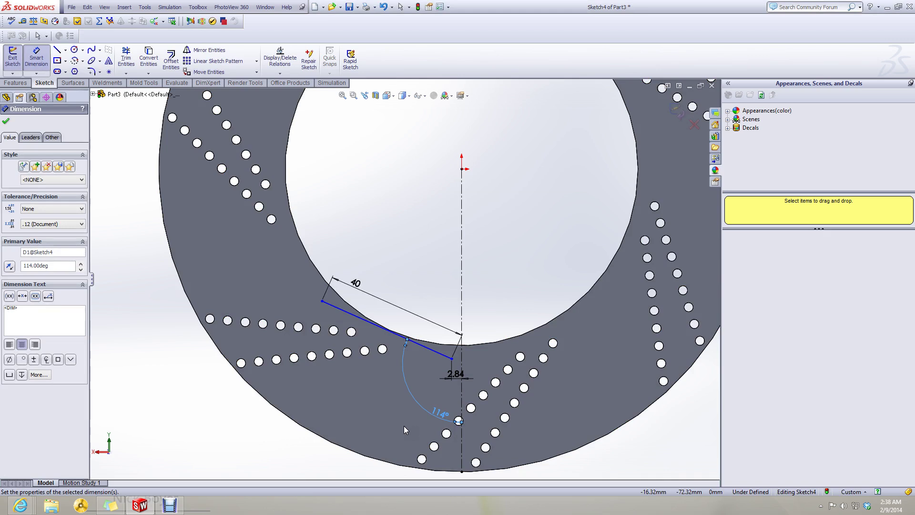
double_click(439, 413)
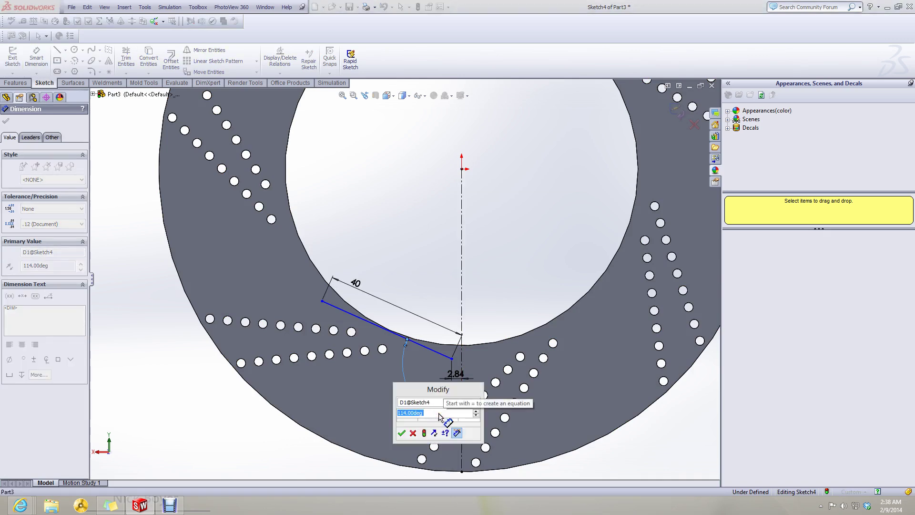
type("66")
key("Return")
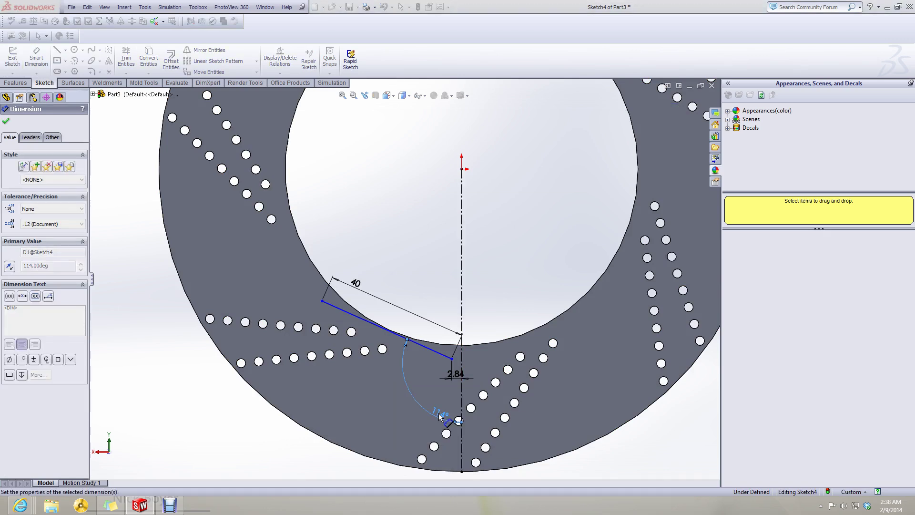
left_click(388, 265)
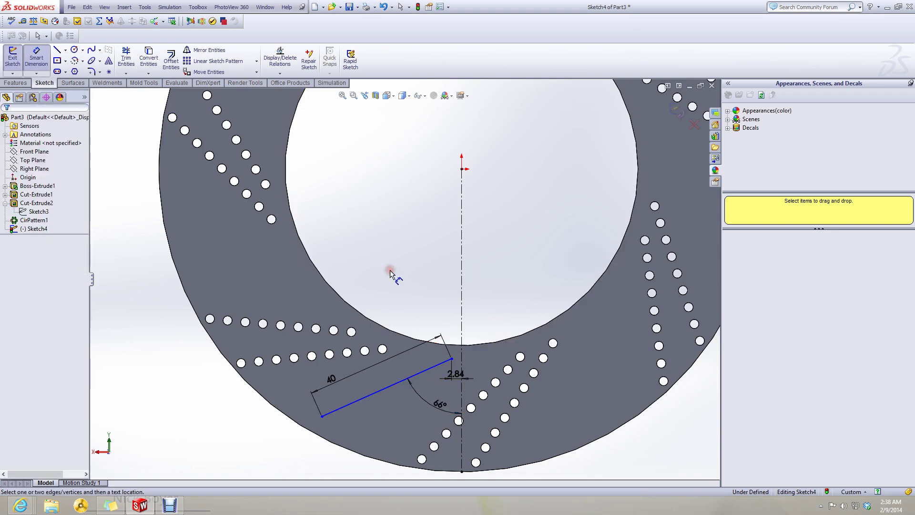
- Check the groove width on the sticky note and offset the slanted line by 0.94 mm toward the disc's centre
scroll(416, 357, "up", 1)
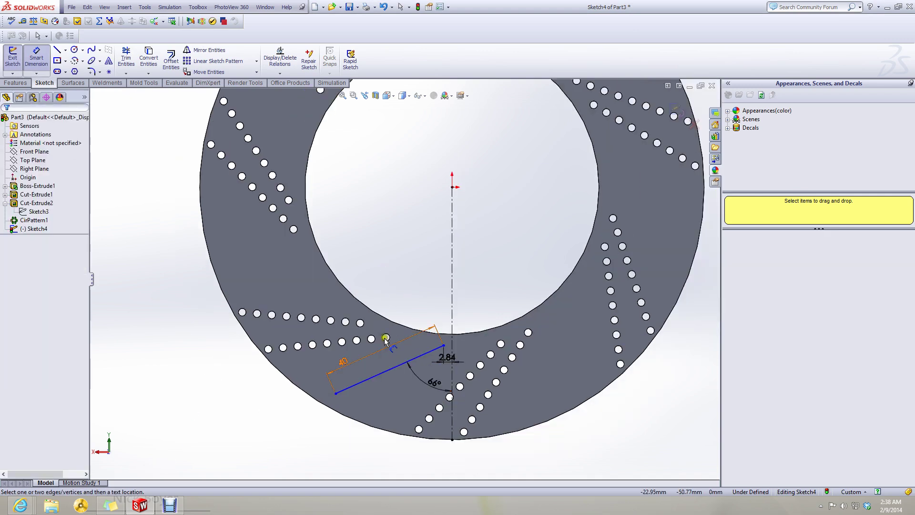
scroll(366, 319, "up", 3)
scroll(365, 316, "down", 3)
scroll(498, 281, "down", 3)
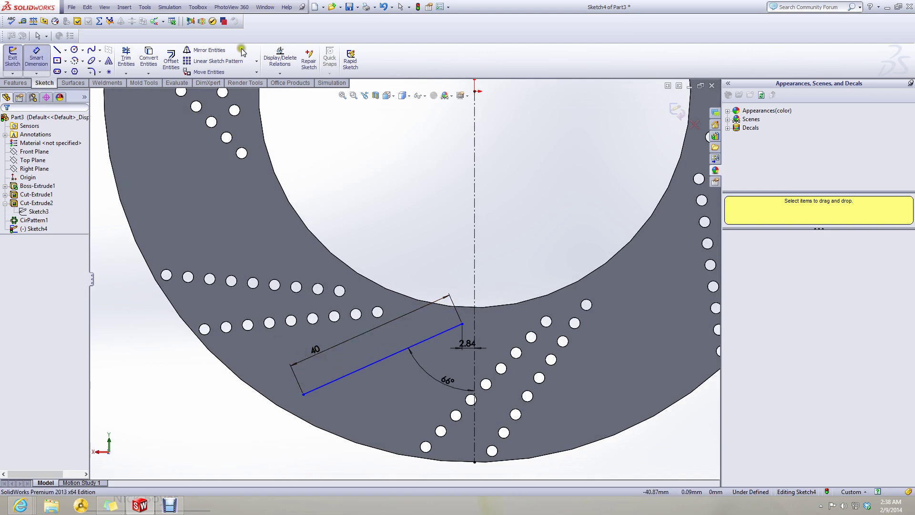
left_click(175, 53)
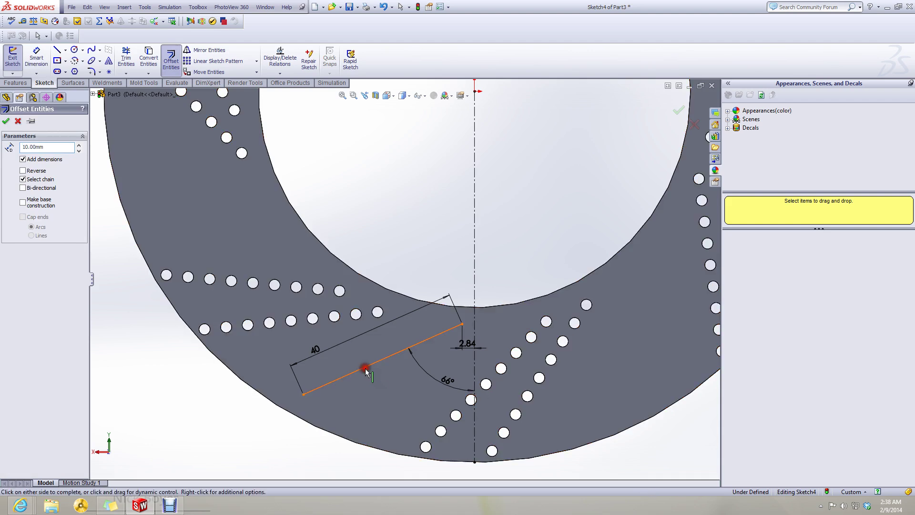
left_click(366, 367)
left_click(118, 509)
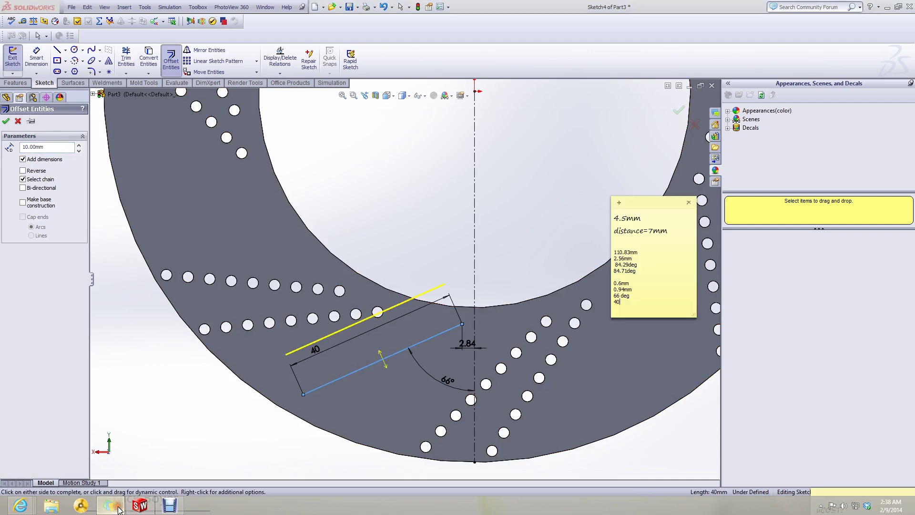
left_click(118, 509)
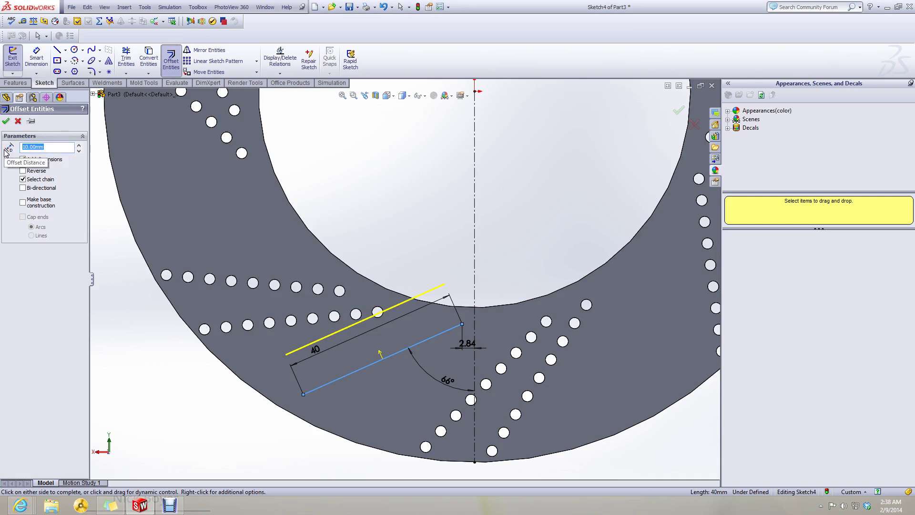
type("0.")
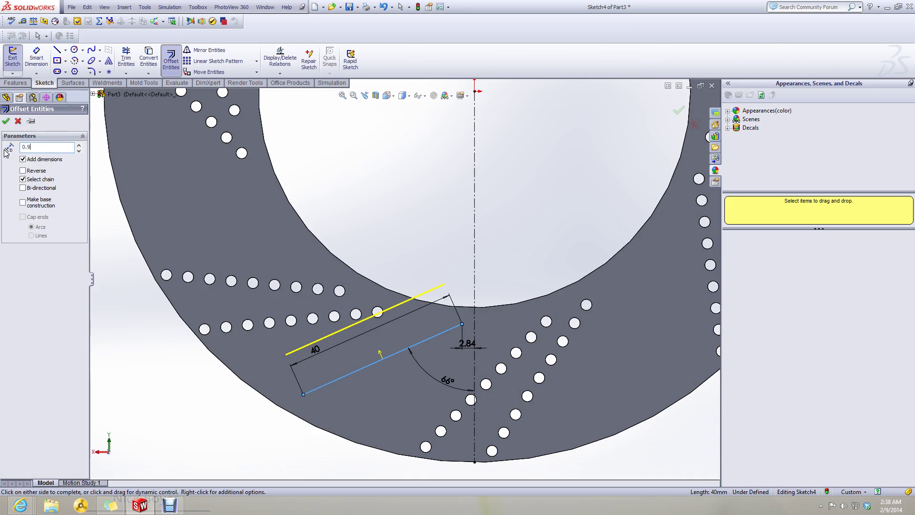
type("94")
key("Return")
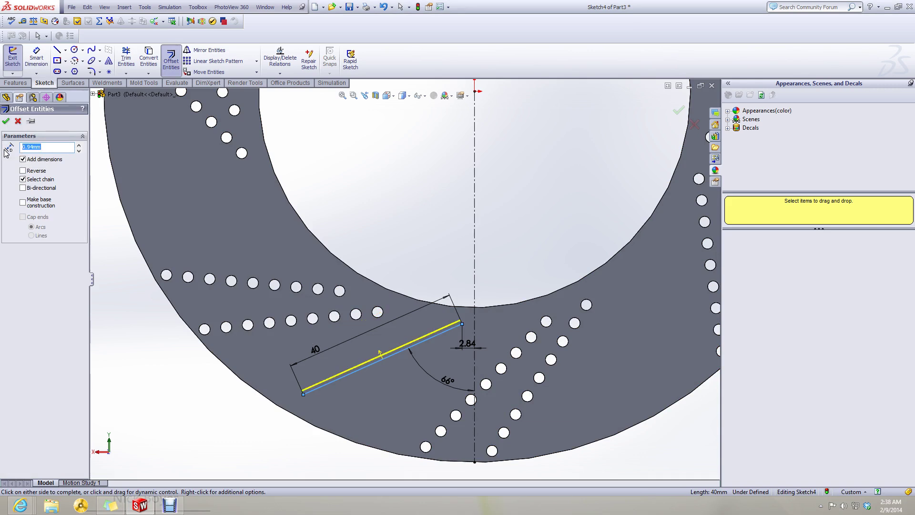
left_click(3, 122)
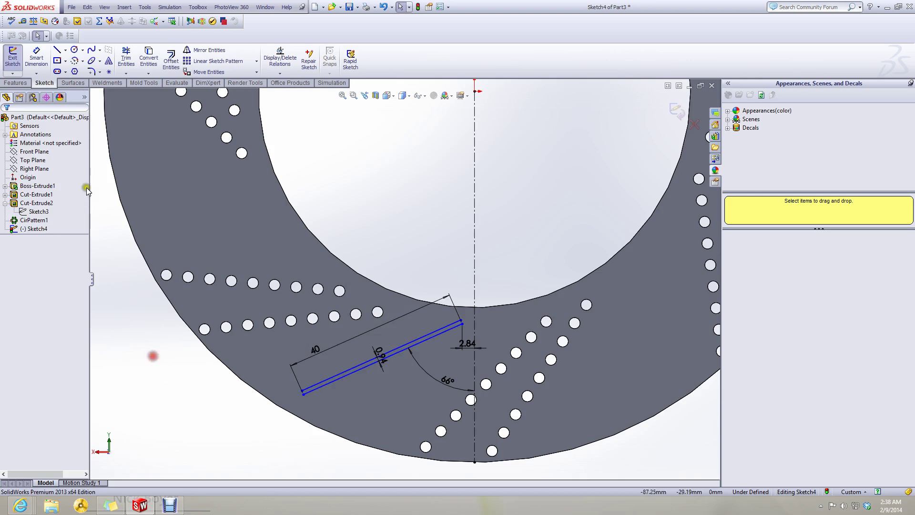
- Close the groove profile with a short line joining the two slanted lines at each end
left_click(57, 50)
scroll(304, 388, "down", 5)
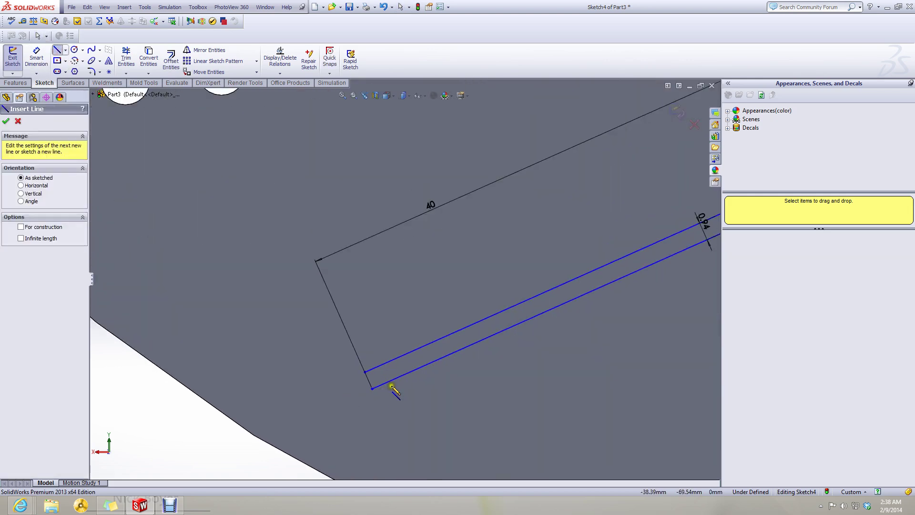
left_click(371, 388)
left_click(365, 372)
scroll(364, 372, "up", 5)
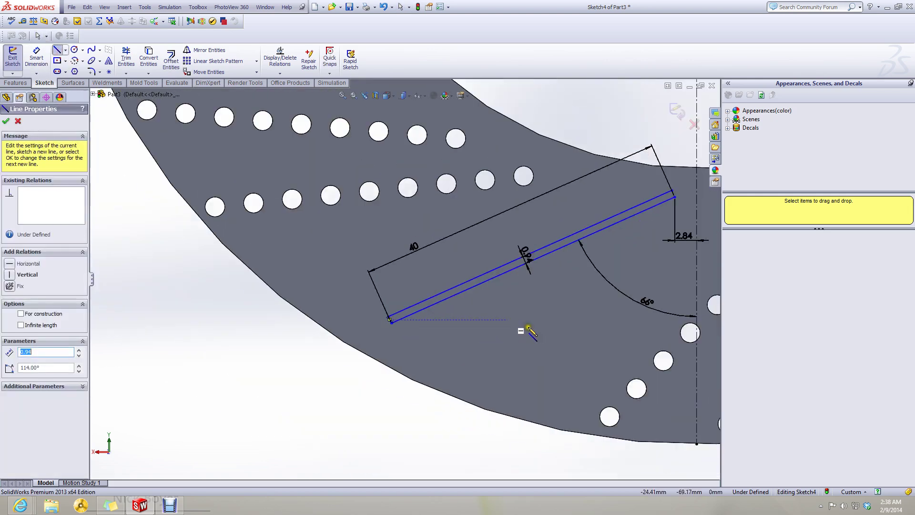
scroll(583, 238, "down", 4)
left_click(602, 203)
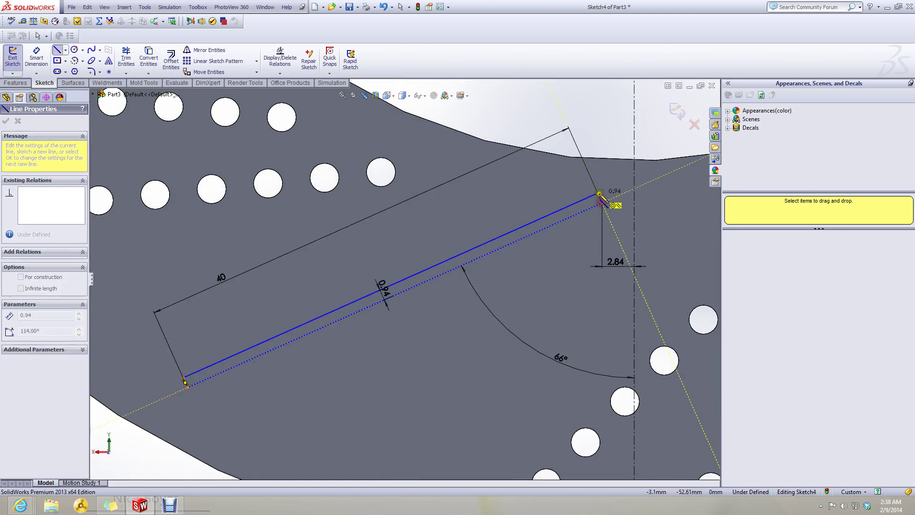
left_click(599, 192)
scroll(404, 282, "up", 4)
key("Escape")
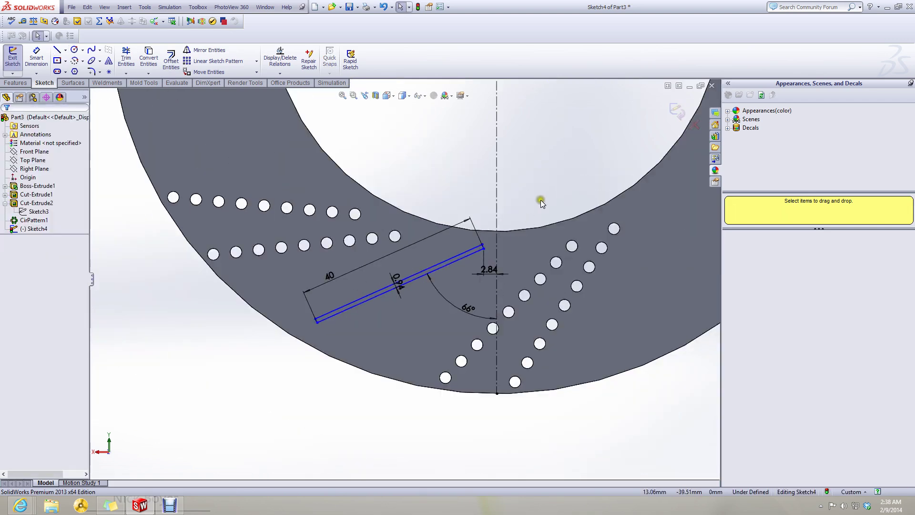
left_click(15, 82)
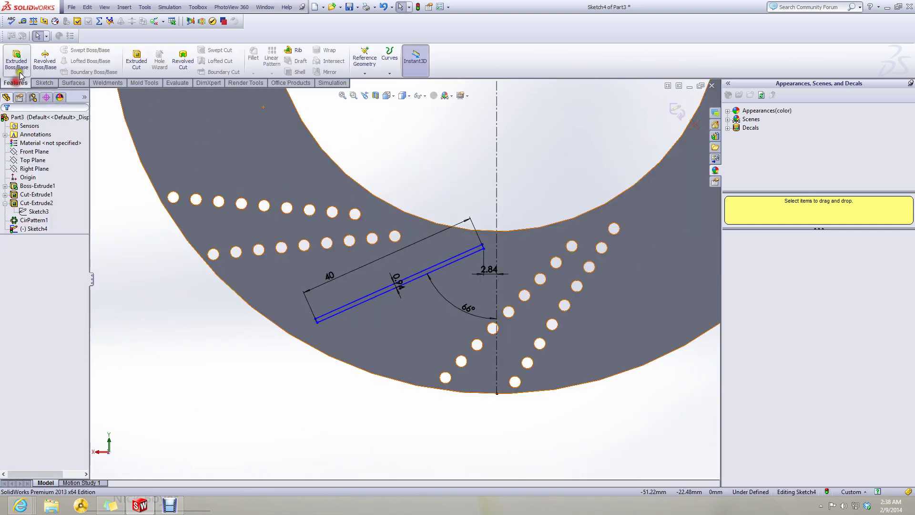
left_click(16, 58)
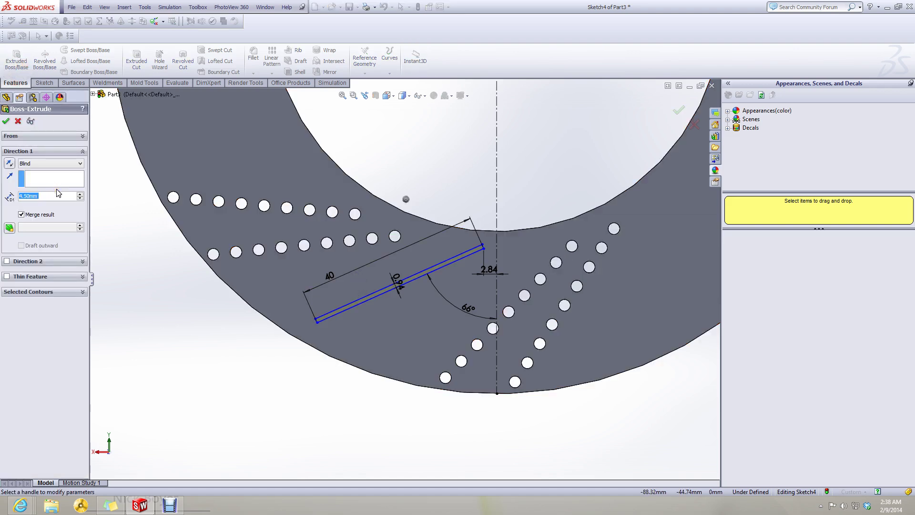
type("0.")
key("Escape")
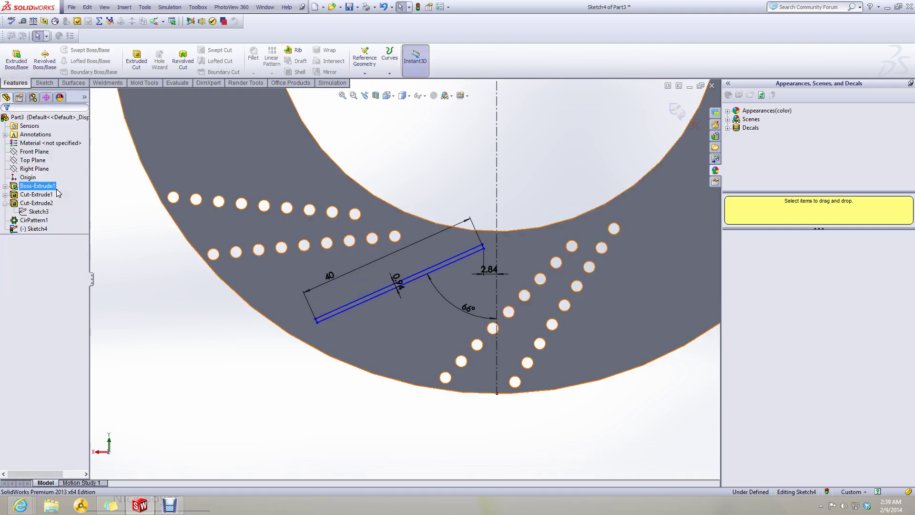
- Cut the slanted groove profile into the disc face as a blind extruded cut 0.6 mm deep
left_click(136, 59)
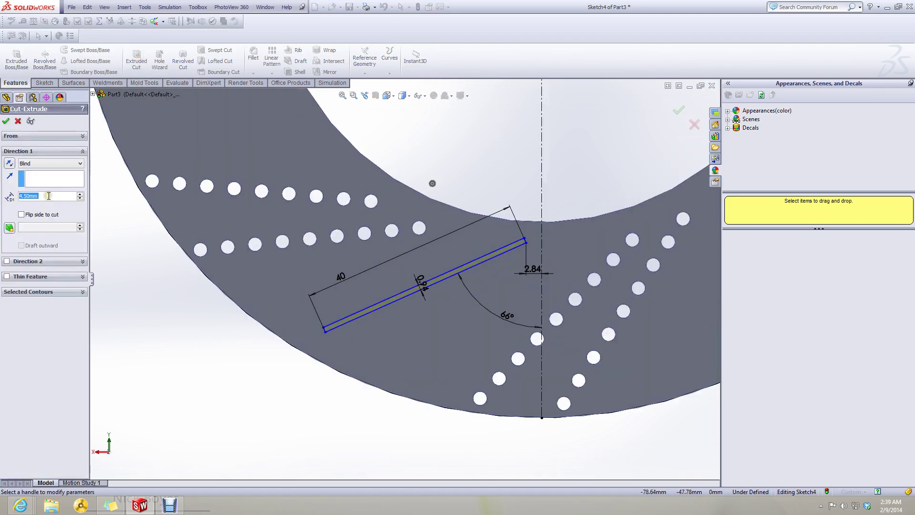
type("0.6")
key("Return")
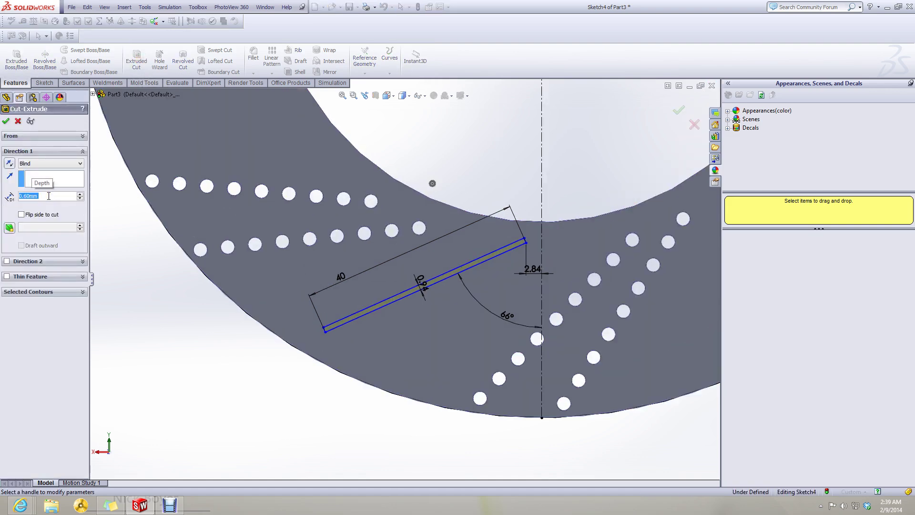
left_click(679, 110)
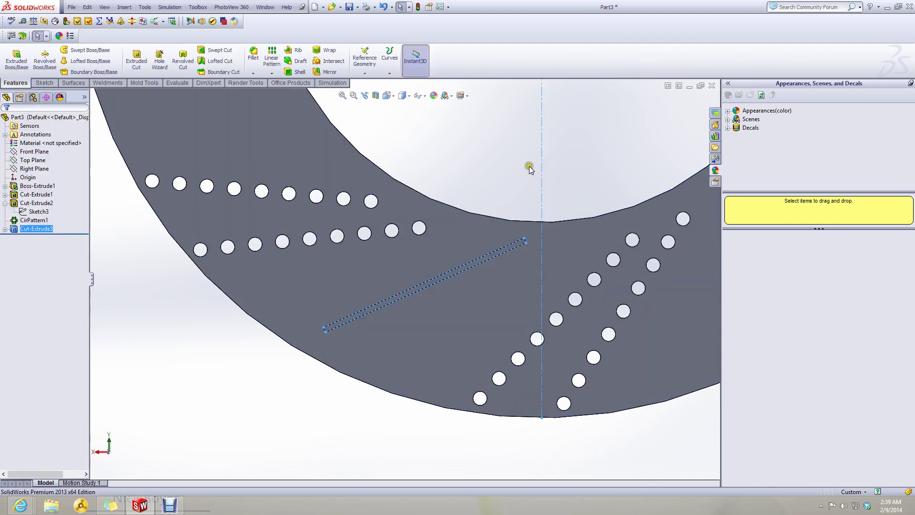
left_click(529, 166)
- Fillet the short bottom edges at both ends of the groove with a constant radius of 0.6 mm
scroll(534, 231, "down", 6)
middle_click_drag(495, 254, 467, 271)
left_click(457, 270)
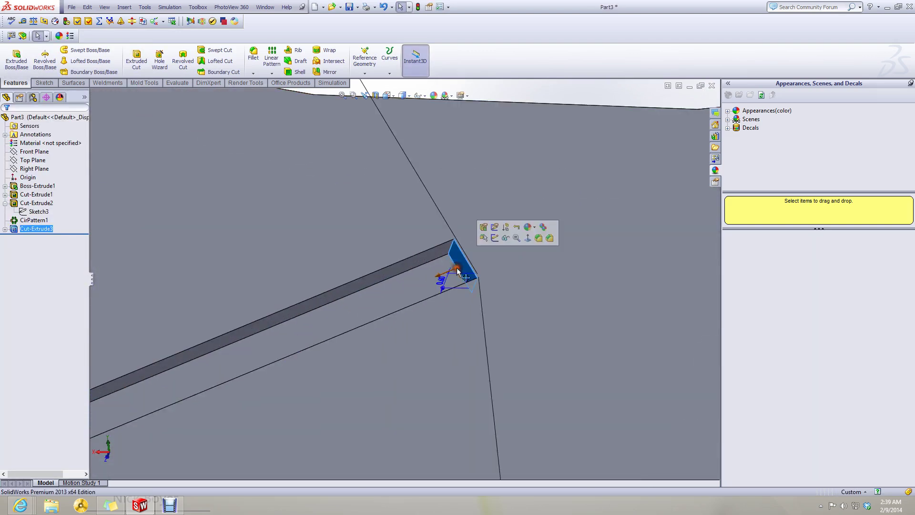
scroll(453, 267, "up", 5)
left_click(429, 146)
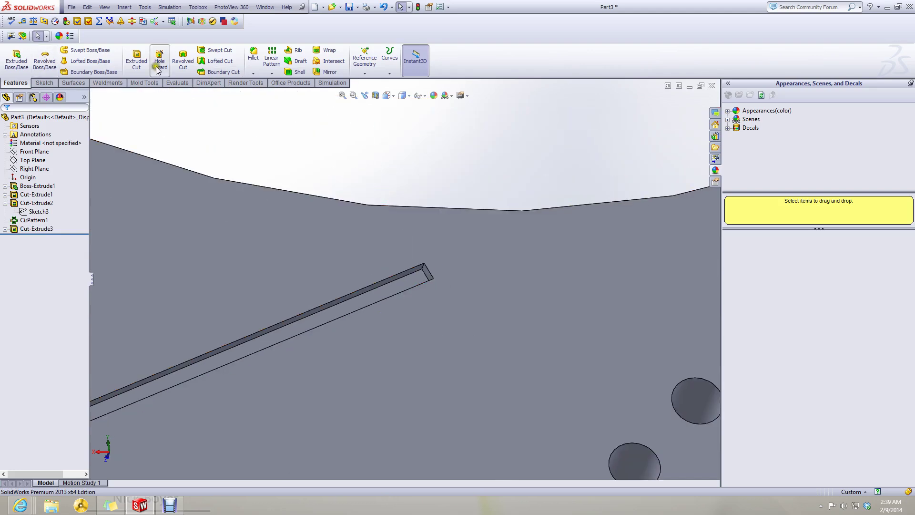
left_click(253, 54)
scroll(443, 274, "down", 3)
left_click(444, 278)
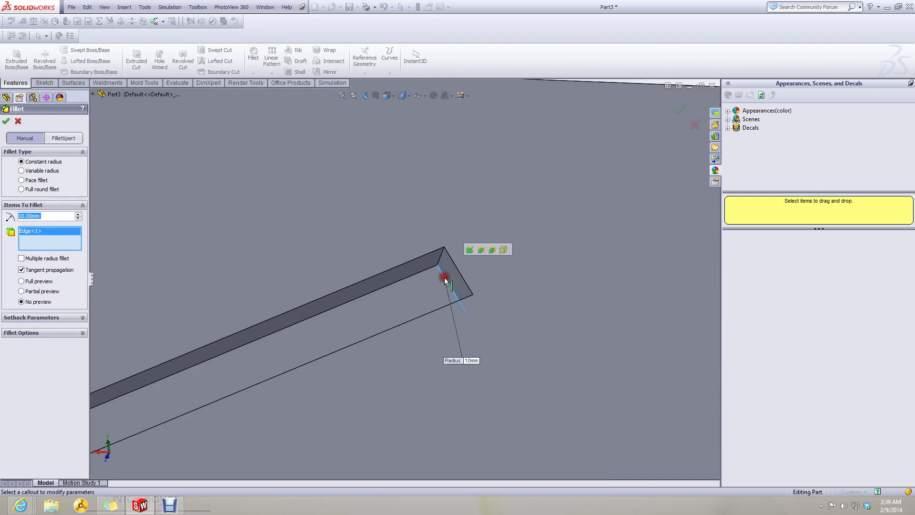
scroll(418, 365, "up", 5)
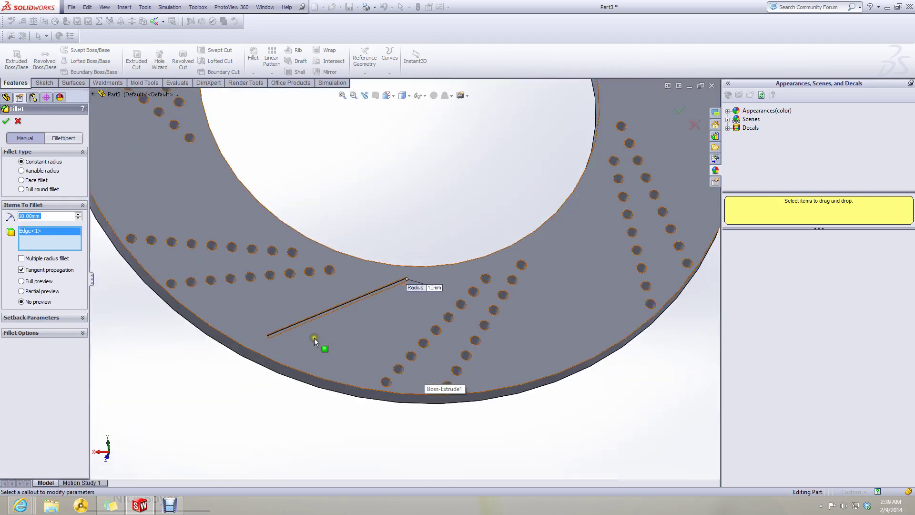
scroll(276, 340, "down", 6)
scroll(276, 340, "down", 5)
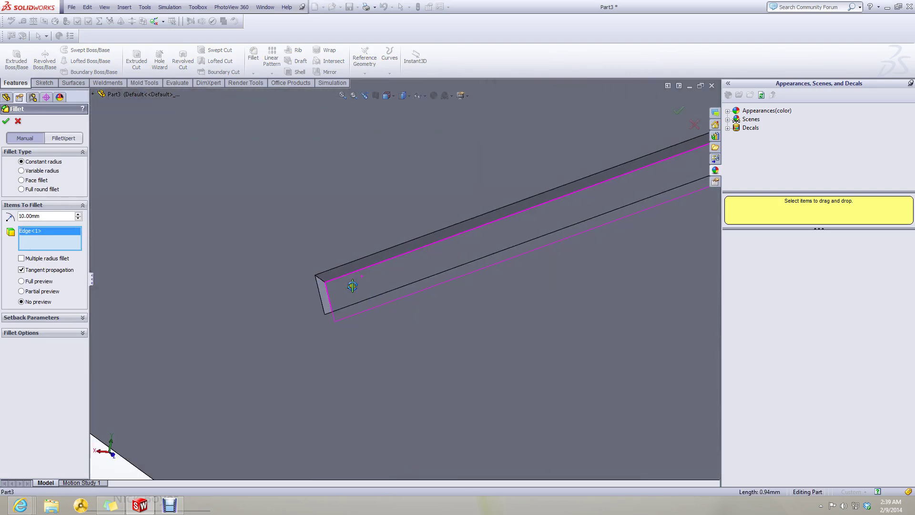
left_click(333, 297)
scroll(329, 309, "up", 5)
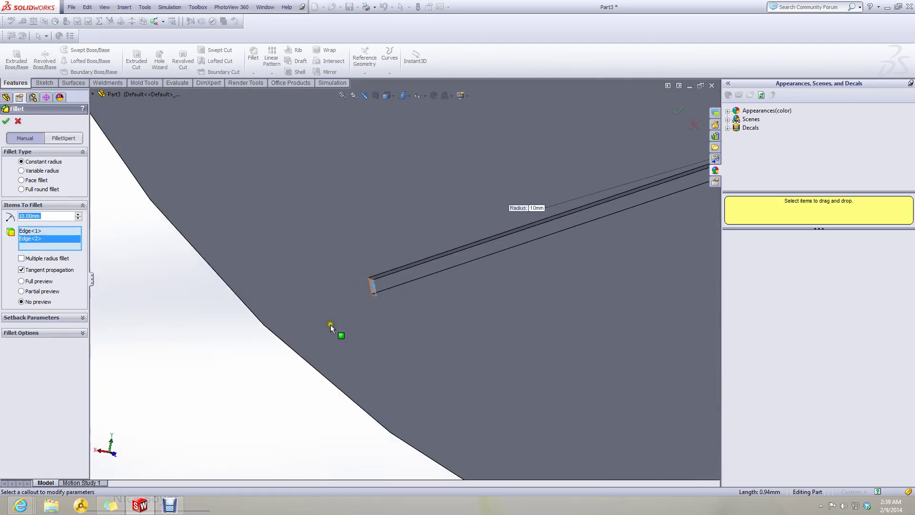
type("0.6")
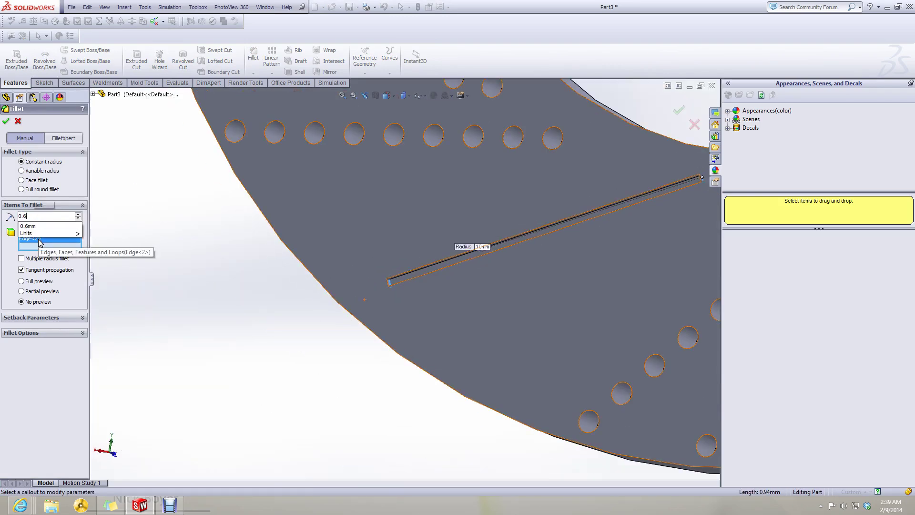
key("Return")
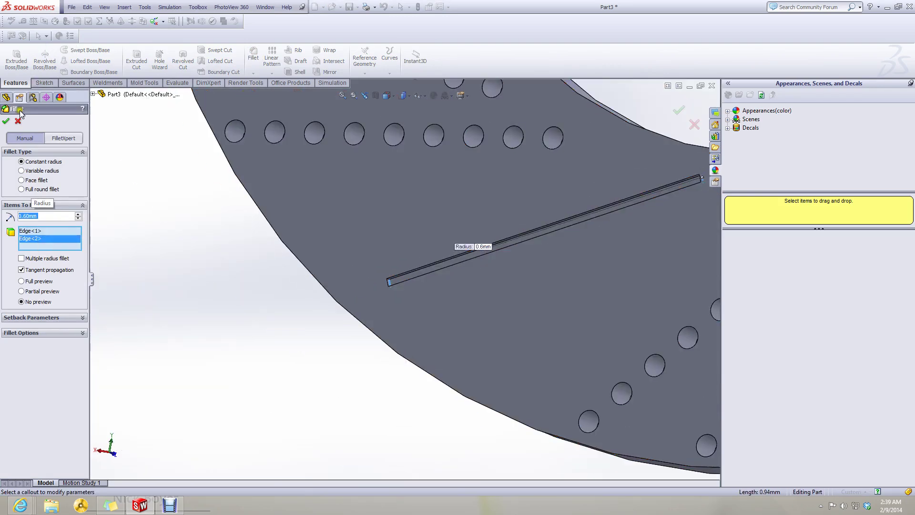
left_click(6, 121)
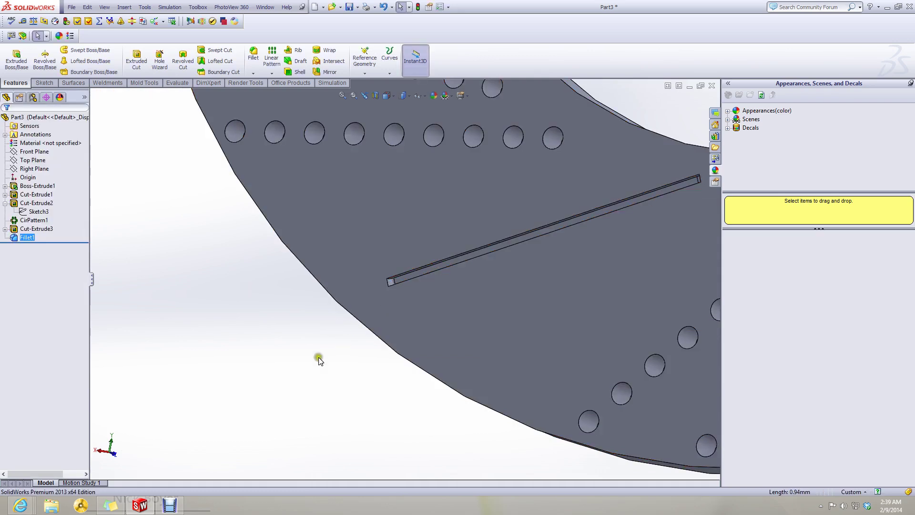
scroll(381, 321, "up", 3)
scroll(496, 264, "down", 4)
middle_click_drag(496, 264, 516, 213)
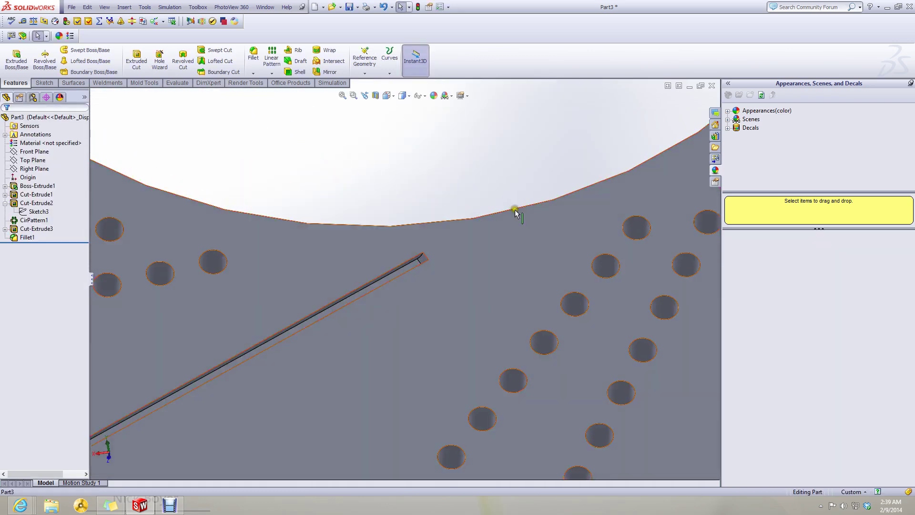
scroll(516, 213, "up", 4)
left_click(36, 229)
left_click(28, 237, "ctrl")
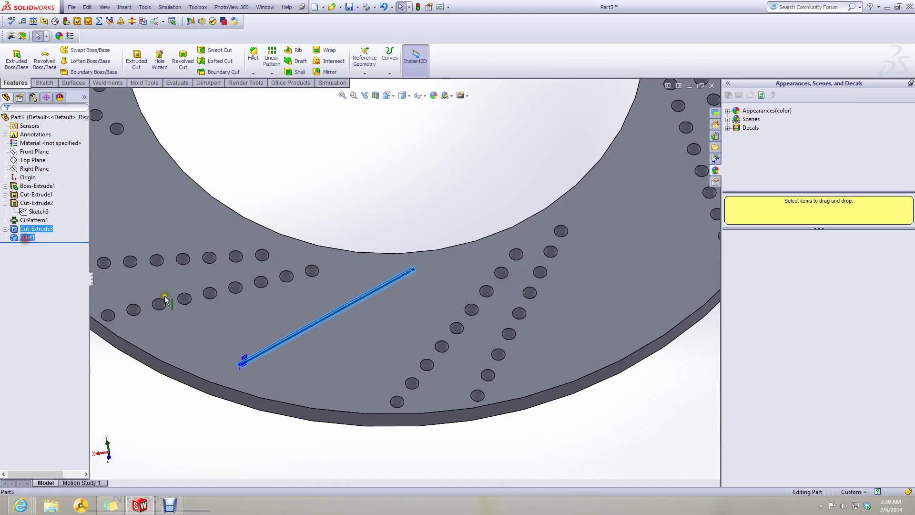
scroll(329, 243, "up", 3)
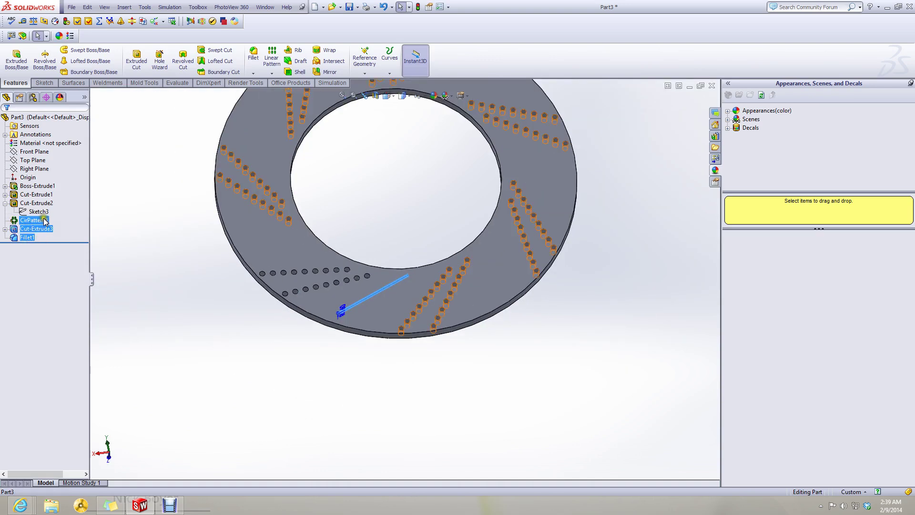
mouse_move(44, 218)
left_mouse_down()
mouse_move(49, 236)
mouse_move(48, 219)
left_mouse_up()
left_click(137, 228)
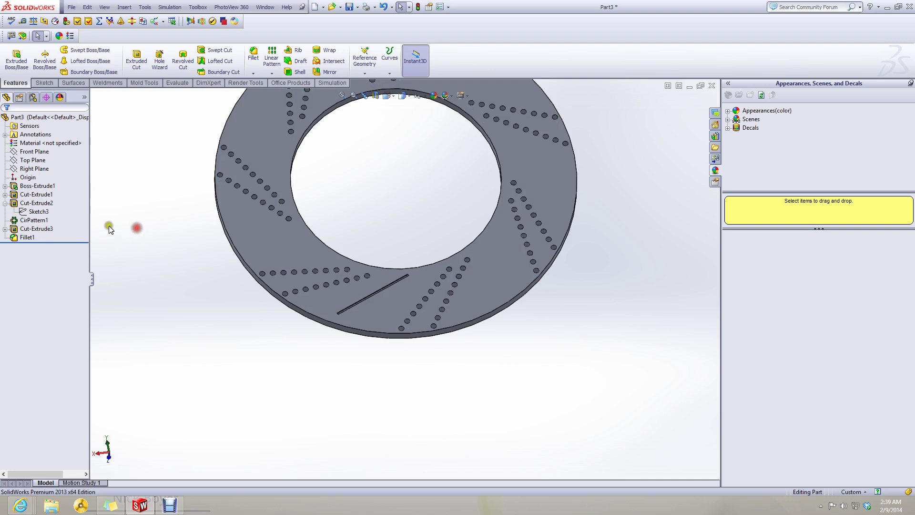
- Reorder the feature history so the circular pattern of the holes comes after the groove cut and its fillet
left_click(45, 220)
left_click(44, 223)
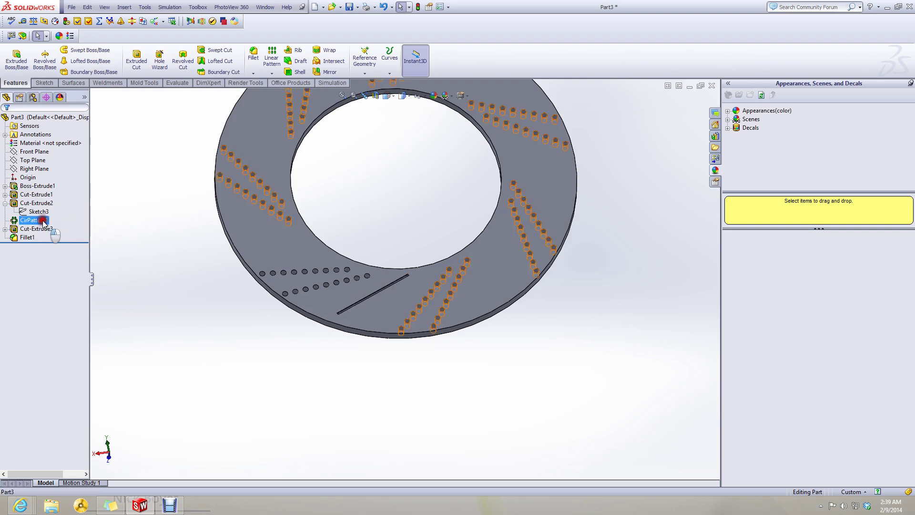
left_click(41, 229, "ctrl")
left_click_drag(46, 231, 45, 233)
left_click(35, 221)
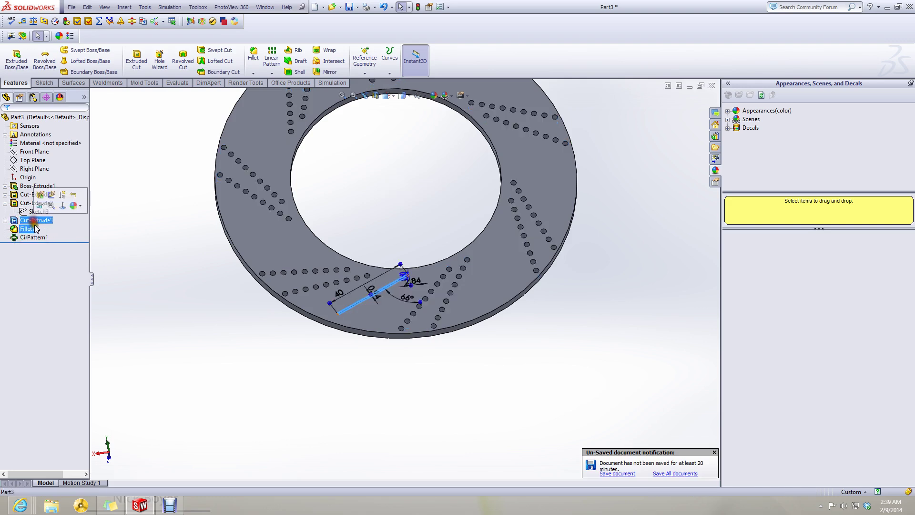
right_click(34, 237)
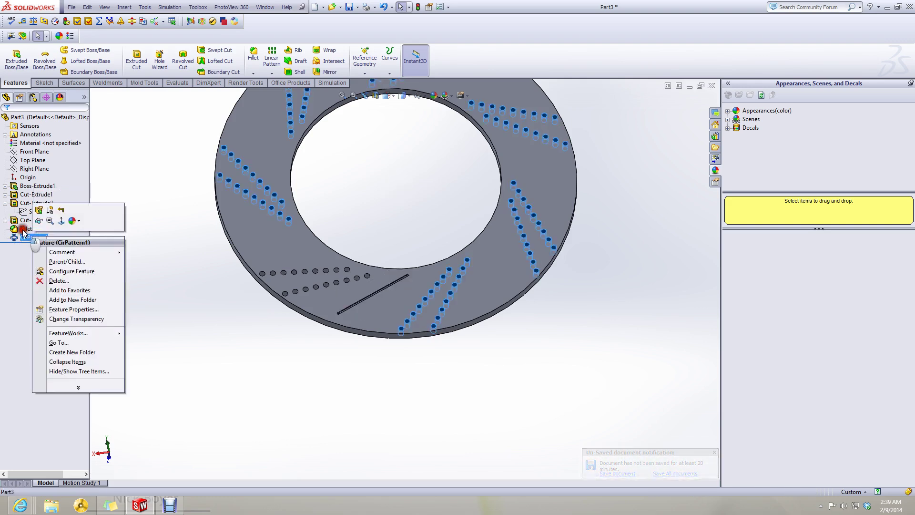
left_click(20, 230)
left_click(18, 220, "ctrl")
left_click(131, 362)
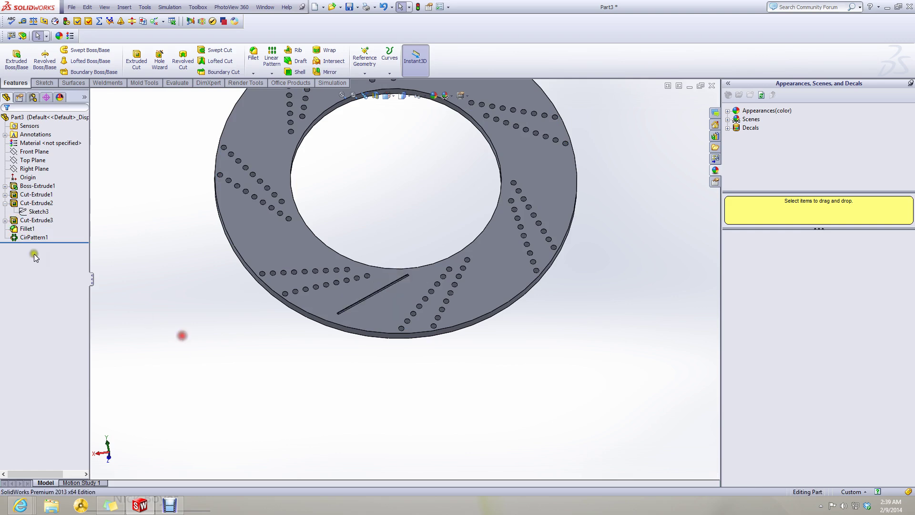
- Add the slanted groove cut and its fillet to the existing circular pattern of the holes
right_click(33, 237)
left_click(40, 214)
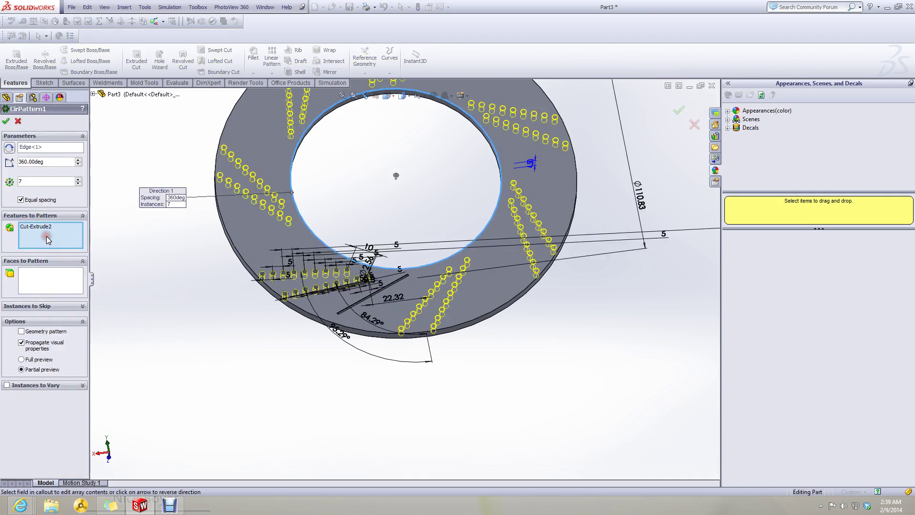
left_click(93, 94)
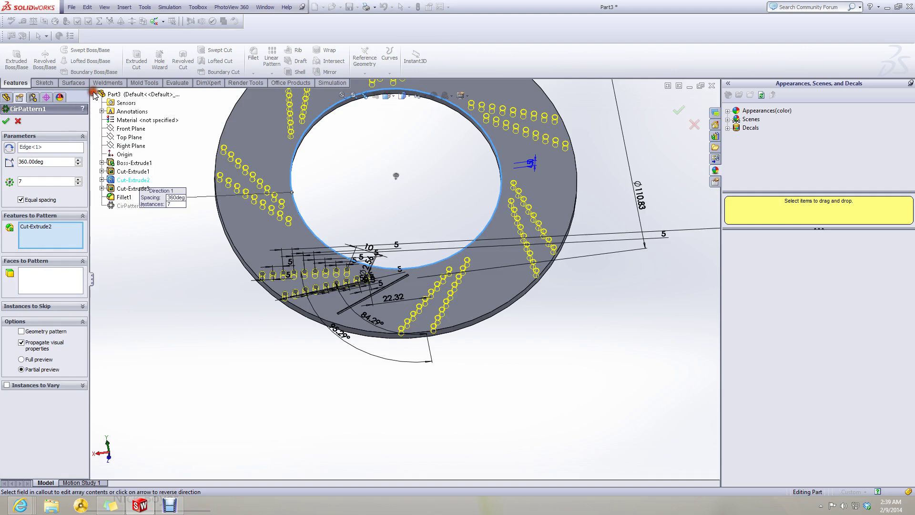
left_click(127, 189)
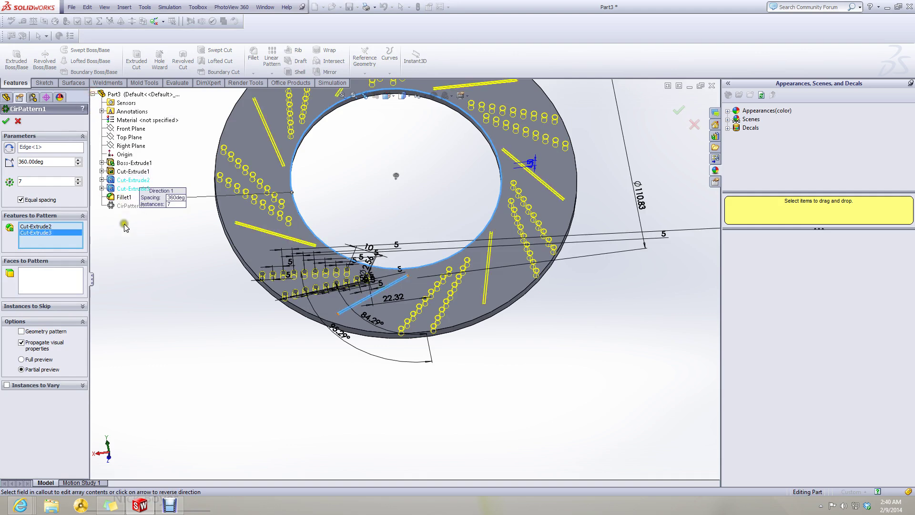
left_click(122, 197)
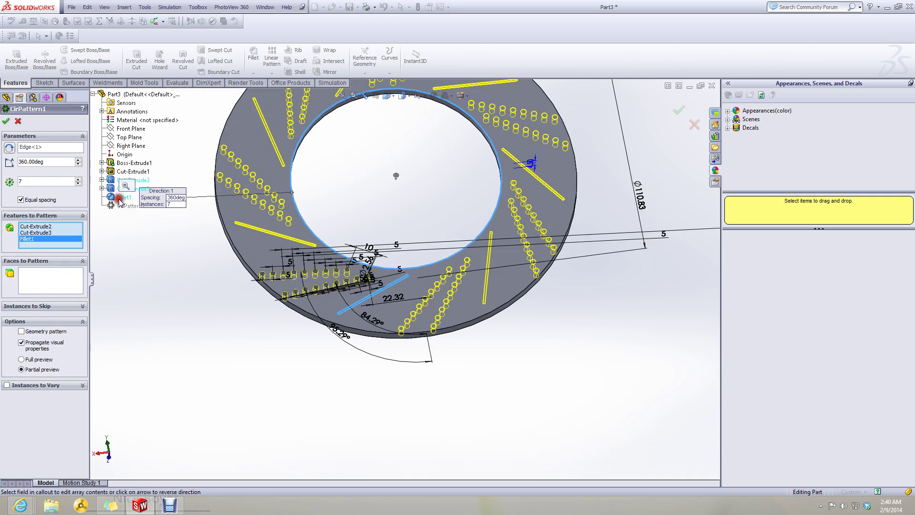
left_click(7, 122)
scroll(394, 256, "up", 5)
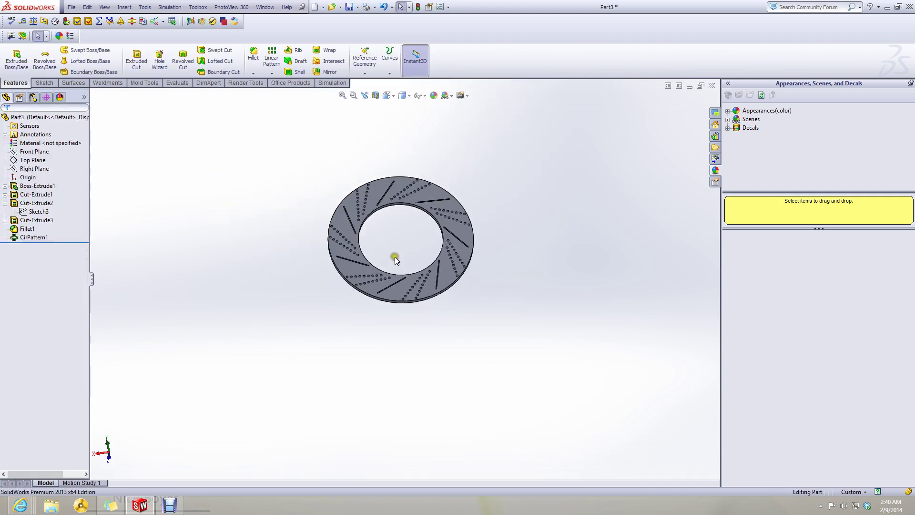
scroll(394, 256, "down", 4)
middle_click_drag(395, 257, 387, 318)
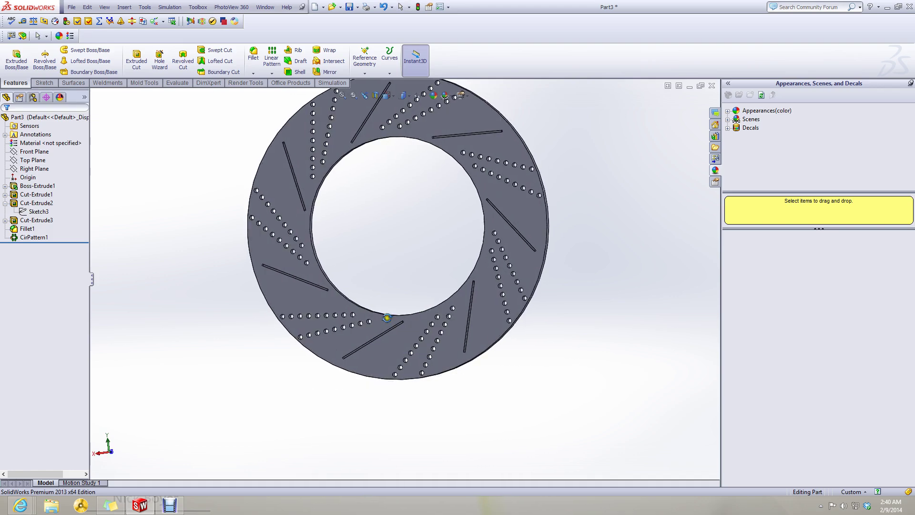
middle_click_drag(413, 250, 447, 259)
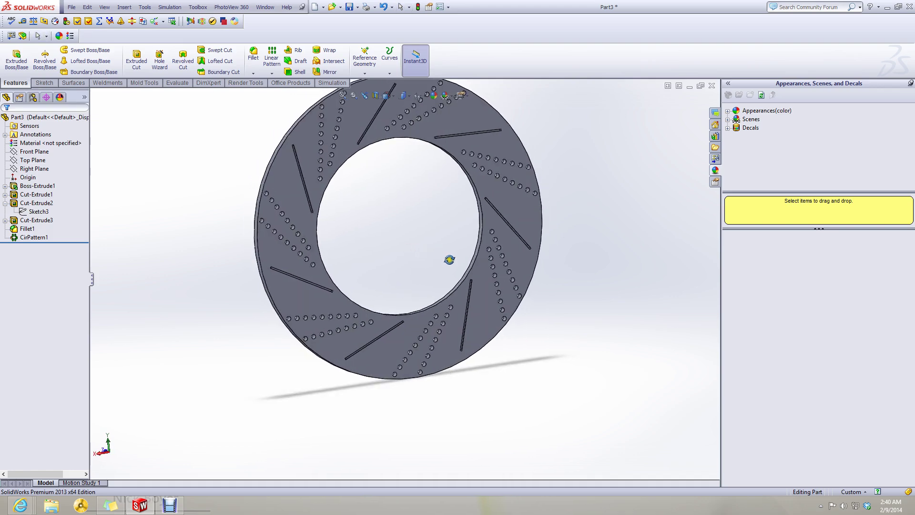
- Switch to the reference part remschijf and examine the holes and slanted grooves on its disc face
left_click(691, 85)
left_click(125, 480)
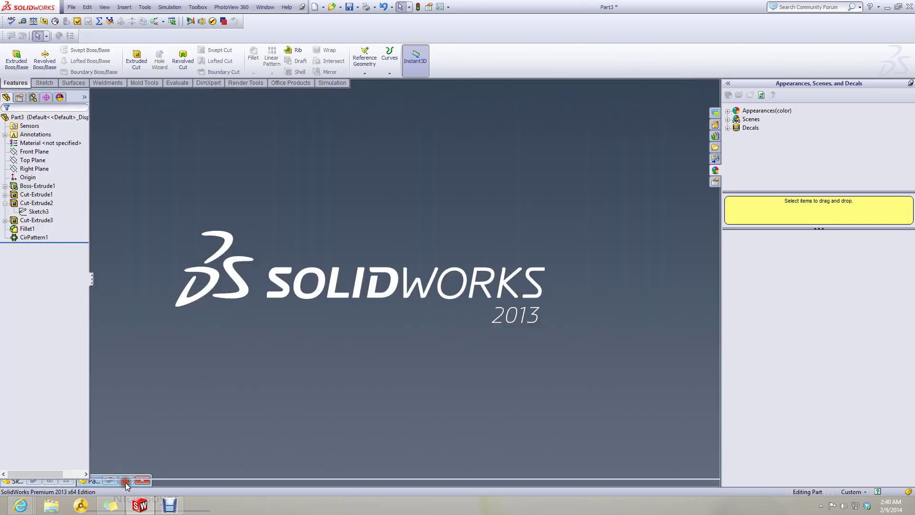
left_click(699, 85)
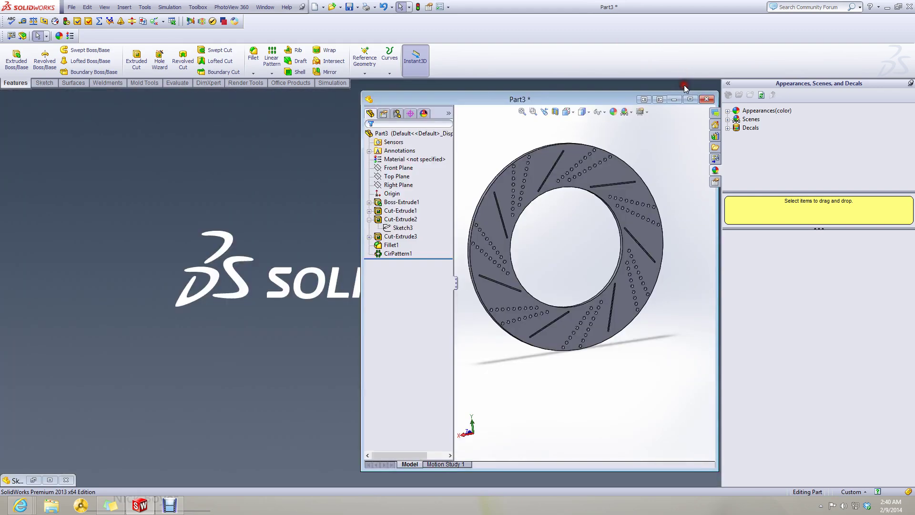
left_click(686, 95)
left_click(689, 86)
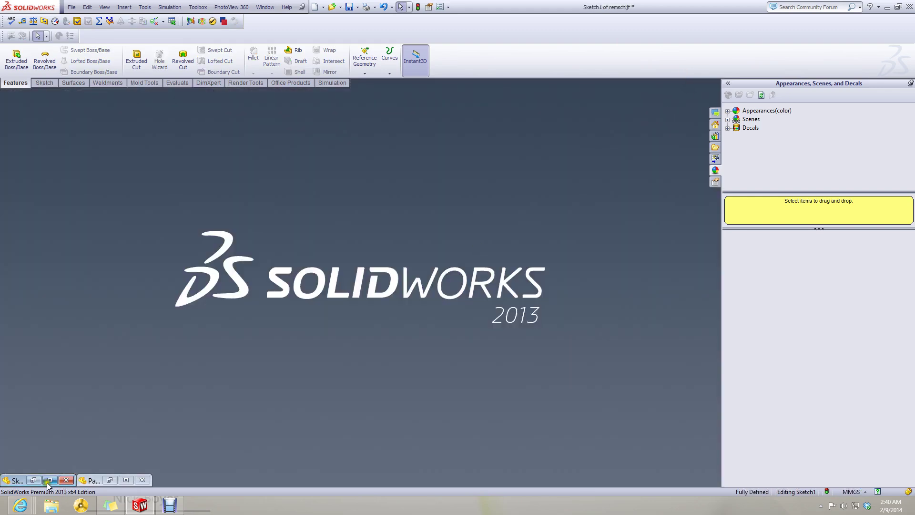
left_click(50, 480)
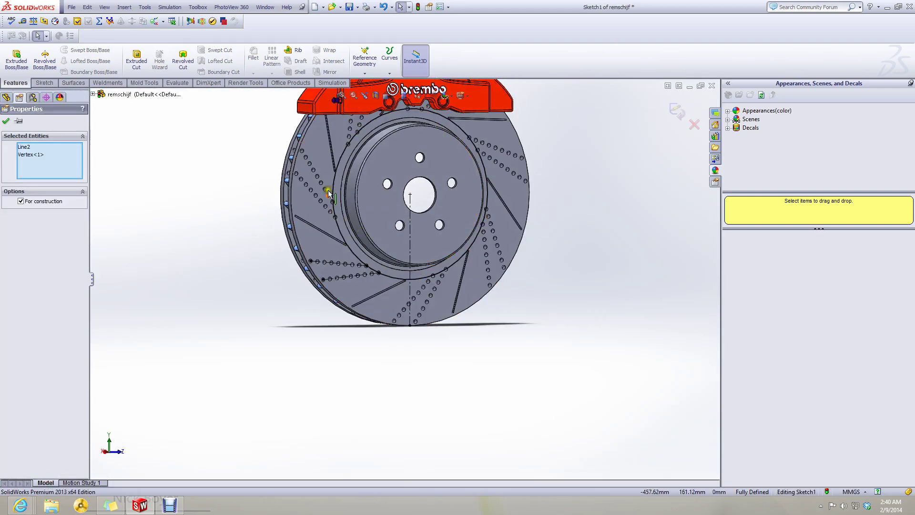
scroll(305, 200, "down", 5)
scroll(285, 205, "up", 2)
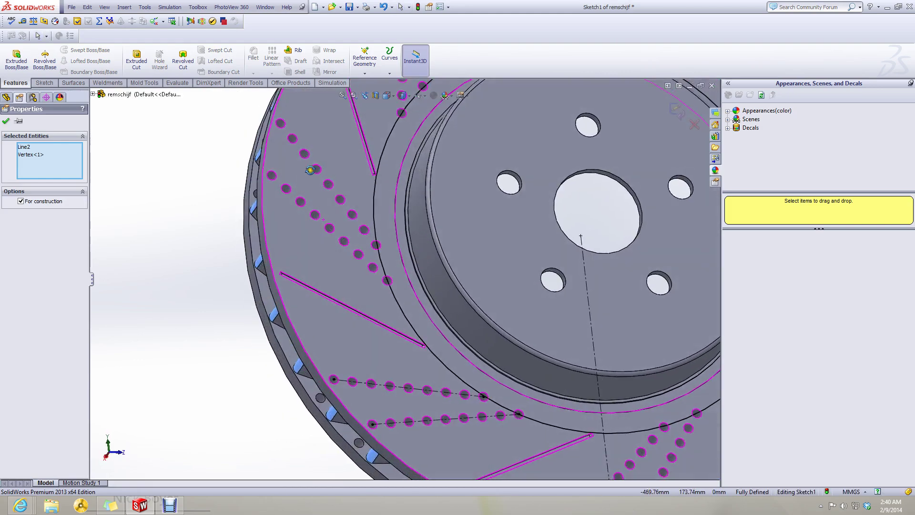
scroll(306, 174, "down", 8)
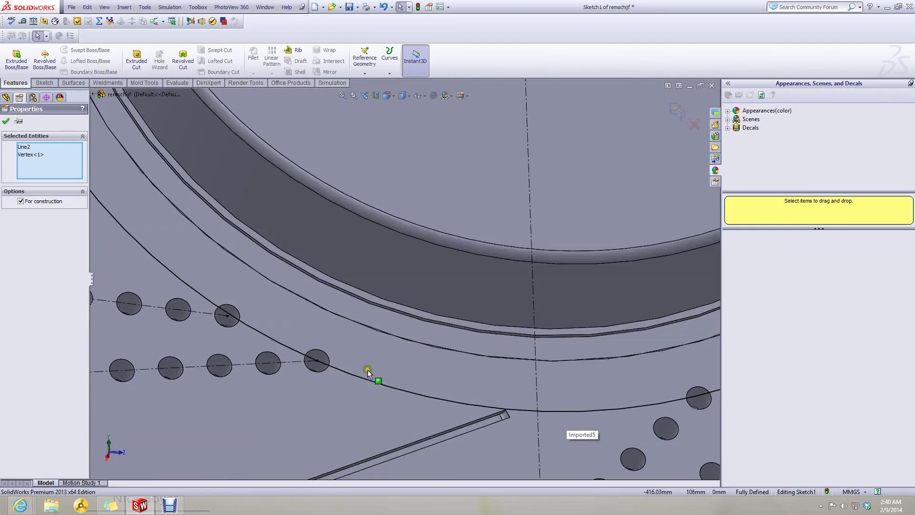
scroll(367, 369, "up", 10)
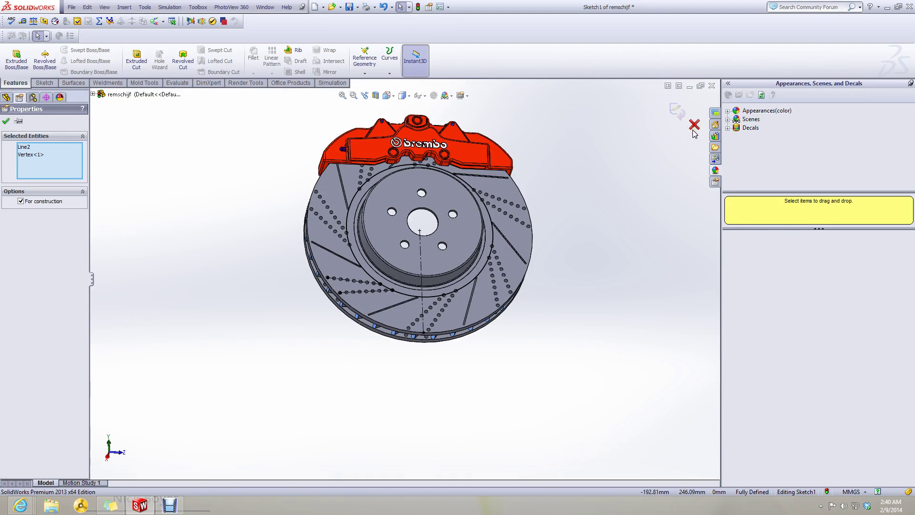
- Exit the reference part's open sketch without keeping its changes and hide the sketch
left_click(693, 124)
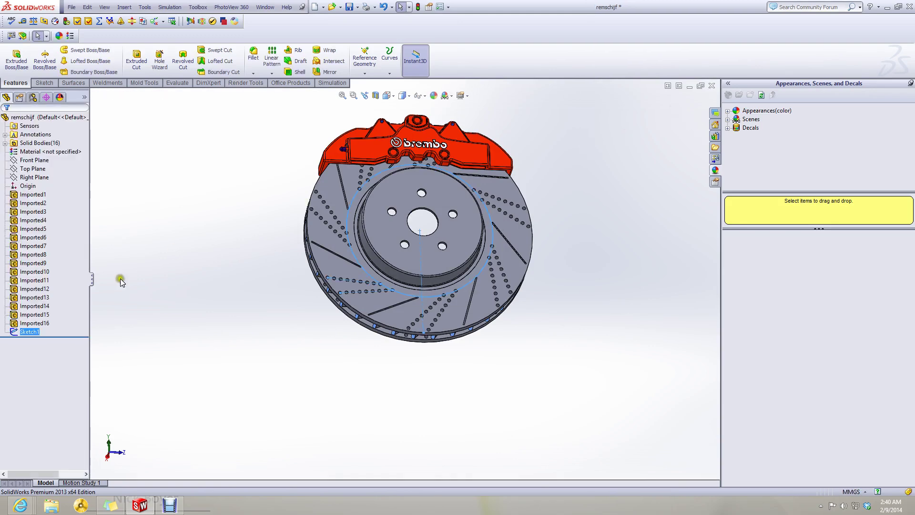
right_click(29, 331)
key("Escape")
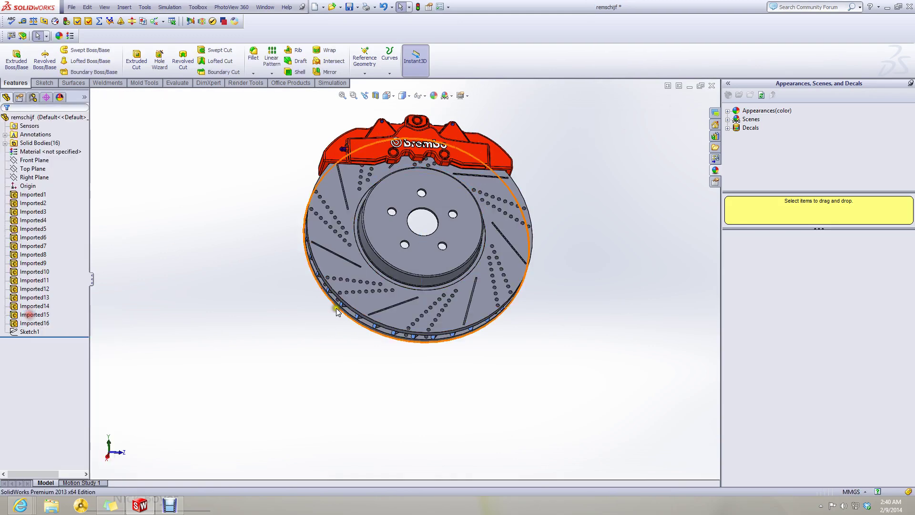
- Examine the reference disc's face and rim, including the gap and connecting ribs between its two rings
scroll(376, 238, "down", 3)
middle_click_drag(359, 237, 366, 283)
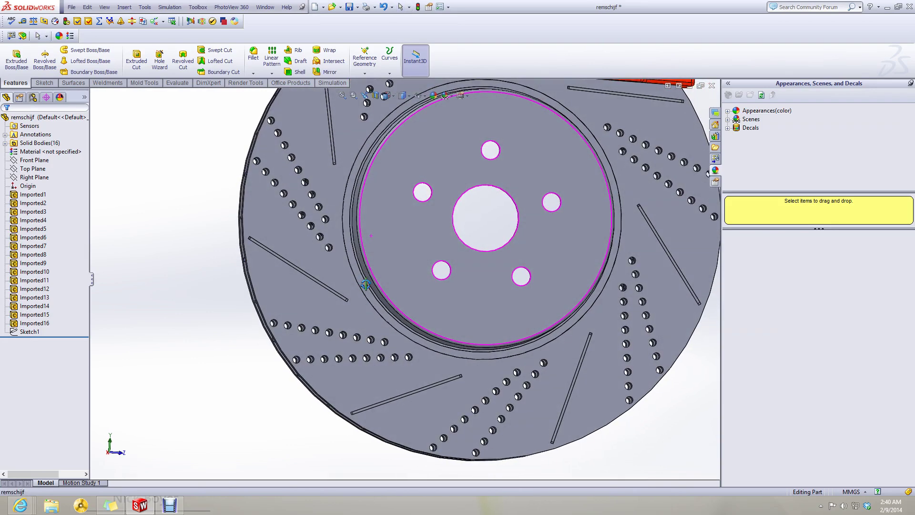
middle_click_drag(366, 285, 360, 289)
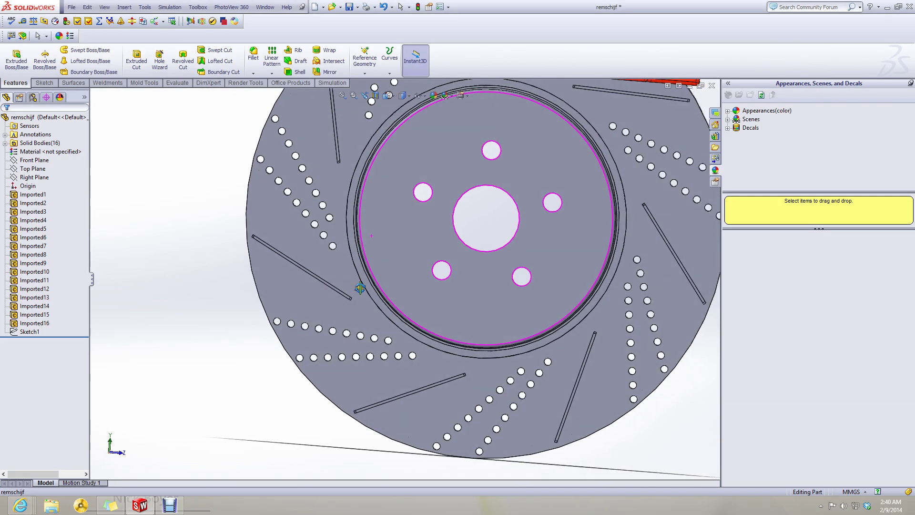
scroll(345, 379, "down", 3)
scroll(346, 377, "up", 5)
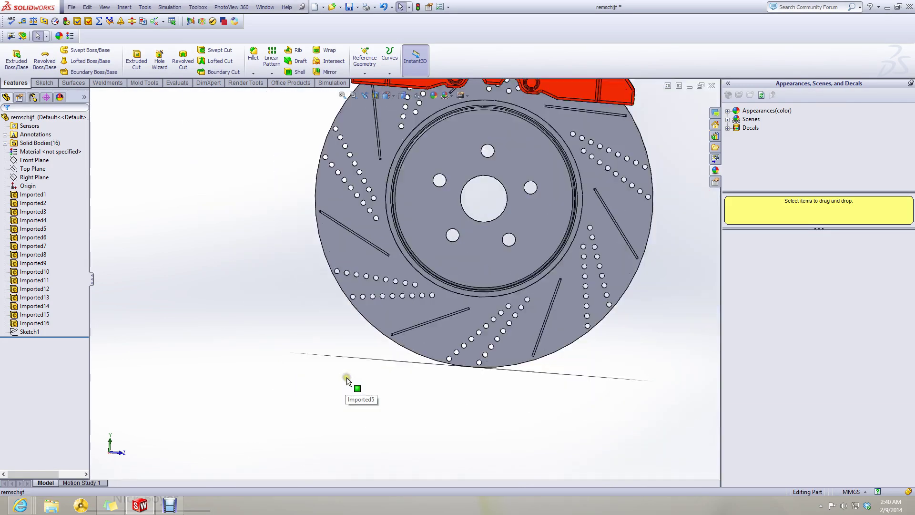
middle_click_drag(326, 246, 343, 255)
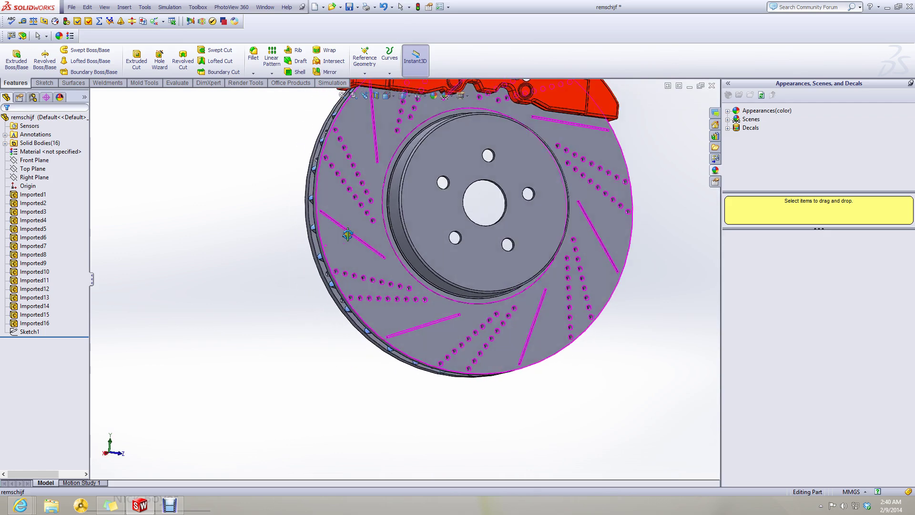
scroll(343, 255, "up", 3)
scroll(378, 188, "down", 4)
middle_click_drag(379, 188, 410, 212)
scroll(405, 280, "down", 1)
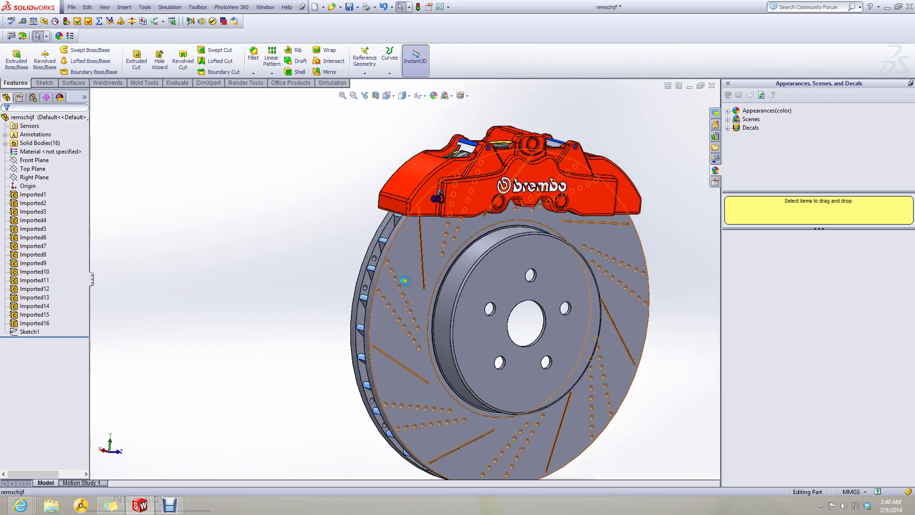
scroll(405, 248, "down", 1)
middle_click_drag(392, 249, 402, 302)
left_click(416, 307)
scroll(362, 281, "up", 5)
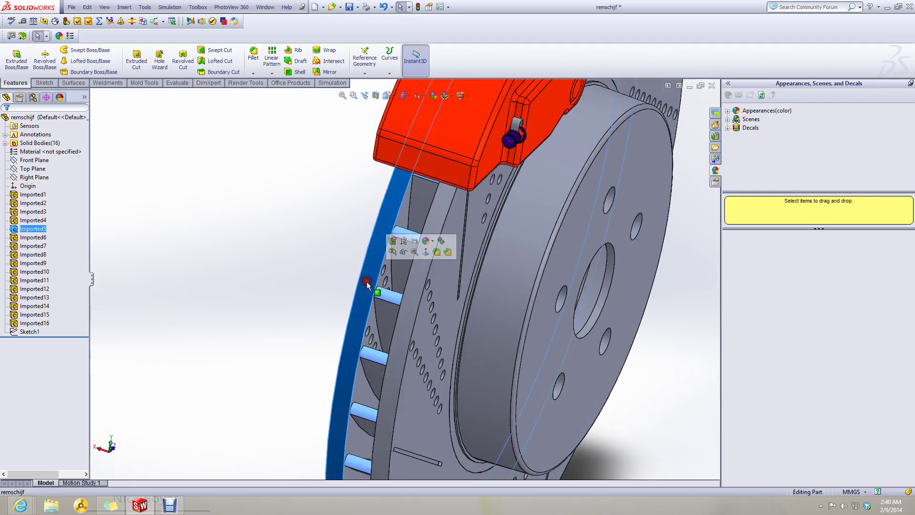
left_click(299, 267)
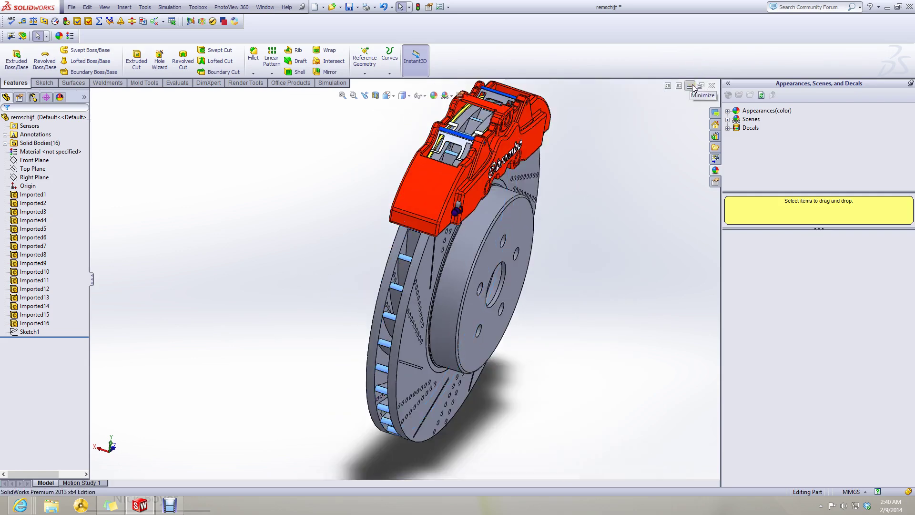
- Switch back to Part3 and measure the distance between the ring's two flat faces
left_click(692, 86)
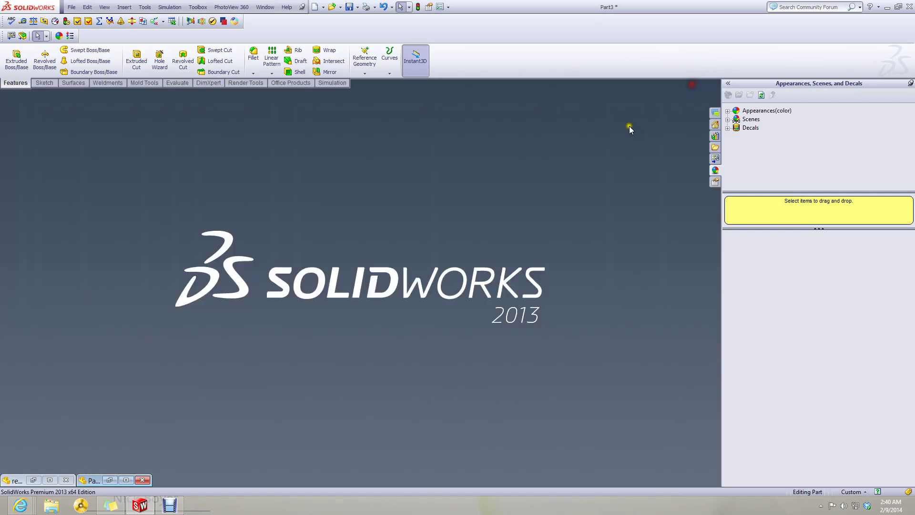
left_click(121, 483)
middle_click_drag(308, 303, 429, 240)
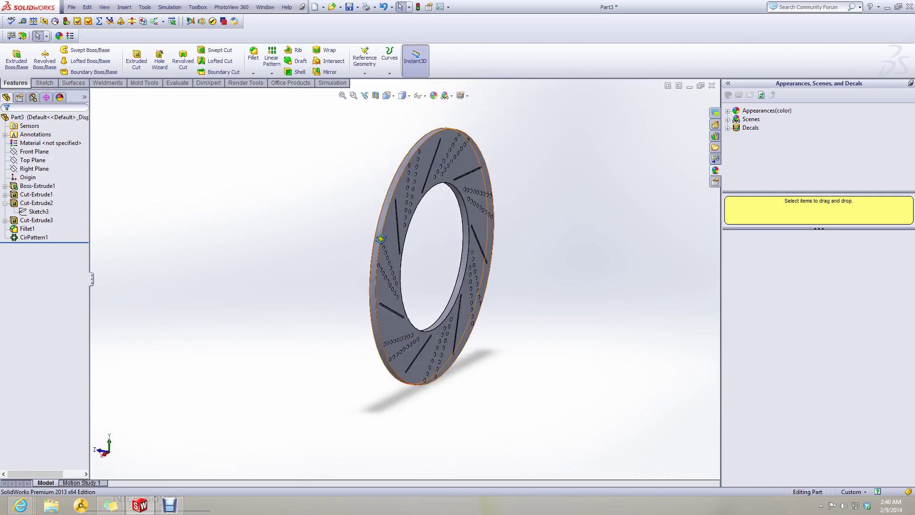
left_click(22, 21)
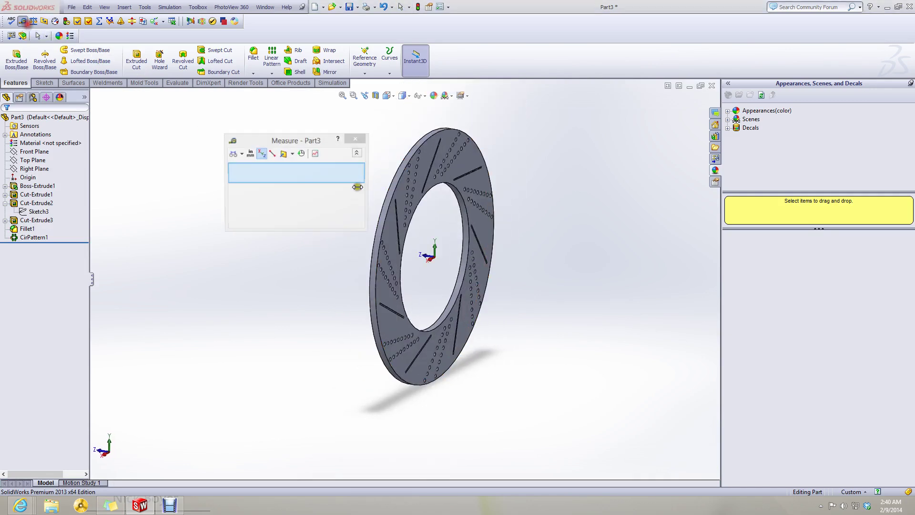
left_click(398, 244)
middle_click_drag(369, 243, 403, 276)
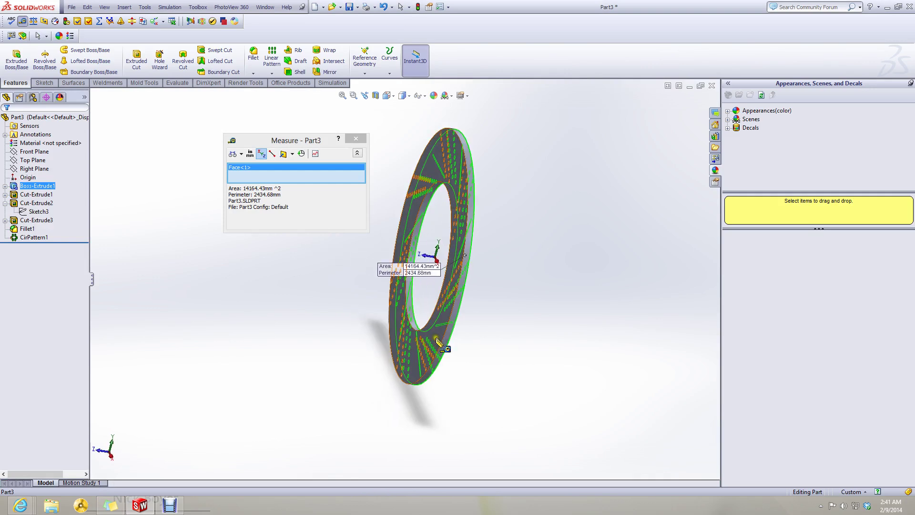
left_click(425, 339)
left_click(363, 139)
left_click(306, 302)
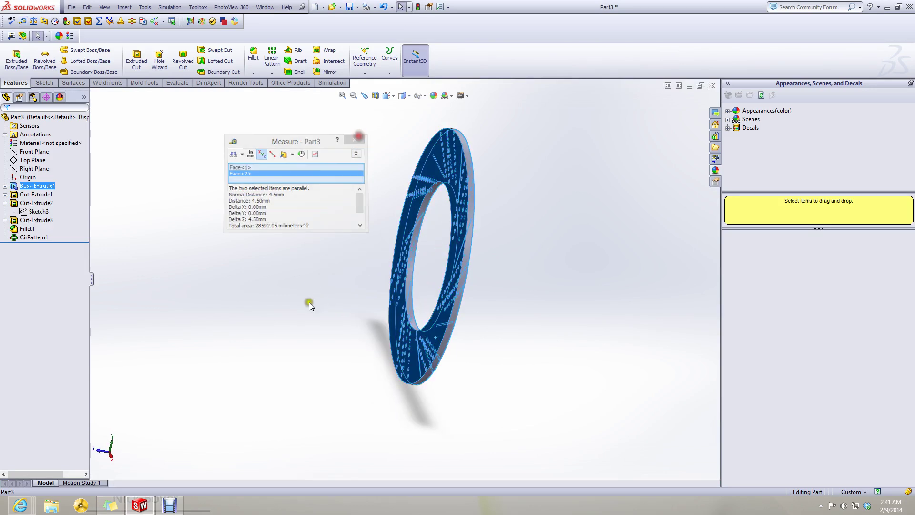
- Create a reference plane offset 3.5 mm from the ring's plain back face
left_click(365, 73)
left_click(374, 83)
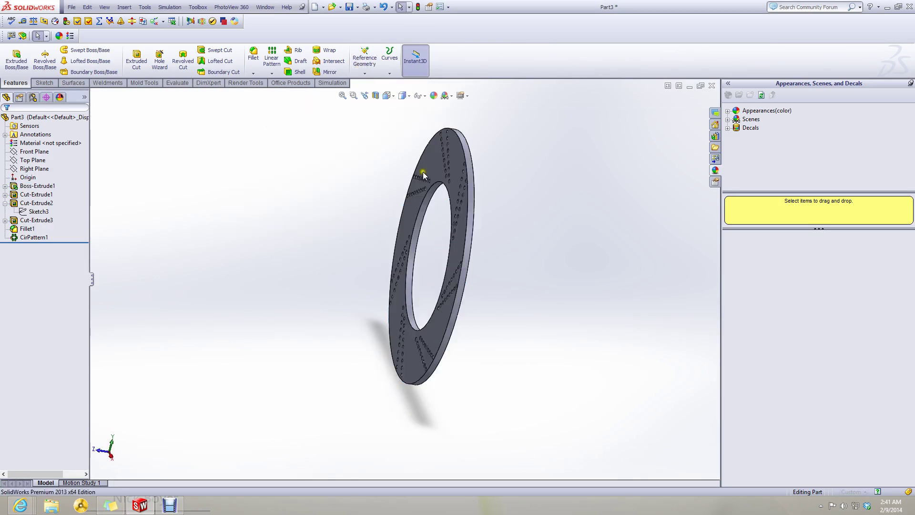
scroll(419, 171, "down", 4)
left_click(444, 186)
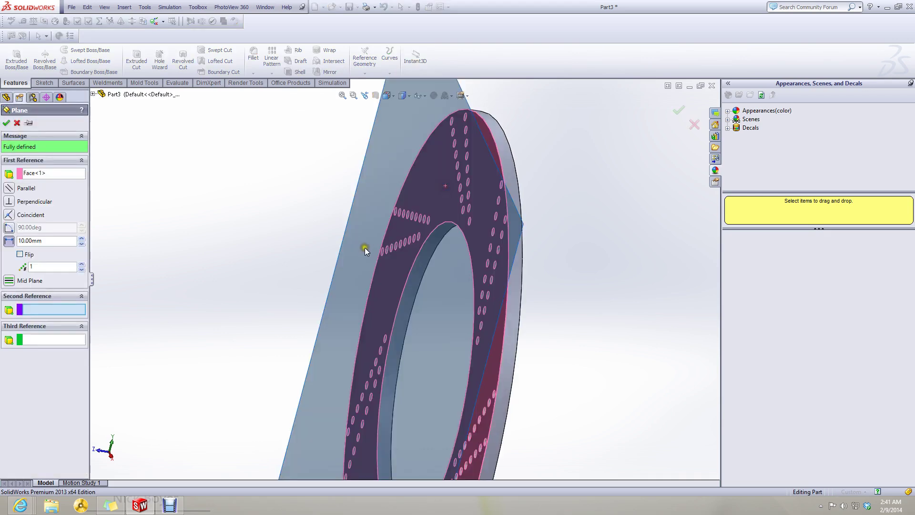
scroll(364, 247, "up", 5)
middle_click_drag(359, 243, 281, 243)
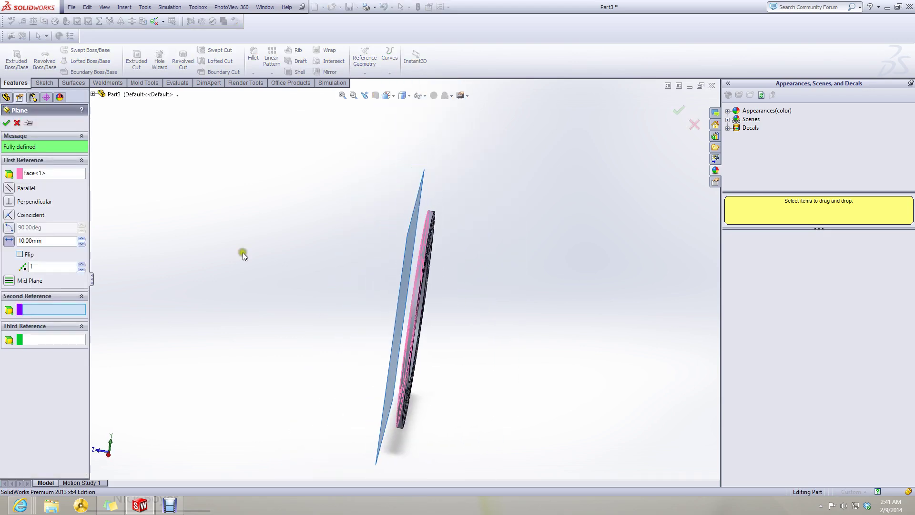
double_click(19, 241)
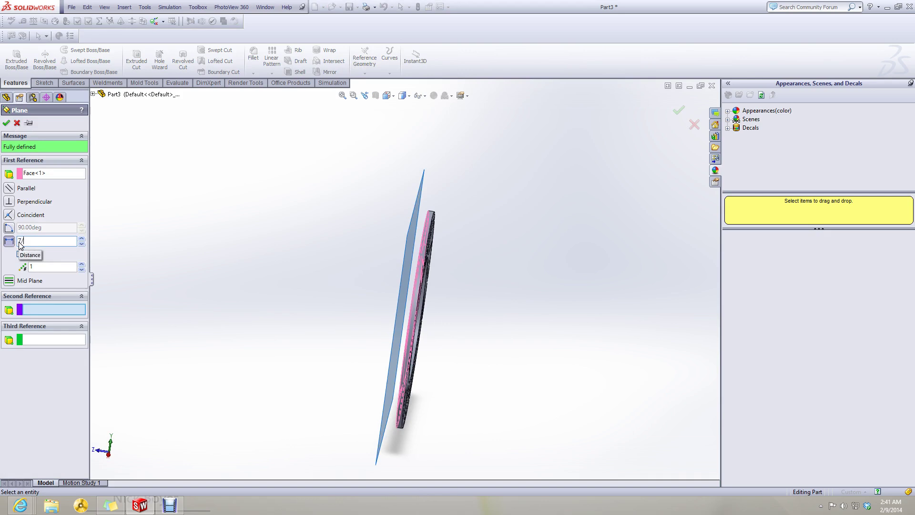
key("Return")
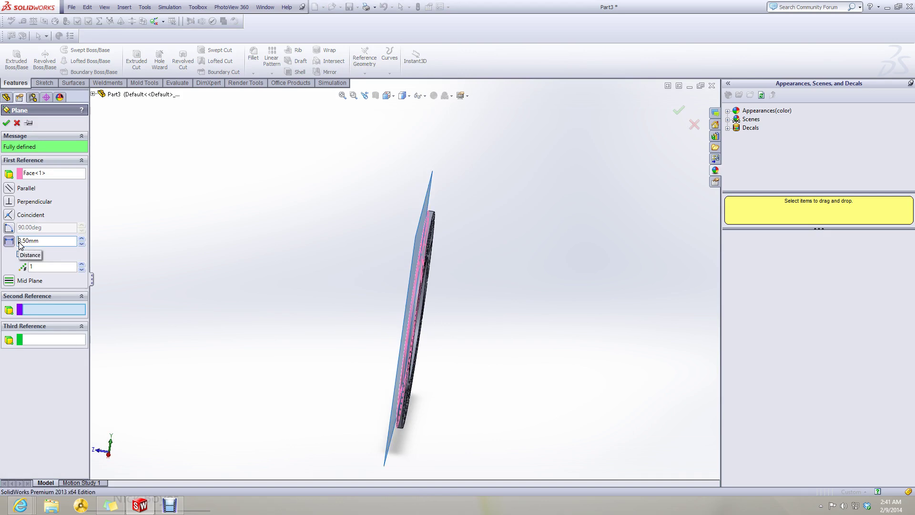
left_click(6, 124)
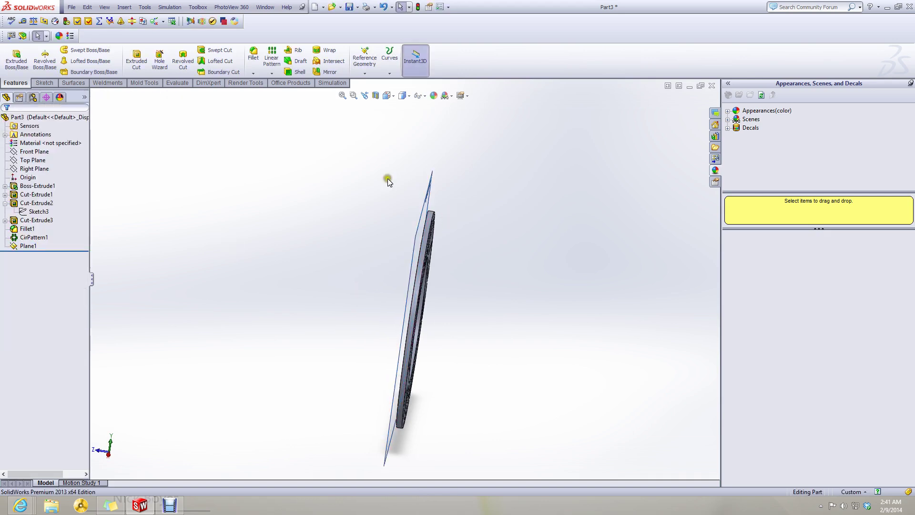
scroll(418, 255, "down", 3)
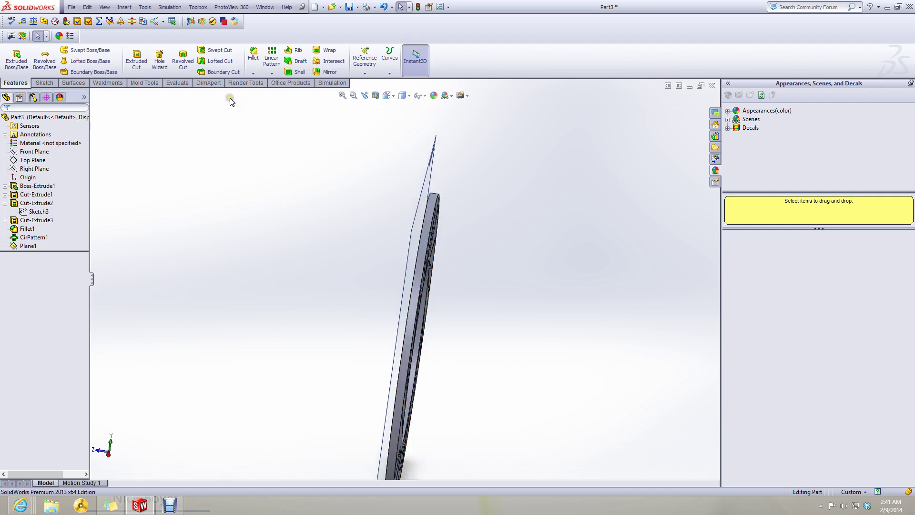
- Set up a mirror of the whole ring body about the offset plane Plane1
left_click(271, 73)
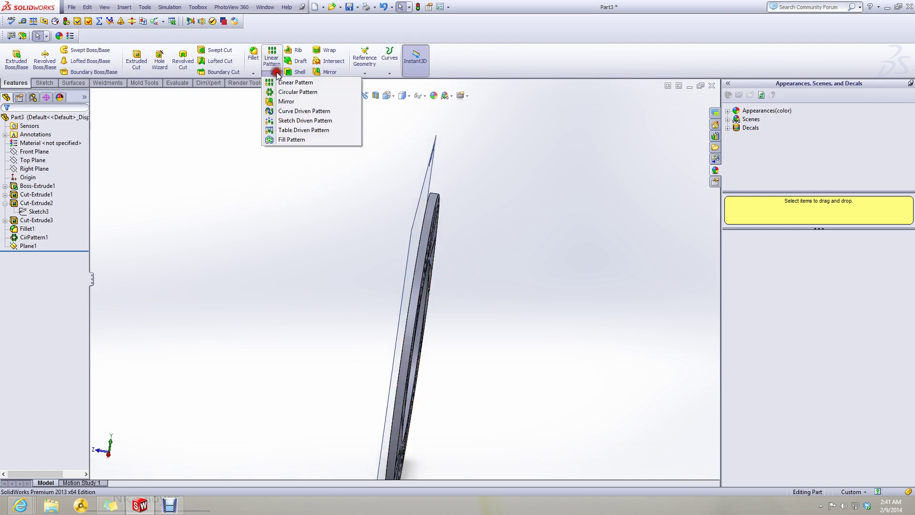
left_click(281, 102)
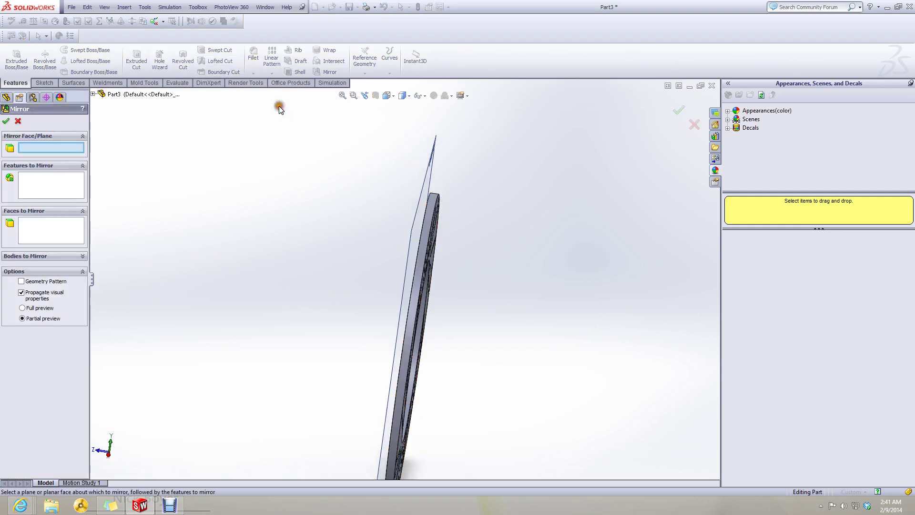
left_click(430, 157)
middle_click_drag(430, 157, 365, 294)
scroll(365, 295, "down", 2)
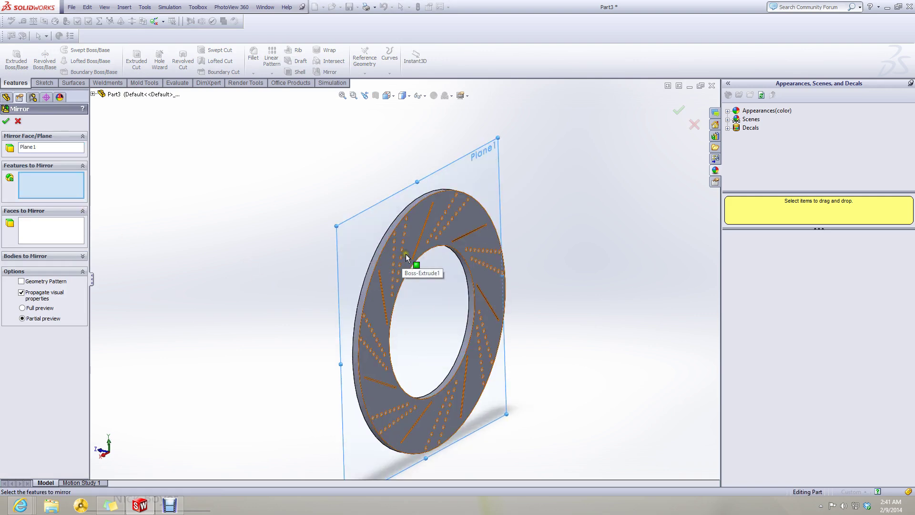
left_click(167, 236)
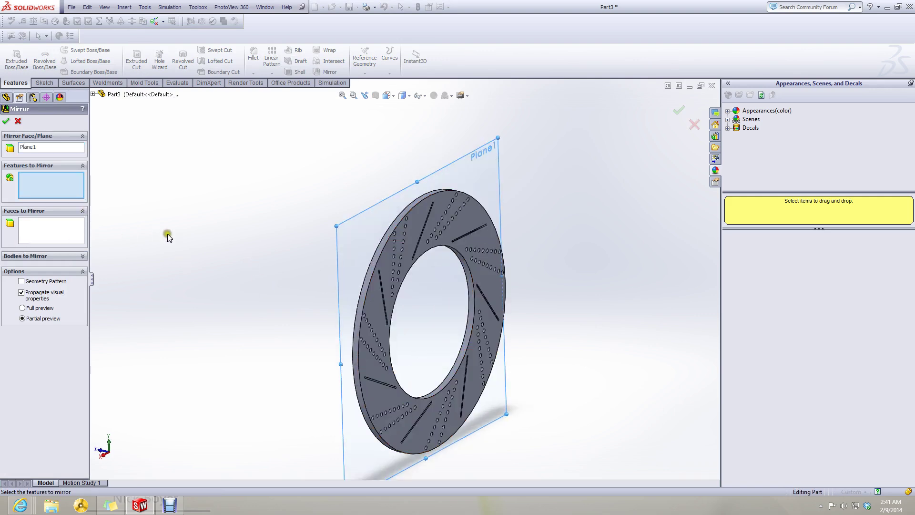
left_click(45, 255)
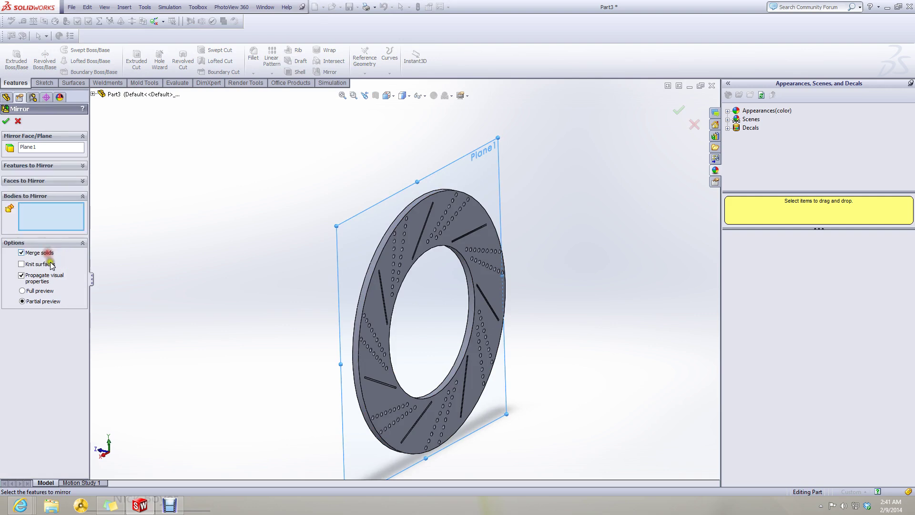
left_click(401, 249)
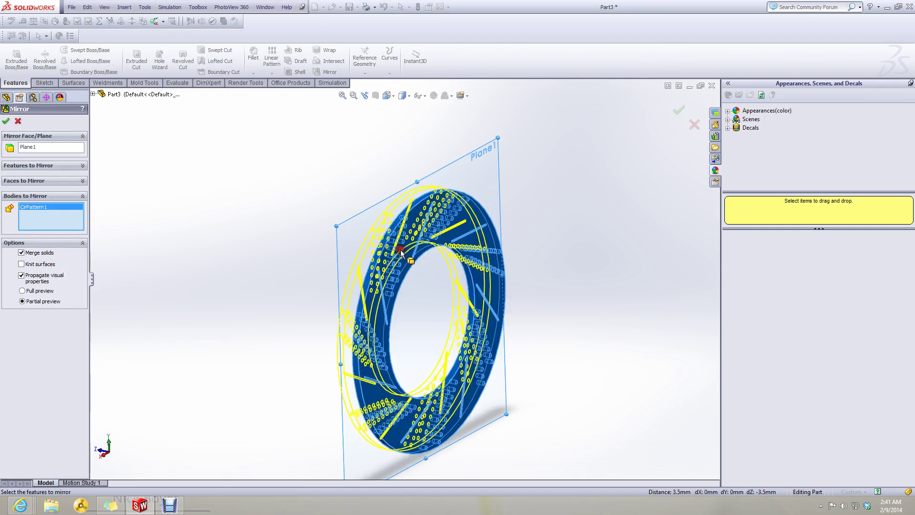
- Complete the ring's body mirror about Plane1 with solid merging turned off
left_click(5, 122)
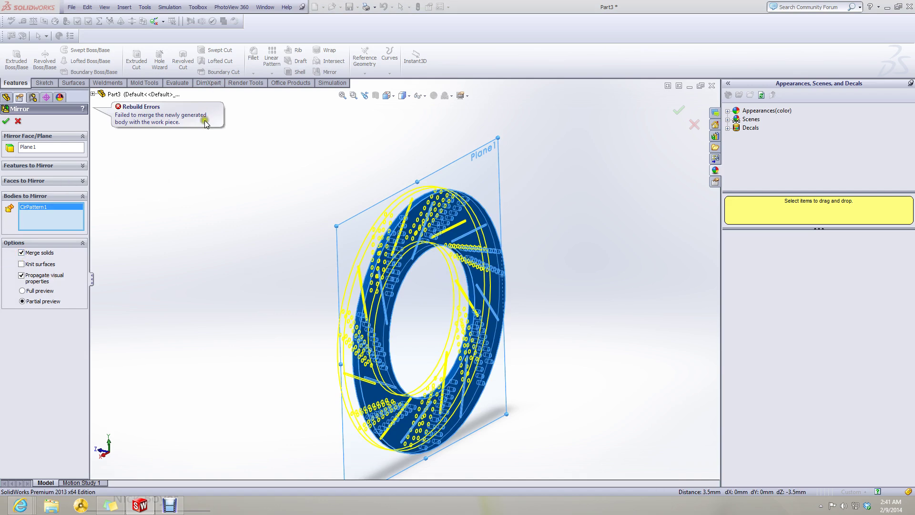
middle_click_drag(266, 233, 375, 249)
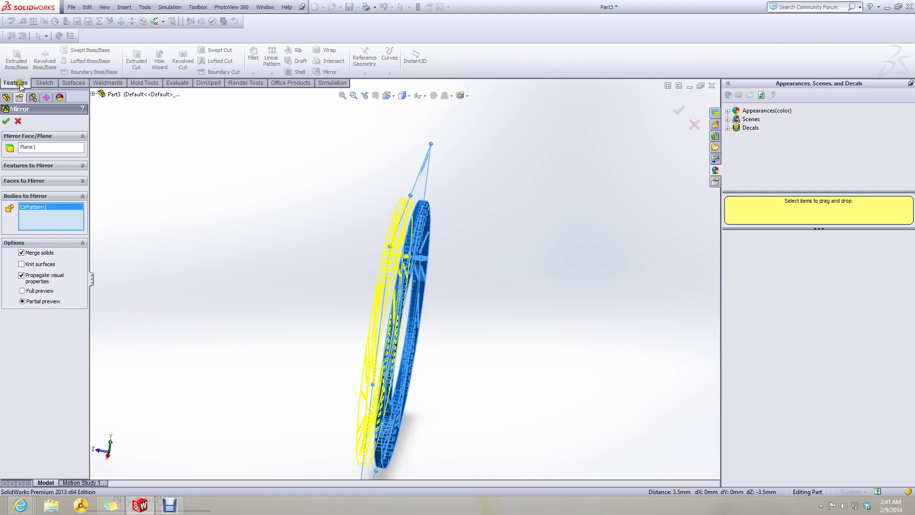
left_click(6, 123)
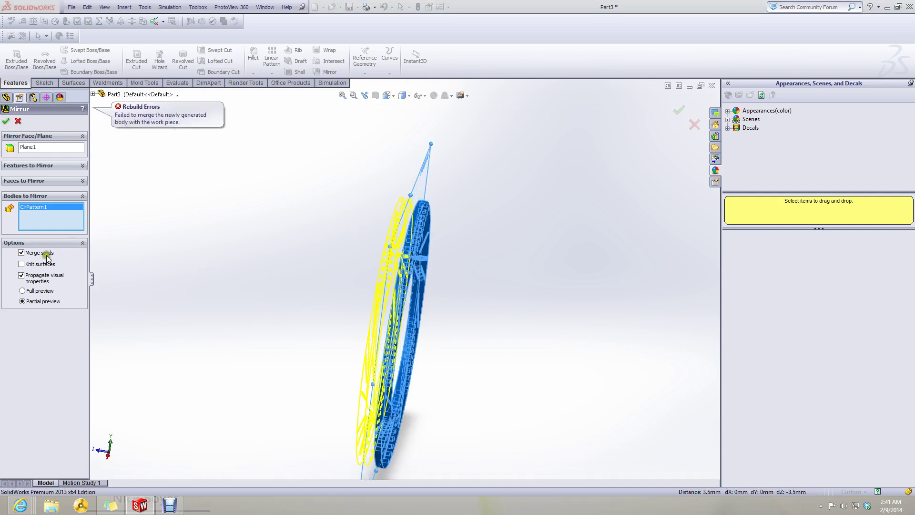
left_click(21, 253)
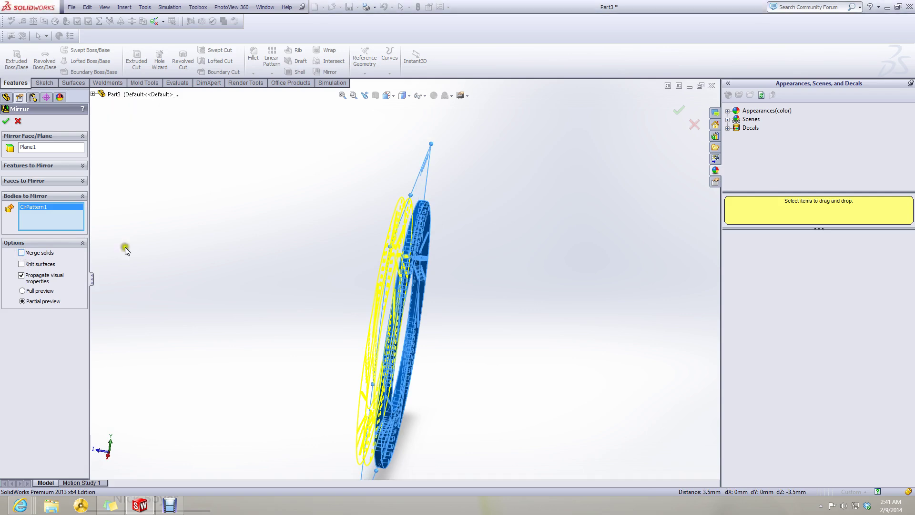
left_click(5, 120)
left_click(306, 248)
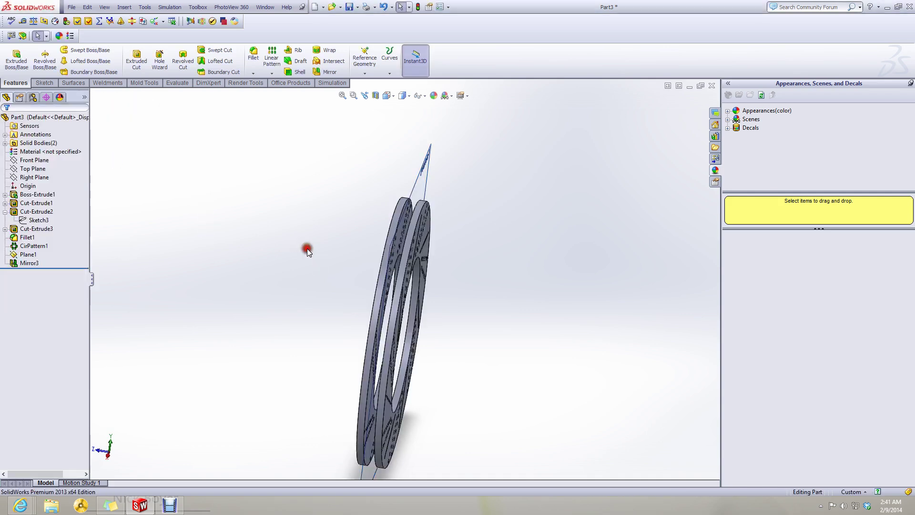
- Show the mirrored pair of rings square-on from the back and hide the offset plane
mouse_move(373, 273)
middle_mouse_down()
mouse_move(384, 281)
mouse_move(363, 278)
middle_mouse_up()
left_click(394, 97)
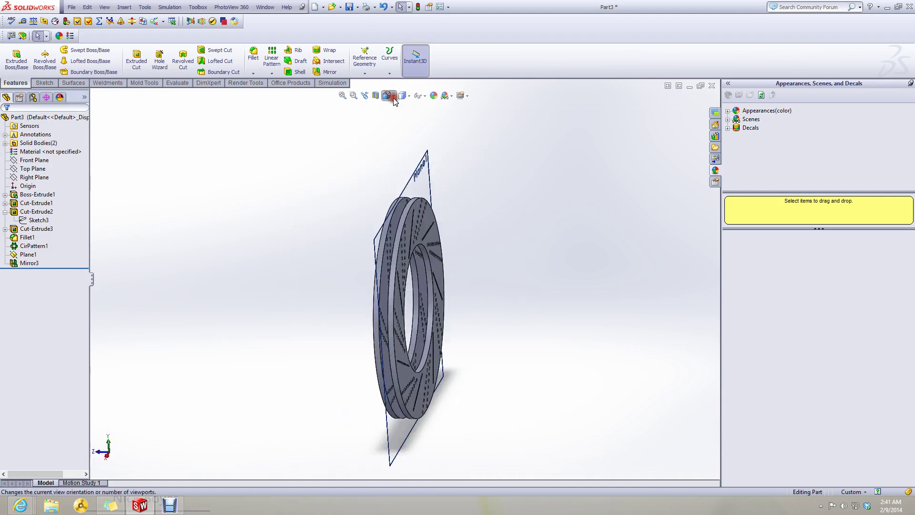
left_click(588, 218)
middle_click_drag(407, 235, 361, 207)
scroll(378, 245, "up", 2)
left_click(387, 96)
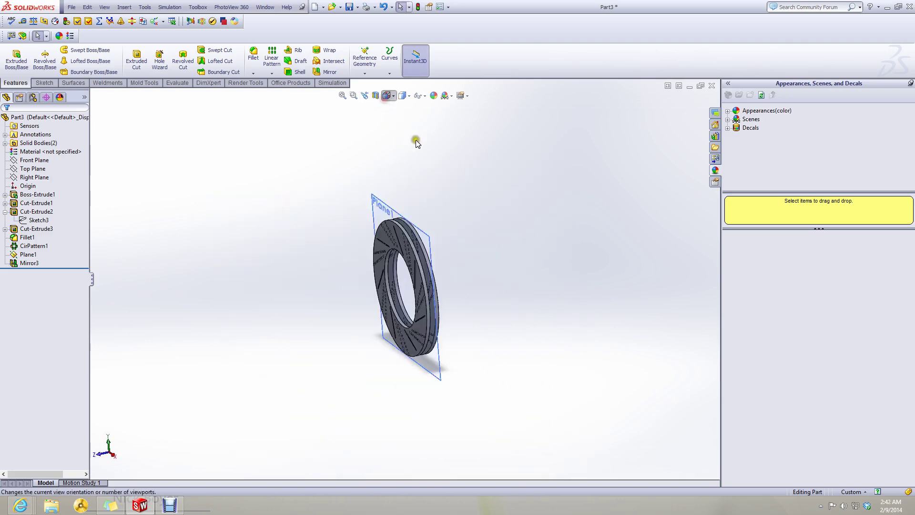
left_click(435, 142)
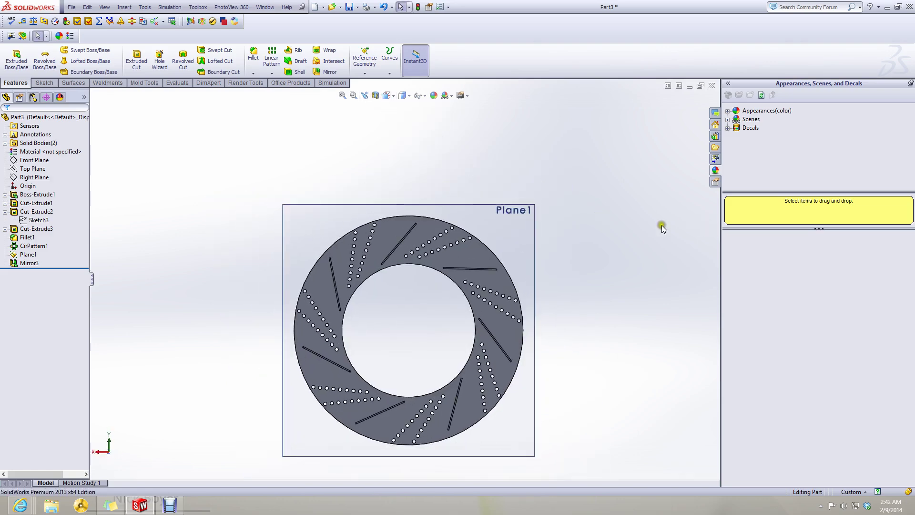
left_click(422, 95)
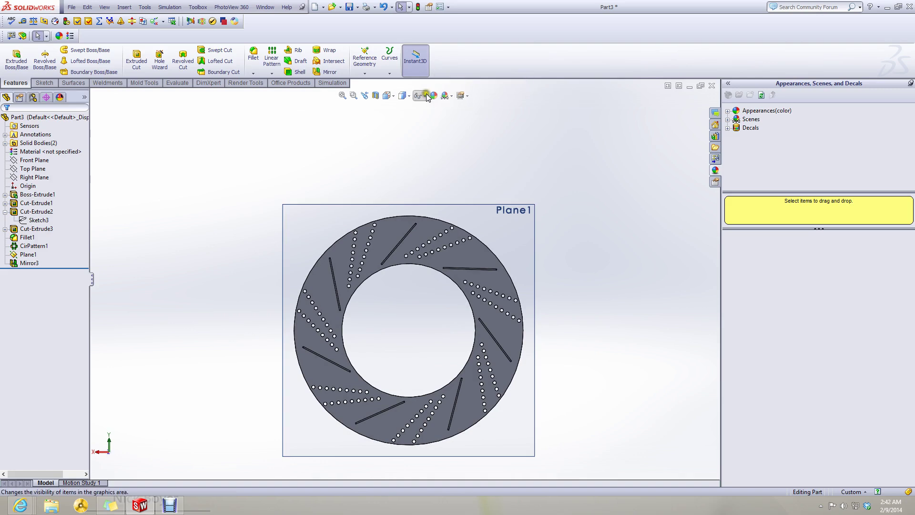
left_click(544, 182)
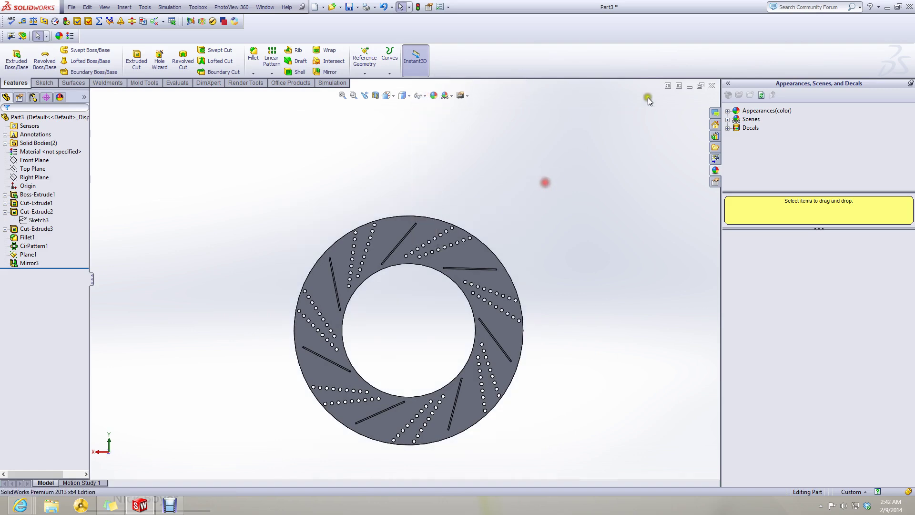
- Switch from Part3 to the reference part remschijf
left_click(687, 88)
left_click(126, 479)
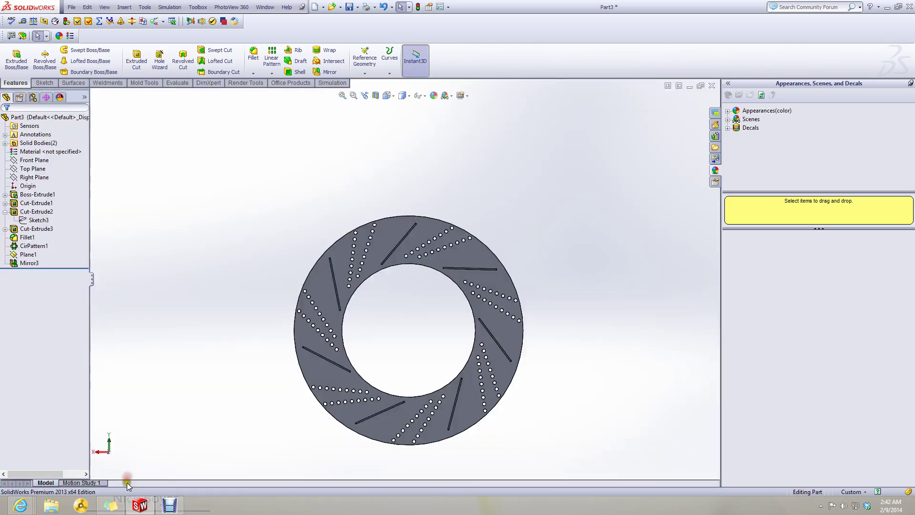
left_click(689, 87)
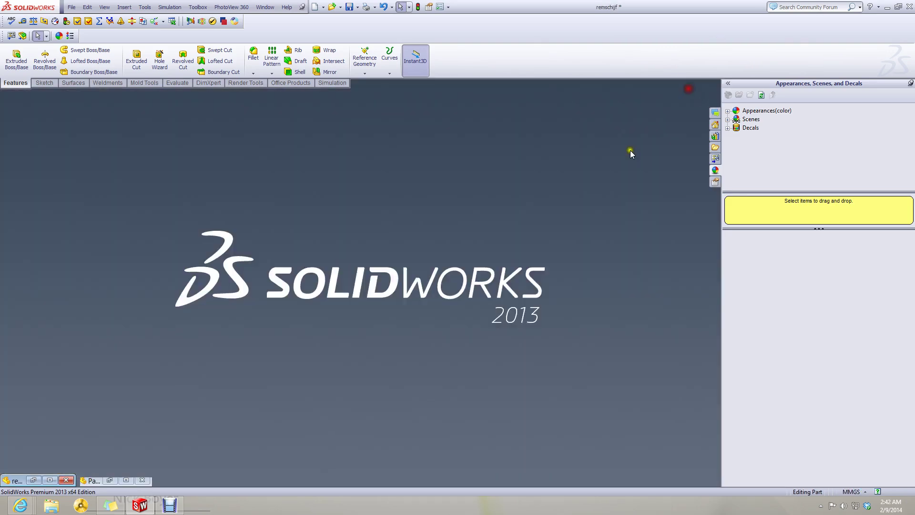
left_click(49, 481)
- Examine the ribs between the reference disc's two rings along the rim and near the caliper
scroll(395, 271, "down", 6)
middle_click_drag(398, 270, 404, 235)
scroll(403, 235, "up", 5)
scroll(388, 291, "down", 10)
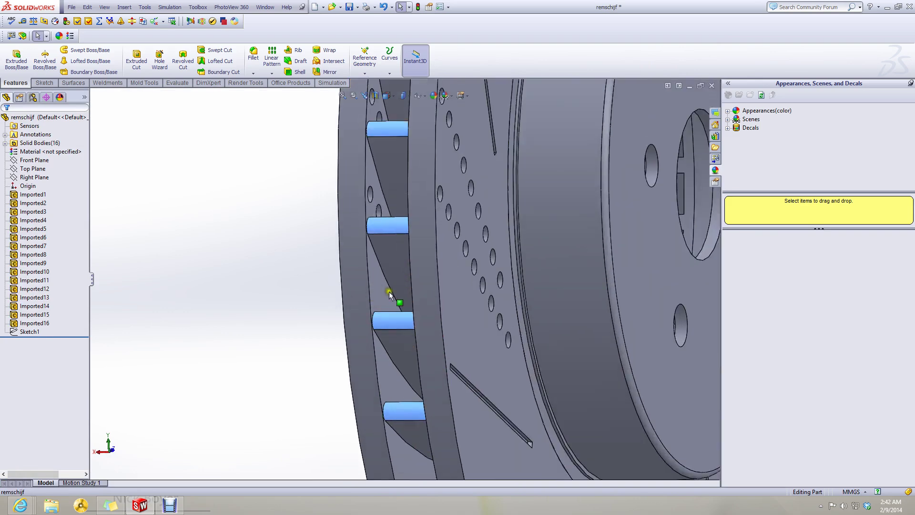
left_click(390, 268)
middle_click_drag(344, 270, 366, 319)
scroll(362, 305, "up", 7)
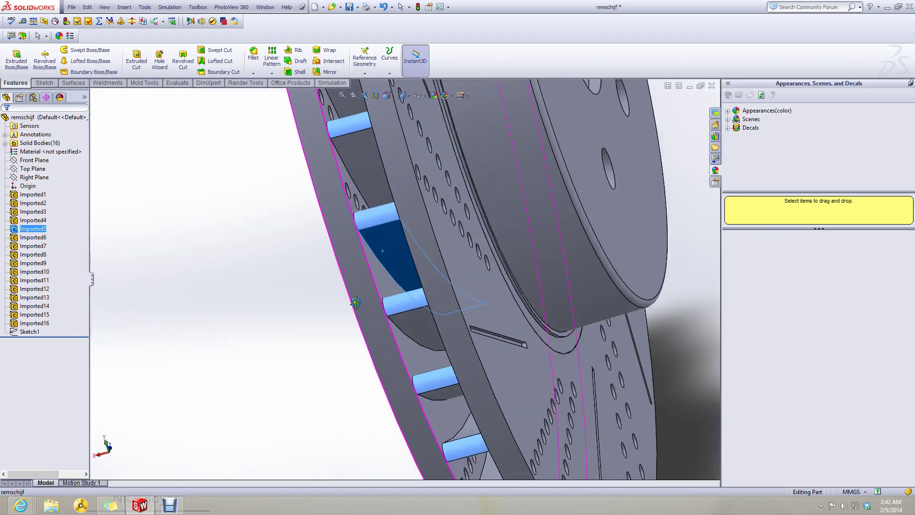
left_click(361, 299)
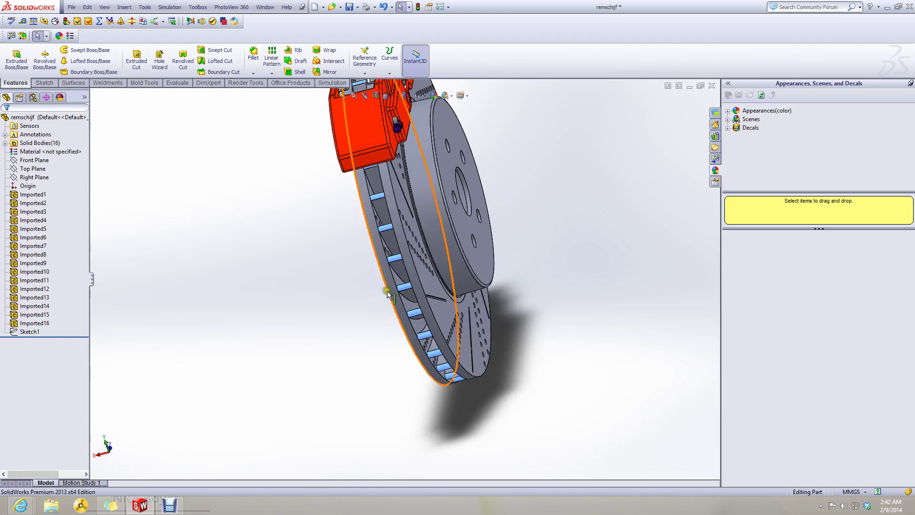
mouse_move(391, 271)
middle_mouse_down()
mouse_move(372, 266)
mouse_move(390, 277)
middle_mouse_up()
scroll(376, 159, "down", 3)
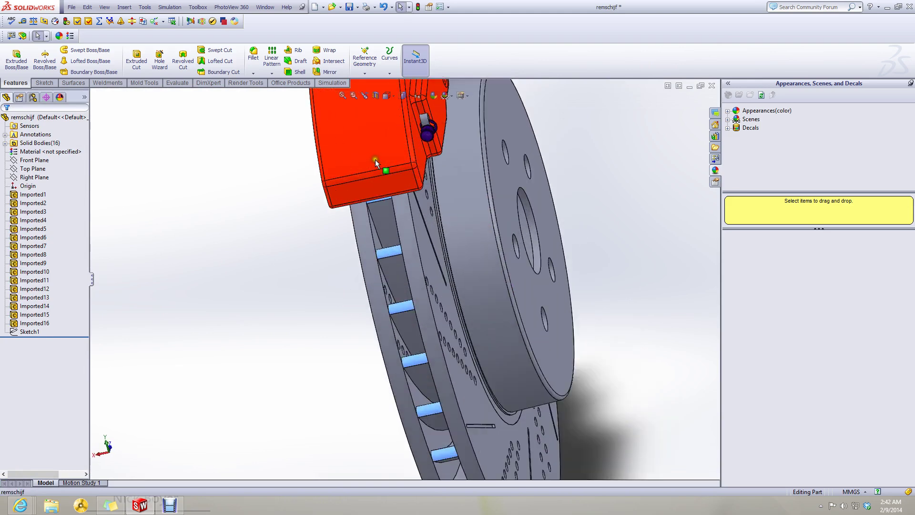
scroll(375, 176, "up", 4)
scroll(376, 181, "down", 2)
scroll(406, 341, "up", 3)
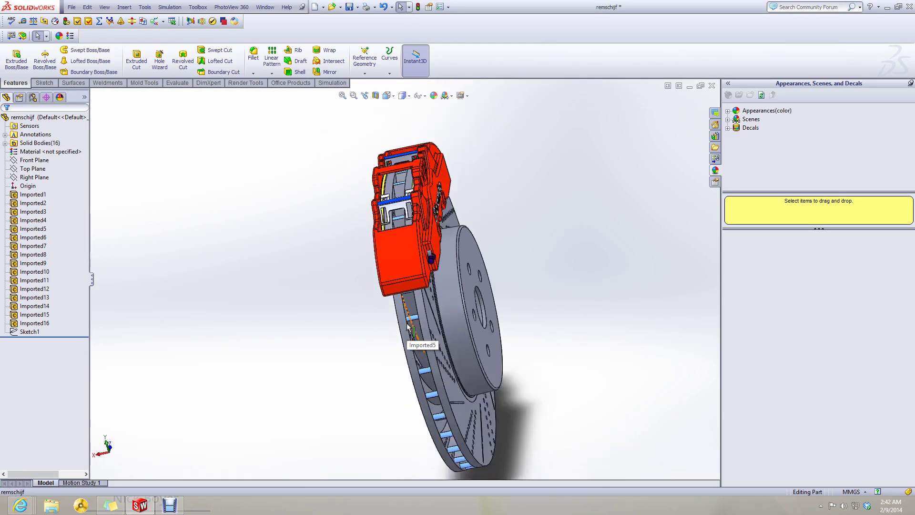
middle_click_drag(406, 341, 345, 263)
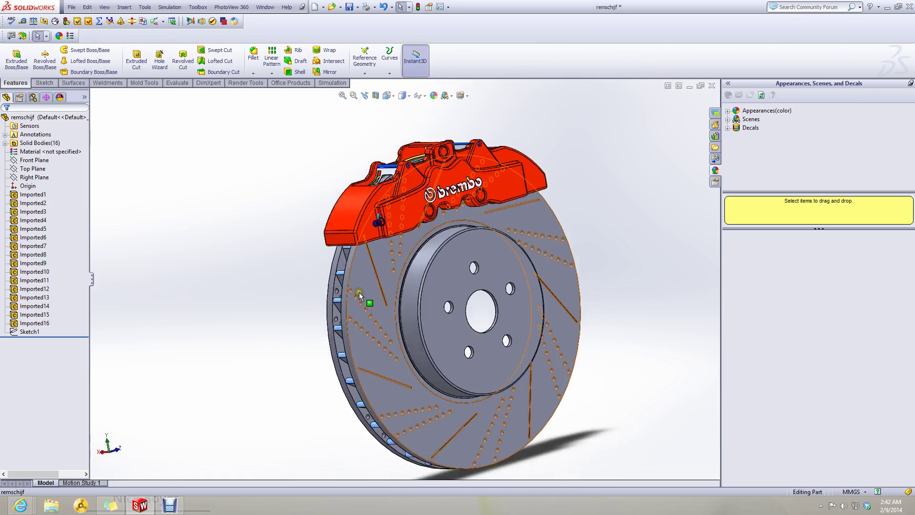
left_click(347, 254)
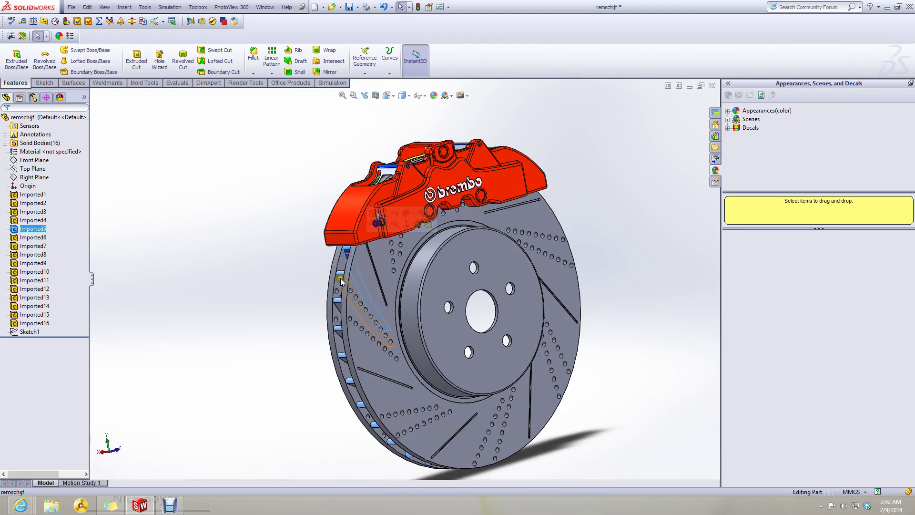
scroll(345, 305, "up", 2)
middle_click_drag(342, 319, 305, 313)
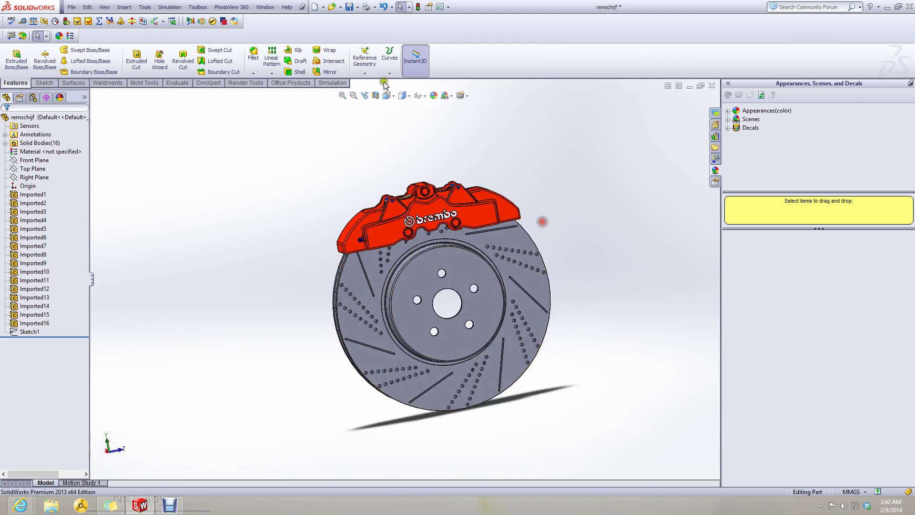
- Section the reference part parallel to the Right Plane at an 8 mm offset and view the cut square-on
left_click(375, 96)
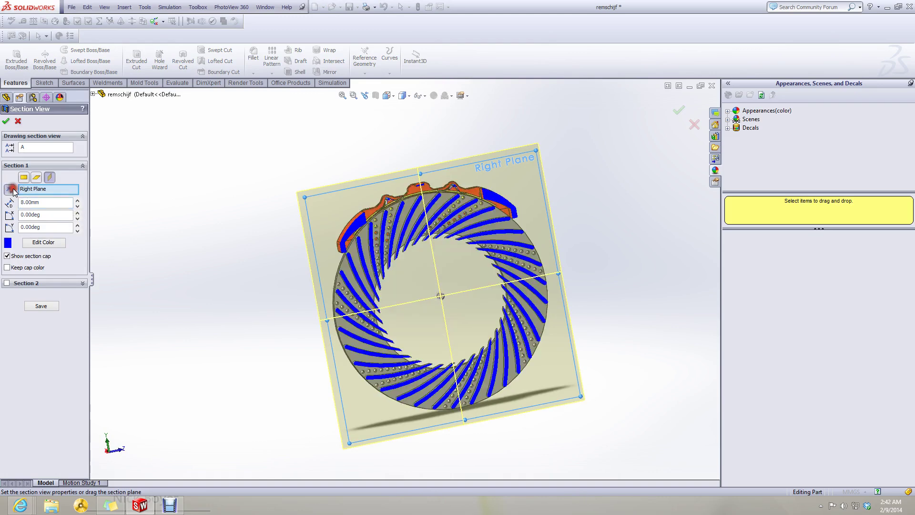
left_click(6, 121)
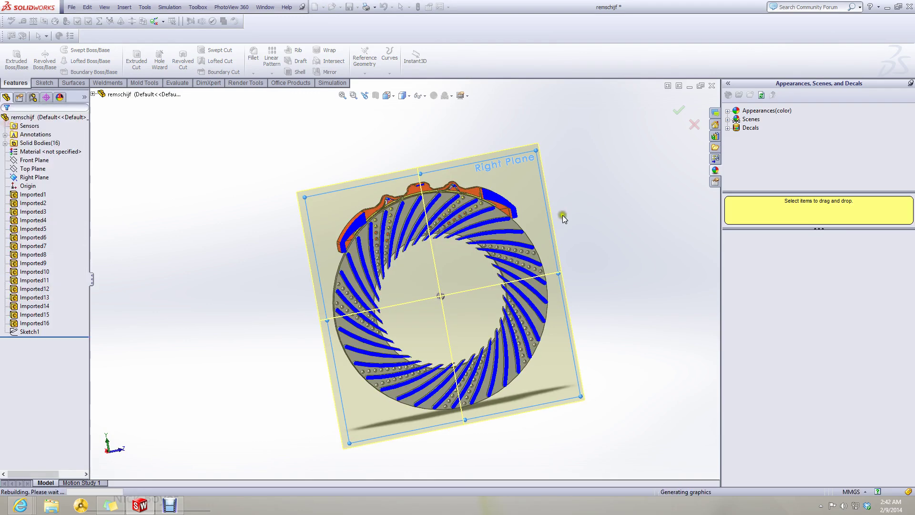
left_click(613, 219)
left_click(391, 93)
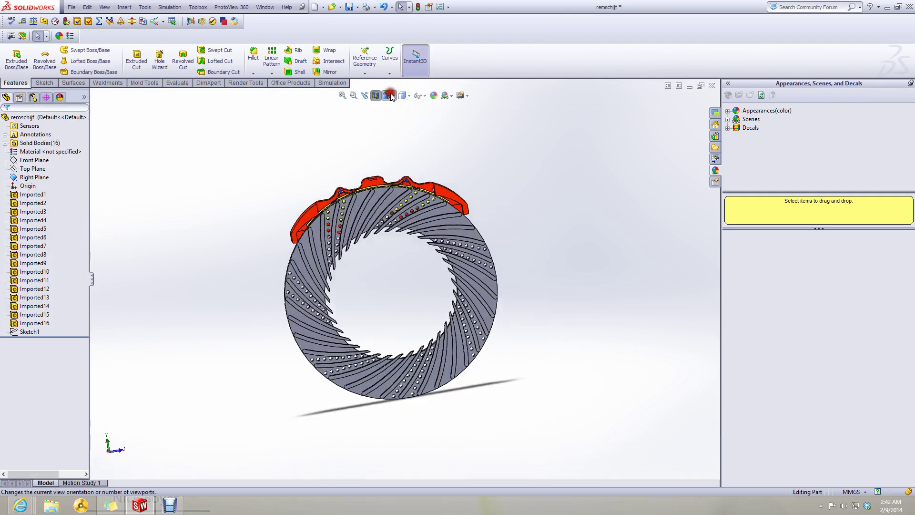
left_click(438, 149)
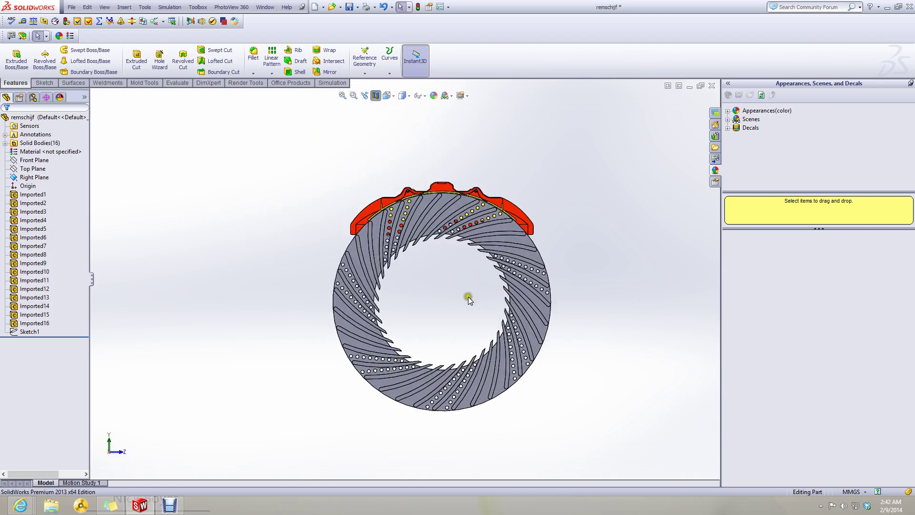
- Examine the shape and spacing of the curved ribs in the sectioned reference disc
scroll(451, 293, "down", 3)
left_click(392, 322)
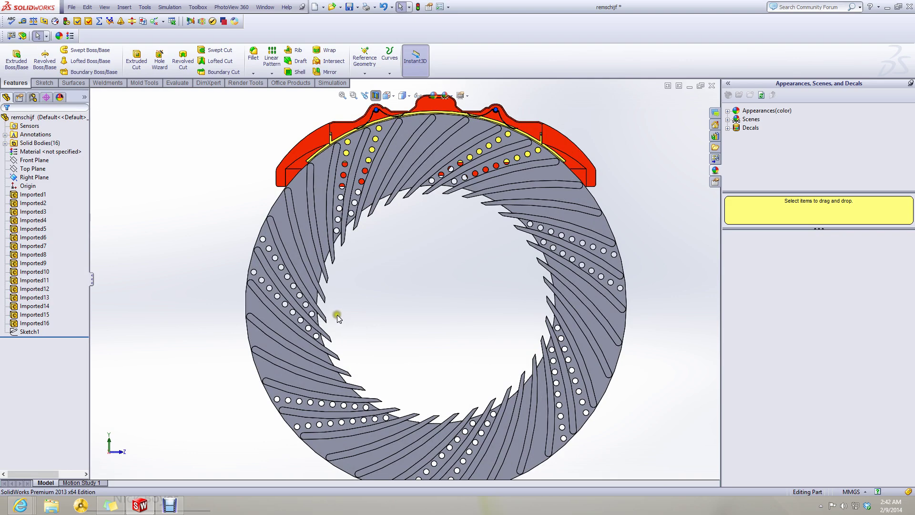
scroll(336, 315, "down", 2)
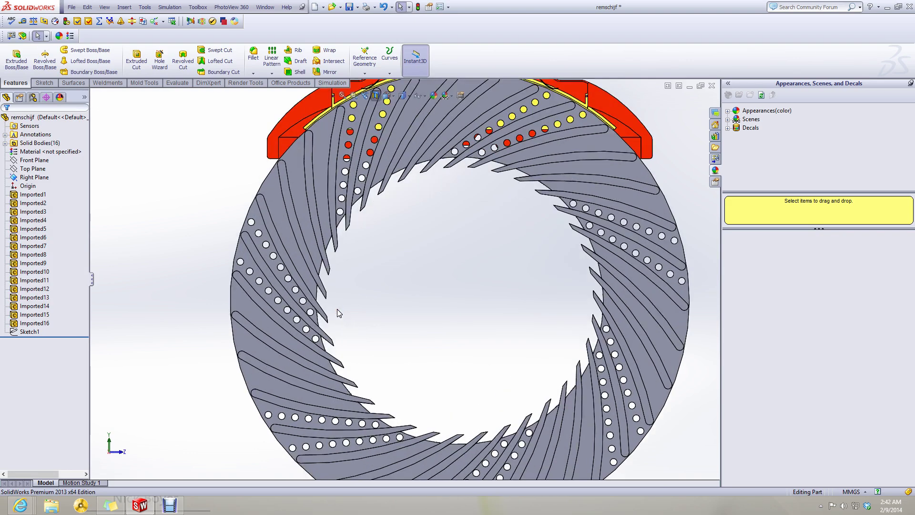
scroll(439, 330, "up", 3)
scroll(468, 411, "down", 6)
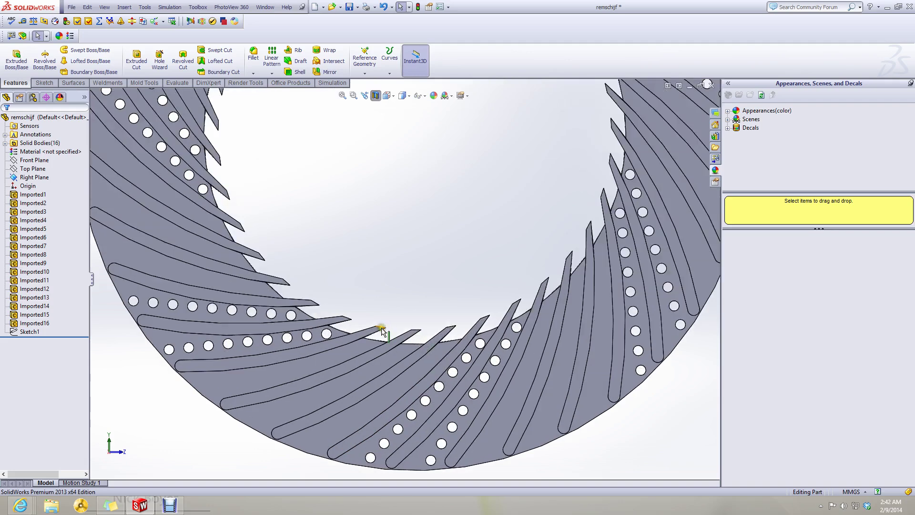
scroll(382, 330, "up", 5)
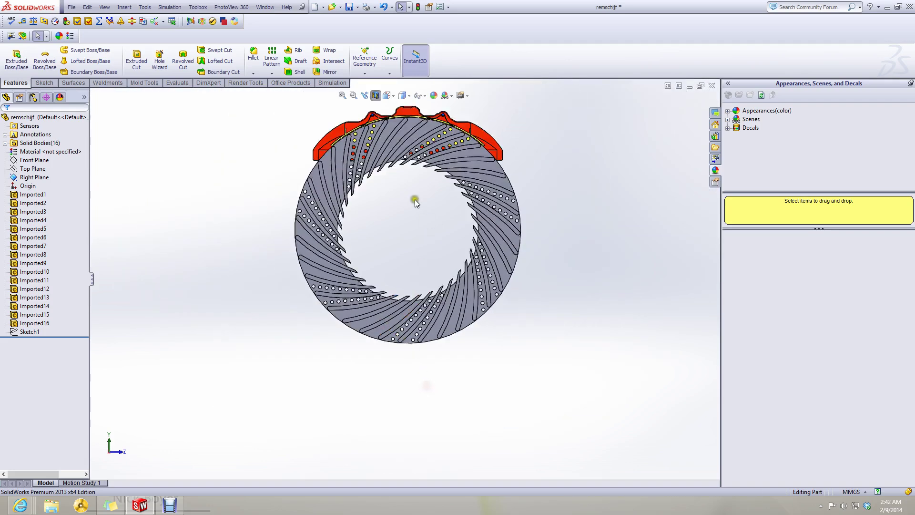
- Start a new sketch on the flat face of the brake disc with the Line tool
scroll(435, 201, "down", 2)
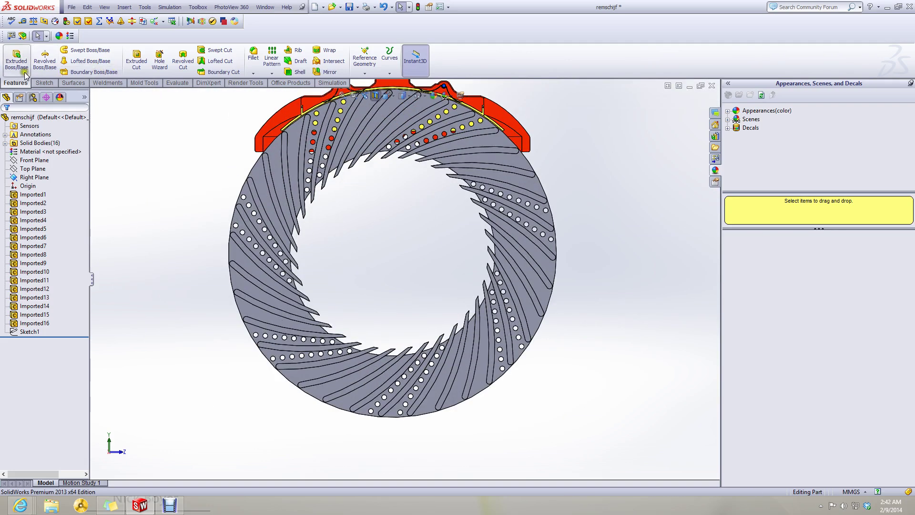
left_click(40, 83)
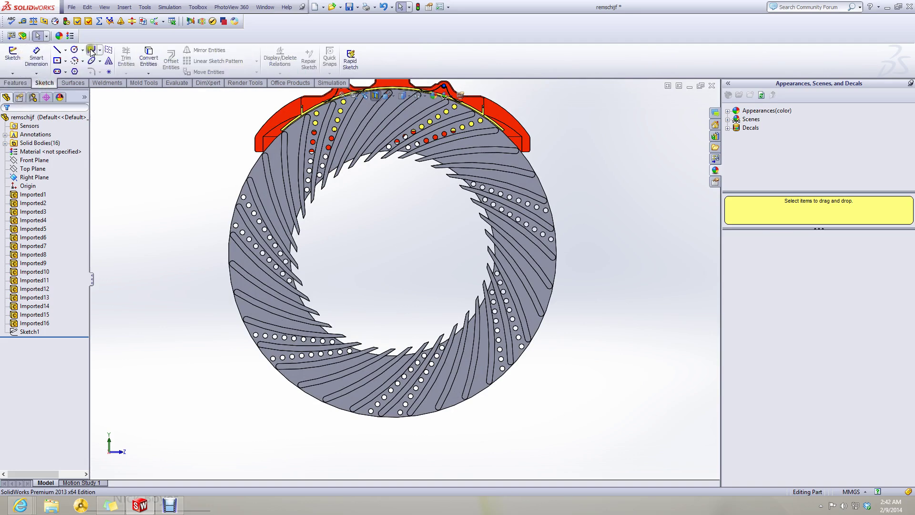
left_click(56, 51)
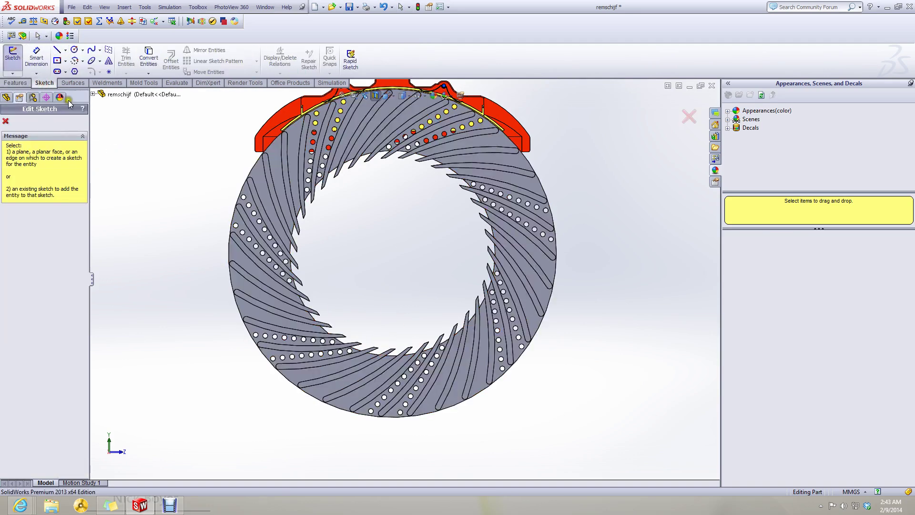
left_click(236, 260)
- Draw a vertical centerline from the disc's centre down to the lowest point of its outer edge
left_click(65, 50)
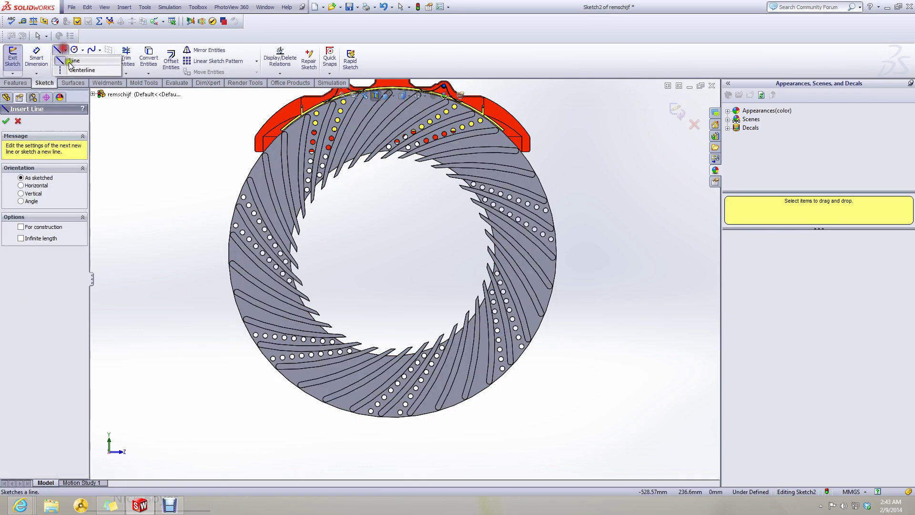
left_click(64, 70)
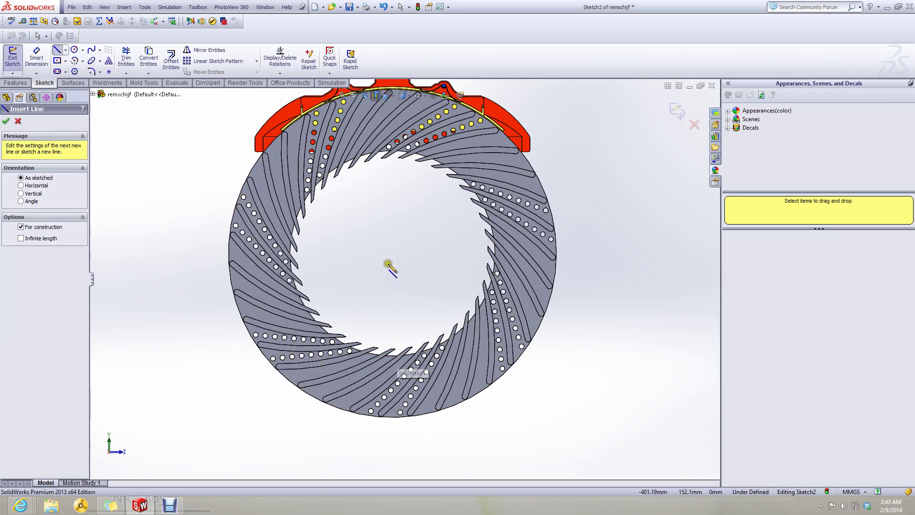
mouse_move(551, 194)
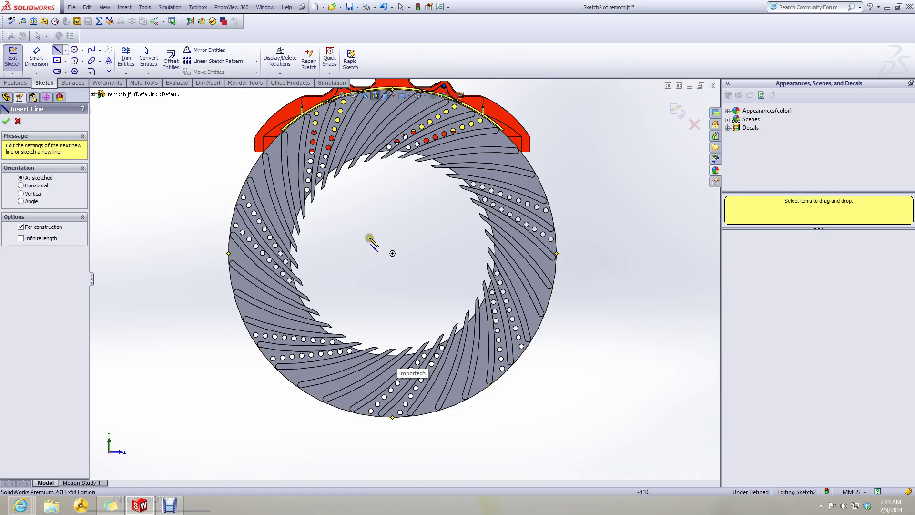
left_click(392, 253)
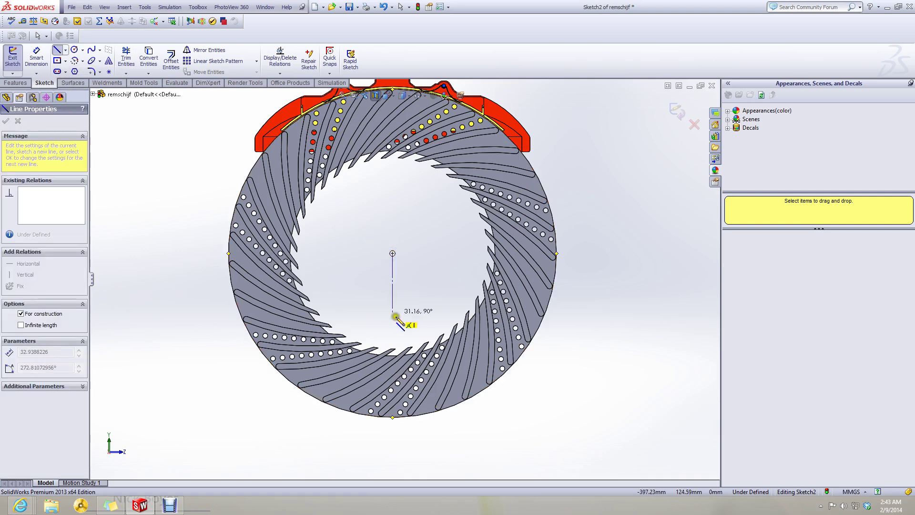
left_click(392, 416)
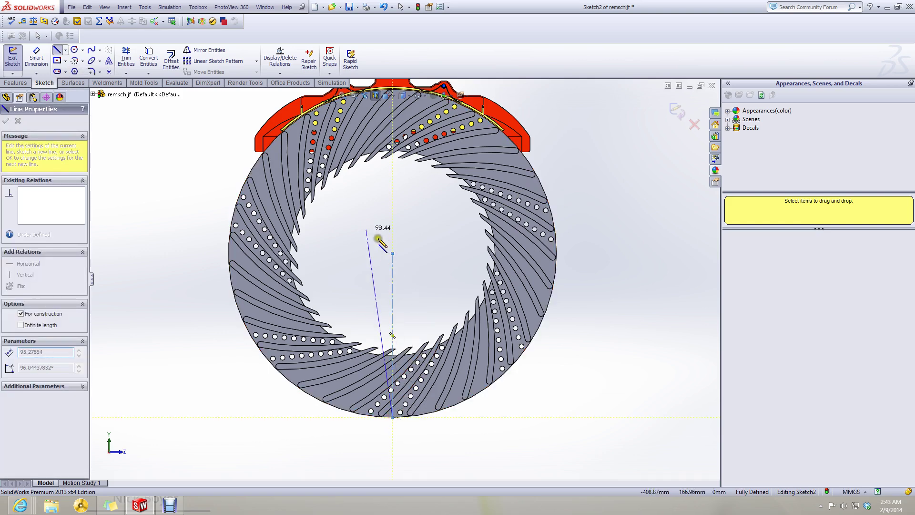
key("Escape")
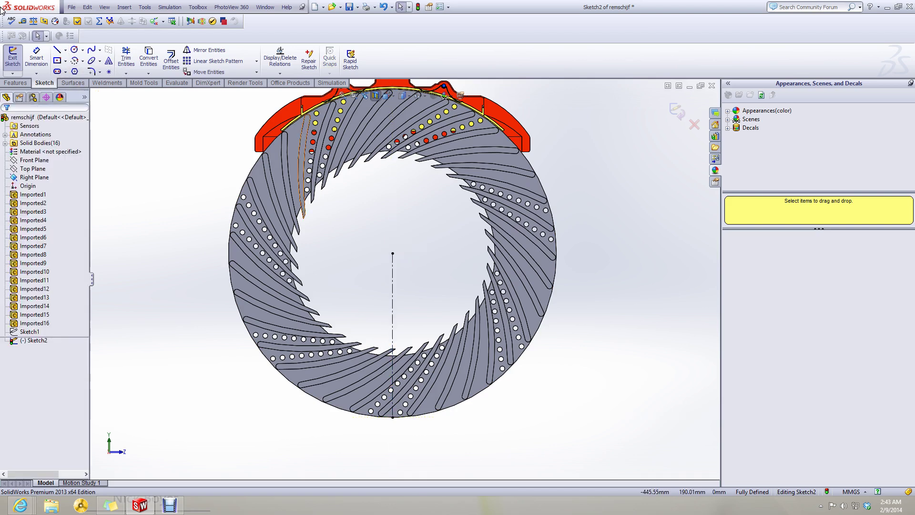
- Draw a second centerline from the disc's centre to the left side of its outer edge
left_click(65, 49)
left_click(69, 71)
left_click(391, 252)
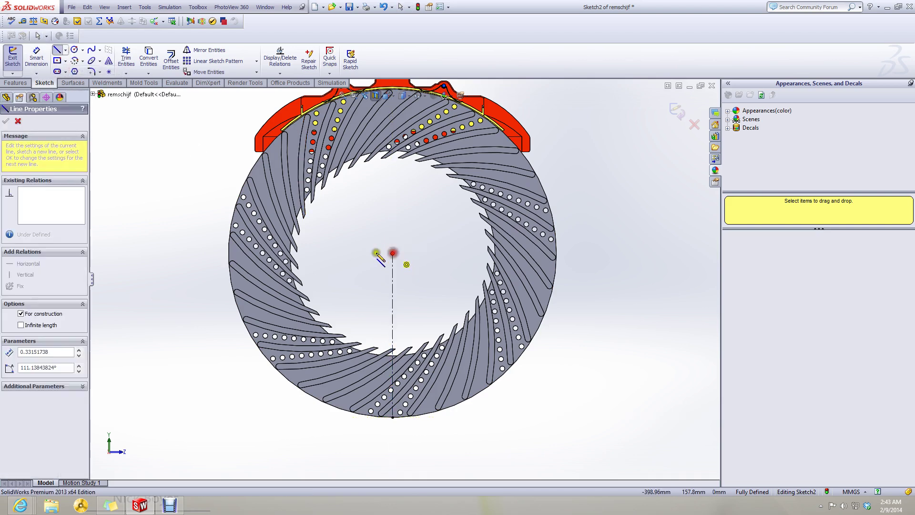
left_click(230, 253)
key("Escape")
- Add a horizontal relation to the centerline running to the disc's left edge
left_click(362, 253)
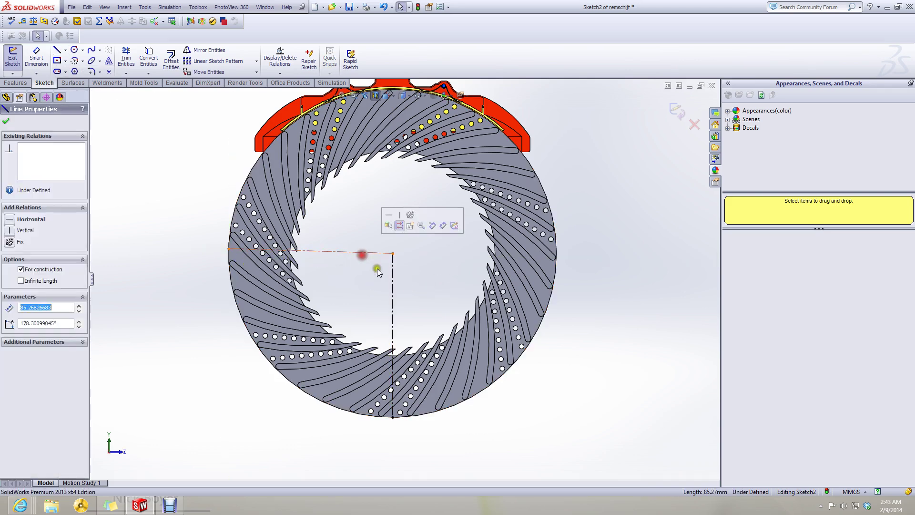
left_click(416, 258)
scroll(366, 253, "down", 2)
left_click(360, 250)
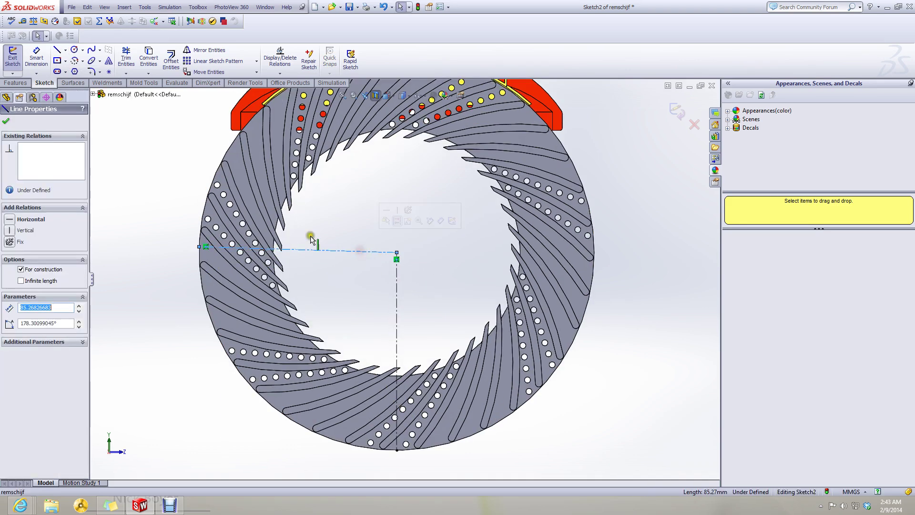
left_click(10, 219)
left_click(318, 236)
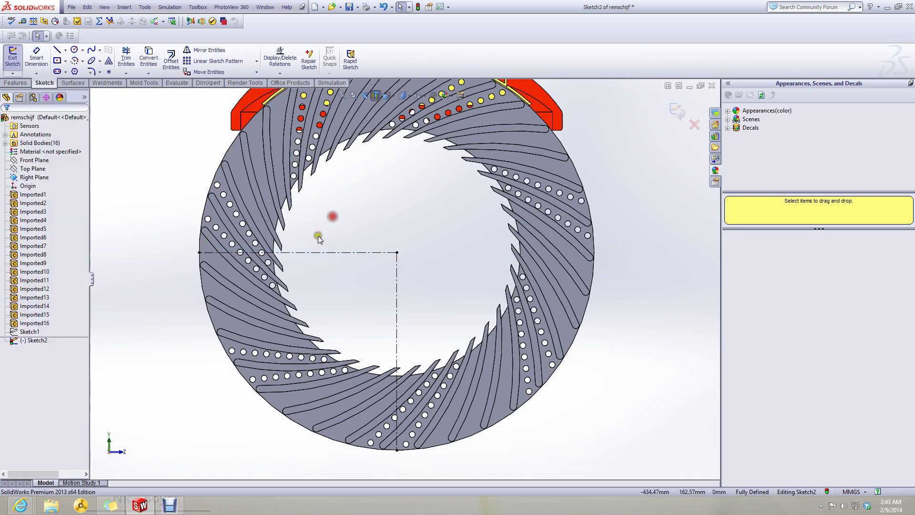
- Examine the curved slots and hole rows in the disc's lower-left quarter between the two centerlines
scroll(370, 318, "down", 3)
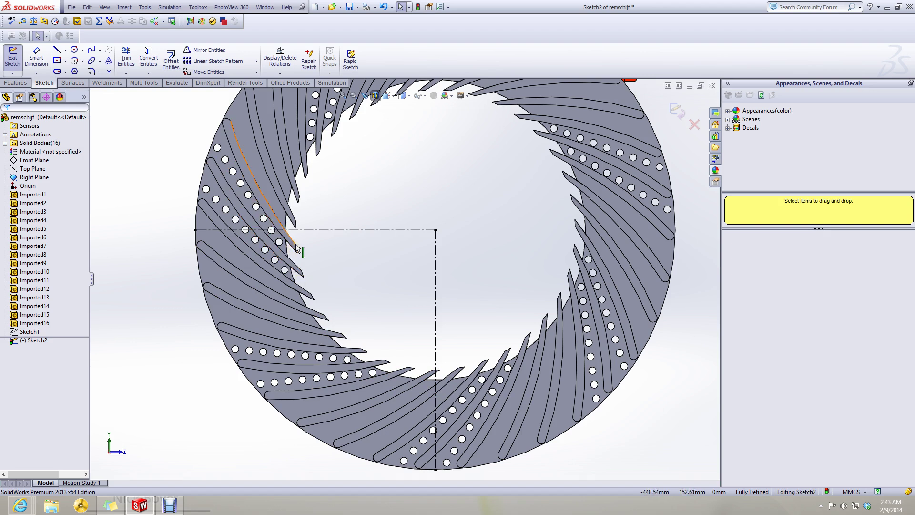
left_click(380, 285)
scroll(395, 305, "down", 2)
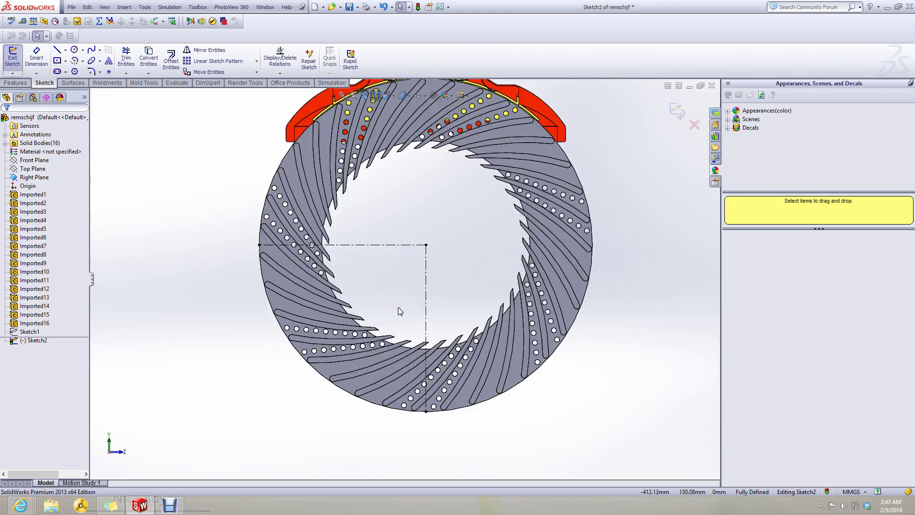
scroll(399, 311, "up", 3)
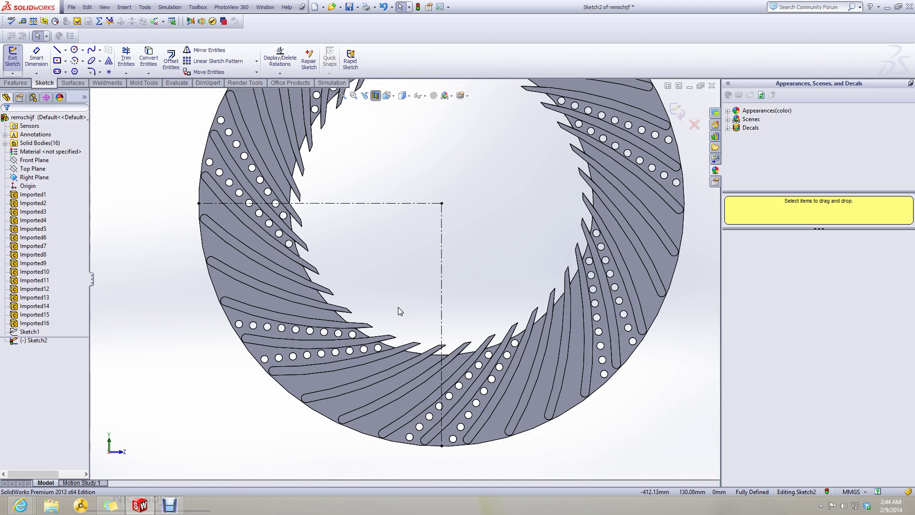
left_click(407, 275)
scroll(387, 321, "up", 2)
scroll(366, 328, "down", 6)
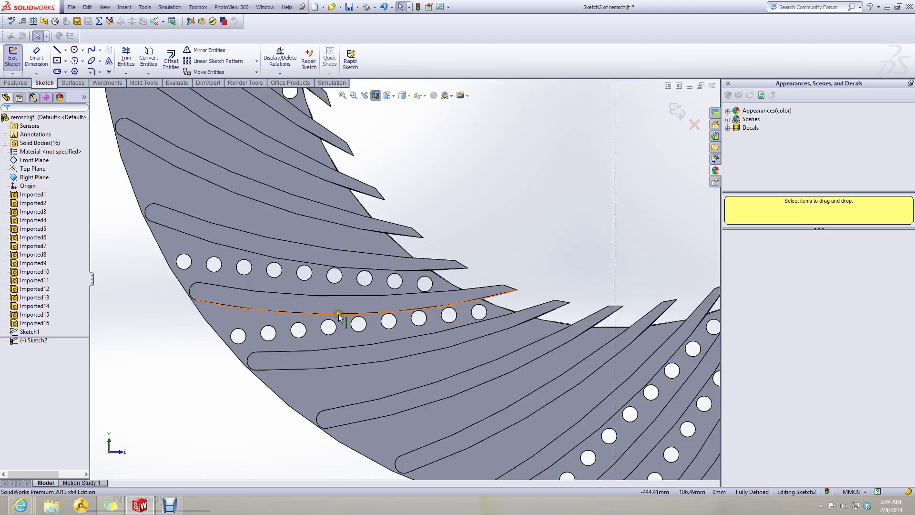
left_click(338, 314)
scroll(333, 315, "up", 3)
left_click(239, 324)
scroll(350, 219, "up", 3)
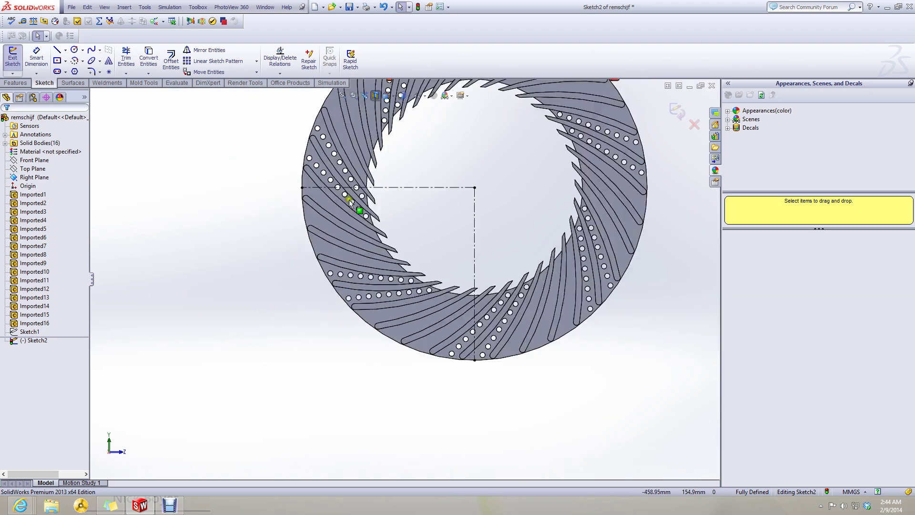
- Start Convert Entities and select the lower edge, rounded end and upper edge of the slot between the two lower-left hole rows
scroll(362, 185, "down", 2)
left_click(148, 57)
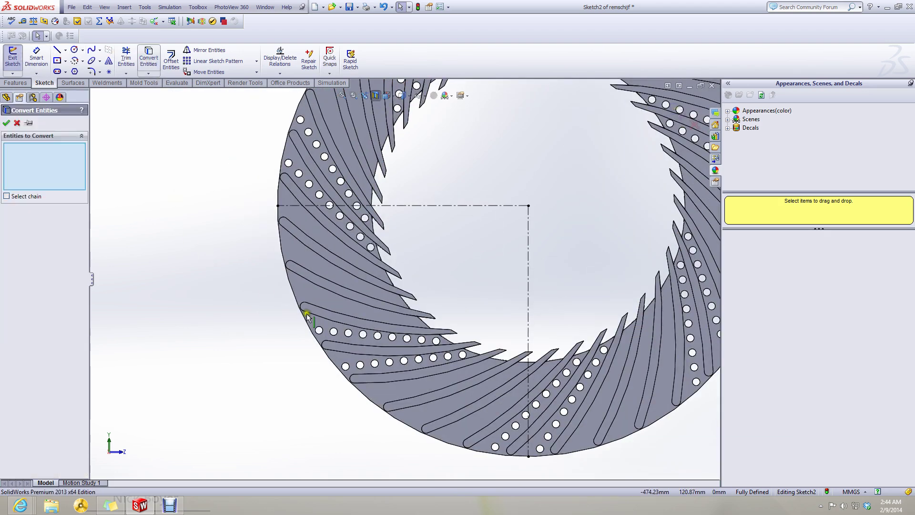
left_click(339, 353)
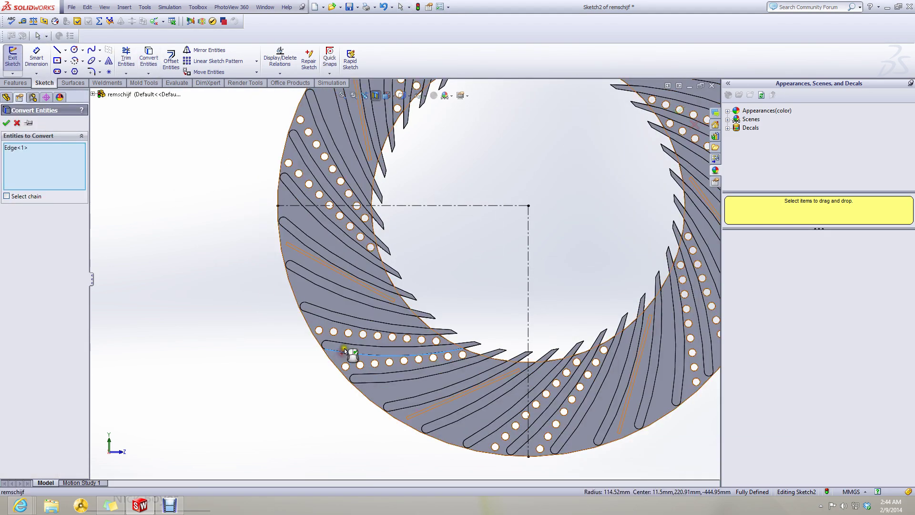
scroll(309, 303, "down", 5)
left_click(303, 299)
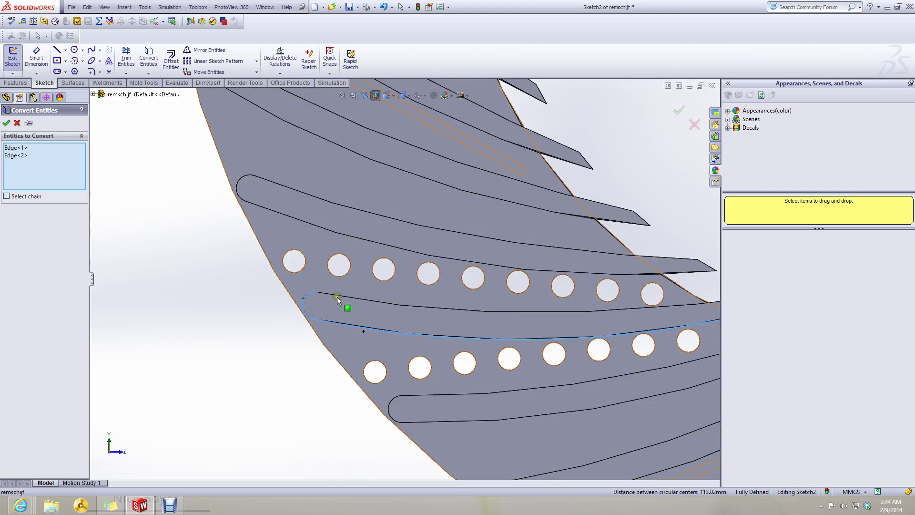
left_click(337, 299)
scroll(343, 298, "up", 5)
scroll(581, 295, "down", 5)
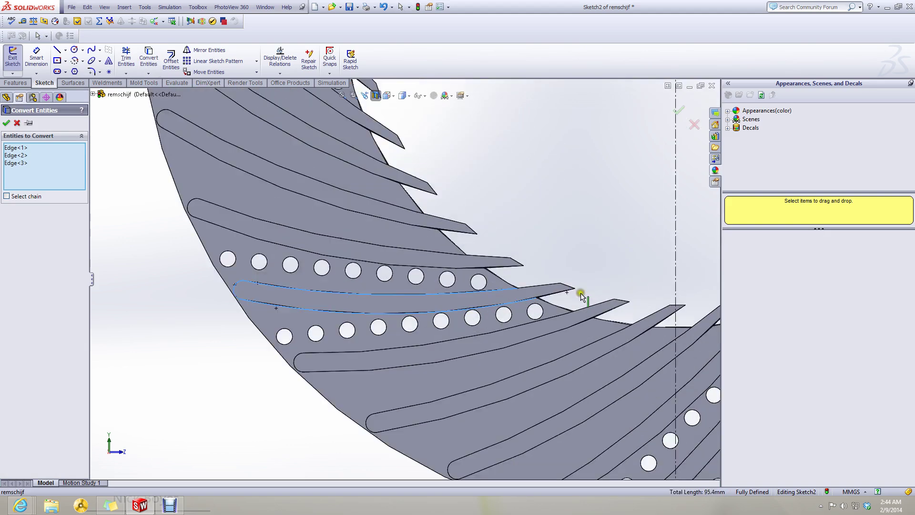
- Add the two edges at the same slot's inner tip to the selection and convert all selected edges into sketch entities
scroll(493, 297, "down", 3)
scroll(476, 295, "down", 3)
mouse_move(450, 315)
middle_mouse_down()
mouse_move(445, 276)
mouse_move(452, 324)
middle_mouse_up()
scroll(452, 324, "up", 3)
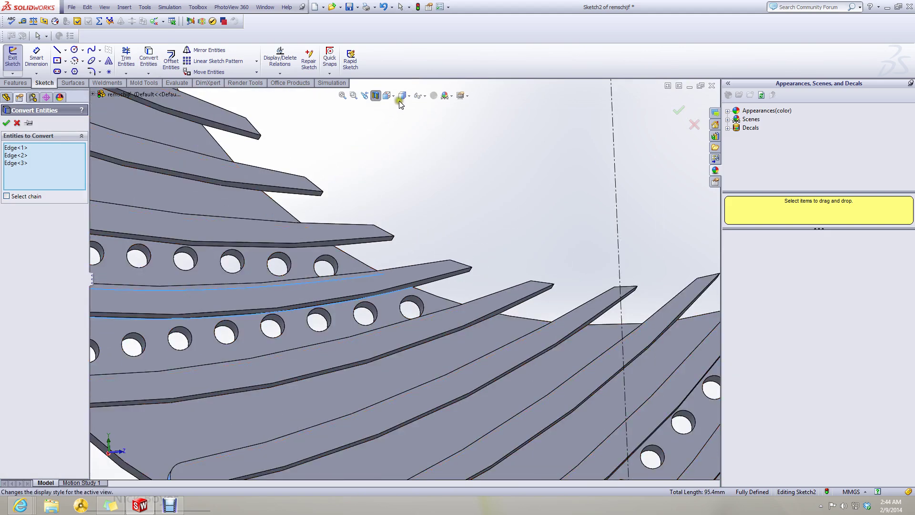
left_click(388, 99)
left_click(435, 143)
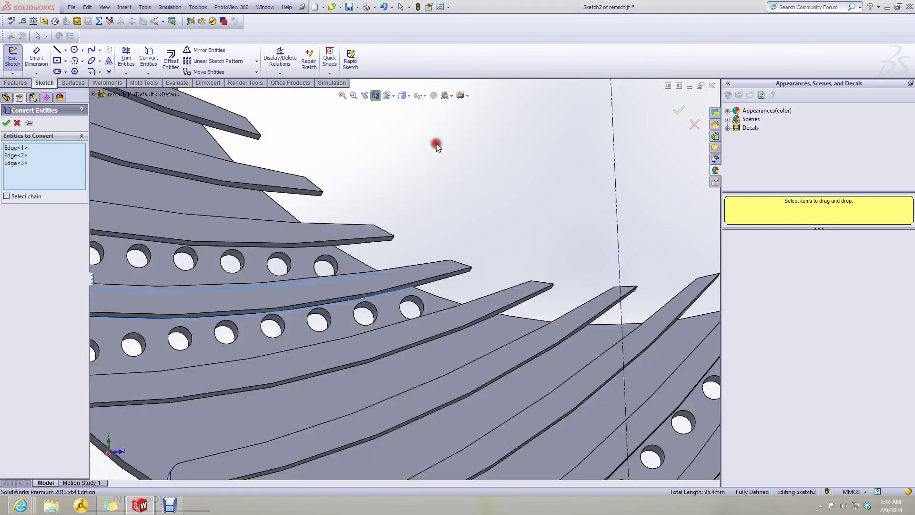
left_click(506, 255)
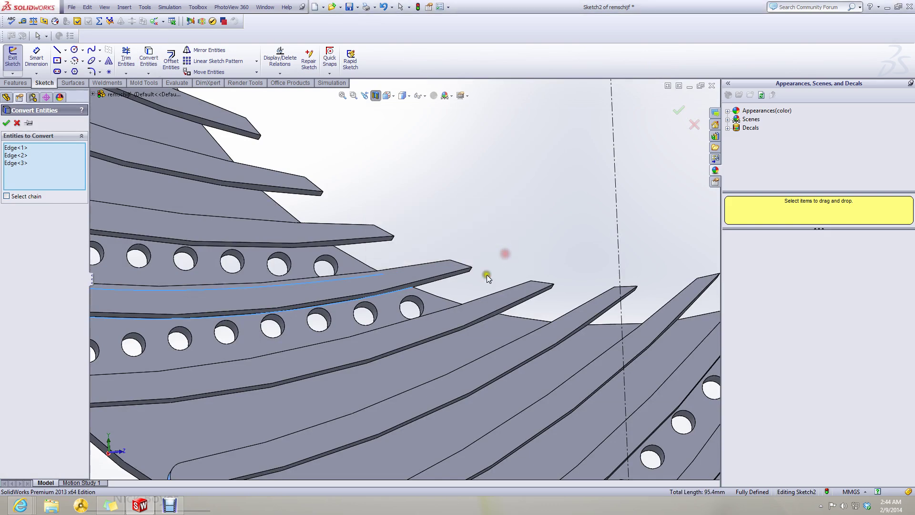
left_click(432, 282)
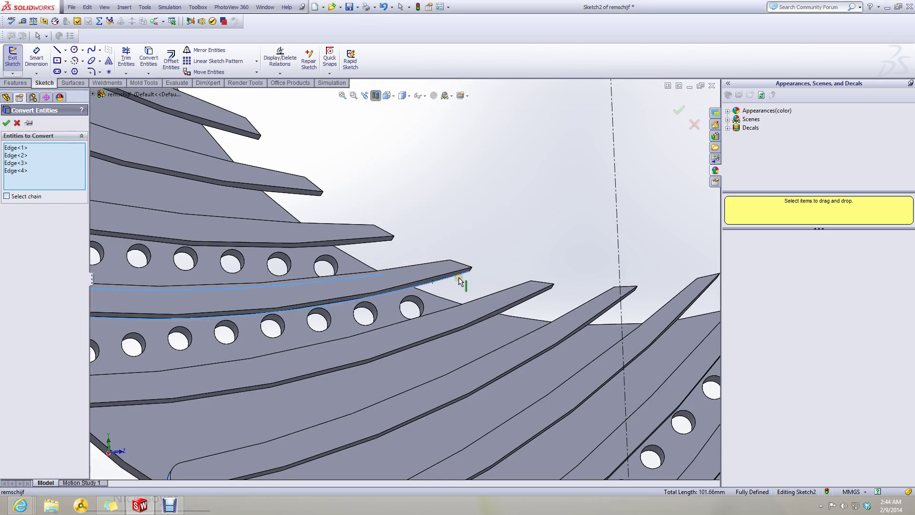
scroll(458, 280, "up", 5)
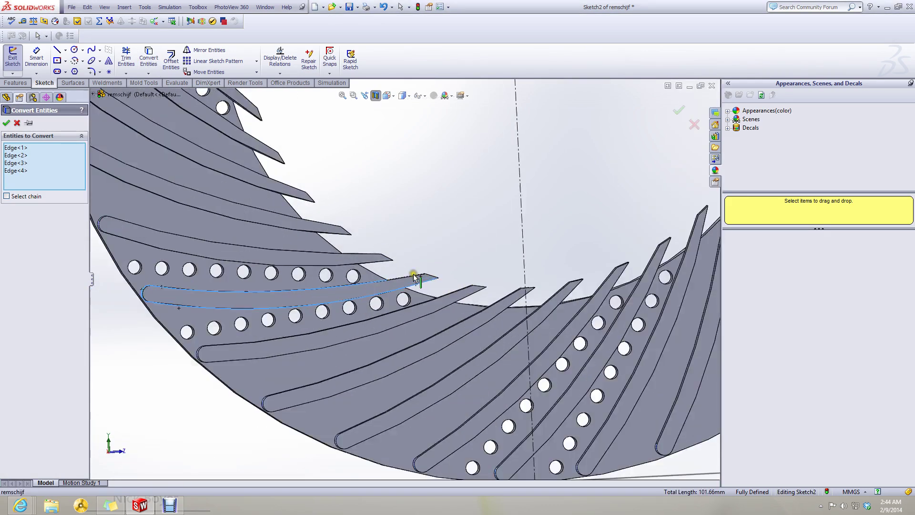
scroll(413, 277, "down", 3)
left_click(386, 283)
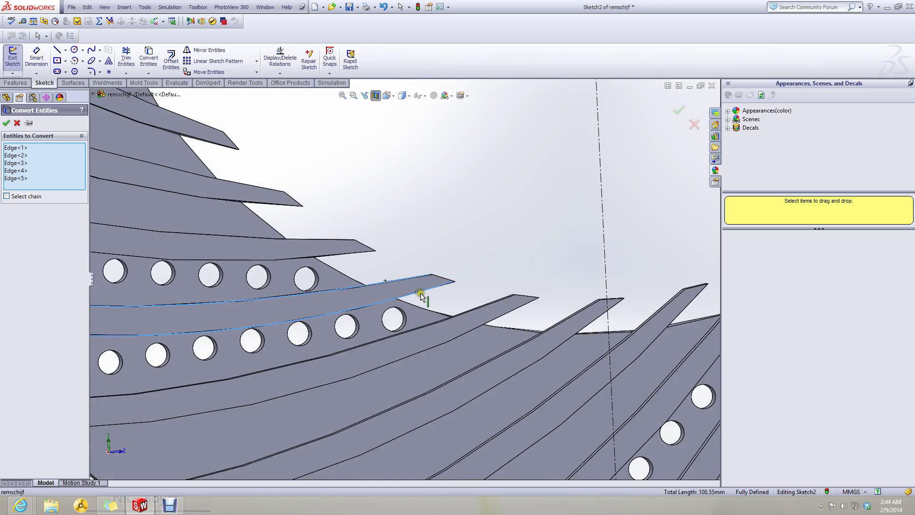
middle_click_drag(422, 296, 414, 289)
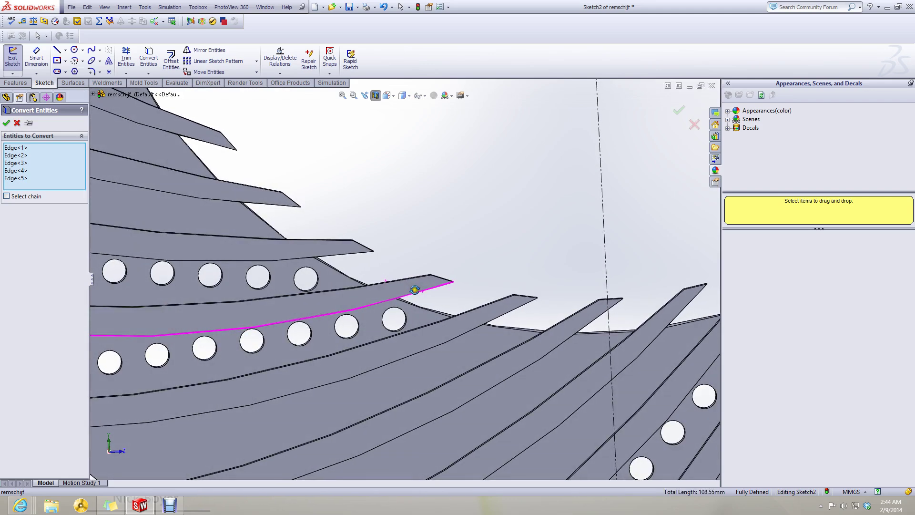
scroll(415, 291, "up", 5)
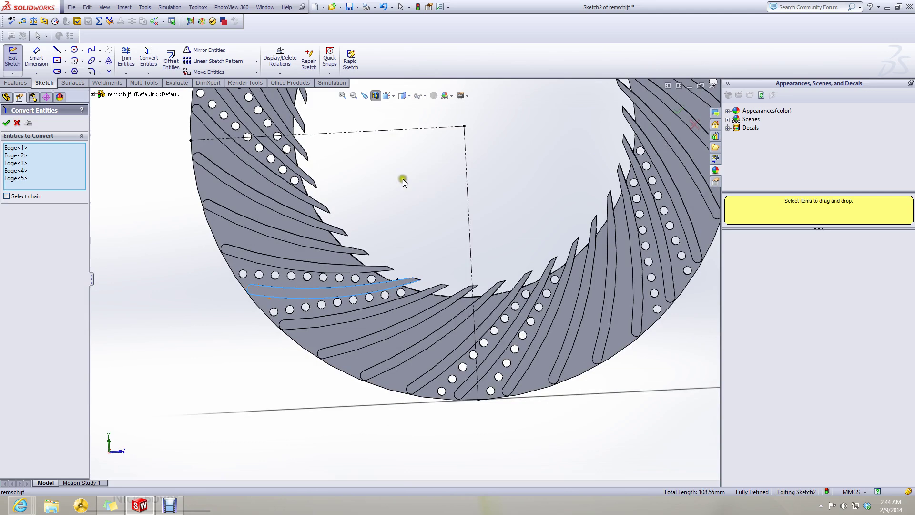
left_click(7, 122)
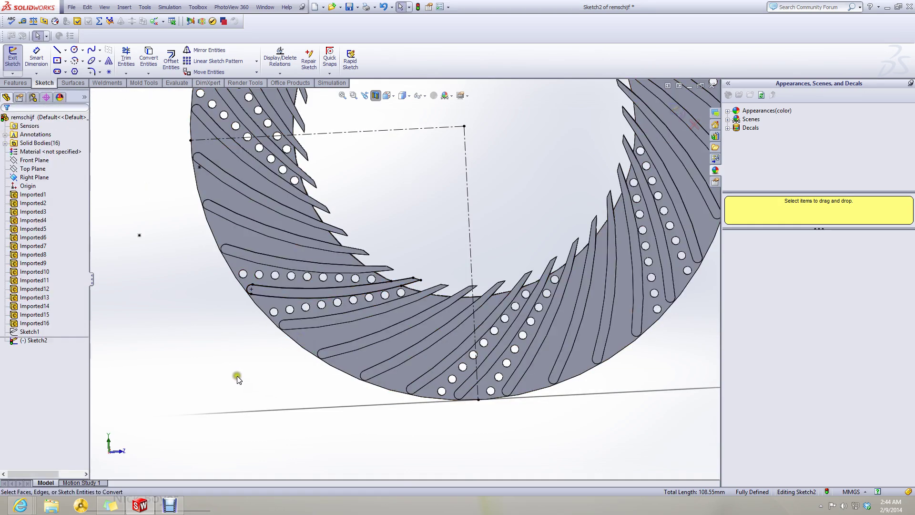
- Inspect the converted slot outline and return to a straight-on view of the whole disc
scroll(419, 281, "down", 5)
scroll(448, 212, "up", 5)
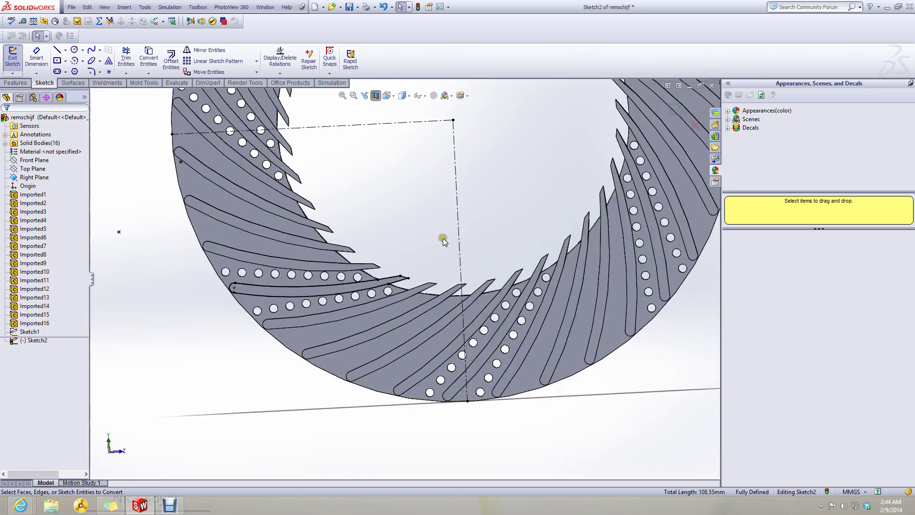
scroll(425, 253, "up", 5)
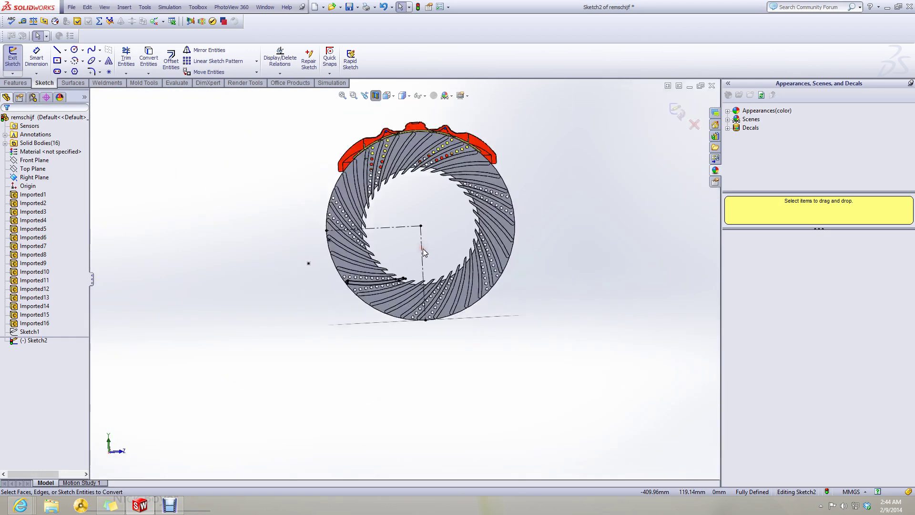
left_click(395, 98)
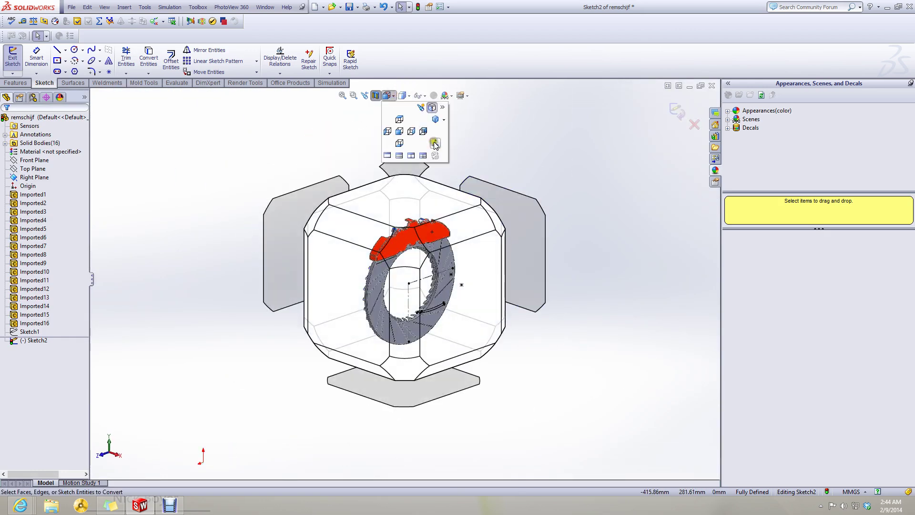
left_click(500, 272)
scroll(484, 309, "down", 1)
scroll(321, 262, "up", 3)
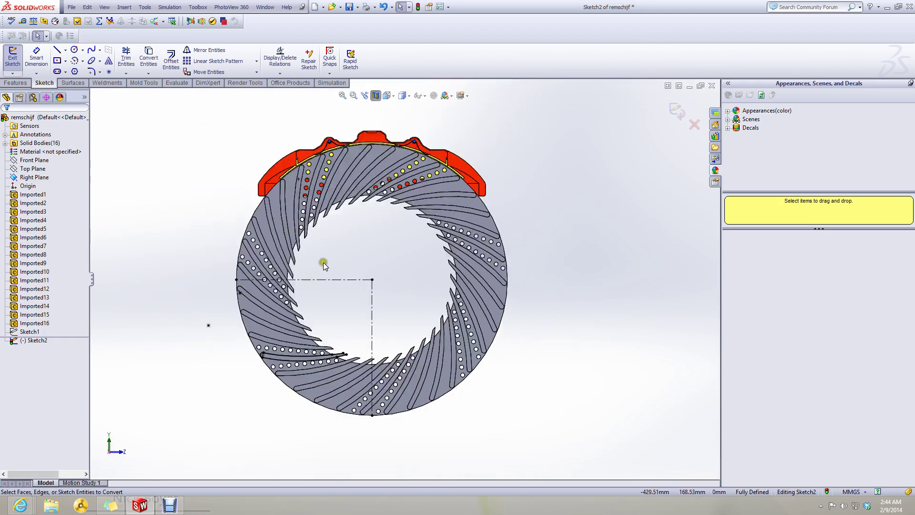
- Draw a circle centred on the disc's center point and passing through the converted slot's inner tip, about 99.4 mm in diameter
scroll(320, 263, "down", 2)
left_click(73, 51)
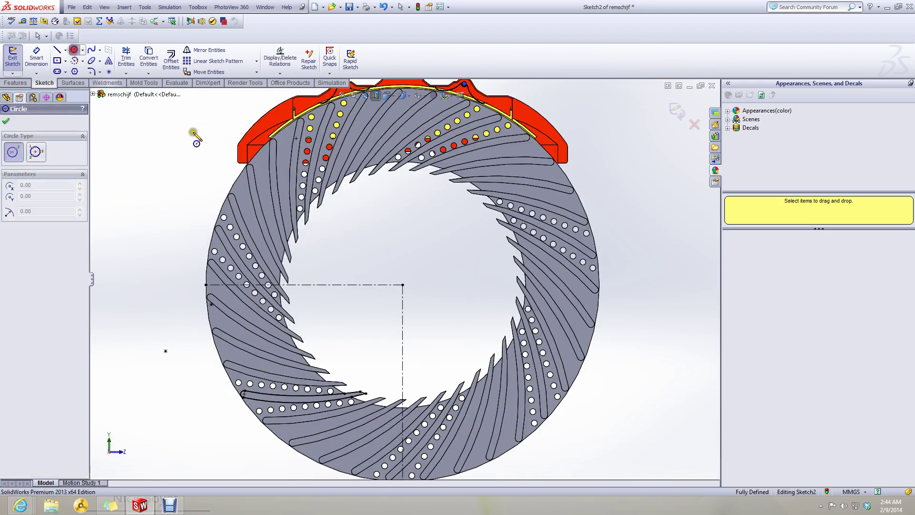
left_click(402, 284)
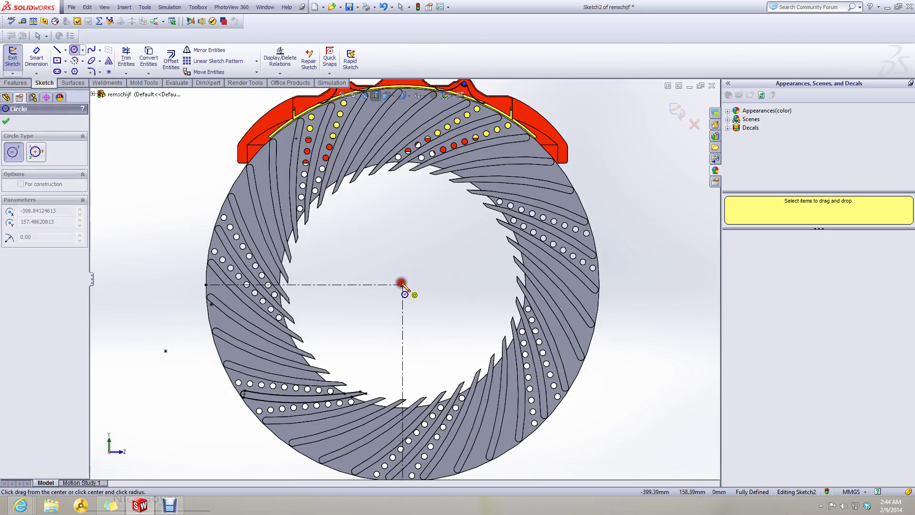
left_click(367, 395)
key("Escape")
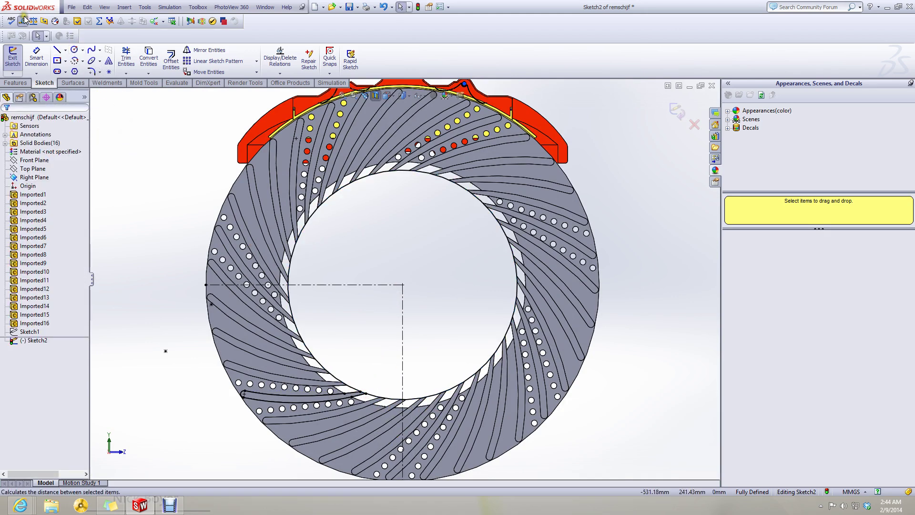
- Measure the new circle's diameter, record 99.44 in the desktop sticky note, and close the measurement
left_click(22, 21)
left_click(436, 396)
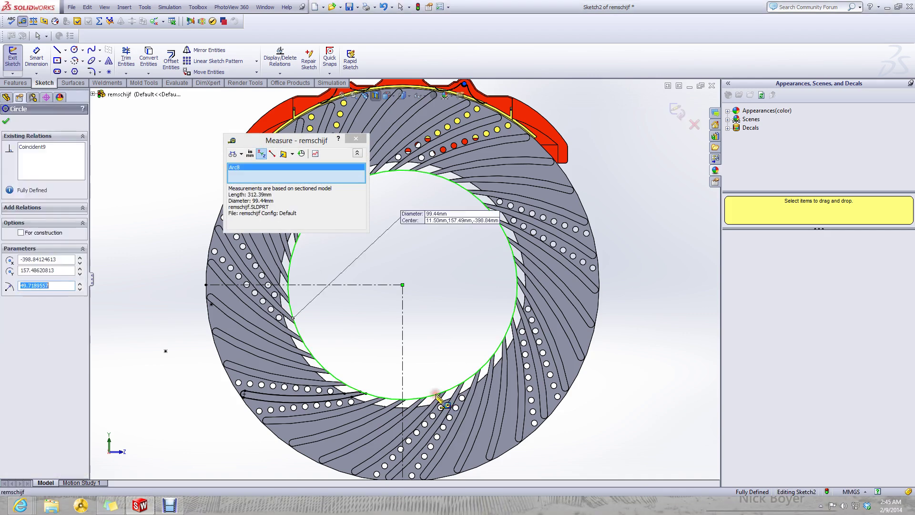
left_click(118, 509)
key("Return")
key("Return")
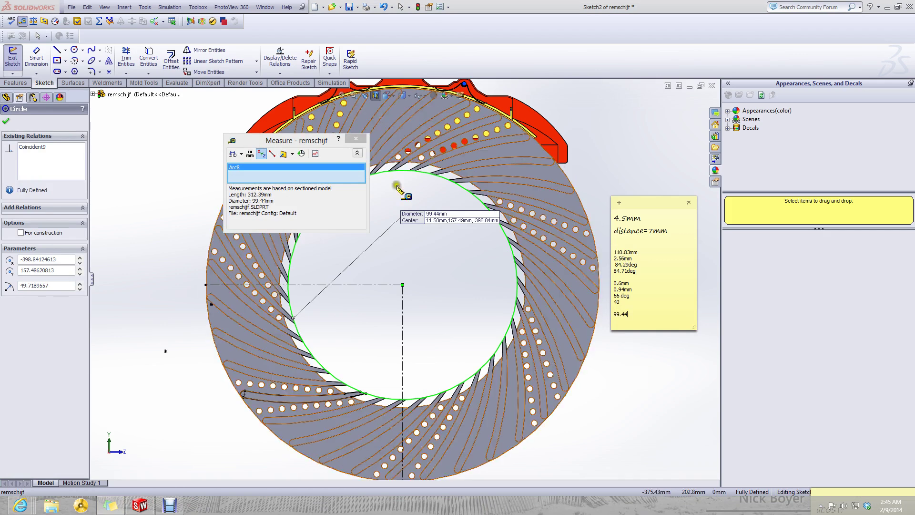
left_click(355, 138)
left_click(424, 268)
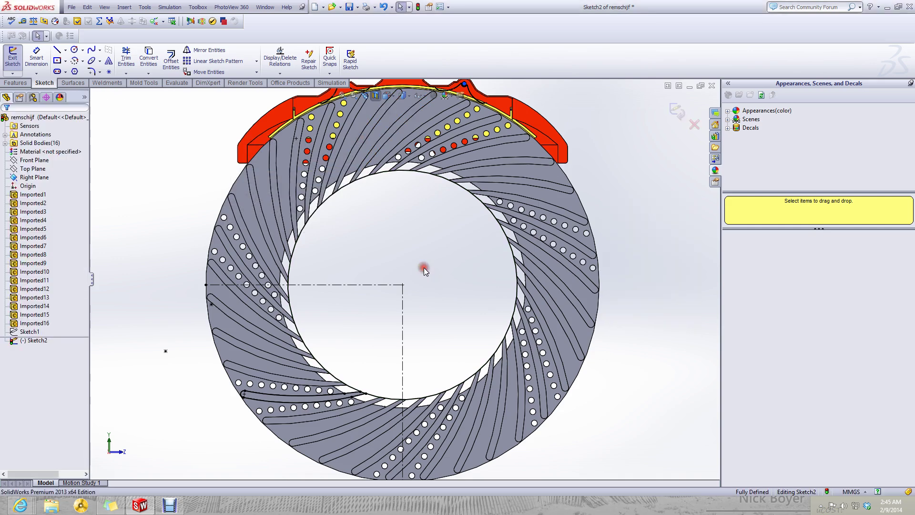
- Select and copy the sketch's centerlines, converted slot outline and circle
scroll(418, 313, "up", 2)
scroll(401, 337, "down", 1)
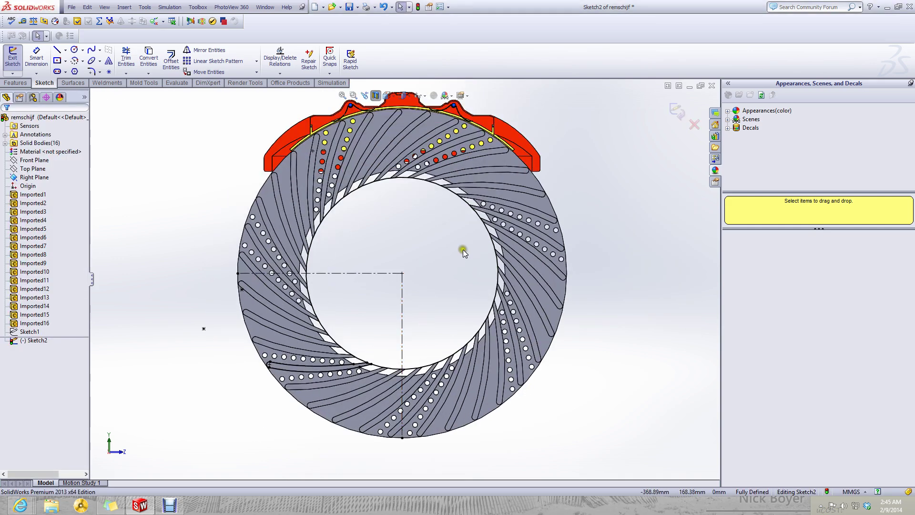
scroll(535, 204, "down", 1)
scroll(461, 285, "down", 1)
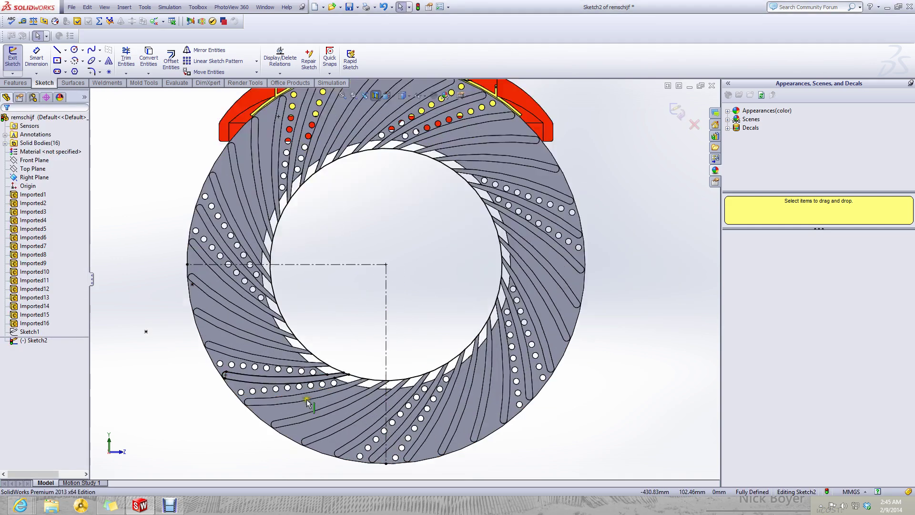
scroll(308, 404, "down", 1)
left_click_drag(493, 218, 136, 450)
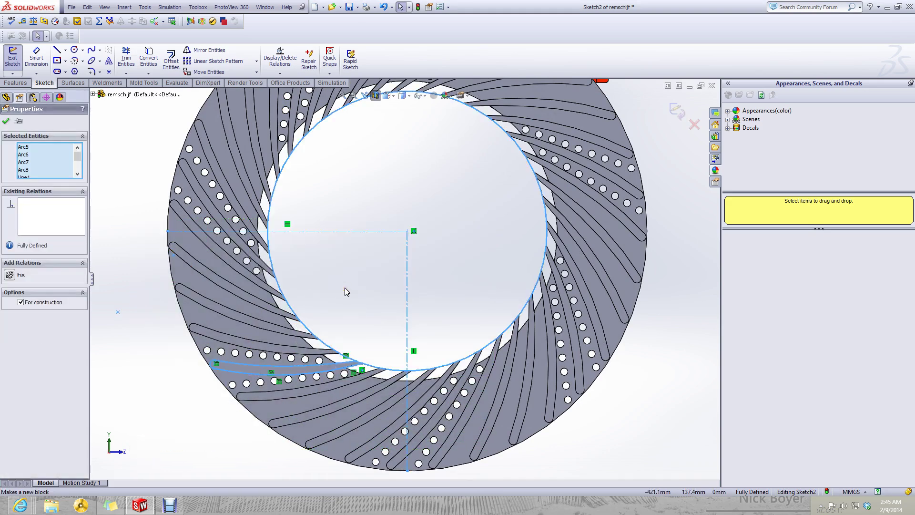
- Switch to the Part3 document and start a sketch on the rear disc's inward-facing flat face, viewed straight on
left_click(695, 190)
left_click(689, 86)
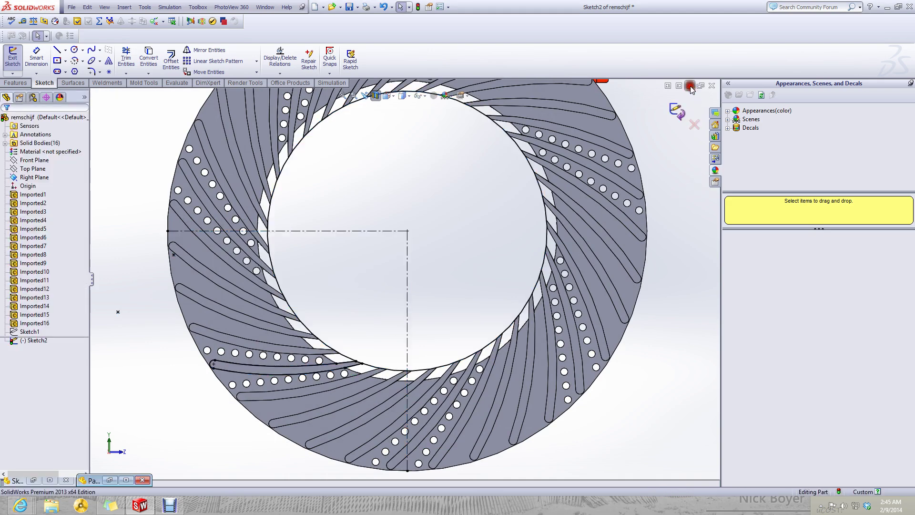
left_click(125, 480)
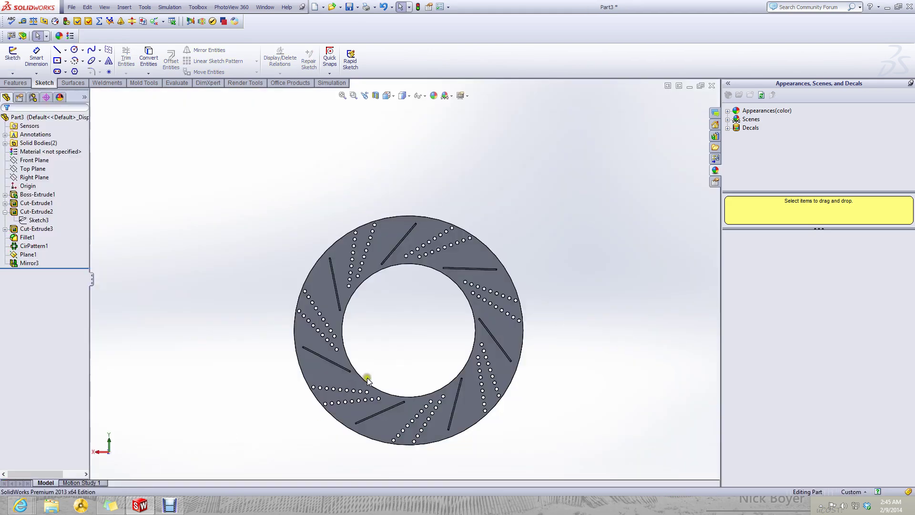
middle_click_drag(421, 411, 381, 458)
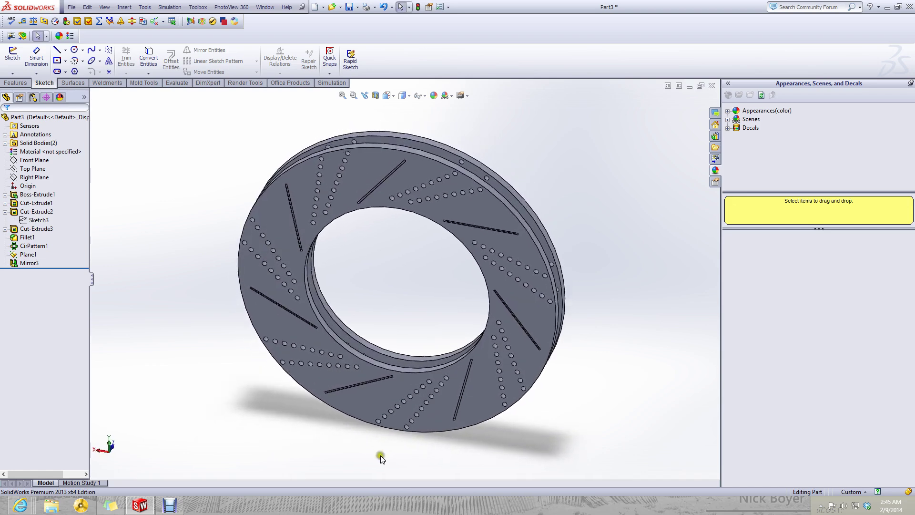
left_click(12, 54)
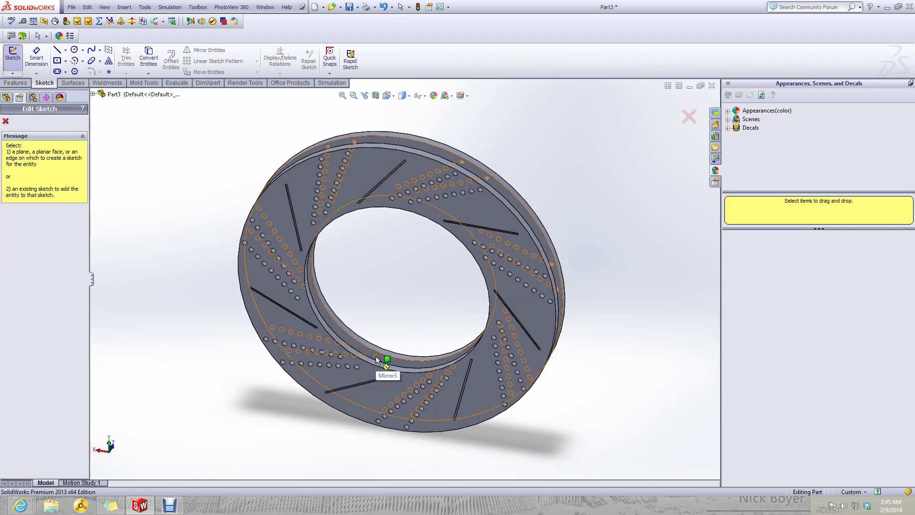
left_click(376, 360)
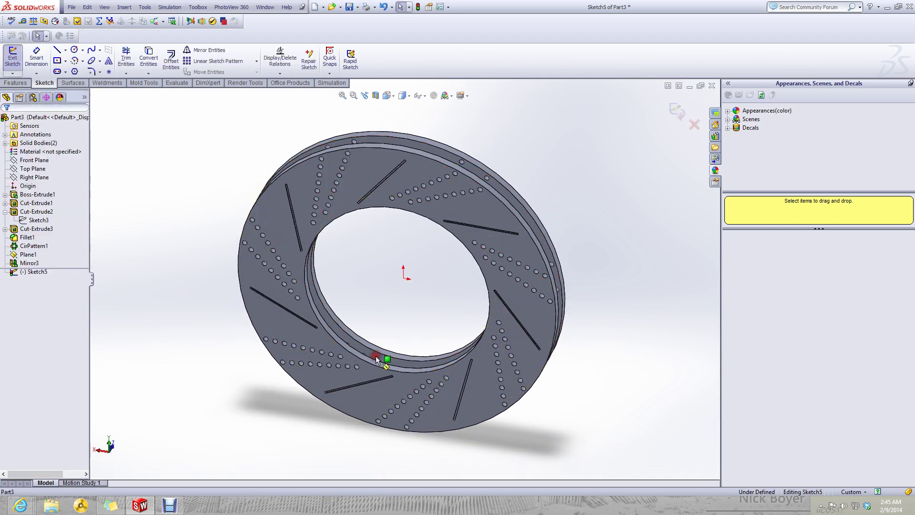
left_click(386, 95)
left_click(435, 140)
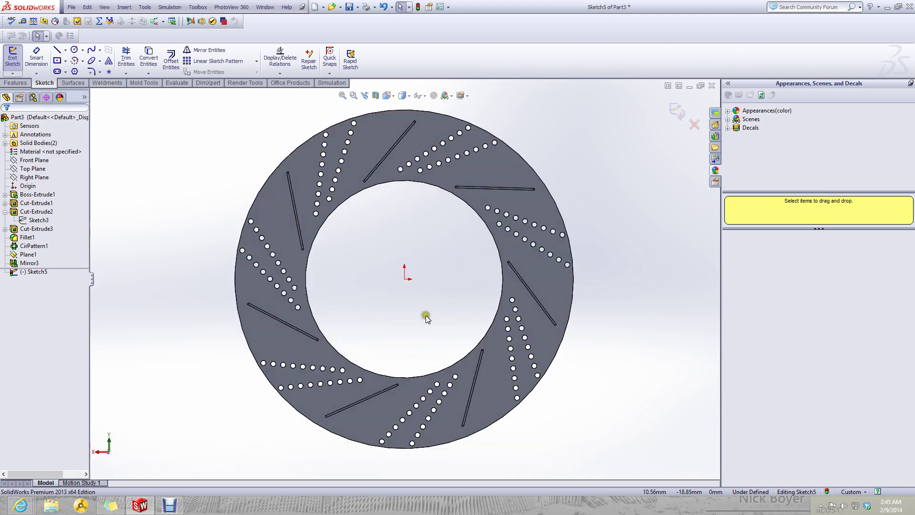
- Paste the copied sketch geometry and move it from the circle's center to the origin
key("ctrl+v")
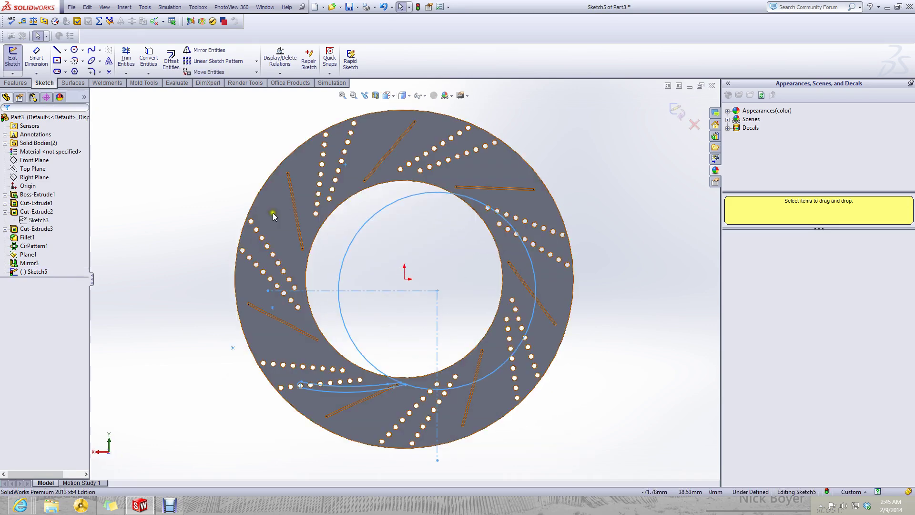
left_click(236, 74)
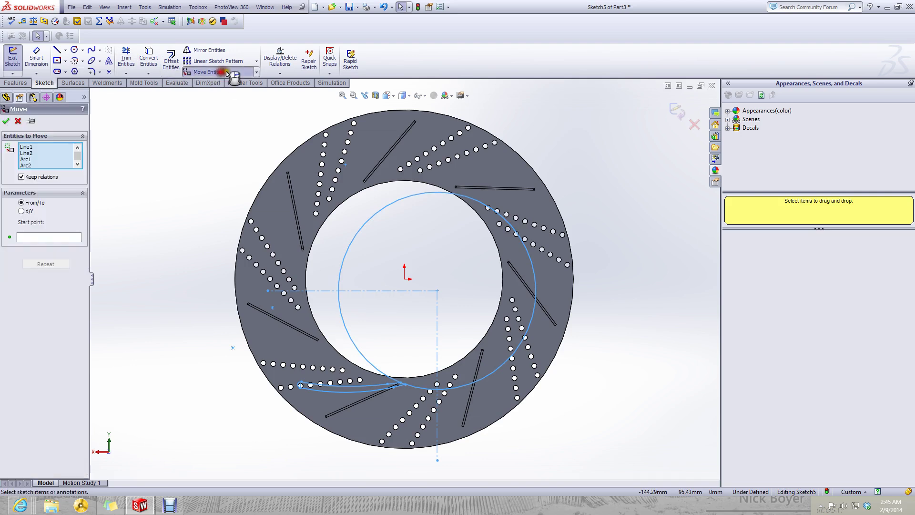
left_click(437, 292)
left_click(404, 278)
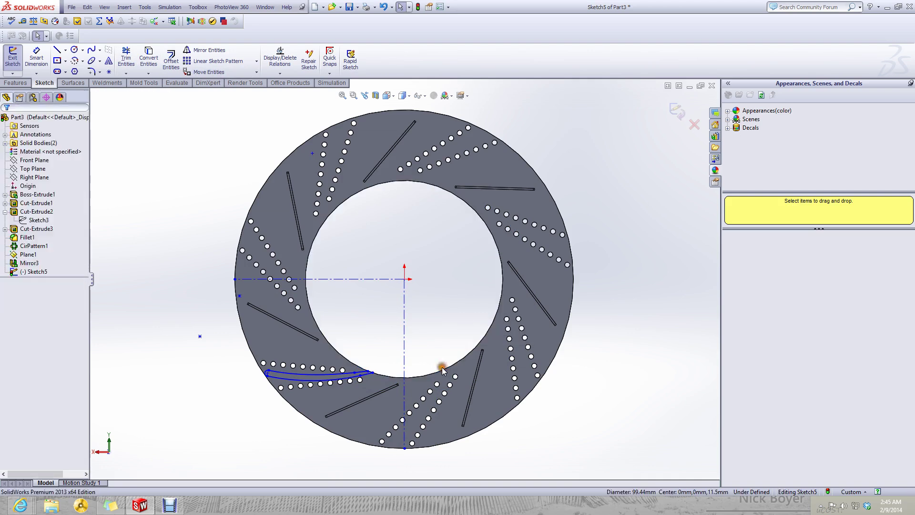
- Delete the vertical and horizontal centerlines from the pasted geometry
left_click(404, 341)
key("Delete")
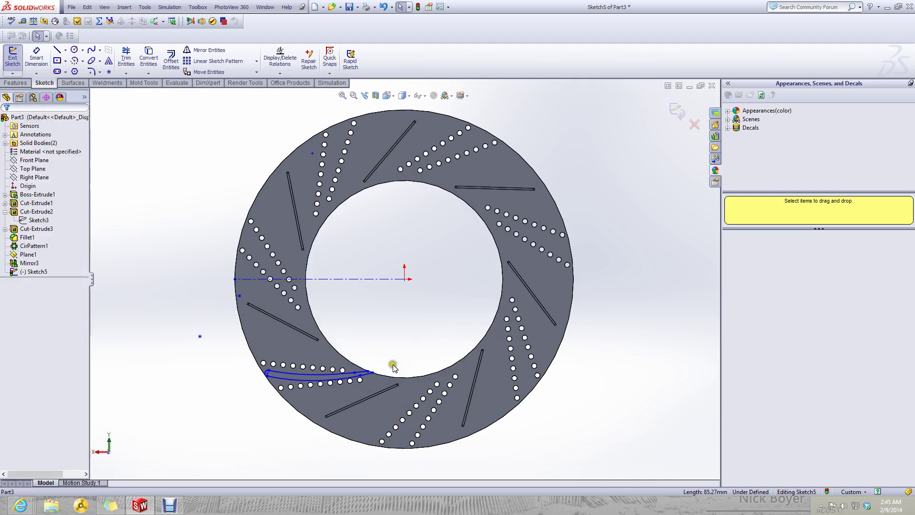
left_click(374, 279)
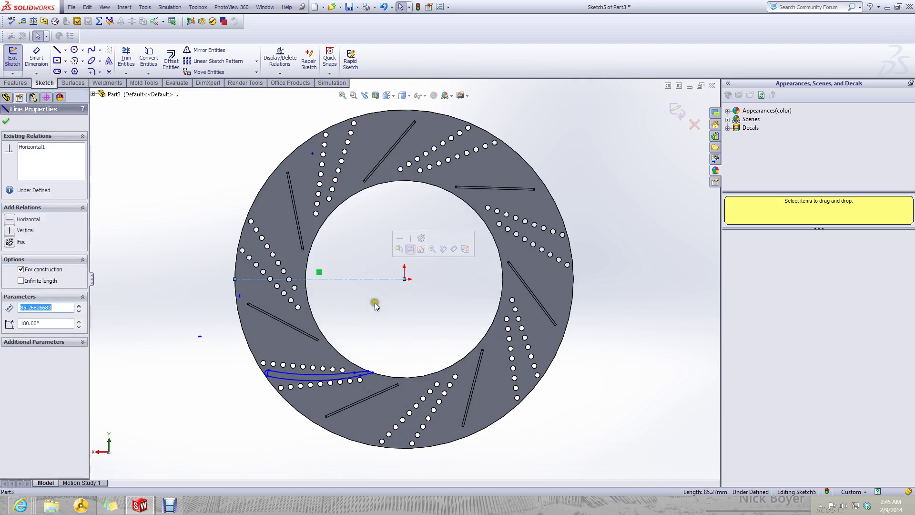
key("Delete")
- Examine the pasted slot outline's fit against the hole rows, the disc's inner and outer edges, and the gap between the discs
scroll(371, 364, "down", 5)
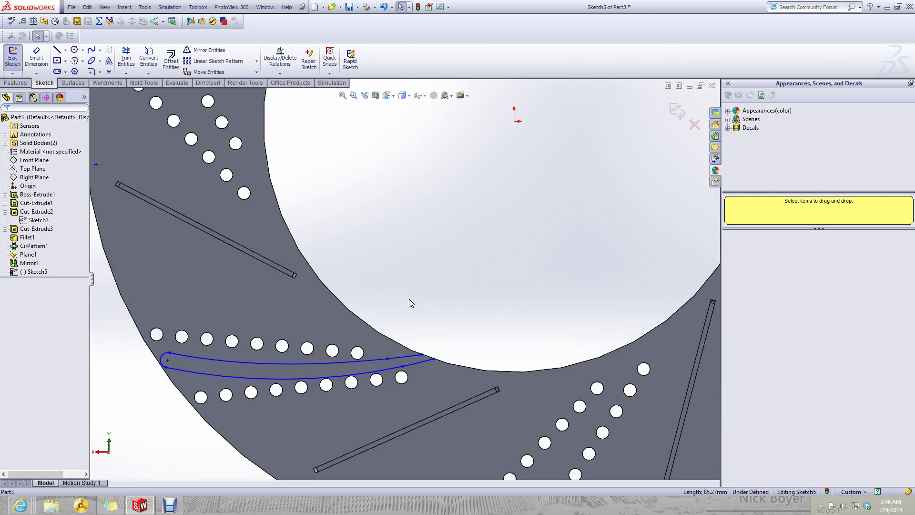
scroll(409, 299, "up", 2)
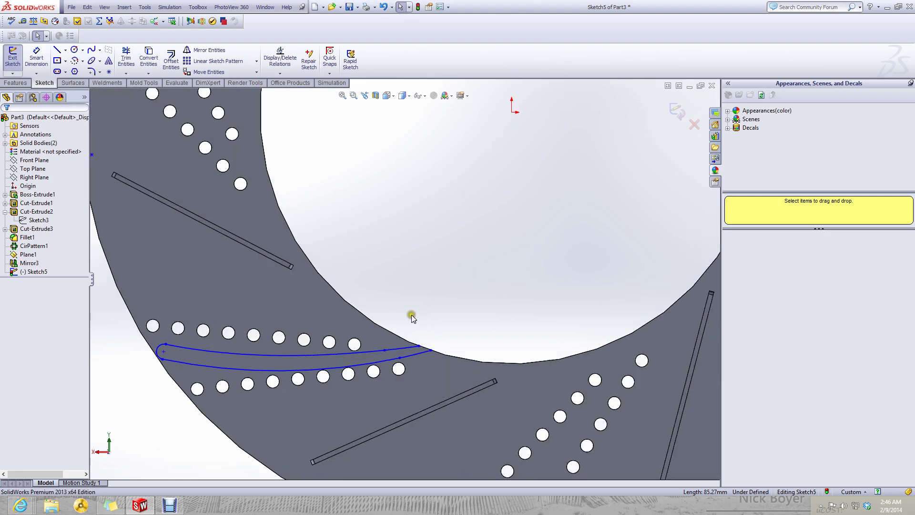
scroll(405, 339, "down", 3)
scroll(305, 377, "down", 3)
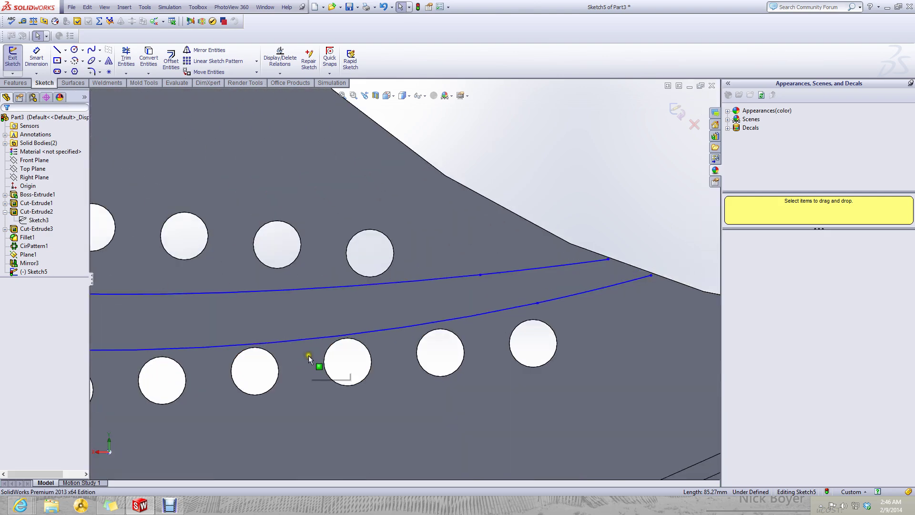
scroll(335, 360, "up", 4)
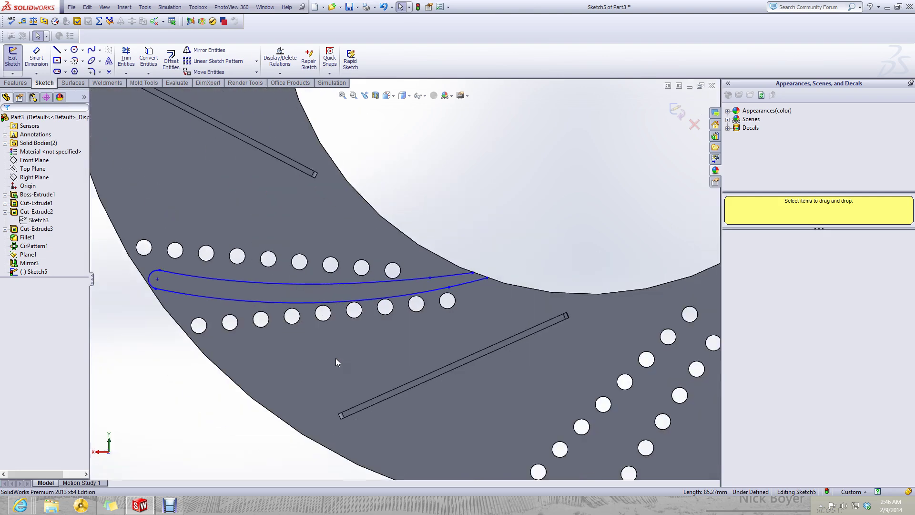
scroll(335, 358, "up", 3)
scroll(429, 234, "down", 1)
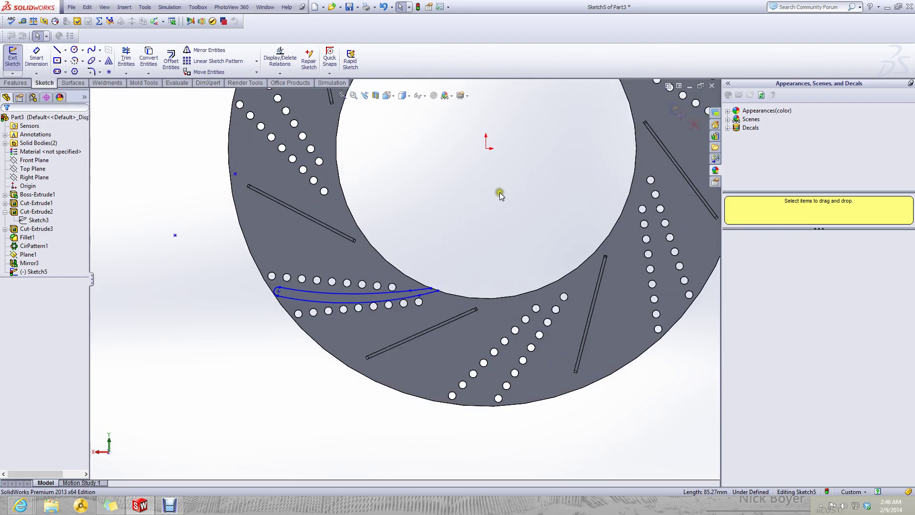
scroll(334, 233, "down", 1)
scroll(293, 301, "down", 5)
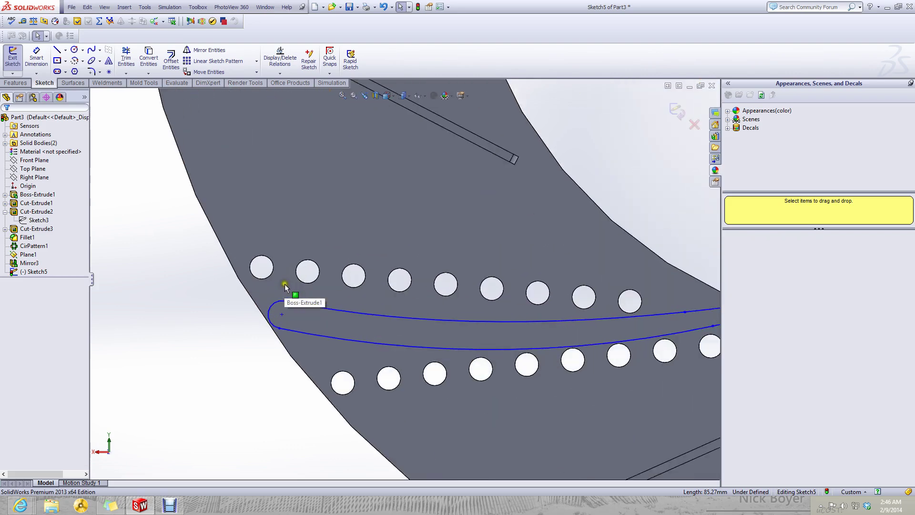
scroll(270, 321, "up", 5)
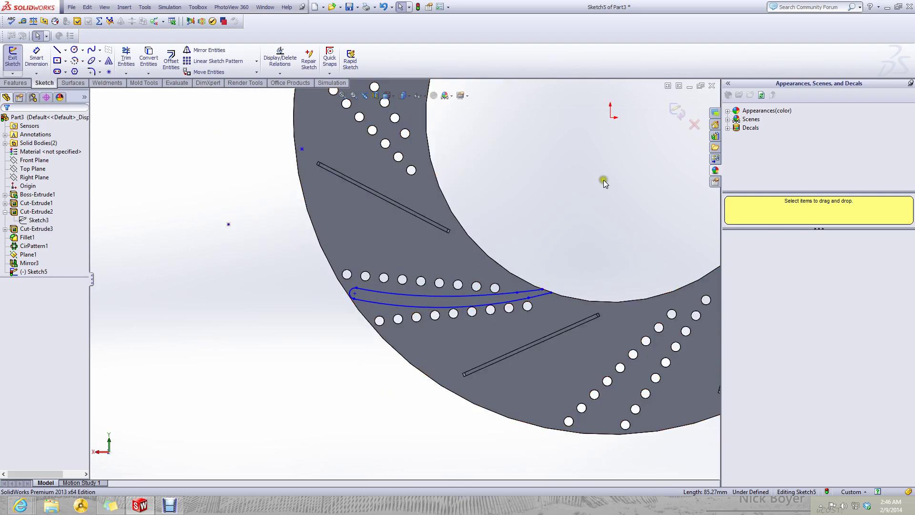
scroll(607, 179, "up", 4)
middle_click_drag(480, 187, 486, 300)
scroll(474, 291, "down", 5)
mouse_move(454, 260)
middle_mouse_down()
mouse_move(476, 253)
mouse_move(461, 304)
mouse_move(436, 328)
mouse_move(434, 339)
mouse_move(449, 342)
mouse_move(414, 335)
middle_mouse_up()
scroll(458, 343, "down", 6)
scroll(449, 342, "up", 4)
scroll(403, 332, "up", 4)
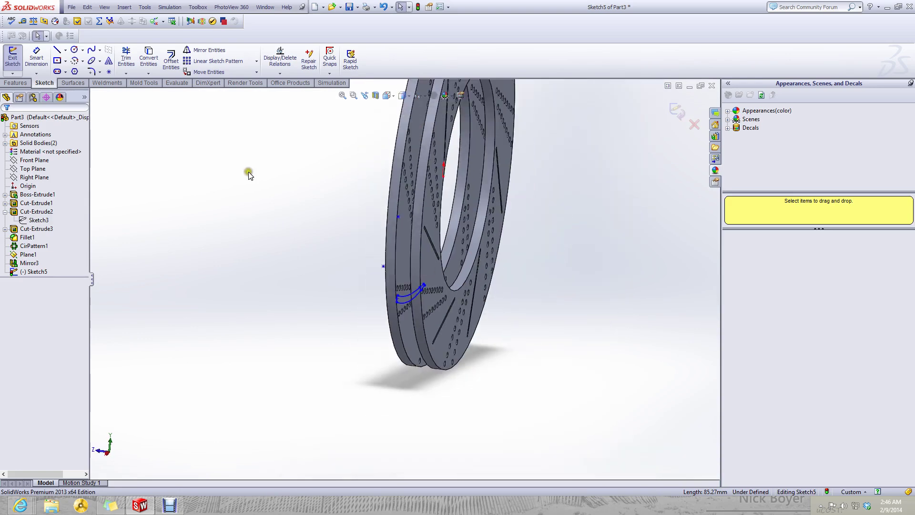
left_click(15, 82)
left_click(16, 60)
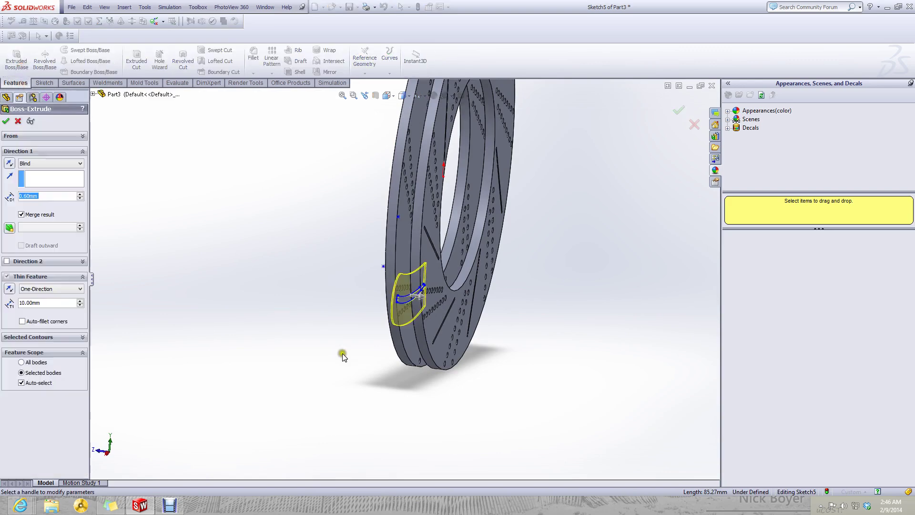
scroll(404, 266, "down", 3)
mouse_move(404, 265)
middle_mouse_down()
mouse_move(416, 249)
mouse_move(402, 254)
middle_mouse_up()
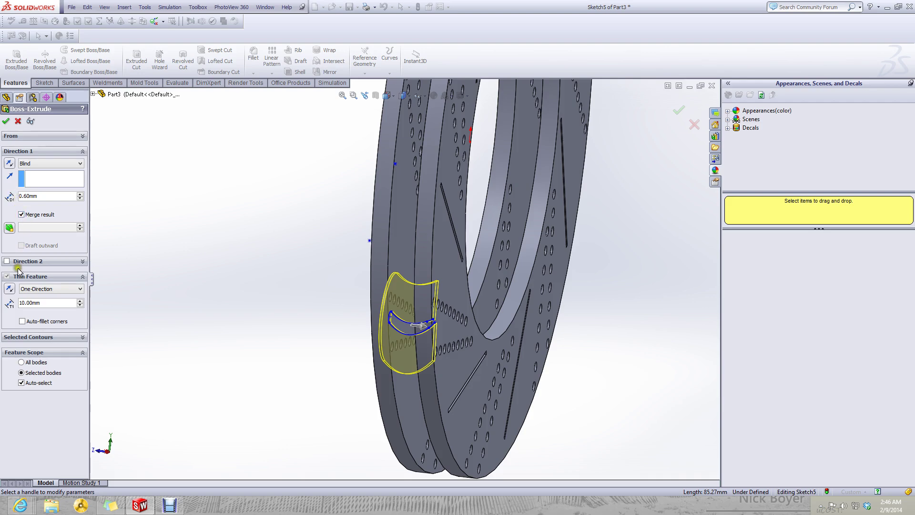
middle_click_drag(351, 321, 304, 311)
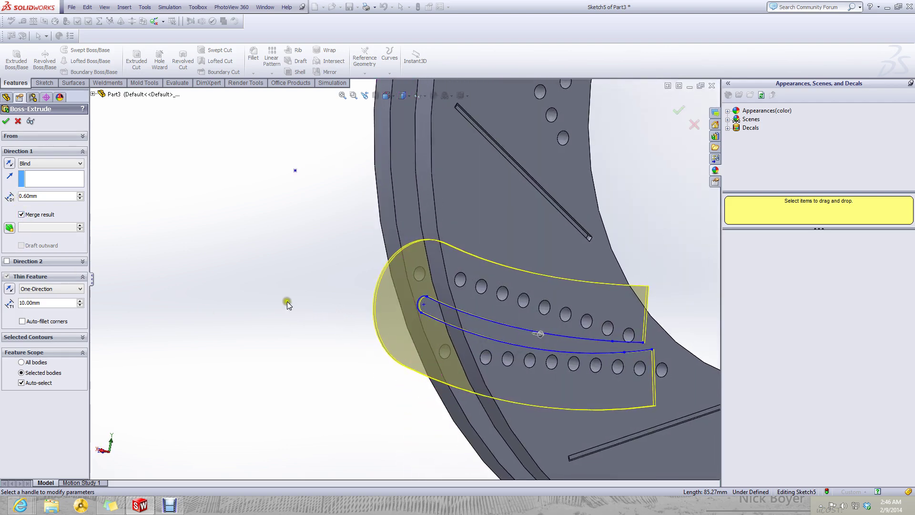
left_click(20, 120)
- Sketch a circle about 49.72 mm in radius, centered on the origin and passing through the open inner end of the slot outline
scroll(409, 361, "up", 2)
scroll(547, 335, "down", 2)
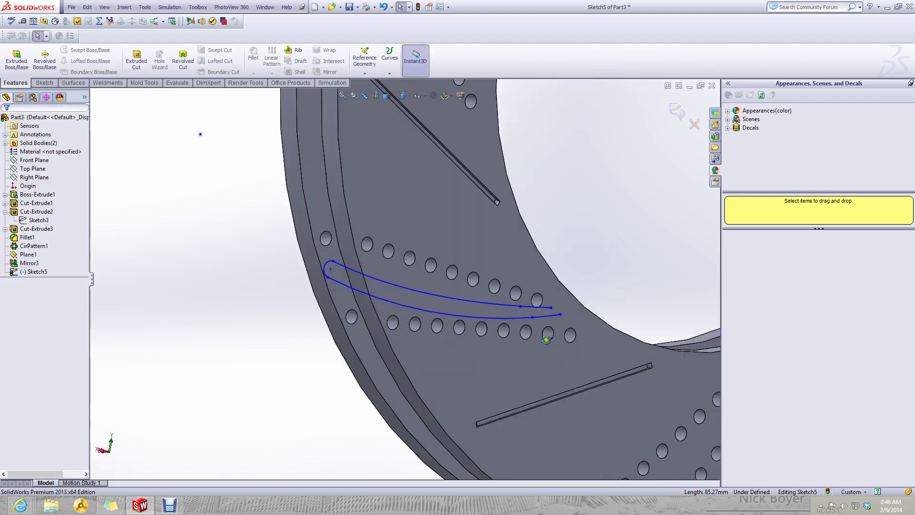
middle_click_drag(547, 335, 513, 339)
scroll(514, 339, "up", 3)
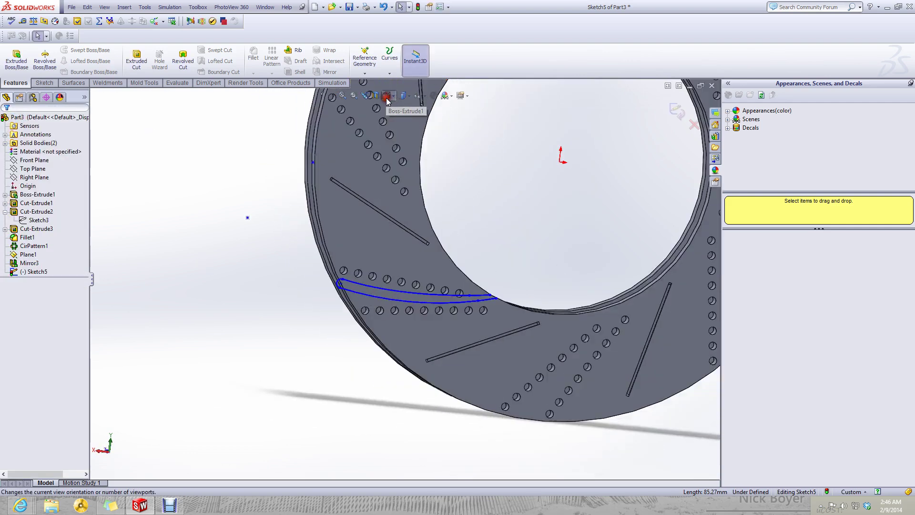
left_click(386, 95)
left_click(433, 143)
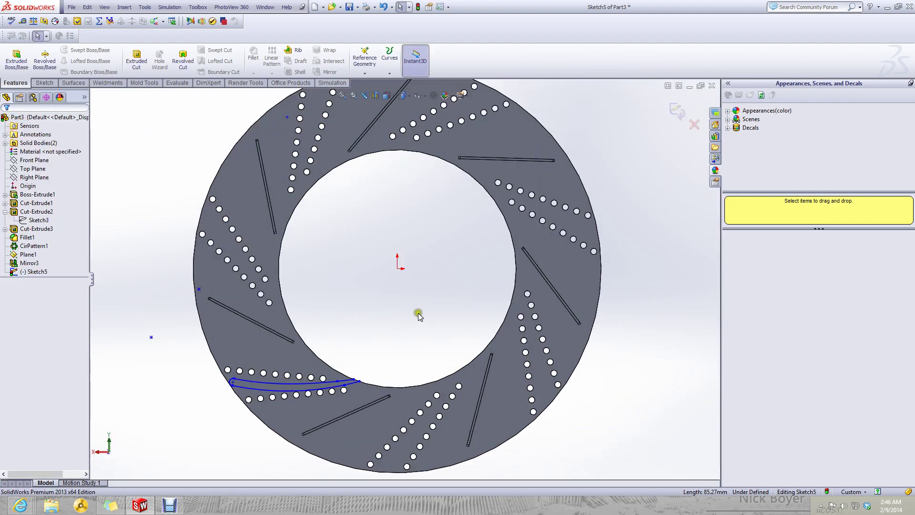
left_click(44, 82)
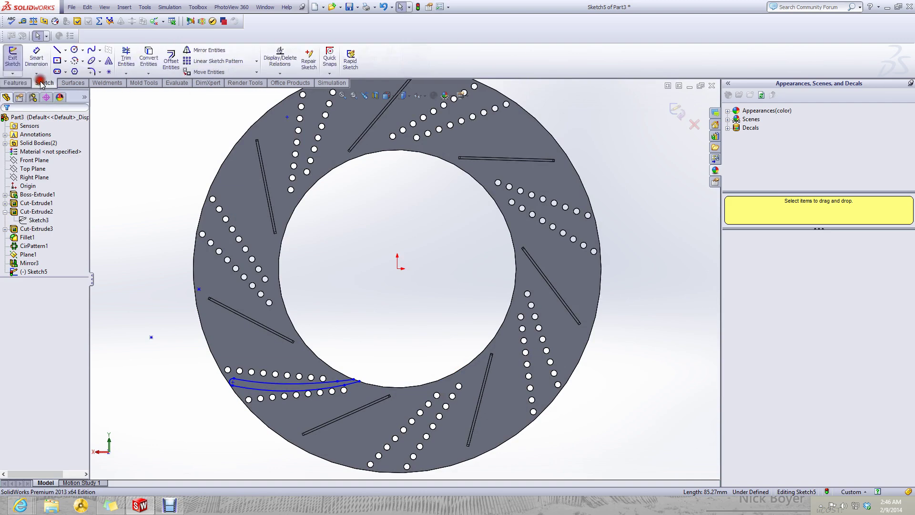
left_click(74, 50)
left_click(398, 267)
scroll(372, 376, "down", 5)
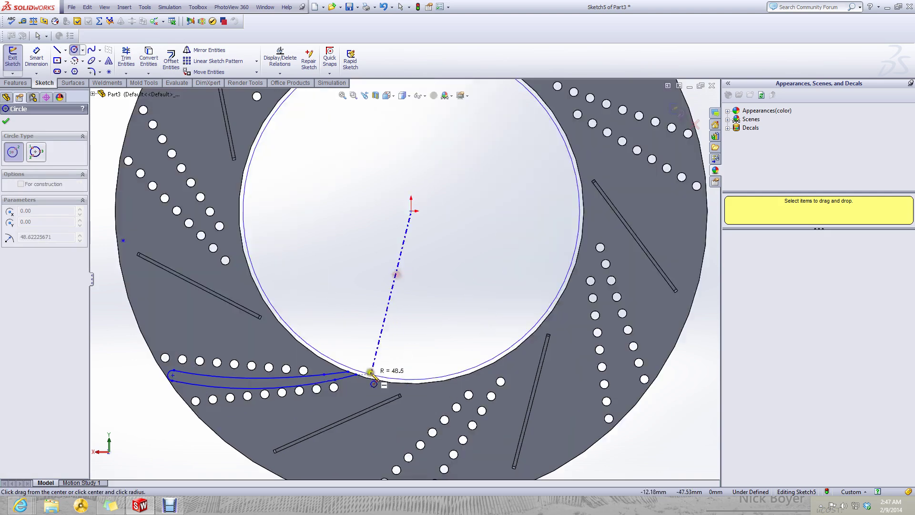
left_click(349, 352)
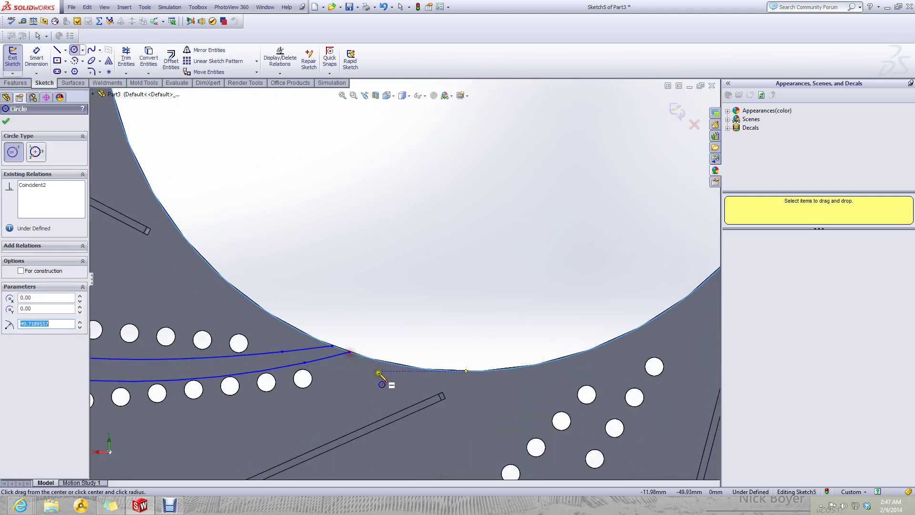
left_click(5, 121)
- Trim away the circle outside the slot, leaving only the short arc that closes the slot outline's inner end
left_click(125, 54)
left_click_drag(372, 381, 367, 304)
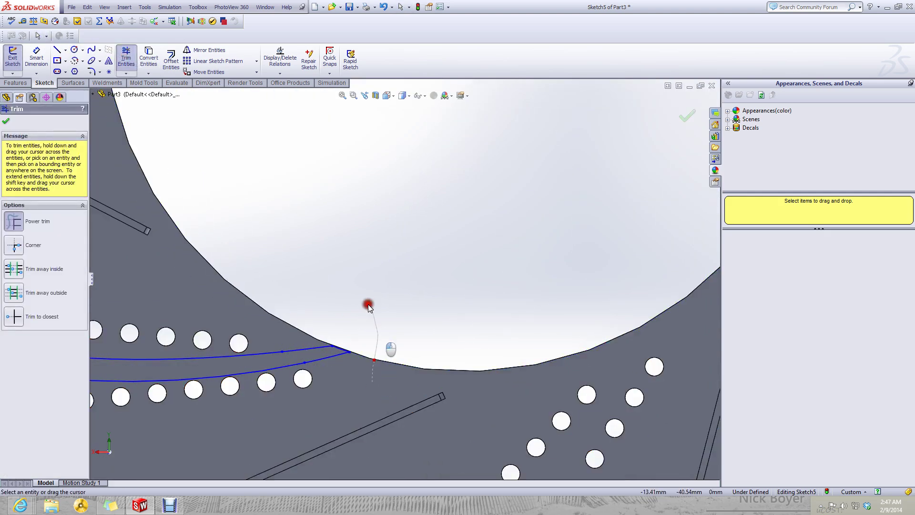
scroll(365, 327, "down", 3)
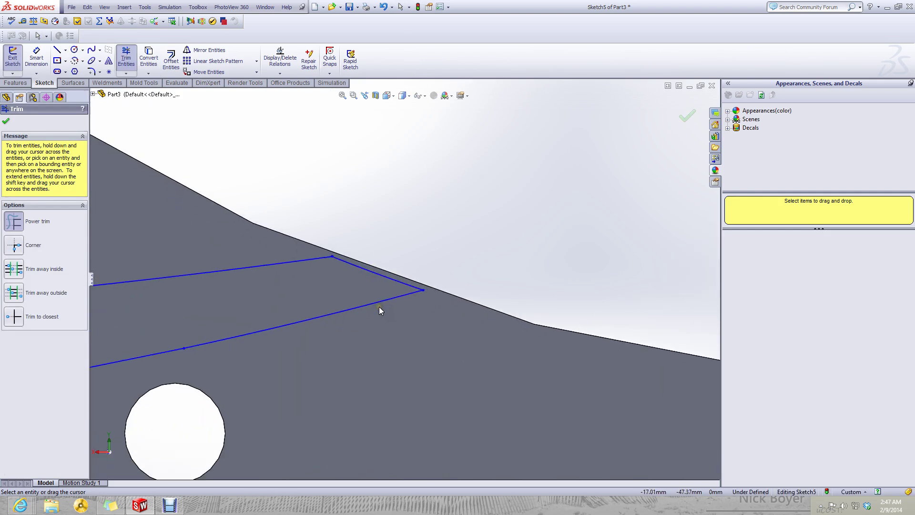
scroll(379, 307, "up", 8)
left_click(688, 116)
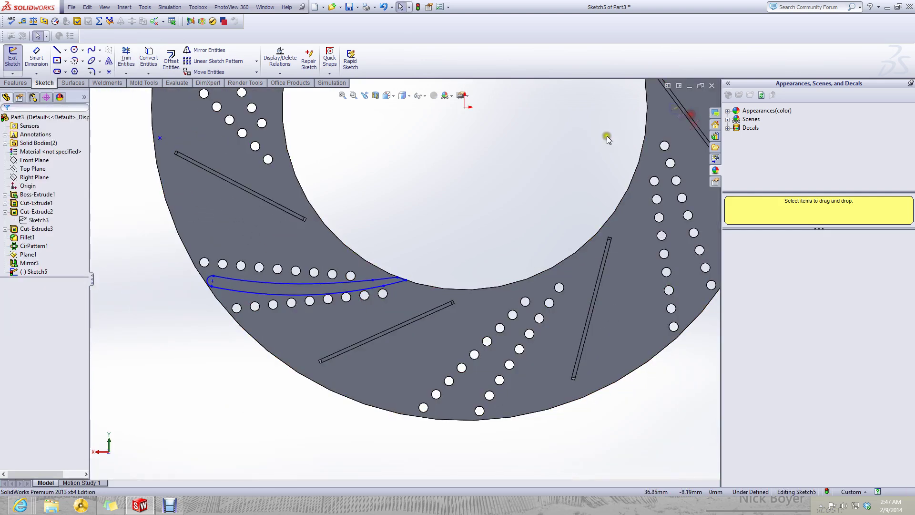
- Extrude the closed slot outline as a blind boss 7 mm deep
left_click(15, 82)
left_click(16, 59)
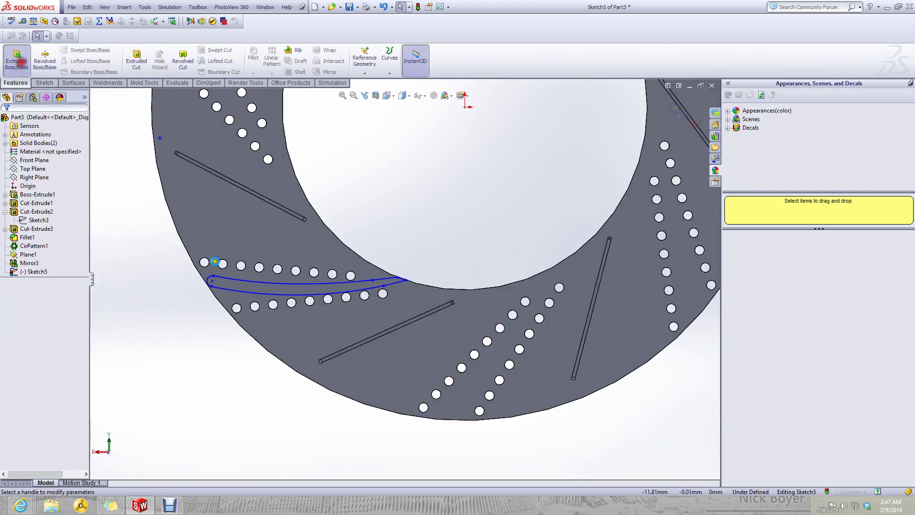
type("7")
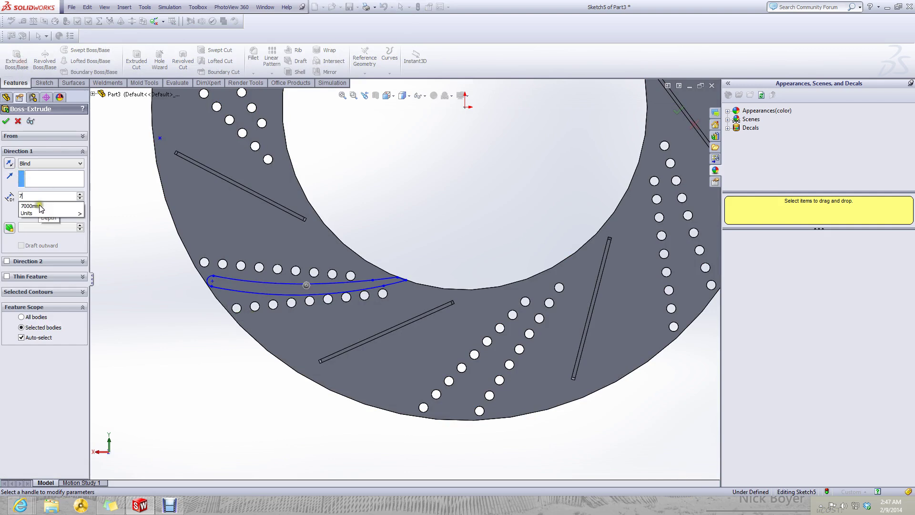
key("Return")
left_click(6, 121)
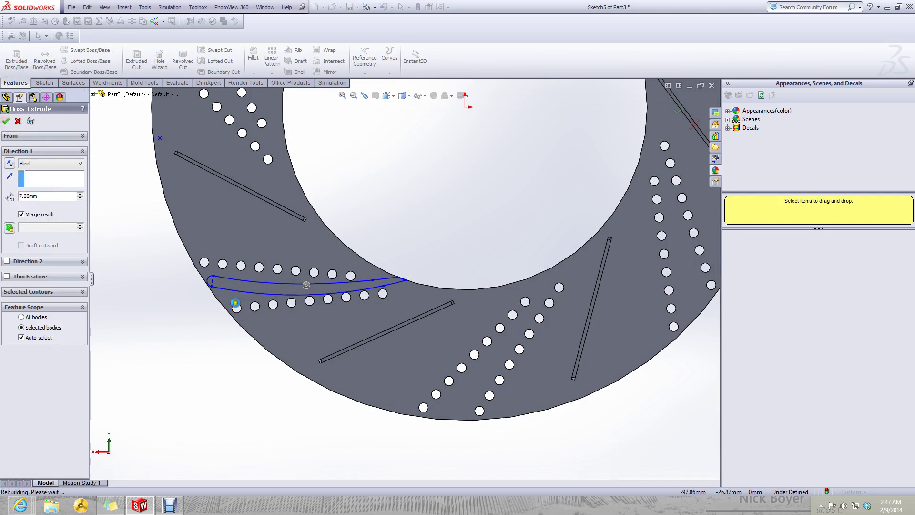
- Hide the disc body while viewing its holed face straight on
left_click(210, 352)
middle_click_drag(209, 351, 245, 365)
left_click(387, 95)
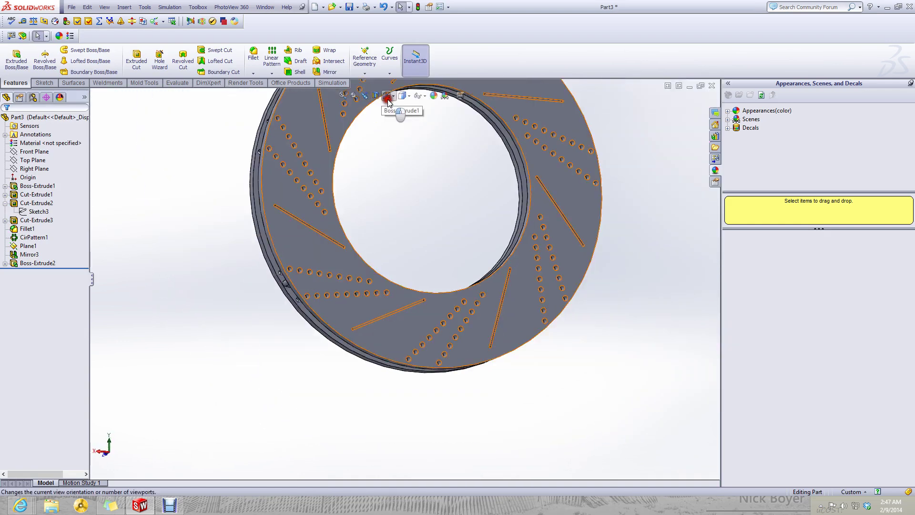
left_click(433, 142)
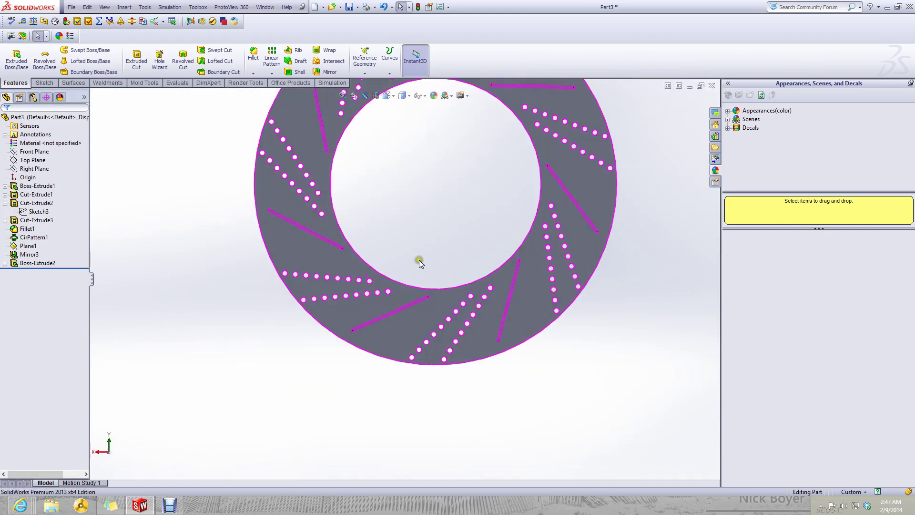
scroll(419, 259, "down", 1)
scroll(418, 259, "up", 3)
scroll(426, 264, "down", 1)
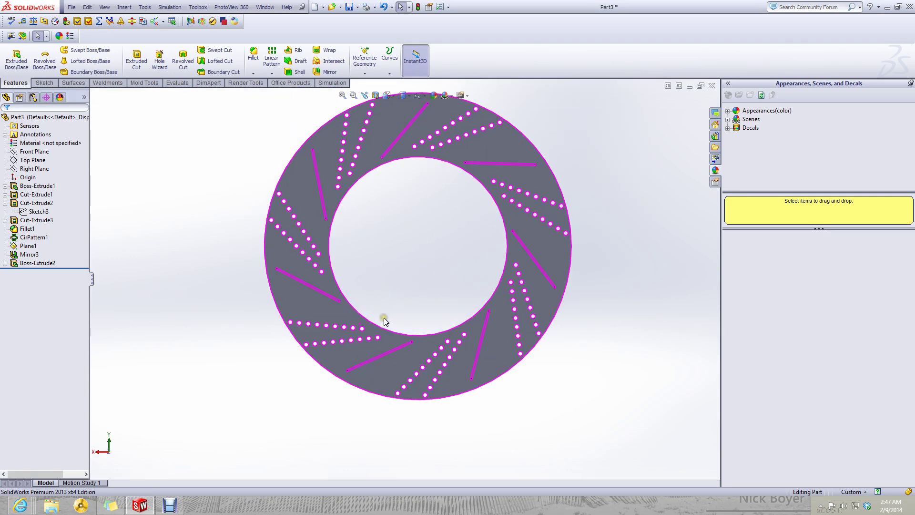
right_click(409, 356)
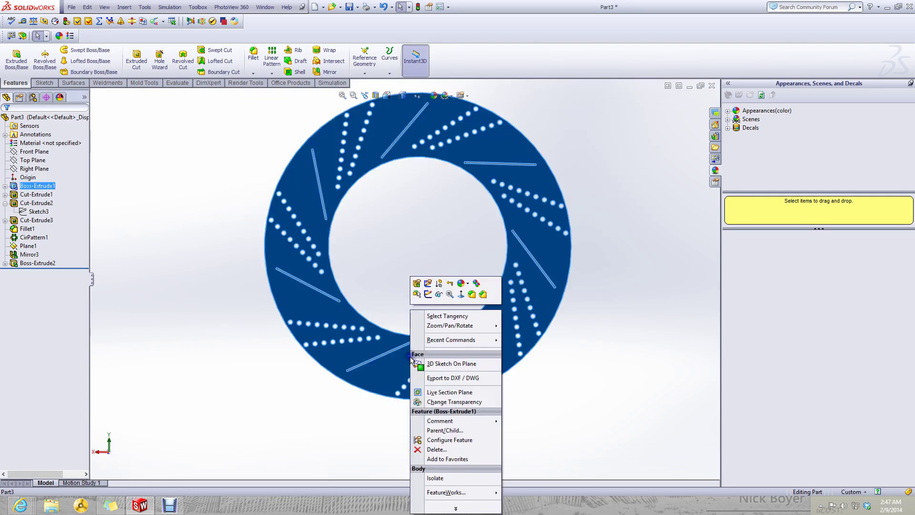
left_click(437, 295)
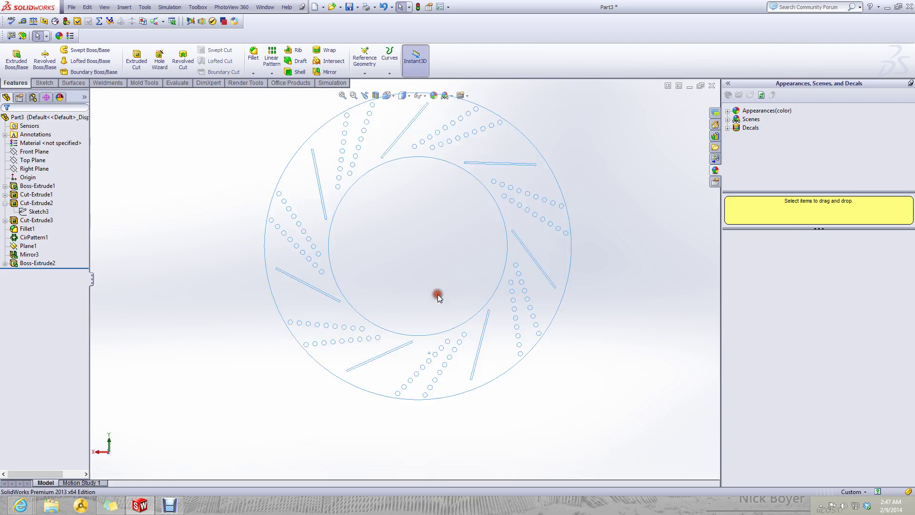
- Show the hidden body again through the new vane extrusion
left_click(29, 247)
left_click(32, 254)
left_click(38, 263)
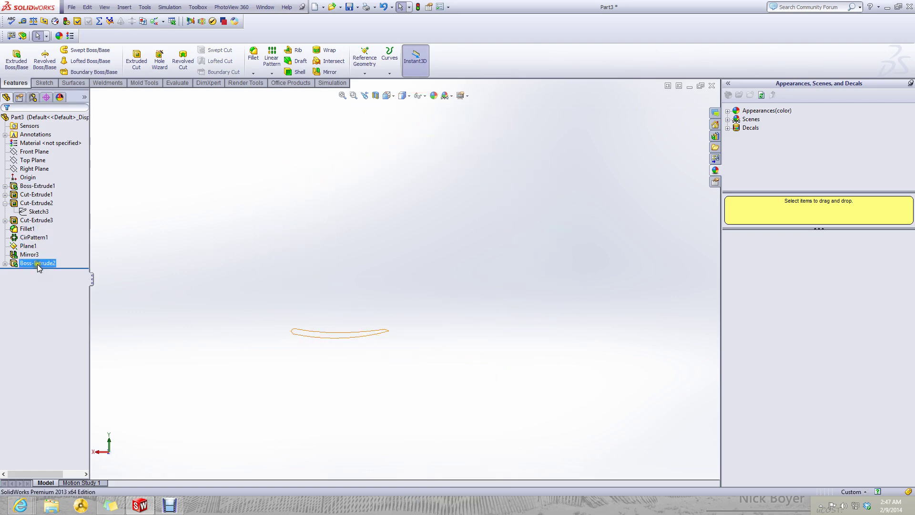
right_click(23, 265)
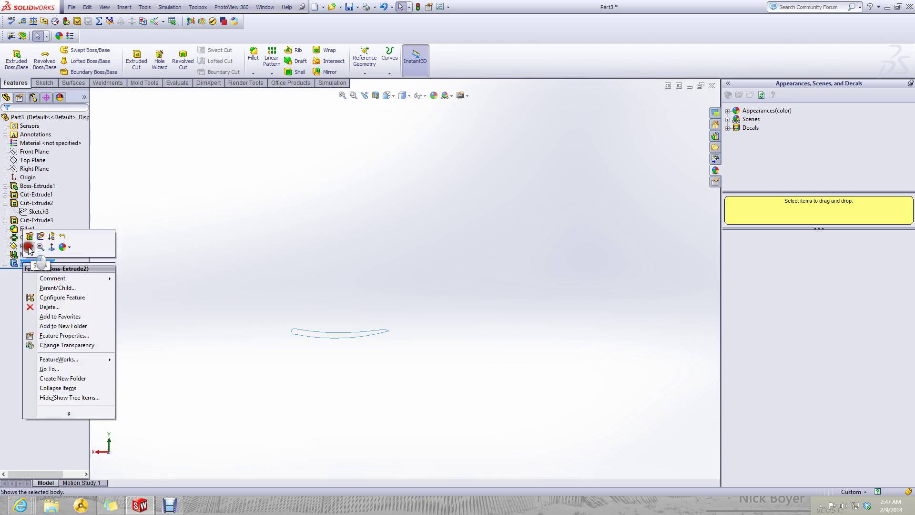
left_click(29, 247)
left_click(264, 346)
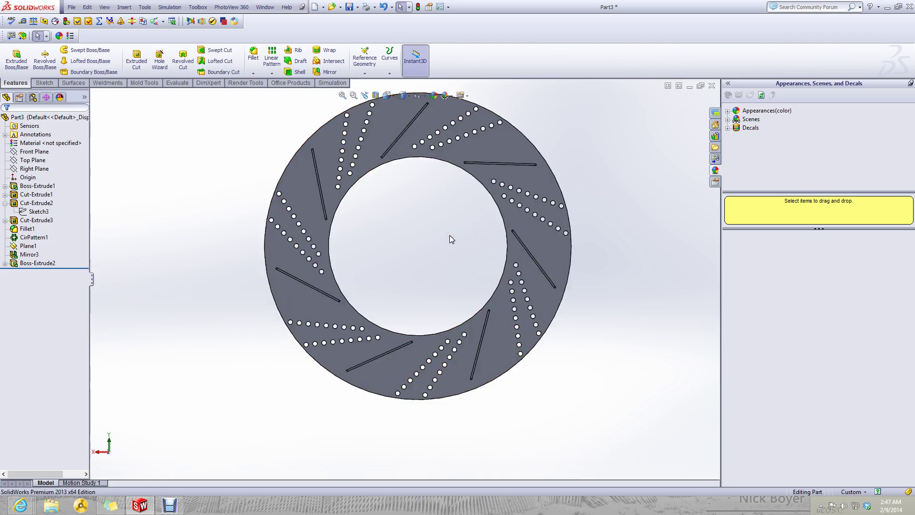
- Give the whole part a transparent white appearance (RGB 255, 255, 255)
mouse_move(397, 300)
middle_mouse_down()
mouse_move(462, 293)
mouse_move(402, 300)
middle_mouse_up()
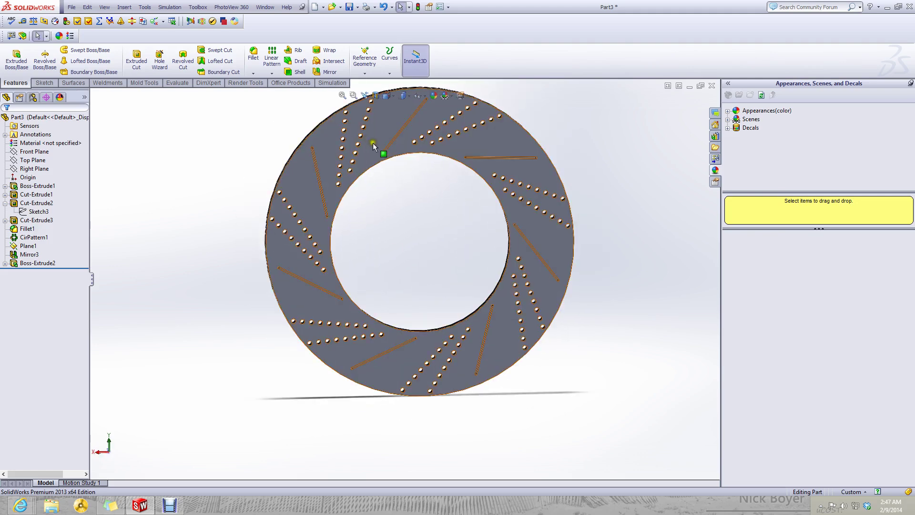
scroll(372, 142, "up", 2)
scroll(401, 199, "down", 1)
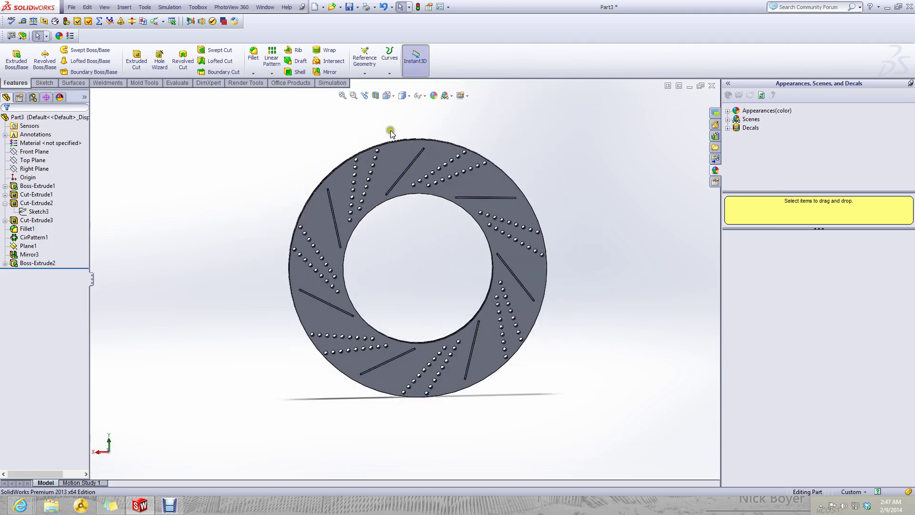
left_click(435, 97)
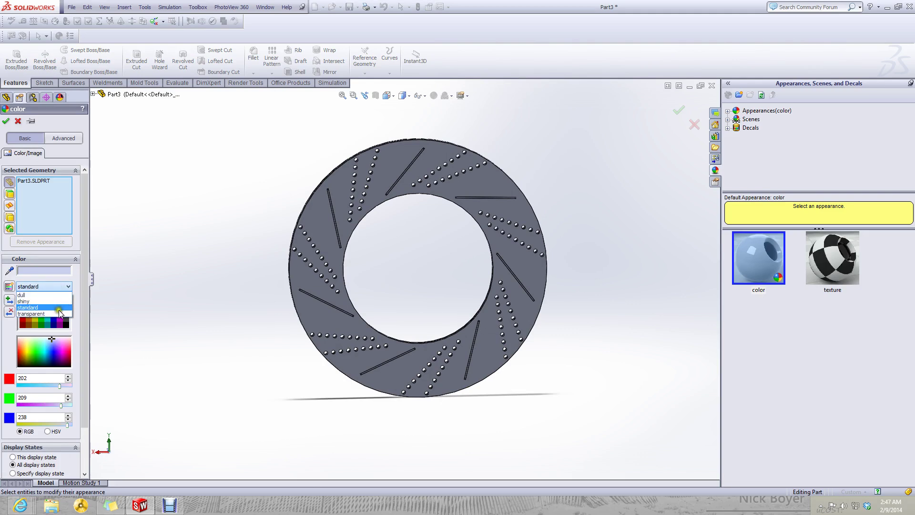
left_click(66, 300)
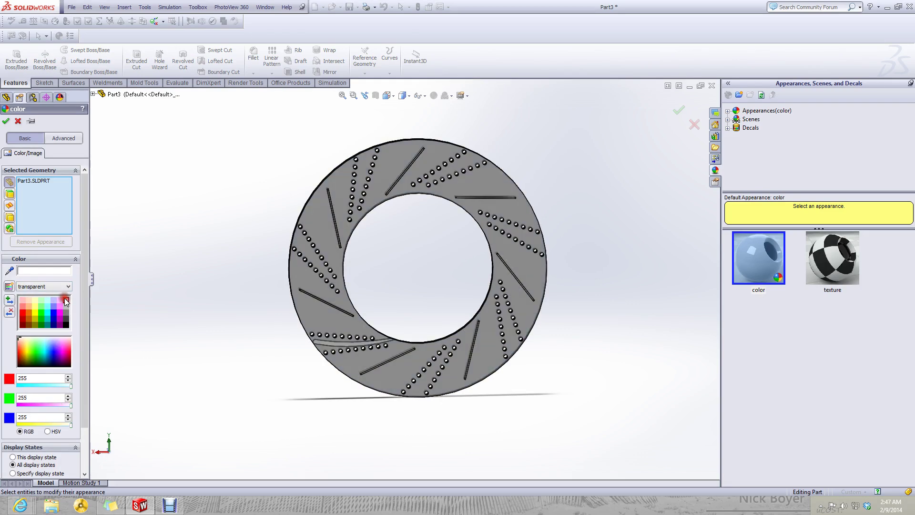
left_click(5, 121)
left_click(567, 189)
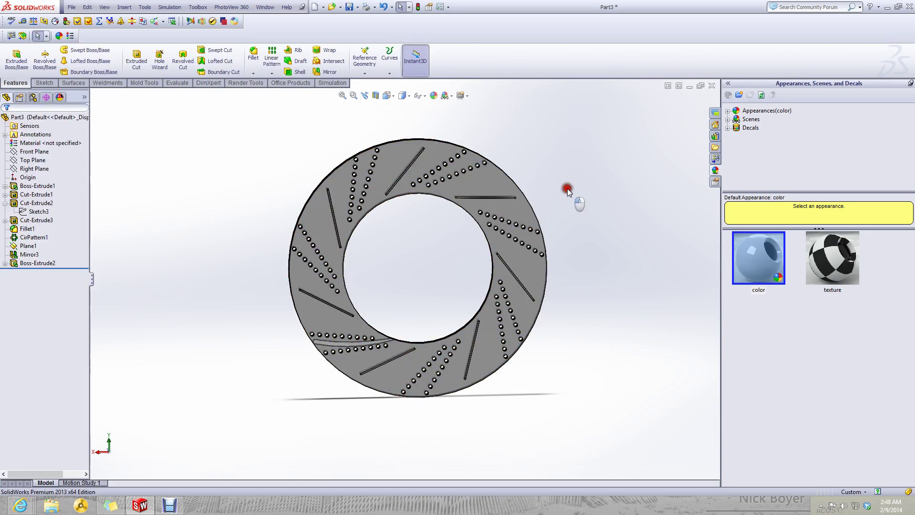
- Select the curved vane between the two discs as the feature for a circular pattern
left_click(393, 98)
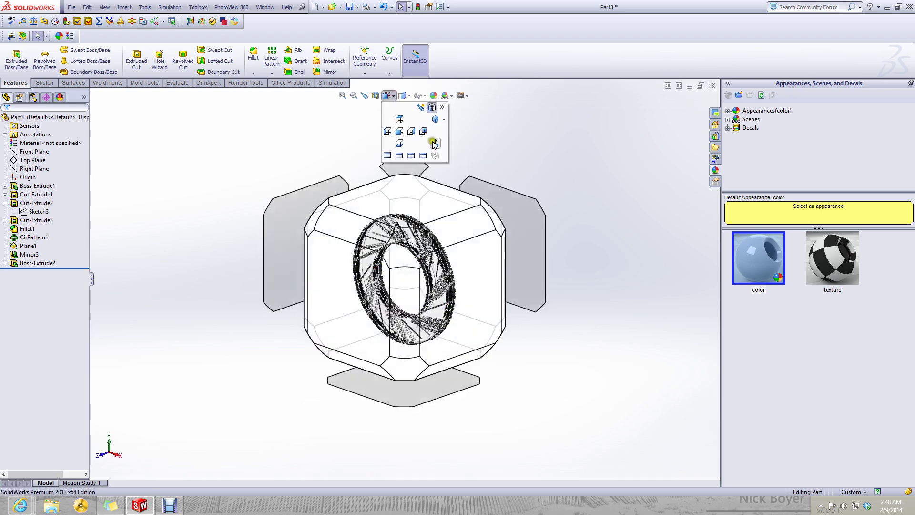
left_click(551, 283)
scroll(596, 305, "down", 2)
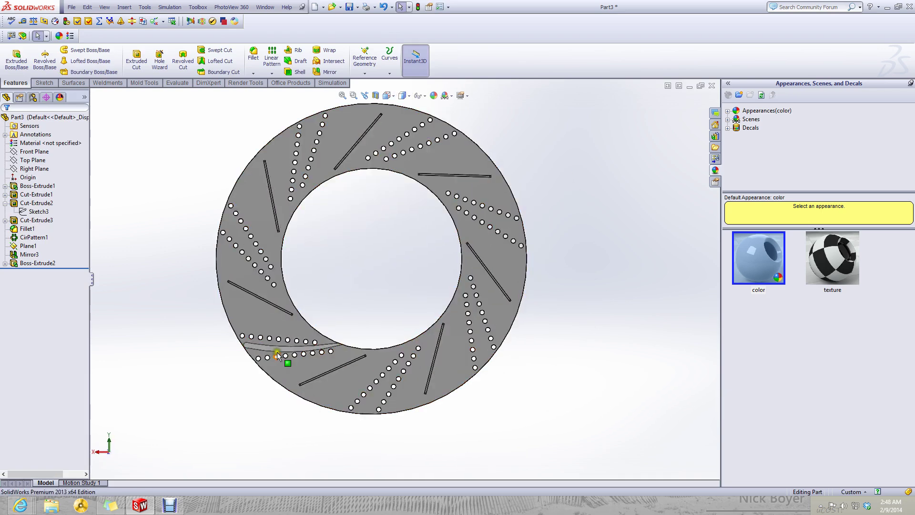
middle_click_drag(285, 351, 300, 380)
left_click(290, 356)
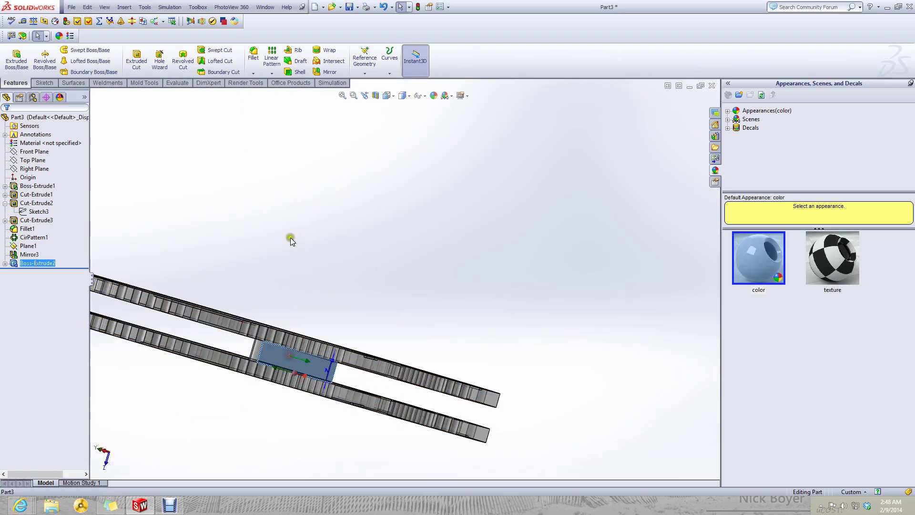
left_click(279, 74)
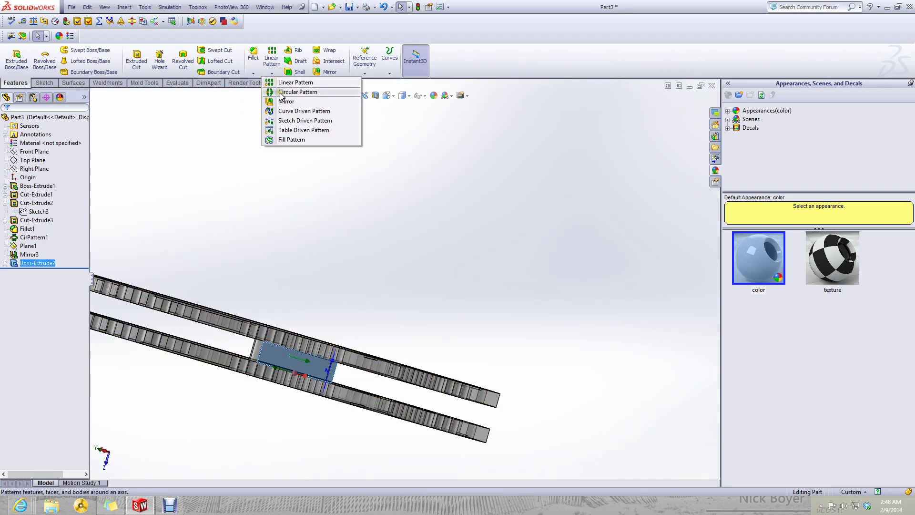
left_click(286, 92)
- Set the disc's inner circular edge as the rotation reference for the vane's 360° circular pattern
middle_click_drag(372, 220, 319, 328)
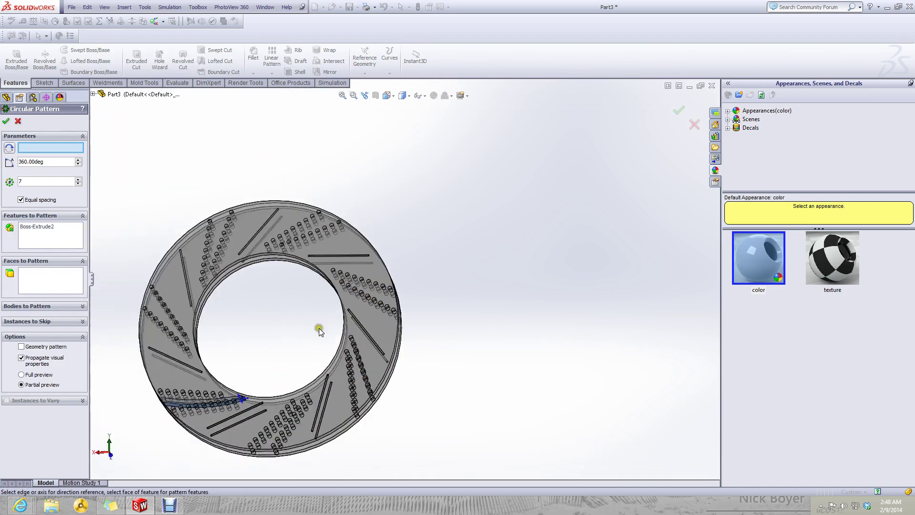
left_click(404, 96)
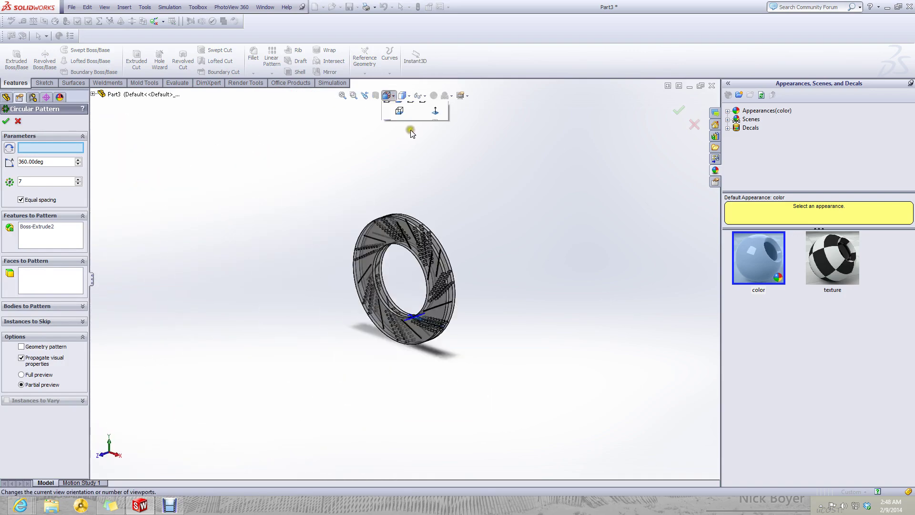
left_click(436, 153)
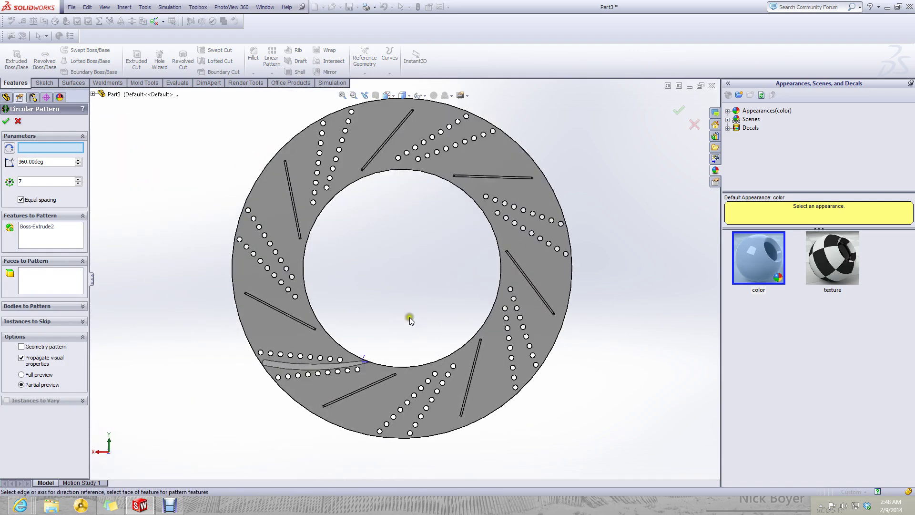
left_click(306, 240)
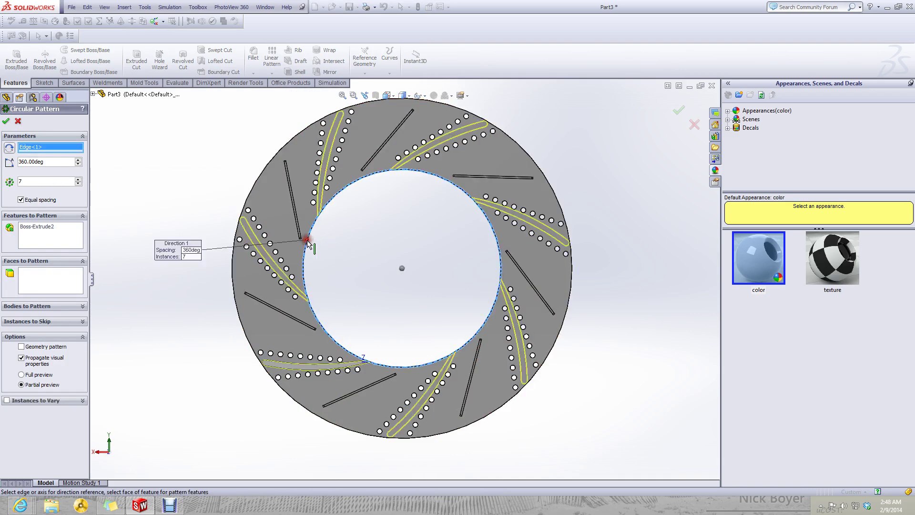
- Set the number of vane instances in the circular pattern to 35
left_click(51, 183)
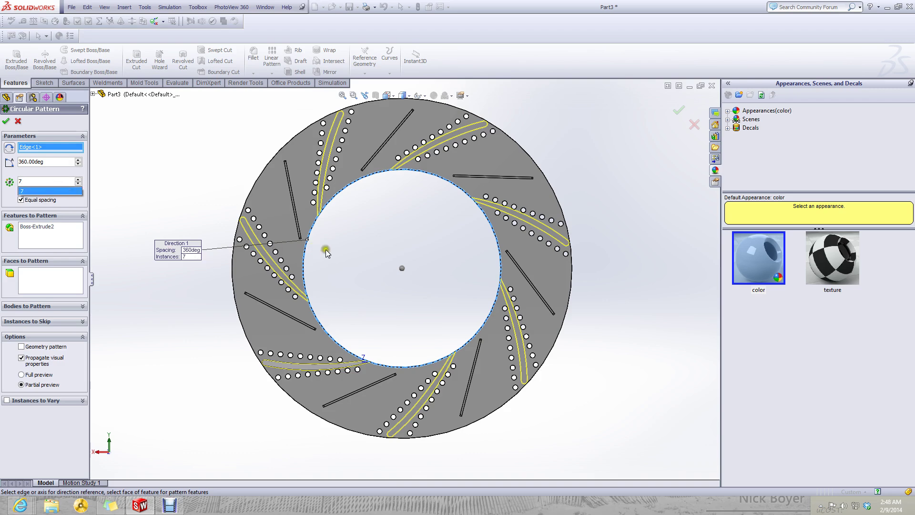
scroll(428, 341, "down", 2)
scroll(444, 358, "up", 2)
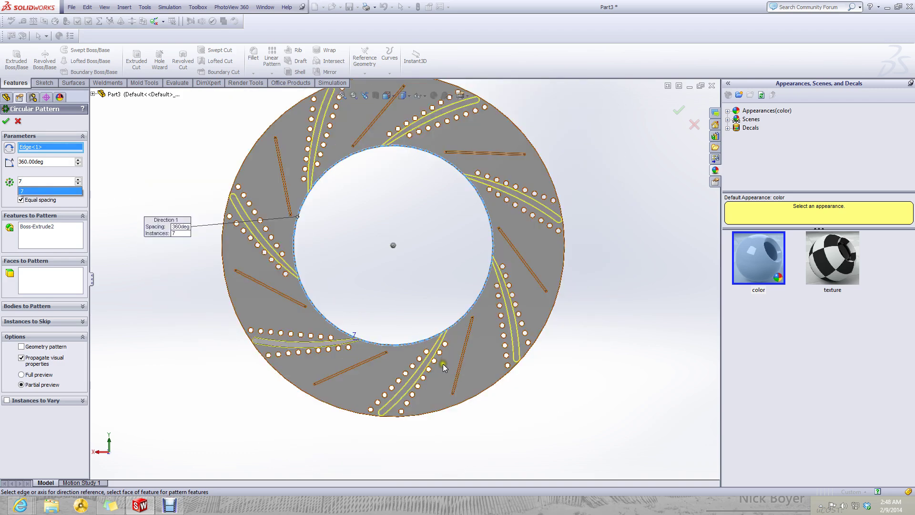
scroll(445, 378, "down", 2)
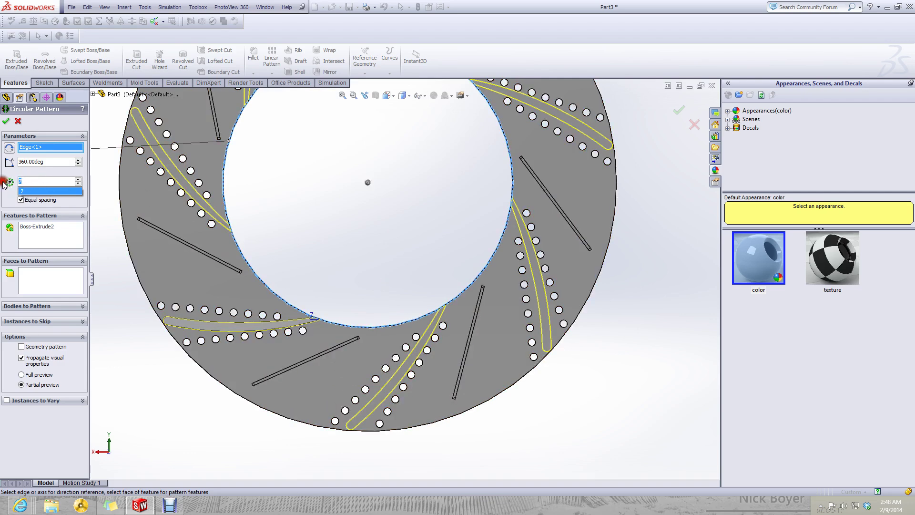
type("35")
key("Return")
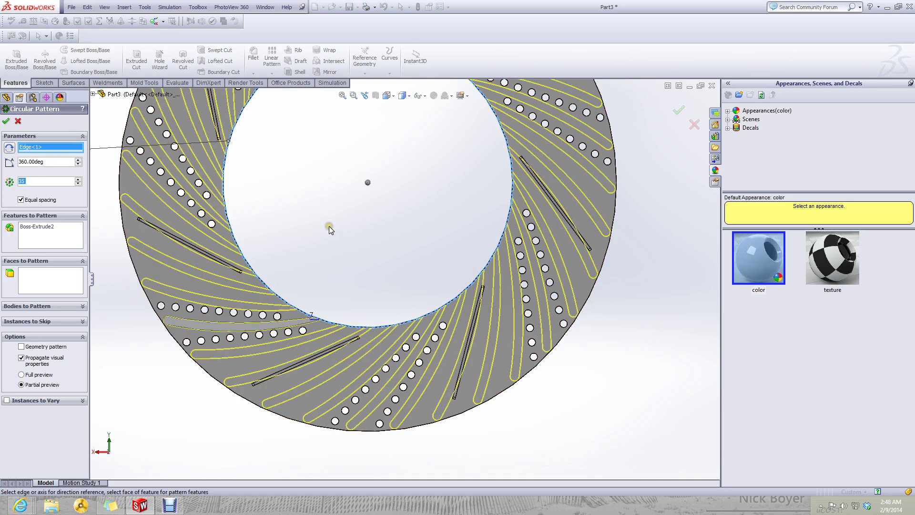
- Compare the vane preview with the holes and slots, and accept the circular pattern with 35 equally spaced instances
key("f")
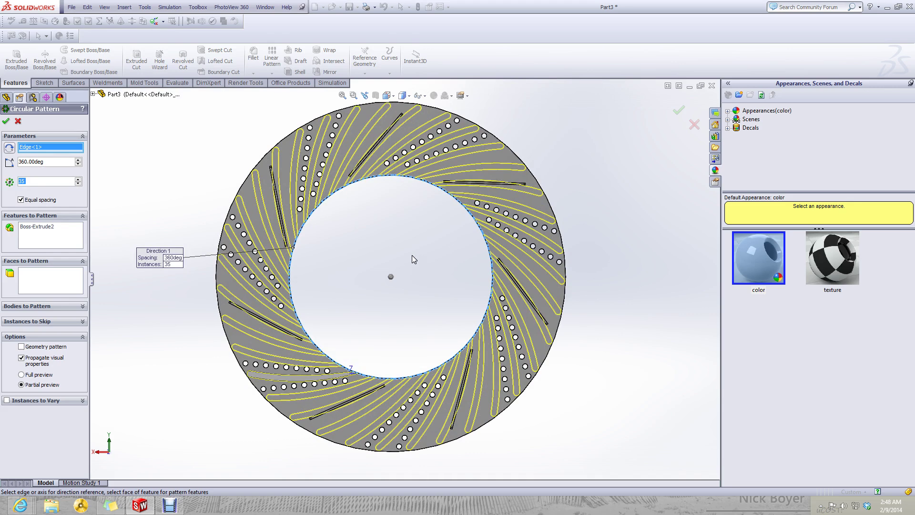
scroll(448, 348, "down", 6)
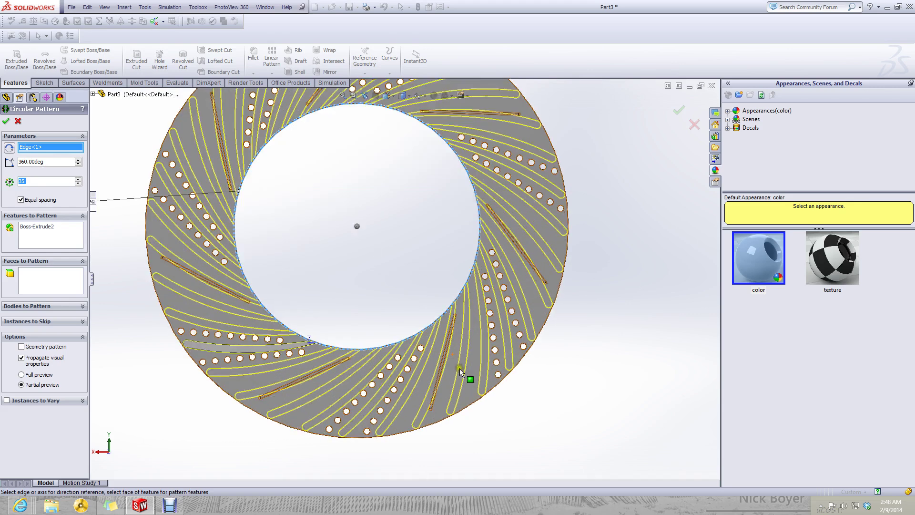
scroll(270, 326, "up", 5)
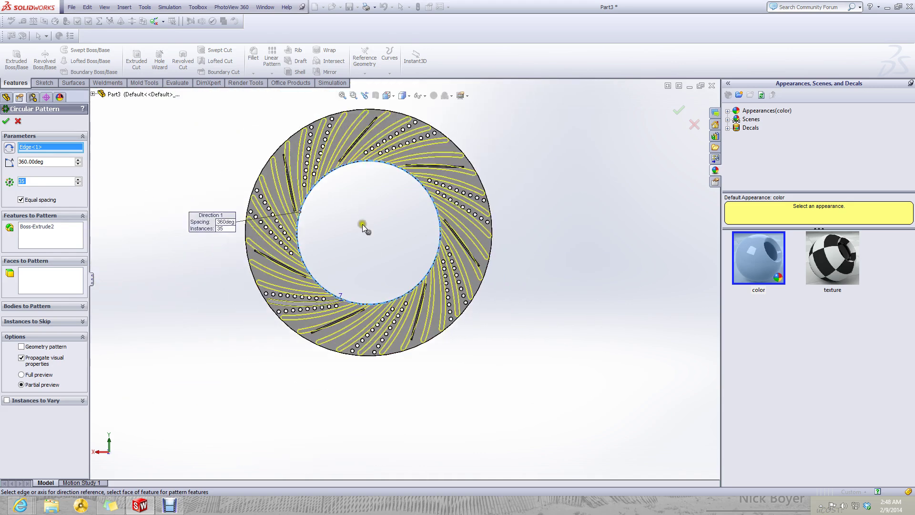
scroll(496, 255, "down", 2)
scroll(508, 195, "down", 4)
scroll(463, 259, "up", 2)
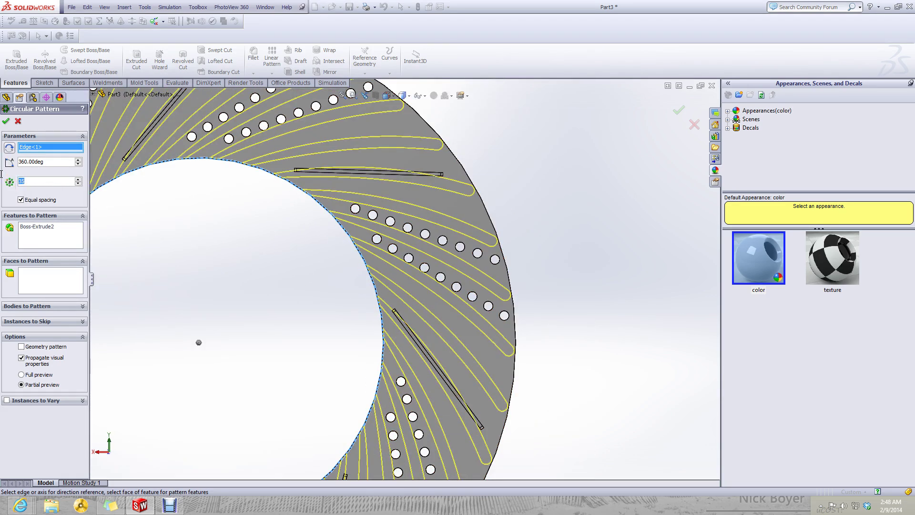
scroll(257, 280, "down", 2)
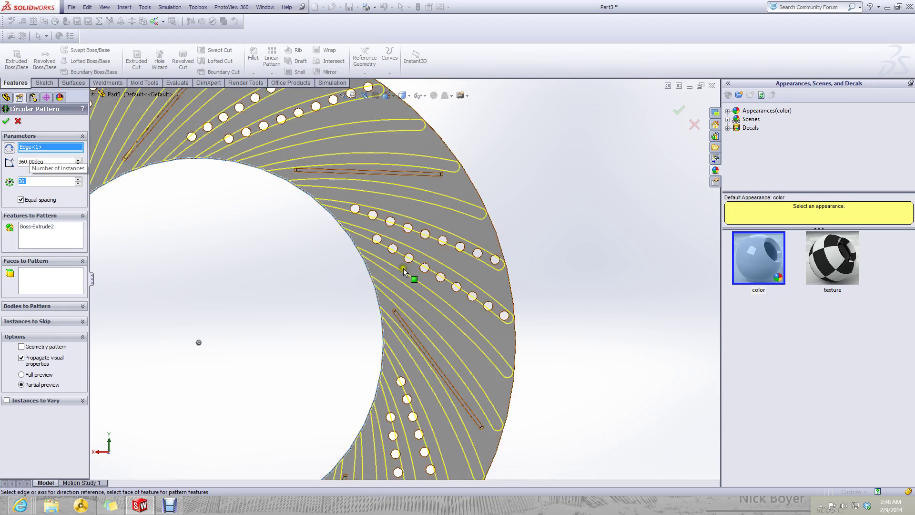
scroll(403, 268, "down", 4)
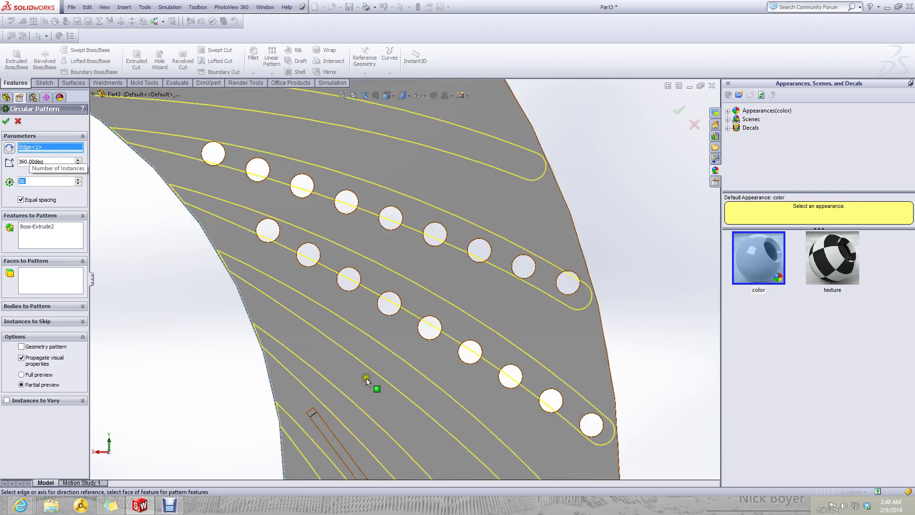
scroll(367, 379, "up", 5)
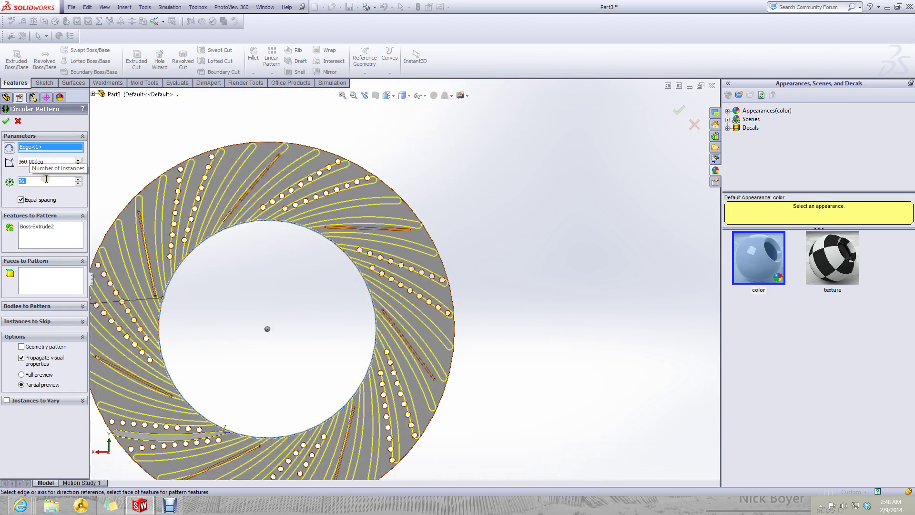
type("35")
scroll(134, 241, "up", 3)
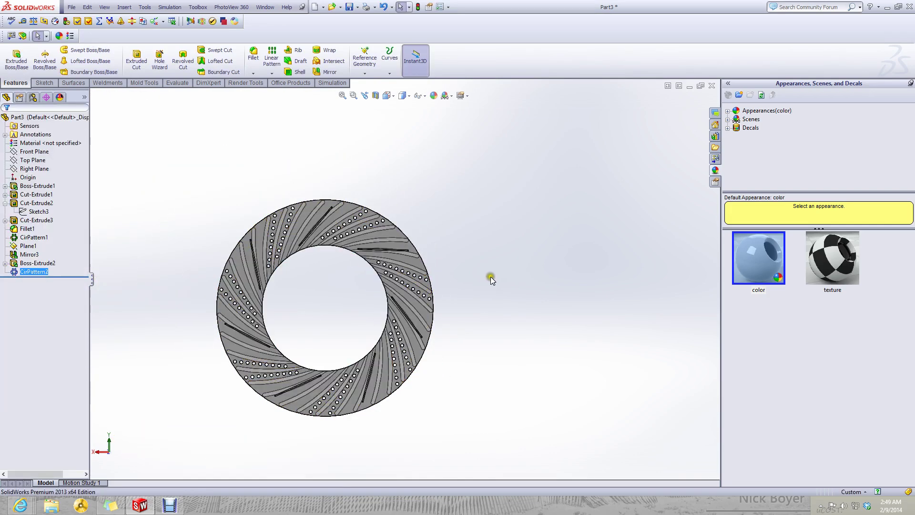
- Change the part's color appearance from transparent white to an opaque gray
middle_click_drag(323, 263, 335, 344)
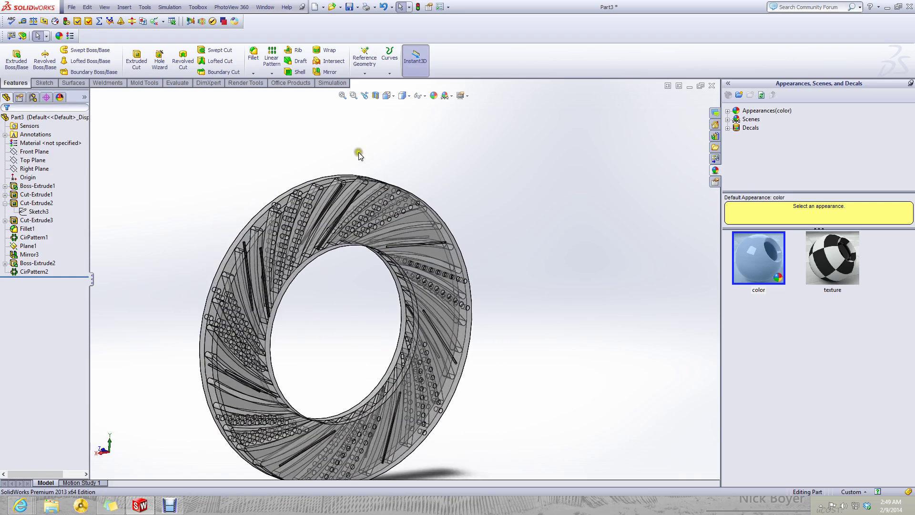
left_click(58, 101)
right_click(23, 146)
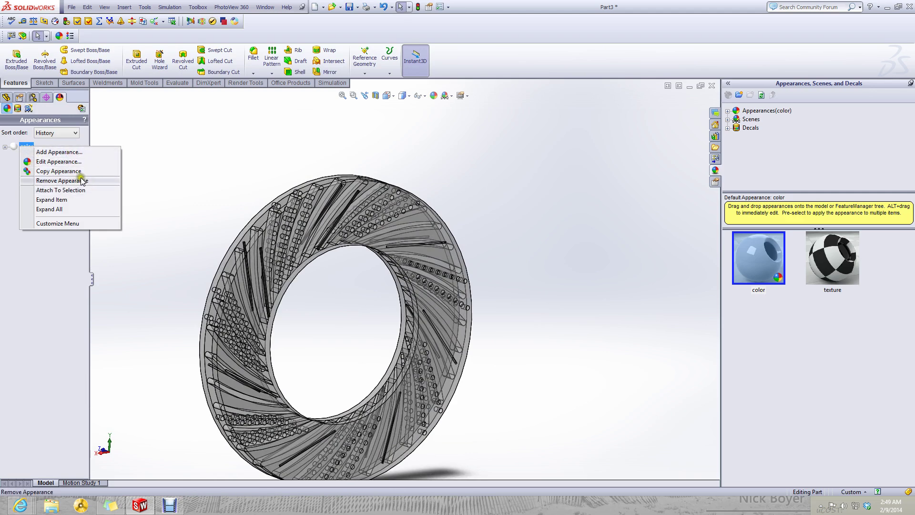
left_click(69, 161)
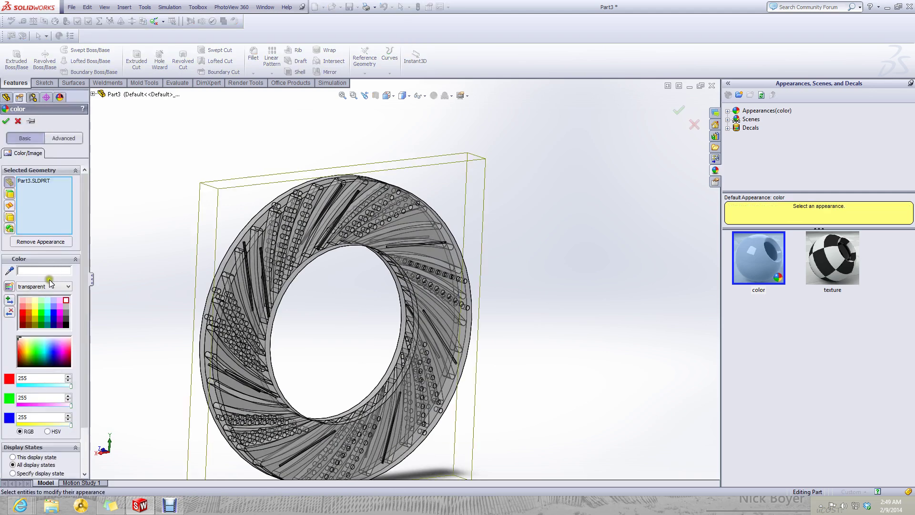
left_click(41, 286)
left_click(67, 305)
left_click(6, 121)
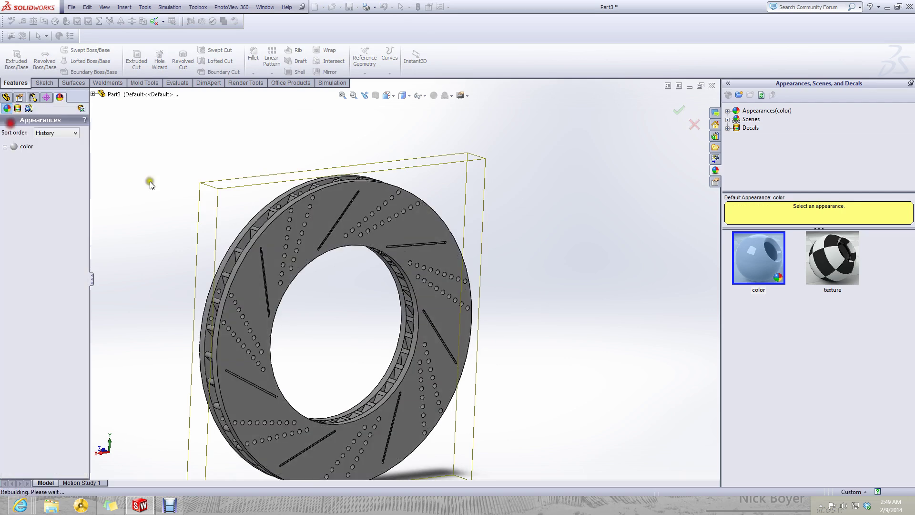
- Examine the patterned vanes between the two discs at the outer rim and inner opening
middle_click_drag(150, 181, 510, 252)
scroll(288, 325, "down", 2)
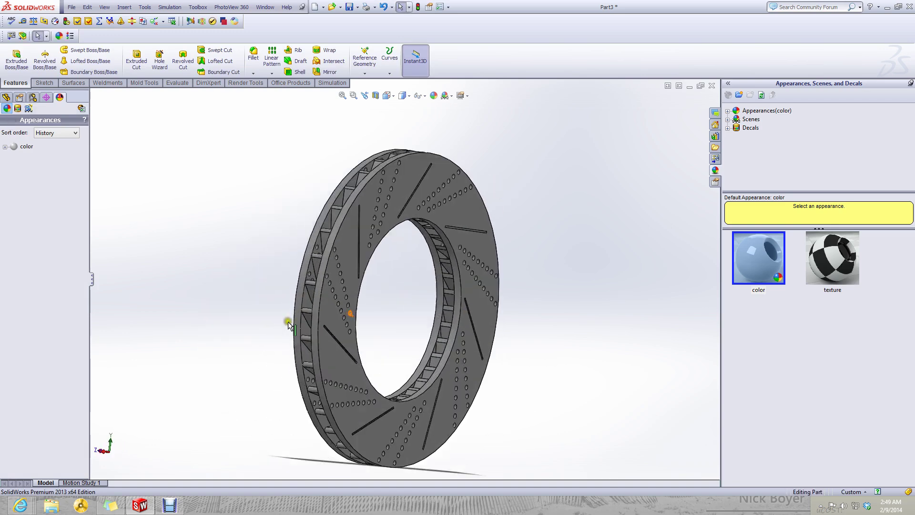
scroll(287, 326, "down", 3)
middle_click_drag(374, 276, 359, 300)
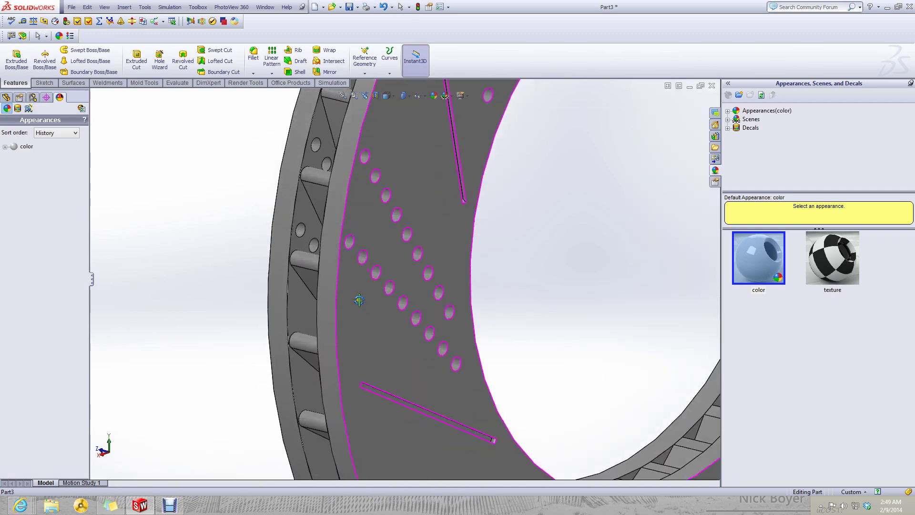
scroll(400, 319, "up", 9)
scroll(443, 258, "down", 2)
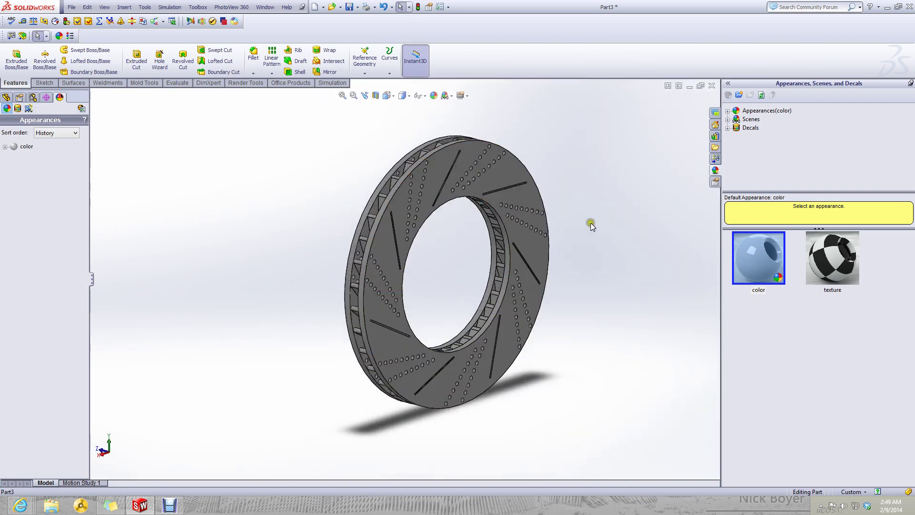
- Switch to the remschijf part and exit its open sketch
left_click(690, 89)
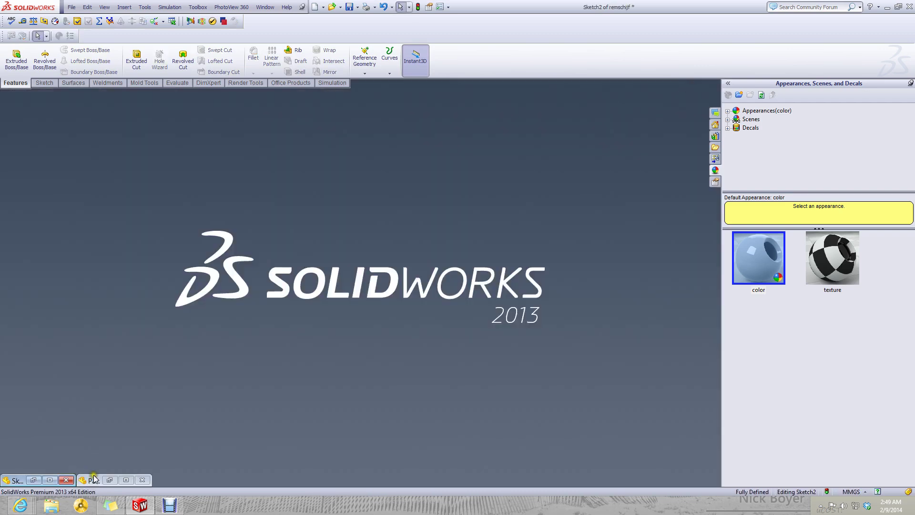
left_click(128, 482)
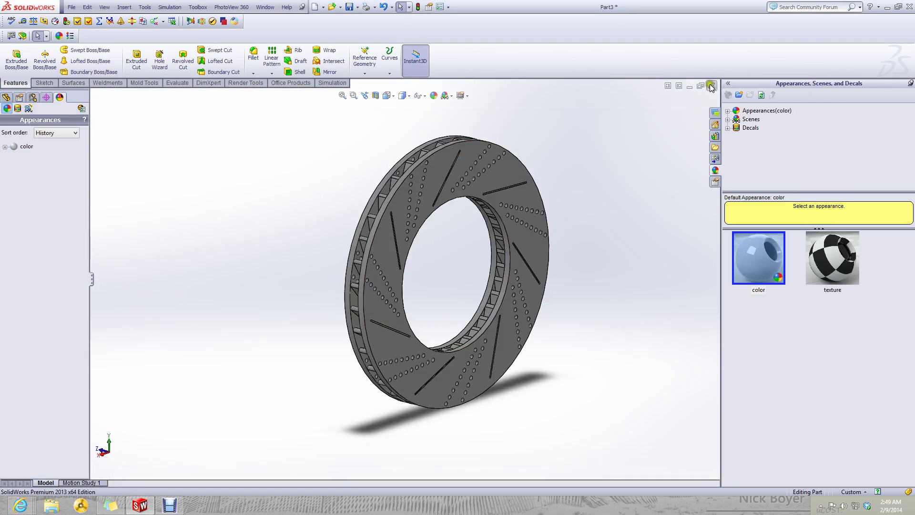
left_click(689, 88)
left_click(50, 481)
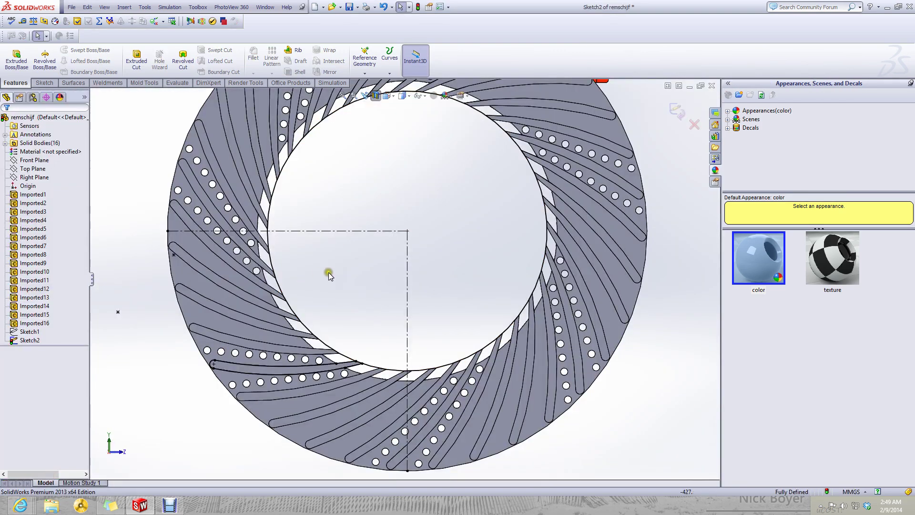
scroll(433, 272, "up", 4)
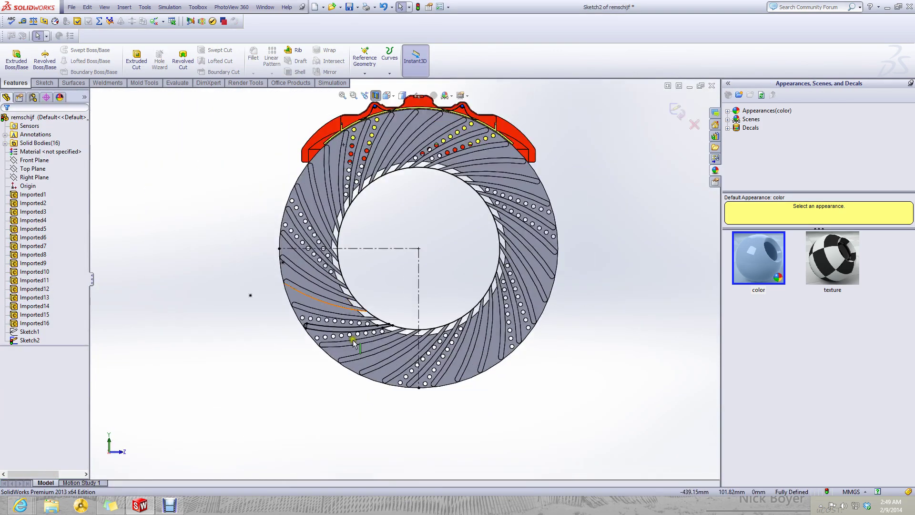
left_click(675, 110)
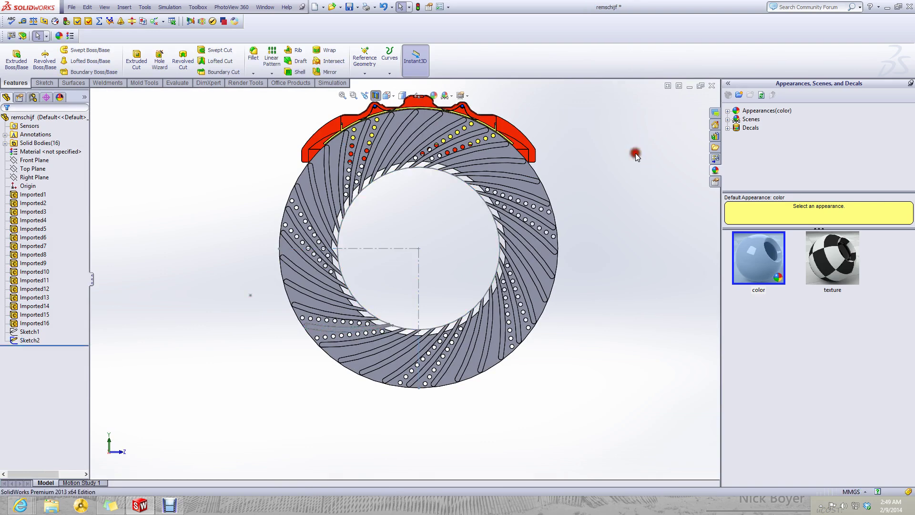
- Turn off the section view of the remschijf brake disc
middle_click_drag(344, 256, 473, 265)
left_click(374, 95)
scroll(208, 337, "down", 5)
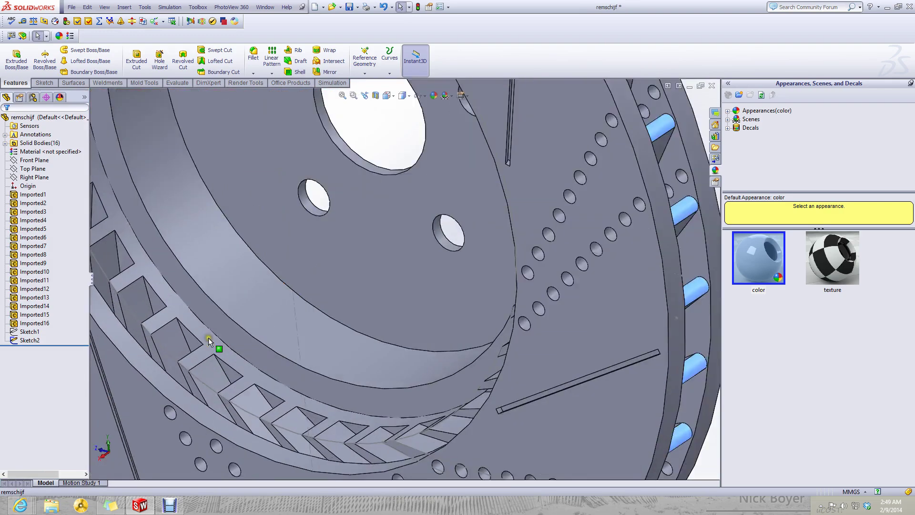
- Examine the hub recess, the inner ring gap and the vane ends of the reference brake disc from several angles
scroll(208, 338, "down", 2)
middle_click_drag(208, 338, 312, 367)
scroll(238, 359, "up", 4)
scroll(343, 333, "up", 4)
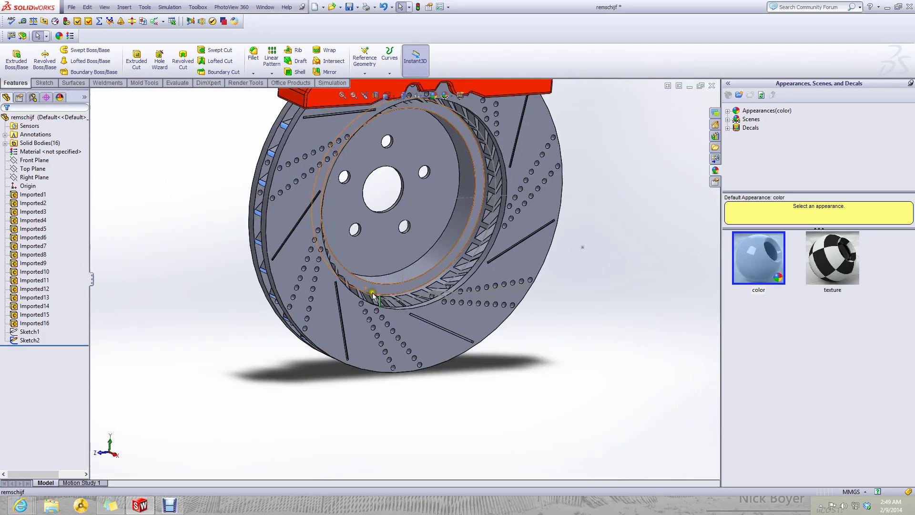
scroll(466, 323, "down", 6)
middle_click_drag(437, 292, 428, 321)
scroll(432, 328, "up", 5)
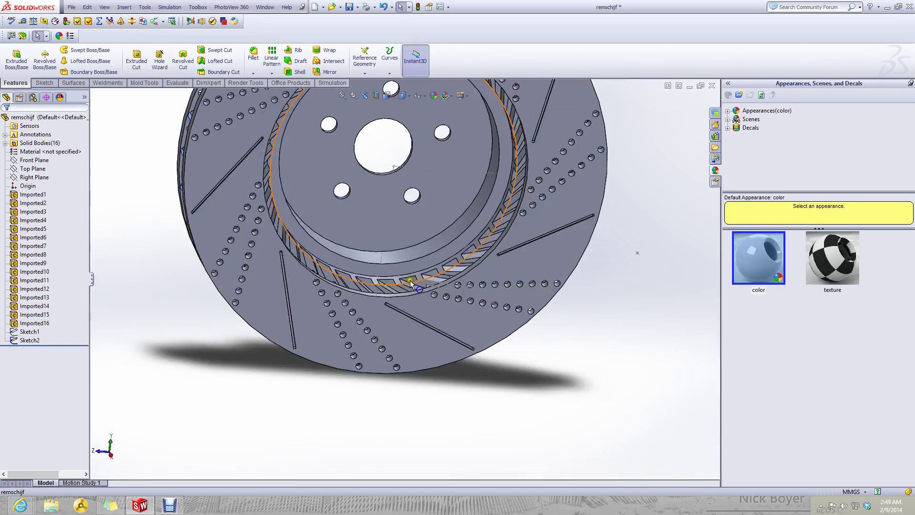
scroll(410, 284, "down", 4)
scroll(419, 280, "up", 4)
middle_click_drag(419, 280, 348, 242)
scroll(350, 240, "up", 2)
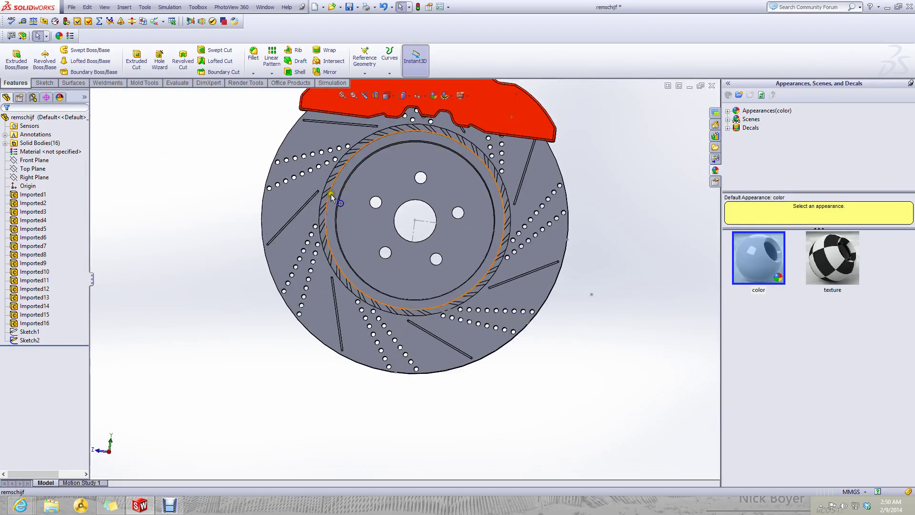
middle_click_drag(332, 196, 310, 226)
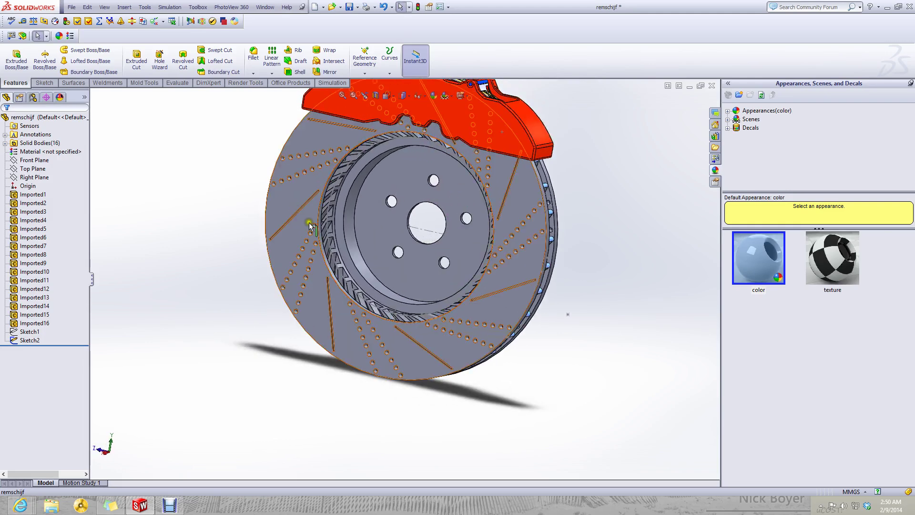
scroll(331, 234, "down", 3)
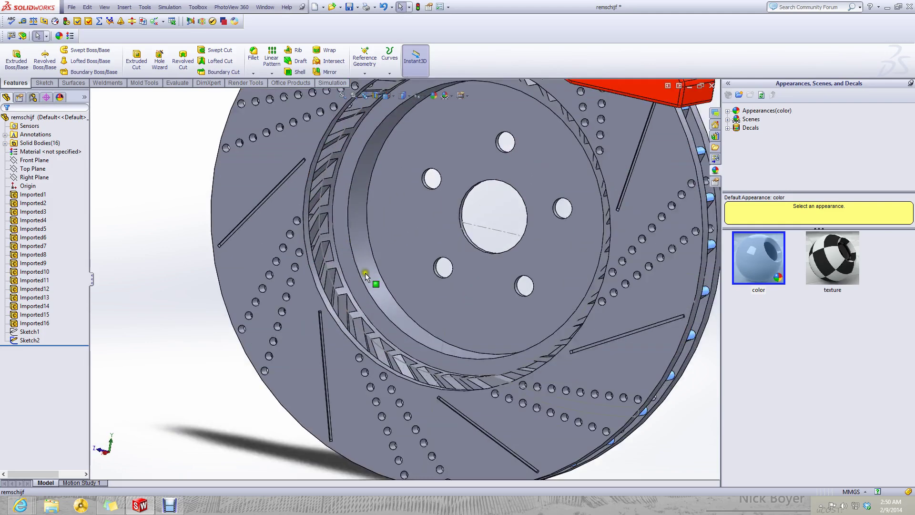
- Measure the diameter of the front disc's inner circular edge on the remschijf part
left_click(22, 21)
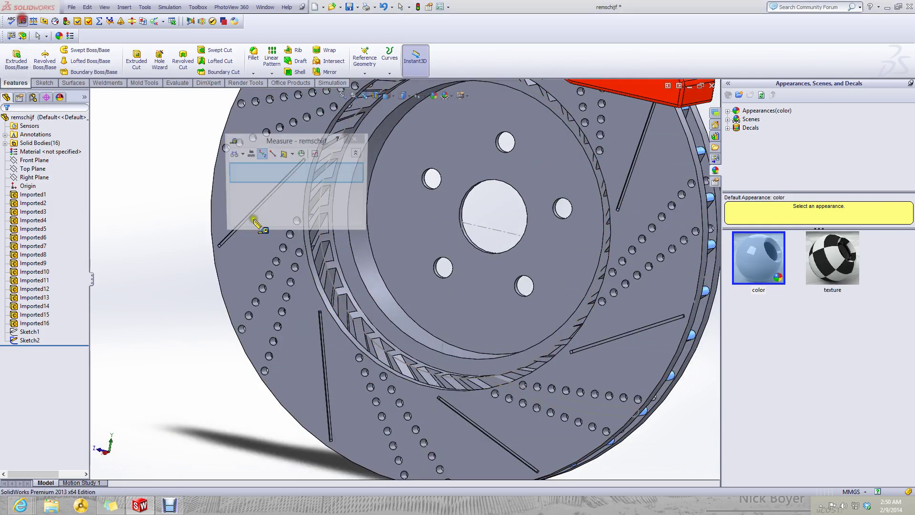
left_click(341, 333)
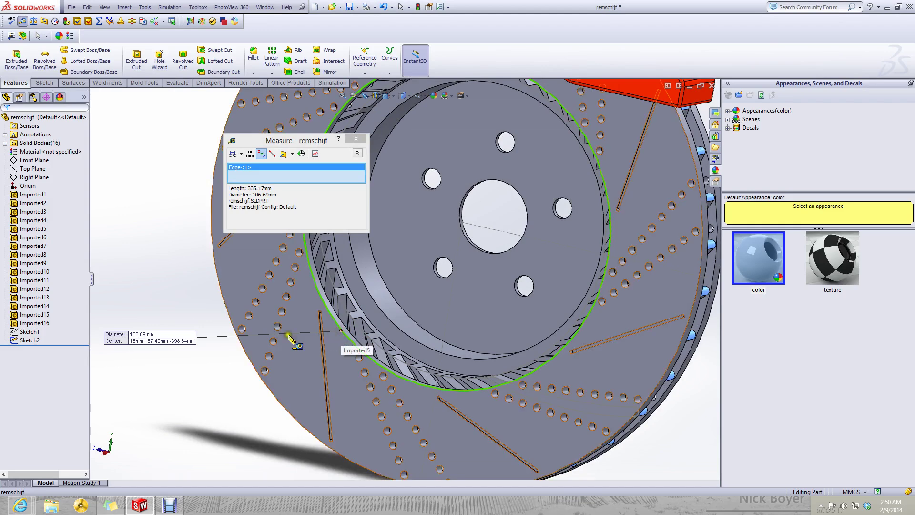
left_click(357, 141)
scroll(465, 231, "up", 4)
left_click(657, 127)
- Switch to Part3 and start a new sketch on the front face of the slotted disc
left_click(689, 86)
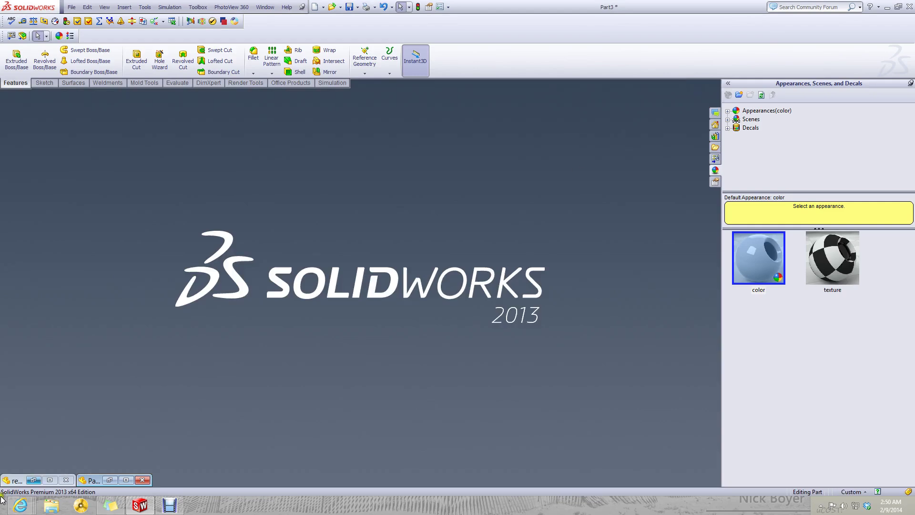
left_click(124, 480)
scroll(395, 261, "down", 2)
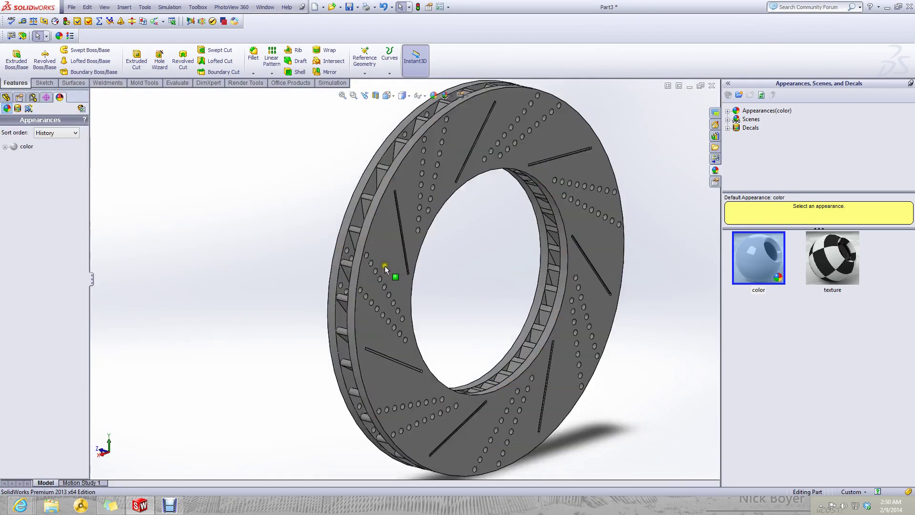
middle_click_drag(385, 267, 489, 226)
left_click(45, 82)
left_click(13, 55)
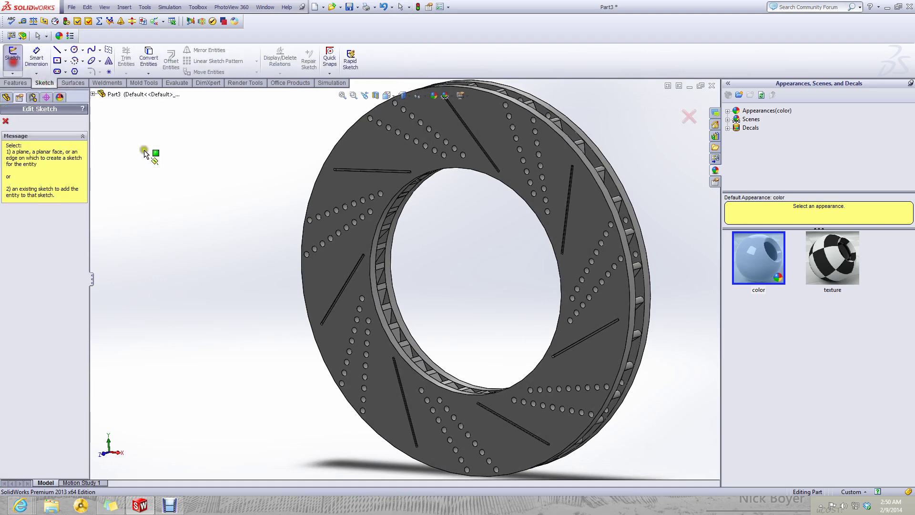
left_click(341, 266)
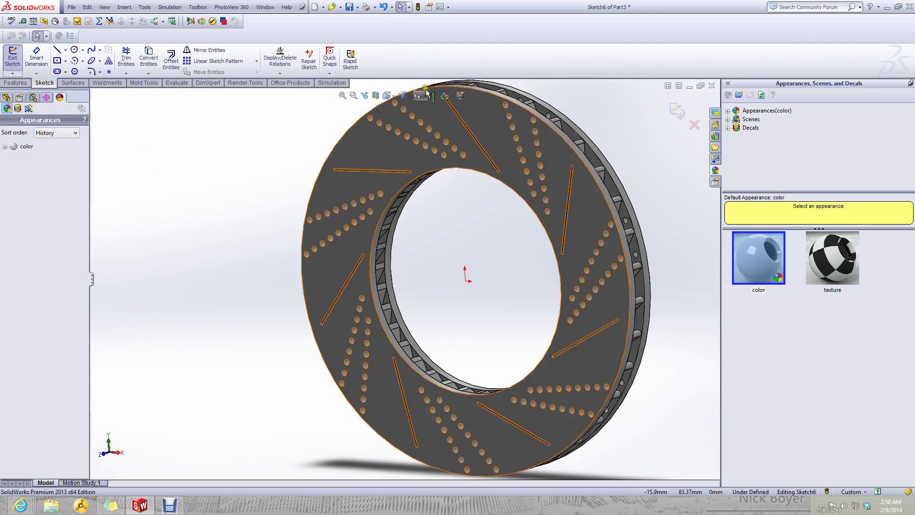
- Sketch a circle centred on the origin with a radius of 106.69/2 mm around the disc's inner opening
left_click(73, 51)
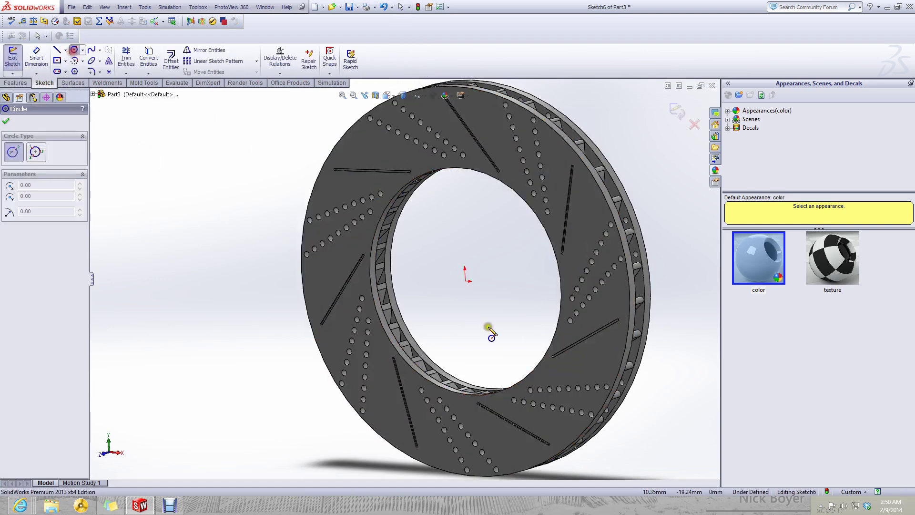
left_click(465, 281)
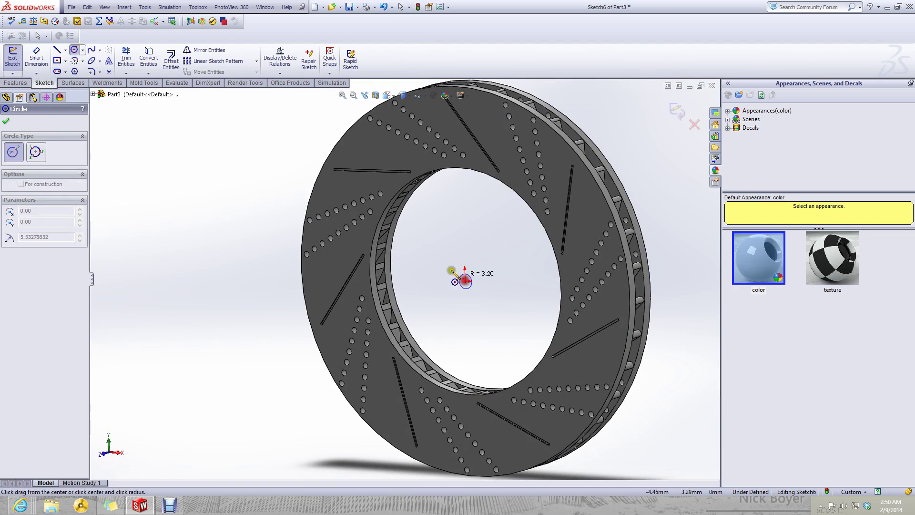
left_click(366, 241)
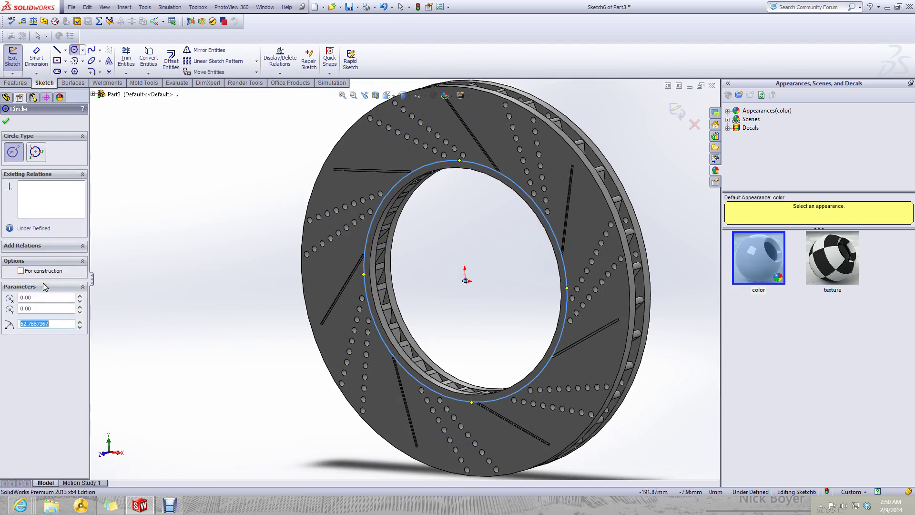
type("106.69/2")
key("Return")
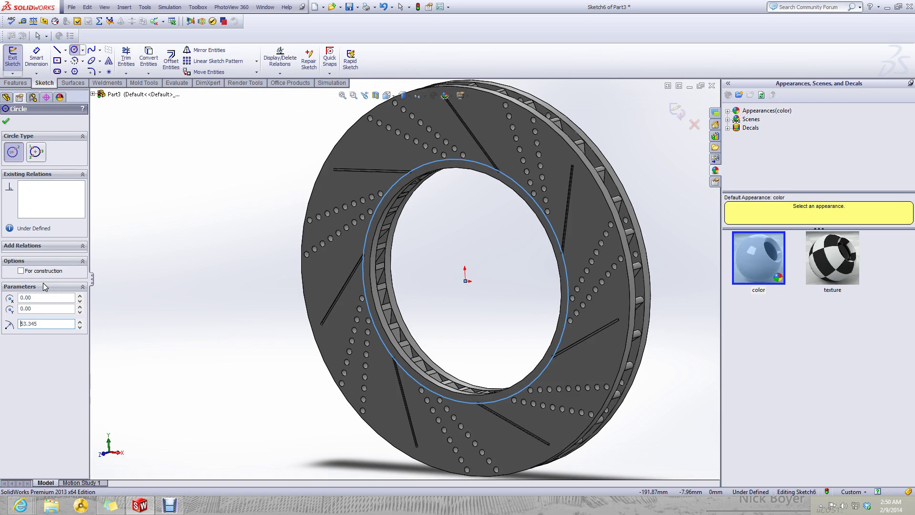
- Cut-extrude the circle with a blind depth of 4.5 mm to enlarge the front disc's inner opening
left_click(16, 83)
left_click(136, 60)
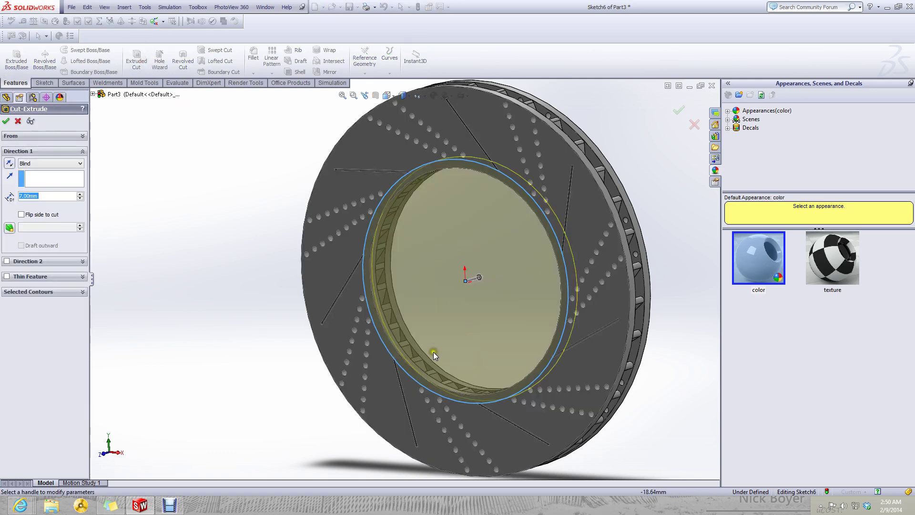
scroll(433, 352, "down", 1)
mouse_move(433, 351)
middle_mouse_down()
mouse_move(458, 313)
mouse_move(429, 355)
middle_mouse_up()
scroll(371, 386, "down", 1)
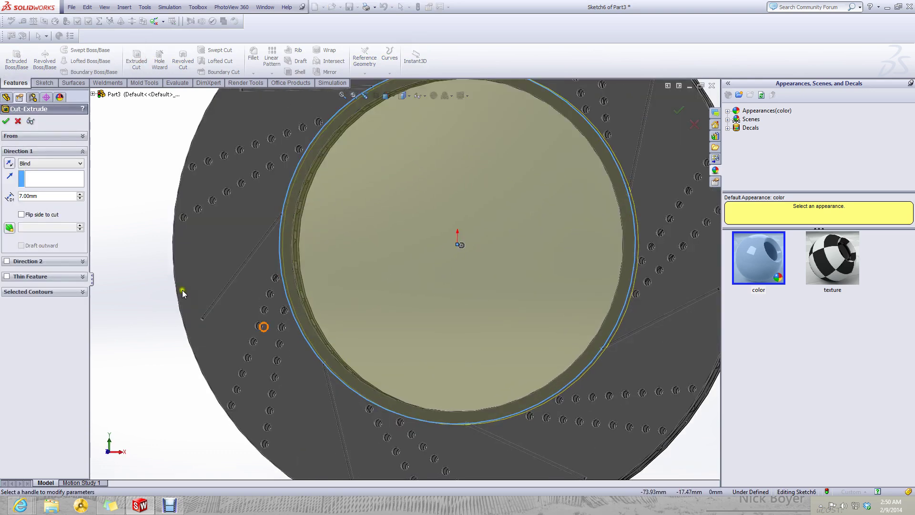
key("ctrl+7")
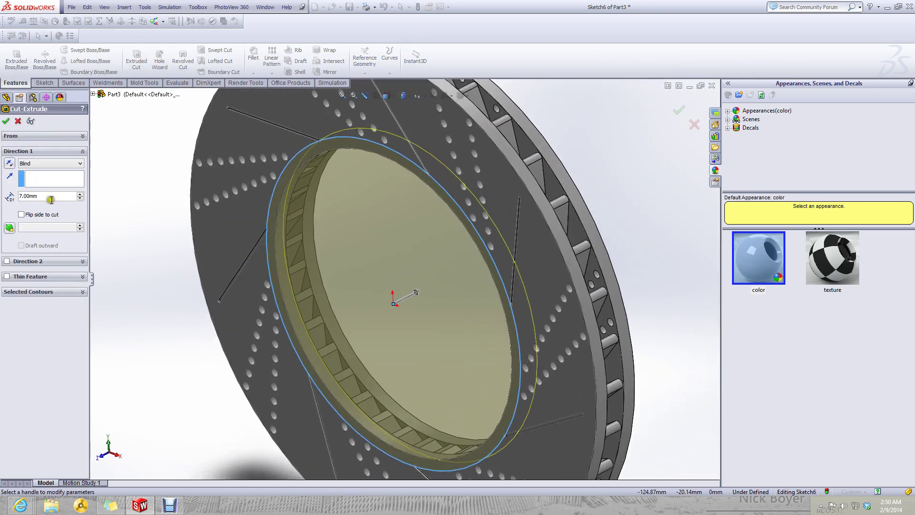
type("4.5")
key("Return")
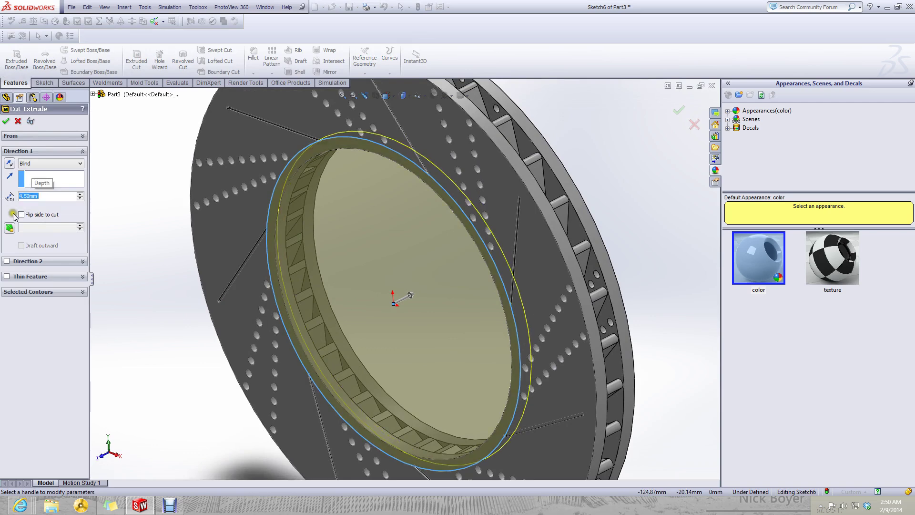
left_click(6, 123)
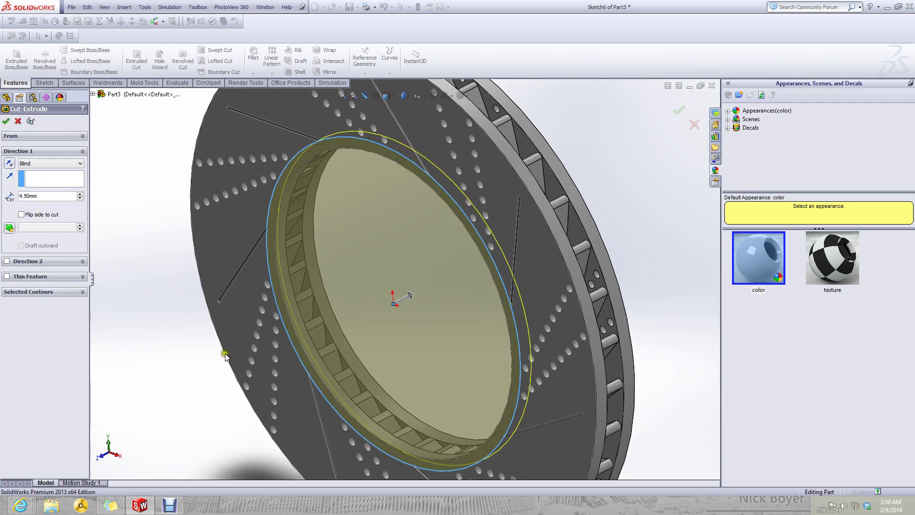
- Examine where the enlarged front opening meets the vane ends and the inner ends of the slots
scroll(287, 374, "down", 3)
middle_click(309, 358)
mouse_move(308, 358)
middle_mouse_down()
mouse_move(366, 312)
mouse_move(336, 305)
mouse_move(319, 355)
middle_mouse_up()
scroll(421, 387, "up", 5)
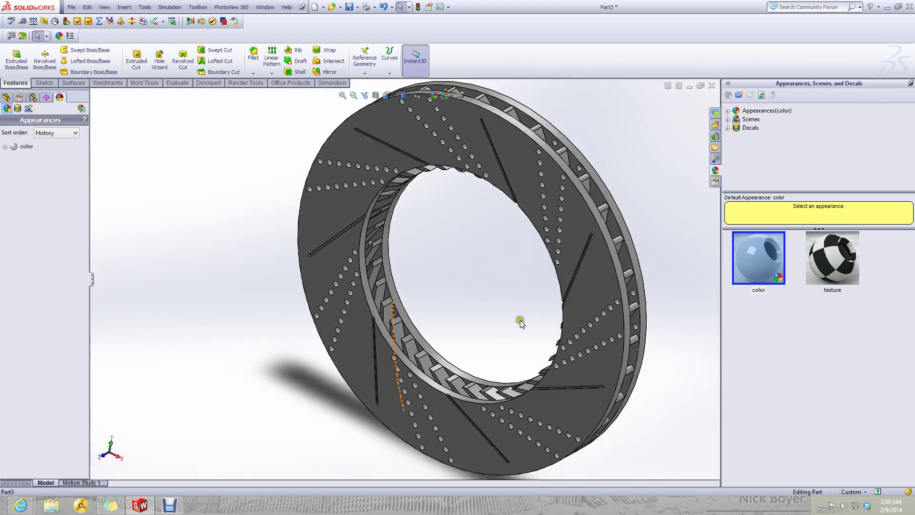
scroll(532, 369, "down", 8)
middle_click(500, 367)
middle_click_drag(499, 366, 510, 388)
scroll(495, 358, "up", 5)
middle_click_drag(496, 357, 506, 379)
scroll(414, 287, "down", 4)
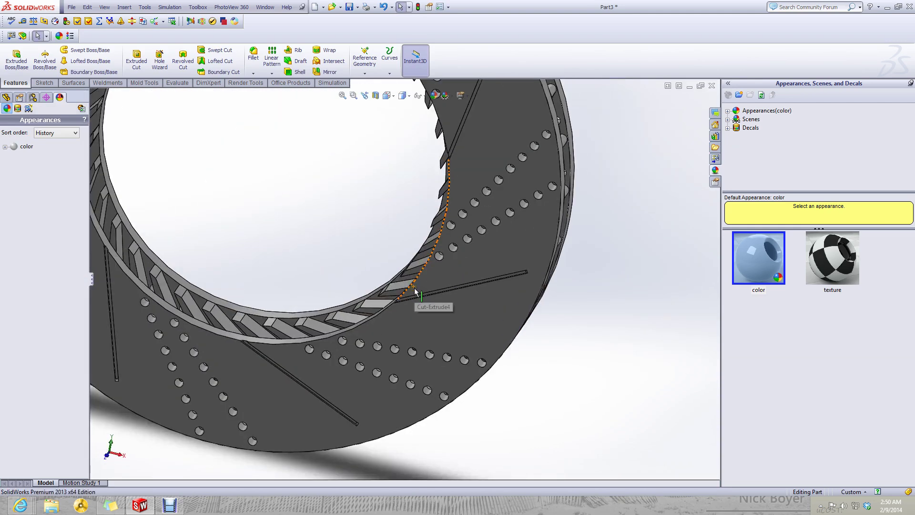
scroll(414, 287, "up", 2)
- Switch to the remschijf part and check its front disc's inner edge against the nearby slots and holes
left_click(690, 85)
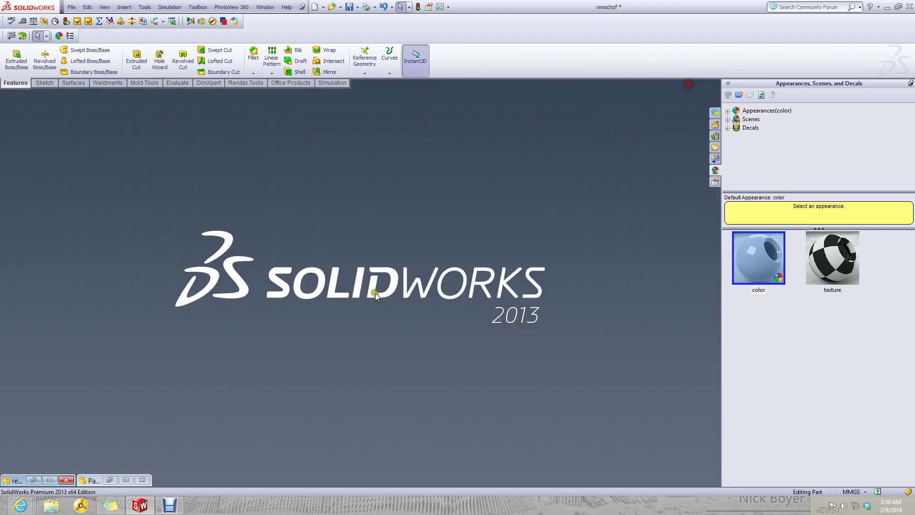
left_click(54, 478)
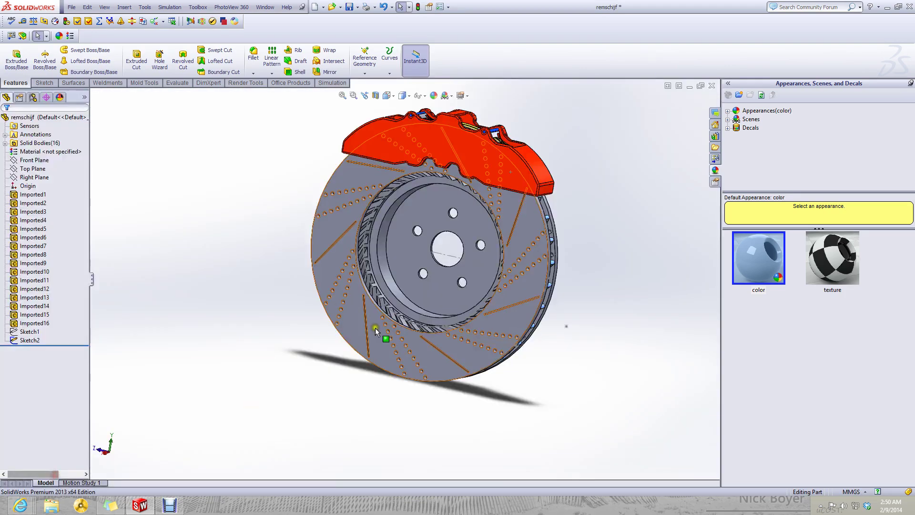
scroll(529, 314, "down", 6)
middle_click_drag(358, 291, 135, 278)
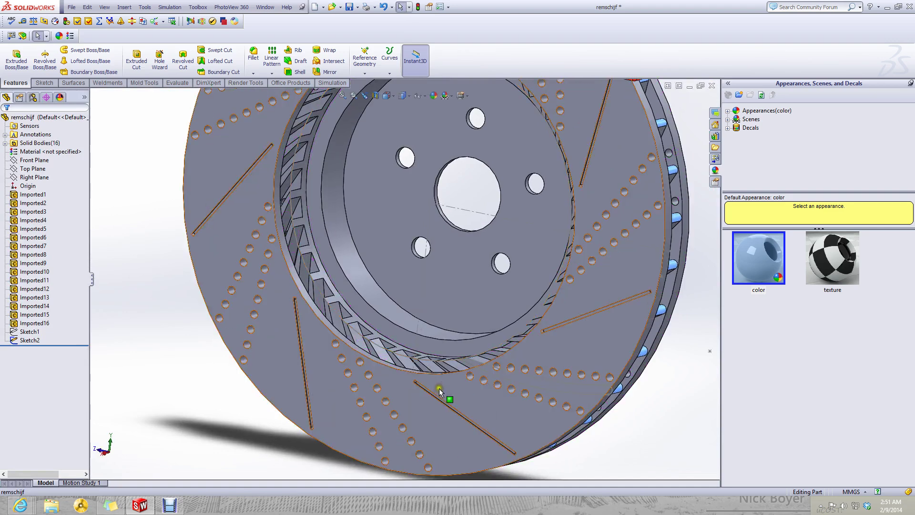
scroll(519, 315, "down", 4)
scroll(332, 400, "up", 5)
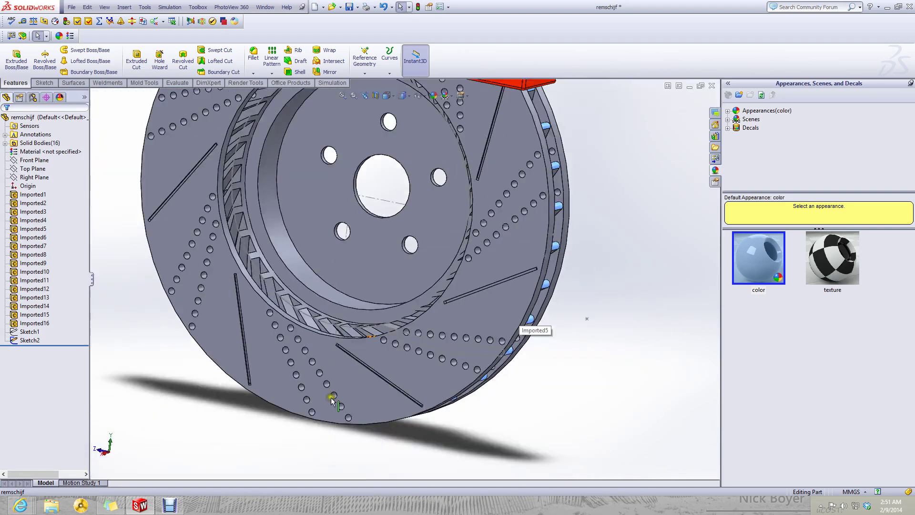
left_click(340, 347)
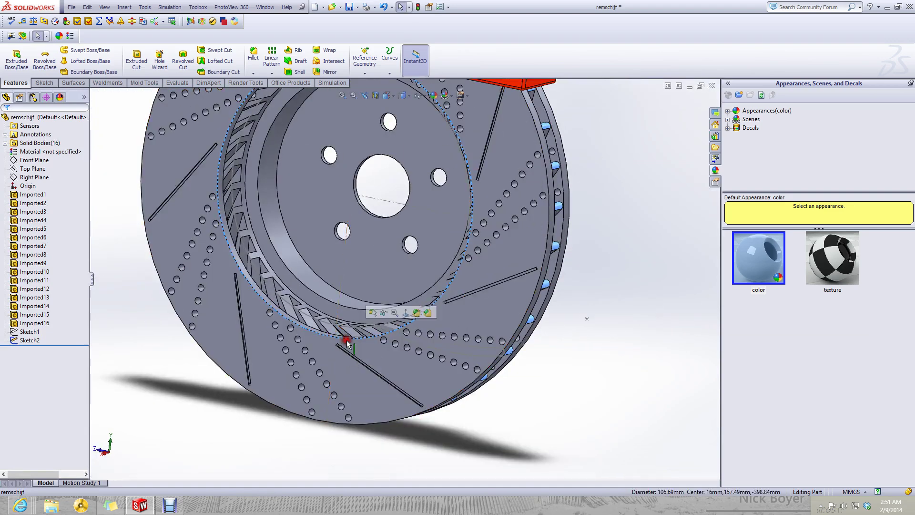
left_click(676, 137)
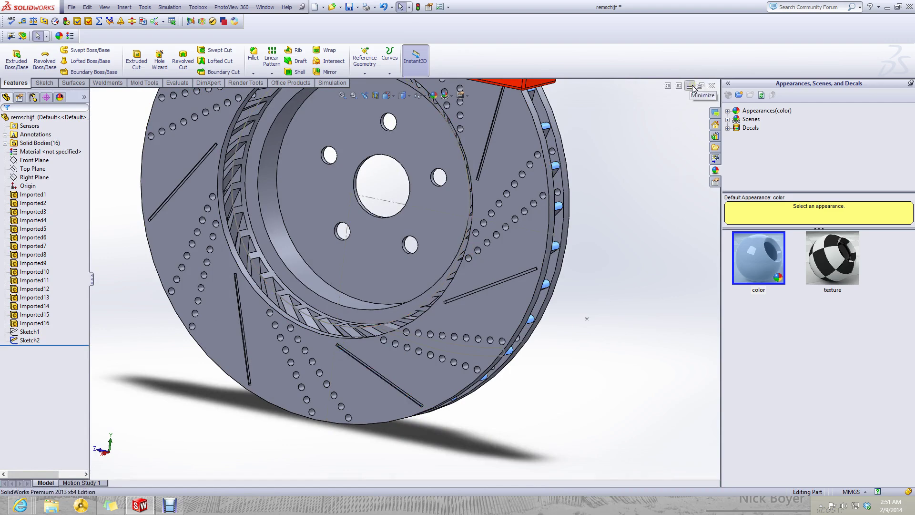
- Return to Part3 and open the sketch of the straight slot cut, Sketch4 under Cut-Extrude3, for editing
left_click(691, 87)
left_click(126, 479)
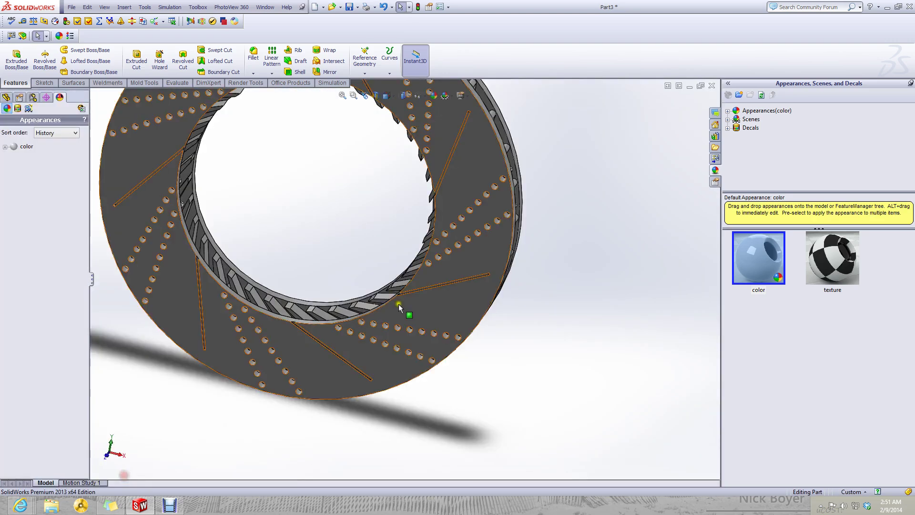
left_click(6, 96)
scroll(397, 273, "down", 5)
left_click(37, 272)
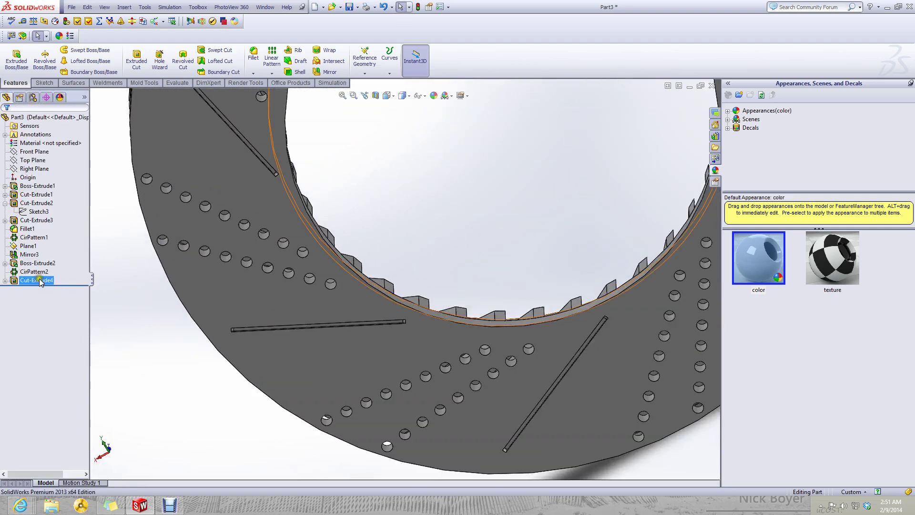
left_click(37, 220)
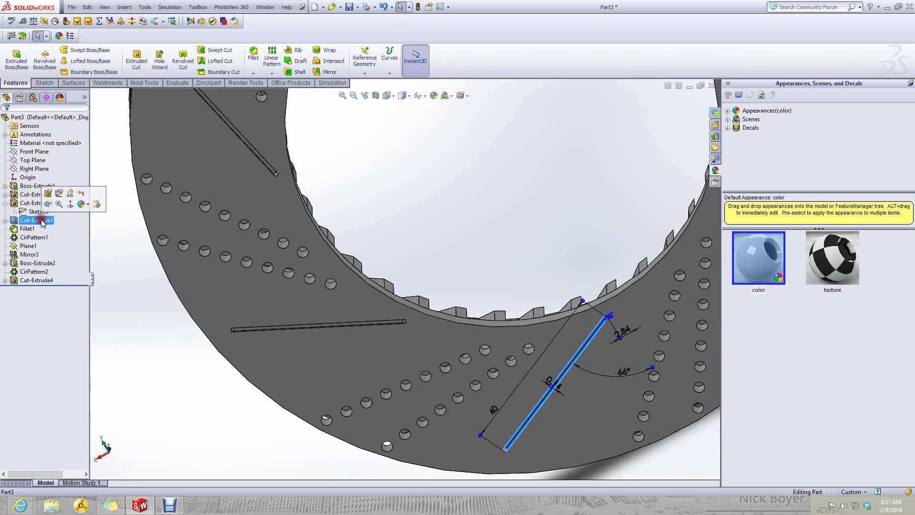
left_click(5, 220)
right_click(43, 228)
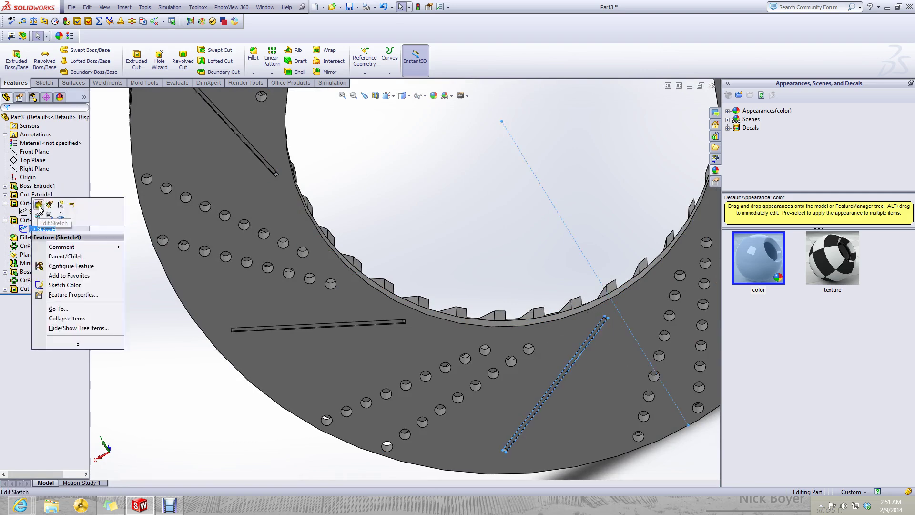
key("Escape")
left_click(580, 367)
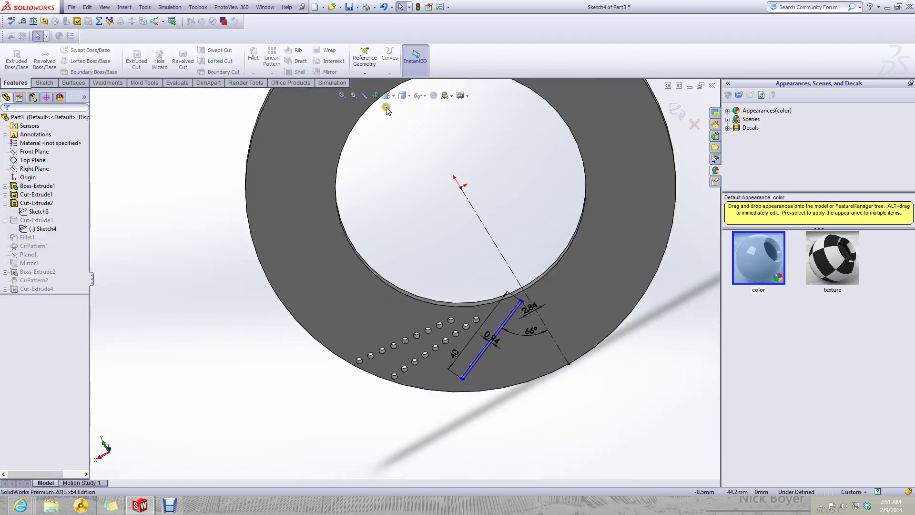
- In the back view, move the slot outline outward, away from the inner opening, and exit the sketch to rebuild the patterned slots
left_click(387, 95)
left_click(444, 315)
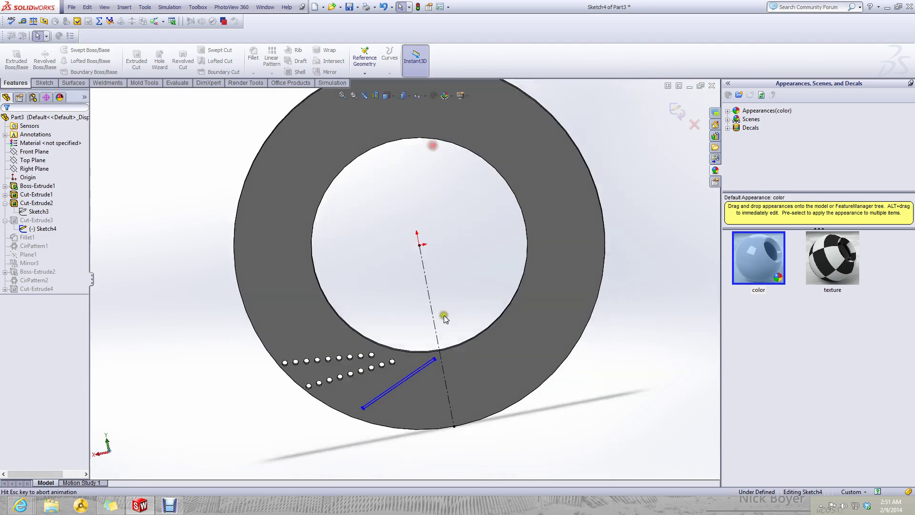
scroll(424, 371, "down", 5)
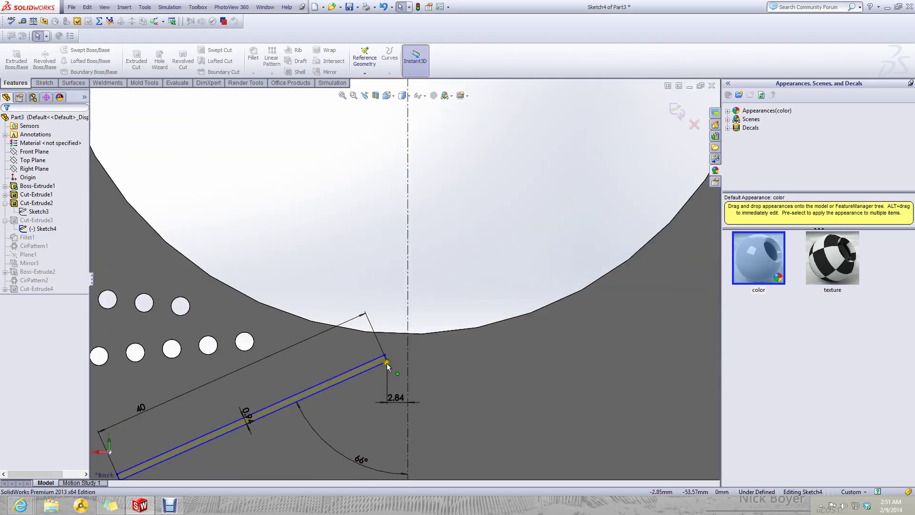
mouse_move(387, 361)
left_mouse_down()
mouse_move(388, 379)
mouse_move(394, 360)
left_mouse_up()
scroll(367, 402, "up", 2)
scroll(382, 377, "up", 3)
left_click(480, 408)
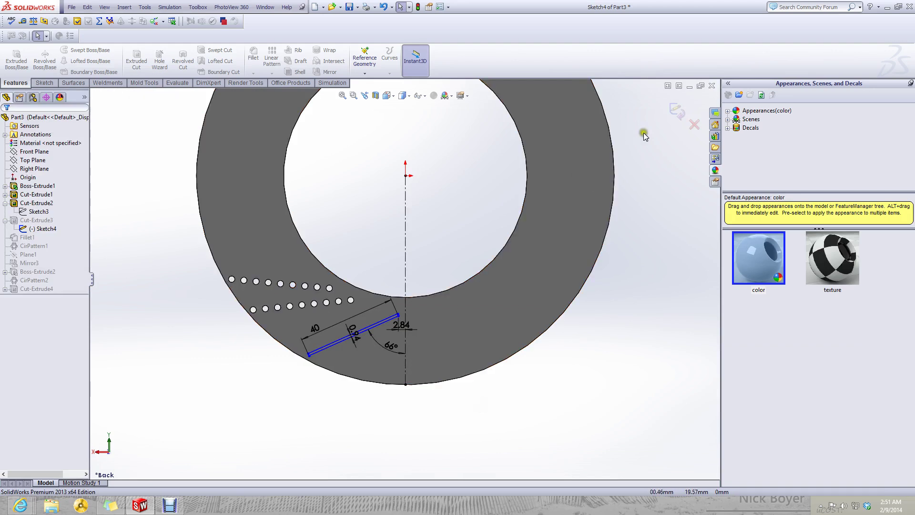
left_click(675, 109)
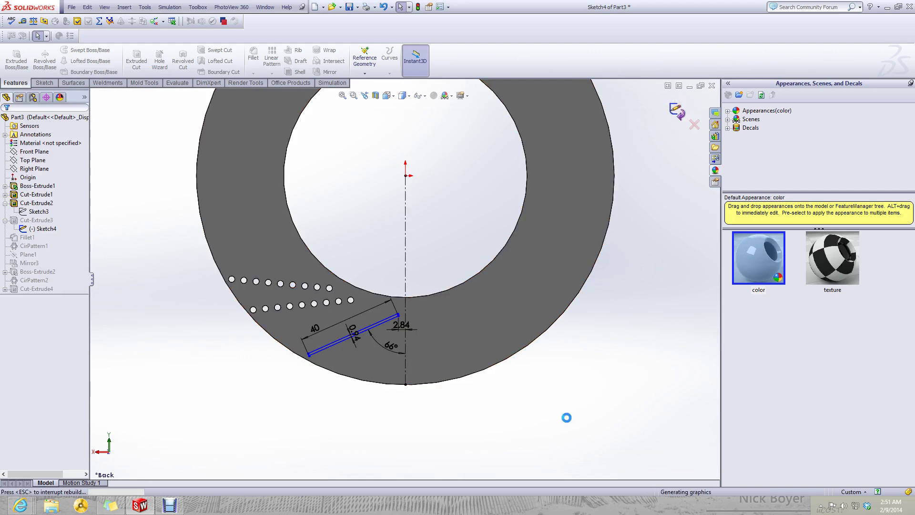
scroll(329, 355, "down", 3)
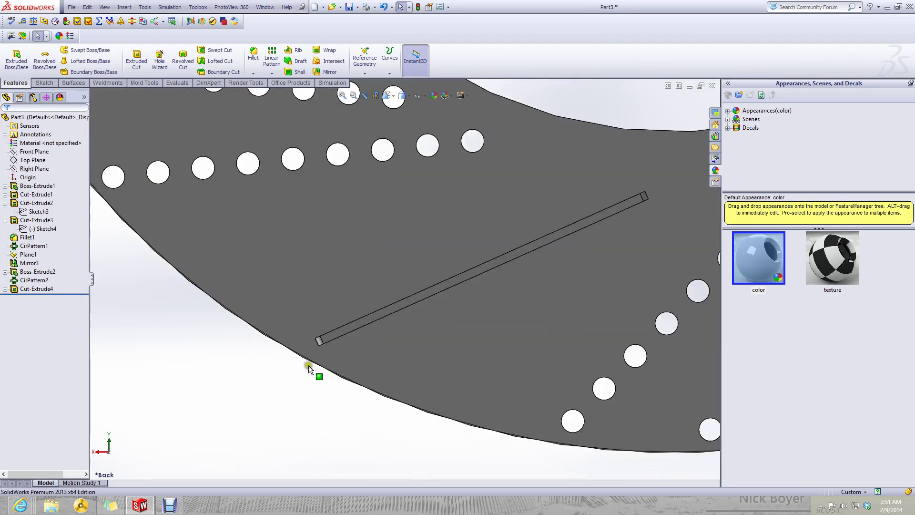
middle_click_drag(311, 370, 459, 366)
scroll(238, 263, "down", 5)
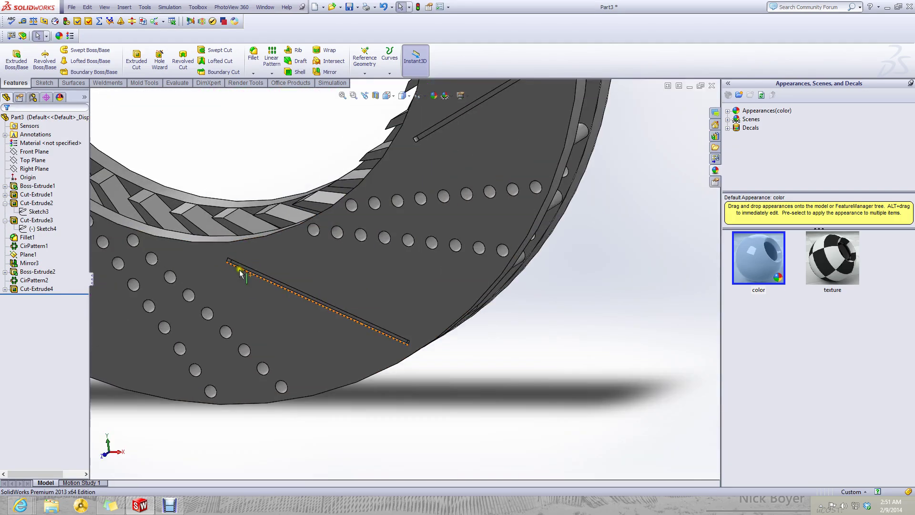
scroll(233, 259, "up", 3)
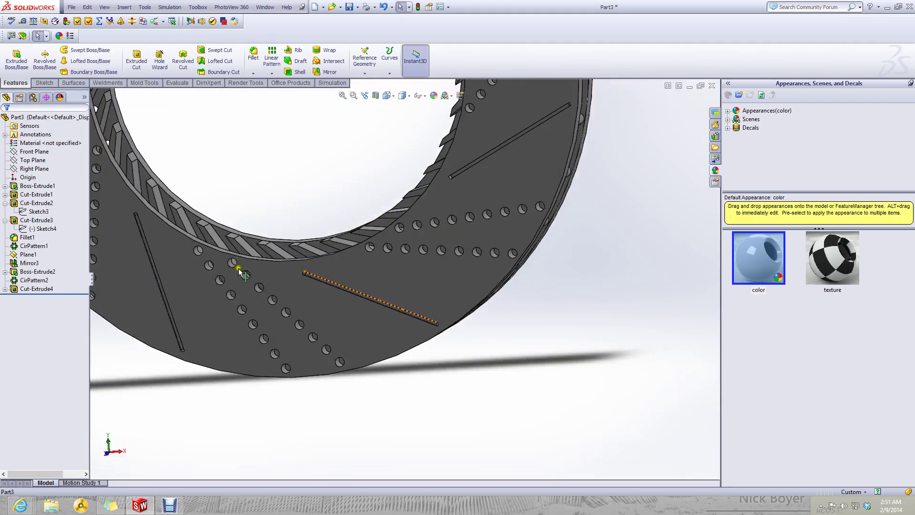
- Start saving the part and create a new folder named Brake disc on the Desktop
middle_click_drag(239, 251, 152, 309)
scroll(153, 308, "up", 3)
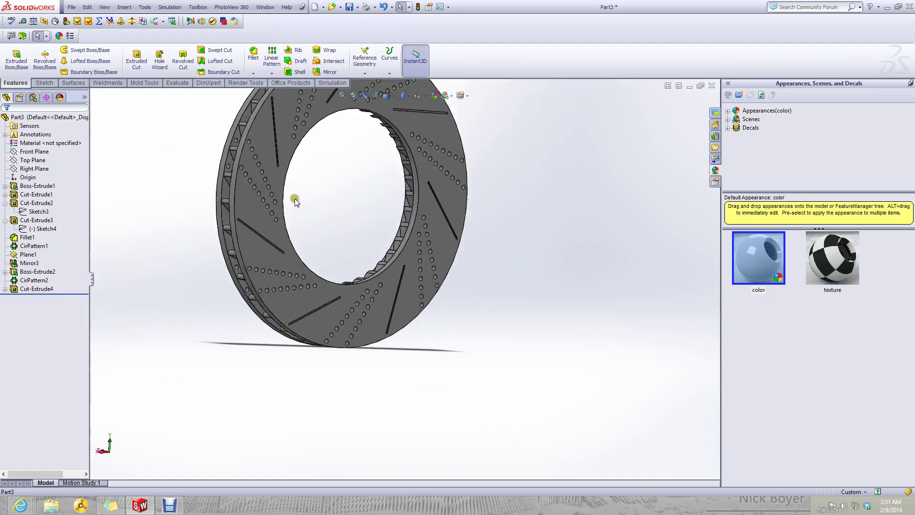
scroll(295, 198, "down", 1)
key("ctrl+s")
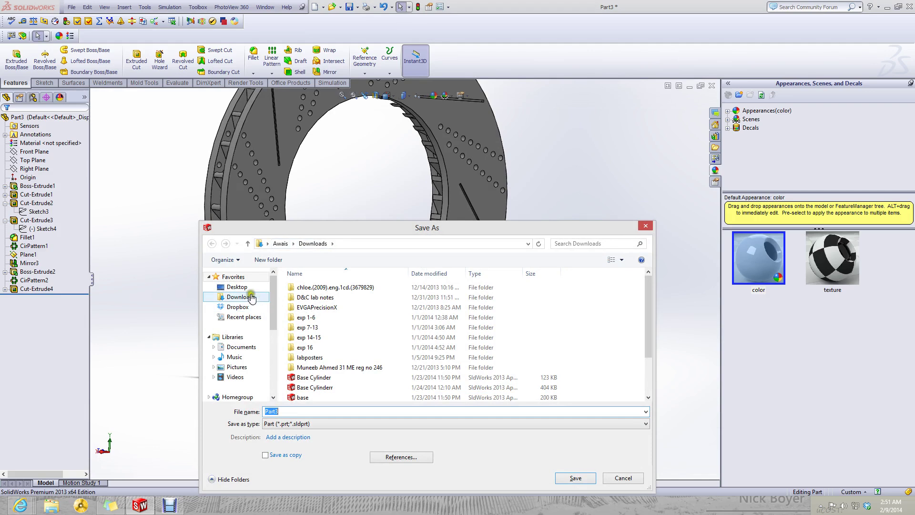
left_click(237, 287)
right_click(461, 375)
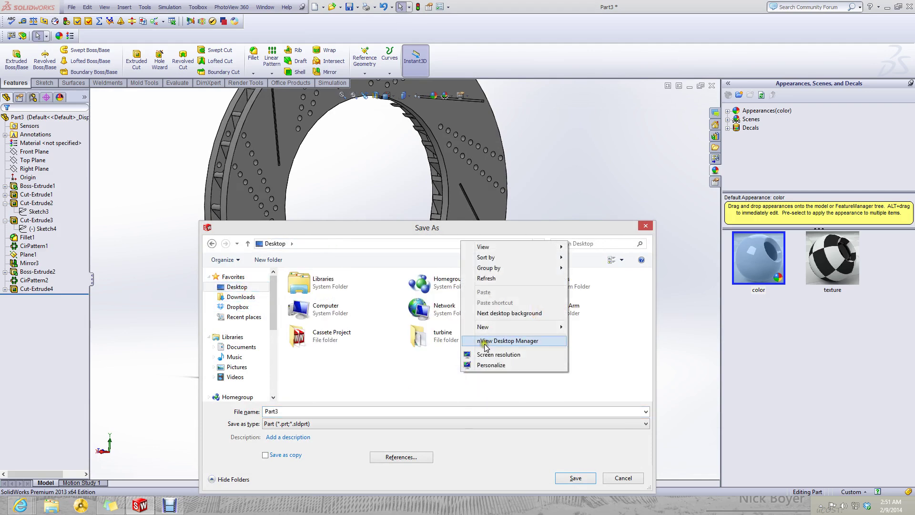
mouse_move(484, 327)
left_click(644, 324)
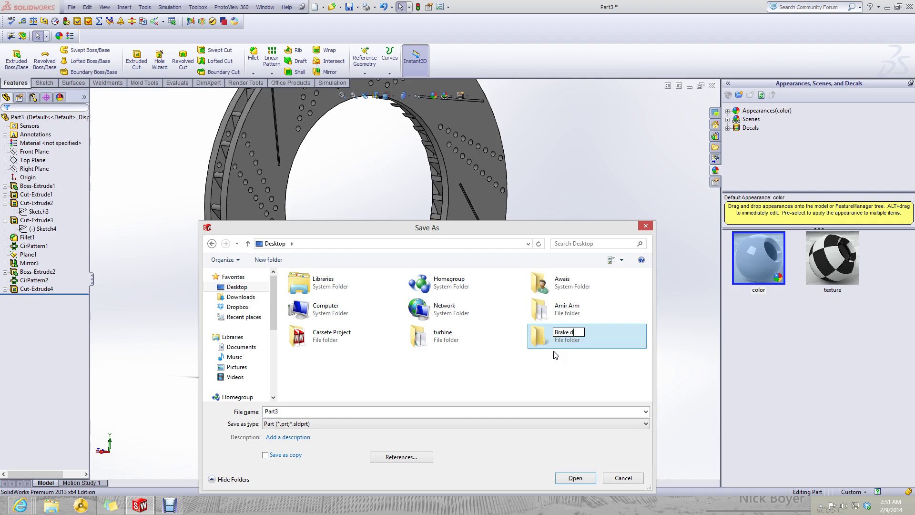
- Save the part in the Brake disc folder under the file name disc
double_click(596, 341)
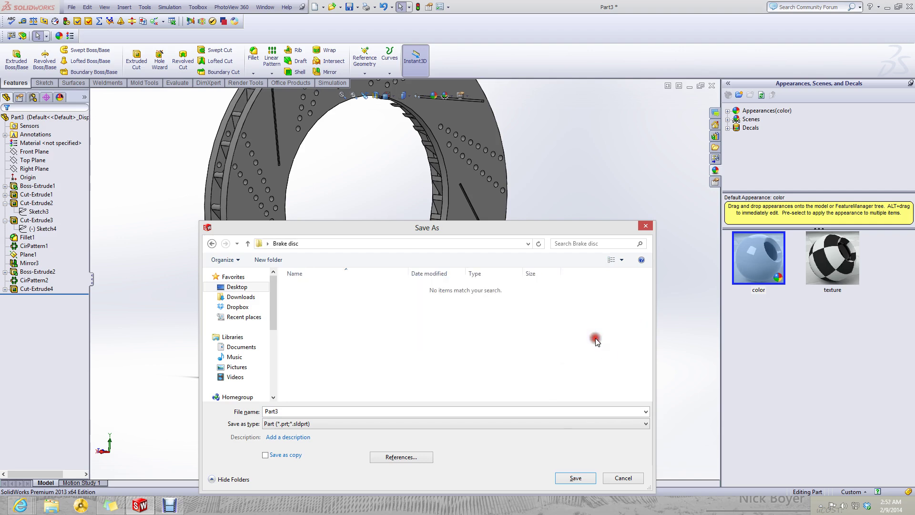
left_click(285, 412)
type("disc")
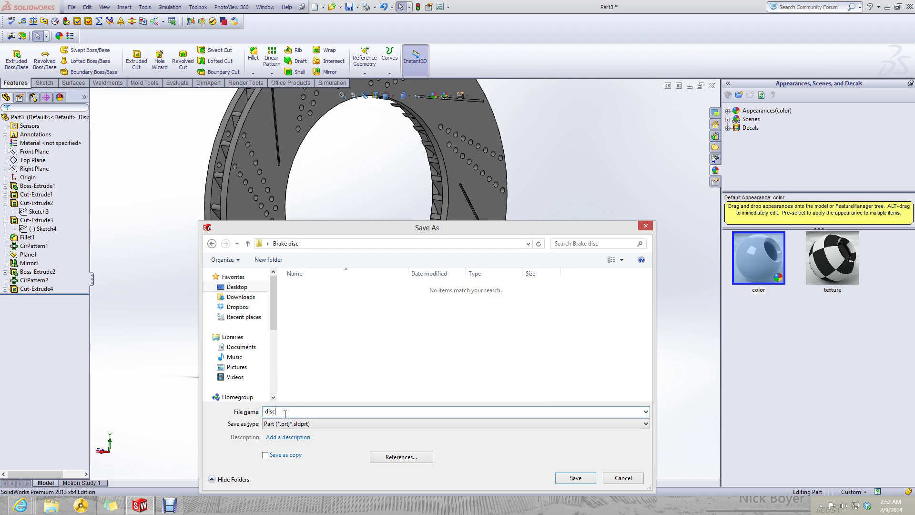
key("Return")
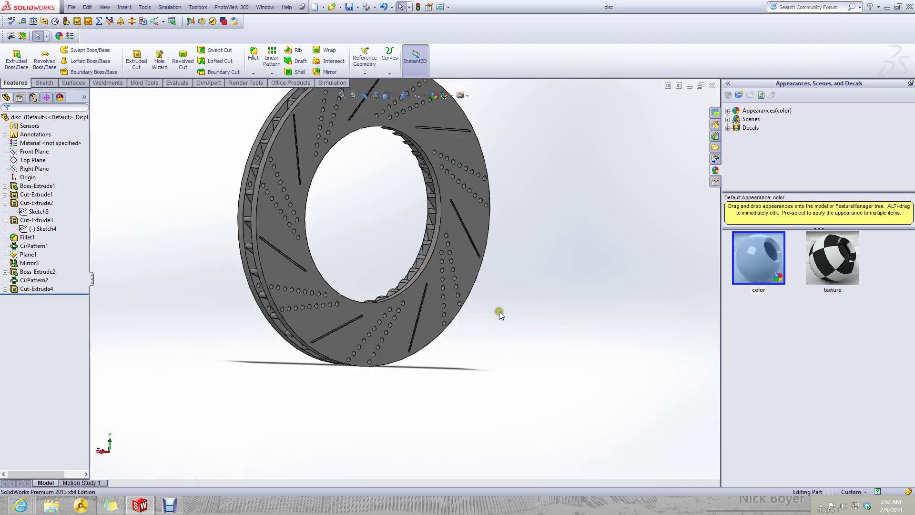
- Switch to the remschijf part and examine the raised hub in front of the disc
scroll(499, 311, "up", 2)
left_click(691, 85)
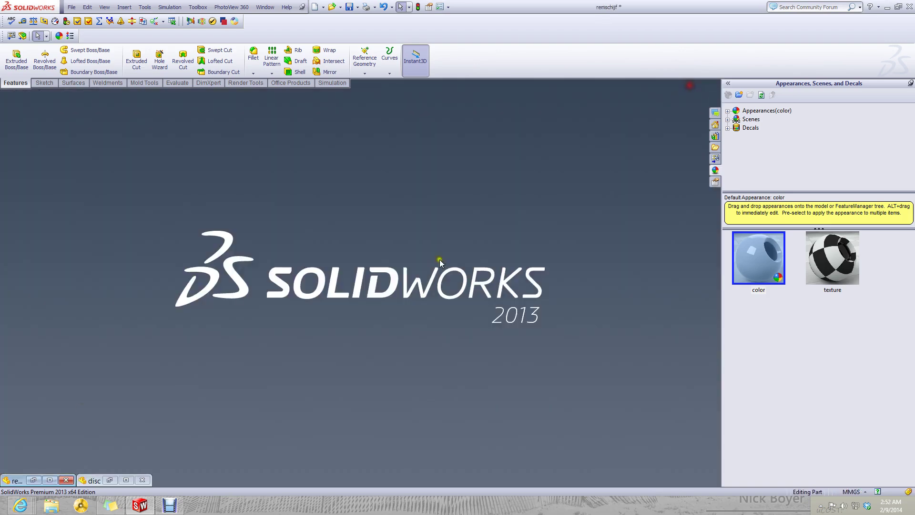
left_click(122, 481)
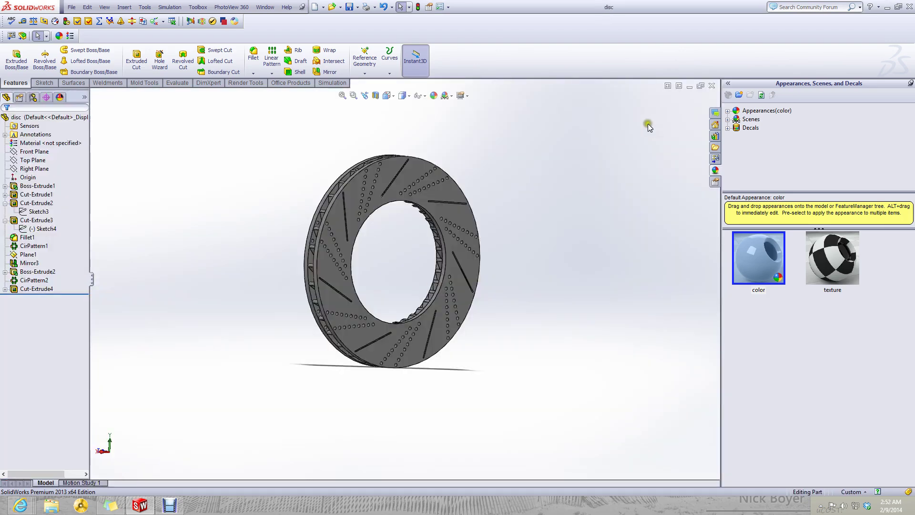
left_click(692, 86)
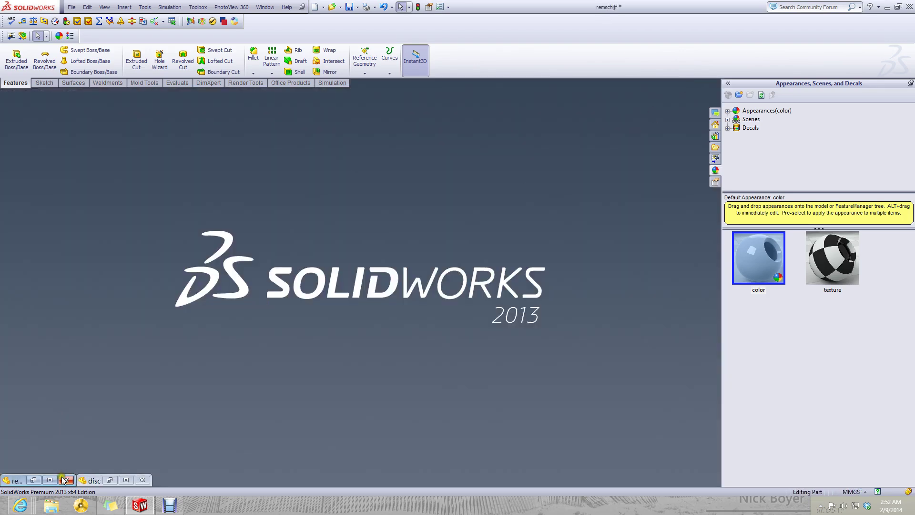
left_click(52, 480)
scroll(388, 191, "up", 4)
middle_click_drag(388, 190, 370, 200)
scroll(353, 226, "down", 1)
scroll(353, 225, "down", 2)
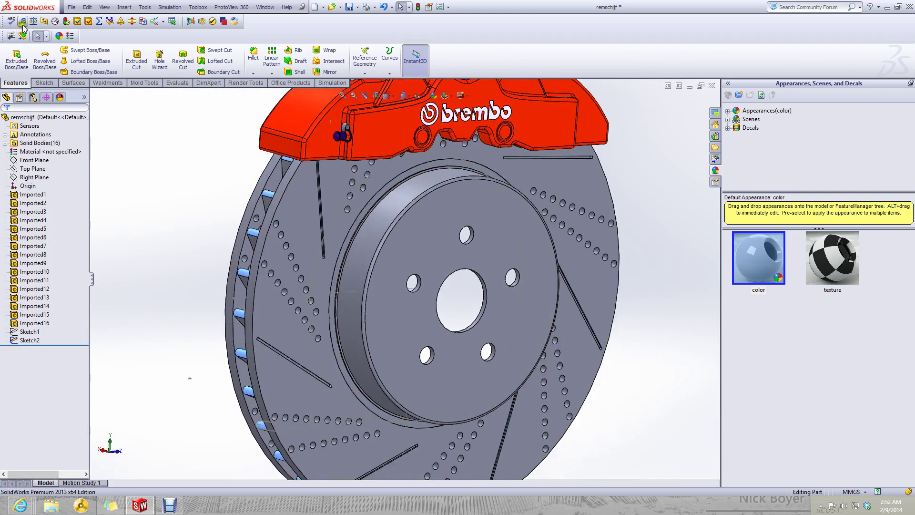
- Measure the cylindrical side face of the hub and examine how far it stands out from the disc
left_click(22, 22)
left_click(351, 286)
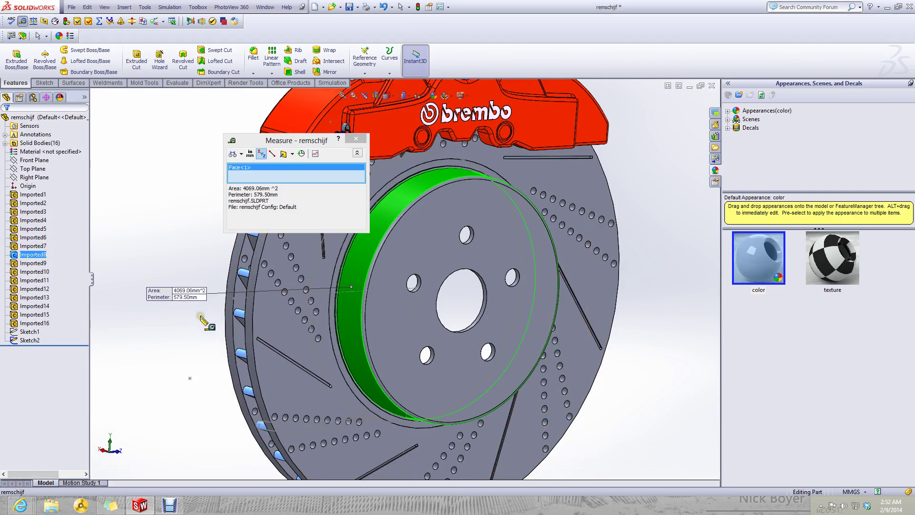
middle_click_drag(301, 315, 233, 123)
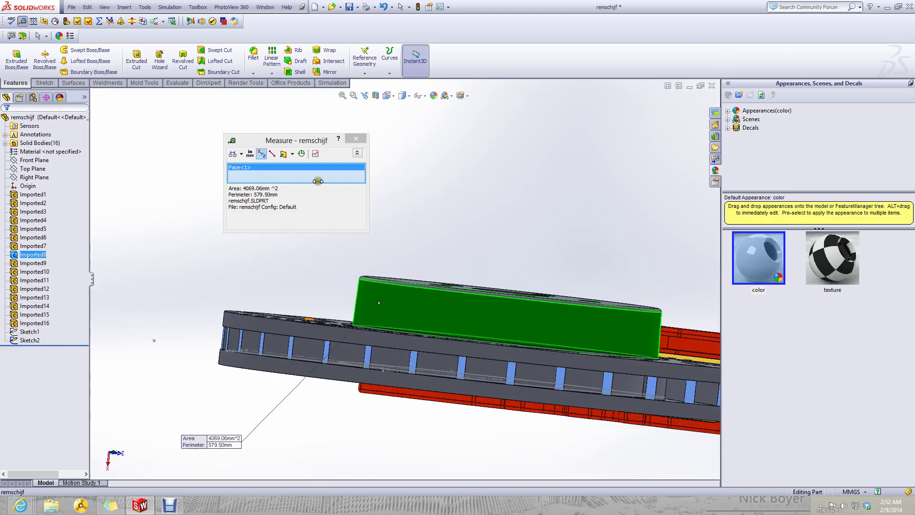
scroll(401, 259, "up", 3)
scroll(407, 284, "down", 4)
middle_click_drag(410, 297, 394, 277)
scroll(399, 283, "up", 4)
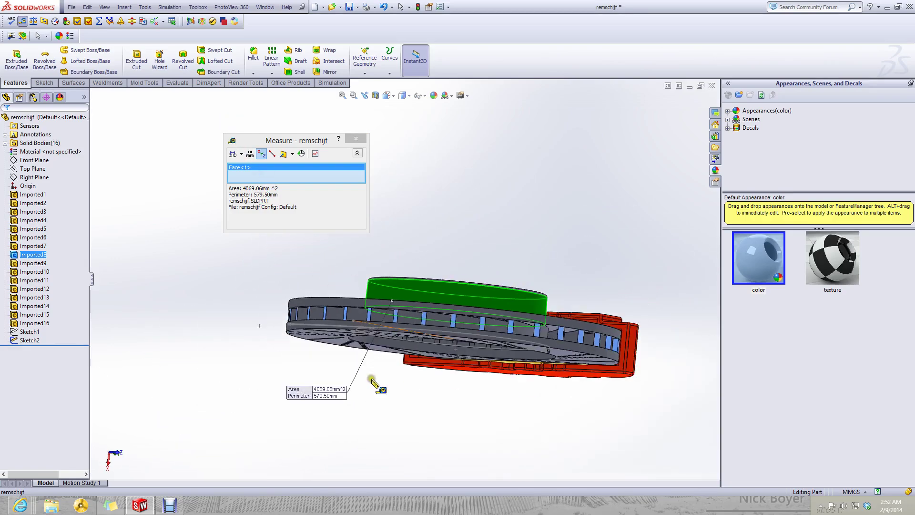
middle_click_drag(356, 343, 393, 425)
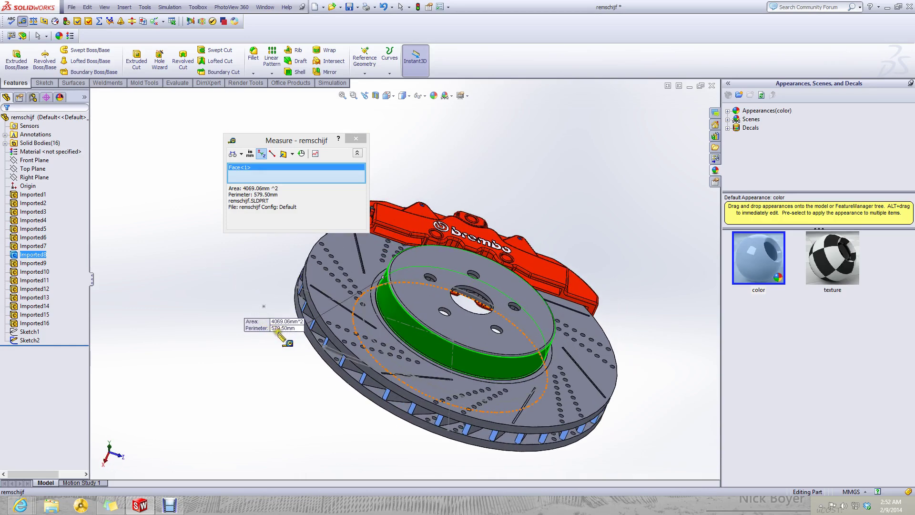
middle_click_drag(282, 337, 287, 272)
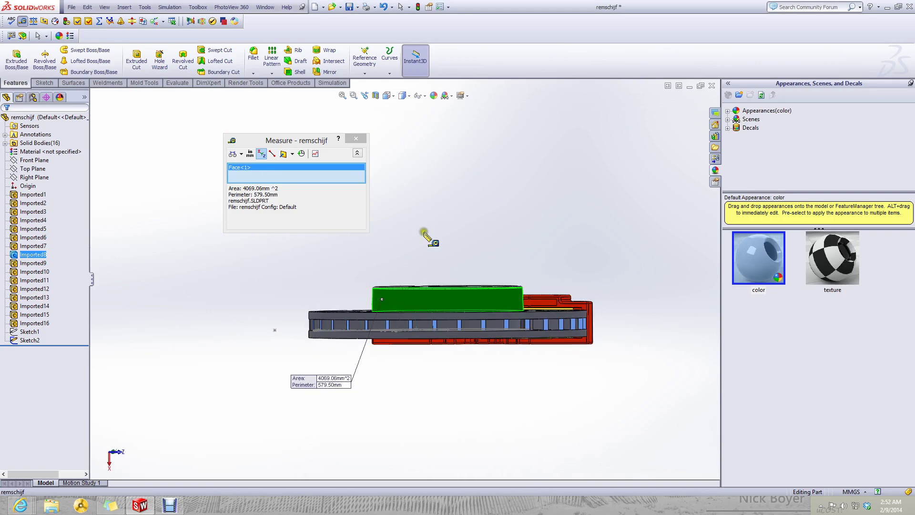
- Try to orient the view squarely to the Top Plane to see the hub from the side, and clear the selection
left_click(390, 96)
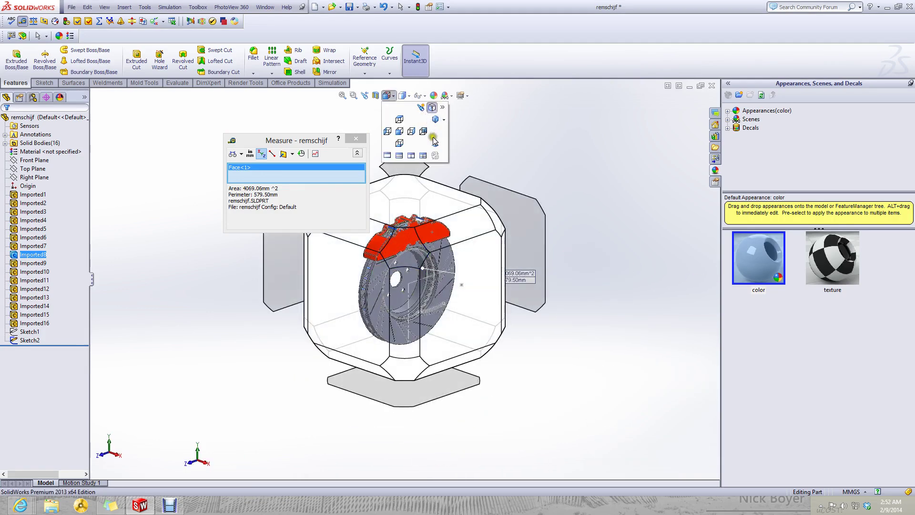
left_click(434, 140)
middle_click_drag(464, 240, 438, 155)
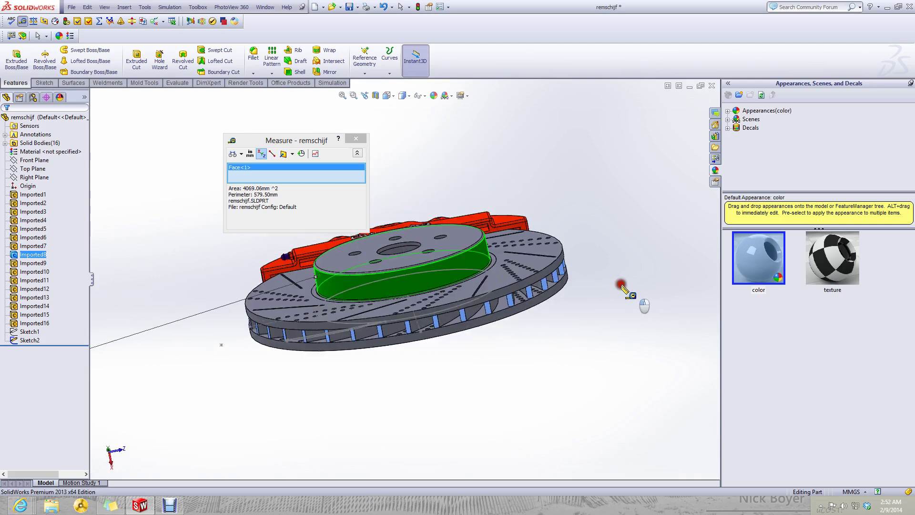
left_click(619, 282)
left_click(27, 170)
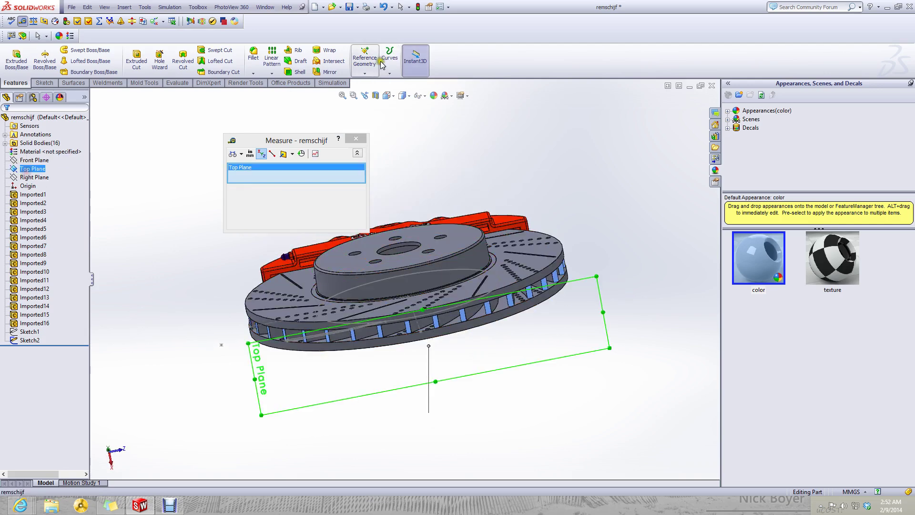
left_click(388, 95)
left_click(435, 143)
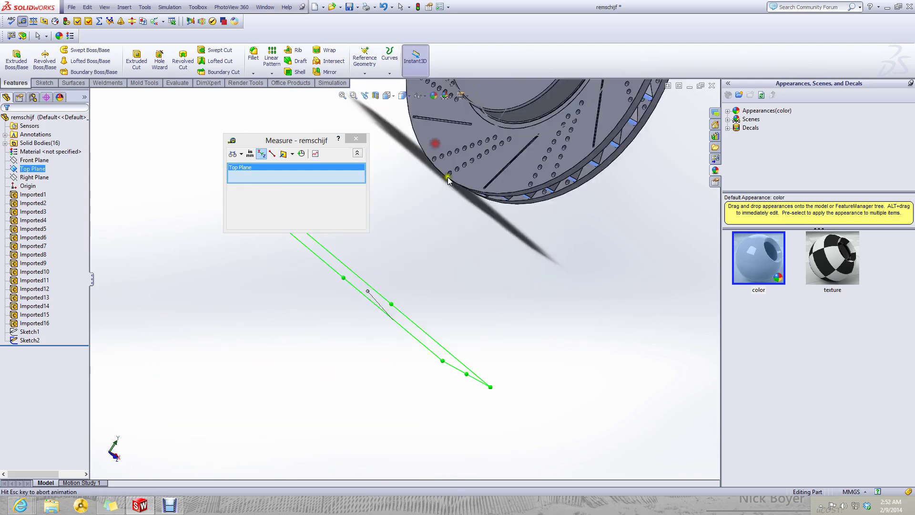
middle_click_drag(332, 283, 467, 204)
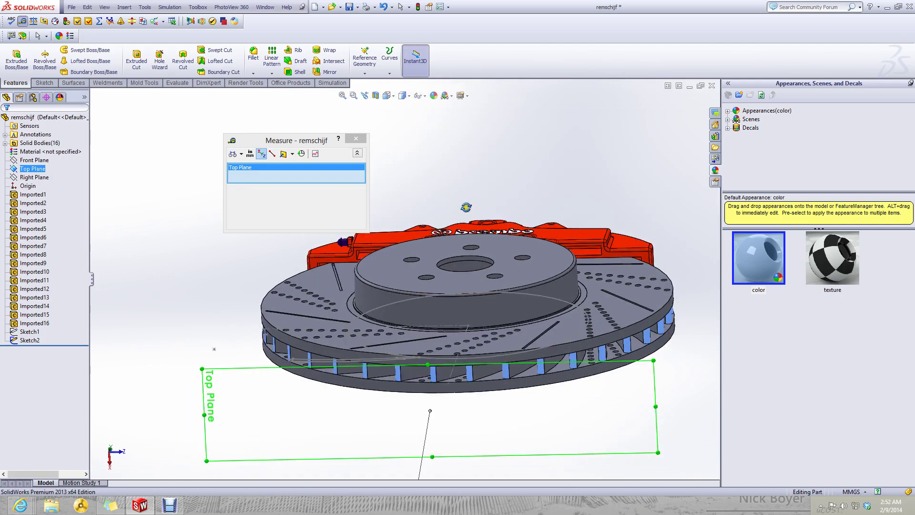
scroll(357, 336, "up", 3)
left_click(227, 296)
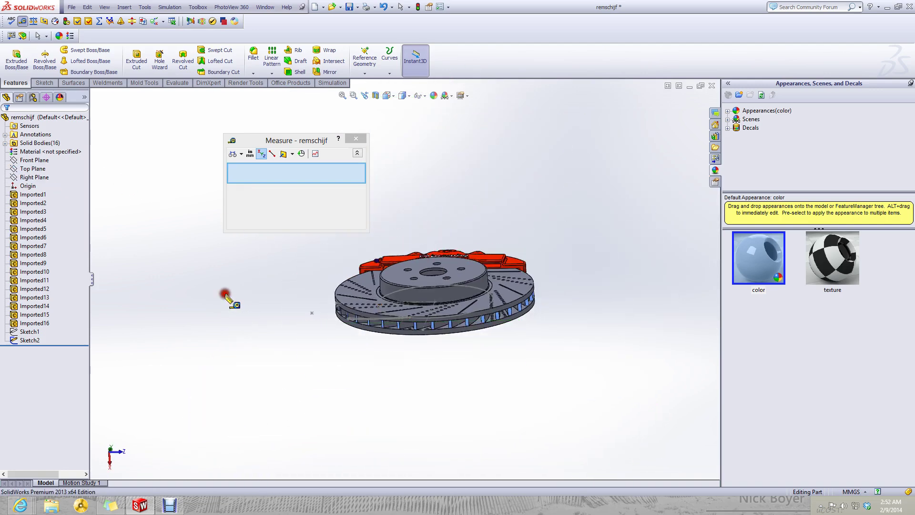
- Measure between the hub's cylindrical side face and the disc's front face, and clear the selection
scroll(418, 296, "down", 2)
left_click(424, 299)
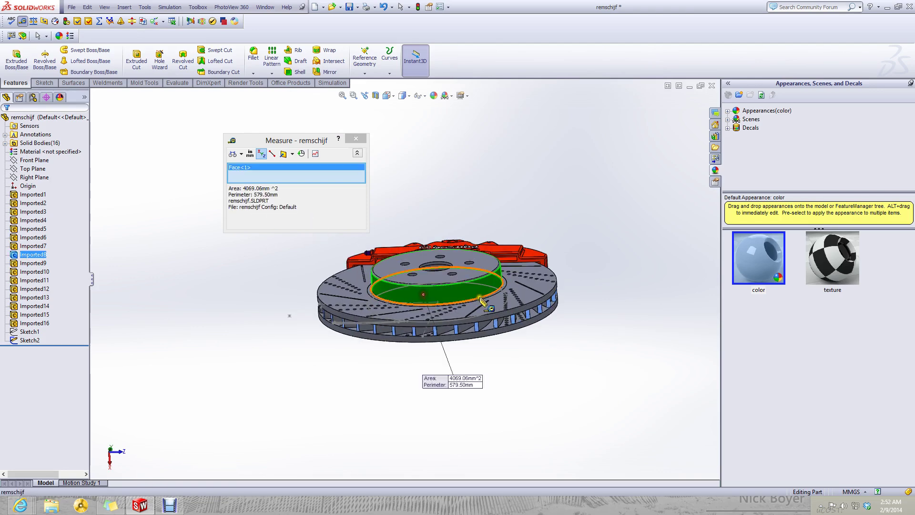
scroll(424, 299, "down", 3)
left_click(507, 304)
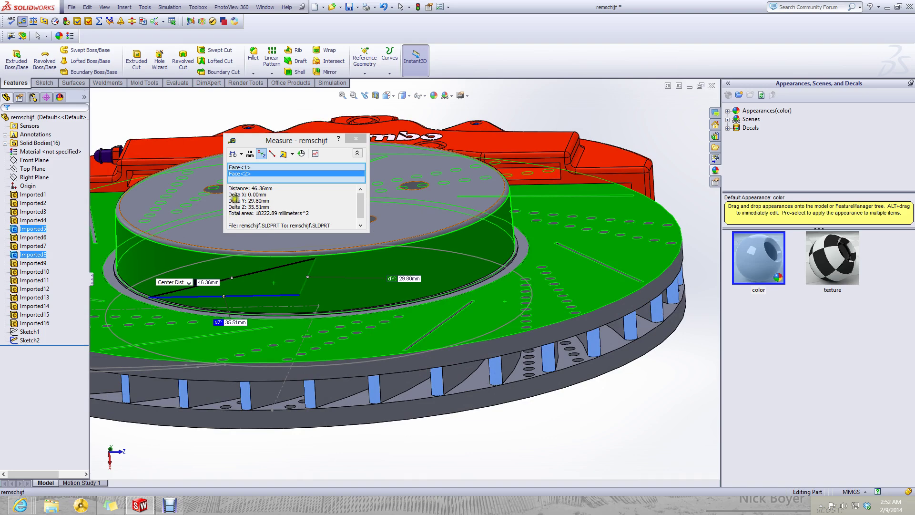
scroll(282, 193, "down", 2)
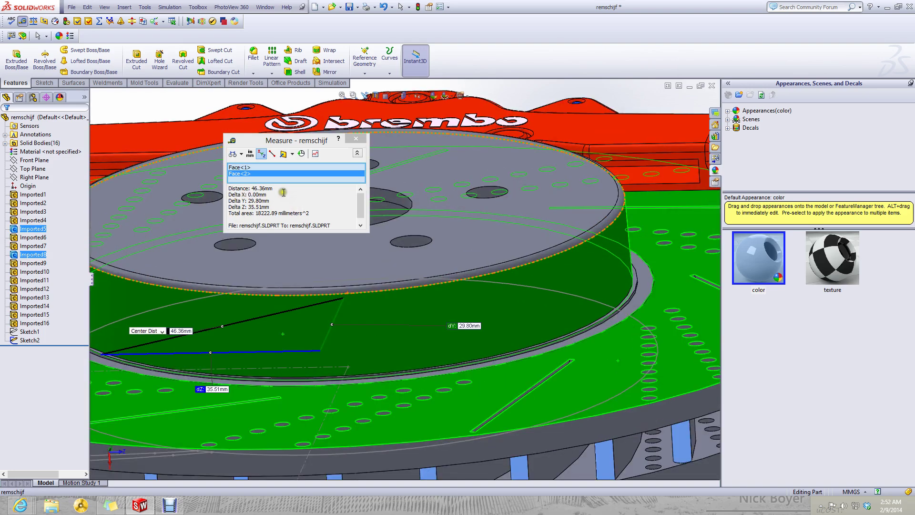
scroll(296, 205, "up", 5)
left_click(472, 428)
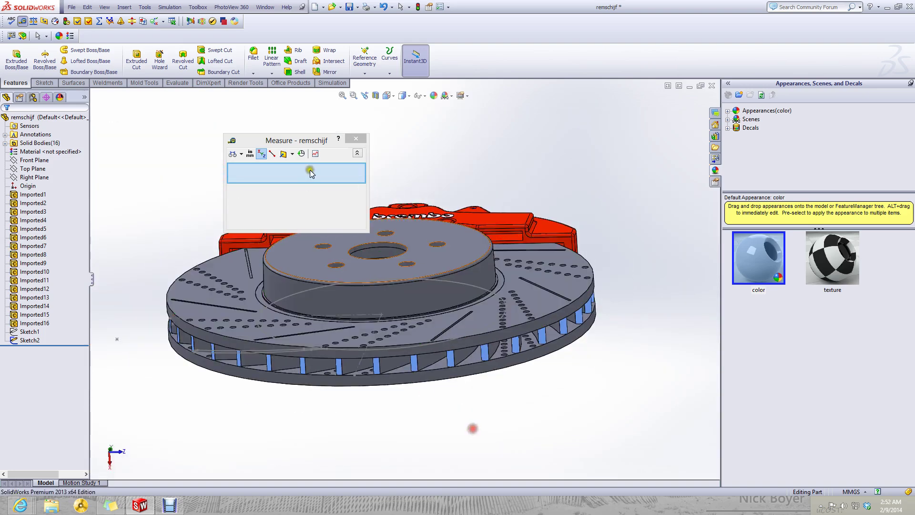
- Start a sketch on the Top Plane of remschijf and view it squarely
left_click(36, 171)
middle_click_drag(579, 398, 580, 379)
scroll(579, 380, "up", 5)
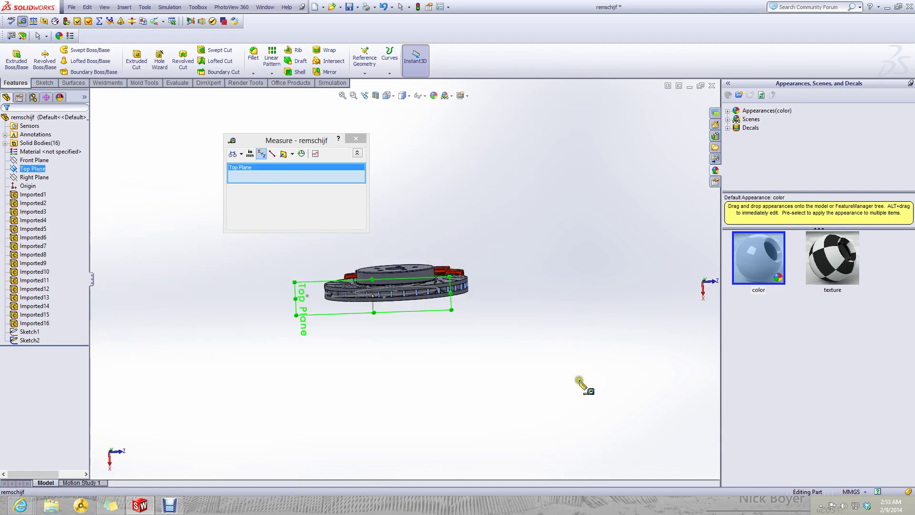
left_click(45, 83)
left_click(13, 57)
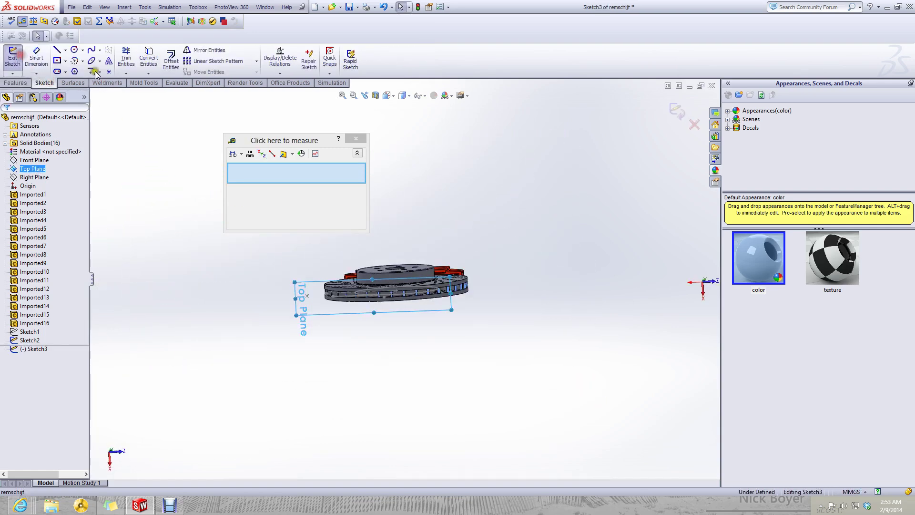
left_click(391, 99)
left_click(435, 142)
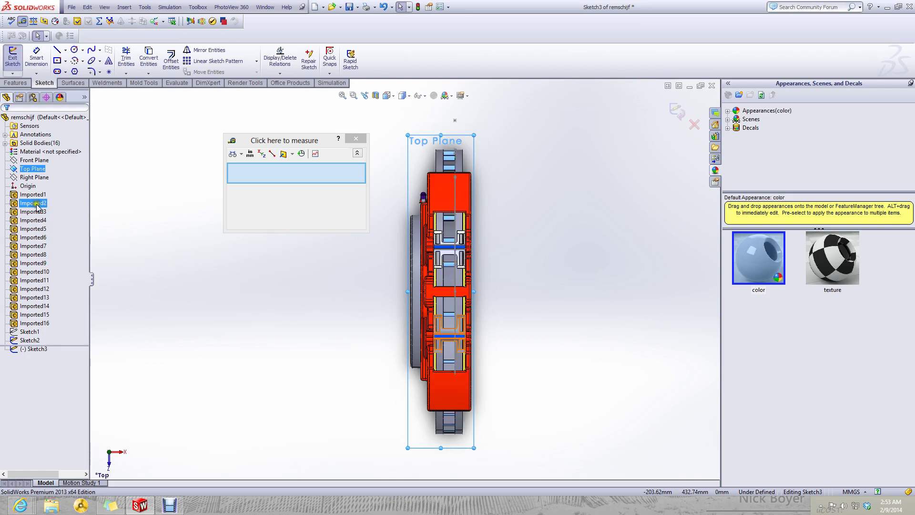
- Restart the Measure tool and measure the hub's straight side edge, which runs from its outer face toward the disc
left_click(34, 324, "ctrl")
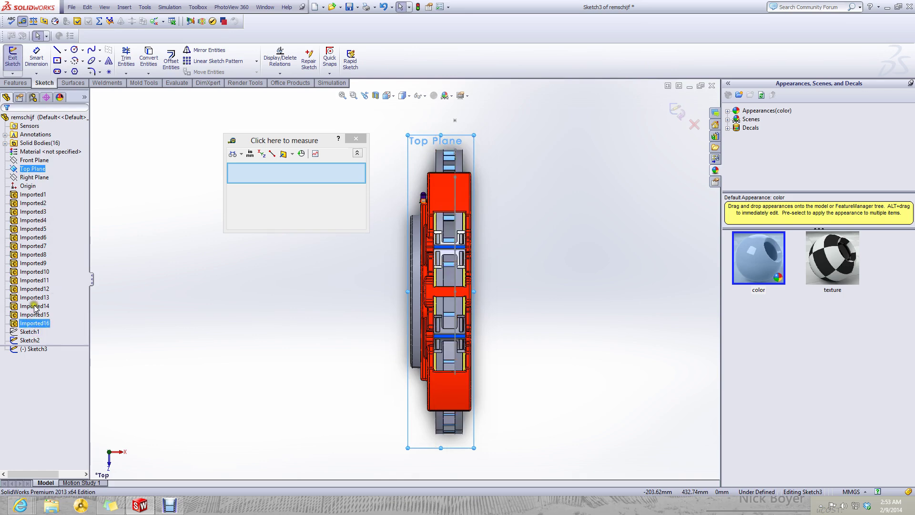
left_click(355, 137)
scroll(447, 202, "down", 3)
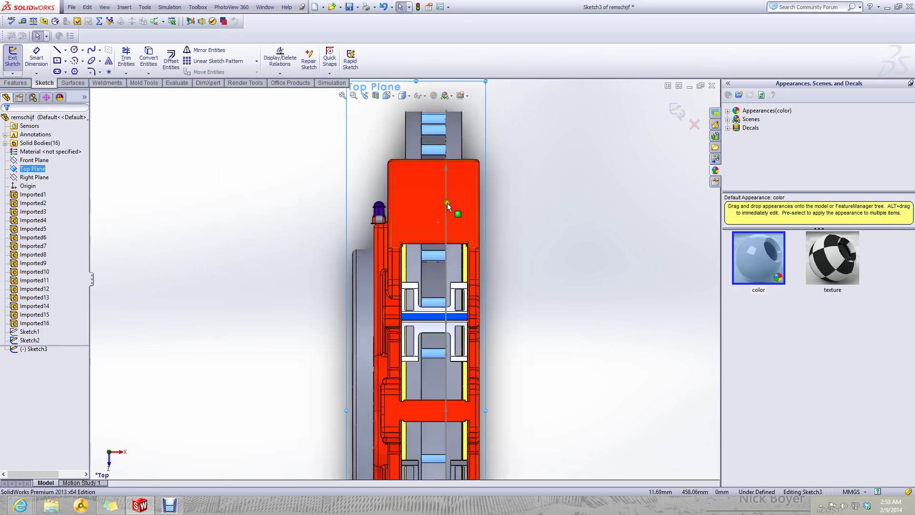
left_click(361, 248)
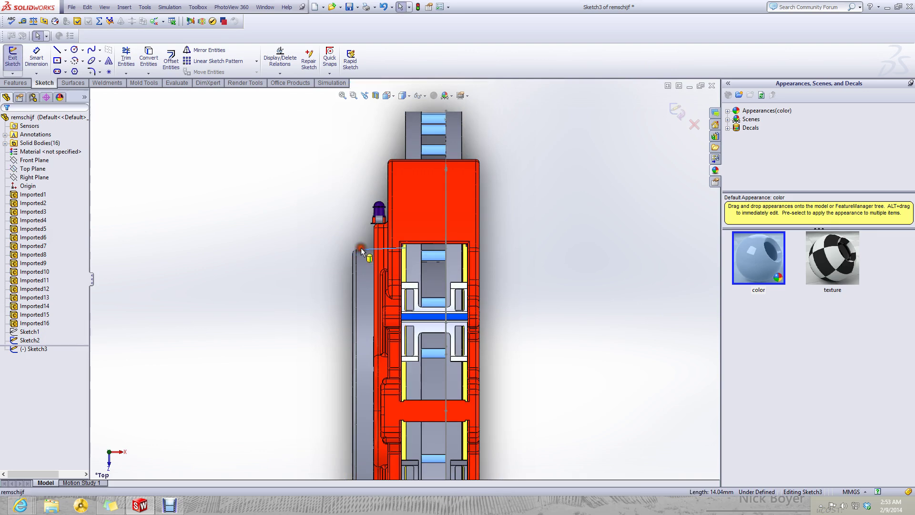
scroll(304, 267, "up", 6)
scroll(404, 315, "down", 1)
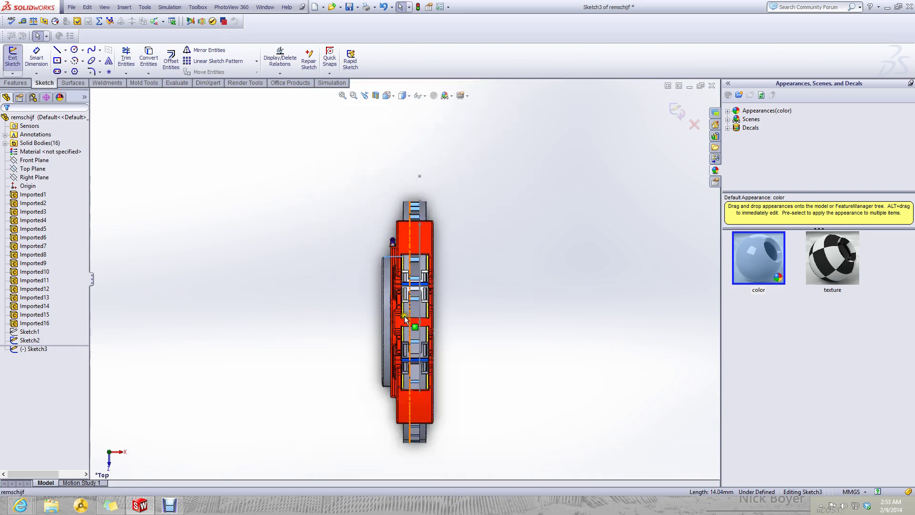
left_click(242, 221)
left_click(22, 21)
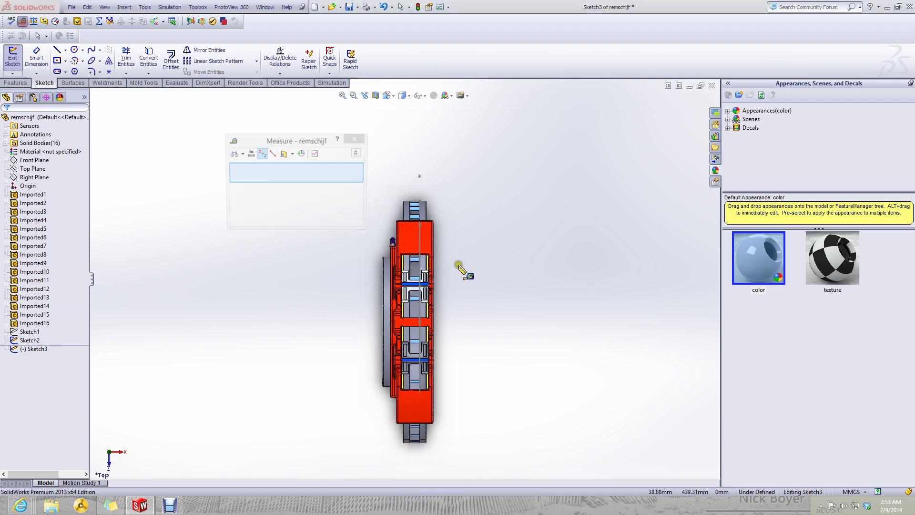
scroll(396, 218, "down", 5)
left_click(368, 338)
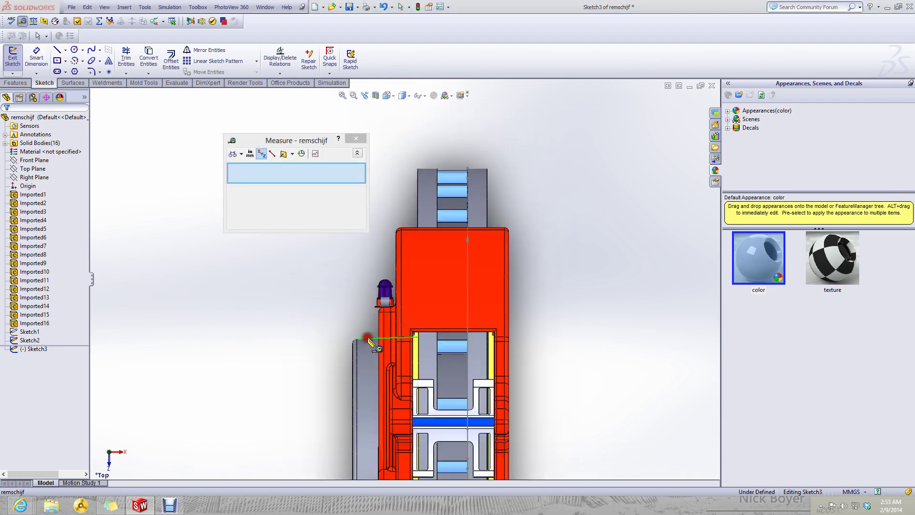
- Measure between the hub's straight side edge and the disc's front face edge, and clear the selection
left_click(417, 210)
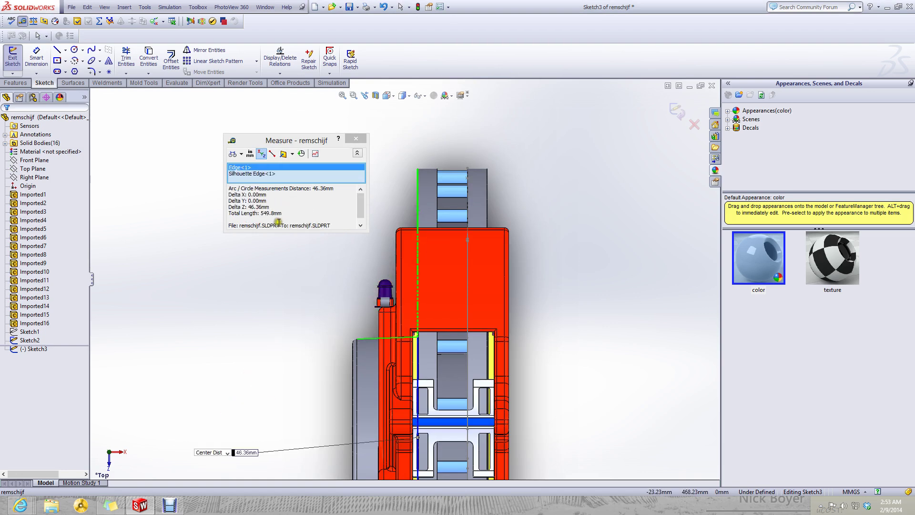
mouse_move(359, 197)
left_mouse_down()
mouse_move(358, 223)
mouse_move(359, 198)
left_mouse_up()
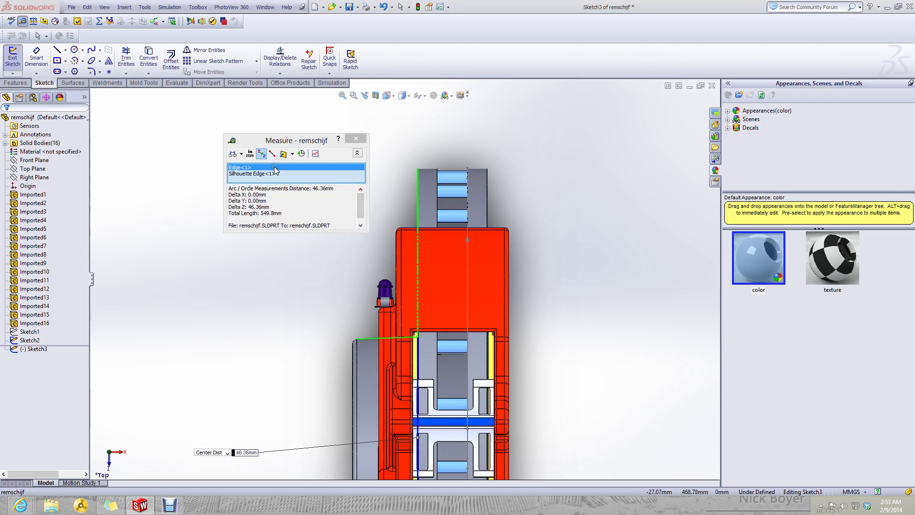
right_click(359, 166)
left_click(386, 173)
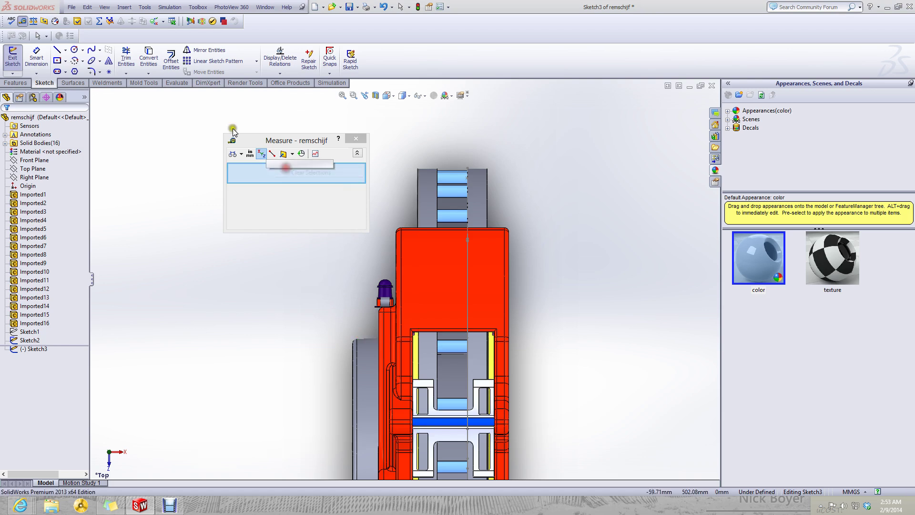
- Convert the hub's straight side edge and the disc's front face edge into sketch lines
left_click(148, 57)
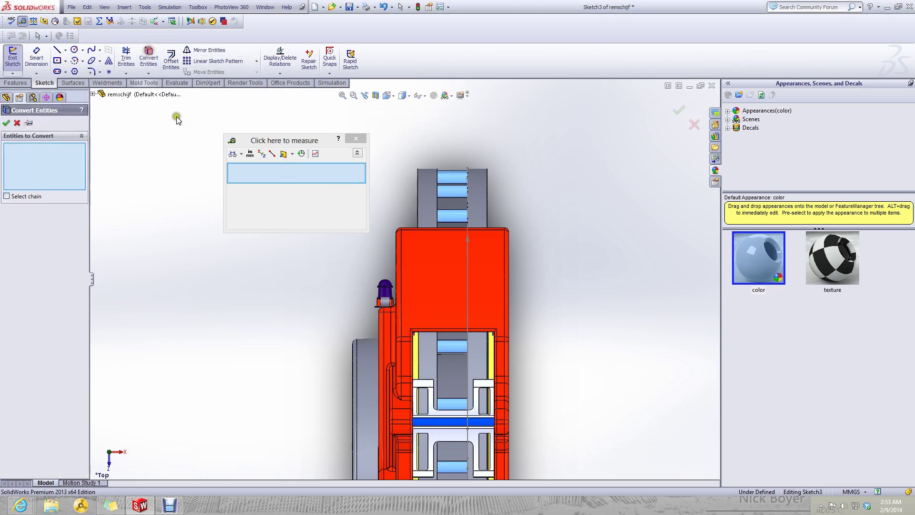
left_click(365, 340)
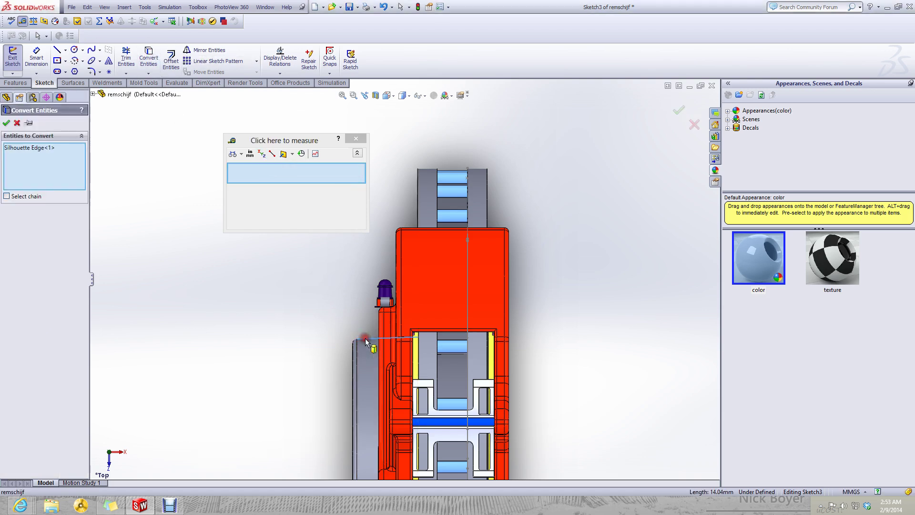
left_click(417, 202)
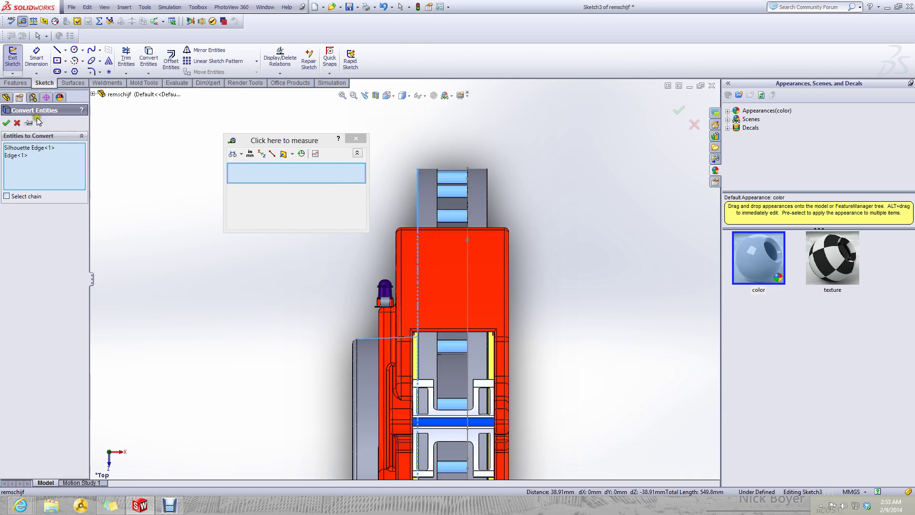
left_click(6, 122)
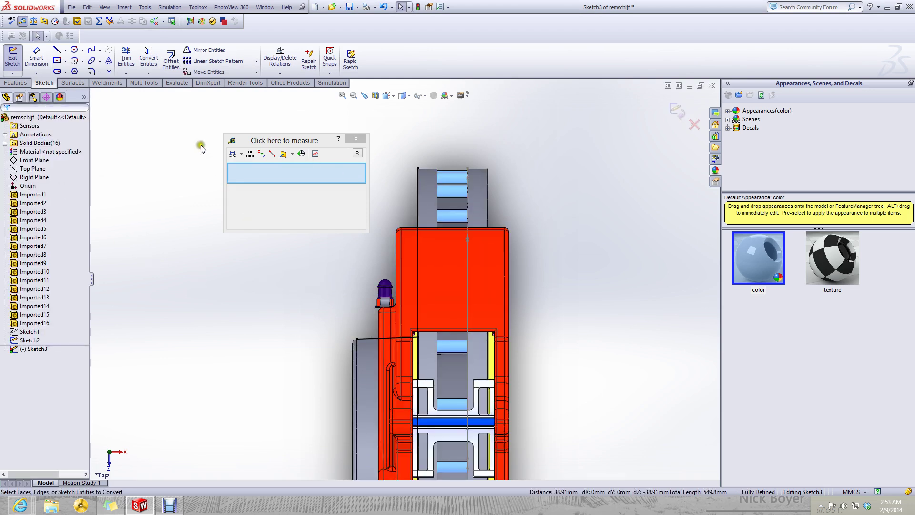
- Try to dimension the angle between the two converted lines, and close the Measure tool
left_click(36, 57)
left_click(418, 311)
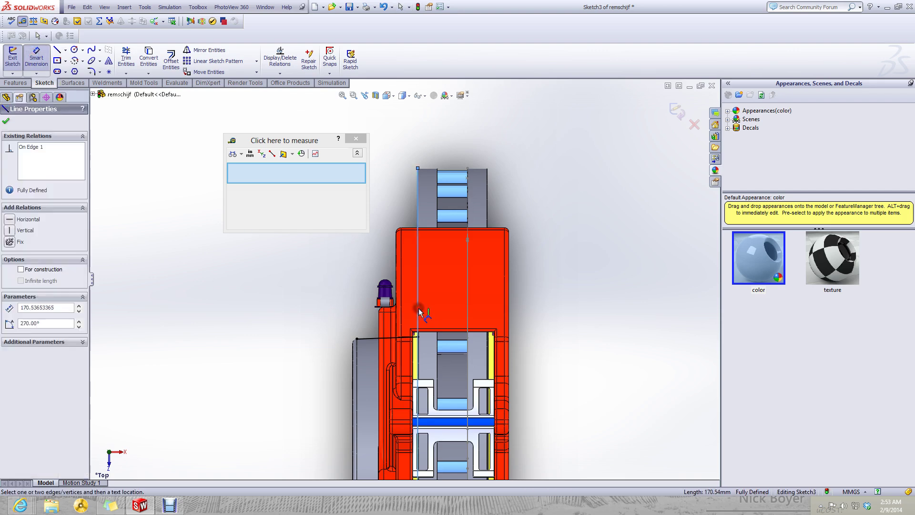
left_click(382, 340)
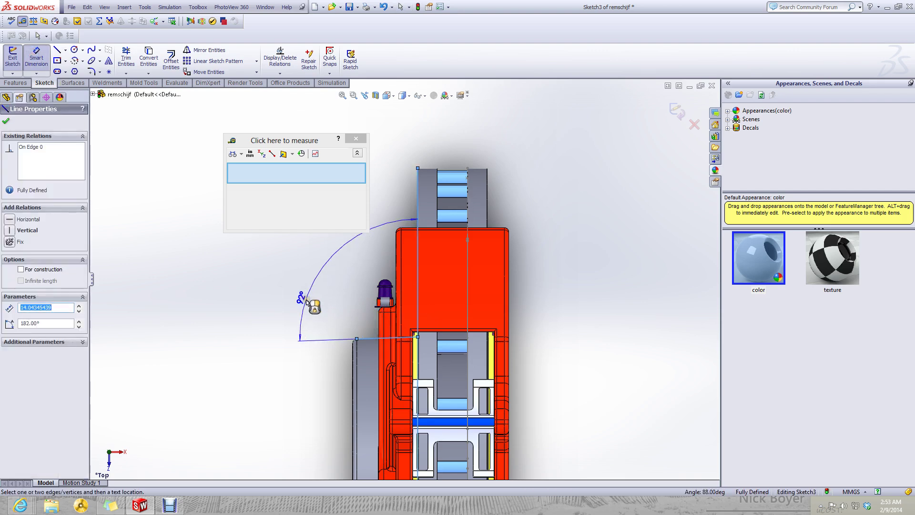
key("Escape")
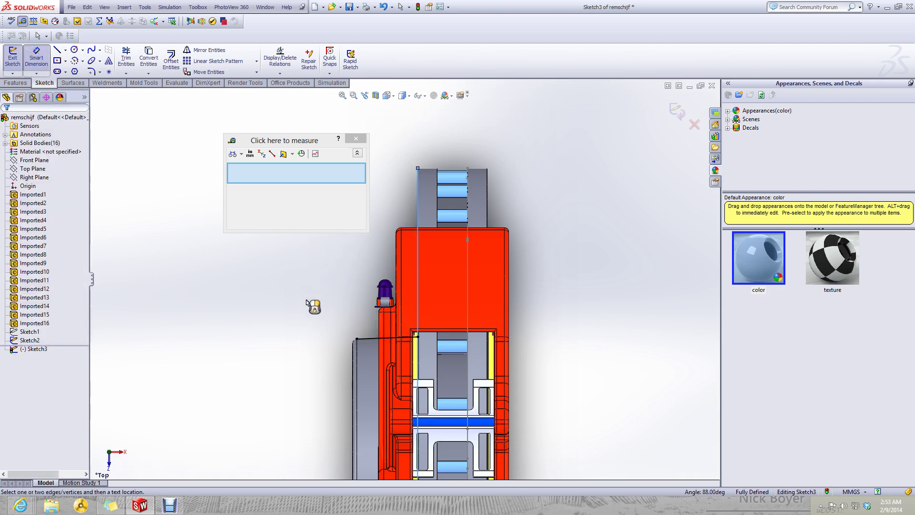
left_click(358, 139)
- Delete the two converted lines from the sketch
scroll(477, 301, "up", 4)
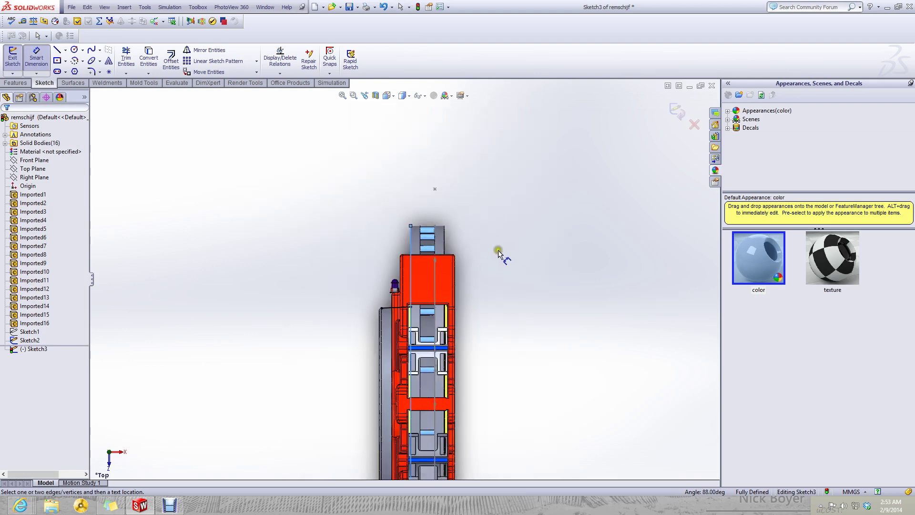
scroll(415, 299, "down", 3)
middle_click_drag(414, 298, 500, 304)
scroll(476, 354, "up", 5)
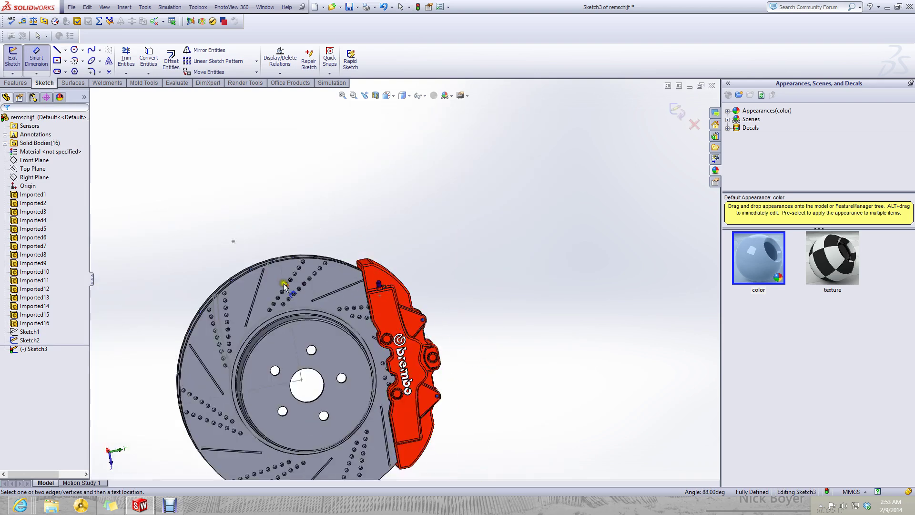
scroll(284, 284, "down", 1)
middle_click_drag(285, 285, 238, 282)
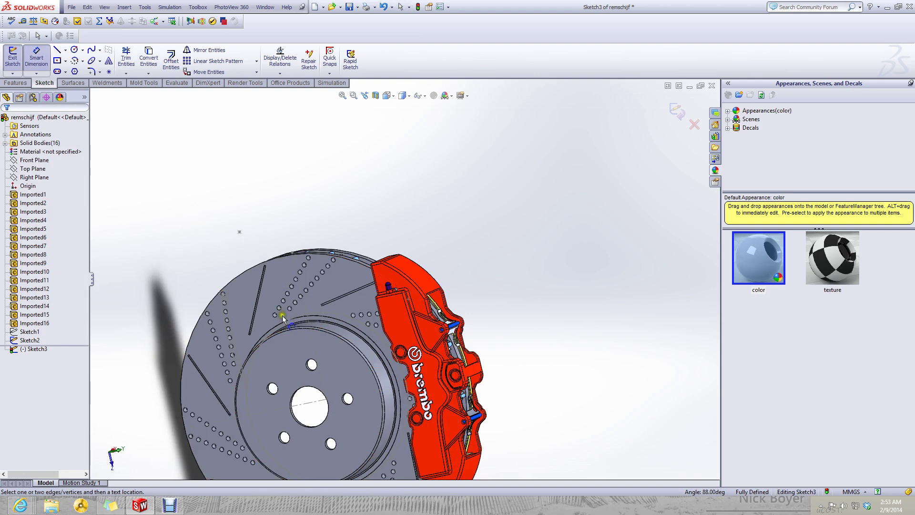
scroll(282, 315, "up", 3)
left_click(235, 322)
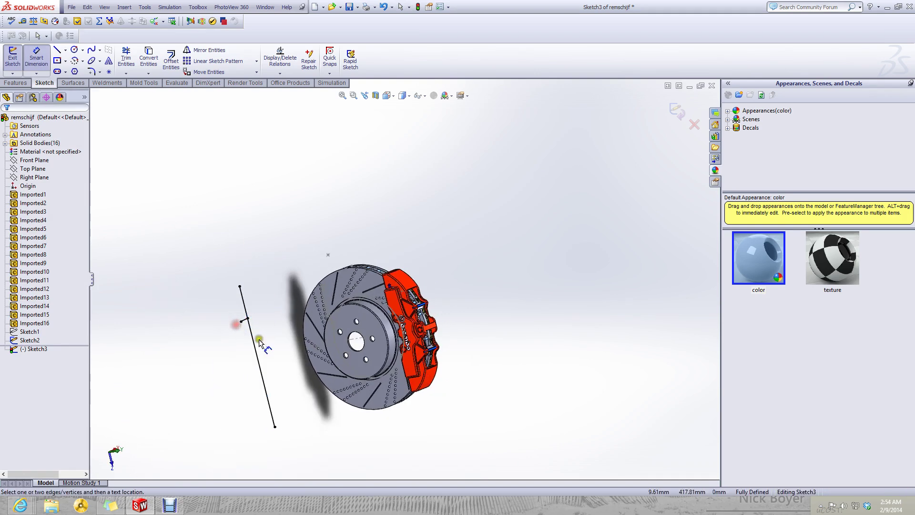
left_click(258, 342)
key("Delete")
left_click(245, 321)
key("Delete")
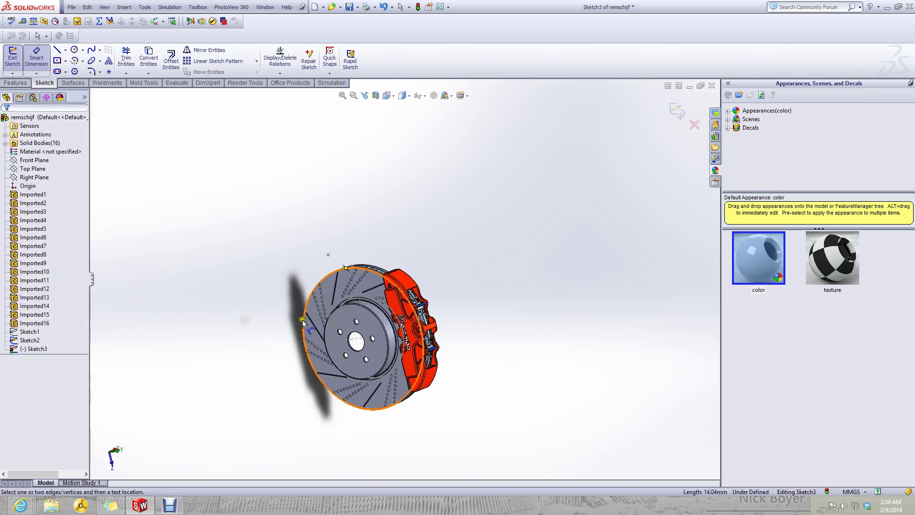
- Restart the Measure tool, measure the circular edge at the base of the hub's side wall, and clear the selection
scroll(304, 318, "down", 4)
middle_click_drag(305, 318, 381, 312)
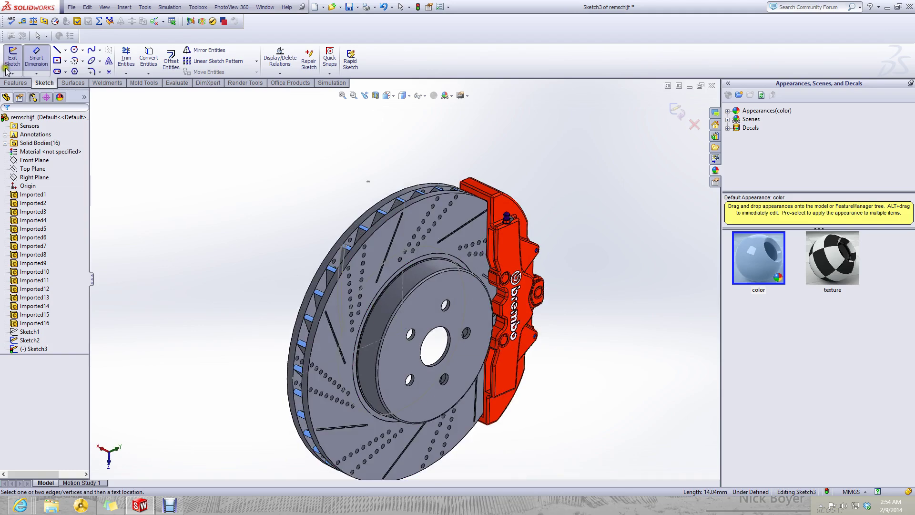
left_click(24, 21)
scroll(398, 333, "down", 5)
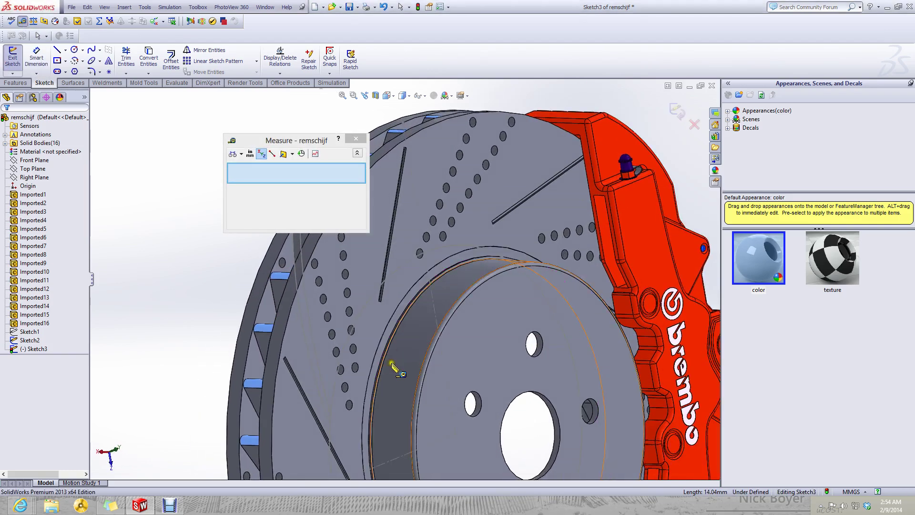
scroll(397, 369, "down", 3)
middle_click_drag(406, 378, 402, 237)
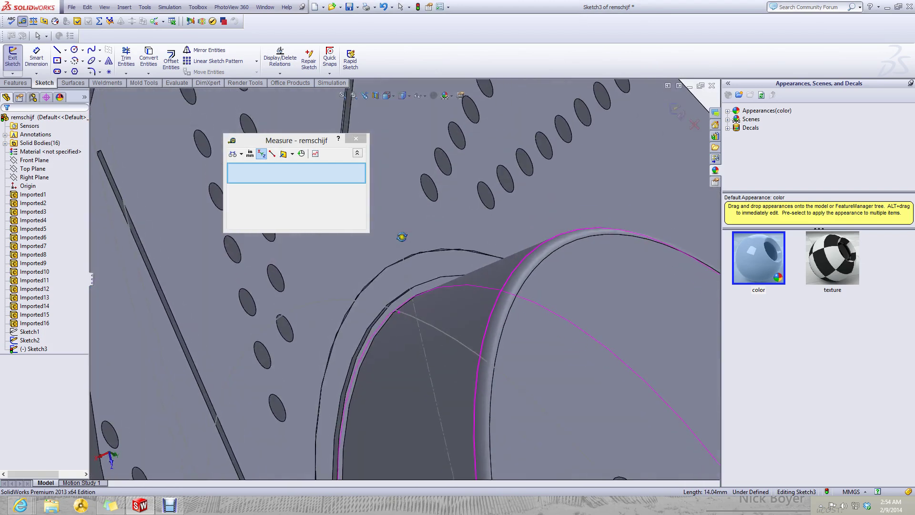
scroll(389, 331, "down", 4)
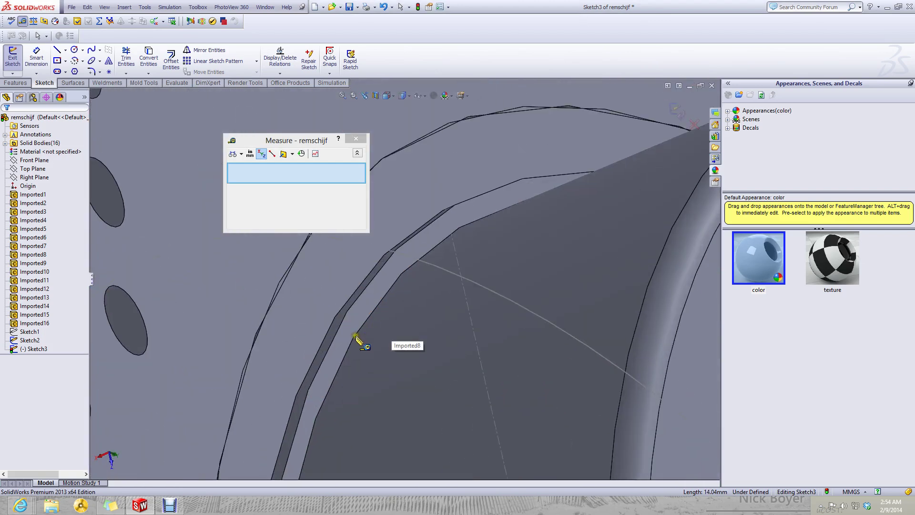
left_click(363, 321)
scroll(352, 362, "up", 3)
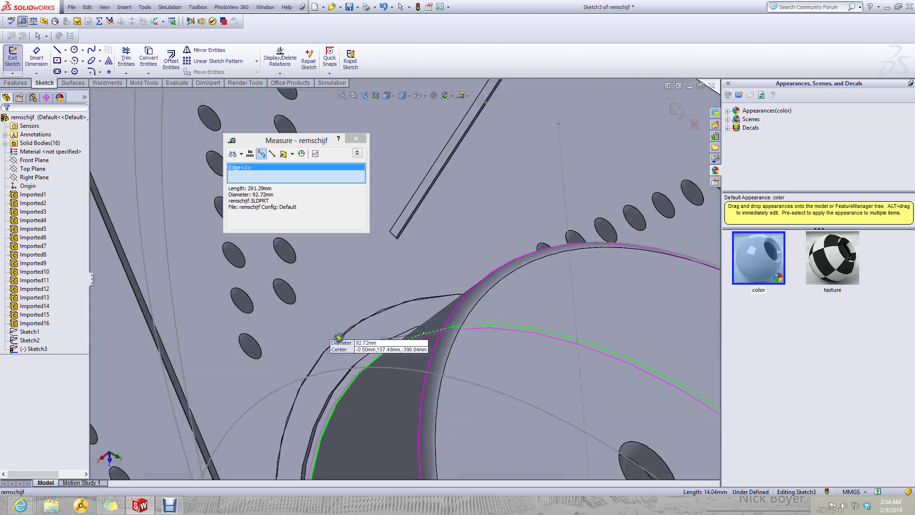
mouse_move(338, 337)
middle_mouse_down()
mouse_move(351, 276)
mouse_move(353, 342)
middle_mouse_up()
scroll(369, 391, "up", 1)
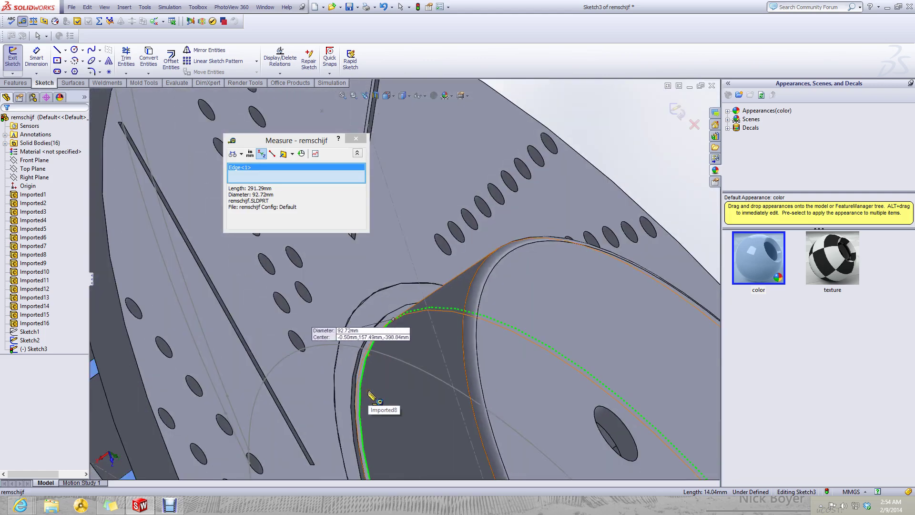
scroll(370, 392, "up", 8)
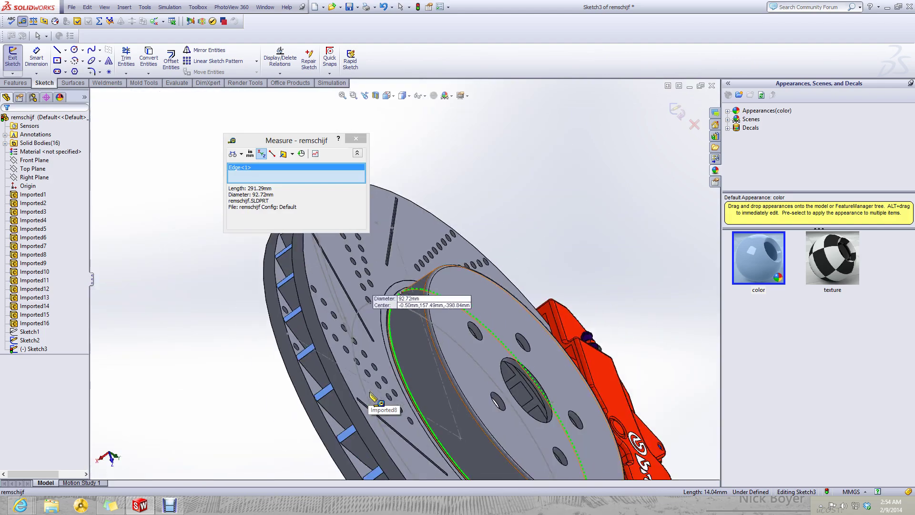
scroll(364, 317, "down", 4)
middle_click_drag(365, 317, 296, 330)
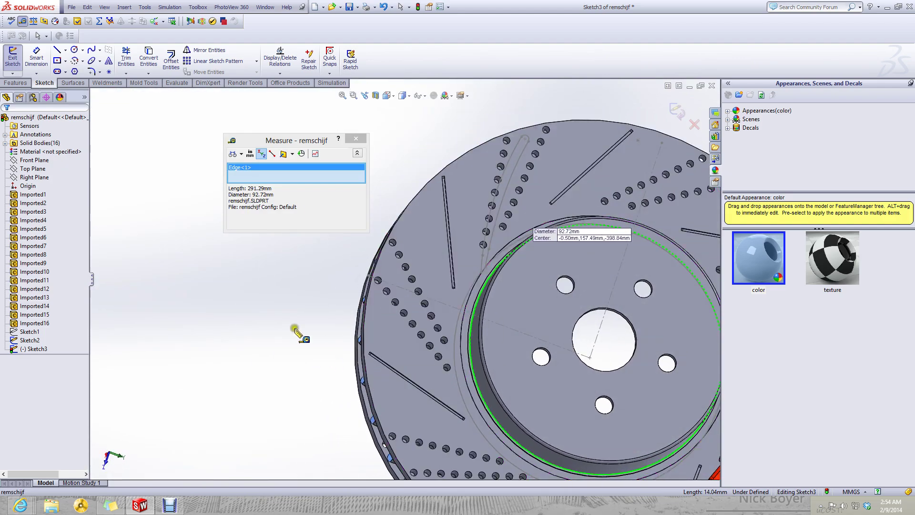
right_click(298, 176)
left_click(328, 179)
- Measure the distance between the hub's outer face and the disc's front face, and close the Measure tool
scroll(571, 362, "down", 4)
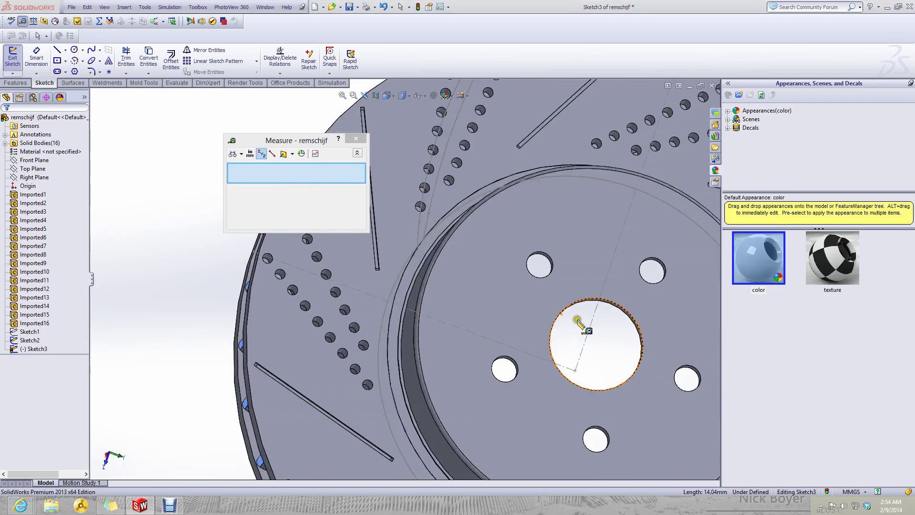
scroll(557, 345, "up", 8)
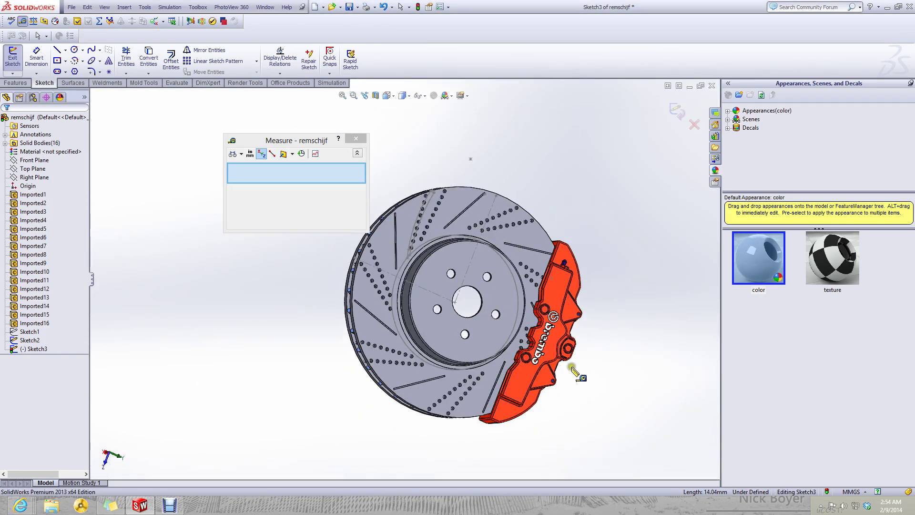
scroll(434, 307, "down", 3)
scroll(435, 307, "down", 4)
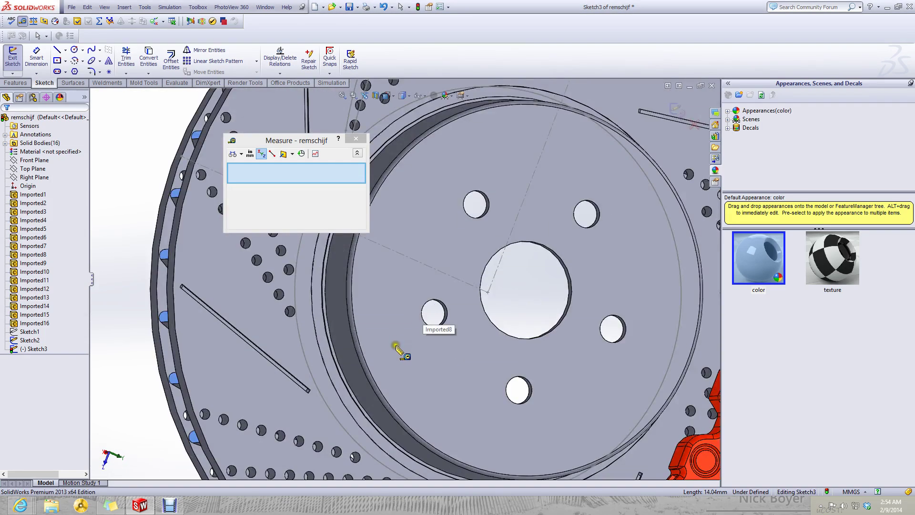
left_click(389, 309)
left_click(282, 337)
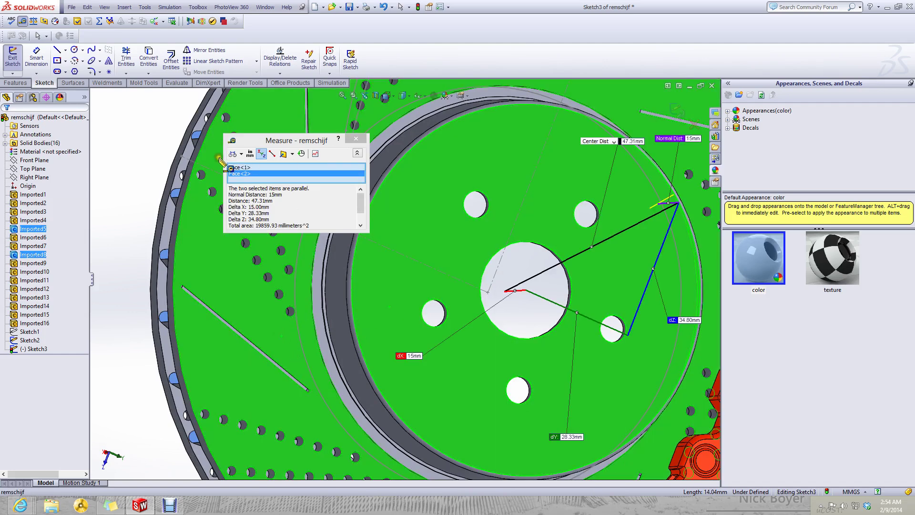
scroll(453, 294, "up", 3)
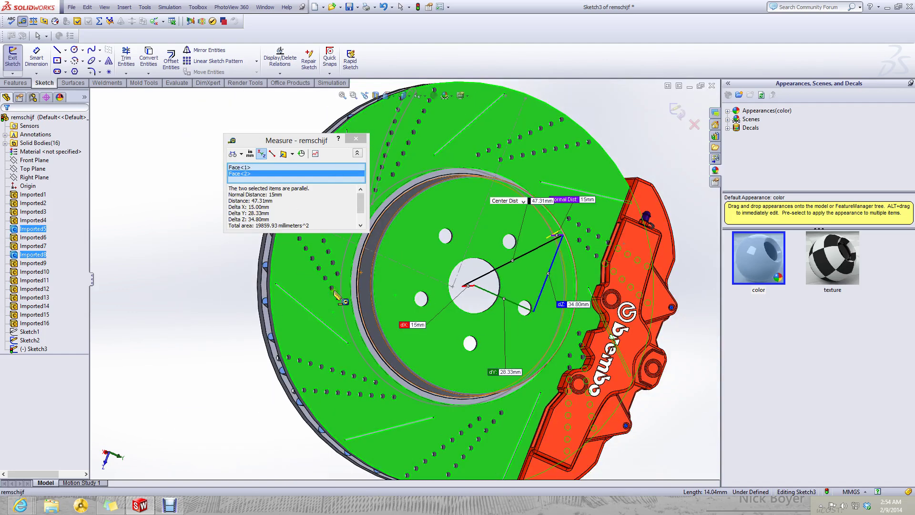
middle_click_drag(352, 267, 337, 189)
left_click(356, 140)
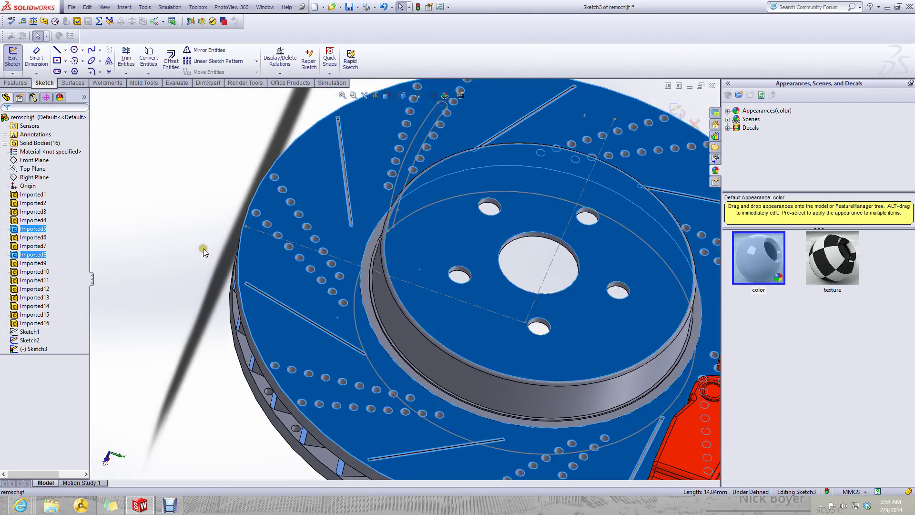
left_click(196, 244)
- Exit the sketch in remschijf and switch to the disc part
key("f")
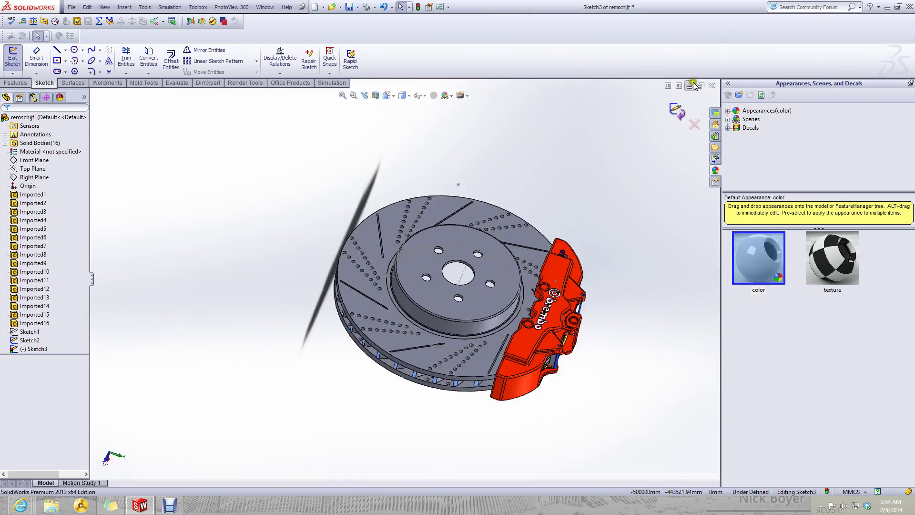
left_click(676, 110)
left_click(689, 86)
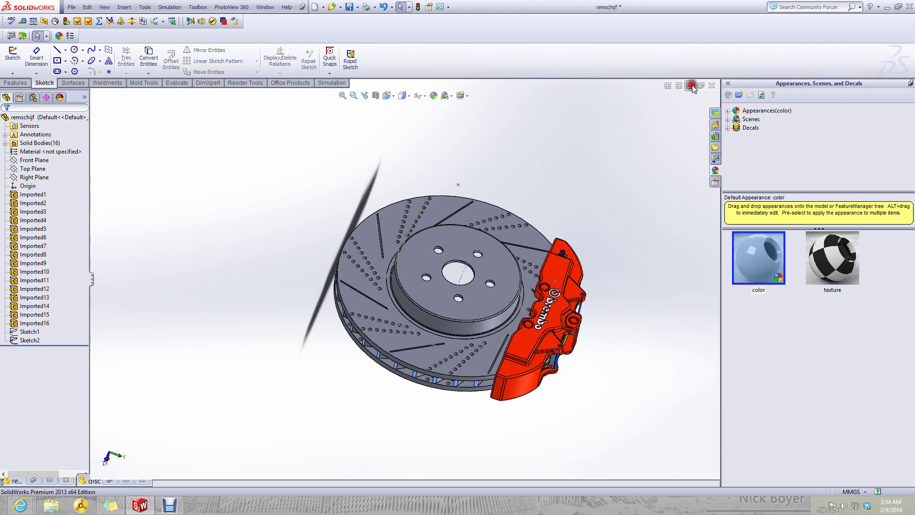
left_click(130, 479)
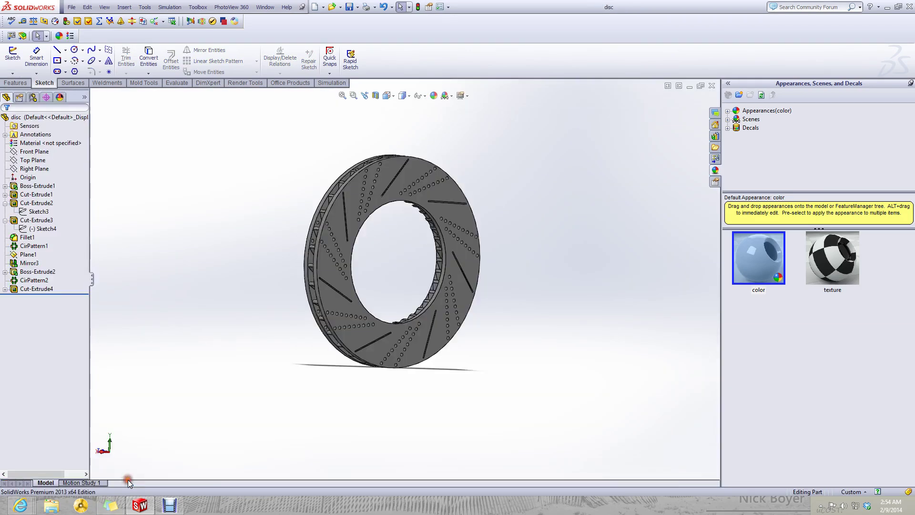
- Start a sketch on the disc's flat front face
key("ctrl+1")
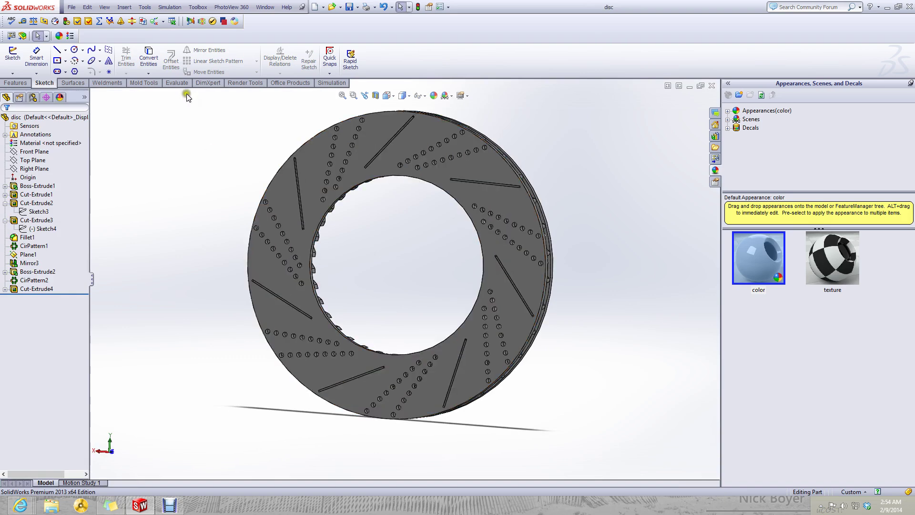
left_click(12, 53)
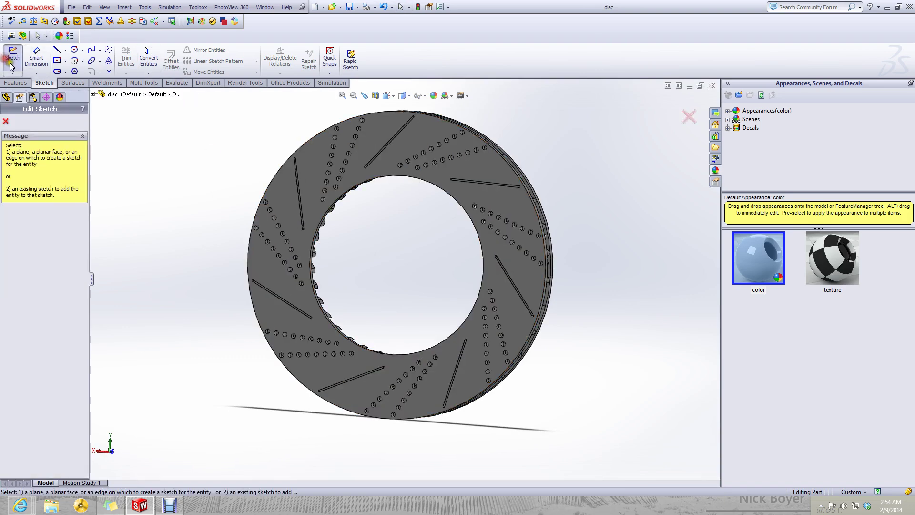
left_click(290, 224)
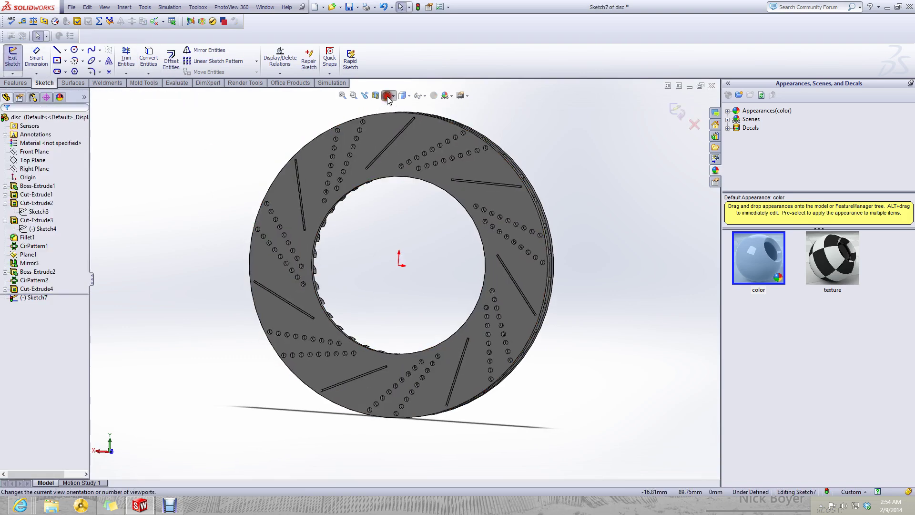
left_click(389, 95)
left_click(399, 126)
left_click(435, 142)
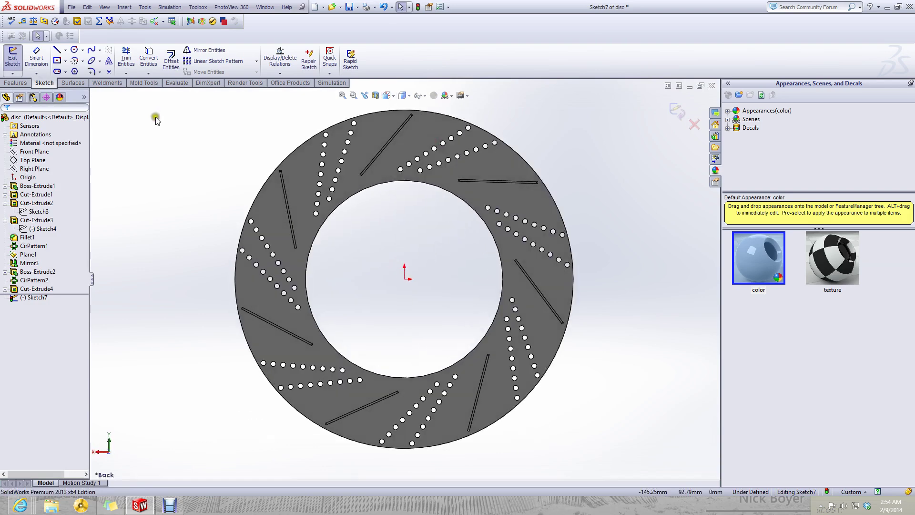
left_click(73, 50)
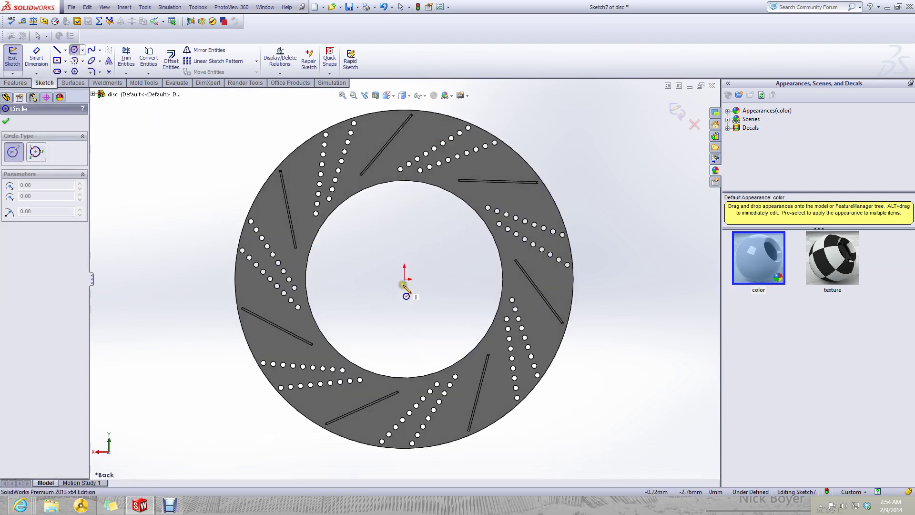
left_click(405, 279)
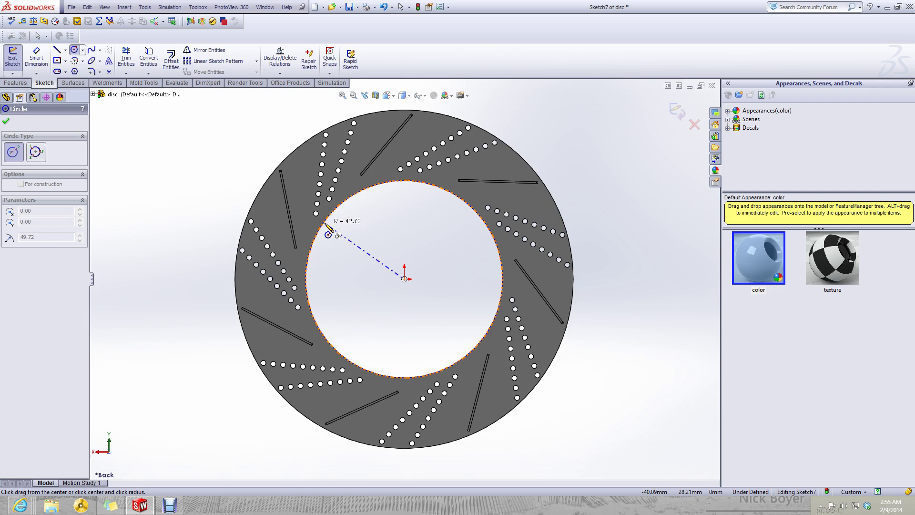
key("Escape")
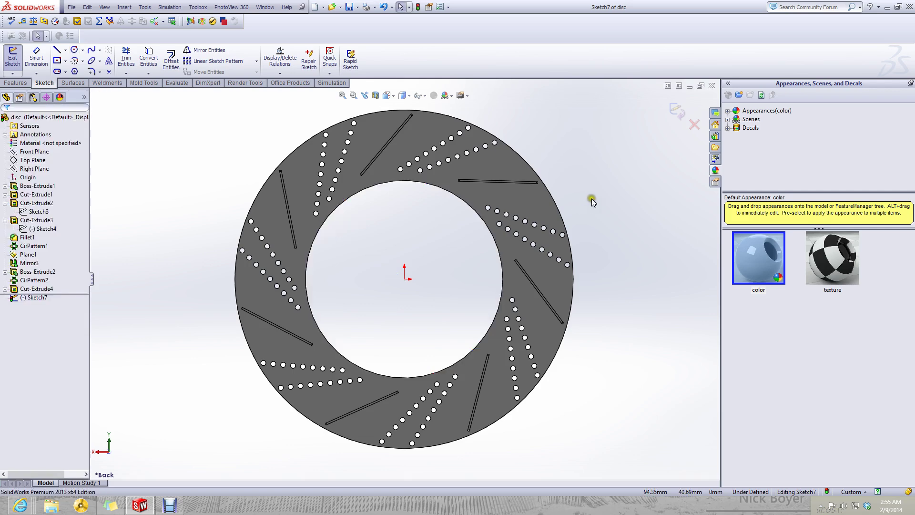
left_click(679, 103)
- Switch to the remschijf part and examine the annular rim face at the open back of the hub
left_click(689, 86)
left_click(50, 479)
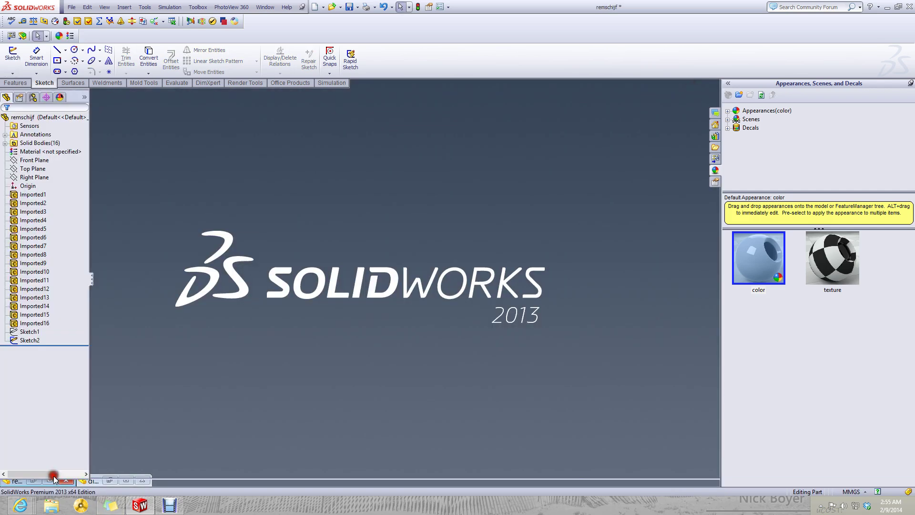
middle_click_drag(305, 334, 422, 288)
scroll(422, 287, "down", 2)
scroll(422, 288, "down", 8)
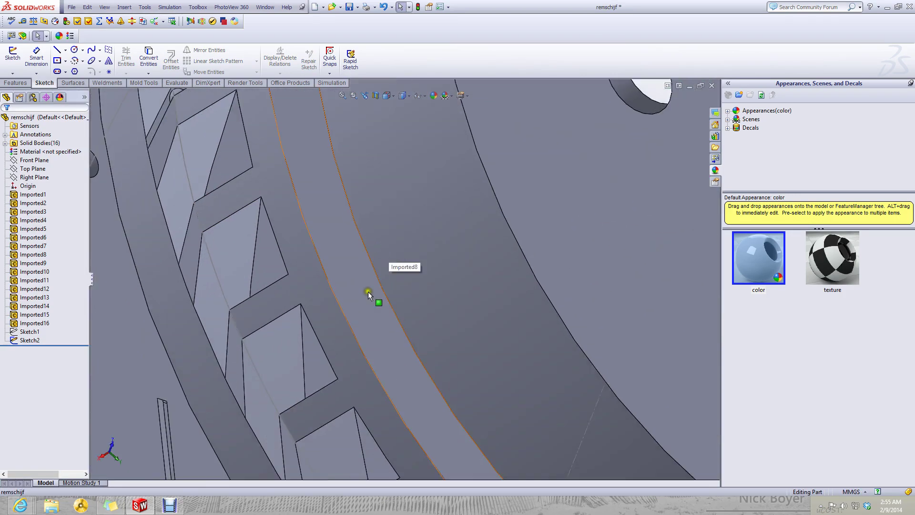
left_click(368, 291)
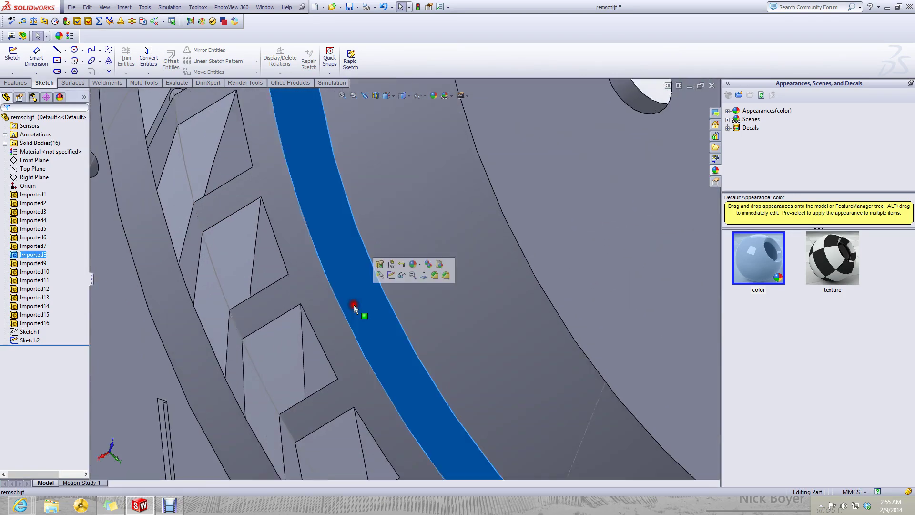
scroll(353, 304, "up", 8)
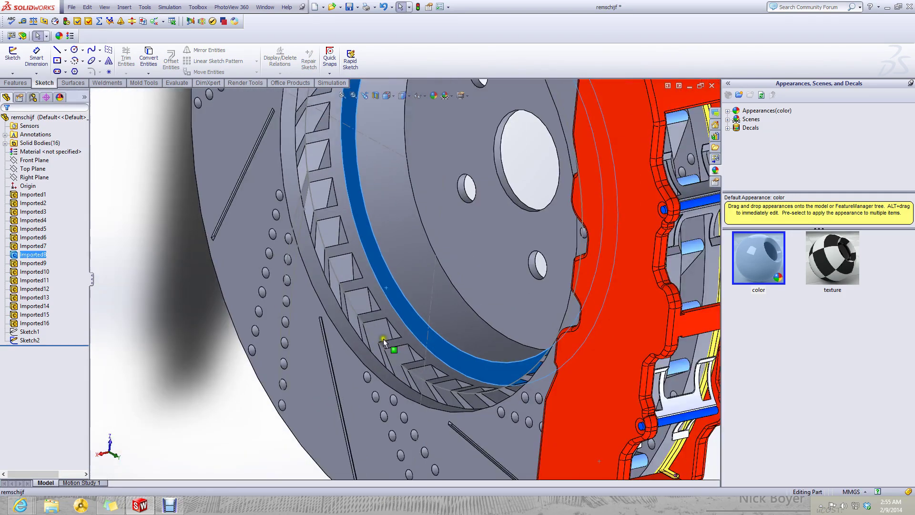
middle_click_drag(383, 342, 281, 318)
scroll(282, 318, "up", 5)
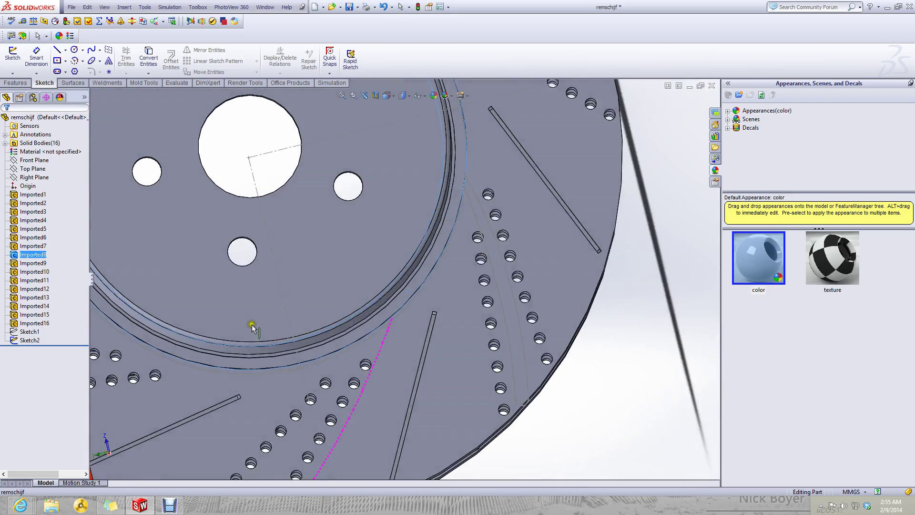
left_click(556, 403)
left_click(688, 88)
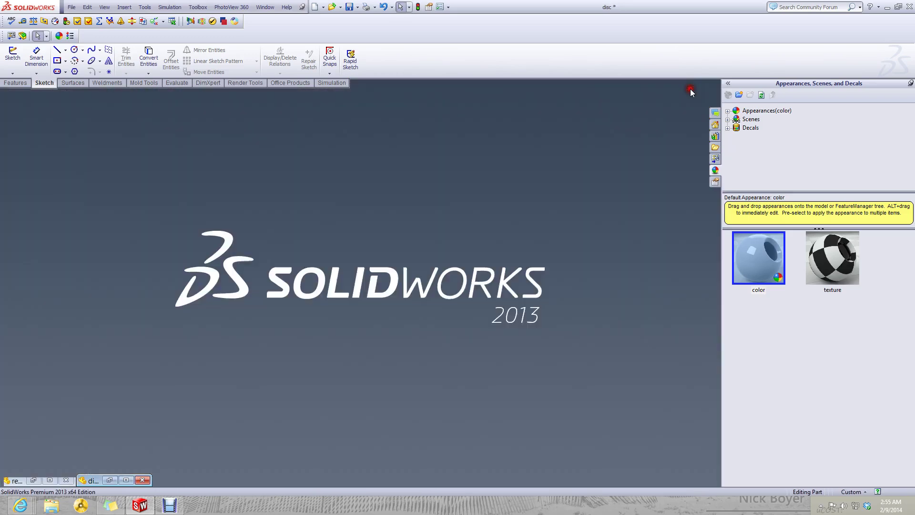
left_click(126, 479)
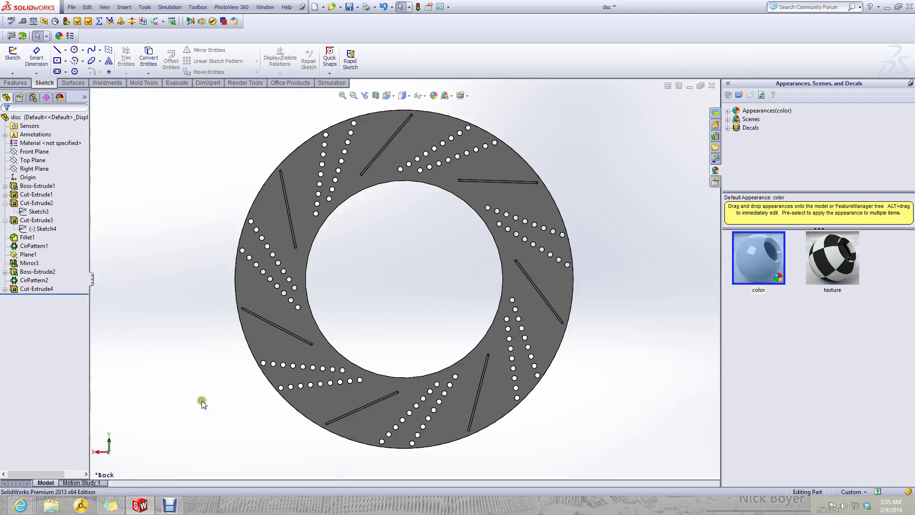
scroll(419, 250, "down", 2)
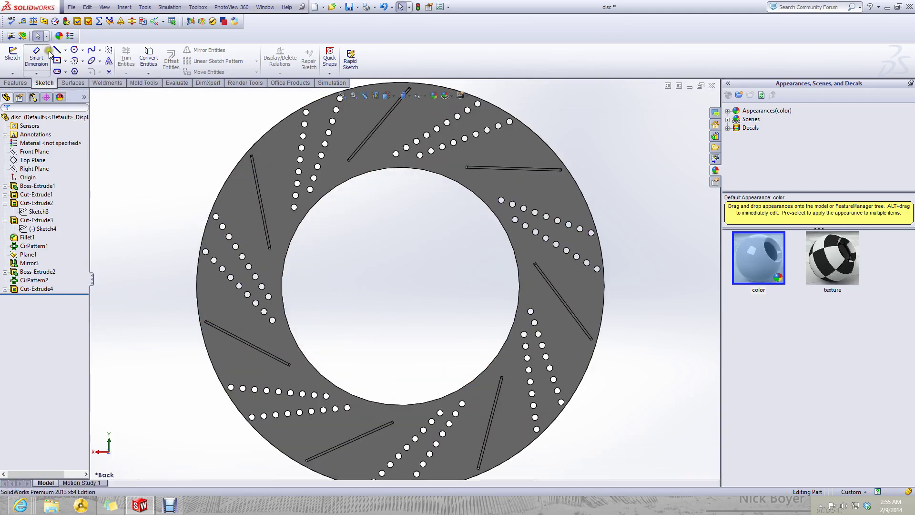
left_click(74, 50)
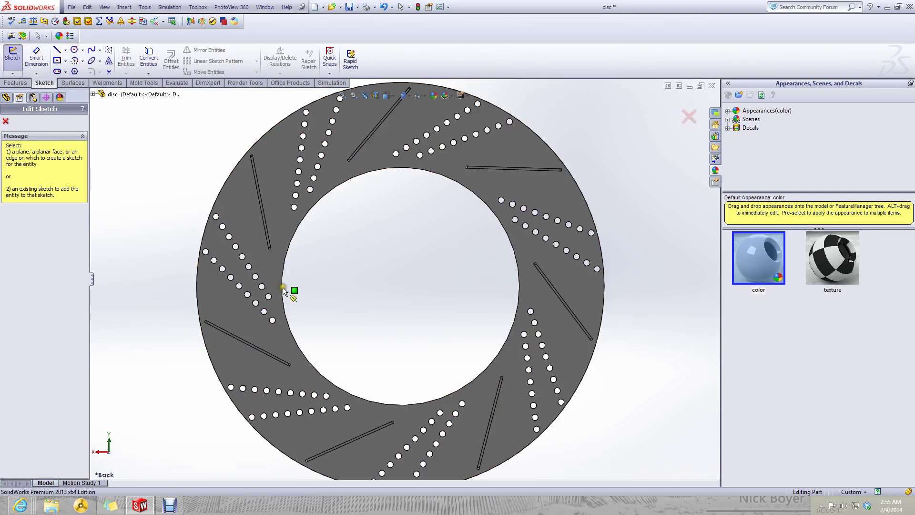
left_click(689, 116)
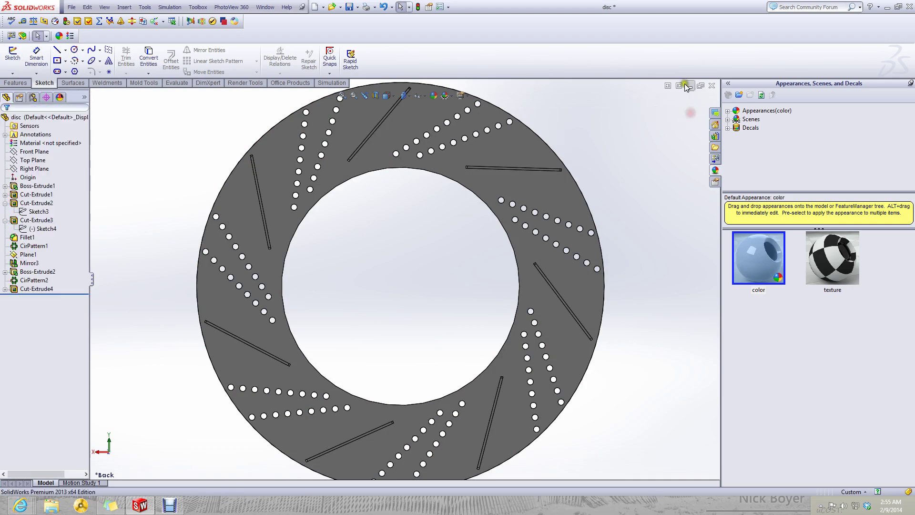
left_click(688, 86)
left_click(50, 480)
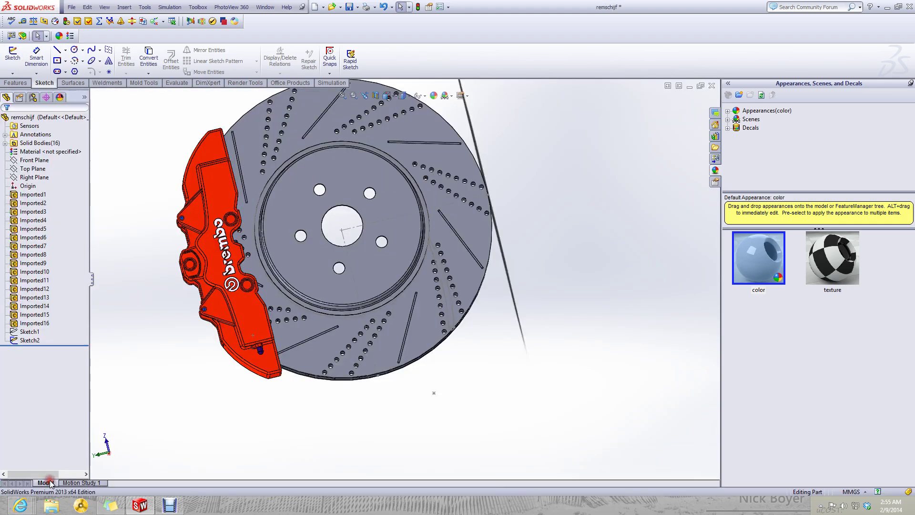
- Inspect the hub from the front and back, measure its inner side wall face, and clear the selection
middle_click_drag(288, 260, 268, 228)
scroll(291, 242, "down", 3)
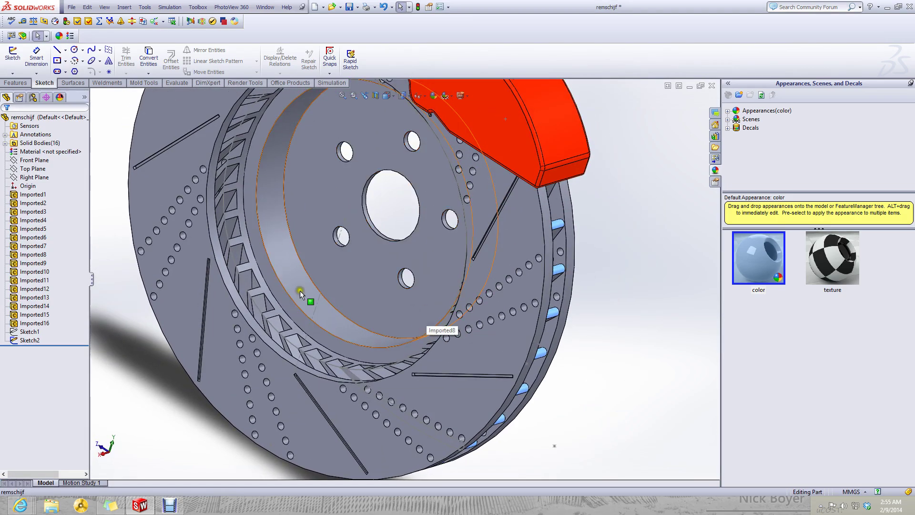
middle_click_drag(299, 290, 360, 270)
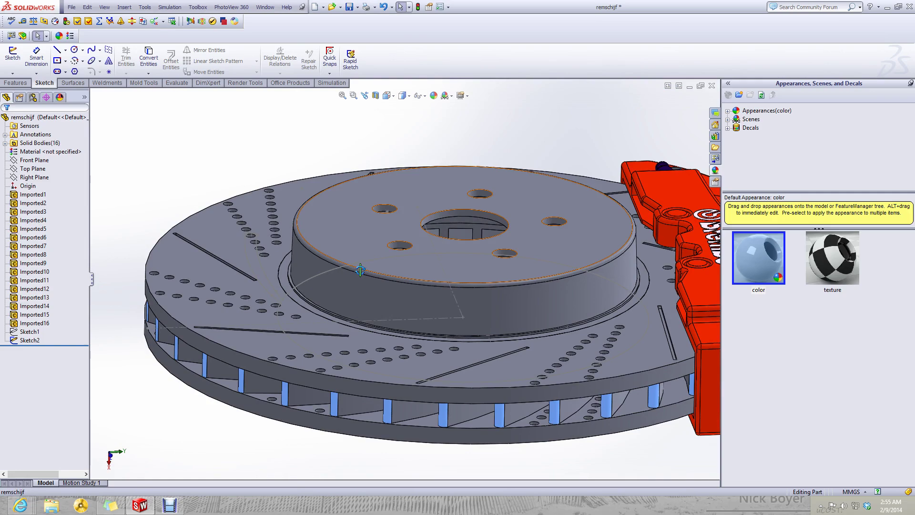
middle_click_drag(360, 270, 275, 197)
key("Escape")
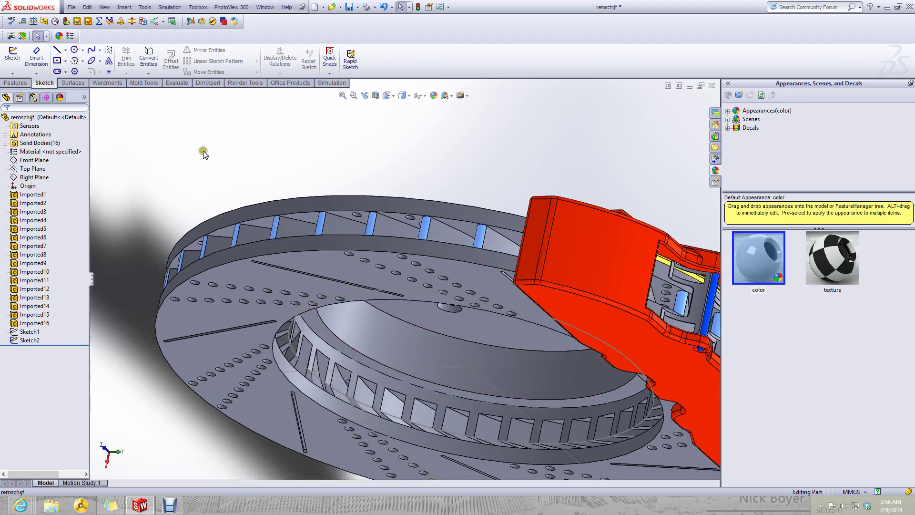
left_click(22, 24)
left_click(366, 323)
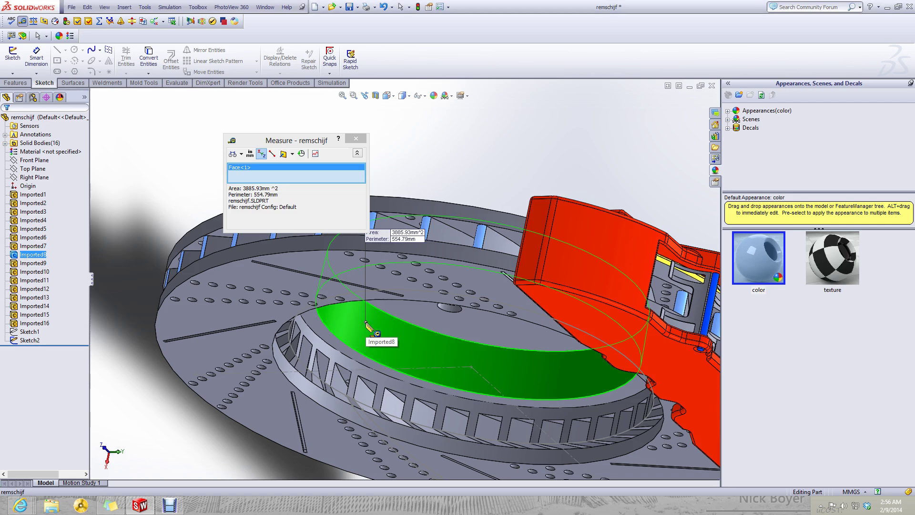
right_click(288, 172)
left_click(304, 178)
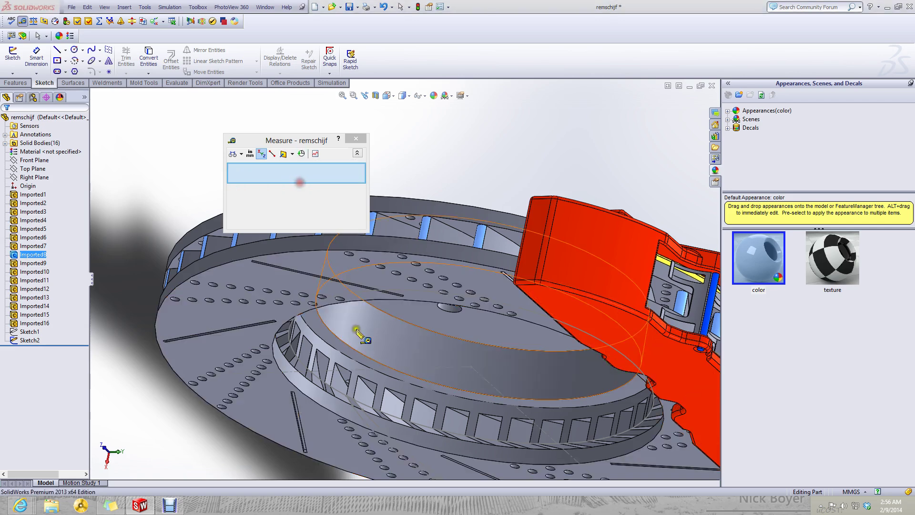
- Measure the circular edge where the hub's inner wall meets the rear rim, and clear the selection
left_click(319, 325)
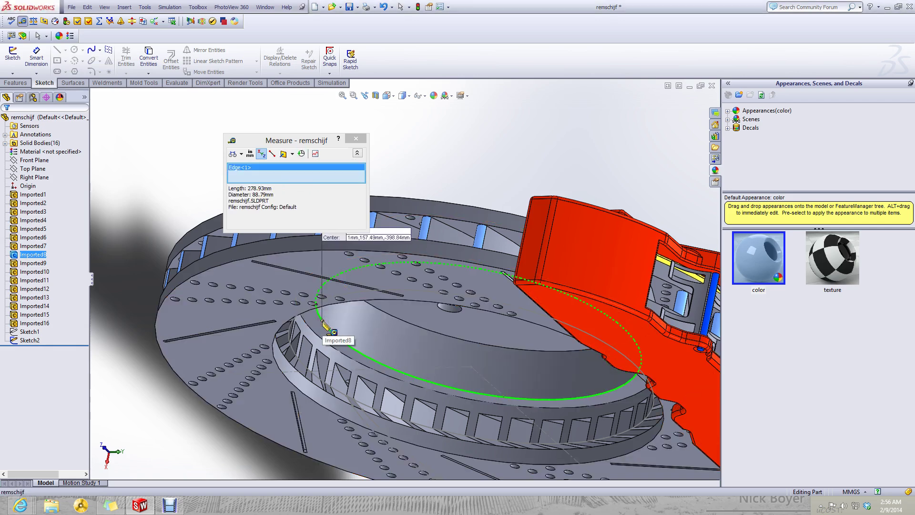
middle_click_drag(318, 325, 347, 275)
right_click(323, 177)
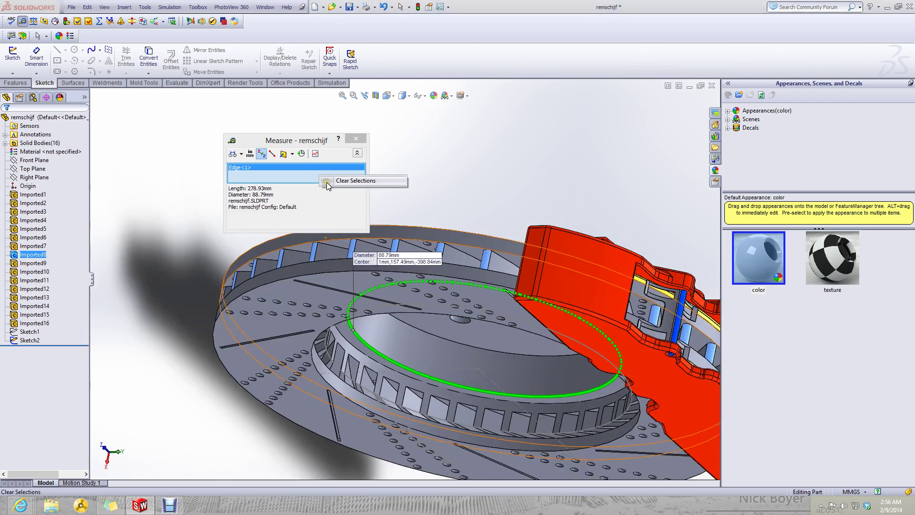
left_click(328, 183)
- Measure the distance between the hub's inner and outer side walls, and clear the selection
middle_click_drag(369, 315, 410, 258)
left_click(375, 322)
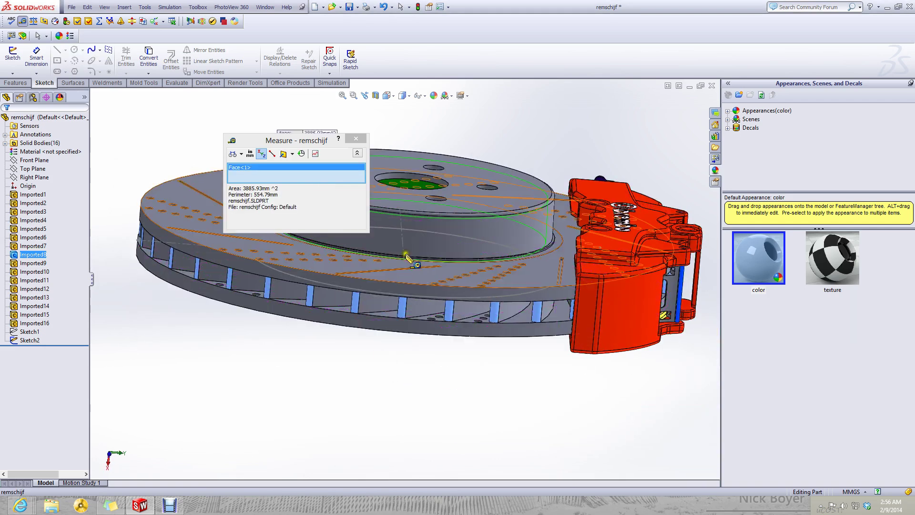
left_click(430, 238)
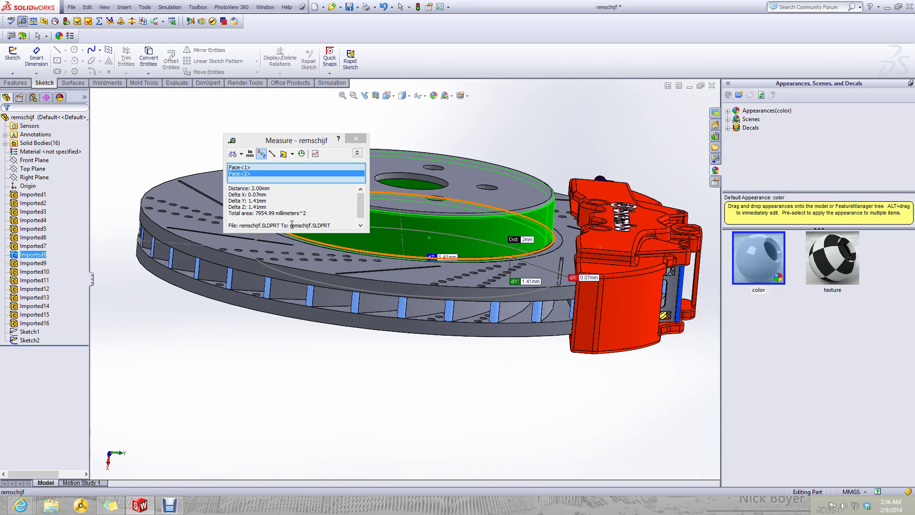
scroll(431, 241, "up", 1)
scroll(460, 241, "down", 2)
middle_click_drag(460, 241, 363, 263)
scroll(364, 263, "up", 4)
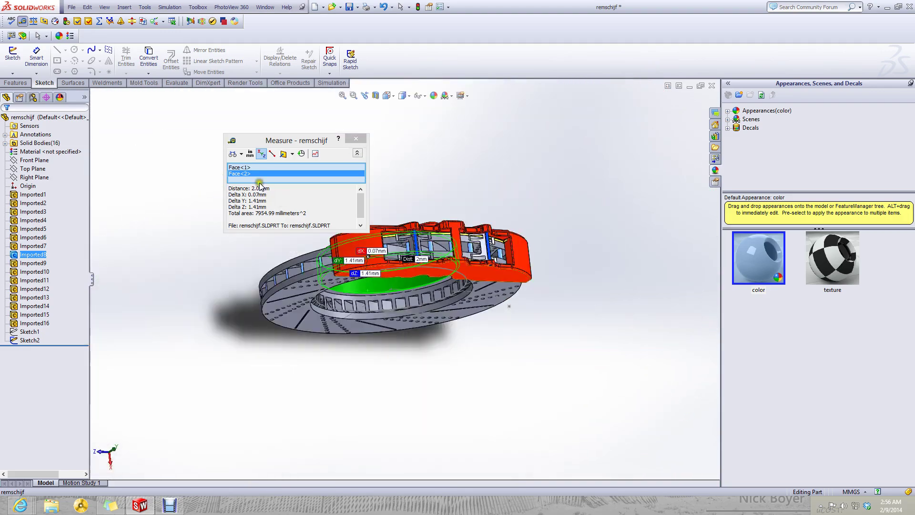
right_click(249, 164)
left_click(261, 177)
- Measure the circular edge at the hub's rear opening again and copy its diameter value
scroll(267, 285, "down", 4)
middle_click_drag(377, 300, 412, 329)
scroll(417, 334, "down", 3)
left_click(310, 176)
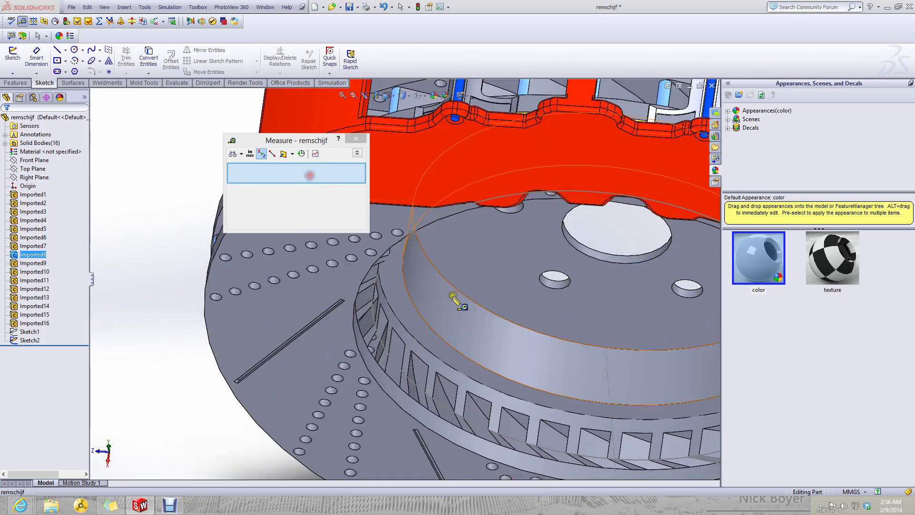
left_click(408, 291)
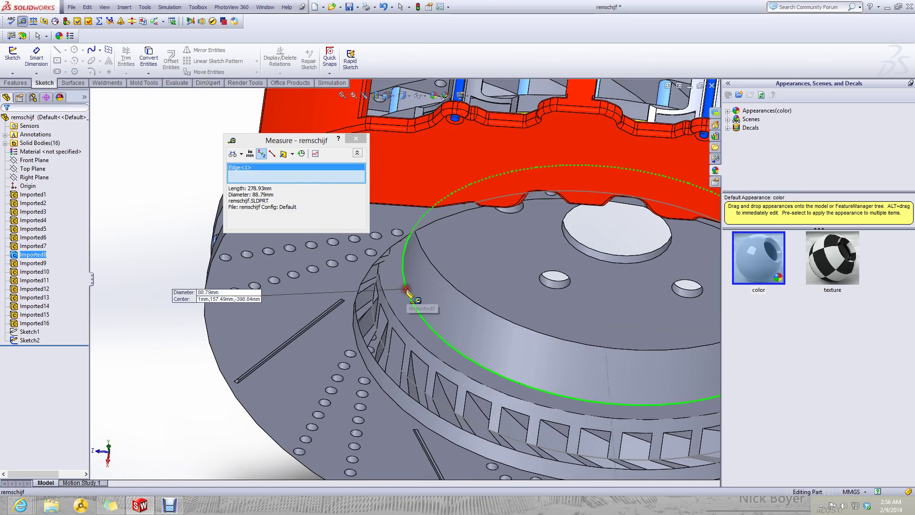
scroll(291, 252, "up", 3)
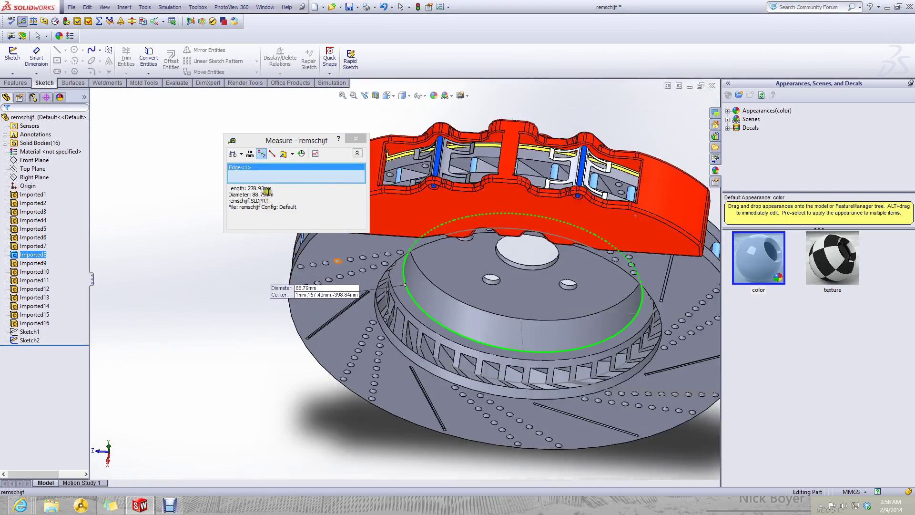
mouse_move(275, 195)
left_mouse_down()
mouse_move(256, 195)
mouse_move(276, 195)
left_mouse_up()
key("ctrl+c")
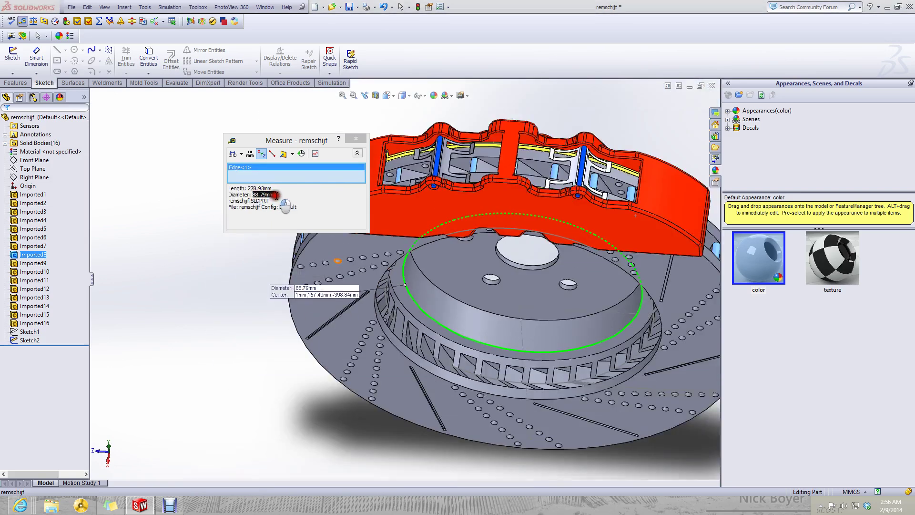
- Switch to the sticky note and paste 88.79mm on a separate line below 99.44
left_click(122, 505)
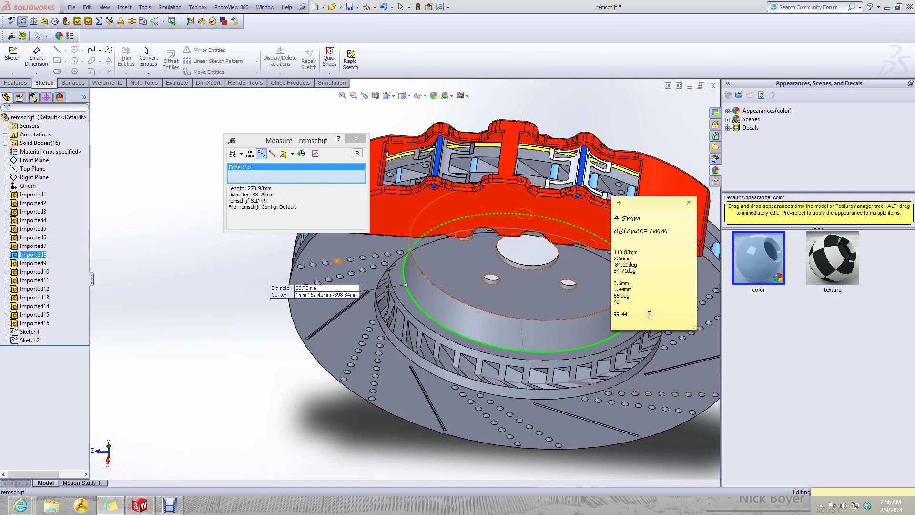
key("Return")
key("Return")
key("ctrl+v")
key("Return")
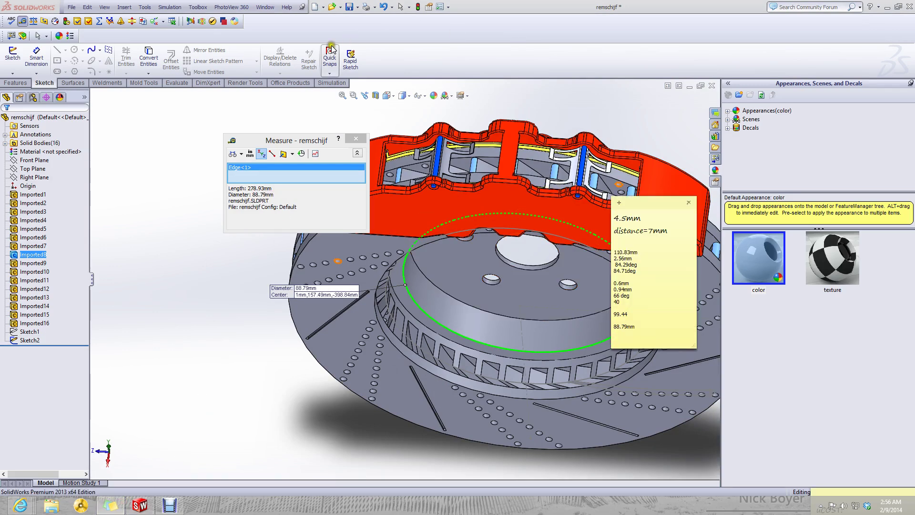
- Close the Measure tool, fit the remschijf model in view, and switch to the disc part
left_click(355, 139)
left_click(191, 188)
key("f")
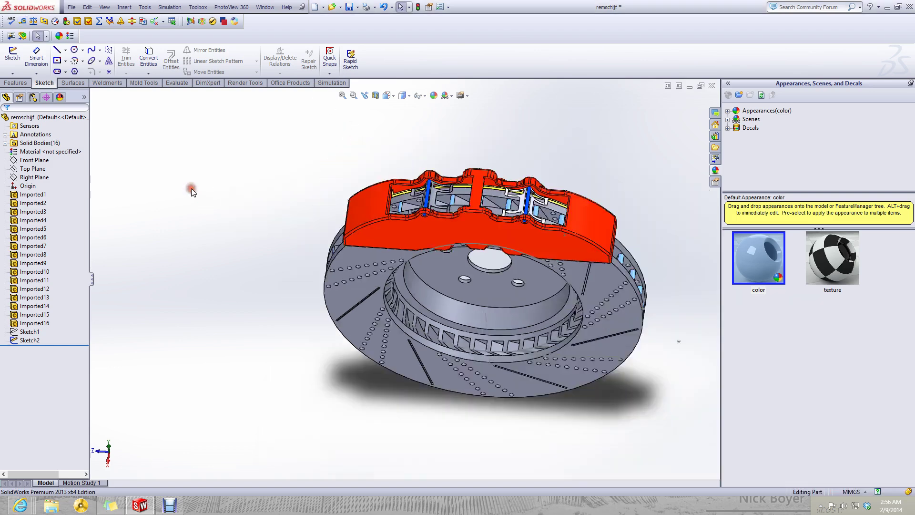
left_click(688, 87)
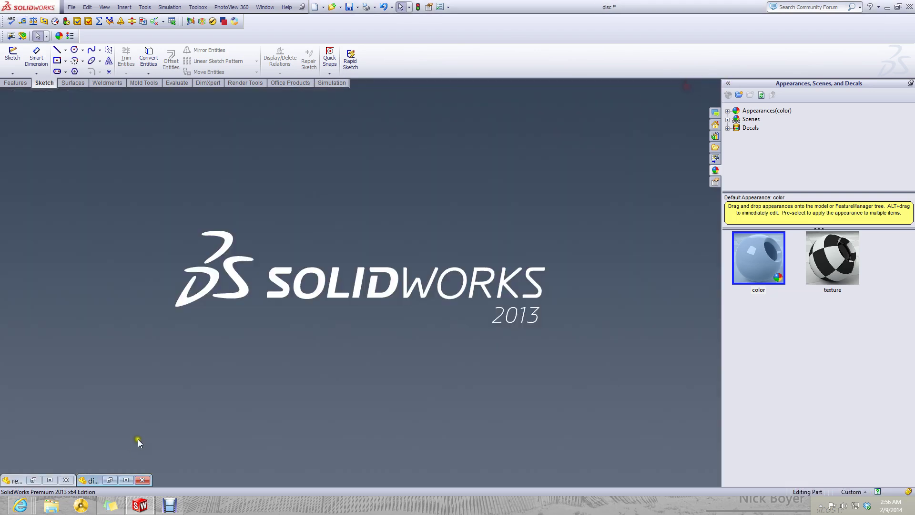
left_click(130, 479)
- Start a new sketch on the Top Plane of the disc part and view it from the top
middle_click_drag(374, 287, 368, 219)
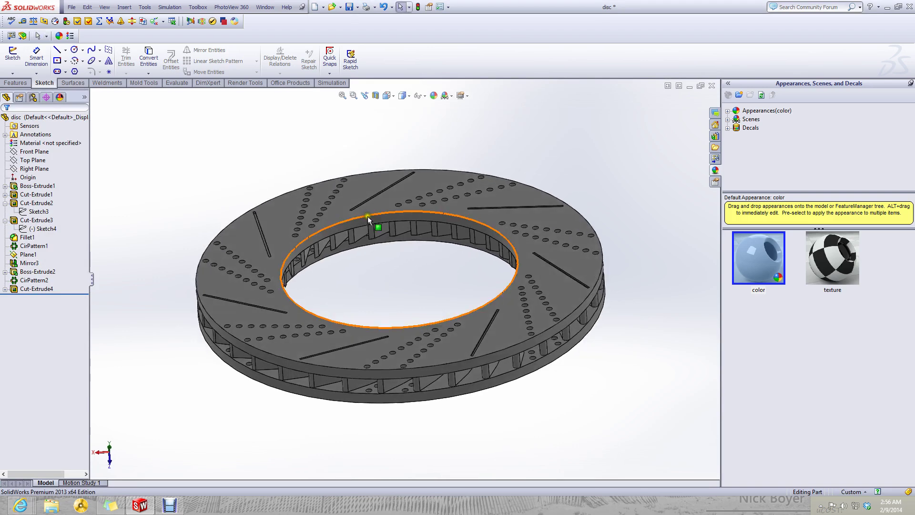
left_click(32, 160)
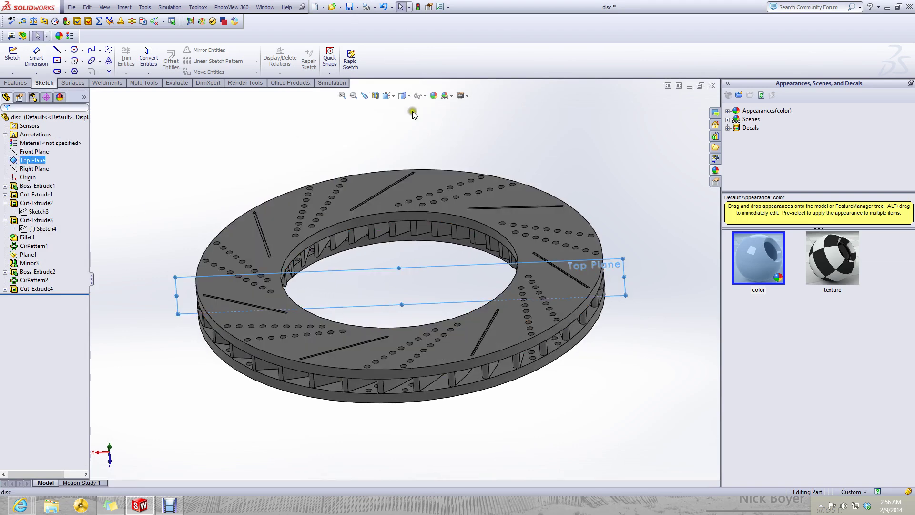
left_click(413, 112)
left_click(39, 161)
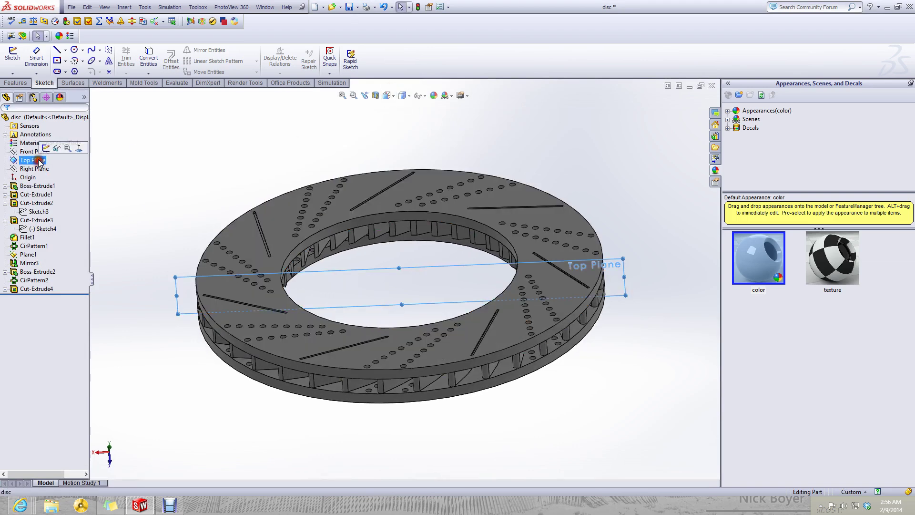
left_click(12, 55)
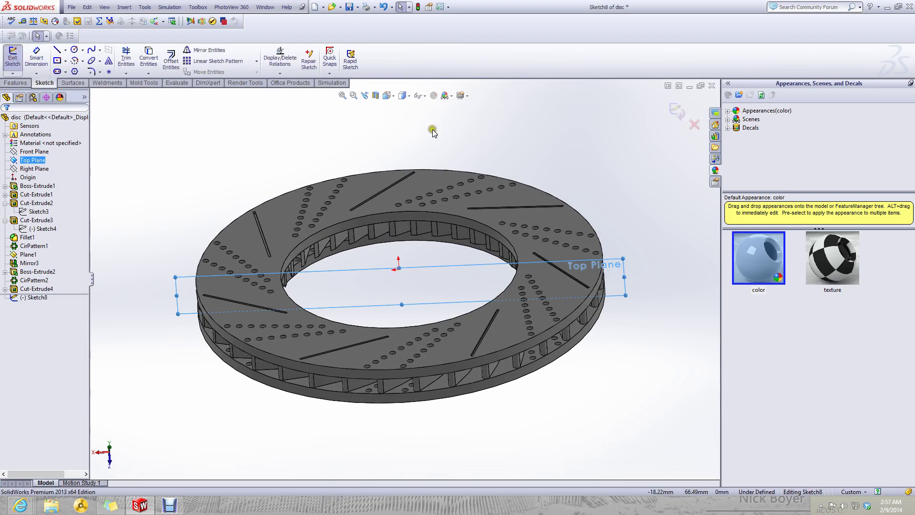
left_click(388, 96)
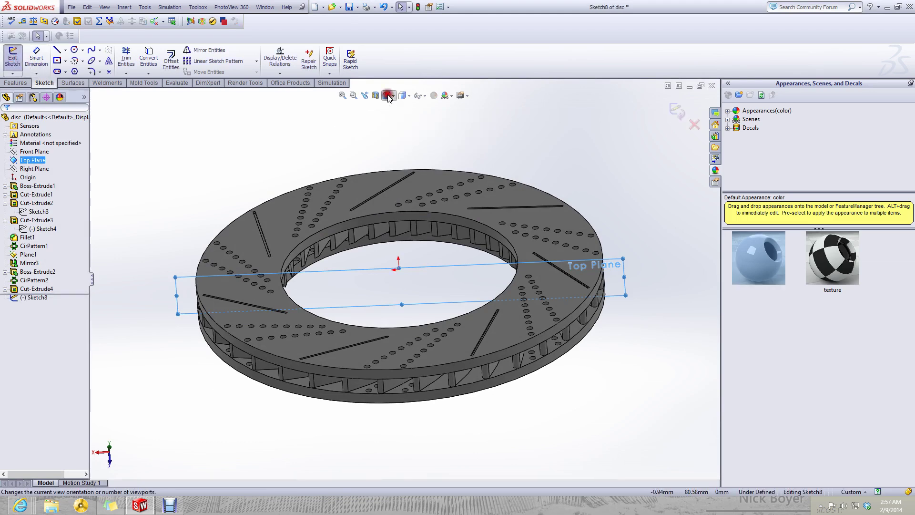
left_click(423, 132)
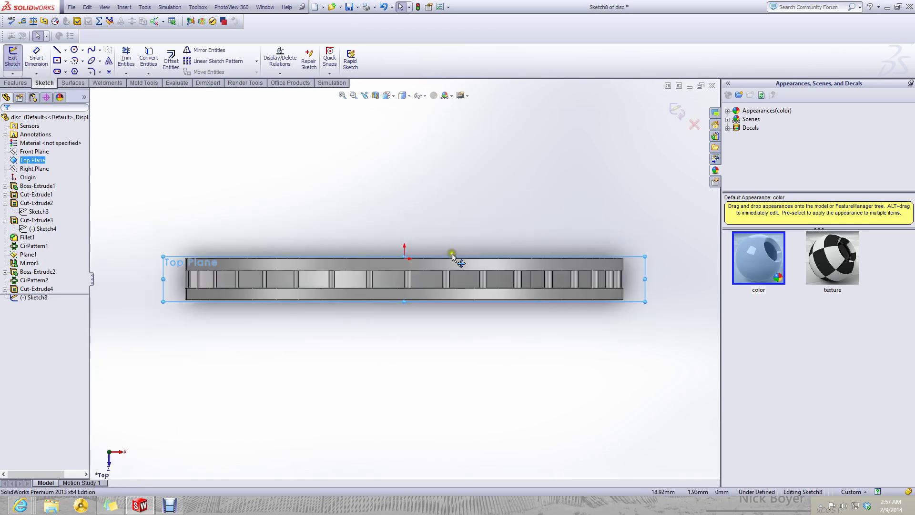
- Cut the disc open with a section view along the Top Plane and view the section from the top
left_click(376, 96)
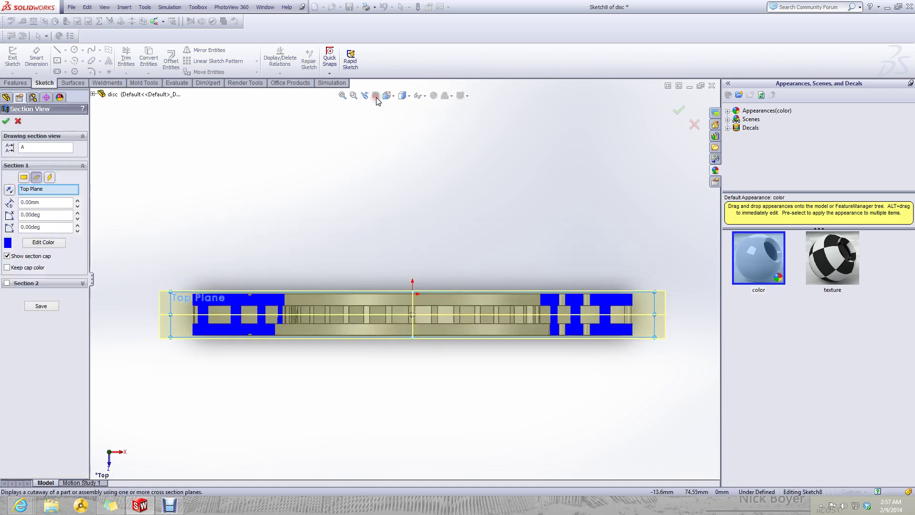
left_click(6, 121)
scroll(355, 291, "down", 3)
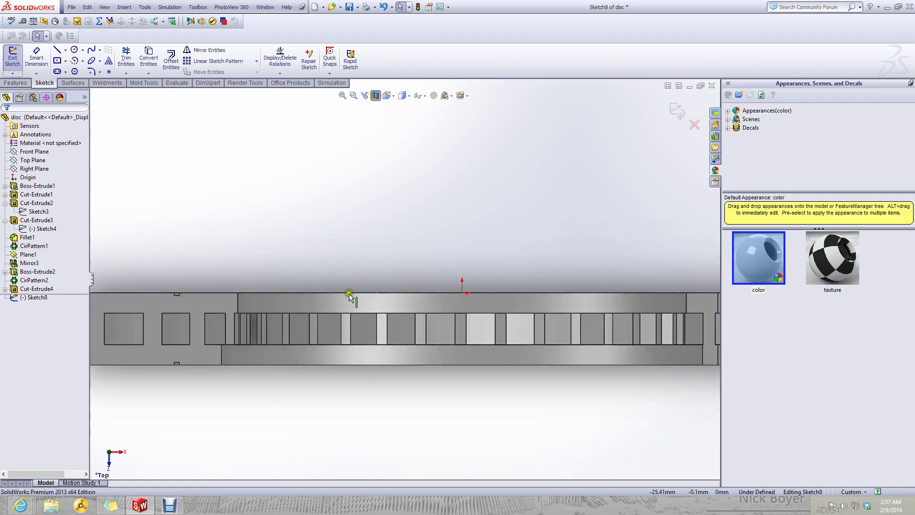
left_click(391, 96)
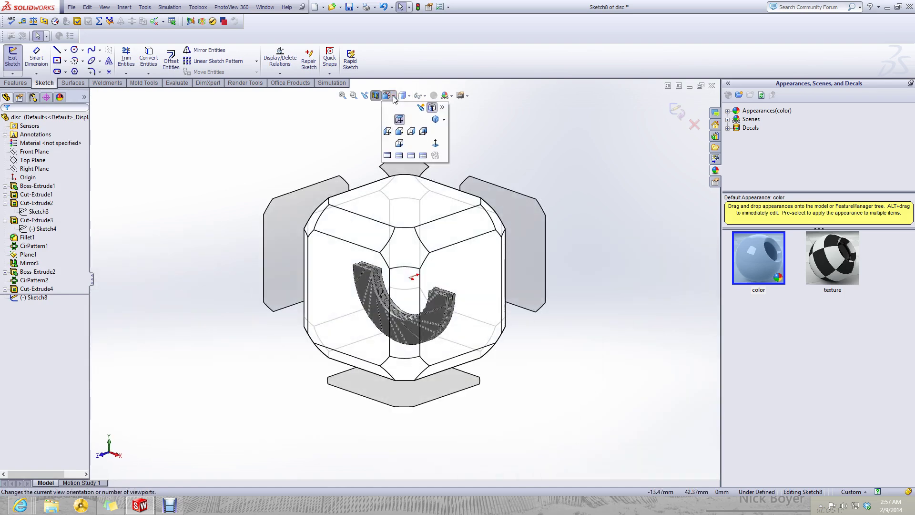
left_click(435, 143)
middle_click_drag(431, 205, 442, 510)
middle_click_drag(358, 115, 371, 200)
left_click(392, 97)
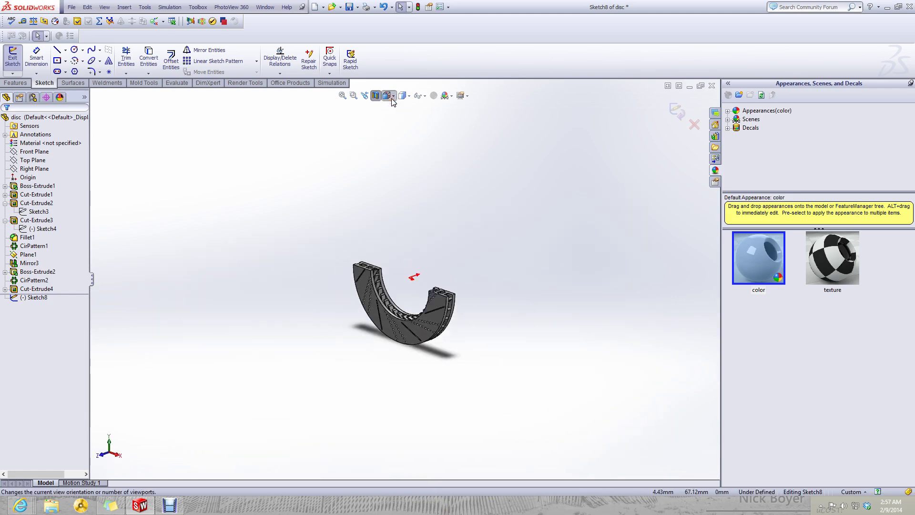
left_click(393, 201)
left_click(418, 179)
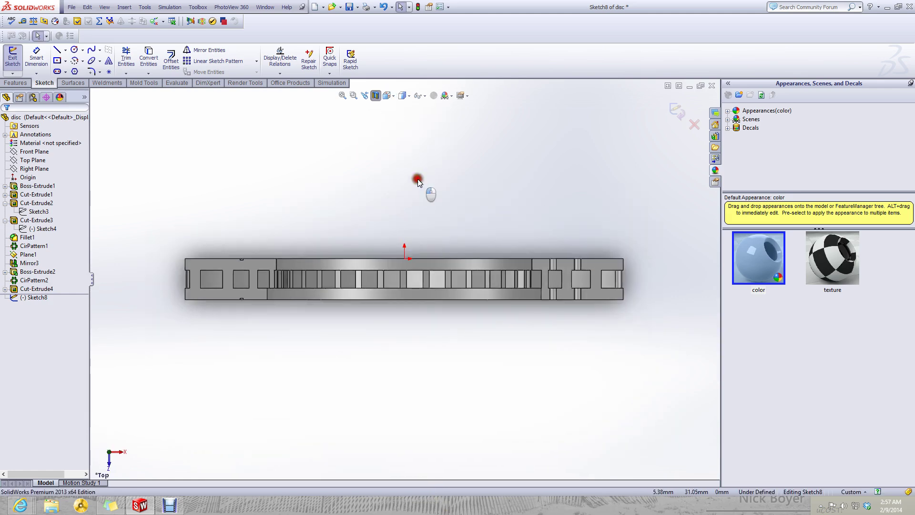
scroll(379, 193, "down", 2)
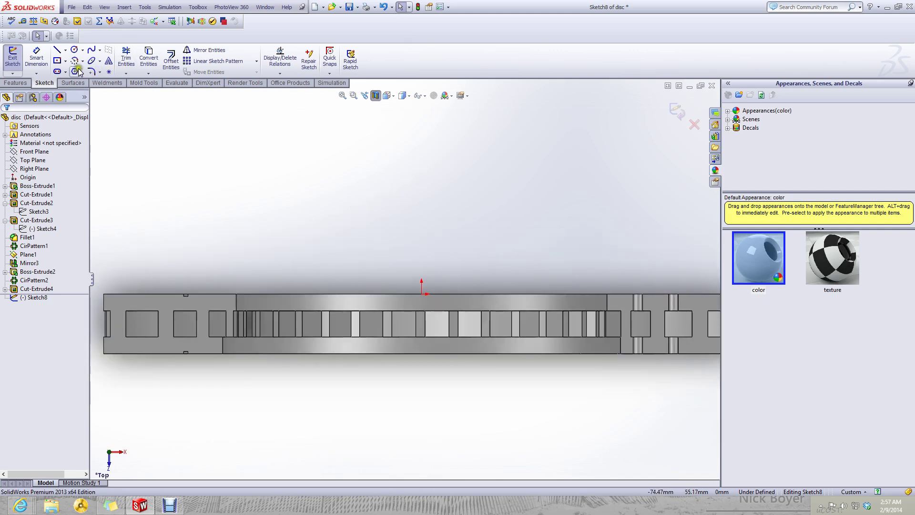
- Sketch a vertical centerline about 22.5 mm long upward from the origin
left_click(65, 51)
left_click(70, 70)
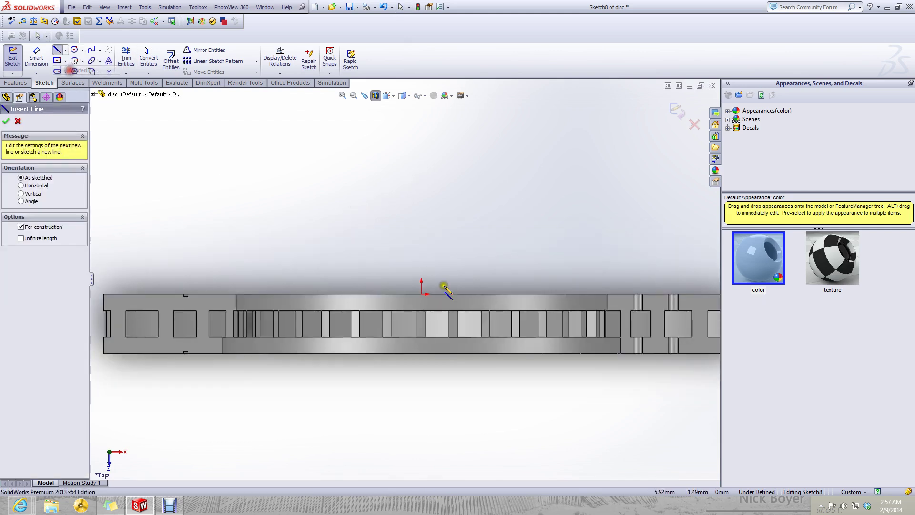
left_click(421, 294)
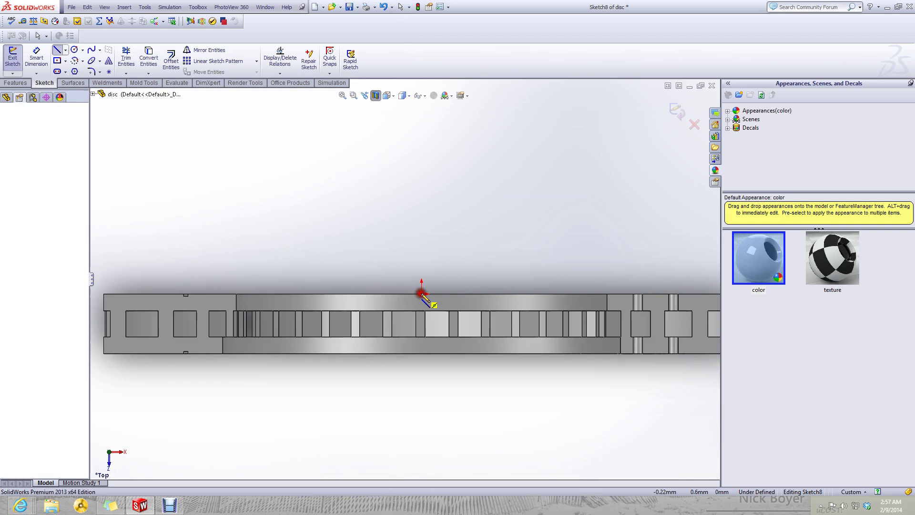
left_click(422, 210)
key("Escape")
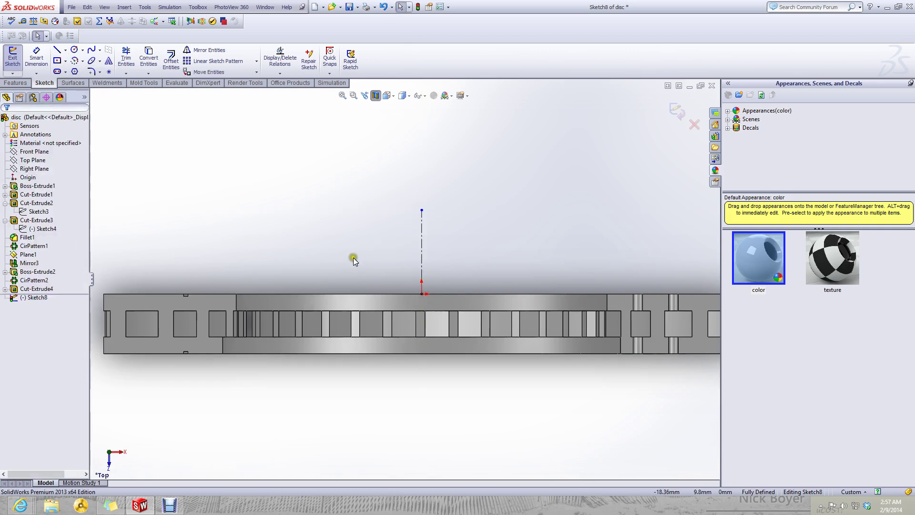
- Look up the hub's rear opening diameter on the sticky note
left_click(56, 50)
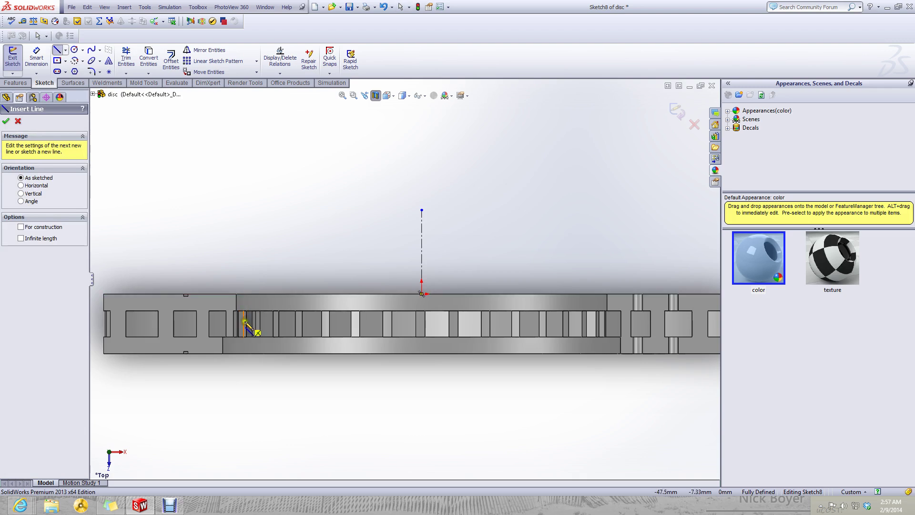
scroll(239, 288, "down", 2)
scroll(239, 288, "down", 2)
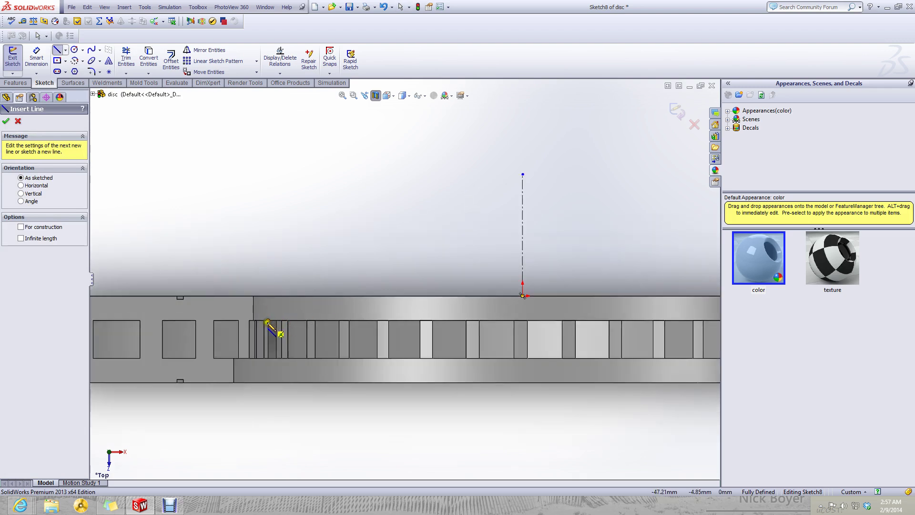
scroll(259, 326, "up", 5)
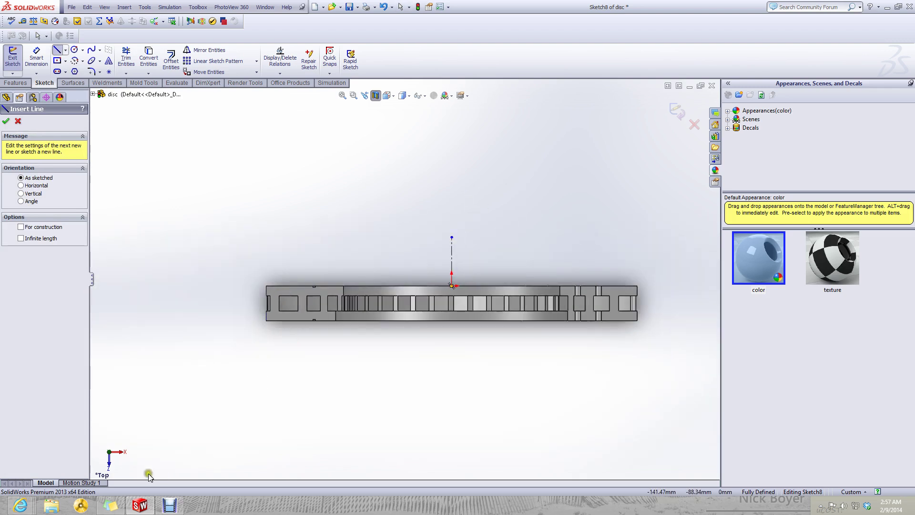
left_click(110, 505)
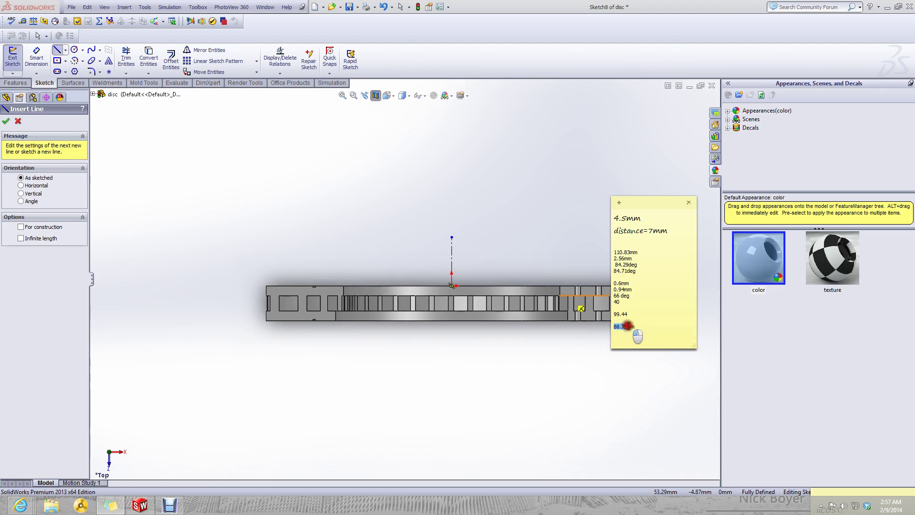
left_click_drag(628, 326, 626, 326)
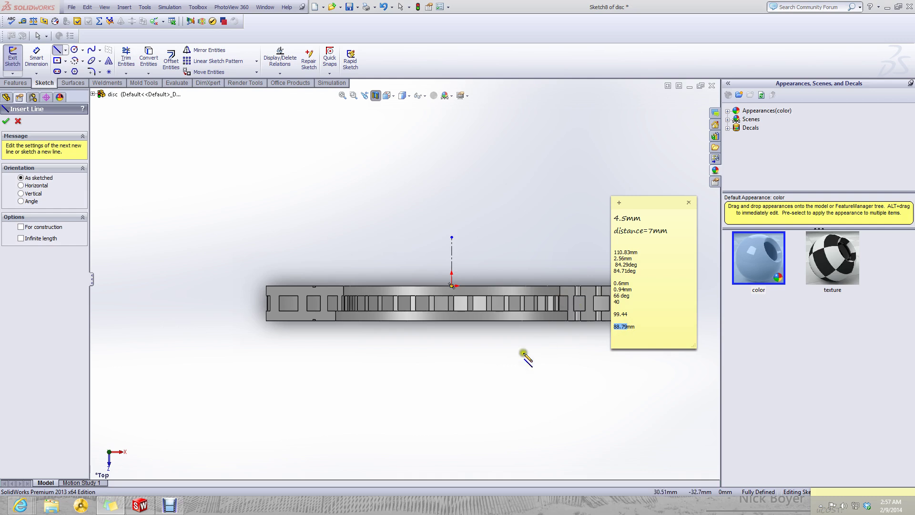
- Sketch a slanted line about 17.5 mm long from inside the disc's bore to above the disc, leaning about 10° toward the centerline
left_click(57, 51)
left_click(59, 53)
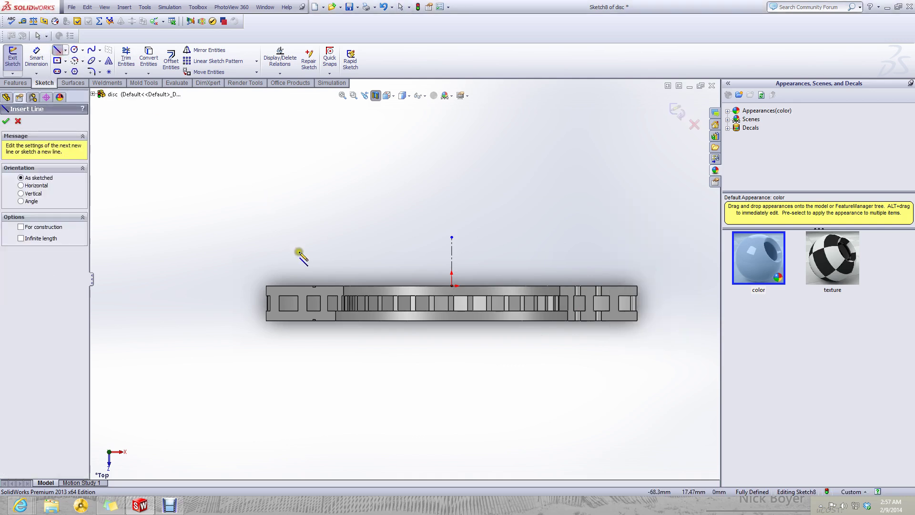
scroll(310, 247, "down", 3)
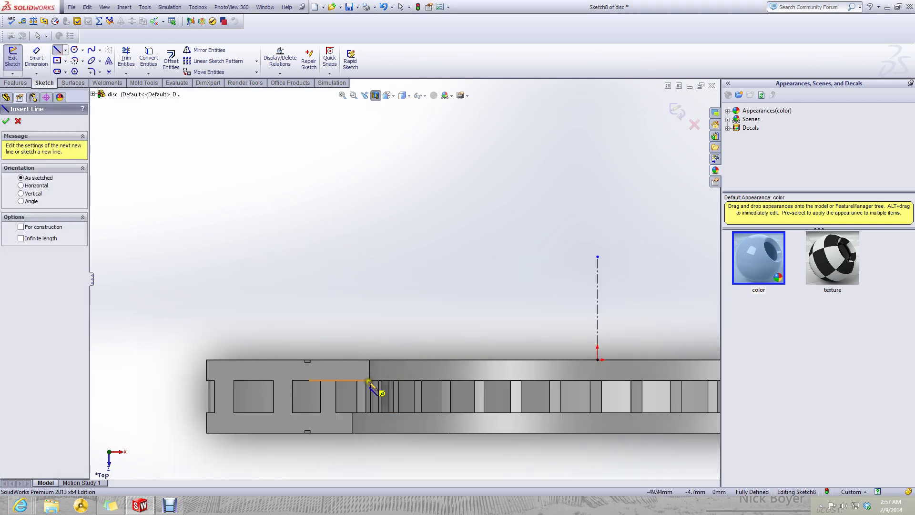
left_click(431, 376)
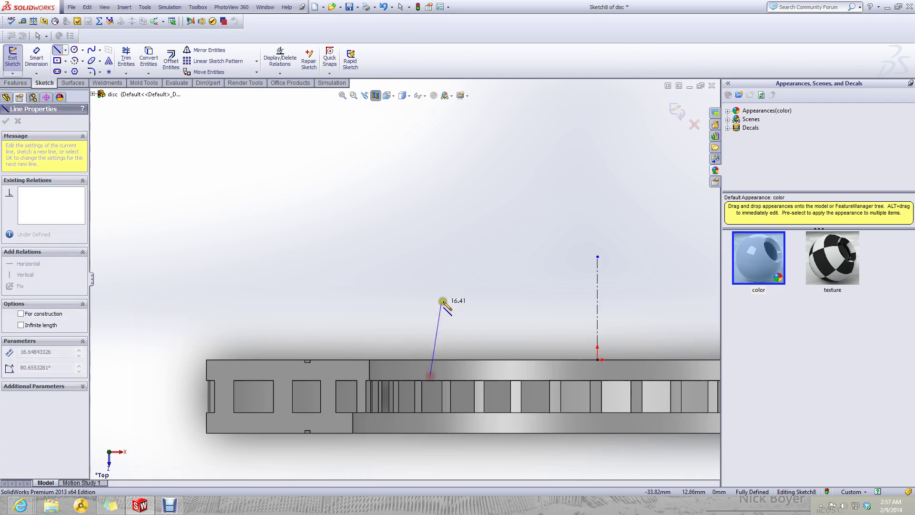
left_click(444, 297)
key("Escape")
- Dimension the slanted line's lower endpoint about the centerline as a diameter of 88.79 mm
left_click(36, 56)
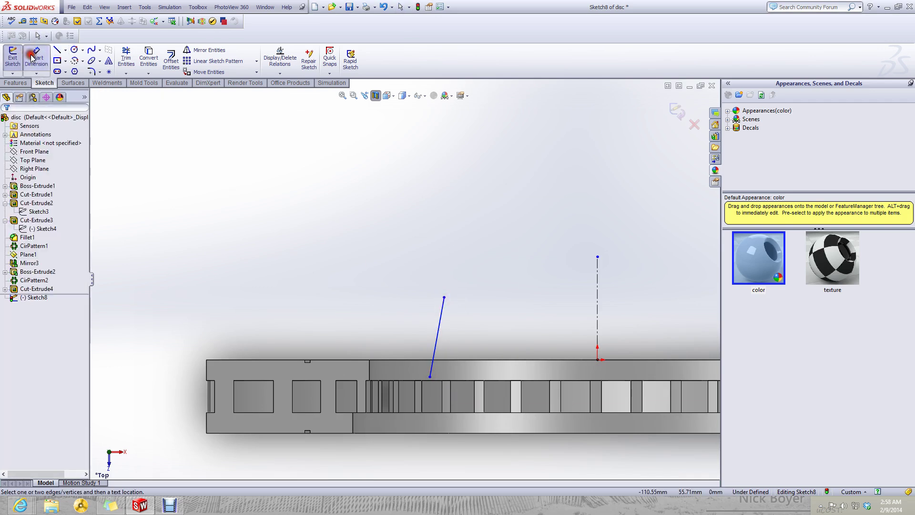
left_click(430, 377)
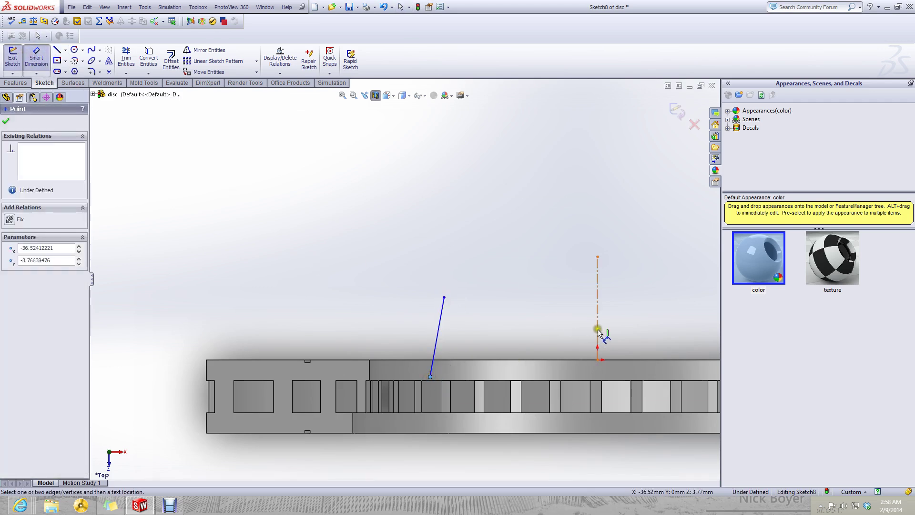
left_click(598, 330)
scroll(653, 388, "up", 3)
left_click(646, 406)
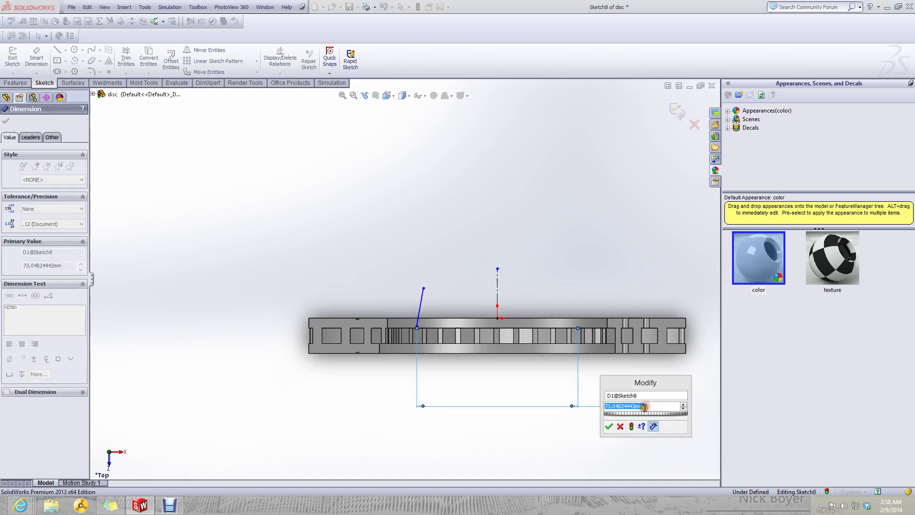
type("88.")
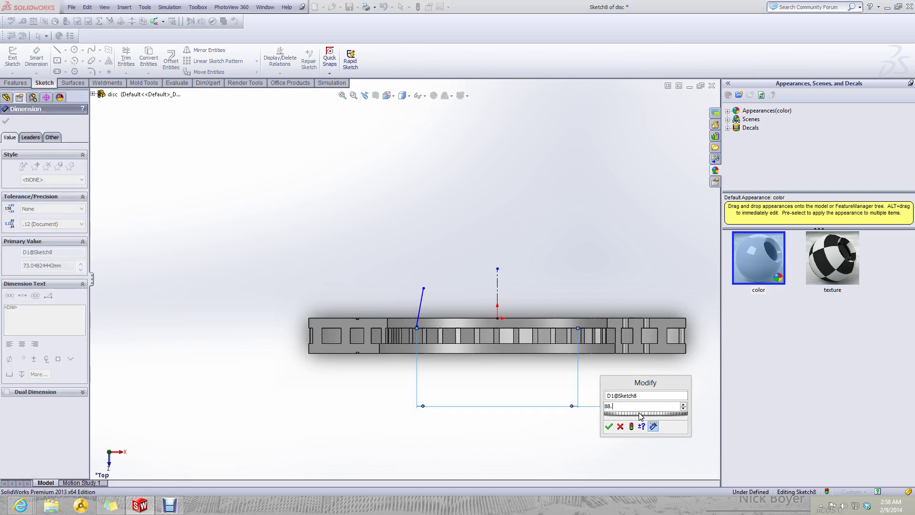
type("79")
key("Return")
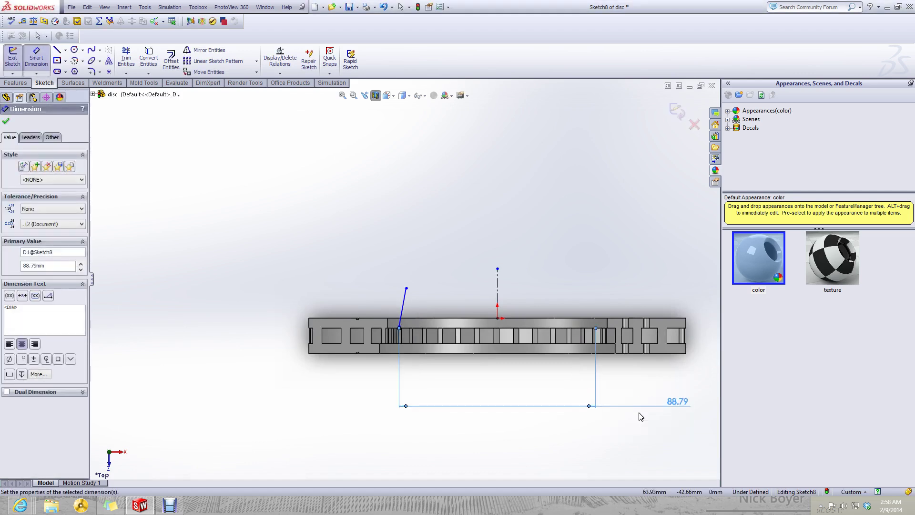
scroll(386, 312, "down", 2)
scroll(386, 312, "down", 3)
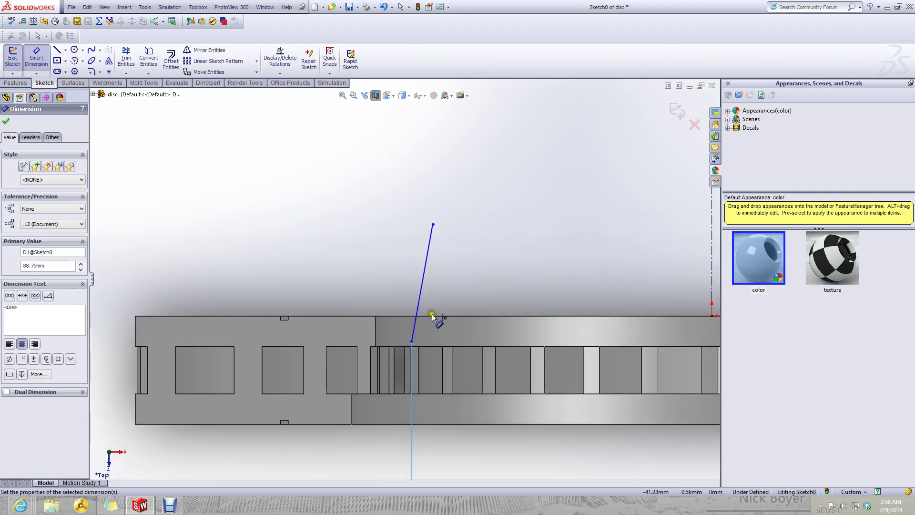
scroll(431, 313, "up", 2)
left_click(421, 269)
left_click(618, 264)
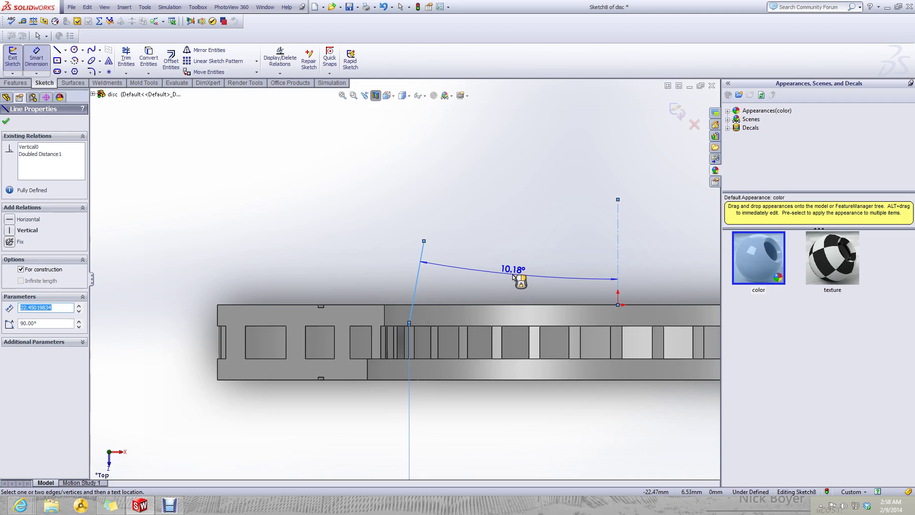
key("Escape")
- Sketch a vertical construction line about 6.4 mm long upward from the slanted line's lower endpoint
scroll(429, 320, "down", 5)
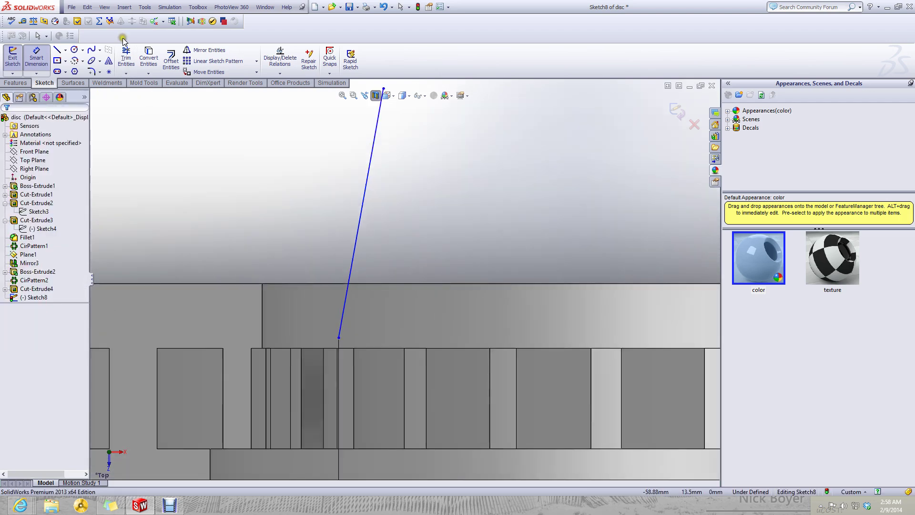
left_click(58, 50)
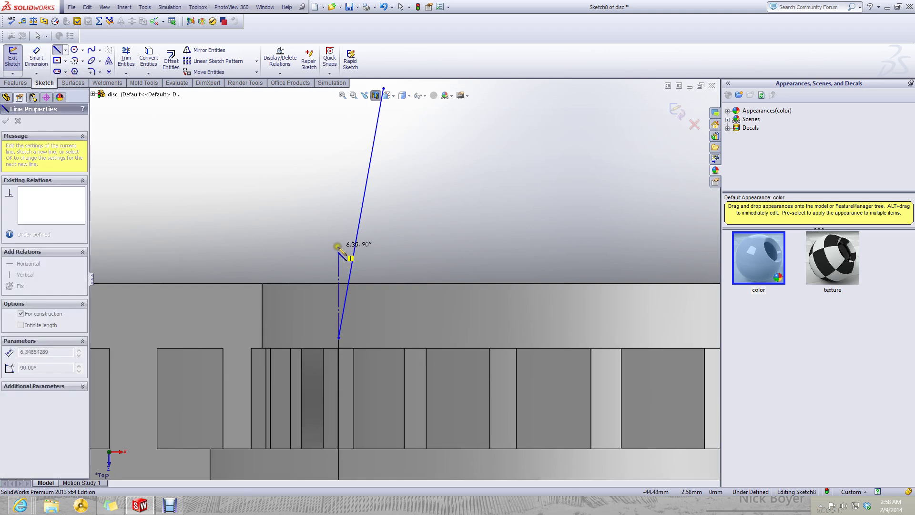
key("Escape")
- Dimension the angle between the slanted line and the short vertical construction line
left_click(36, 58)
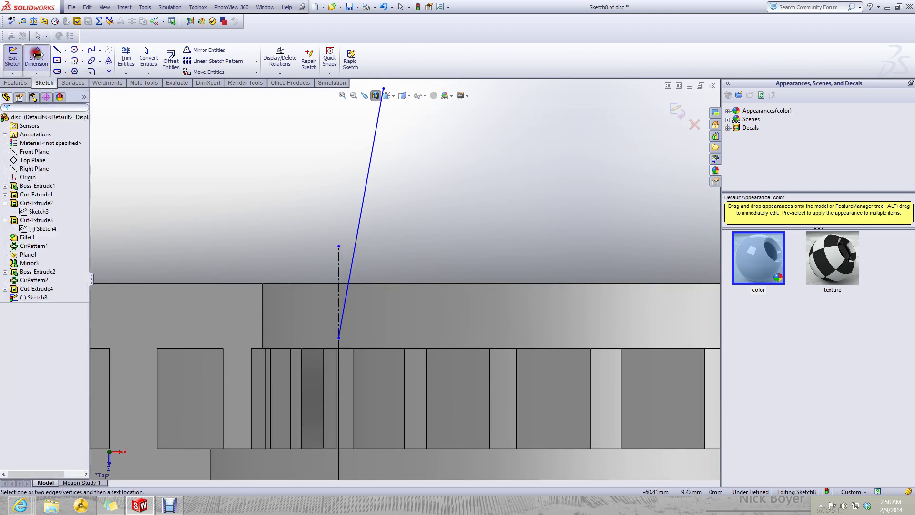
left_click(353, 254)
left_click(338, 262)
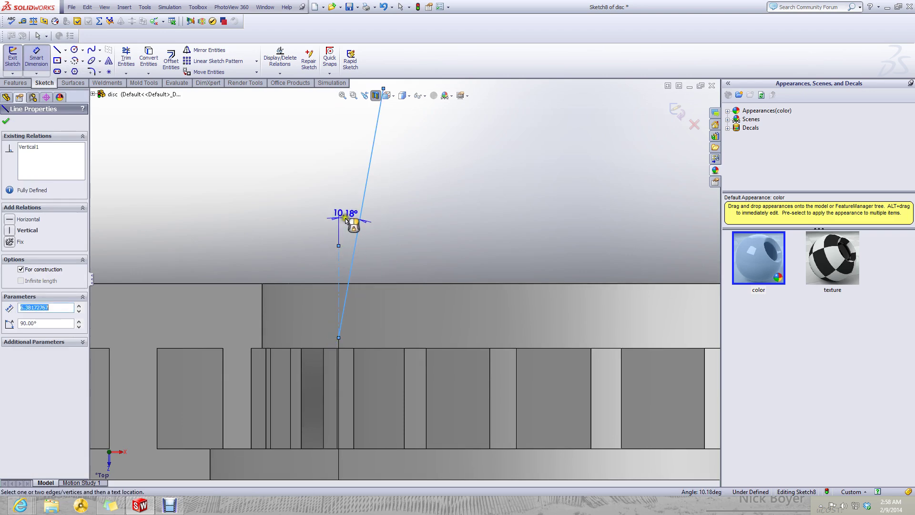
left_click(346, 219)
key("Return")
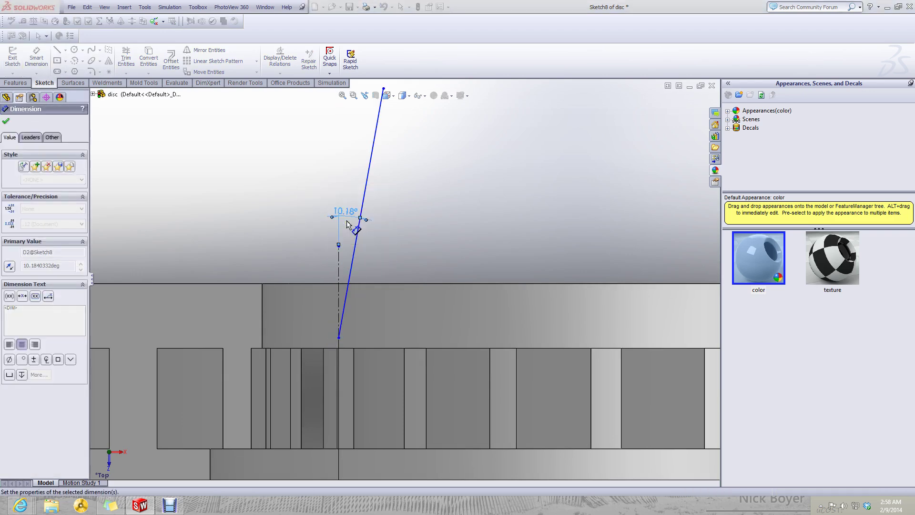
- Set the angle between the slanted line and the short vertical construction line to 2°
key("Escape")
scroll(403, 217, "up", 7)
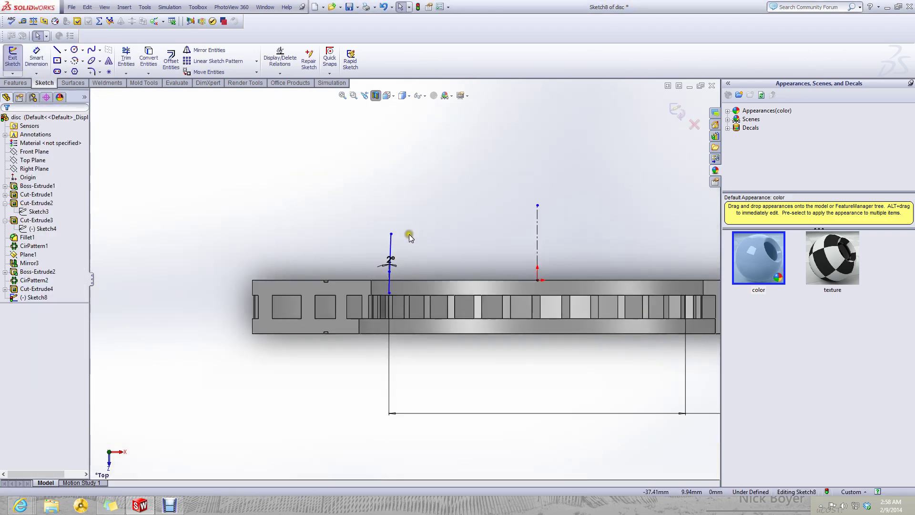
scroll(408, 233, "down", 5)
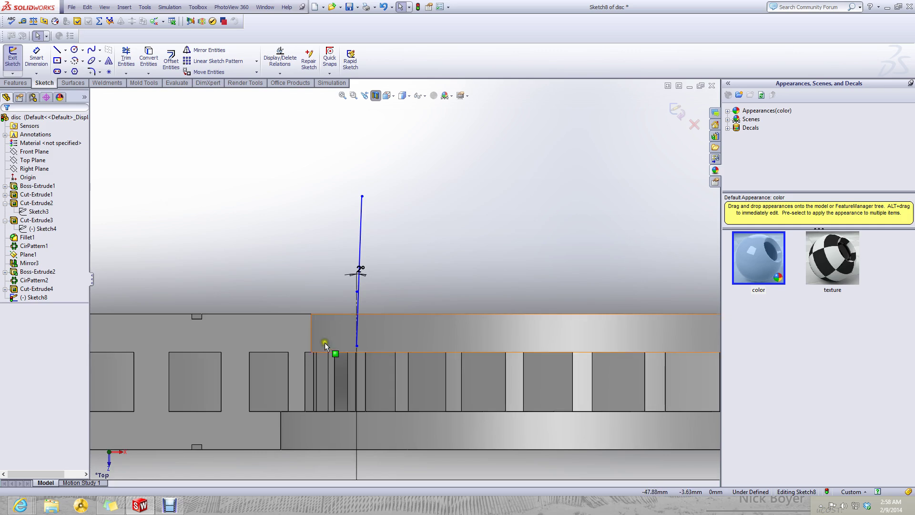
- Raise the slanted line's lower endpoint slightly and dimension it 4.5 mm below the disc's upper edge
mouse_move(357, 345)
left_mouse_down()
mouse_move(371, 356)
mouse_move(364, 307)
mouse_move(357, 332)
left_mouse_up()
scroll(403, 278, "up", 3)
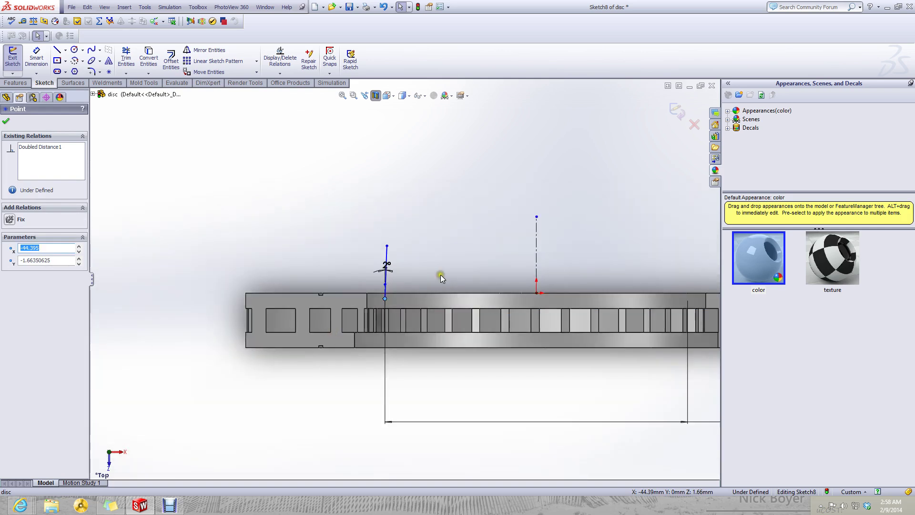
scroll(390, 291, "down", 2)
left_click(205, 176)
left_click(36, 56)
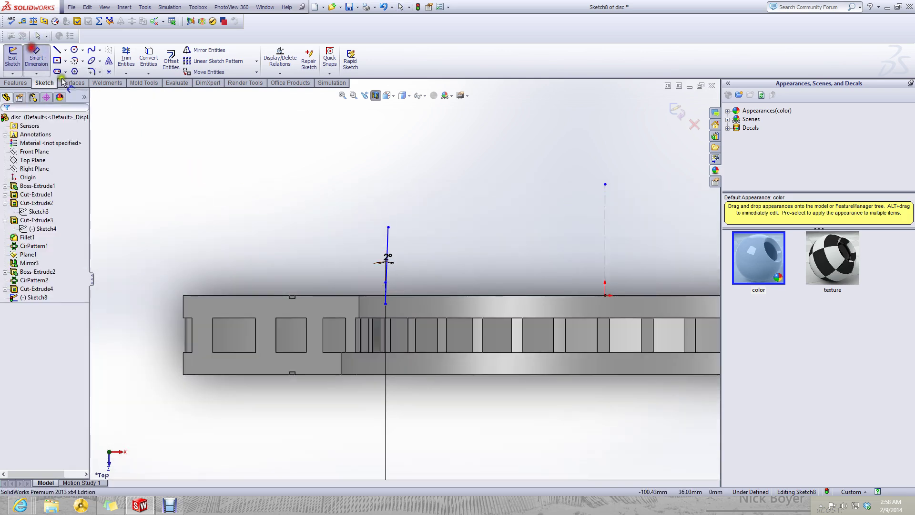
left_click(386, 305)
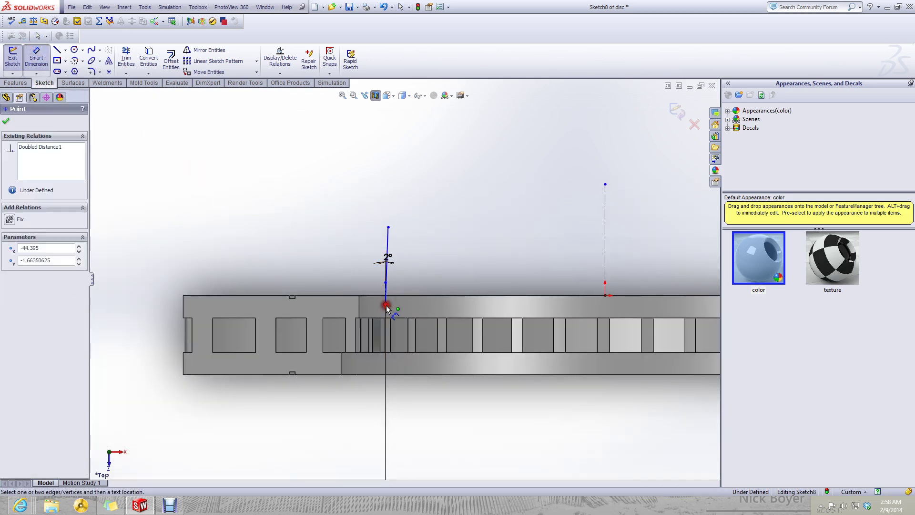
left_click(409, 296)
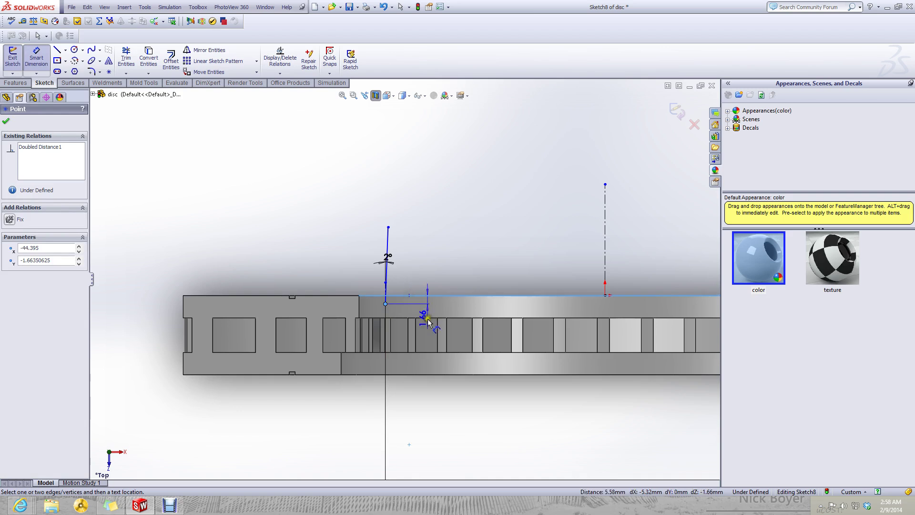
left_click(428, 323)
type("4.5")
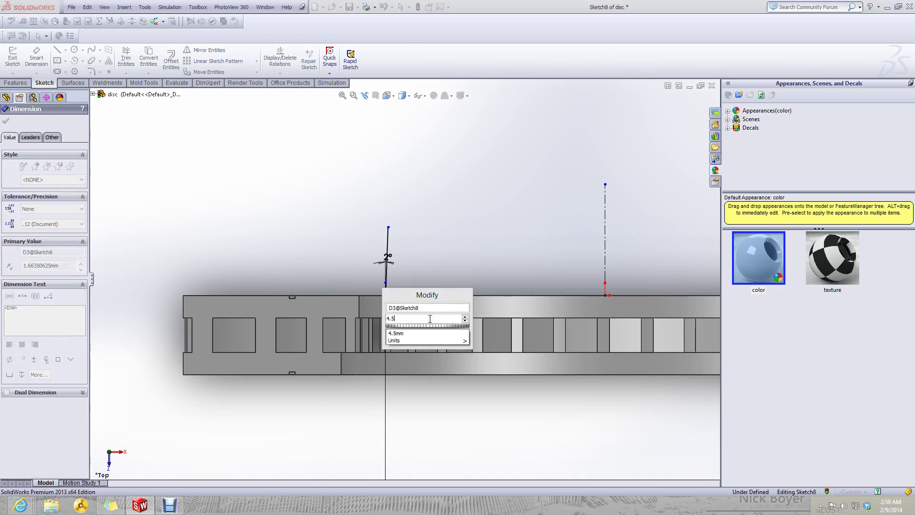
key("Return")
- From the slanted line's lower endpoint, sketch connected lines about 5.5 mm outward, 4.5 mm up to the disc's upper edge, and back to the slanted line
scroll(347, 260, "down", 3)
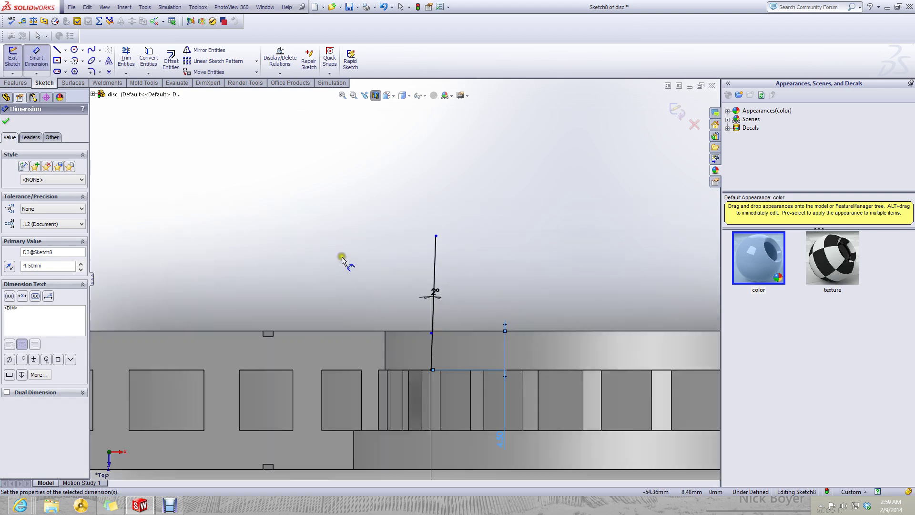
left_click(57, 49)
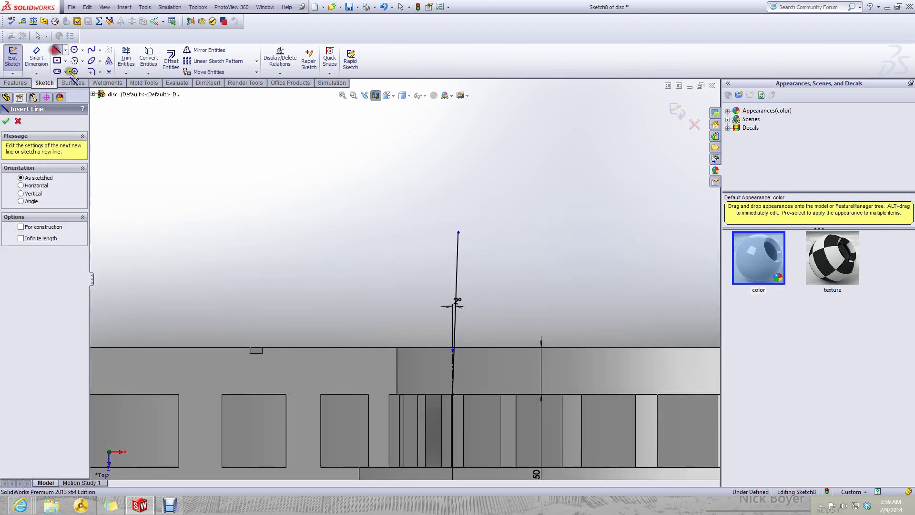
left_click(453, 395)
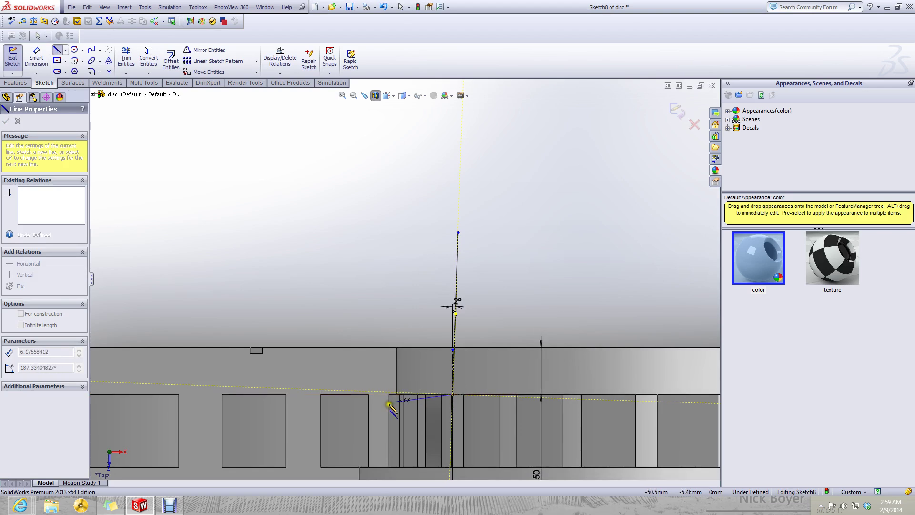
scroll(403, 396, "down", 1)
scroll(404, 388, "down", 2)
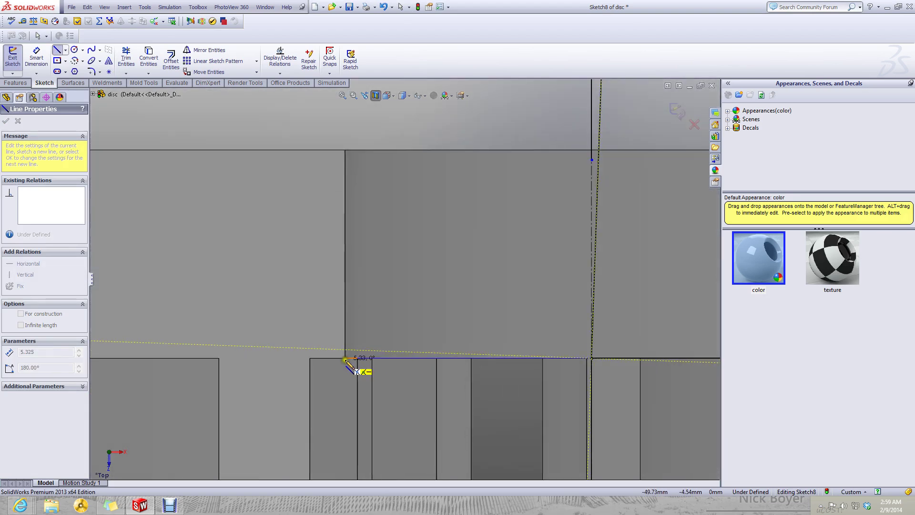
left_click(338, 357)
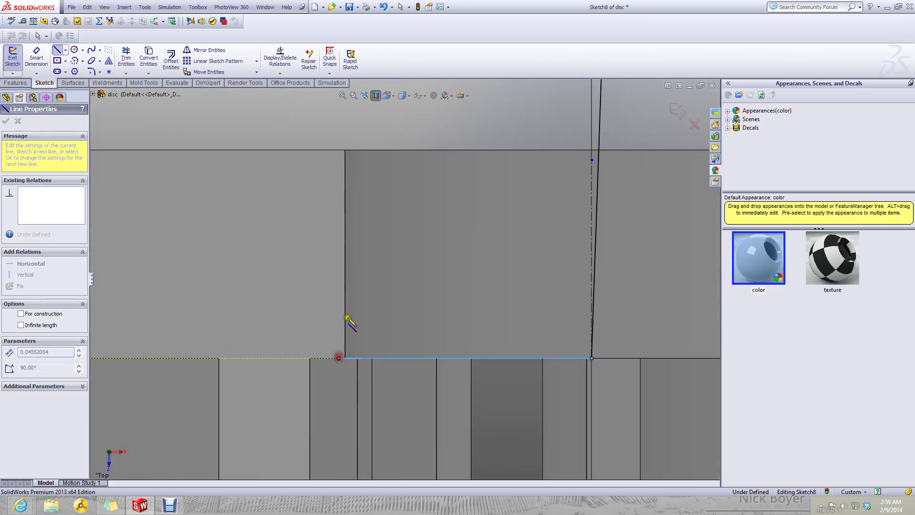
key("z")
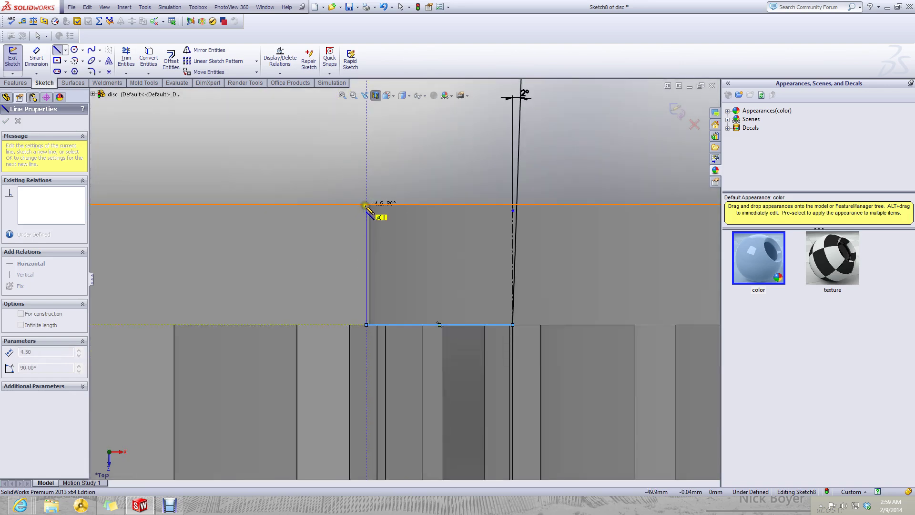
left_click(367, 204)
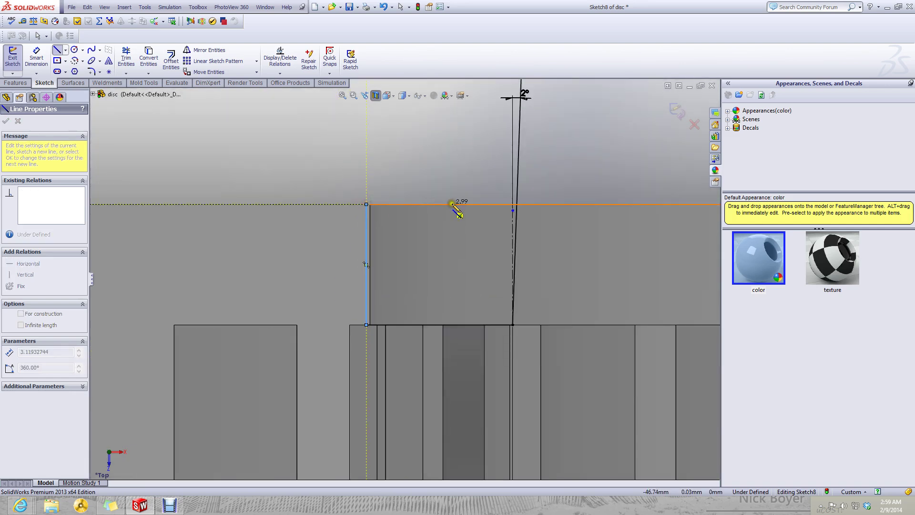
left_click(518, 205)
key("Escape")
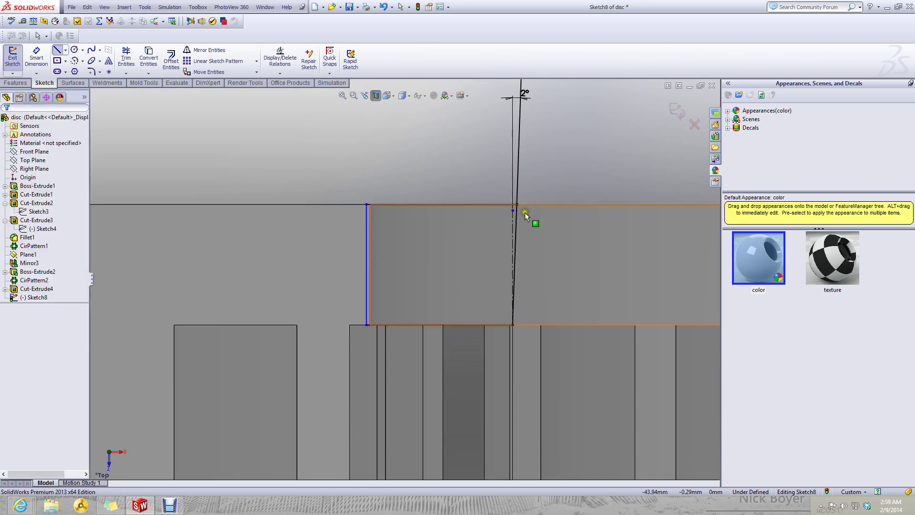
- Try to offset the slanted line by 2 mm toward the disc's outer side, repeating the attempt with the same distance
scroll(524, 213, "up", 5)
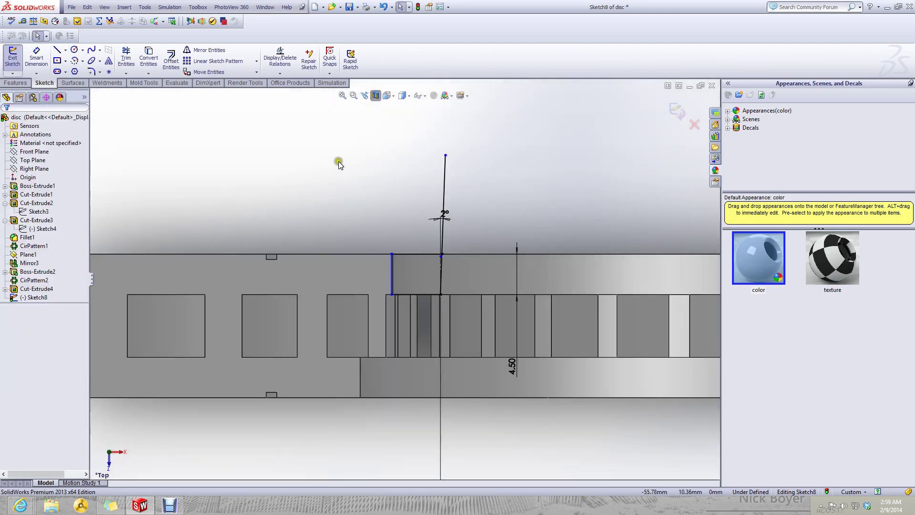
left_click(171, 60)
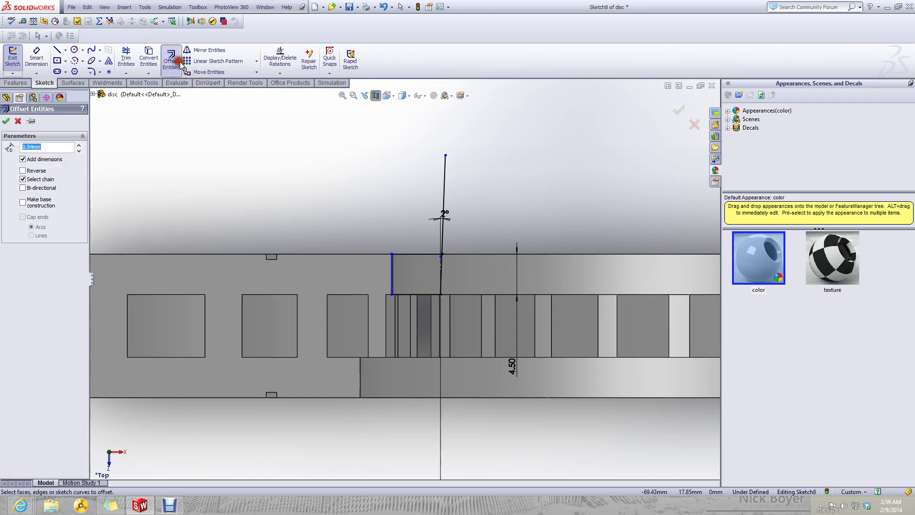
left_click(446, 178)
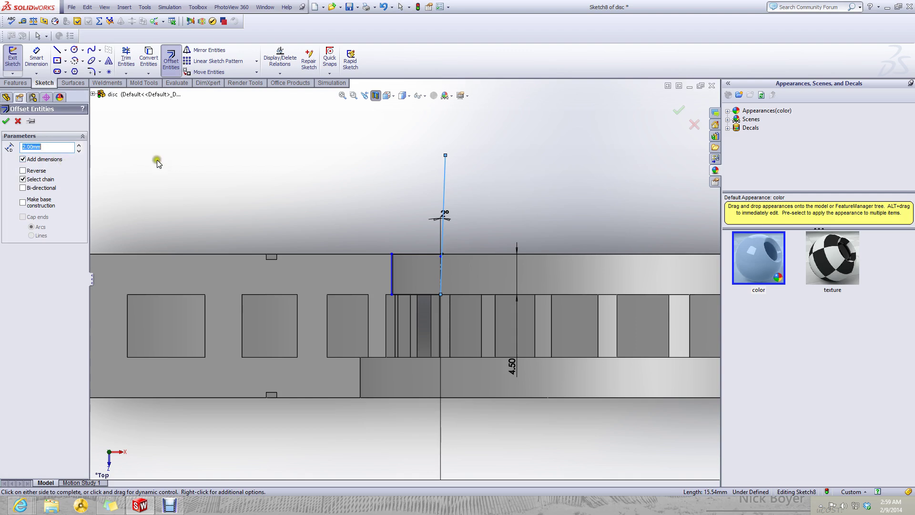
left_click(238, 187)
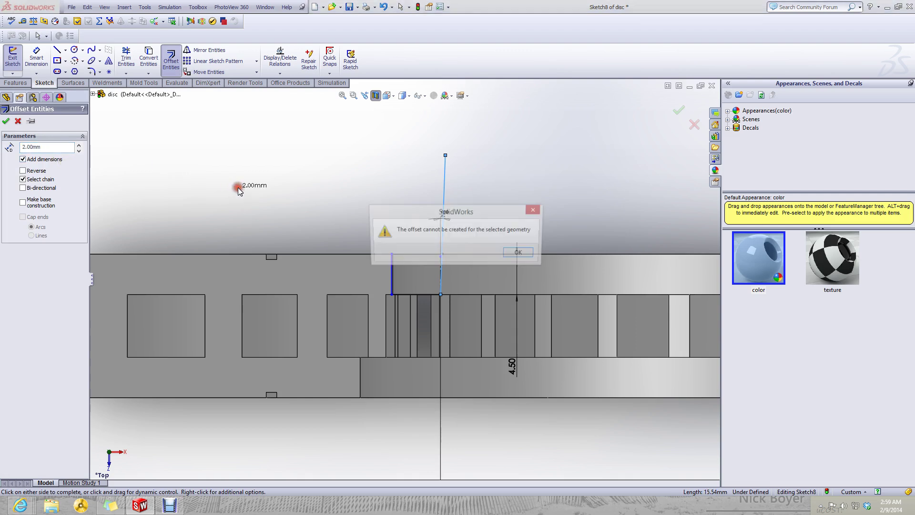
left_click(521, 253)
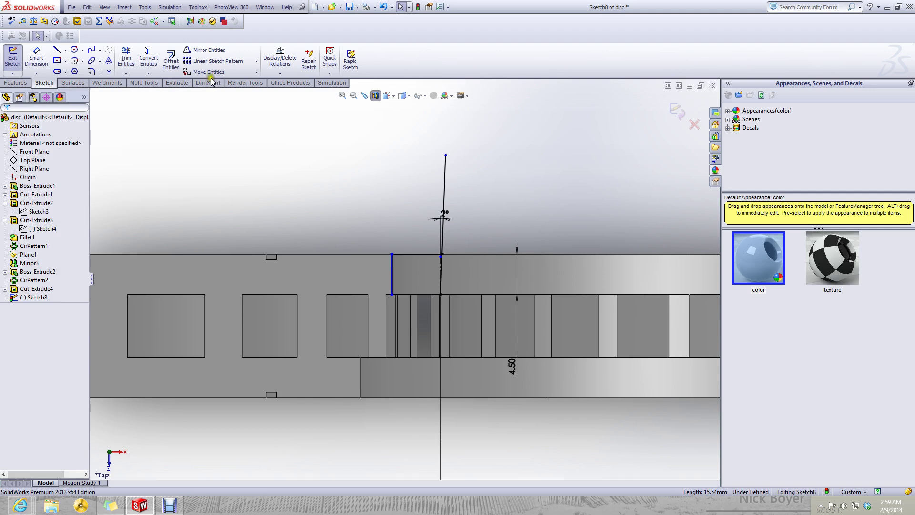
left_click(170, 59)
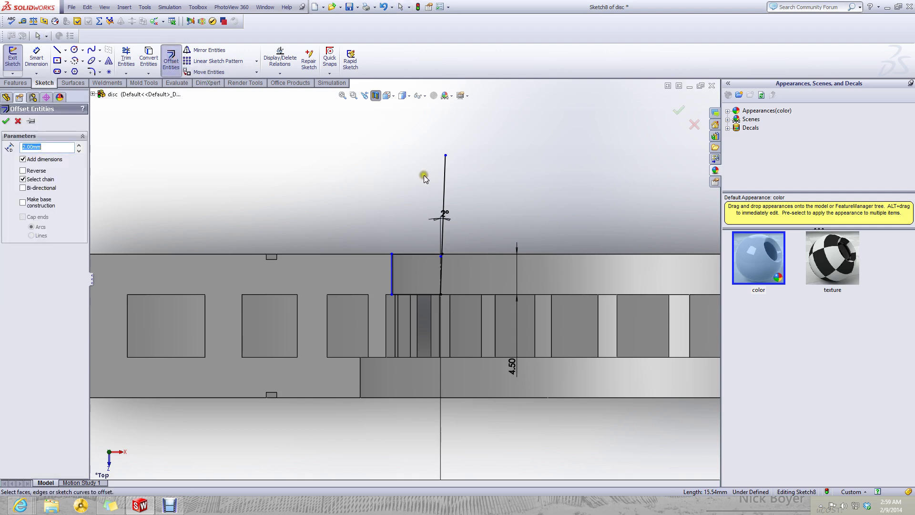
left_click(444, 183)
scroll(383, 245, "up", 3)
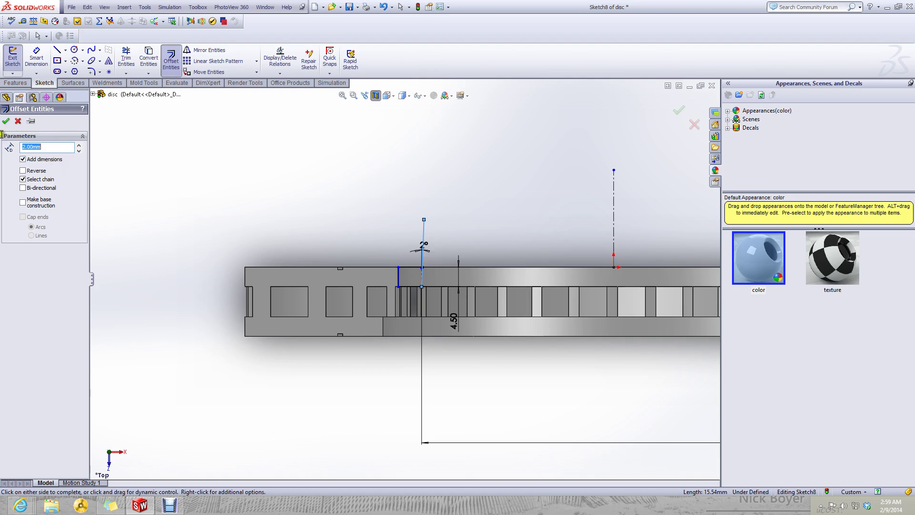
left_click(422, 219)
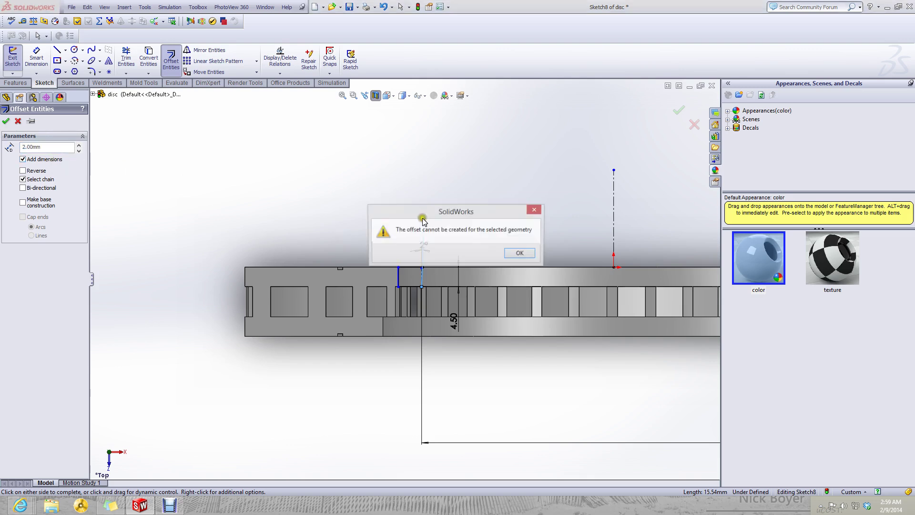
- Dismiss the offset warning and sketch a slanted line upward from the lower edge of the disc's upper rim, outside the 2° line
left_click(509, 254)
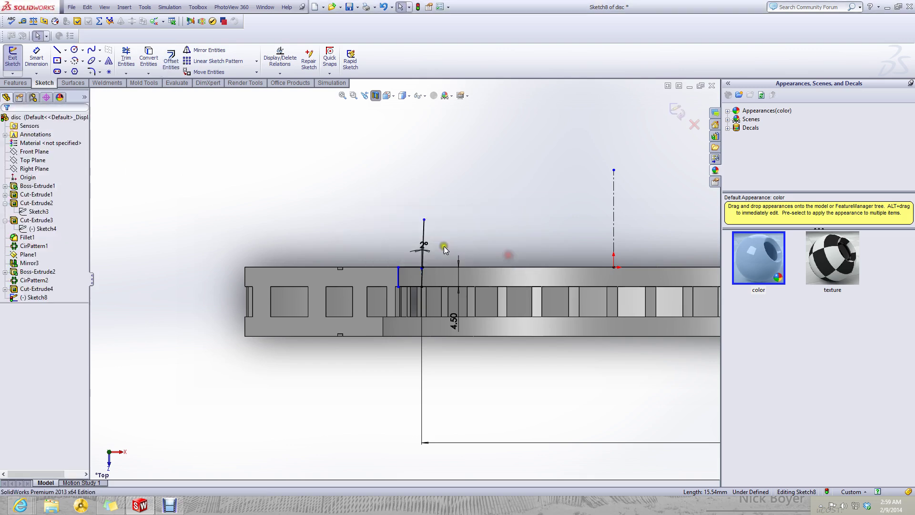
scroll(427, 247, "down", 3)
left_click(378, 236)
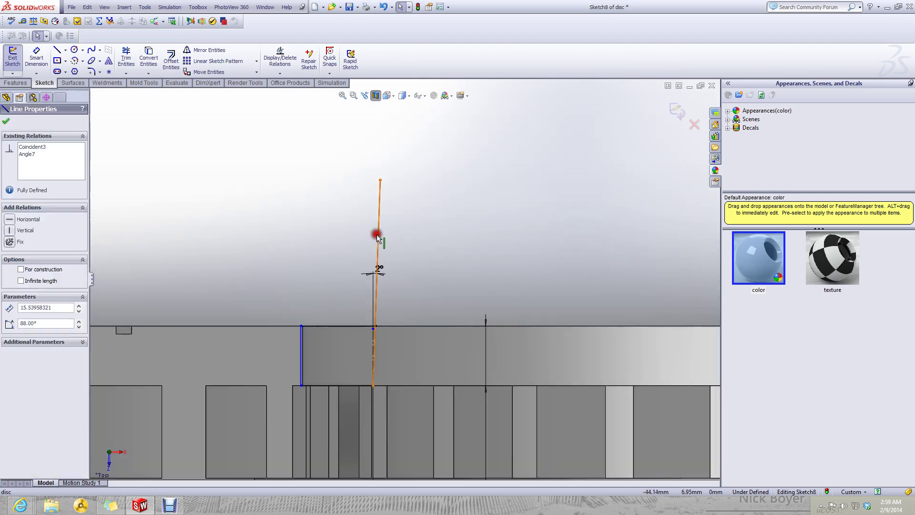
left_click(426, 255)
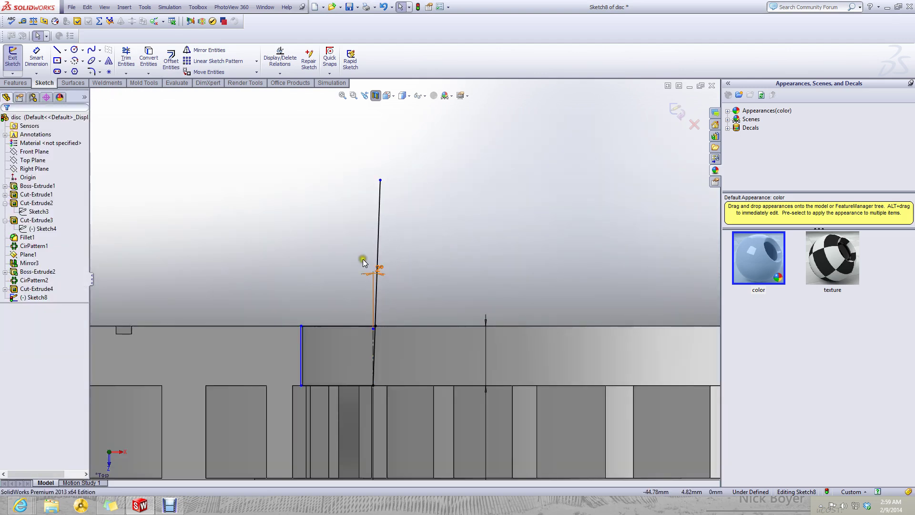
left_click(56, 50)
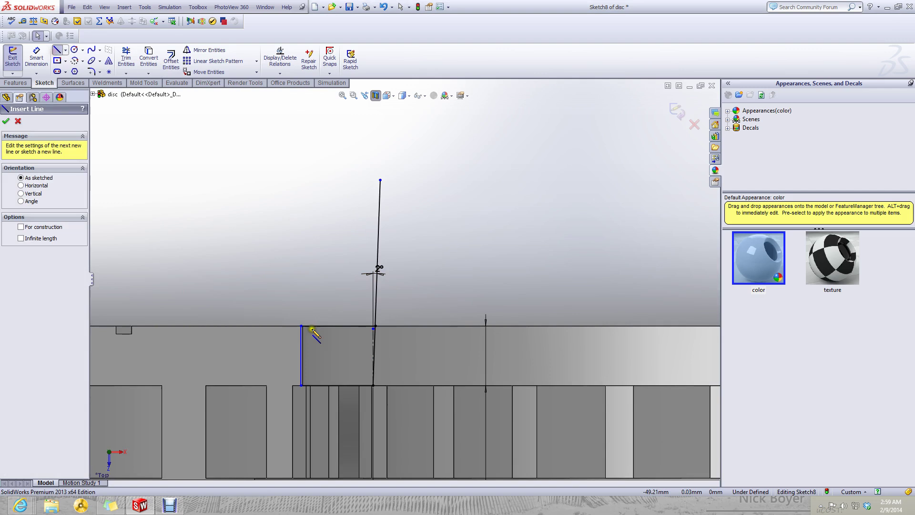
left_click(357, 385)
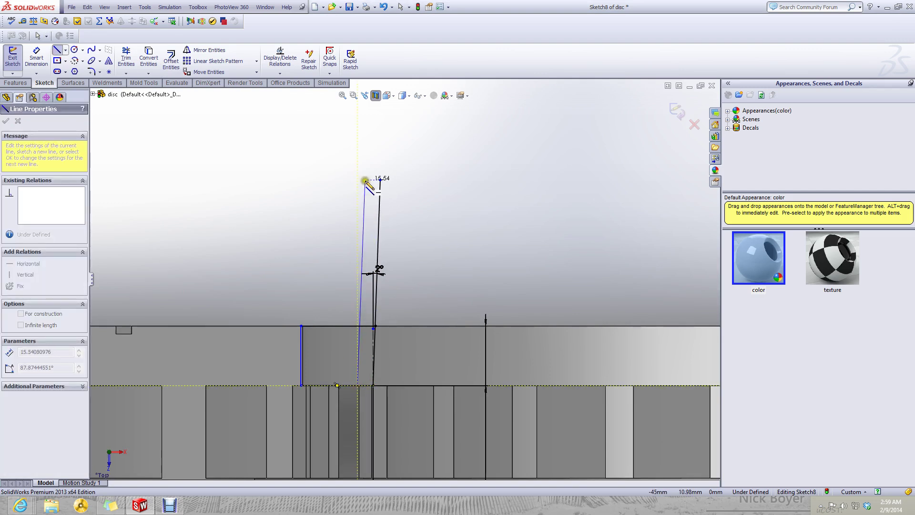
left_click(330, 180)
key("Escape")
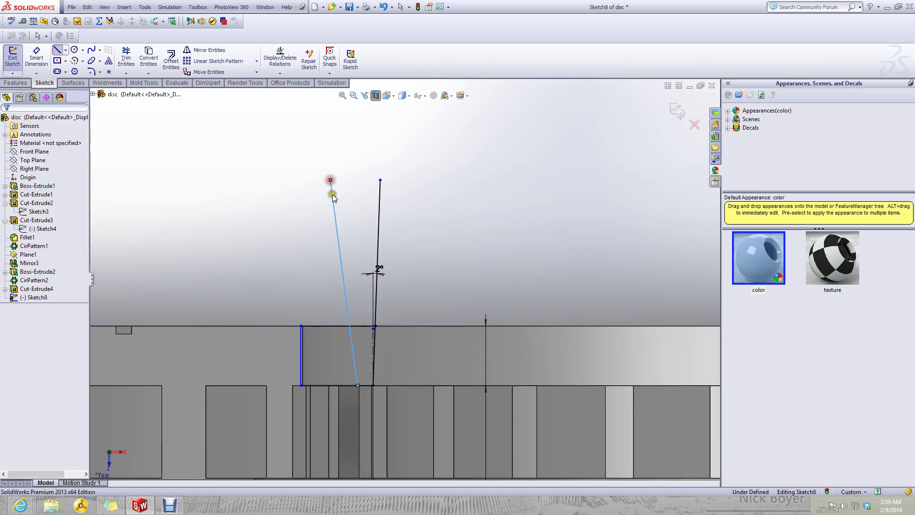
- Make the new slanted line parallel to the 2° line
left_click(341, 237)
left_click(378, 236, "ctrl")
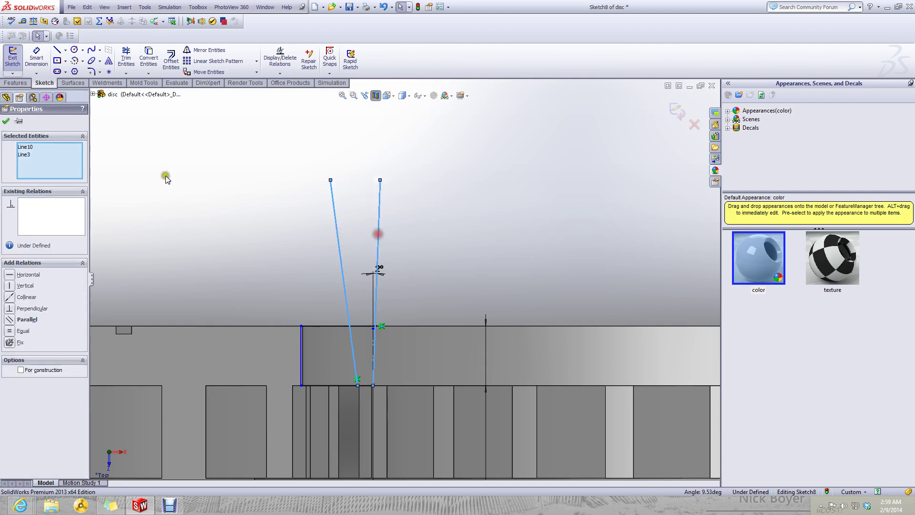
left_click(11, 319)
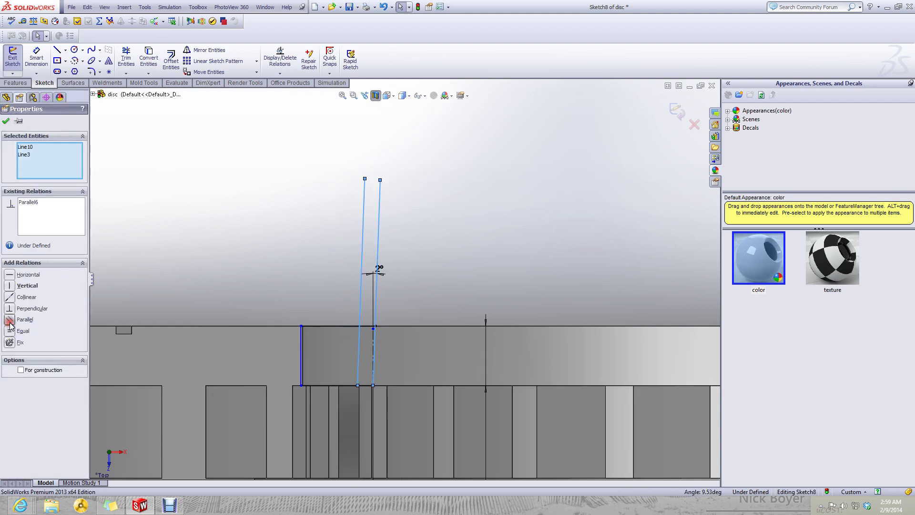
left_click(528, 230)
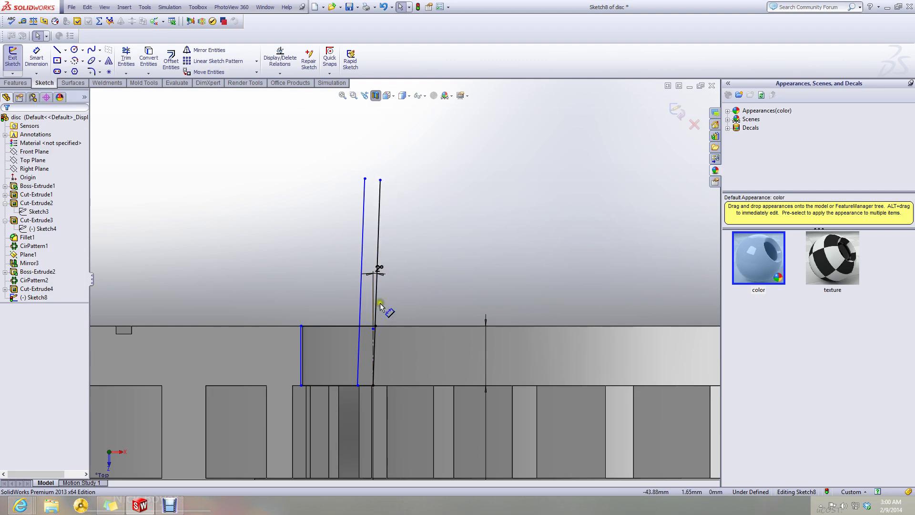
- Dimension the upper end of the outer slanted line 15 mm above the disc's top face
left_click(37, 58)
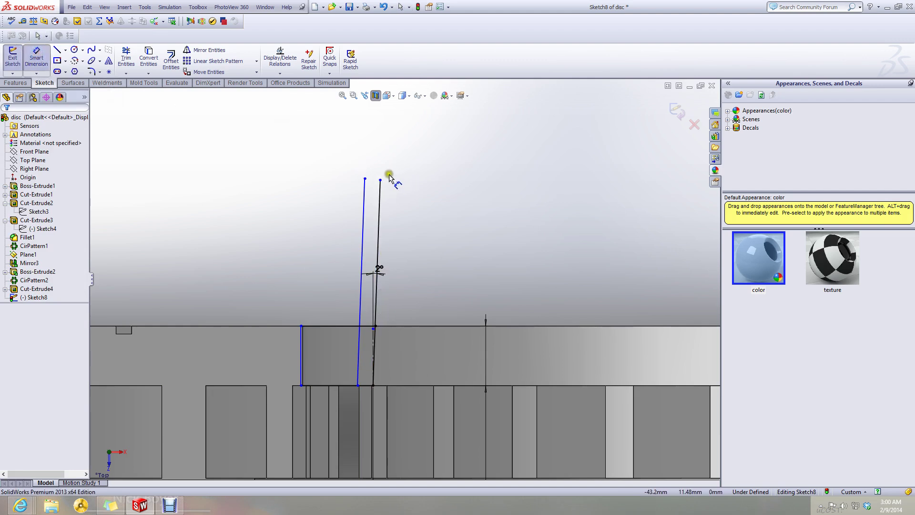
left_click(365, 179)
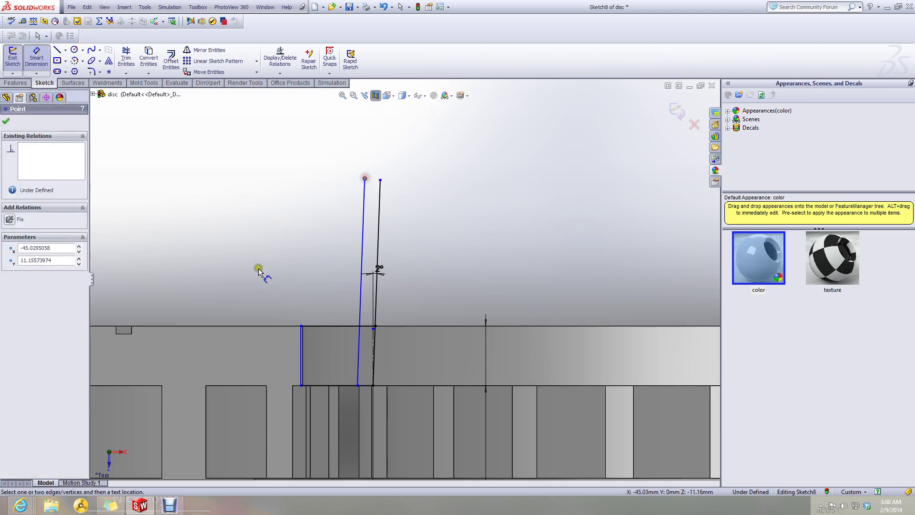
left_click(234, 326)
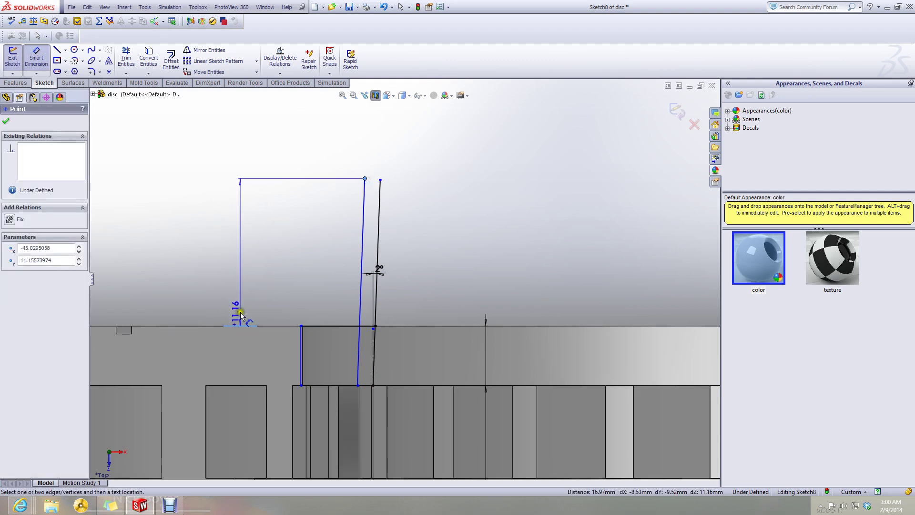
scroll(241, 315, "down", 5)
left_click(229, 257)
type("1")
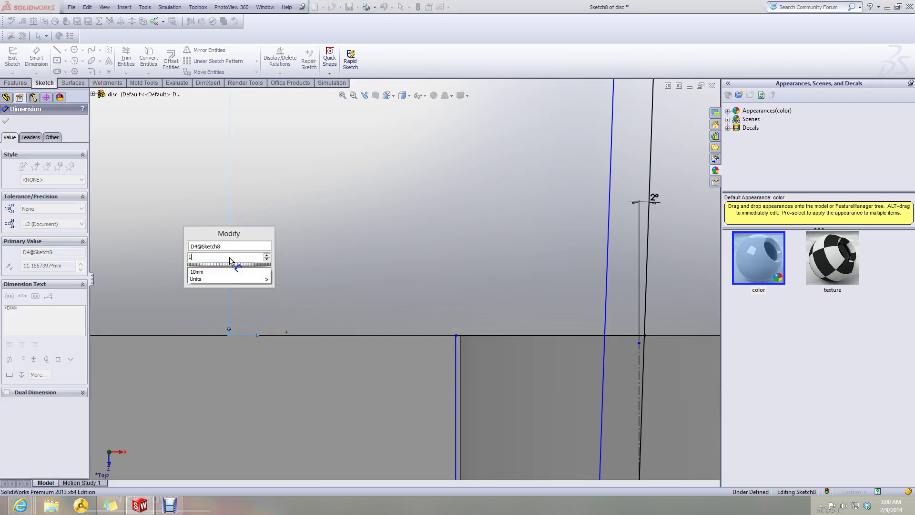
type("5")
key("Return")
scroll(551, 251, "up", 4)
scroll(500, 229, "down", 2)
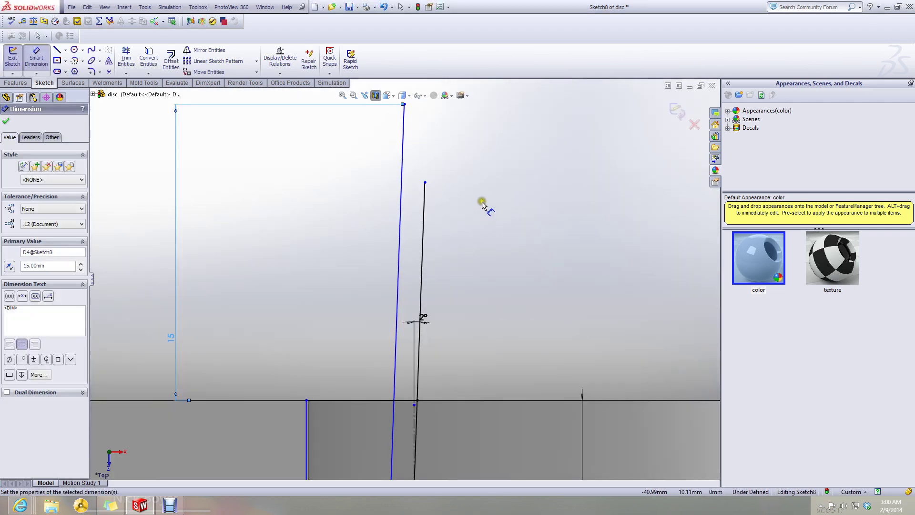
key("Escape")
key("Escape")
- Lengthen the 2° line to about 14 mm above the disc's top face and move the parallel line about 2 mm away from it
left_click_drag(424, 181, 433, 124)
left_click(467, 181)
scroll(487, 249, "up", 4)
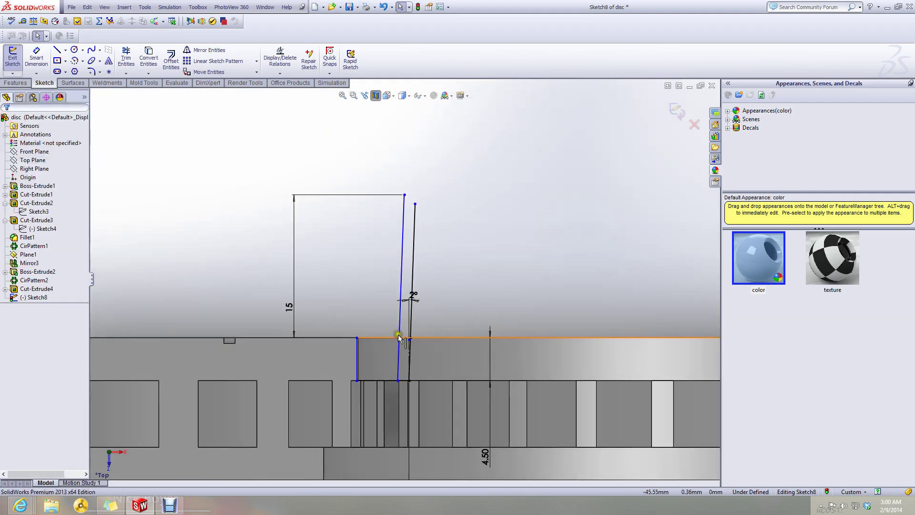
scroll(370, 363, "down", 2)
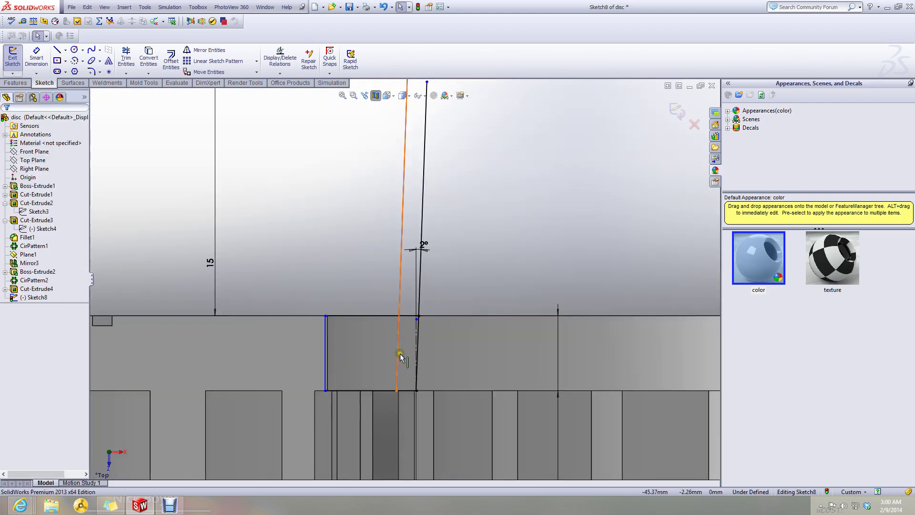
left_click(376, 348)
left_click_drag(376, 350, 383, 348)
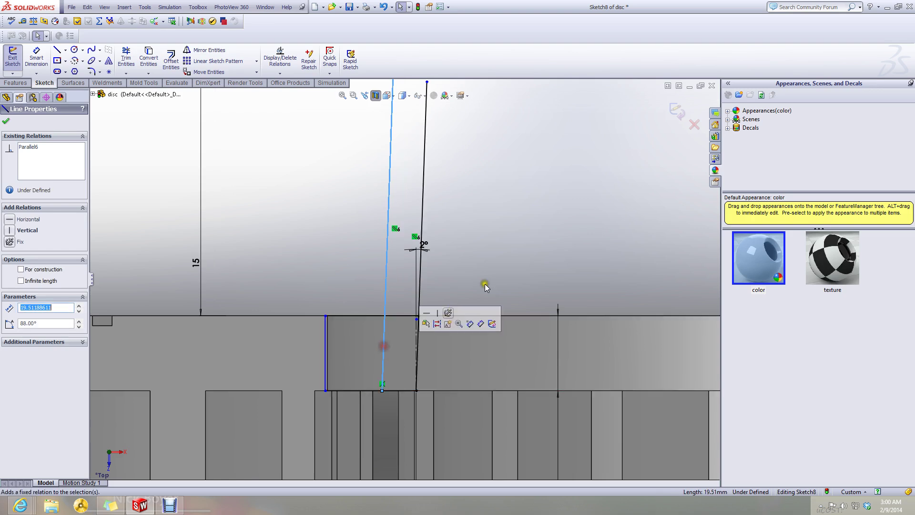
left_click(487, 236)
- Dimension the spacing between the two parallel slanted lines as 2 mm
left_click(37, 57)
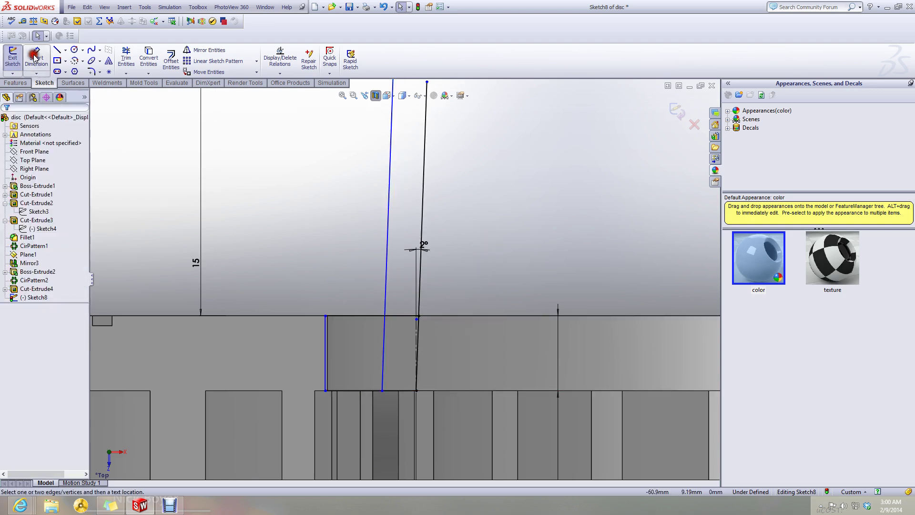
left_click(382, 390)
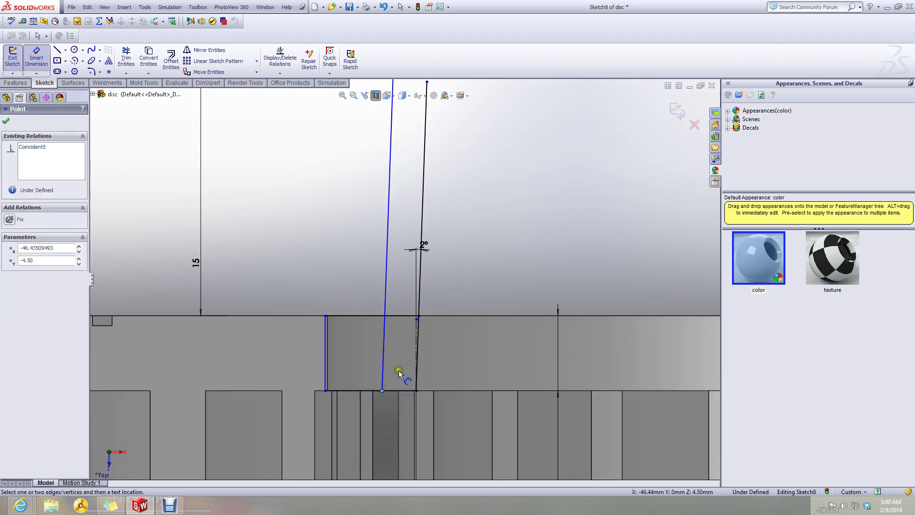
key("Escape")
left_click(388, 288)
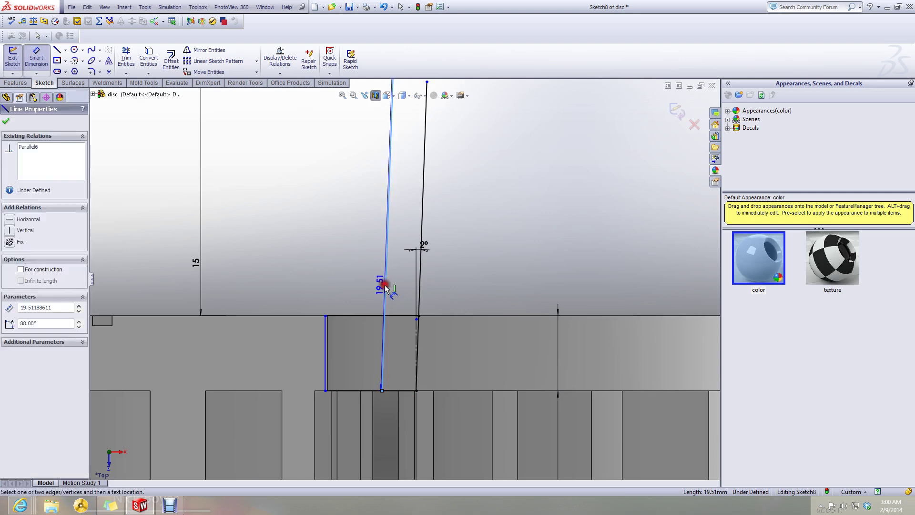
left_click(419, 228)
left_click(483, 237)
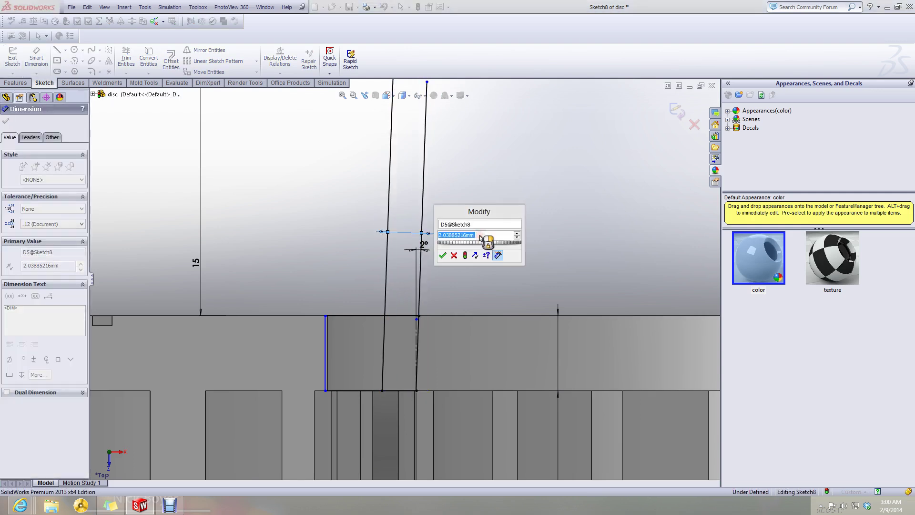
type("2")
key("Return")
scroll(465, 272, "up", 3)
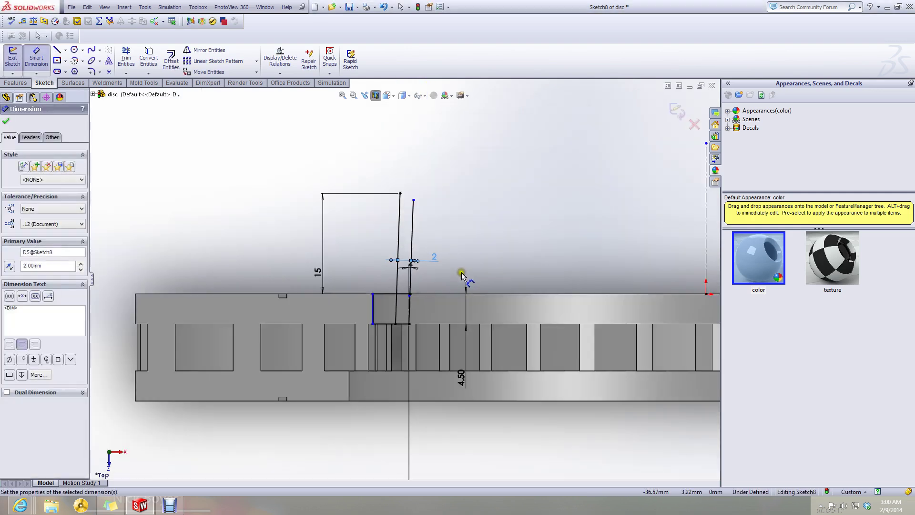
key("Escape")
- Trim away the part of the outer slanted line that lies below the disc's top face
scroll(471, 233, "down", 3)
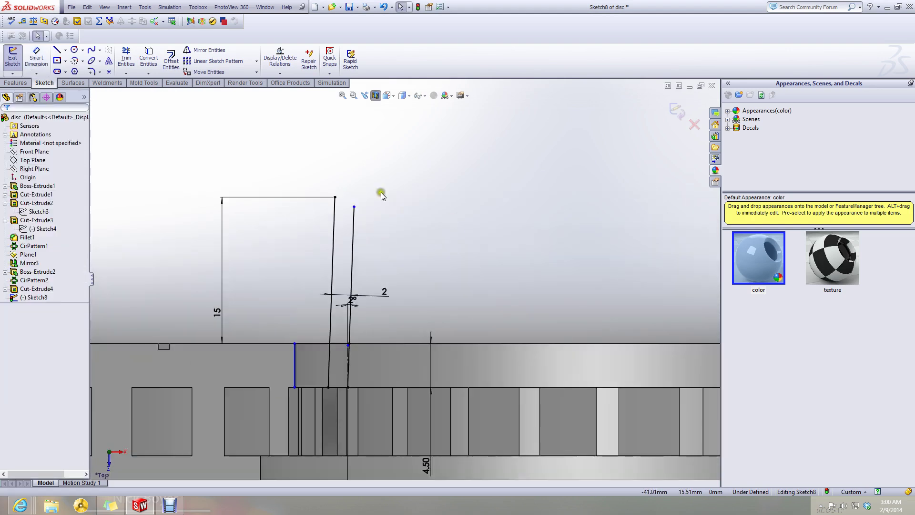
scroll(360, 354, "down", 1)
left_click(125, 57)
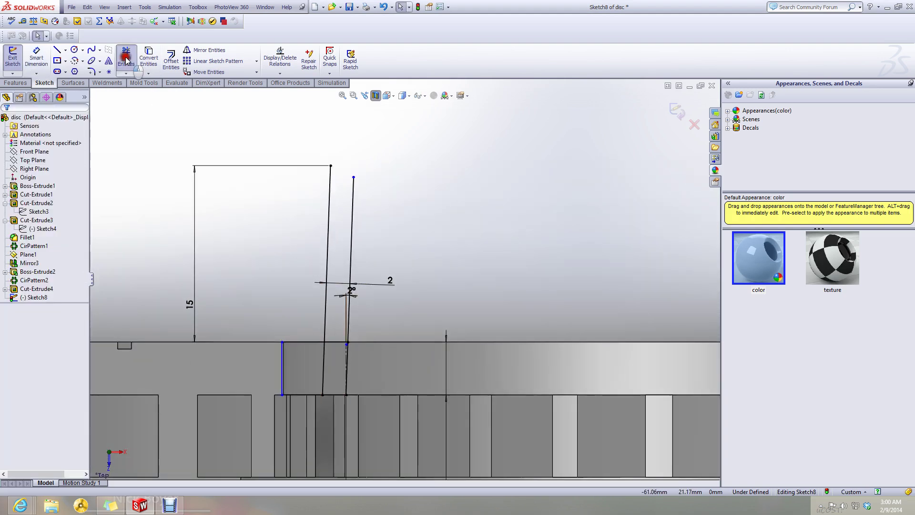
scroll(339, 344, "down", 2)
mouse_move(313, 345)
left_mouse_down()
mouse_move(345, 340)
mouse_move(345, 325)
mouse_move(335, 342)
left_mouse_up()
scroll(316, 388, "up", 2)
scroll(396, 281, "up", 3)
scroll(429, 230, "down", 2)
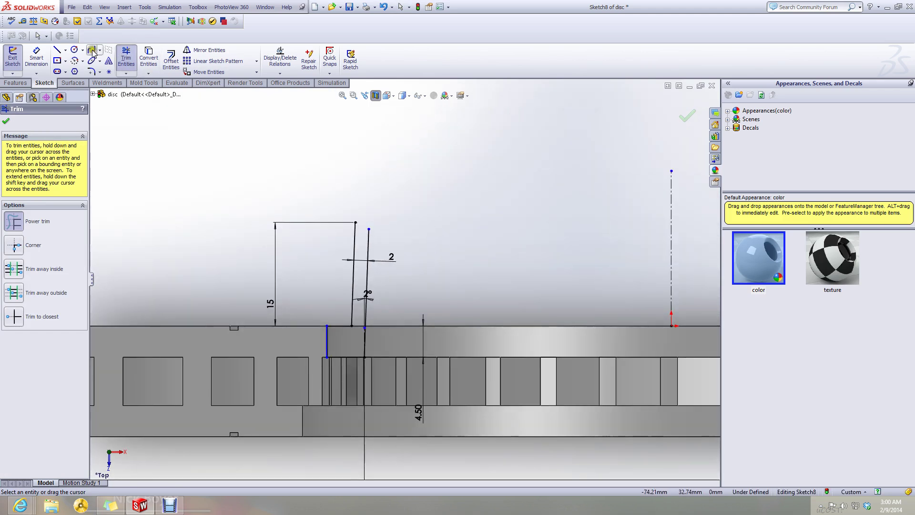
- Sketch a horizontal line from the upper end of the outer slanted line to the vertical centerline
left_click(59, 50)
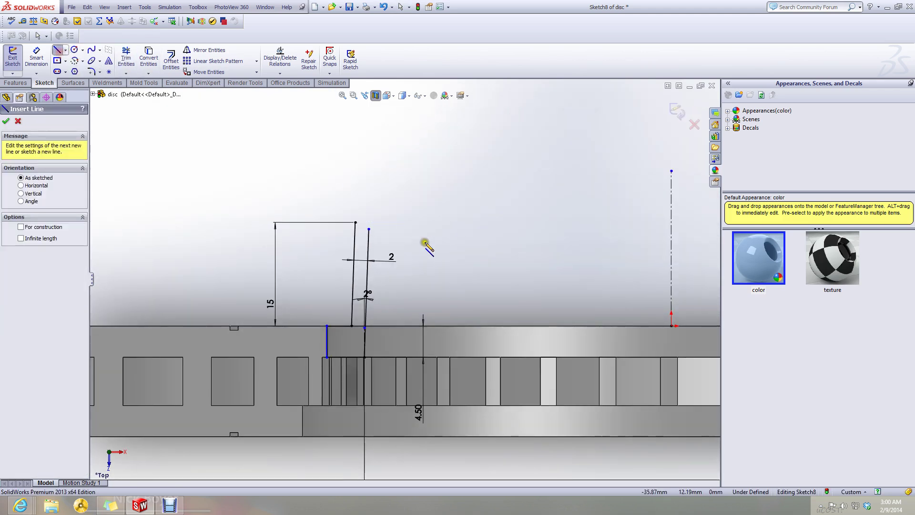
left_click(357, 222)
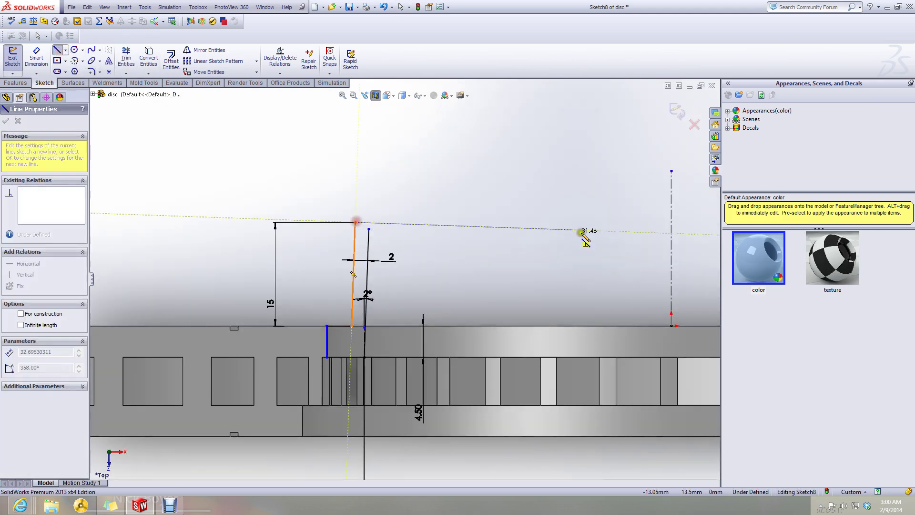
left_click(670, 222)
key("Escape")
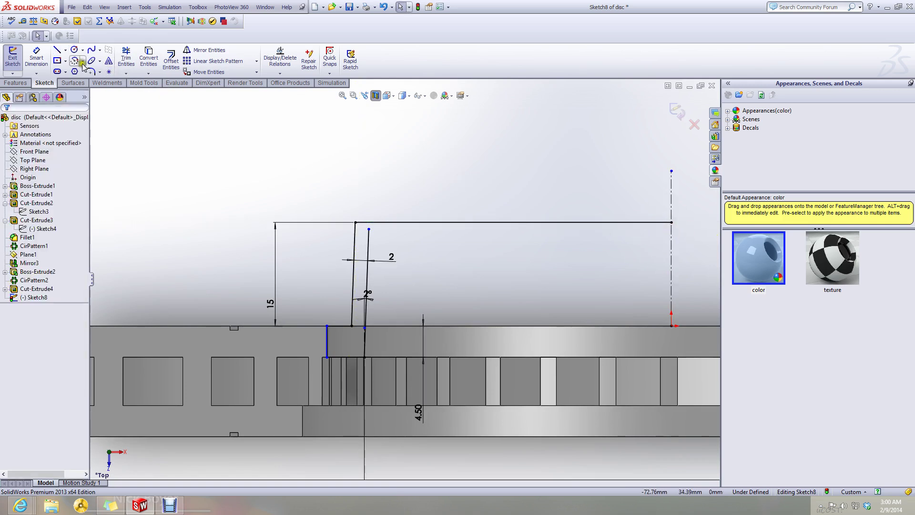
- Sketch a second horizontal line from the upper end of the inner slanted line to the vertical centerline
left_click(56, 50)
left_click(369, 229)
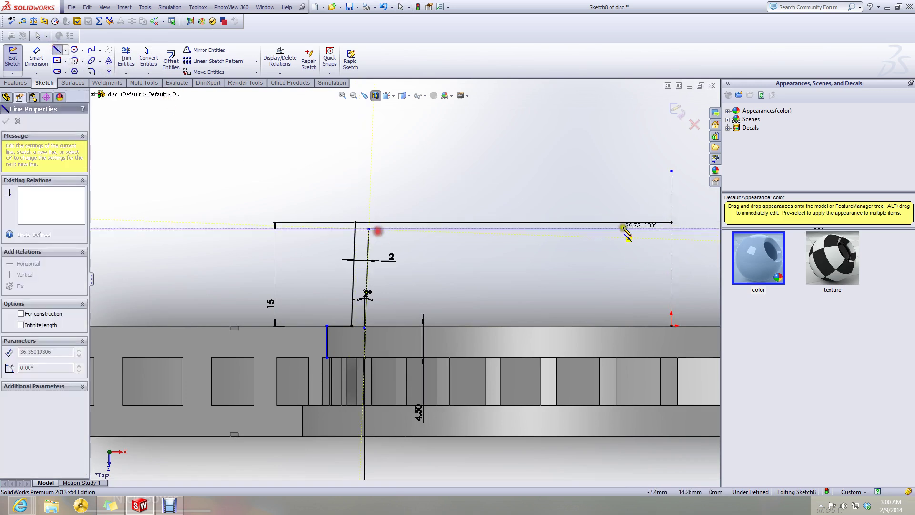
left_click(671, 229)
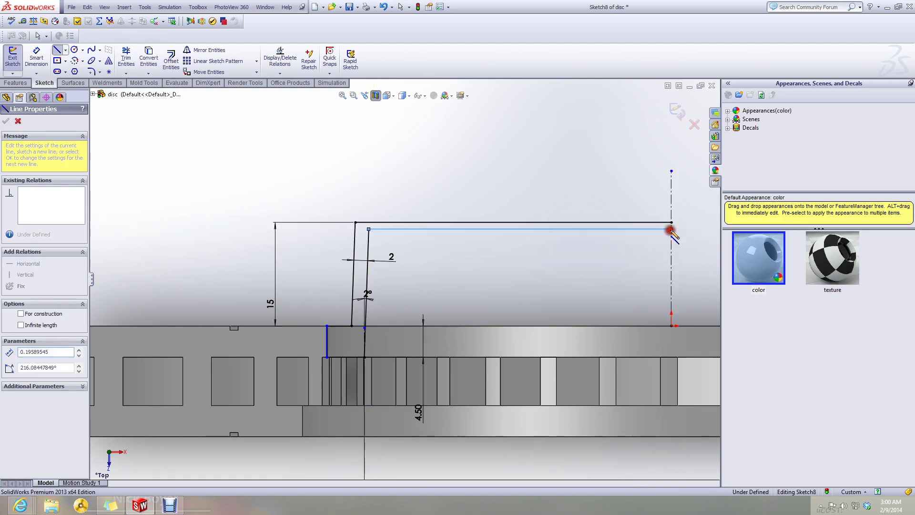
key("Escape")
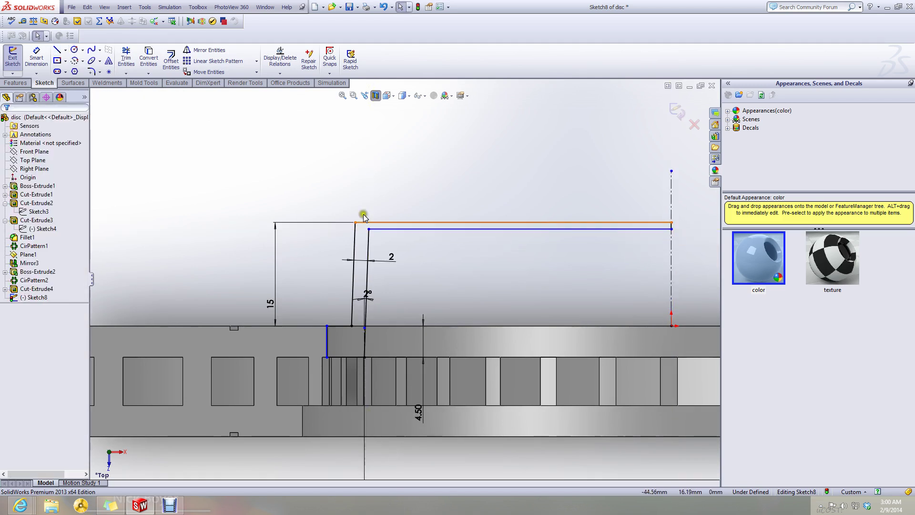
- Dimension the spacing between the two horizontal lines as 2 mm
left_click(36, 56)
left_click(477, 228)
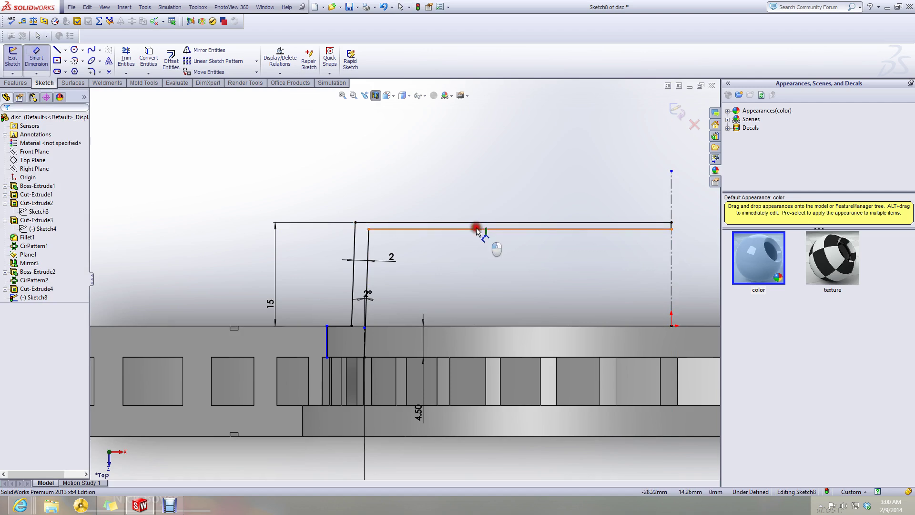
left_click(478, 222)
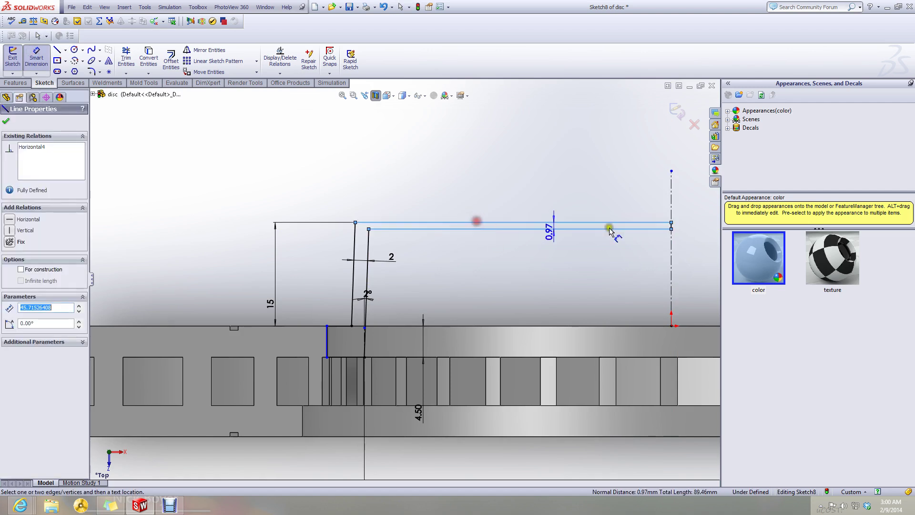
left_click(698, 225)
type("2")
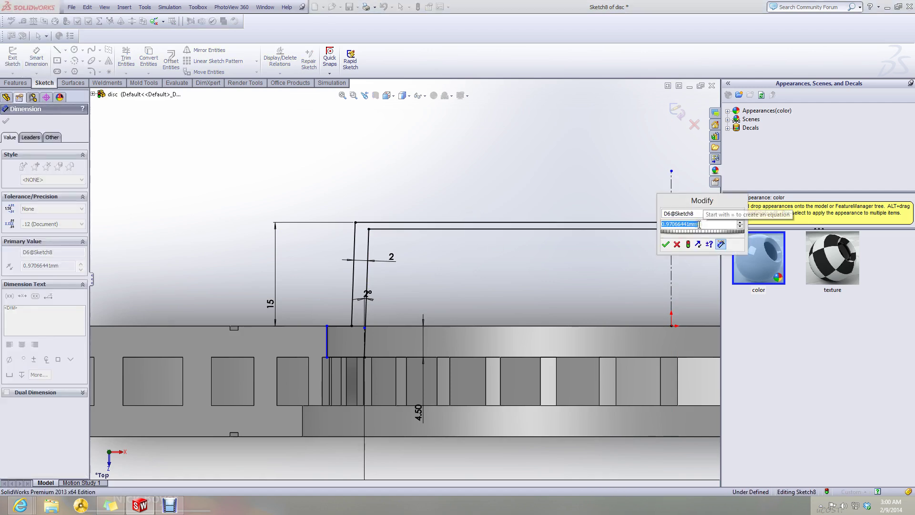
key("Return")
key("Escape")
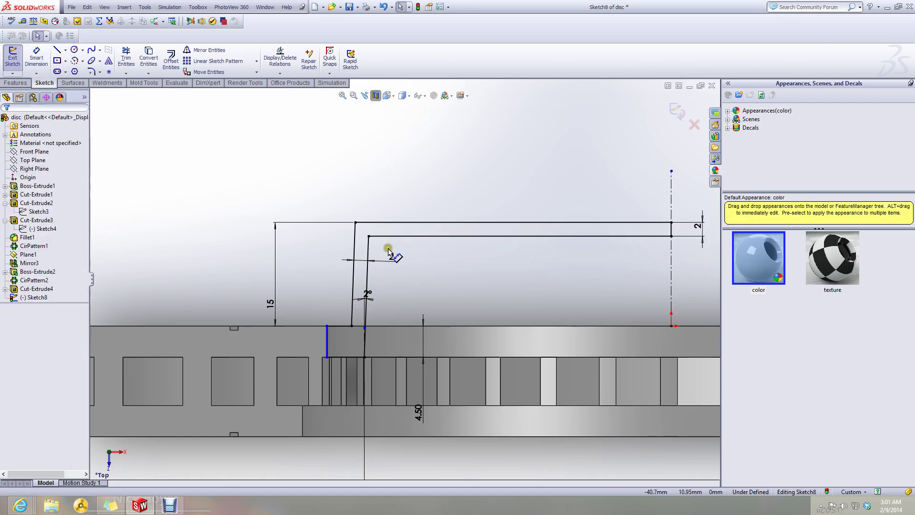
- Revolve the hat profile 360° about the vertical centerline, merging the result with the disc
scroll(513, 254, "up", 3)
mouse_move(0, 509)
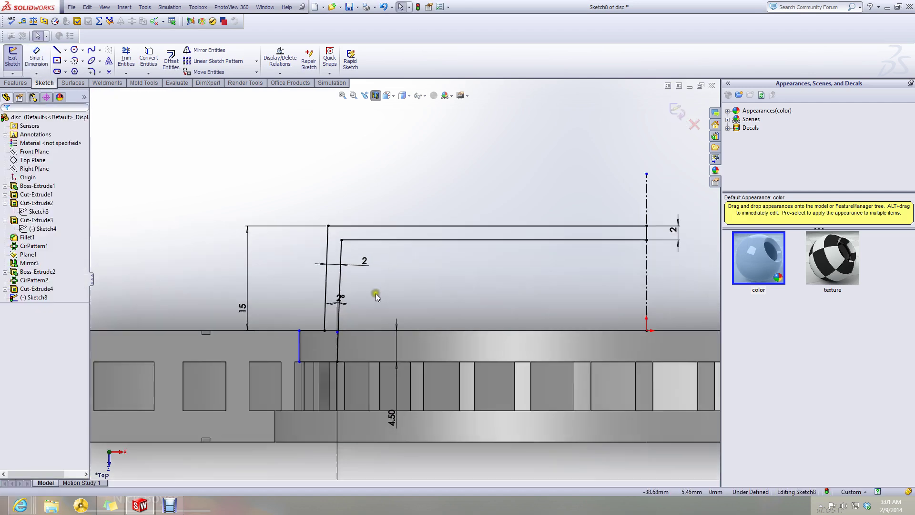
scroll(379, 295, "down", 3)
scroll(315, 352, "down", 2)
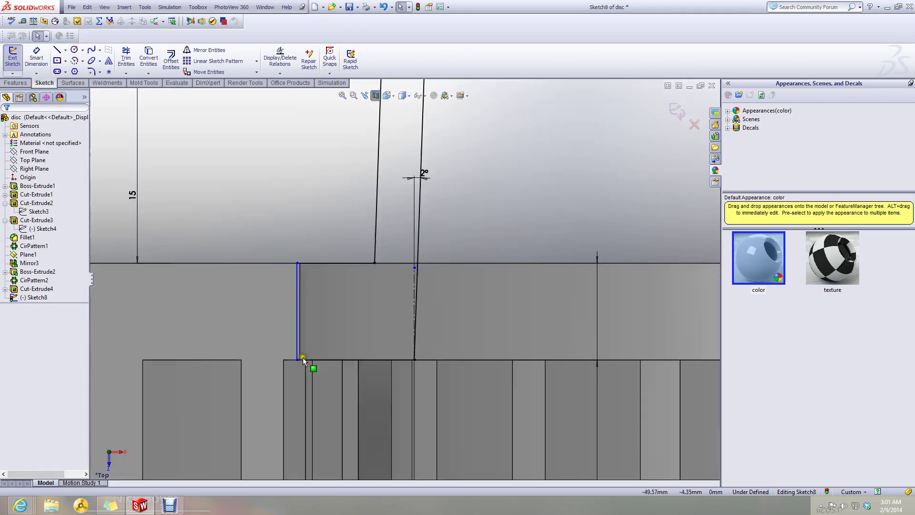
scroll(330, 347, "up", 6)
scroll(496, 215, "up", 1)
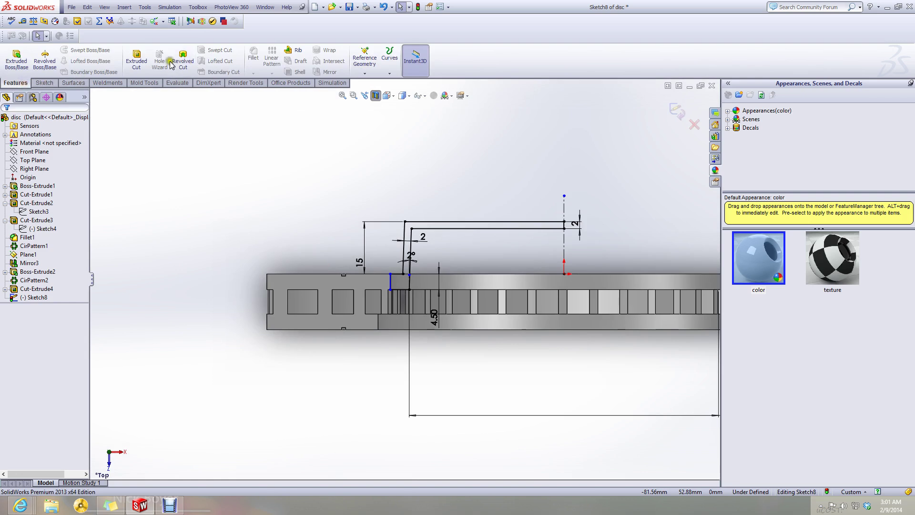
left_click(44, 64)
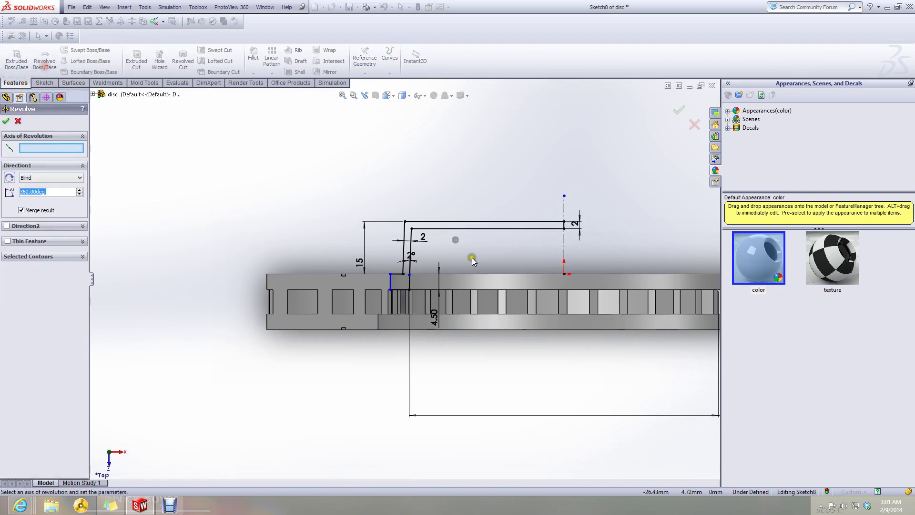
left_click(563, 243)
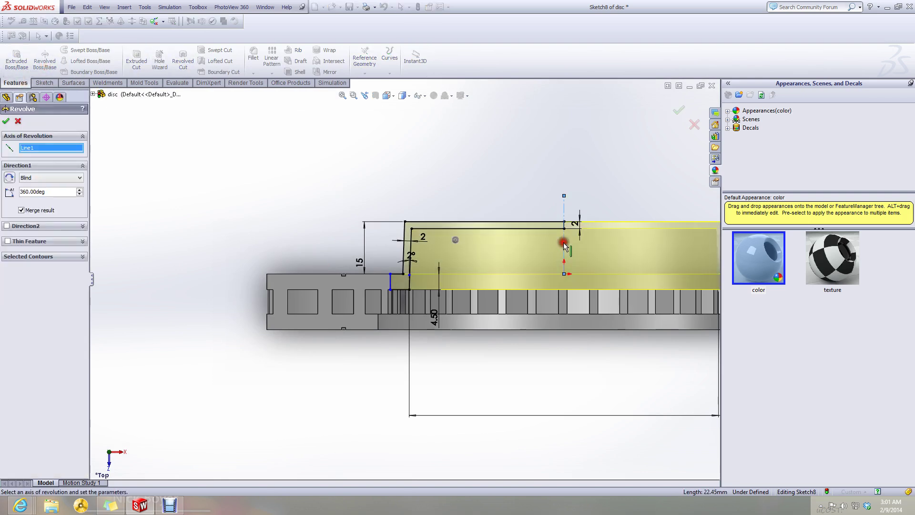
left_click(6, 121)
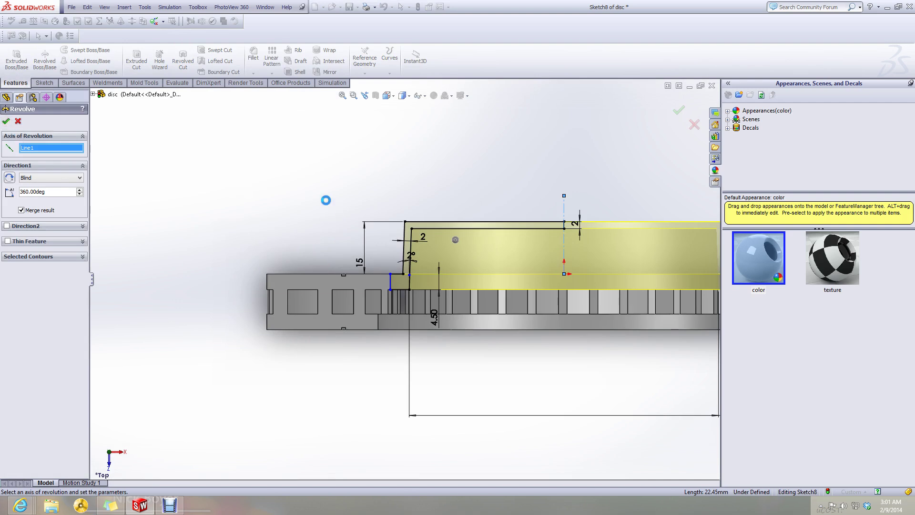
- Turn off the section view and look over the revolved hat on the complete disc
middle_click_drag(326, 200, 384, 262)
scroll(384, 262, "up", 5)
left_click(373, 96)
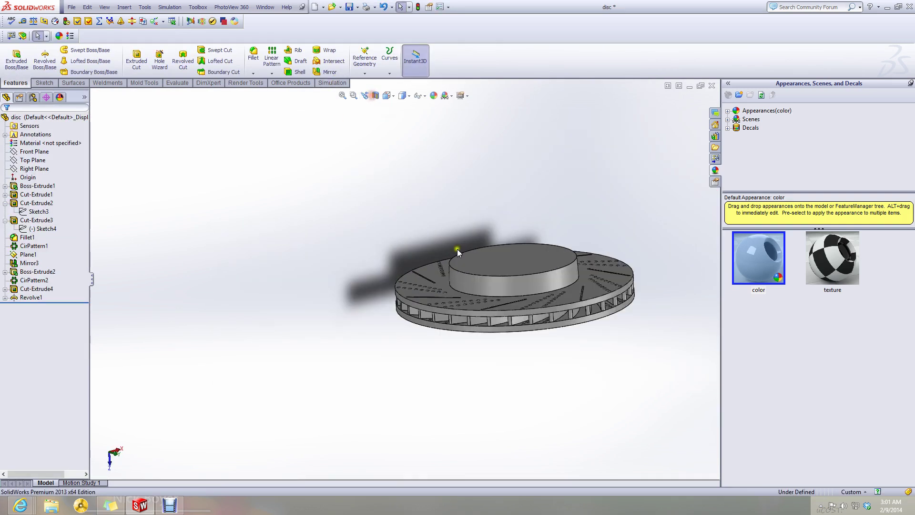
scroll(457, 252, "down", 5)
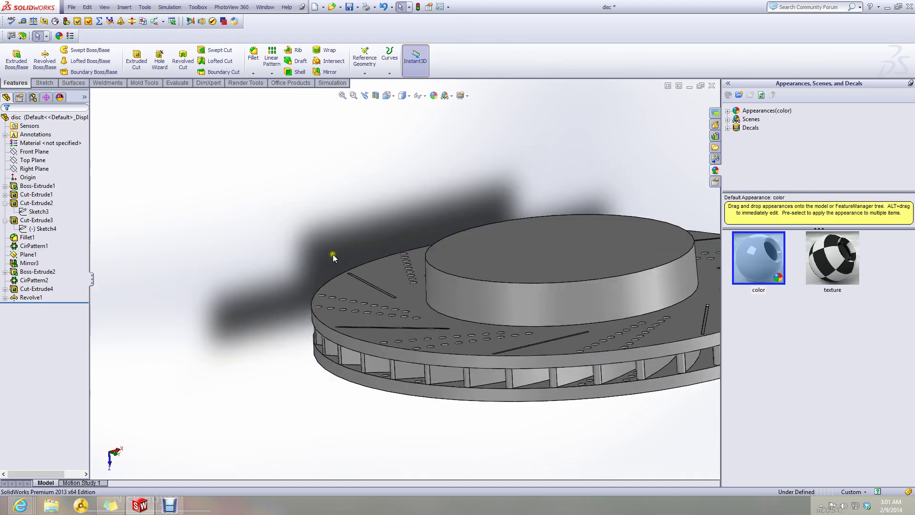
mouse_move(333, 254)
middle_mouse_down()
mouse_move(329, 298)
mouse_move(365, 343)
mouse_move(320, 255)
mouse_move(325, 268)
middle_mouse_up()
scroll(325, 268, "up", 4)
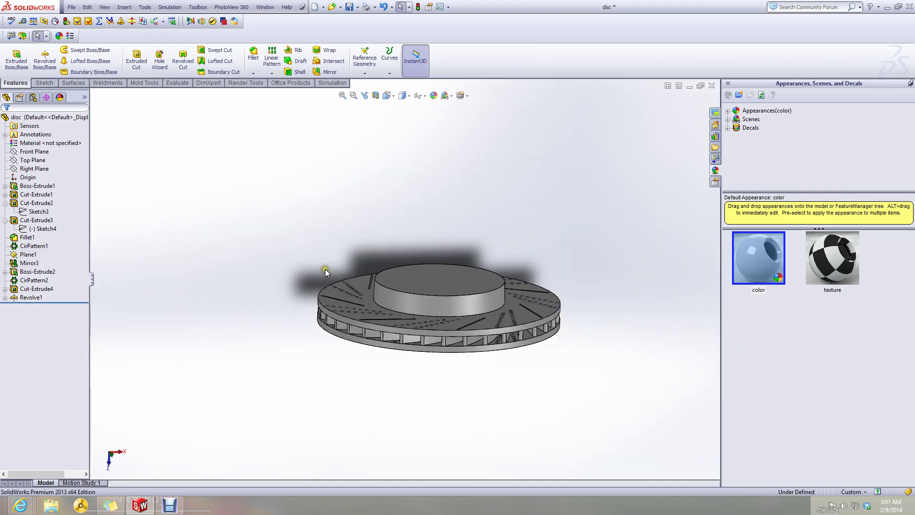
- Open the profile sketch of the hat's revolve feature for editing
left_click(29, 298)
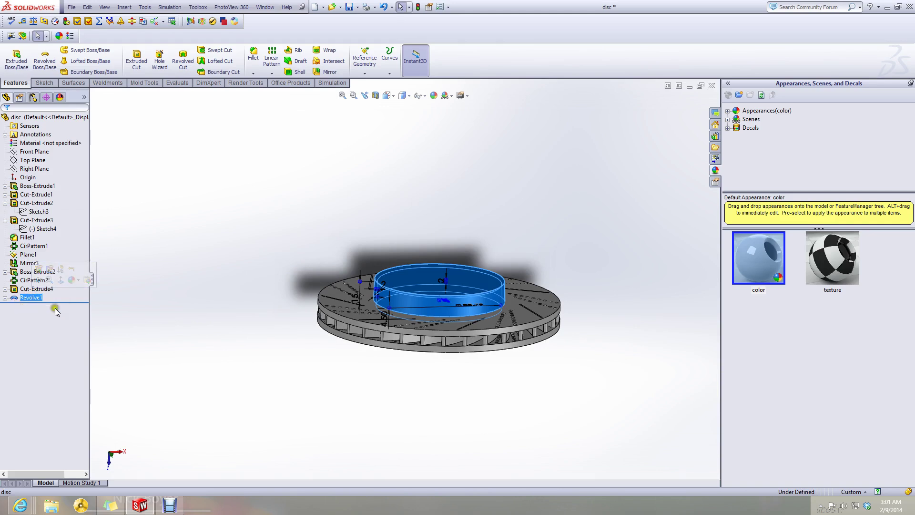
left_click(153, 298)
left_click(5, 297)
left_click(32, 306)
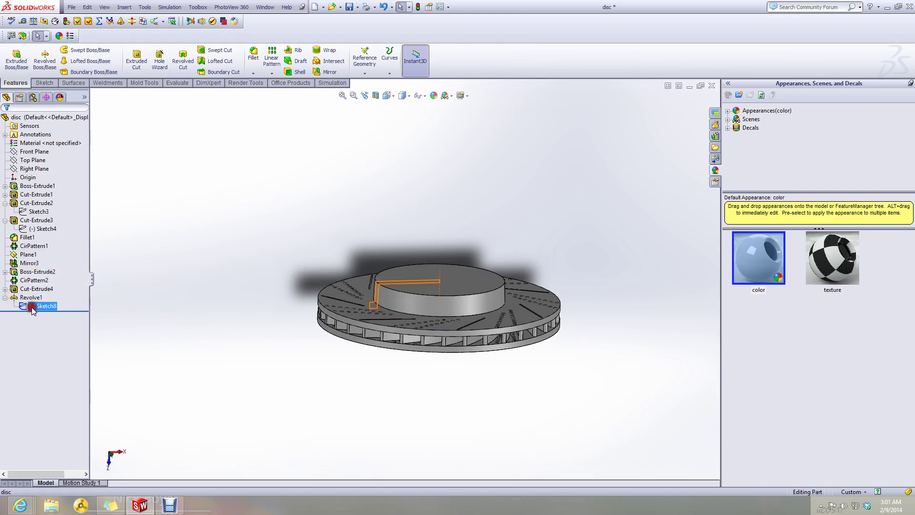
right_click(32, 307)
left_click(41, 281)
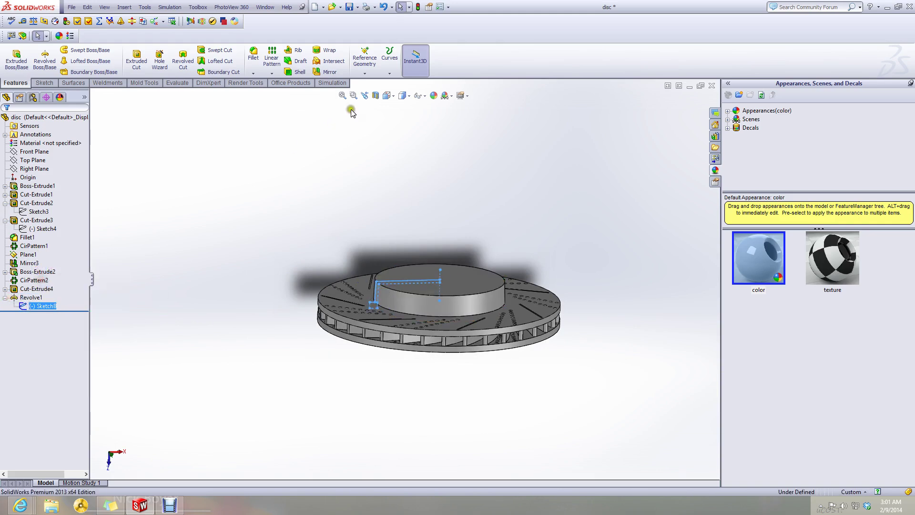
left_click(388, 95)
left_click(435, 143)
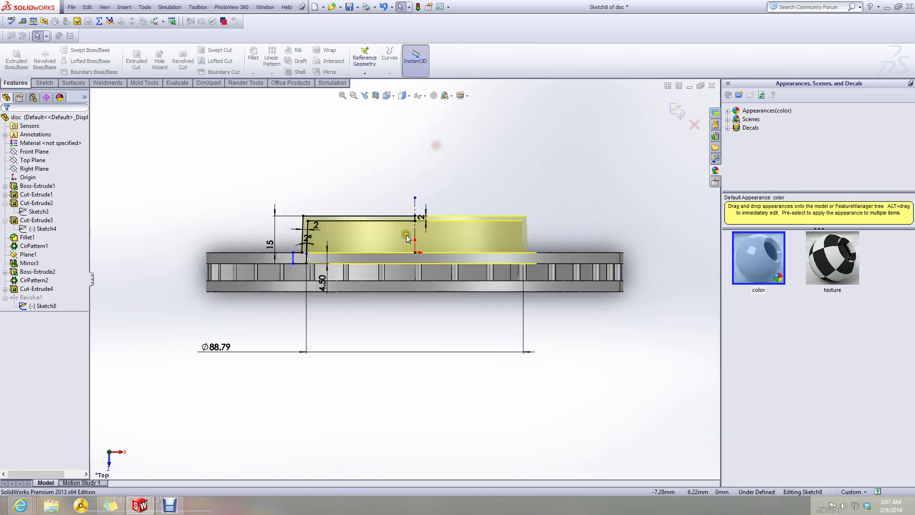
- Sketch a line inward from the profile's outer vertical edge just below the disc's top face, with a short vertical line up to that face
scroll(335, 246, "down", 5)
scroll(335, 246, "down", 2)
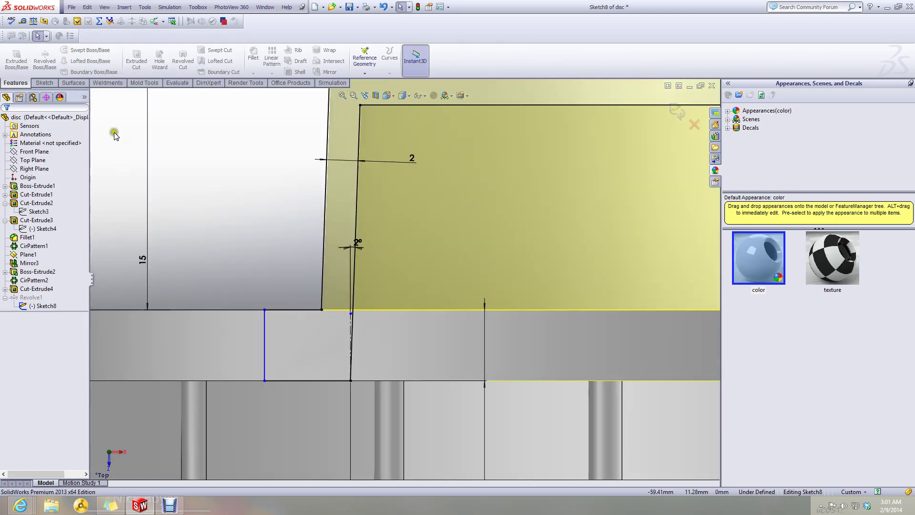
left_click(43, 83)
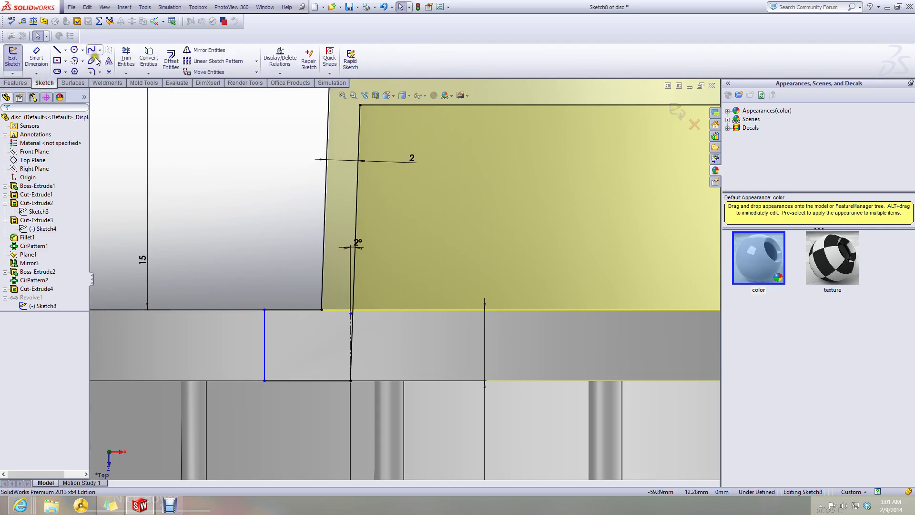
left_click(58, 50)
scroll(286, 306, "down", 2)
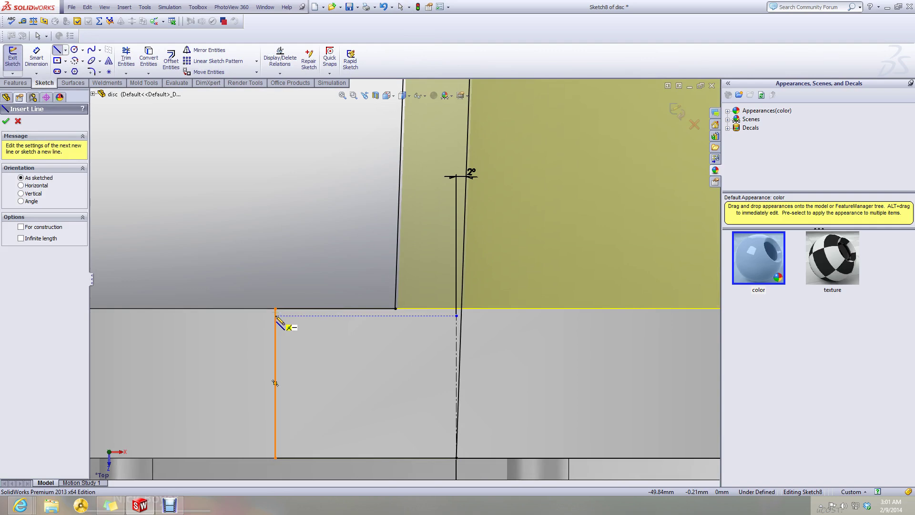
left_click(276, 315)
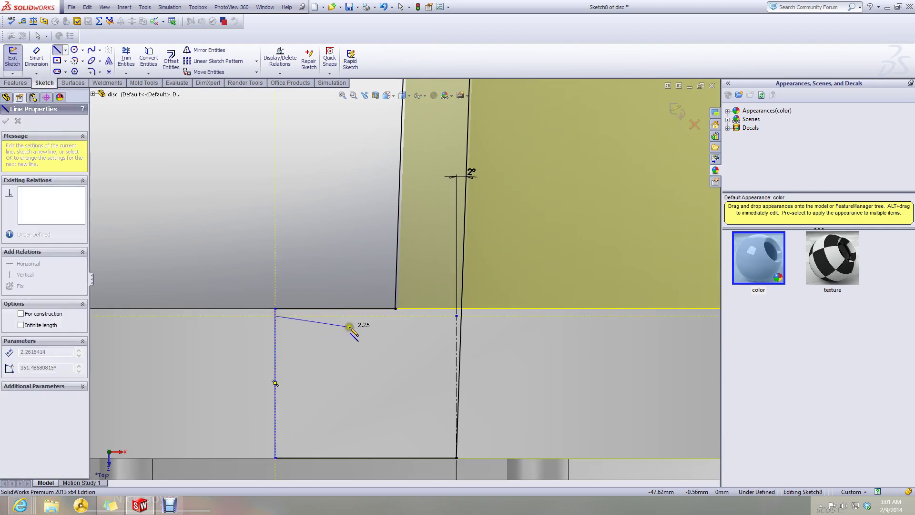
left_click(382, 315)
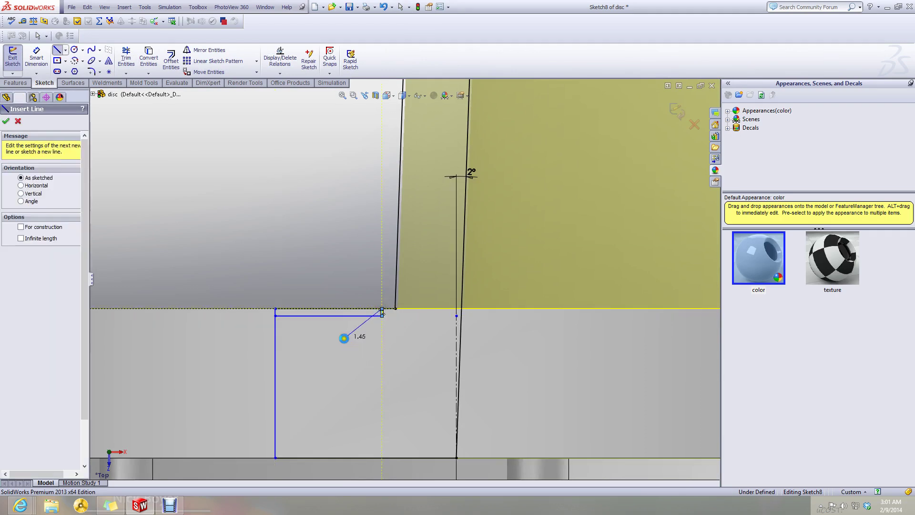
key("Escape")
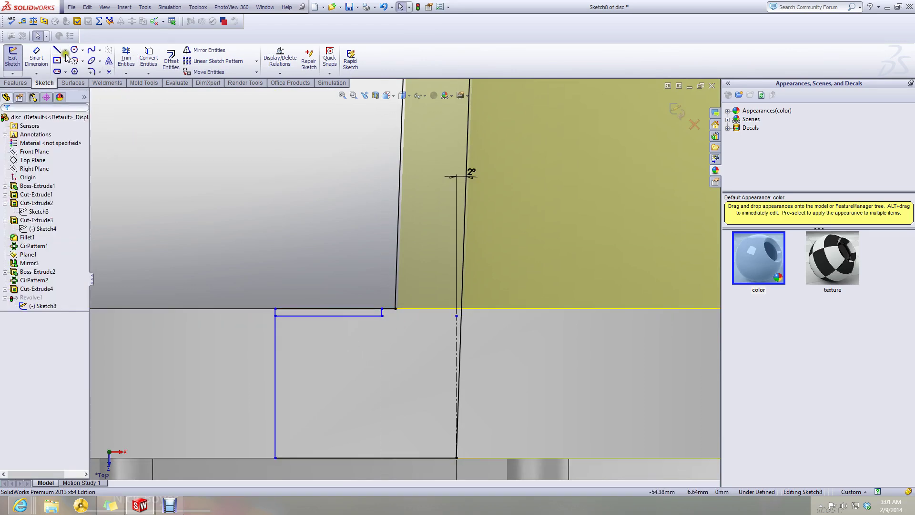
- Trim away the profile's outer upper corner above the new horizontal line and exit the sketch to rebuild the revolve
left_click(126, 57)
left_click_drag(280, 304, 266, 311)
scroll(309, 279, "up", 5)
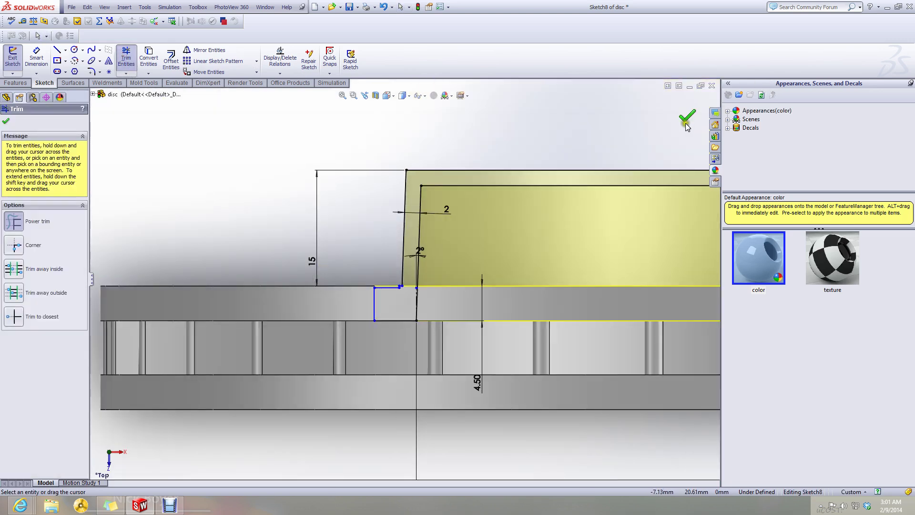
left_click(686, 123)
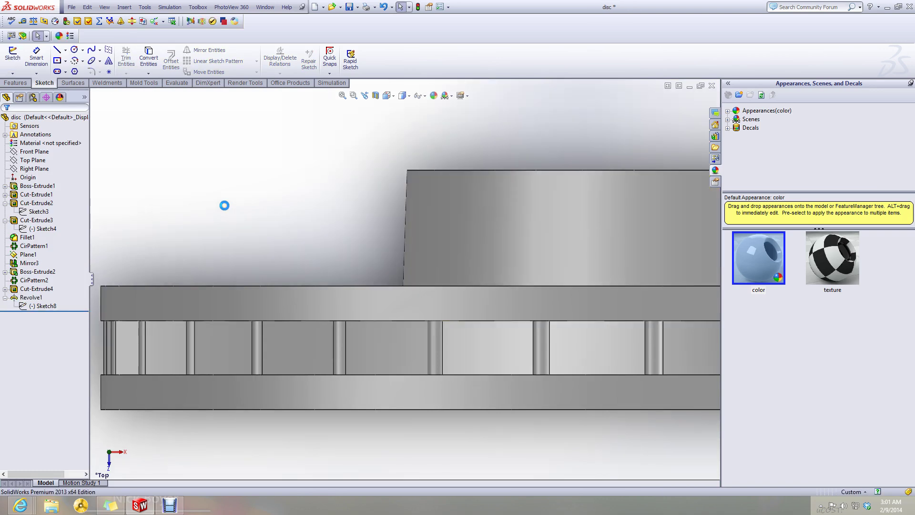
- Examine the recessed ring around the hat's base on the rebuilt disc
middle_click_drag(331, 236, 349, 290)
scroll(398, 185, "up", 5)
scroll(339, 153, "down", 3)
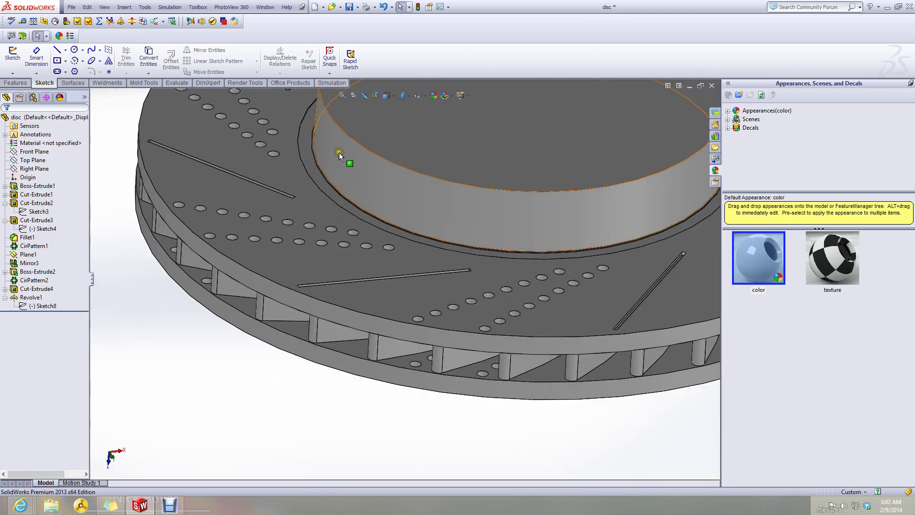
middle_click_drag(338, 152, 376, 221)
left_click(410, 317)
scroll(228, 250, "up", 3)
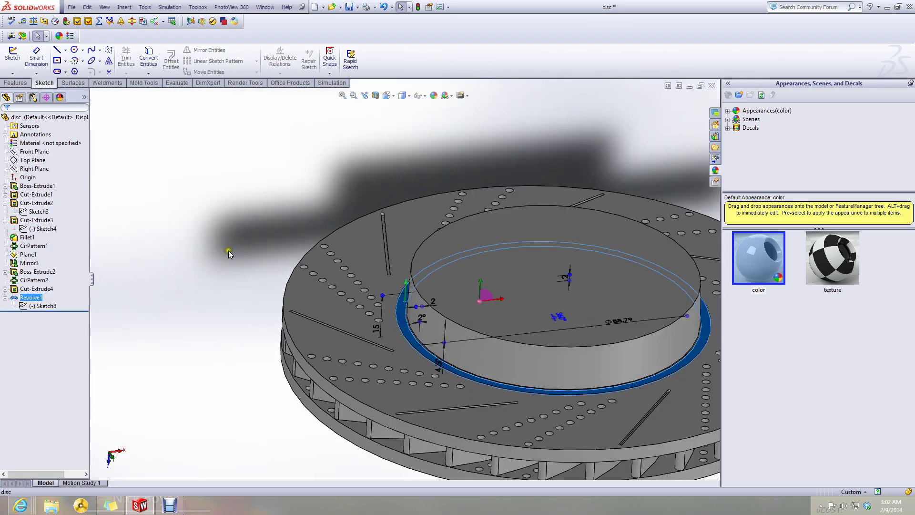
left_click(241, 201)
scroll(241, 201, "up", 5)
scroll(513, 285, "down", 3)
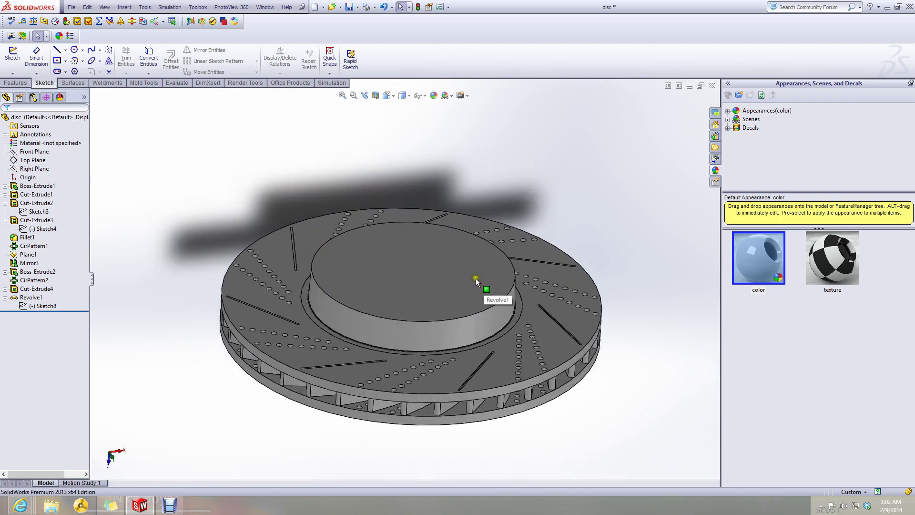
- Switch to the remschijf reference part
left_click(686, 84)
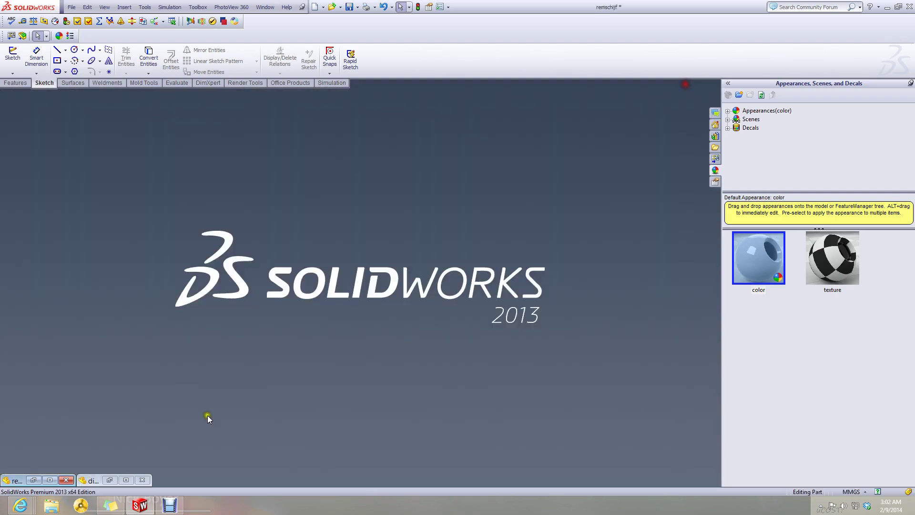
left_click(126, 480)
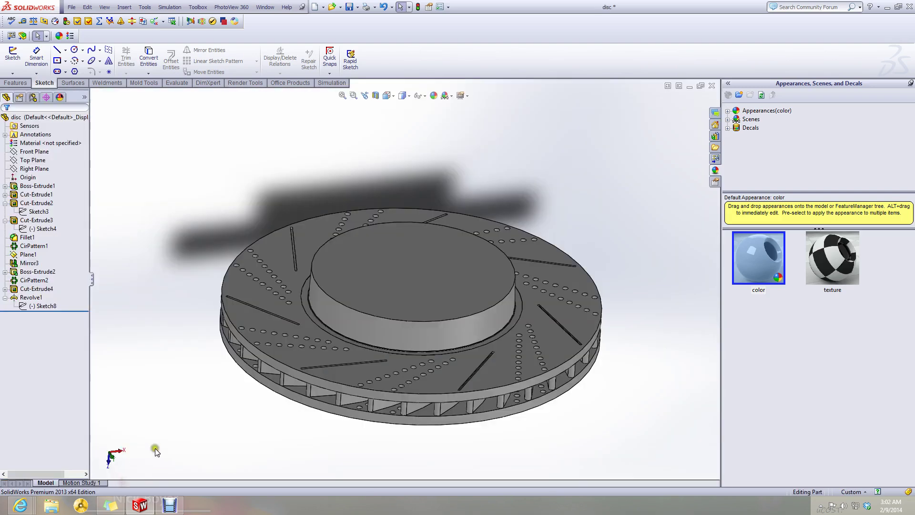
left_click(687, 87)
left_click(52, 480)
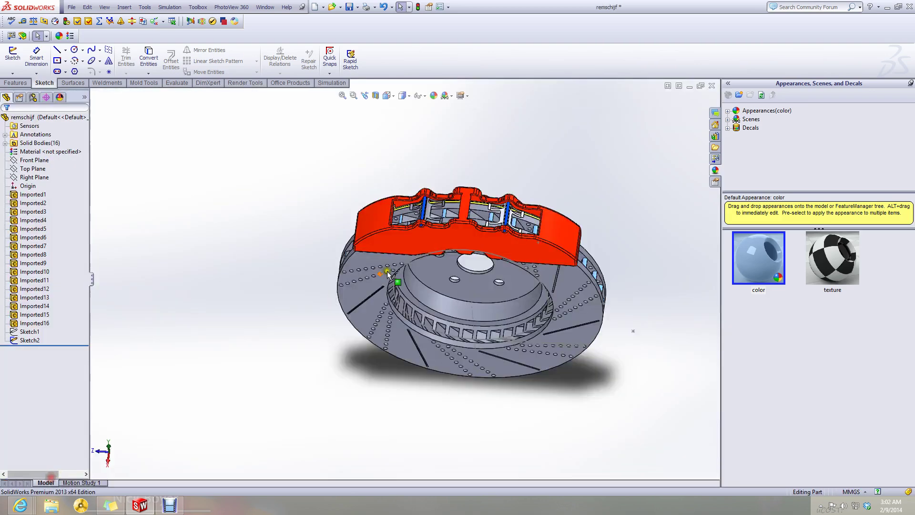
- Measure the narrow bevel around the reference hat's top, first its face and then between its two circular edges
middle_click_drag(438, 206, 434, 286)
scroll(435, 266, "down", 5)
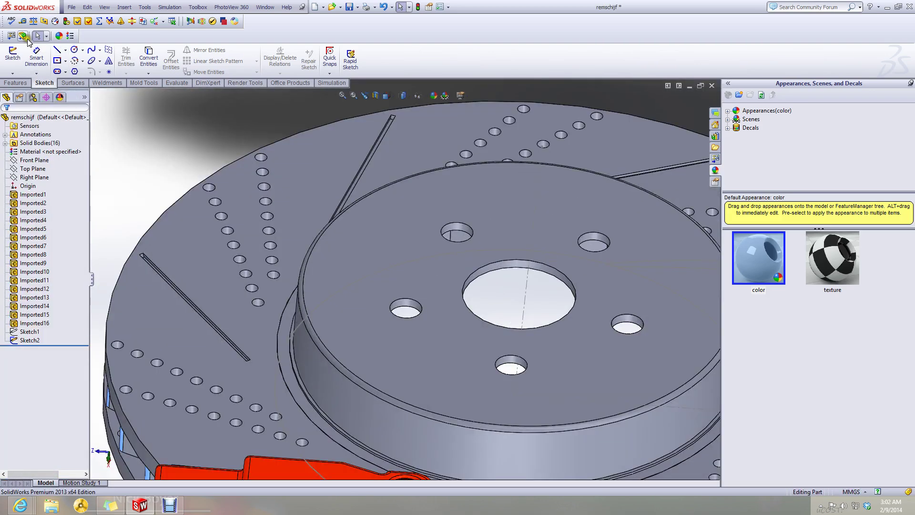
left_click(22, 21)
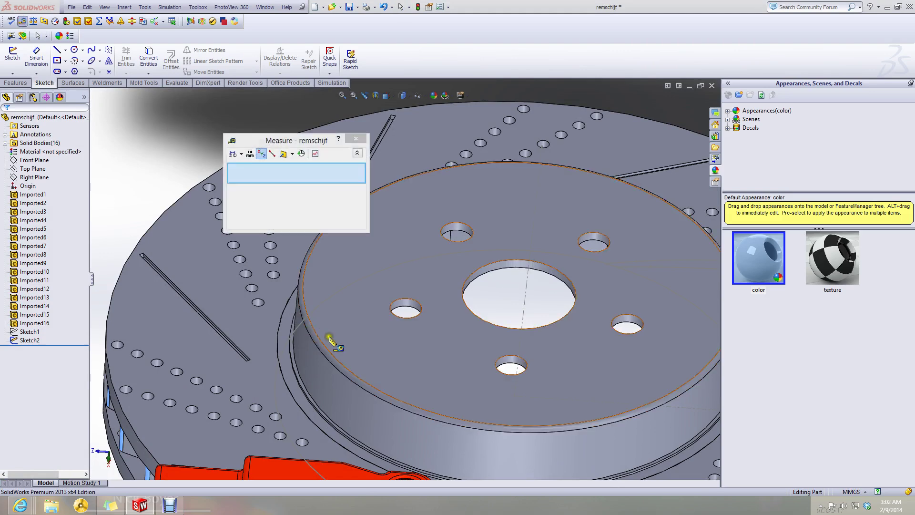
left_click(338, 367)
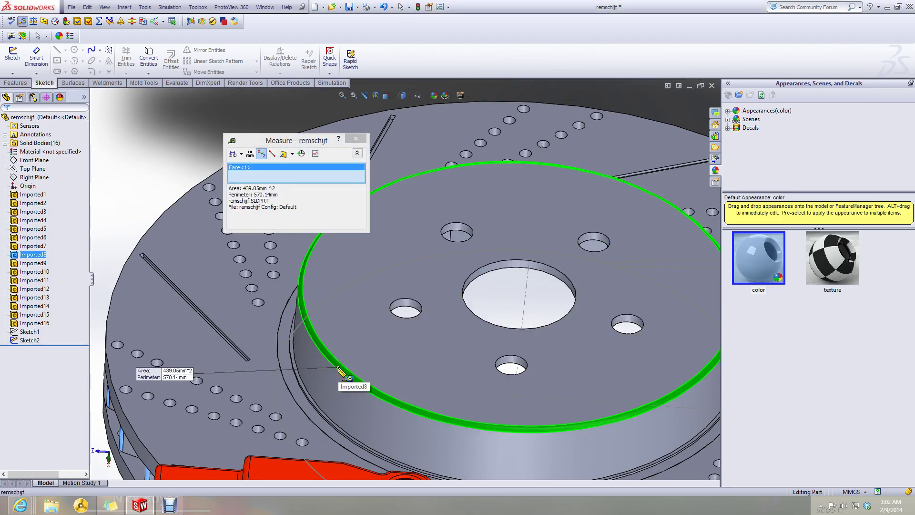
right_click(288, 176)
left_click(301, 181)
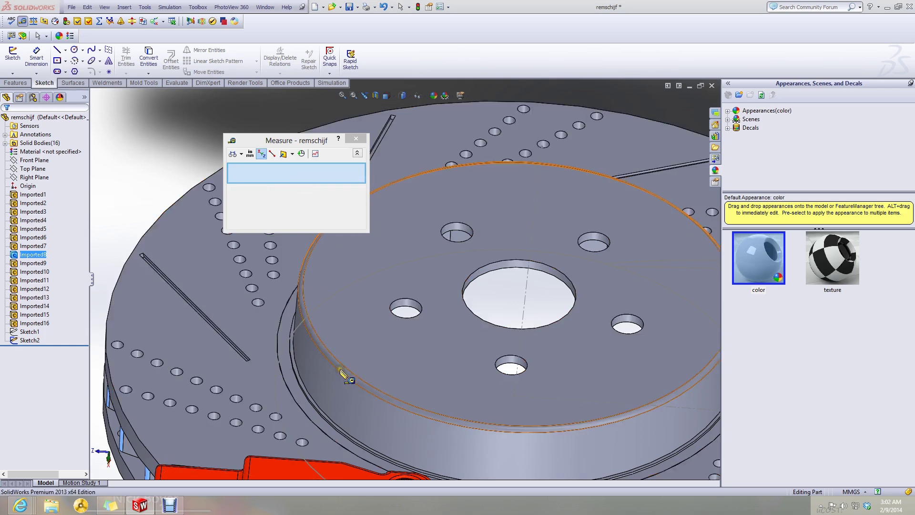
left_click(337, 370)
left_click(336, 365)
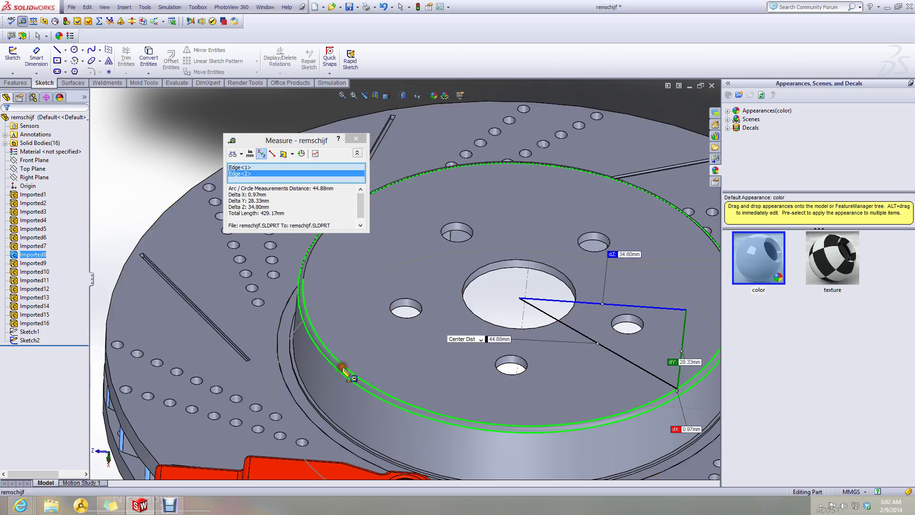
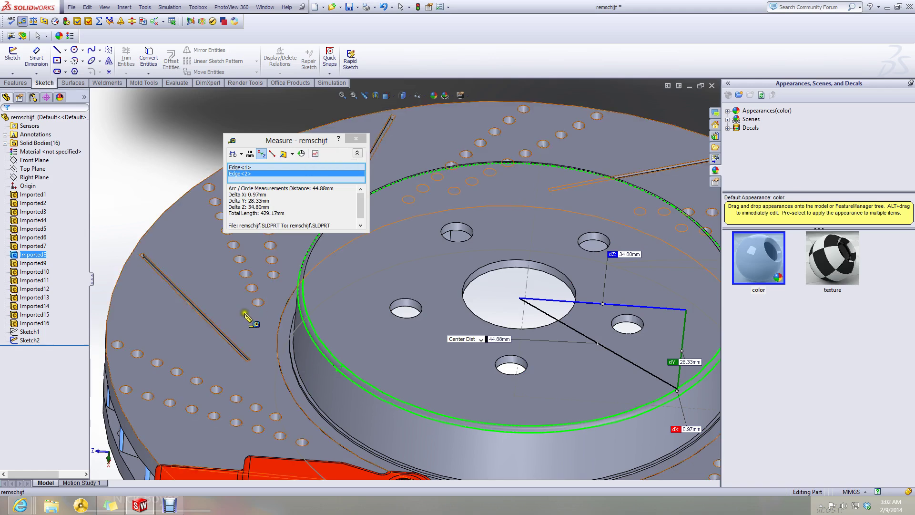
- Close the measurement and return to the disc part
left_click(355, 138)
key("f")
left_click(179, 263)
left_click(690, 86)
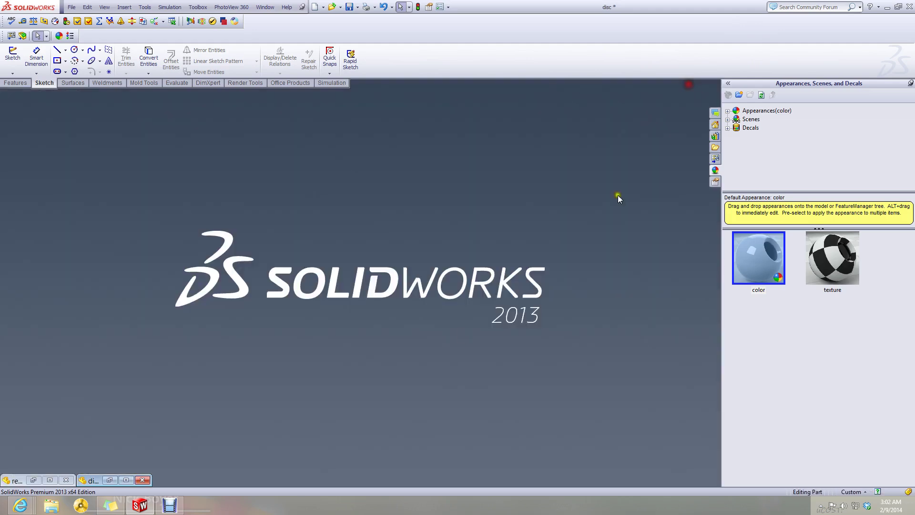
left_click(126, 479)
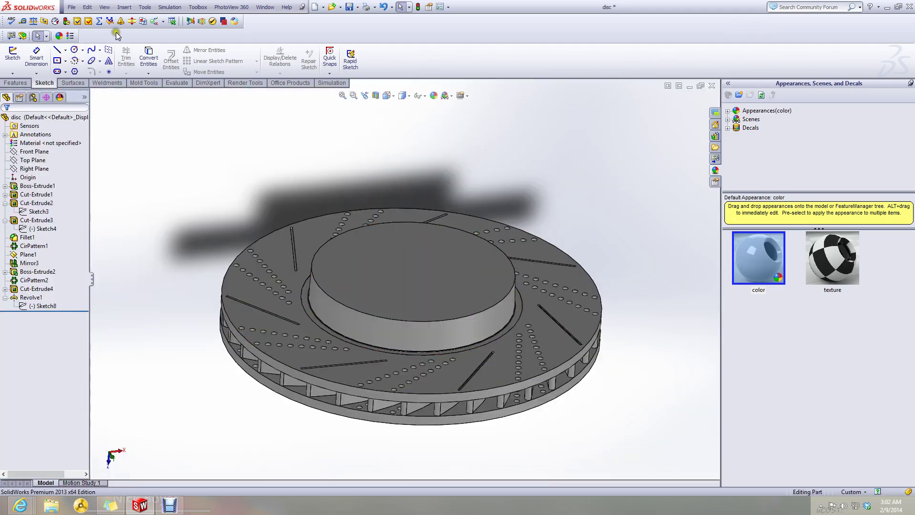
- Fillet the outer edge of the hat's top face with a 1 mm radius
left_click(15, 83)
left_click(253, 53)
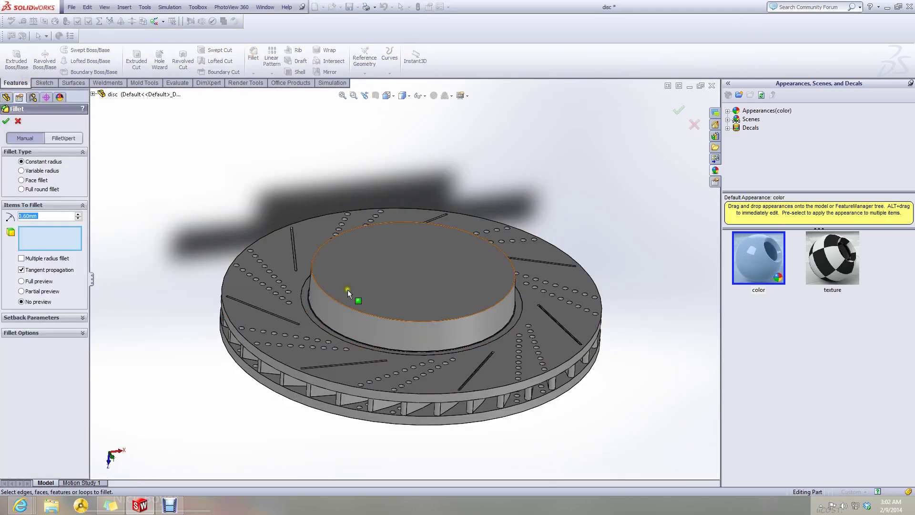
left_click(338, 300)
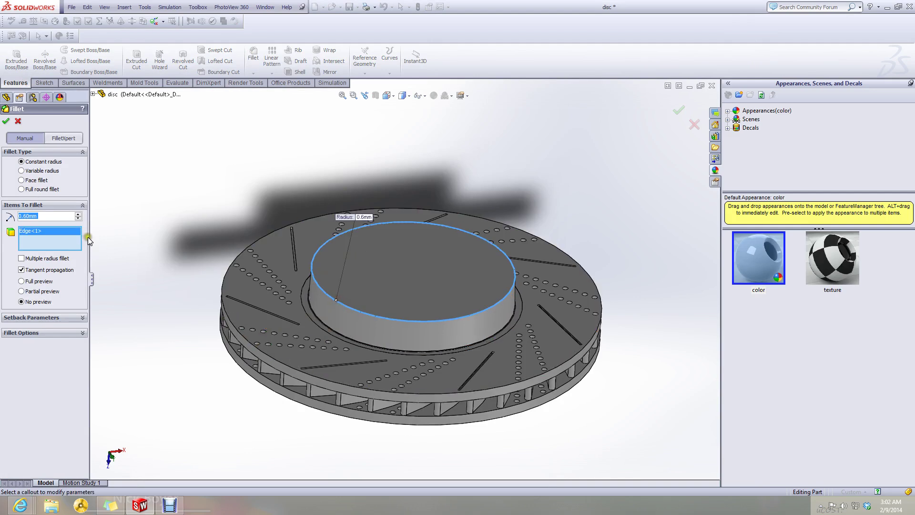
type("1")
key("Return")
left_click(7, 121)
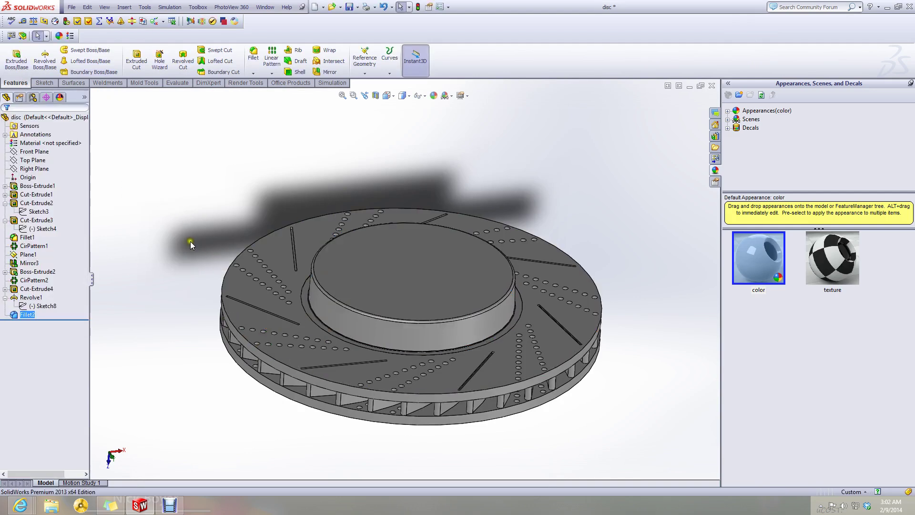
- Start a sketch on the hat's flat top face
middle_click_drag(294, 283, 289, 335)
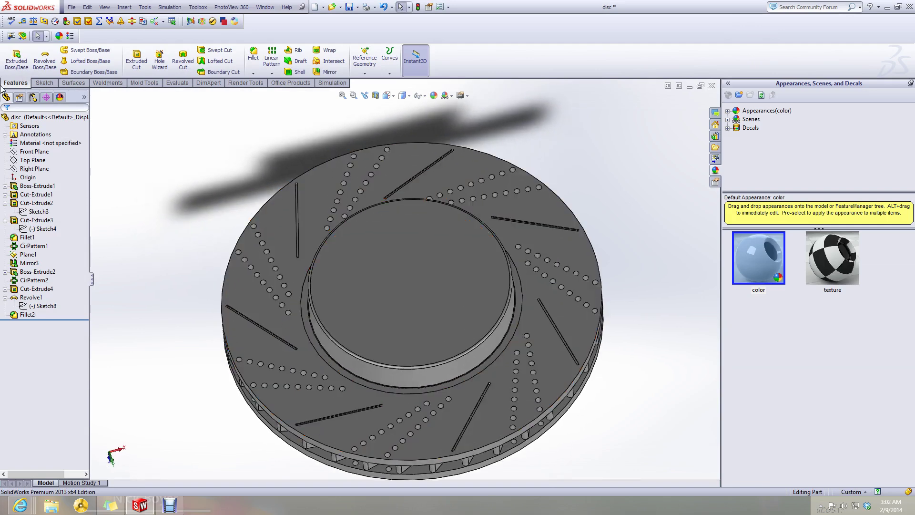
left_click(45, 83)
left_click(13, 57)
left_click(428, 285)
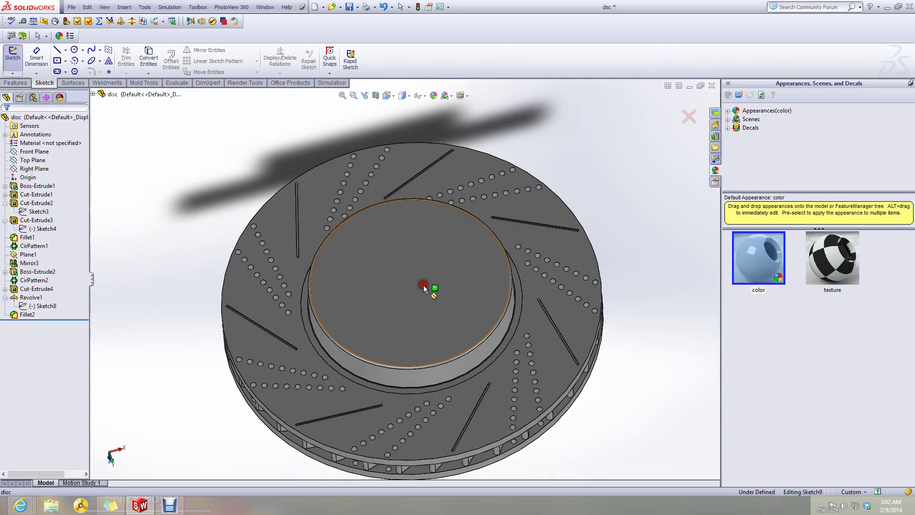
- Switch to the remschijf reference part and bring the hat's hole layout into view
left_click(690, 86)
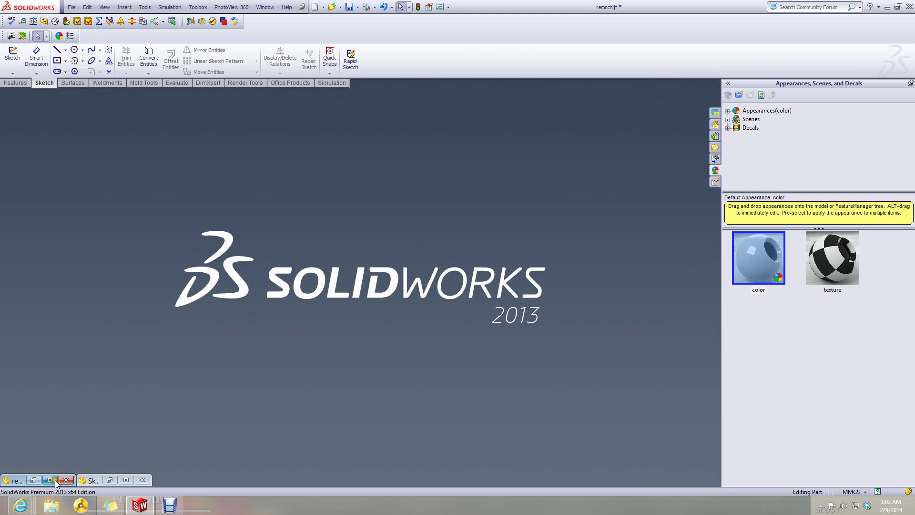
left_click(122, 481)
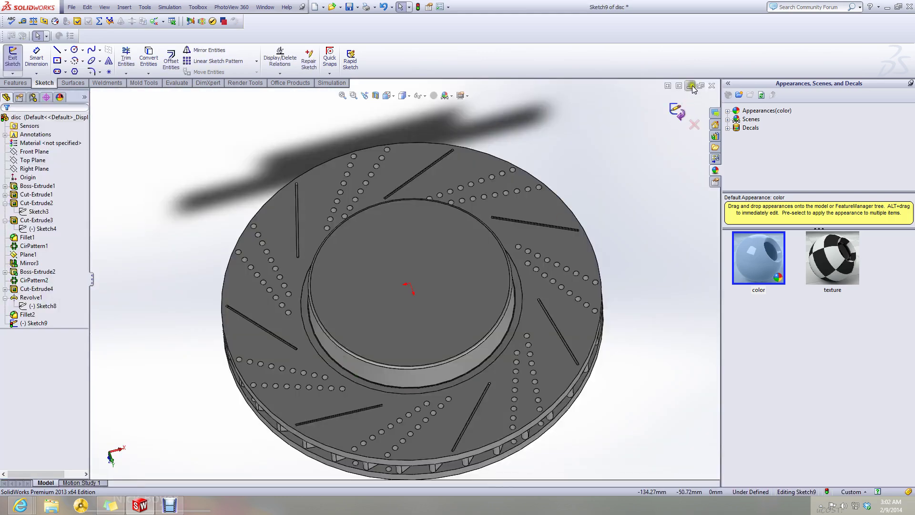
left_click(691, 87)
left_click(48, 480)
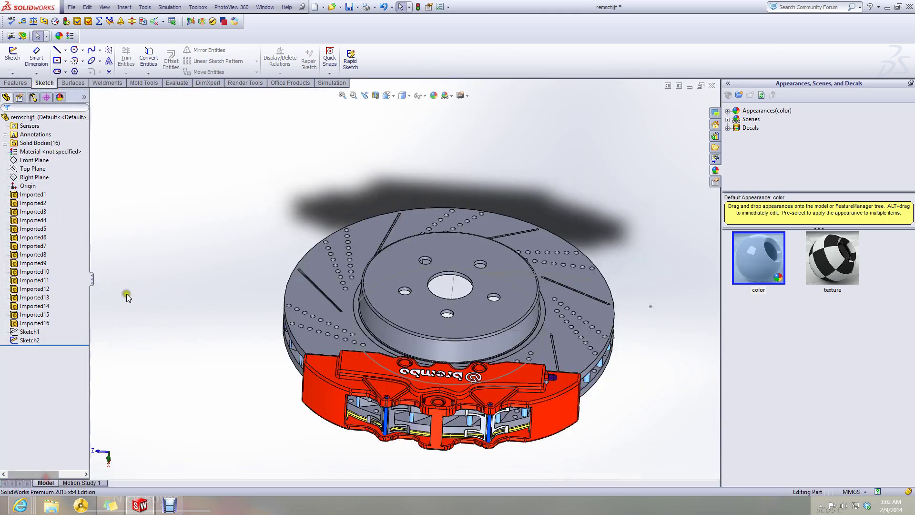
scroll(401, 288, "down", 5)
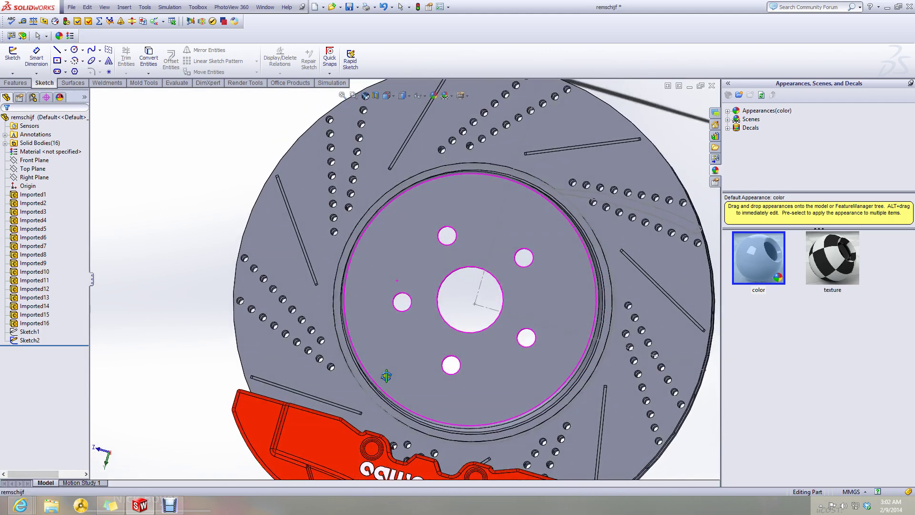
- Measure the diameters of the reference hat's central hole and of one surrounding bolt hole
left_click(22, 21)
left_click(450, 278)
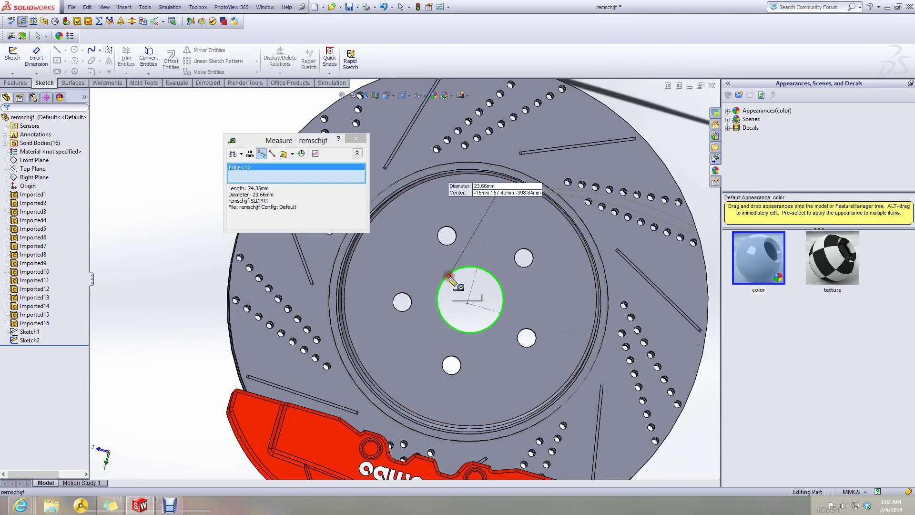
right_click(268, 183)
left_click(276, 185)
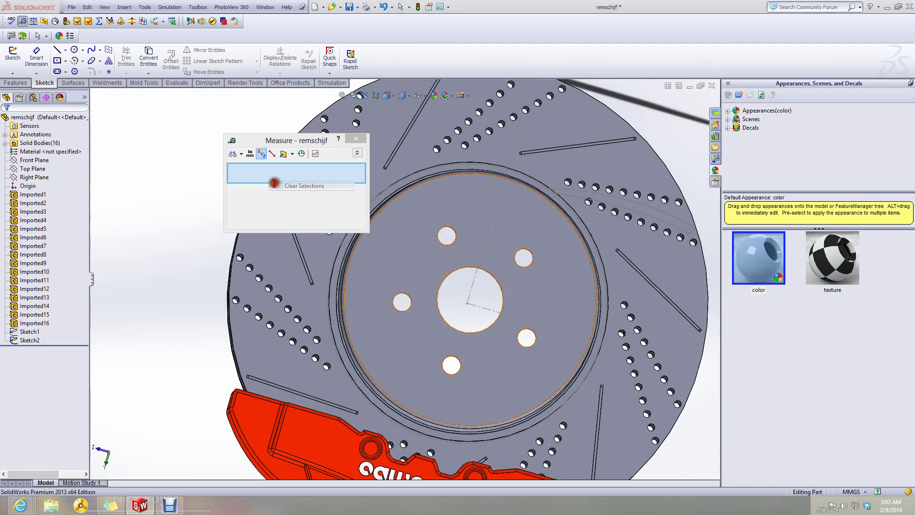
left_click(446, 244)
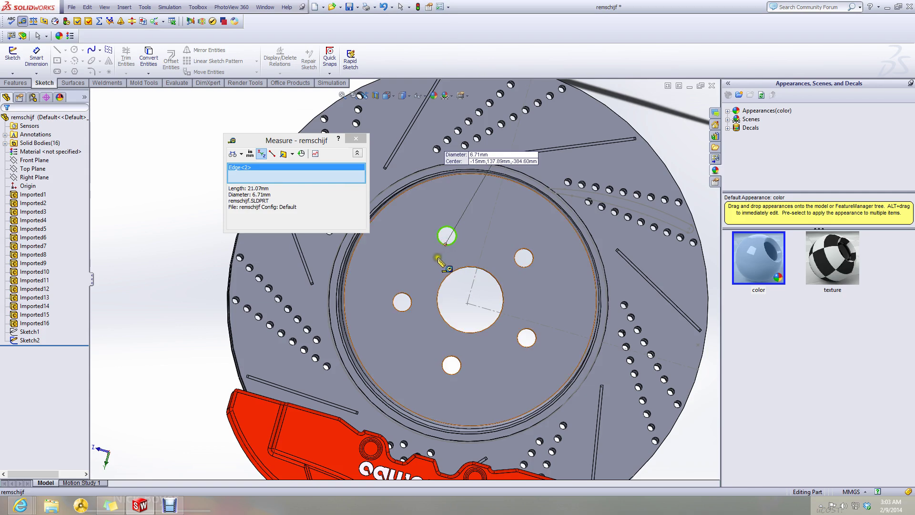
right_click(270, 170)
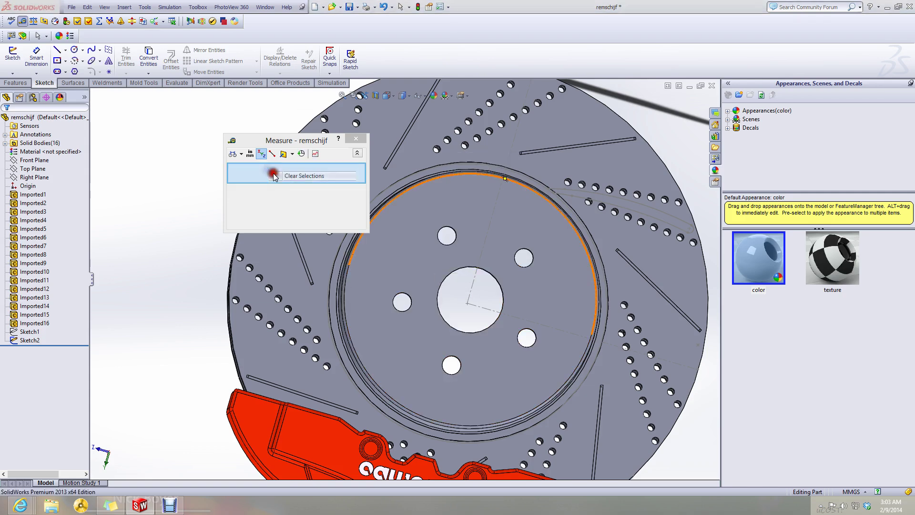
left_click(281, 174)
- Measure the centre distance between the reference hat's central hole and a bolt hole, and close the measurement
left_click(455, 272)
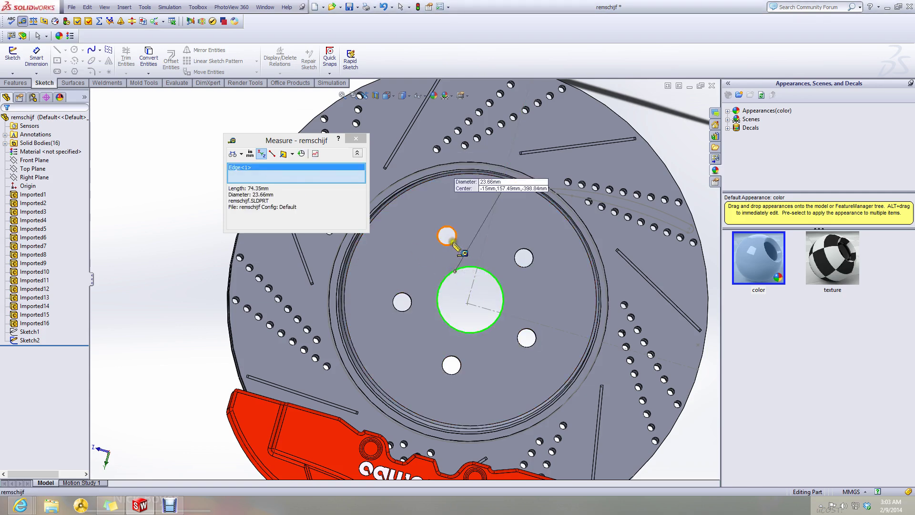
left_click(451, 242)
left_click(460, 267)
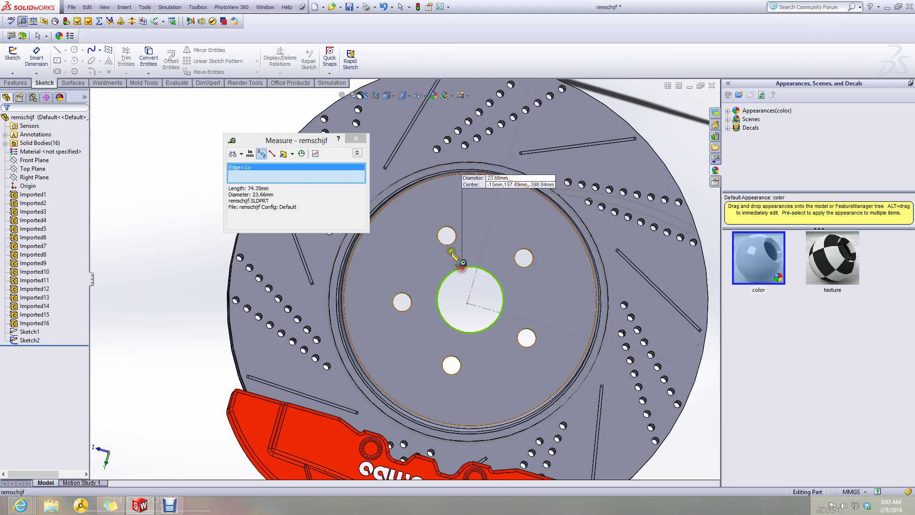
left_click(448, 244)
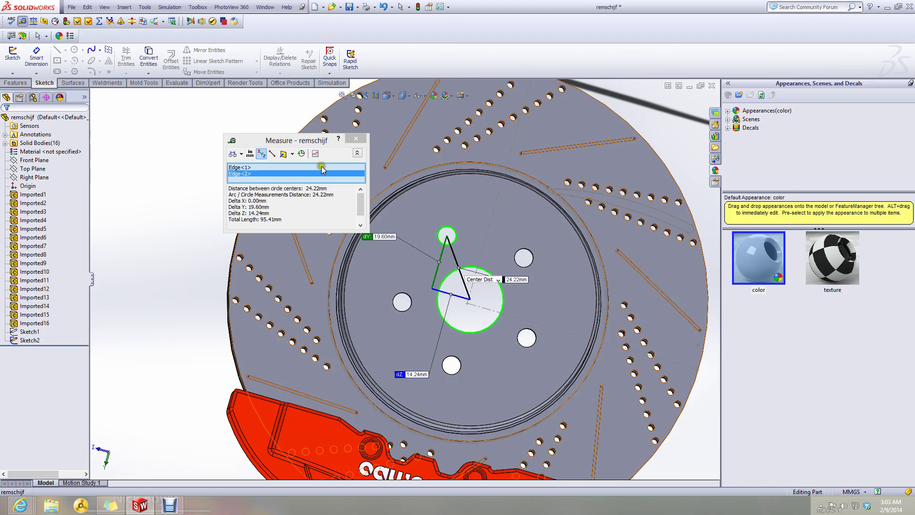
left_click(357, 140)
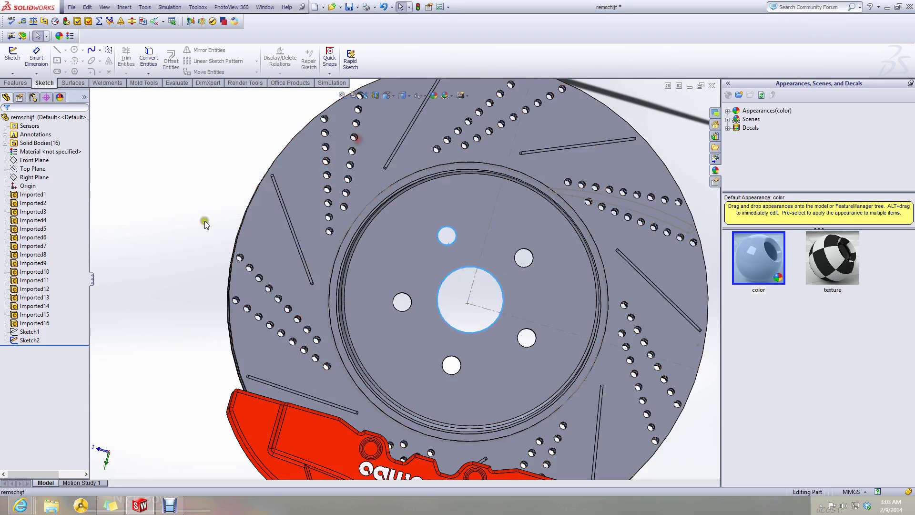
- Return to the open sketch in the disc part and view the hat's top face straight on
left_click(690, 87)
left_click(126, 480)
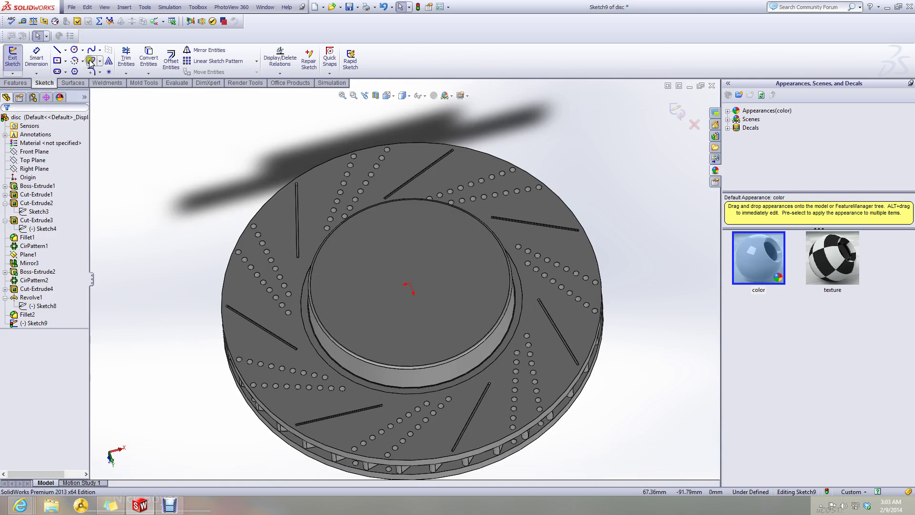
left_click(378, 254)
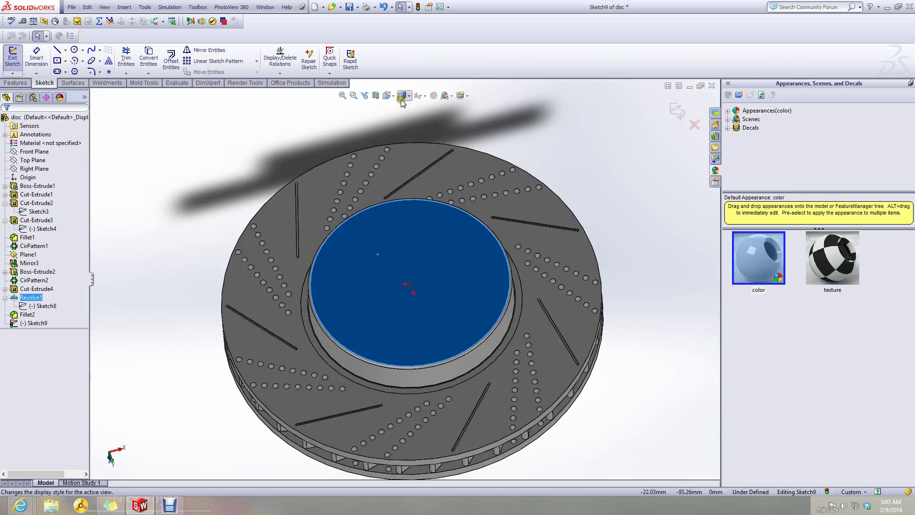
left_click(387, 98)
left_click(435, 142)
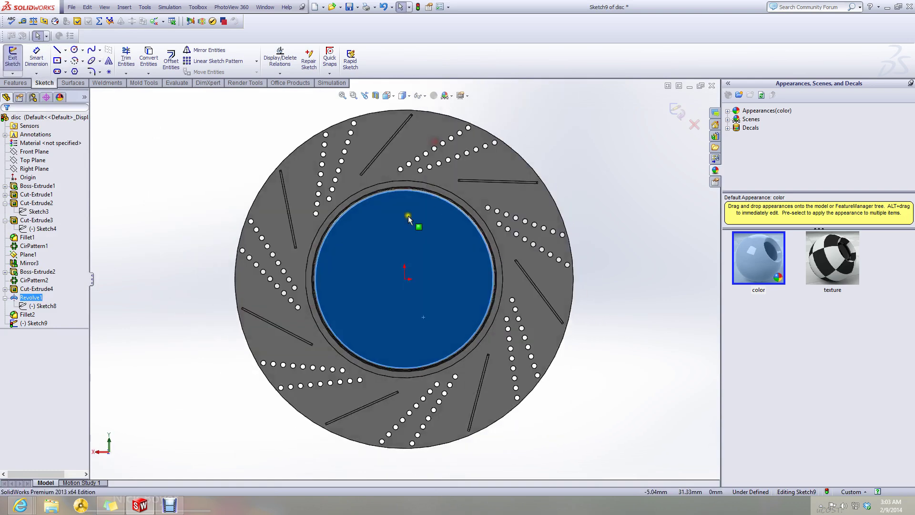
left_click(191, 199)
- Sketch a circle centred on the origin of the hat's top face and dimension its diameter to 26 mm
left_click(74, 49)
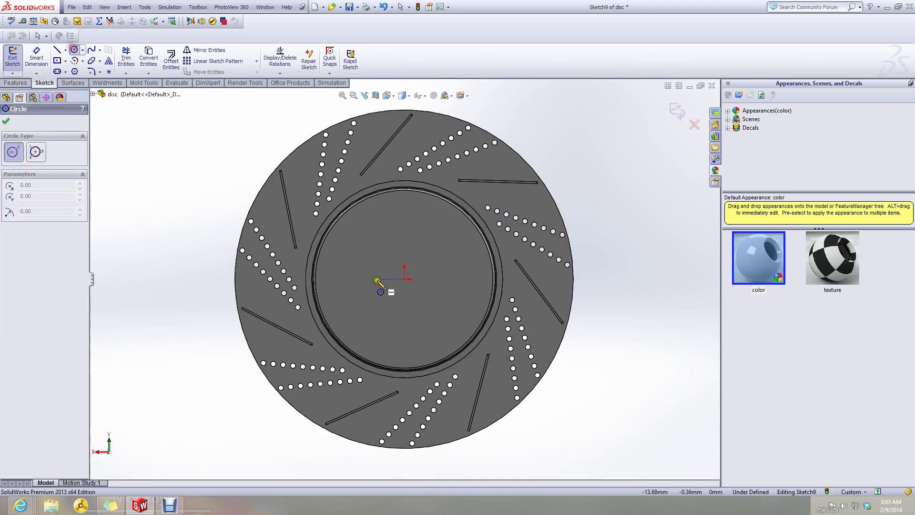
left_click(404, 279)
left_click(426, 279)
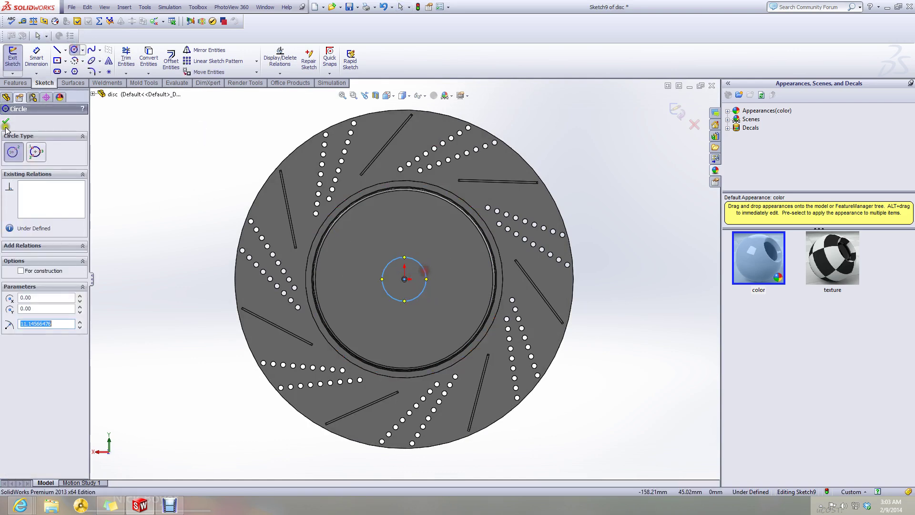
left_click(37, 57)
left_click(421, 265)
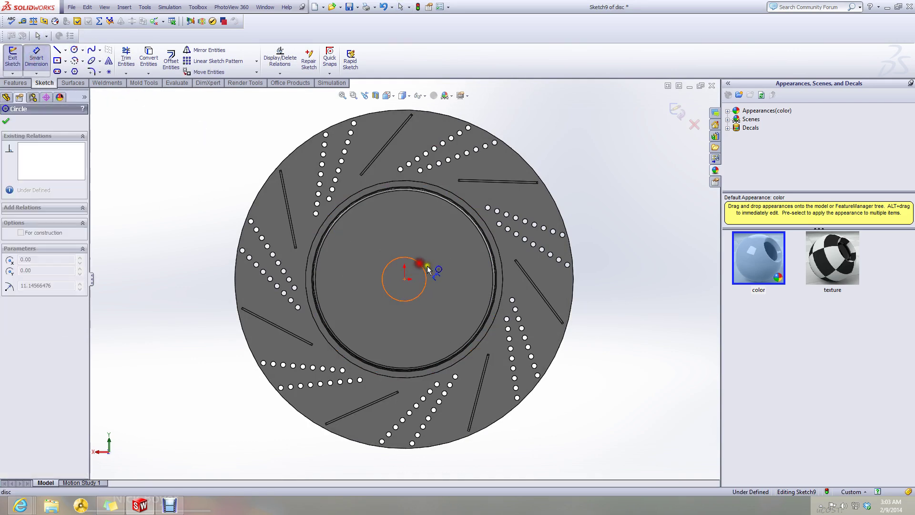
left_click(441, 274)
type("26")
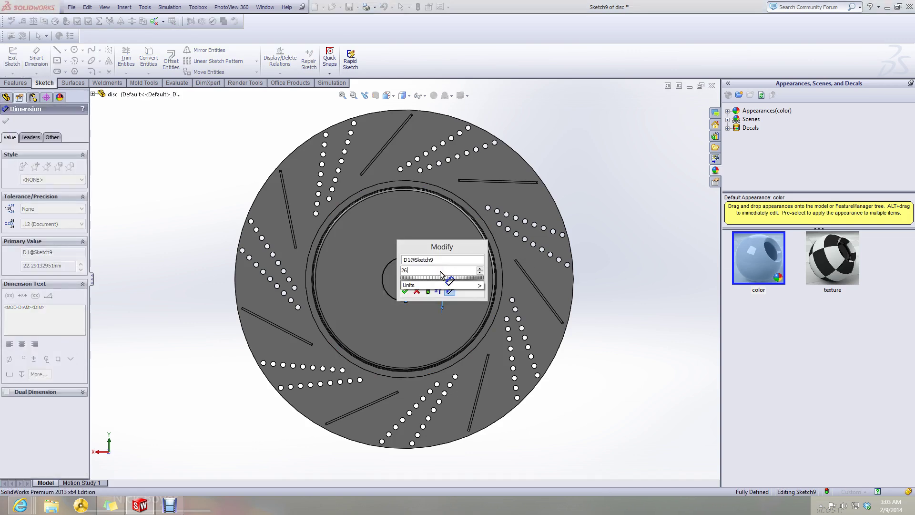
key("Return")
left_click(101, 228)
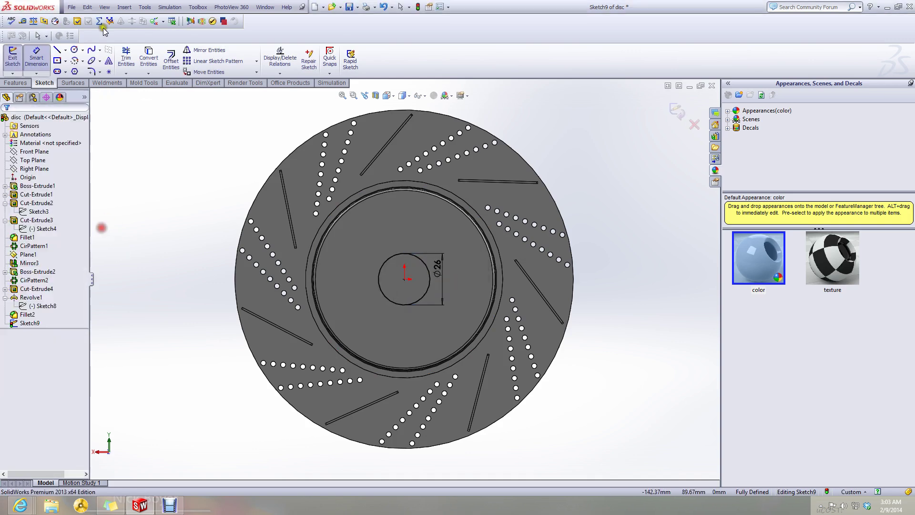
- Sketch a second circle concentric with the 26 mm one and set its diameter to 24*2, giving 48 mm
left_click(73, 50)
left_click(405, 278)
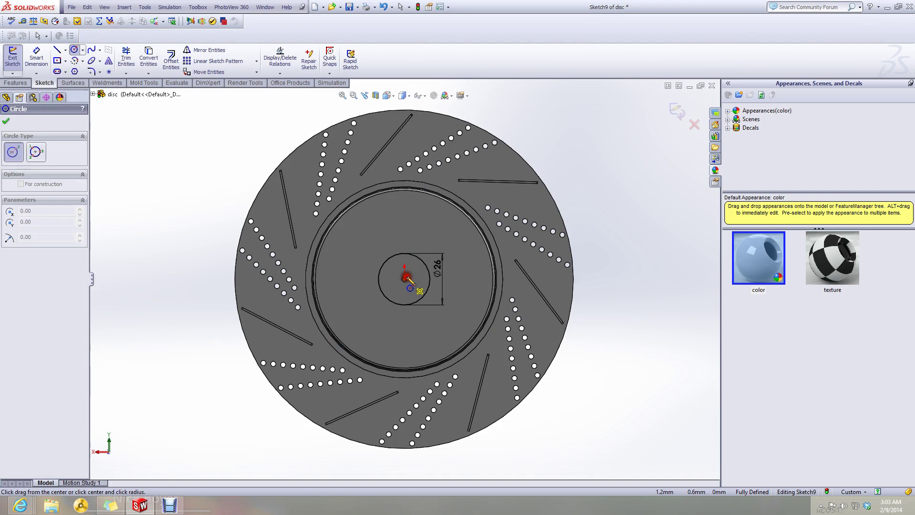
left_click(413, 230)
left_click(36, 57)
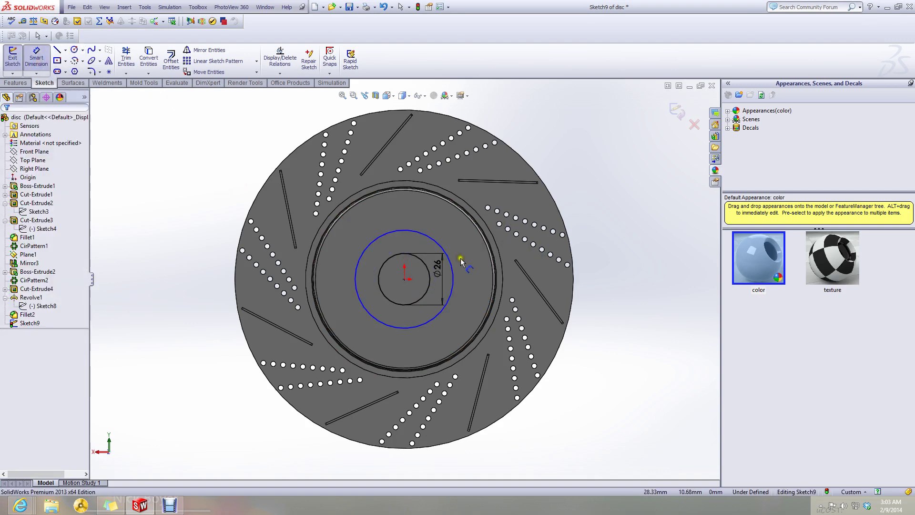
left_click(391, 236)
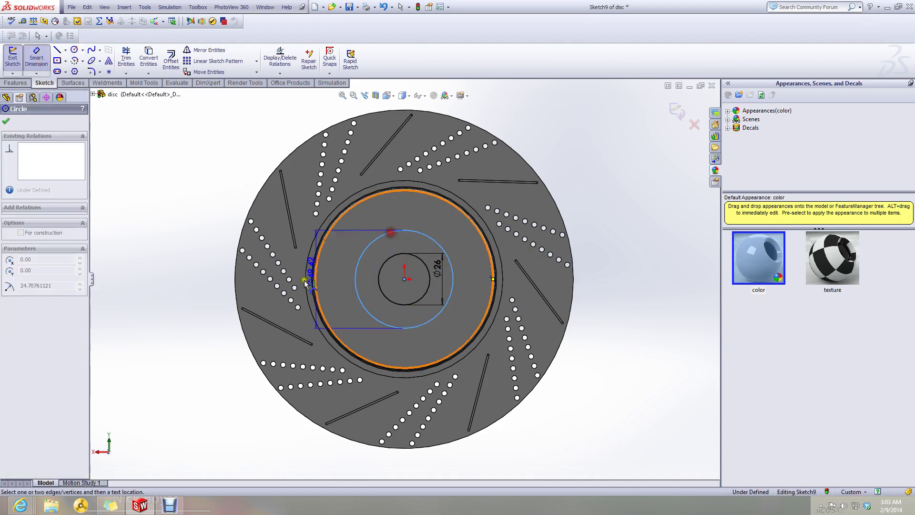
left_click(203, 282)
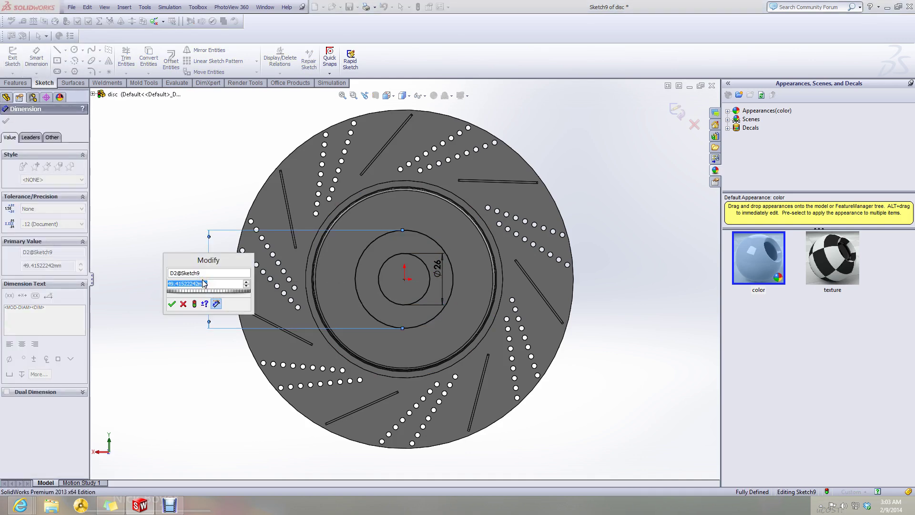
type("24*2")
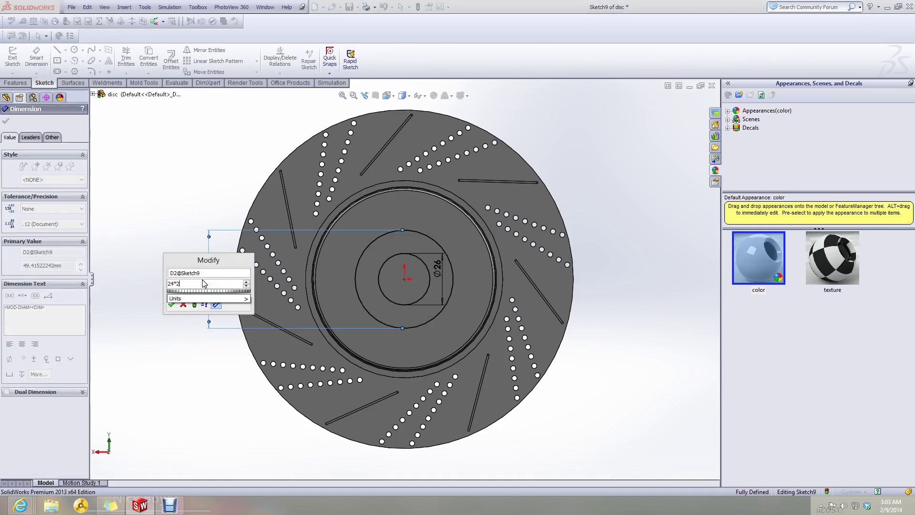
key("Return")
left_click(216, 170)
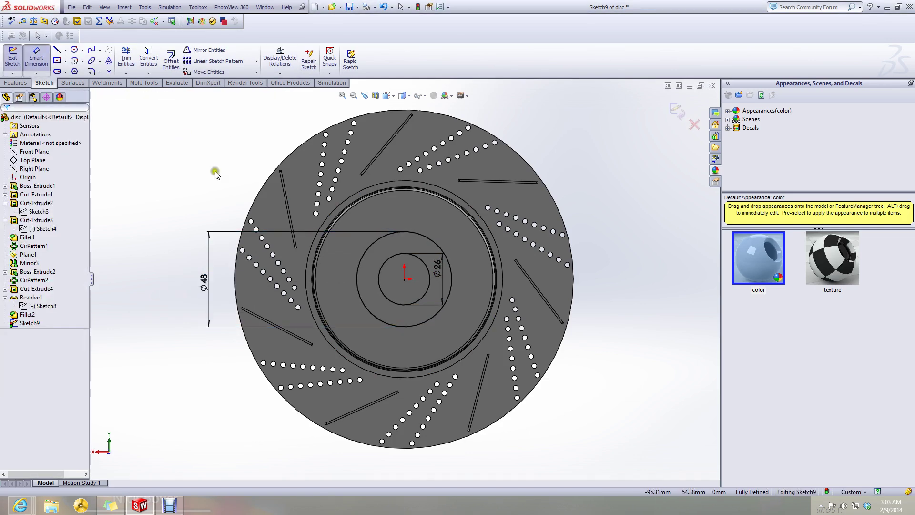
- Convert the 48 mm circle to construction geometry
key("Escape")
left_click(376, 244)
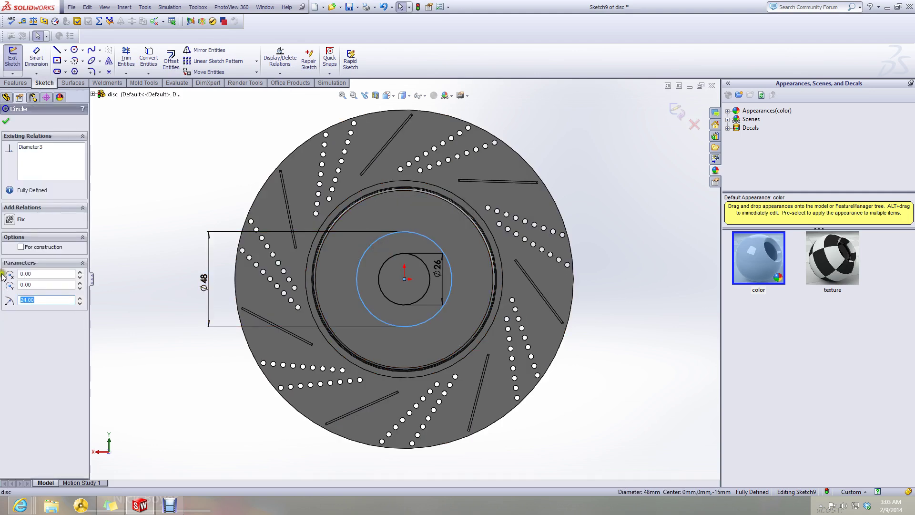
left_click(21, 247)
left_click(123, 237)
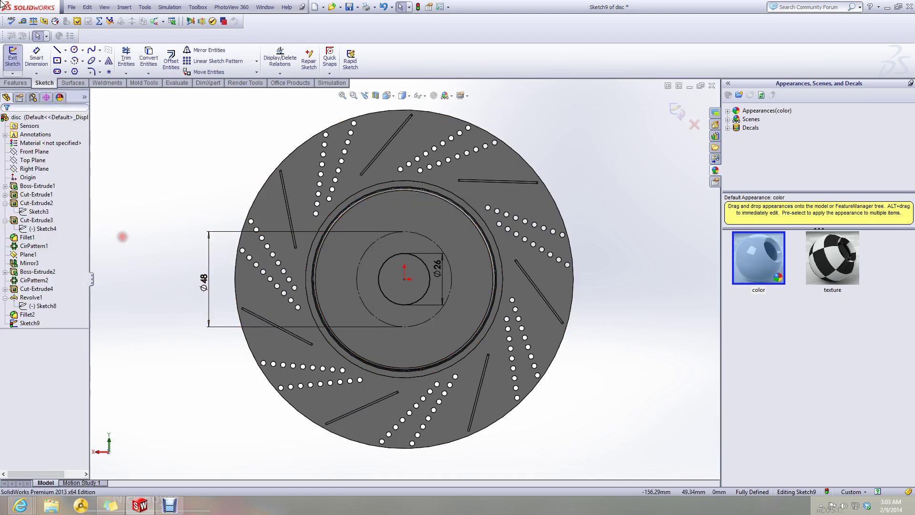
- Sketch a small bolt-hole circle centred on the uppermost point of the 48 mm construction circle
left_click(73, 49)
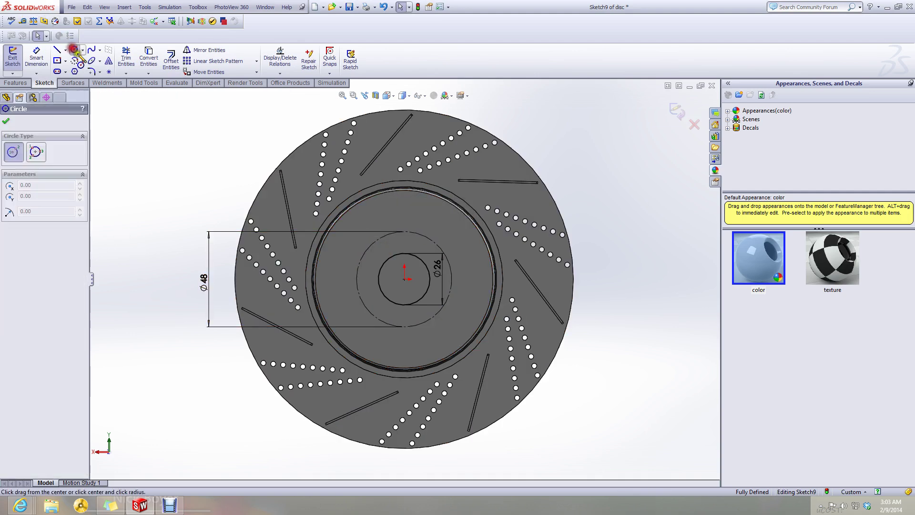
left_click(404, 231)
left_click(407, 235)
key("Escape")
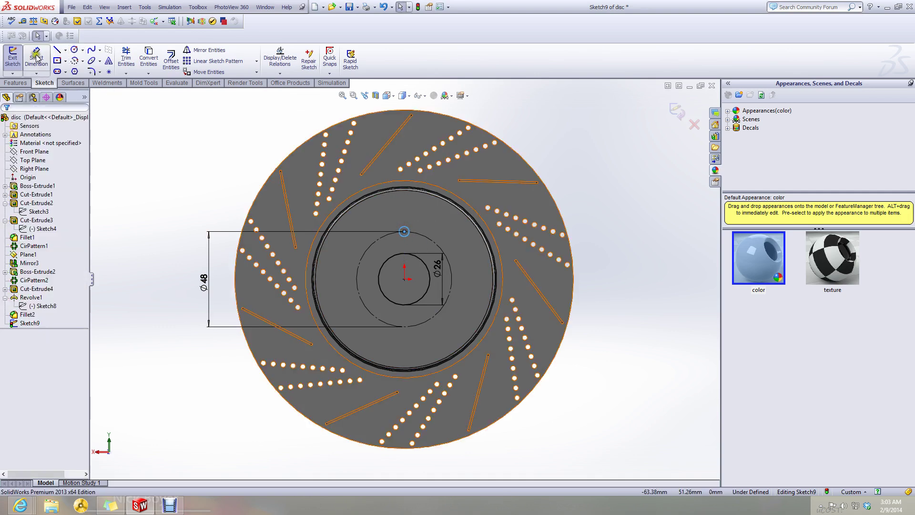
- Set the diameter of the small bolt-hole circle on the 48 mm construction circle to 6.7 mm
left_click(36, 56)
left_click(407, 227)
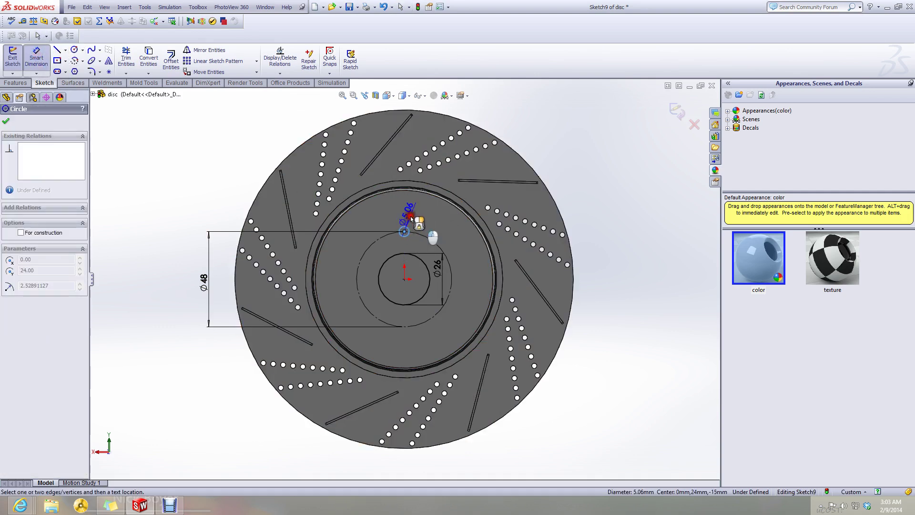
left_click(412, 218)
type("6.7")
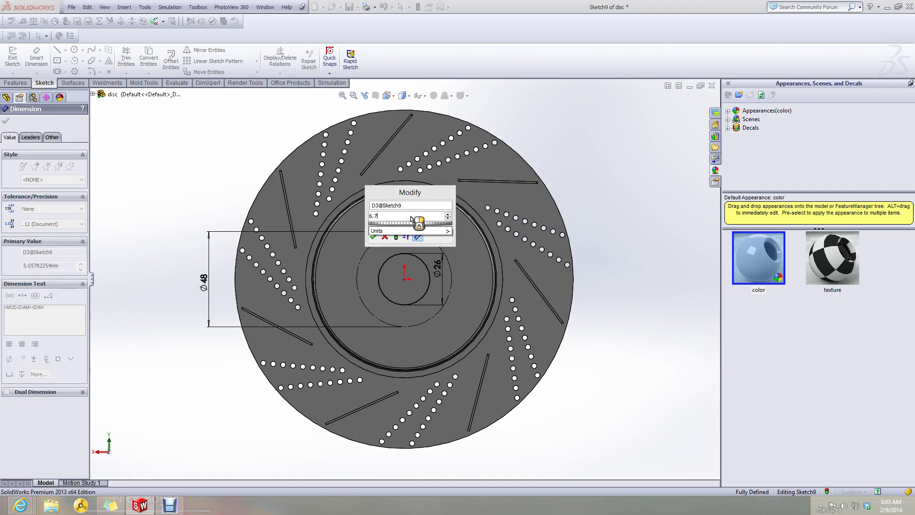
key("Return")
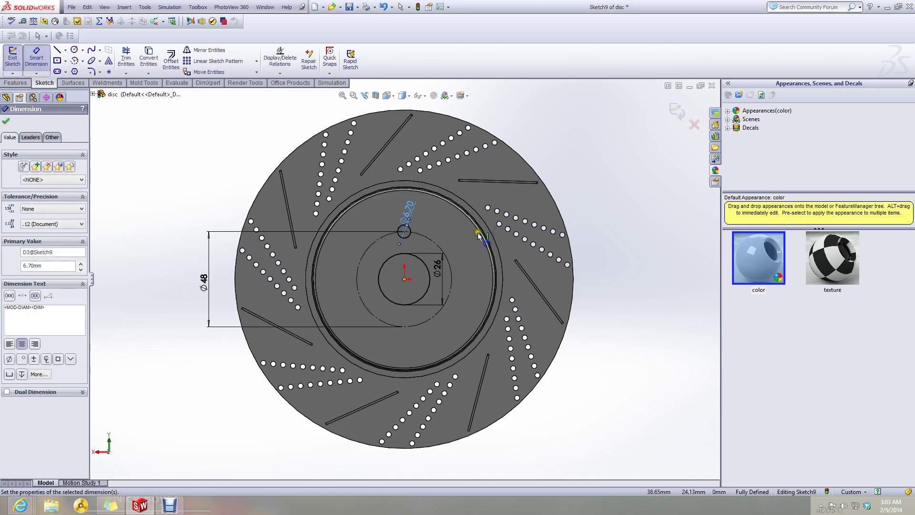
key("Escape")
- Create a circular sketch pattern of the 6.7 mm circle around the origin with 5 equally spaced instances over 360 degrees
left_click(408, 236)
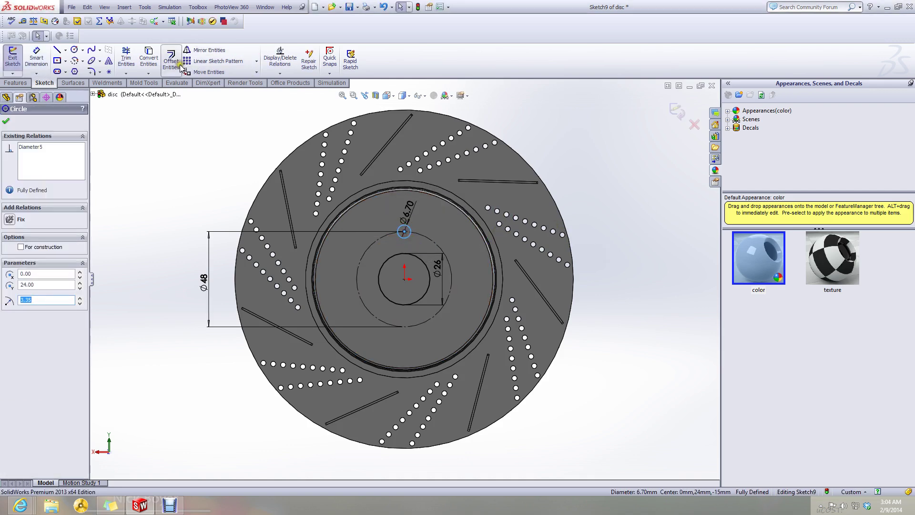
left_click(257, 62)
left_click(242, 81)
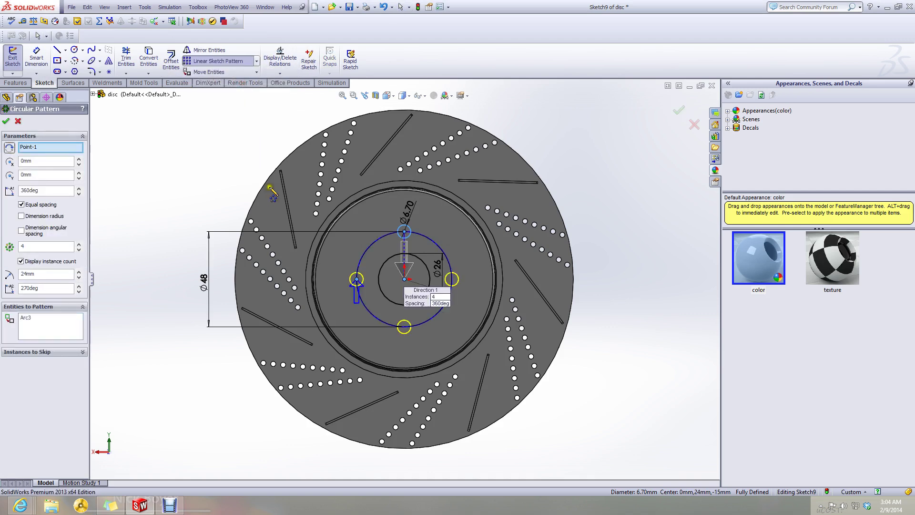
left_click(77, 244)
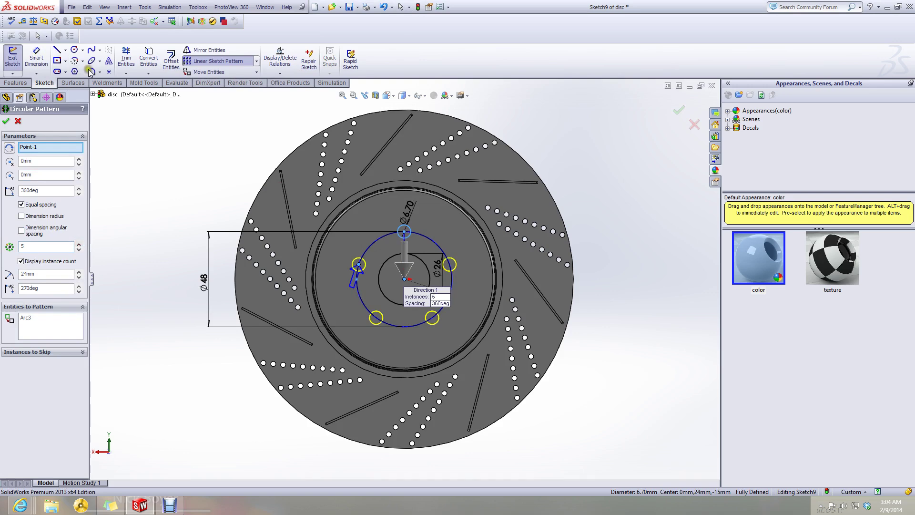
left_click(6, 122)
- Cut the central hole and the five bolt holes into the hat with a blind extruded cut 4.50 mm deep
left_click(16, 83)
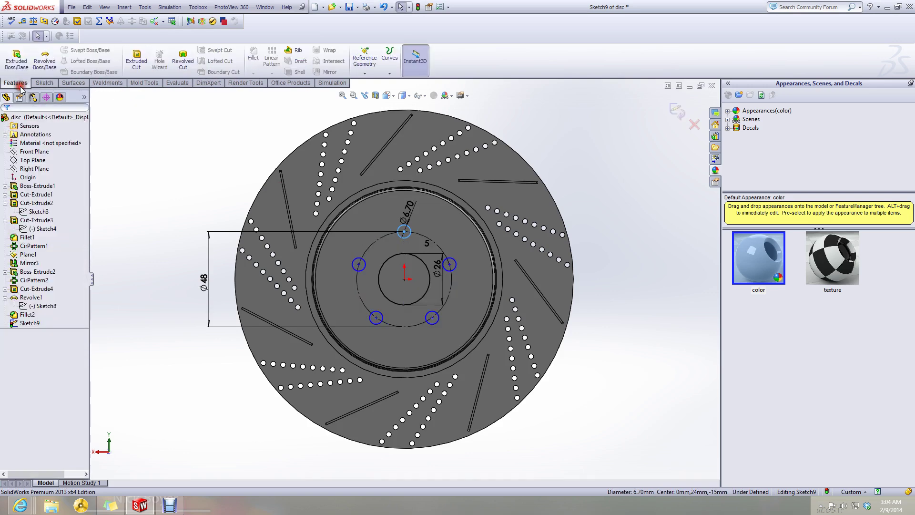
left_click(138, 59)
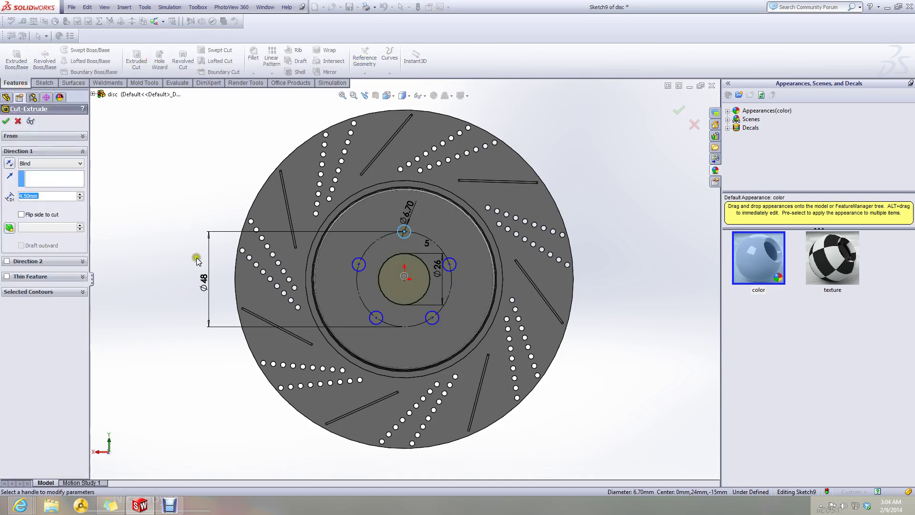
left_click(8, 121)
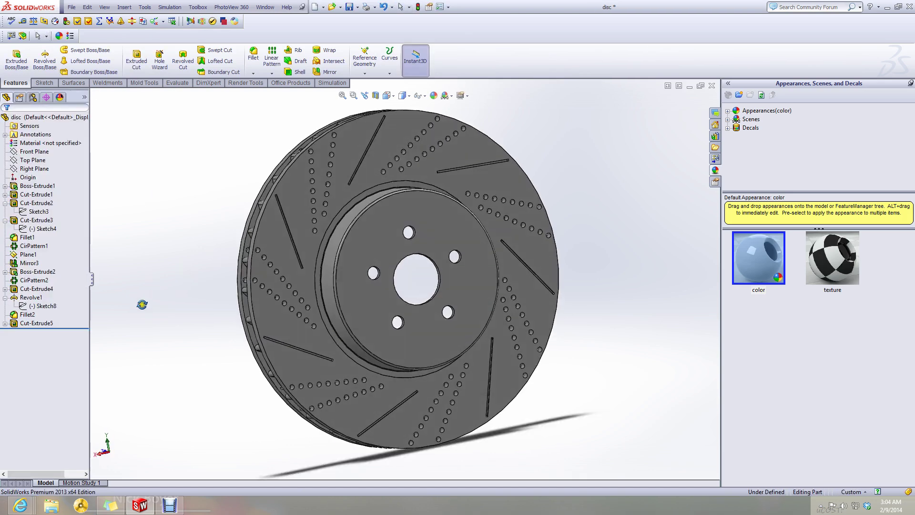
middle_click_drag(142, 304, 158, 308)
scroll(235, 306, "up", 3)
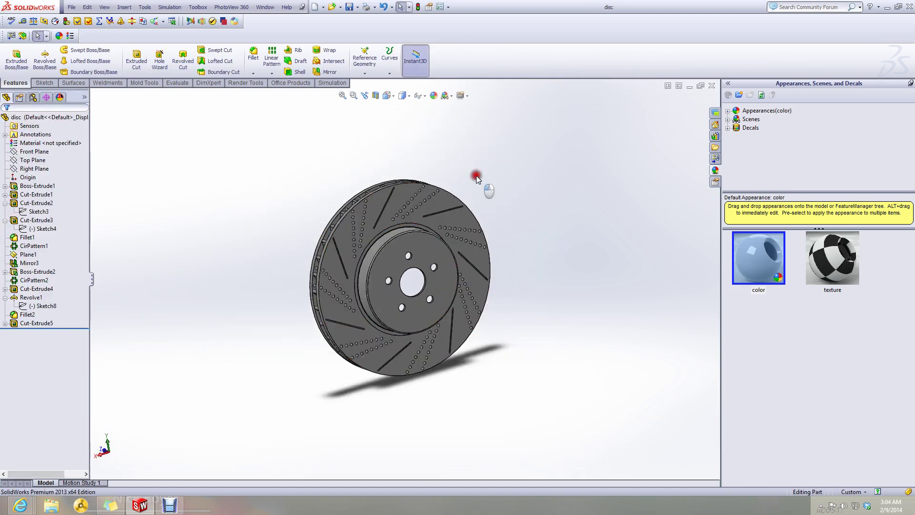
scroll(522, 174, "down", 2)
scroll(519, 181, "up", 2)
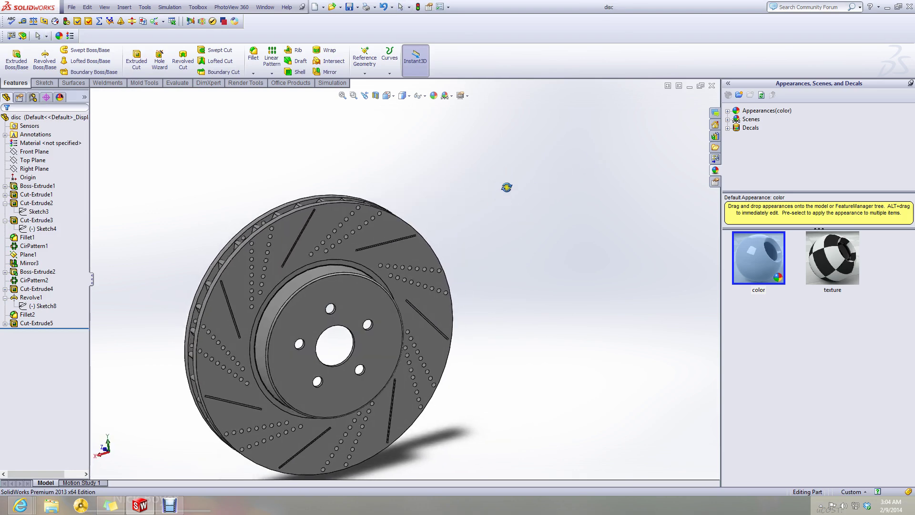
- Minimize the disc part and bring up the remschijf reference part
left_click(690, 86)
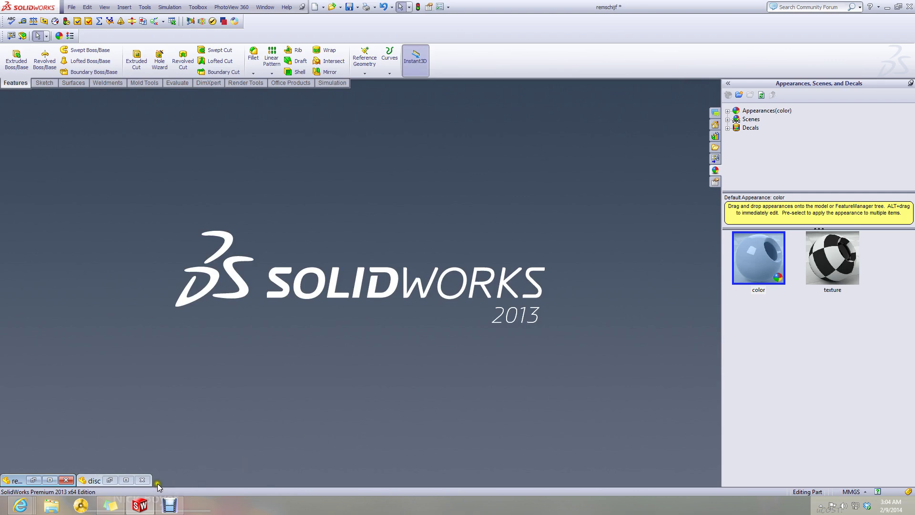
mouse_move(170, 507)
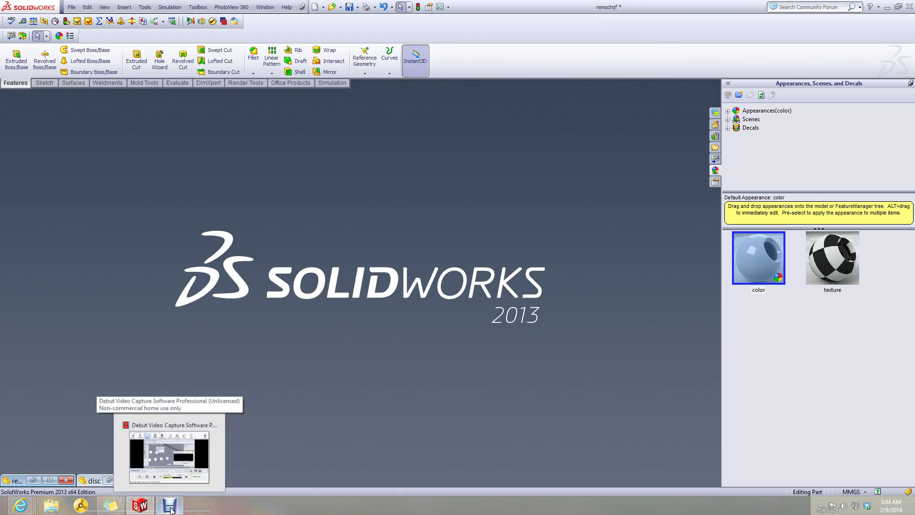
left_click(171, 509)
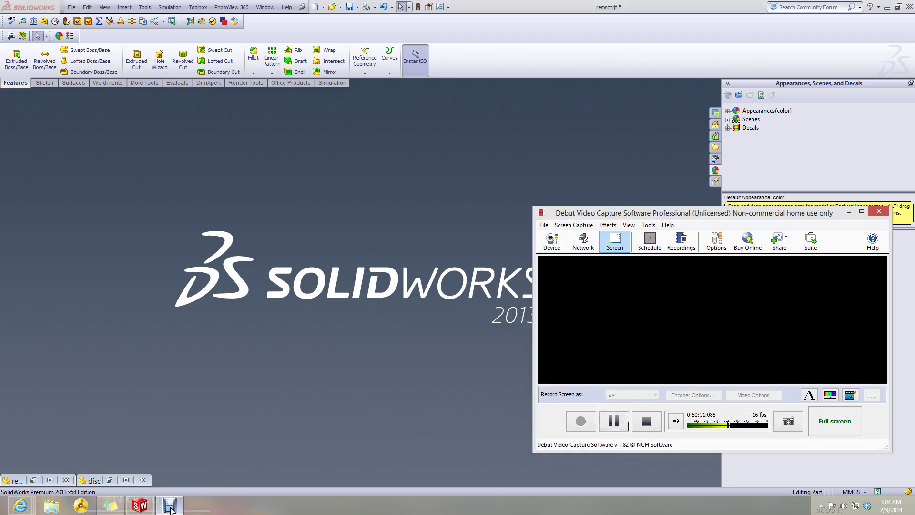
left_click(170, 508)
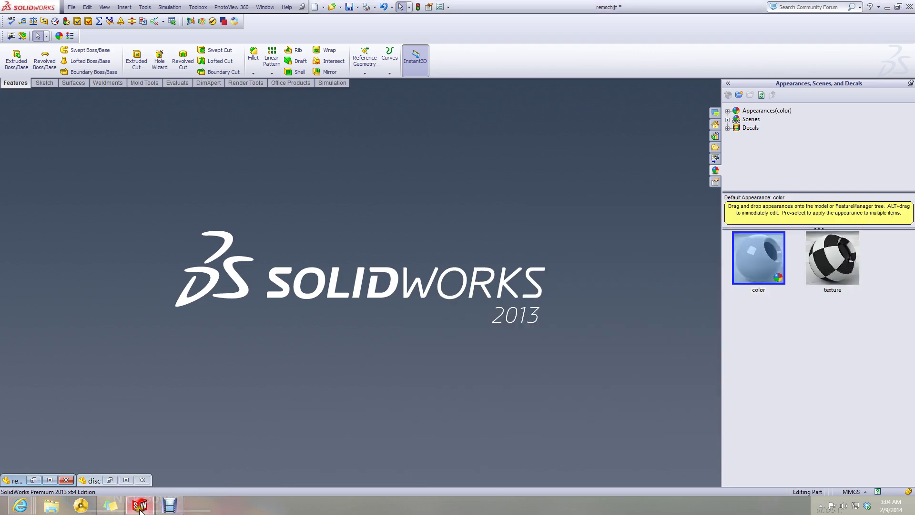
mouse_move(134, 509)
left_click(53, 462)
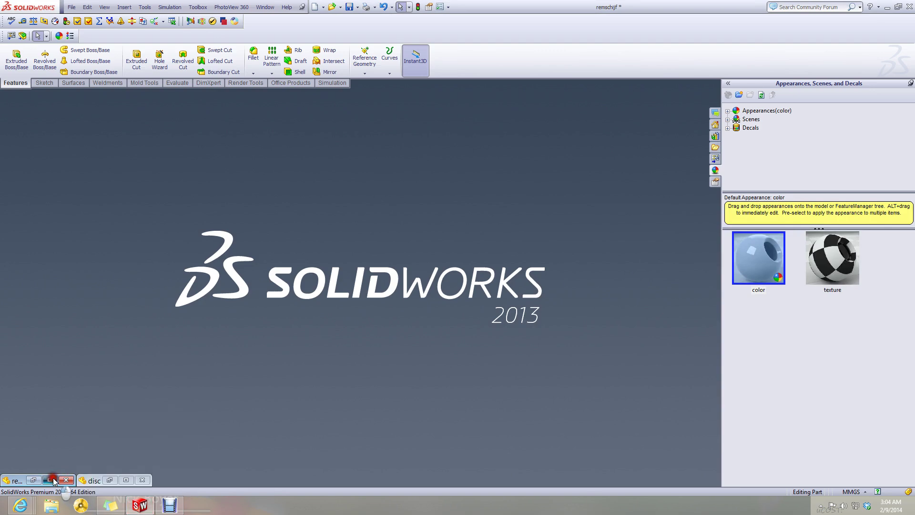
left_click(47, 479)
- Examine the shape of the red brembo caliper and how it sits over the reference disc from several angles
middle_click_drag(381, 286, 427, 231)
scroll(427, 231, "down", 6)
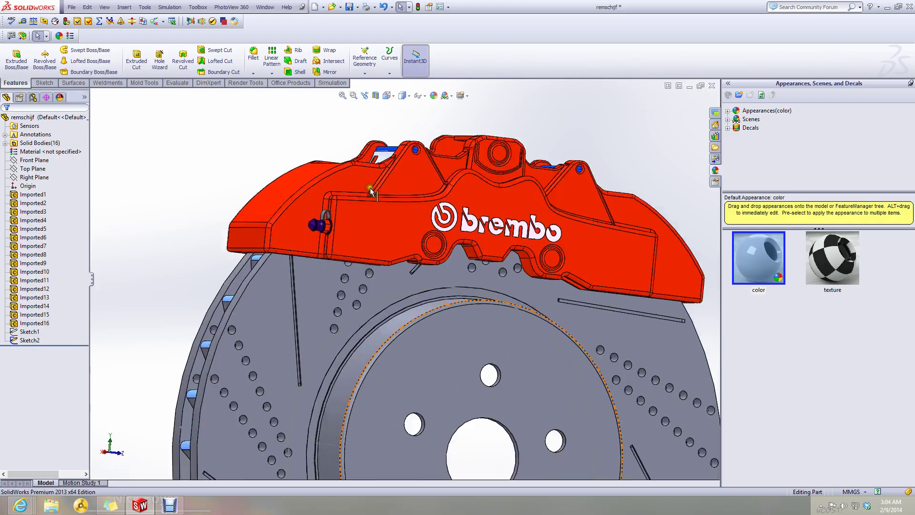
mouse_move(370, 191)
middle_mouse_down()
mouse_move(377, 205)
mouse_move(362, 181)
mouse_move(423, 313)
mouse_move(413, 174)
mouse_move(381, 143)
mouse_move(414, 119)
mouse_move(423, 147)
mouse_move(406, 106)
mouse_move(519, 211)
mouse_move(495, 152)
mouse_move(378, 67)
mouse_move(413, 122)
mouse_move(404, 229)
mouse_move(356, 203)
mouse_move(367, 204)
middle_mouse_up()
scroll(387, 226, "up", 5)
scroll(404, 233, "up", 5)
scroll(405, 236, "down", 3)
scroll(367, 204, "up", 4)
- Orient the reference square to the caliper's brembo side and start a sketch on the flat caliper face beside the bleed nipple
left_click(388, 96)
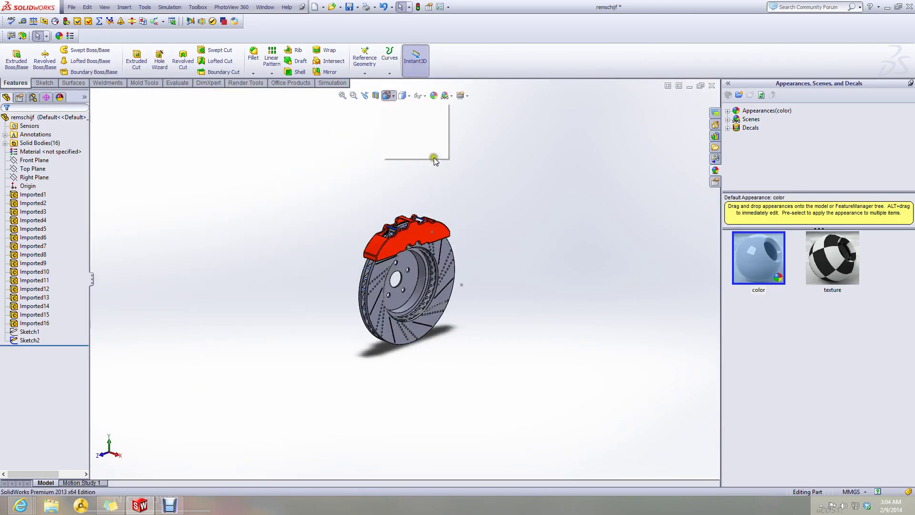
left_click(435, 148)
scroll(403, 183, "down", 3)
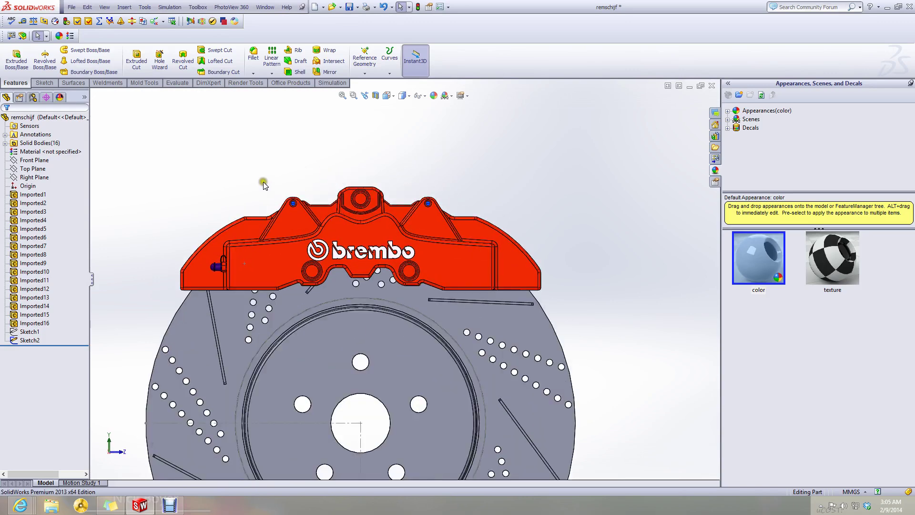
scroll(253, 189, "down", 2)
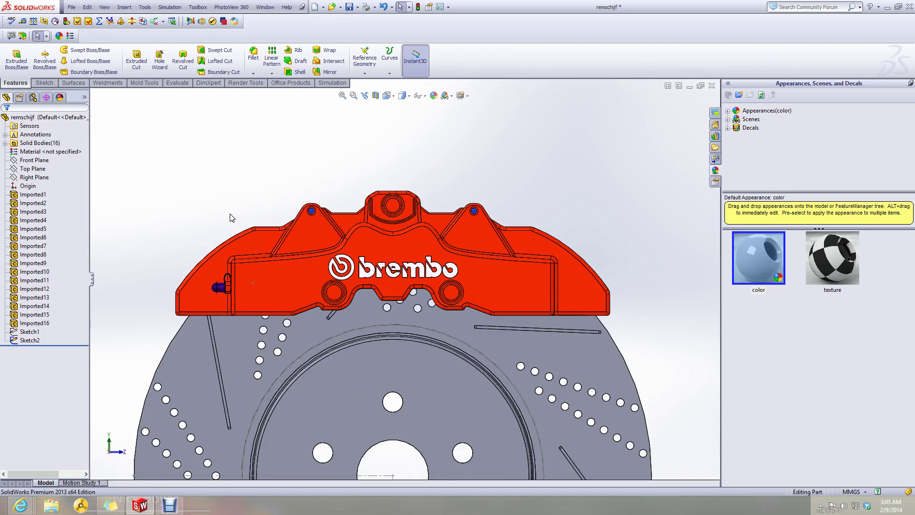
left_click(54, 84)
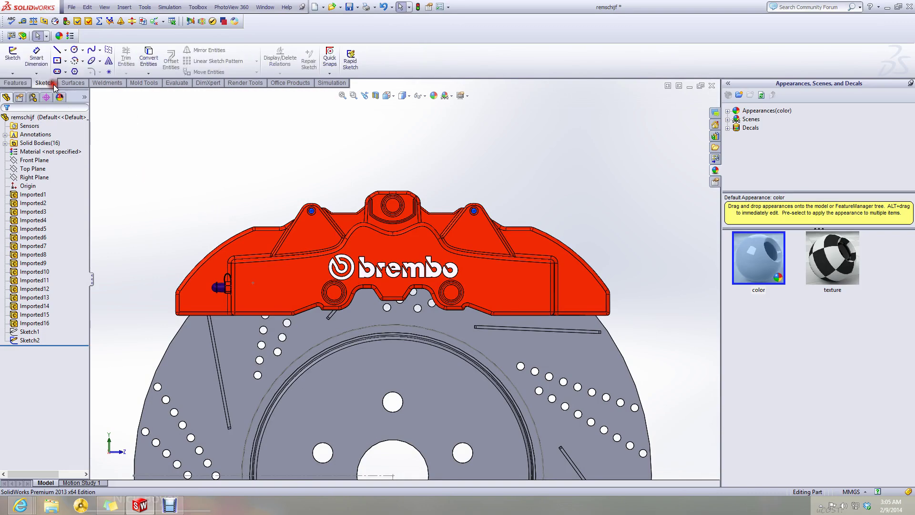
left_click(12, 55)
left_click(206, 280)
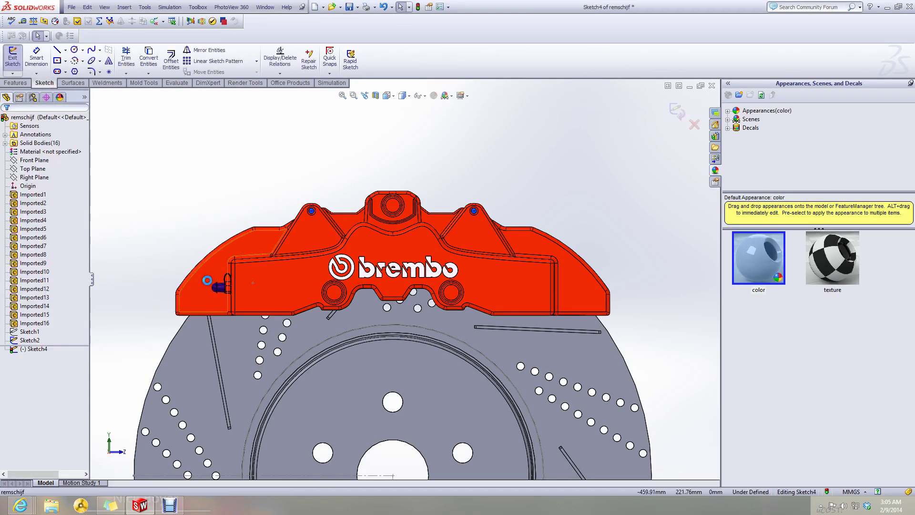
- Start Convert Entities and select the caliper's outer outline edges from the short end edge along the curved back to the first triangular lug
left_click(148, 57)
scroll(186, 291, "down", 3)
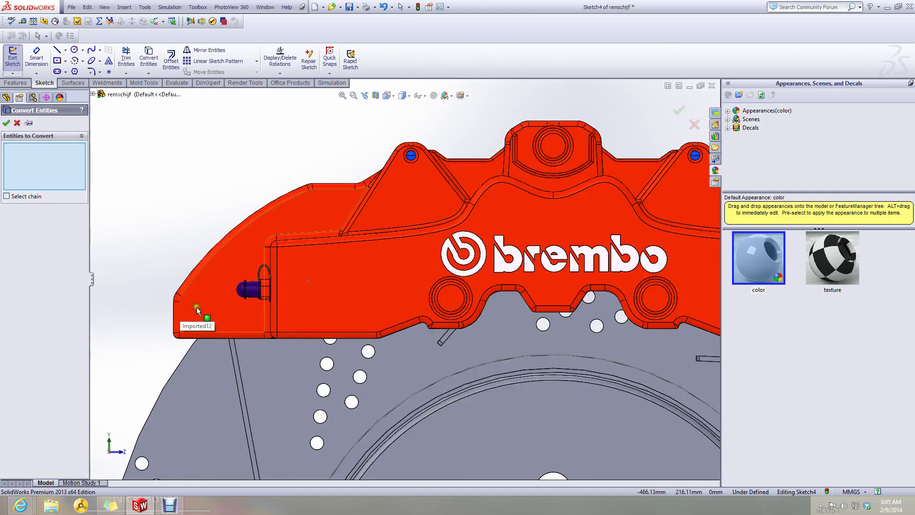
left_click(174, 319)
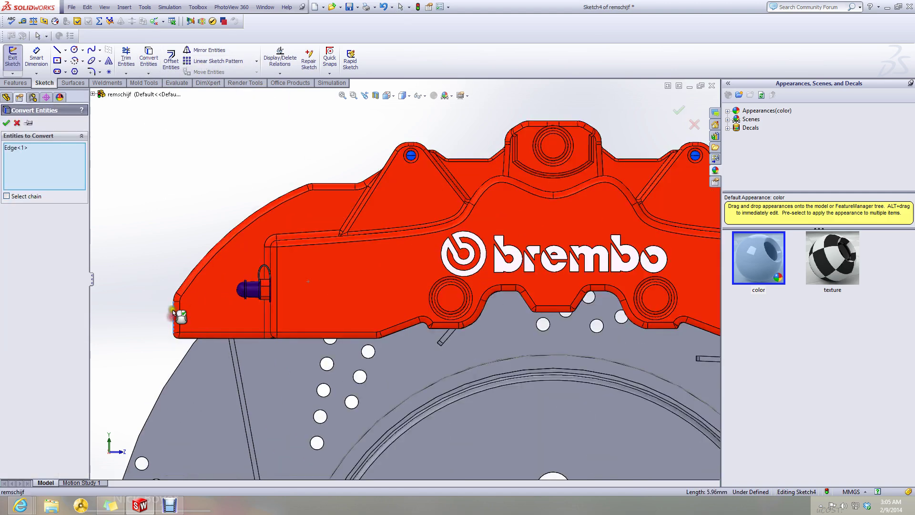
left_click(174, 298)
left_click(183, 280)
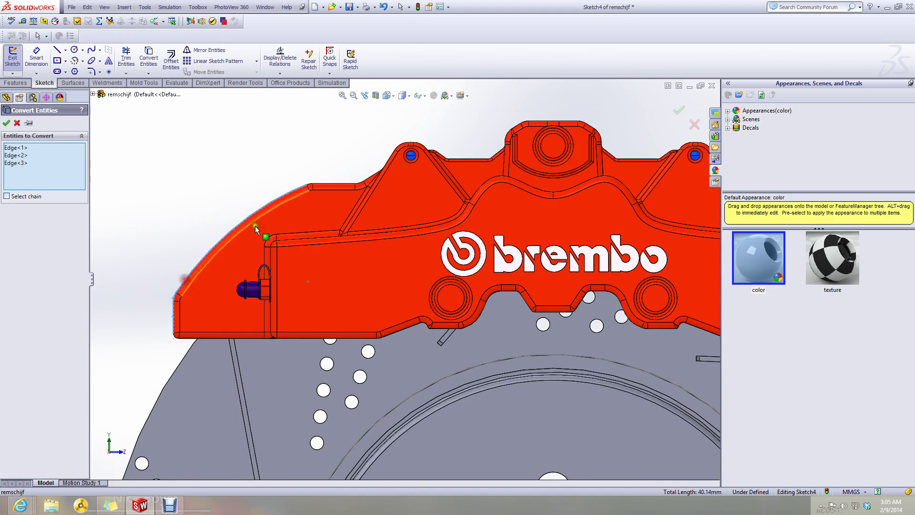
left_click(325, 185)
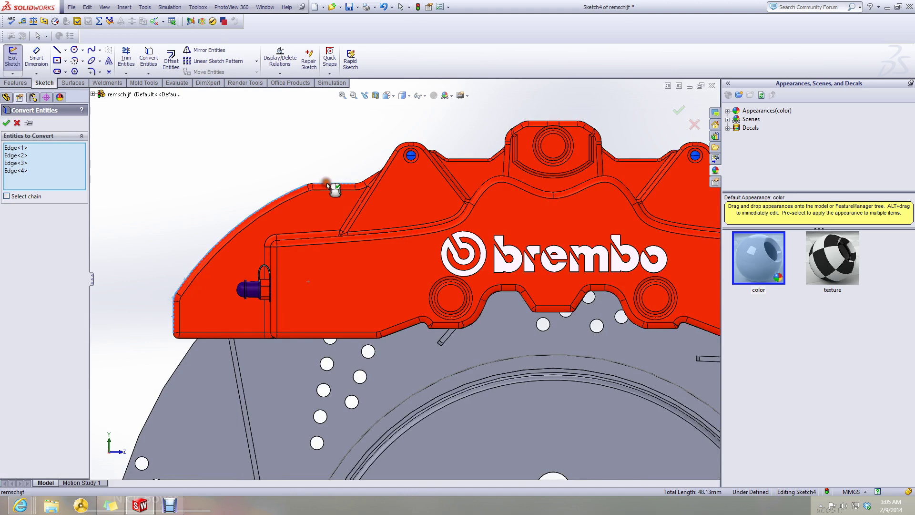
scroll(309, 237, "down", 3)
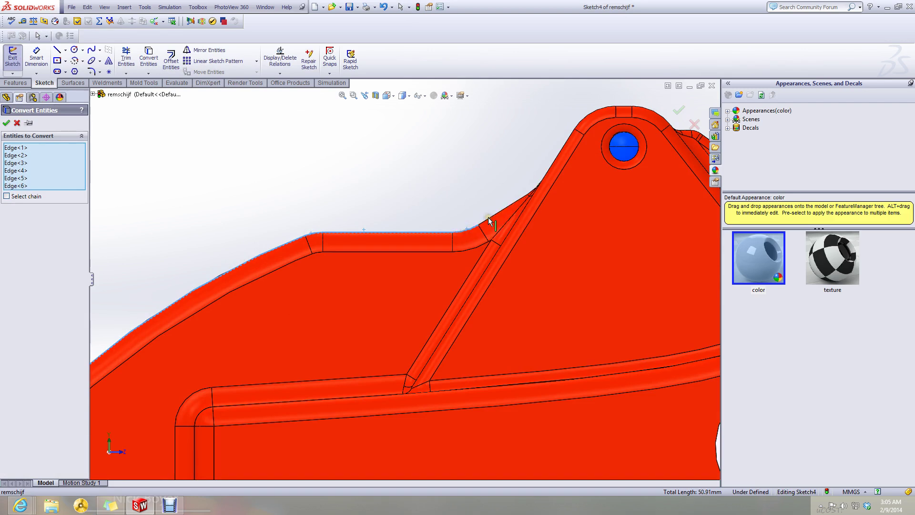
scroll(528, 185, "down", 2)
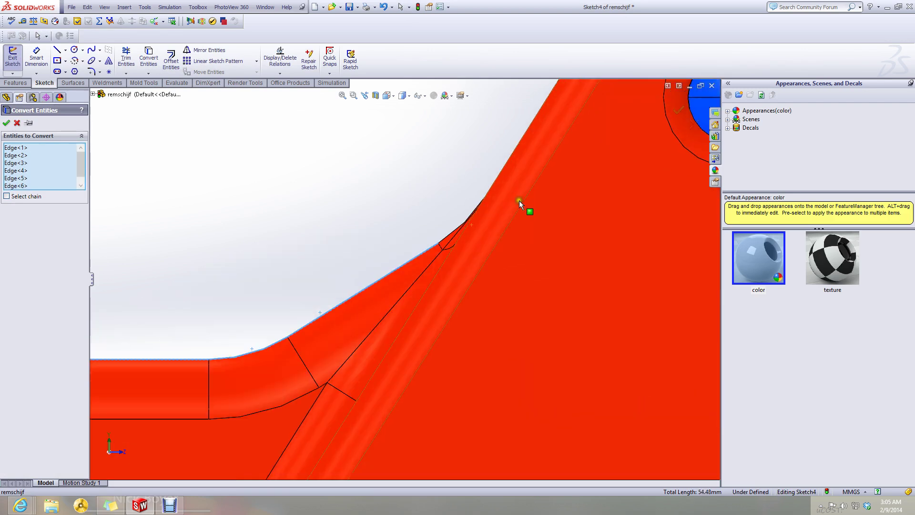
- Add the first triangular lug's near slanted edge and rounded top edges to the Convert Entities selection
scroll(456, 251, "up", 5)
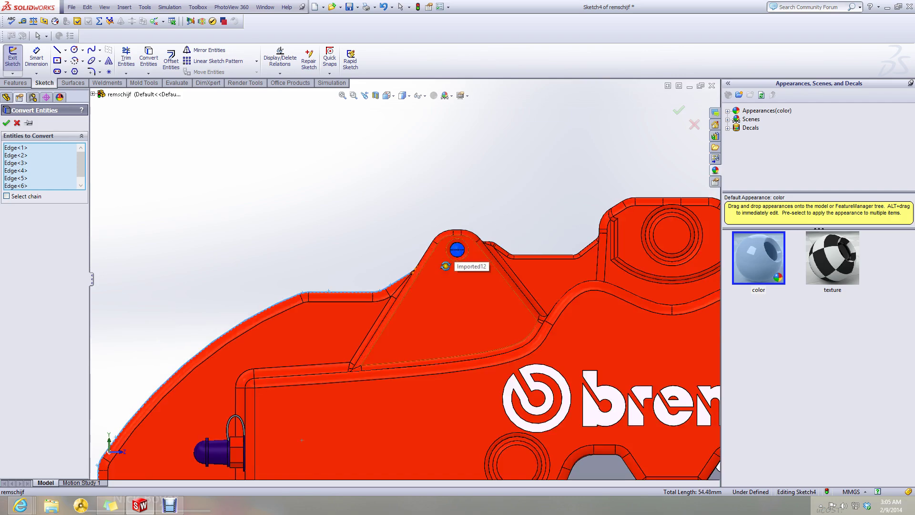
middle_click_drag(456, 251, 450, 276)
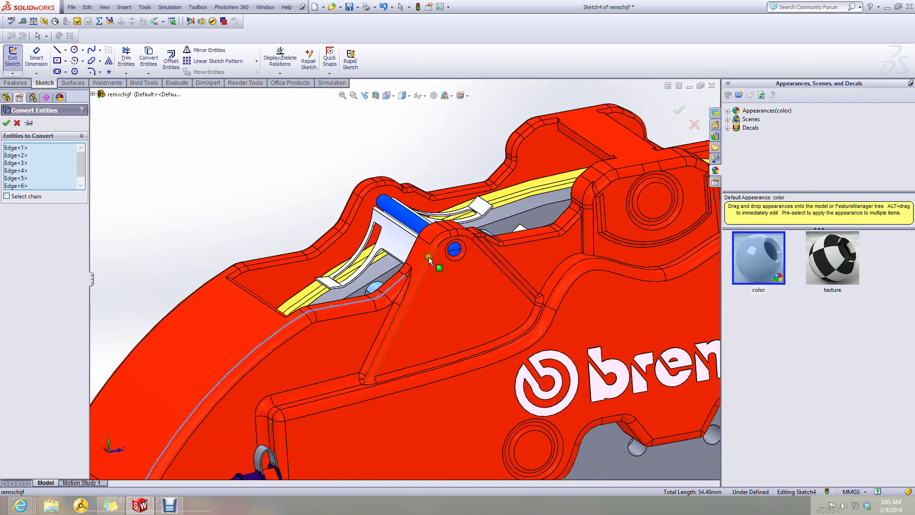
scroll(426, 257, "down", 4)
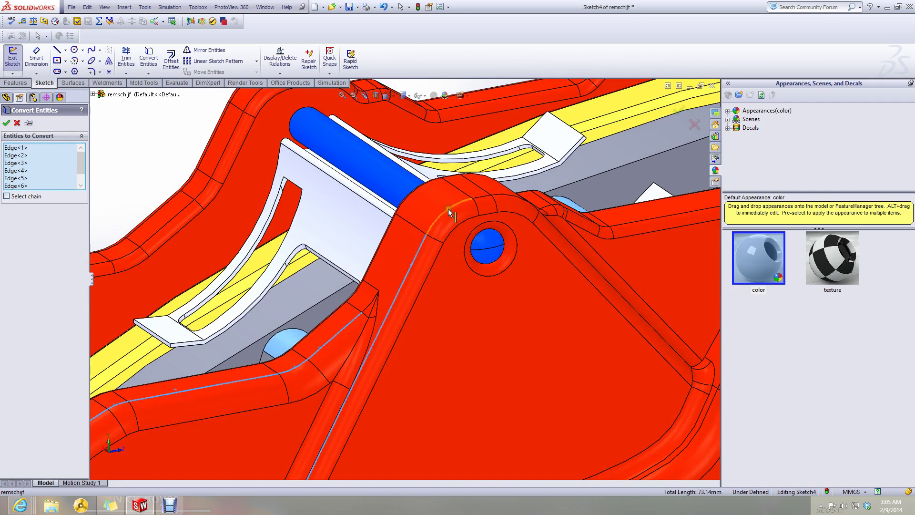
left_click(481, 201)
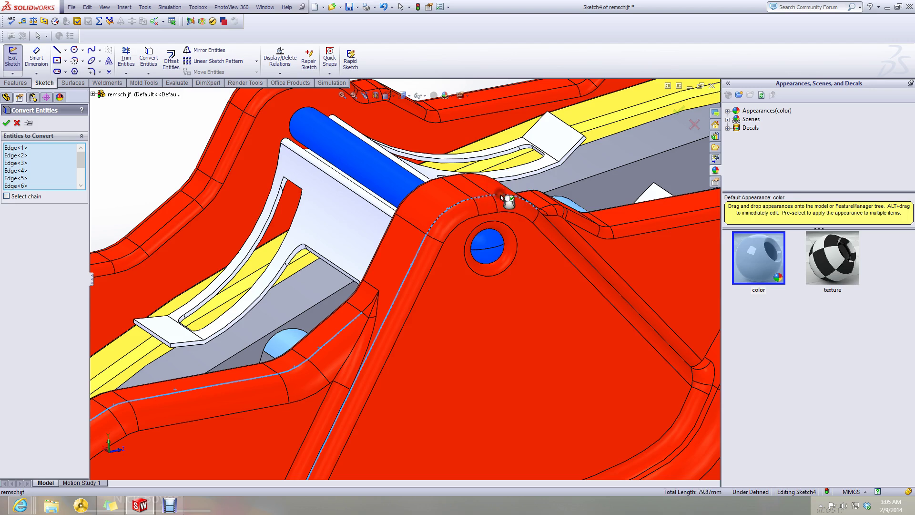
middle_click_drag(543, 226, 519, 250)
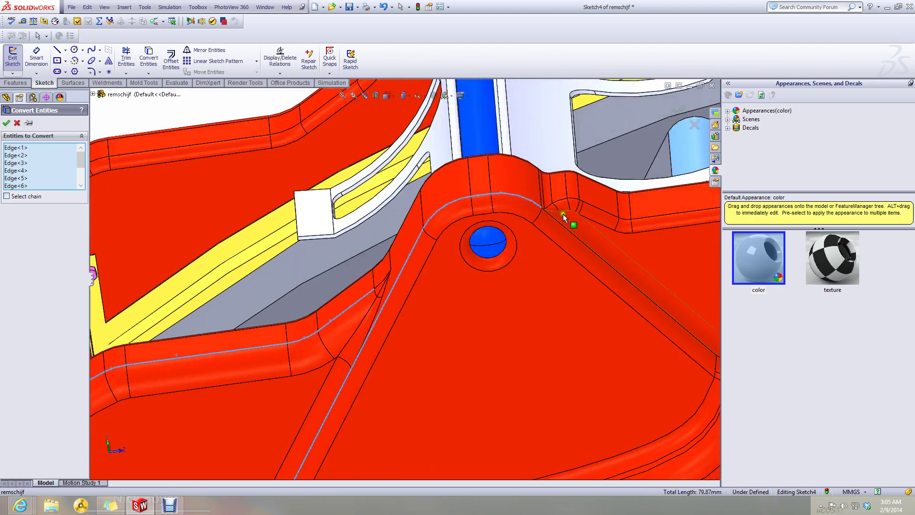
scroll(562, 214, "down", 4)
scroll(496, 228, "up", 3)
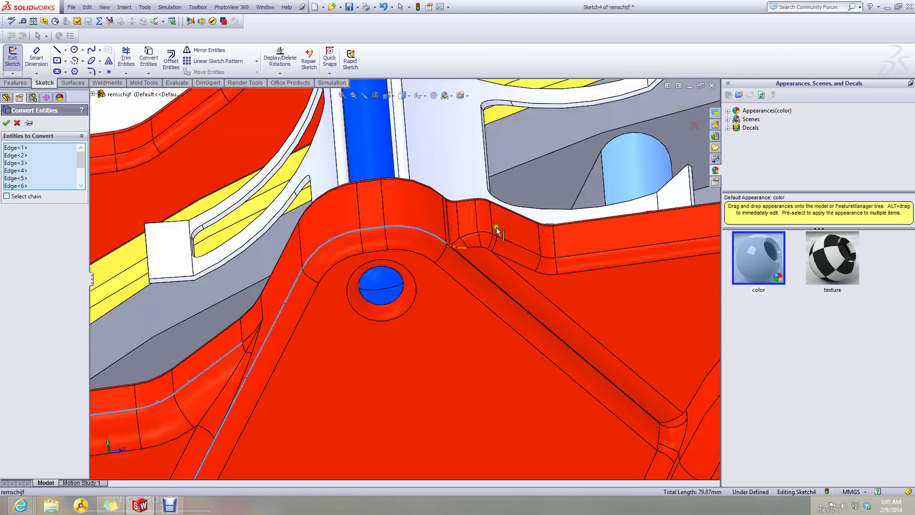
- Add the short edge where the curved back outline meets the first lug's near slanted side to the conversion selection
left_click(387, 95)
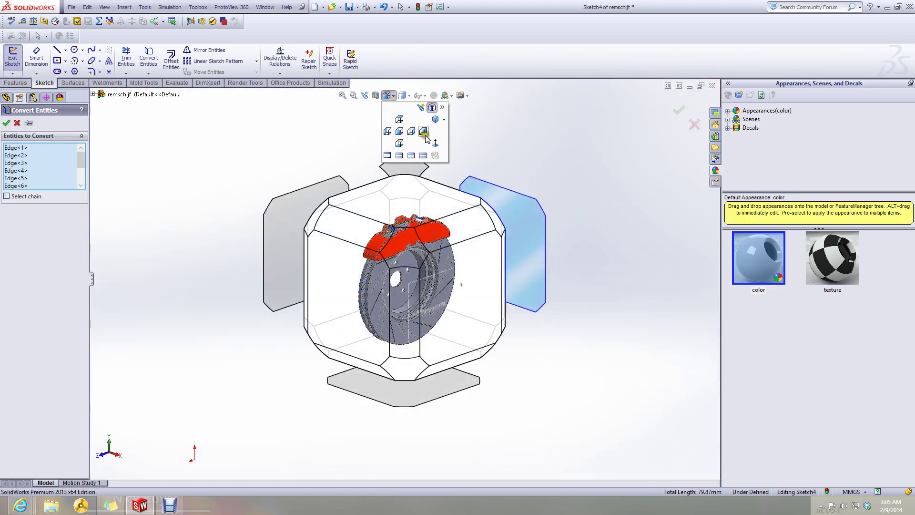
left_click(423, 133)
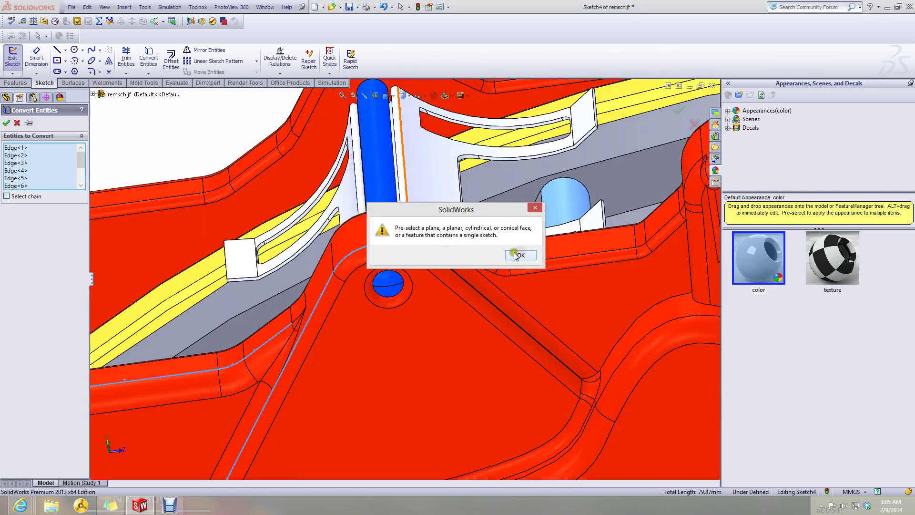
left_click(517, 255)
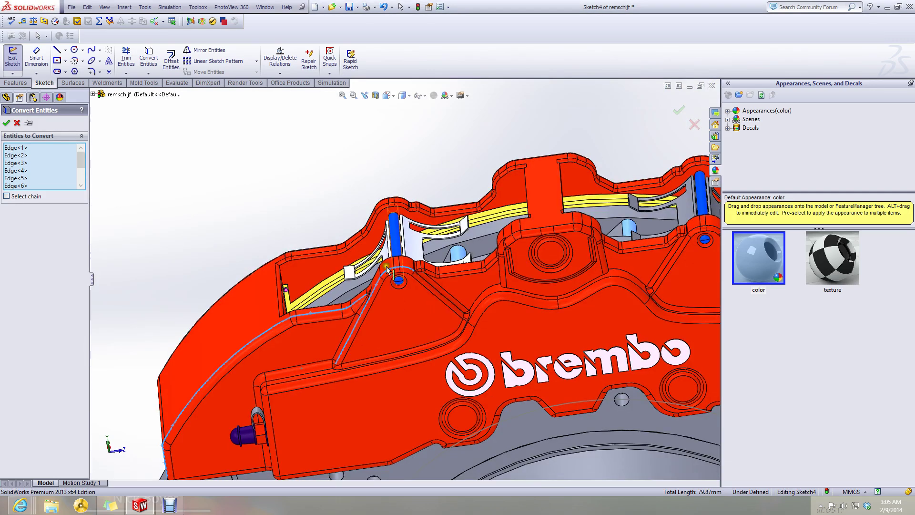
scroll(364, 312, "down", 5)
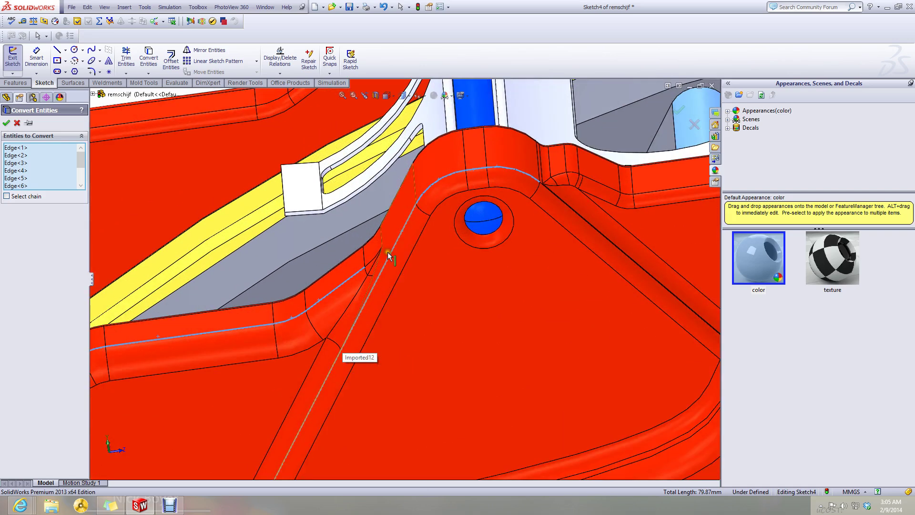
left_click(392, 256)
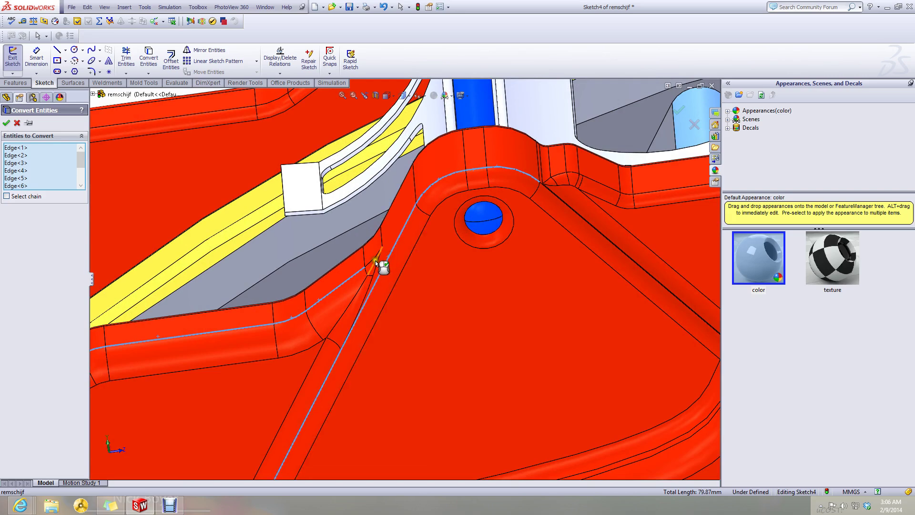
mouse_move(376, 262)
middle_mouse_down()
mouse_move(370, 204)
mouse_move(370, 263)
middle_mouse_up()
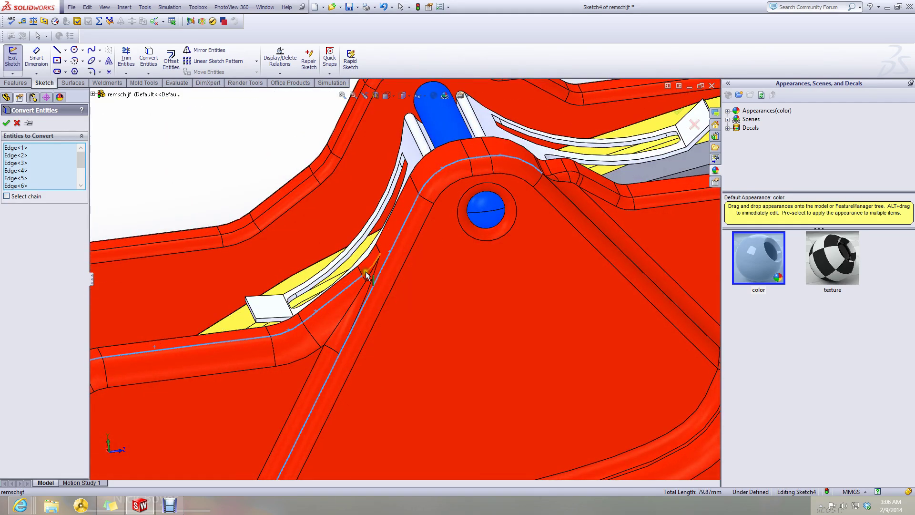
- Select the first lug's far slanted edges square to the brembo side and try to include the small silhouette beside them
scroll(411, 276, "up", 5)
left_click(389, 97)
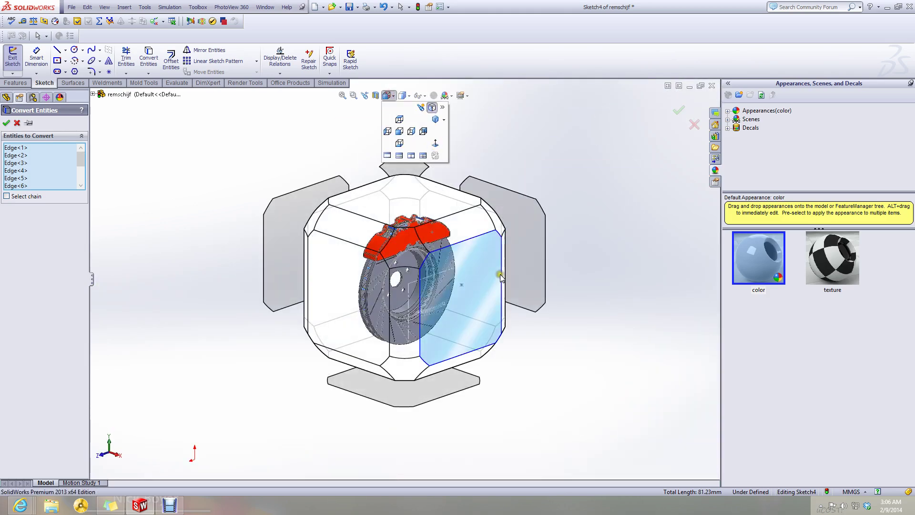
left_click(487, 275)
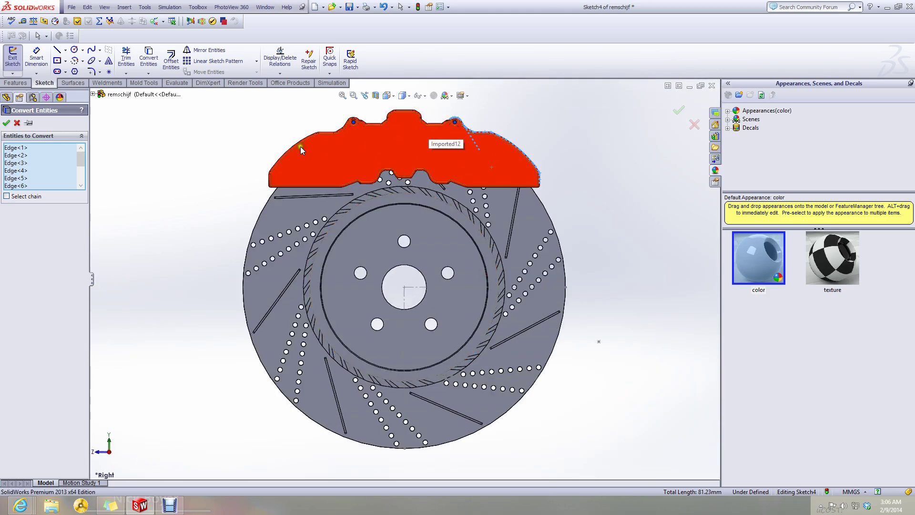
middle_click_drag(302, 147, 397, 178)
left_click(386, 96)
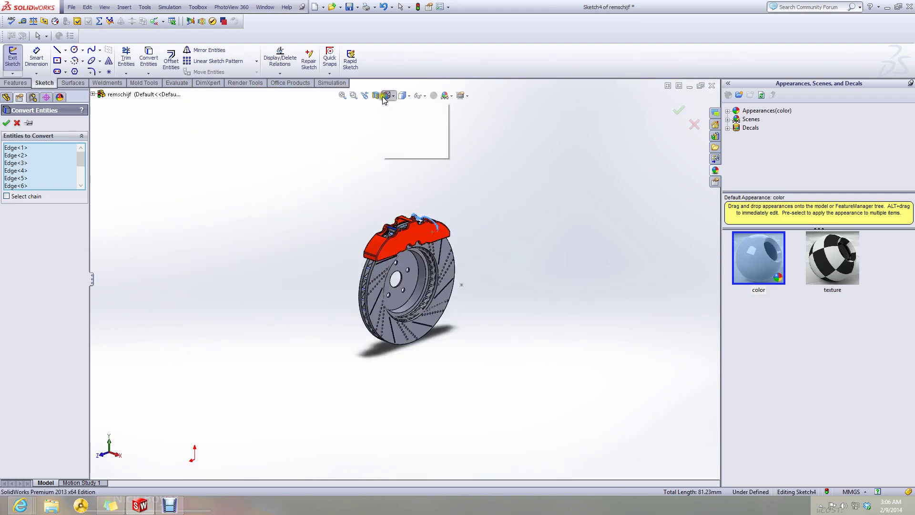
left_click(293, 251)
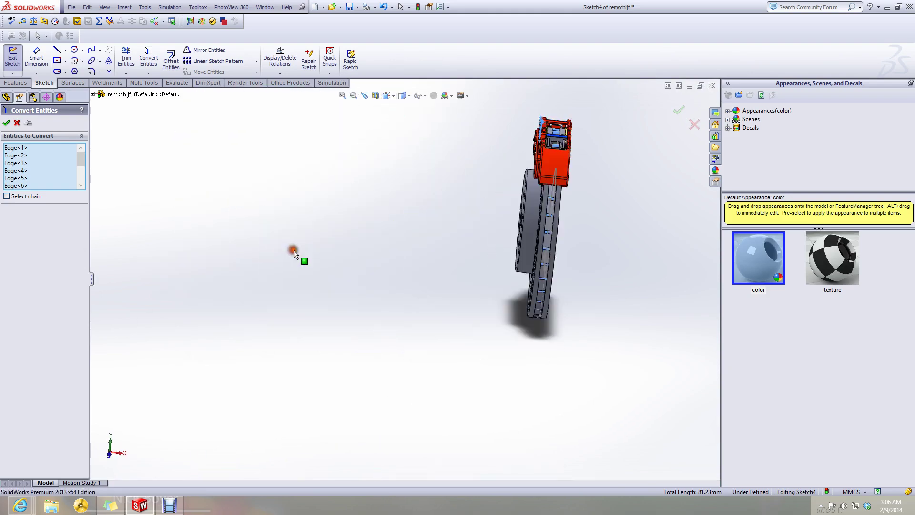
scroll(408, 161, "up", 8)
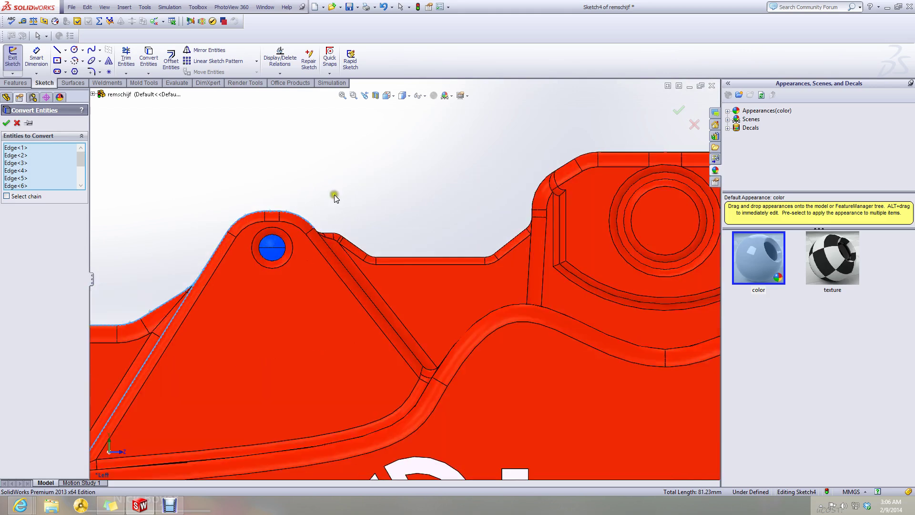
scroll(325, 264, "up", 3)
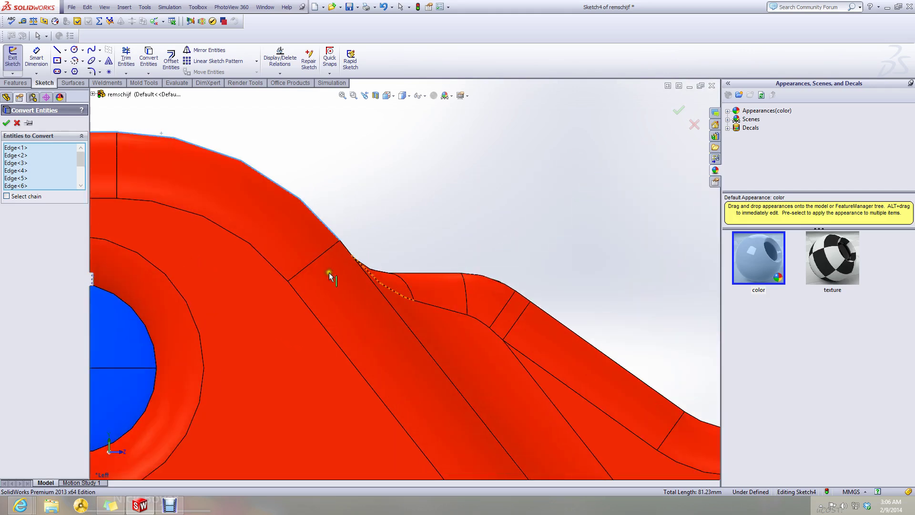
left_click(350, 252)
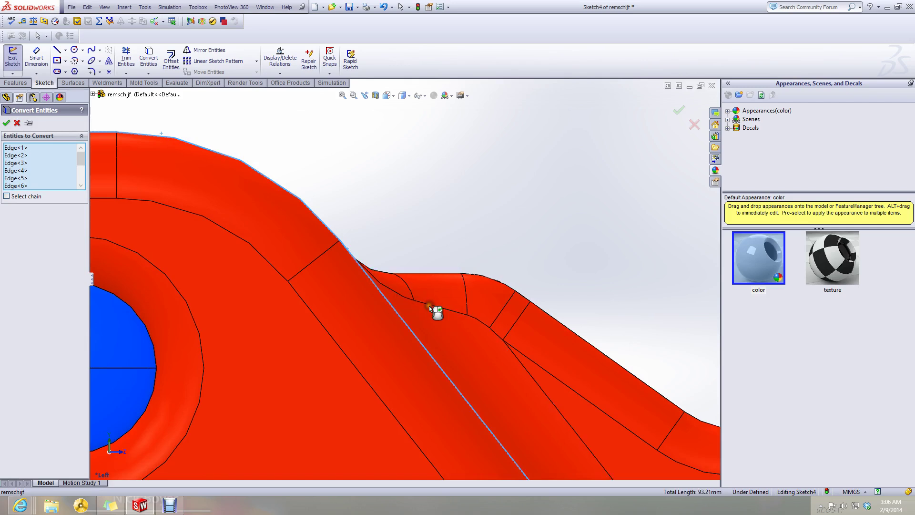
scroll(364, 268, "down", 3)
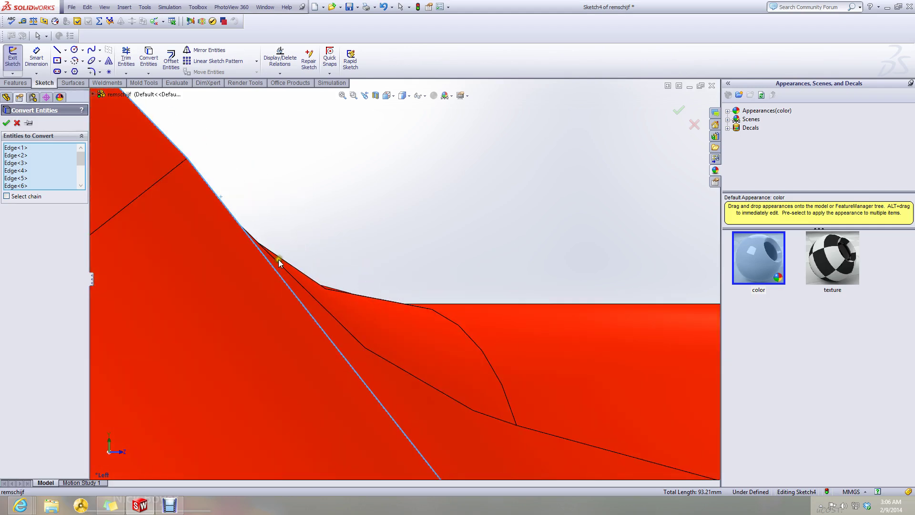
left_click(324, 290)
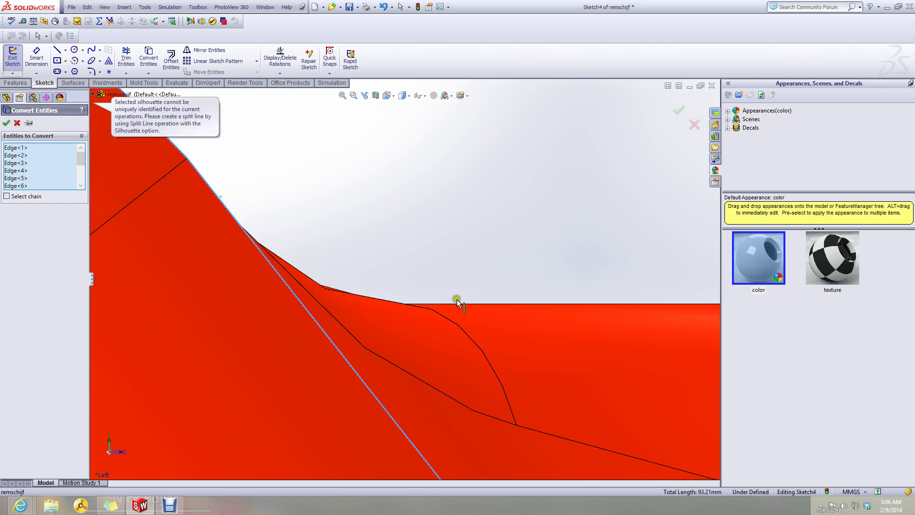
- Add the flat recess edge beyond the first lug and the sloped and rounded edges leading back up to the lug
scroll(467, 305, "up", 6)
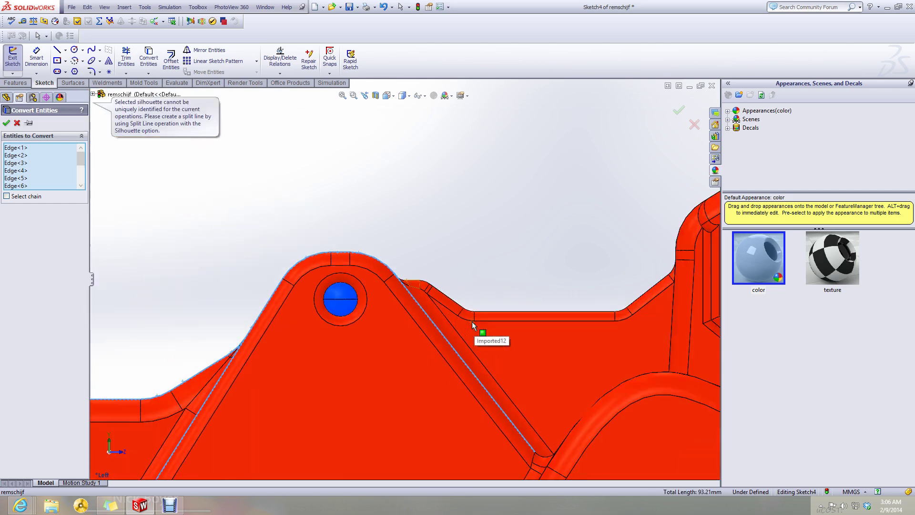
left_click(484, 313)
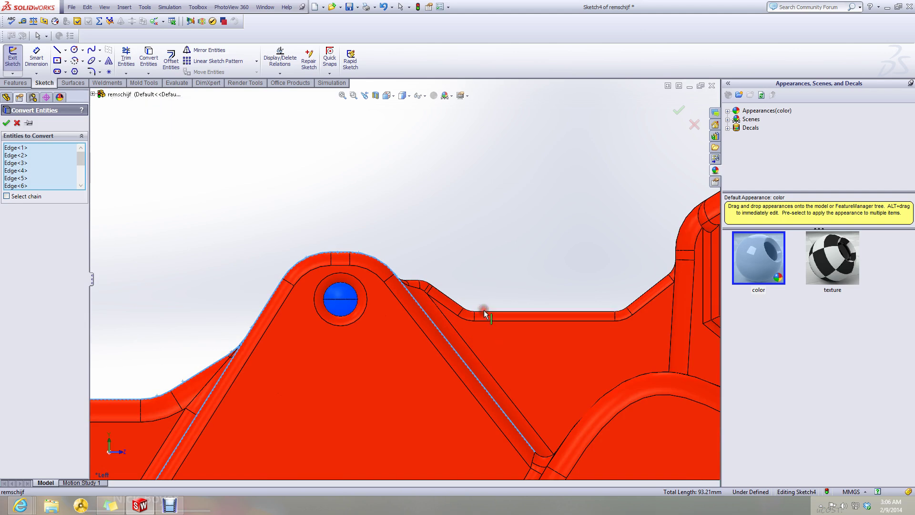
left_click(484, 314)
left_click(468, 311)
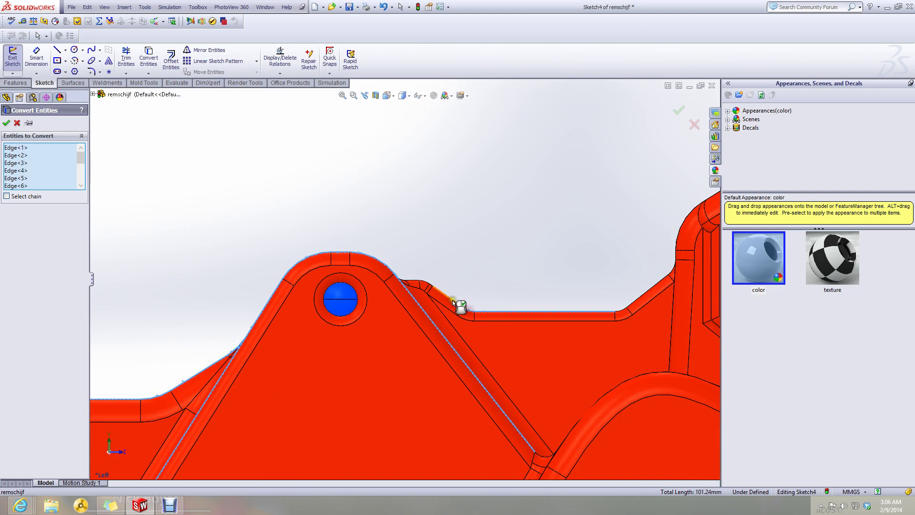
scroll(431, 286, "down", 3)
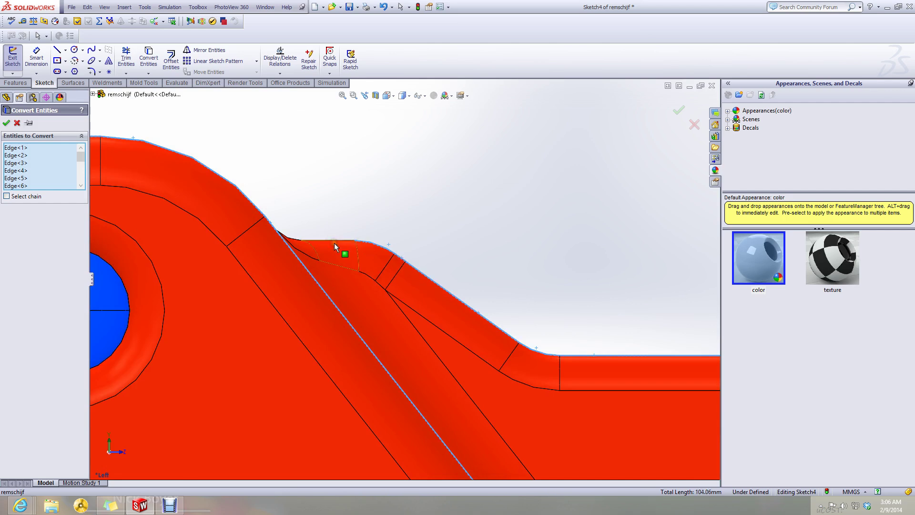
left_click(294, 239)
scroll(365, 214, "up", 5)
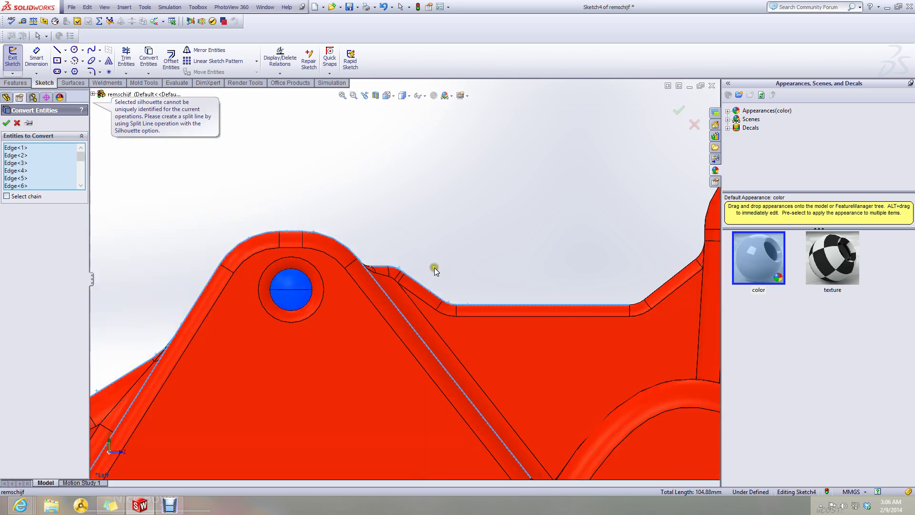
- Add the outline edges rising from the recess to the rounded shoulder of the raised central block
scroll(541, 294, "down", 2)
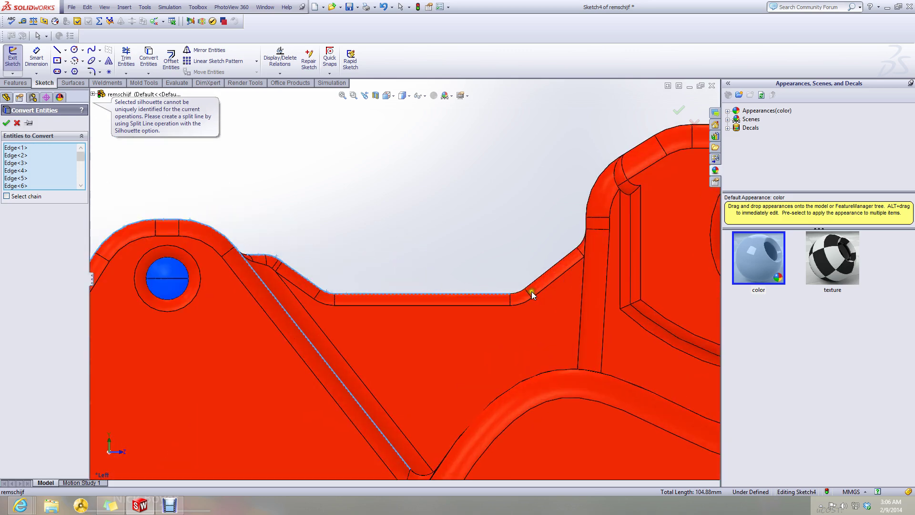
left_click(518, 294)
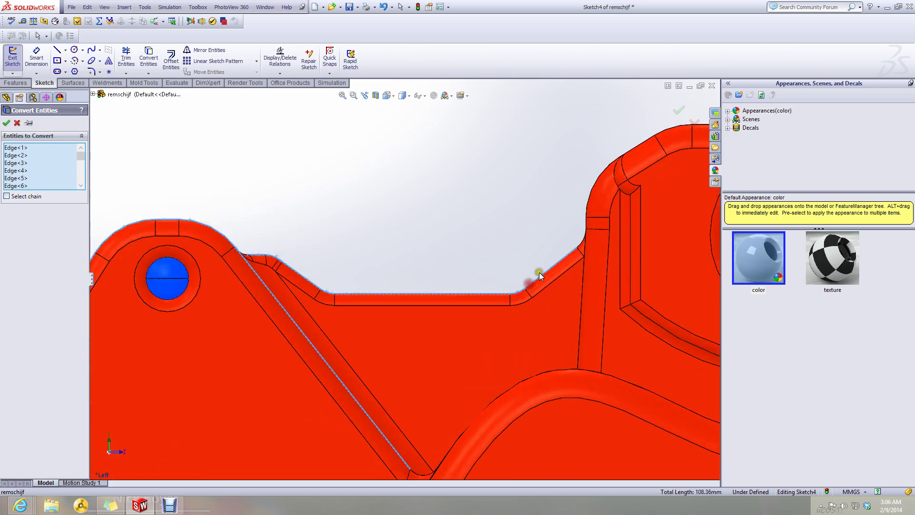
left_click(585, 226)
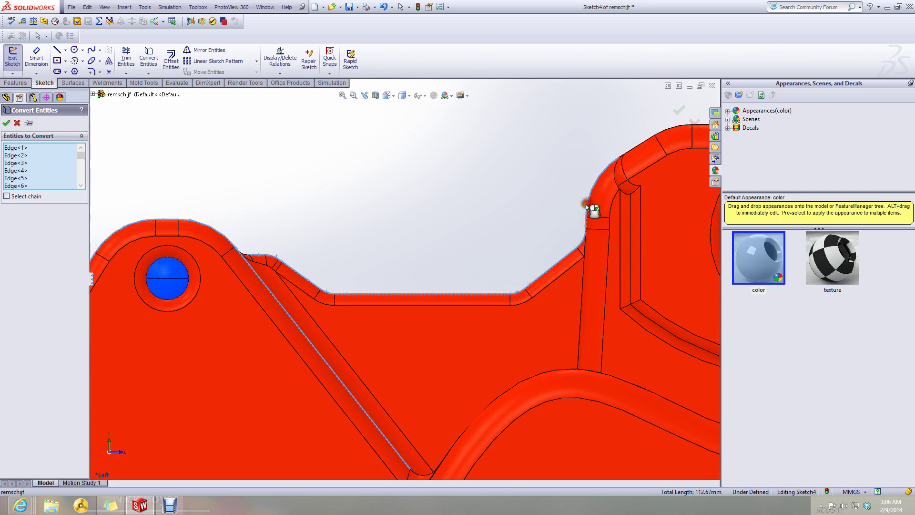
- Examine the central block's upper edges and the caliper's remaining outline up close and from several angles
scroll(585, 205, "up", 2)
scroll(545, 205, "down", 2)
scroll(428, 258, "down", 4)
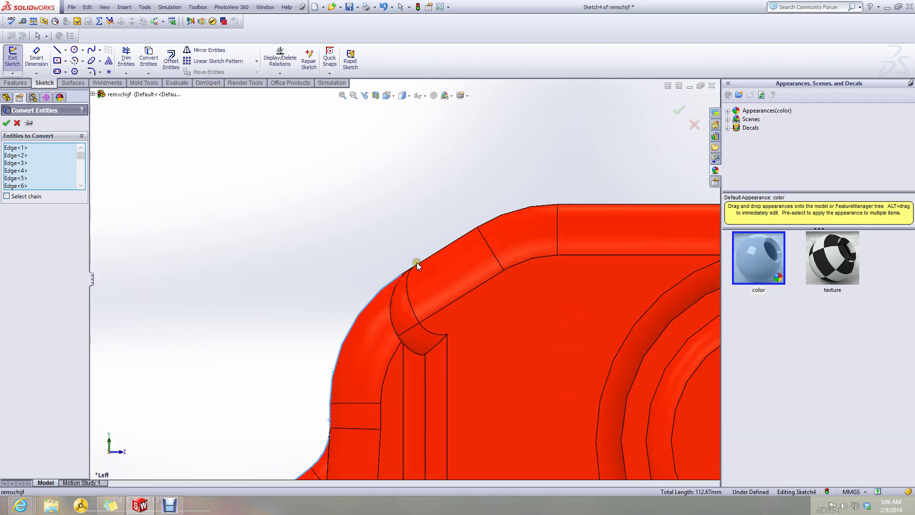
scroll(417, 266, "down", 3)
scroll(406, 260, "up", 2)
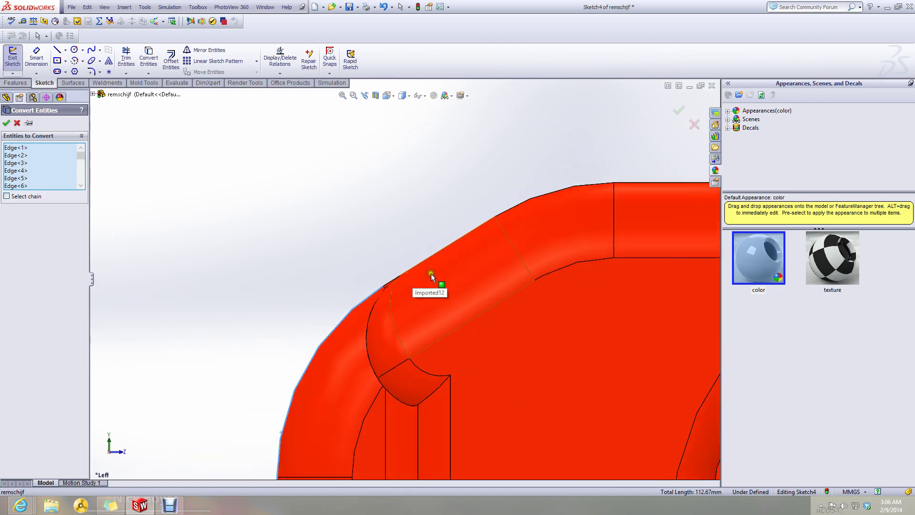
scroll(431, 273, "up", 5)
scroll(434, 303, "down", 2)
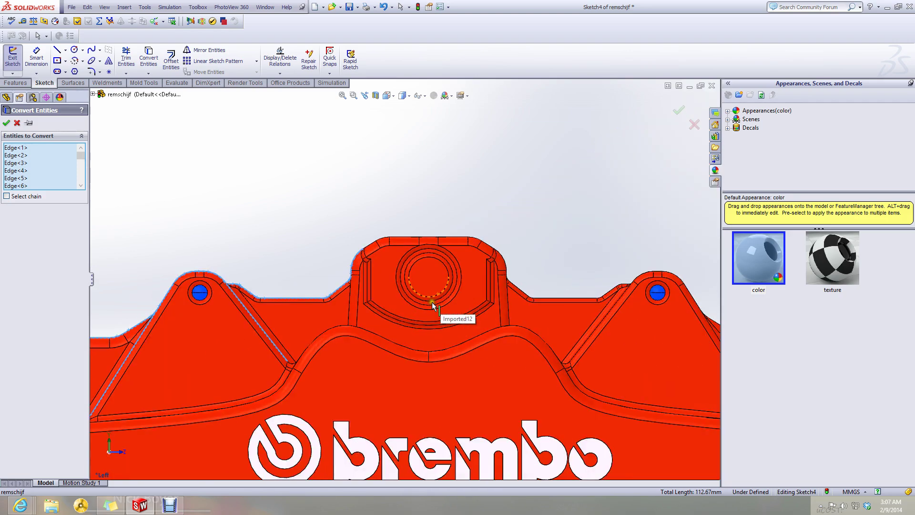
middle_click_drag(408, 317, 447, 380)
scroll(438, 383, "up", 1)
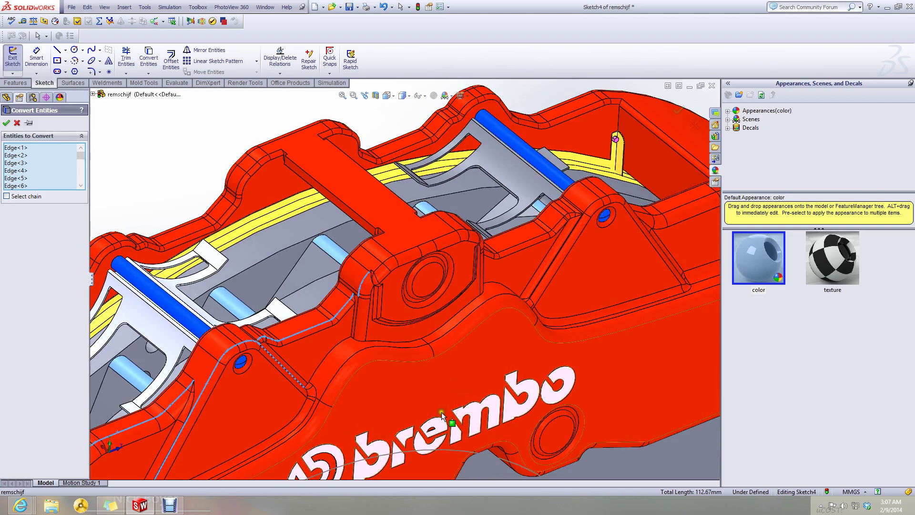
scroll(431, 391, "up", 2)
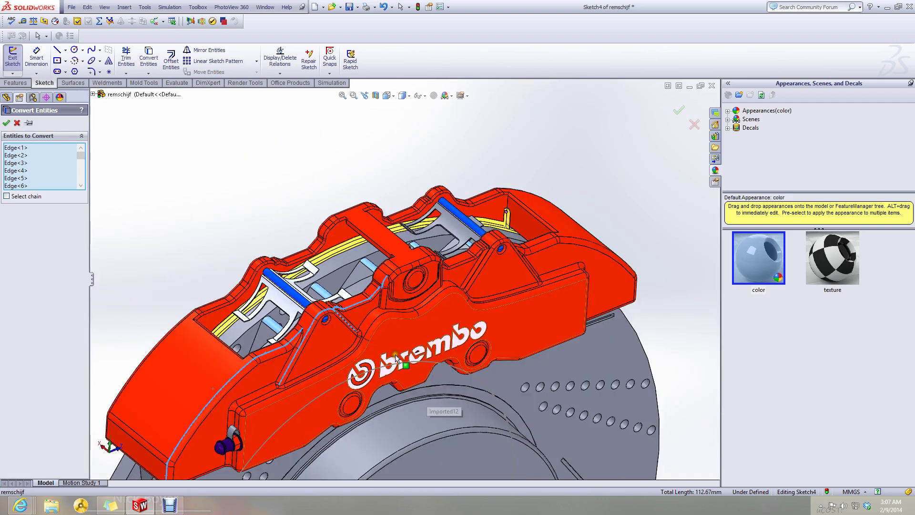
middle_click_drag(427, 392, 388, 355)
mouse_move(394, 290)
middle_mouse_down()
mouse_move(359, 255)
mouse_move(390, 181)
mouse_move(370, 192)
mouse_move(355, 108)
mouse_move(382, 131)
mouse_move(381, 120)
mouse_move(381, 164)
mouse_move(438, 305)
mouse_move(403, 284)
middle_mouse_up()
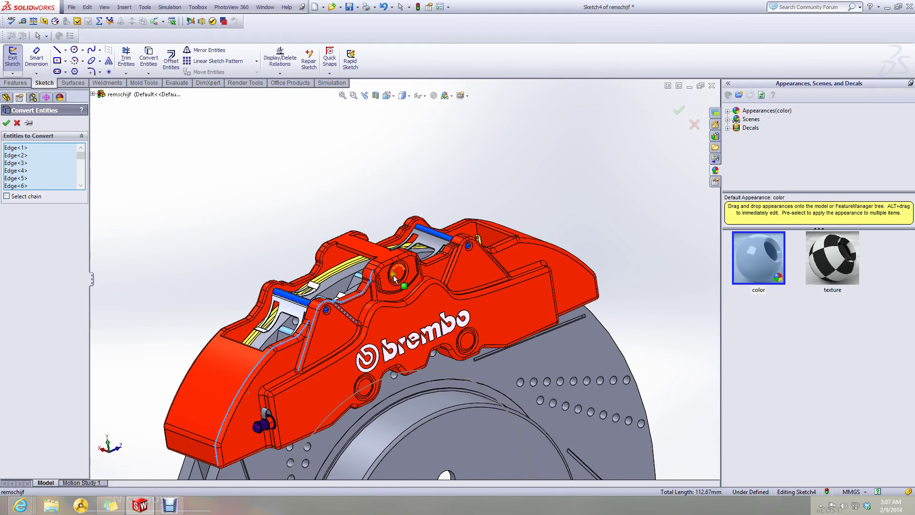
- Add the curved shoulder edges and straight upper edges of the raised central block to the edges being converted
scroll(408, 295, "down", 3)
scroll(364, 362, "up", 5)
scroll(364, 362, "down", 6)
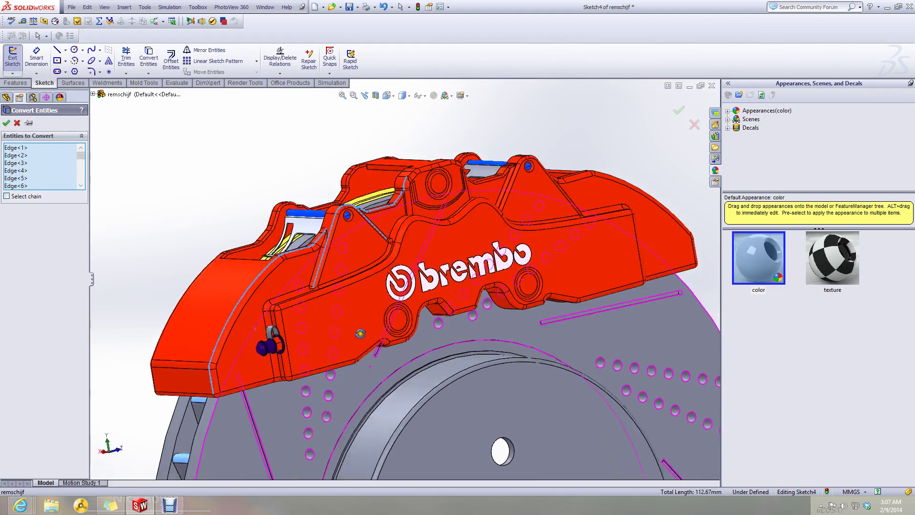
middle_click_drag(350, 335, 407, 234)
scroll(408, 215, "down", 5)
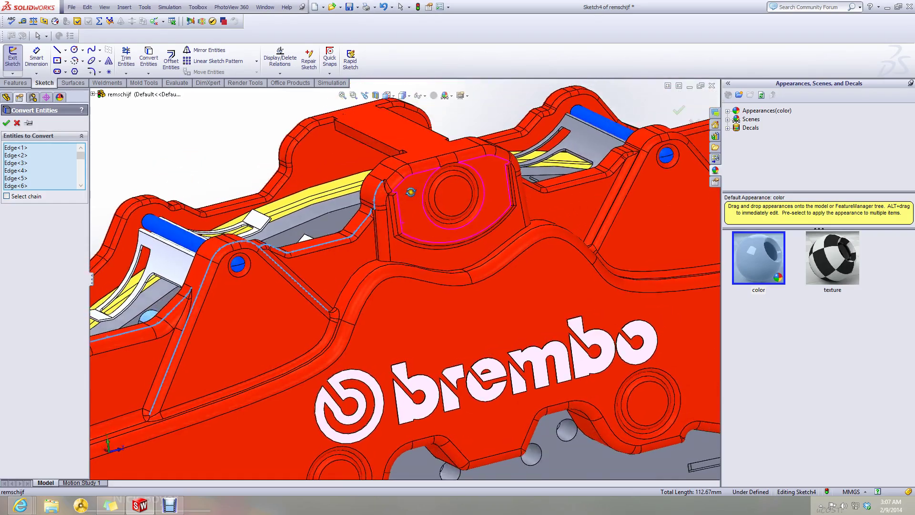
middle_click_drag(418, 191, 399, 210)
scroll(399, 211, "up", 10)
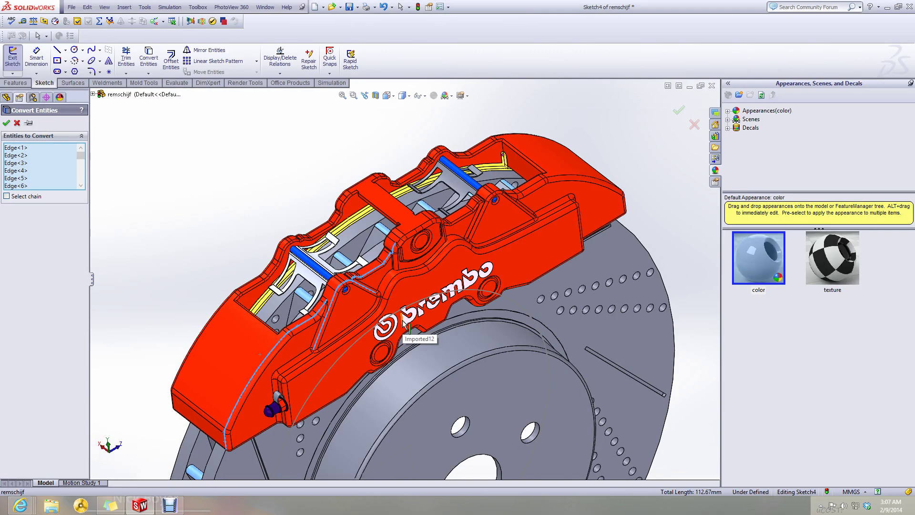
scroll(356, 282, "down", 8)
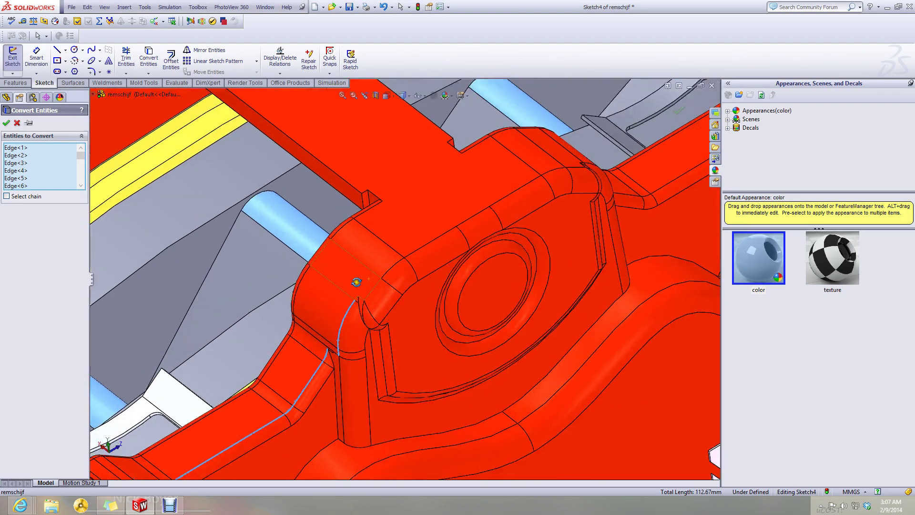
mouse_move(356, 282)
middle_mouse_down()
mouse_move(352, 304)
mouse_move(362, 288)
middle_mouse_up()
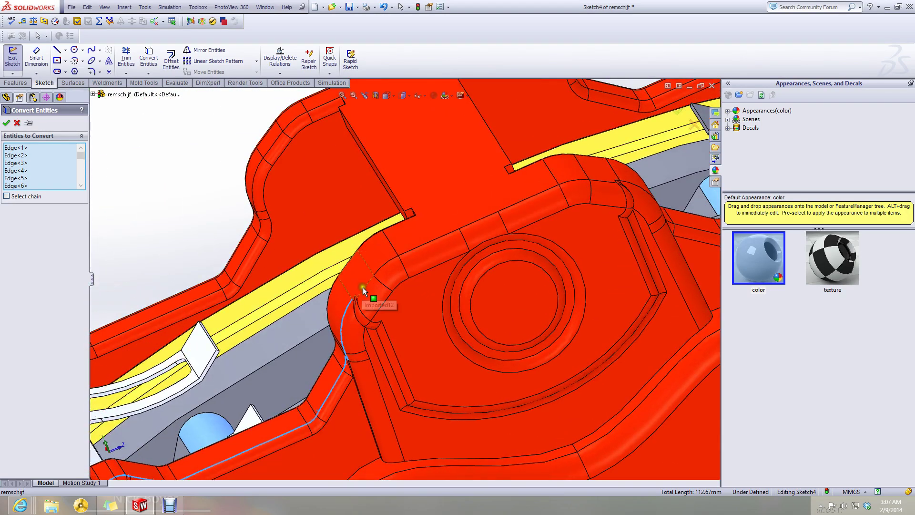
left_click(363, 289)
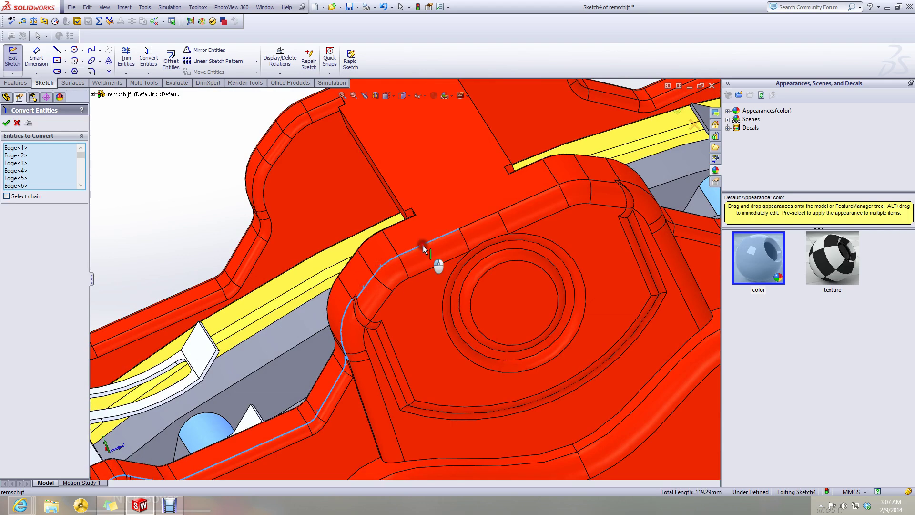
left_click(519, 202)
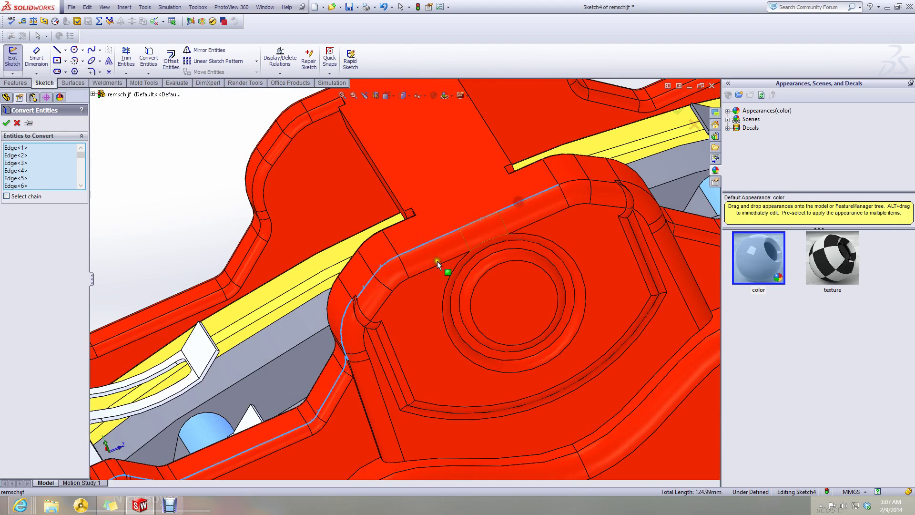
- Add the rounded lower corner at the bleed-nipple end of the caliper and the straight bottom edge adjoining it
scroll(357, 329, "down", 1)
middle_click_drag(357, 328, 334, 277)
scroll(334, 277, "up", 10)
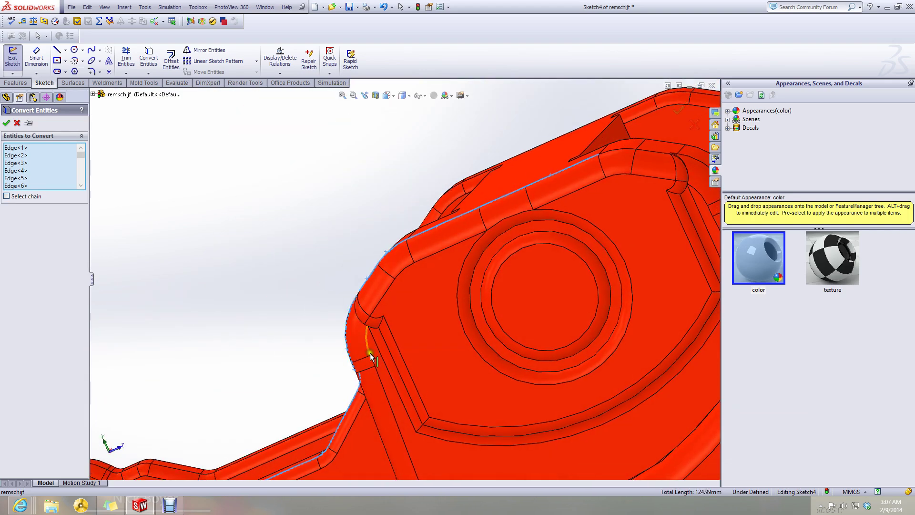
scroll(285, 381, "down", 6)
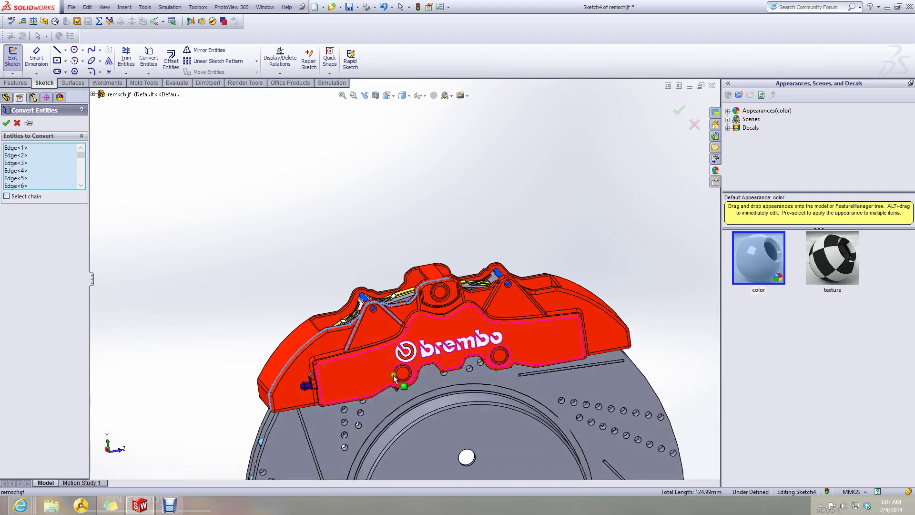
scroll(289, 369, "down", 3)
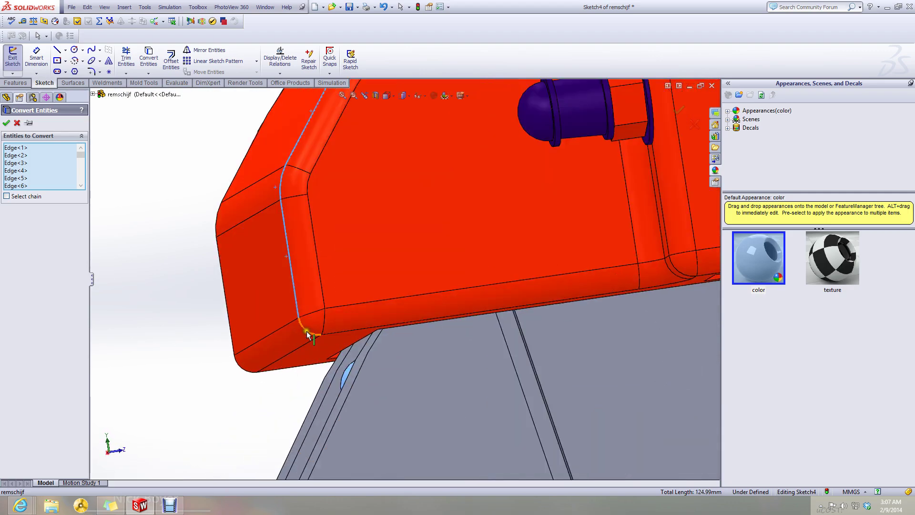
left_click(325, 332)
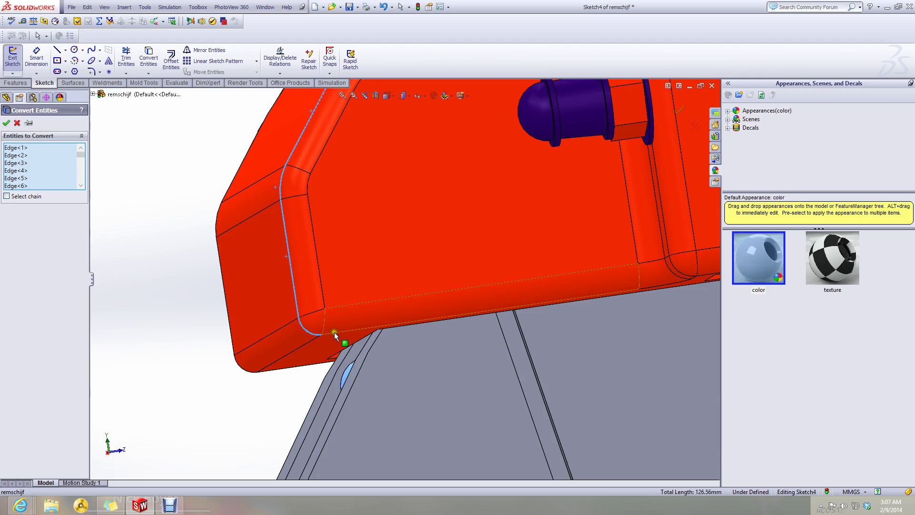
middle_click_drag(334, 331, 335, 284)
left_click(341, 273)
scroll(355, 283, "up", 5)
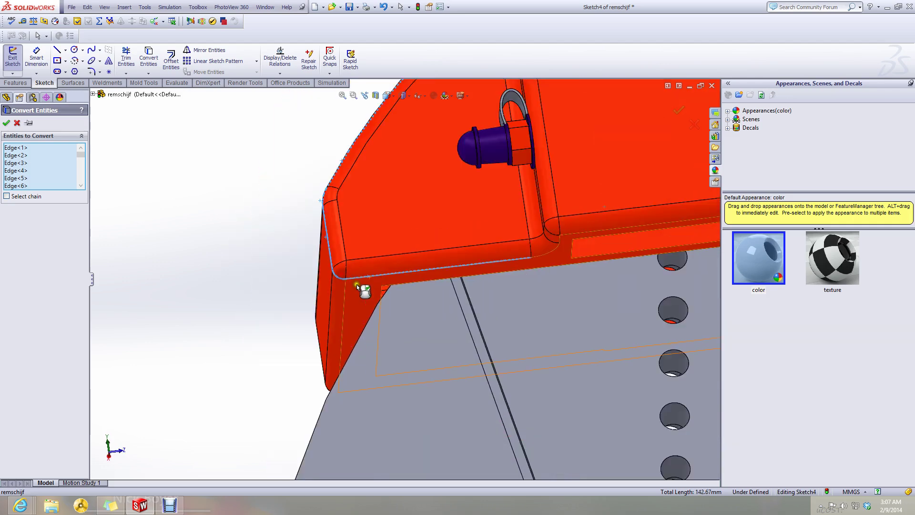
- Examine the caliper's lower outline from the bleed-nipple end to the central notches, up close and in the Left view
scroll(493, 256, "down", 6)
scroll(445, 292, "up", 6)
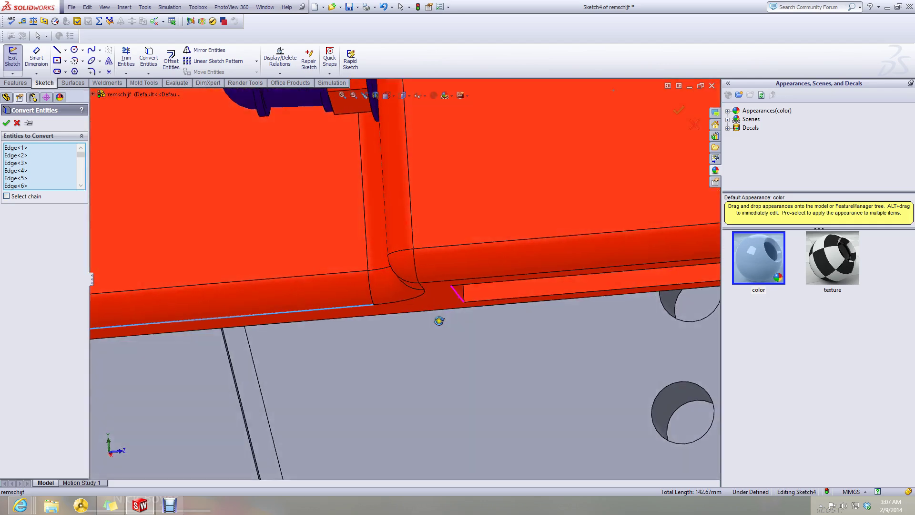
scroll(457, 344, "up", 3)
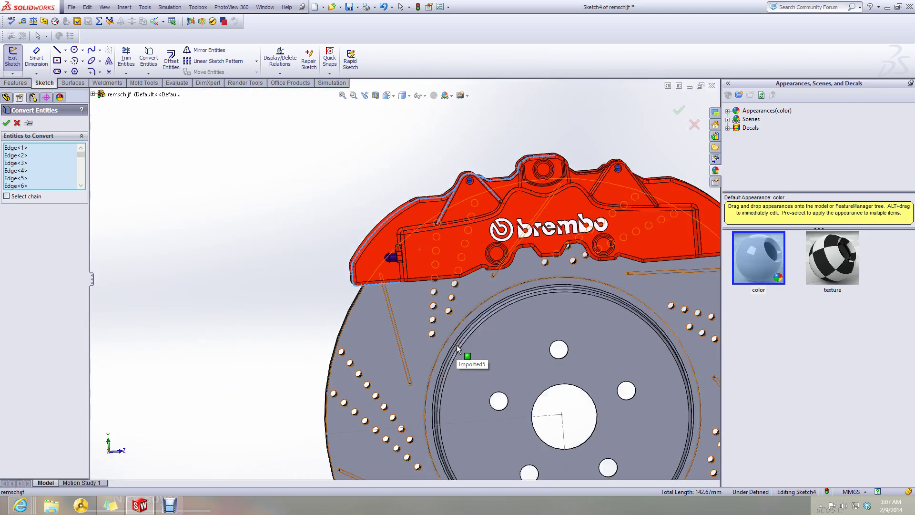
scroll(425, 305, "down", 5)
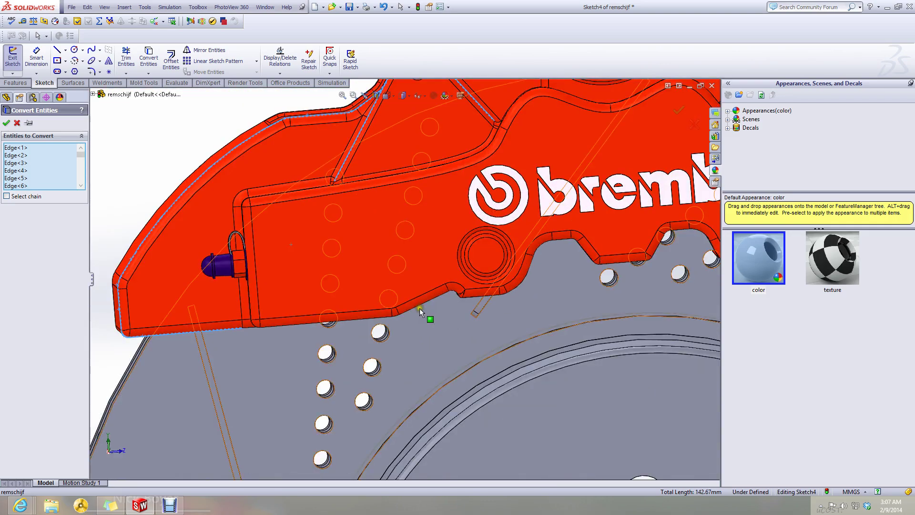
scroll(419, 307, "down", 3)
scroll(390, 298, "up", 5)
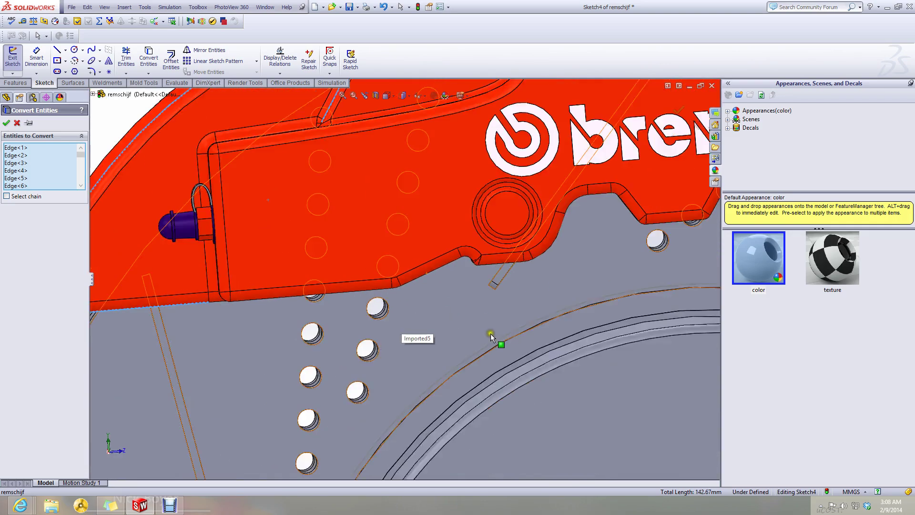
left_click(388, 96)
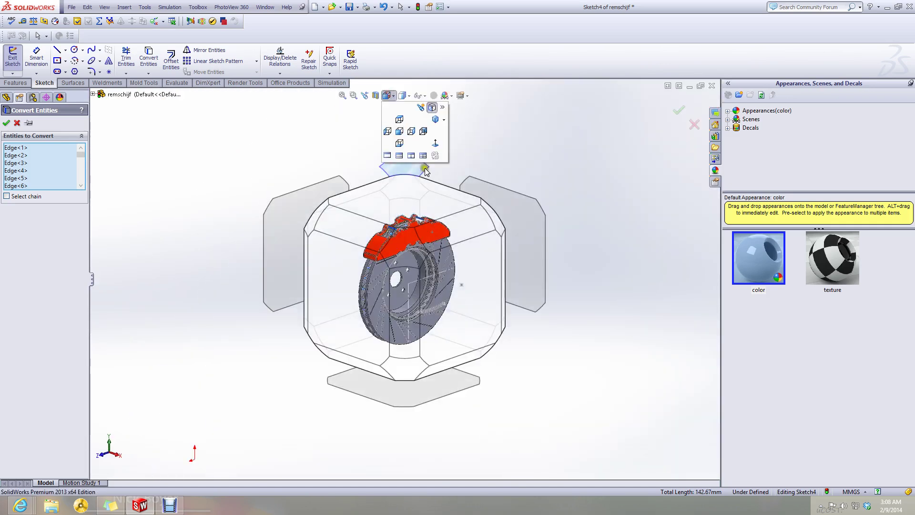
left_click(435, 148)
left_click(519, 256)
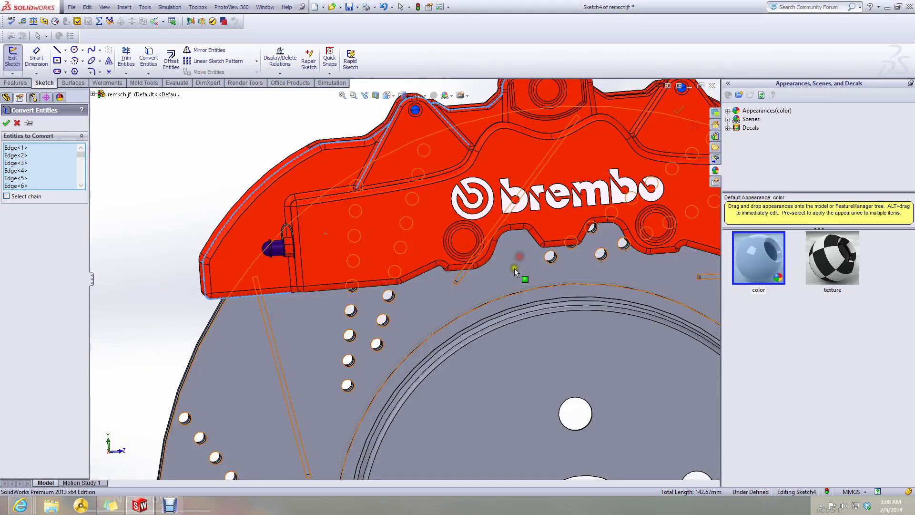
scroll(513, 268, "up", 5)
left_click(402, 95)
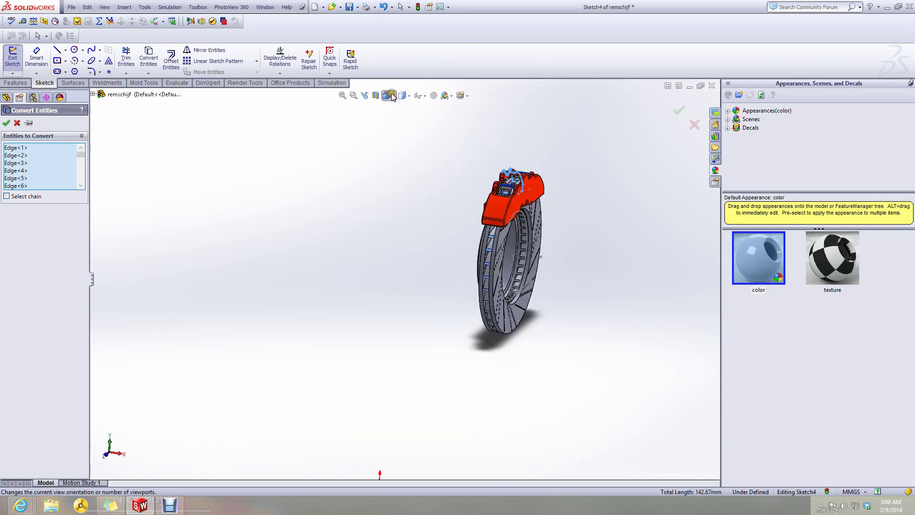
left_click(388, 96)
left_click(292, 214)
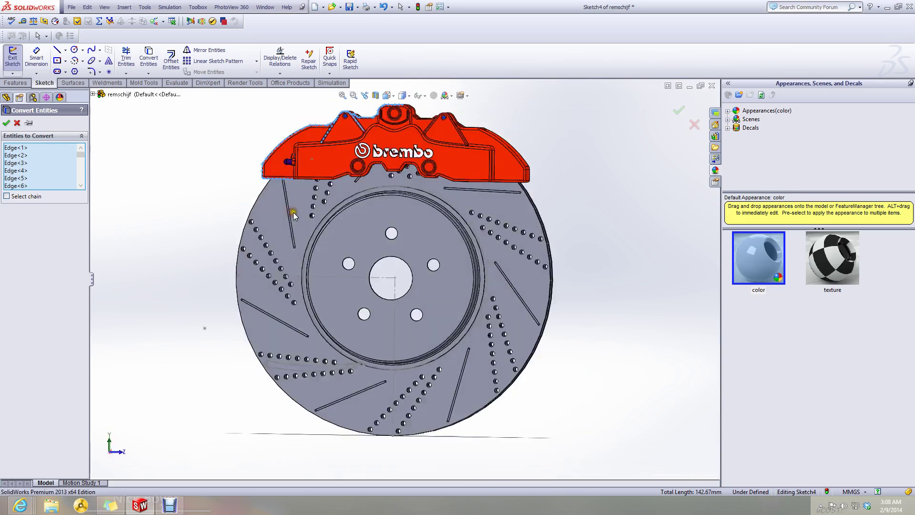
scroll(240, 190, "down", 8)
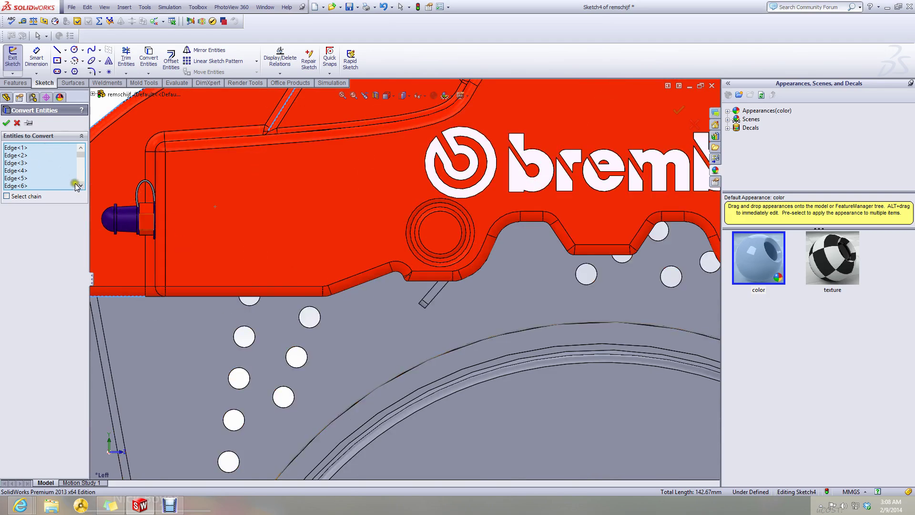
scroll(296, 290, "up", 5)
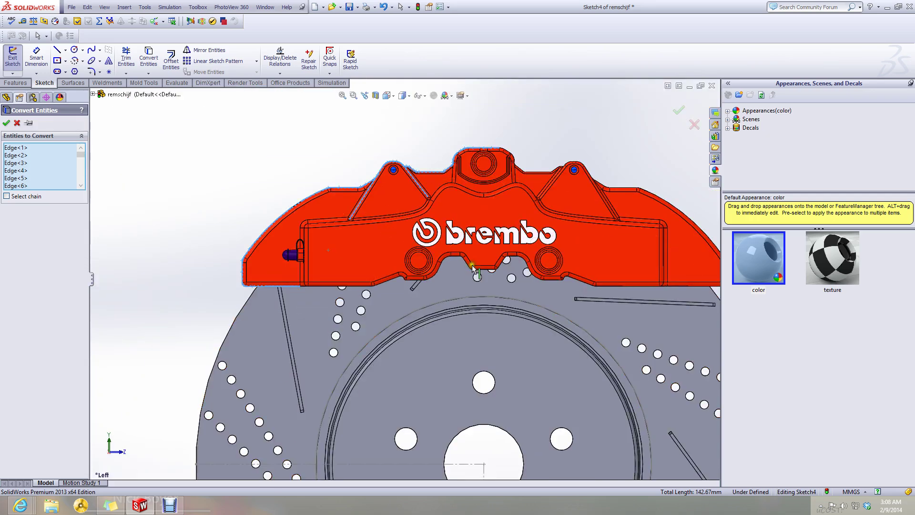
- Add the flat lower edge of the middle tooth below the brembo logo, with its corner, sloped side and adjacent notch's top edge
scroll(472, 267, "down", 5)
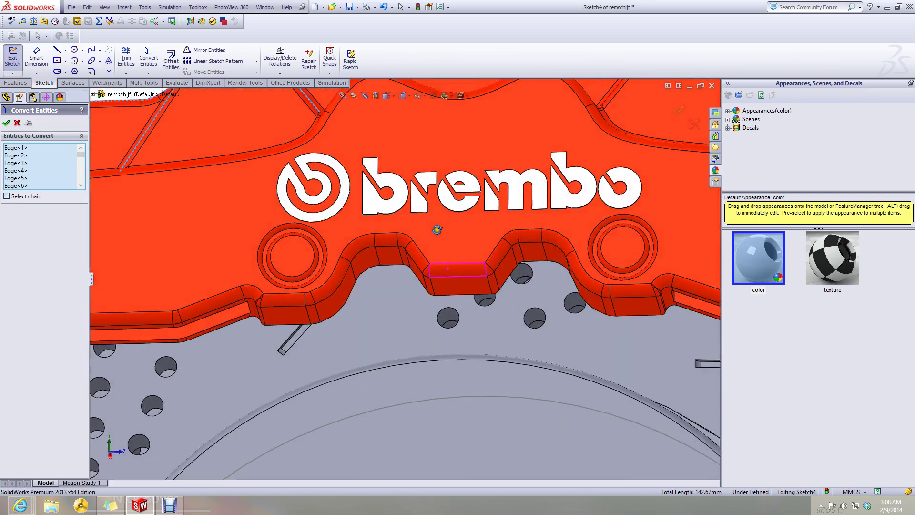
middle_click_drag(437, 230, 440, 289)
left_click(442, 291)
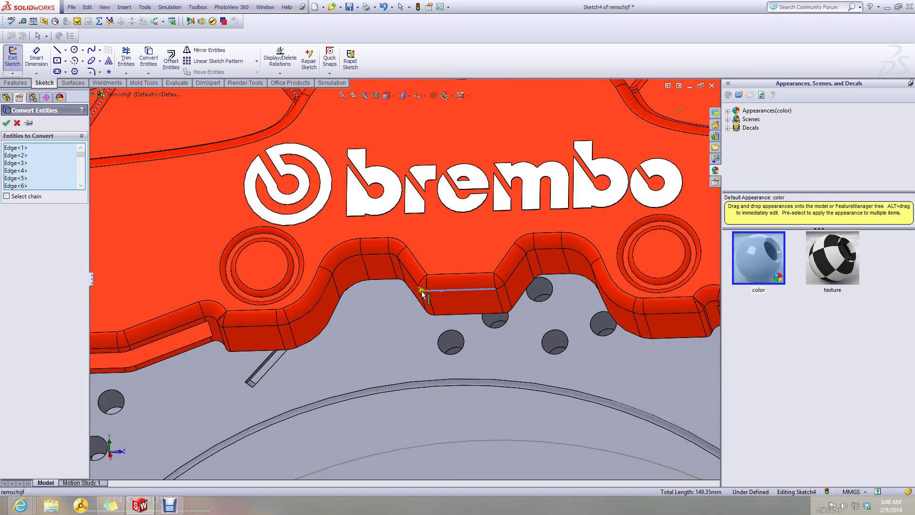
scroll(426, 293, "up", 5)
scroll(433, 296, "down", 5)
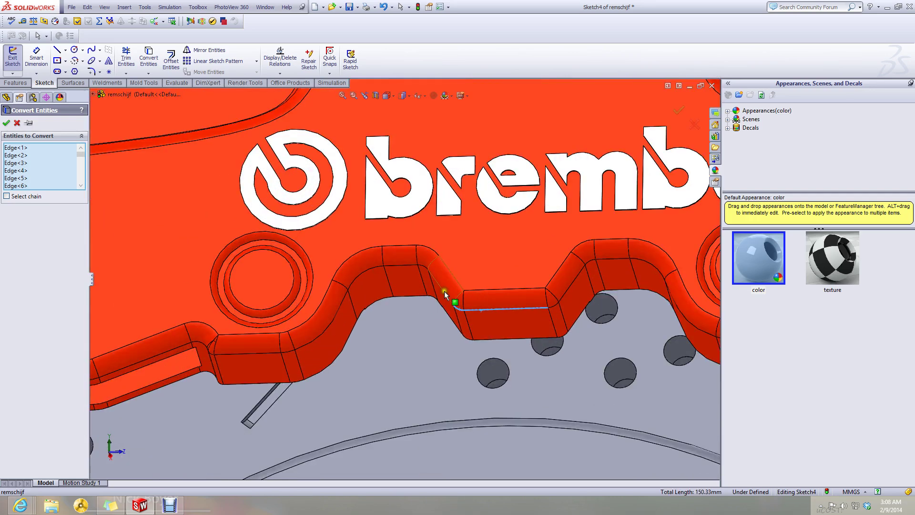
left_click(443, 294)
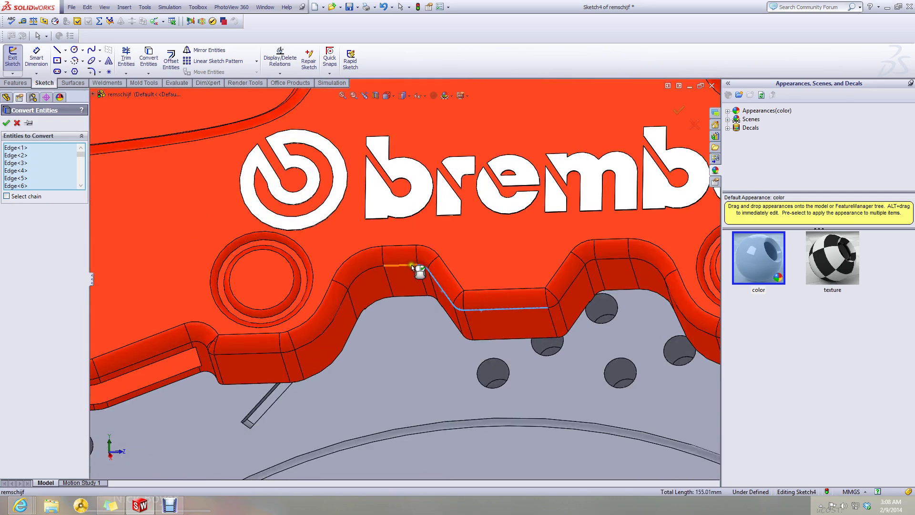
left_click(412, 265)
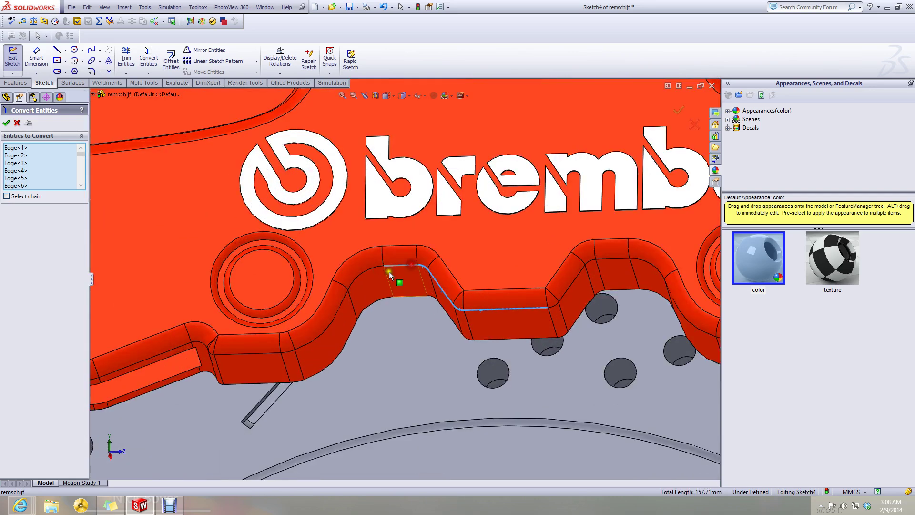
- Add the curved edges descending from the notch, the flat edge below the round boss and the small rounded corner beyond it
left_click(341, 302)
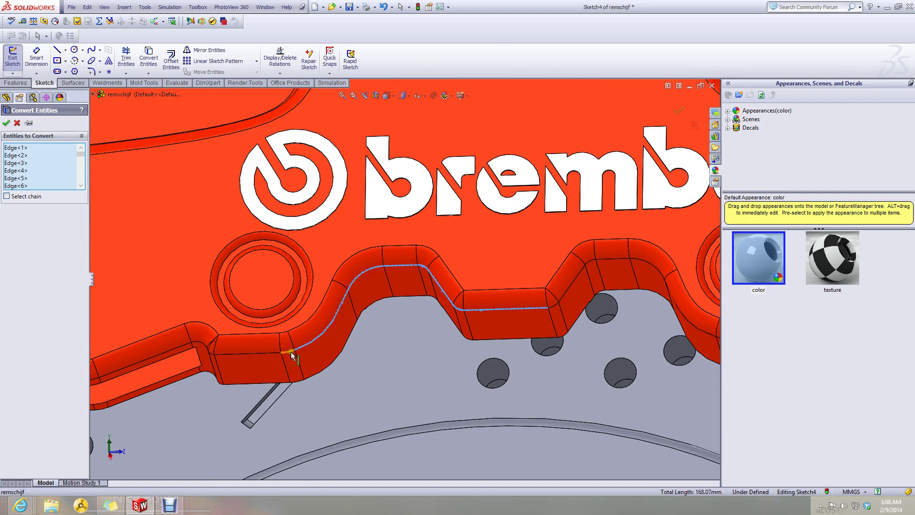
left_click(207, 351)
scroll(211, 352, "down", 3)
scroll(239, 358, "down", 3)
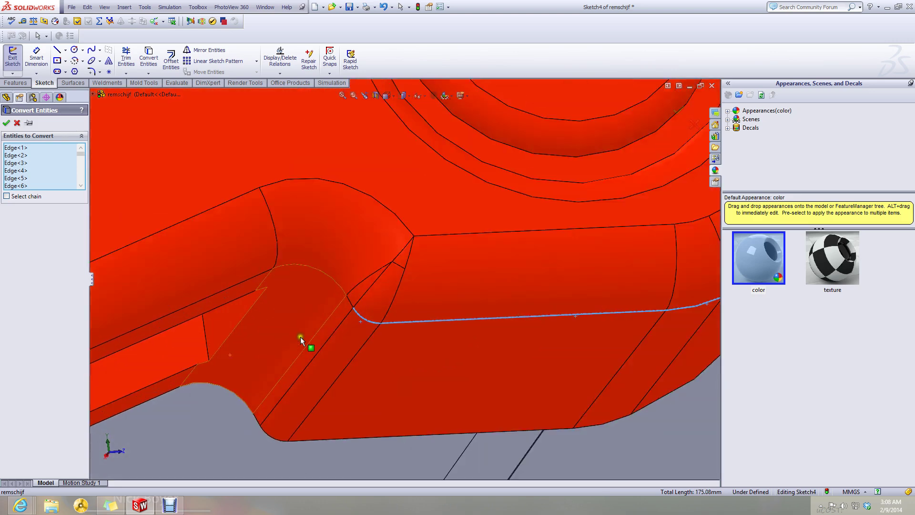
left_click(348, 302)
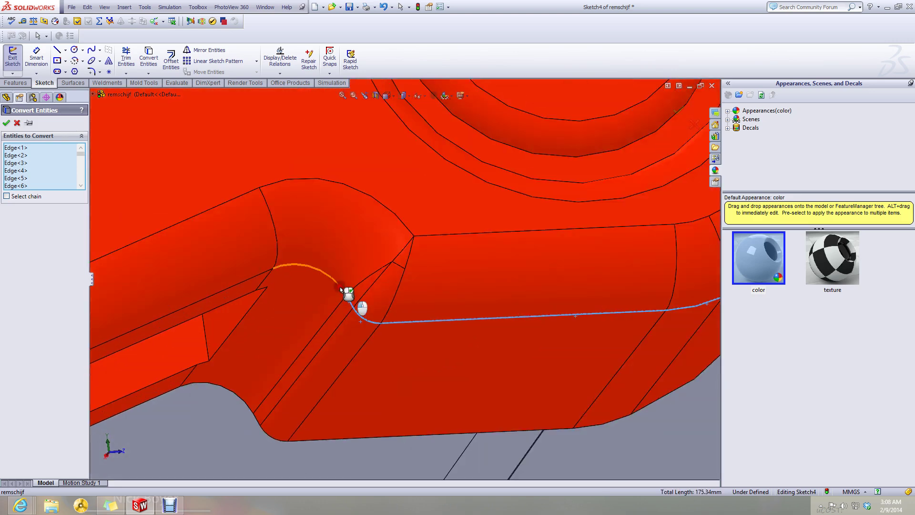
- Add the small arc and sloped edge beyond the boss, the following bend and the long straight lower edge toward the bleed nipple
scroll(343, 310, "up", 3)
left_click(324, 284)
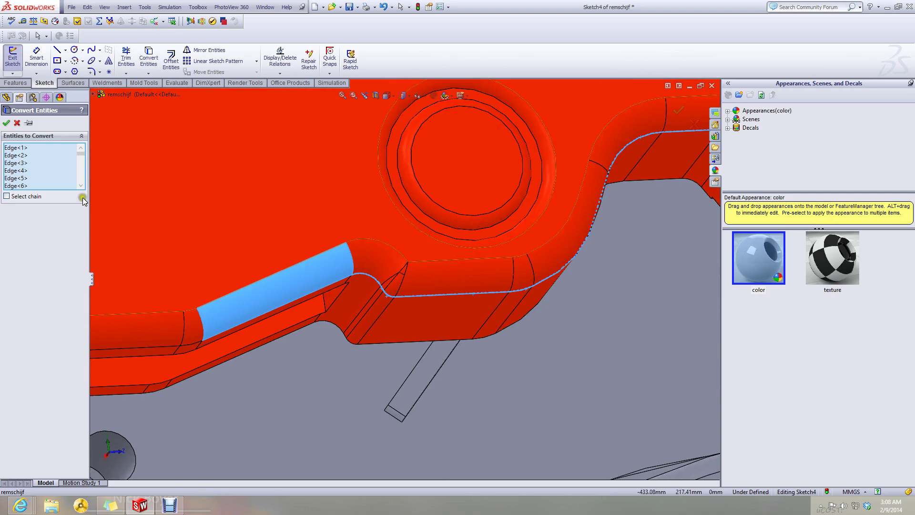
left_click(320, 278)
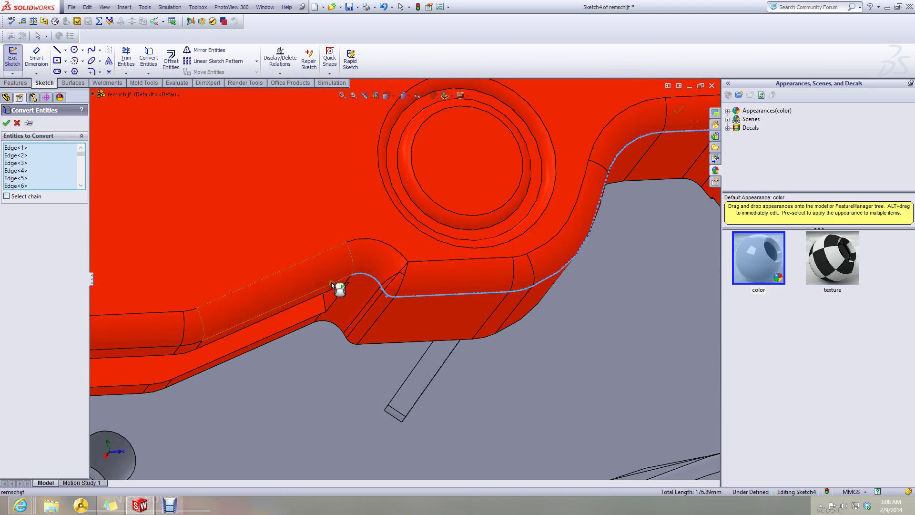
left_click(341, 287)
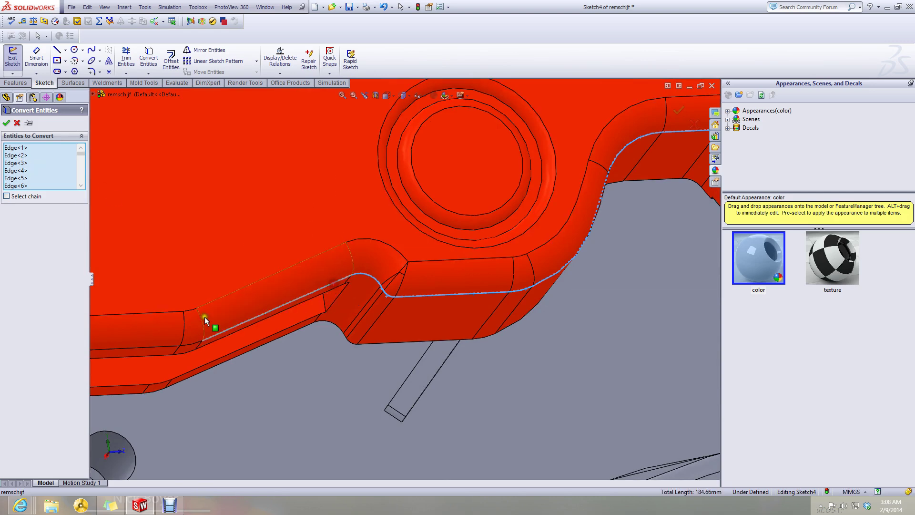
left_click(196, 345)
scroll(205, 341, "up", 5)
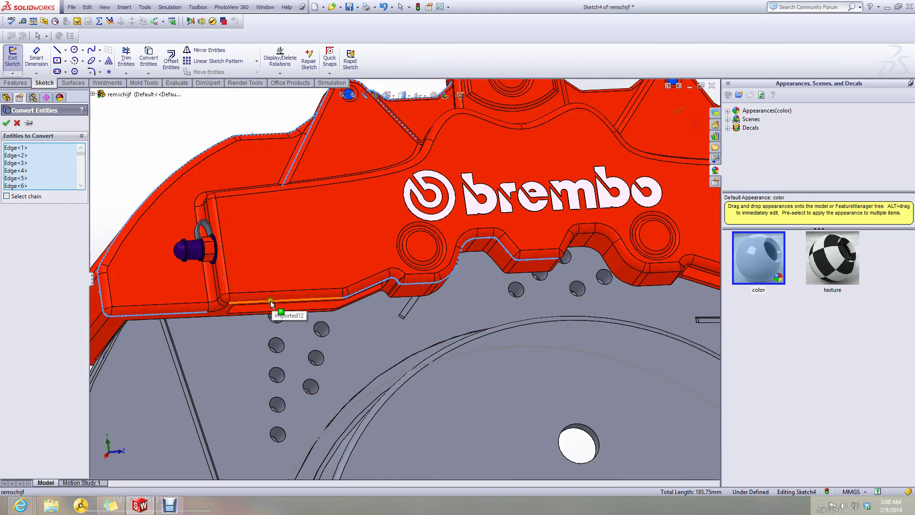
left_click(270, 304)
scroll(233, 303, "down", 2)
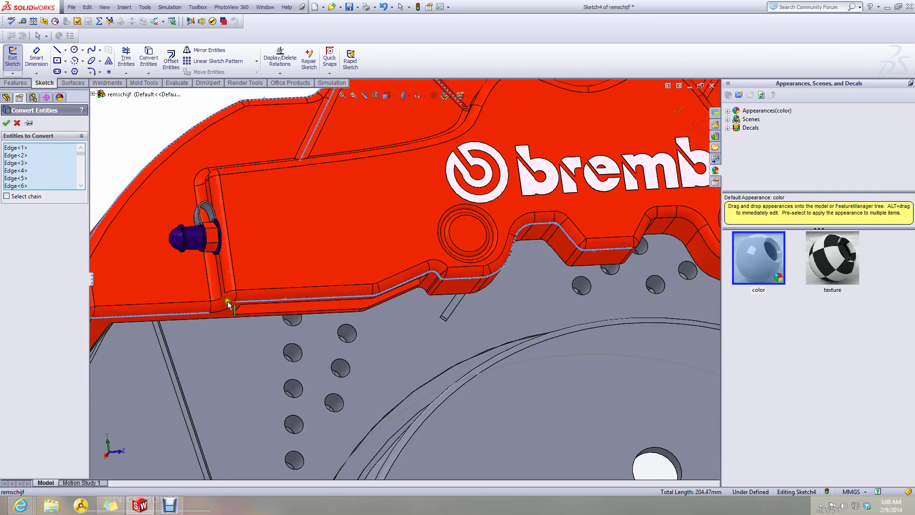
- Convert all the selected caliper outline edges into sketch entities
scroll(286, 353, "up", 5)
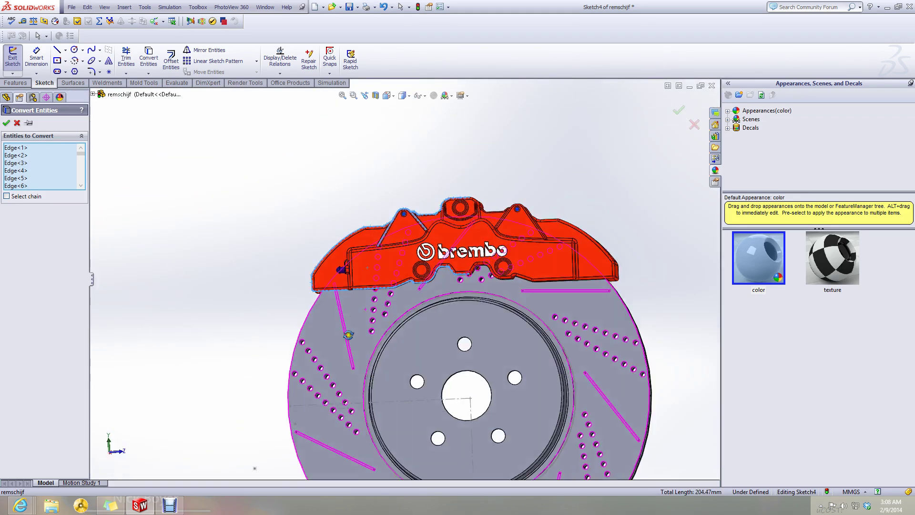
middle_click_drag(348, 348, 351, 345)
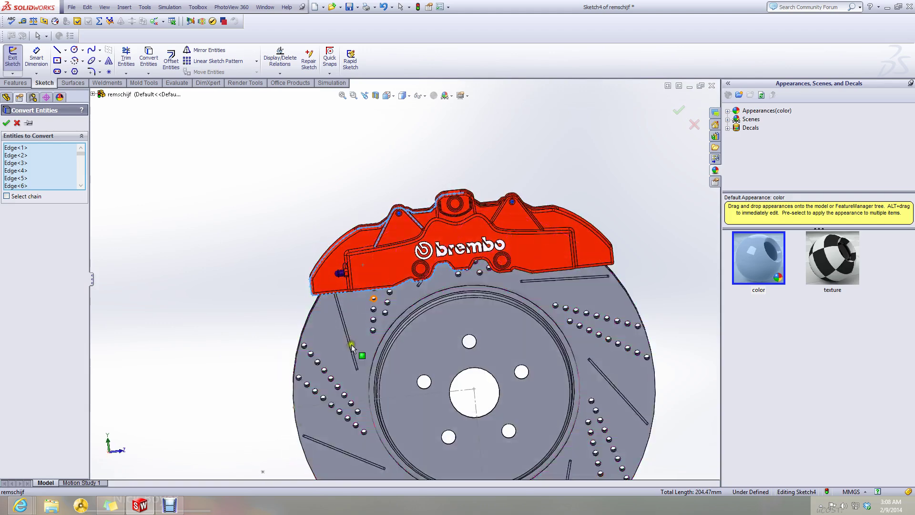
left_click(6, 123)
- Select the entire converted half-caliper outline in the Left view and copy it
scroll(443, 189, "up", 3)
left_click(388, 98)
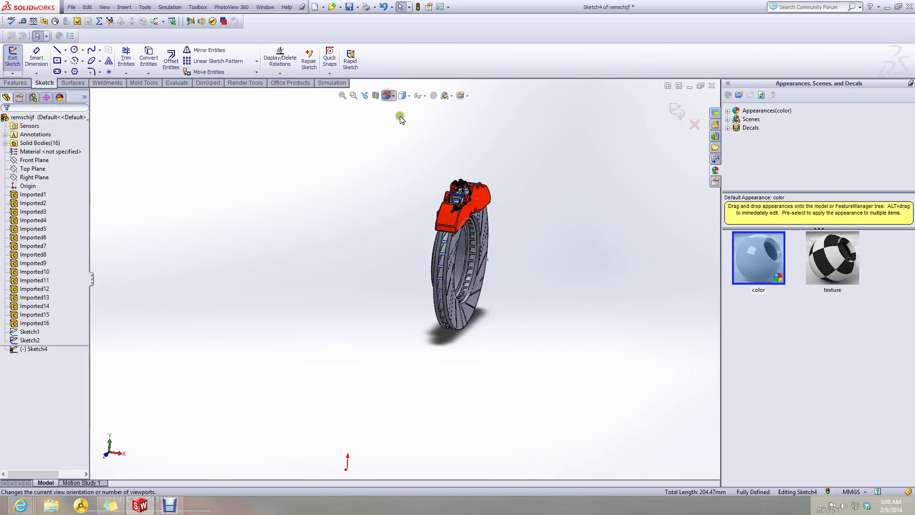
left_click(434, 144)
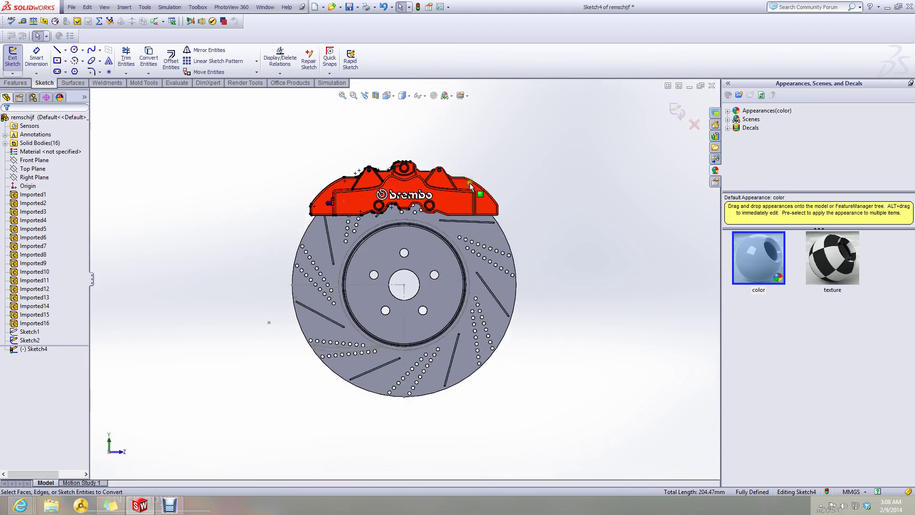
mouse_move(453, 167)
left_mouse_down()
mouse_move(382, 226)
mouse_move(164, 336)
mouse_move(179, 334)
left_mouse_up()
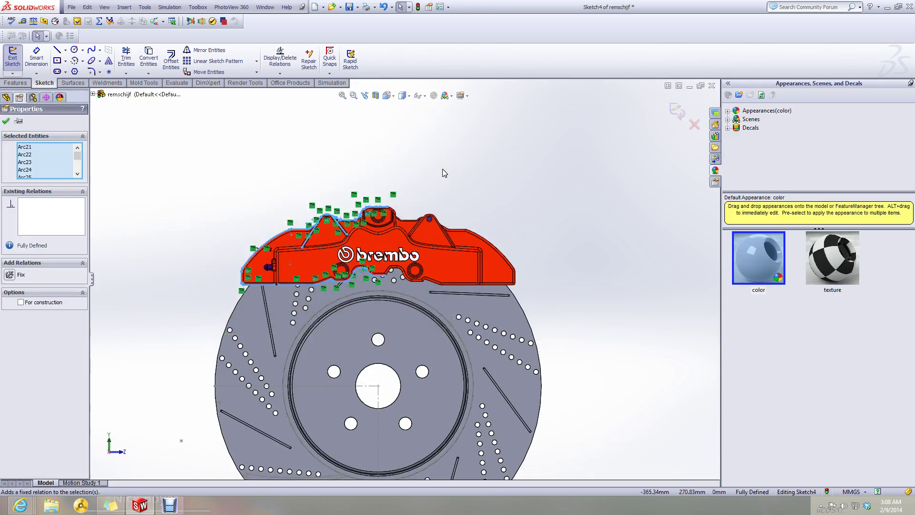
left_click(217, 191)
middle_click_drag(215, 188, 232, 234)
scroll(340, 223, "down", 5)
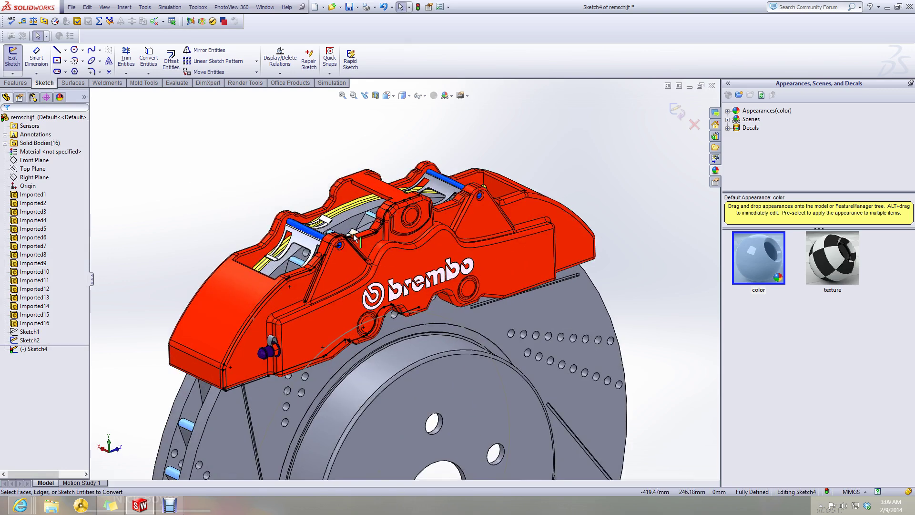
- Create a new part and paste the copied caliper outline into a sketch on its Front Plane
left_click(70, 8)
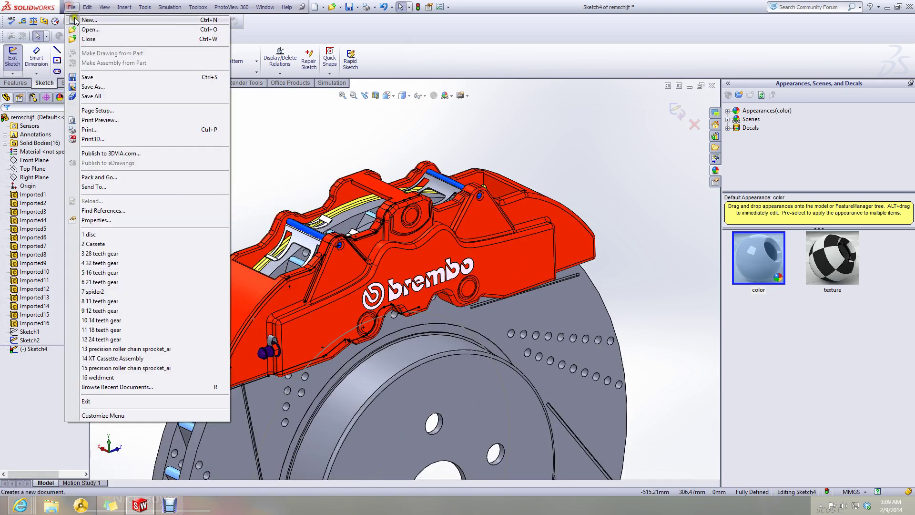
left_click(85, 28)
left_click(328, 311)
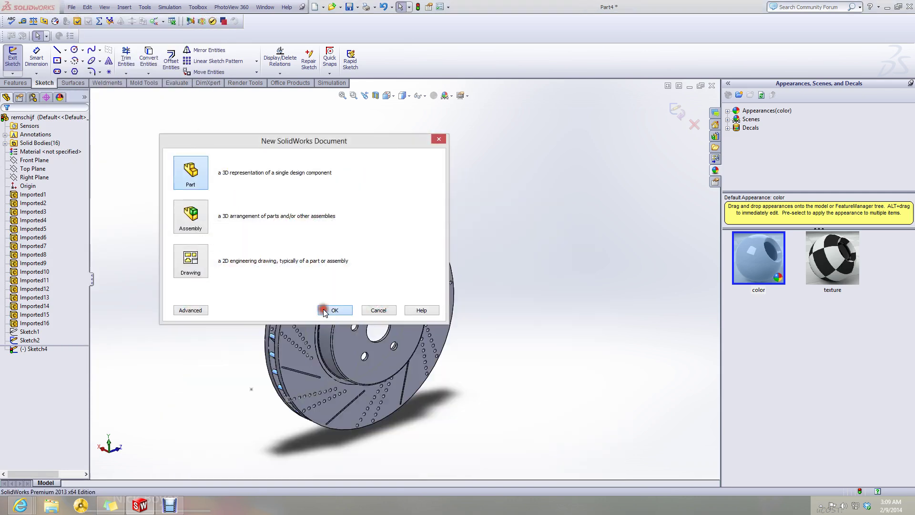
left_click(34, 151)
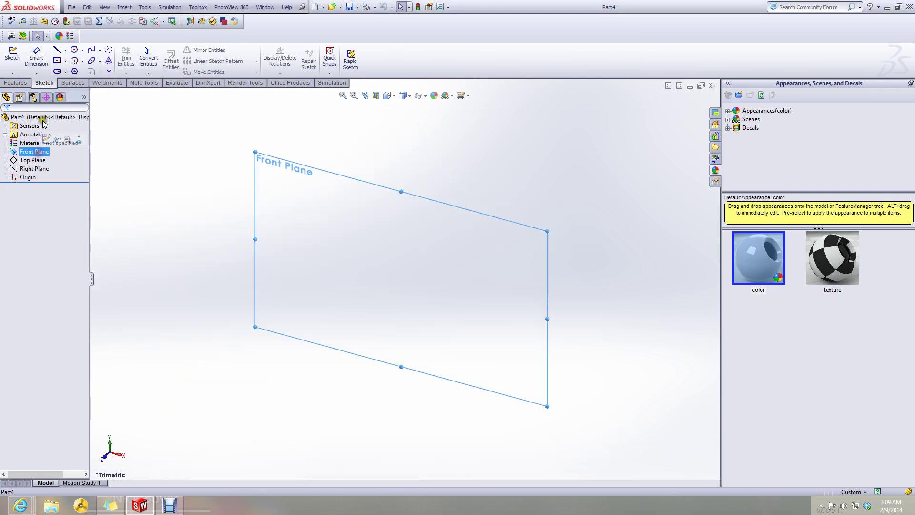
left_click(13, 55)
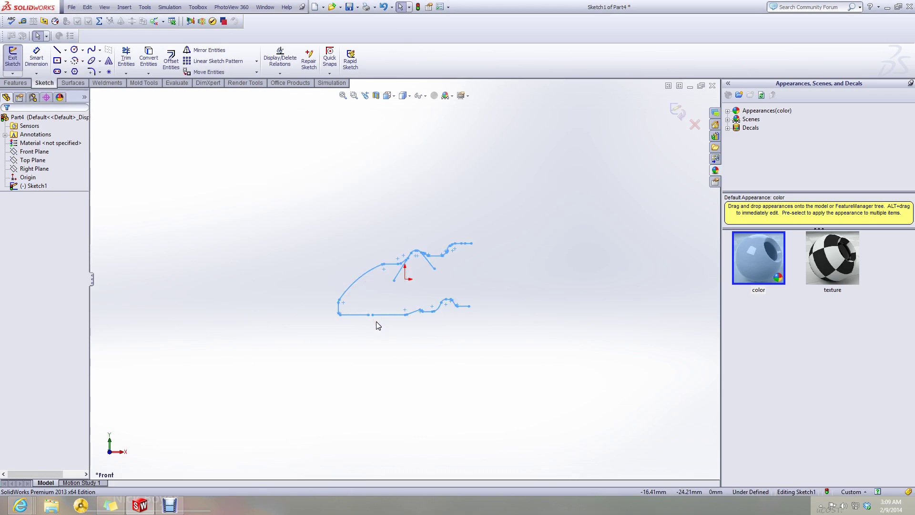
scroll(419, 268, "down", 5)
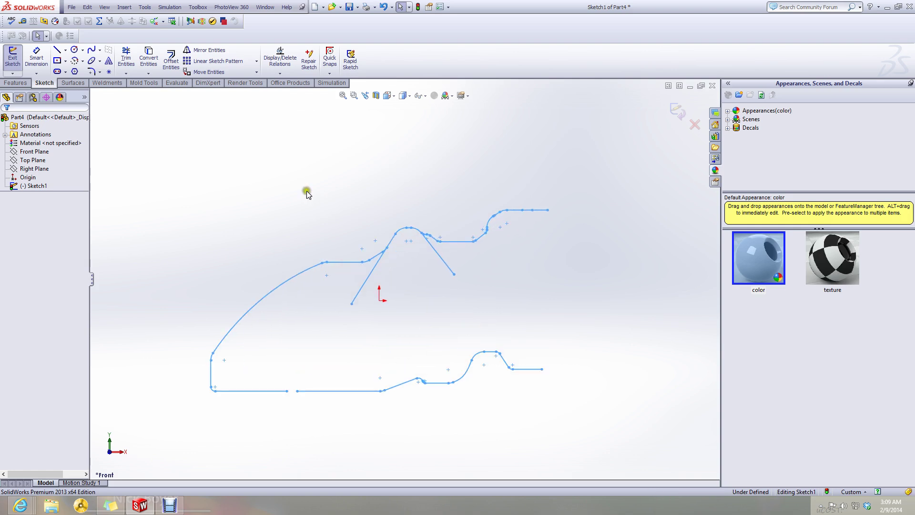
- Trim away the two diagonal lines extending inward from the rounded bump on the outline's upper edge
left_click(126, 58)
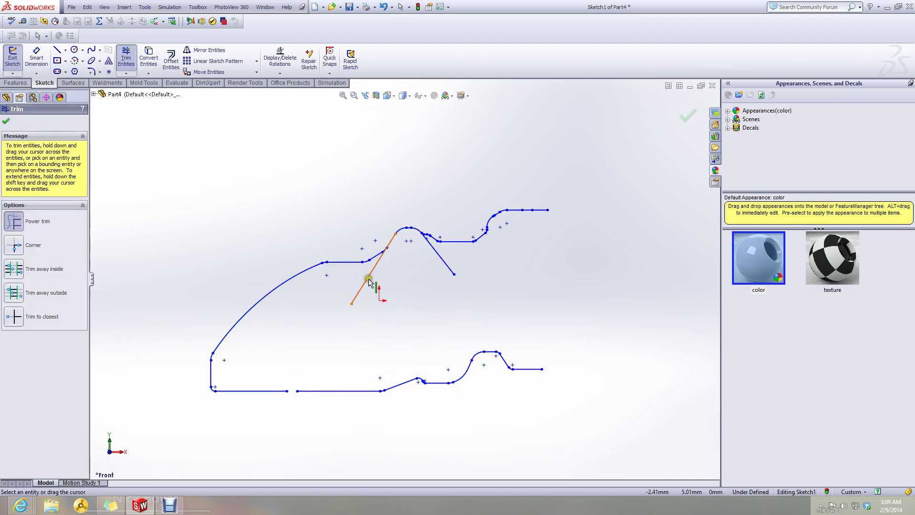
left_click_drag(379, 280, 341, 278)
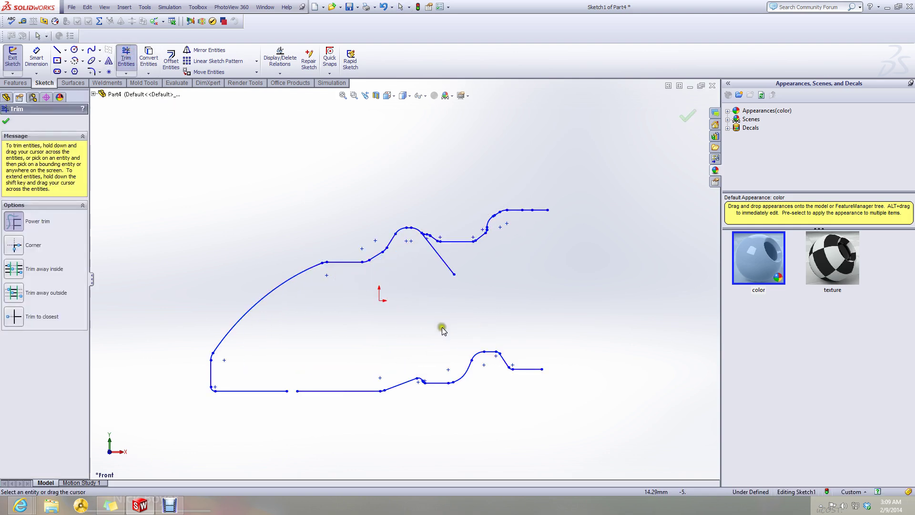
left_click_drag(478, 260, 414, 271)
scroll(429, 310, "up", 4)
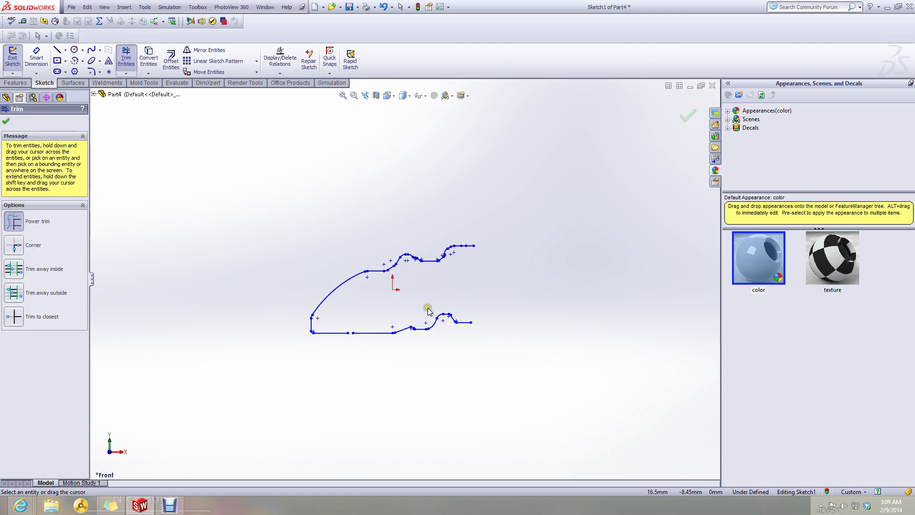
scroll(358, 325, "down", 4)
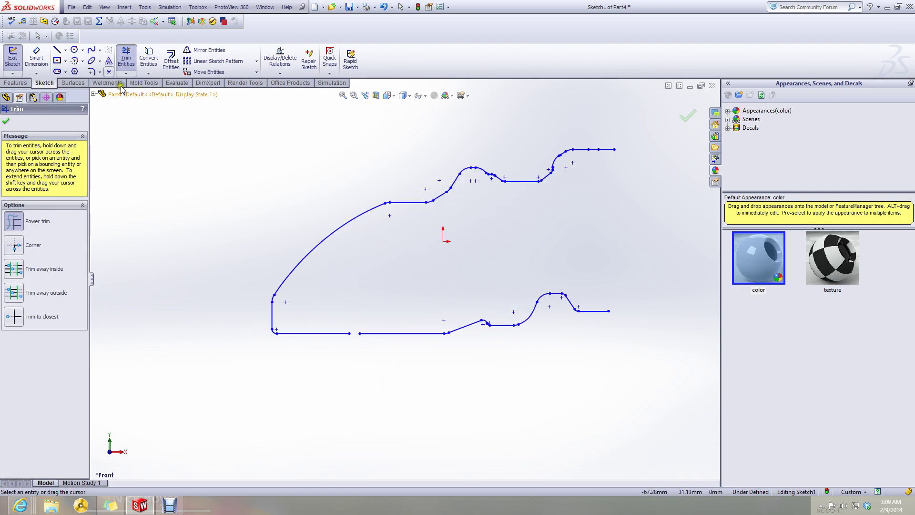
key("Escape")
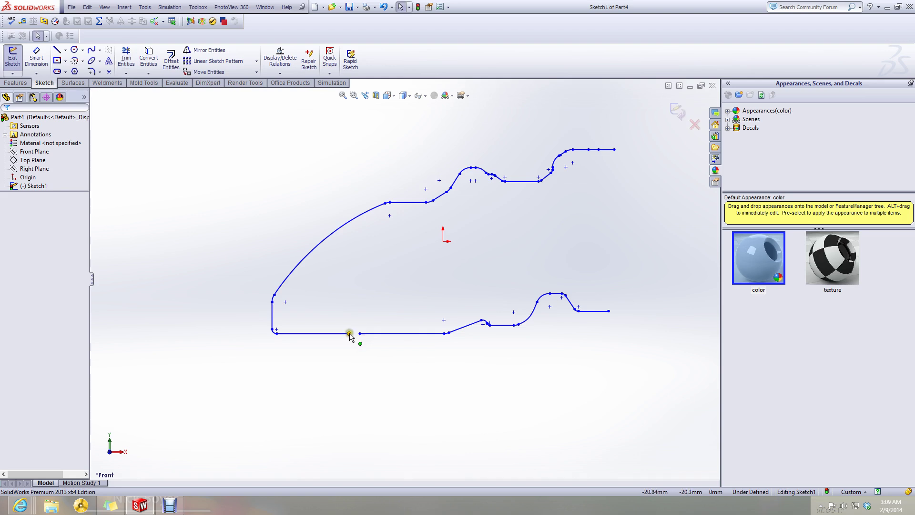
- Close the gap in the outline's long straight lower edge by joining its two loose endpoints
left_click_drag(349, 333, 362, 333)
left_click(378, 370)
scroll(377, 375, "up", 6)
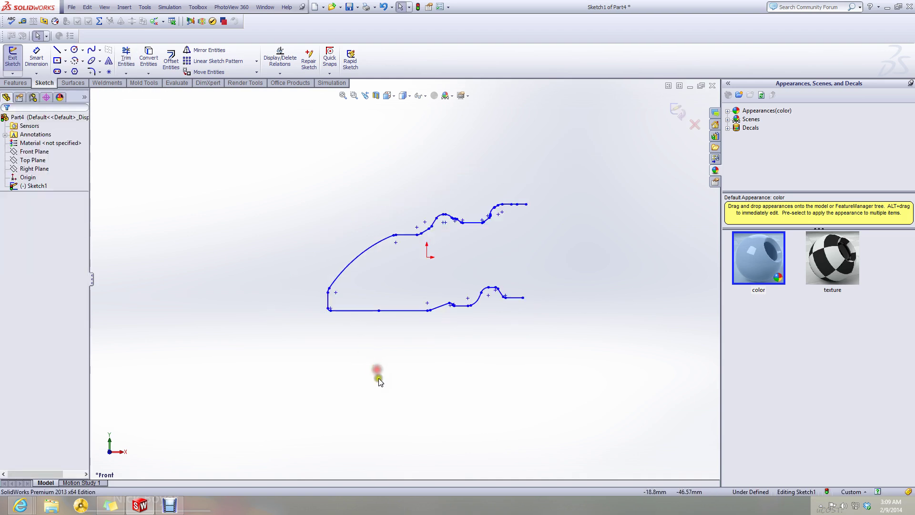
- Draw a vertical centerline about 36 mm long between the midpoints of the lower and upper flat edges at the outline's open end
scroll(496, 256, "down", 3)
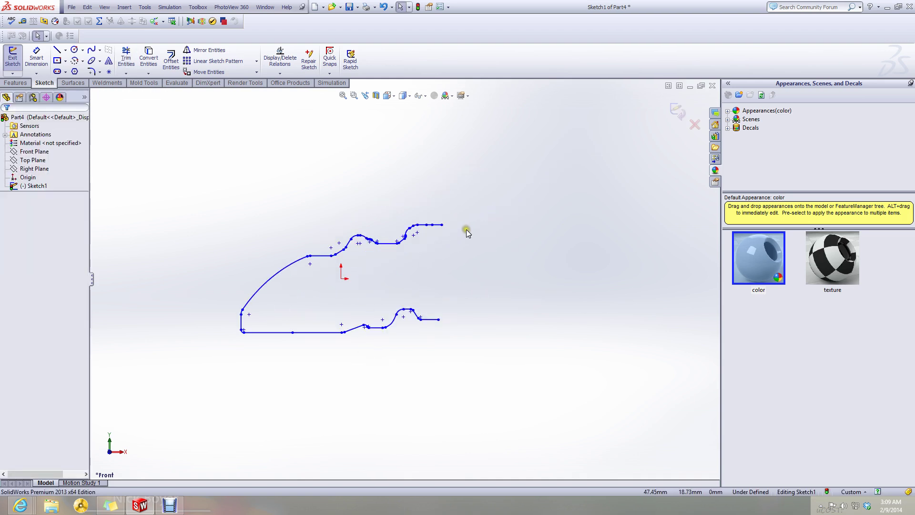
scroll(465, 230, "down", 1)
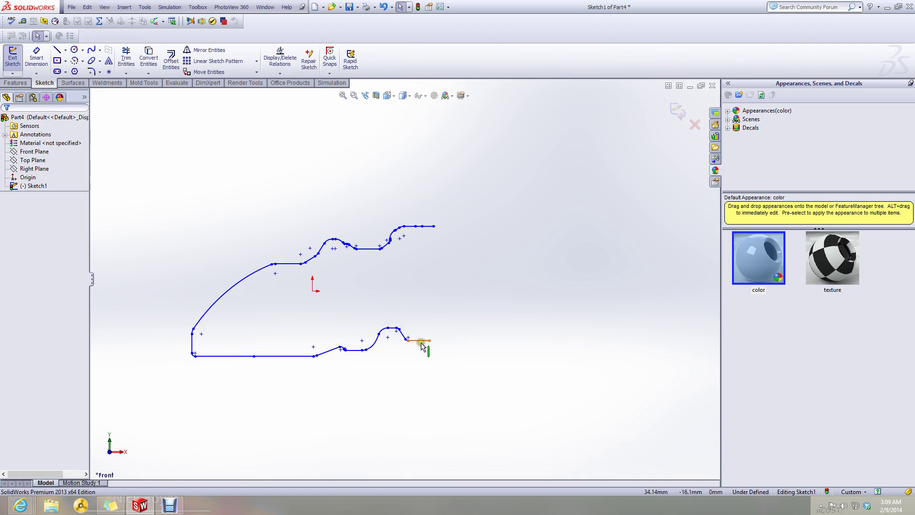
left_click(66, 50)
left_click(69, 69)
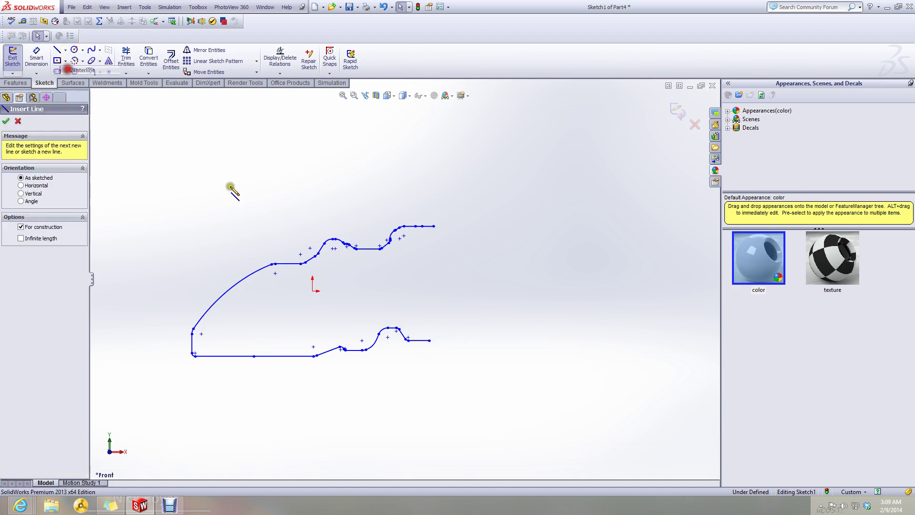
left_click(418, 340)
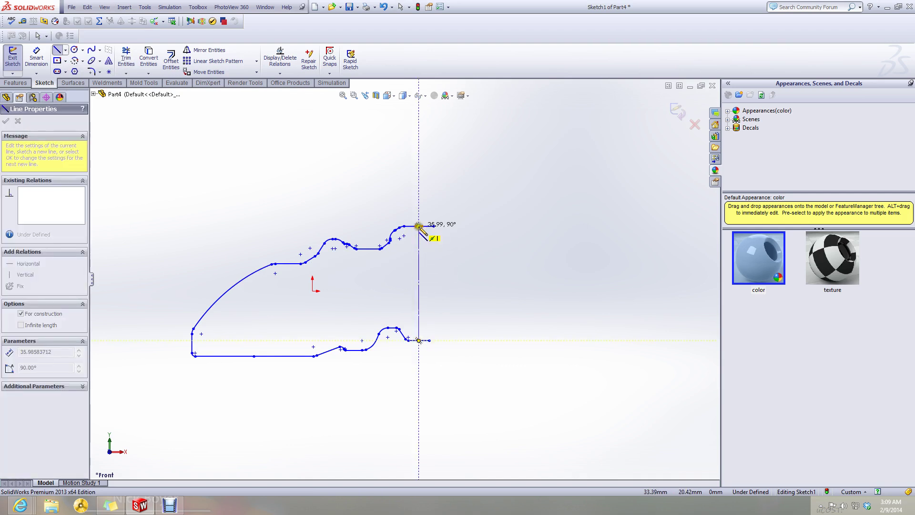
scroll(419, 225, "down", 3)
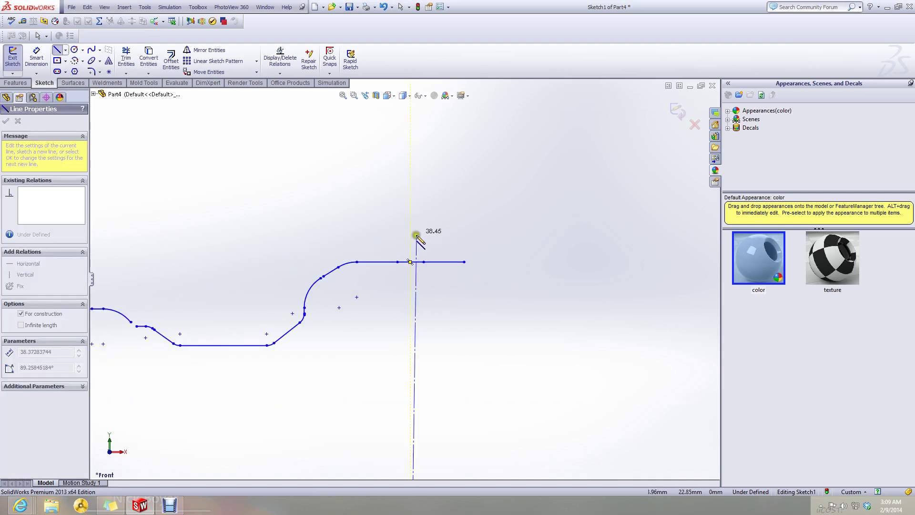
left_click(408, 261)
scroll(461, 378, "up", 3)
key("Escape")
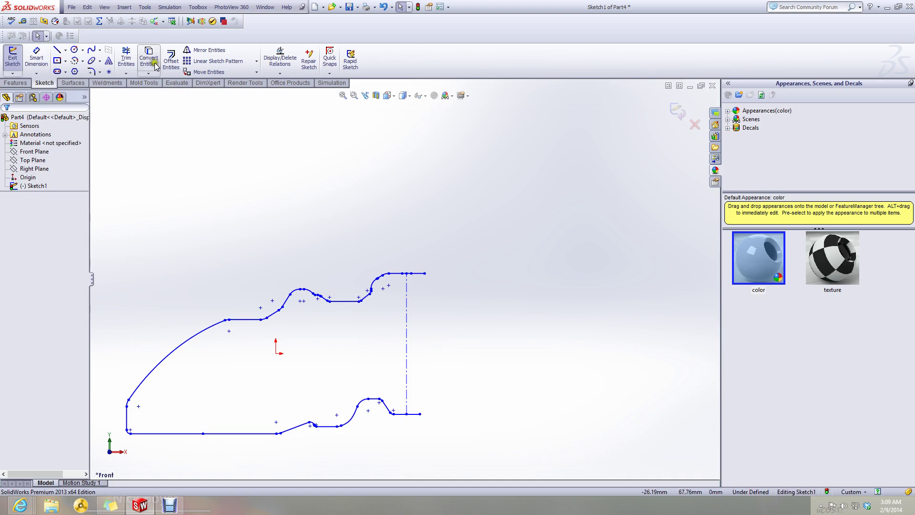
- Trim the upper and lower flat edges where they extend past the vertical centerline
left_click(128, 57)
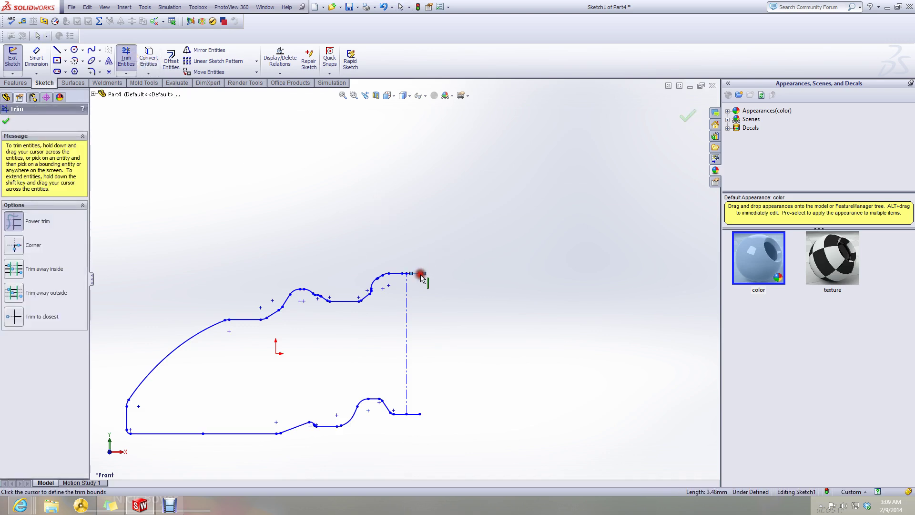
scroll(423, 271, "down", 3)
mouse_move(413, 240)
left_mouse_down()
mouse_move(414, 323)
mouse_move(392, 256)
left_mouse_up()
scroll(400, 286, "up", 7)
scroll(411, 365, "down", 6)
left_click_drag(408, 354, 403, 427)
scroll(412, 362, "up", 2)
scroll(403, 329, "up", 5)
key("Escape")
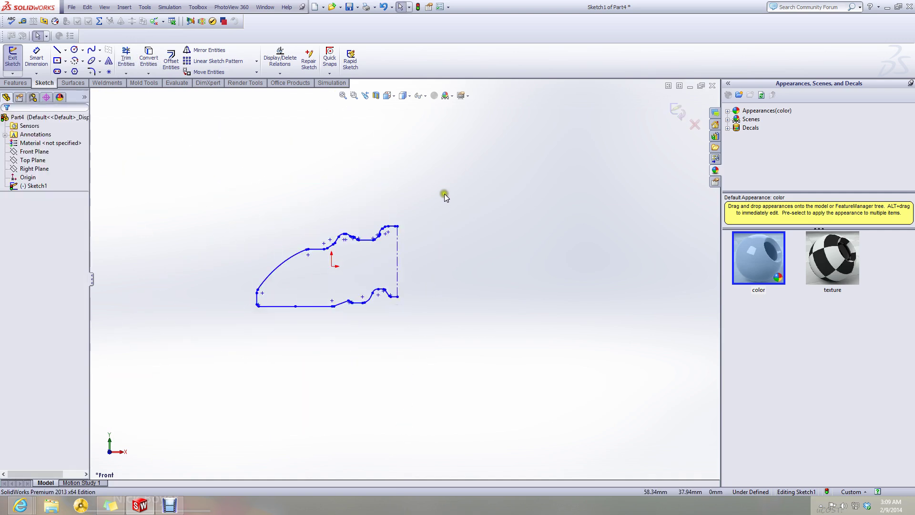
- Mirror the whole half-caliper outline about the vertical centerline
left_click_drag(444, 192, 141, 389)
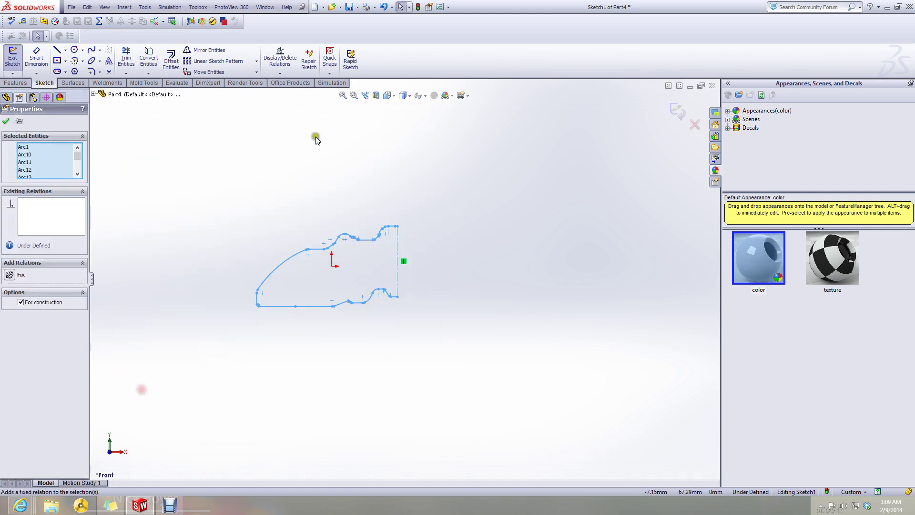
left_click(202, 51)
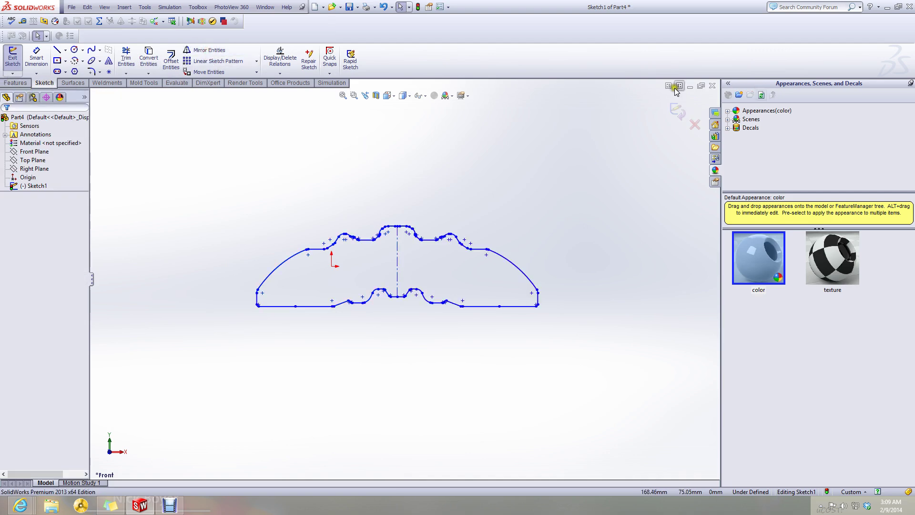
- Switch to the remschijf part and measure the distance between the caliper's logo-side face and its parallel opposite side face
left_click(690, 85)
left_click(48, 482)
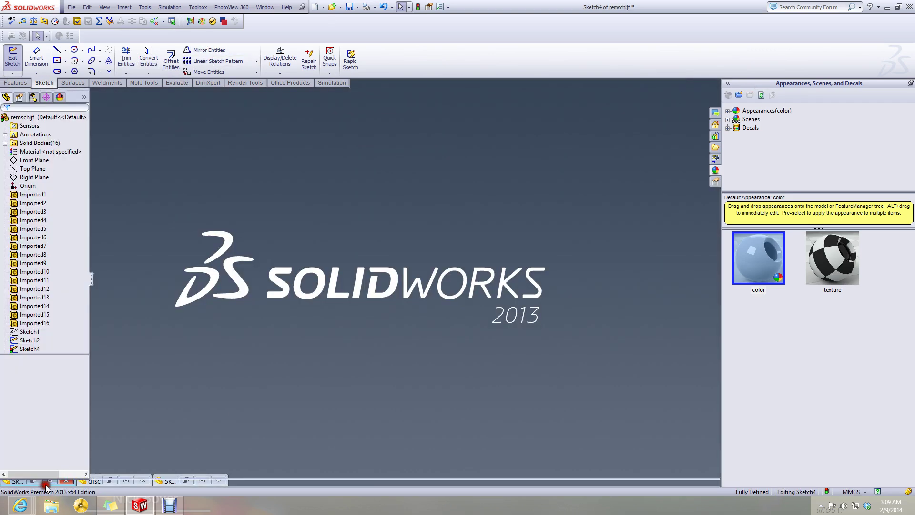
scroll(312, 317, "down", 2)
middle_click_drag(312, 318, 292, 284)
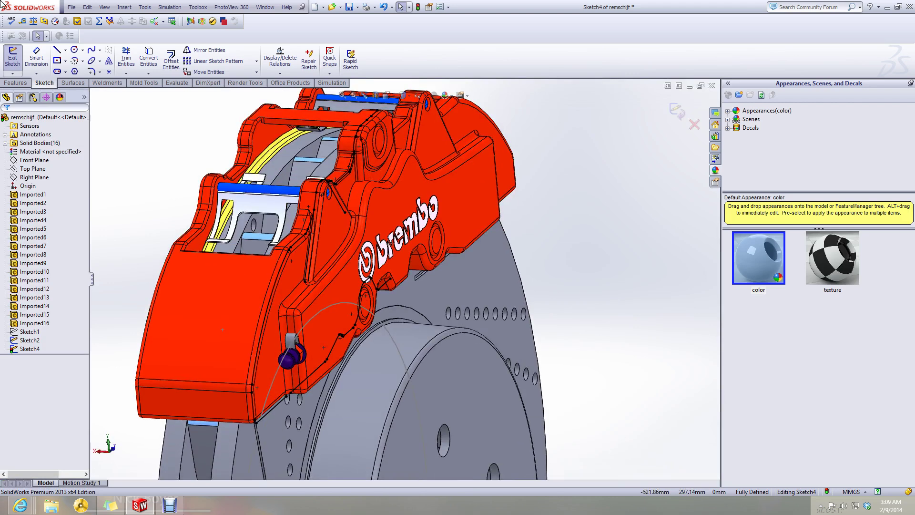
left_click(22, 21)
scroll(137, 247, "up", 2)
scroll(406, 378, "down", 2)
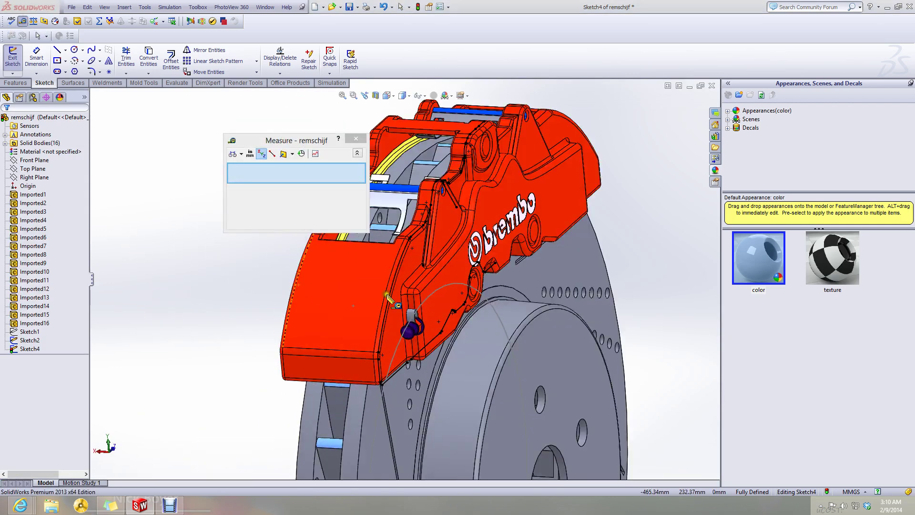
left_click(395, 296)
scroll(214, 300, "down", 3)
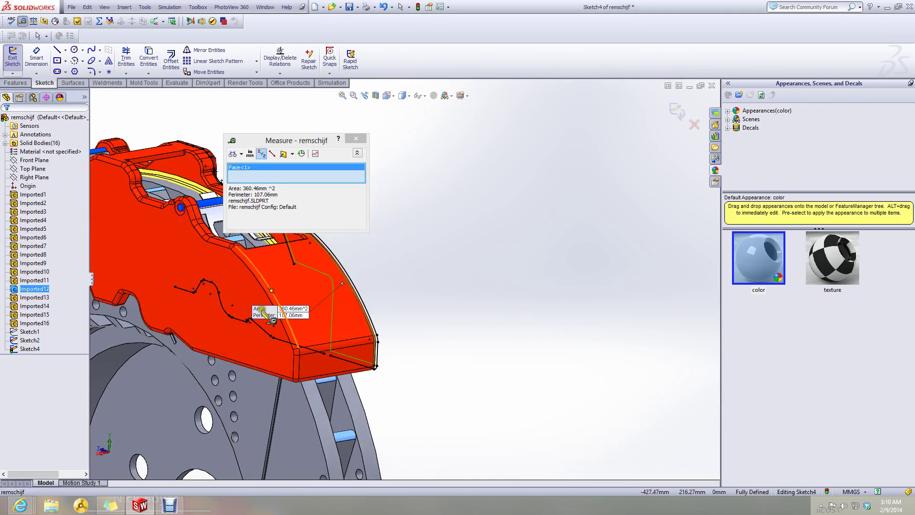
left_click(192, 305)
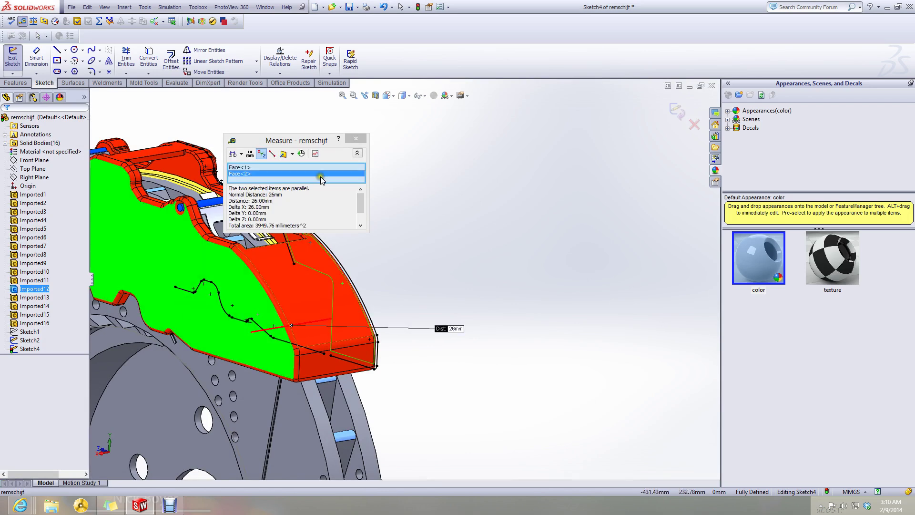
key("Escape")
scroll(490, 264, "up", 2)
mouse_move(490, 265)
middle_mouse_down()
mouse_move(399, 300)
mouse_move(382, 282)
mouse_move(582, 139)
middle_mouse_up()
- Switch from the remschijf reference back to the new part with the mirrored caliper outline
left_click(689, 85)
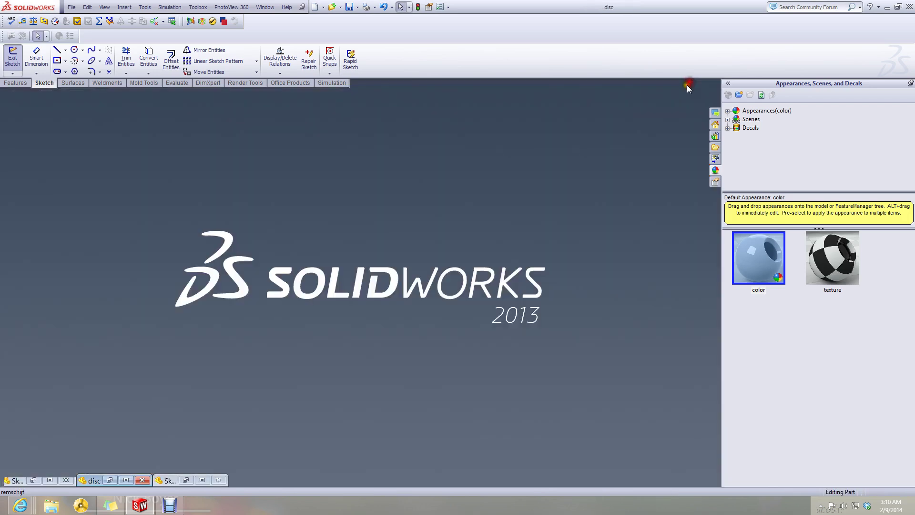
left_click(197, 479)
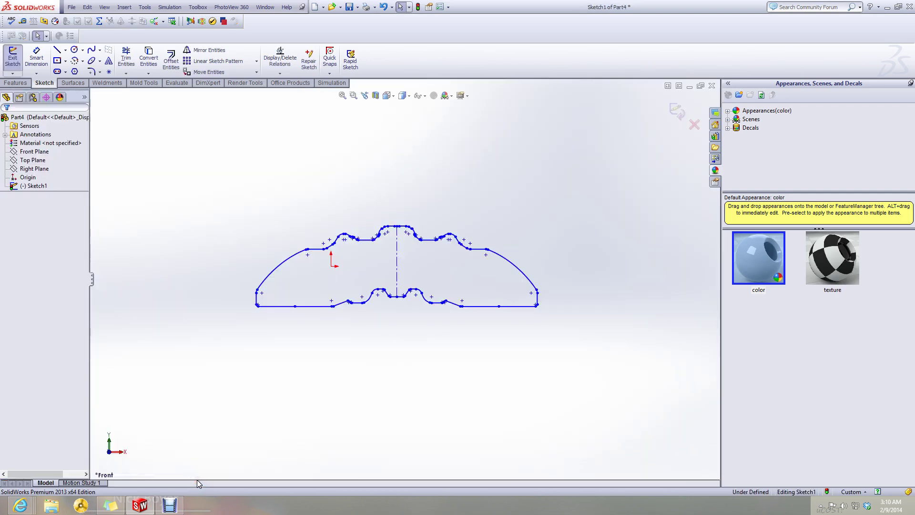
left_click(16, 83)
left_click(16, 58)
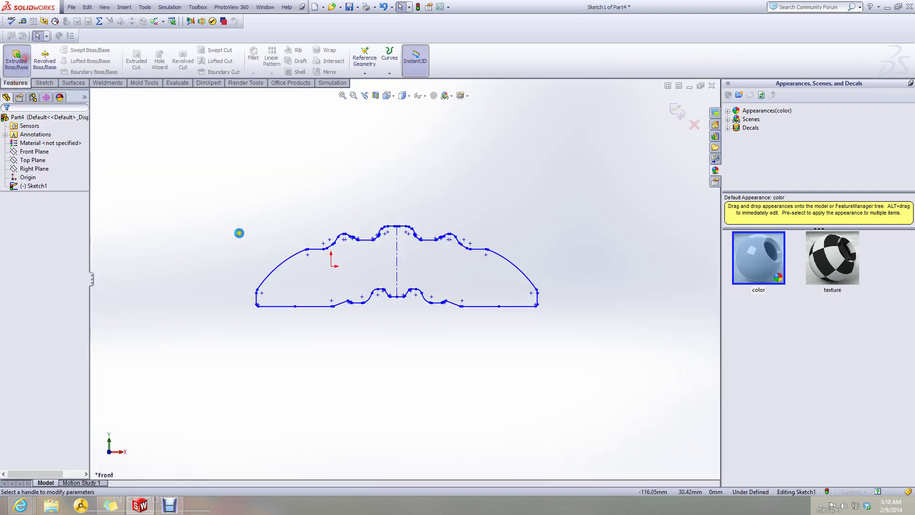
left_click(369, 261)
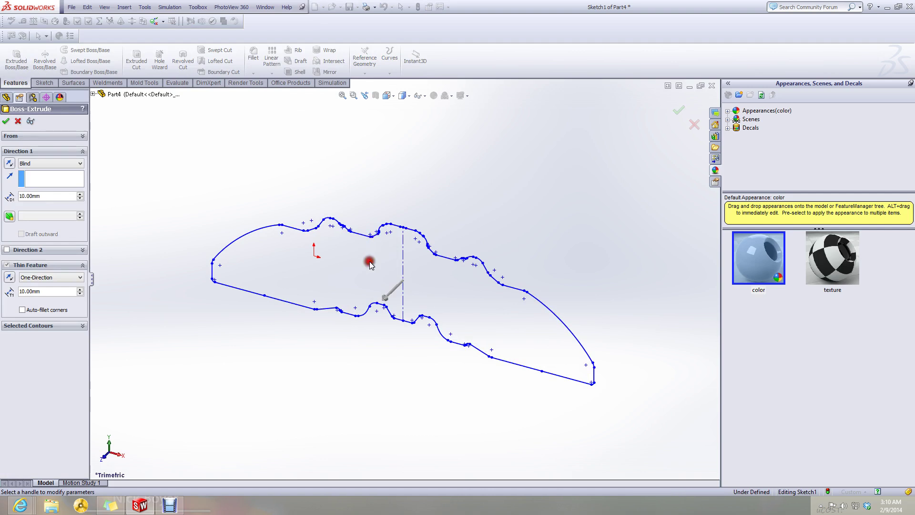
left_click(33, 324)
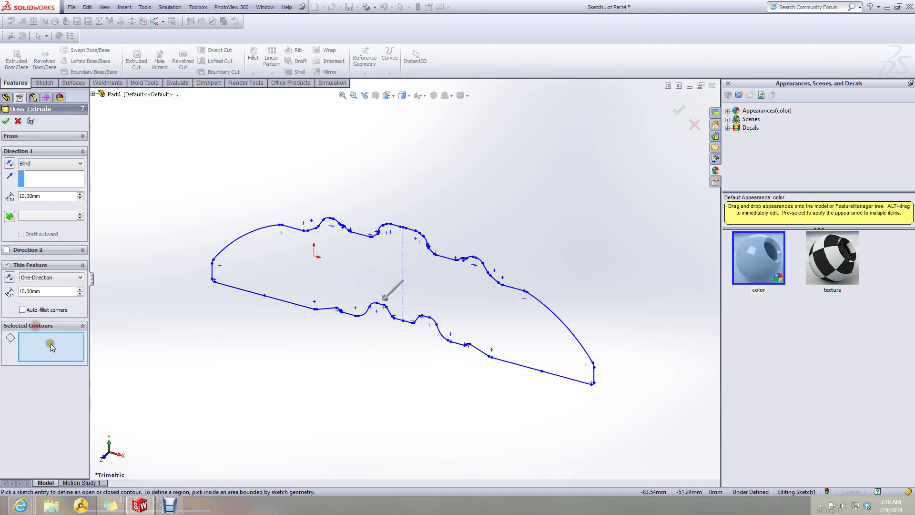
left_click(296, 245)
scroll(347, 272, "down", 5)
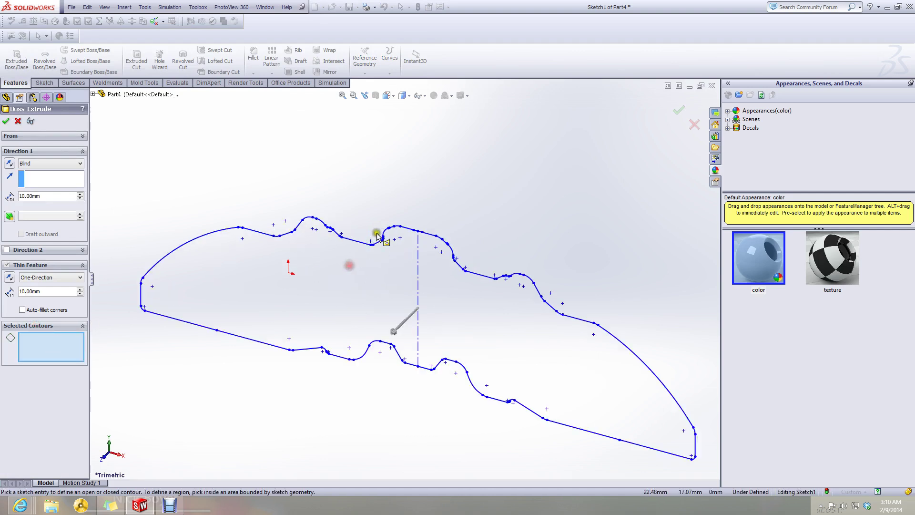
key("Escape")
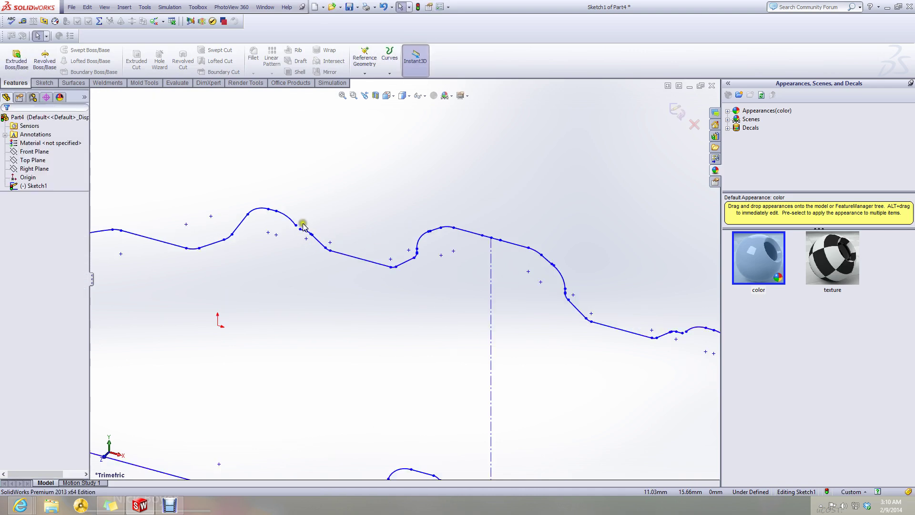
- Return to the front view and examine the outline's upper edge around the bump beside the center for breaks between segments
scroll(298, 266, "down", 3)
scroll(298, 267, "up", 3)
left_click(394, 93)
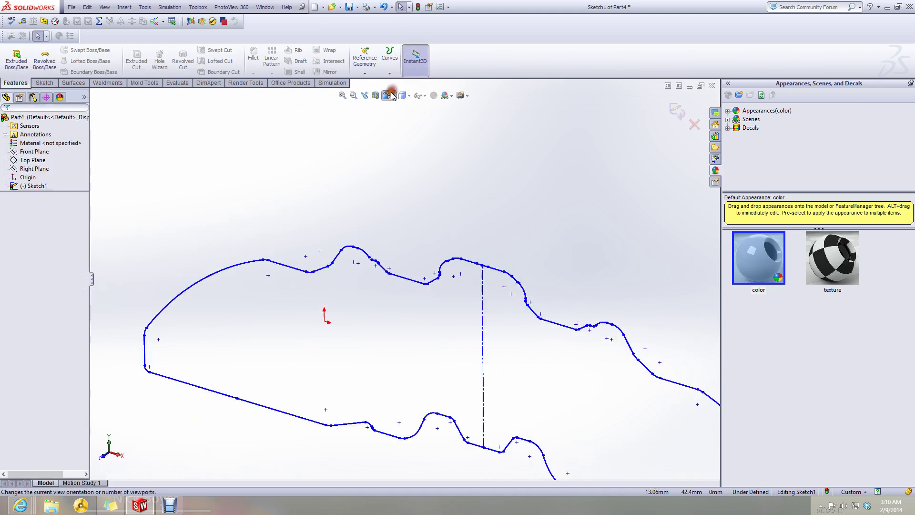
left_click(435, 139)
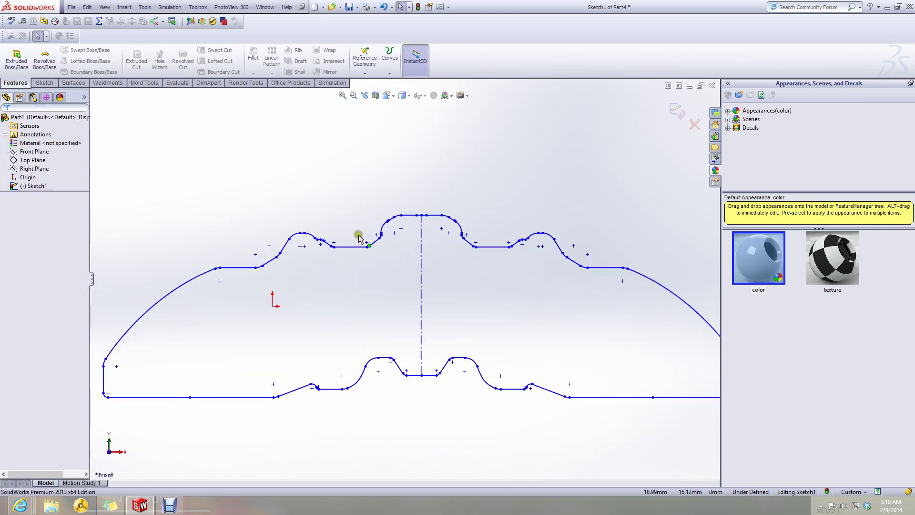
scroll(317, 246, "down", 8)
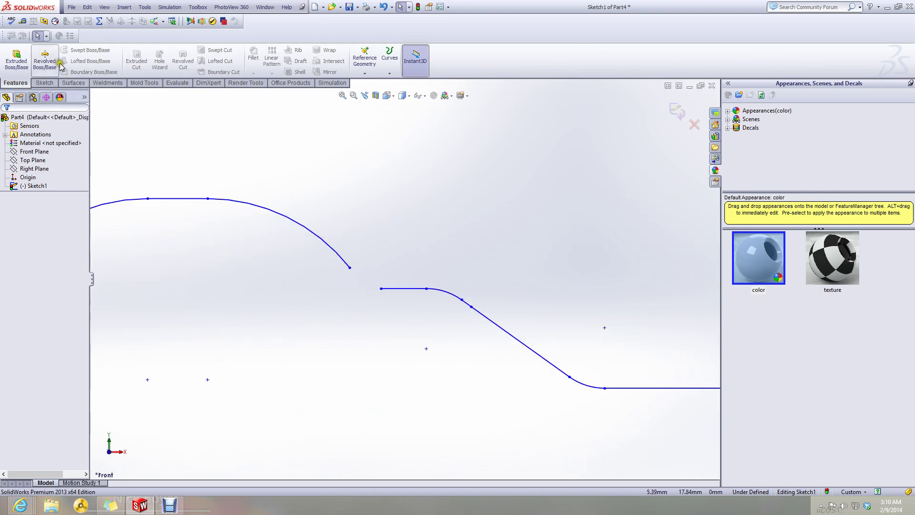
left_click(45, 82)
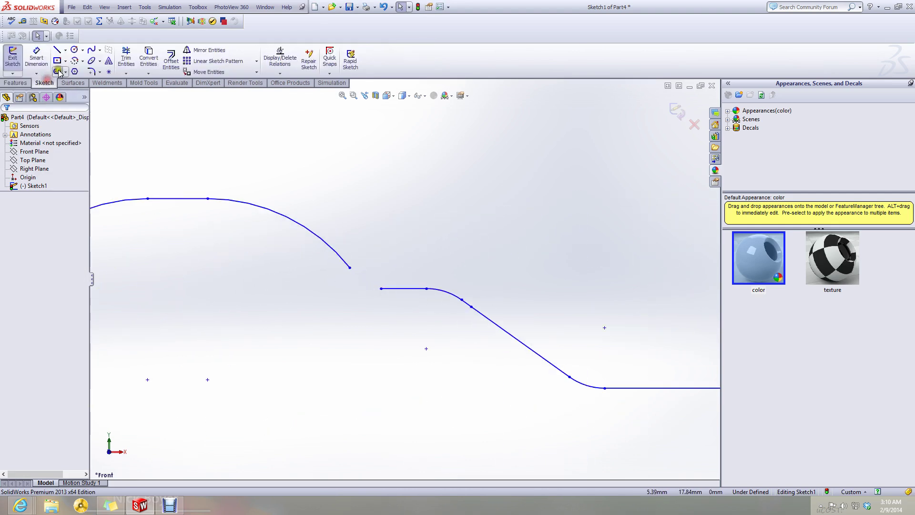
left_click(83, 61)
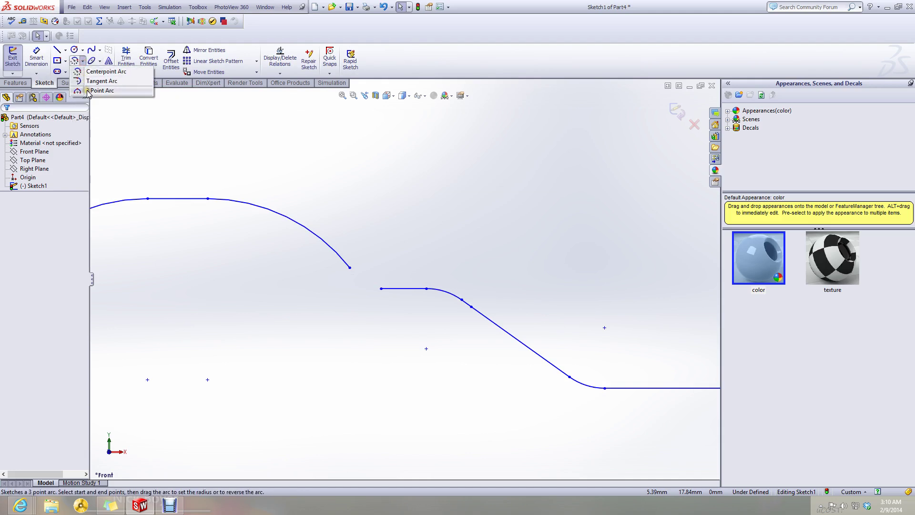
left_click(88, 91)
left_click(381, 288)
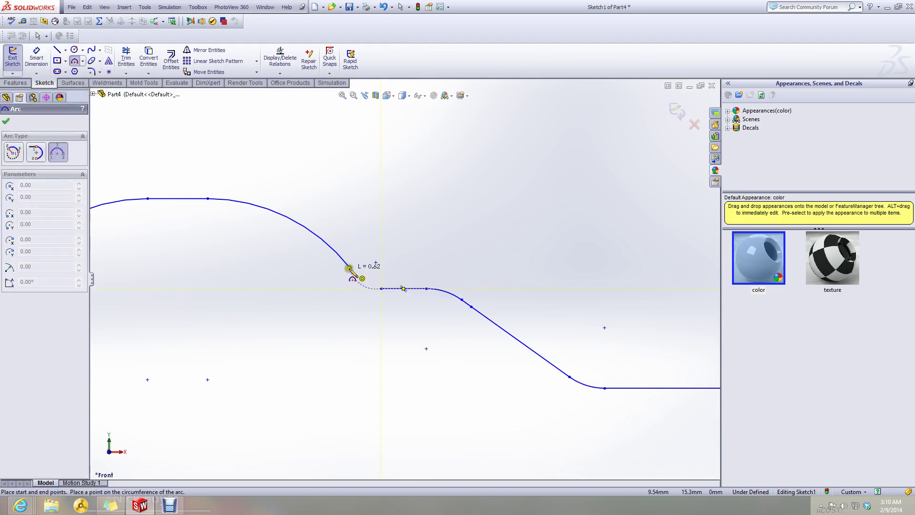
left_click(349, 267)
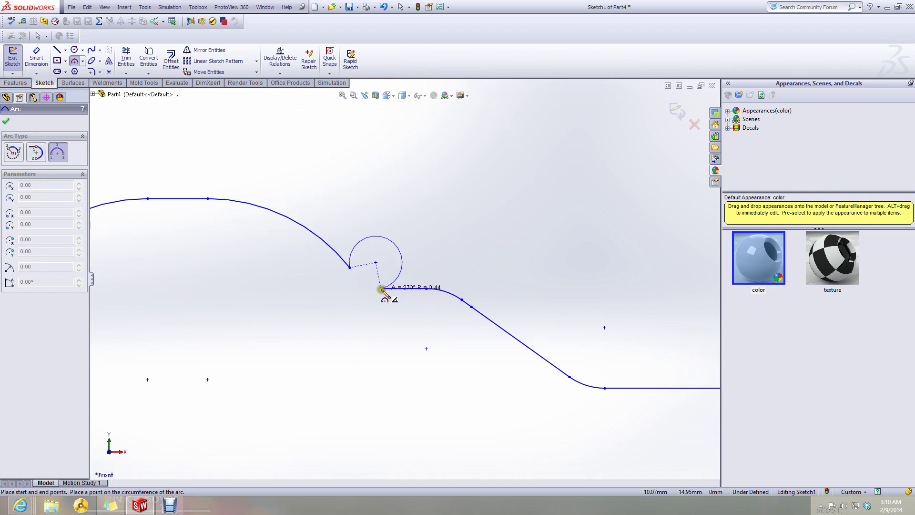
key("Escape")
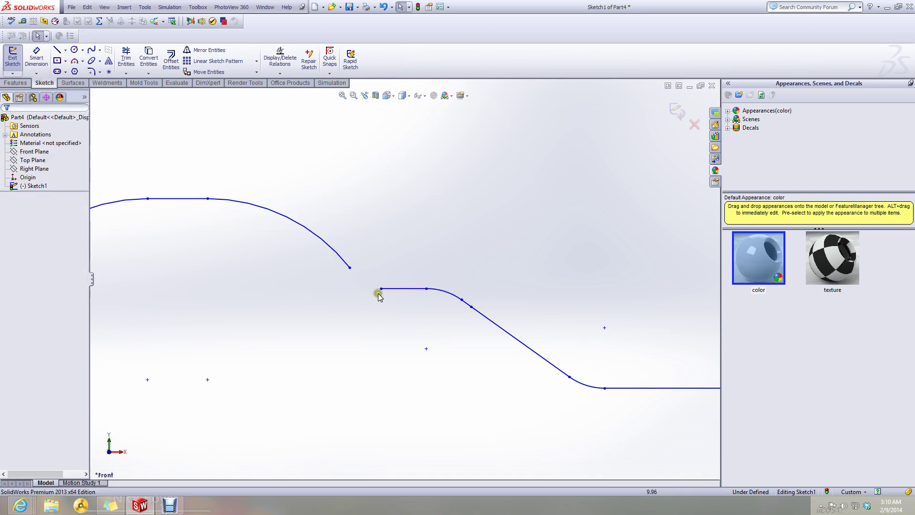
- Lengthen the short horizontal line beside the bump by moving its free end beneath the open arc
left_click(350, 269)
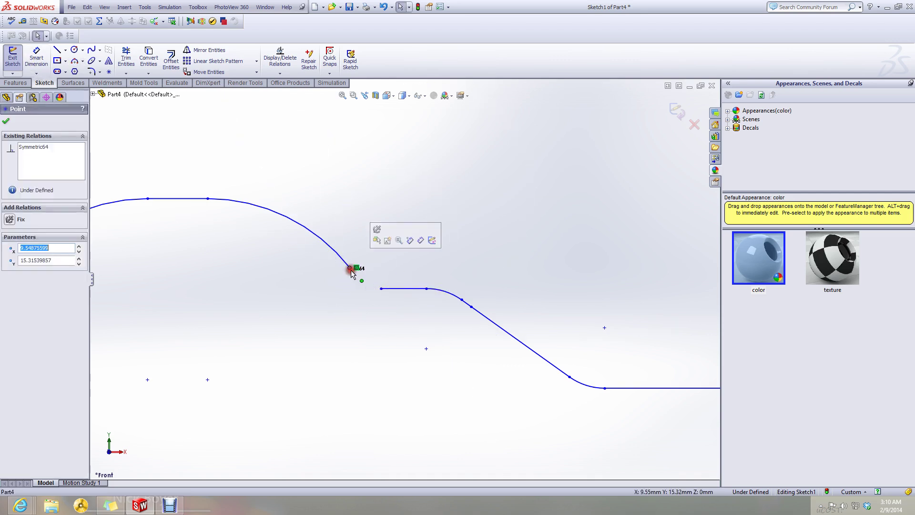
left_click(369, 300)
left_click_drag(381, 288, 355, 283)
left_click(351, 314)
key("ctrl+z")
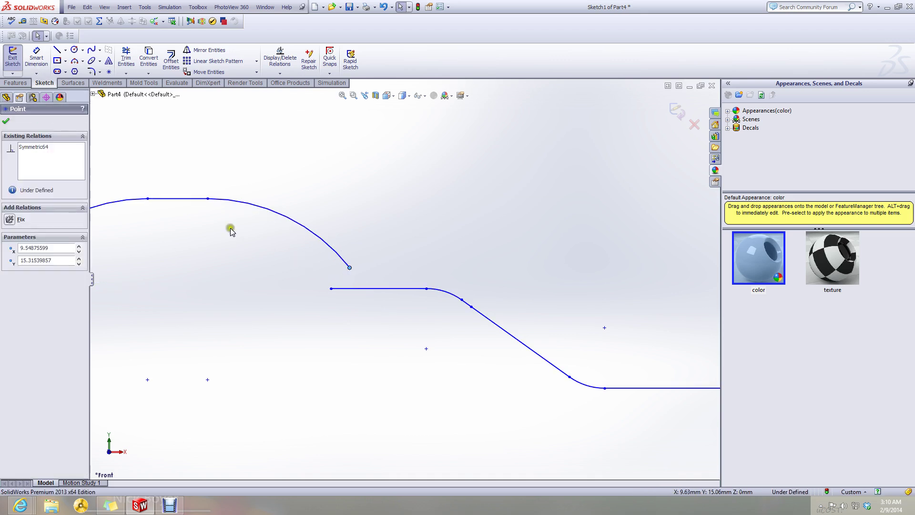
- Fix the point where the bump's flat edge meets the open arc, and try stretching the arc's free end toward the line
left_click(206, 208)
left_click(208, 199)
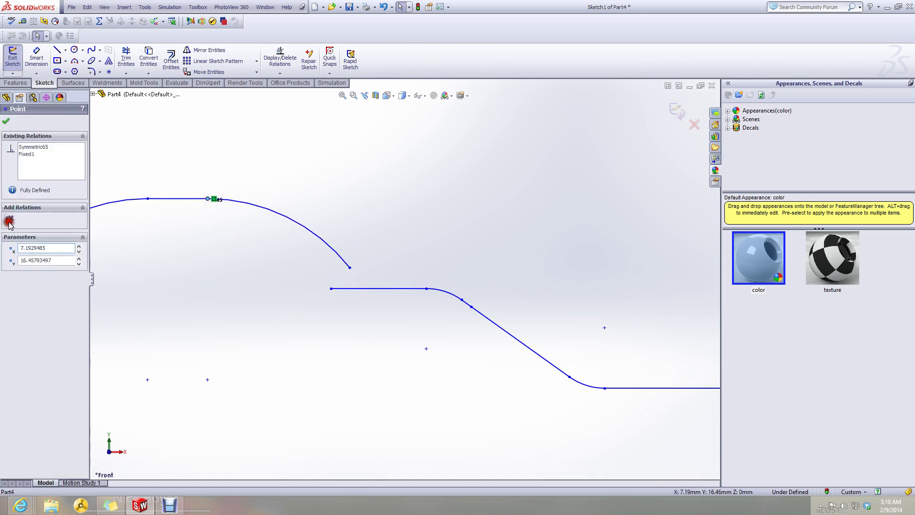
left_click(284, 332)
left_click_drag(350, 271, 363, 303)
key("ctrl+z")
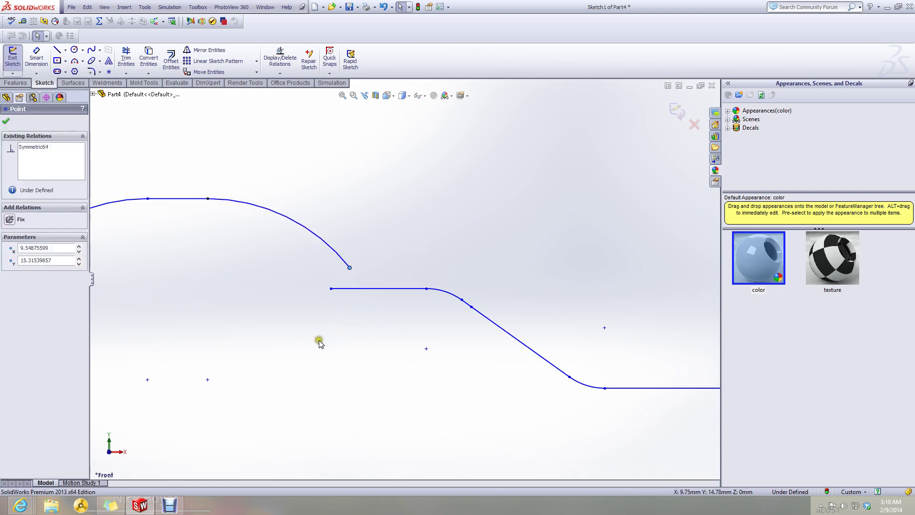
- Dimension the open arc's radius and try moving its free end again
left_click(319, 339)
left_click(36, 59)
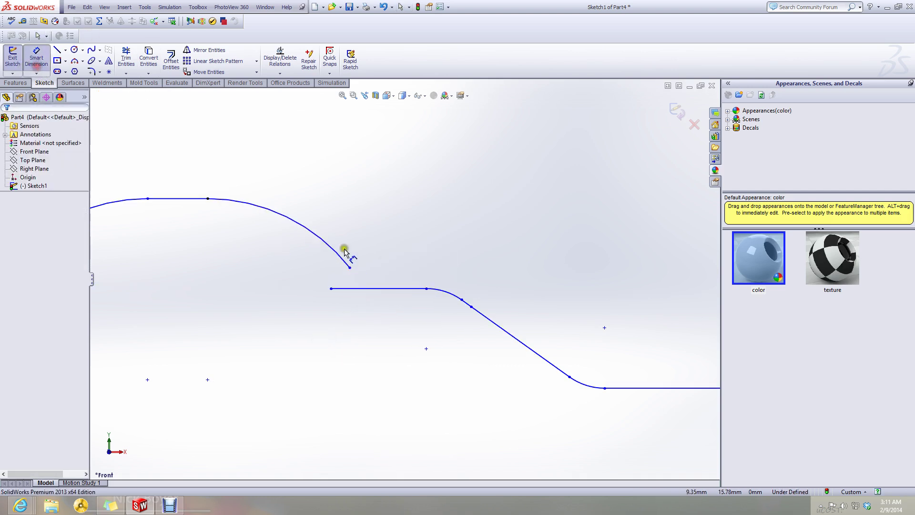
left_click(318, 233)
left_click(326, 216)
key("Return")
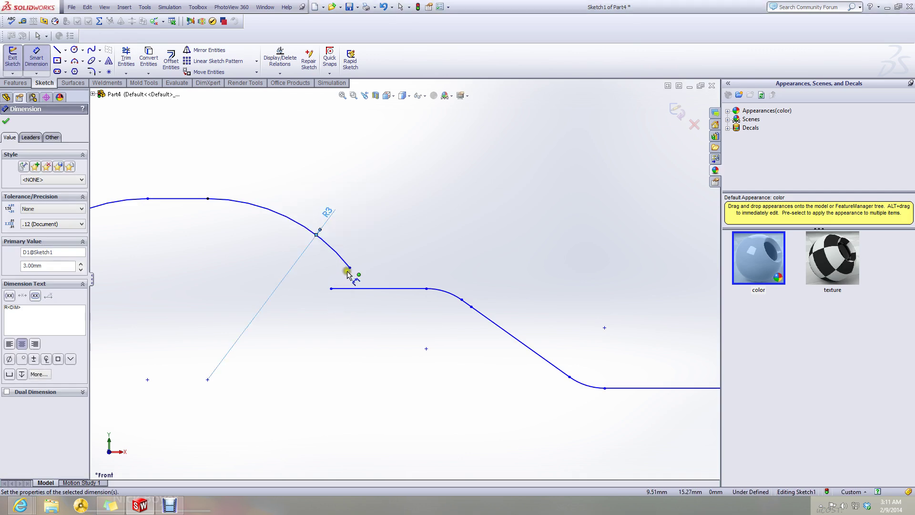
key("Escape")
mouse_move(349, 267)
left_mouse_down()
mouse_move(359, 287)
mouse_move(362, 252)
mouse_move(361, 261)
left_mouse_up()
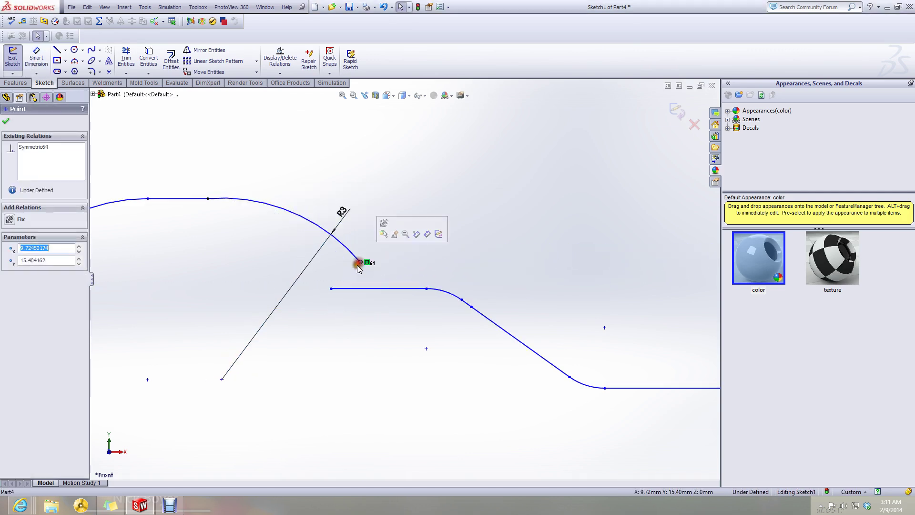
left_click(310, 333)
key("ctrl+z")
left_click(309, 335)
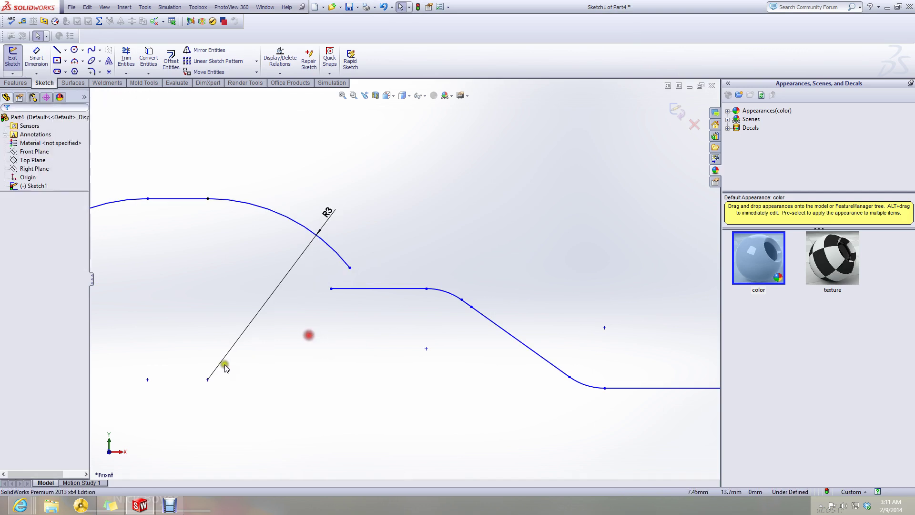
- Fix the open arc's center point and extend its free end down across the horizontal line
left_click(209, 380)
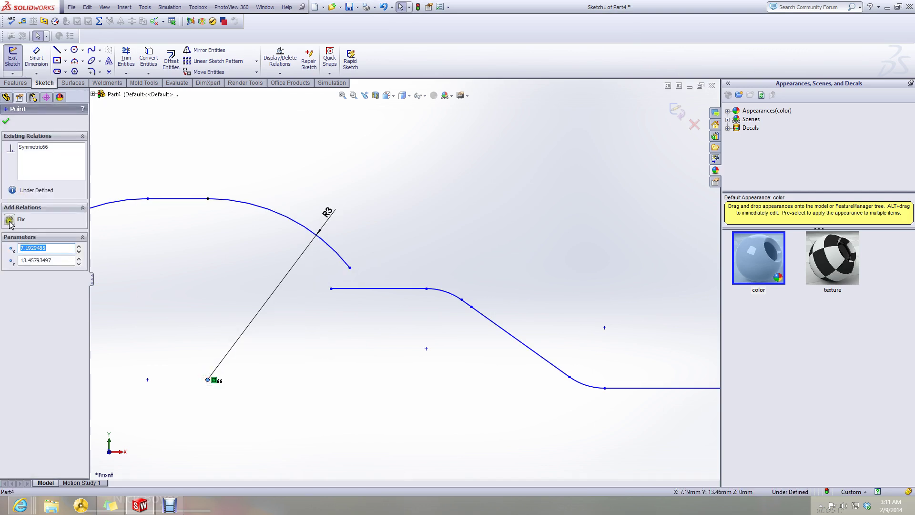
left_click(9, 220)
left_click(355, 351)
left_click_drag(348, 268, 376, 317)
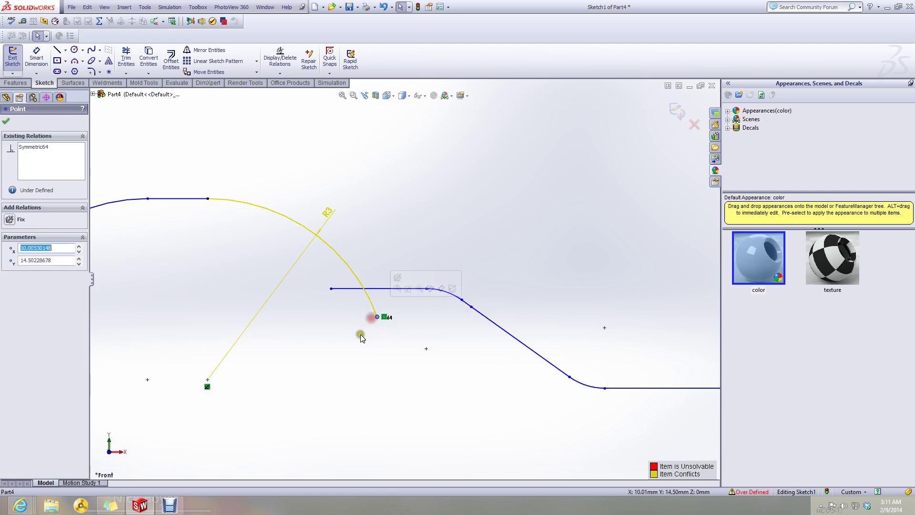
- Delete the arc's radius dimension and trim the arc and the horizontal line back to their intersection
left_click(345, 344)
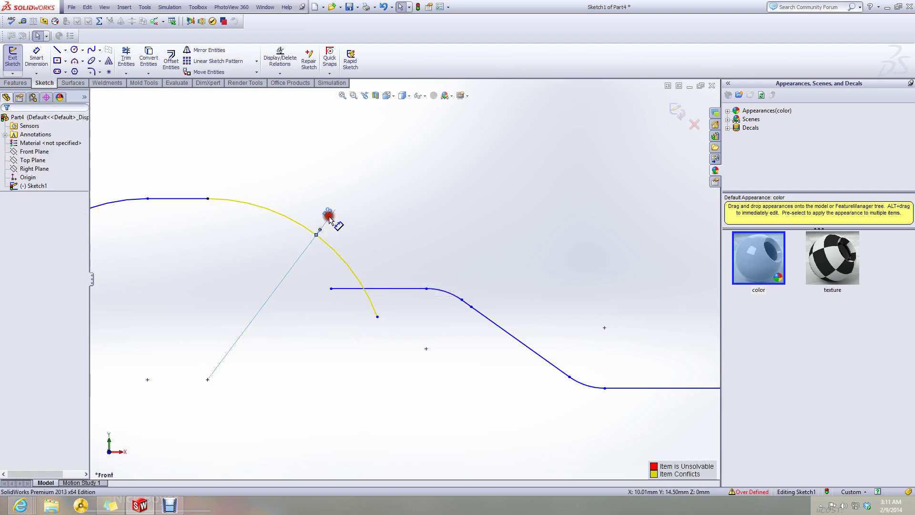
key("Delete")
left_click(126, 59)
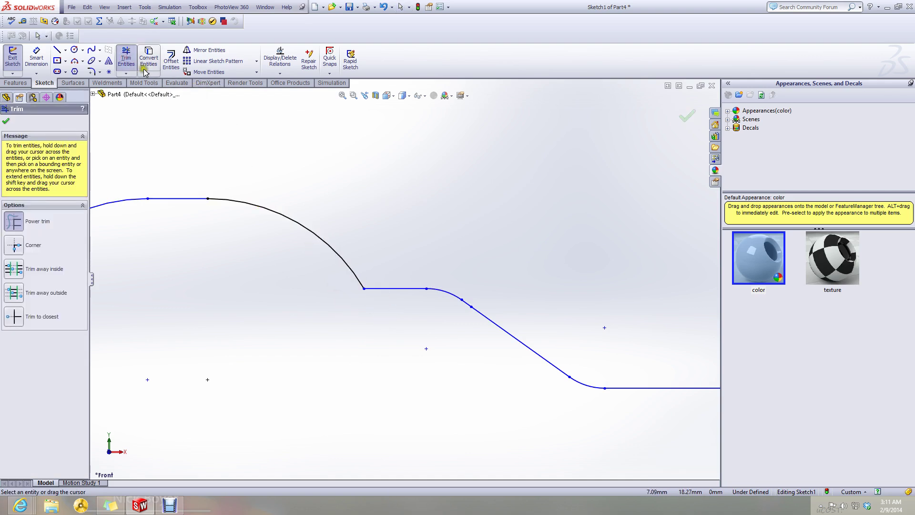
- Add a 1 mm sketch fillet at the corner between the bump's arc and the short horizontal line
left_click(90, 70)
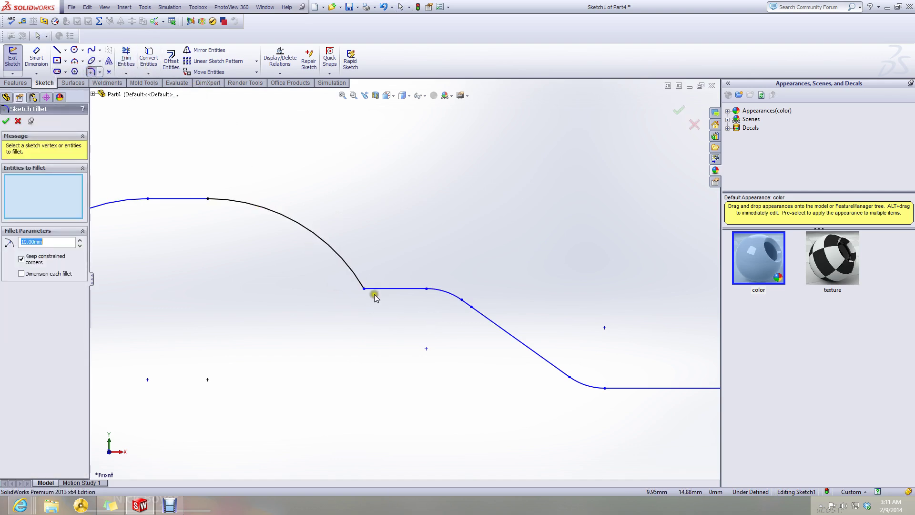
left_click(363, 289)
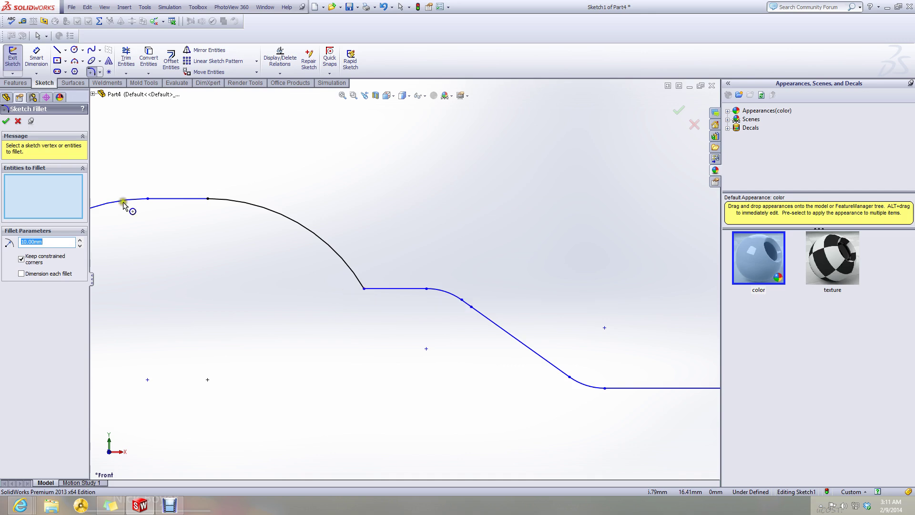
left_click(365, 289)
scroll(328, 330, "up", 6)
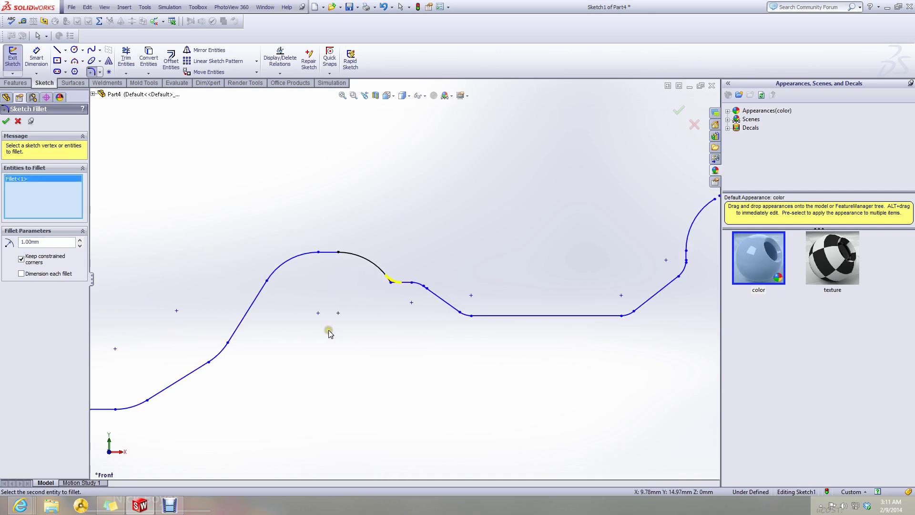
left_click(7, 121)
scroll(340, 344, "up", 4)
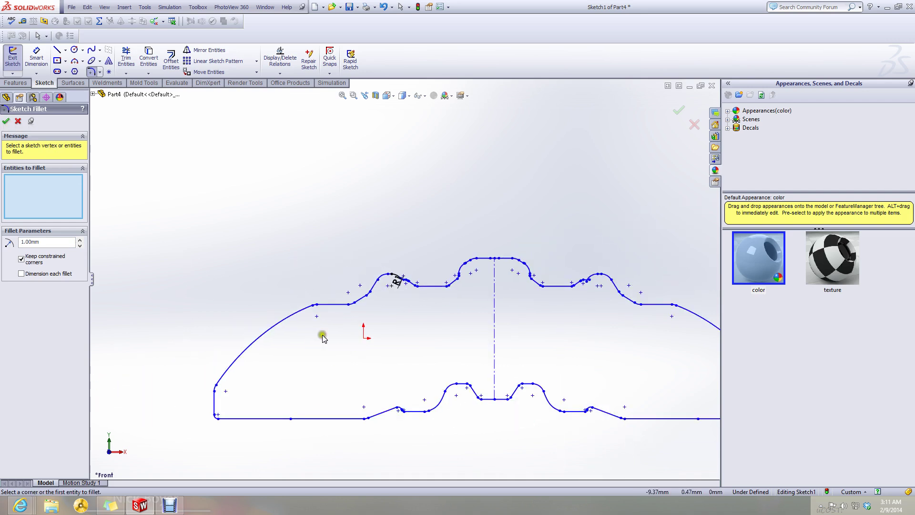
scroll(322, 314, "down", 2)
scroll(343, 314, "up", 5)
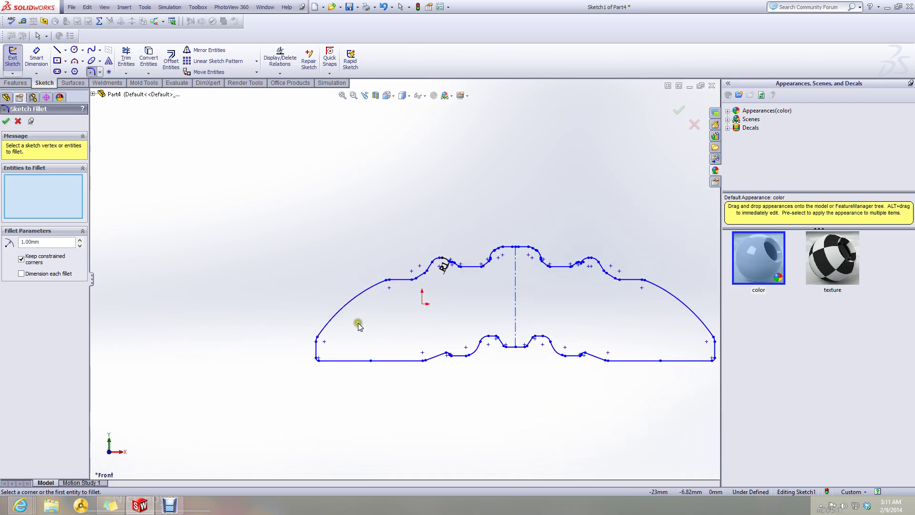
scroll(408, 275, "up", 2)
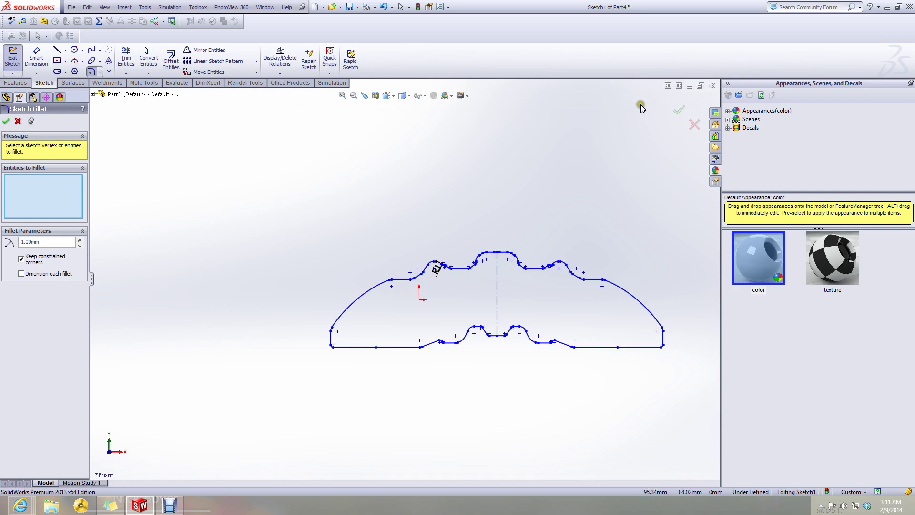
left_click(678, 113)
left_click(16, 83)
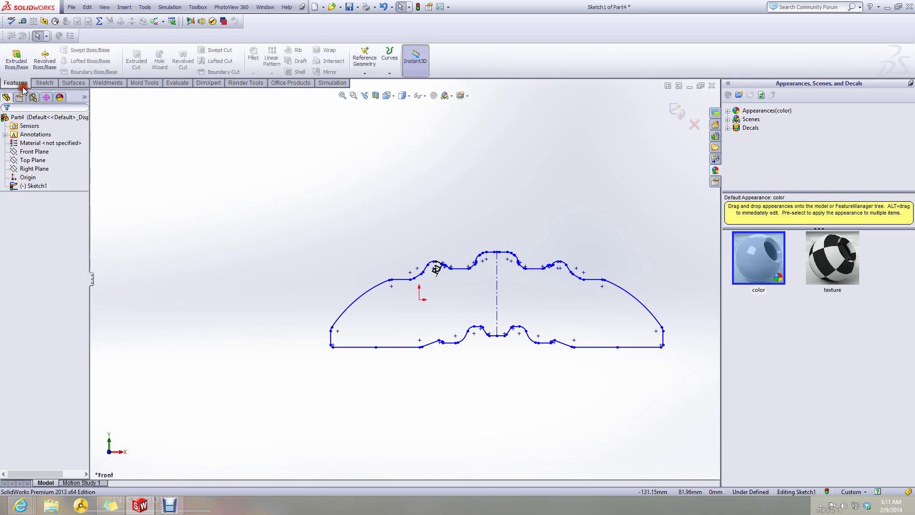
left_click(16, 57)
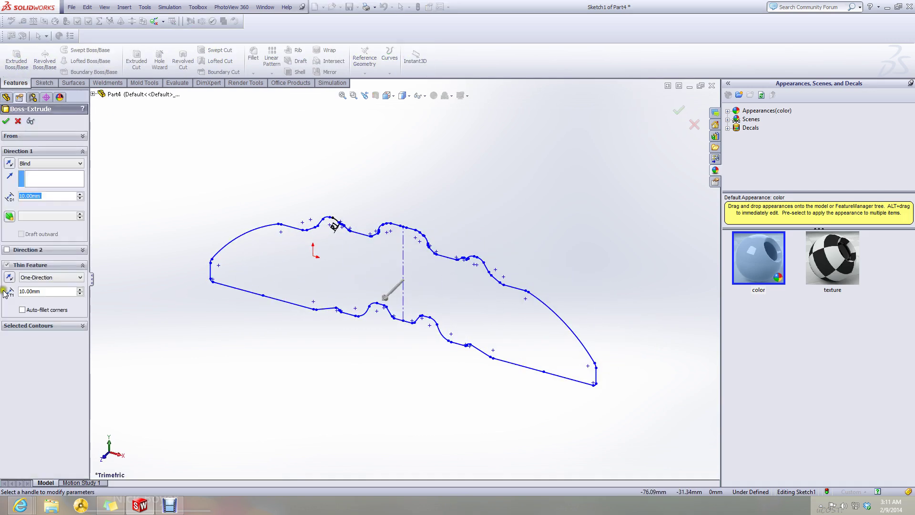
left_click(29, 325)
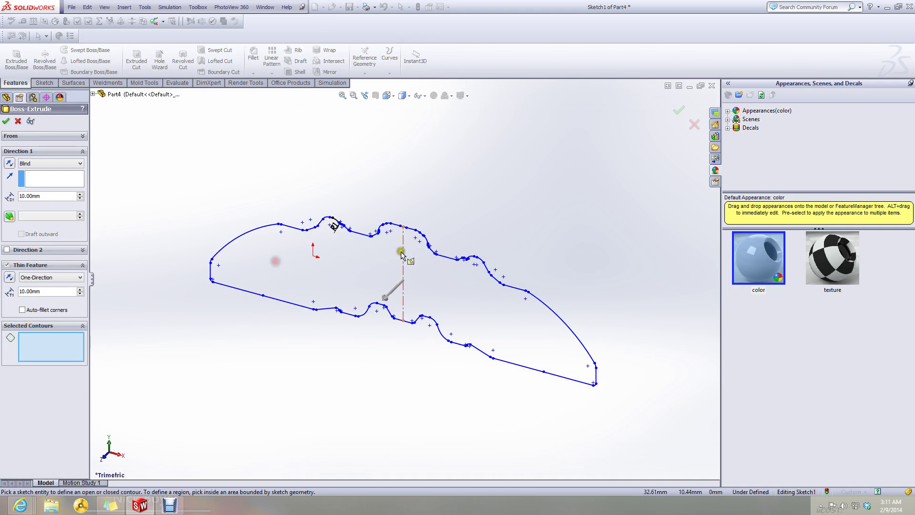
scroll(408, 239, "down", 3)
scroll(500, 309, "down", 4)
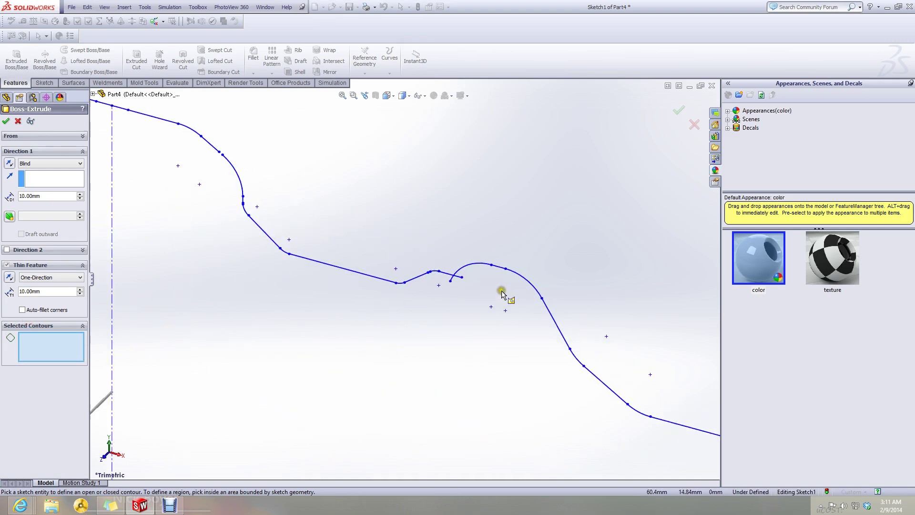
scroll(455, 273, "down", 2)
key("Escape")
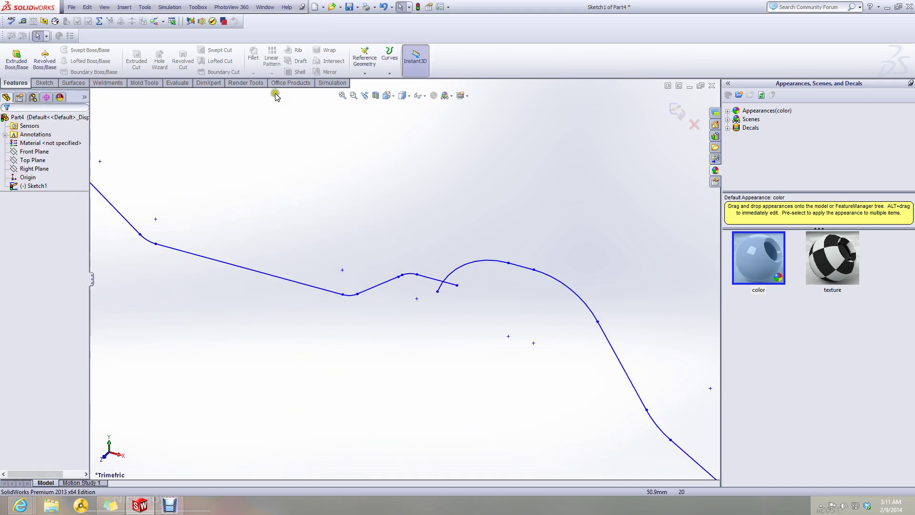
- Trim the crossing arc and short line beside the mirrored bump back to their intersection
left_click(44, 83)
left_click(126, 57)
scroll(505, 300, "down", 3)
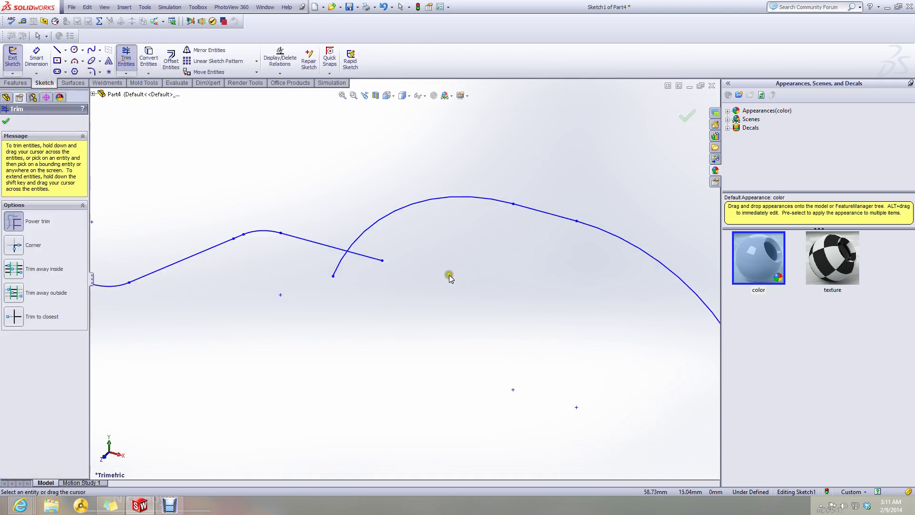
left_click_drag(390, 251, 327, 265)
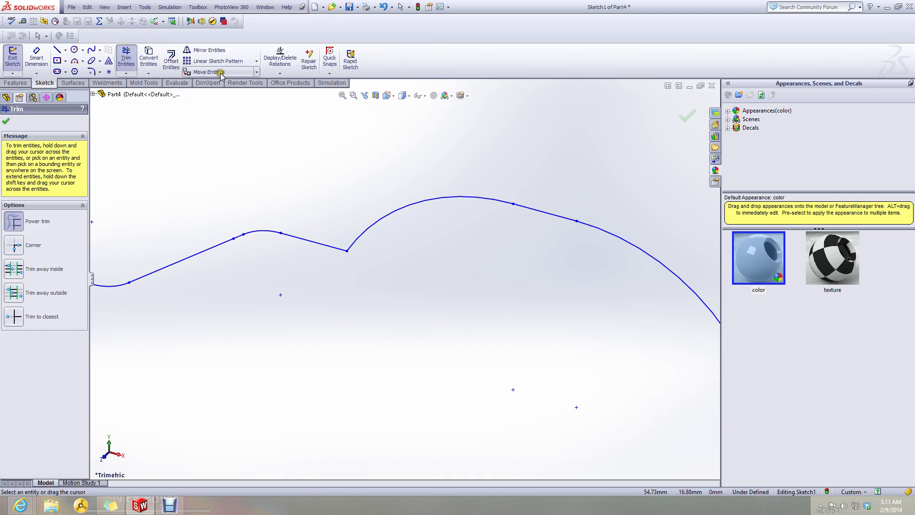
- Add a 1 mm sketch fillet at the trimmed corner between the mirrored bump's arc and the short line
left_click(90, 71)
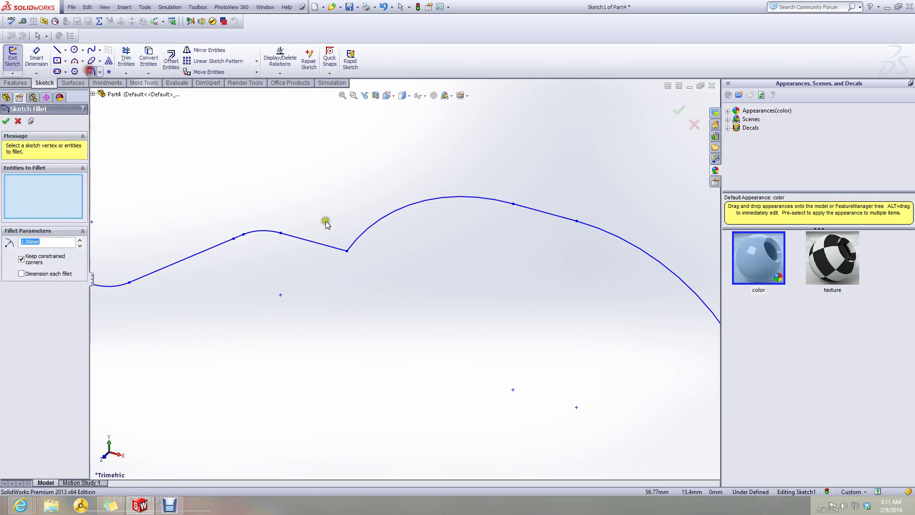
left_click(348, 251)
left_click(5, 122)
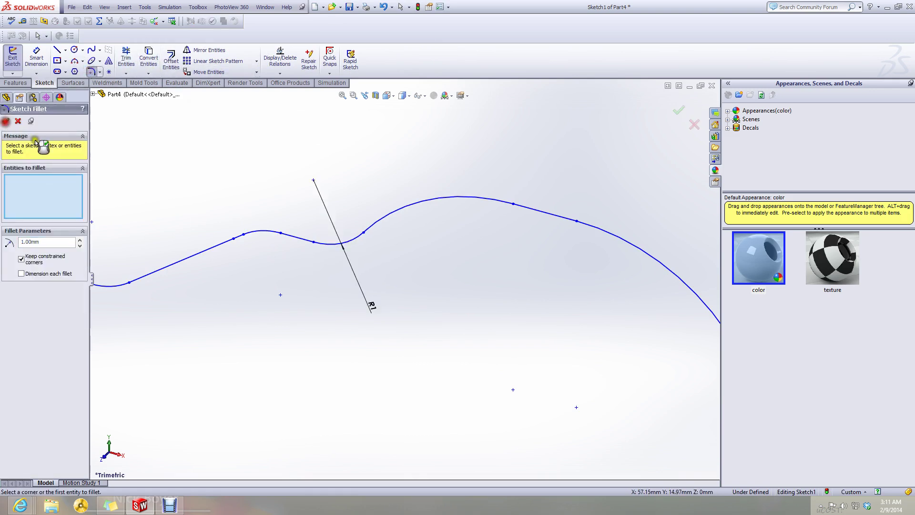
scroll(414, 372, "up", 15)
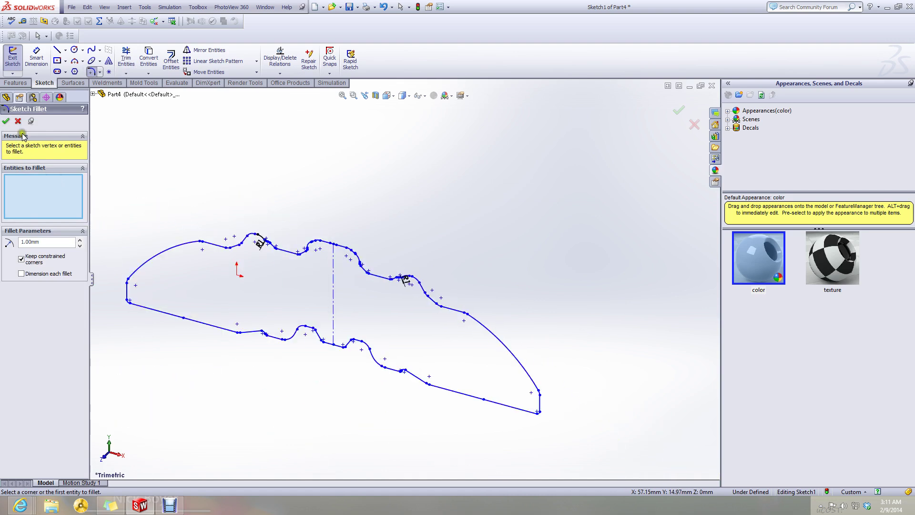
left_click(6, 122)
left_click(15, 83)
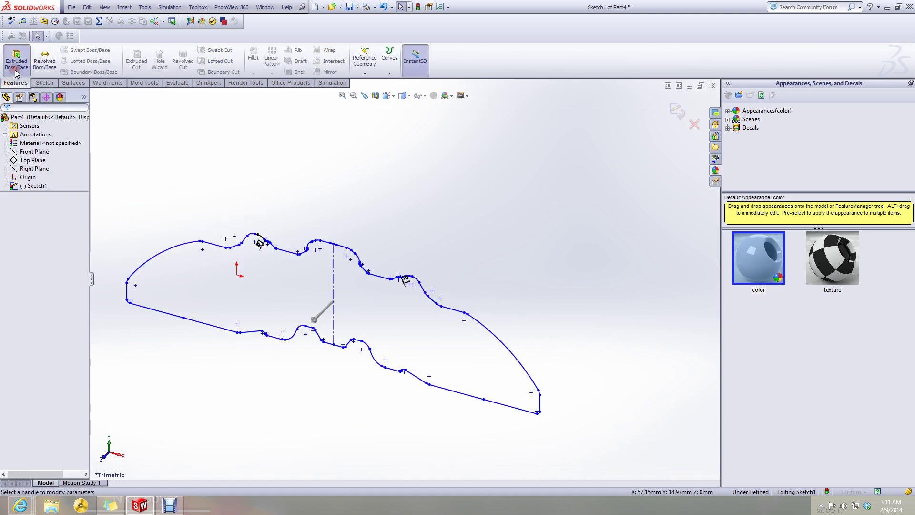
left_click(16, 62)
left_click(54, 327)
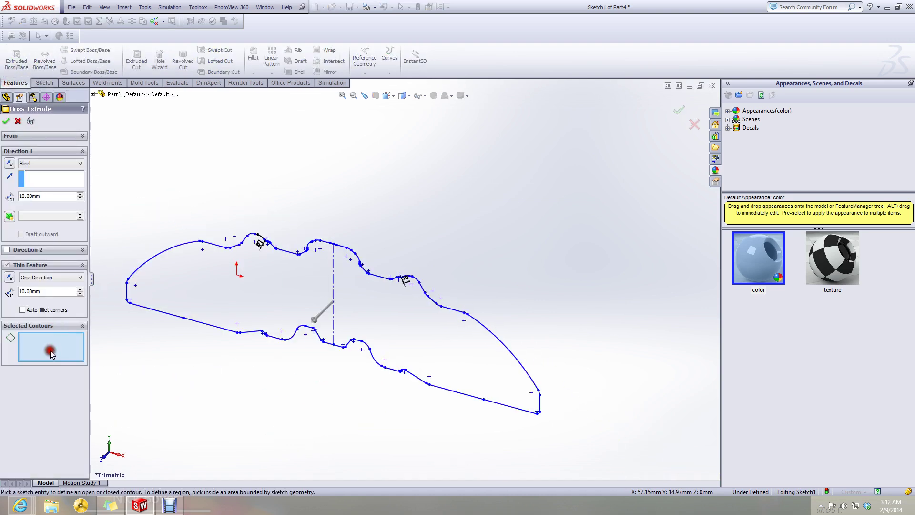
key("Escape")
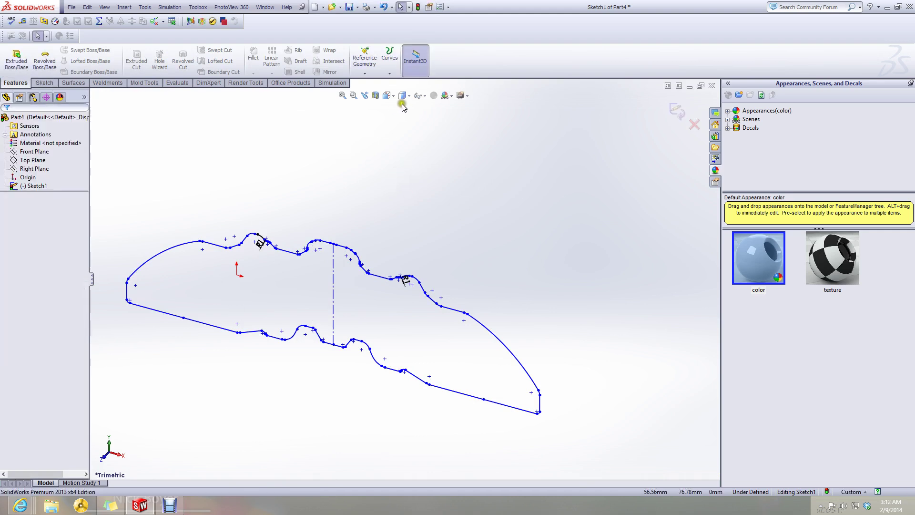
- View the sketch face-on and examine the lower edge, left end and upper bumps of the outline for remaining gaps
left_click(388, 95)
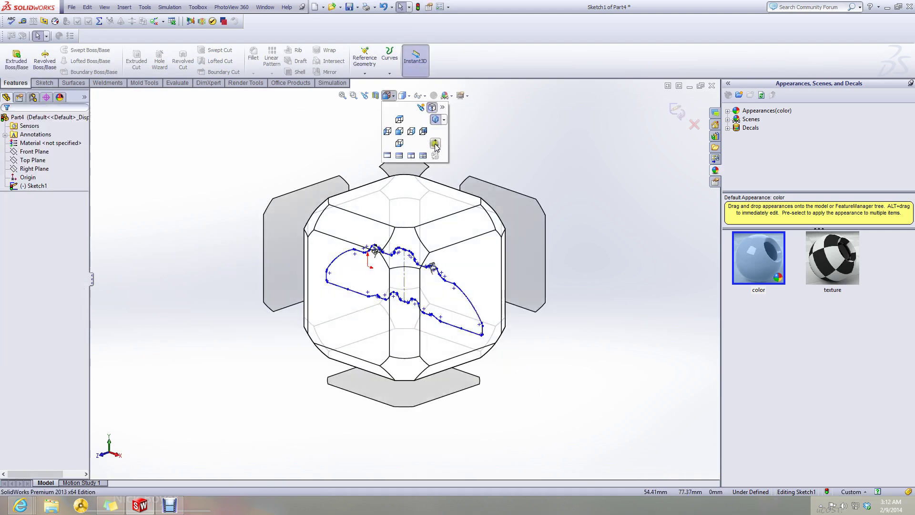
left_click(435, 144)
scroll(412, 312, "down", 8)
scroll(374, 311, "up", 4)
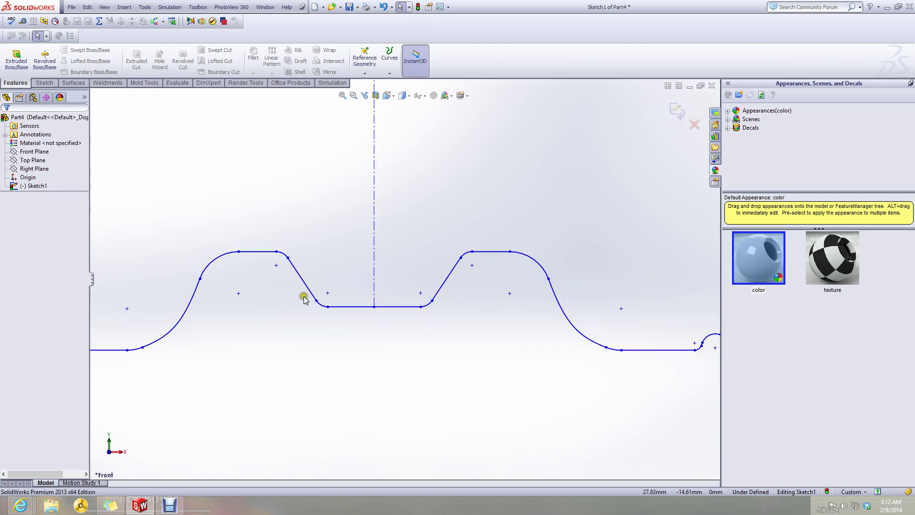
scroll(298, 259, "down", 4)
scroll(295, 314, "up", 6)
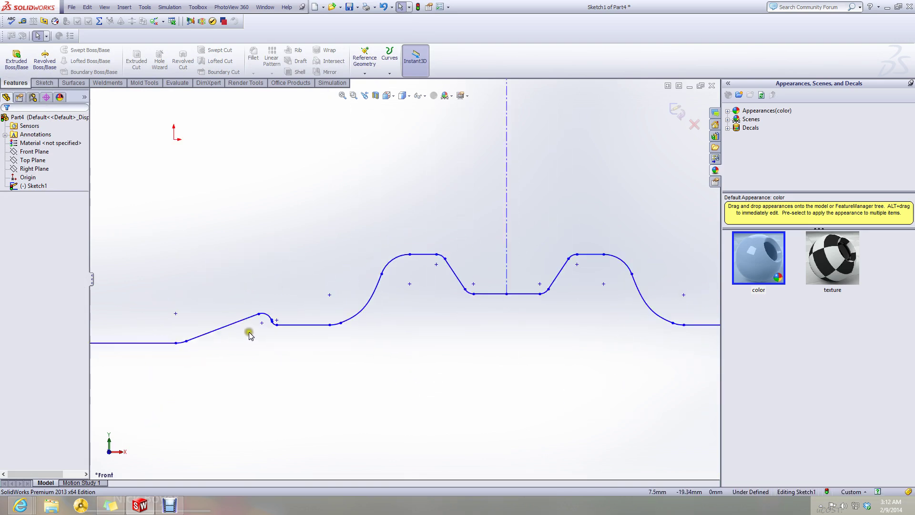
scroll(374, 269, "down", 5)
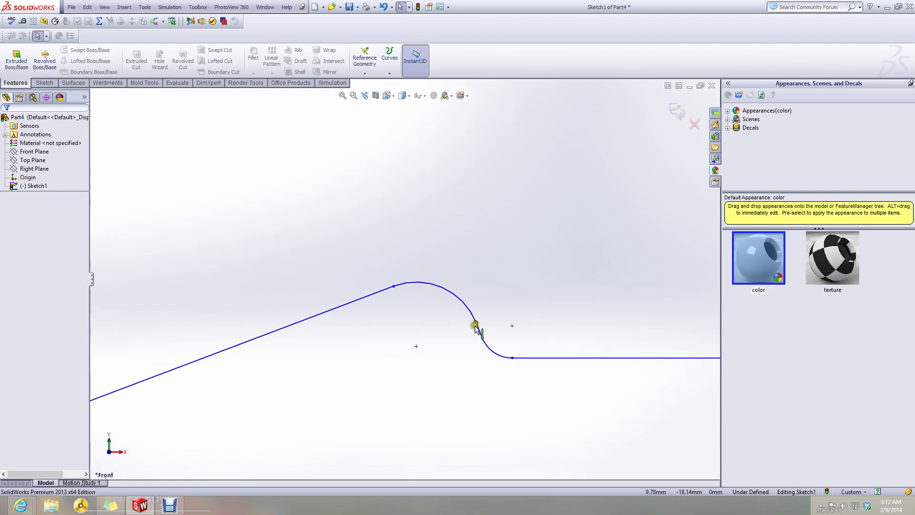
left_click(458, 296)
left_click(363, 294)
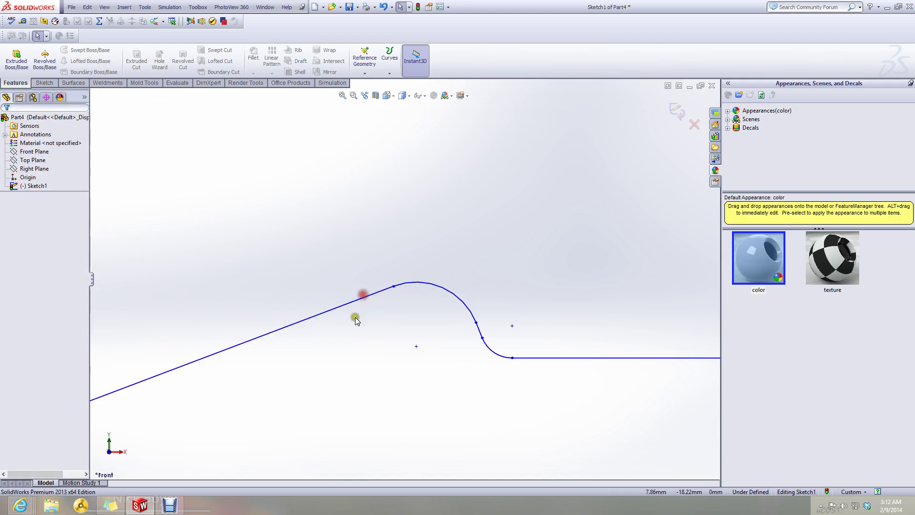
scroll(345, 341, "up", 5)
left_click(344, 344)
scroll(343, 344, "up", 4)
scroll(344, 344, "up", 5)
scroll(274, 270, "down", 9)
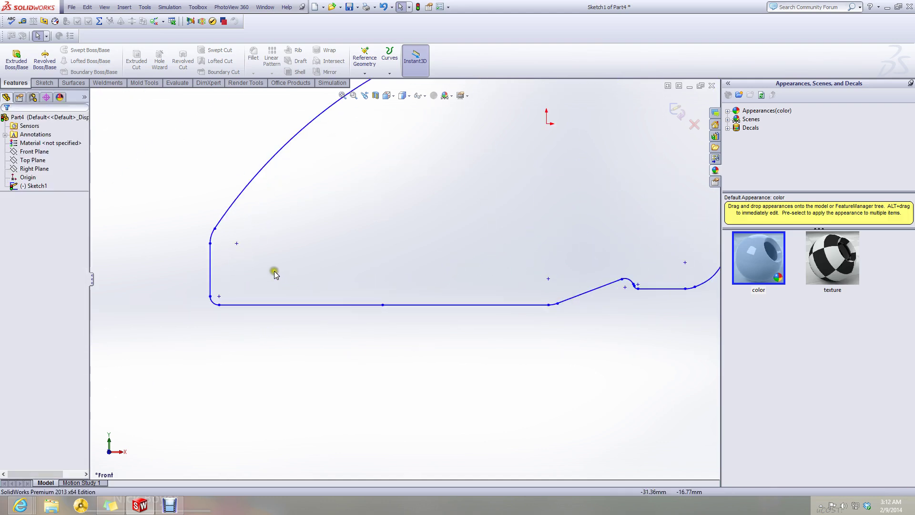
scroll(259, 262, "up", 6)
scroll(508, 167, "down", 6)
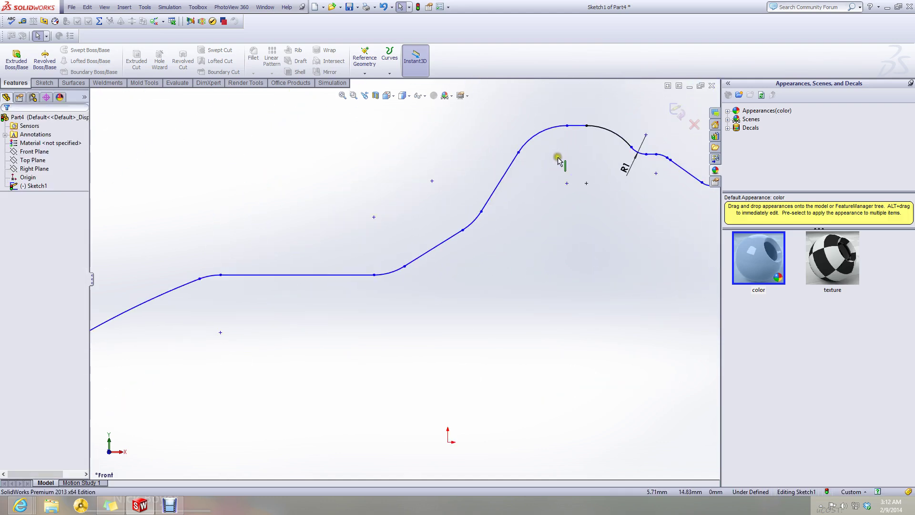
left_click(510, 165)
scroll(516, 235, "up", 4)
scroll(514, 238, "down", 3)
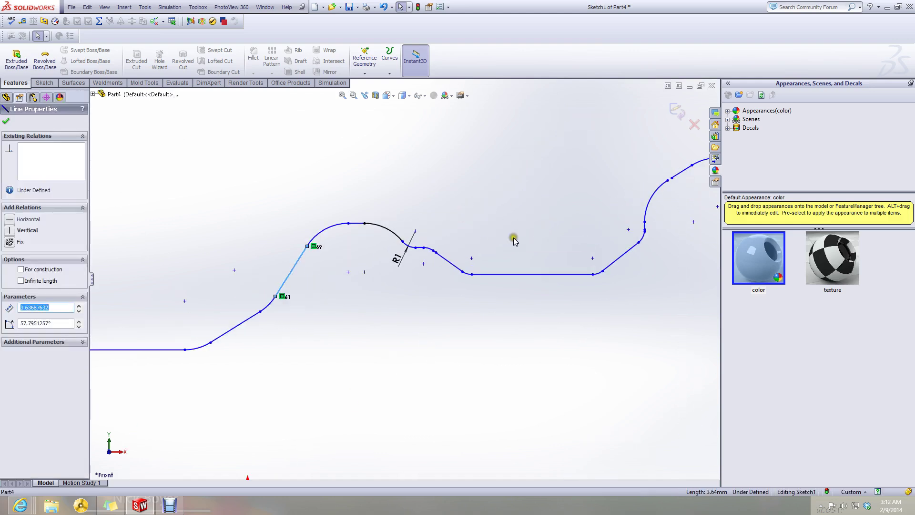
scroll(431, 246, "down", 5)
scroll(462, 278, "up", 6)
scroll(543, 272, "down", 4)
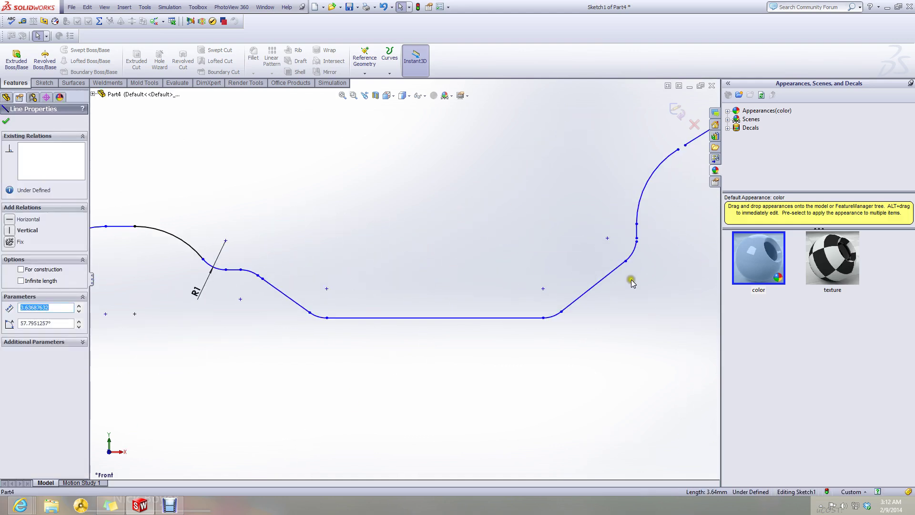
scroll(637, 242, "down", 1)
scroll(637, 242, "down", 2)
- Extend the lower endpoint of the central bump's short vertical line down past the start of the adjoining arc
left_click(526, 255)
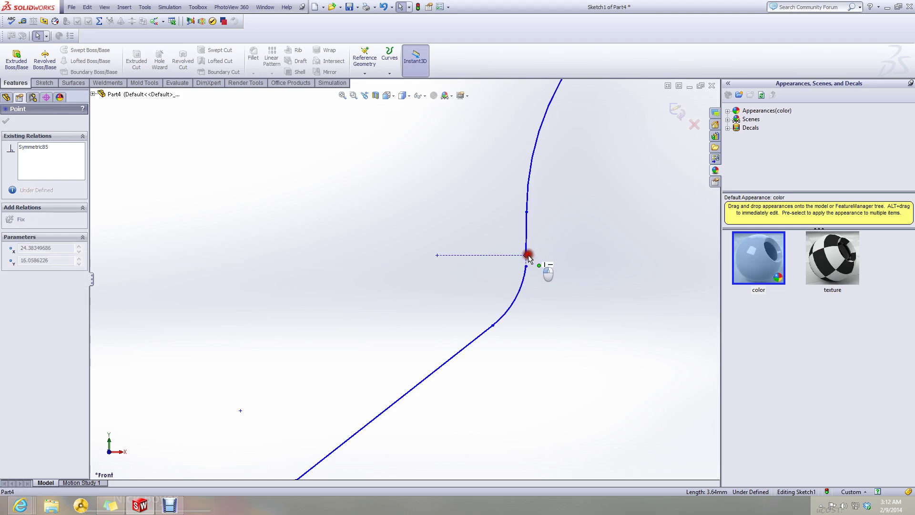
left_click_drag(528, 258, 528, 293)
scroll(509, 260, "down", 5)
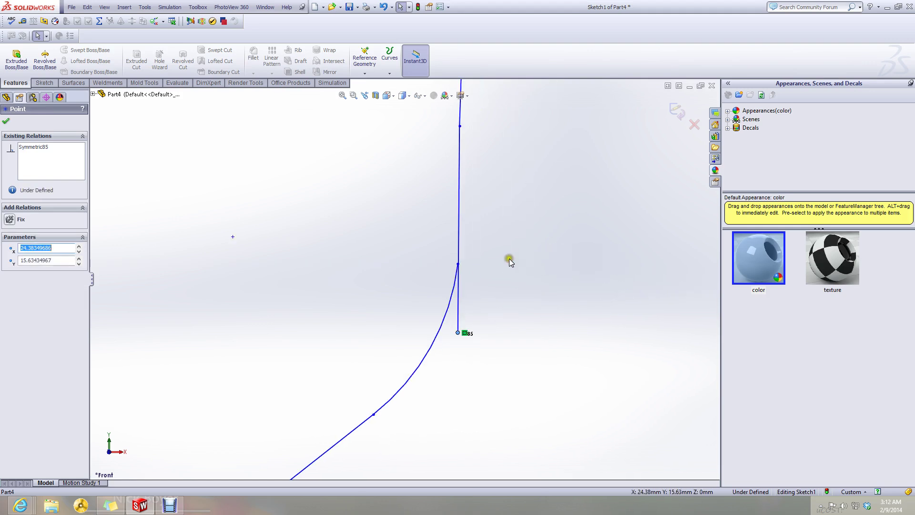
left_click(441, 289)
mouse_move(423, 273)
left_mouse_down()
mouse_move(406, 271)
mouse_move(406, 262)
left_mouse_up()
left_click(420, 292)
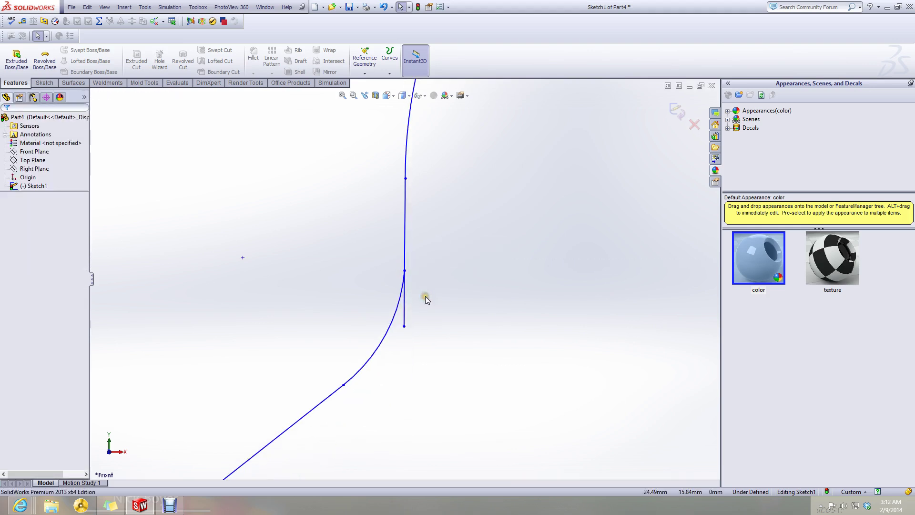
- Trim the overhanging ends of the short vertical lines on both sides of the central bump back to the adjoining arcs
left_click(43, 83)
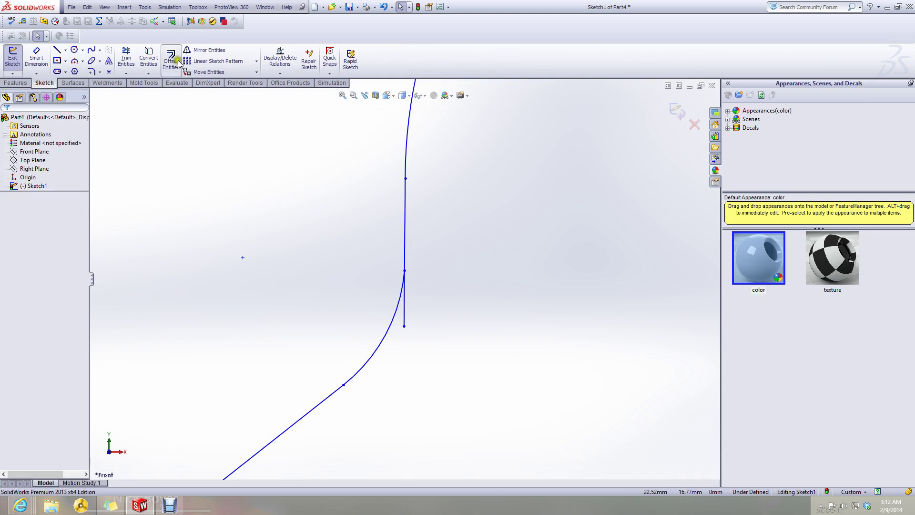
left_click(126, 58)
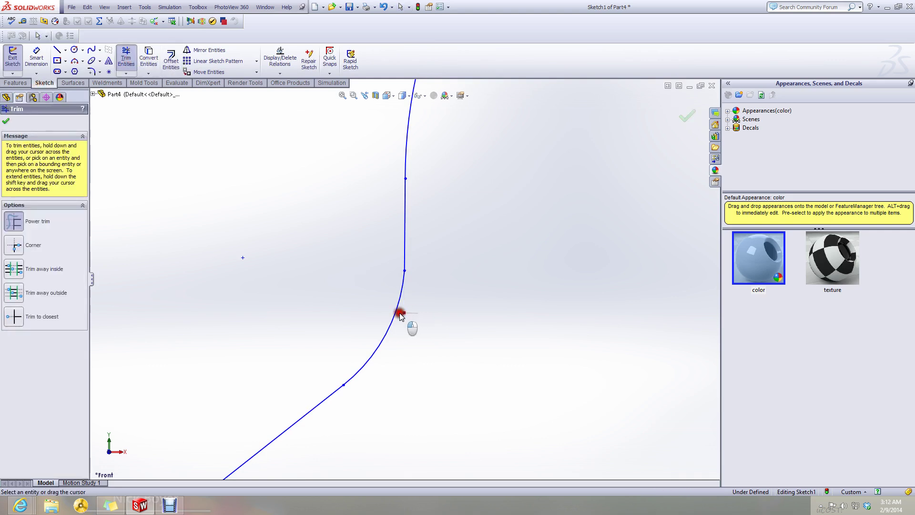
left_click_drag(399, 314, 401, 313)
scroll(512, 342, "up", 12)
scroll(572, 295, "down", 3)
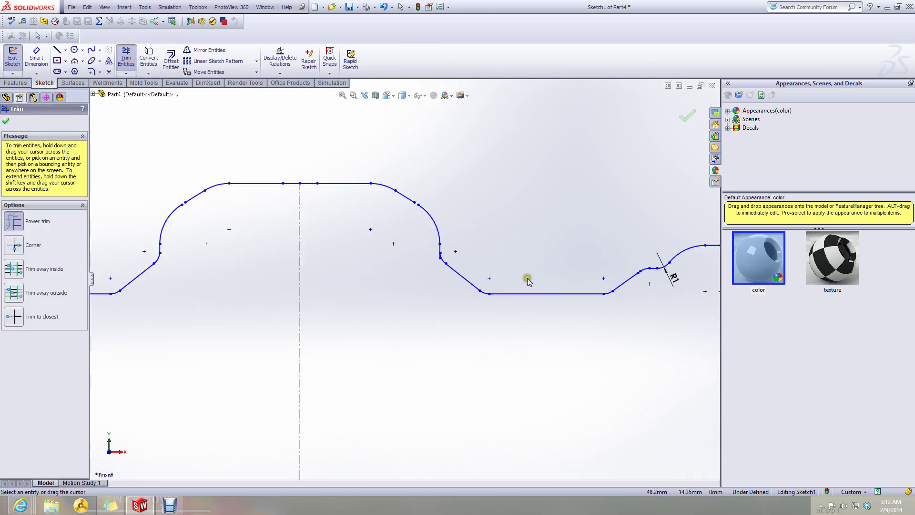
scroll(457, 258, "down", 8)
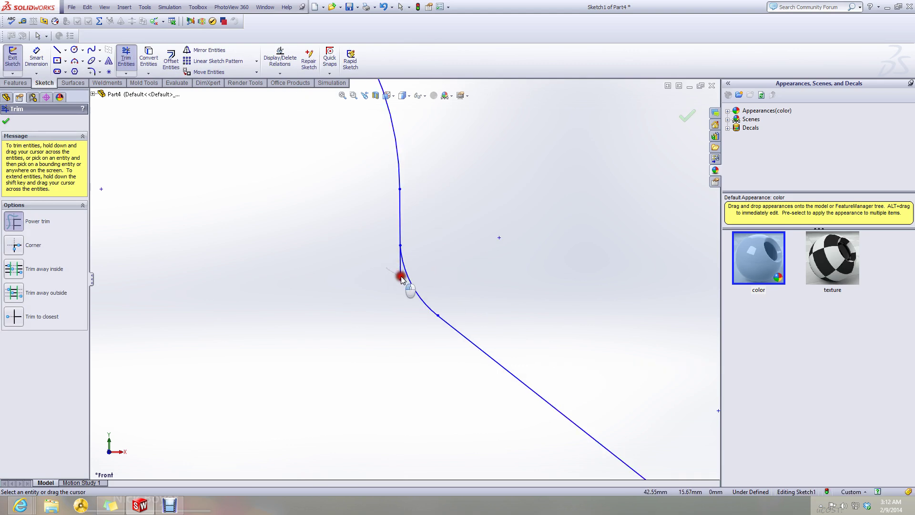
left_click_drag(401, 275, 357, 317)
scroll(370, 330, "up", 10)
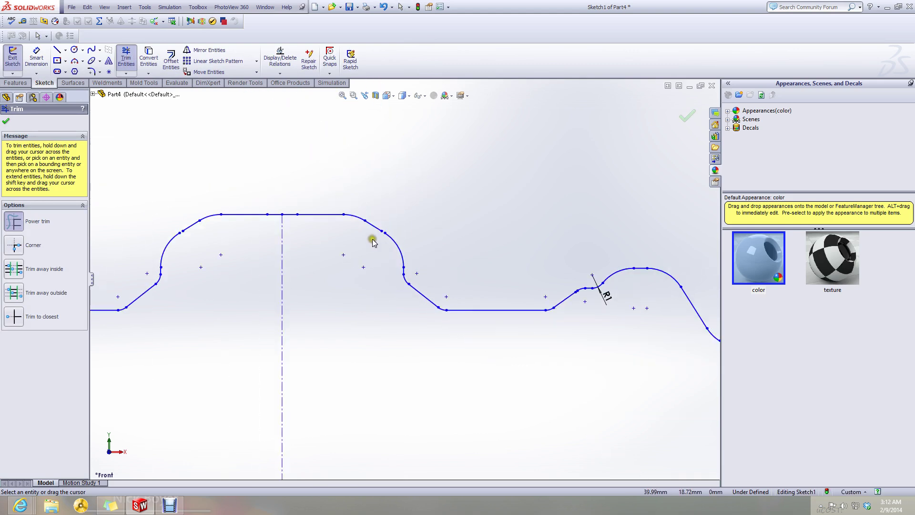
- Join the central bump's sloped line to the large arc by moving its open endpoint onto the arc's end
scroll(184, 250, "down", 8)
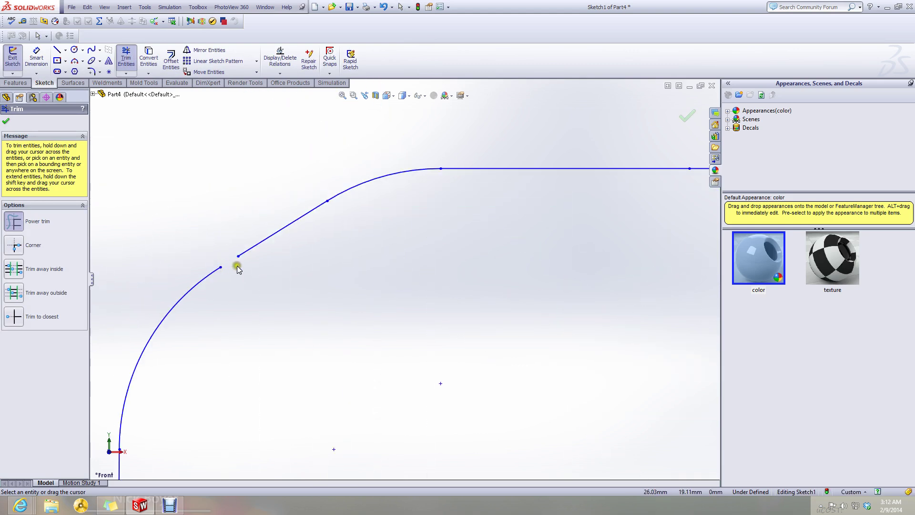
key("Escape")
left_click_drag(238, 256, 225, 265)
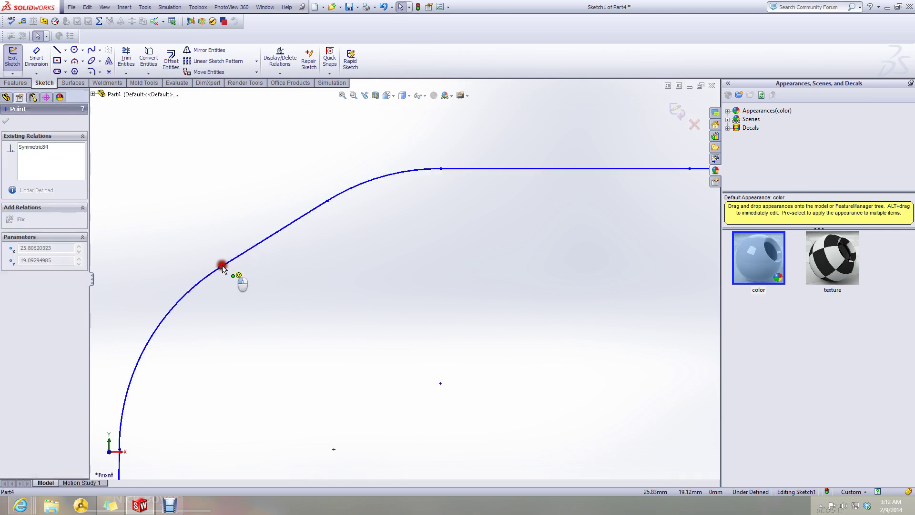
scroll(286, 286, "up", 7)
scroll(621, 301, "down", 5)
scroll(662, 307, "up", 4)
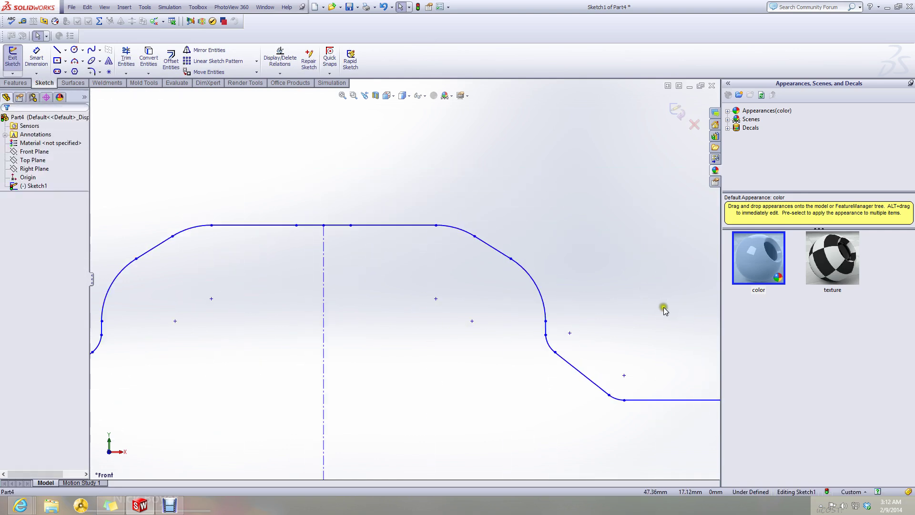
- Extrude the caliper outline 26 mm with a blind end condition
scroll(408, 307, "up", 5)
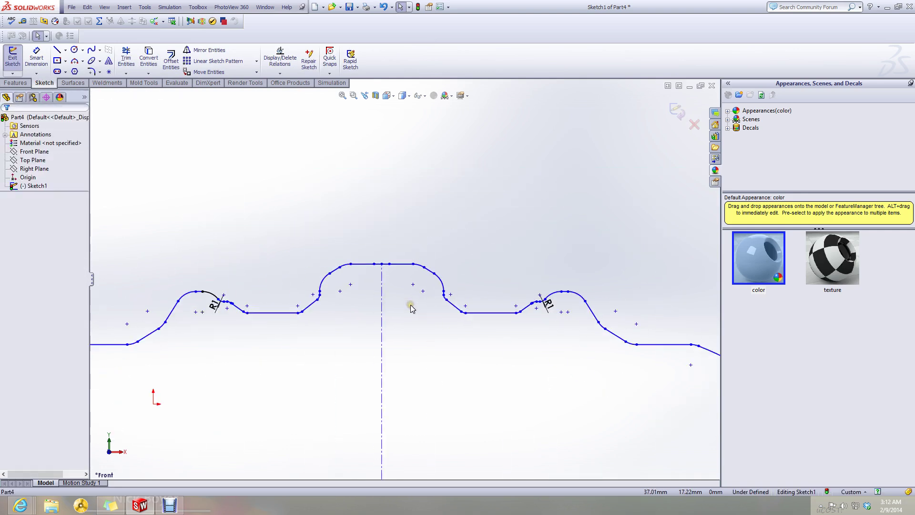
left_click(22, 84)
left_click(17, 59)
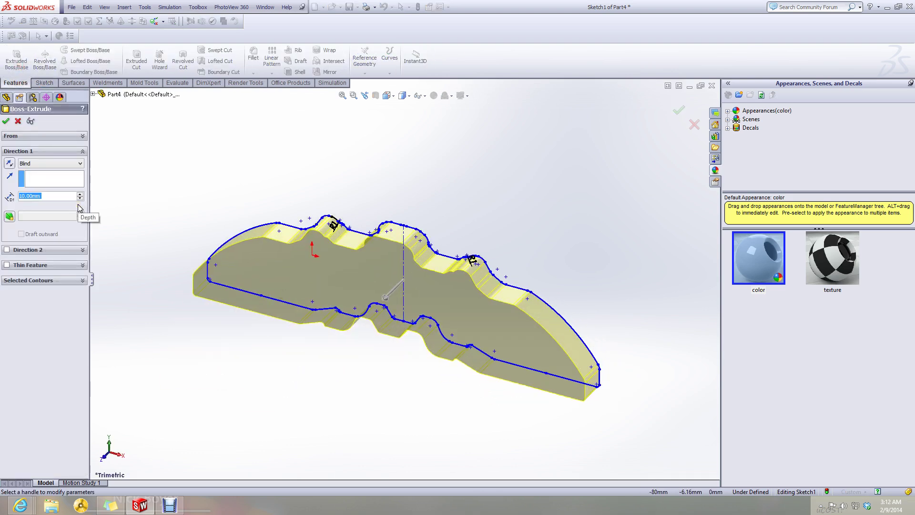
type("26")
key("Return")
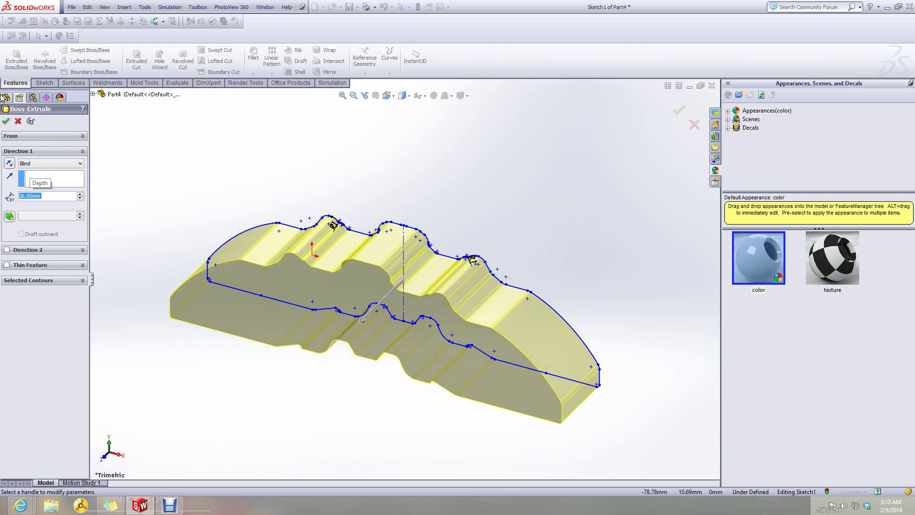
left_click(7, 121)
middle_click_drag(336, 377, 692, 152)
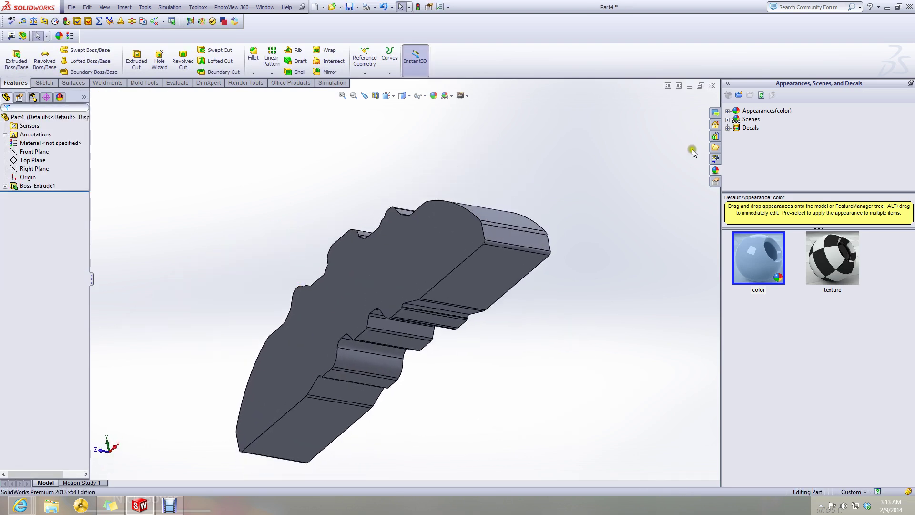
- Minimise the new part and the disc part, and bring up the remschijf reference part
left_click(689, 86)
left_click(127, 480)
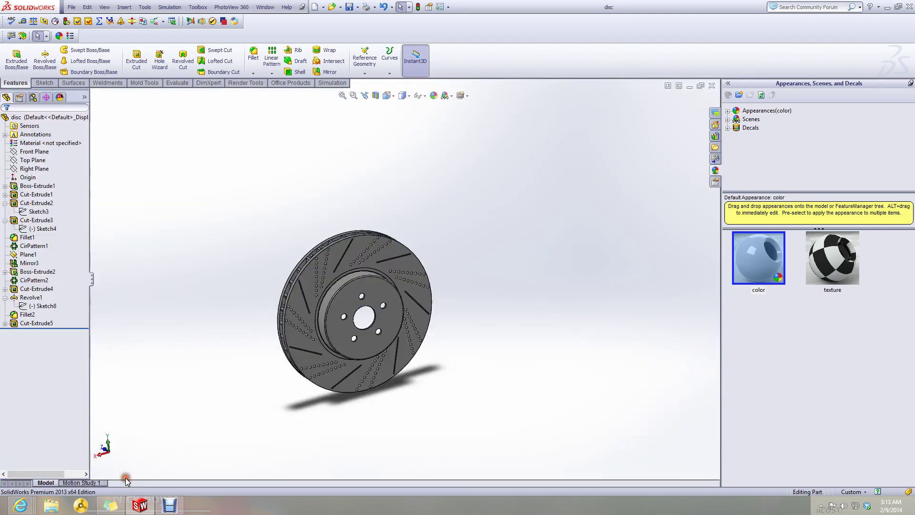
left_click(689, 87)
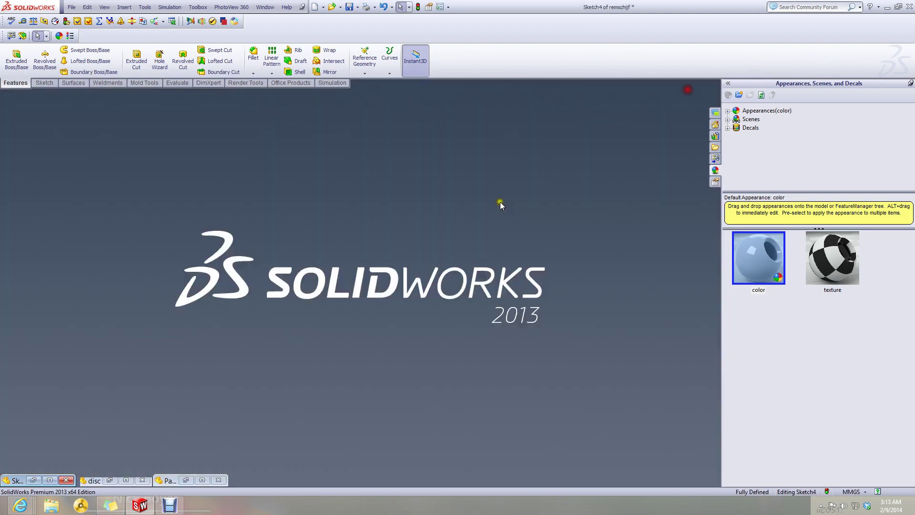
left_click(50, 480)
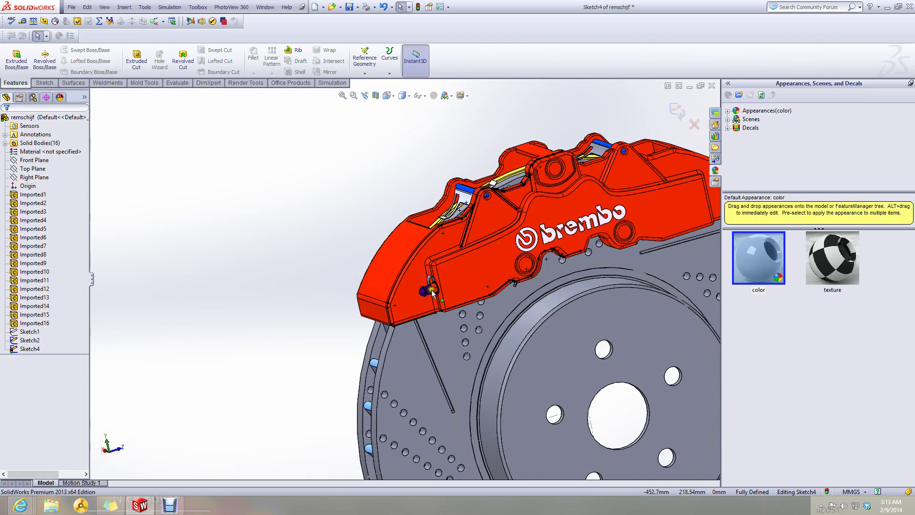
- Measure the distance between the two parallel inner long edges of the caliper's disc slot on the reference
mouse_move(432, 293)
middle_mouse_down()
mouse_move(457, 142)
mouse_move(447, 261)
mouse_move(425, 286)
mouse_move(439, 282)
mouse_move(430, 298)
middle_mouse_up()
scroll(446, 261, "down", 3)
left_click(23, 21)
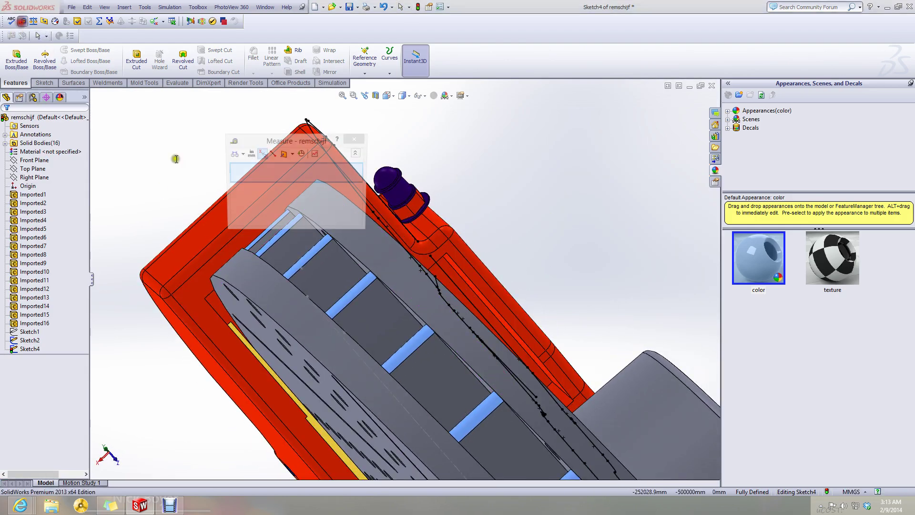
scroll(399, 252, "down", 4)
middle_click_drag(399, 252, 381, 242)
middle_click_drag(366, 314, 358, 318)
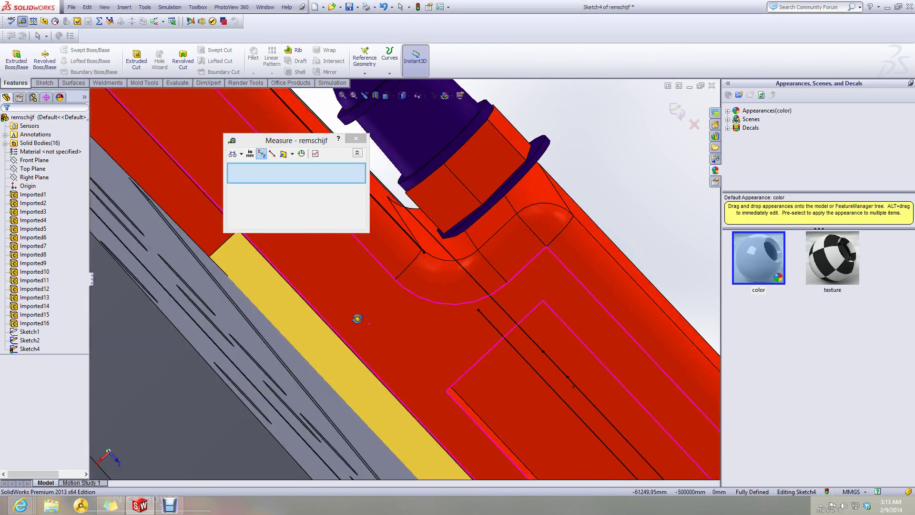
left_click(347, 349)
scroll(346, 351, "up", 4)
scroll(346, 351, "up", 5)
scroll(292, 362, "down", 4)
middle_click_drag(292, 362, 292, 359)
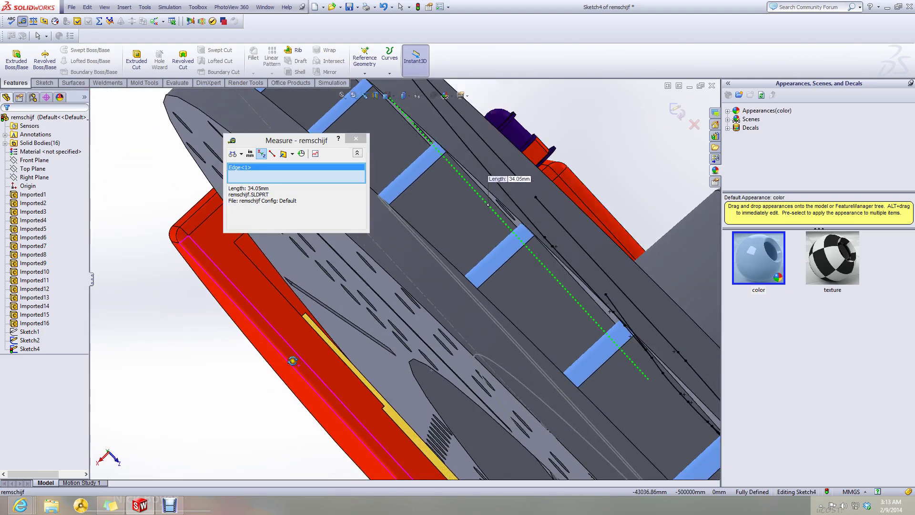
left_click(255, 270)
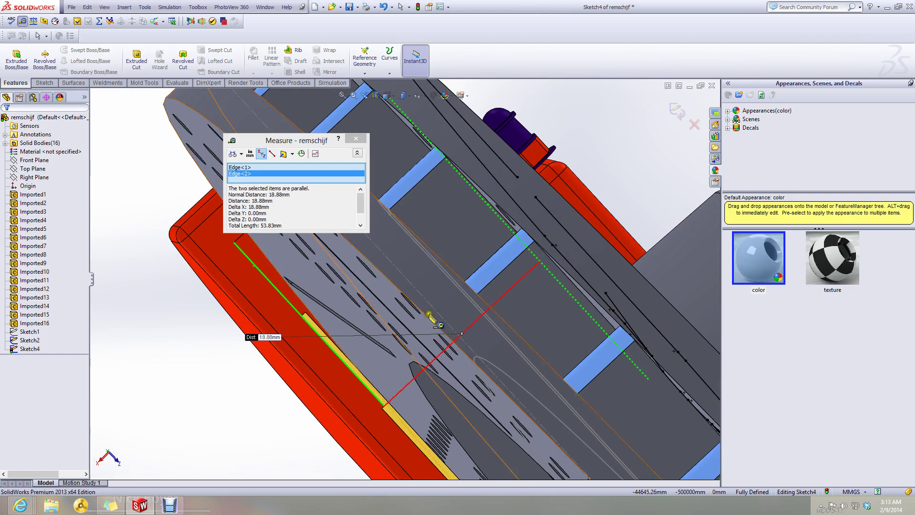
- Clear the measured selections and measure the distance between the edges at the two opposite ends of the caliper's disc slot
scroll(351, 290, "up", 6)
middle_click_drag(347, 287, 324, 251)
scroll(344, 249, "down", 5)
right_click(278, 175)
left_click(310, 177)
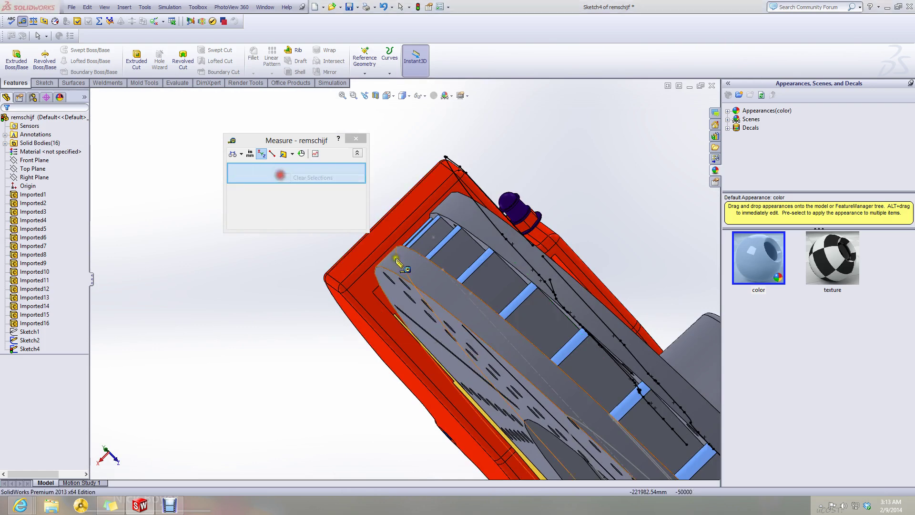
left_click(379, 290)
middle_click_drag(379, 290, 558, 429)
scroll(558, 430, "down", 2)
scroll(443, 324, "down", 4)
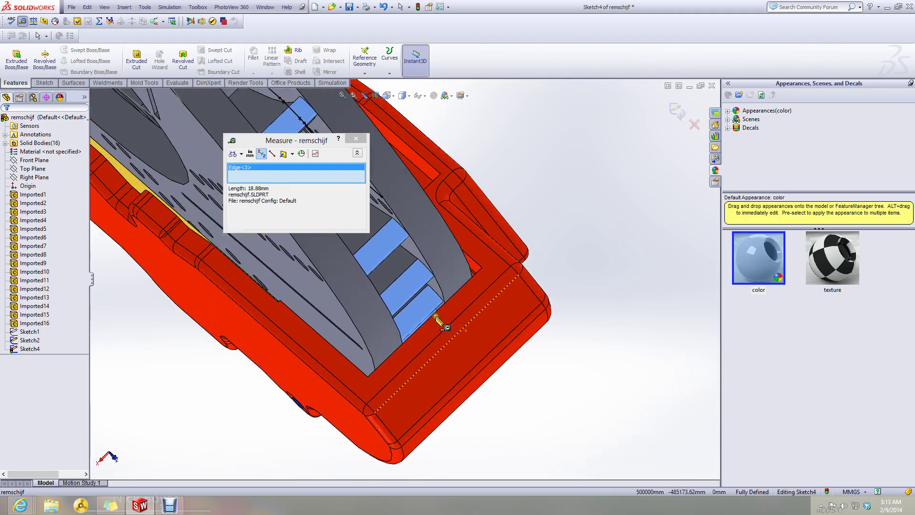
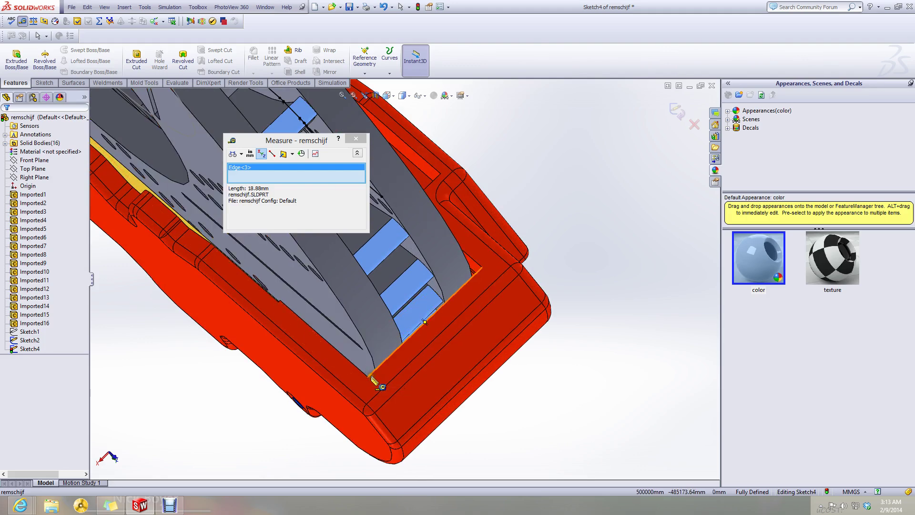
left_click(372, 378)
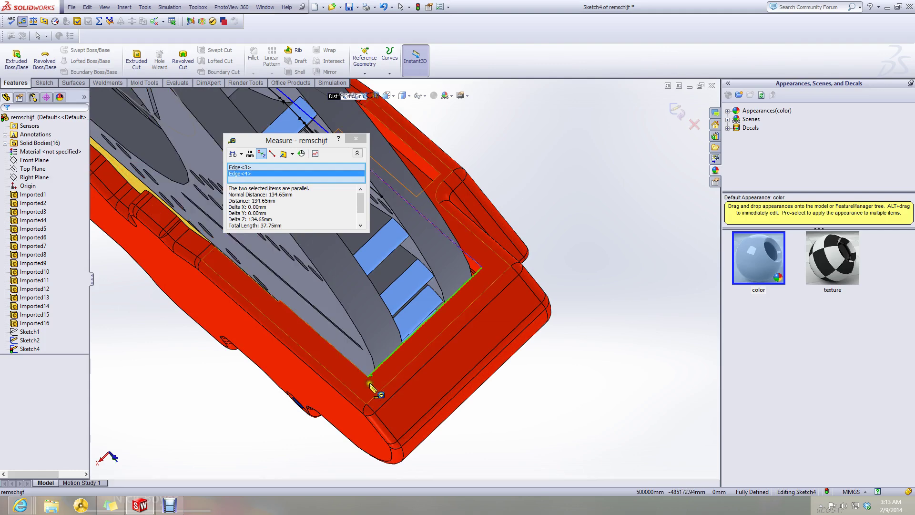
middle_click_drag(525, 317, 374, 380)
scroll(374, 380, "down", 3)
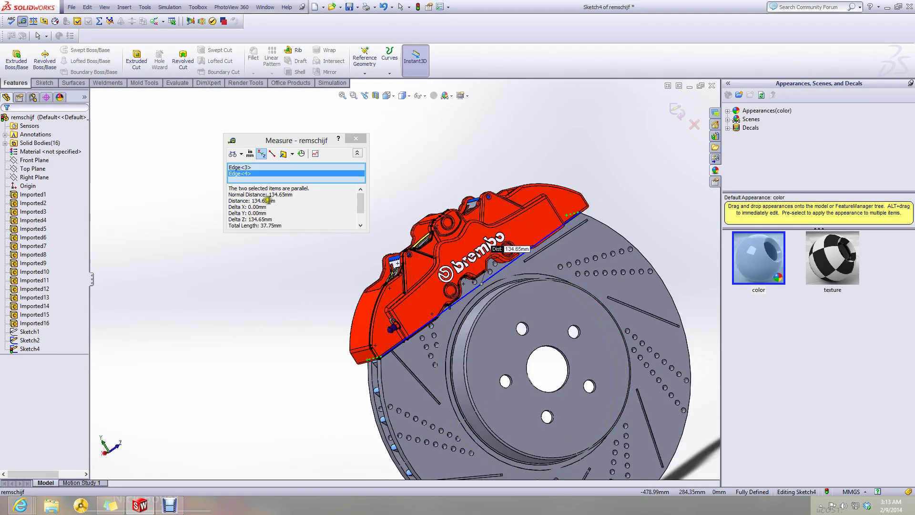
- Measure the distance from the disc slot's end edge to the caliper's outer end face, and finish measuring
right_click(273, 176)
left_click(292, 181)
scroll(329, 254, "down", 3)
scroll(316, 246, "down", 3)
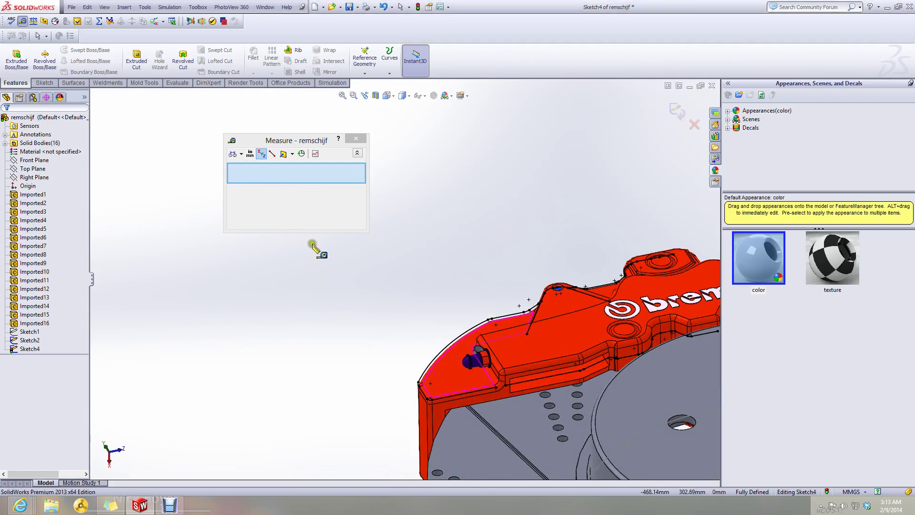
scroll(435, 402, "down", 4)
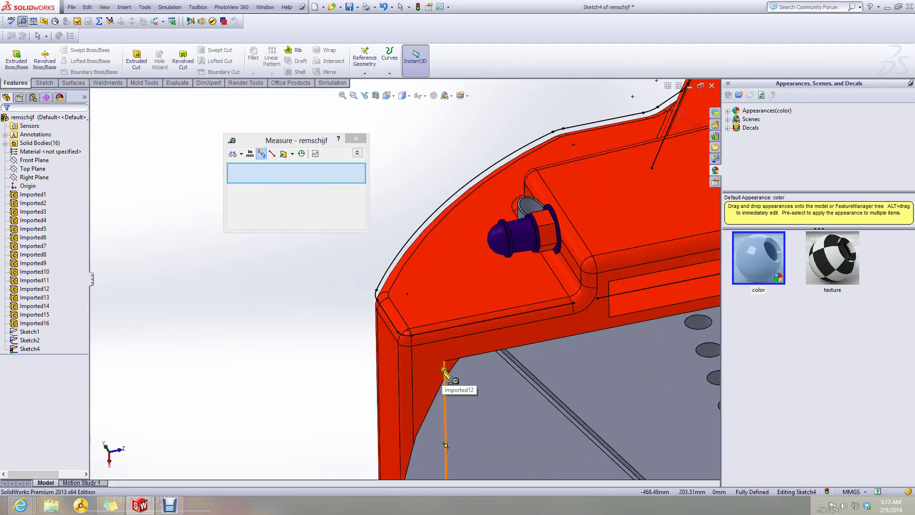
left_click(444, 374)
left_click(392, 378)
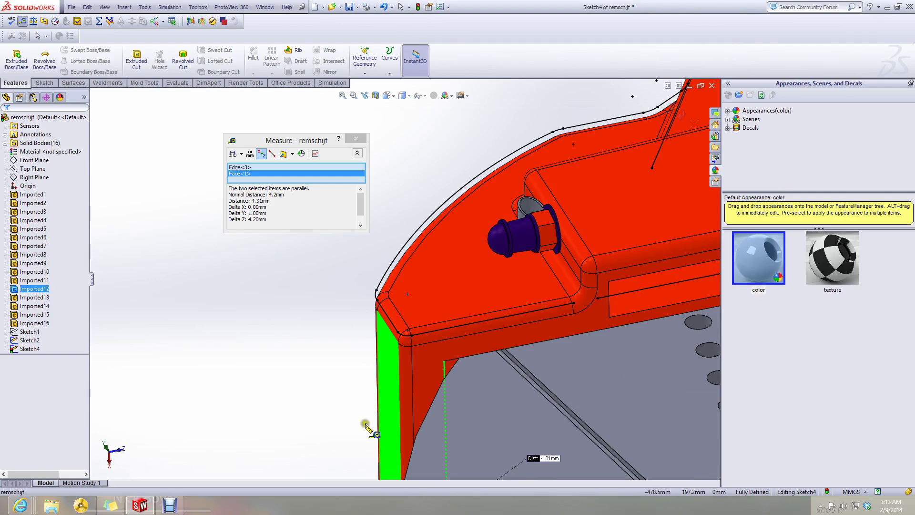
scroll(365, 423, "up", 5)
middle_click_drag(358, 348, 377, 448)
scroll(429, 287, "up", 2)
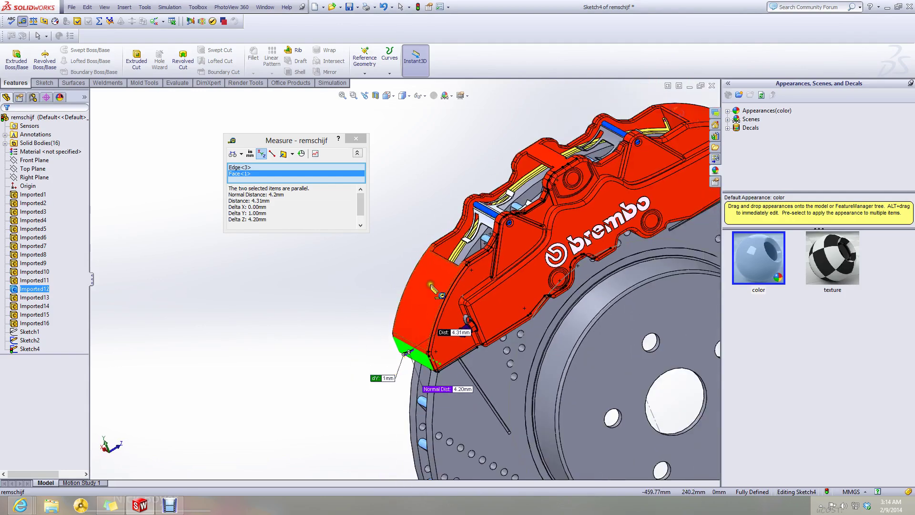
middle_click_drag(434, 289, 434, 309)
scroll(431, 264, "down", 4)
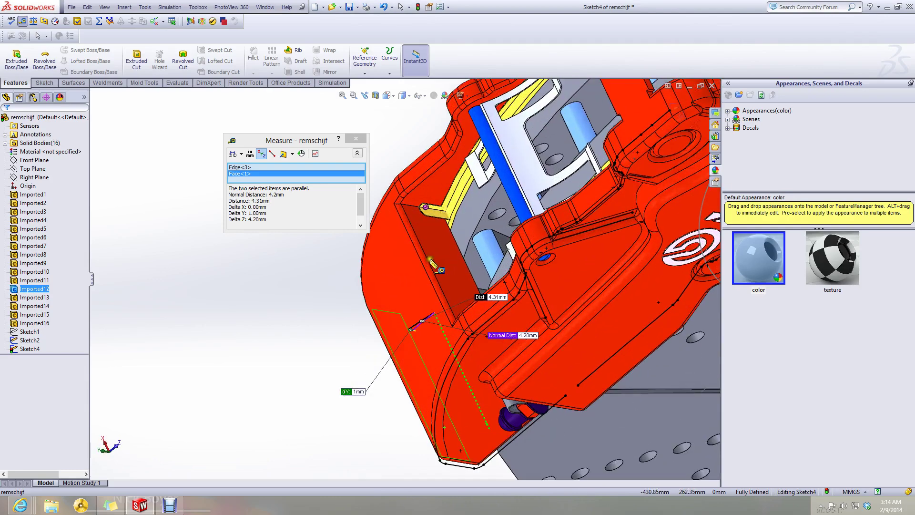
scroll(431, 264, "up", 7)
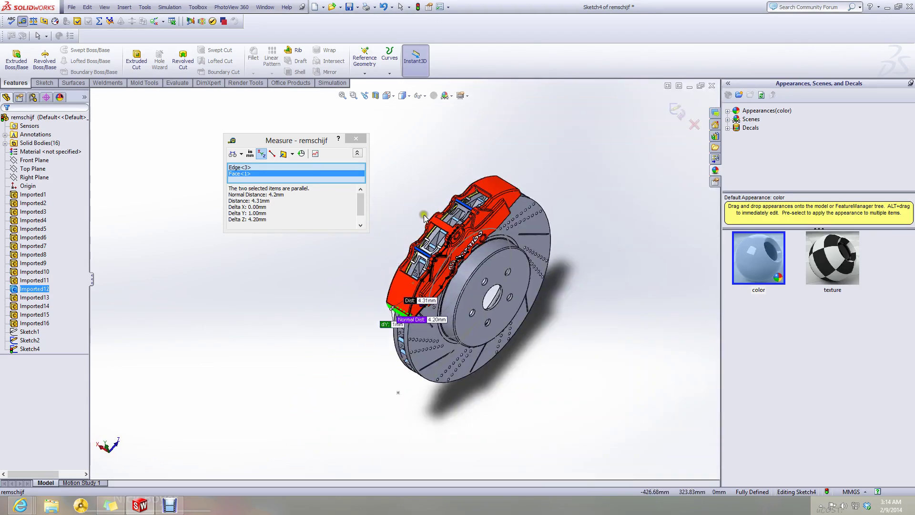
left_click(356, 139)
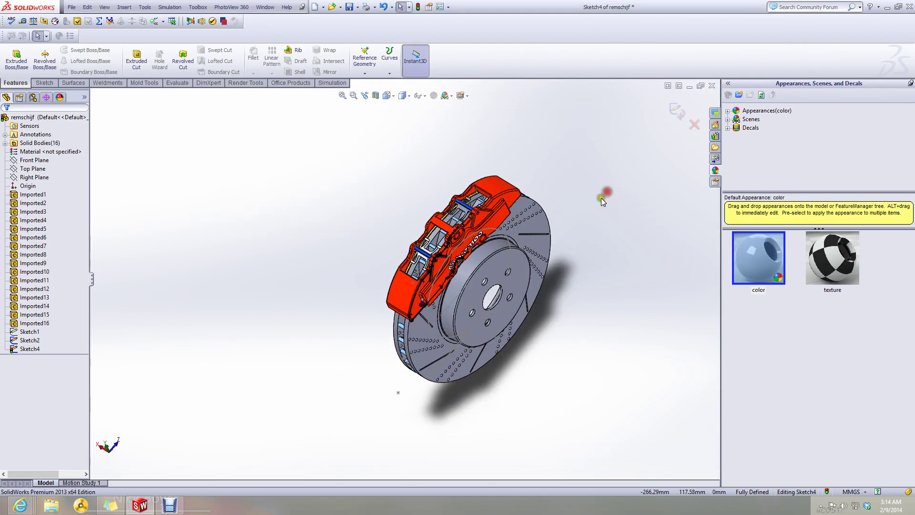
- View the reference caliper from above and examine the pad windows and the central bridge between them
scroll(435, 204, "down", 3)
middle_click_drag(435, 204, 462, 261)
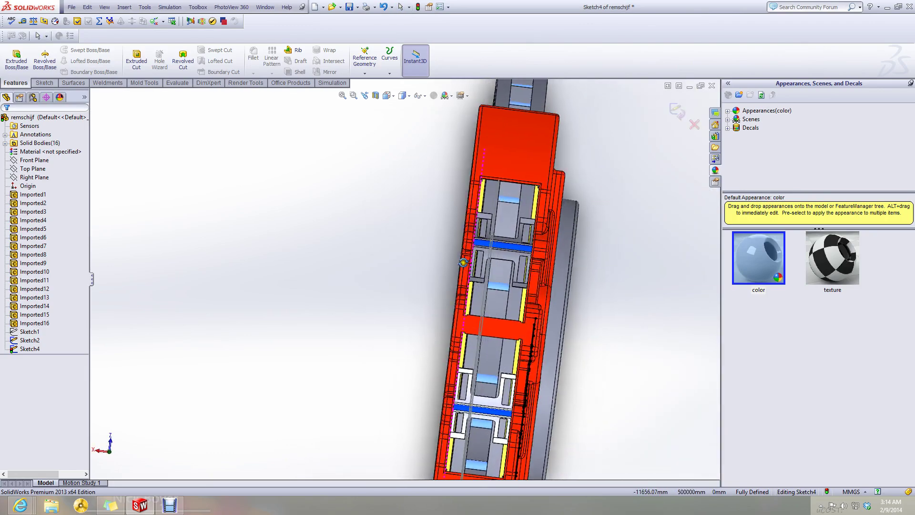
scroll(453, 296, "up", 3)
scroll(446, 311, "down", 2)
scroll(446, 310, "down", 2)
middle_click_drag(442, 307, 428, 320)
scroll(440, 332, "up", 4)
scroll(438, 331, "down", 1)
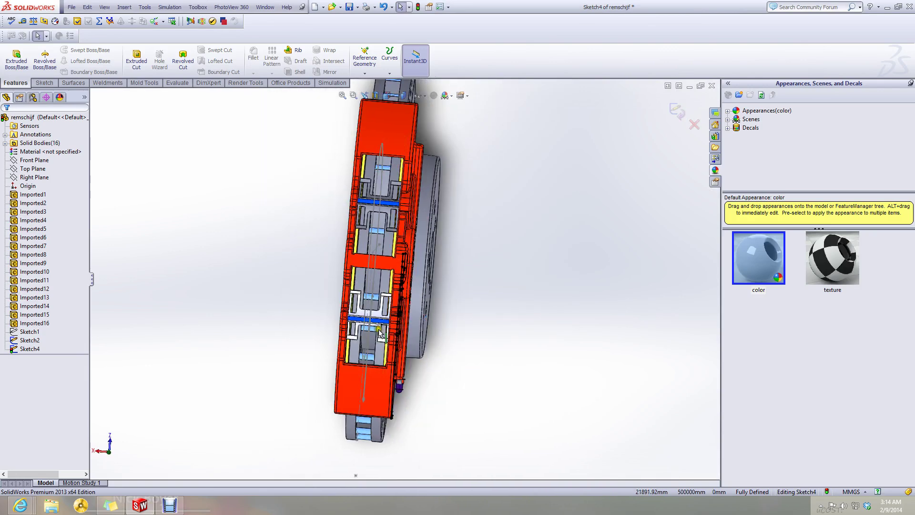
- Measure the distance between the two parallel edges bounding the caliper's upper window, and close the measurement
scroll(379, 330, "down", 2)
scroll(371, 312, "up", 3)
scroll(364, 262, "down", 1)
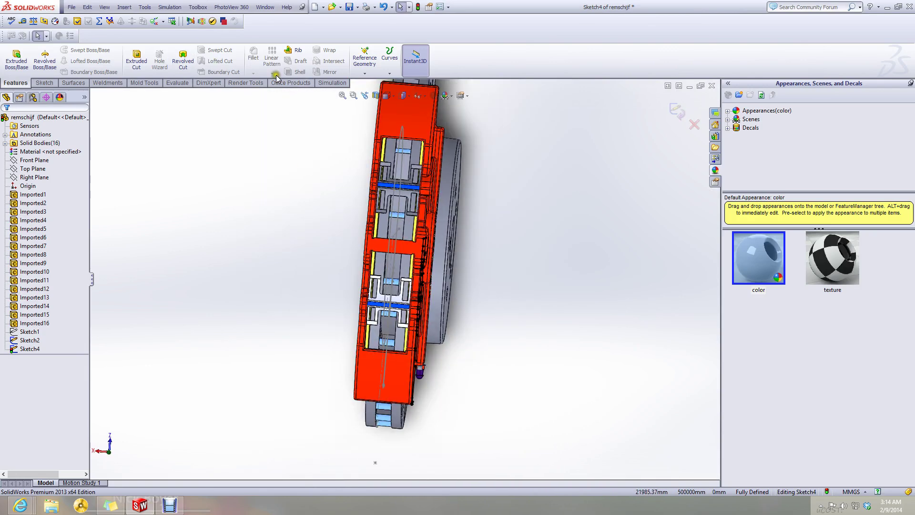
left_click(27, 22)
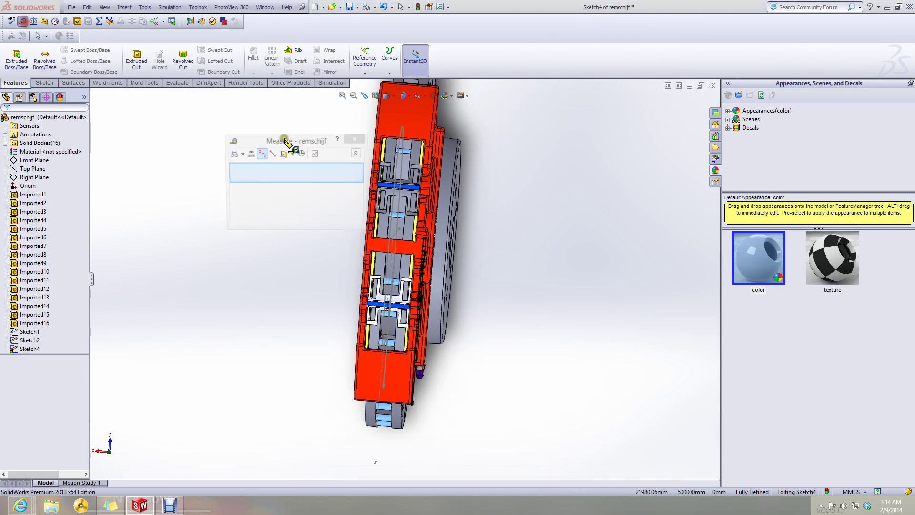
scroll(374, 198, "down", 3)
scroll(374, 199, "down", 3)
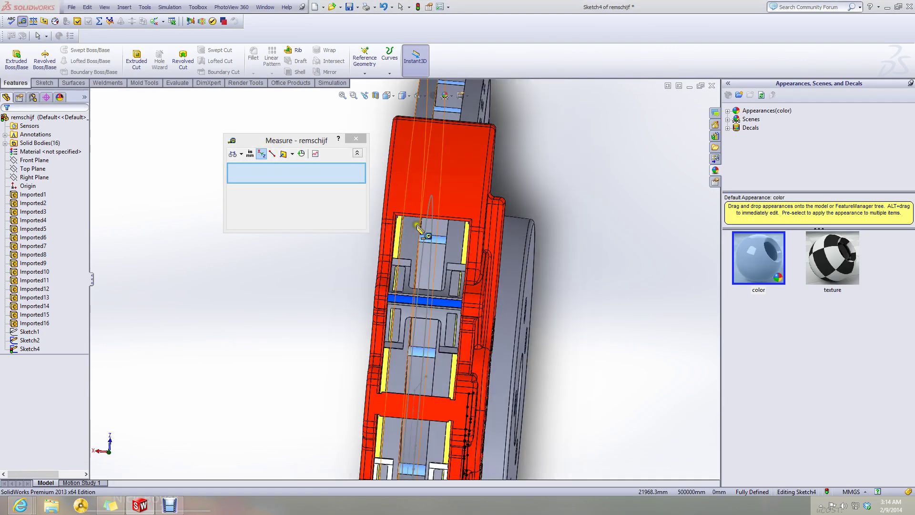
middle_click_drag(417, 227, 430, 182)
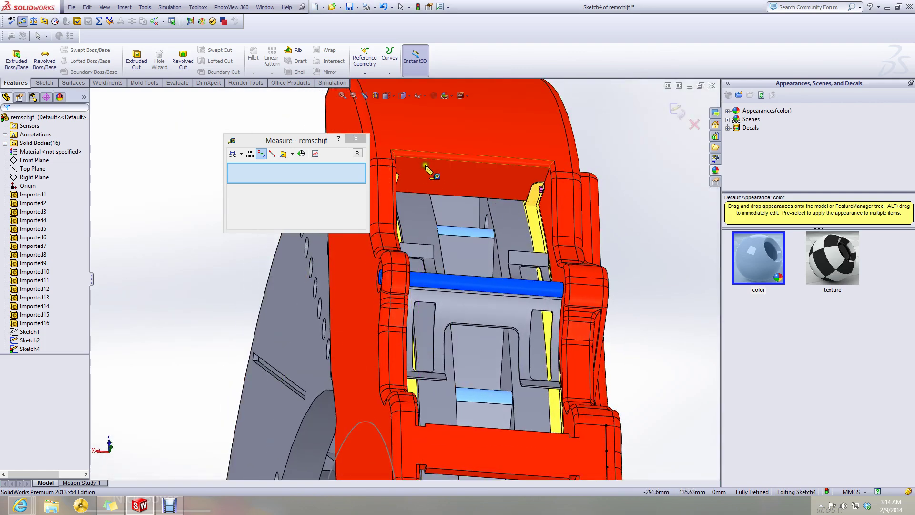
scroll(425, 166, "up", 5)
middle_click_drag(425, 281, 412, 360)
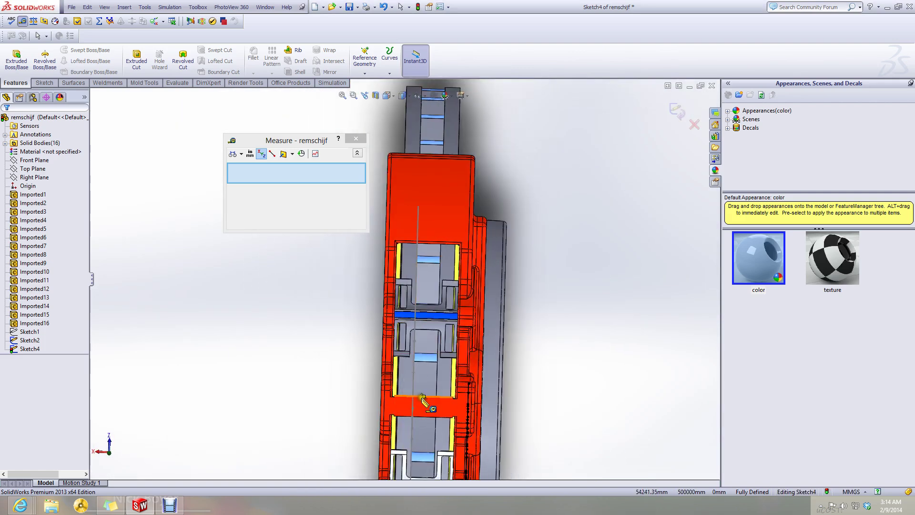
scroll(422, 399, "down", 3)
left_click(418, 360)
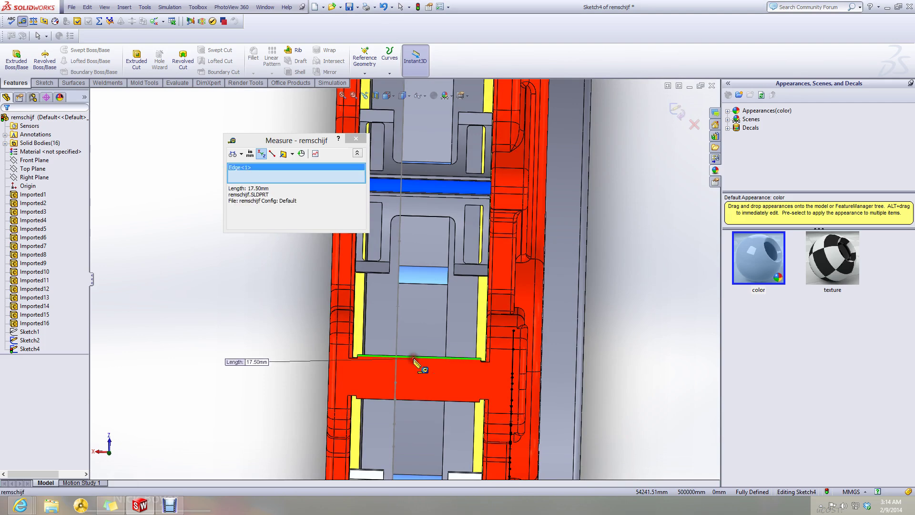
scroll(419, 362, "up", 2)
scroll(420, 214, "down", 4)
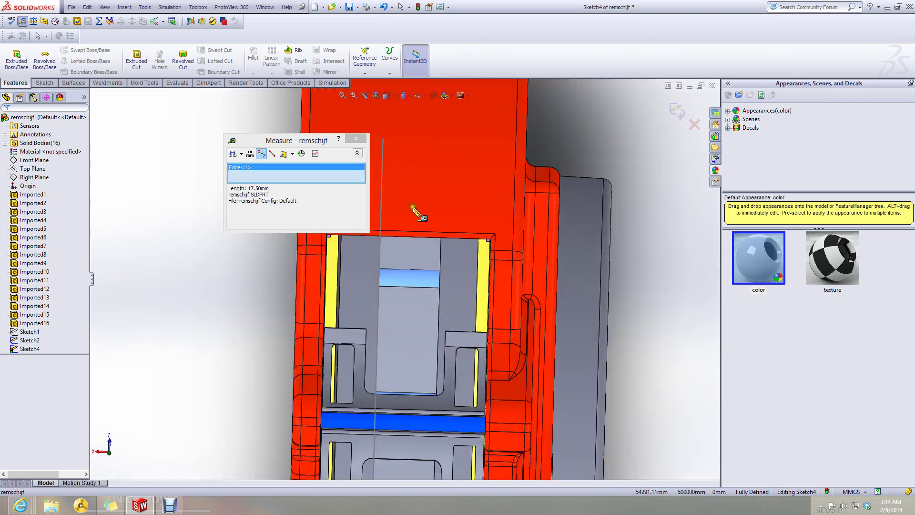
left_click(419, 235)
scroll(412, 286, "up", 2)
middle_click_drag(414, 294, 281, 319)
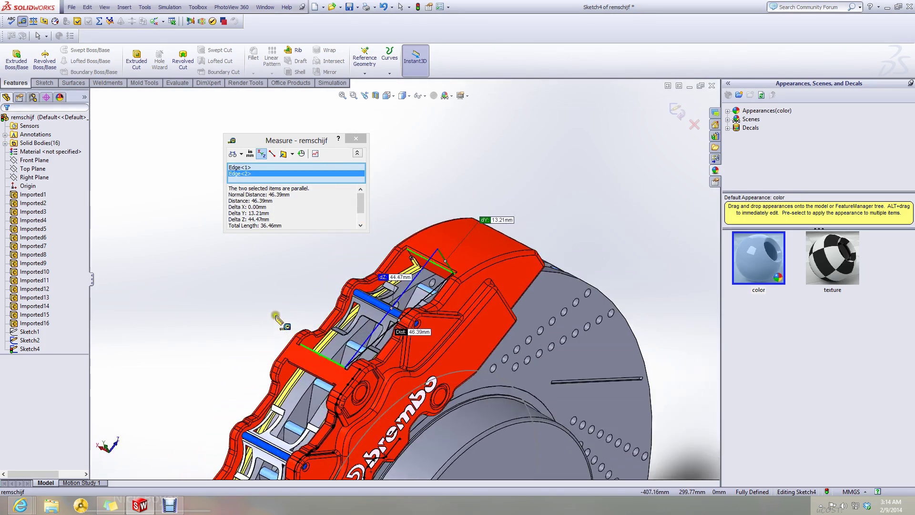
right_click(275, 175)
left_click(286, 181)
scroll(334, 291, "up", 5)
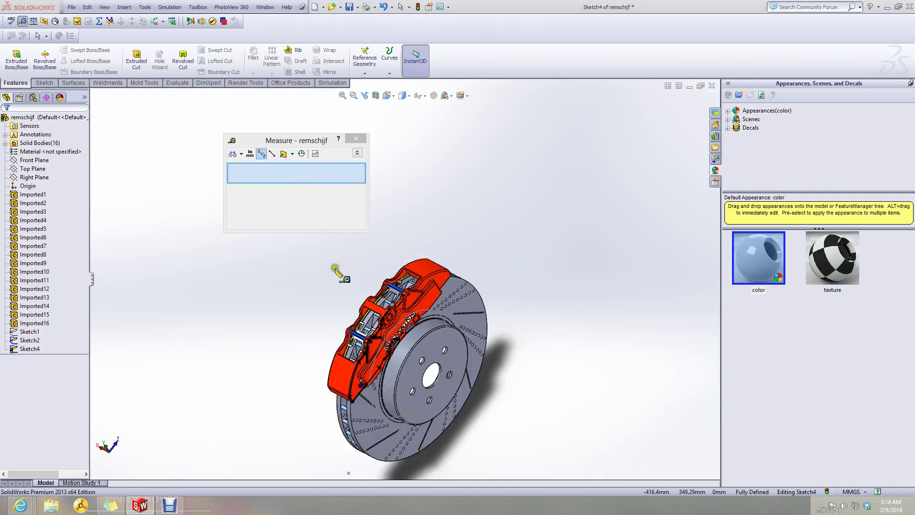
left_click(354, 140)
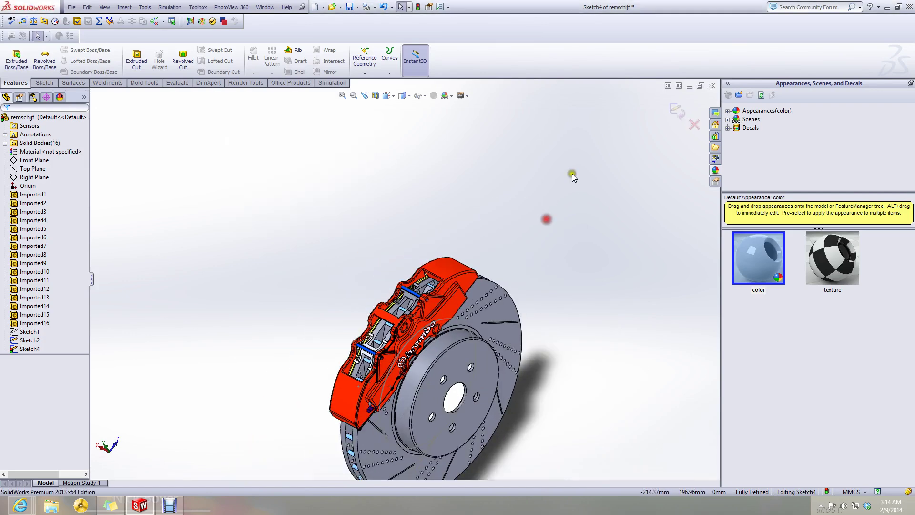
- Switch from the remschijf part to the Part4 caliper body and view its contoured lower side
left_click(687, 86)
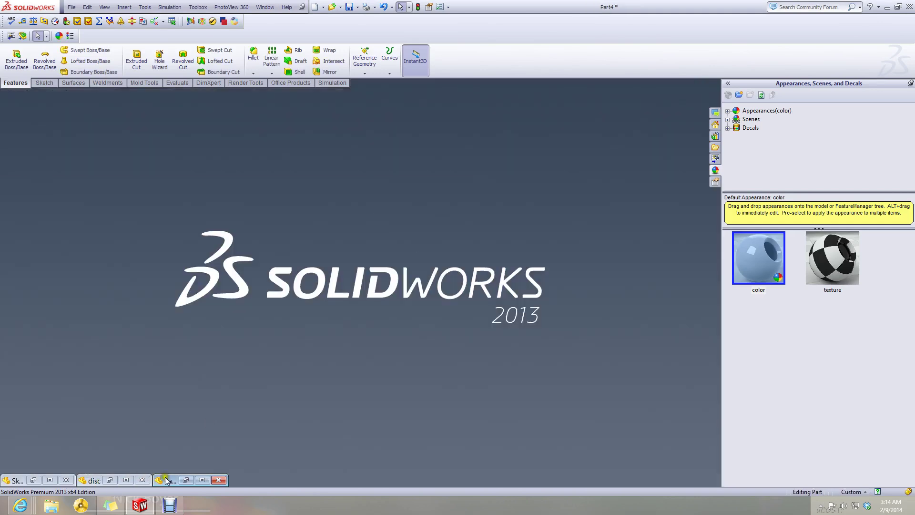
left_click(202, 480)
middle_click_drag(292, 241, 322, 231)
middle_click_drag(142, 290, 171, 319)
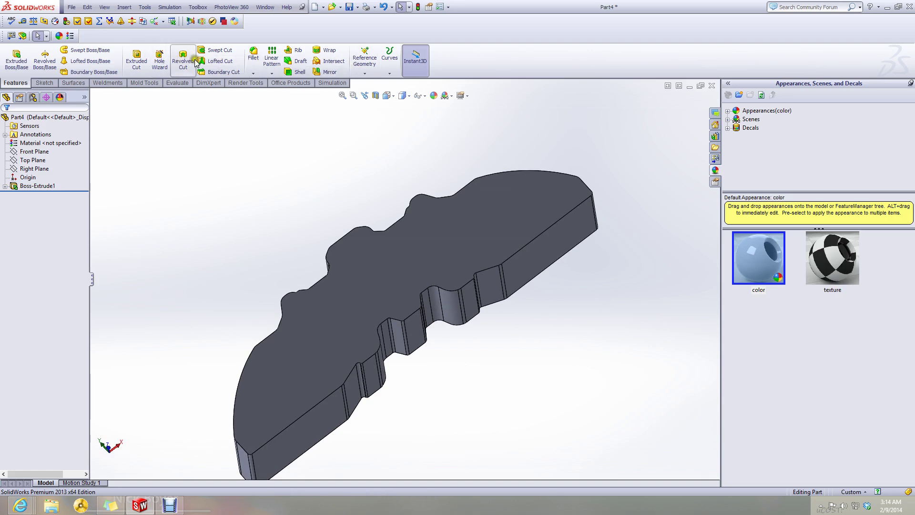
- Start a Shell and choose the long straight side face at one end plus the first adjoining contour faces for removal
left_click(253, 76)
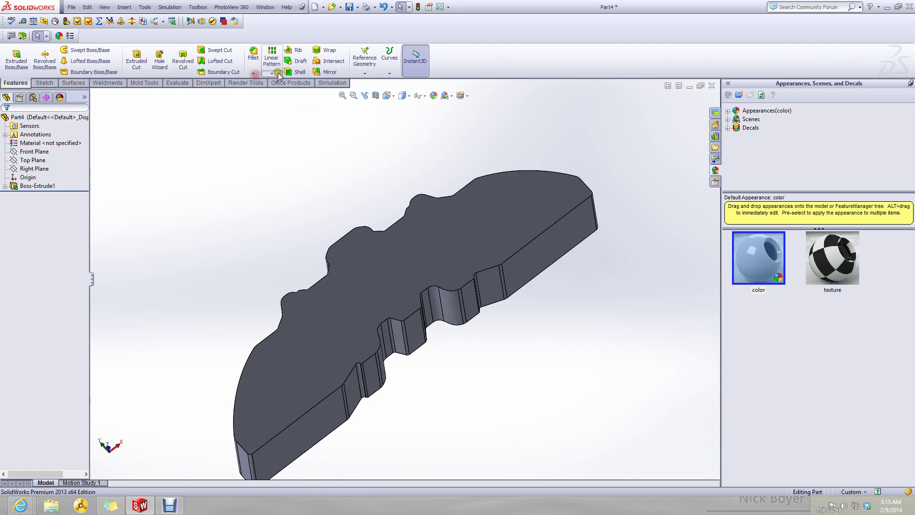
left_click(300, 71)
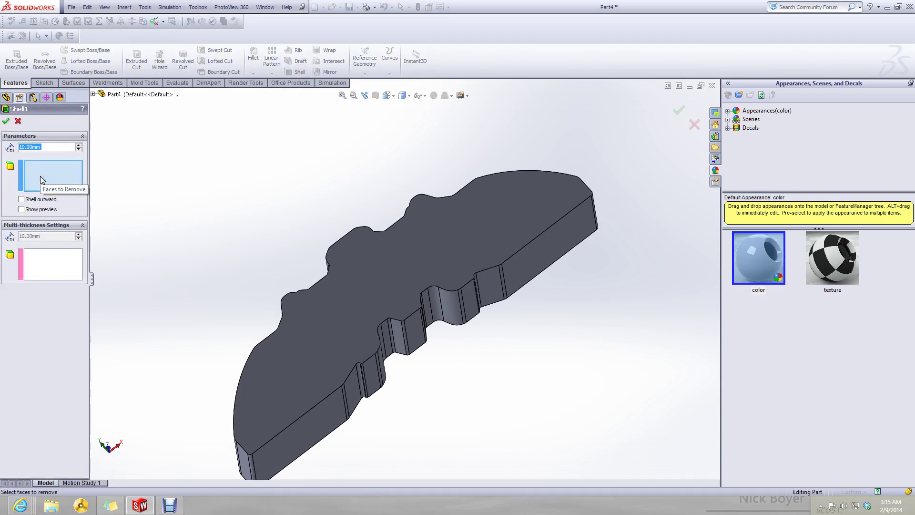
left_click(509, 267)
left_click(501, 273)
left_click(494, 277)
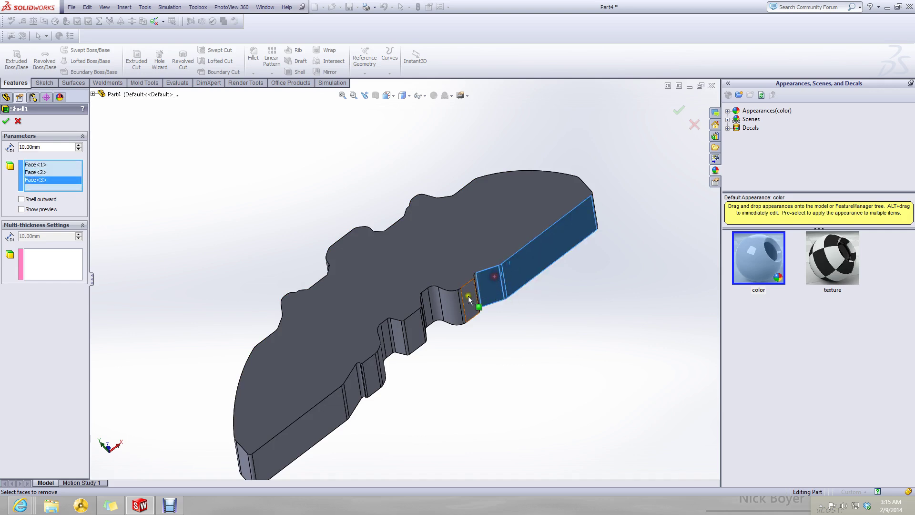
scroll(468, 295, "down", 3)
left_click(471, 276)
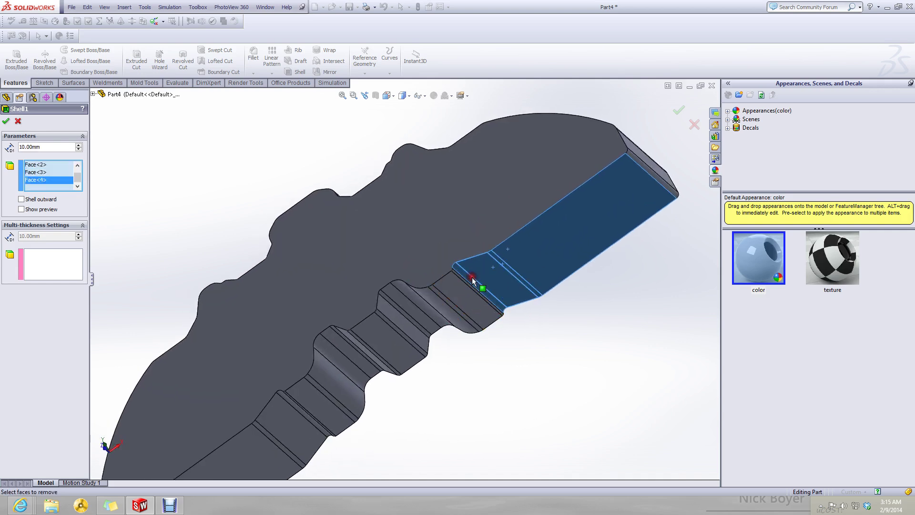
left_click(465, 279)
left_click(447, 301)
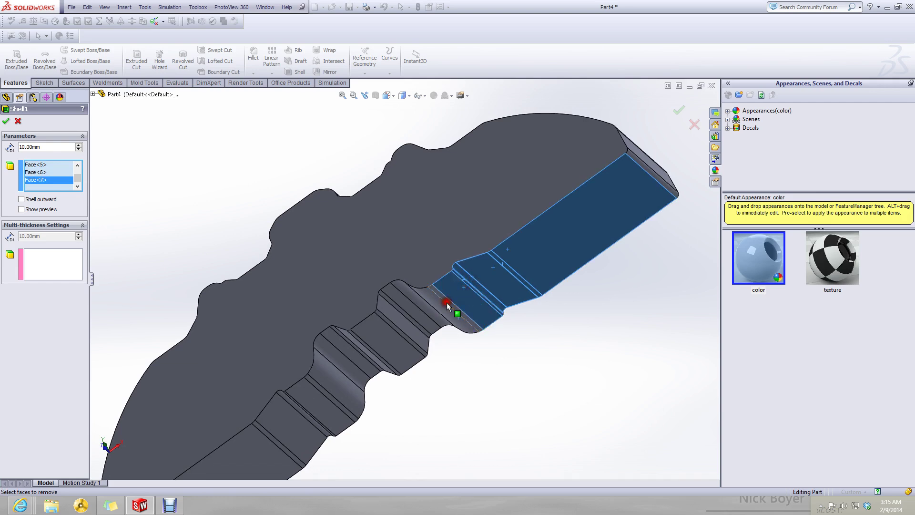
left_click(434, 301)
left_click(420, 298)
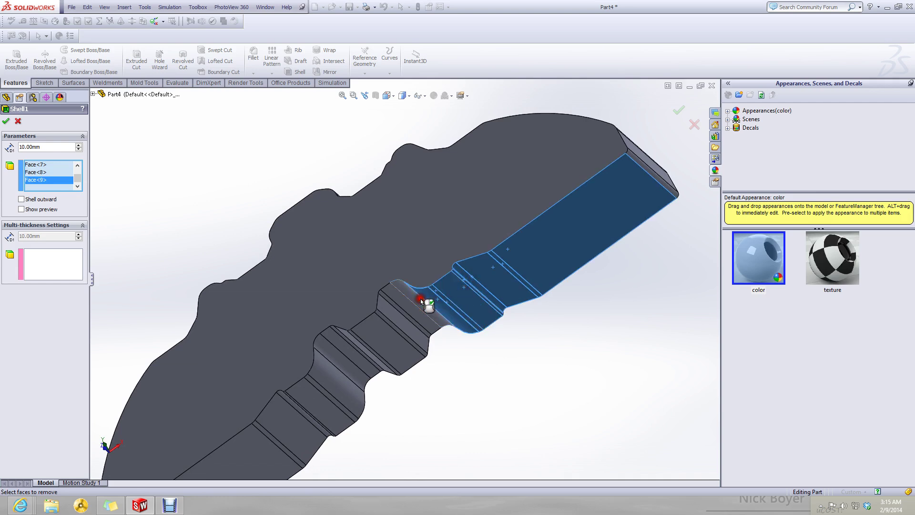
- Add the planar and rounded faces along the middle of the contoured side to the shell's faces to remove
left_click(401, 313)
left_click(399, 318)
left_click(393, 327)
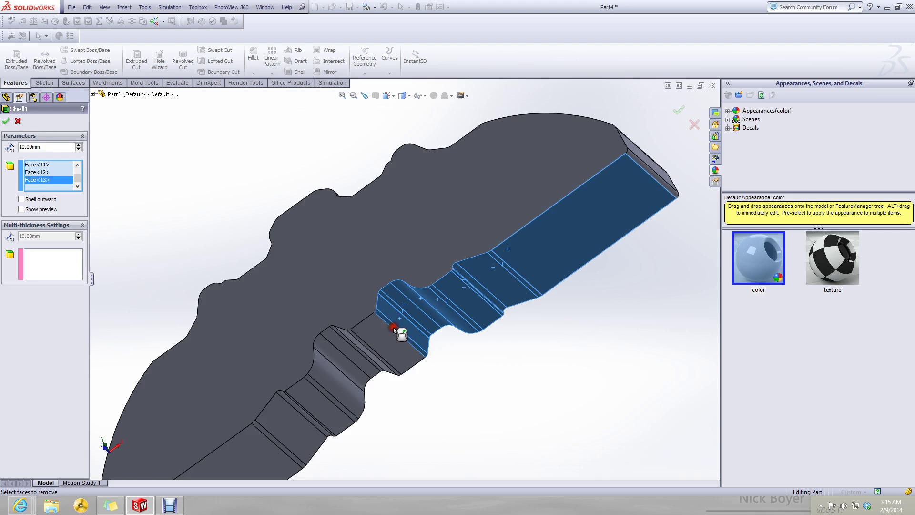
left_click(376, 345)
left_click(370, 348)
left_click(366, 352)
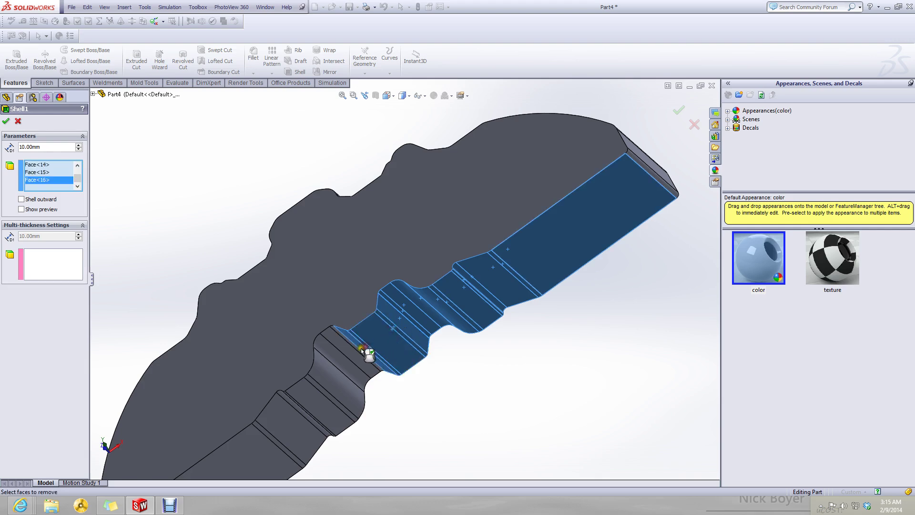
left_click(360, 352)
left_click(345, 353)
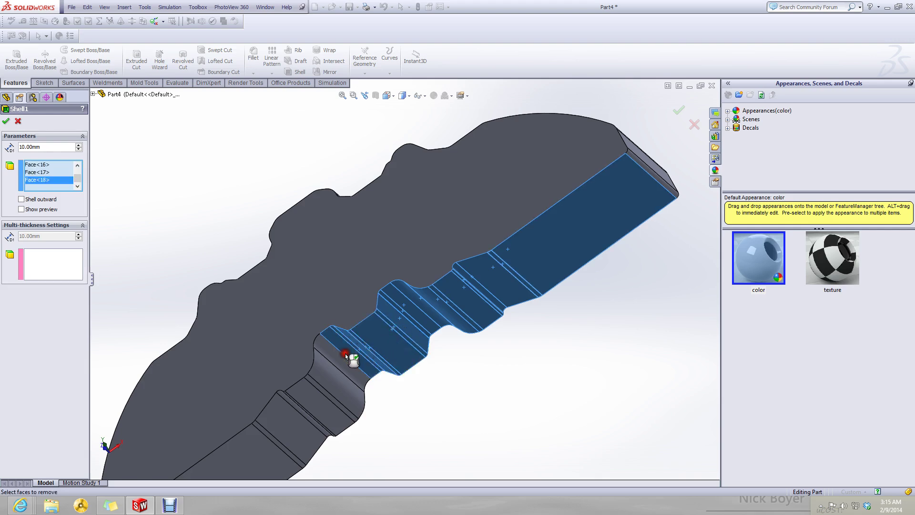
left_click(336, 387)
left_click(326, 409)
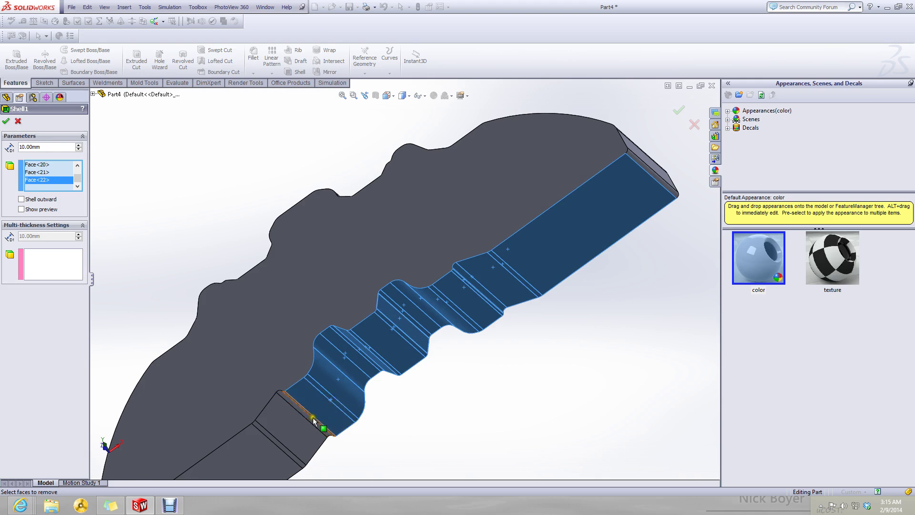
- Add the remaining contour faces and the other long straight face, and apply the shell at 10 mm thickness
left_click(312, 416)
left_click(309, 416)
left_click(303, 420)
left_click(282, 444)
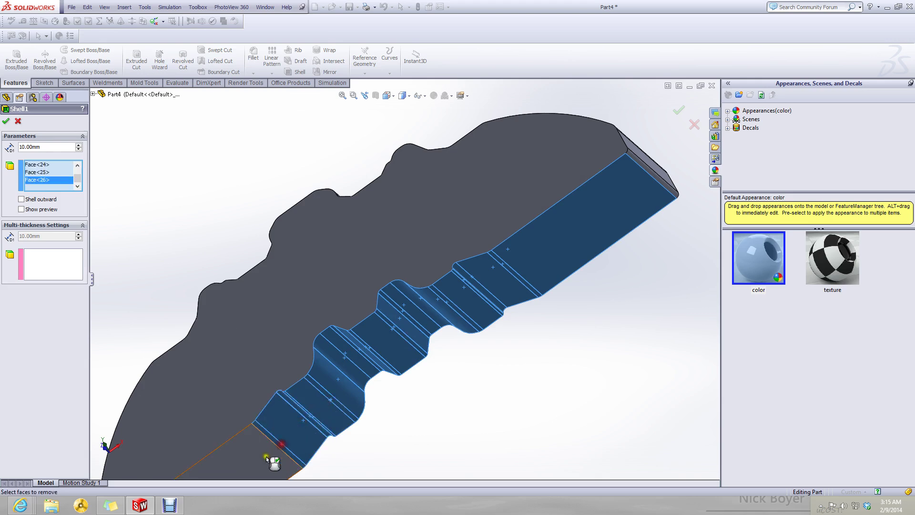
left_click(266, 458)
scroll(260, 405, "up", 4)
scroll(311, 314, "down", 2)
mouse_move(318, 342)
middle_mouse_down()
mouse_move(357, 309)
mouse_move(336, 347)
middle_mouse_up()
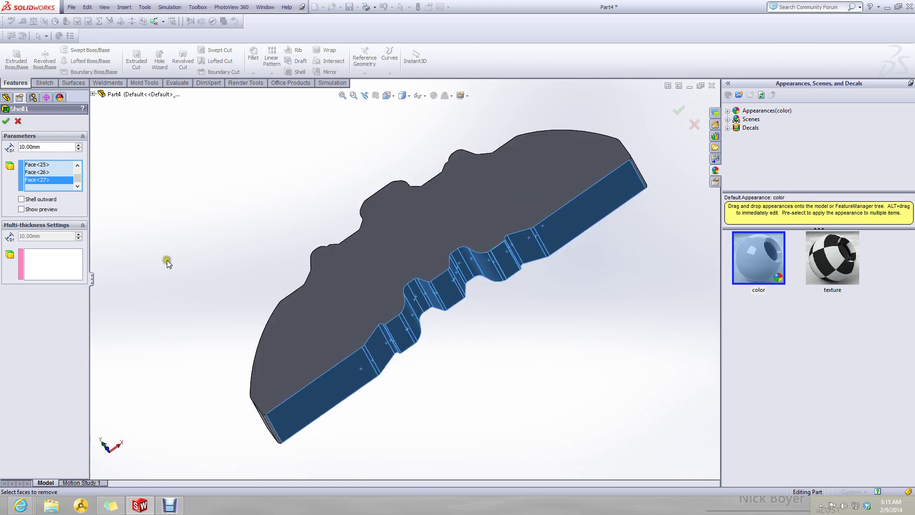
left_click(6, 121)
left_click(489, 266)
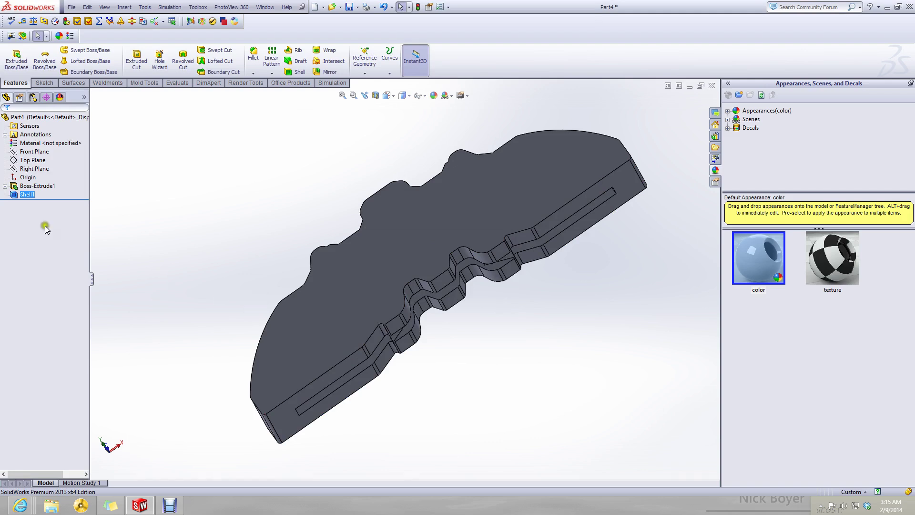
- Edit the shell to a thickness of 4 mm and apply it despite the curvature warning
right_click(18, 195)
left_click(24, 166)
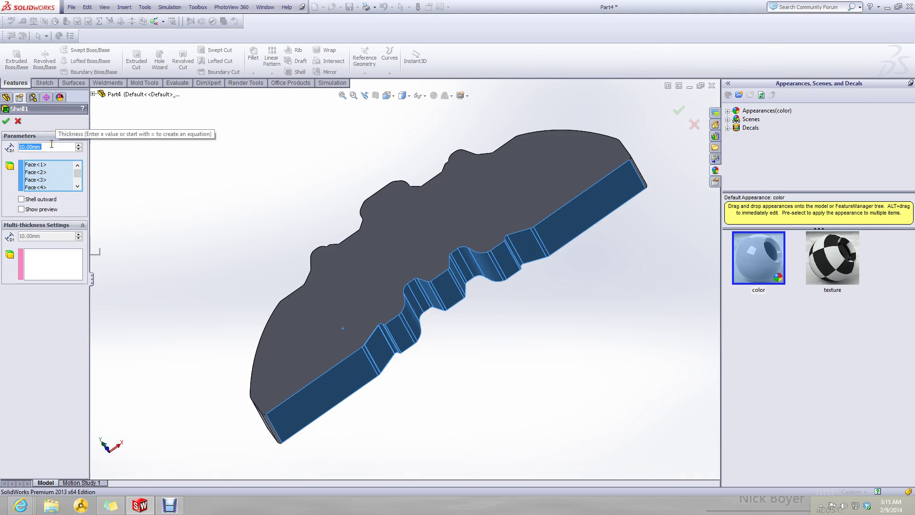
type("4")
key("Return")
left_click(5, 121)
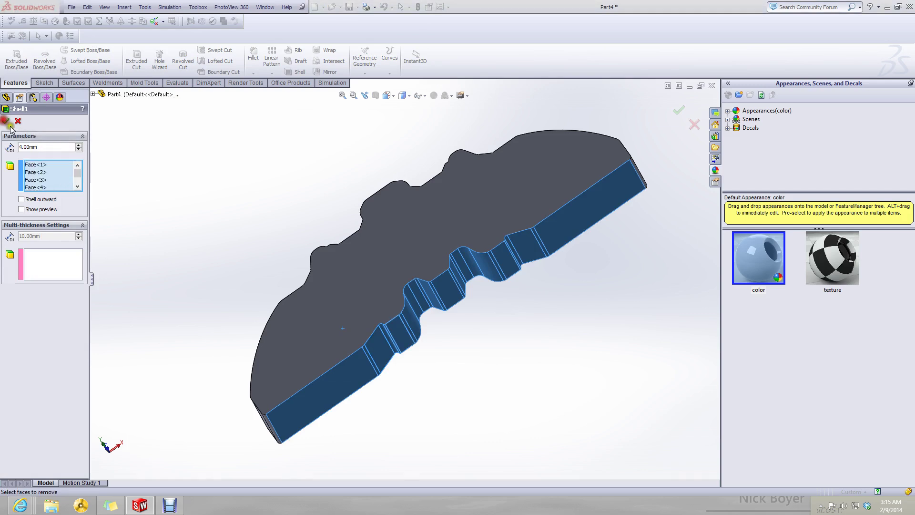
left_click(490, 265)
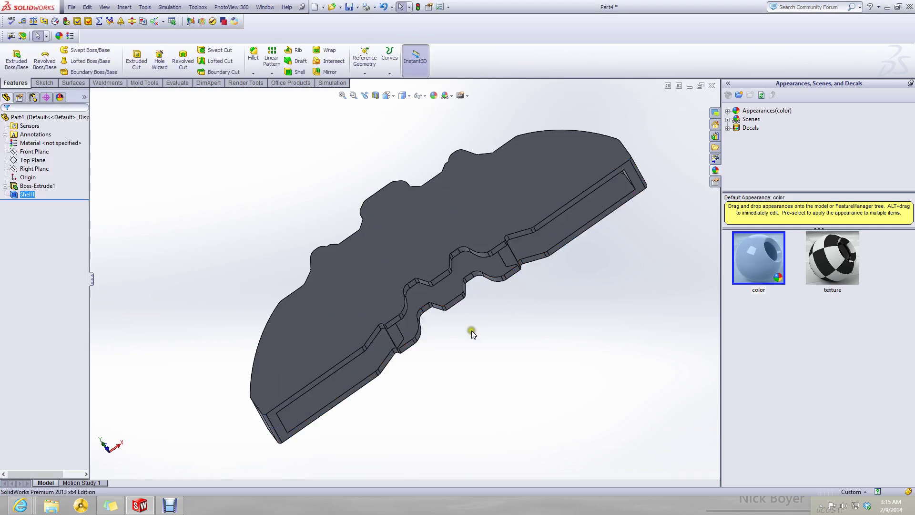
- Inspect the shelled cavity and its inner walls along the contoured open side
middle_click_drag(470, 333, 461, 210)
scroll(460, 212, "down", 3)
middle_click_drag(449, 249, 408, 328)
scroll(303, 385, "down", 3)
middle_click_drag(302, 385, 326, 408)
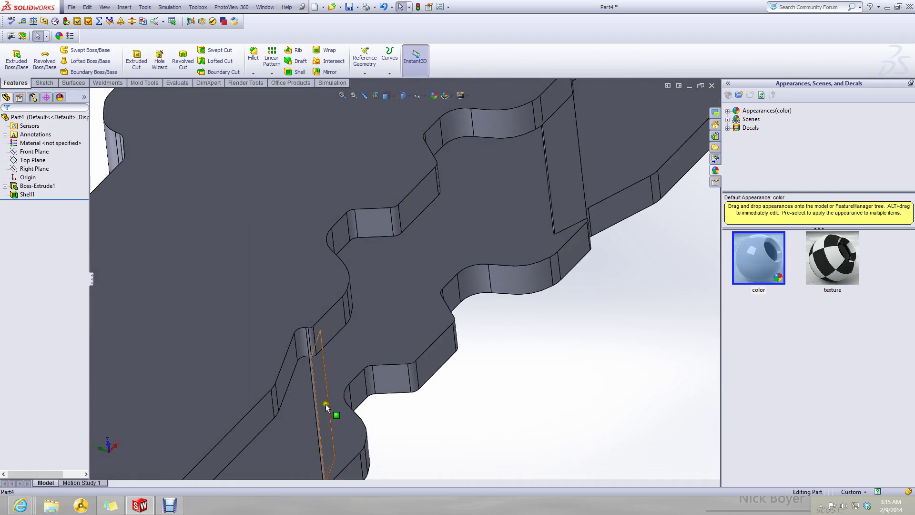
middle_click_drag(307, 355, 241, 305)
scroll(115, 189, "up", 3)
middle_click_drag(507, 278, 532, 356)
- Edit the shell feature and add the missed narrow strip between two rounded faces of the contoured side to the faces to remove
right_click(27, 189)
left_click(25, 195)
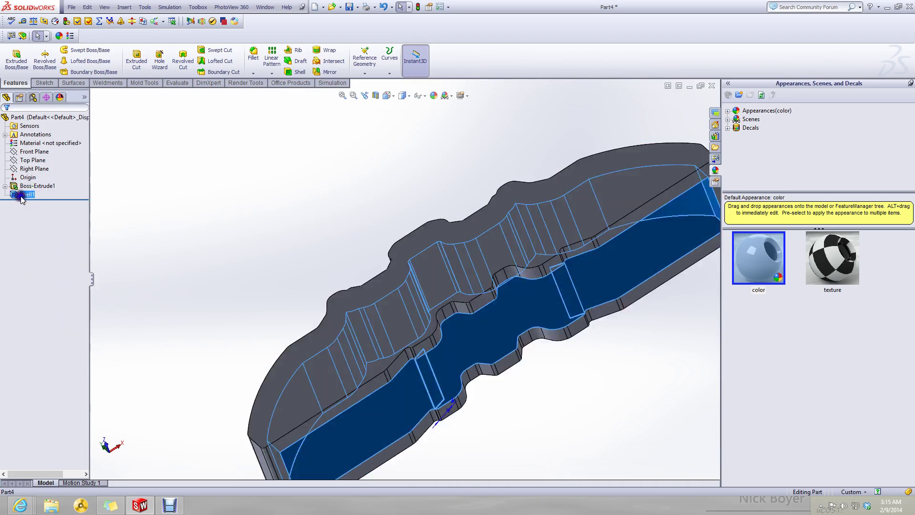
right_click(24, 195)
left_click(33, 164)
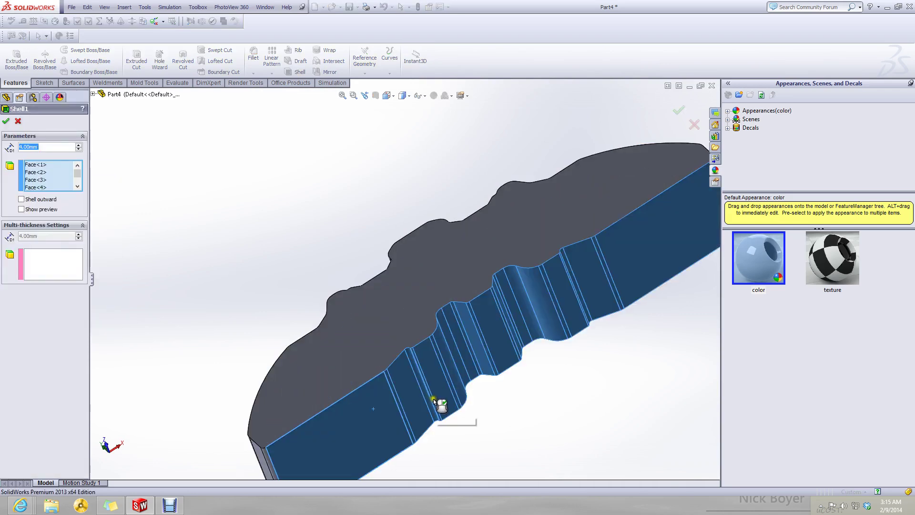
scroll(434, 398, "down", 8)
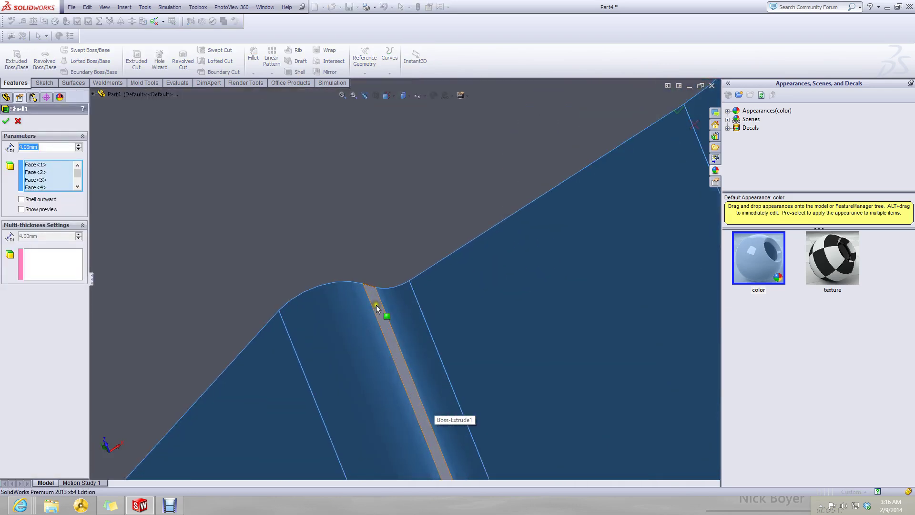
left_click(377, 305)
- Add the other missed narrow face beside the small corner radius to the faces to remove, and apply the shell despite the curvature warning
scroll(388, 312, "up", 9)
scroll(538, 205, "down", 7)
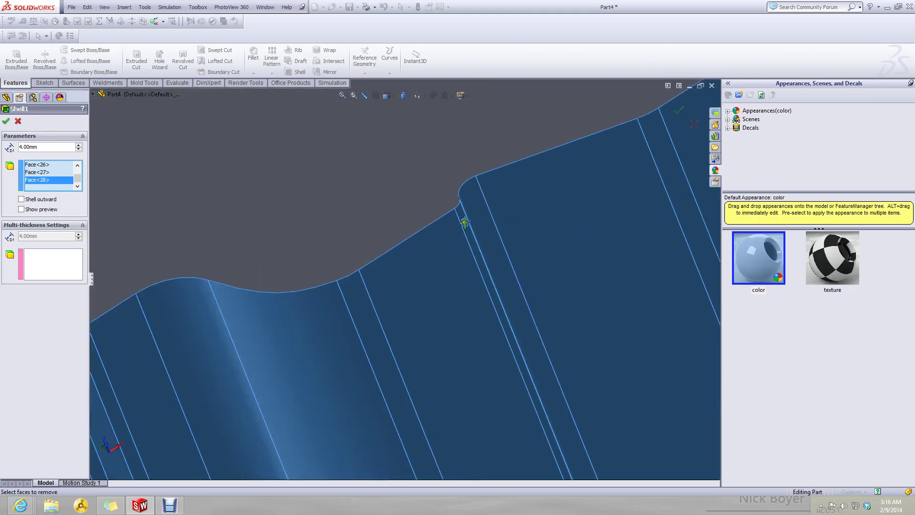
scroll(464, 223, "up", 2)
left_click(469, 212)
scroll(457, 313, "up", 6)
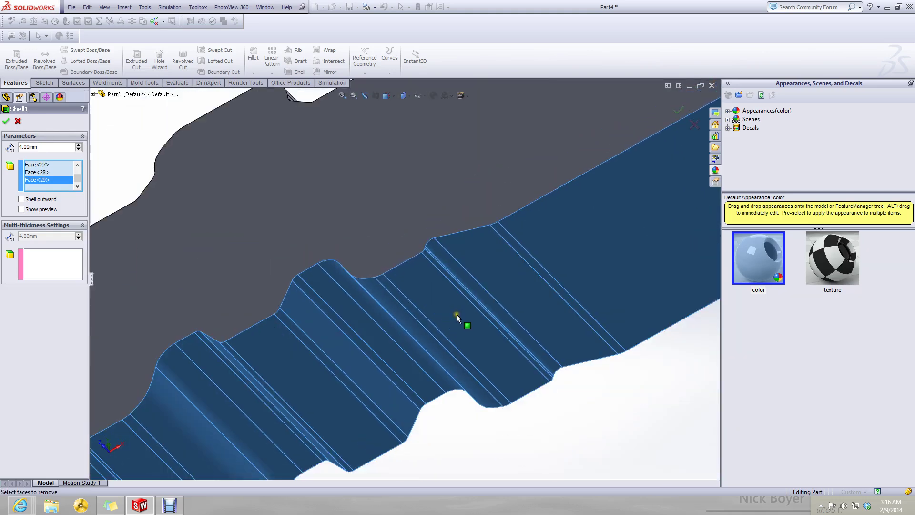
scroll(456, 314, "up", 3)
left_click(9, 122)
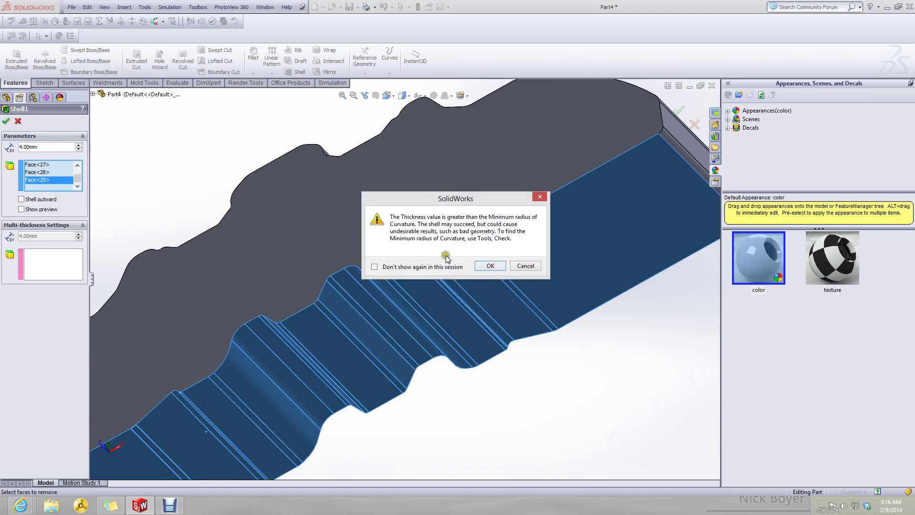
left_click(487, 263)
- Measure the distance between the two parallel long inner edges of the cavity opening, then clear the selections and close the measurement
middle_click_drag(576, 192, 364, 282)
left_click(22, 21)
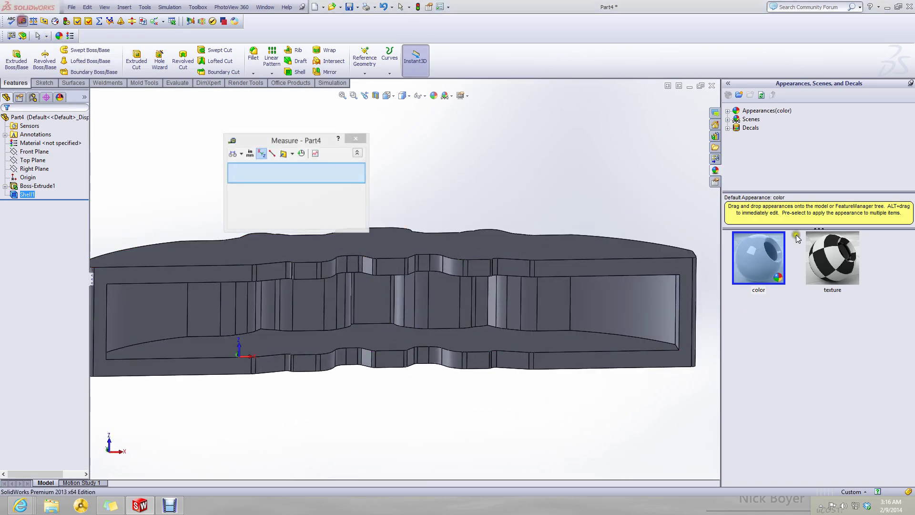
left_click(646, 275)
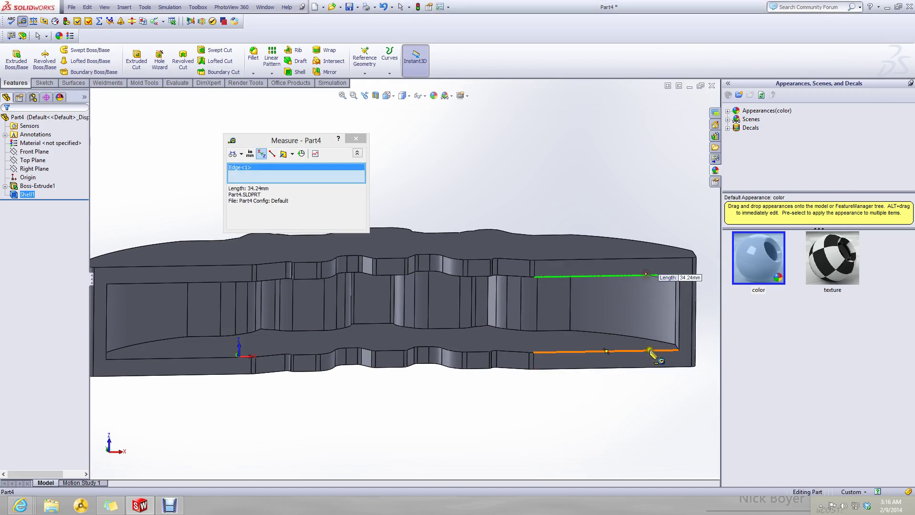
left_click(650, 350)
middle_click_drag(518, 367, 493, 354)
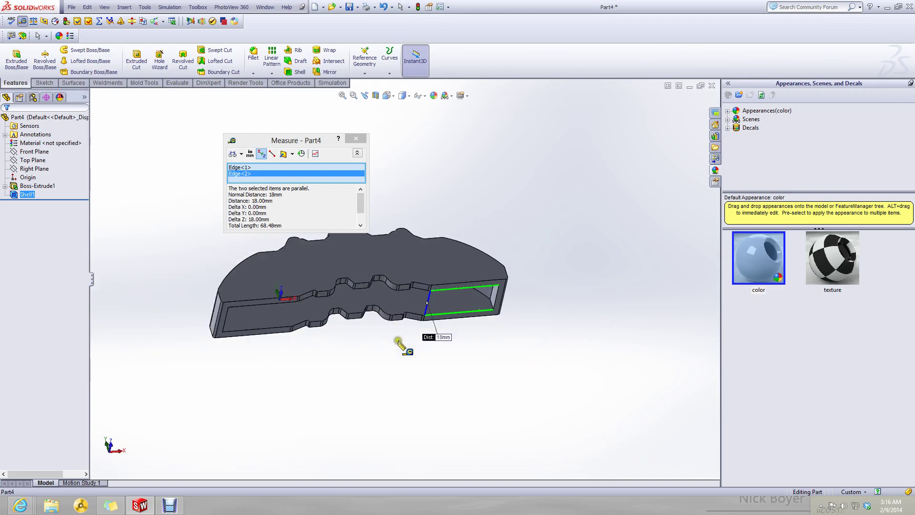
left_click(402, 346)
middle_click_drag(402, 343, 338, 257)
left_click(302, 188)
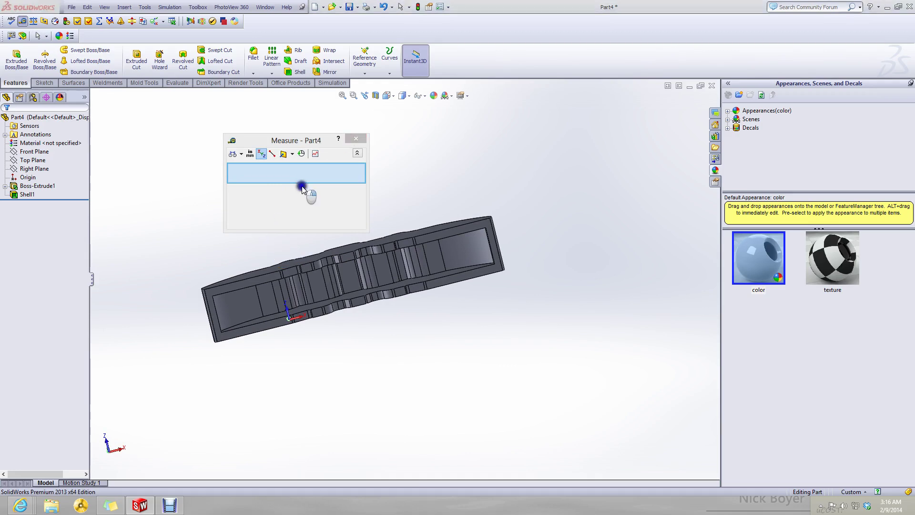
right_click(310, 173)
left_click(319, 178)
left_click(357, 140)
- Set the shell thickness to 4.5 mm and apply it despite the curvature warning
right_click(27, 194)
left_click(43, 171)
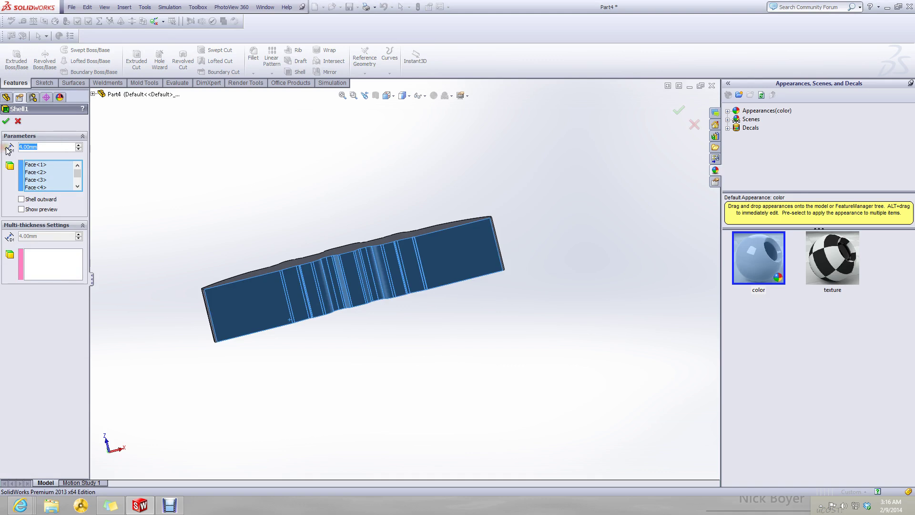
type("4.5")
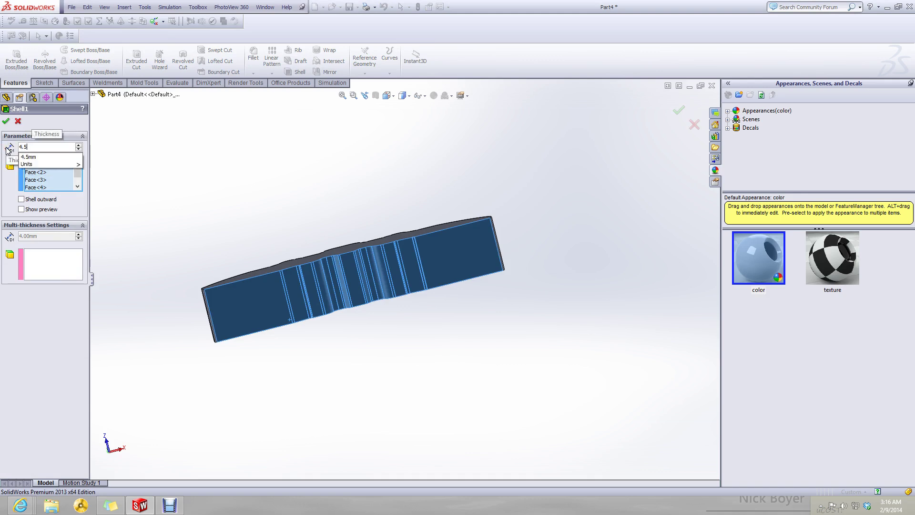
key("Return")
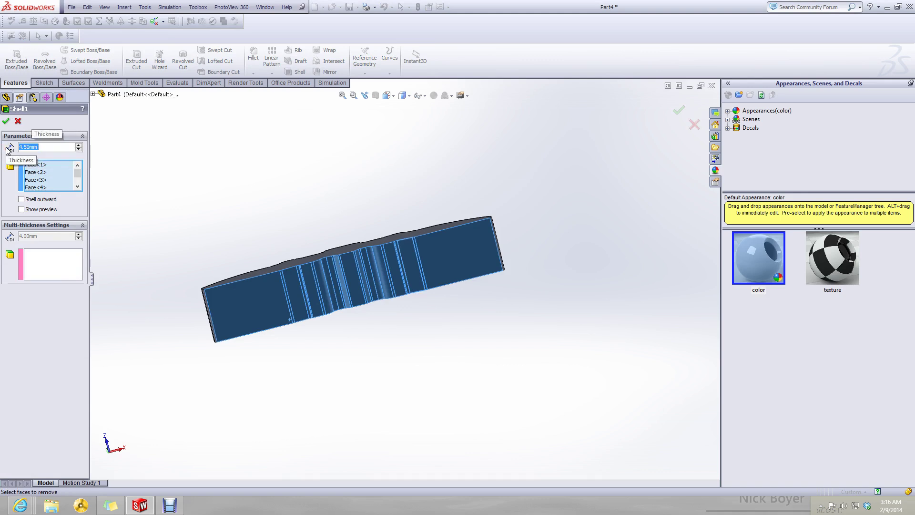
left_click(6, 122)
left_click(491, 266)
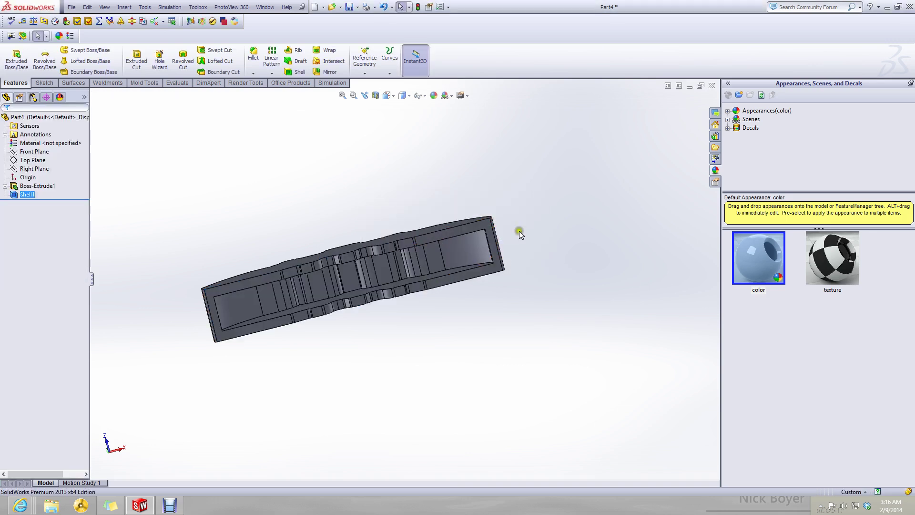
- Measure the distance between one large inner cavity face and an edge on the opposite inner wall, and clear the selections
middle_click_drag(336, 206, 277, 223)
left_click(22, 21)
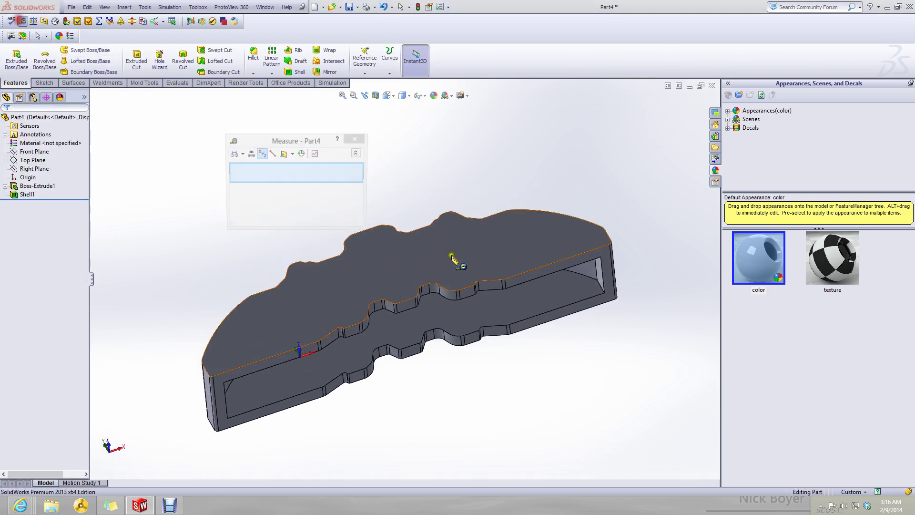
left_click(536, 298)
middle_click_drag(535, 299, 497, 210)
left_click(521, 257)
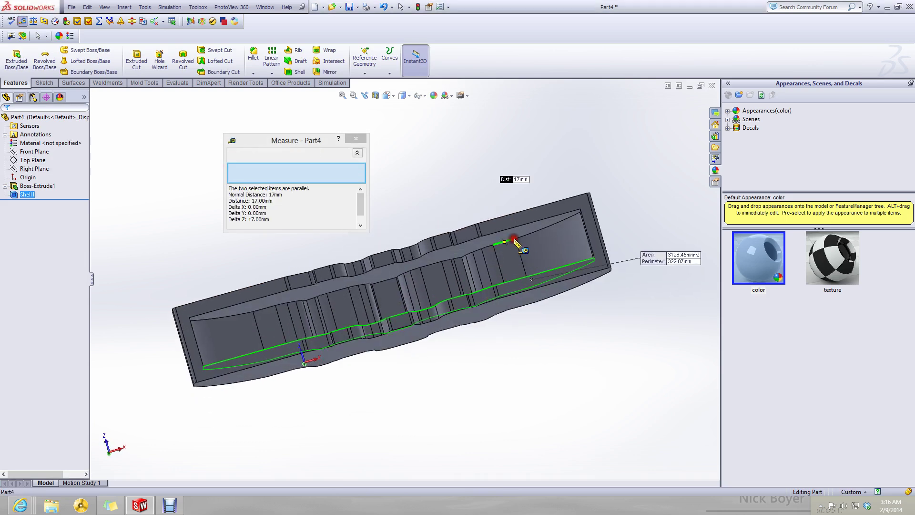
right_click(285, 180)
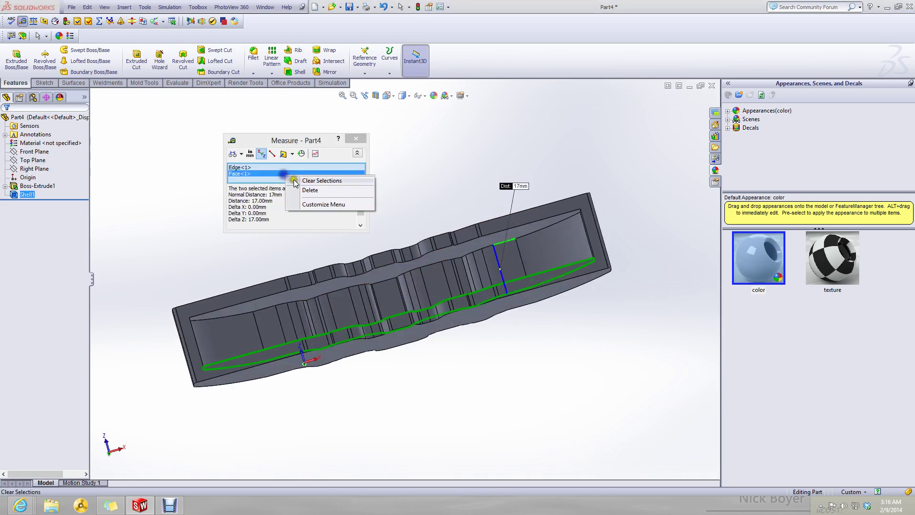
left_click(315, 182)
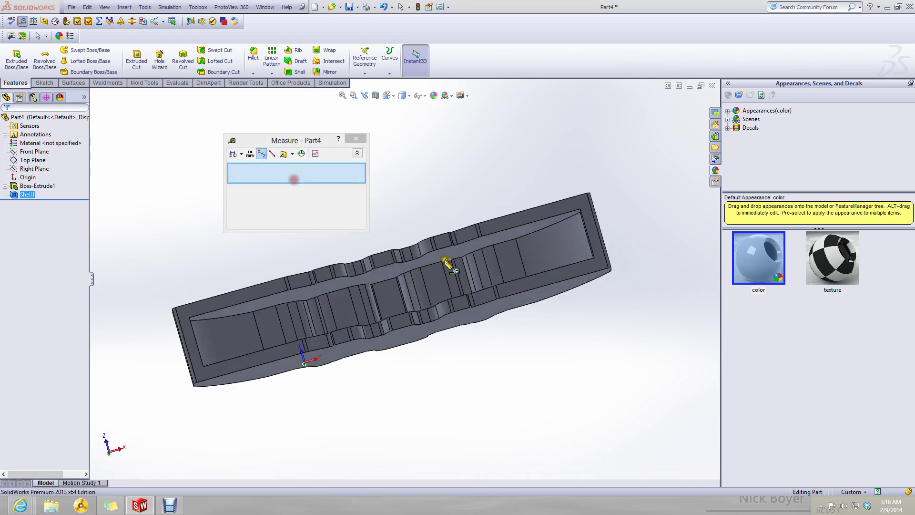
- Measure between the two large opposing inner faces of the cavity and close the measurement
middle_click_drag(549, 284, 560, 346)
left_click(542, 286)
middle_click_drag(542, 287, 494, 223)
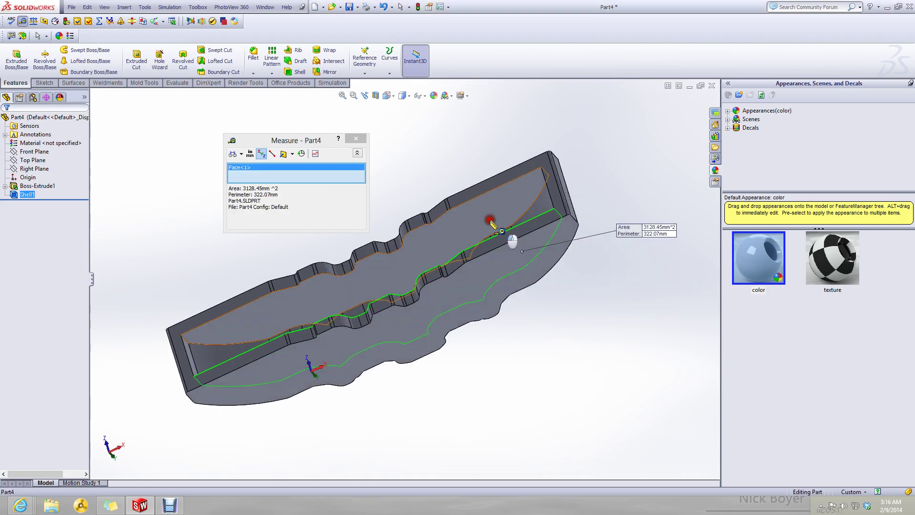
left_click(379, 277)
scroll(380, 276, "up", 3)
left_click(362, 138)
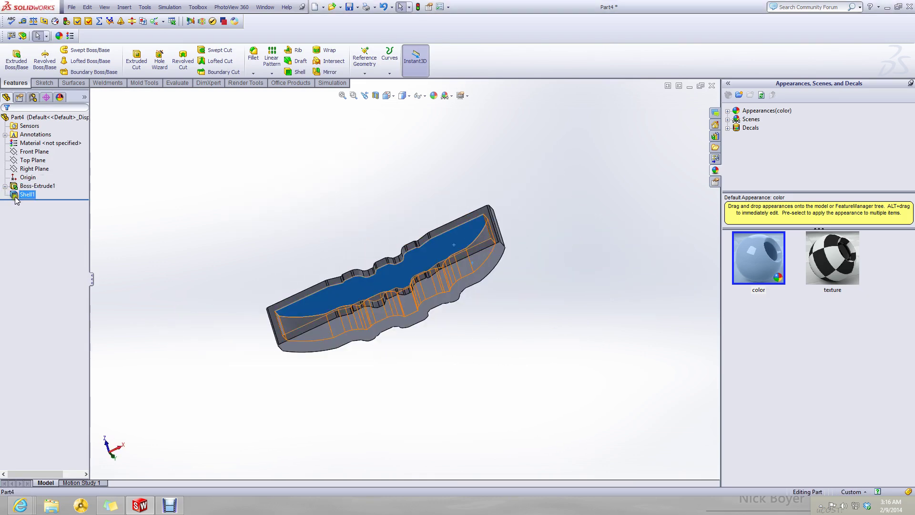
- Set the shell thickness to 3.5 mm and apply it despite the curvature warning
right_click(22, 194)
left_click(23, 173)
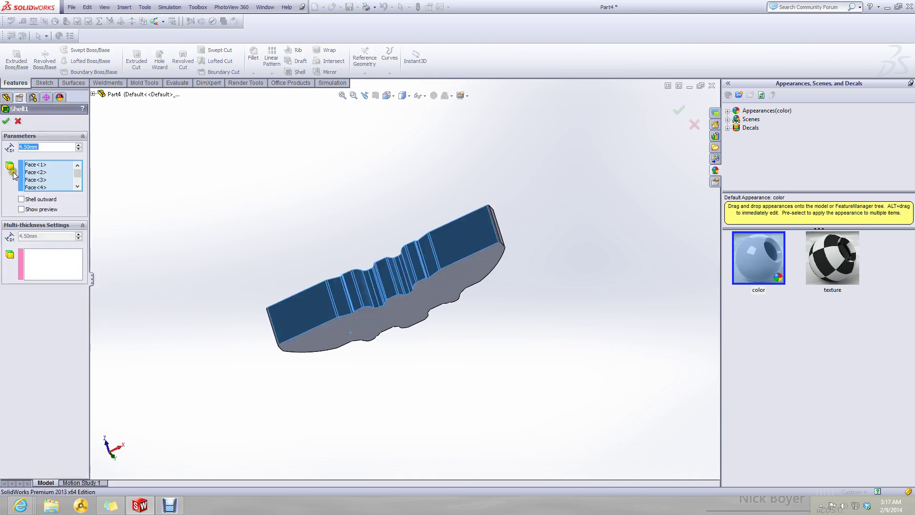
double_click(45, 147)
type("2.")
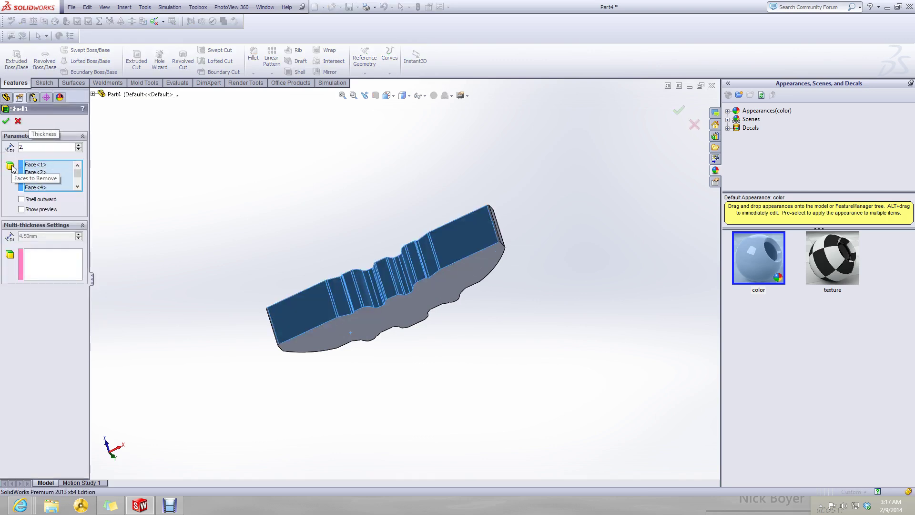
key("BackSpace")
key("BackSpace")
type("3.")
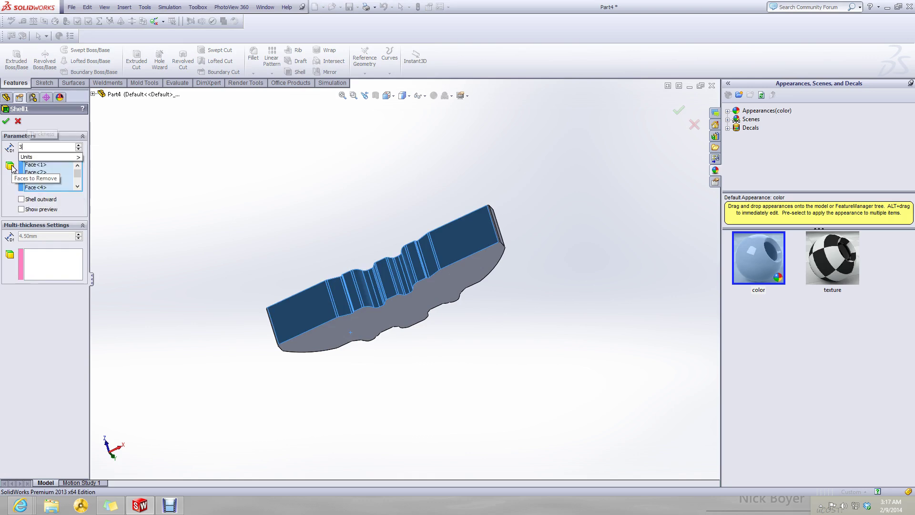
type("5")
key("Return")
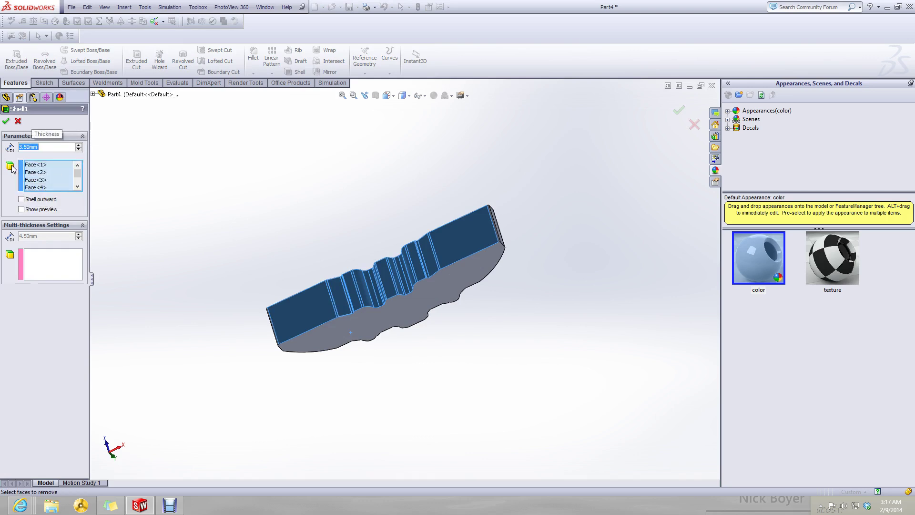
left_click(6, 121)
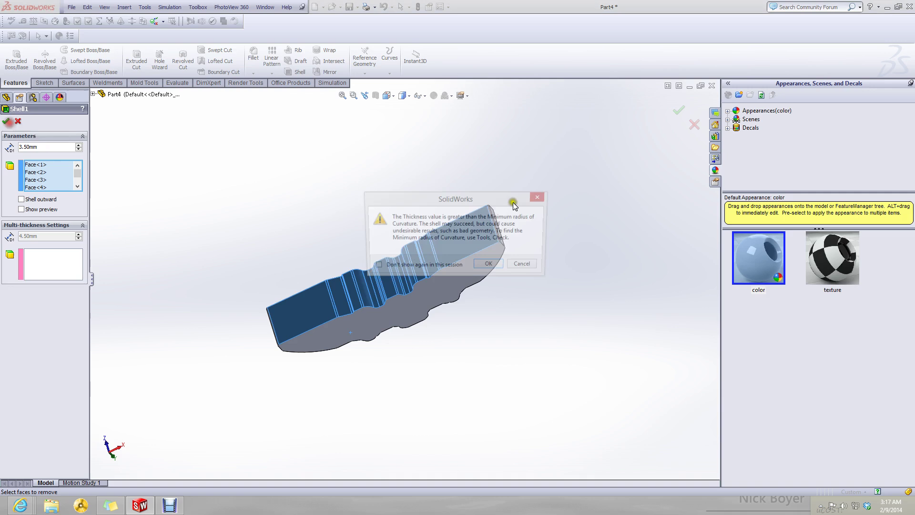
left_click(495, 263)
- Measure the cavity's inner width between its two large parallel faces at the 3.5 mm wall thickness
middle_click_drag(494, 273, 498, 313)
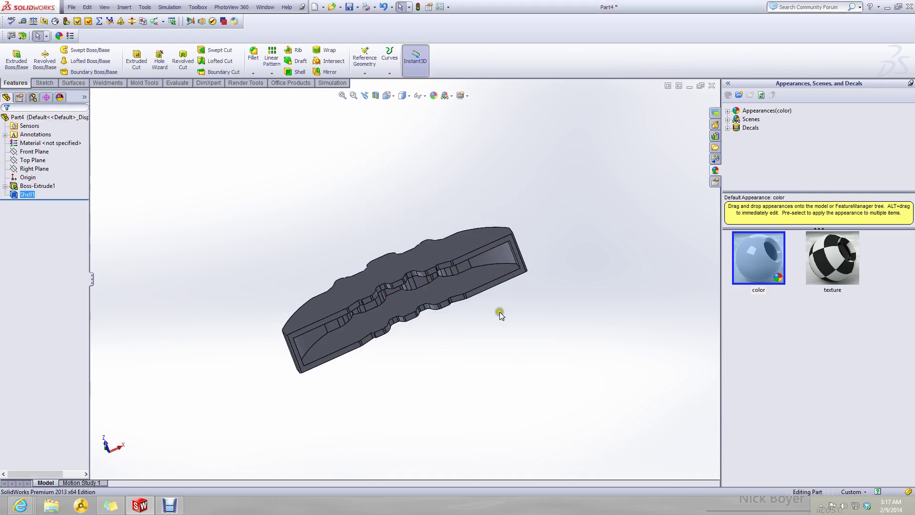
scroll(498, 313, "down", 5)
left_click(23, 24)
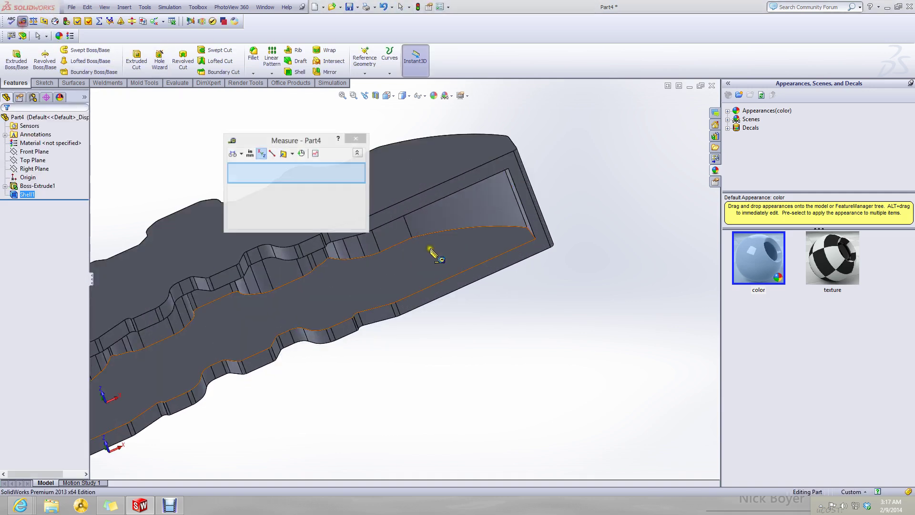
left_click(431, 250)
middle_click_drag(432, 250, 400, 173)
left_click(394, 176)
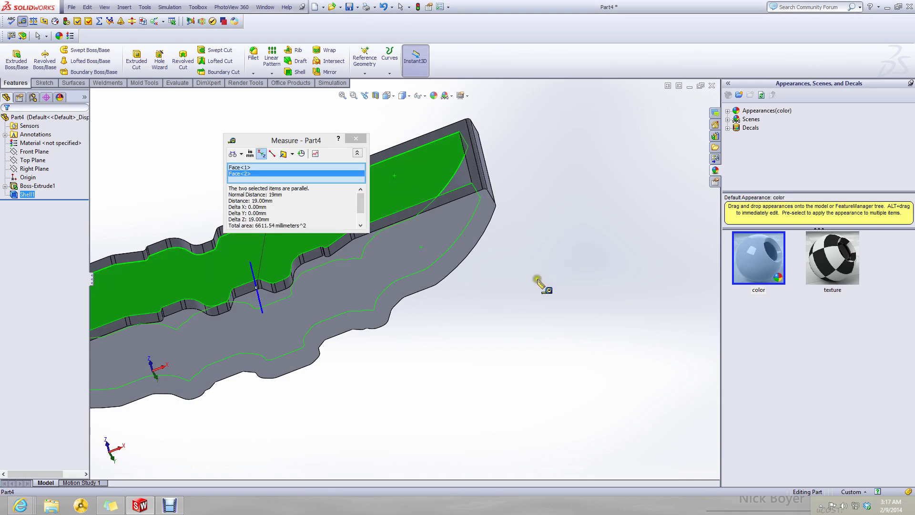
scroll(534, 282, "up", 4)
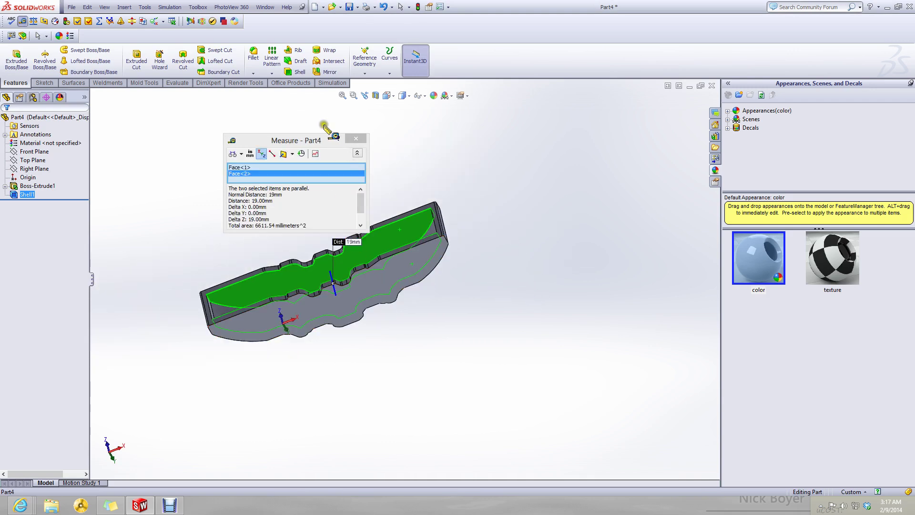
left_click(353, 139)
- Orient the model to the top view and start a new sketch on the Top Plane
left_click(286, 207)
middle_click_drag(286, 206, 159, 123)
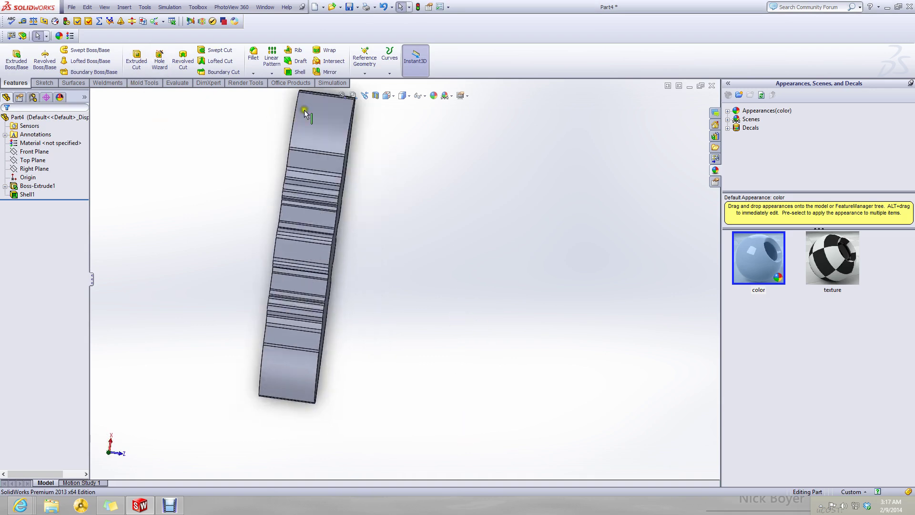
scroll(390, 133, "up", 3)
left_click(394, 97)
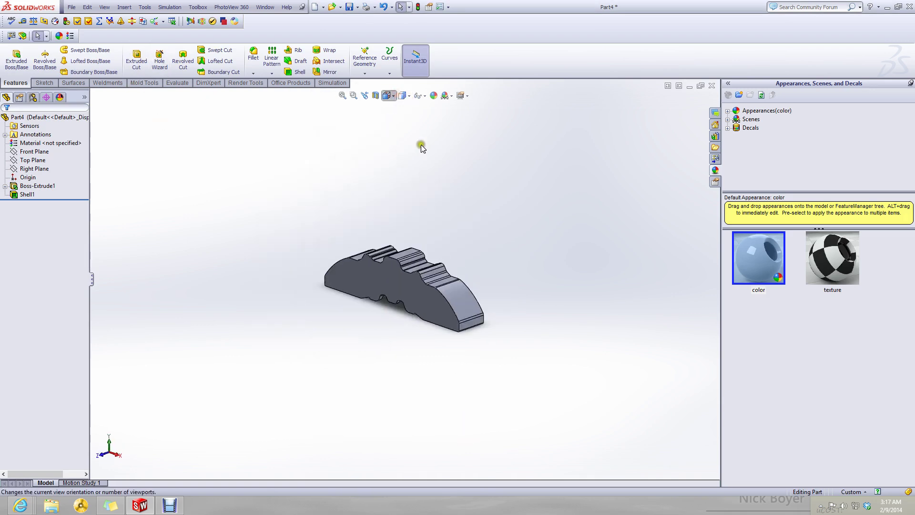
left_click(436, 148)
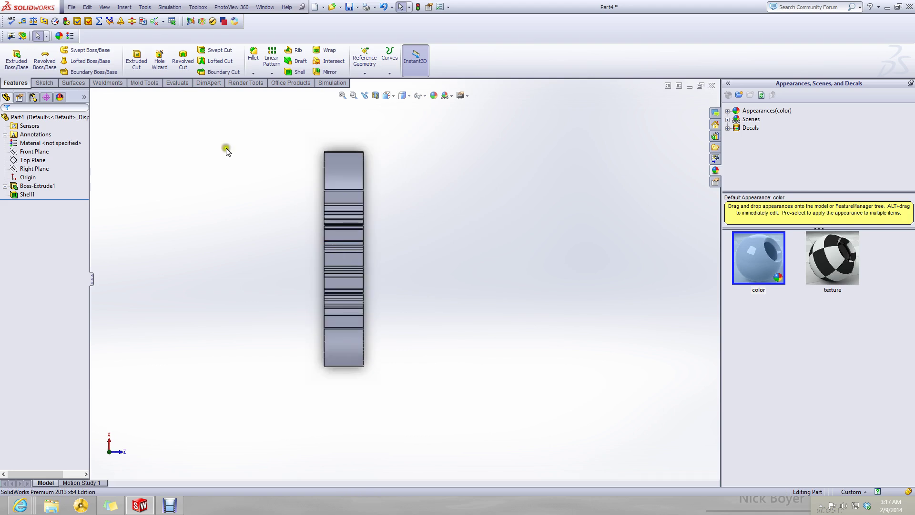
left_click(33, 160)
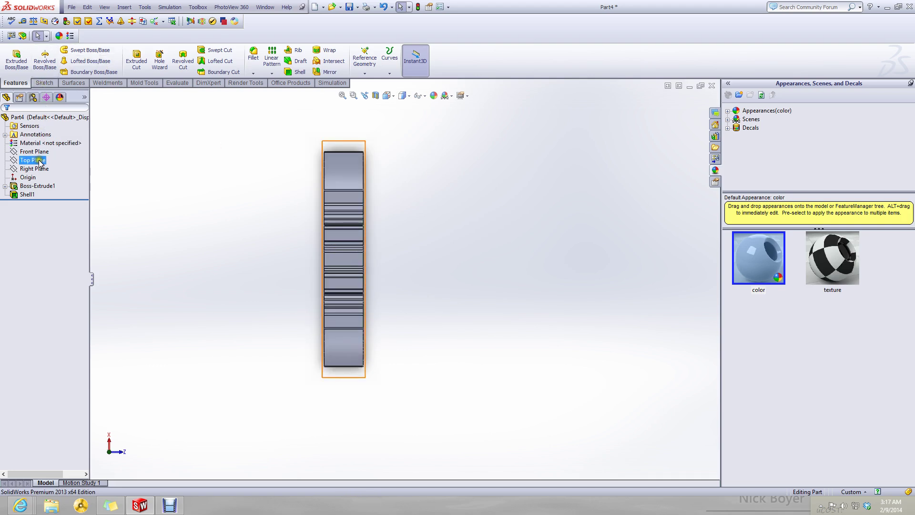
left_click(44, 83)
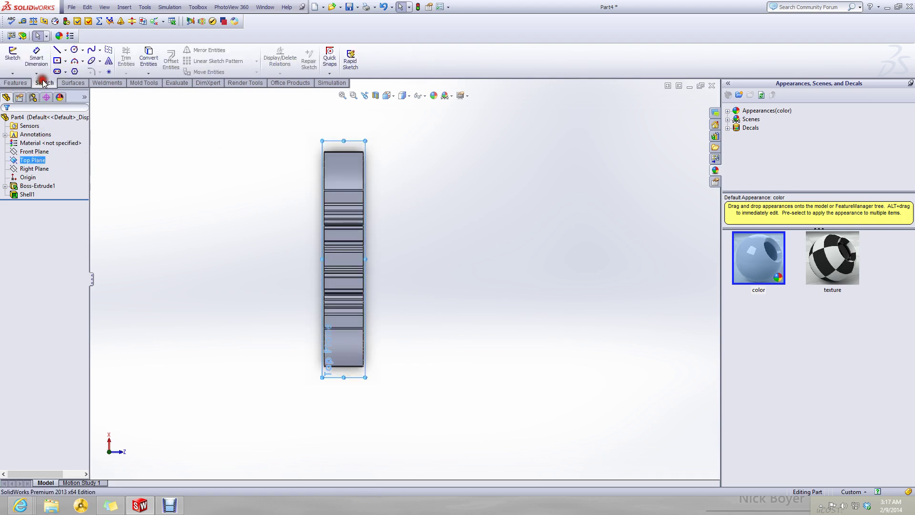
left_click(13, 55)
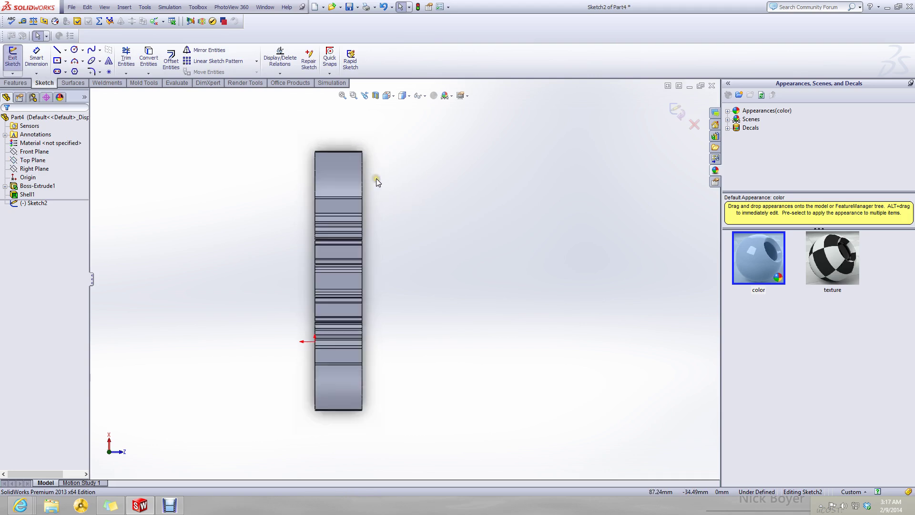
- Draw a construction centerline along the body's full length, joining the midpoints of its two short end edges
left_click(66, 51)
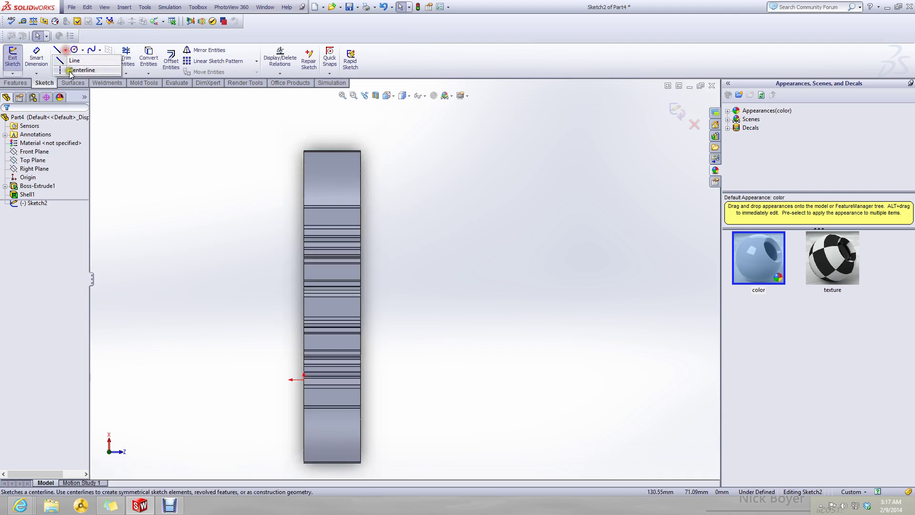
left_click(73, 70)
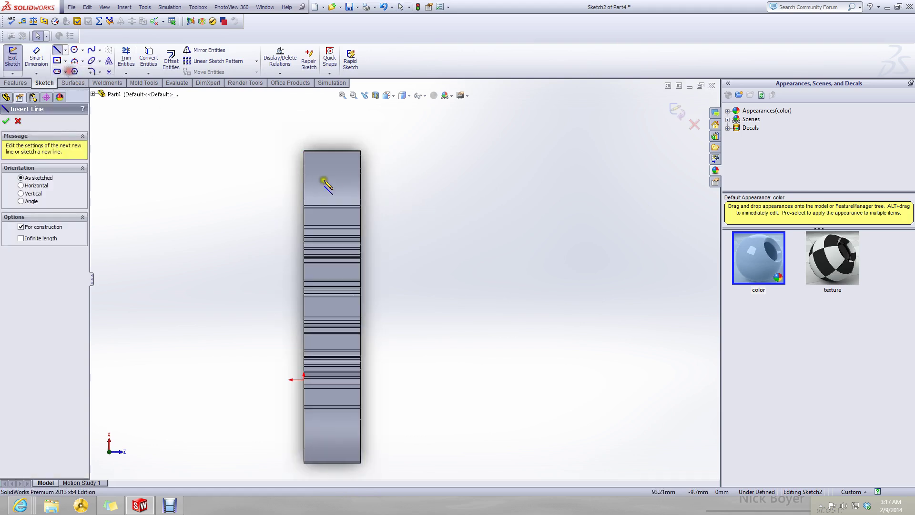
left_click(333, 151)
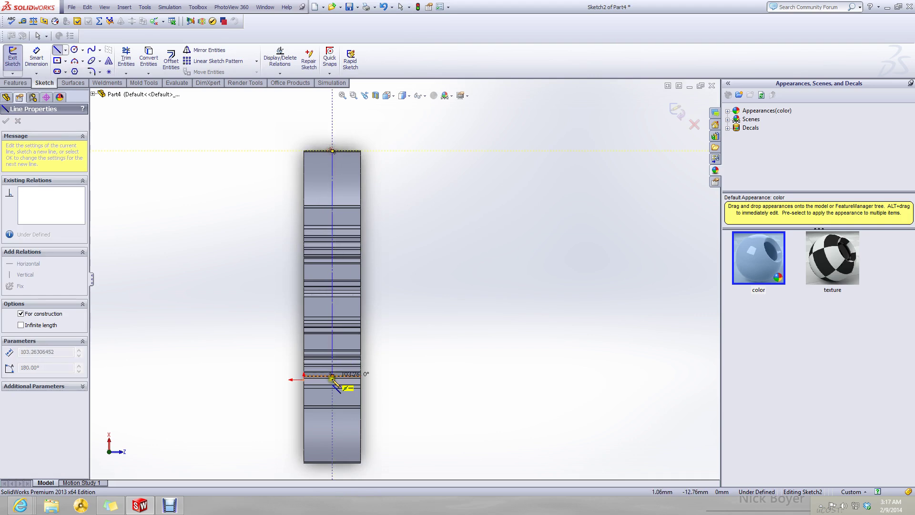
left_click(332, 461)
key("Escape")
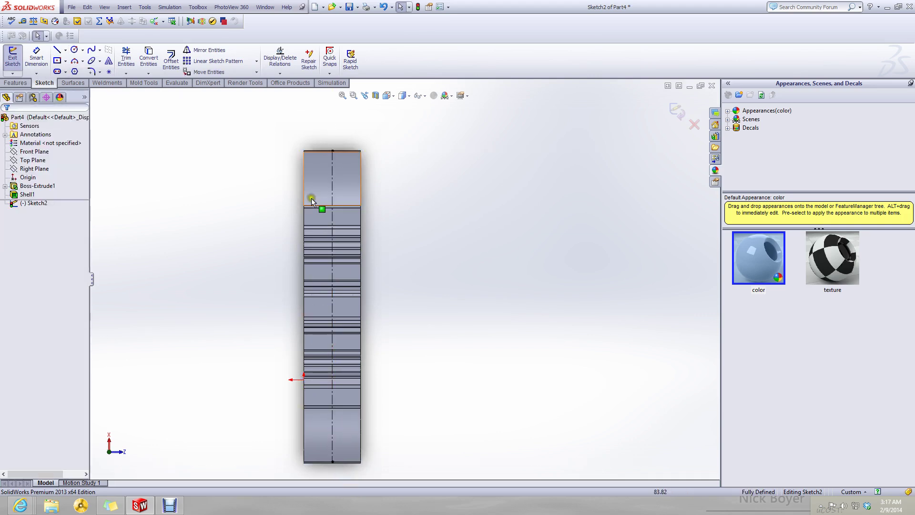
- Draw a second construction centerline straight across the body's width, between the midpoints of the central face's two side edges
left_click(66, 61)
mouse_move(58, 56)
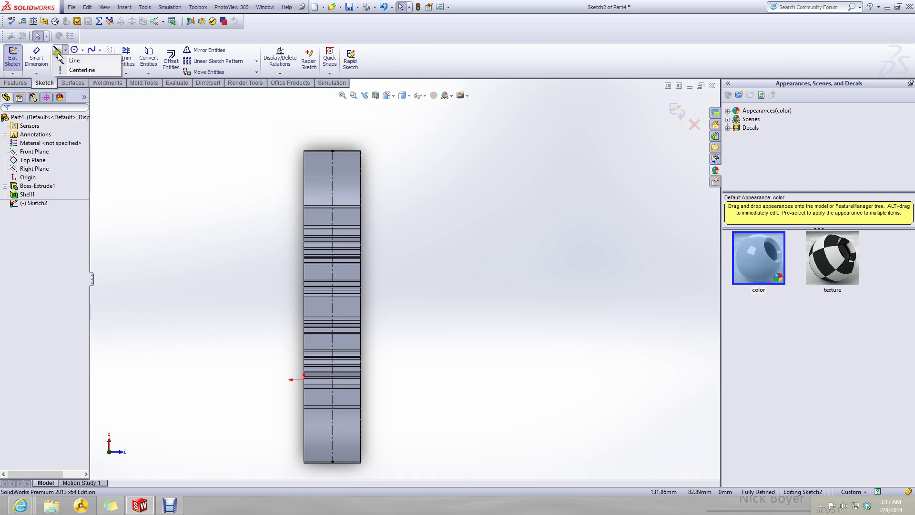
left_click(72, 70)
scroll(312, 305, "down", 3)
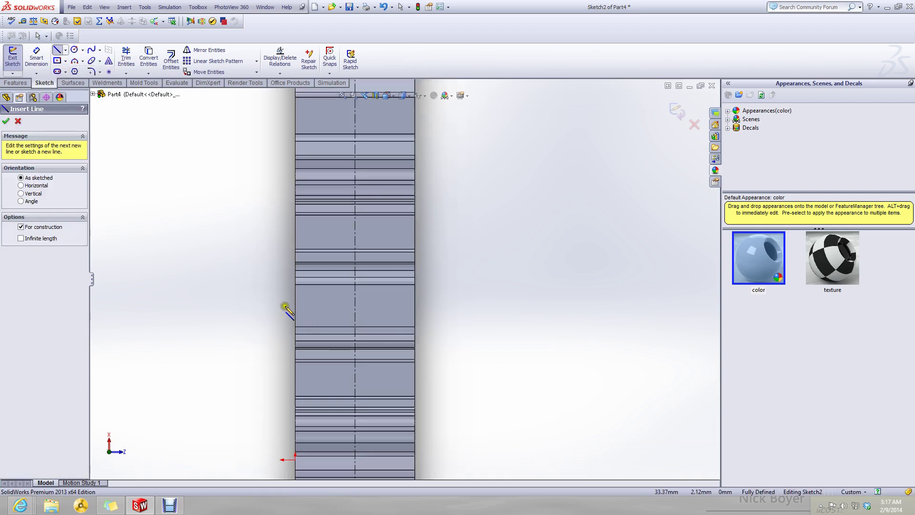
left_click(414, 305)
key("Escape")
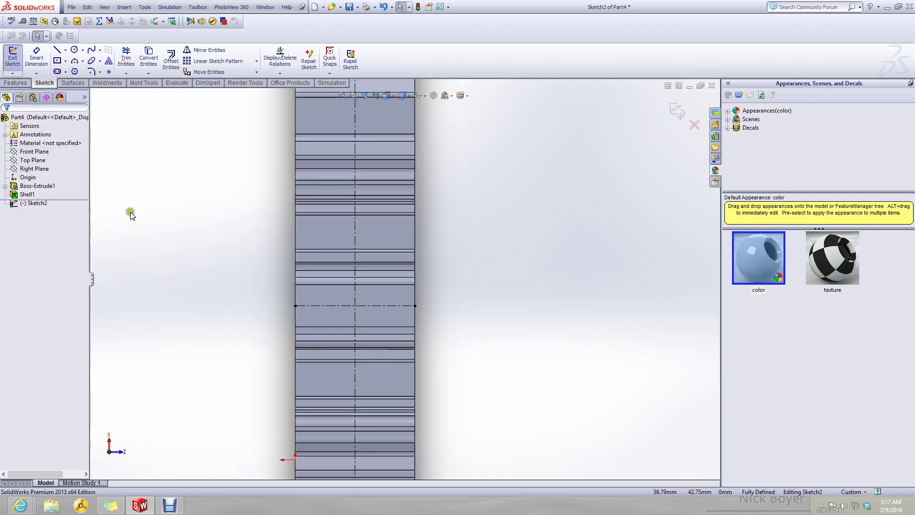
- Sketch a center rectangle on the intersection of the two centerlines, spanning the body's full width and about 4.5 mm high
left_click(57, 60)
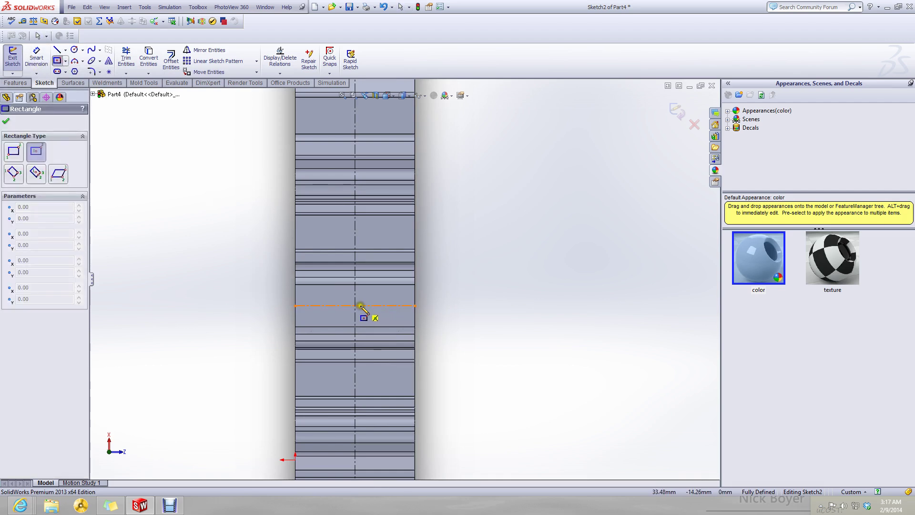
scroll(355, 306, "down", 5)
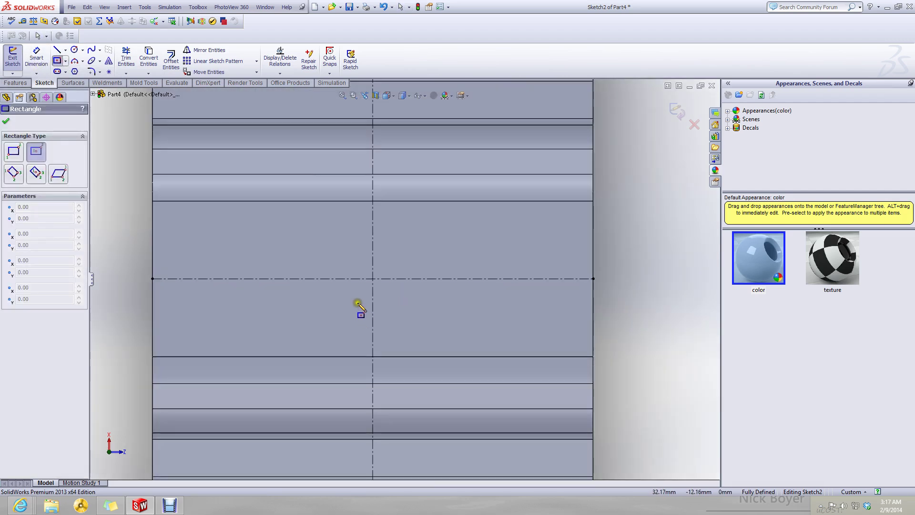
left_click(373, 278)
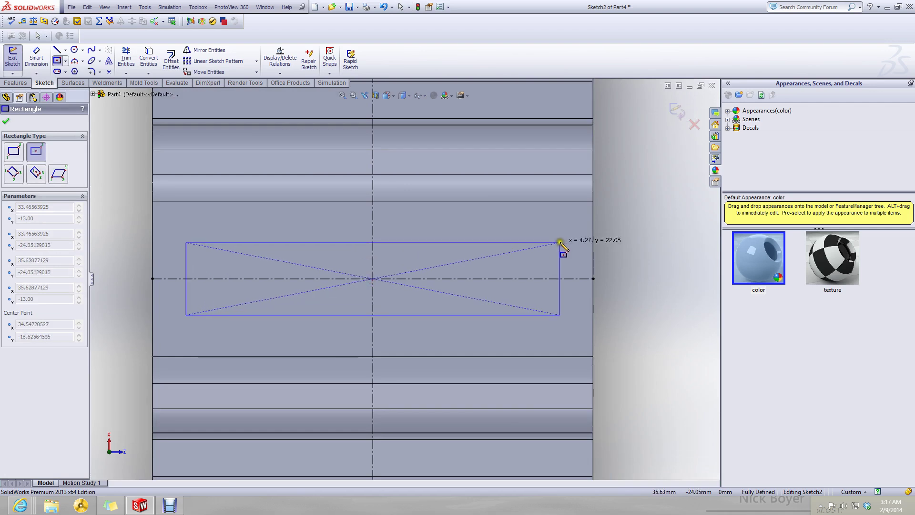
left_click(594, 243)
key("Escape")
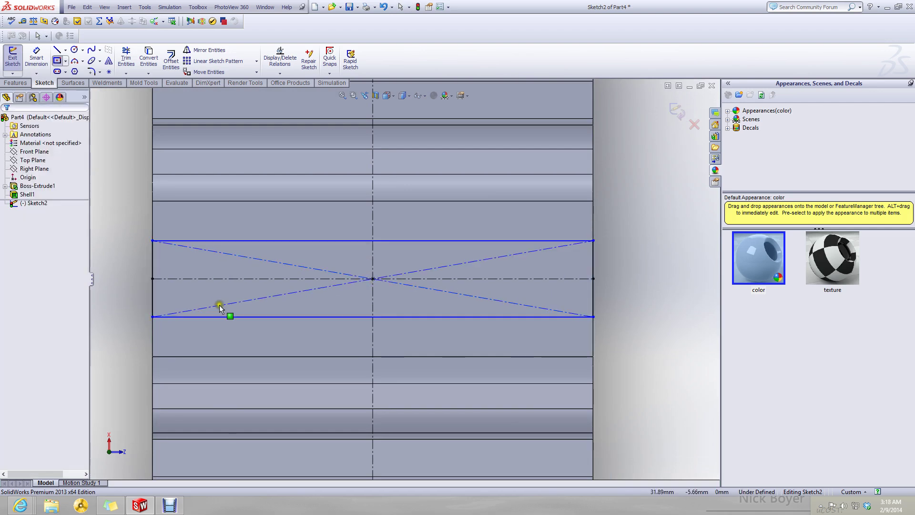
- Dimension the short side of the full-width center rectangle and set it to 5 mm
scroll(313, 306, "up", 4)
left_click(39, 59)
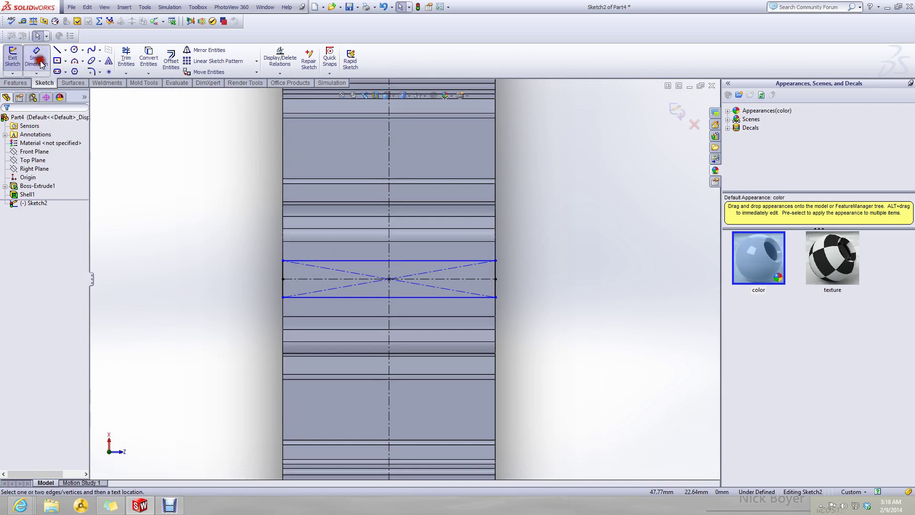
left_click(441, 261)
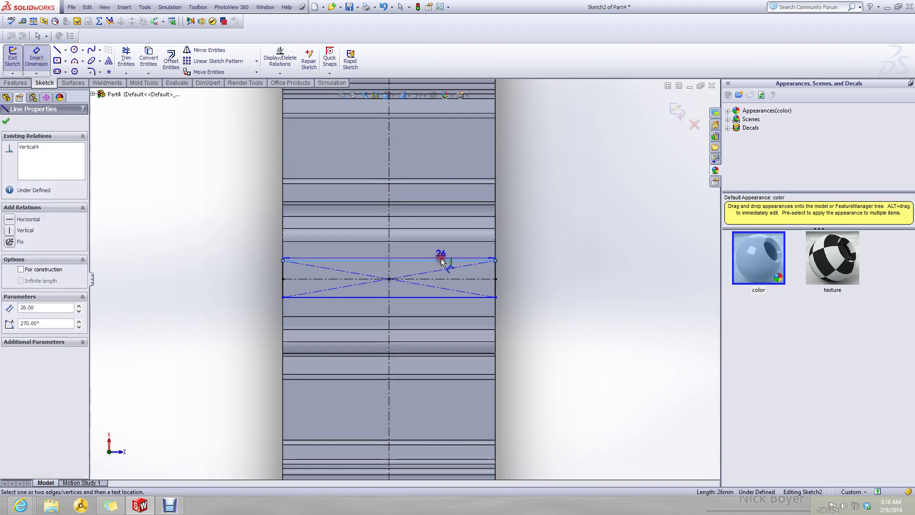
key("Escape")
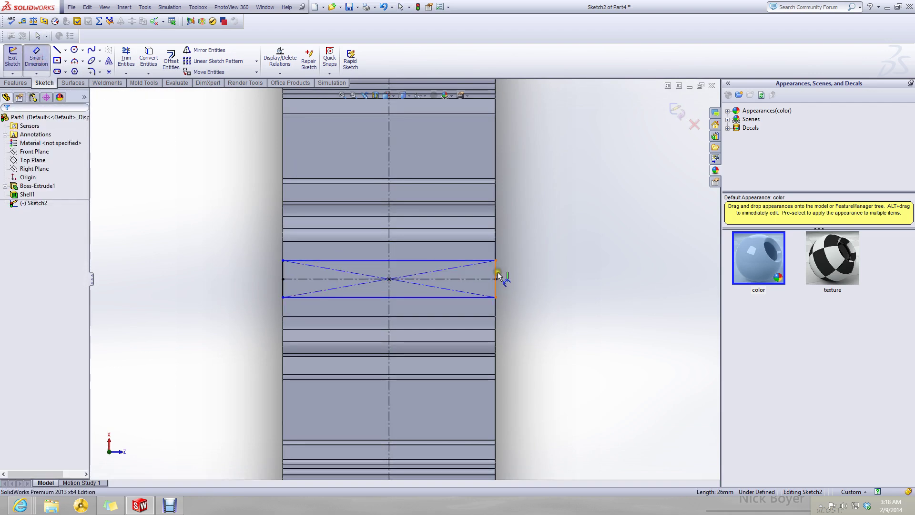
left_click(498, 276)
left_click(534, 277)
scroll(425, 367, "up", 2)
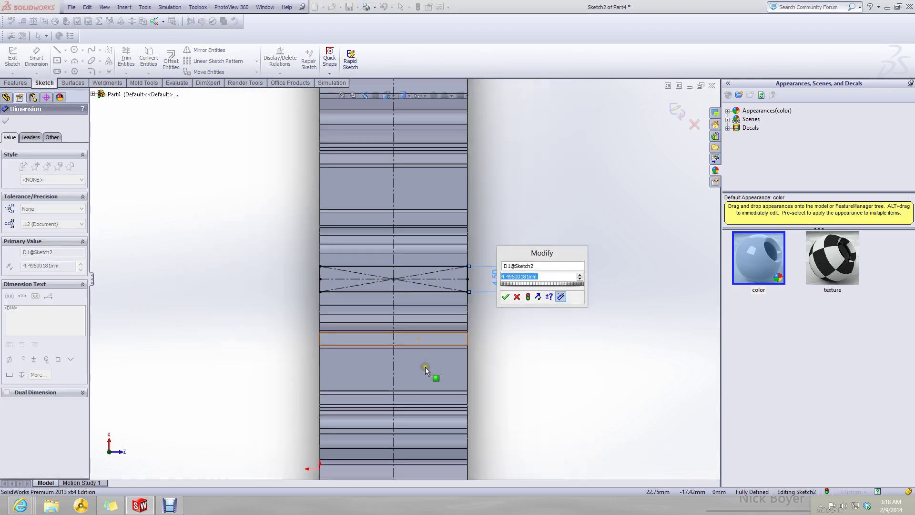
type("5")
key("Return")
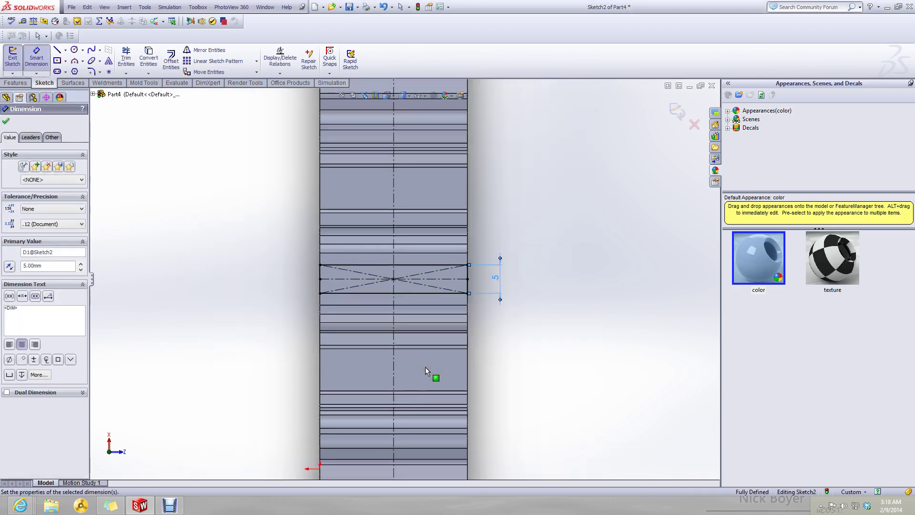
key("Escape")
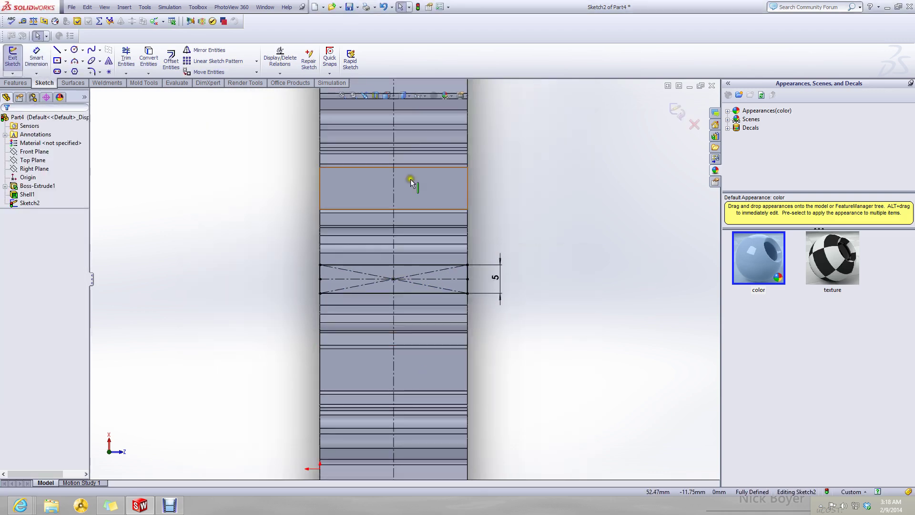
- Sketch a corner rectangle rising from the center rectangle's upper edge across the long centerline, about 8.6 mm wide and 50 mm long
left_click(66, 62)
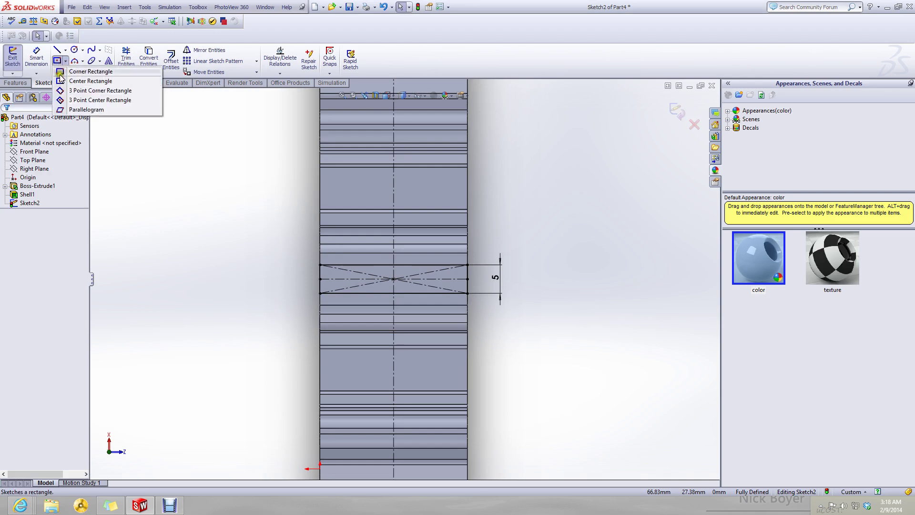
left_click(89, 72)
left_click(371, 265)
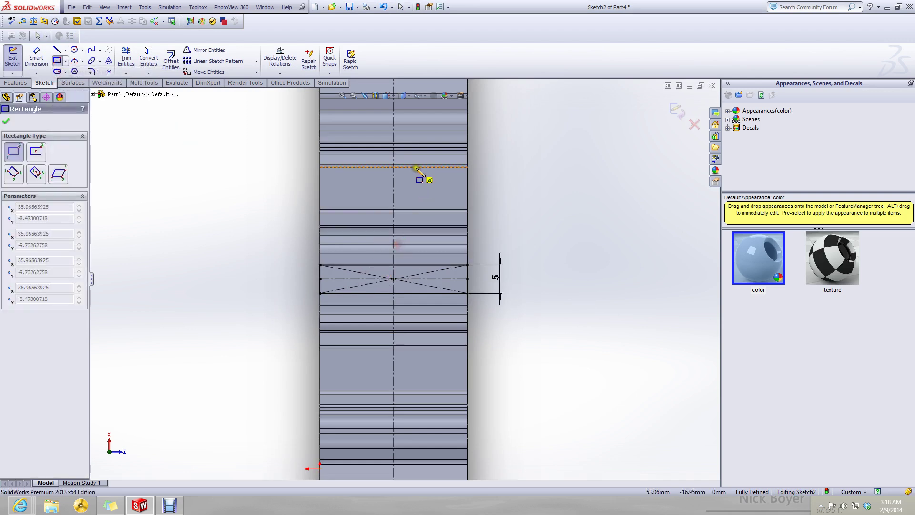
scroll(418, 243, "down", 5)
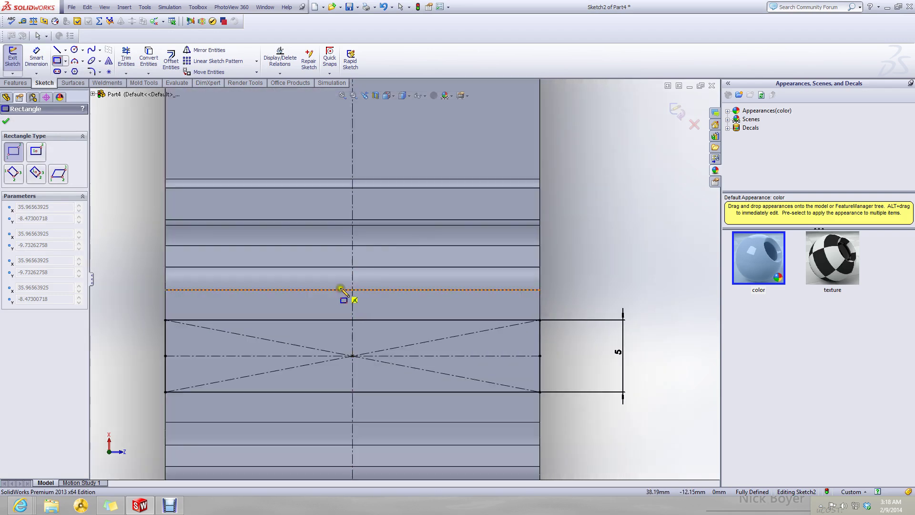
left_click(297, 319)
scroll(423, 177, "up", 6)
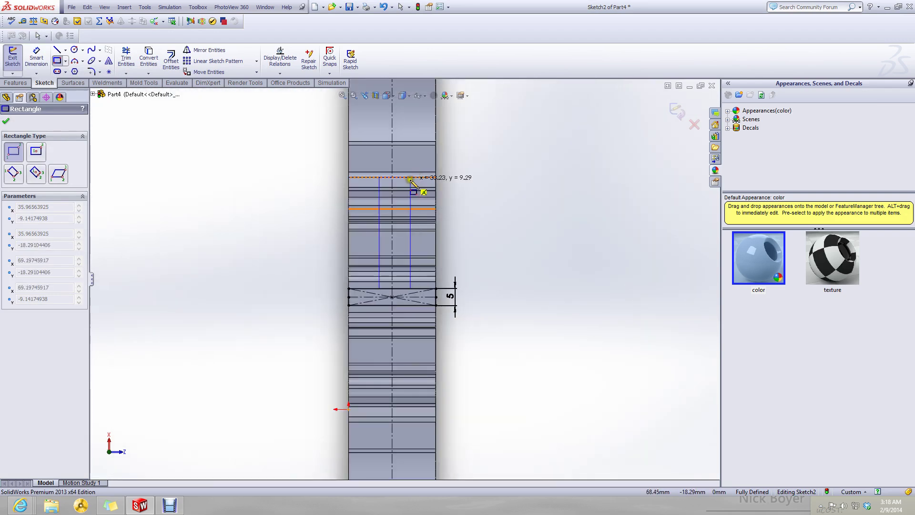
left_click(408, 120)
key("Escape")
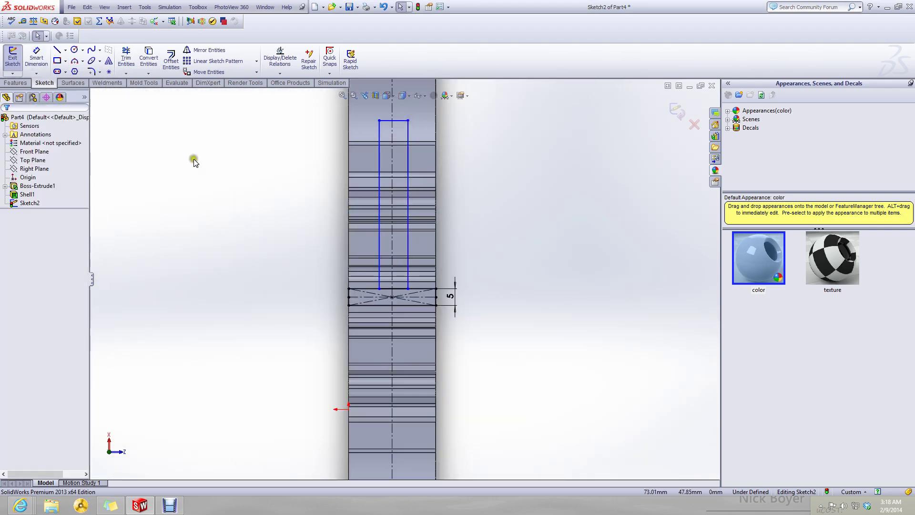
- Dimension the long side of the corner rectangle and set it to 15 mm
right_click_drag(178, 187, 133, 136)
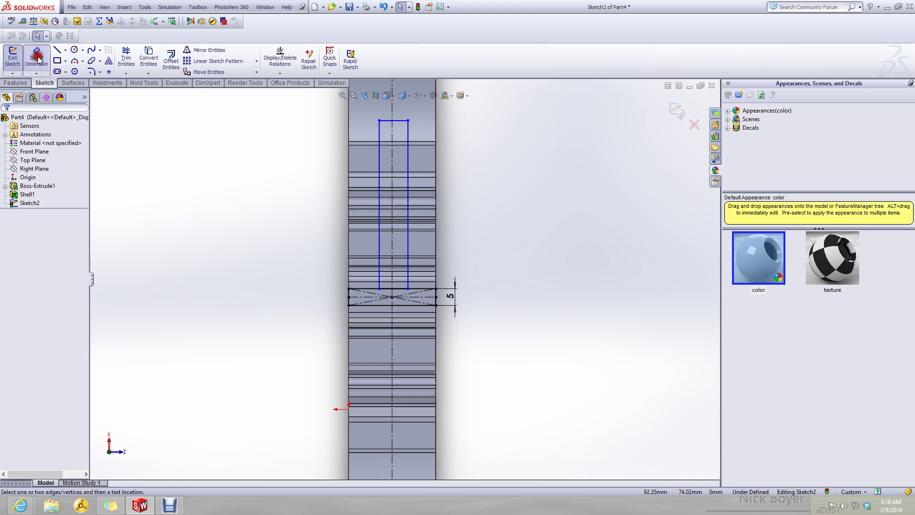
left_click(405, 144)
left_click(485, 170)
type("15")
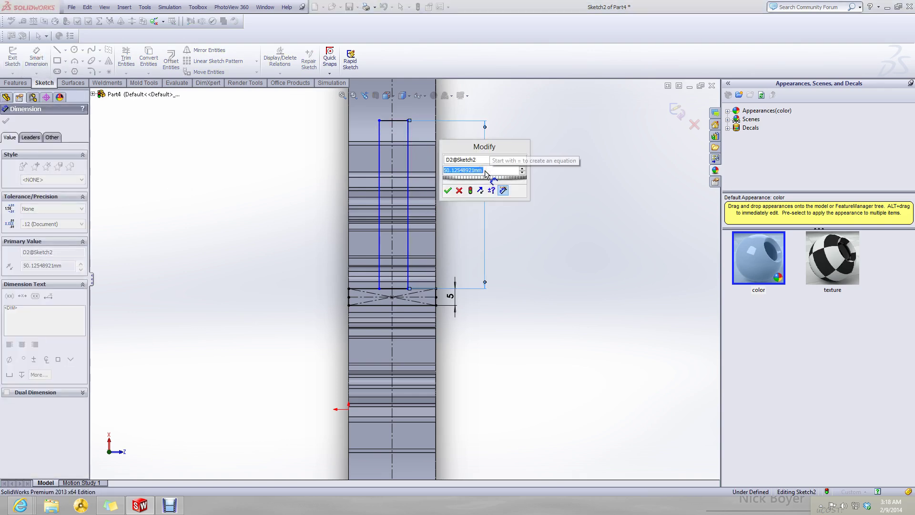
key("Return")
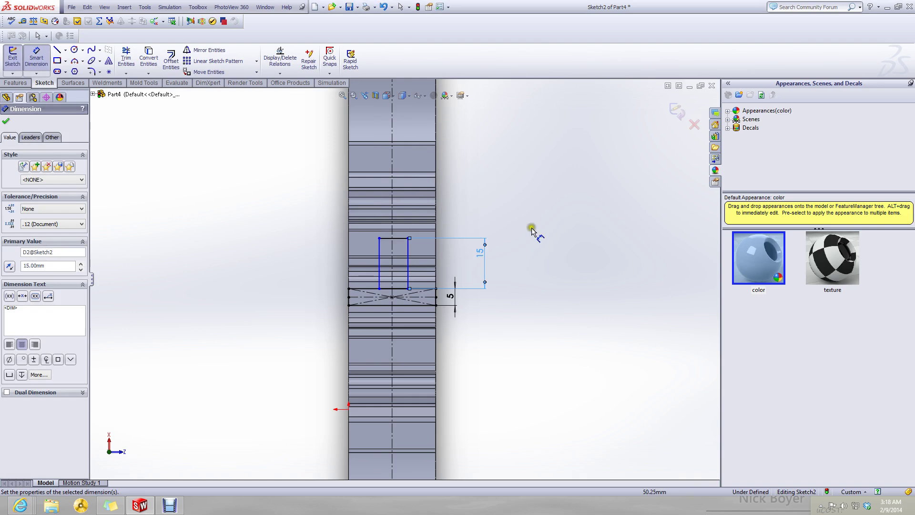
- Change the corner rectangle's length dimension to 45 mm
double_click(485, 253)
type("45")
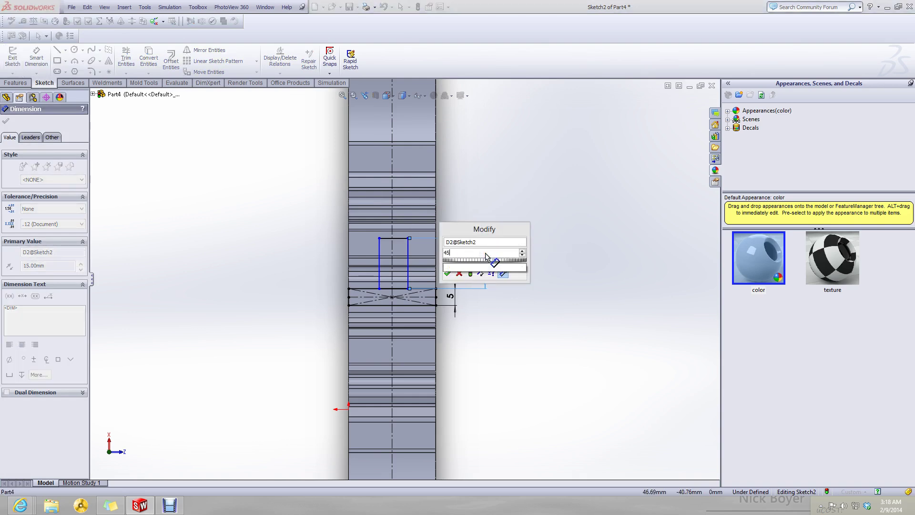
key("Return")
scroll(441, 239, "up", 4)
scroll(395, 212, "down", 3)
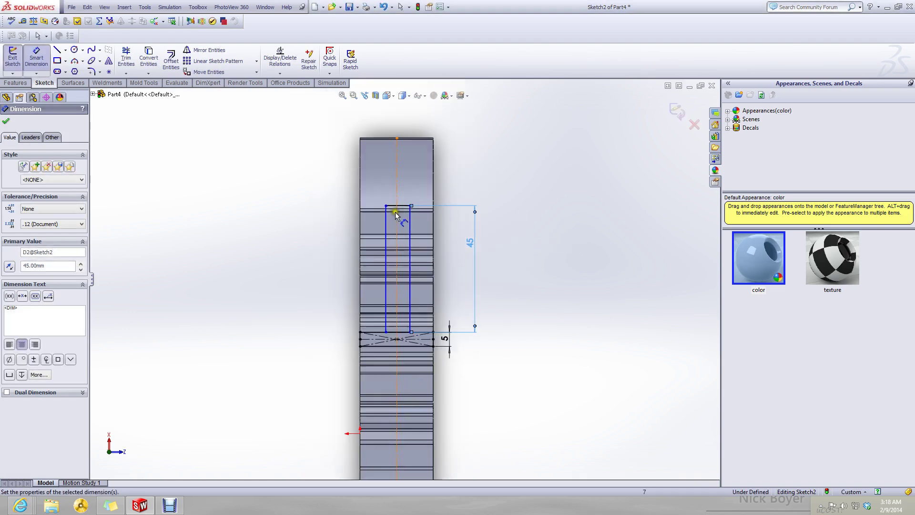
scroll(395, 212, "down", 1)
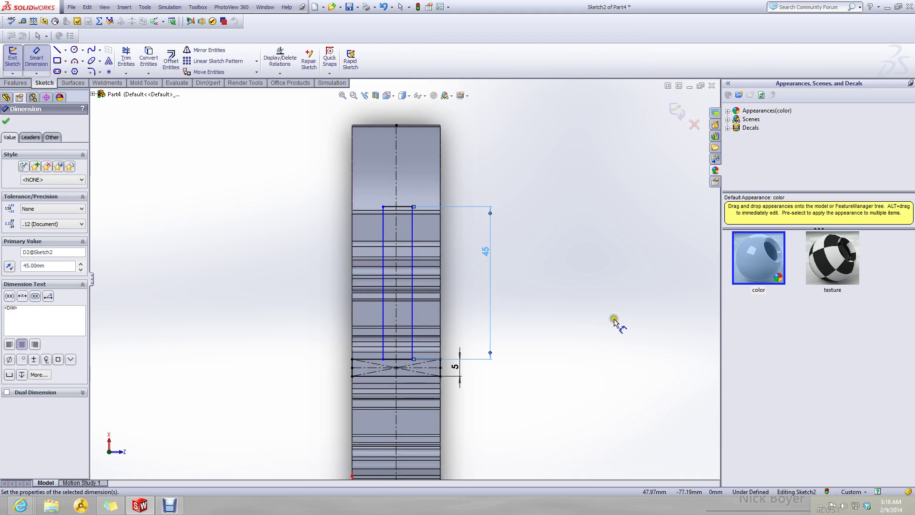
left_click(614, 323)
- Dimension the corner rectangle's width across its far short edge and set it to 19 mm
left_click(390, 207)
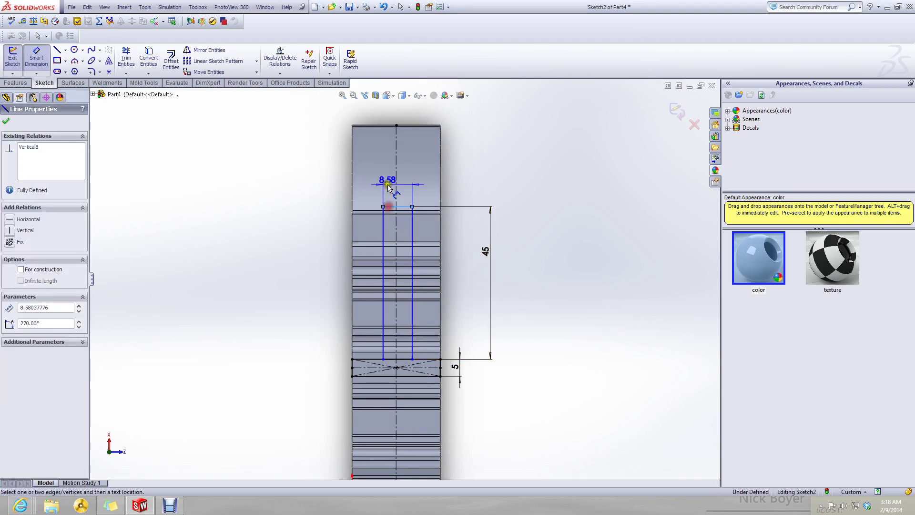
left_click(392, 176)
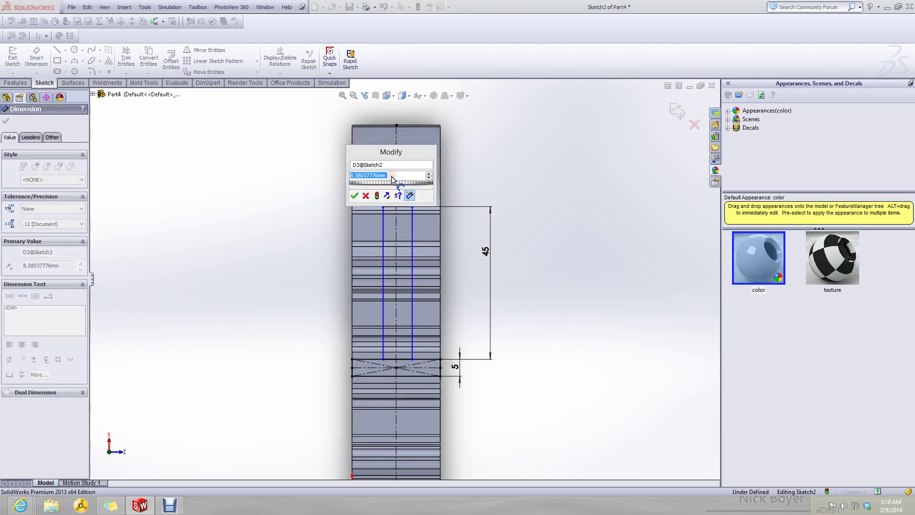
type("19")
key("Return")
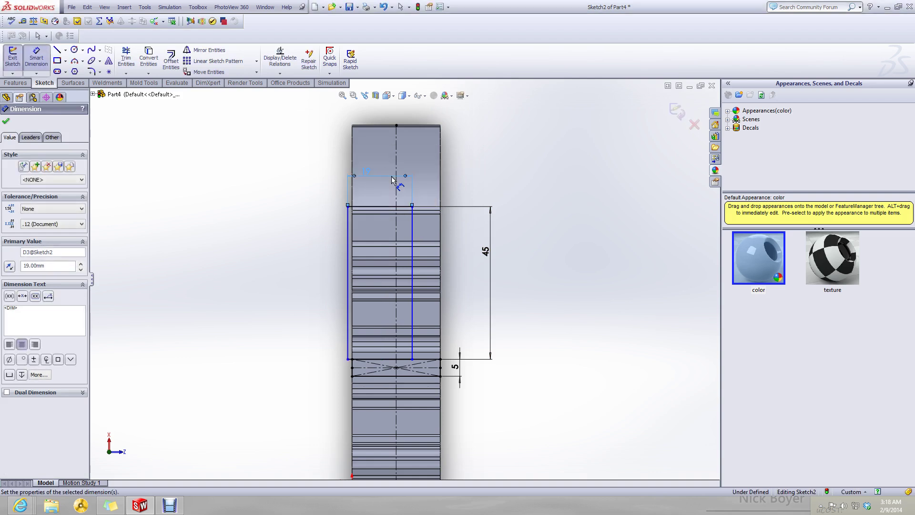
key("Escape")
- Make the 45 mm rectangle's two long sides symmetric about the body's lengthwise centerline
left_click(347, 238)
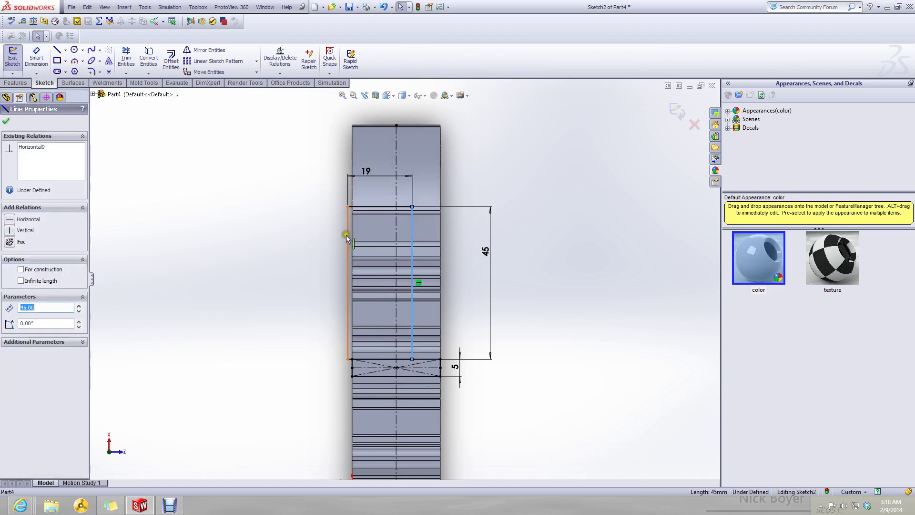
left_click(346, 234, "ctrl")
left_click(393, 156, "ctrl")
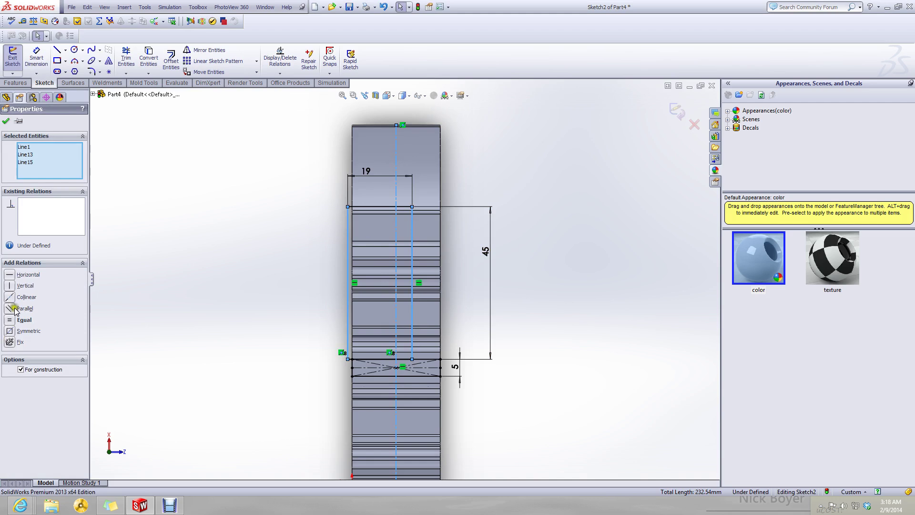
left_click(10, 331)
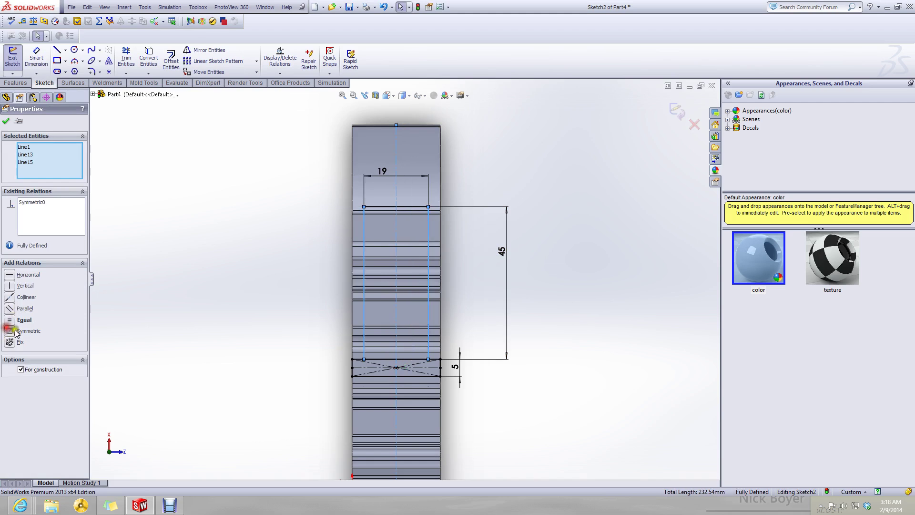
left_click(567, 330)
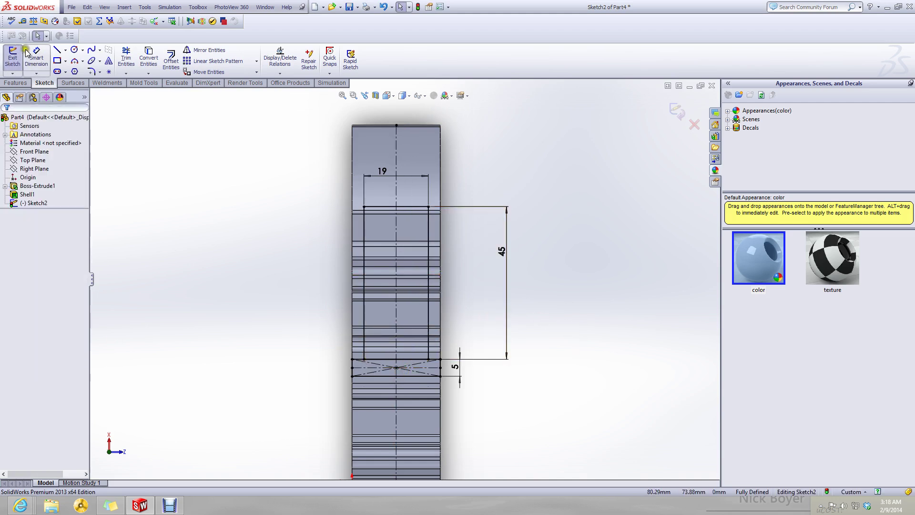
left_click(65, 49)
left_click(72, 69)
scroll(398, 360, "down", 3)
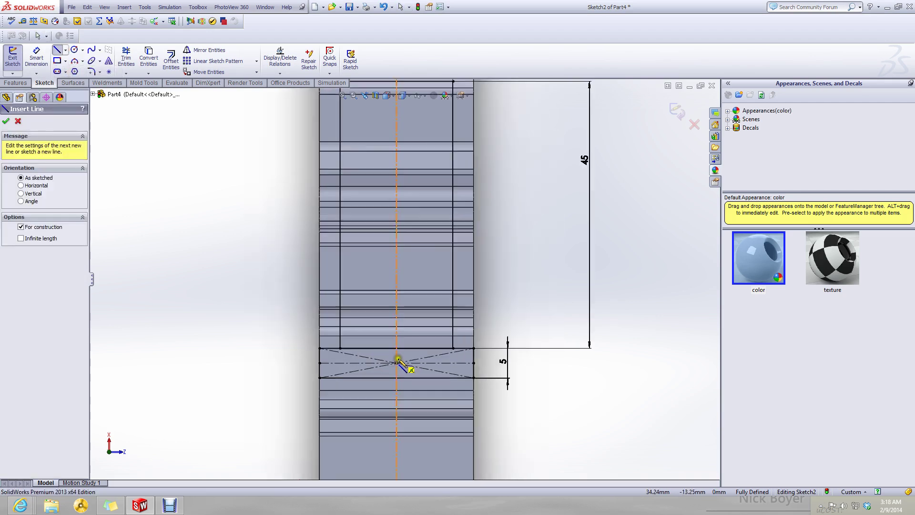
scroll(395, 364, "up", 4)
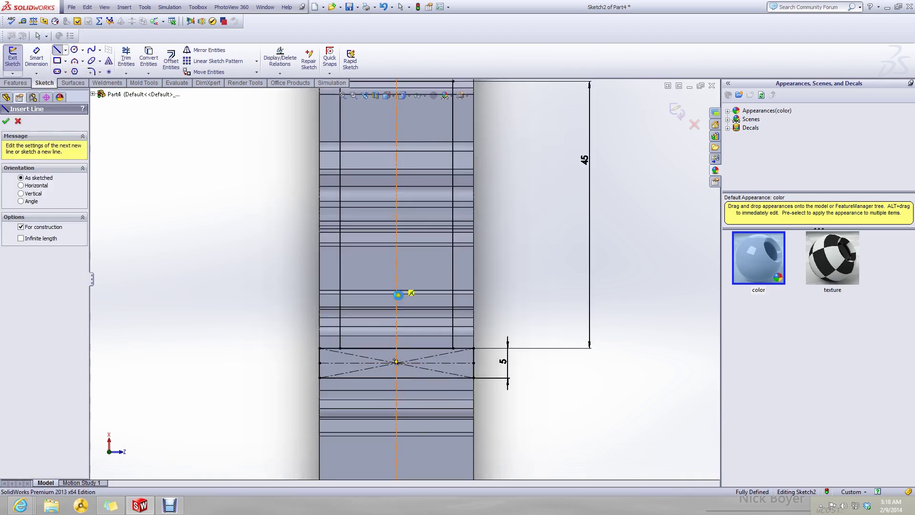
key("Escape")
mouse_move(436, 210)
left_mouse_down()
mouse_move(324, 253)
mouse_move(321, 263)
left_mouse_up()
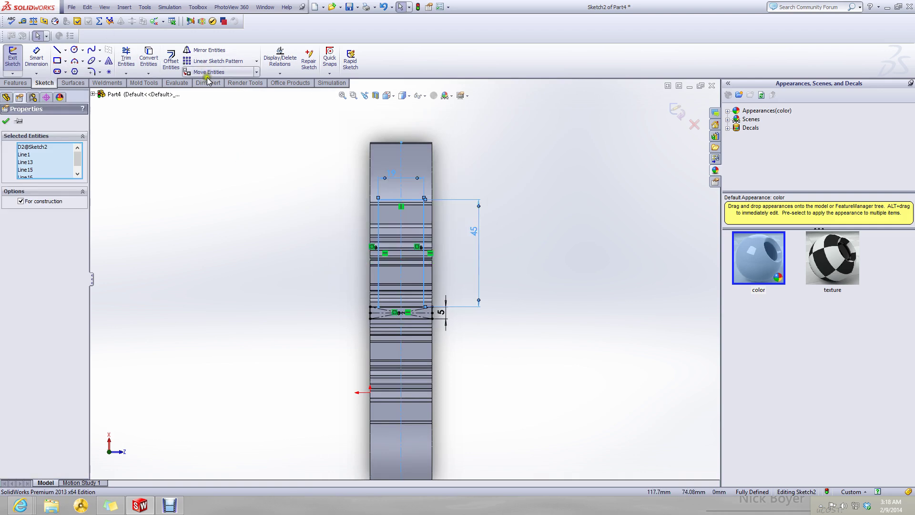
key("Escape")
scroll(416, 295, "down", 3)
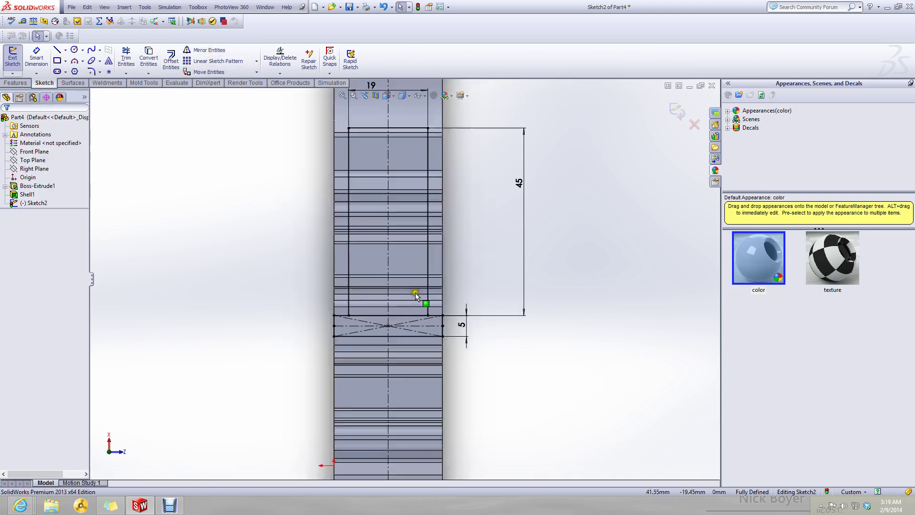
scroll(374, 333, "up", 5)
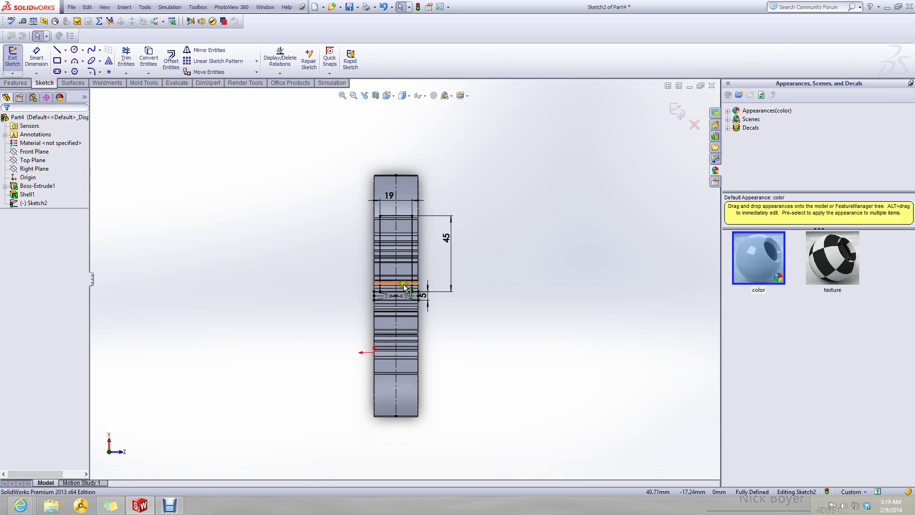
double_click(404, 286)
left_click(267, 253)
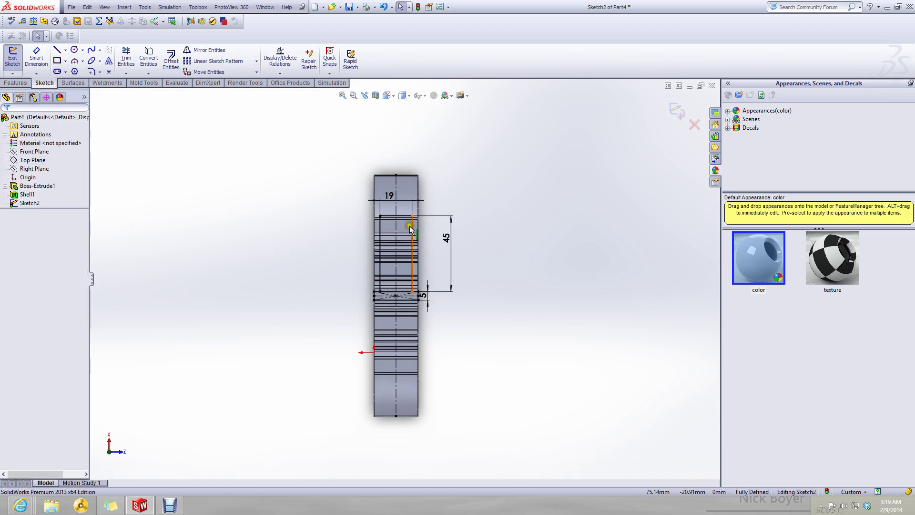
- Mirror the window rectangle's far short edge and two long sides about the center rib's crosswise centerline
left_click(412, 228)
scroll(405, 229, "down", 4)
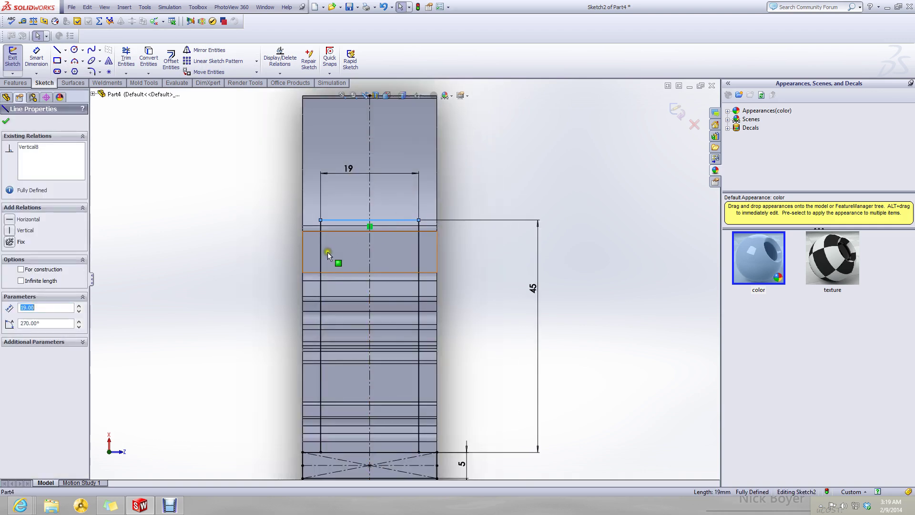
left_click(320, 252, "ctrl")
left_click(418, 255, "ctrl")
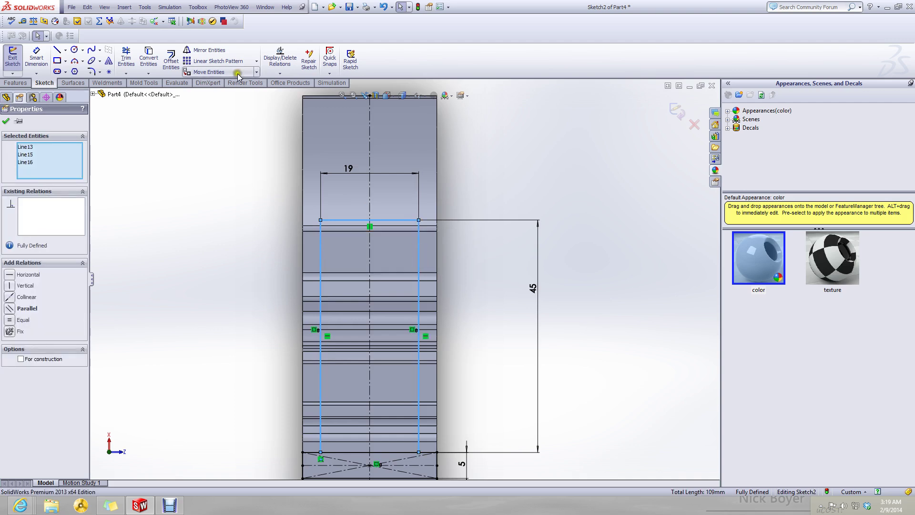
left_click(220, 51)
left_click(50, 244)
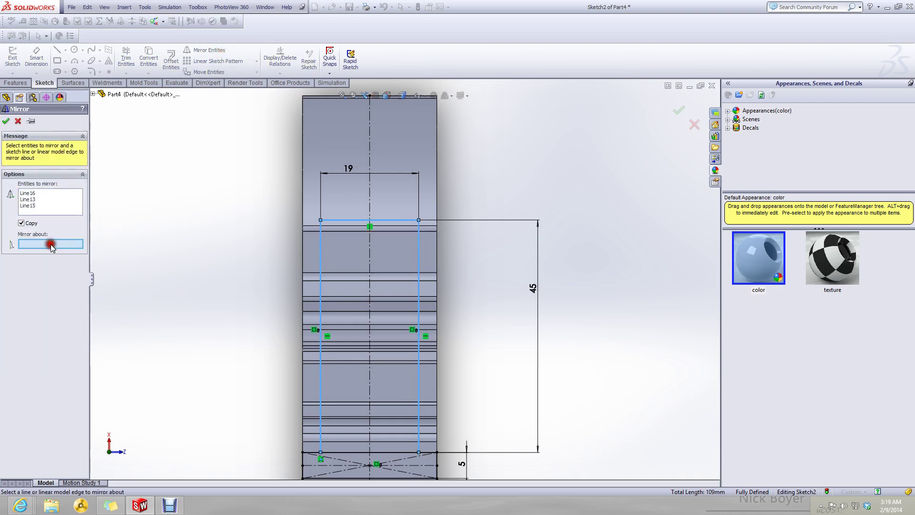
left_click(328, 466)
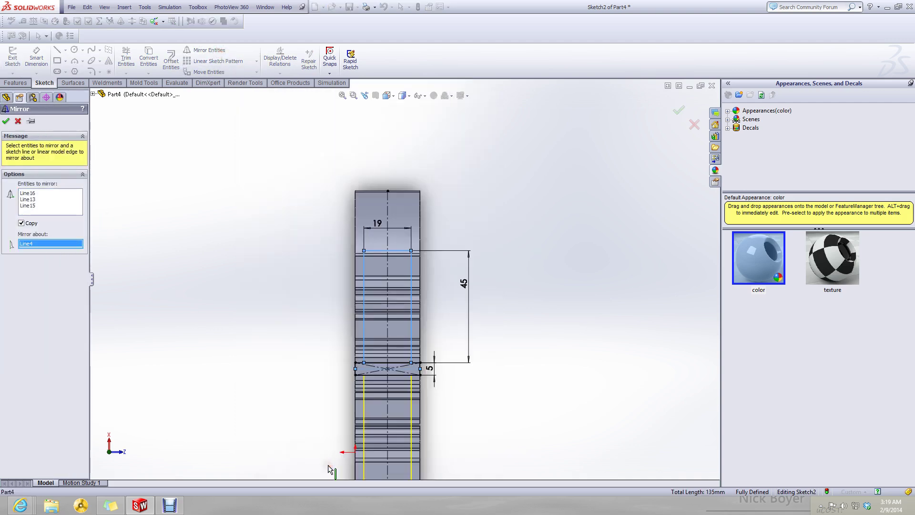
left_click(5, 121)
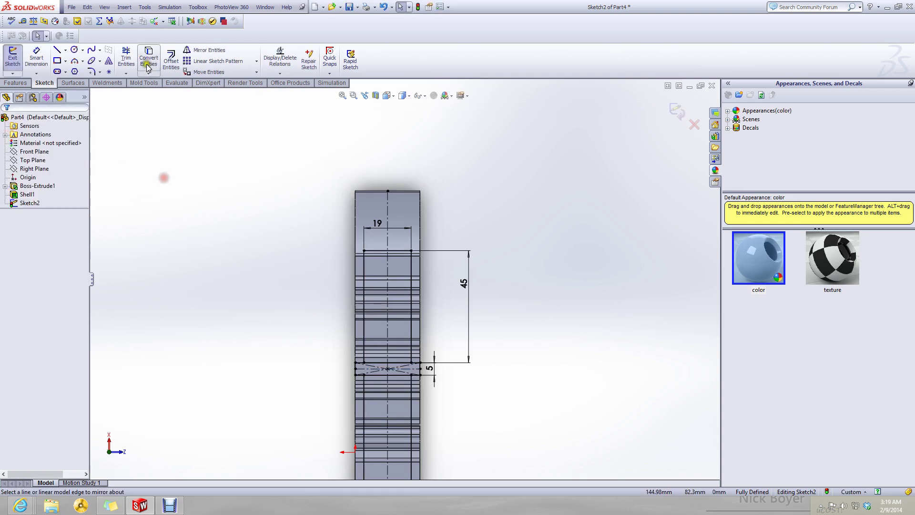
- Power-trim the center rib's diagonals, construction lines and projecting ends between the two window rectangles
left_click(126, 57)
scroll(451, 356, "down", 3)
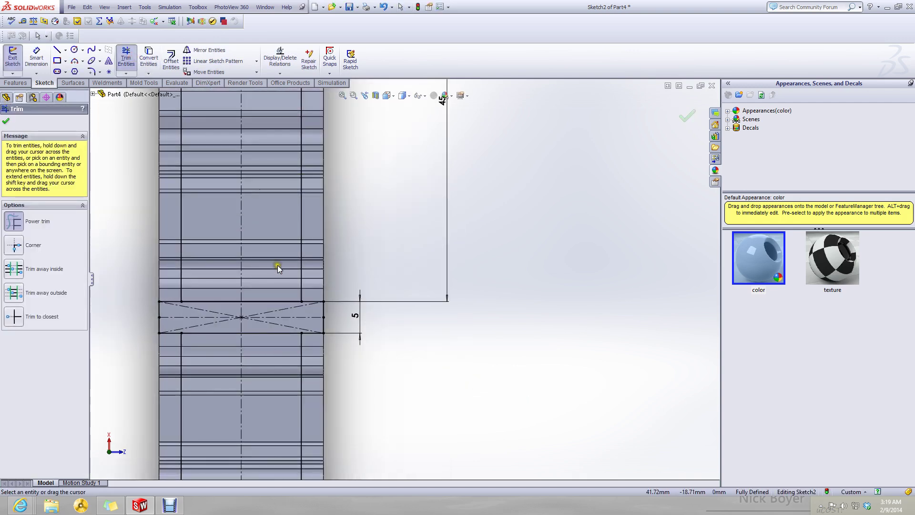
left_click_drag(316, 351, 315, 290)
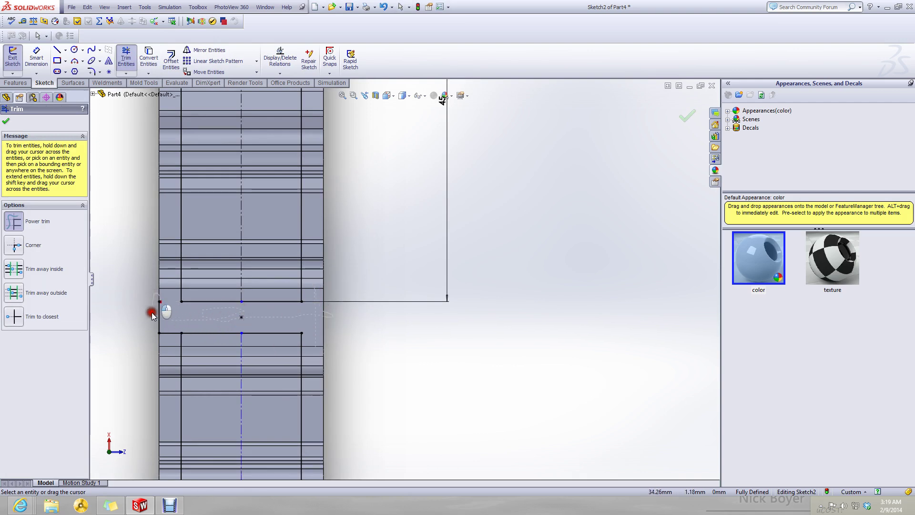
left_click_drag(165, 344, 167, 353)
scroll(162, 389, "up", 9)
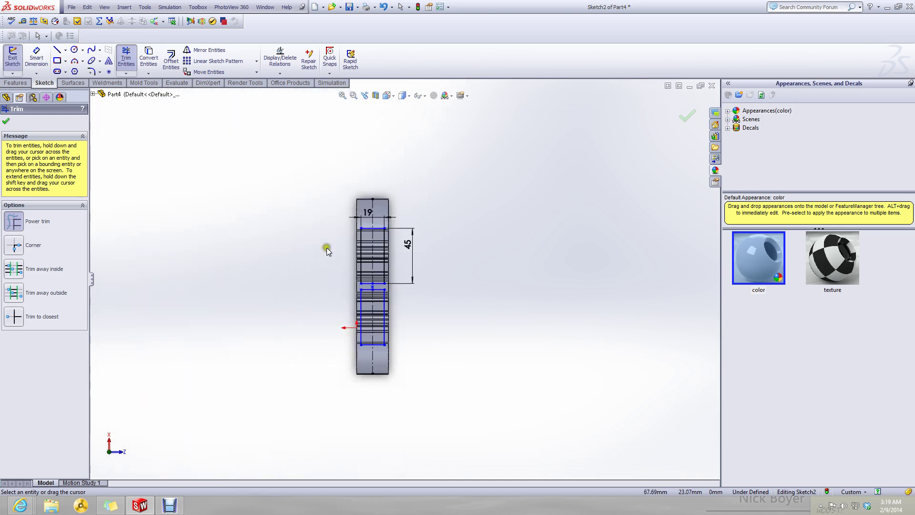
scroll(344, 235, "down", 4)
scroll(412, 269, "down", 1)
- Cut both window rectangles into the caliper body with a 26 mm blind Extruded Cut, reversed toward the scalloped outer side
left_click(13, 82)
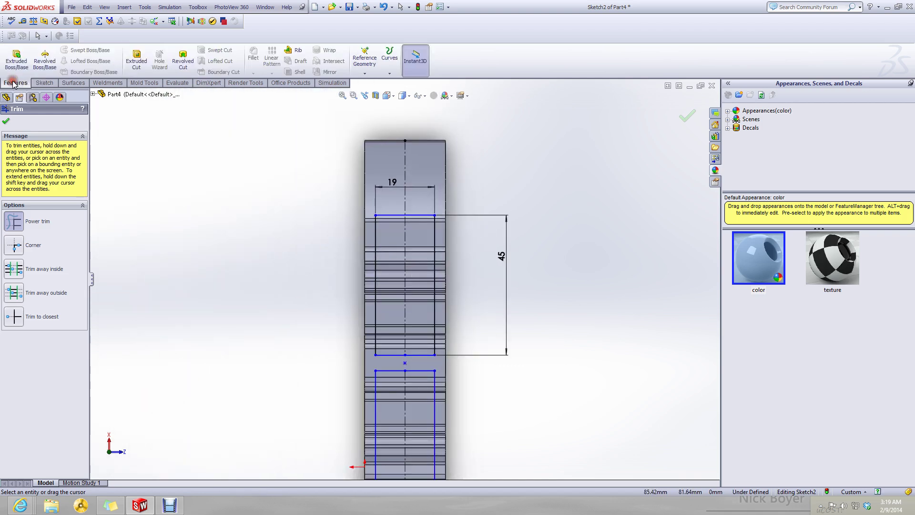
left_click(136, 60)
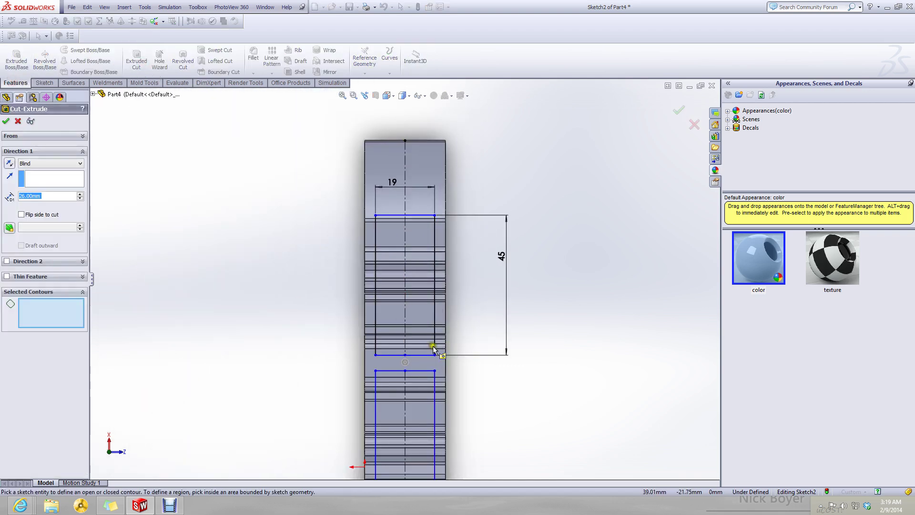
left_click(423, 235)
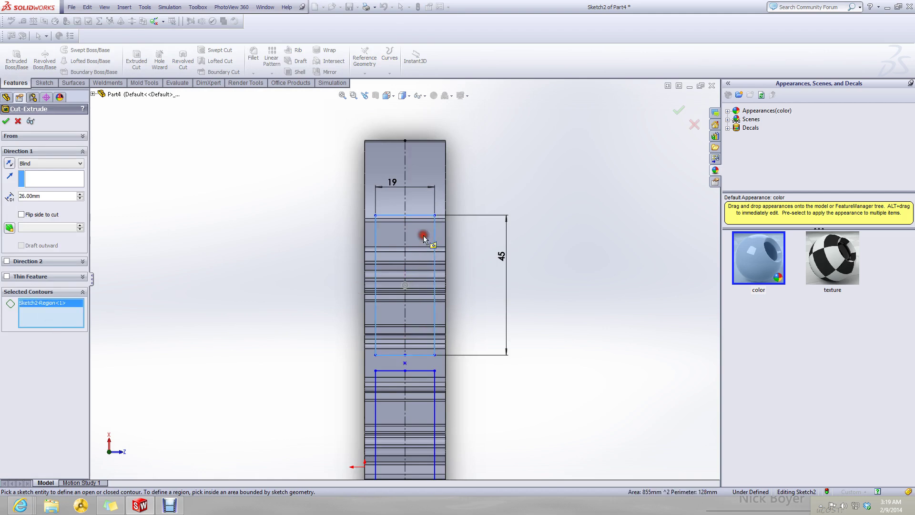
left_click(426, 404)
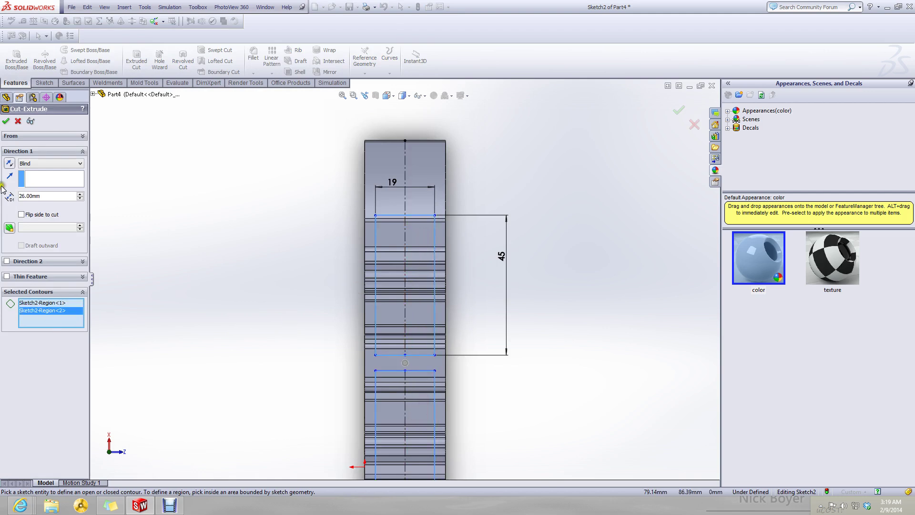
left_click(5, 122)
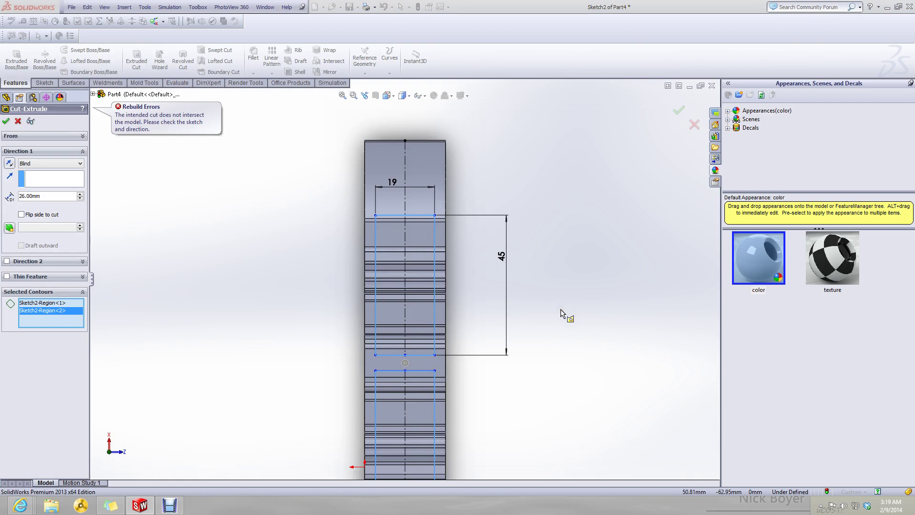
middle_click_drag(551, 310, 453, 322)
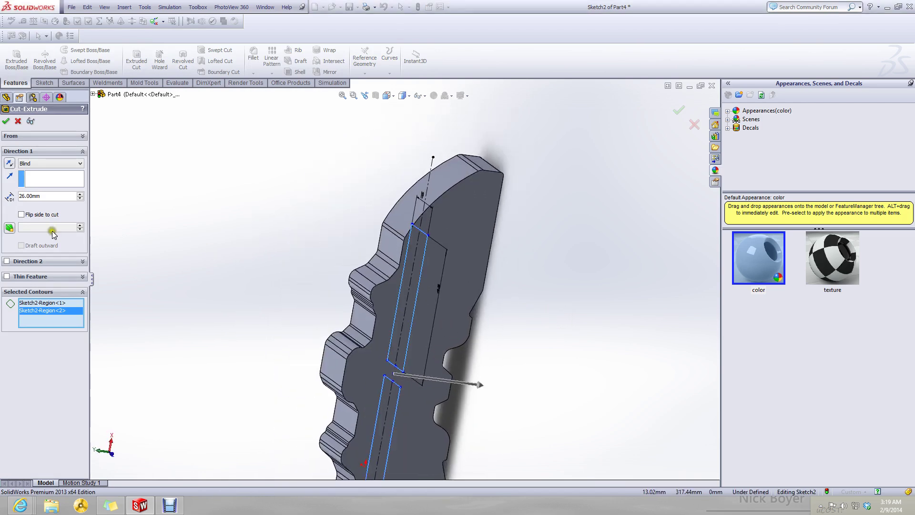
left_click(9, 162)
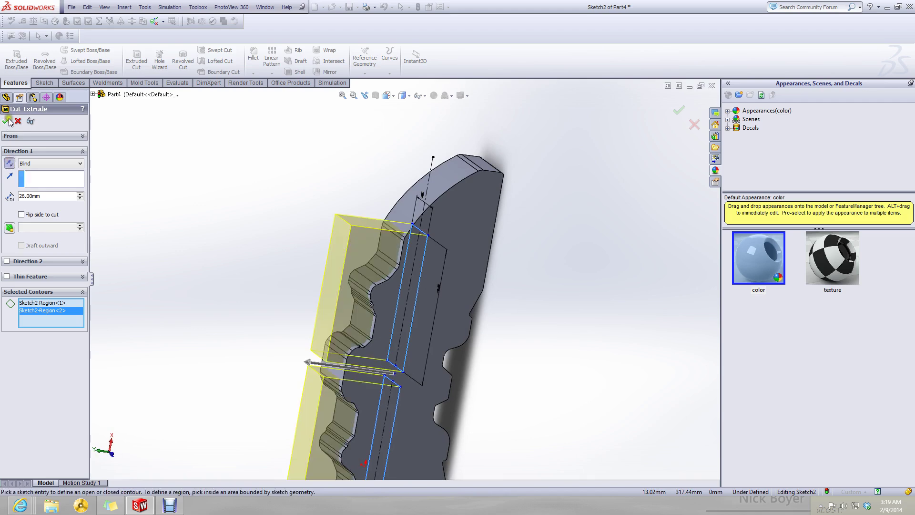
left_click(7, 121)
- Save the part as "calipers" in the Brake disc folder
middle_click_drag(199, 256, 363, 300)
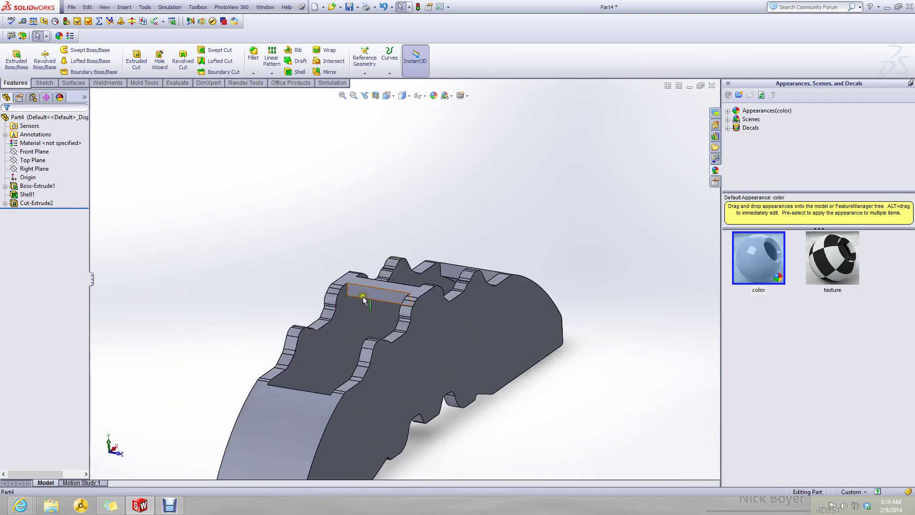
scroll(363, 299, "up", 4)
key("ctrl+s")
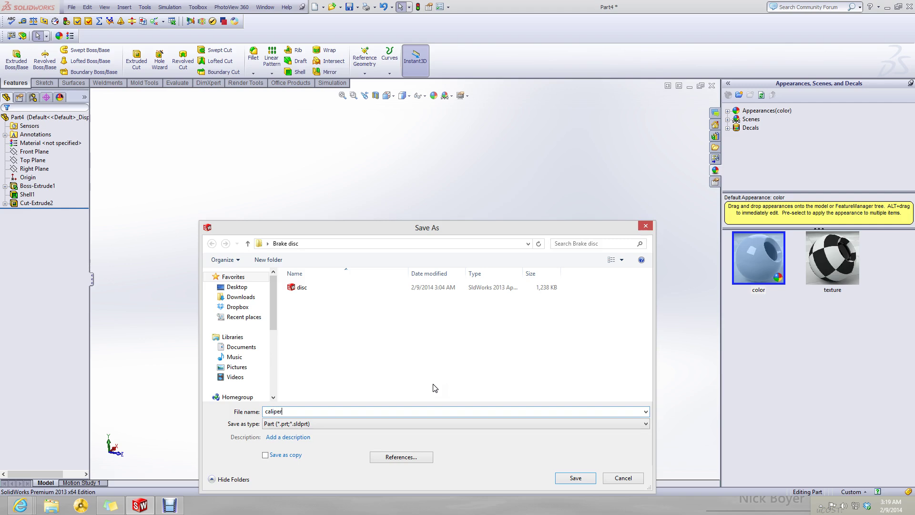
key("Return")
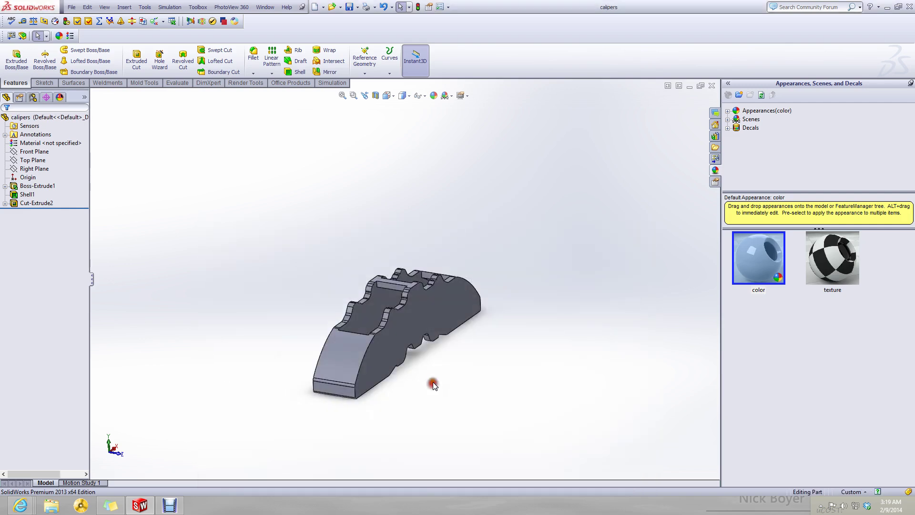
- Minimize the calipers and disc parts and bring up the remschijf reference model
left_click(692, 86)
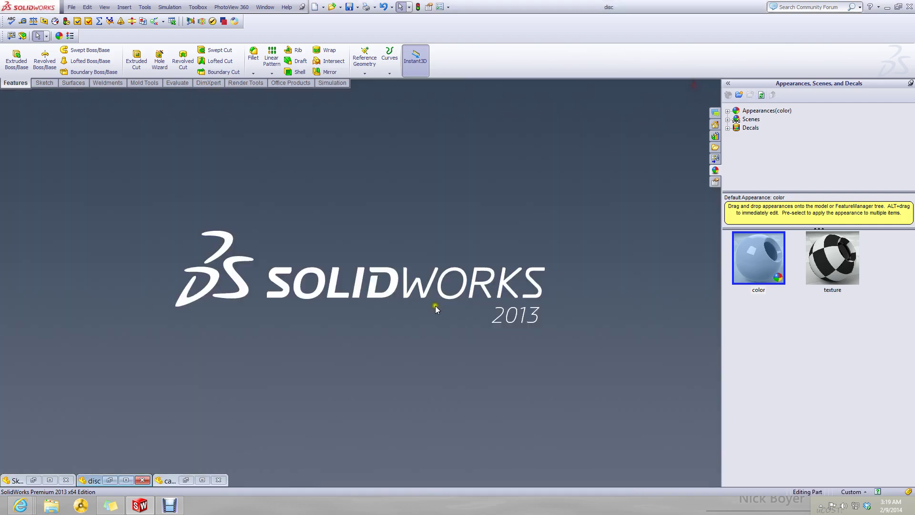
left_click(141, 480)
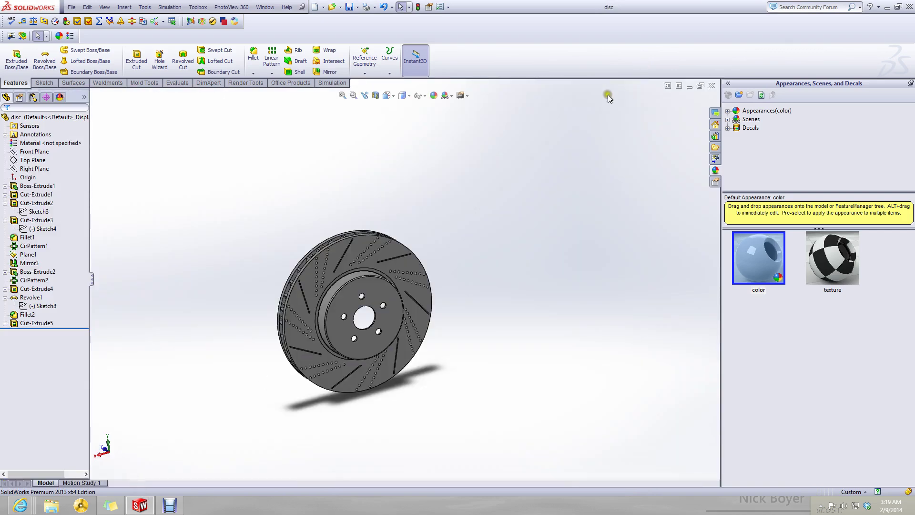
left_click(690, 86)
left_click(206, 480)
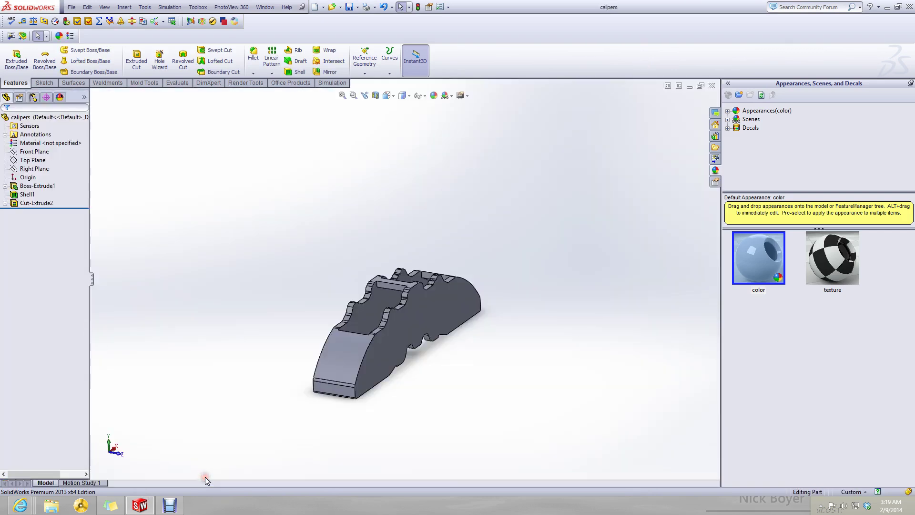
left_click(689, 86)
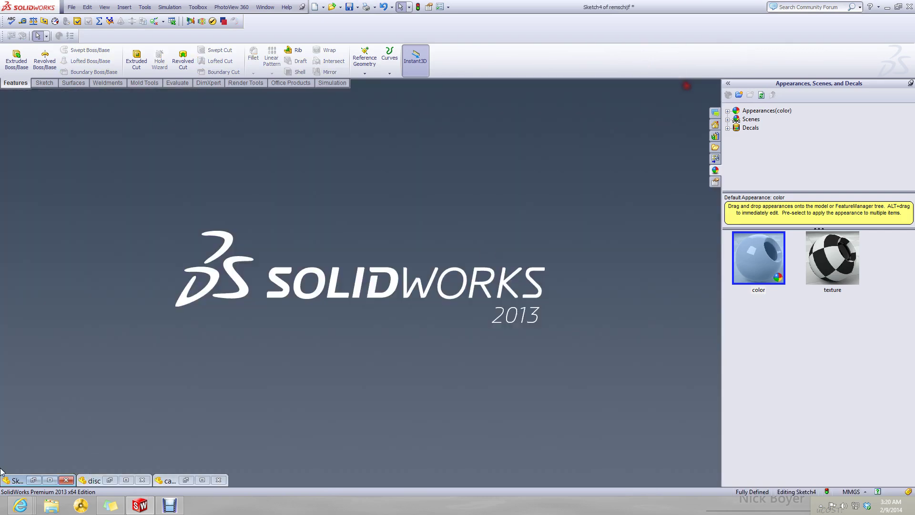
left_click(50, 479)
- Examine the reference caliper's windows, cross pins, spring clips, raised bosses and outer face from several angles
scroll(394, 338, "down", 2)
middle_click_drag(396, 340, 383, 296)
scroll(373, 355, "down", 2)
scroll(373, 355, "down", 4)
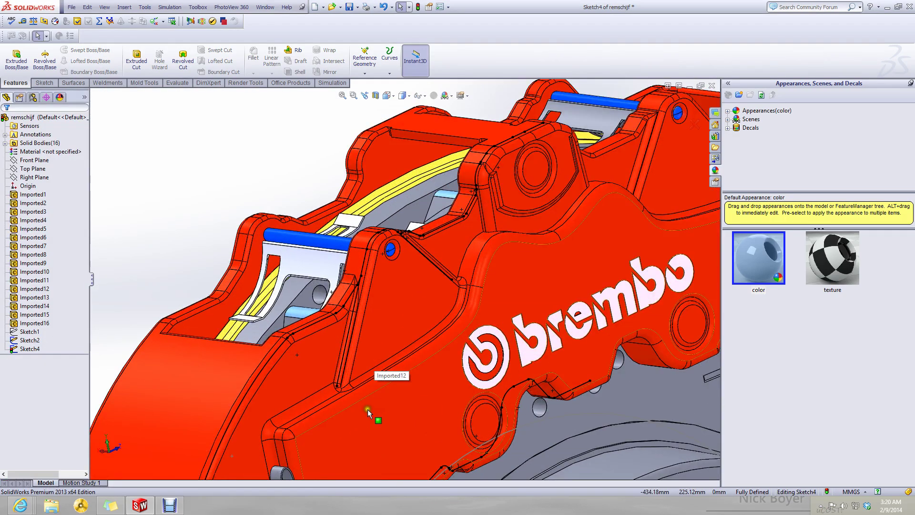
scroll(368, 409, "up", 4)
scroll(375, 371, "down", 3)
middle_click_drag(375, 370, 403, 332)
scroll(367, 193, "down", 5)
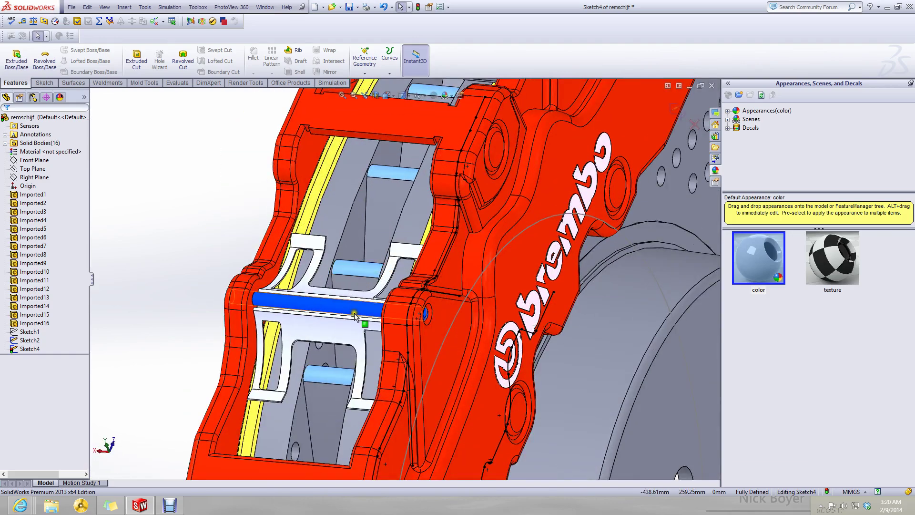
scroll(411, 310, "down", 2)
middle_click_drag(390, 293, 317, 359)
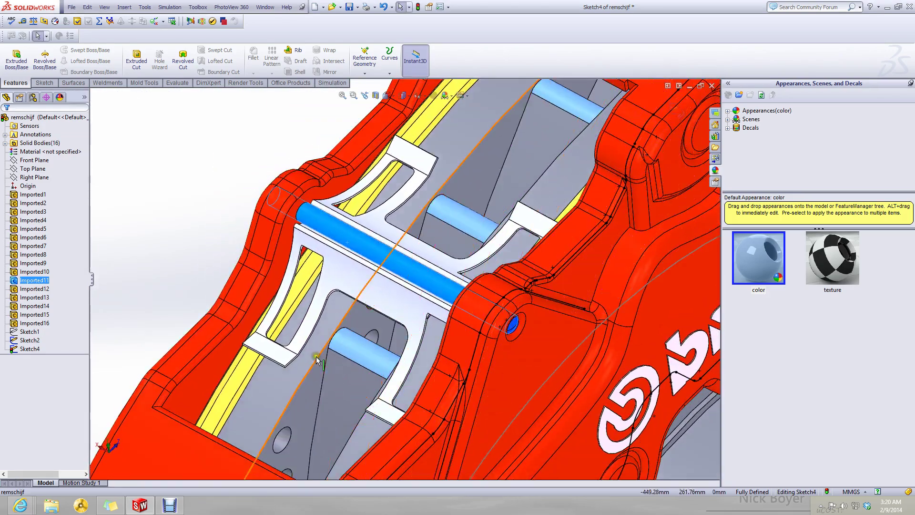
scroll(340, 293, "up", 5)
scroll(411, 268, "up", 4)
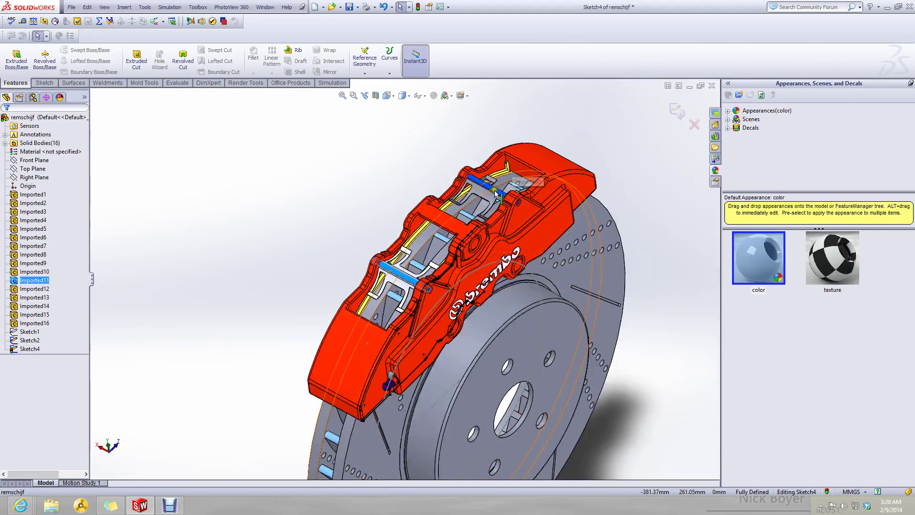
scroll(430, 196, "down", 3)
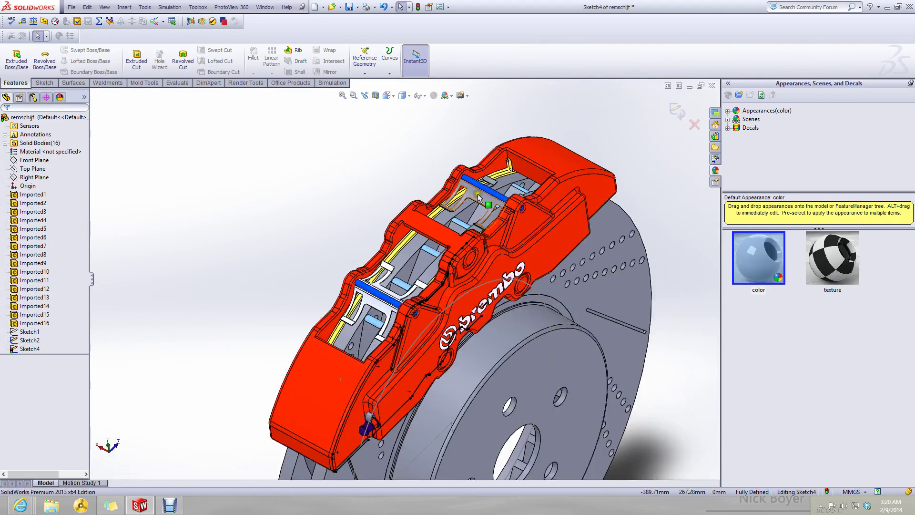
middle_click_drag(430, 197, 459, 167)
scroll(459, 165, "up", 4)
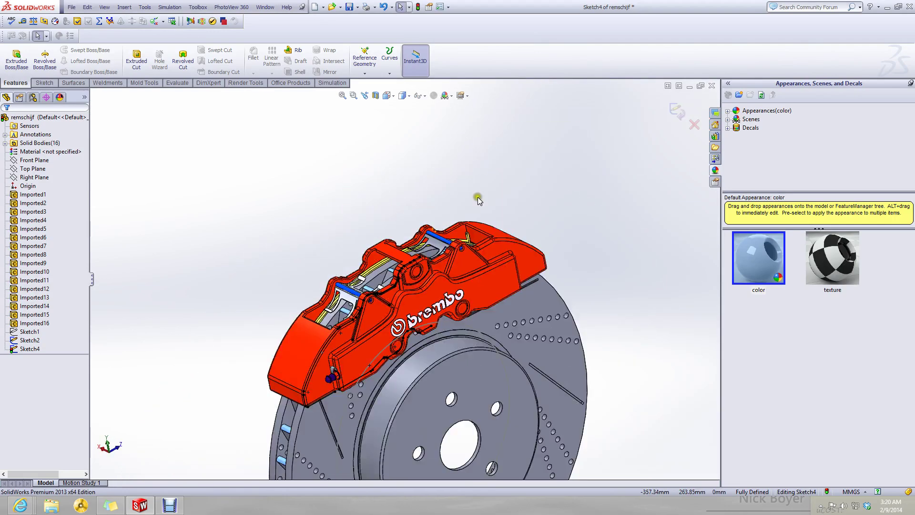
mouse_move(478, 198)
middle_mouse_down()
mouse_move(494, 199)
mouse_move(474, 199)
mouse_move(475, 211)
middle_mouse_up()
scroll(483, 267, "down", 2)
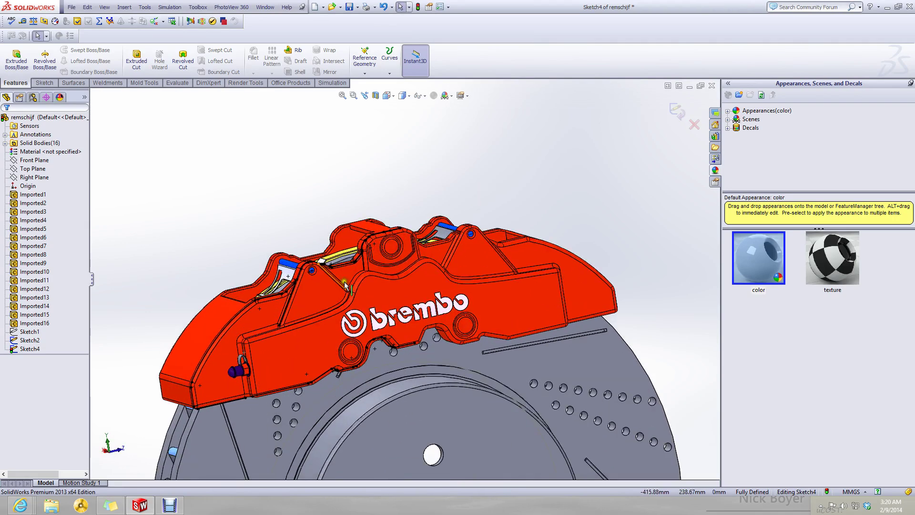
- Examine the reference caliper's raised logo face and triangular side recess from near and far
scroll(334, 281, "down", 3)
scroll(385, 258, "up", 4)
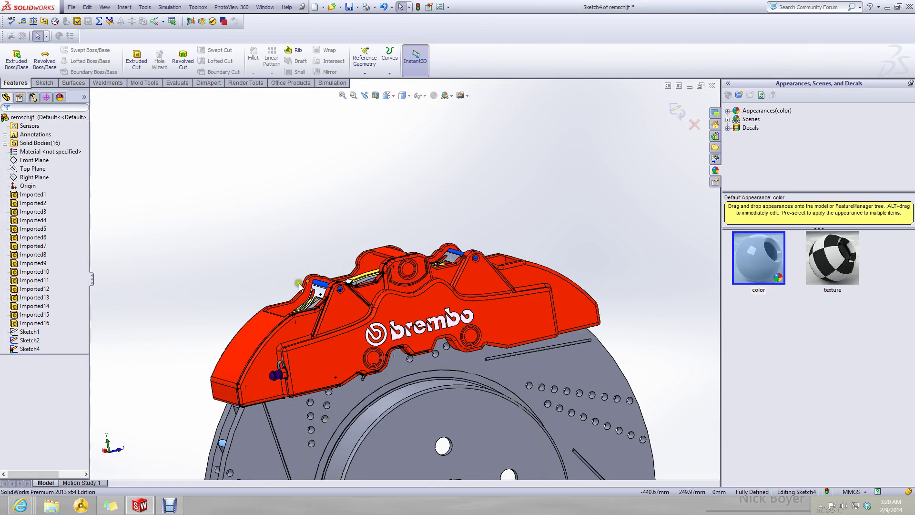
scroll(381, 286, "up", 5)
scroll(374, 341, "down", 2)
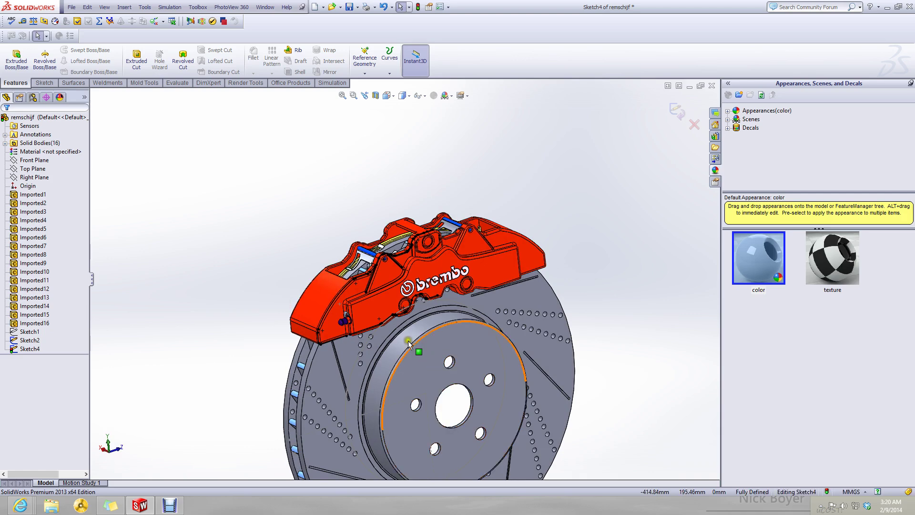
left_click(380, 312)
left_click(262, 254)
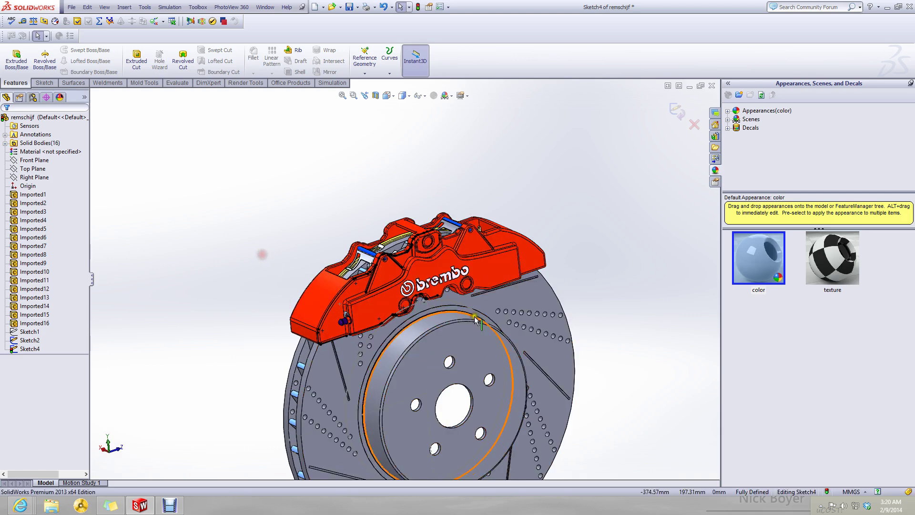
scroll(270, 290, "down", 4)
scroll(257, 293, "up", 1)
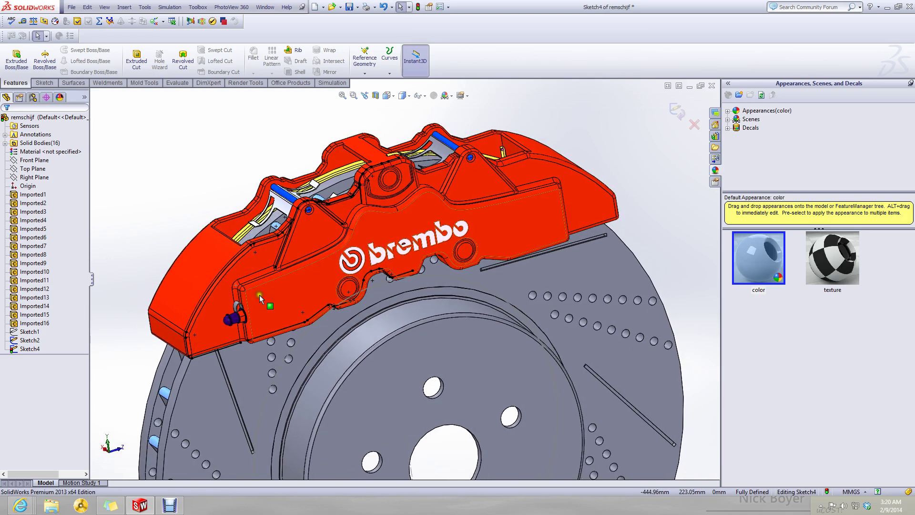
scroll(330, 257, "up", 1)
left_click(186, 200)
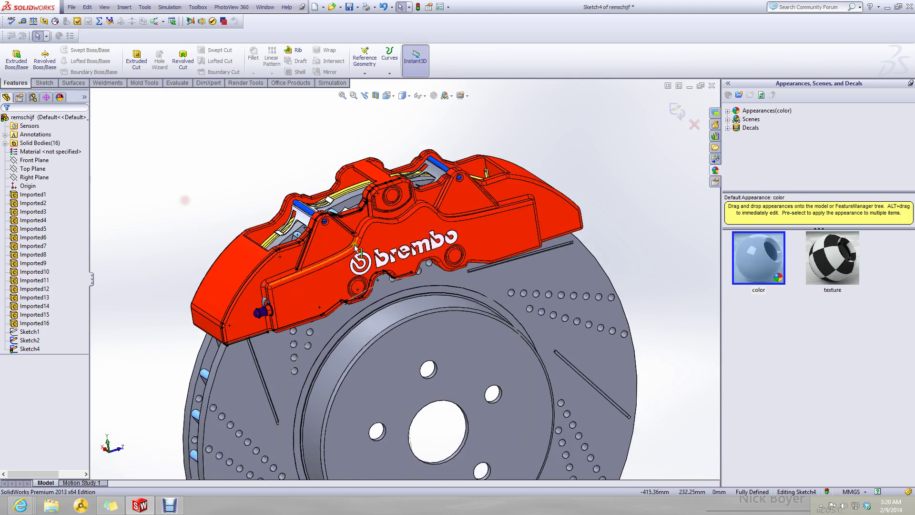
scroll(354, 245, "down", 1)
left_click(339, 244)
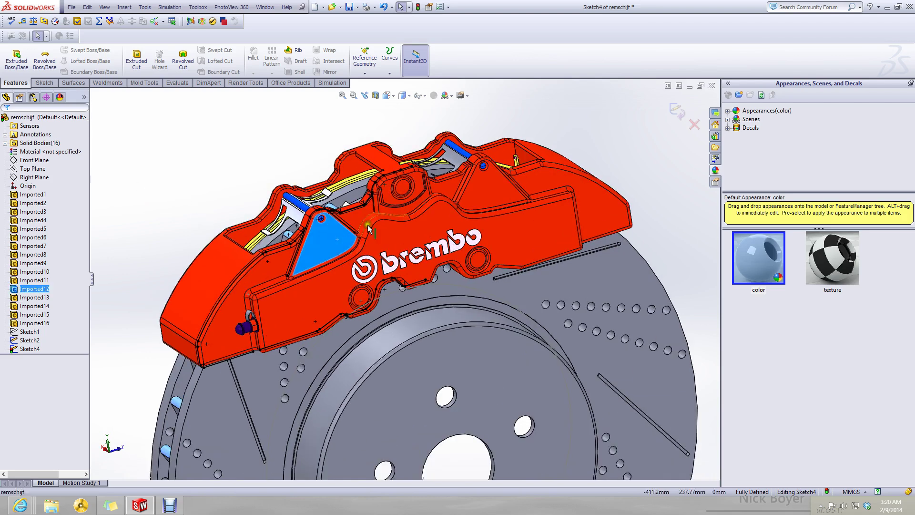
scroll(352, 267, "up", 2)
left_click(181, 173)
- View the reference model square-on from the side and examine the upper contour of the caliper's raised logo face
left_click(33, 177)
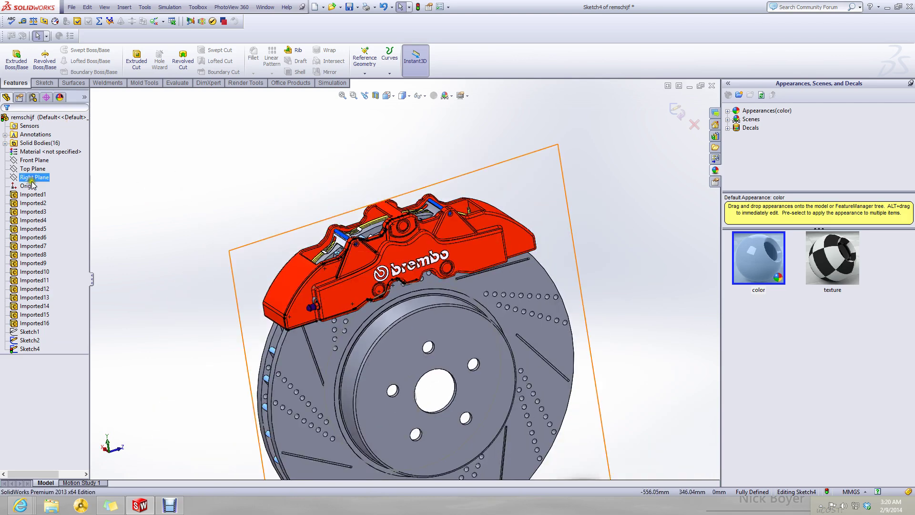
left_click(32, 169)
left_click(33, 177)
left_click(44, 83)
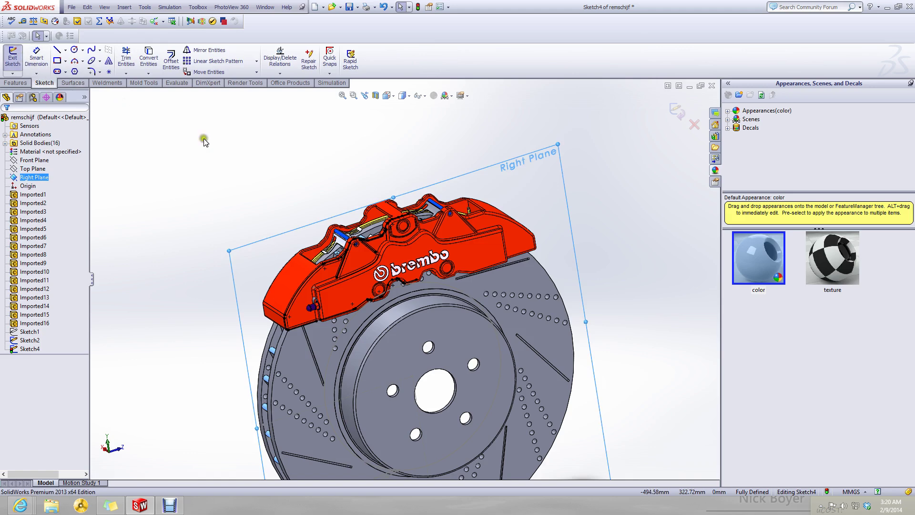
scroll(295, 190, "up", 2)
left_click(328, 165)
left_click(389, 95)
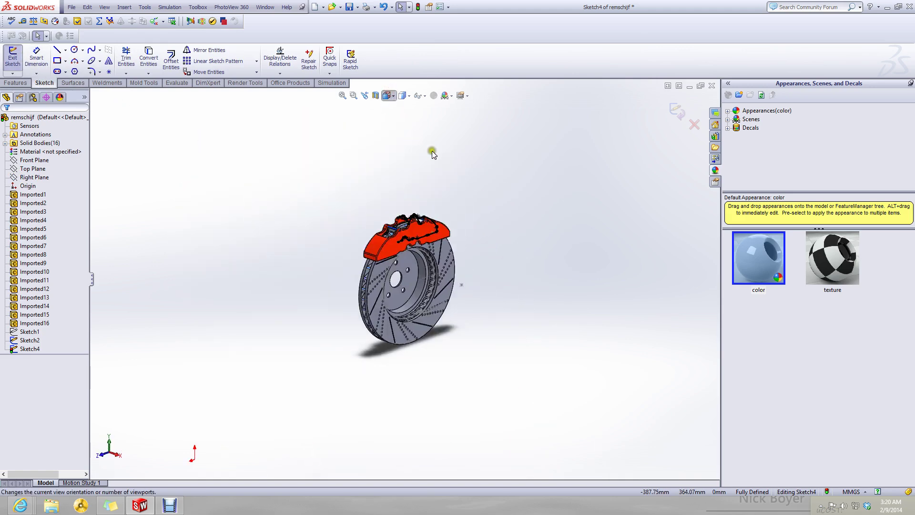
left_click(434, 147)
scroll(362, 181, "down", 8)
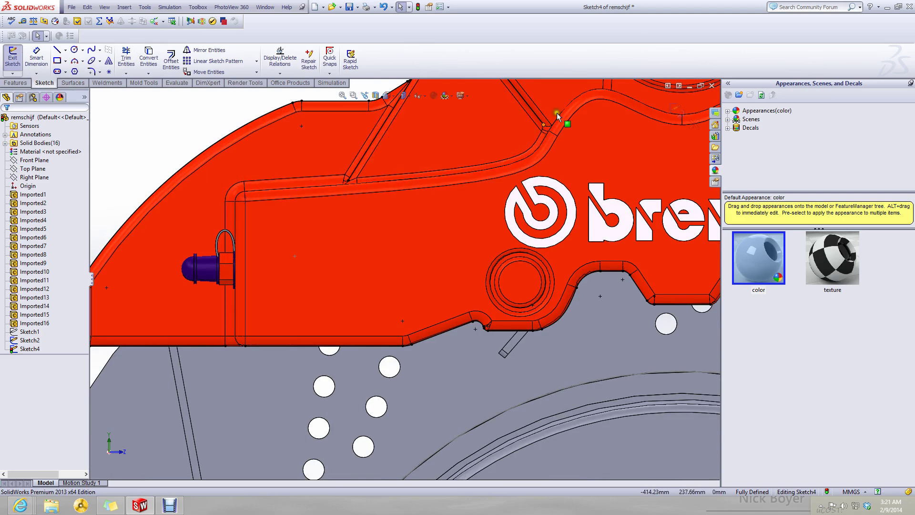
left_click(476, 168)
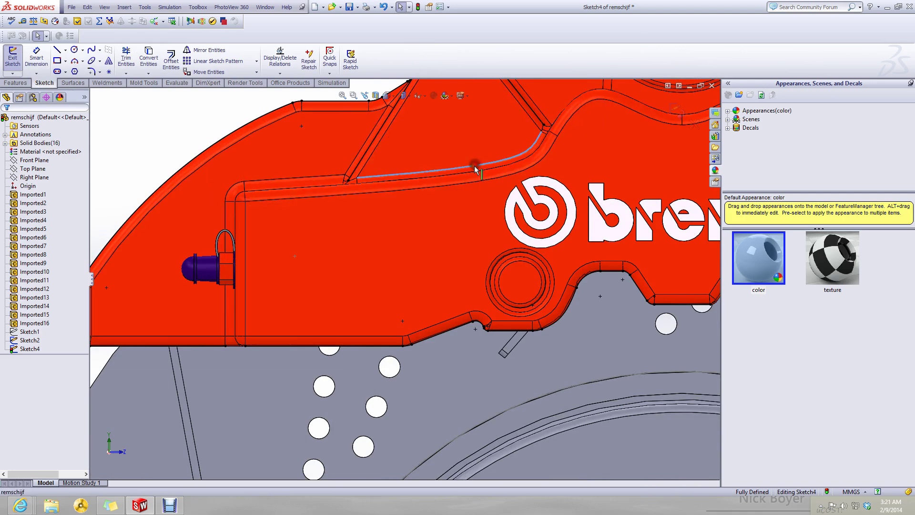
scroll(483, 248, "up", 5)
scroll(483, 247, "up", 4)
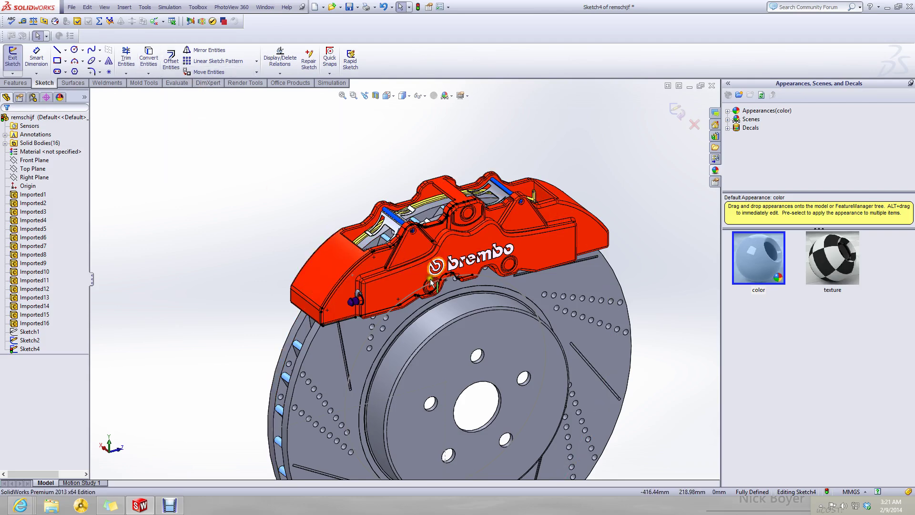
- Inspect the raised logo face and the triangular recess of the reference caliper in an angled view
mouse_move(403, 276)
middle_mouse_down()
mouse_move(376, 261)
mouse_move(399, 275)
mouse_move(391, 268)
middle_mouse_up()
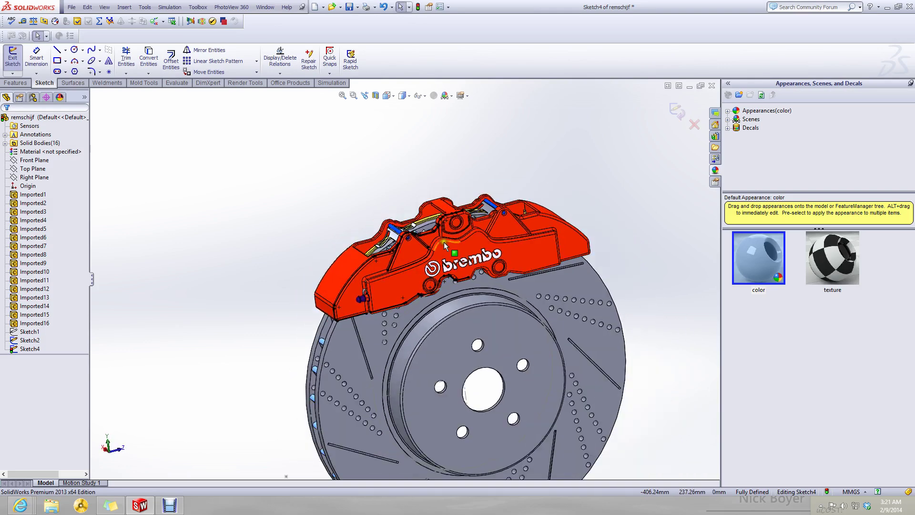
left_click(446, 249)
scroll(399, 240, "down", 3)
scroll(402, 287, "up", 3)
left_click(295, 240)
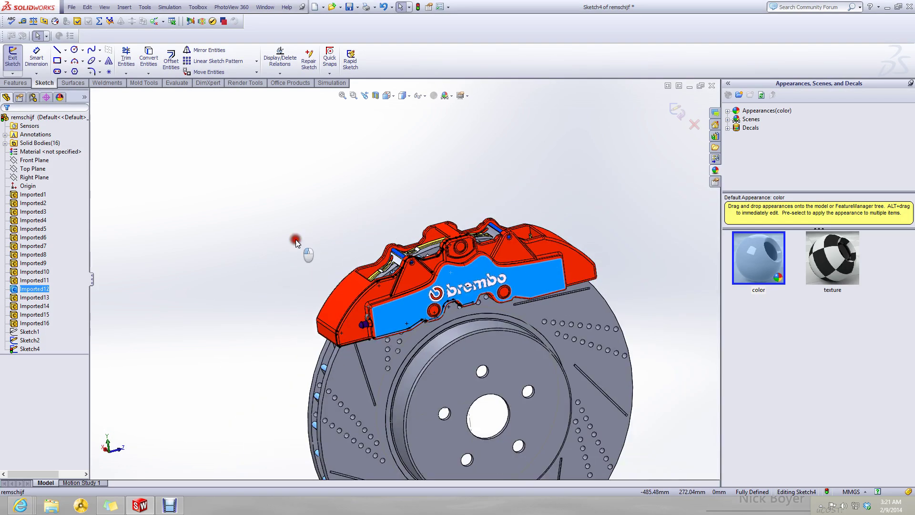
scroll(365, 285, "up", 3)
scroll(378, 267, "down", 4)
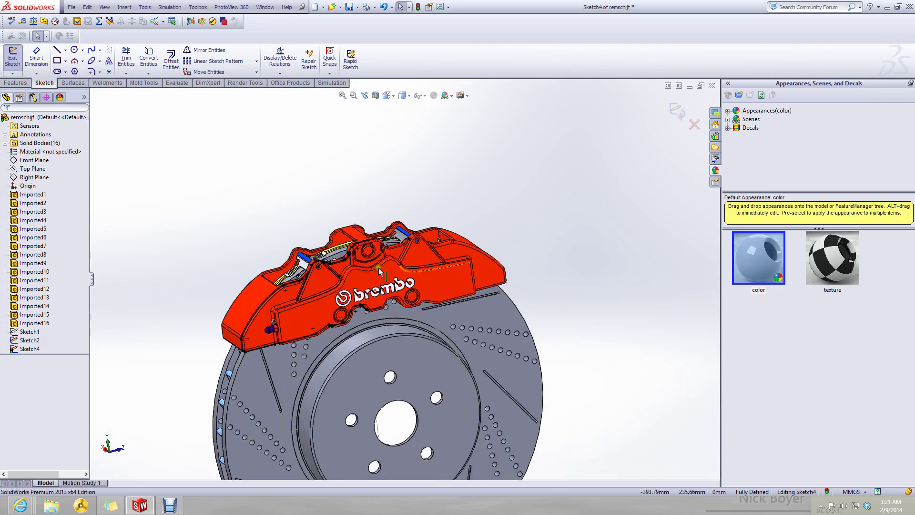
left_click(323, 282)
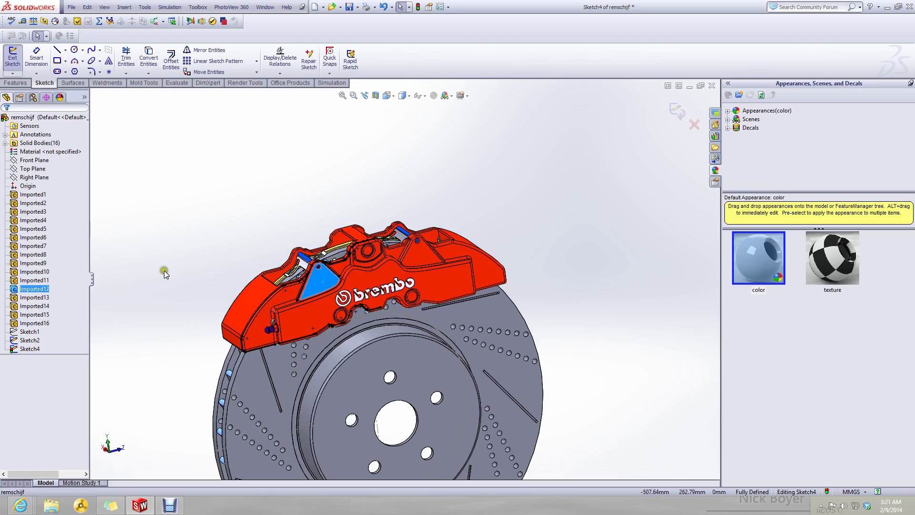
- Check the imported features Imported1, Imported11 and Imported12 to identify the caliper body and its available commands
right_click(22, 289)
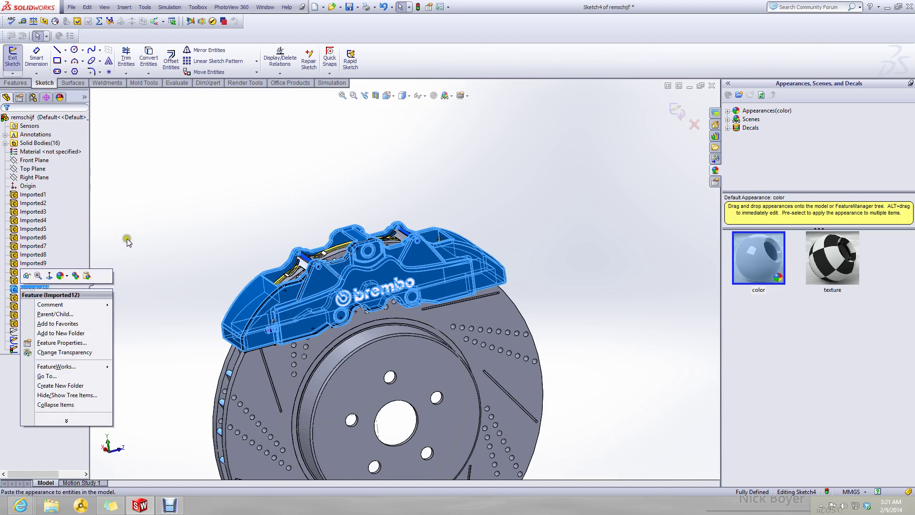
left_click(35, 290)
right_click(35, 289)
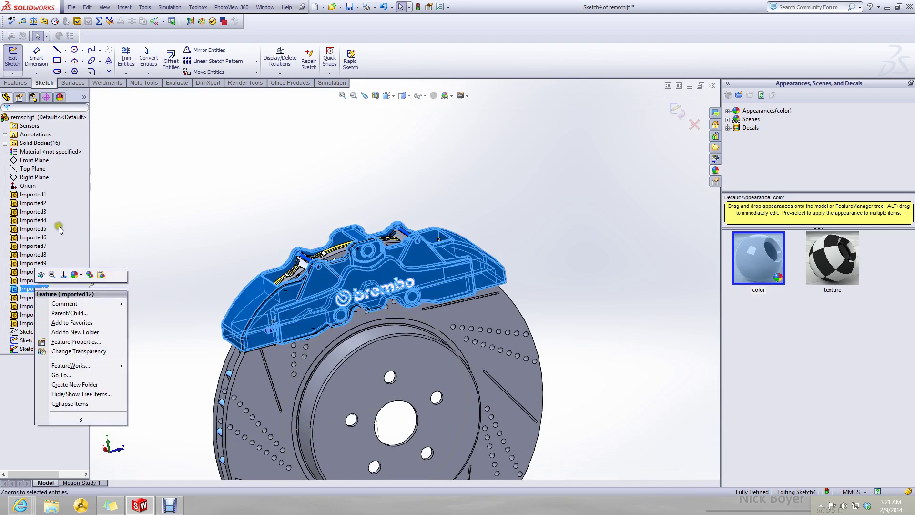
left_click(37, 195)
right_click(36, 195)
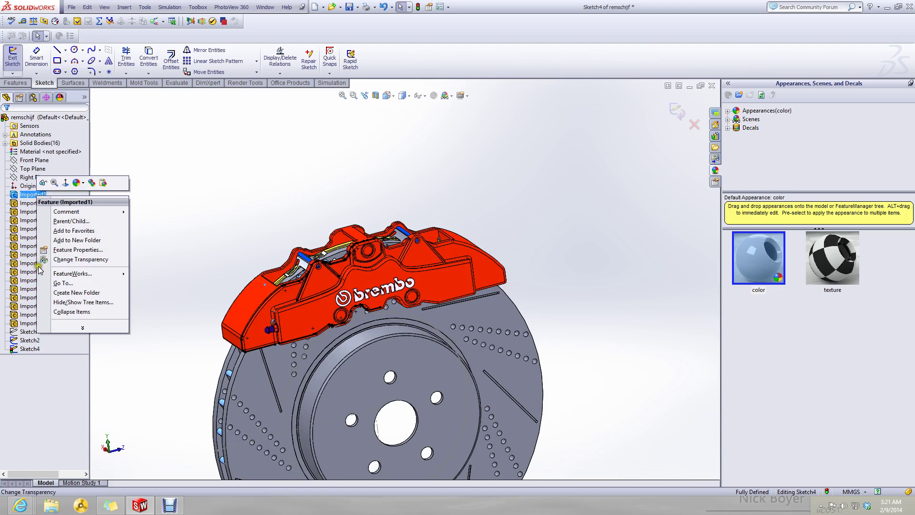
left_click(30, 284)
left_click(19, 272)
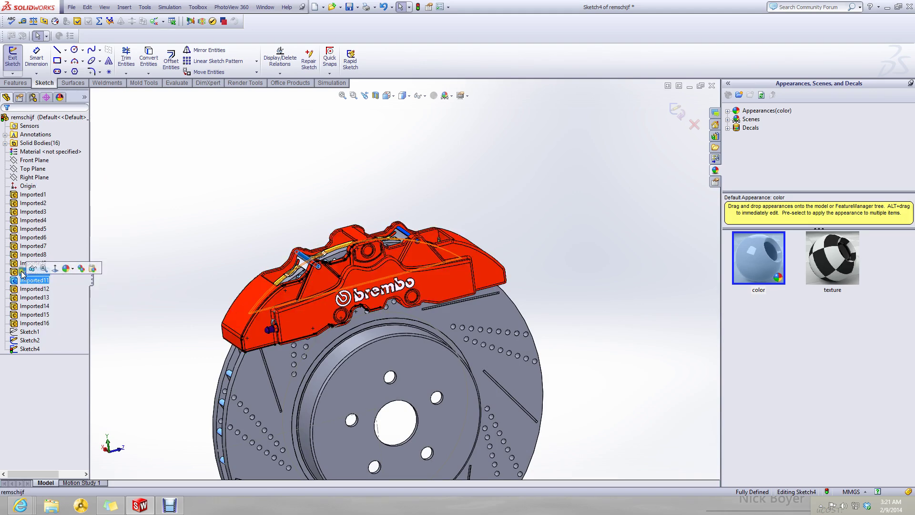
left_click(26, 281)
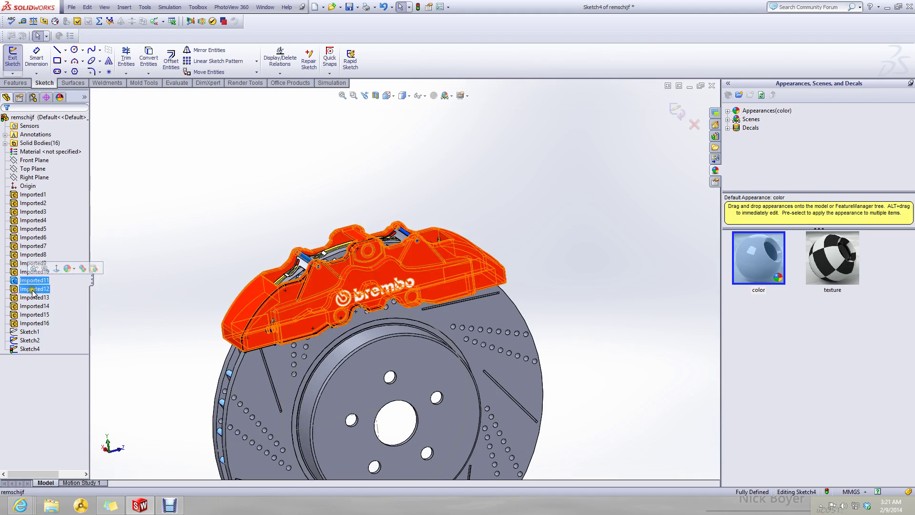
- Try to run FeatureWorks on the reference caliper body, Imported12
left_click(32, 289)
right_click(32, 291)
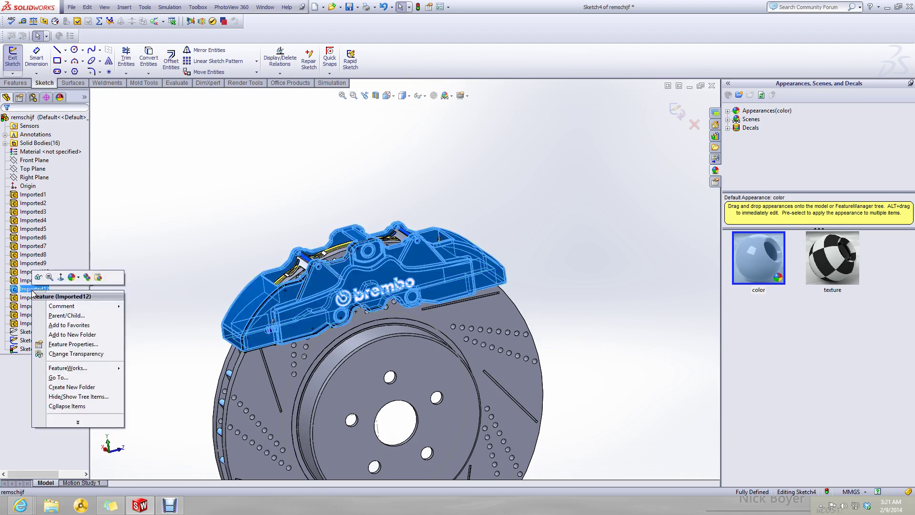
left_click(55, 421)
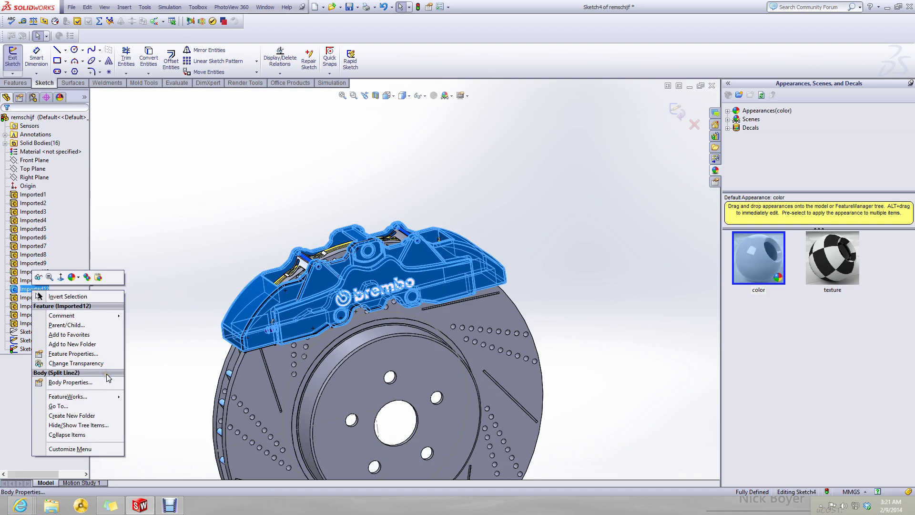
left_click(108, 398)
left_click(130, 396)
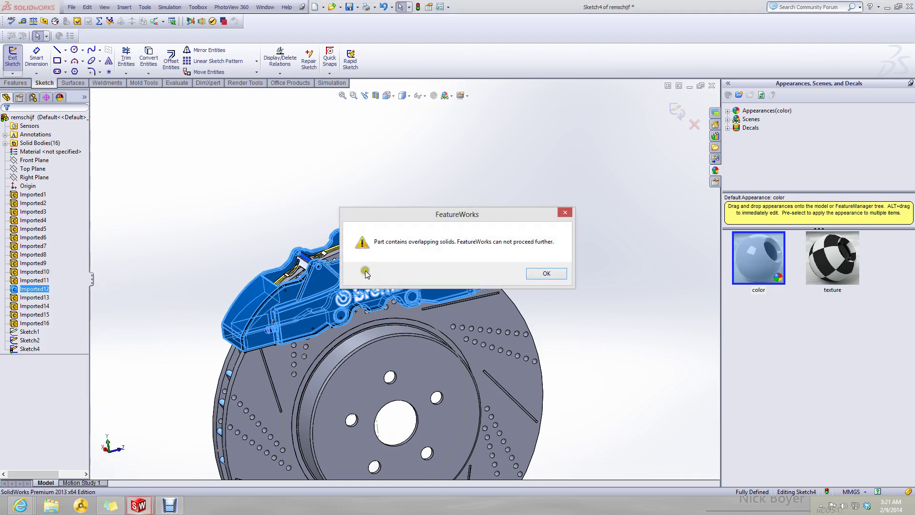
left_click(547, 269)
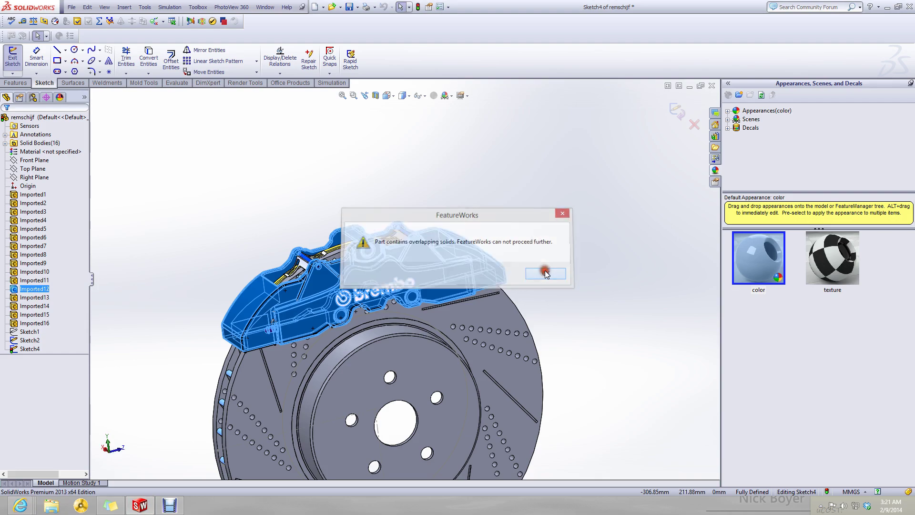
- Try to copy the caliper body feature Imported12 to the clipboard
left_click(14, 291)
scroll(263, 274, "down", 5)
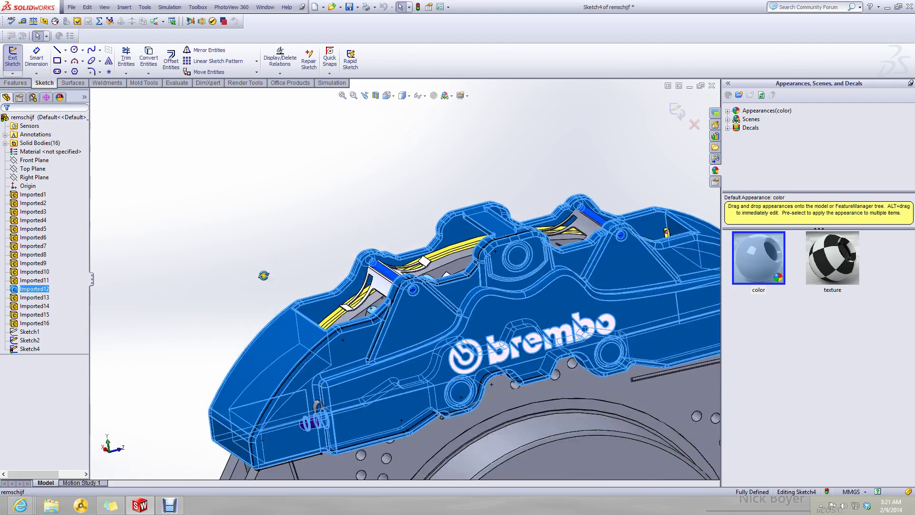
middle_click_drag(263, 274, 281, 287)
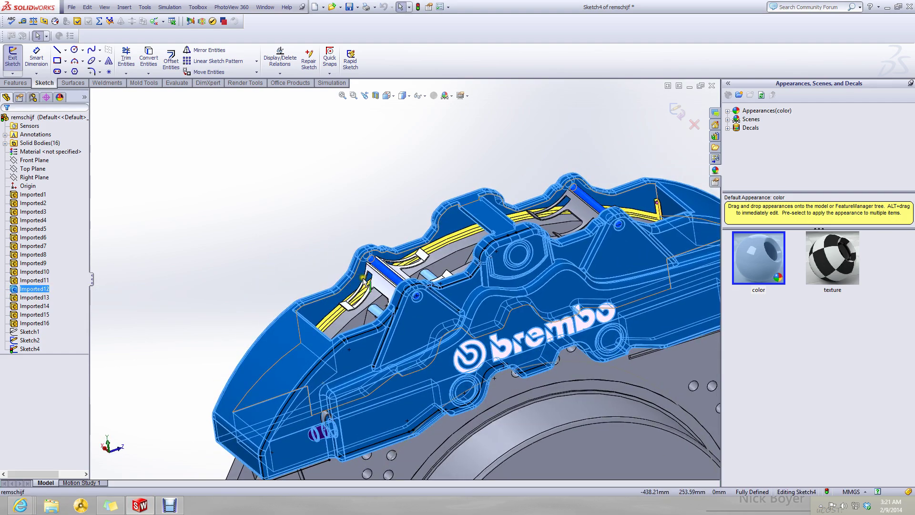
right_click(32, 290)
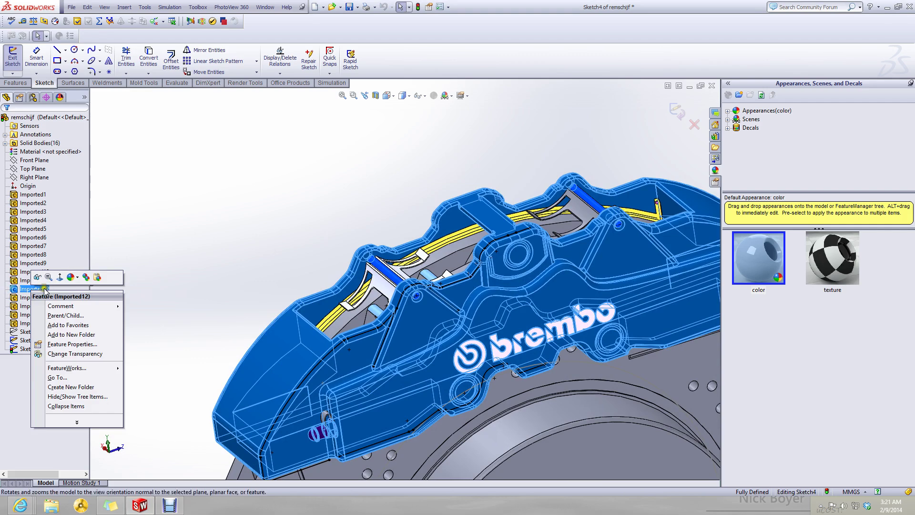
key("Escape")
key("ctrl+c")
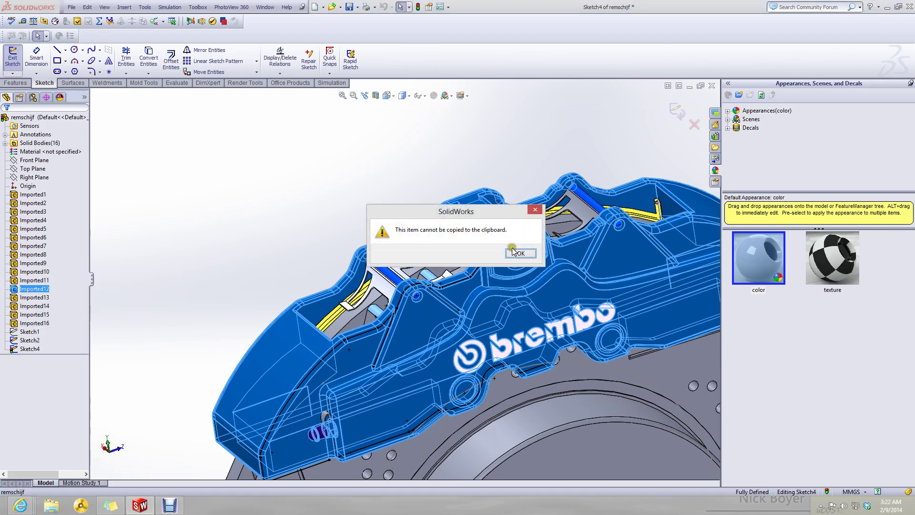
left_click(512, 254)
right_click(32, 288)
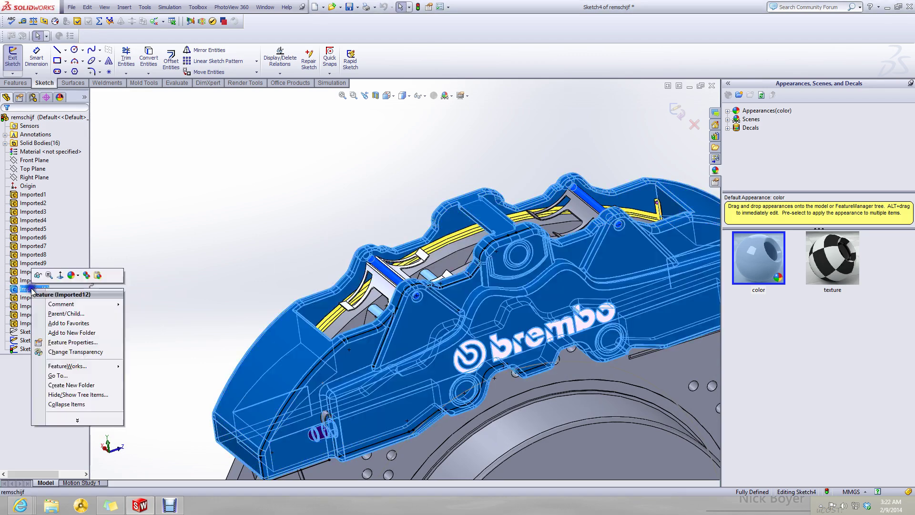
left_click(195, 258)
- Examine the reference caliper's underside, its end near the bleed nipple and its fit over the disc
scroll(195, 258, "up", 1)
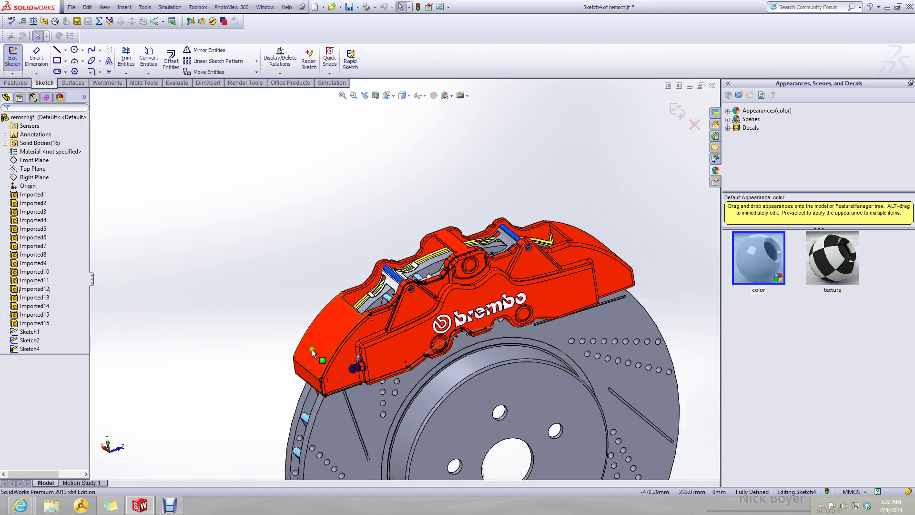
middle_click_drag(217, 374, 276, 312)
scroll(380, 362, "down", 5)
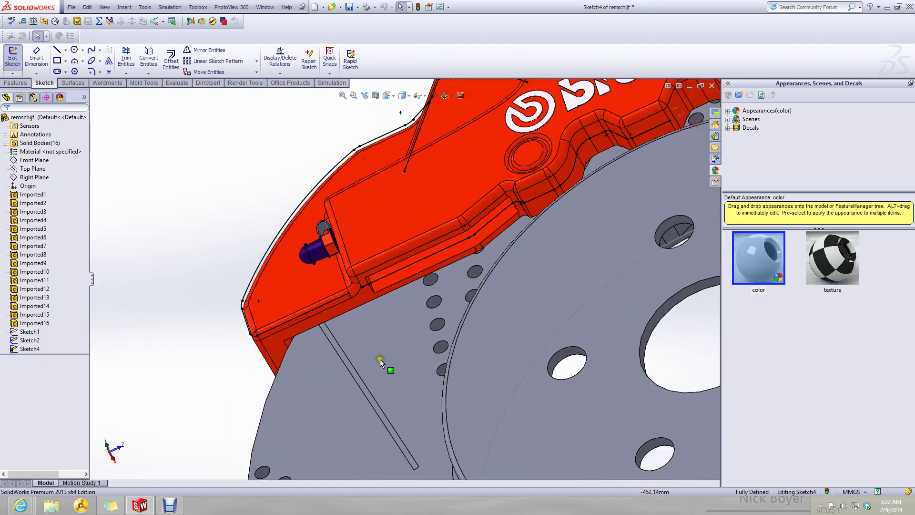
left_click(300, 325)
scroll(299, 325, "down", 3)
middle_click_drag(358, 257, 396, 385)
scroll(388, 281, "up", 3)
scroll(388, 281, "up", 5)
scroll(393, 244, "down", 2)
left_click(278, 237)
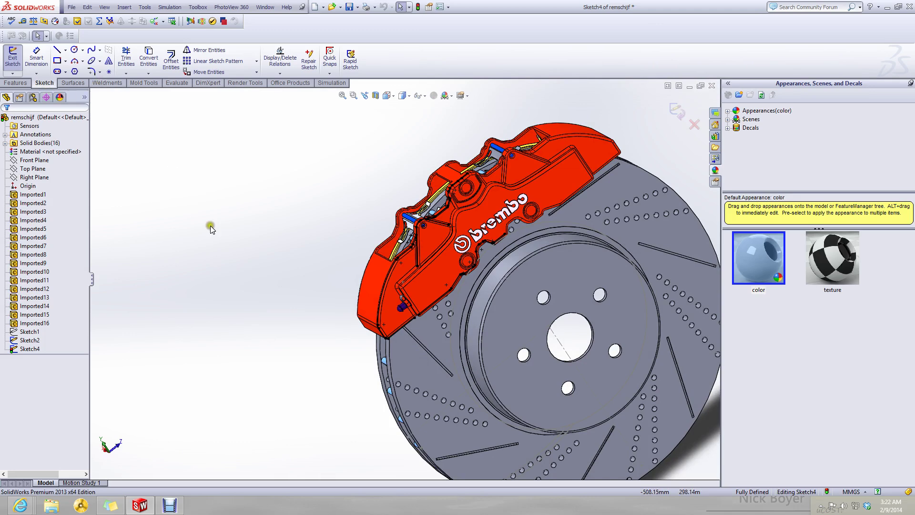
- Sketch a corner rectangle over the disc below the caliper in Sketch4, with the view normal to the Right Plane
mouse_move(210, 225)
middle_mouse_down()
mouse_move(304, 127)
mouse_move(278, 172)
mouse_move(327, 198)
mouse_move(319, 217)
mouse_move(296, 198)
mouse_move(271, 134)
mouse_move(272, 105)
mouse_move(249, 104)
mouse_move(245, 165)
mouse_move(218, 211)
mouse_move(214, 201)
mouse_move(220, 215)
middle_mouse_up()
scroll(218, 217, "down", 4)
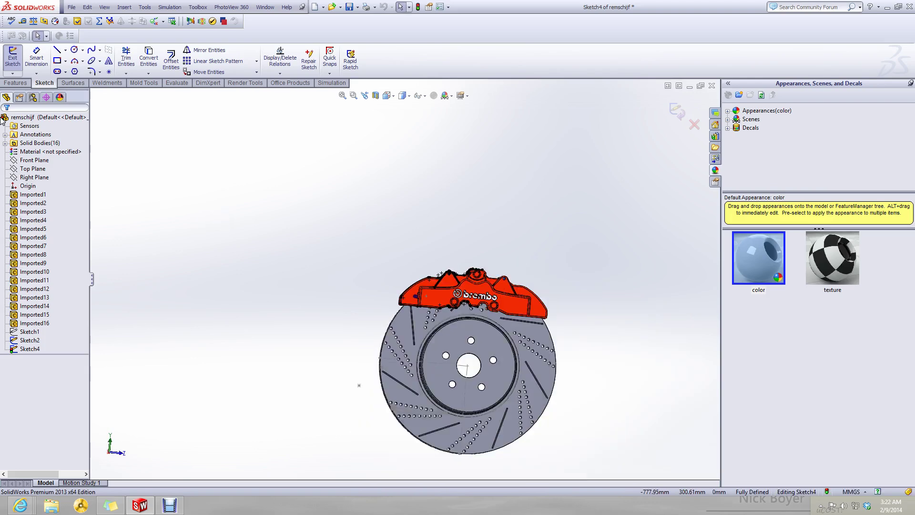
left_click(35, 177)
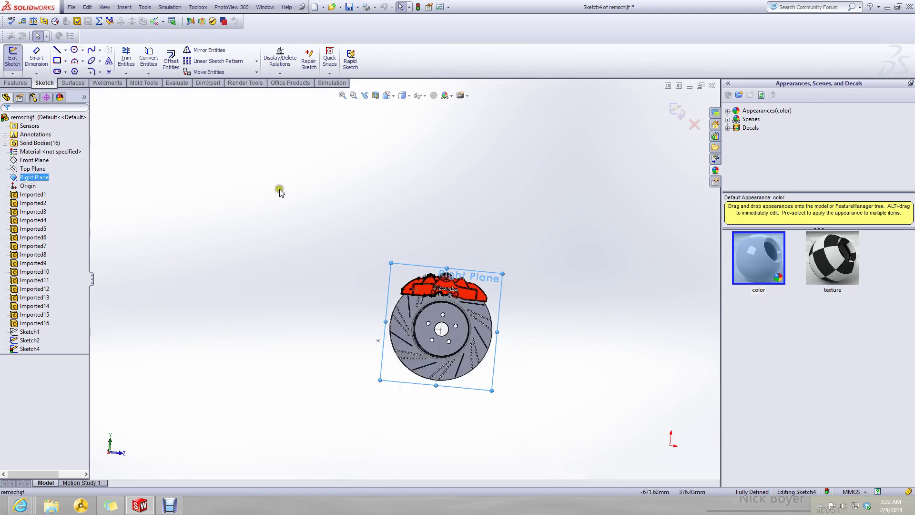
key("space")
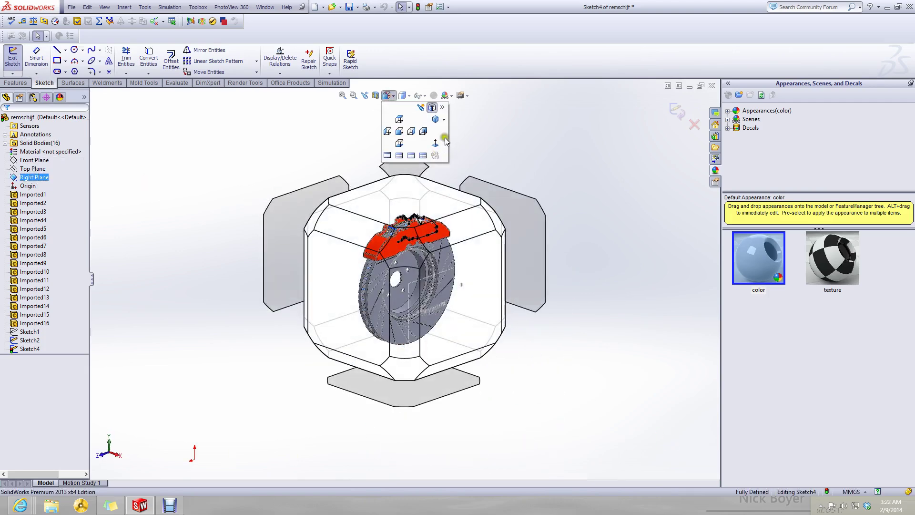
left_click(437, 147)
left_click(598, 246)
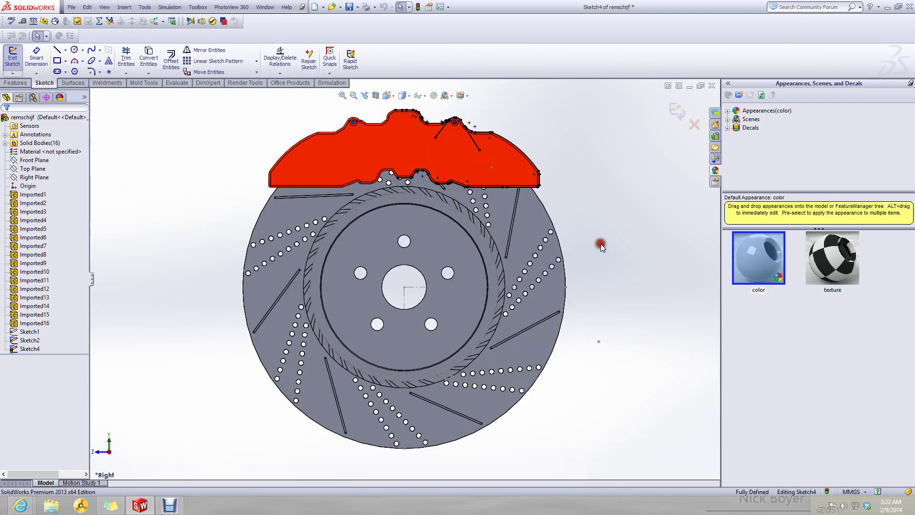
left_click(57, 61)
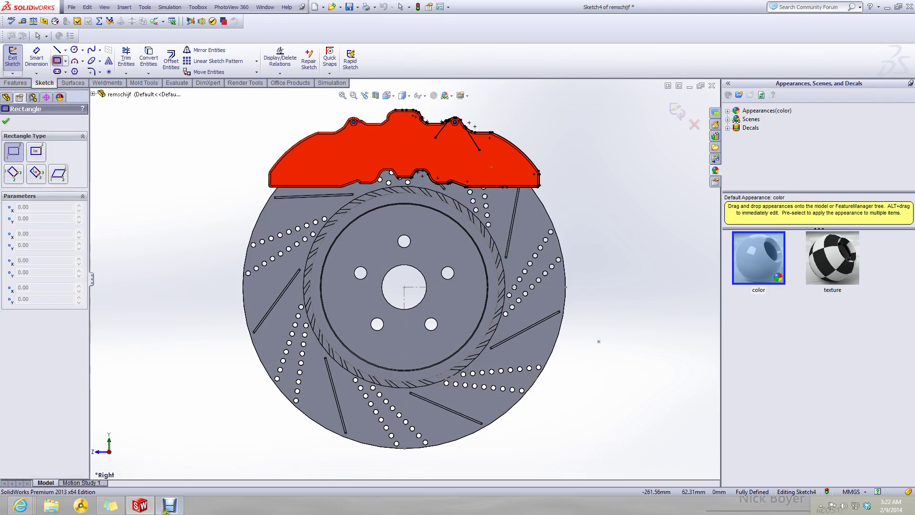
left_click(165, 461)
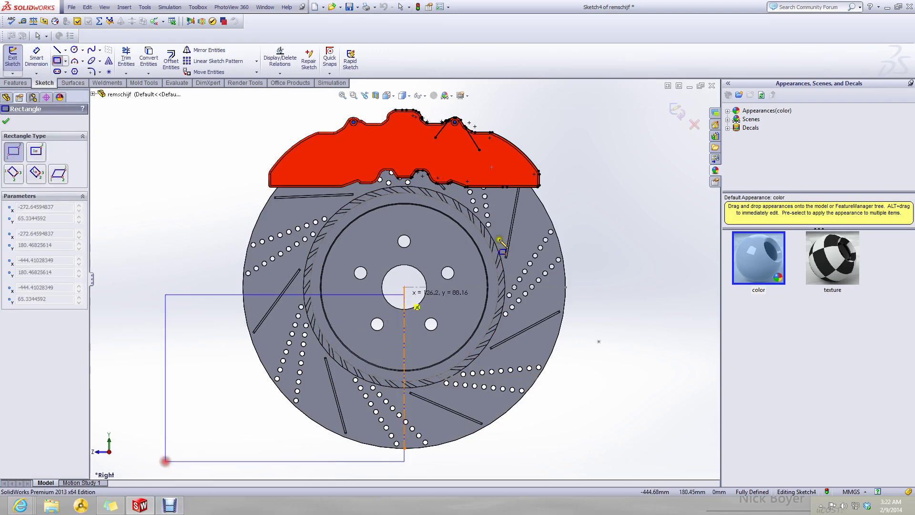
left_click(570, 188)
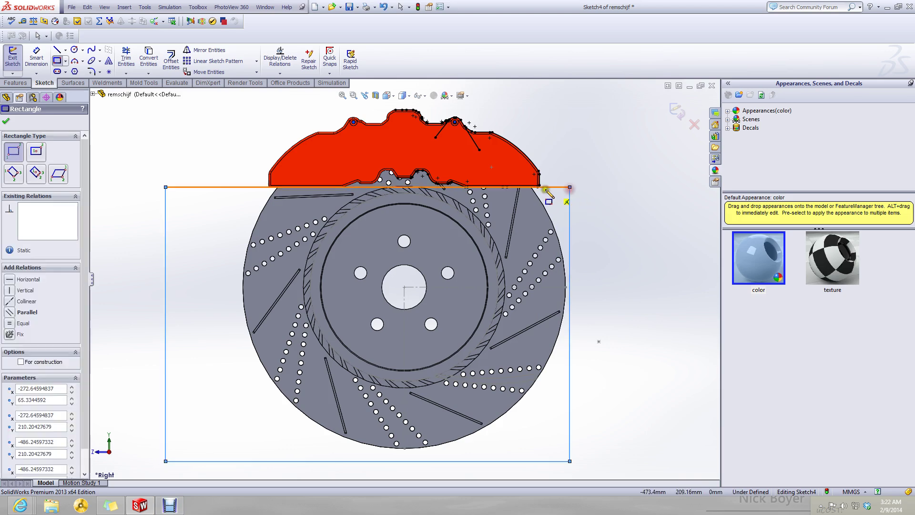
- Try to cut-extrude Sketch4 with blind depths of 47 mm in Direction 1 and 45 mm in Direction 2
left_click(15, 83)
left_click(136, 60)
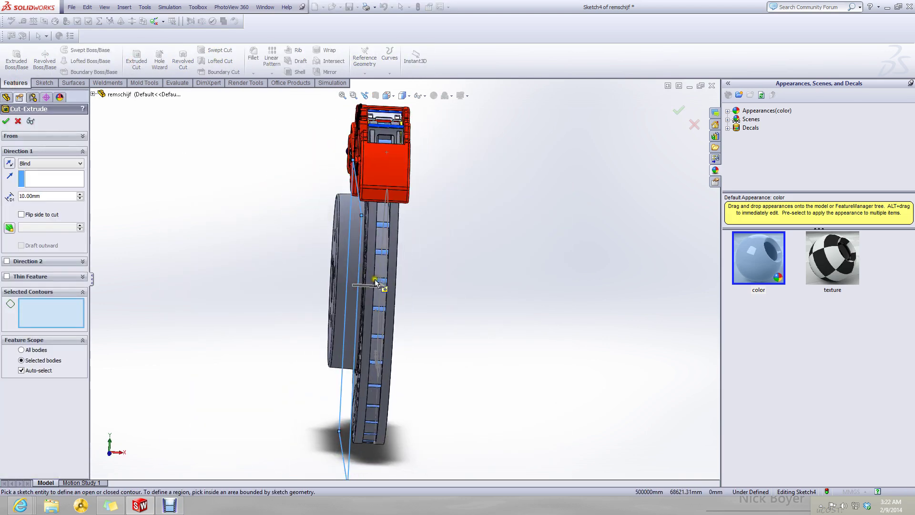
left_click_drag(380, 285, 443, 286)
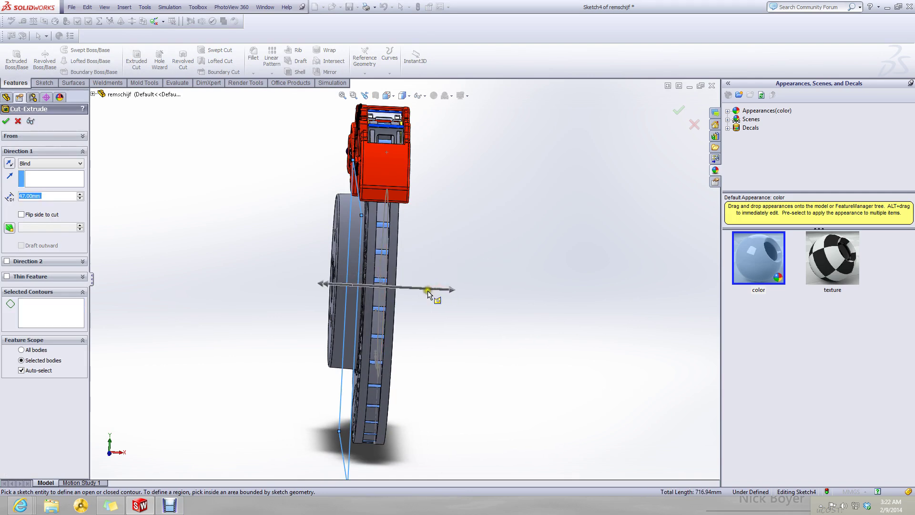
left_click_drag(323, 286, 257, 285)
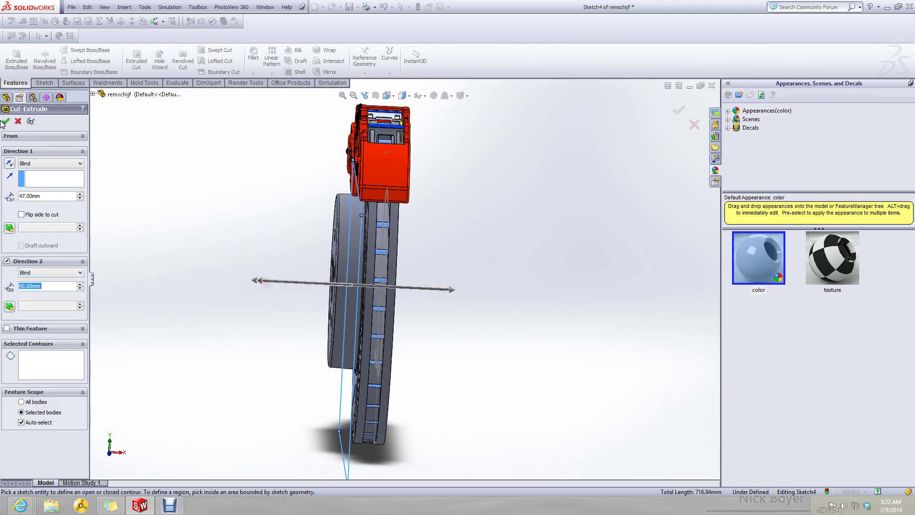
left_click(6, 120)
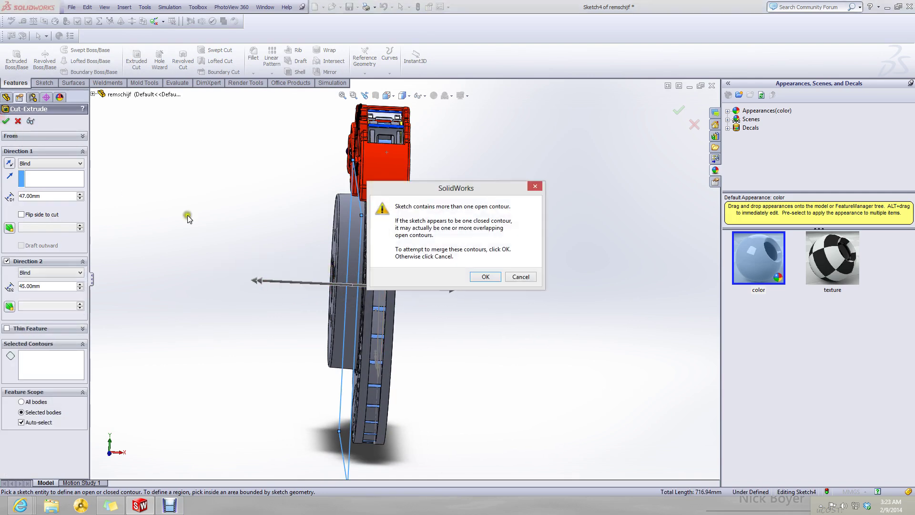
left_click(491, 281)
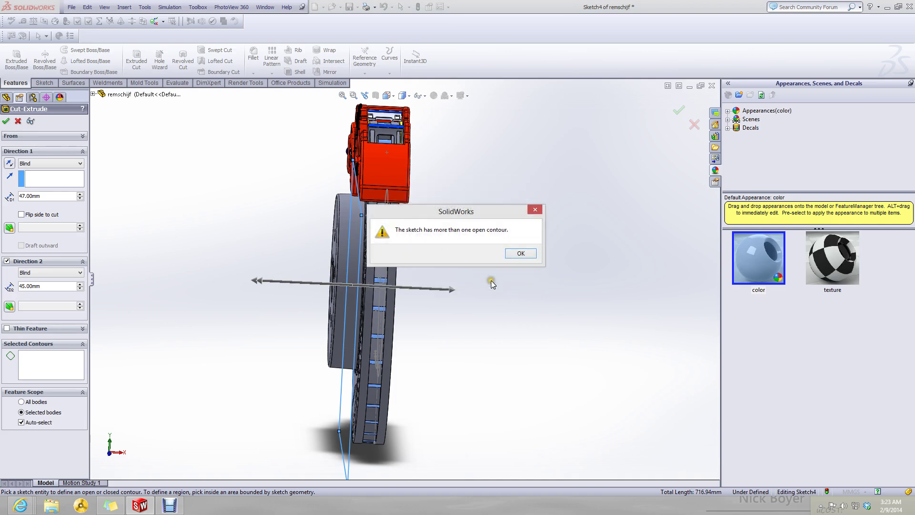
left_click(518, 253)
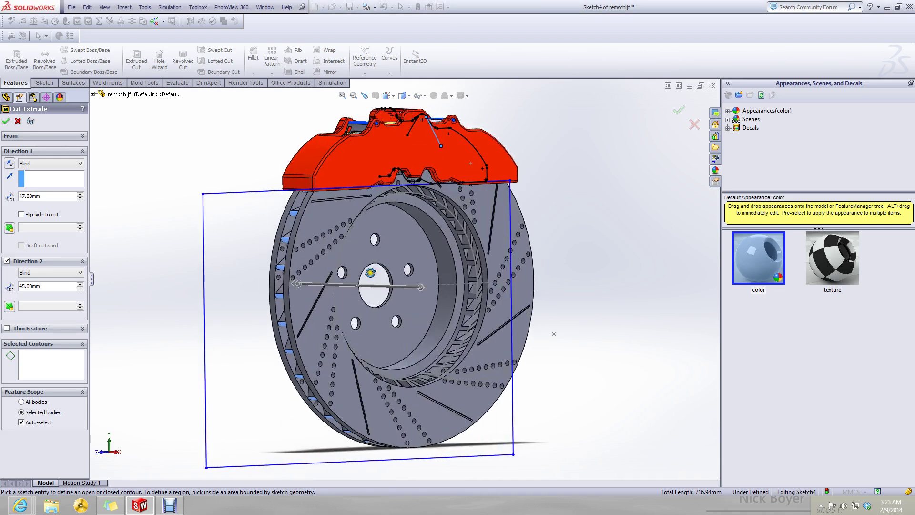
- Cancel the extruded cut after checking the sketch around the caliper, and exit Sketch4 discarding its changes
middle_click_drag(370, 272, 323, 263)
scroll(485, 178, "down", 4)
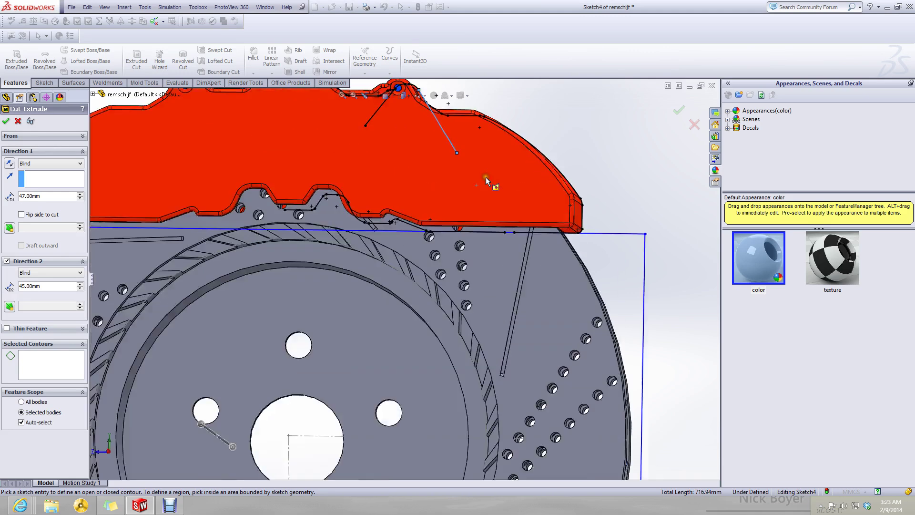
scroll(485, 177, "up", 6)
left_click(694, 130)
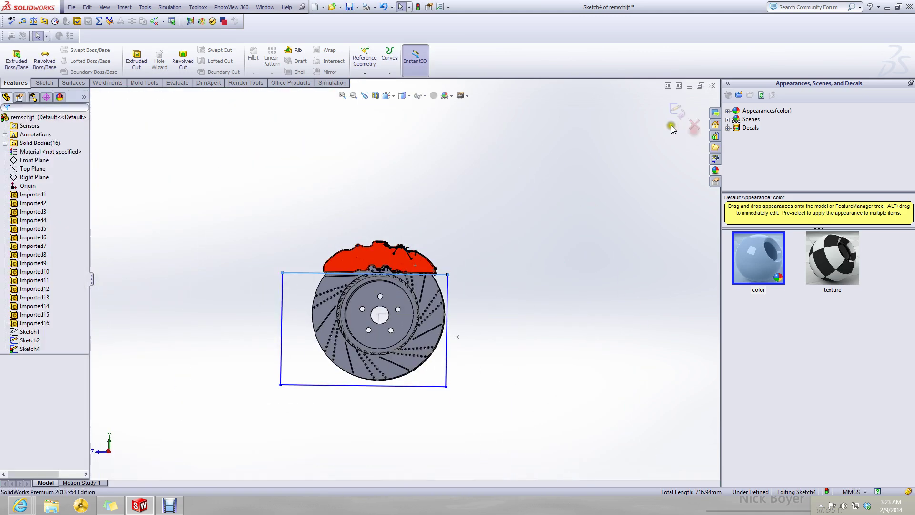
left_click(695, 131)
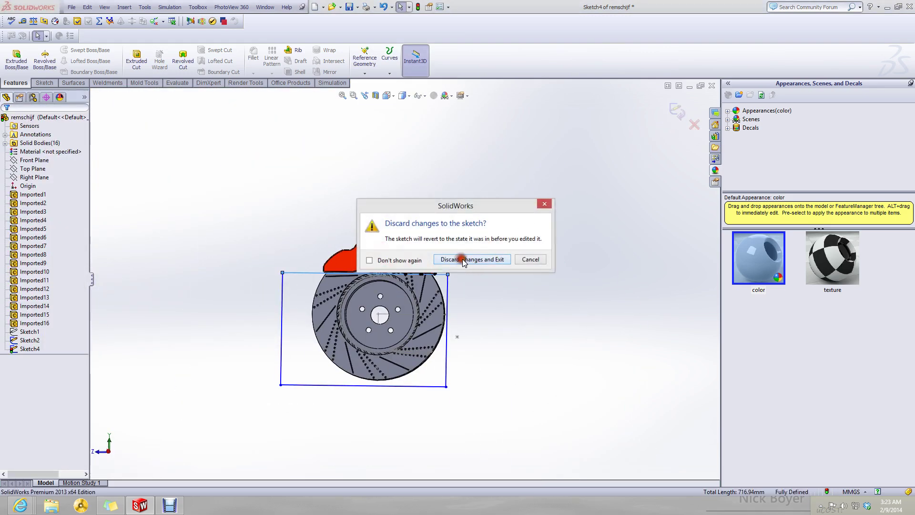
left_click(479, 260)
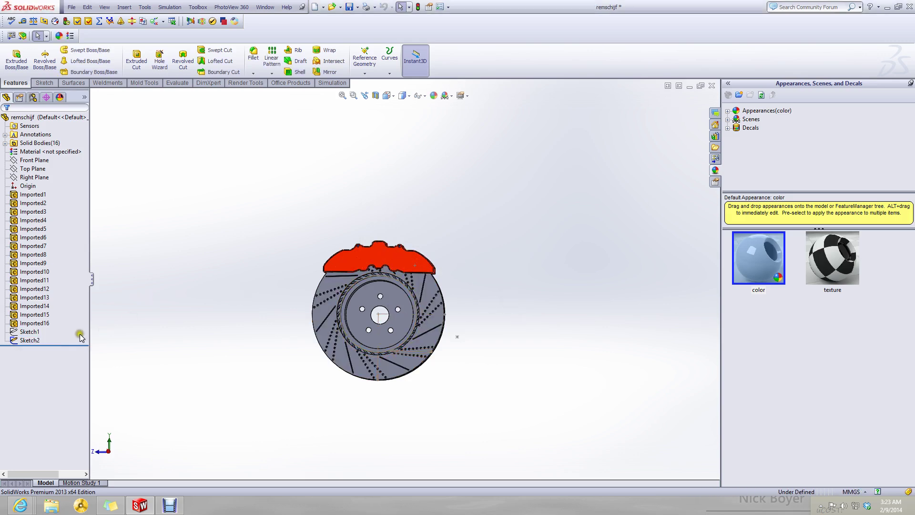
- Start a new sketch on the Right Plane and orient the view normal to it
left_click(39, 74)
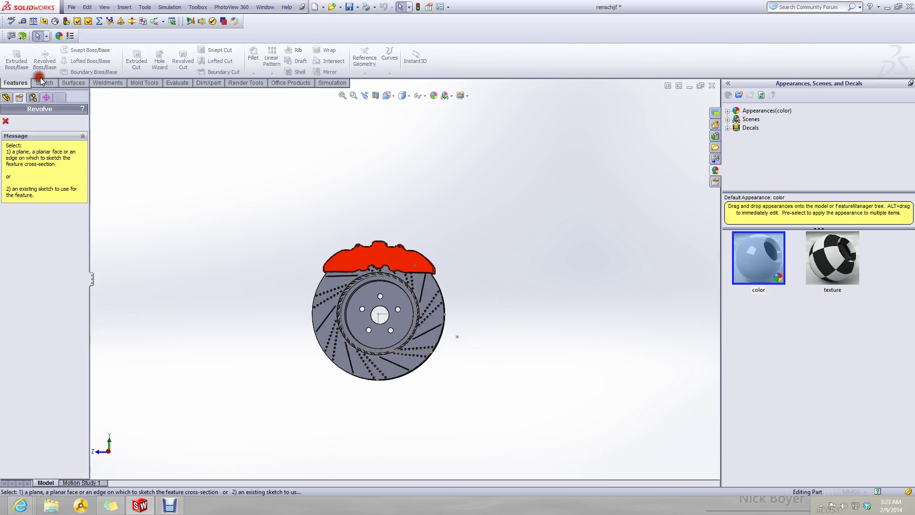
left_click(685, 119)
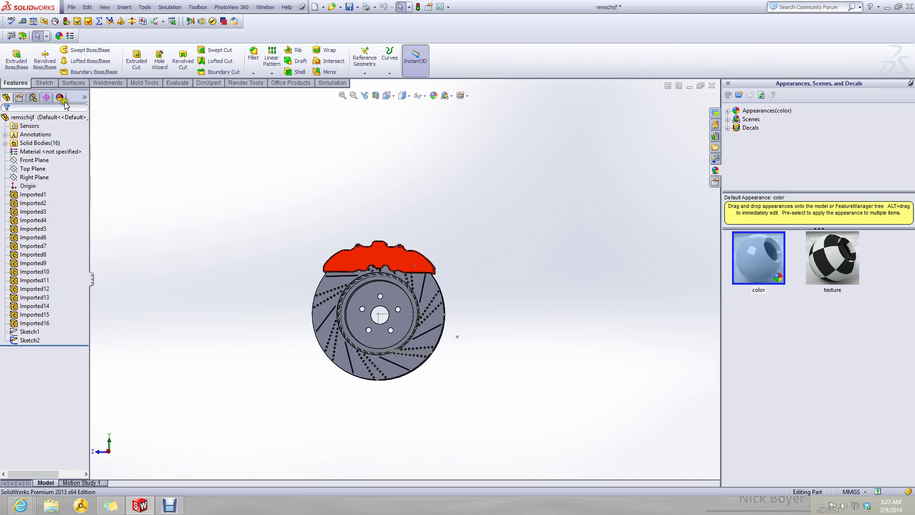
left_click(39, 84)
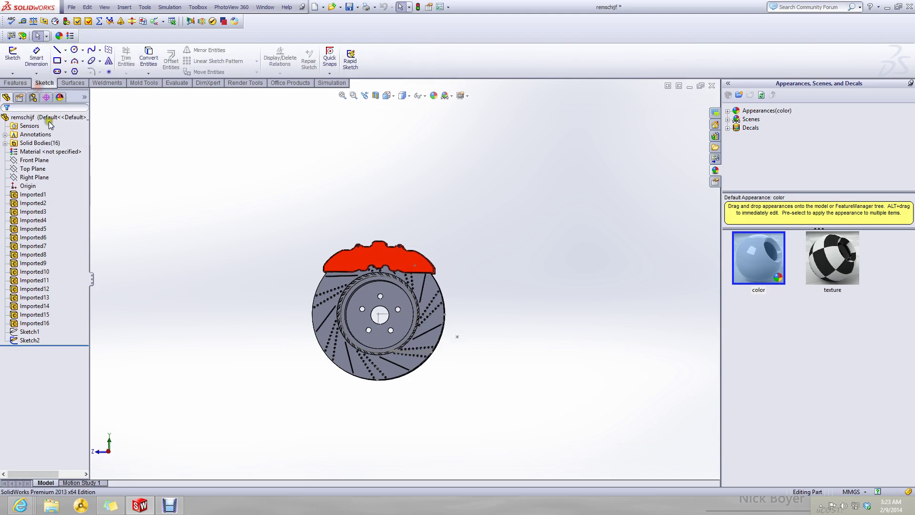
left_click(35, 177)
left_click(13, 57)
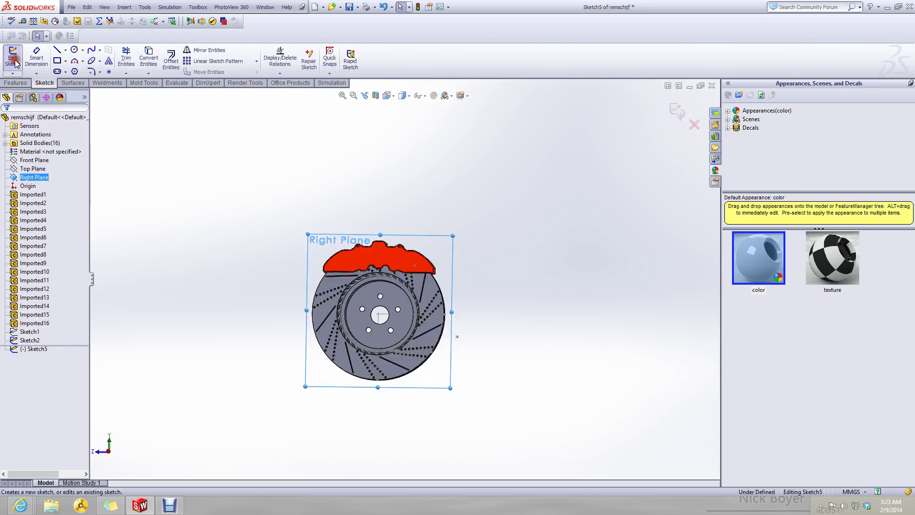
left_click(388, 96)
left_click(435, 144)
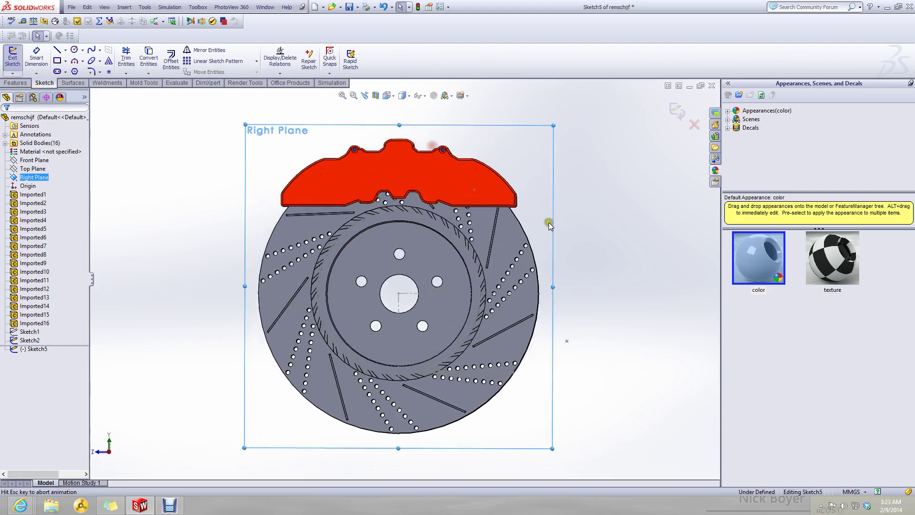
left_click(609, 247)
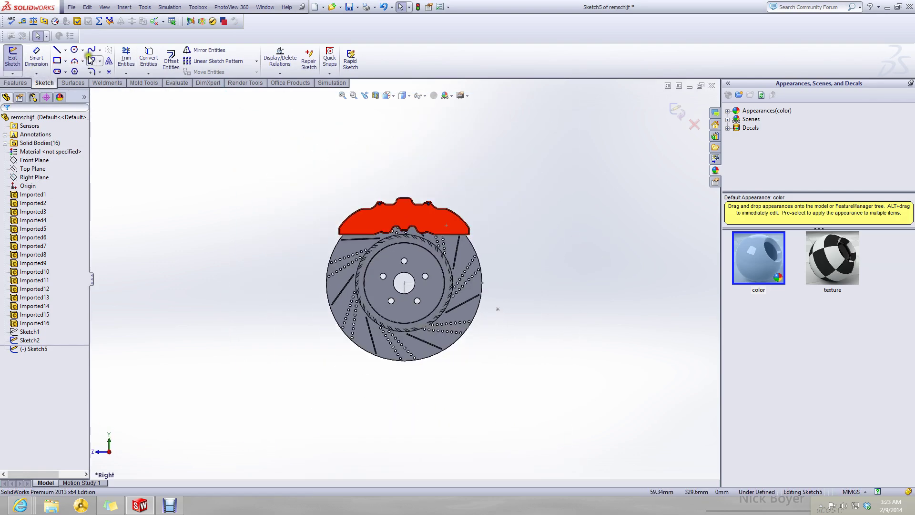
- Sketch a corner rectangle about 281 mm wide around the disc, starting level with the caliper's lower edge
left_click(57, 60)
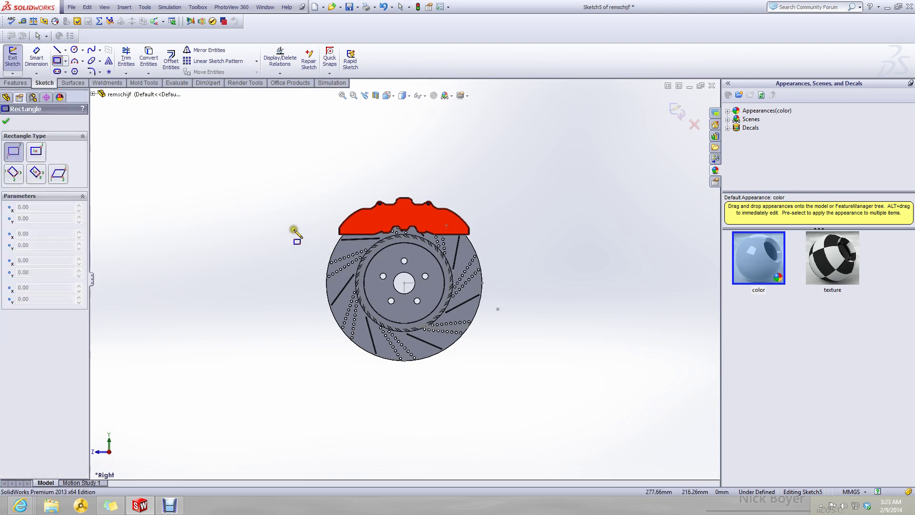
scroll(335, 280, "down", 3)
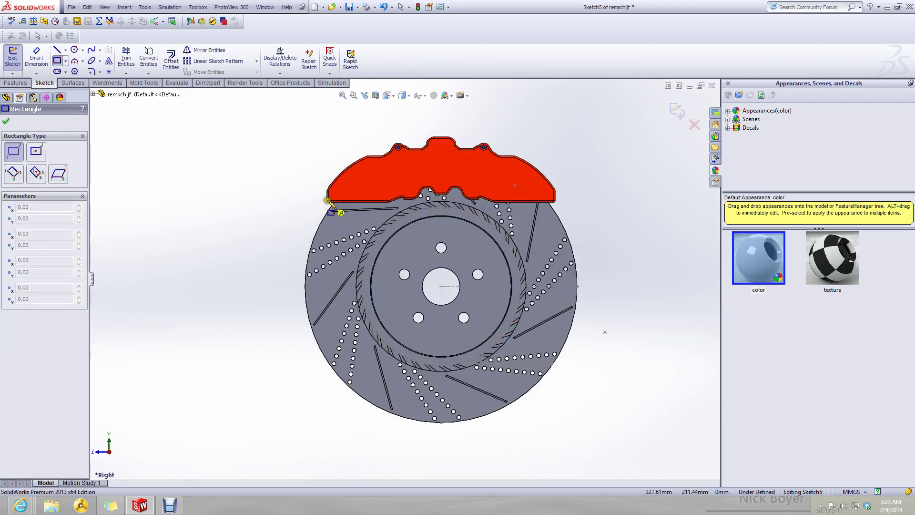
left_click(207, 200)
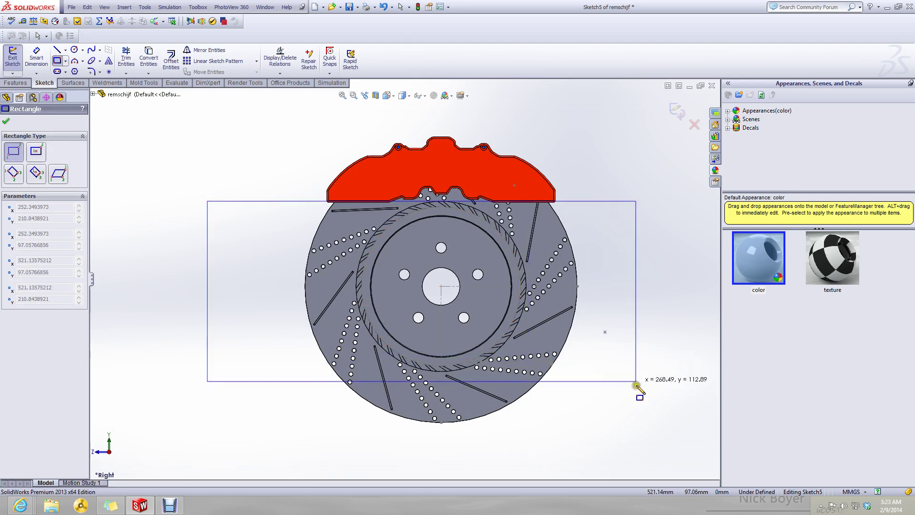
left_click(656, 453)
key("Escape")
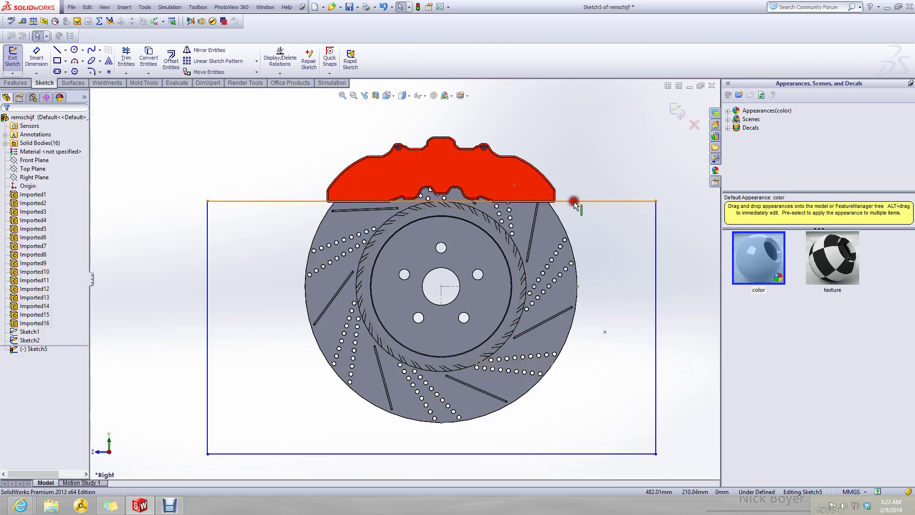
- Make the rectangle's upper line collinear with the caliper's straight lower edge
left_click(575, 201)
scroll(521, 212, "down", 5)
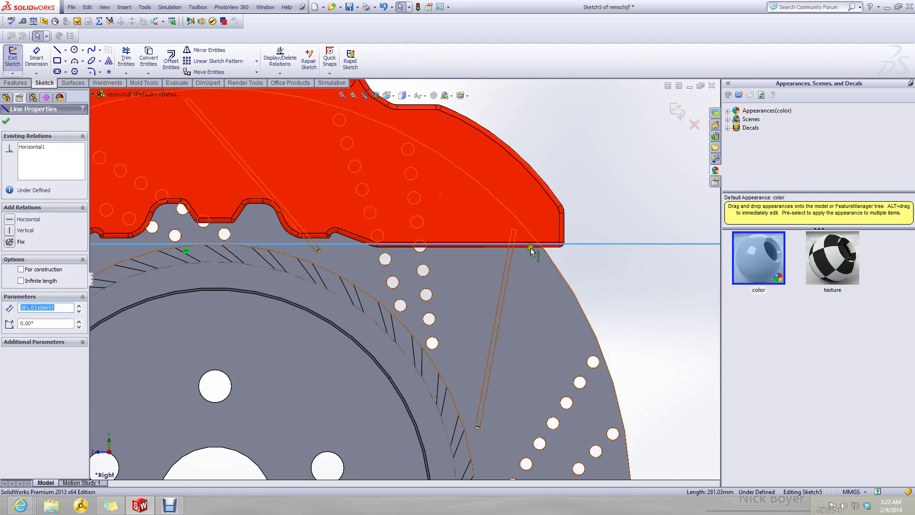
left_click(548, 248, "ctrl")
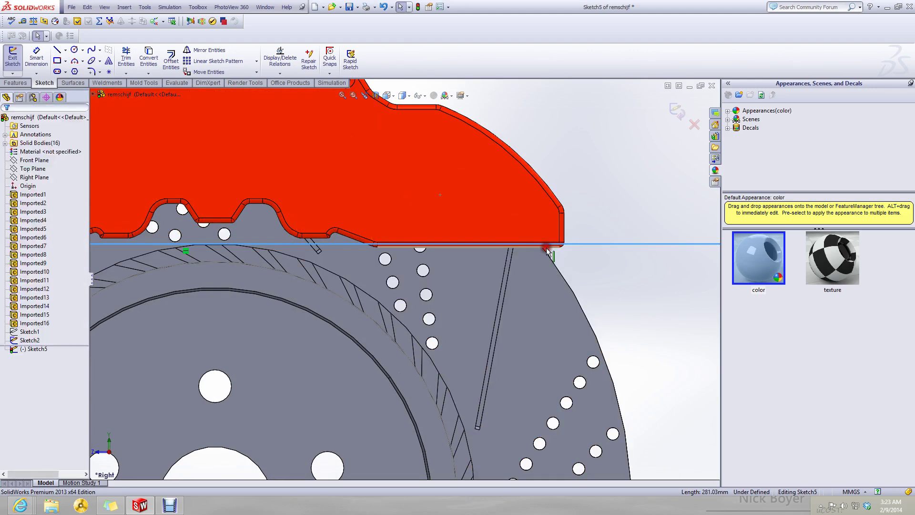
left_click(8, 275)
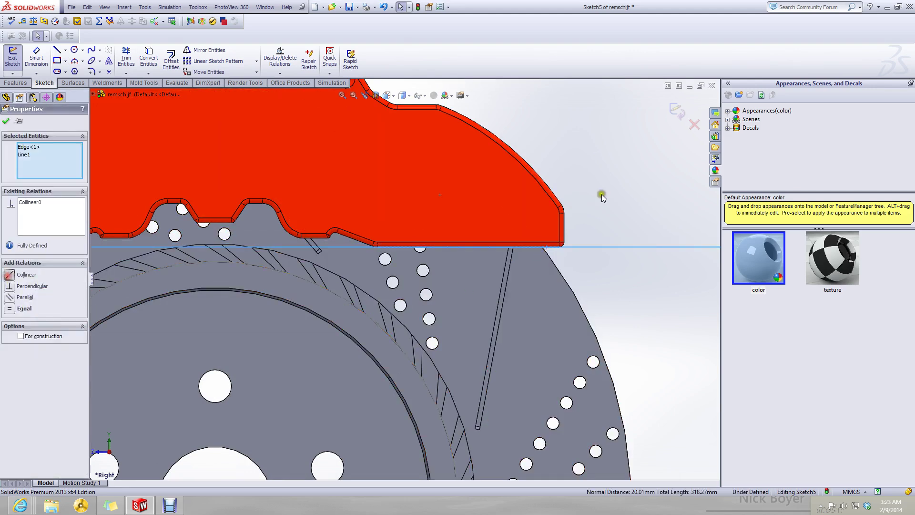
left_click(604, 281)
scroll(543, 241, "down", 4)
scroll(534, 382, "up", 6)
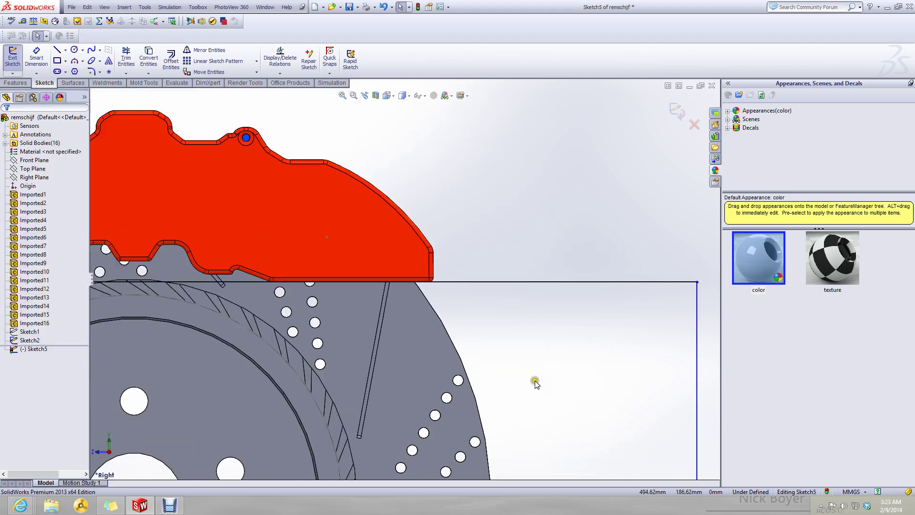
- Cut the rectangle through the disc in two directions, 37 mm one way and 49 mm the other
left_click(14, 83)
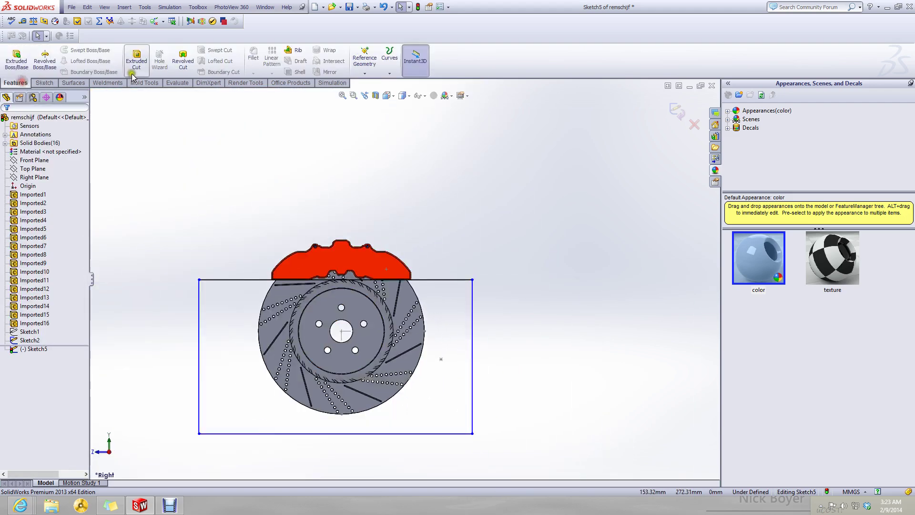
left_click(136, 61)
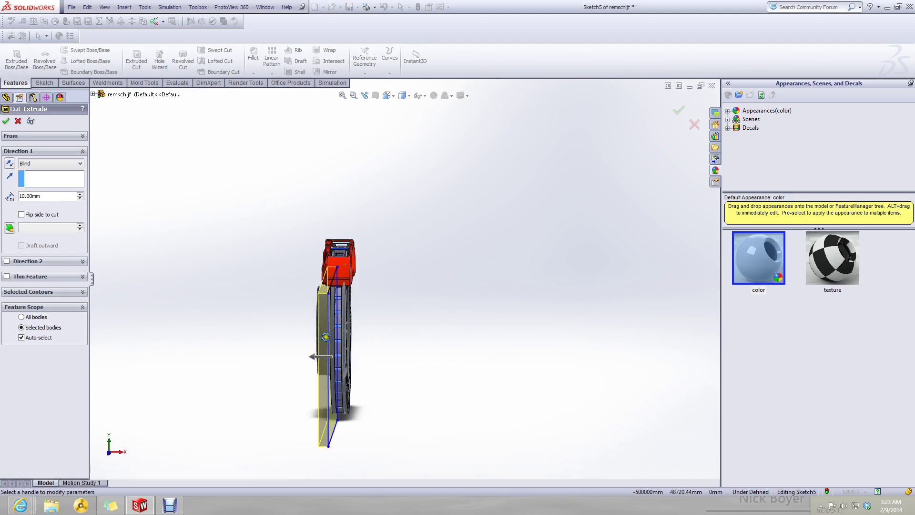
left_click_drag(308, 358, 296, 357)
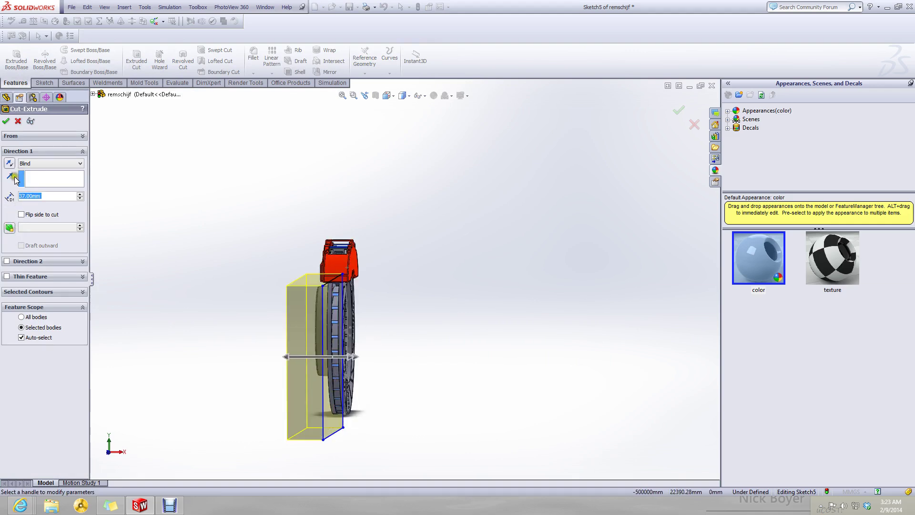
left_click(8, 261)
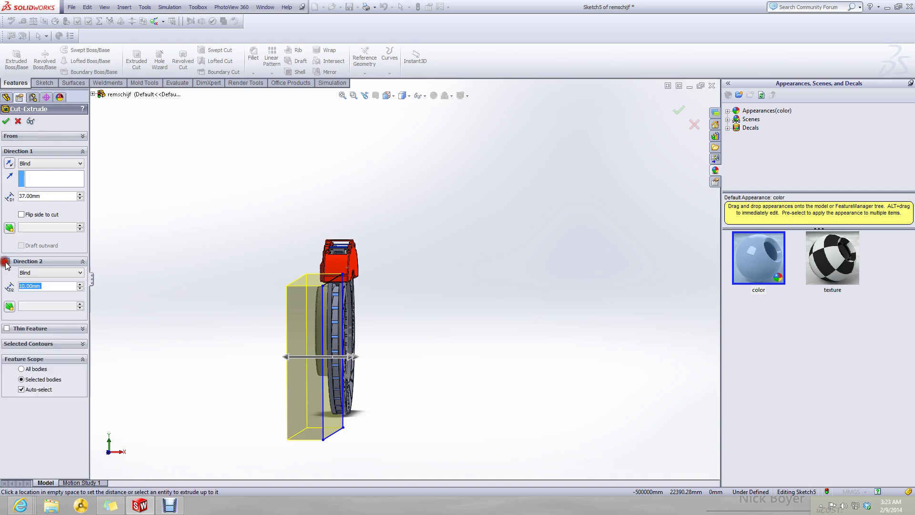
left_click_drag(356, 357, 366, 358)
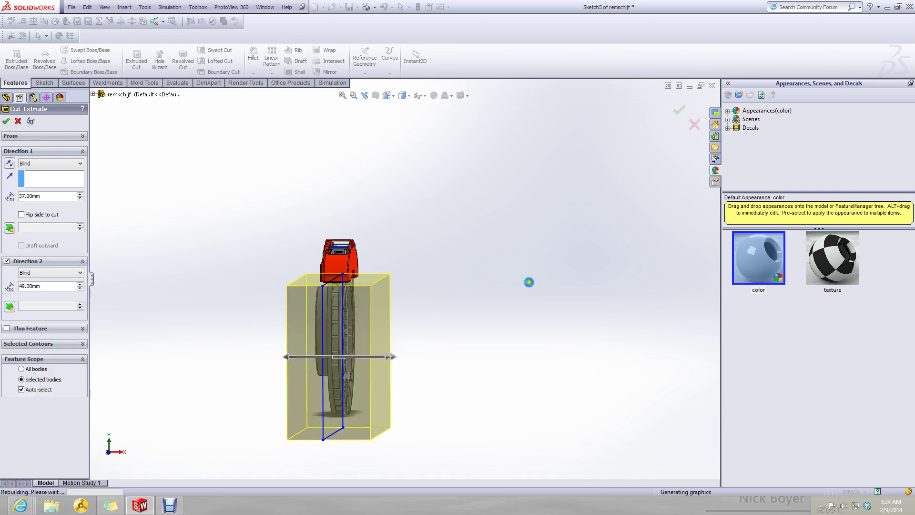
left_click(529, 282)
- Inspect the opened caliper from above and undo the extruded cut
scroll(354, 260, "down", 2)
middle_click_drag(353, 260, 409, 322)
middle_click_drag(343, 222, 314, 443)
scroll(421, 236, "up", 6)
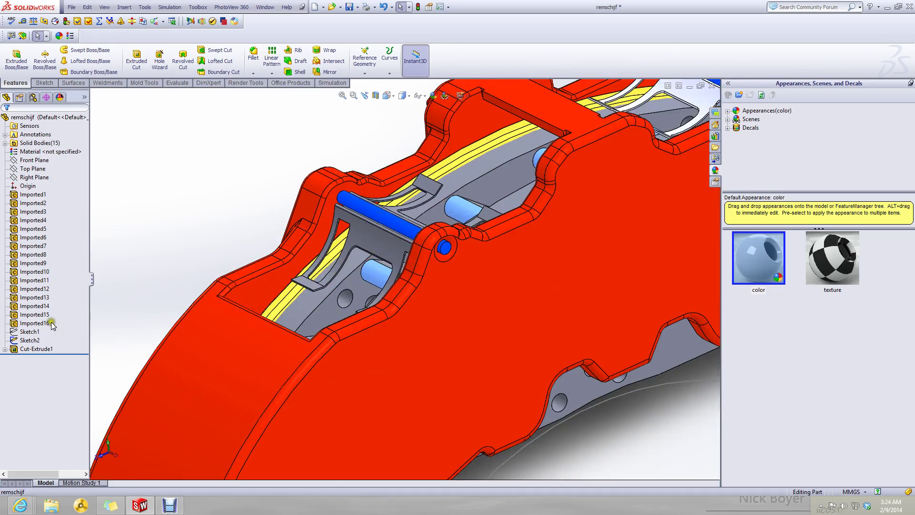
scroll(204, 289, "down", 8)
key("ctrl+z")
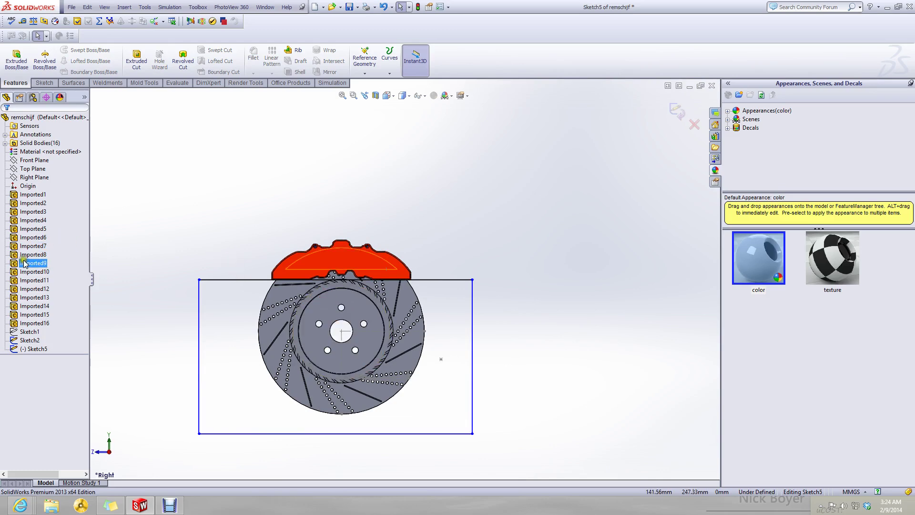
- Exit the rectangle sketch and delete the Imported5 drilled disc feature together with its dependent sketches
right_click(23, 229)
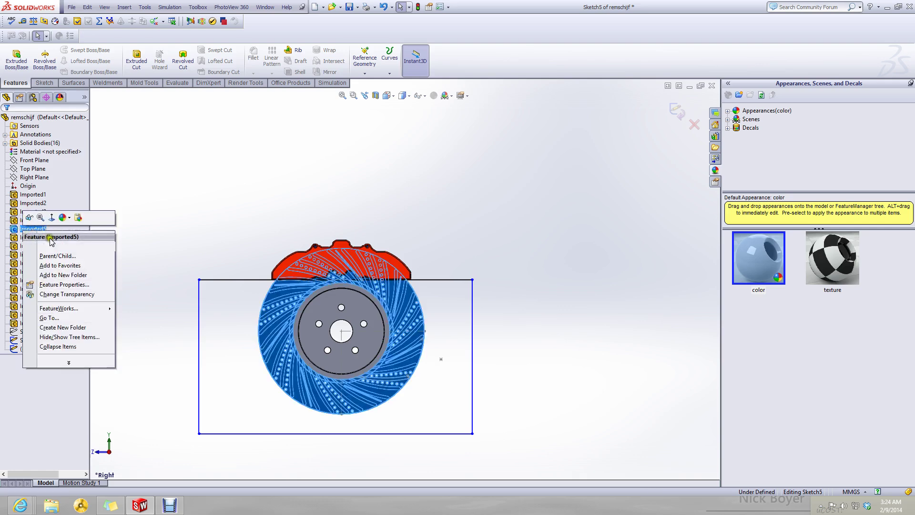
left_click(292, 207)
left_click(677, 119)
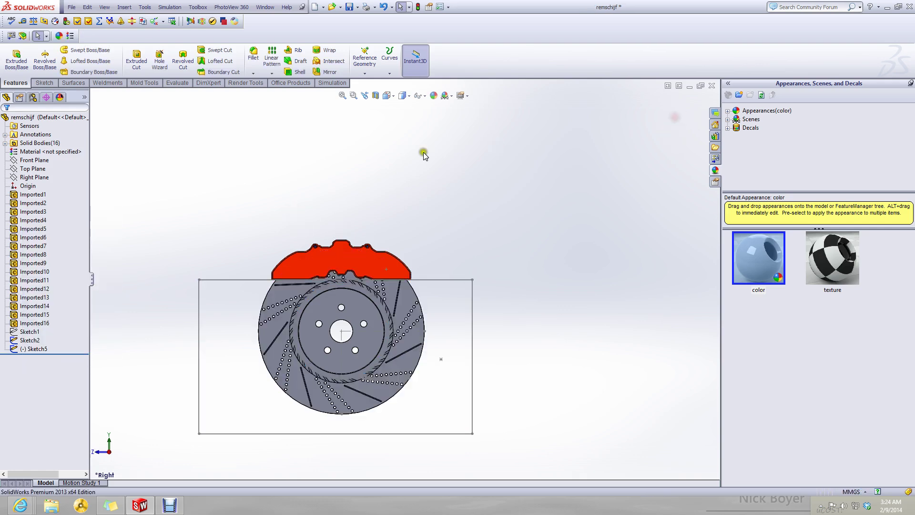
left_click(32, 220)
left_click(40, 230, "ctrl")
left_click(40, 231)
right_click(40, 230)
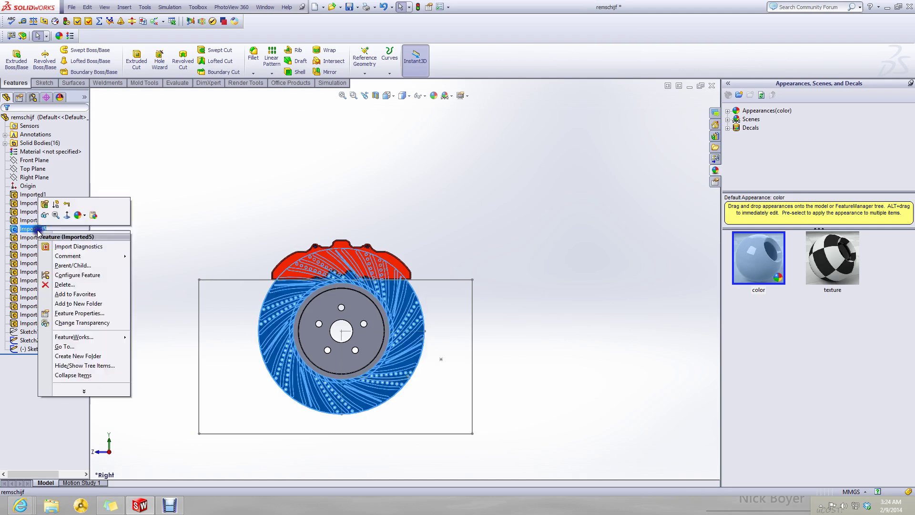
left_click(63, 285)
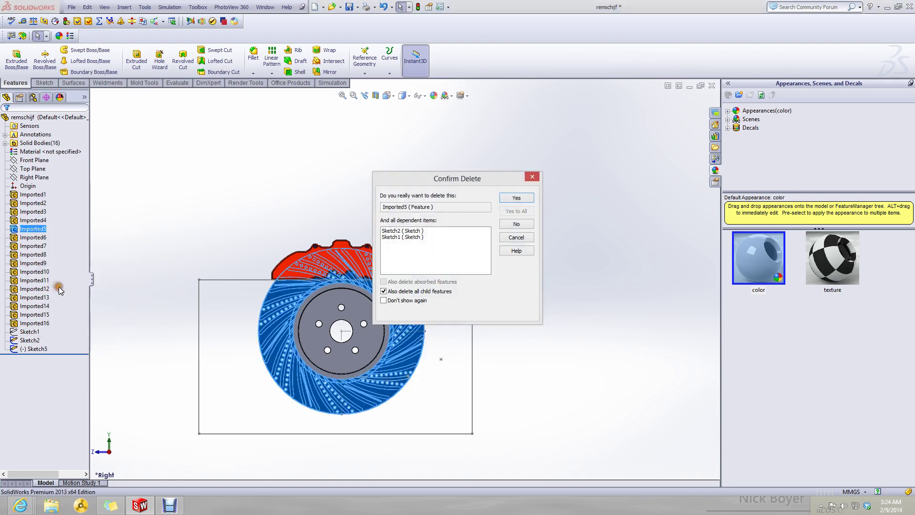
left_click(518, 197)
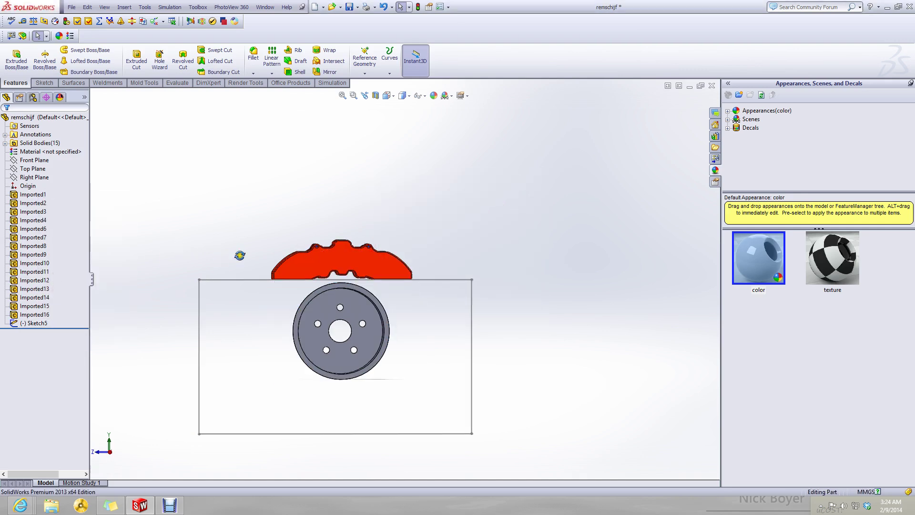
- Delete the Imported8 feature, the disc's central hub
middle_click_drag(240, 255, 119, 219)
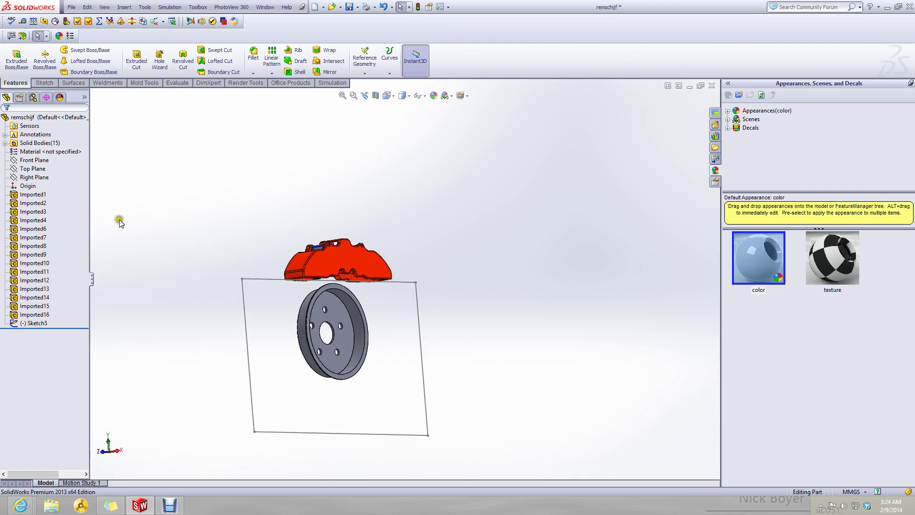
right_click(34, 245)
left_click(67, 298)
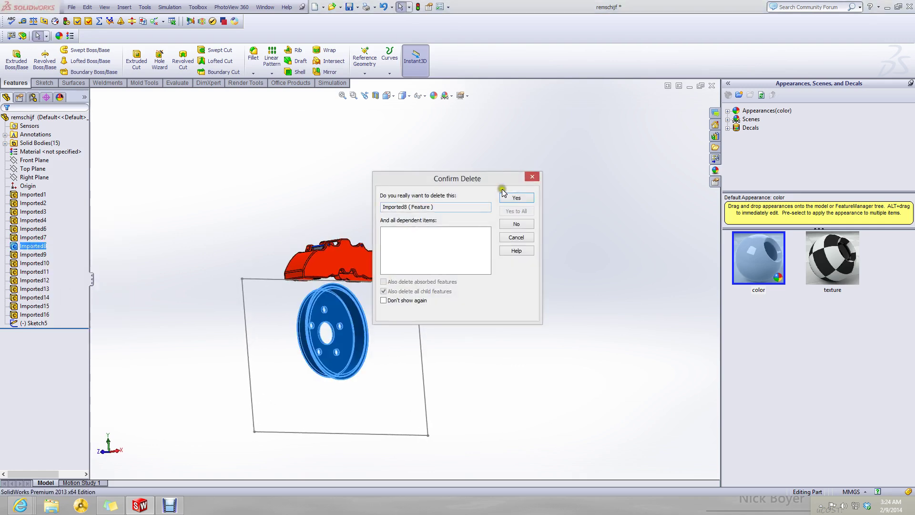
left_click(516, 198)
- Examine the caliper's pads, spring clips and openings from above and from its end
middle_click_drag(429, 286, 299, 271)
scroll(298, 272, "down", 8)
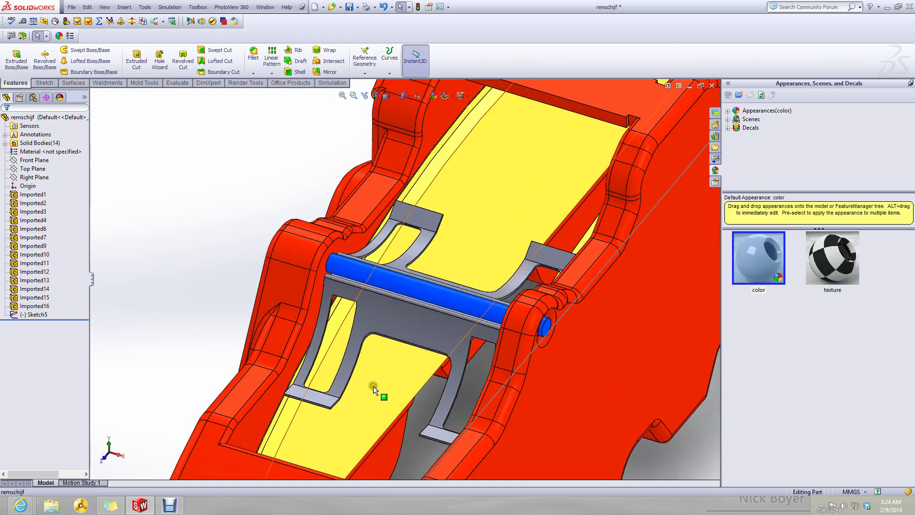
left_click(374, 388)
middle_click_drag(373, 388, 331, 197)
scroll(330, 197, "up", 5)
left_click(232, 301)
middle_click_drag(232, 301, 283, 307)
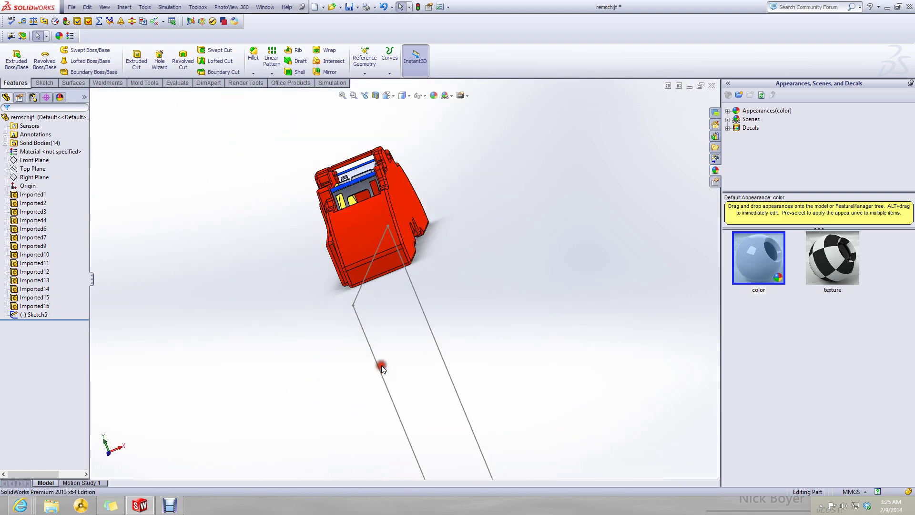
mouse_move(381, 367)
middle_mouse_down()
mouse_move(455, 392)
mouse_move(466, 329)
mouse_move(363, 248)
middle_mouse_up()
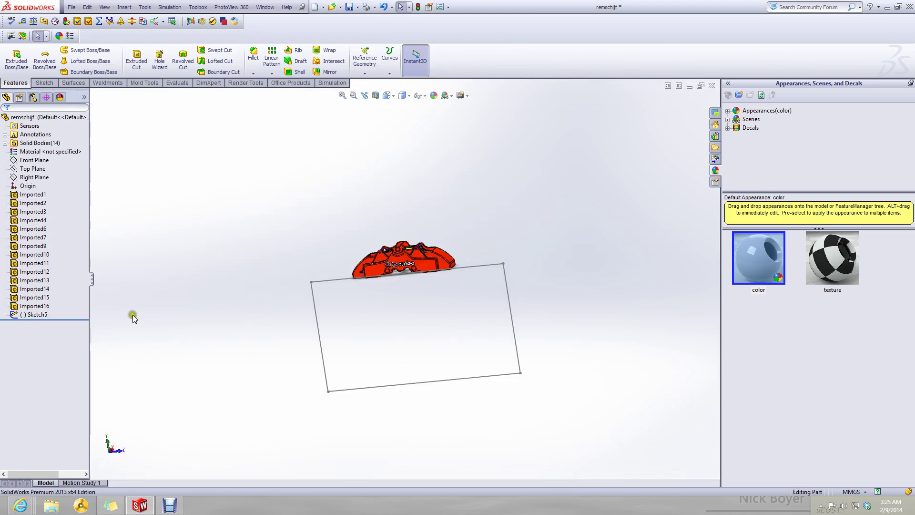
- Delete the leftover rectangle sketch, Sketch5
right_click(29, 318)
left_click(61, 364)
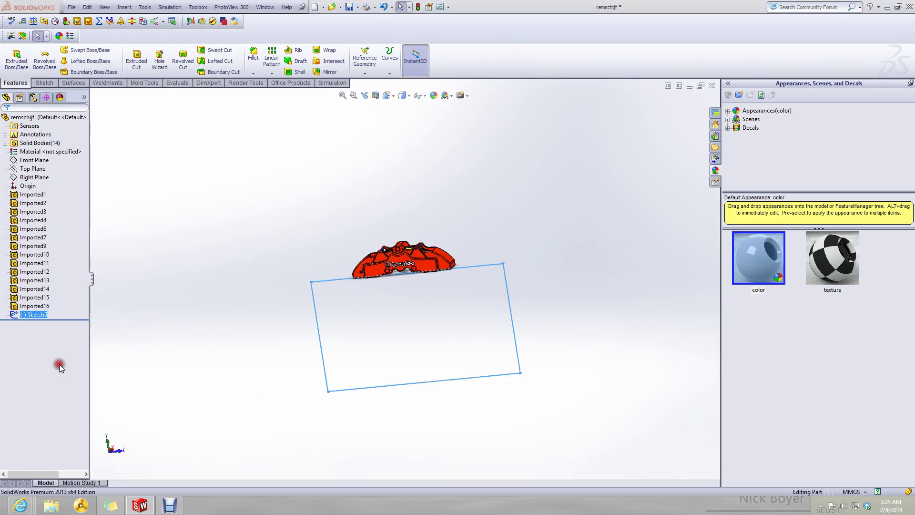
left_click(506, 197)
- Examine the shape of the isolated caliper body and its upper openings from several angles
scroll(553, 261, "down", 6)
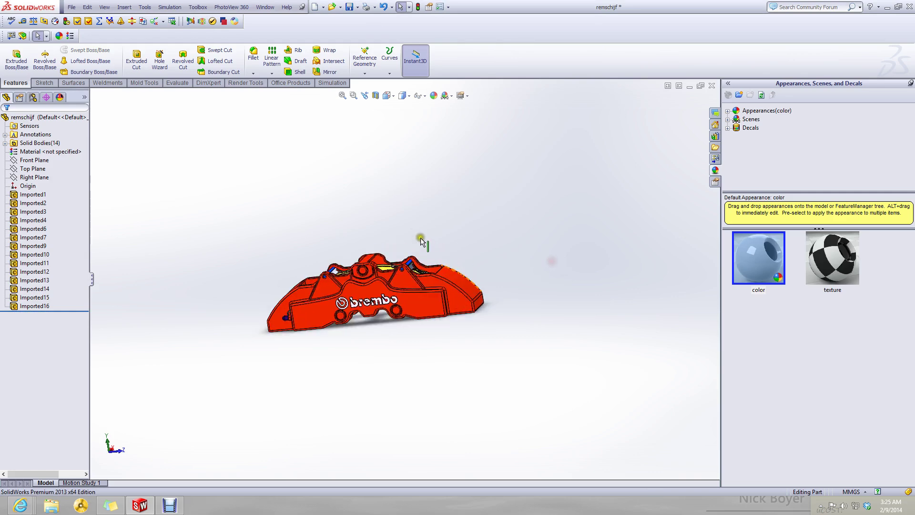
middle_click_drag(460, 275, 410, 299)
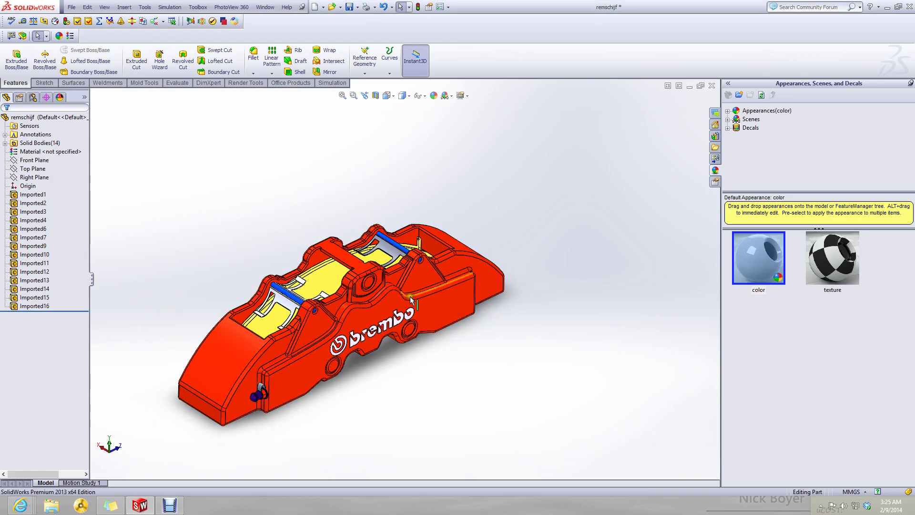
scroll(337, 273, "down", 2)
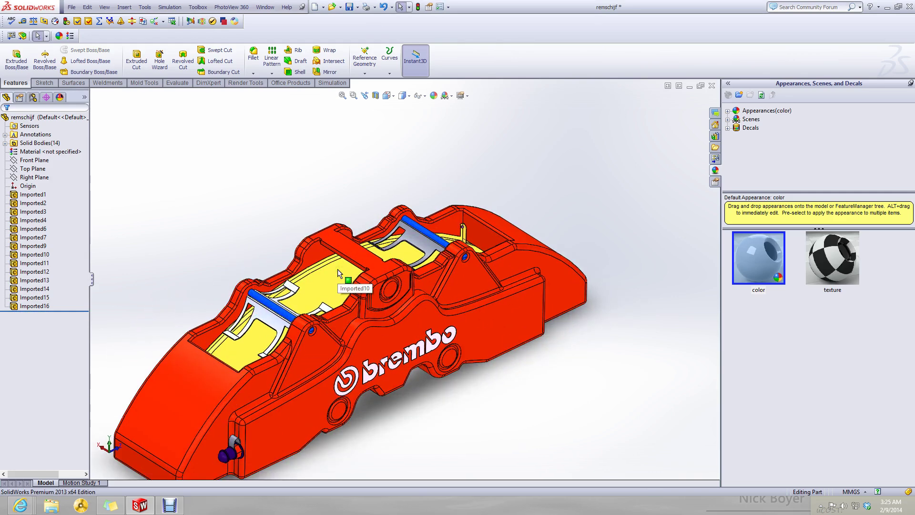
scroll(322, 324, "up", 3)
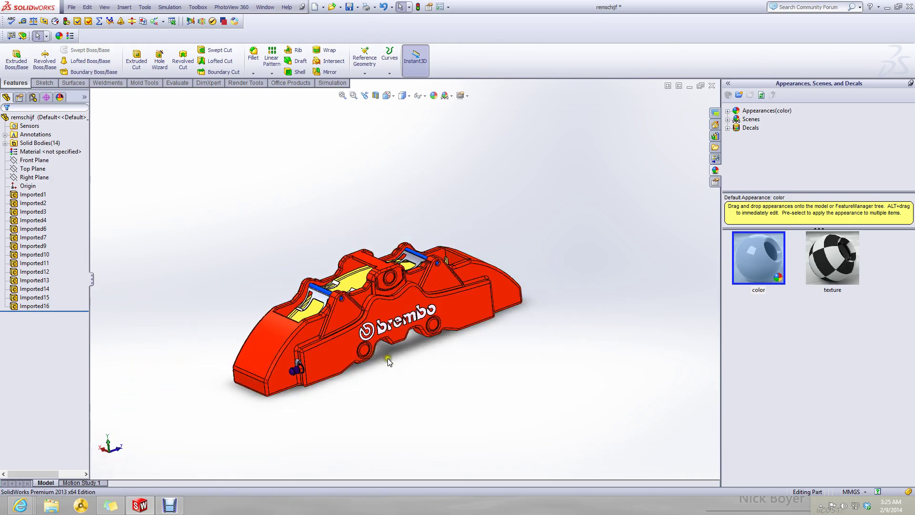
scroll(387, 358, "up", 2)
scroll(390, 350, "down", 3)
middle_click_drag(391, 350, 414, 384)
scroll(281, 230, "down", 2)
scroll(295, 233, "up", 3)
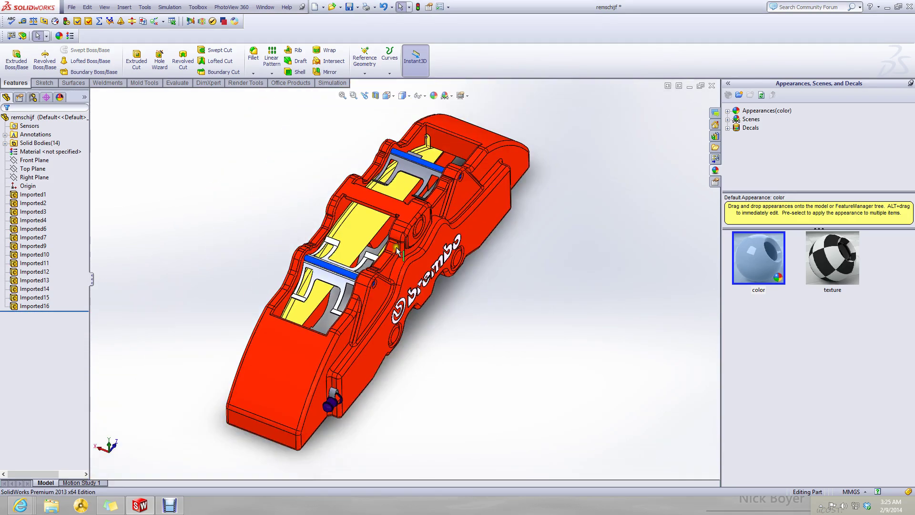
middle_click_drag(397, 251, 380, 213)
- Check which imported feature forms the circular emblem beside the brembo lettering
scroll(424, 263, "down", 4)
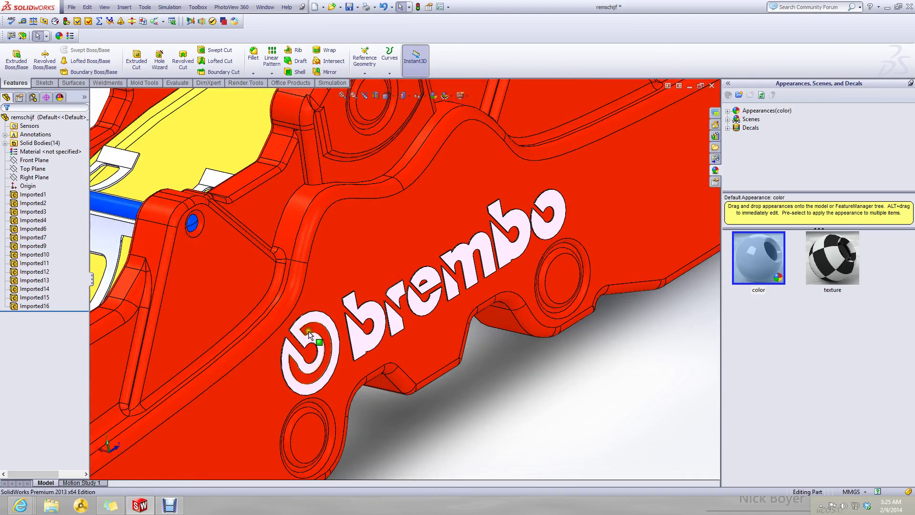
left_click(302, 319)
key("f")
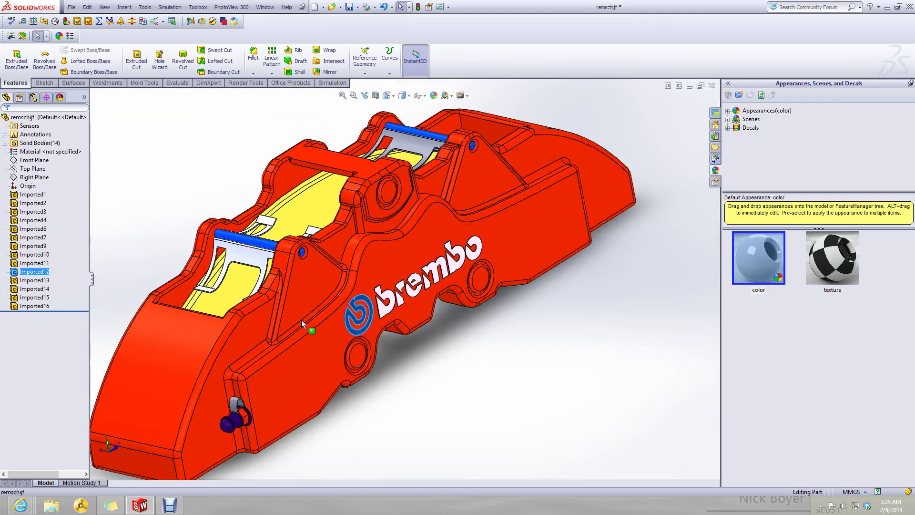
left_click(27, 269)
left_click(562, 402)
scroll(516, 385, "up", 3)
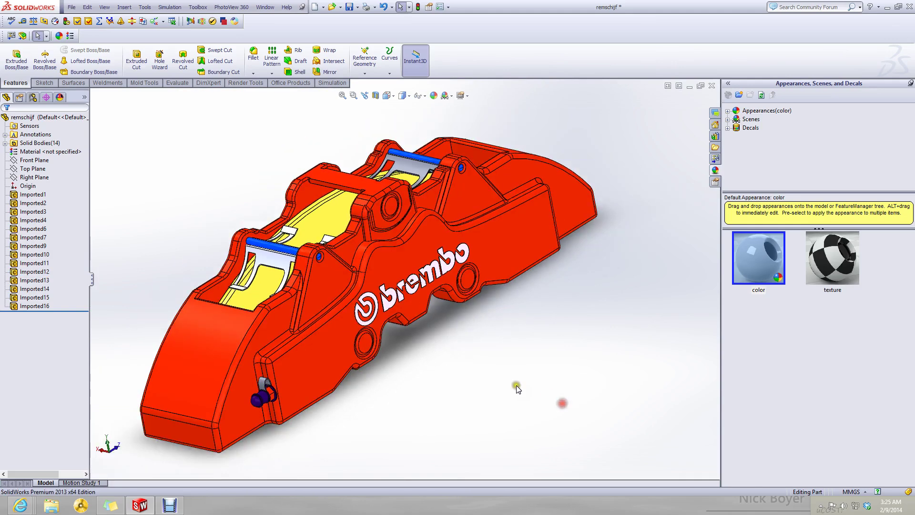
- Start a new sketch on the caliper face carrying the brembo logo and orient the view square to it
left_click(45, 83)
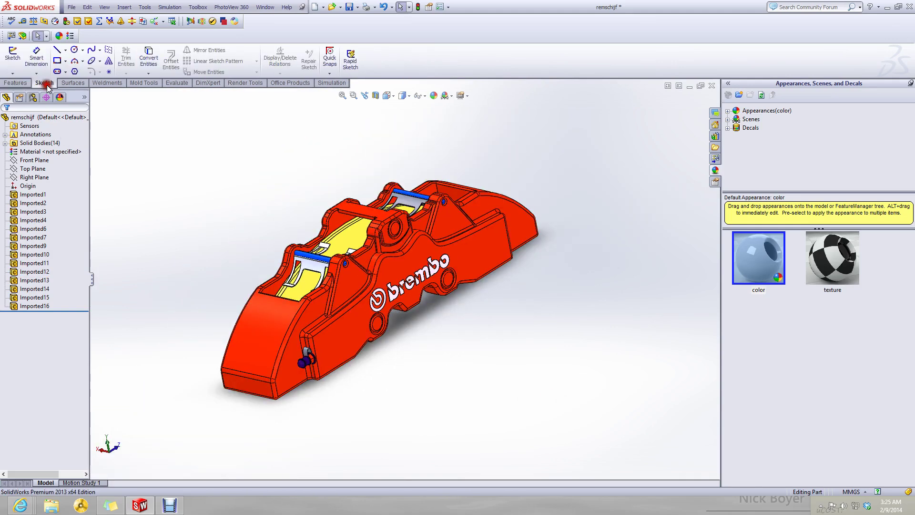
left_click(13, 53)
left_click(445, 267)
left_click(387, 95)
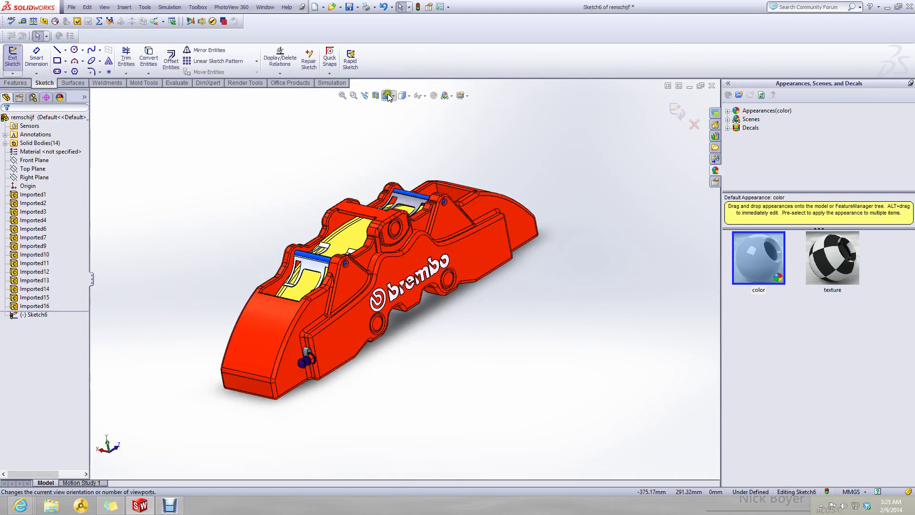
left_click(412, 132)
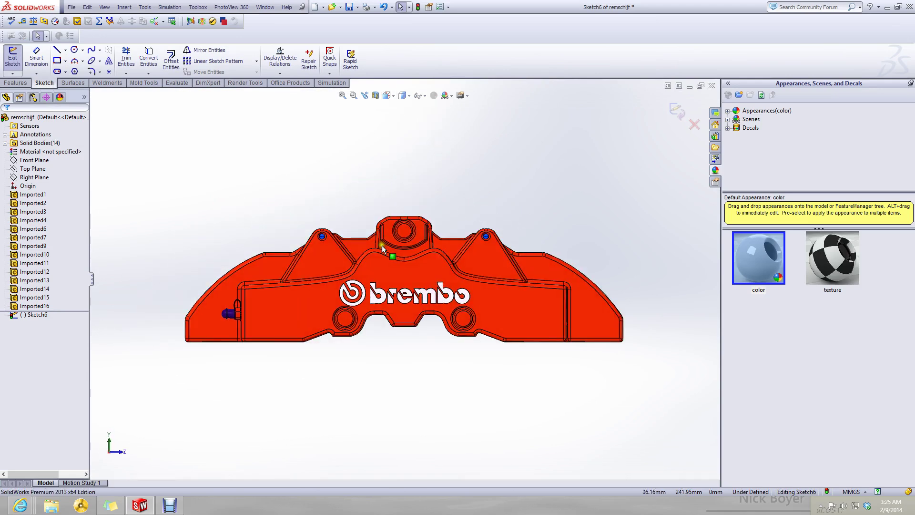
- Sketch a corner rectangle about 48 mm wide and 13 mm high around the brembo logo and exit the sketch
left_click(57, 60)
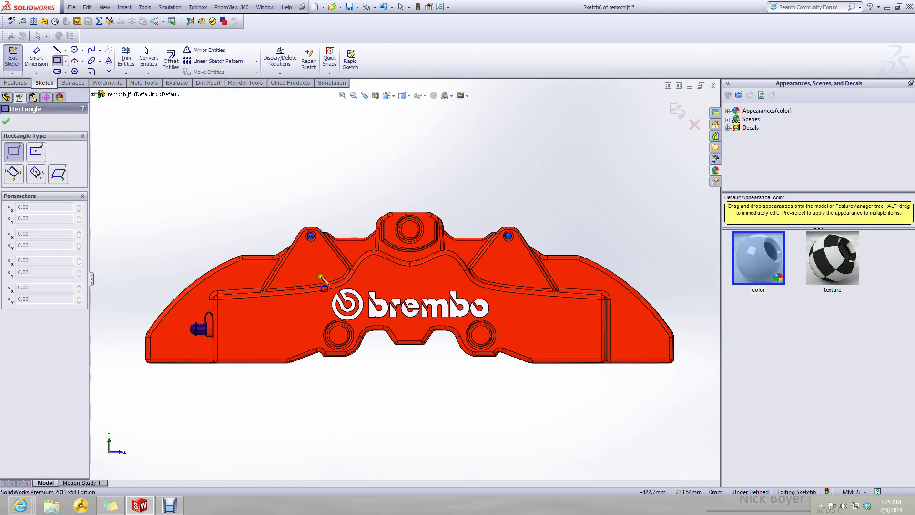
scroll(351, 299, "down", 3)
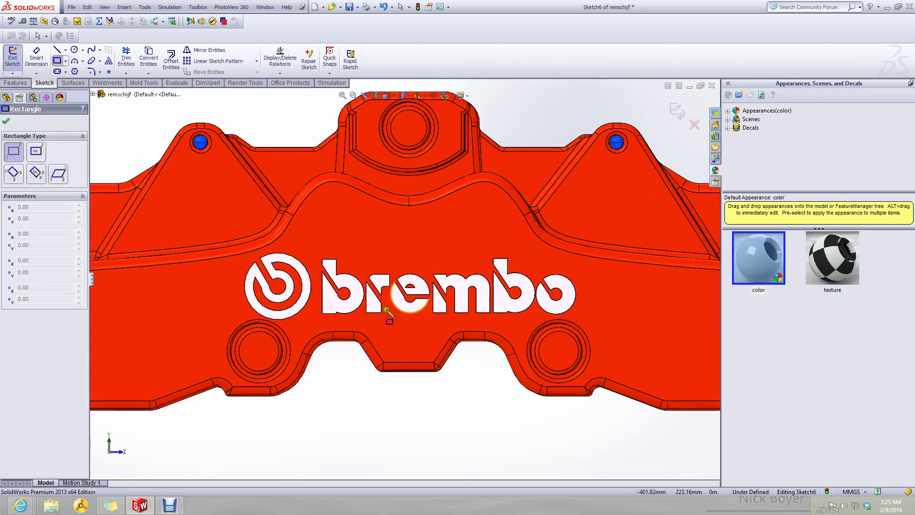
left_click(225, 229)
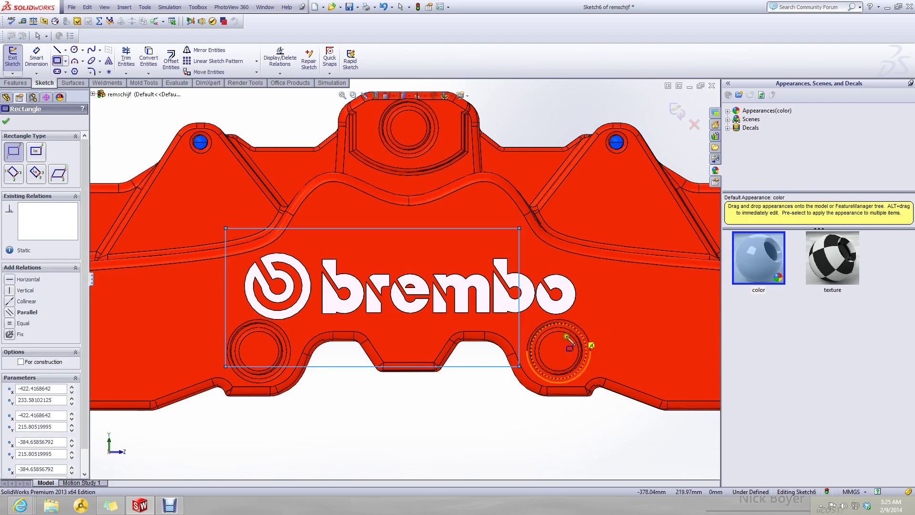
left_click(521, 367)
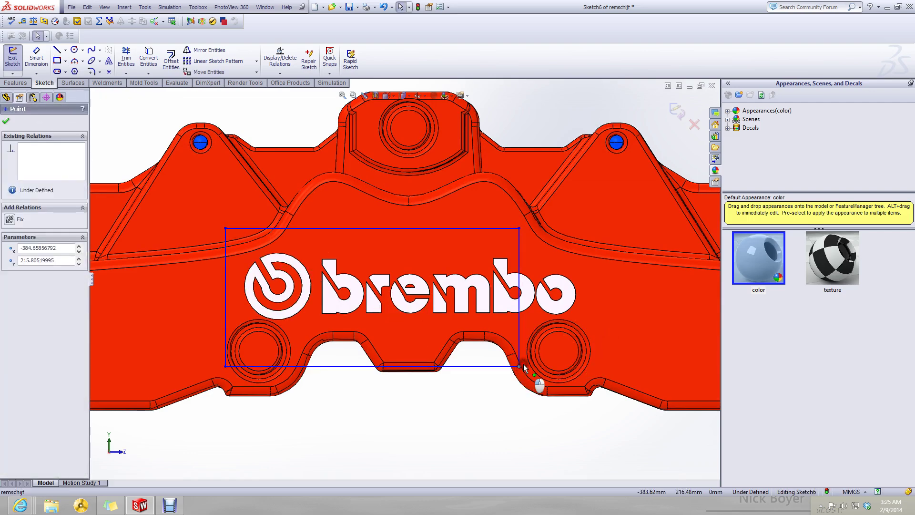
left_click_drag(519, 367, 596, 329)
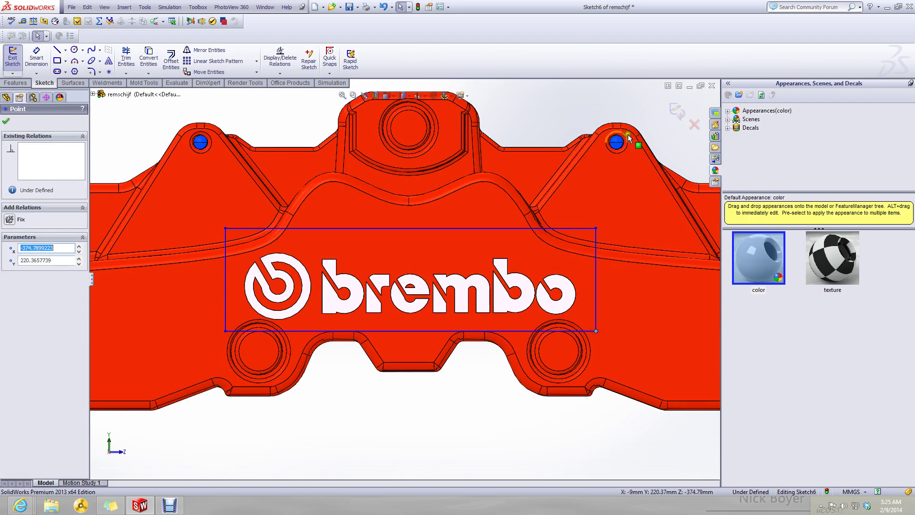
left_click(683, 107)
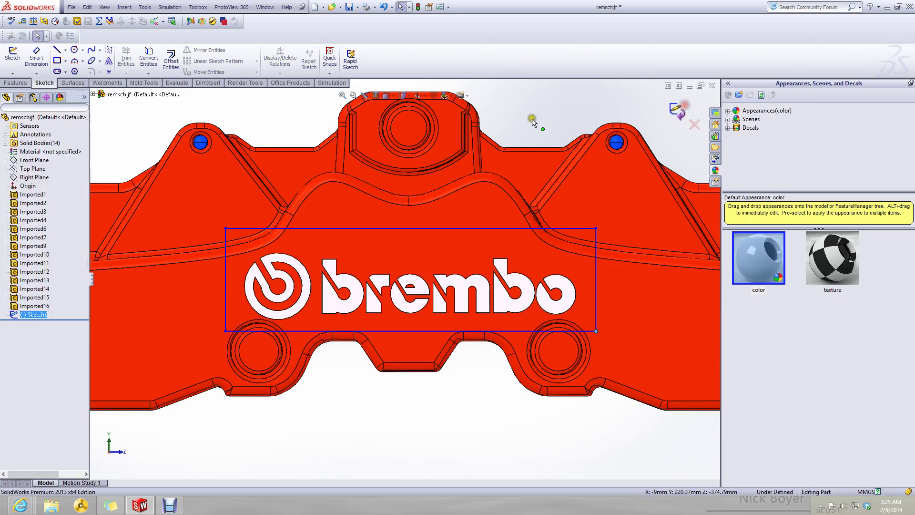
- Cut-extrude the rectangle 37 mm outward from the caliper face to remove the raised brembo logo
left_click(14, 83)
left_click(136, 58)
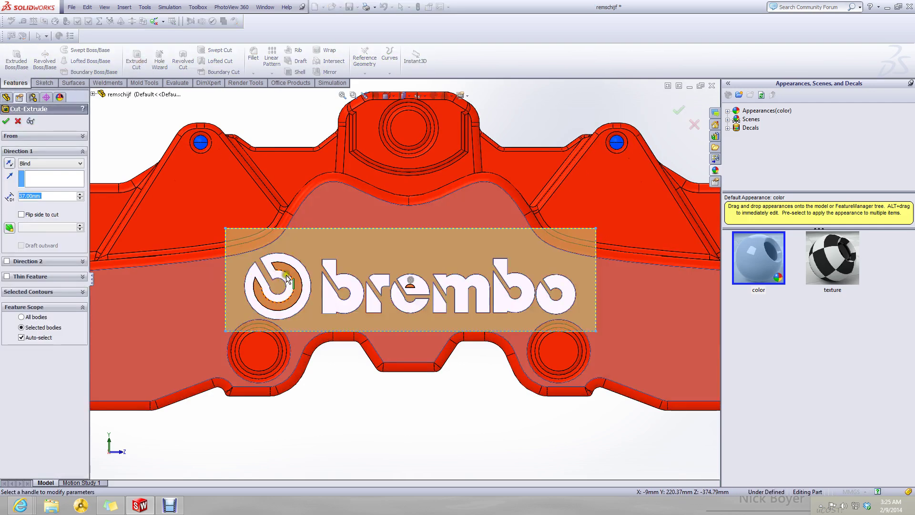
middle_click_drag(287, 276, 359, 312)
scroll(359, 312, "up", 4)
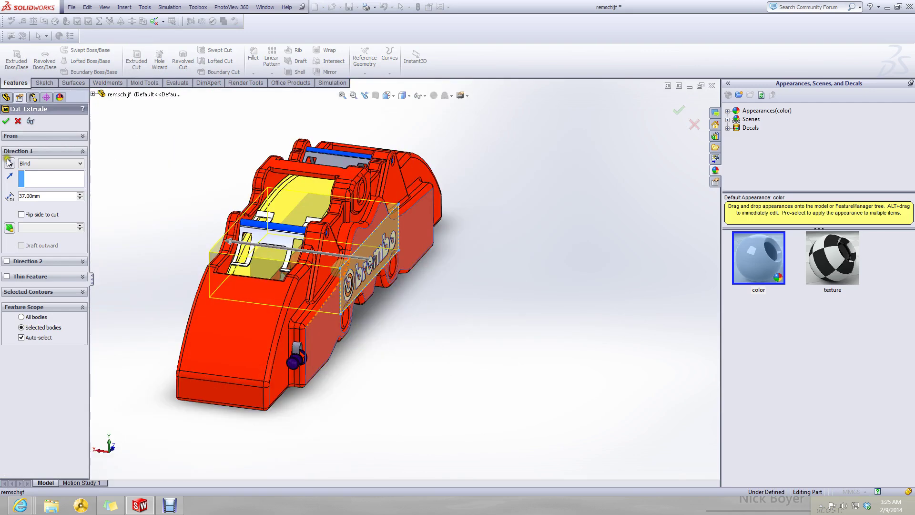
left_click(10, 165)
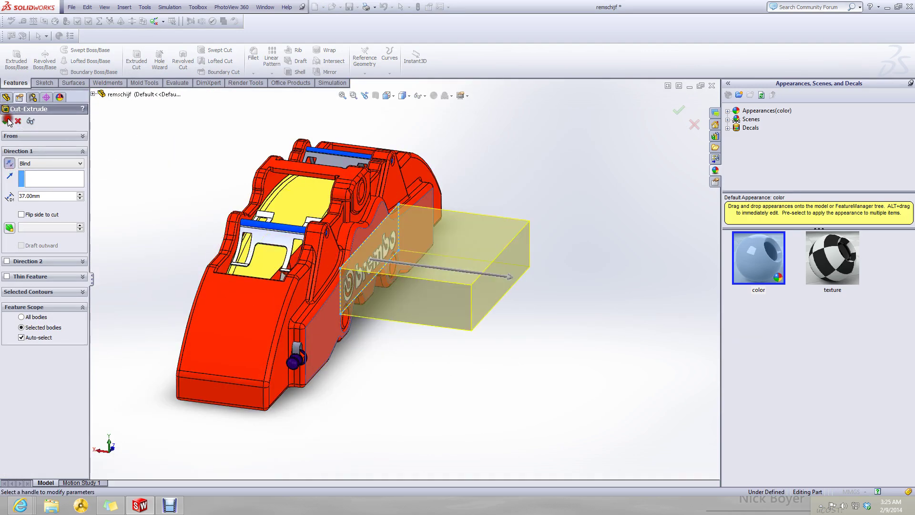
left_click(6, 120)
- Start a new sketch on the caliper's cleared front face, viewed square on, with the Centerline tool active
middle_click_drag(443, 367, 400, 239)
left_click(326, 252)
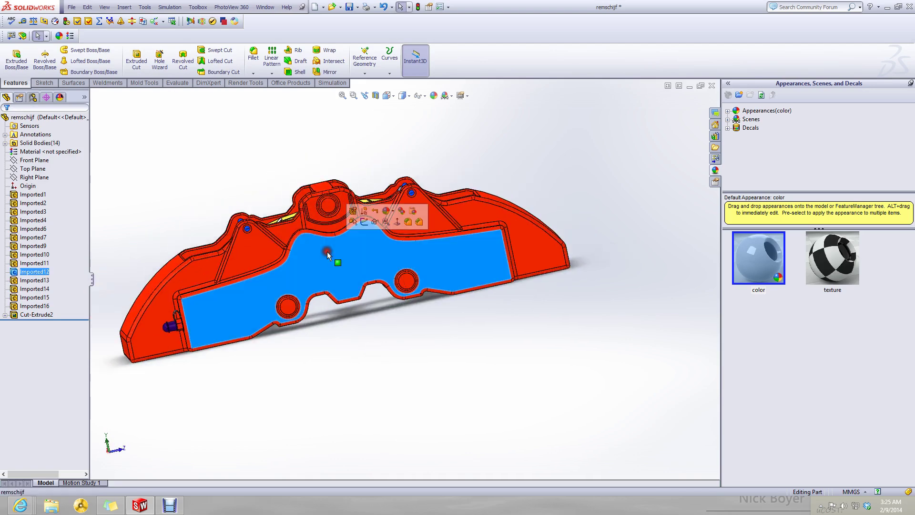
left_click(387, 95)
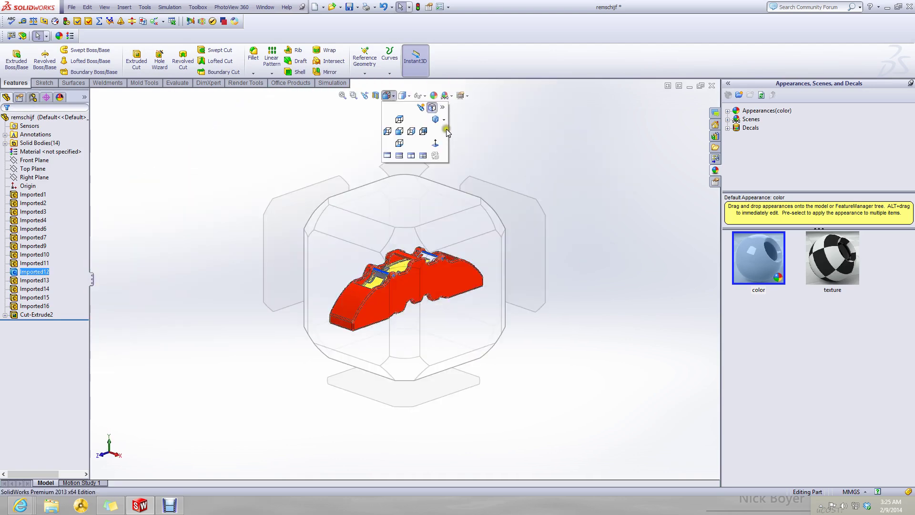
left_click(435, 143)
left_click(532, 198)
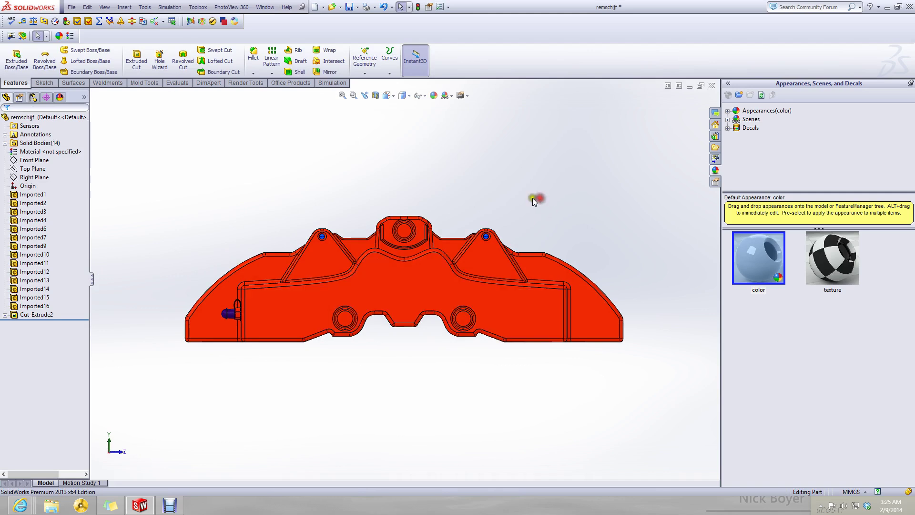
scroll(455, 204, "down", 3)
left_click(44, 83)
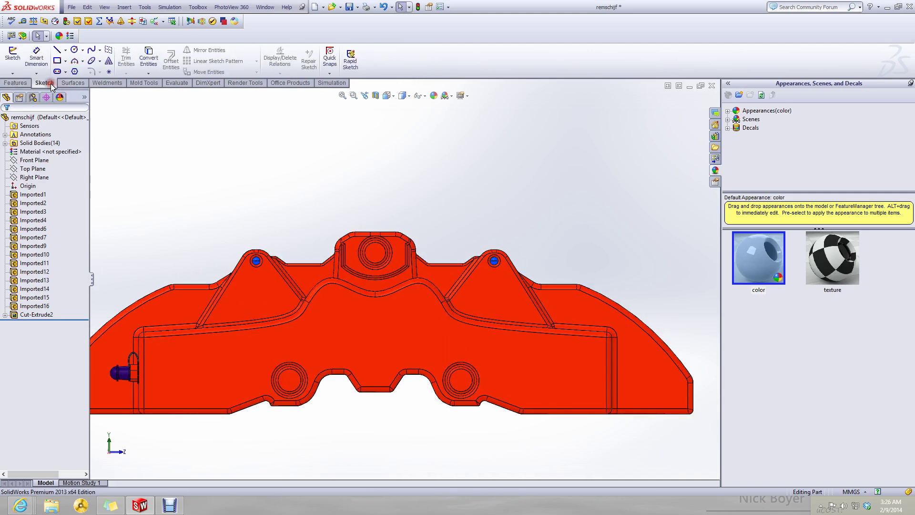
left_click(67, 83)
left_click(44, 83)
left_click(12, 55)
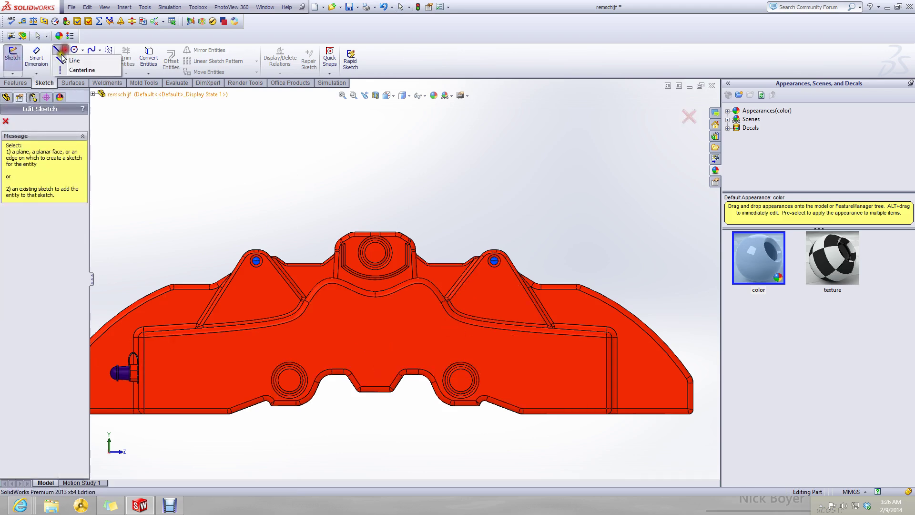
left_click(307, 345)
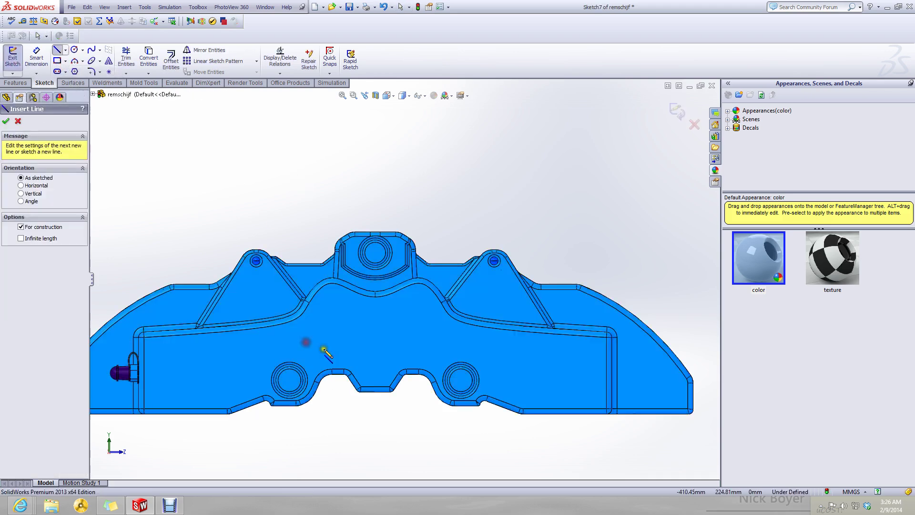
- Draw a horizontal construction line about 39 mm long just above the two lower round holes on the caliper face
left_click(308, 344)
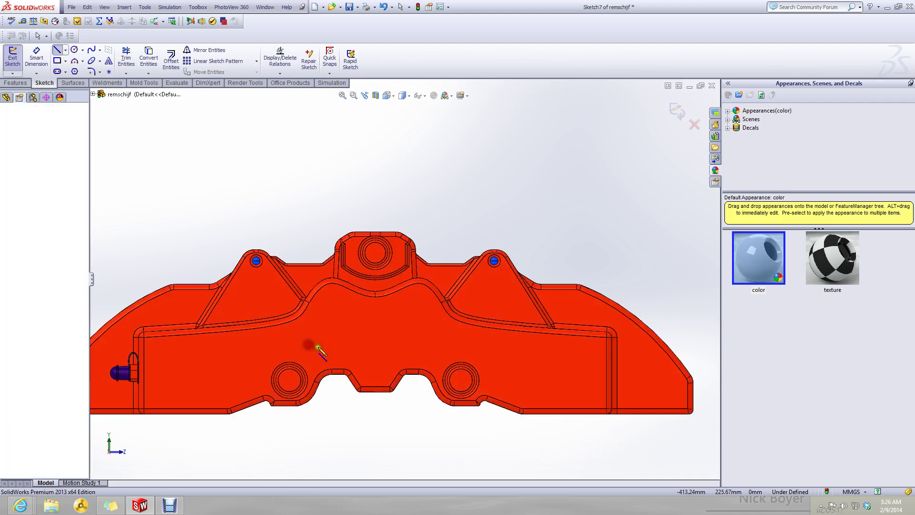
left_click(457, 344)
key("Escape")
left_click_drag(370, 344, 290, 353)
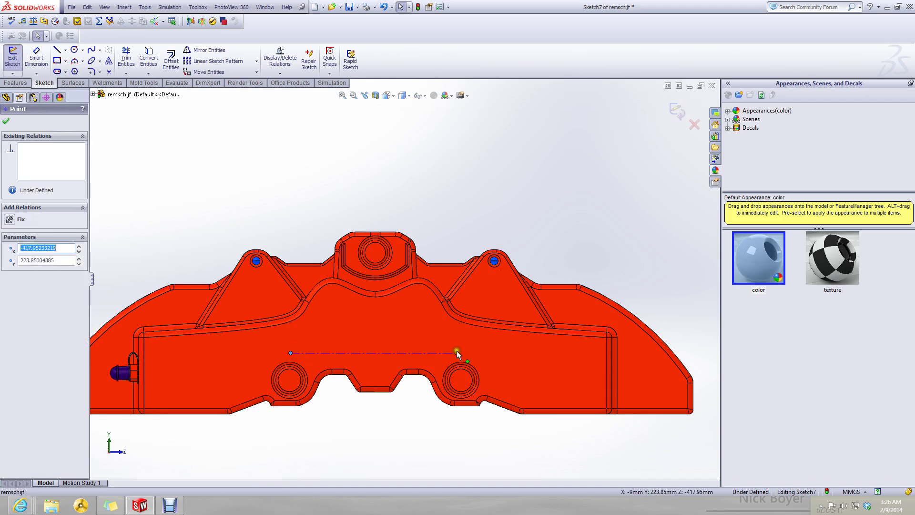
left_click_drag(461, 355, 467, 356)
left_click(179, 194)
- Add the sketch text DISC BRAKE along the construction line, centre-aligned
left_click(109, 62)
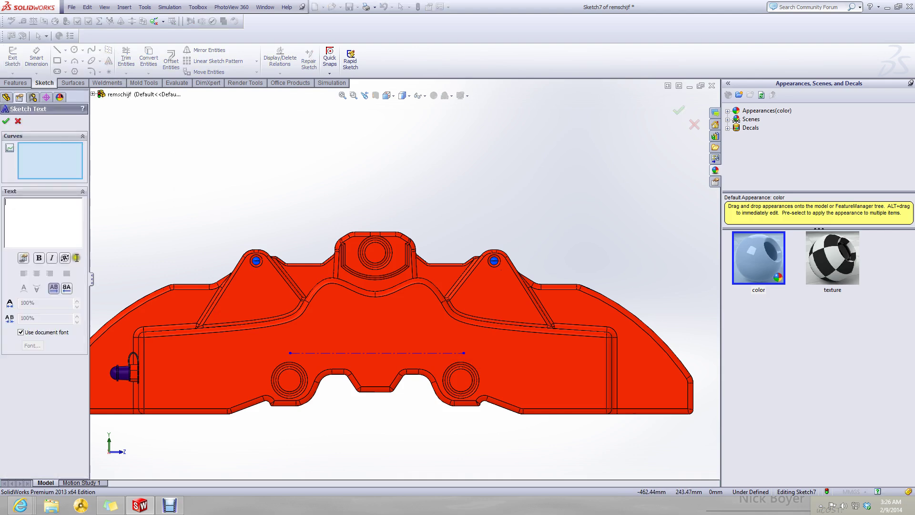
left_click(315, 353)
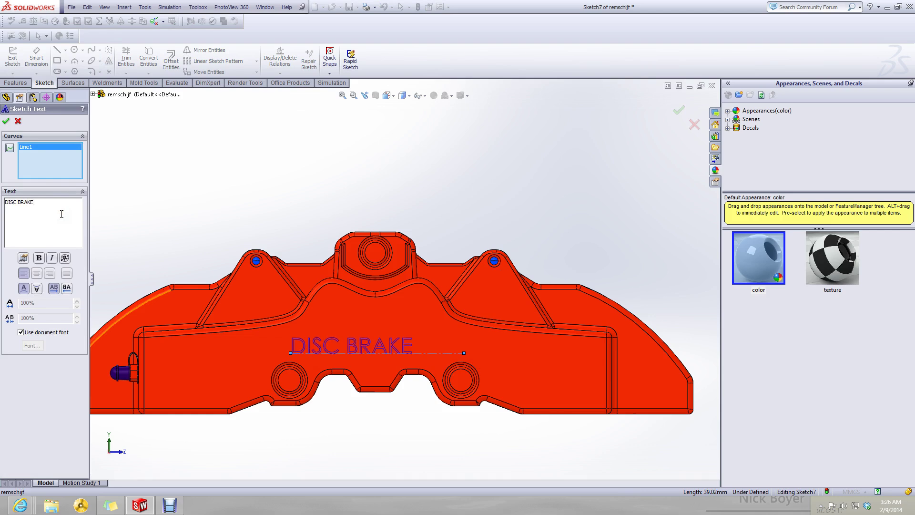
left_click(40, 276)
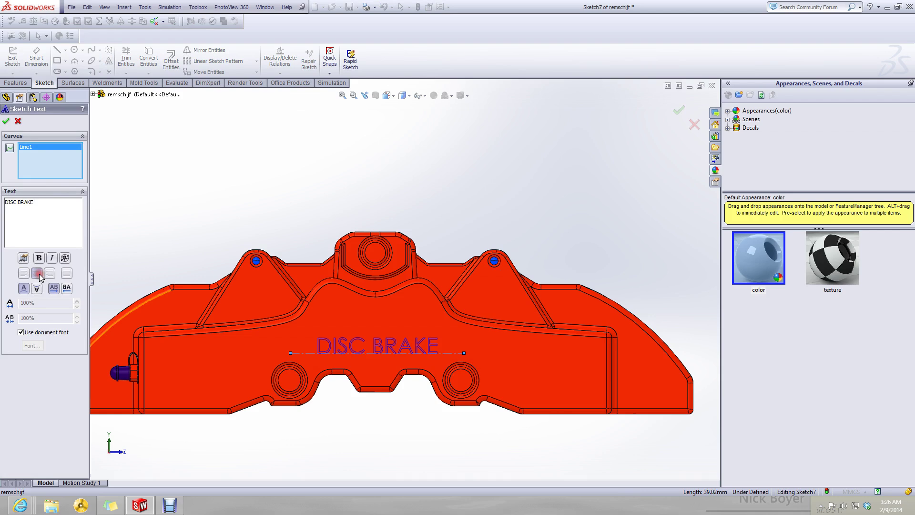
left_click(370, 442)
left_click(12, 84)
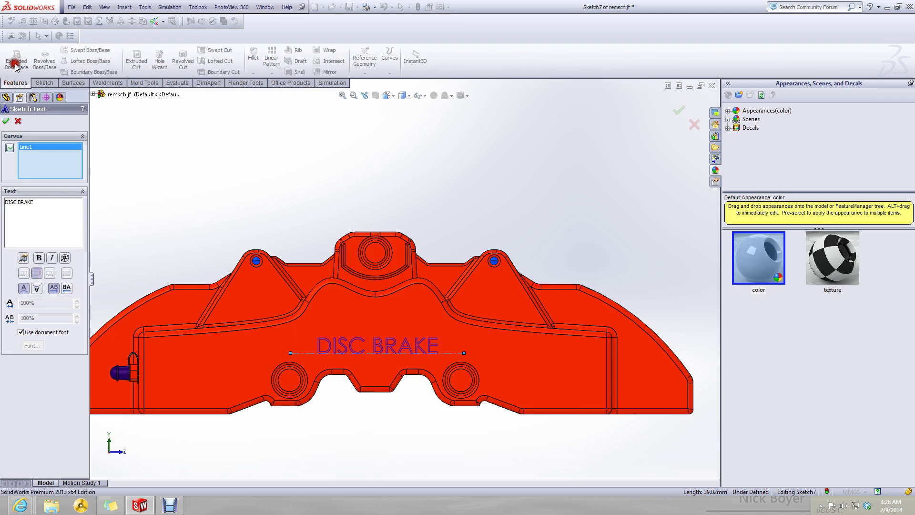
left_click(685, 111)
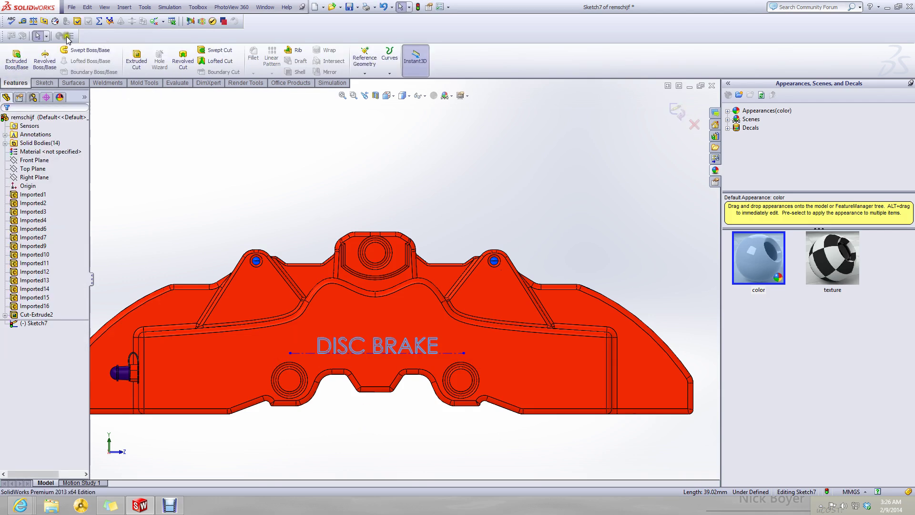
- Extrude the DISC BRAKE text 0.1 mm outward from the caliper face as a merged boss
left_click(16, 58)
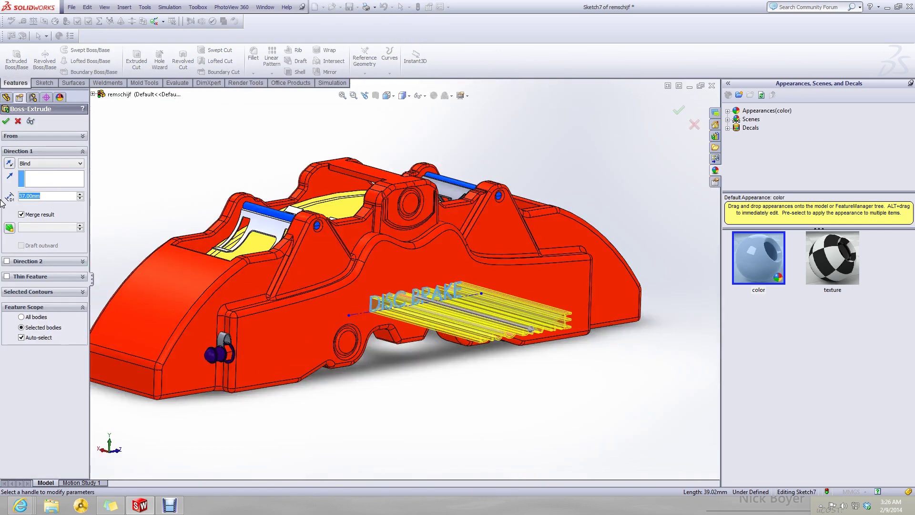
type("0.1")
key("Return")
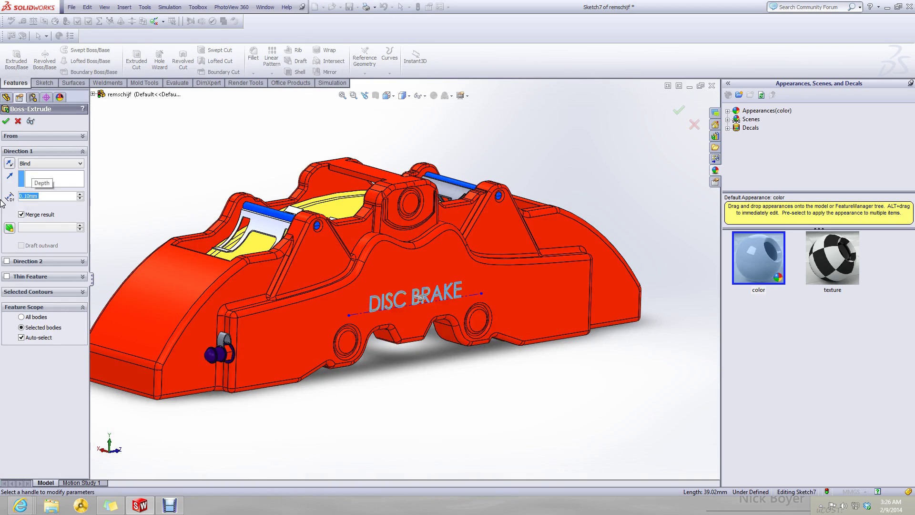
left_click(7, 122)
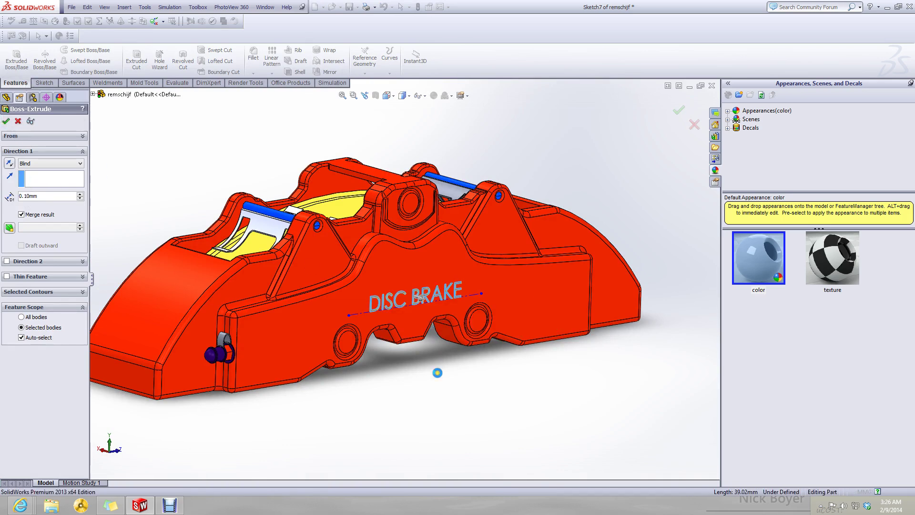
scroll(437, 373, "up", 2)
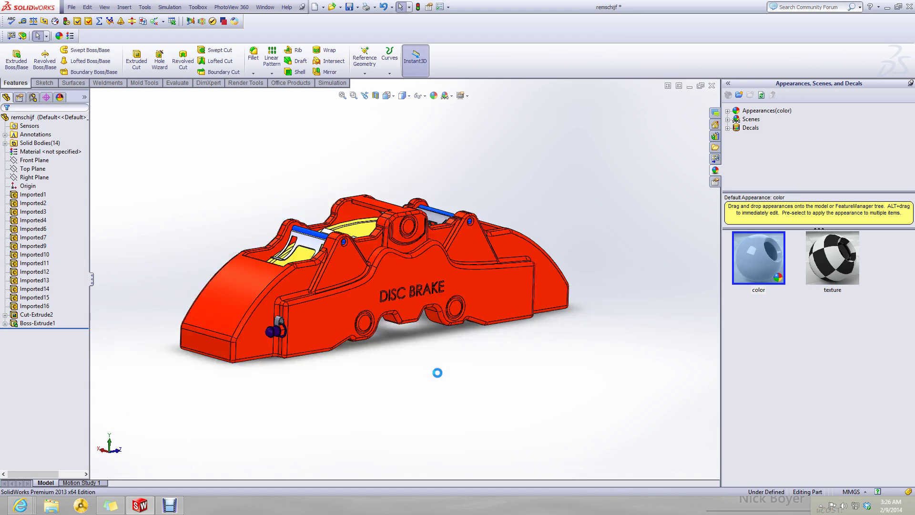
mouse_move(437, 373)
middle_mouse_down()
mouse_move(398, 362)
mouse_move(429, 388)
middle_mouse_up()
scroll(429, 384, "up", 2)
scroll(437, 312, "down", 2)
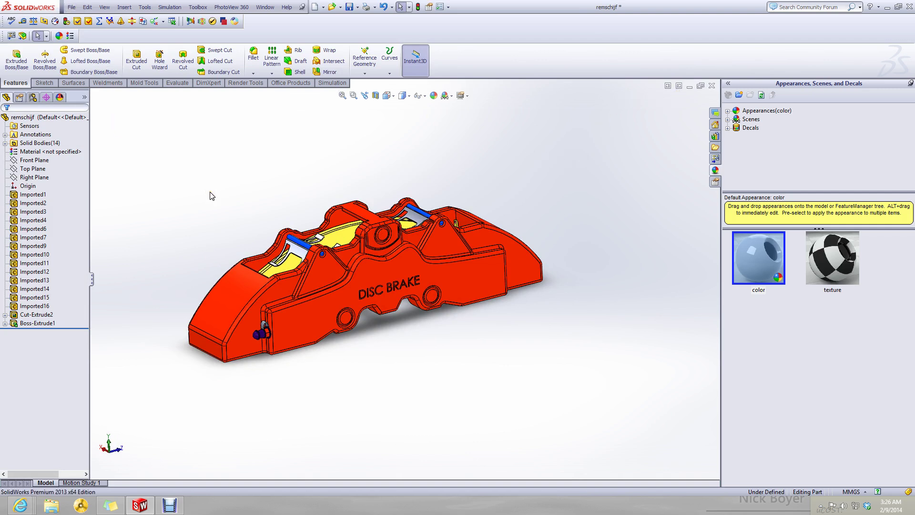
- Try to save the part over the existing calipers file in the Brake disc folder
key("ctrl+s")
left_click(300, 287)
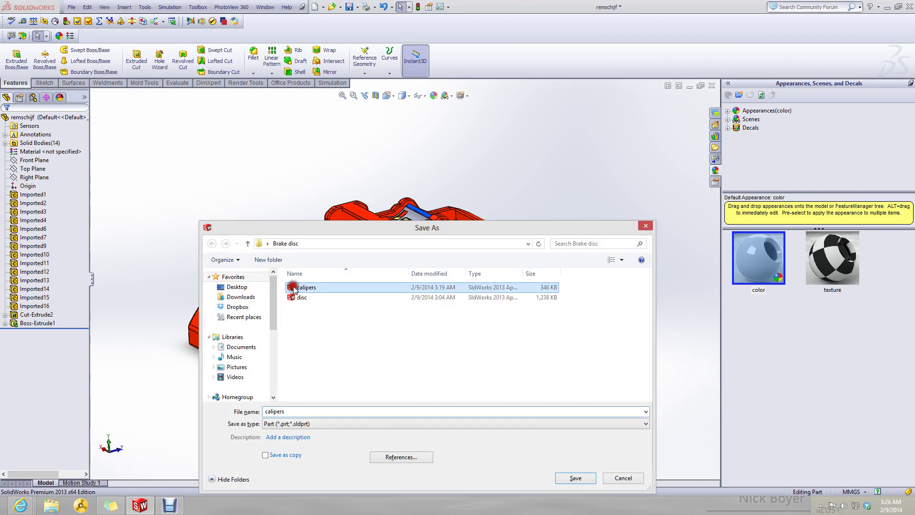
left_click(576, 477)
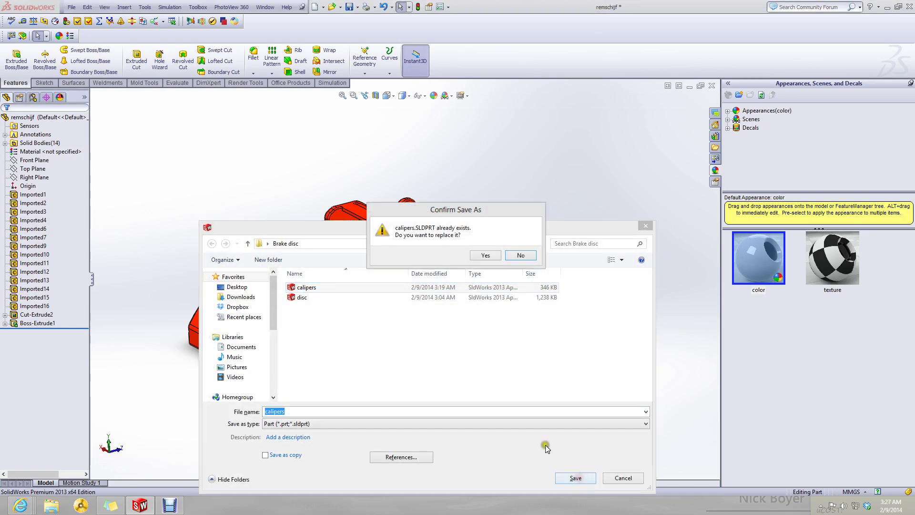
left_click(476, 256)
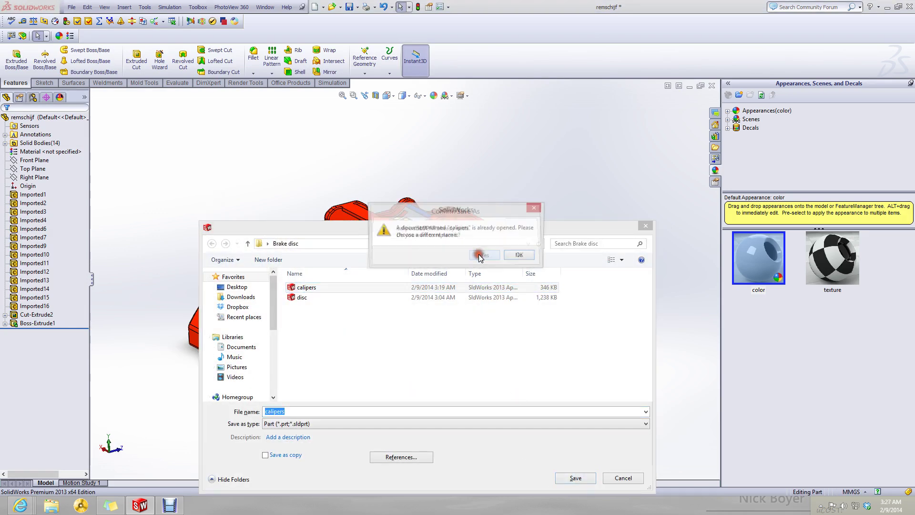
left_click(520, 256)
left_click(340, 326)
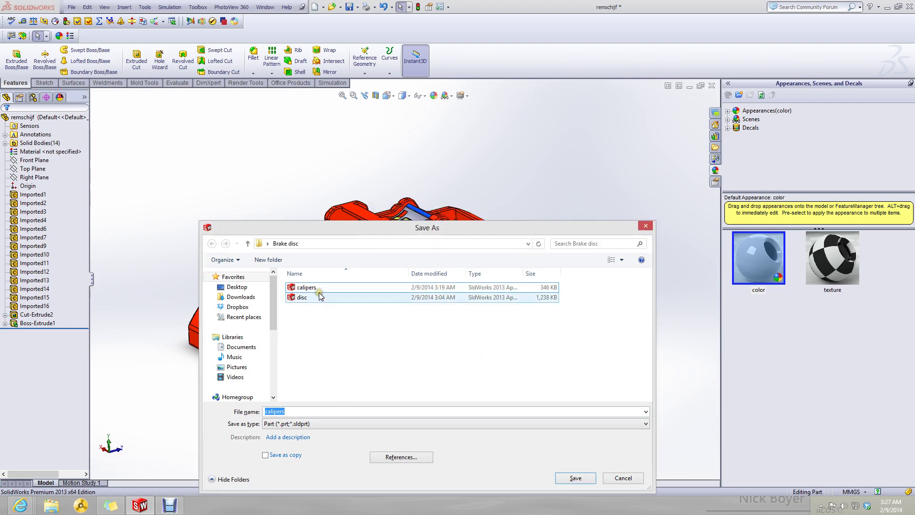
left_click(318, 288)
double_click(318, 288)
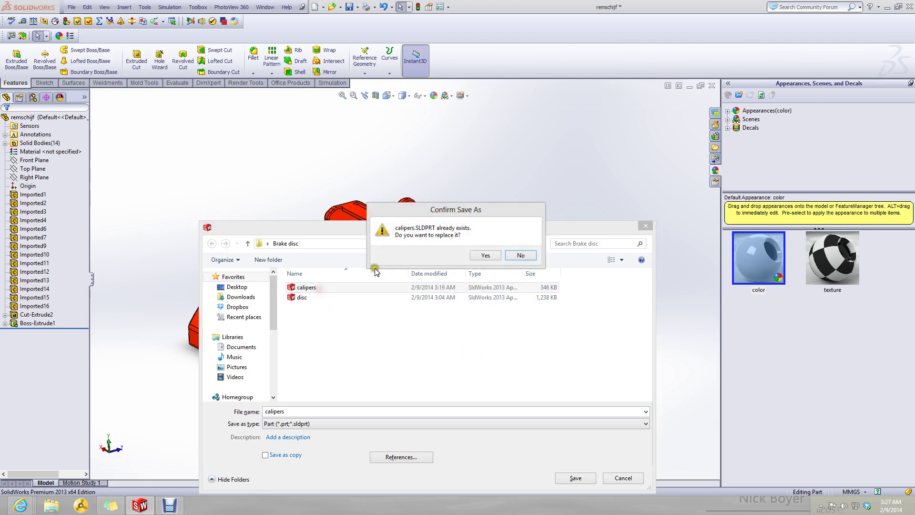
left_click(486, 256)
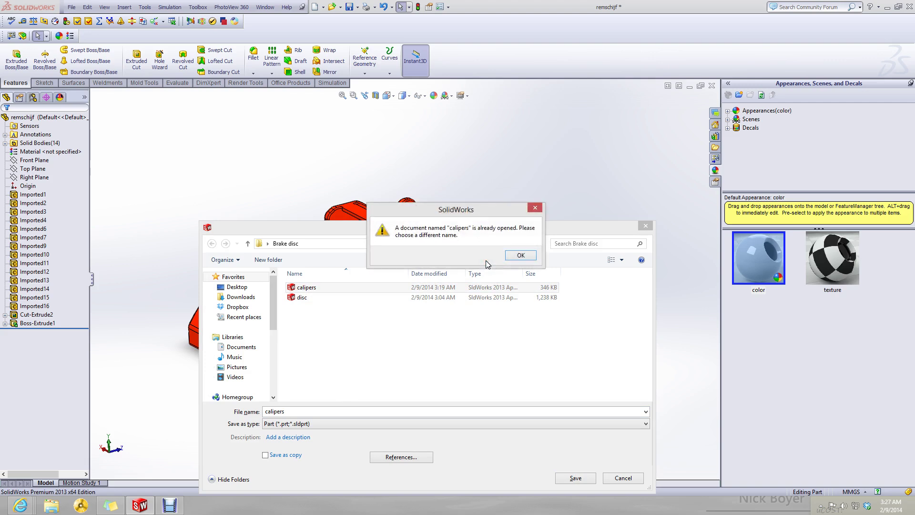
left_click(520, 257)
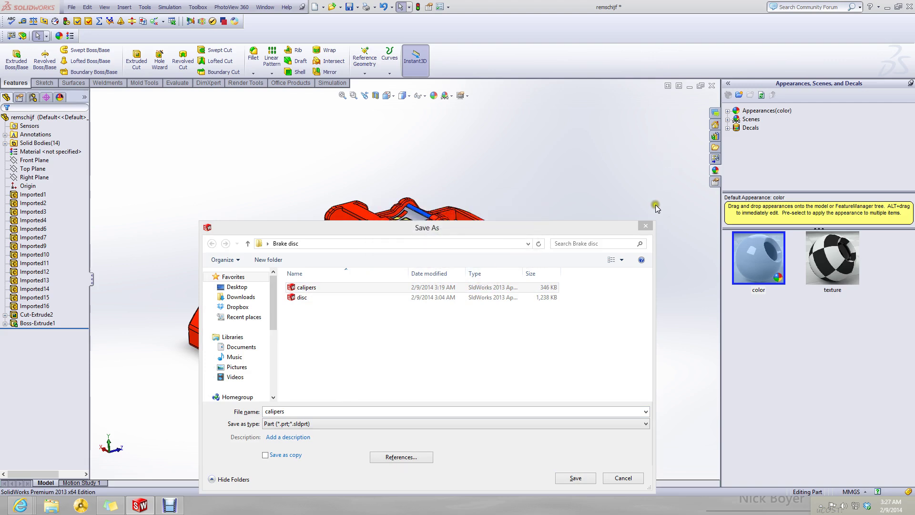
- Save the part as calipers2 in the Brake disc folder
left_click(296, 410)
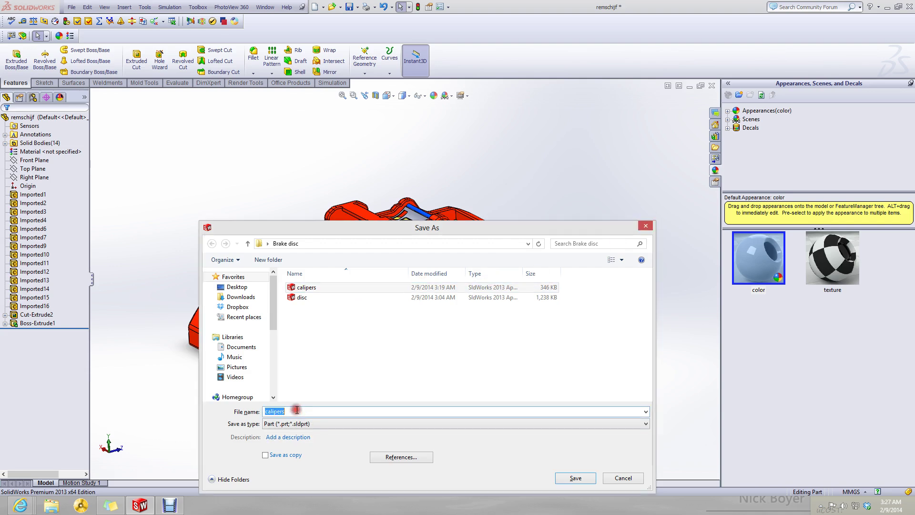
key("End")
type("2")
left_click(575, 477)
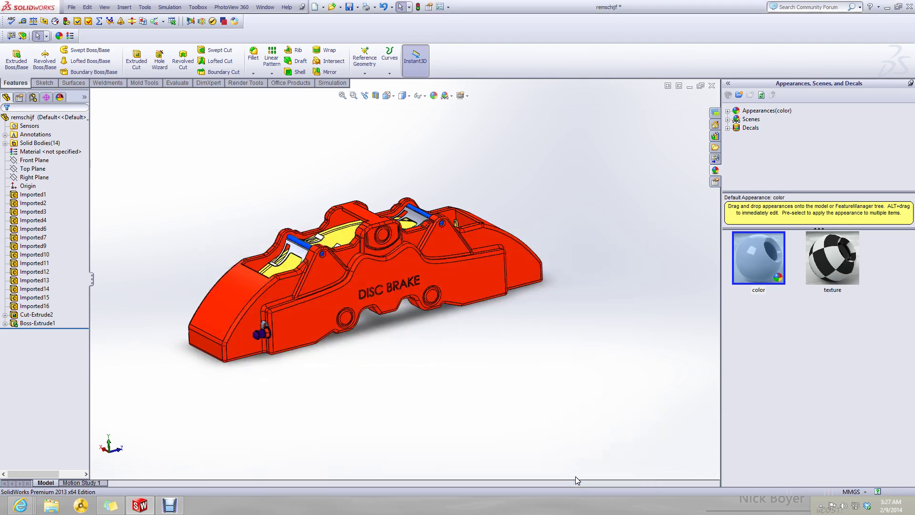
- Make a new assembly from the part and place the disc in it as the first component
left_click(72, 7)
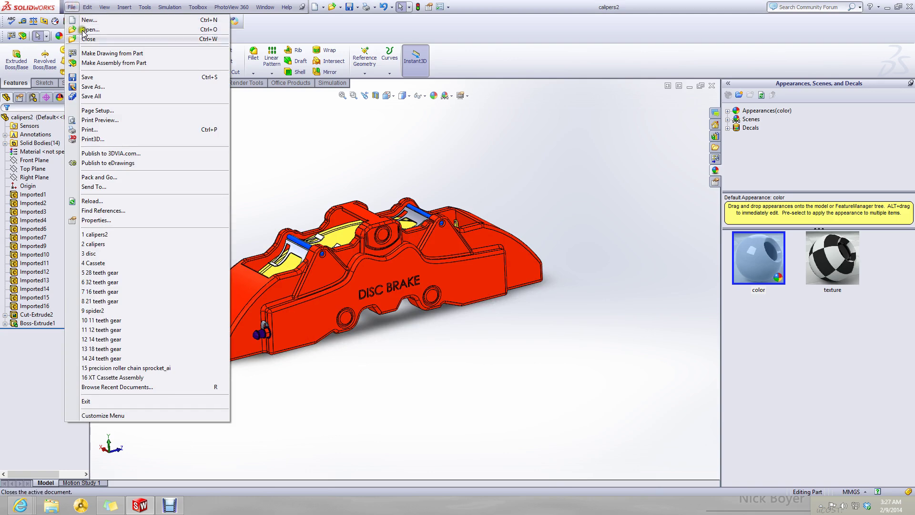
left_click(127, 64)
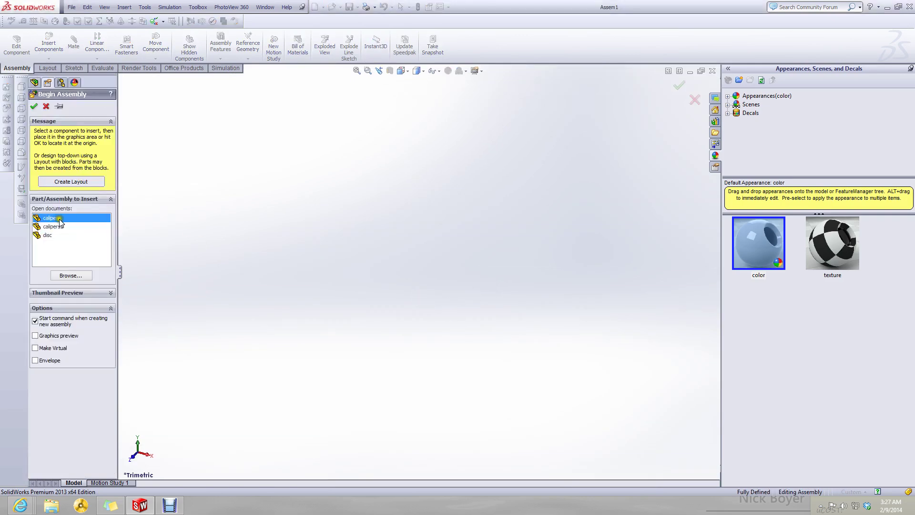
left_click(53, 226)
left_click(48, 234)
left_click(174, 246)
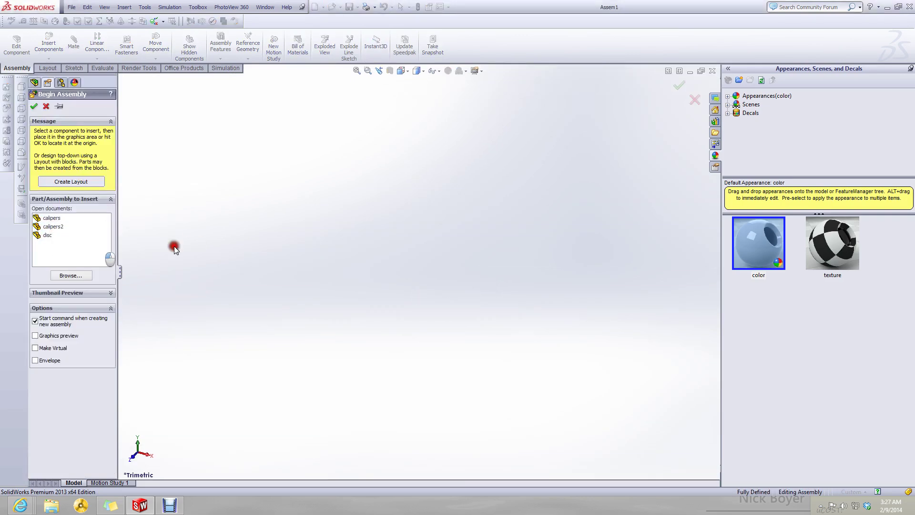
left_click(43, 239)
left_click(34, 108)
left_click(49, 43)
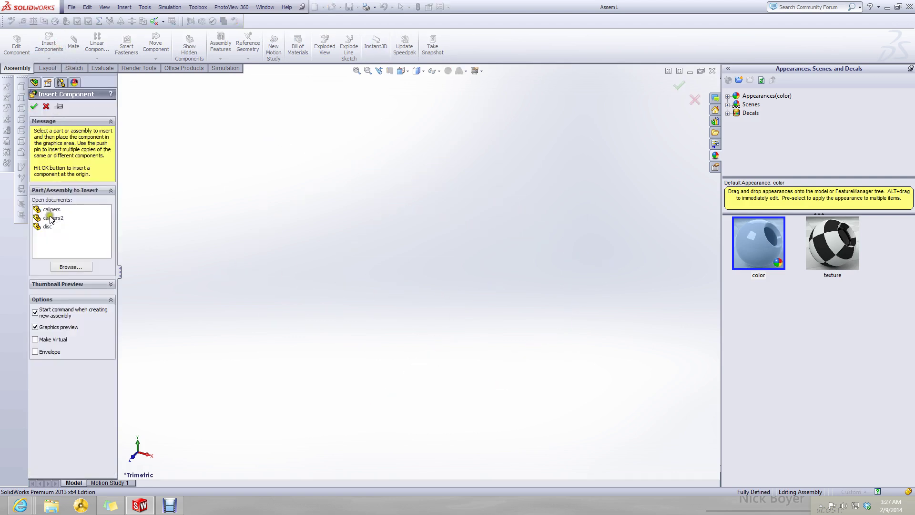
left_click(48, 226)
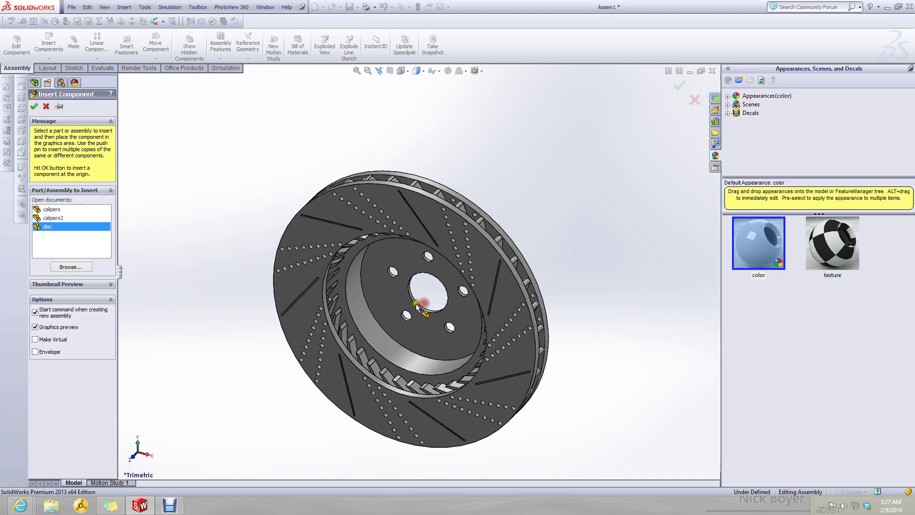
left_click(416, 306)
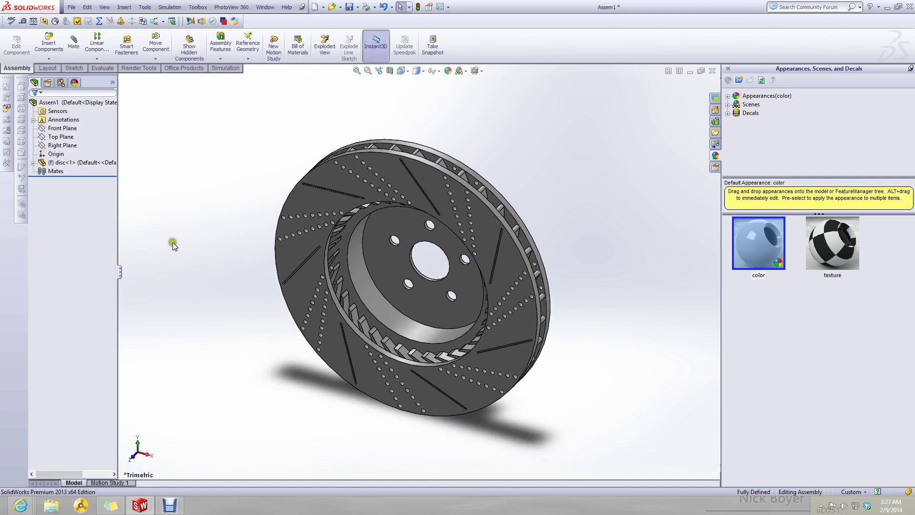
- Insert the calipers2 part into the assembly near the upper rim of the disc
left_click(47, 42)
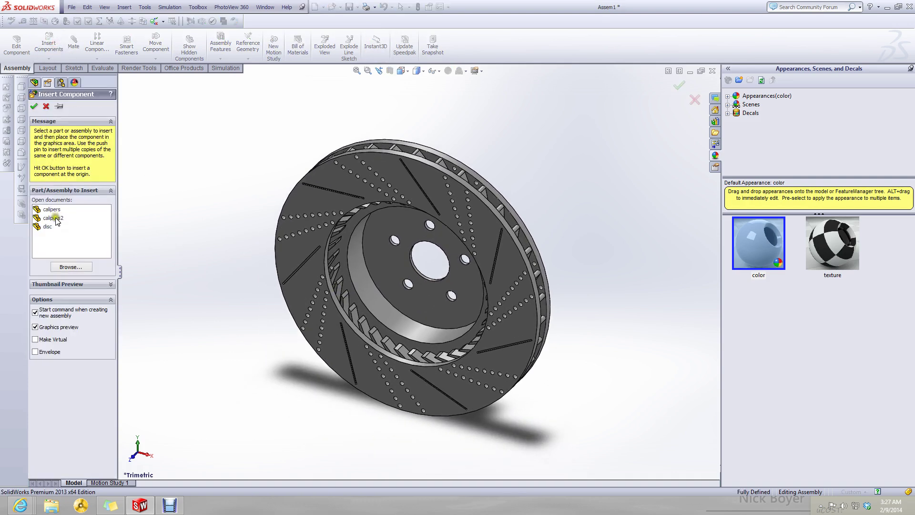
left_click(53, 217)
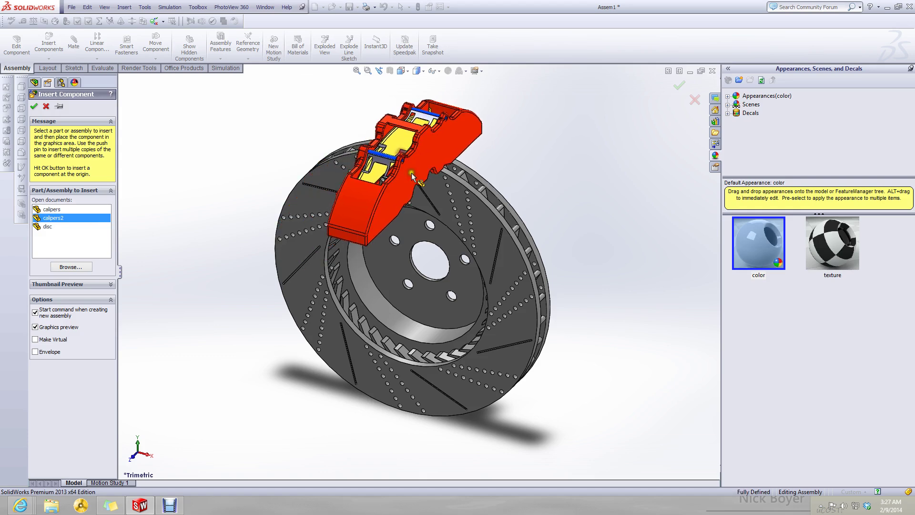
left_click(412, 176)
middle_click_drag(511, 158, 467, 163)
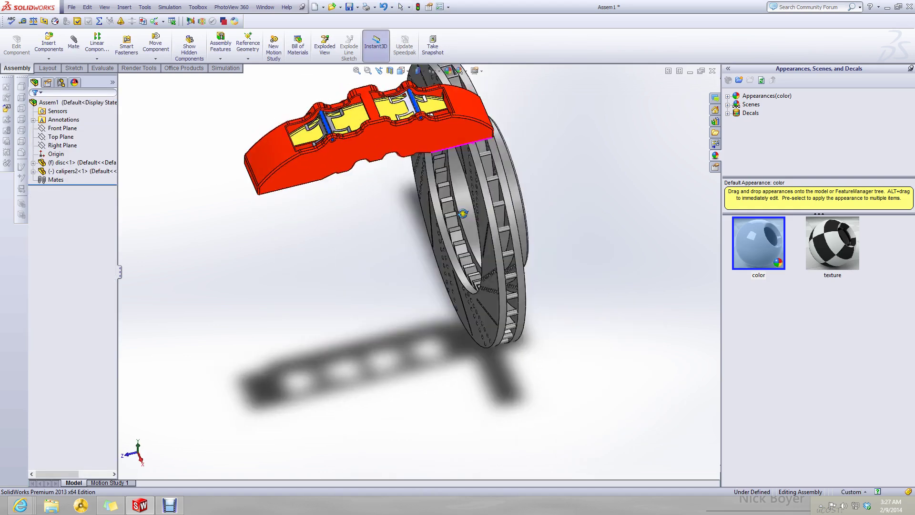
scroll(467, 163, "up", 7)
scroll(466, 163, "down", 5)
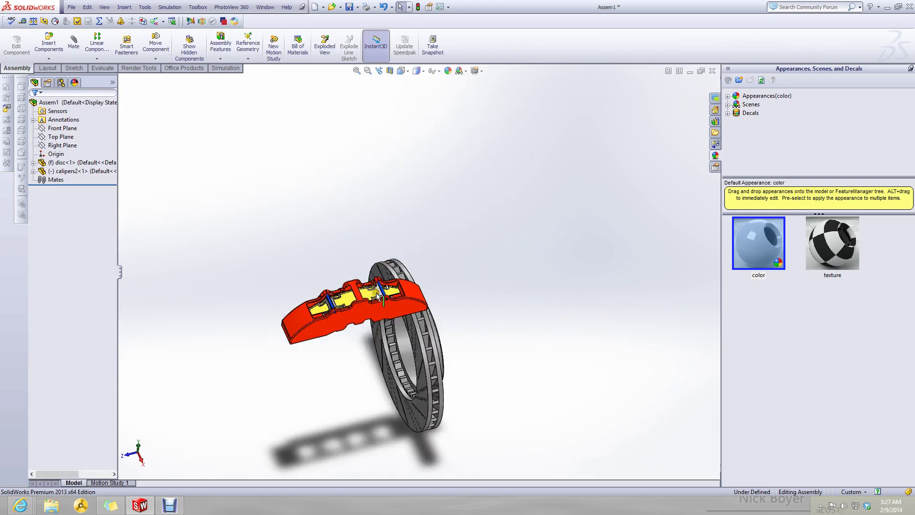
- Float the disc component so that it is no longer fixed in the assembly
right_click(385, 308)
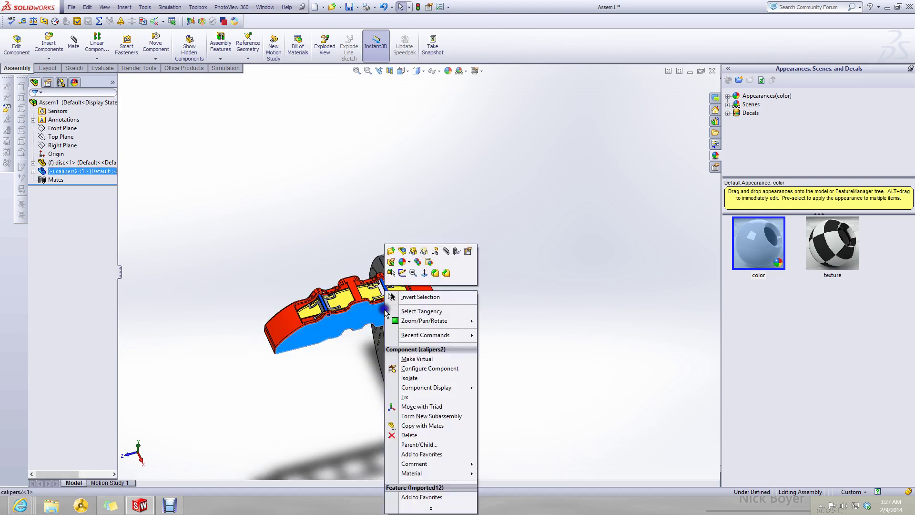
left_click(309, 362)
middle_click_drag(332, 372, 290, 364)
scroll(417, 271, "up", 5)
left_click_drag(464, 332, 465, 332)
right_click(57, 164)
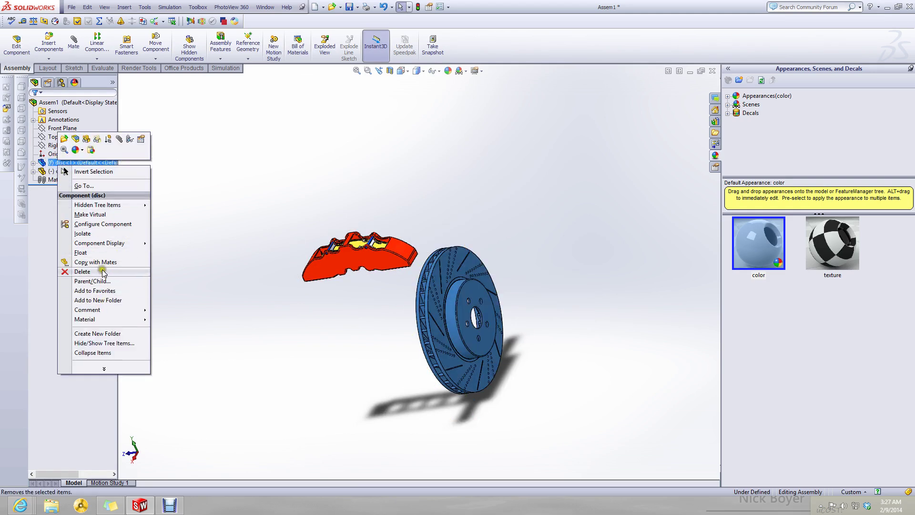
left_click(101, 255)
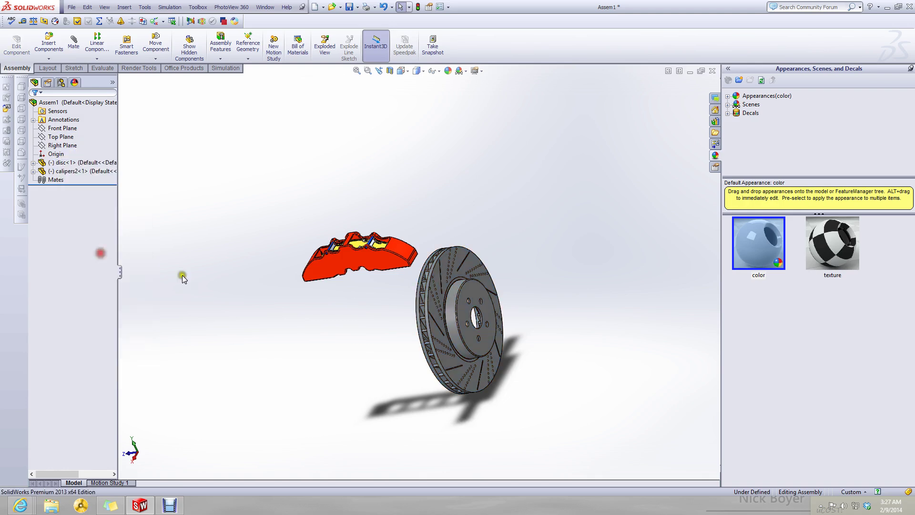
left_click(297, 315)
- Show the origins and mate the disc's origin coincident with the assembly origin, with the axes aligned
scroll(529, 302, "down", 1)
left_click(435, 70)
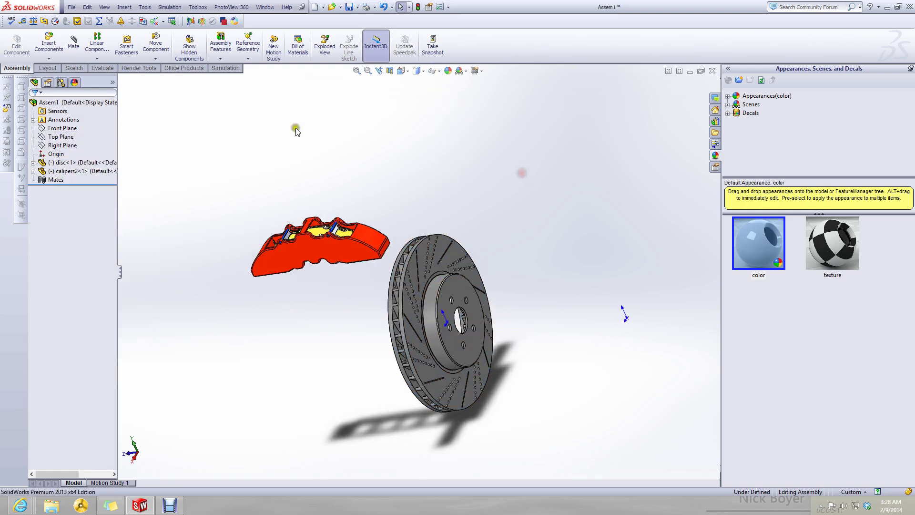
left_click(73, 42)
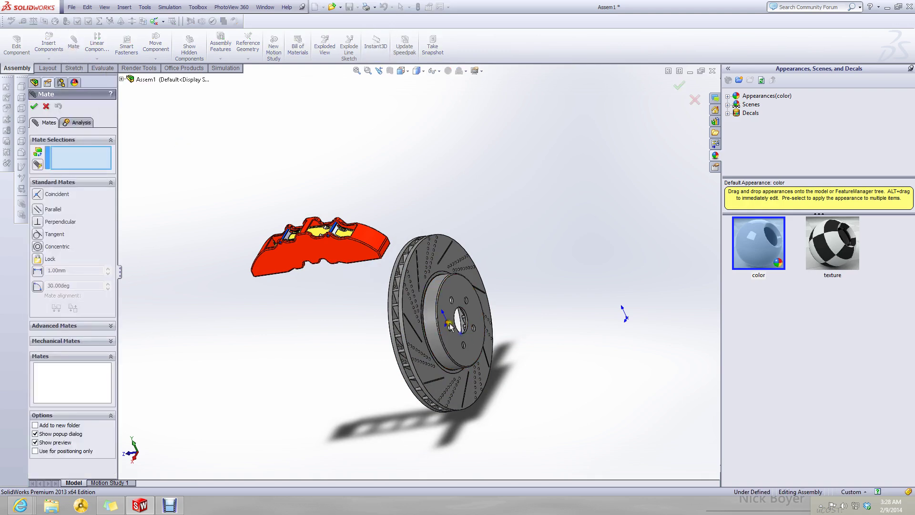
left_click(449, 324)
left_click(628, 319)
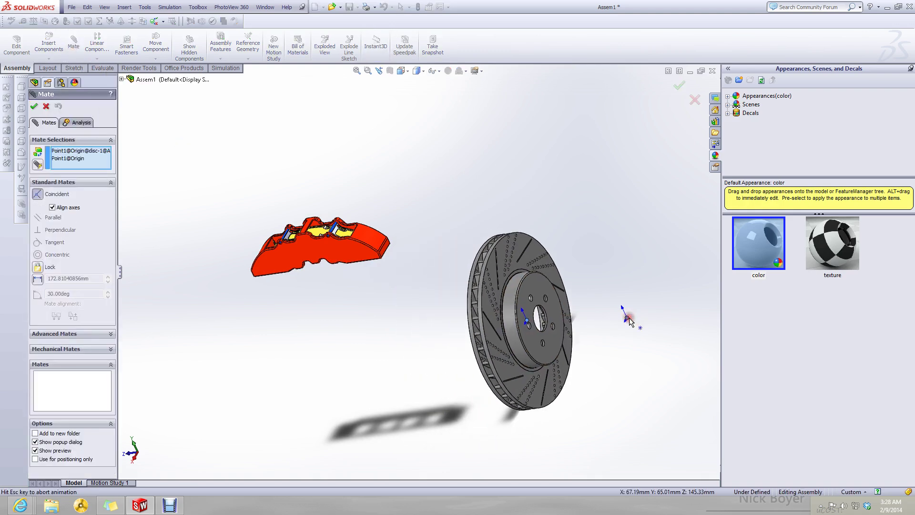
left_click(680, 334)
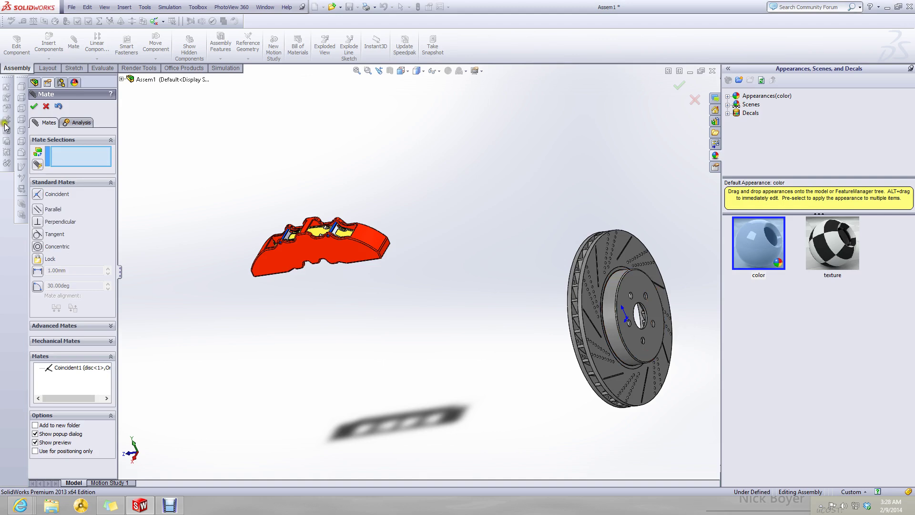
left_click(32, 106)
- Move the caliper to the upper edge of the disc and rotate it so the DISC BRAKE lettering faces outward
left_click_drag(351, 250, 666, 247)
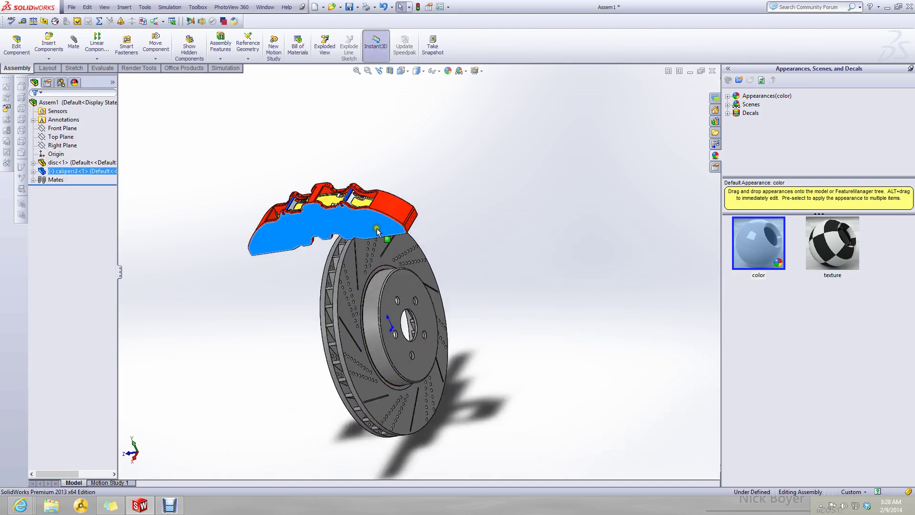
right_click_drag(377, 228, 285, 309)
left_click(255, 314)
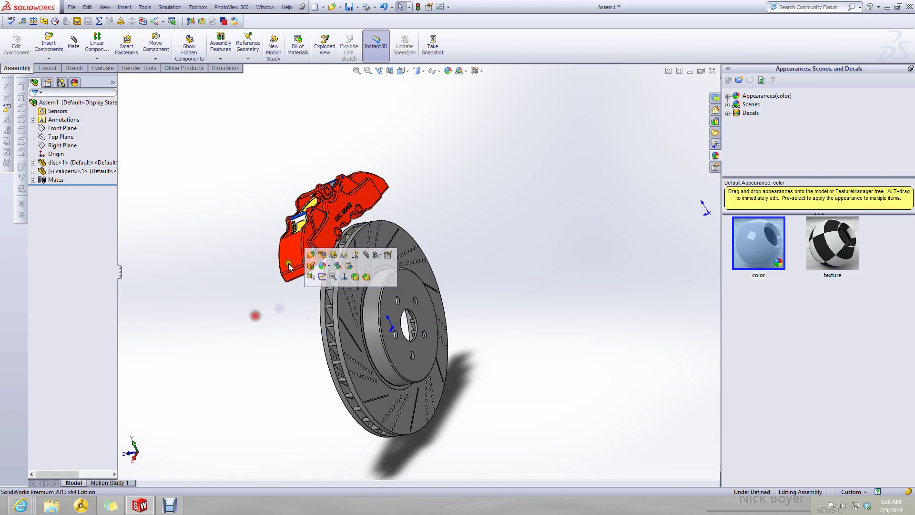
left_click(409, 72)
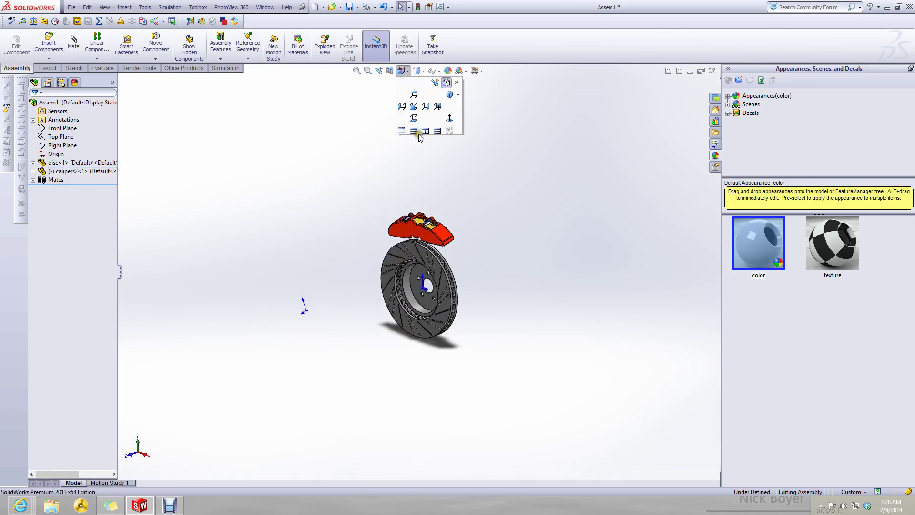
left_click(581, 304)
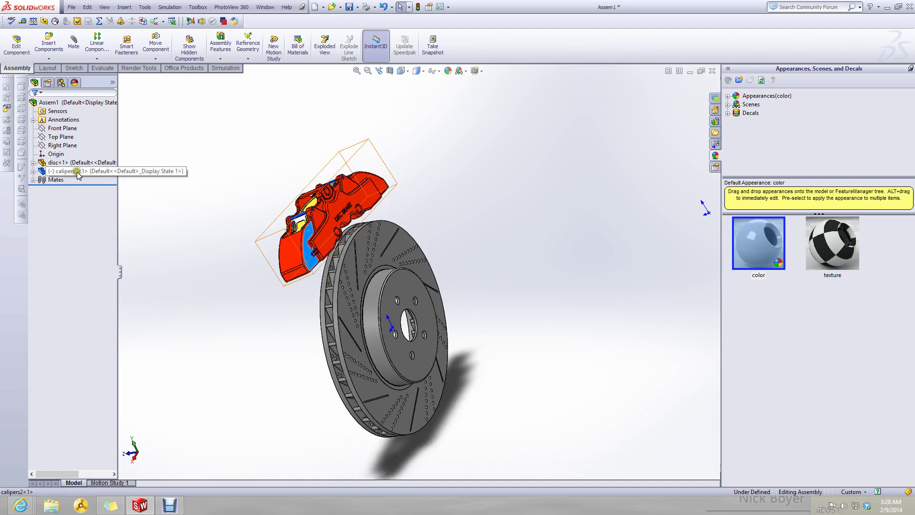
- Open calipers2 for editing in context, rebuilding and saving the assembly as Disc brake assembly in the Brake disc folder
right_click(95, 171)
left_click(95, 145)
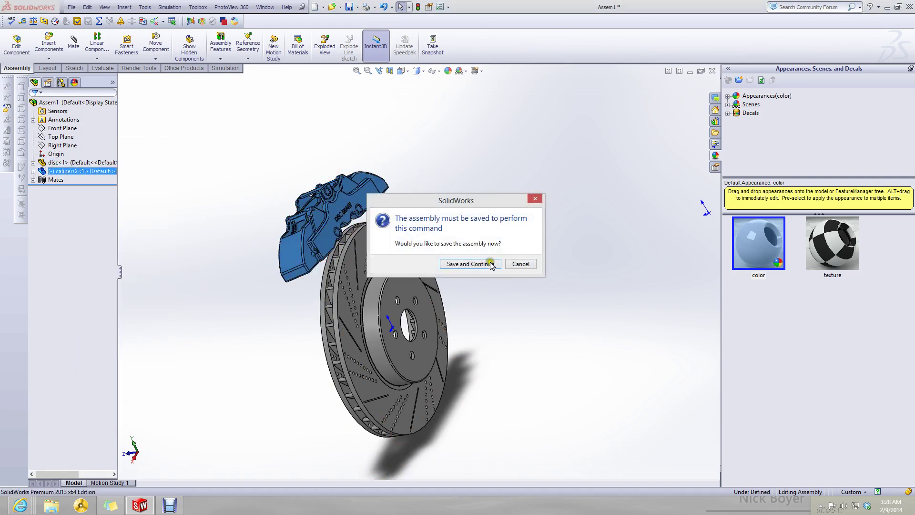
left_click(487, 263)
left_click(489, 217)
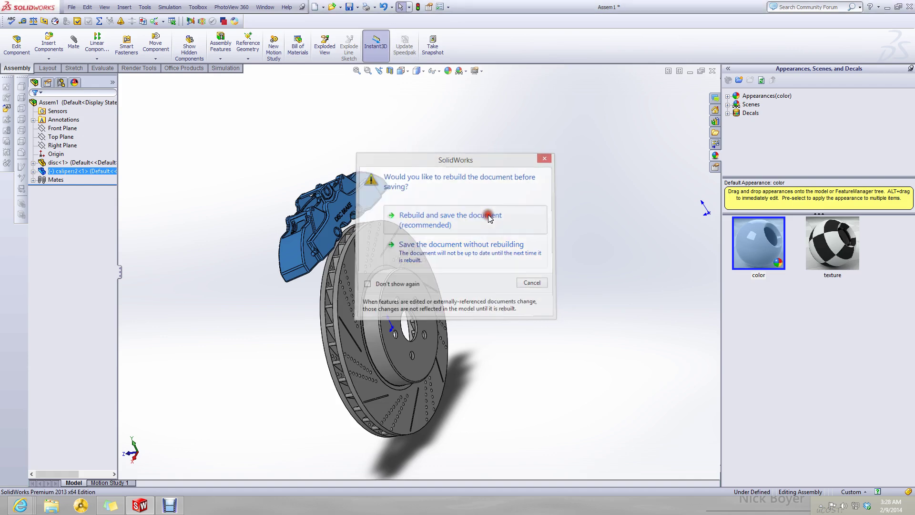
type("Disc brake ass")
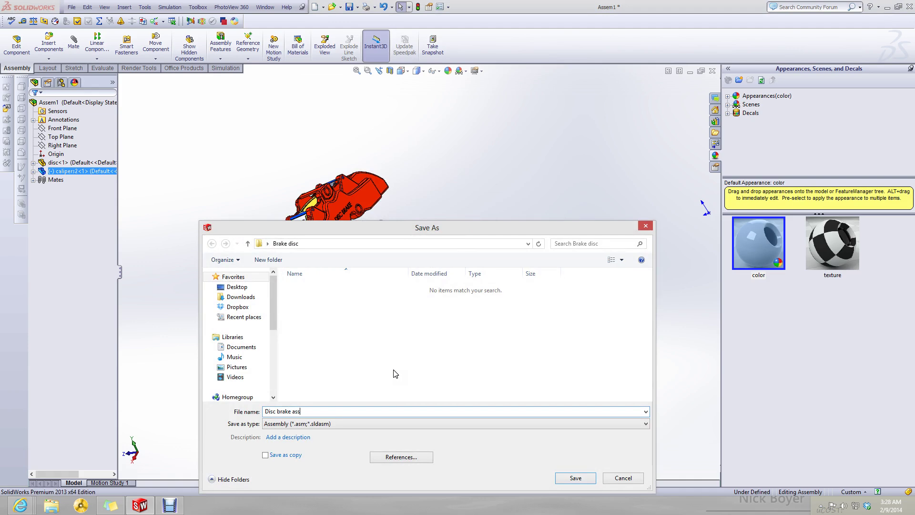
type("embly")
key("Return")
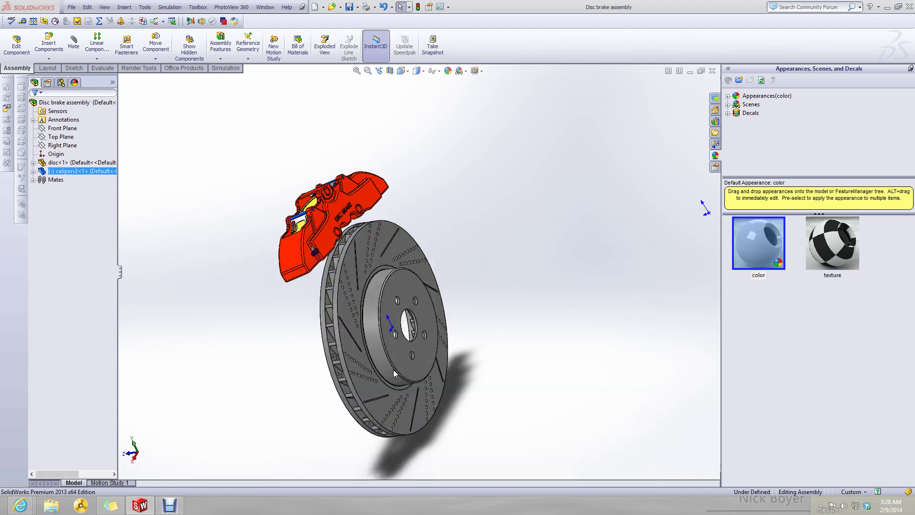
left_click(519, 262)
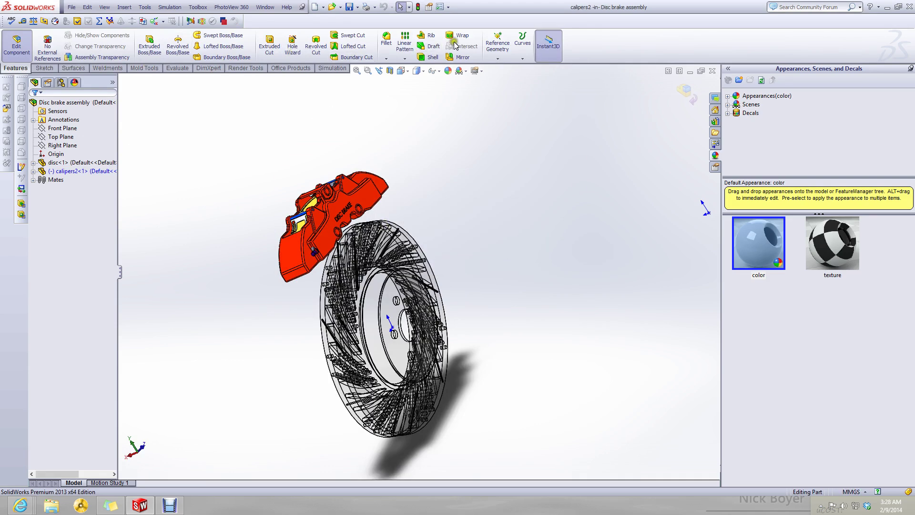
- Create a reference plane midway between the caliper's two opposite side faces
left_click(497, 44)
left_click(509, 72)
scroll(284, 266, "down", 6)
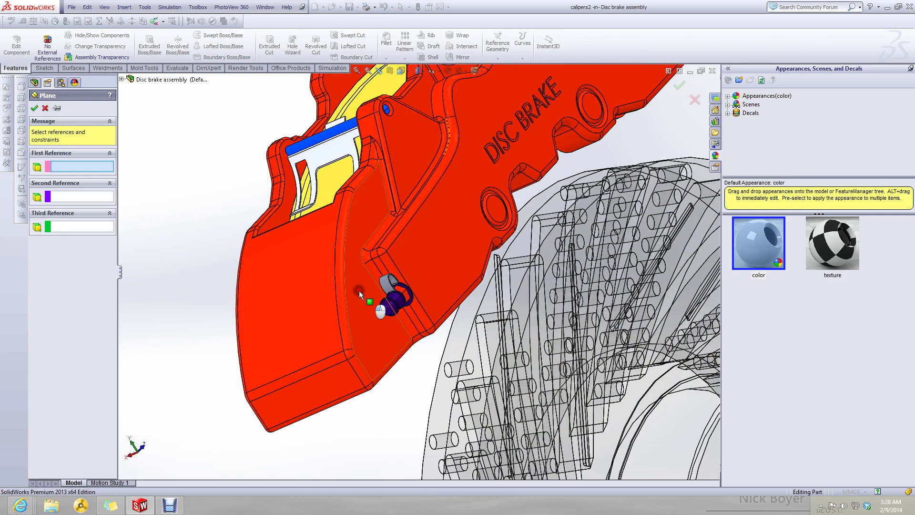
left_click(358, 290)
middle_click_drag(272, 286, 355, 279)
left_click(237, 388)
scroll(238, 388, "up", 3)
scroll(242, 387, "up", 3)
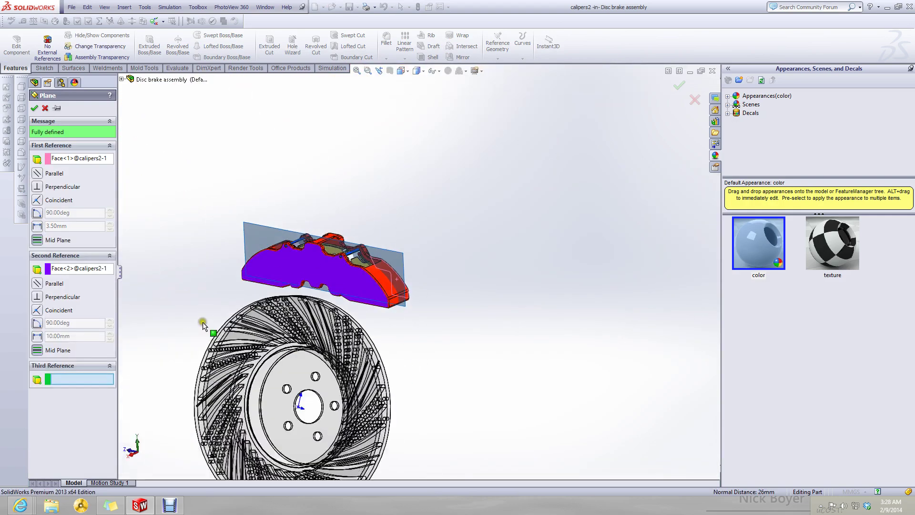
left_click(36, 108)
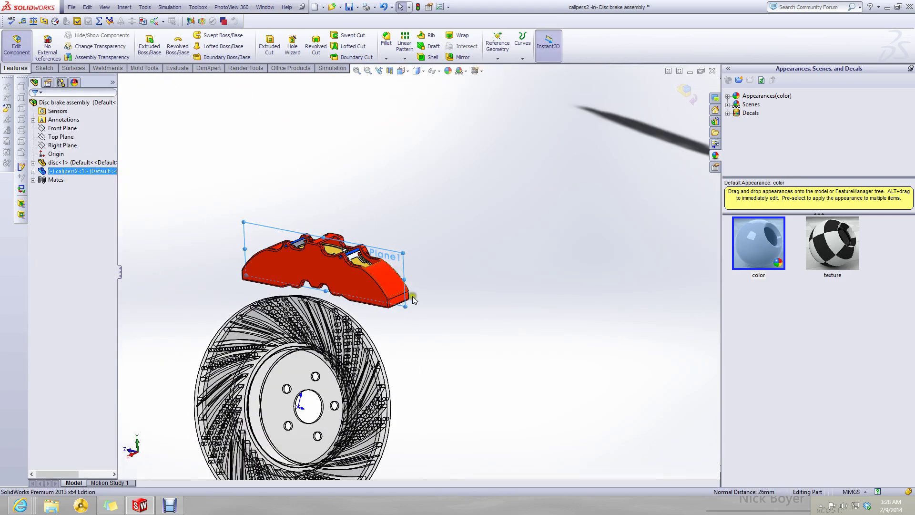
- Create a reference plane midway between the caliper's two opposite end faces and finish editing the part in context
middle_click_drag(452, 290, 339, 324)
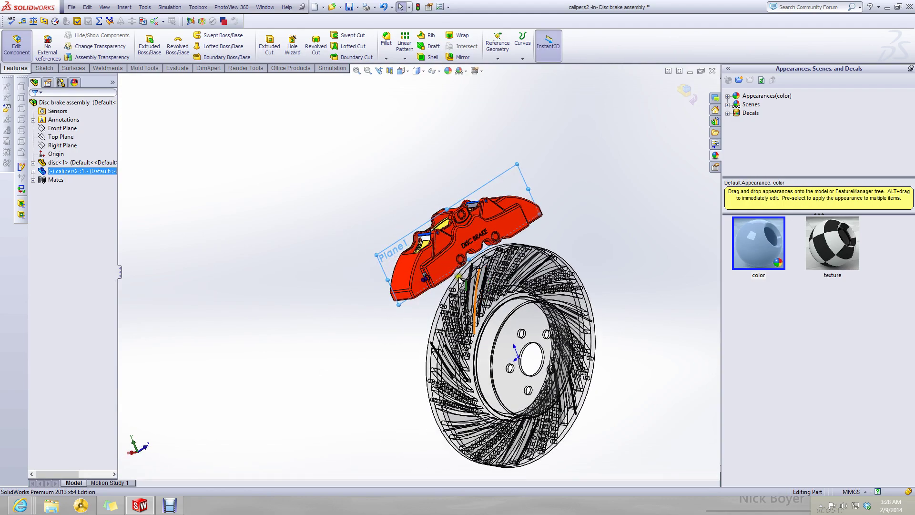
scroll(454, 273, "down", 4)
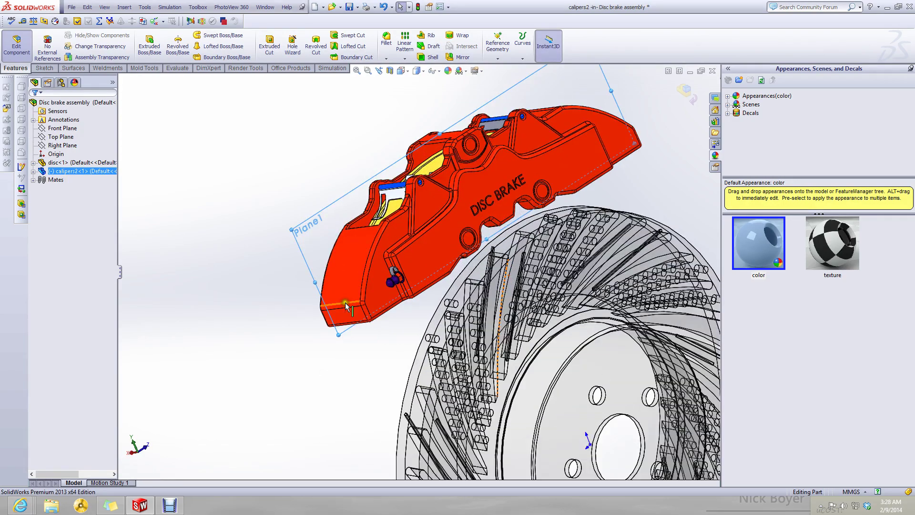
left_click(498, 58)
left_click(506, 68)
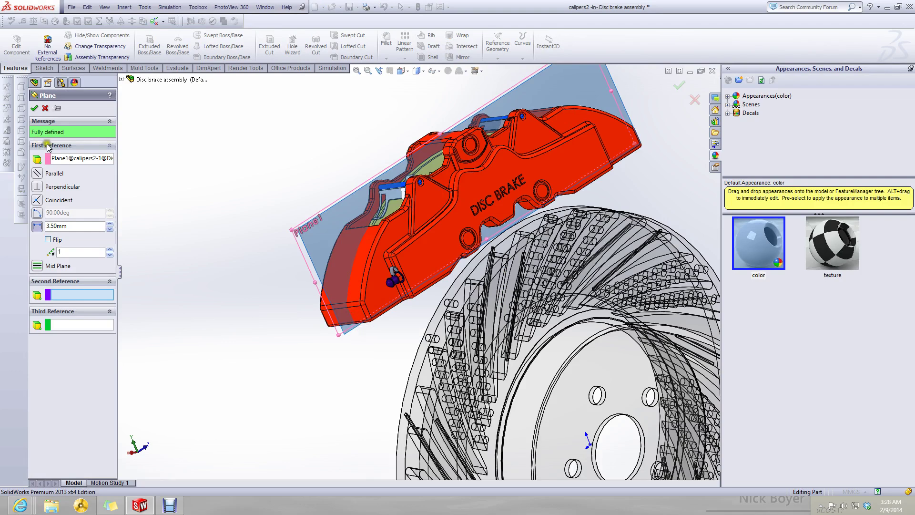
right_click(70, 159)
left_click(81, 167)
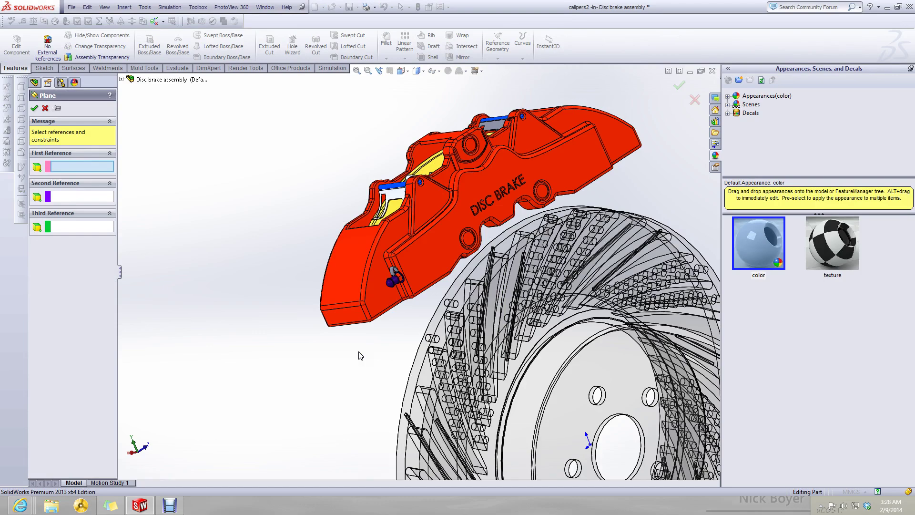
scroll(360, 356, "up", 5)
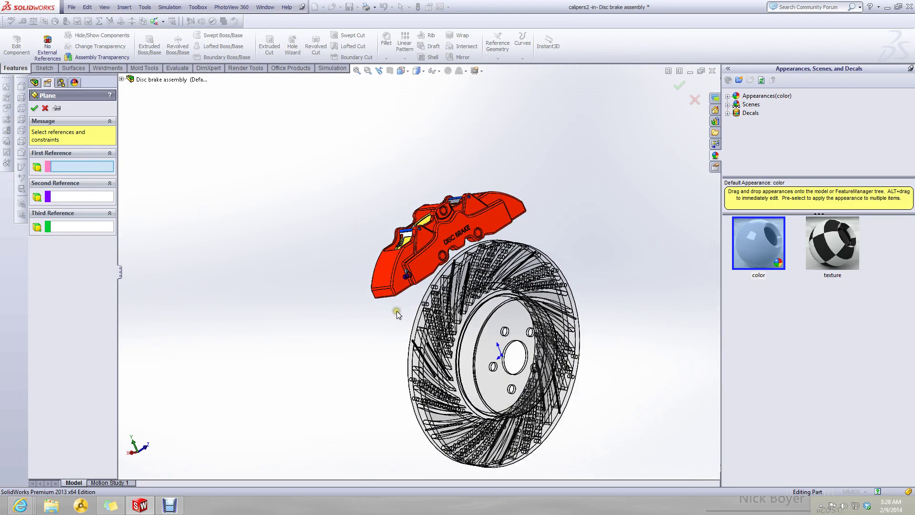
scroll(488, 242, "down", 5)
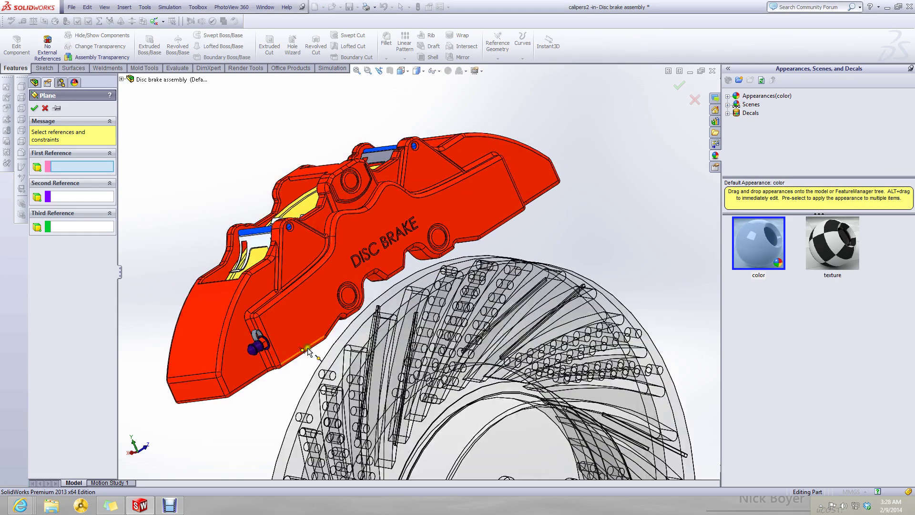
left_click(211, 386)
middle_click_drag(482, 144, 276, 224)
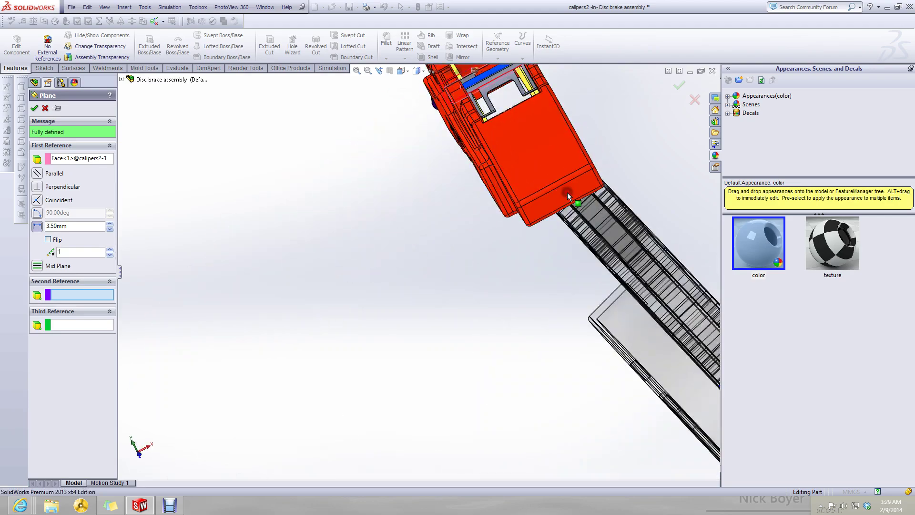
left_click(567, 193)
middle_click_drag(567, 192, 381, 298)
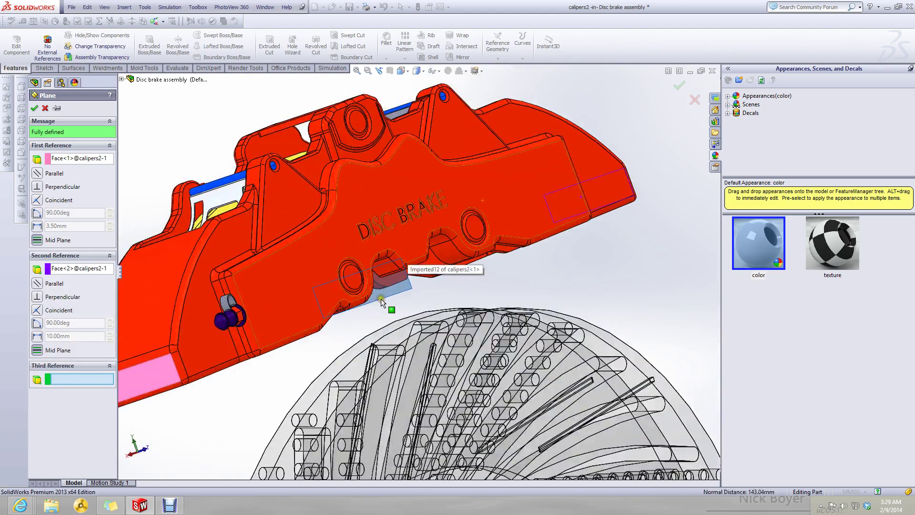
scroll(381, 298, "up", 8)
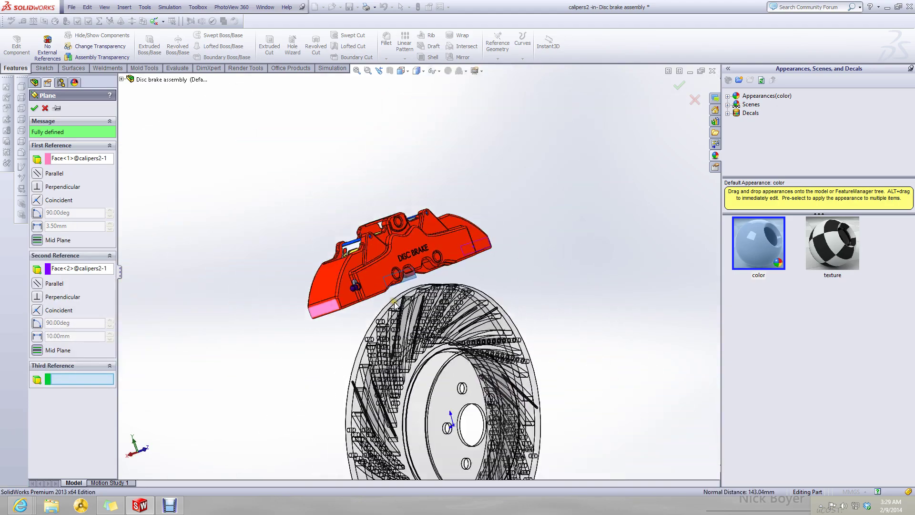
left_click(33, 110)
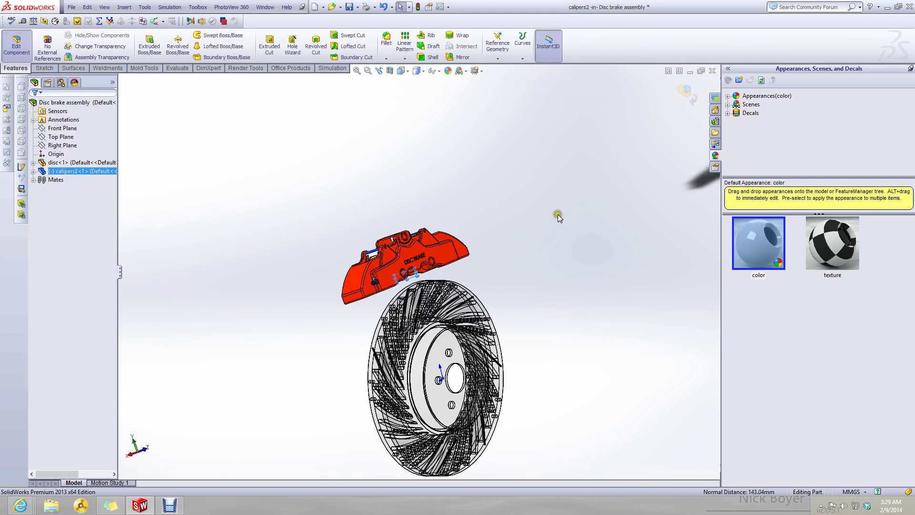
left_click(680, 100)
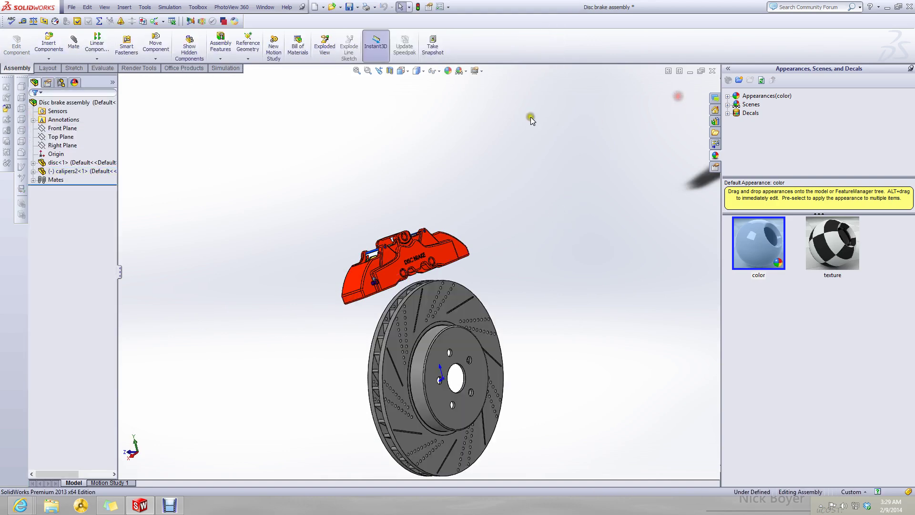
- Show the reference planes and mate the caliper's Plane1 coincident with the disc's Plane1
left_click(439, 70)
left_click(433, 83)
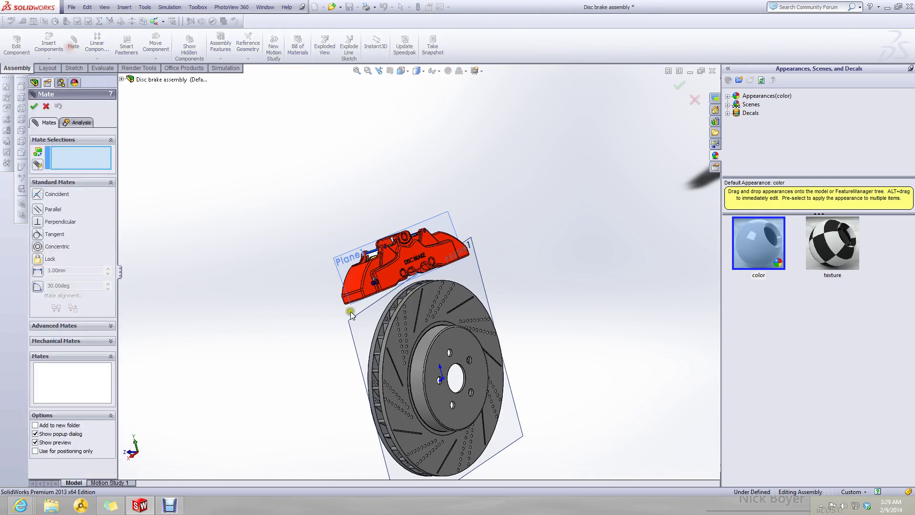
left_click(345, 263)
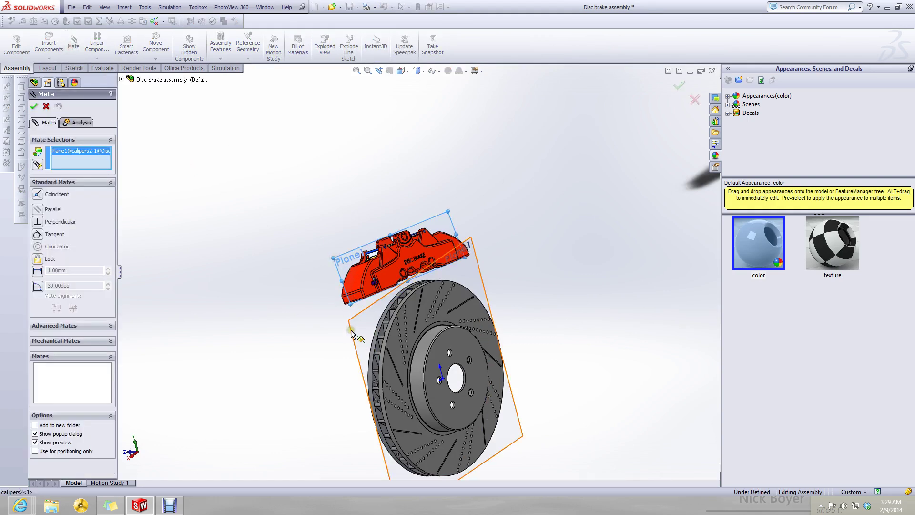
left_click(350, 331)
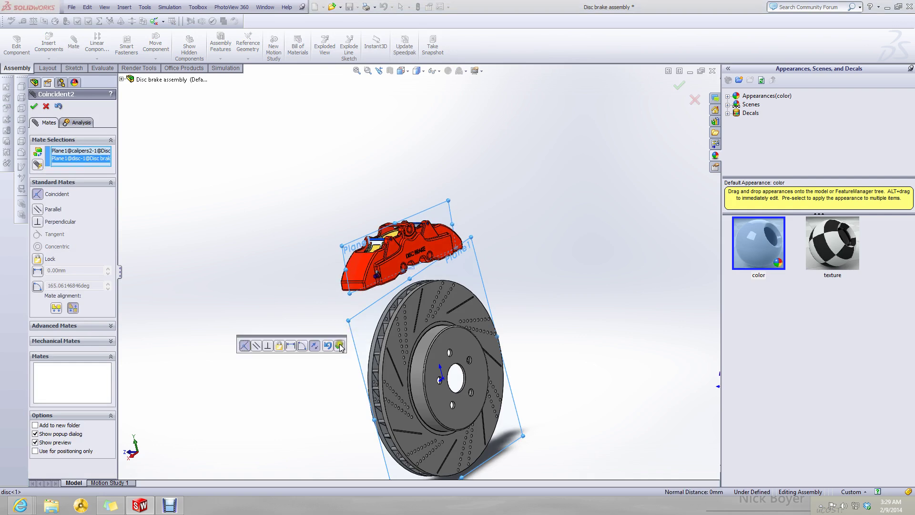
left_click(339, 346)
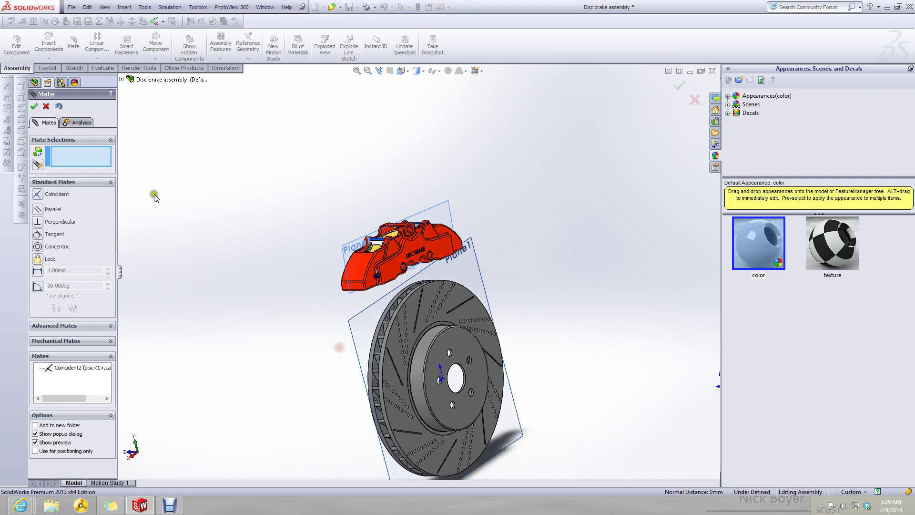
- Mate the disc's Right Plane coincident with the caliper's Plane2 and finish mating
left_click(121, 79)
left_click(130, 139)
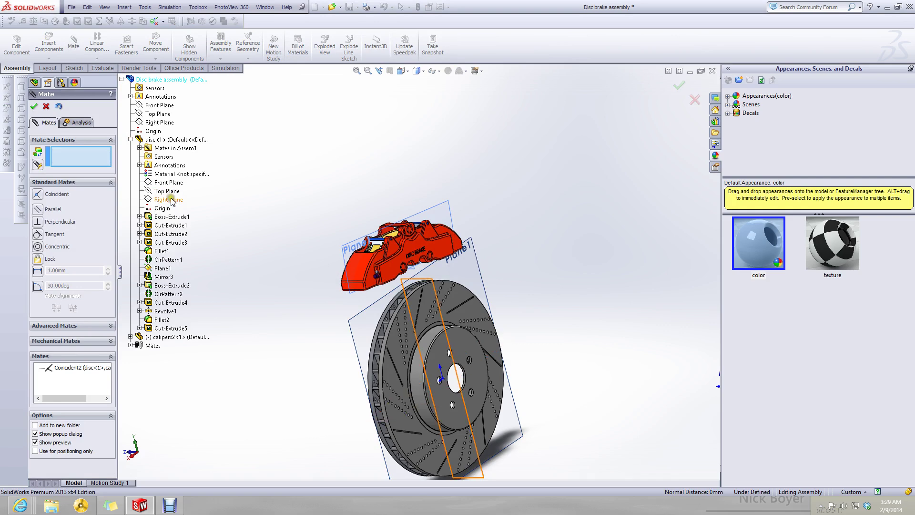
left_click(171, 200)
scroll(413, 251, "down", 4)
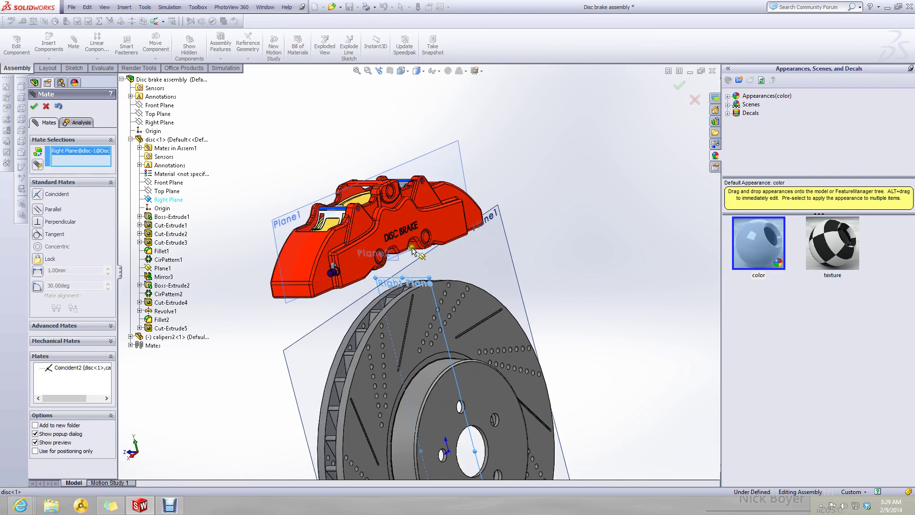
scroll(412, 251, "down", 3)
left_click(387, 281)
scroll(476, 291, "up", 4)
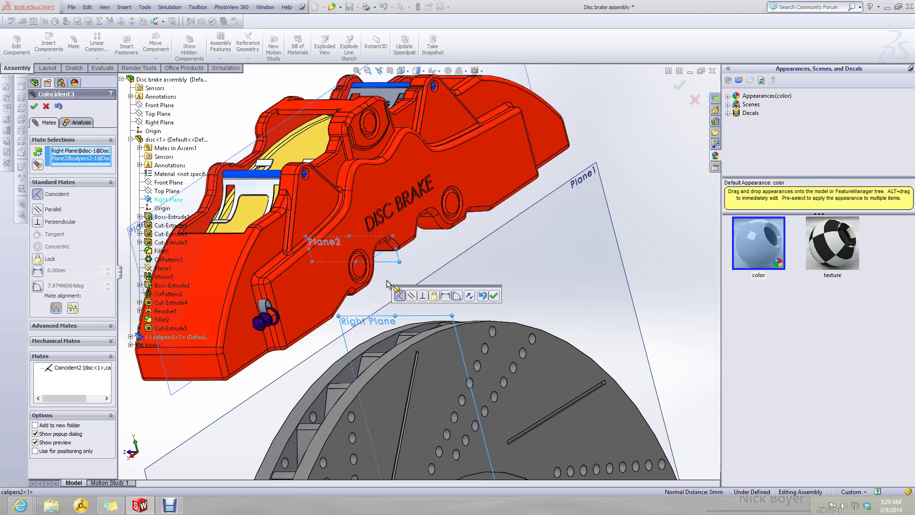
left_click(493, 296)
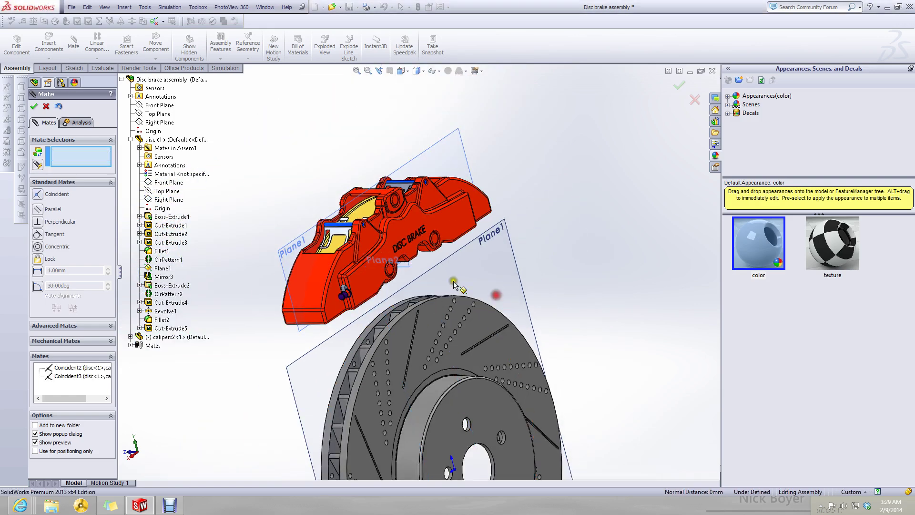
left_click(45, 105)
- Hide the origins and reference planes in the assembly view
scroll(376, 158, "up", 5)
middle_click_drag(405, 114, 427, 99)
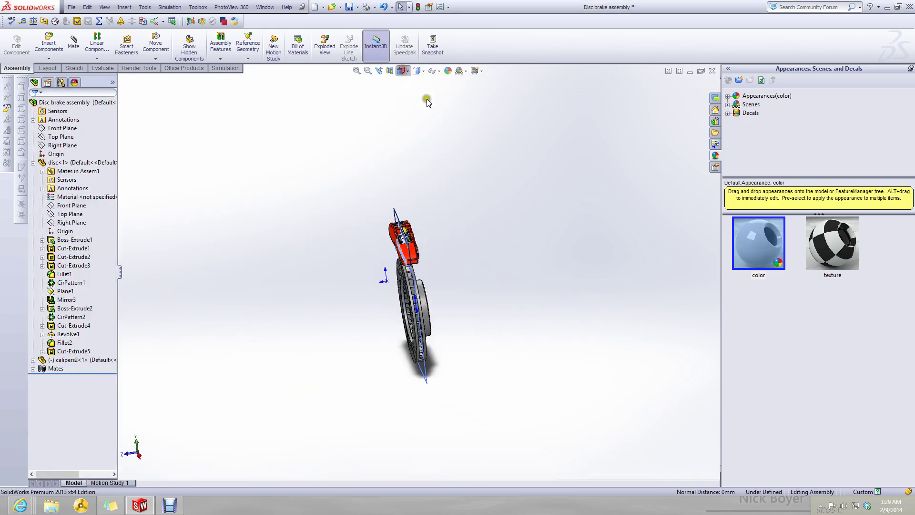
key("space")
left_click(475, 228)
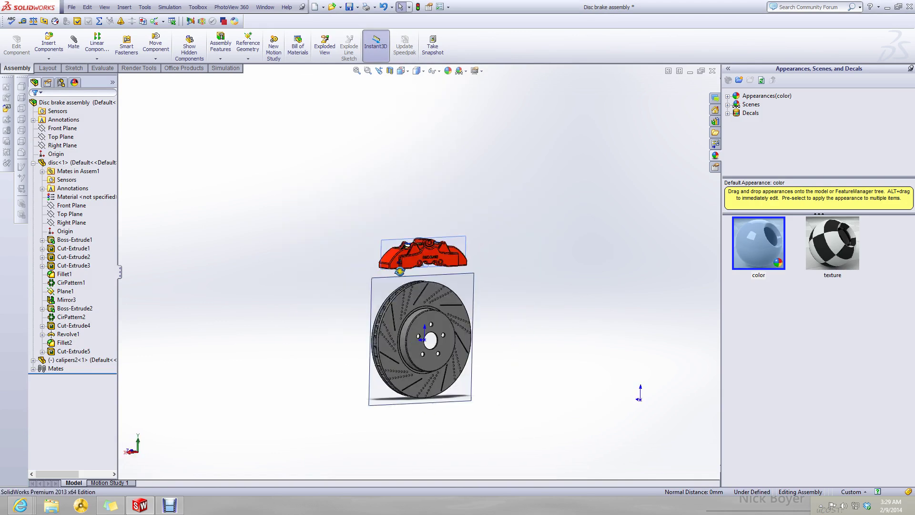
left_click(437, 71)
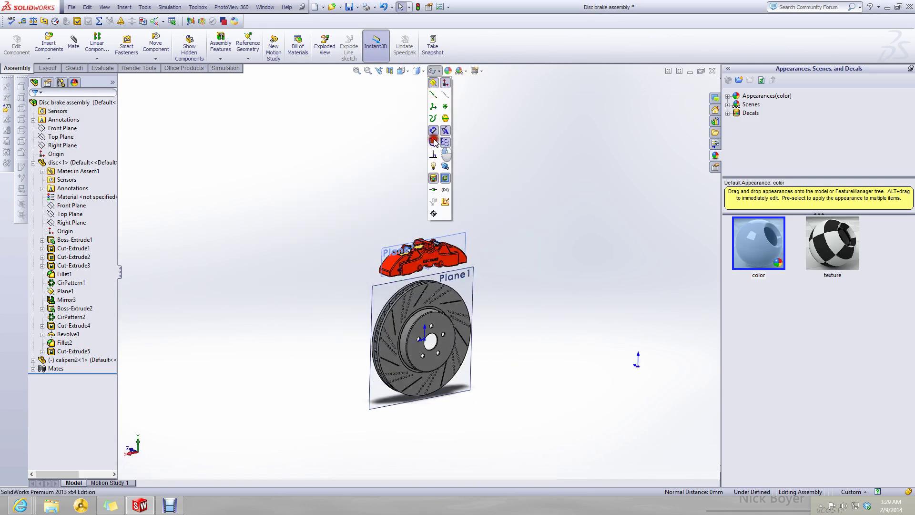
left_click(447, 74)
left_click(435, 72)
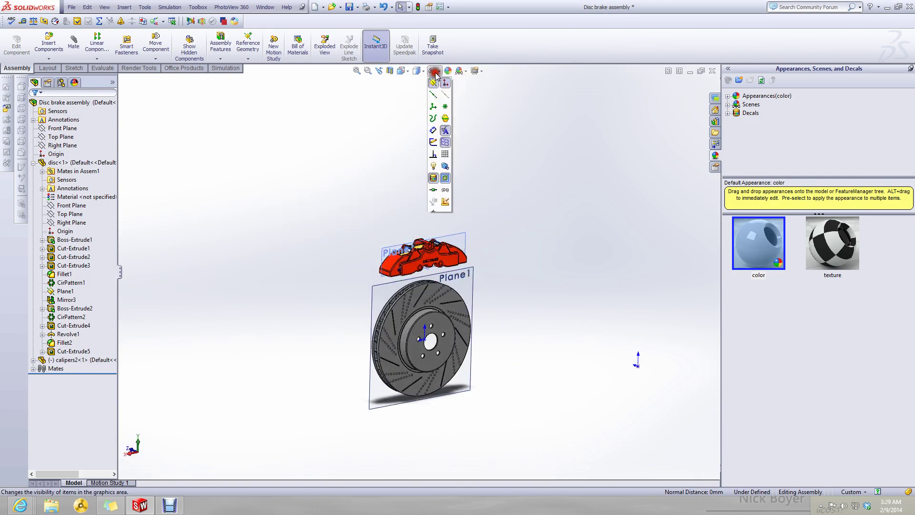
left_click(446, 83)
left_click(542, 265)
scroll(496, 281, "down", 2)
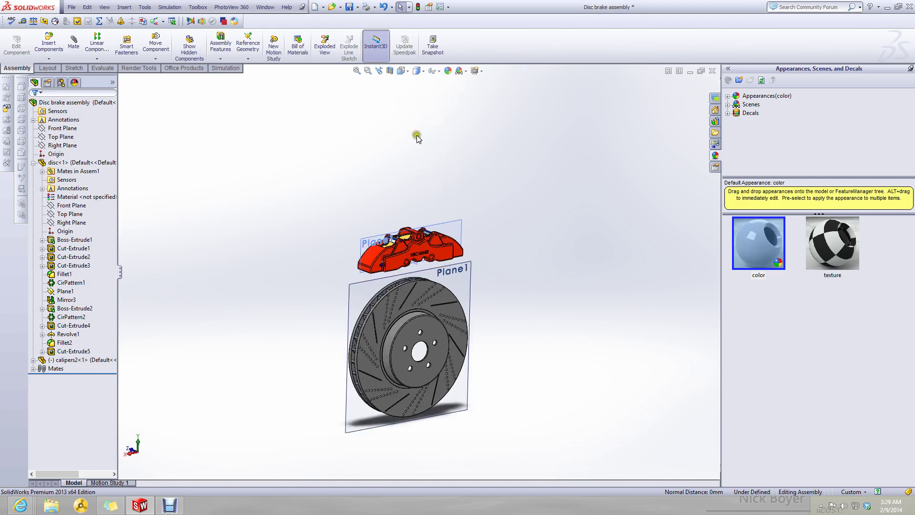
left_click(434, 72)
left_click(433, 85)
left_click(568, 290)
scroll(462, 264, "down", 3)
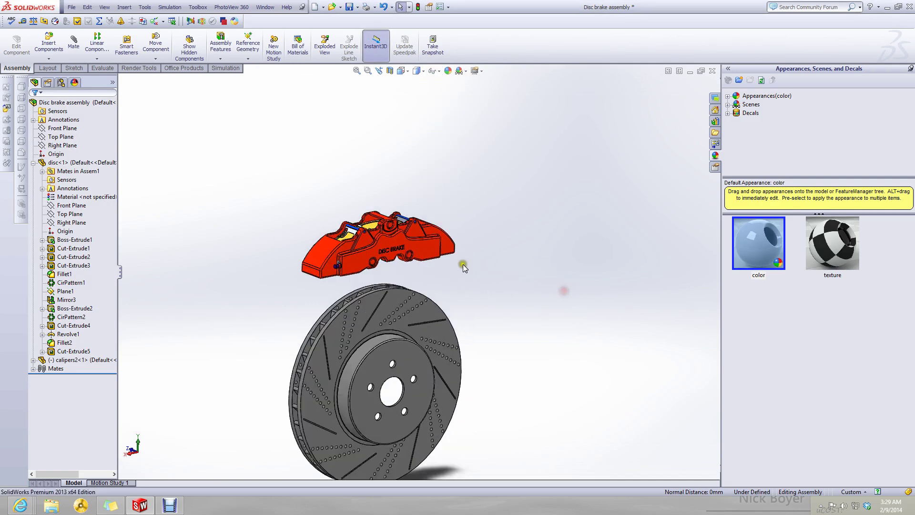
- Move the caliper down along its mated planes until it straddles the upper edge of the disc
left_click_drag(413, 256, 437, 324)
left_click(251, 316)
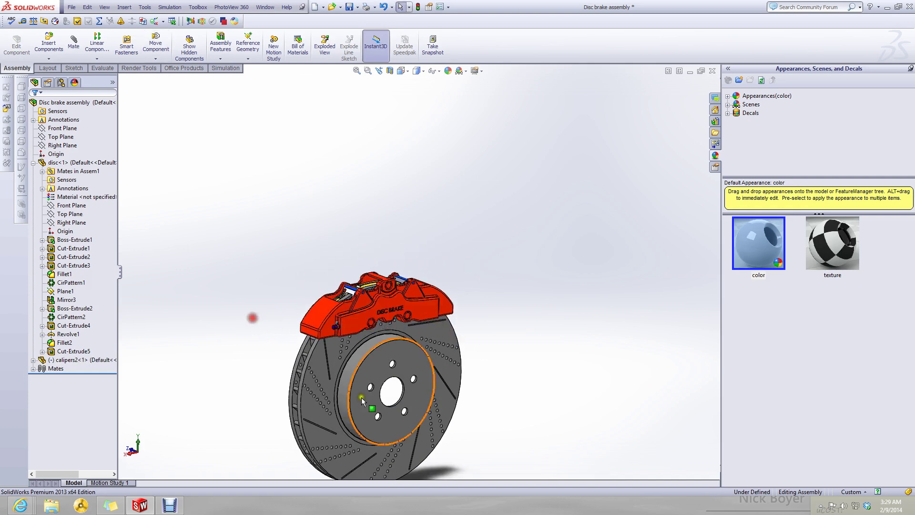
scroll(361, 396, "up", 2)
middle_click_drag(361, 396, 410, 369)
scroll(411, 369, "down", 3)
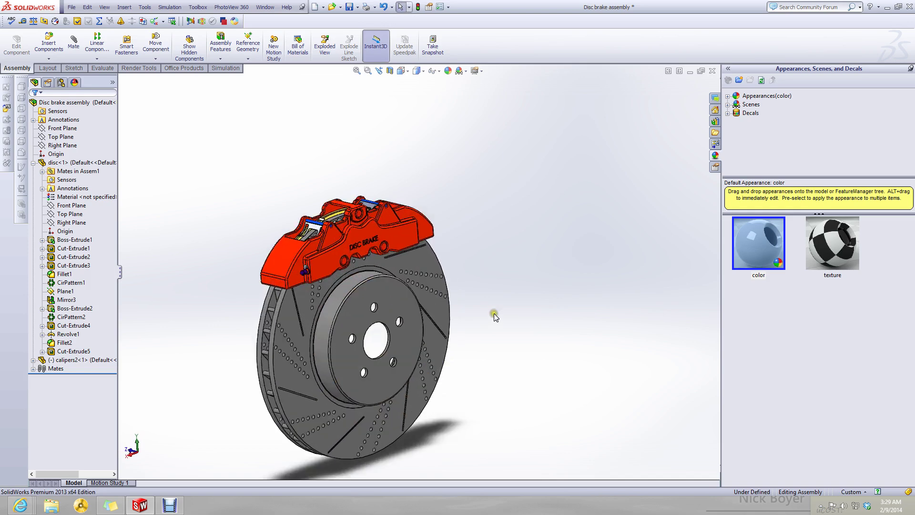
middle_click_drag(494, 313, 505, 314)
scroll(408, 313, "up", 2)
scroll(345, 312, "down", 2)
middle_click_drag(345, 312, 314, 317)
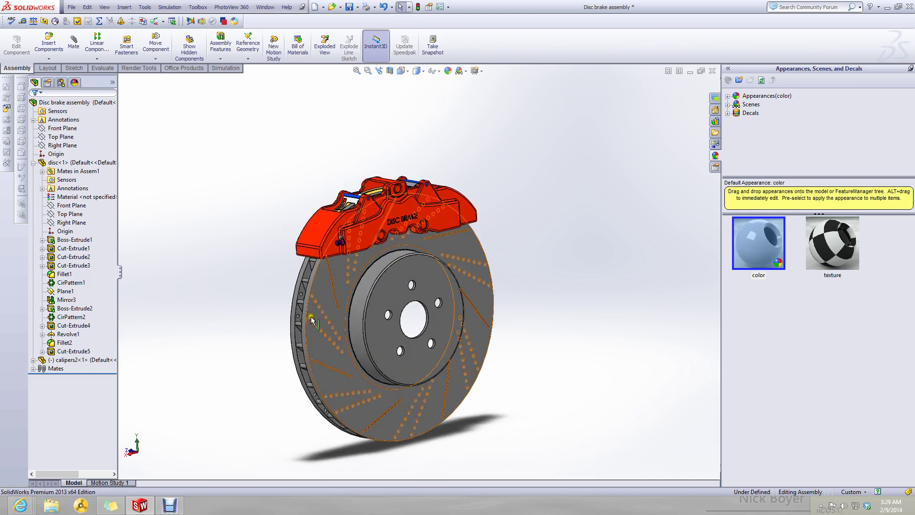
scroll(312, 316, "down", 1)
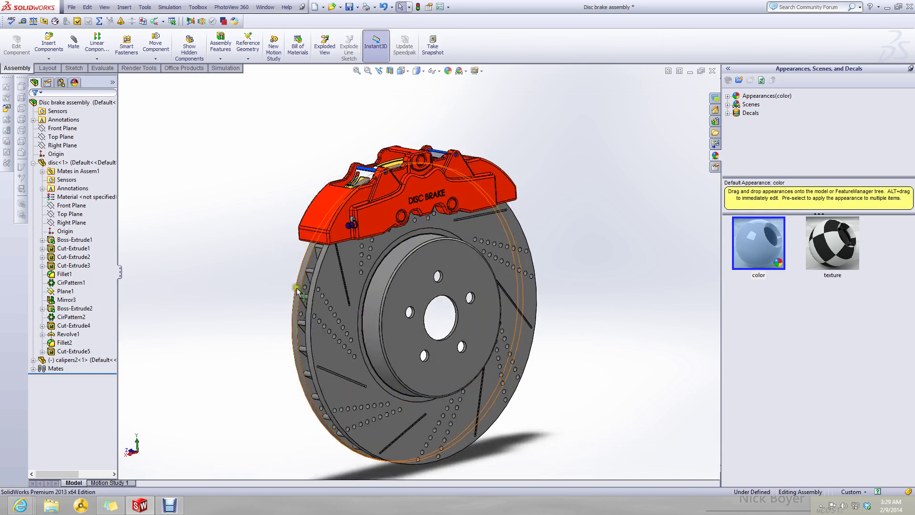
- Turn on RealView Graphics and Ambient Occlusion for the assembly display
left_click(475, 71)
left_click(477, 83)
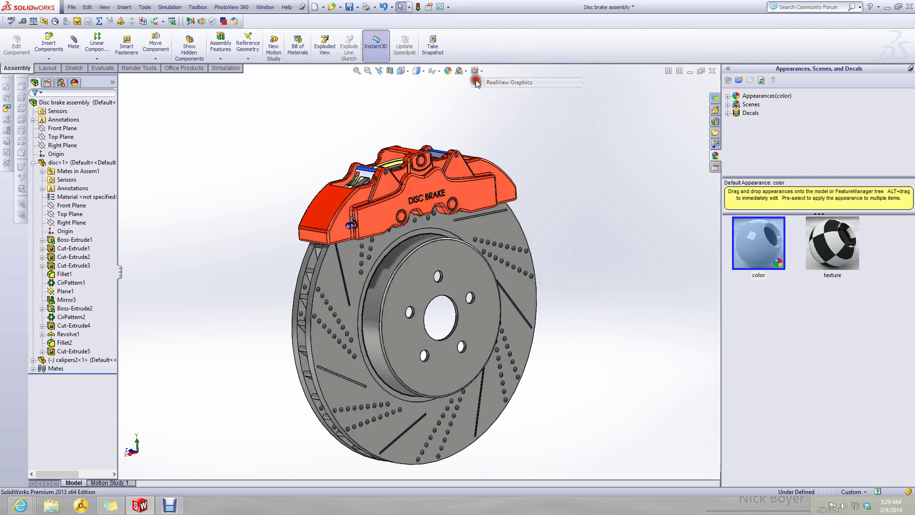
left_click(475, 71)
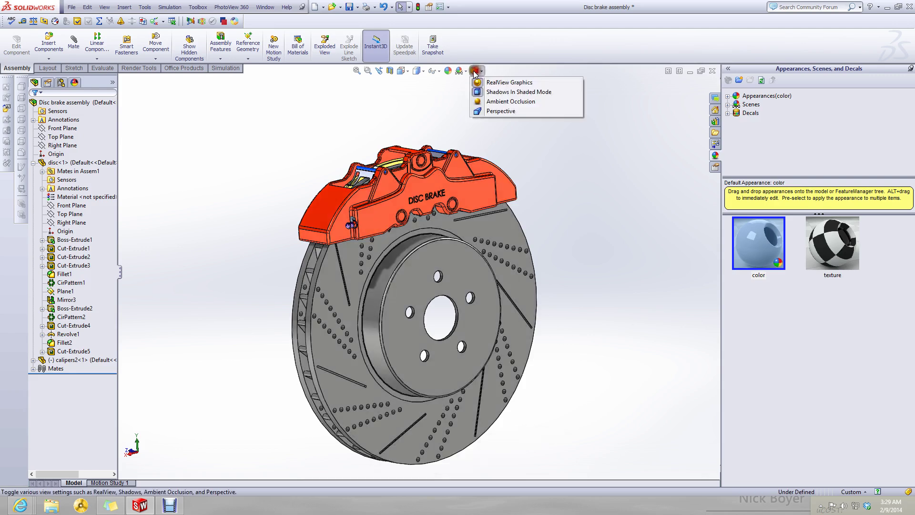
left_click(490, 102)
middle_click_drag(582, 274, 583, 305)
scroll(582, 305, "up", 2)
scroll(397, 387, "down", 3)
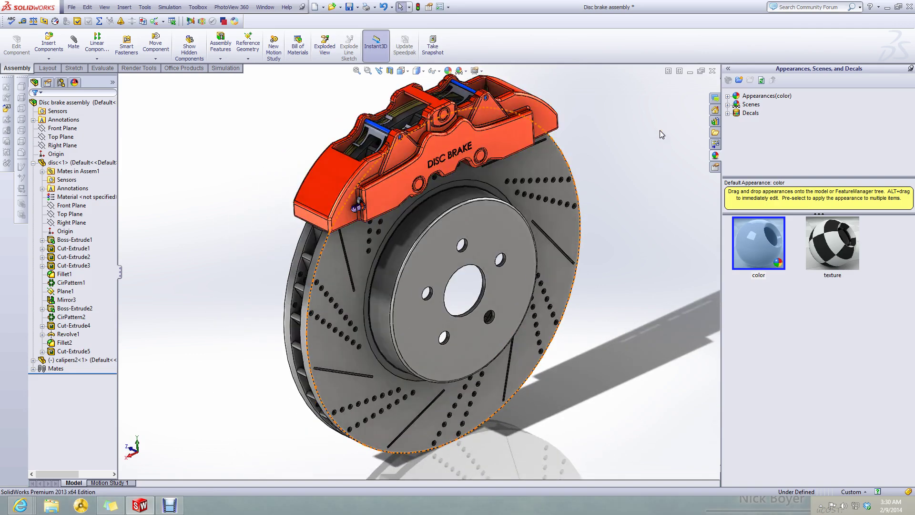
left_click(612, 348)
left_click(248, 375)
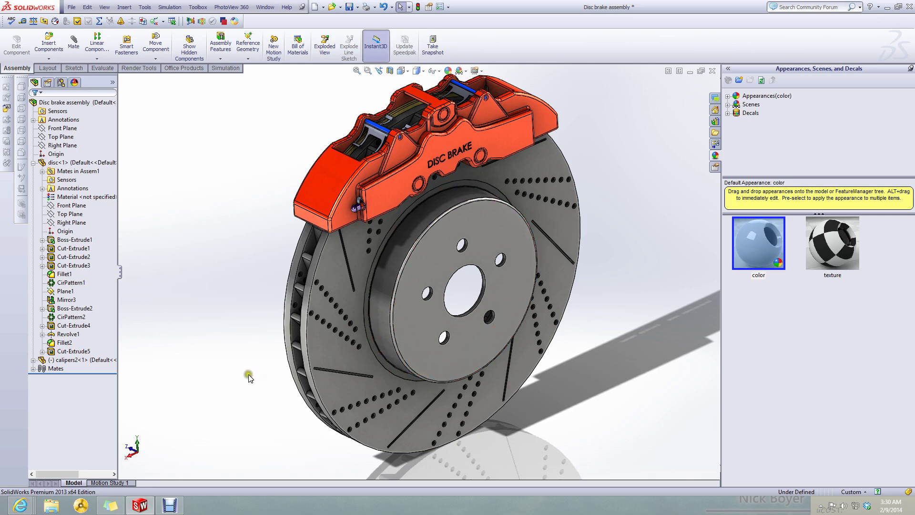